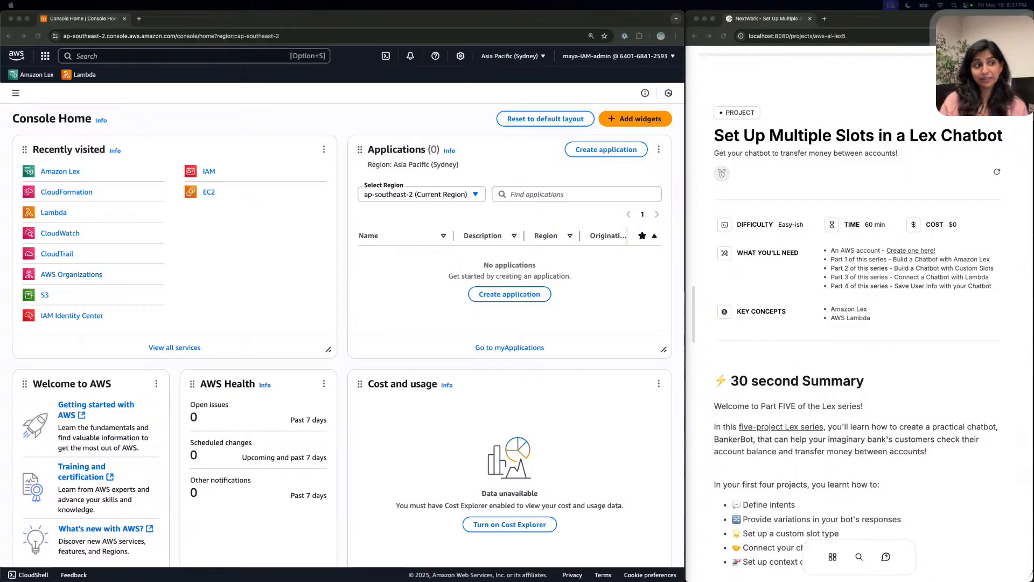
Read the Lex chatbot project's overview, 30 second summary and sample money-transfer conversation down to the mode choice.
scroll(856, 323, down, 3)
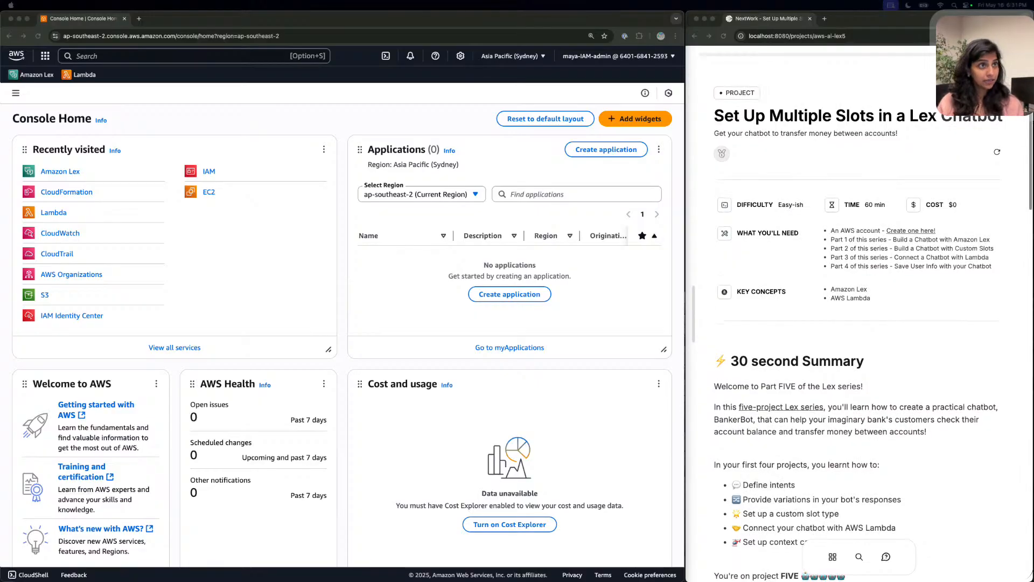
scroll(856, 324, down, 3)
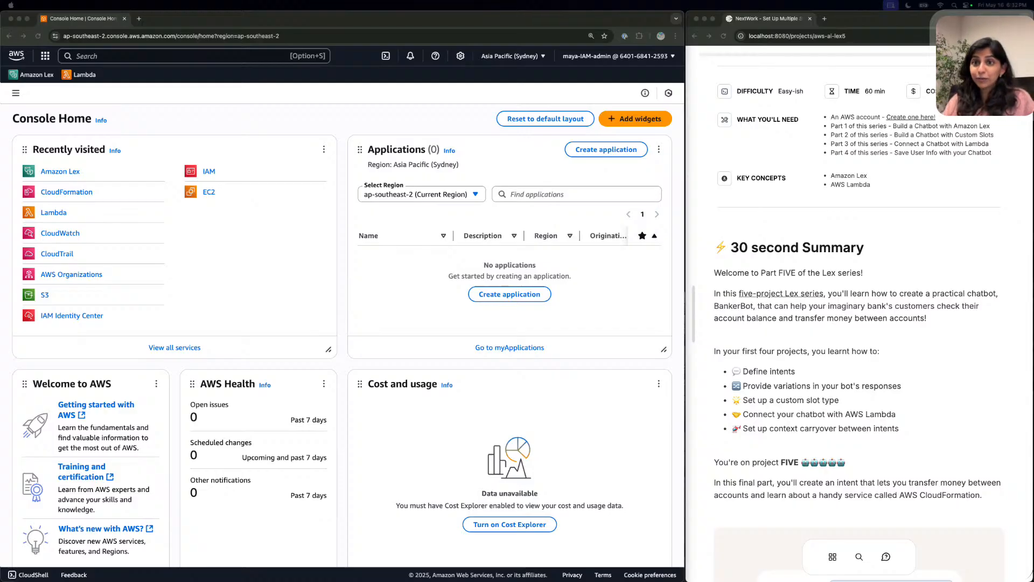
scroll(856, 323, up, 3)
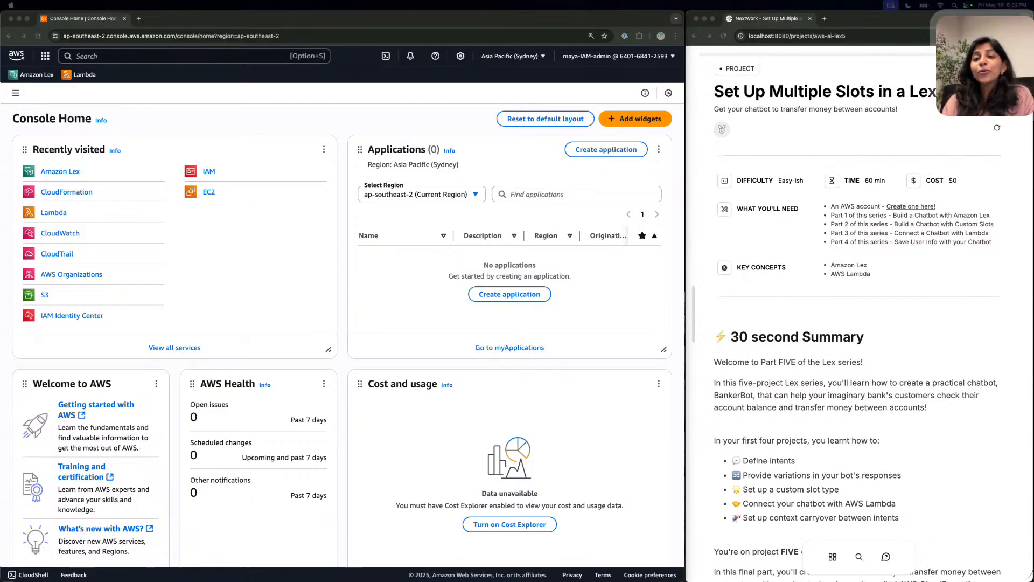
scroll(856, 323, up, 1)
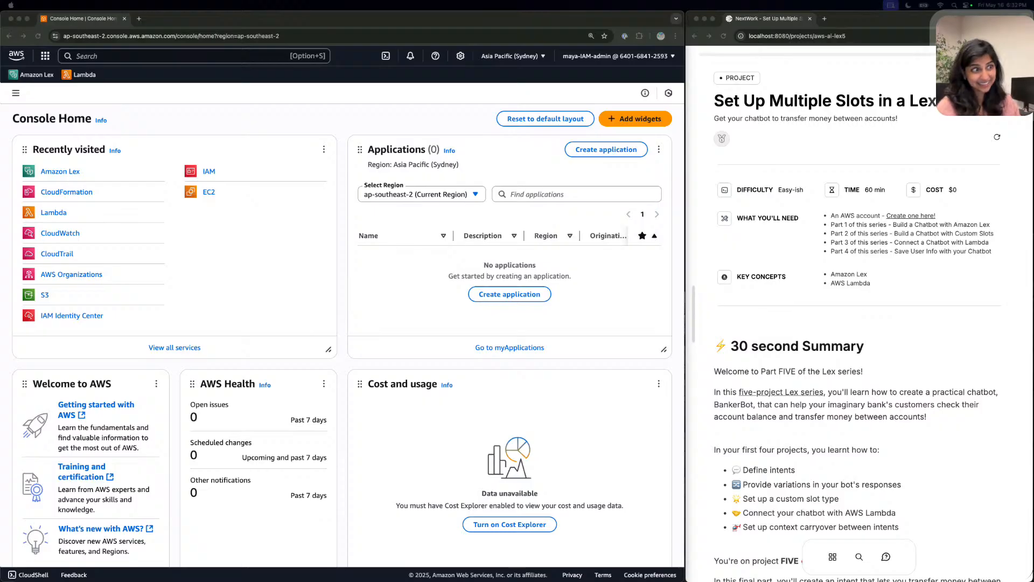
scroll(856, 324, down, 3)
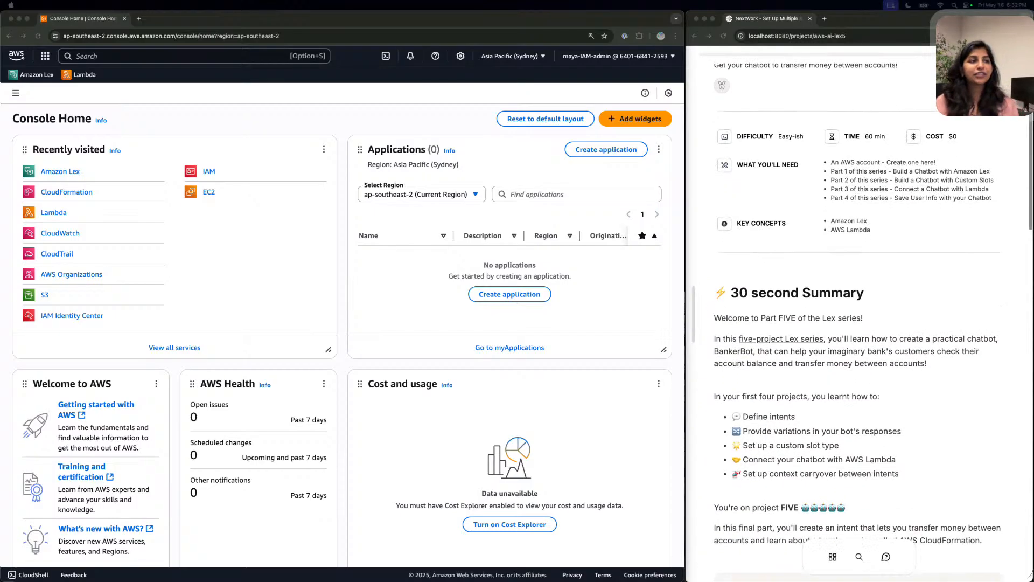
scroll(856, 323, down, 4)
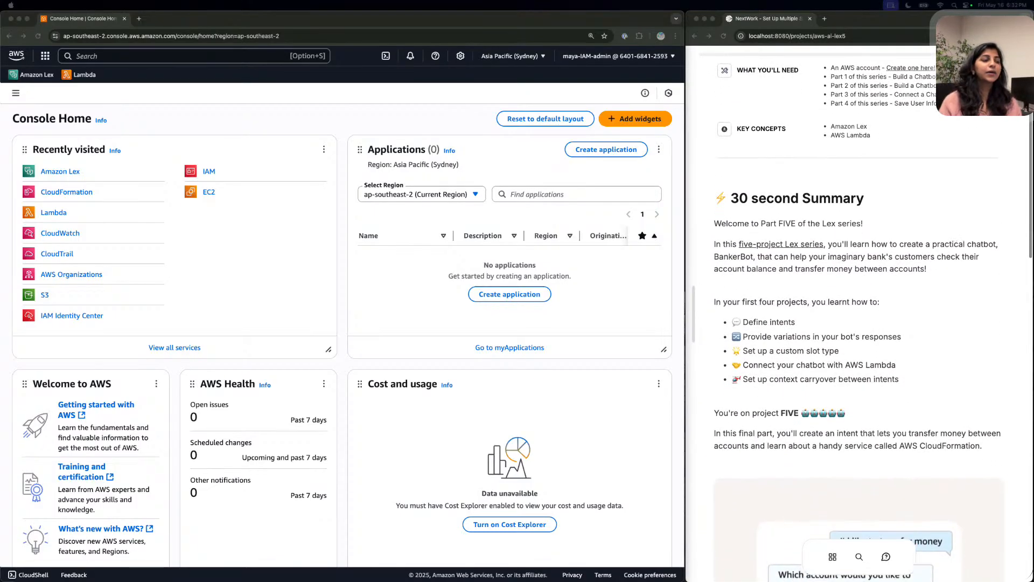
scroll(856, 324, down, 2)
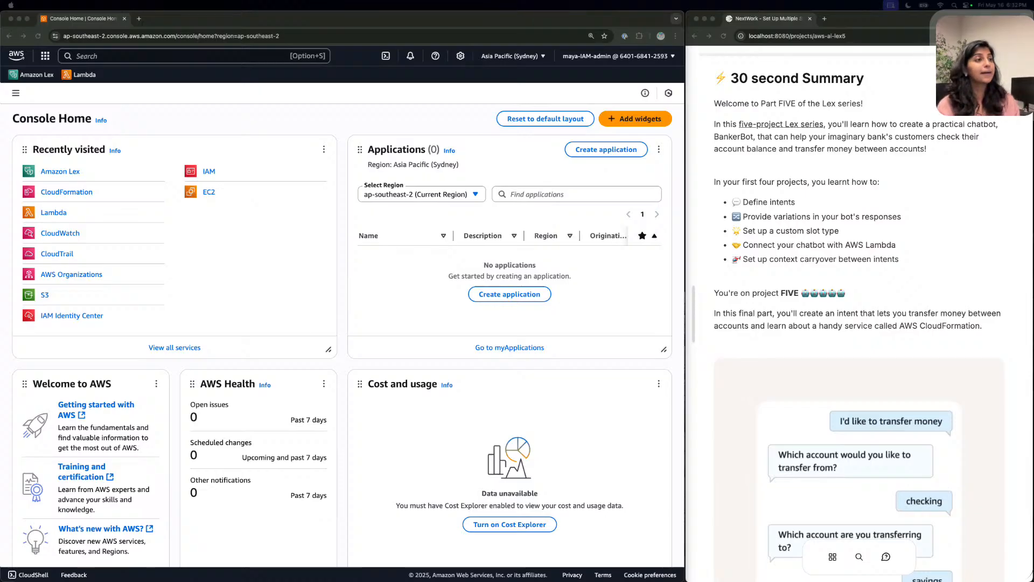
scroll(872, 324, down, 2)
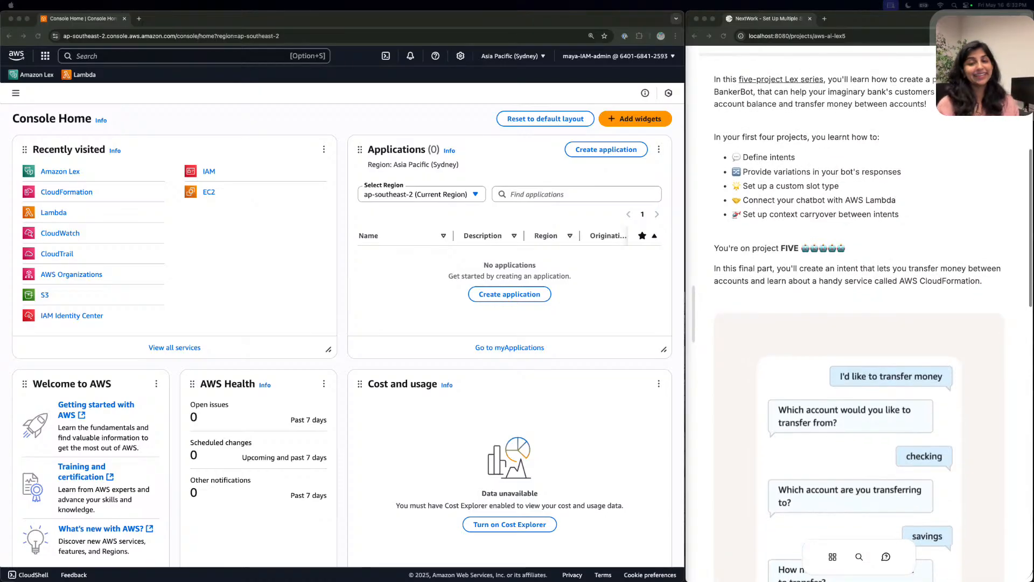
scroll(861, 323, down, 5)
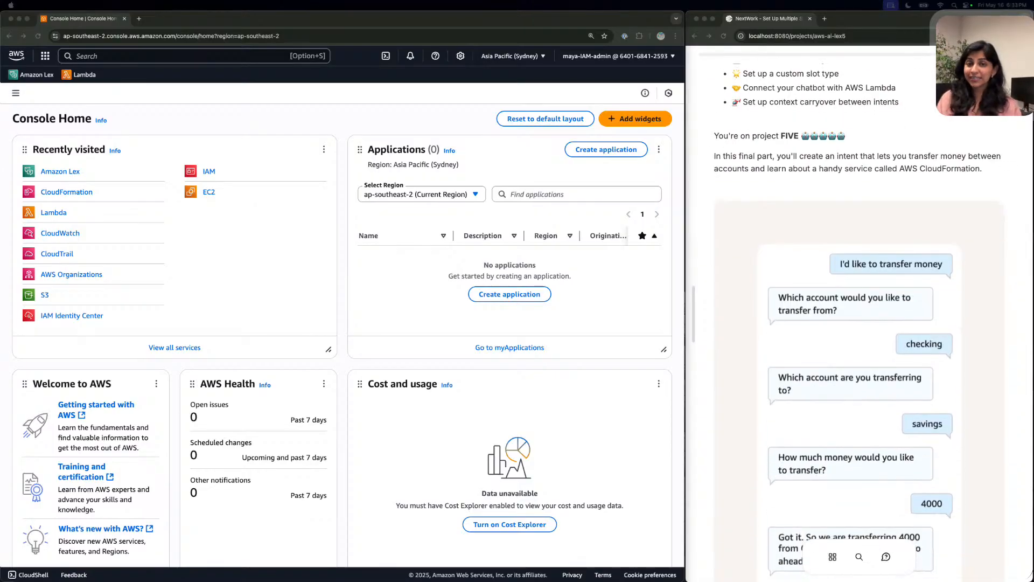
scroll(862, 323, down, 6)
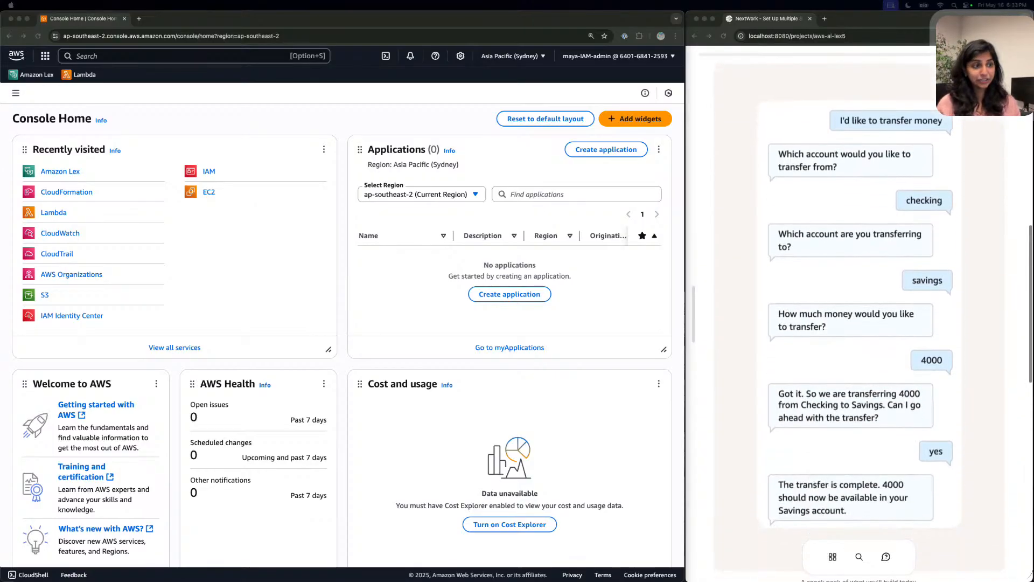
scroll(861, 323, down, 1)
scroll(861, 323, down, 15)
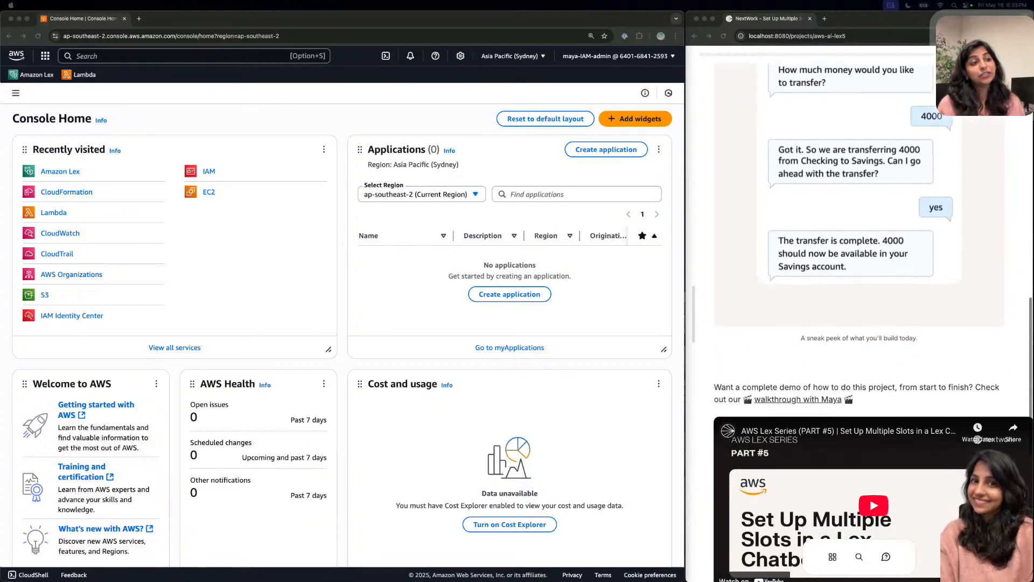
scroll(861, 323, down, 2)
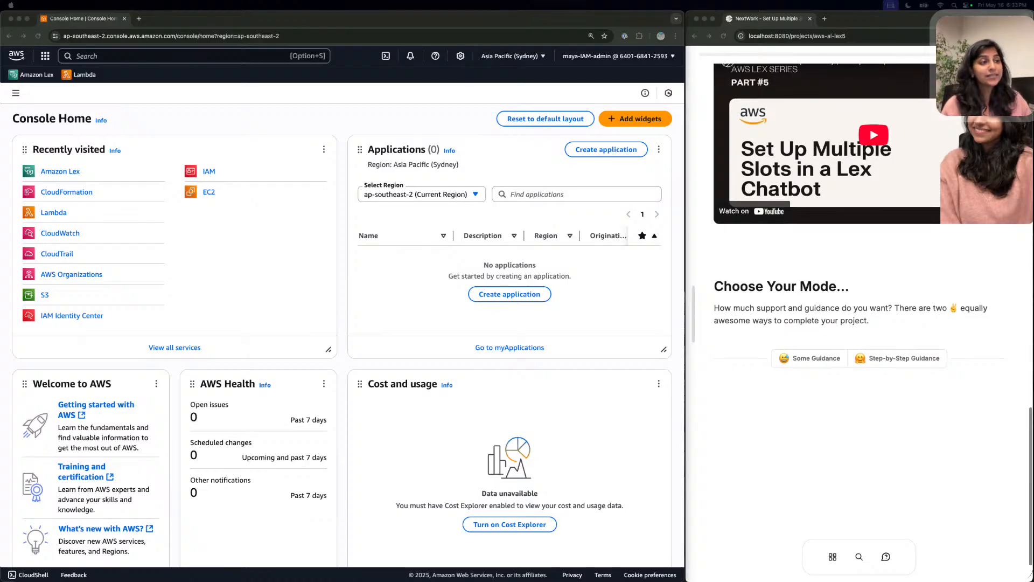
Choose the Step-by-Step Guidance mode for the project and go to the "Before we start..." section.
click(888, 358)
click(889, 358)
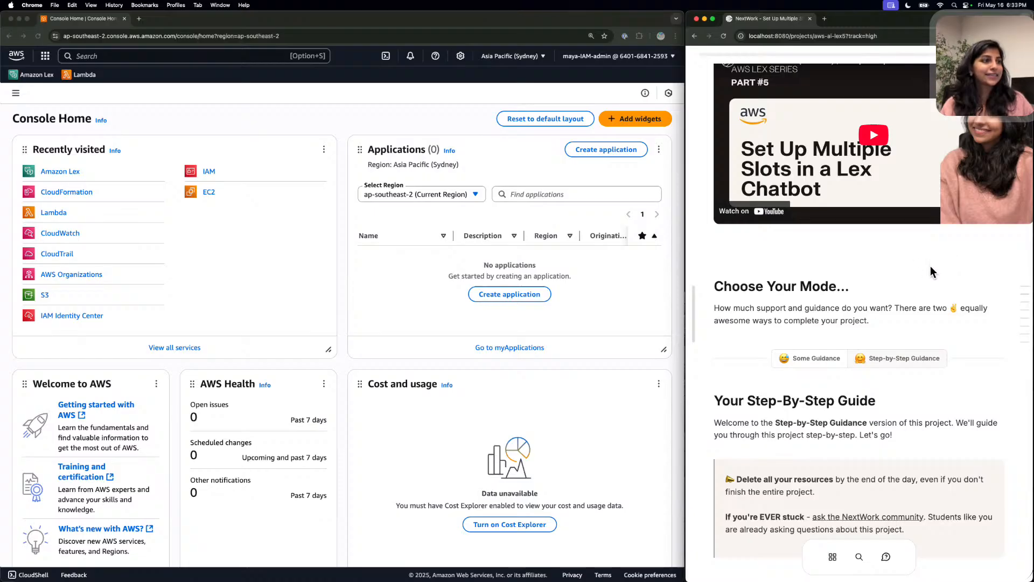
scroll(930, 266, down, 5)
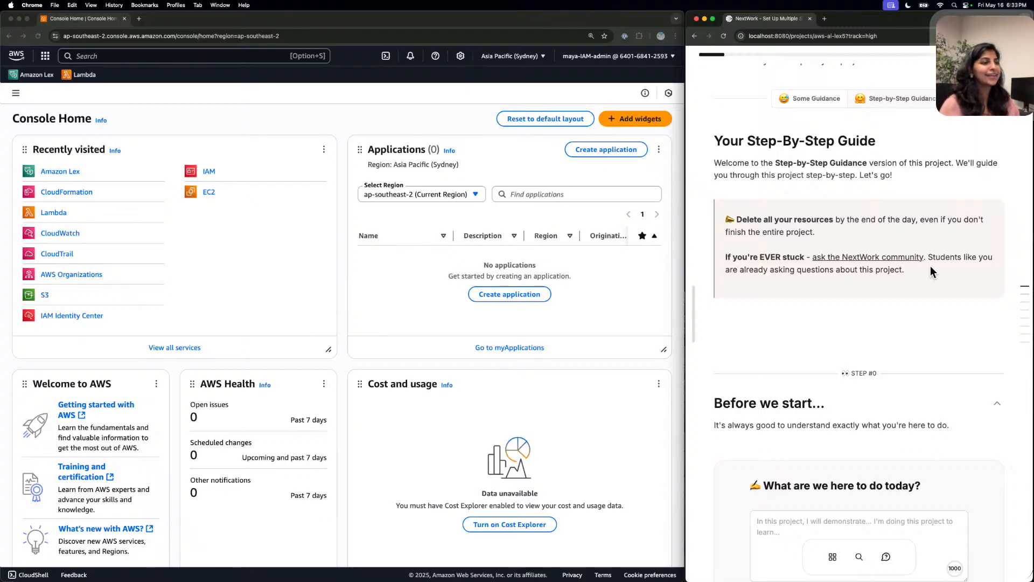
scroll(930, 271, down, 4)
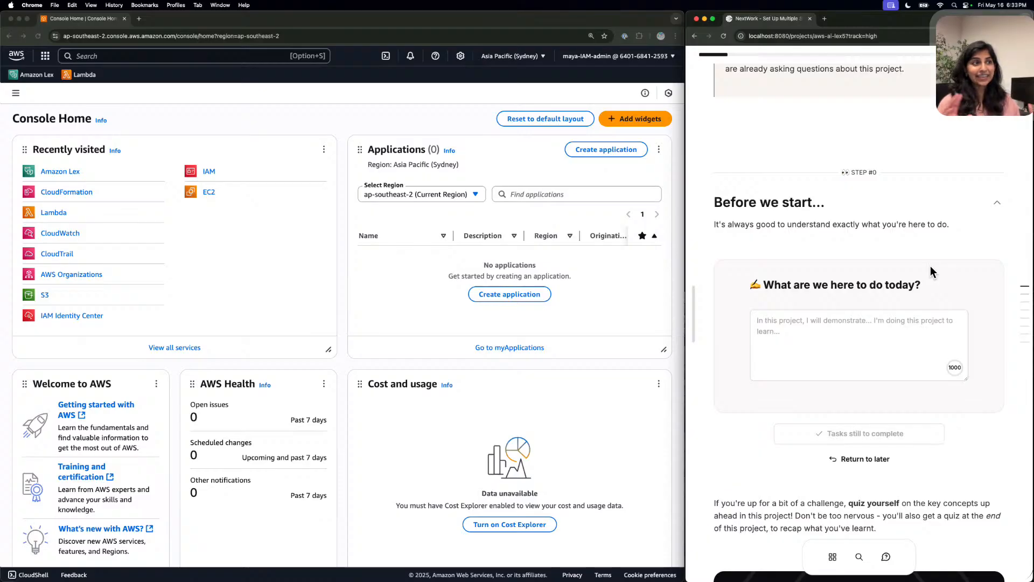
scroll(929, 266, up, 1)
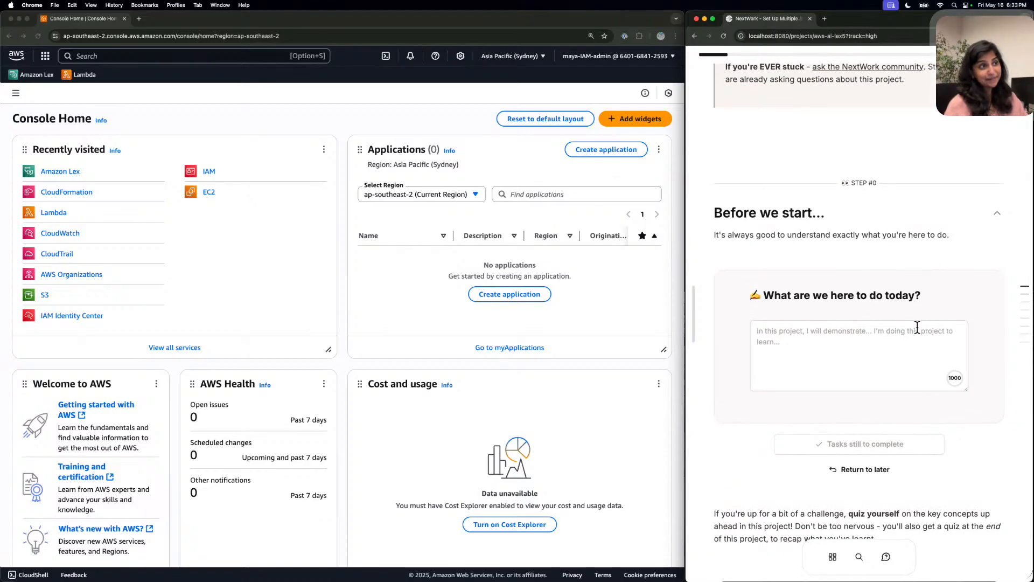
Complete the first sentence of the "What are we here to do today?" answer with "how to build a chatbot from scratch using Amazon Lex.".
click(913, 335)
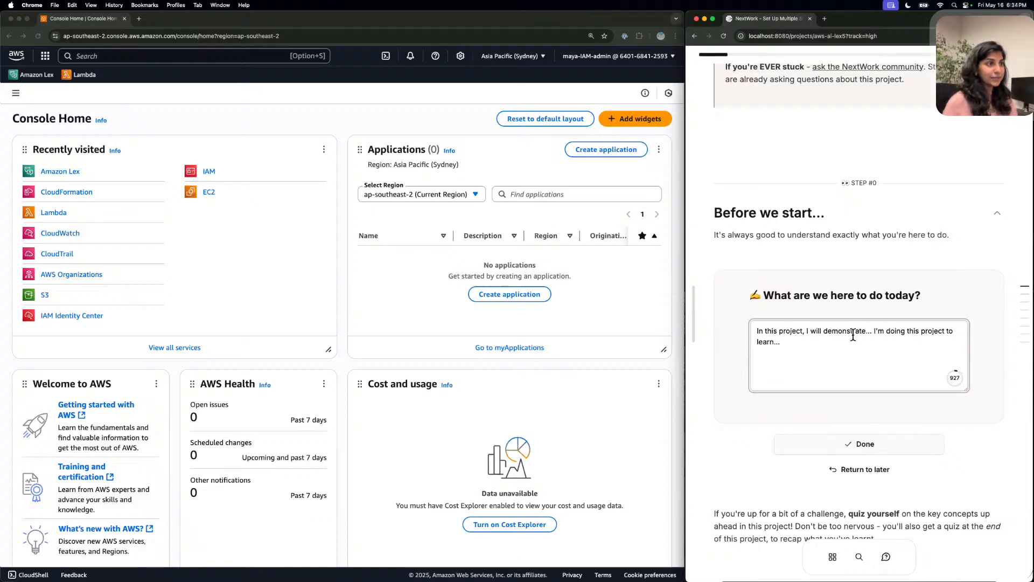
click(869, 330)
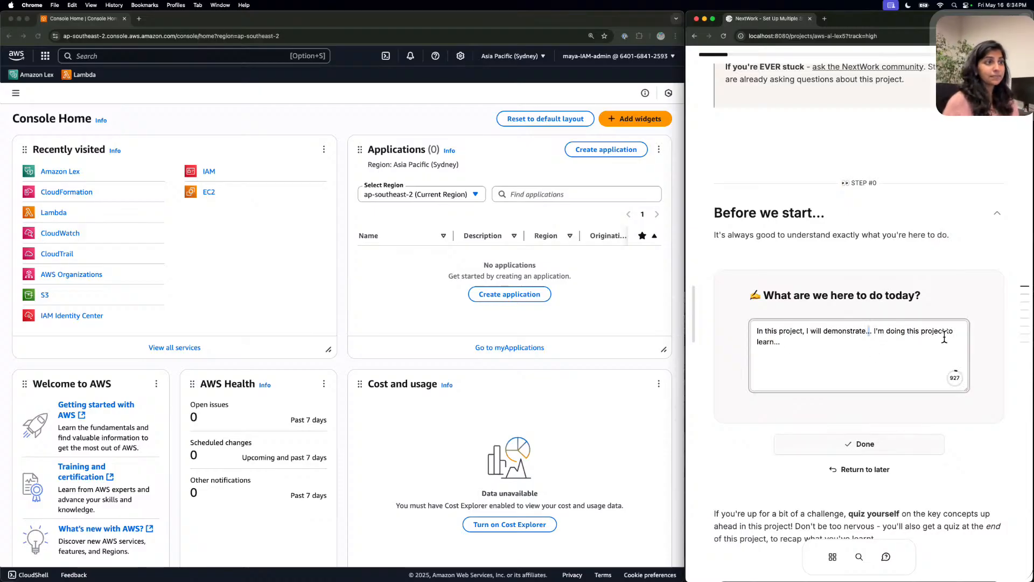
key(BackSpace)
key(BackSpace)
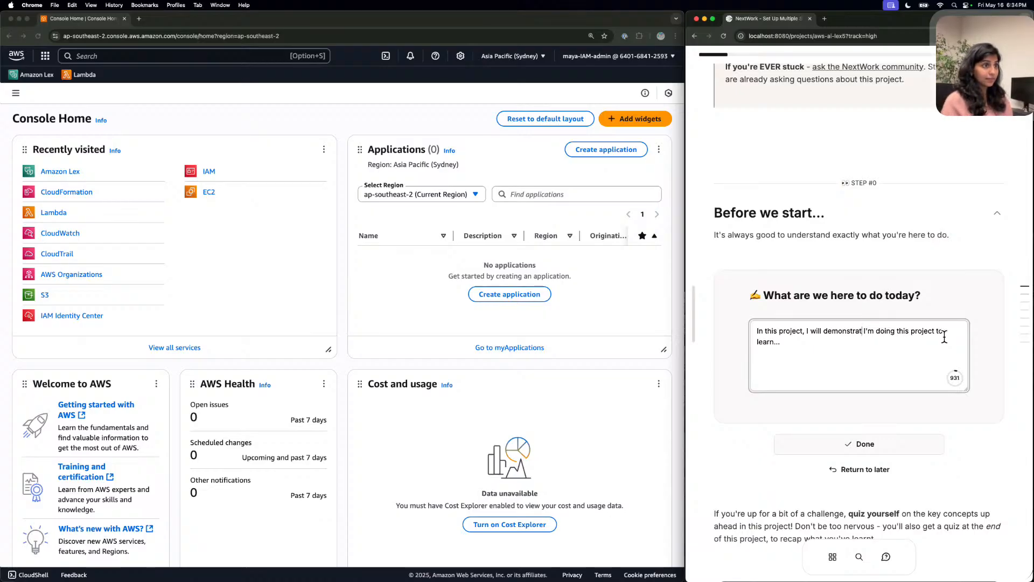
text(e how to )
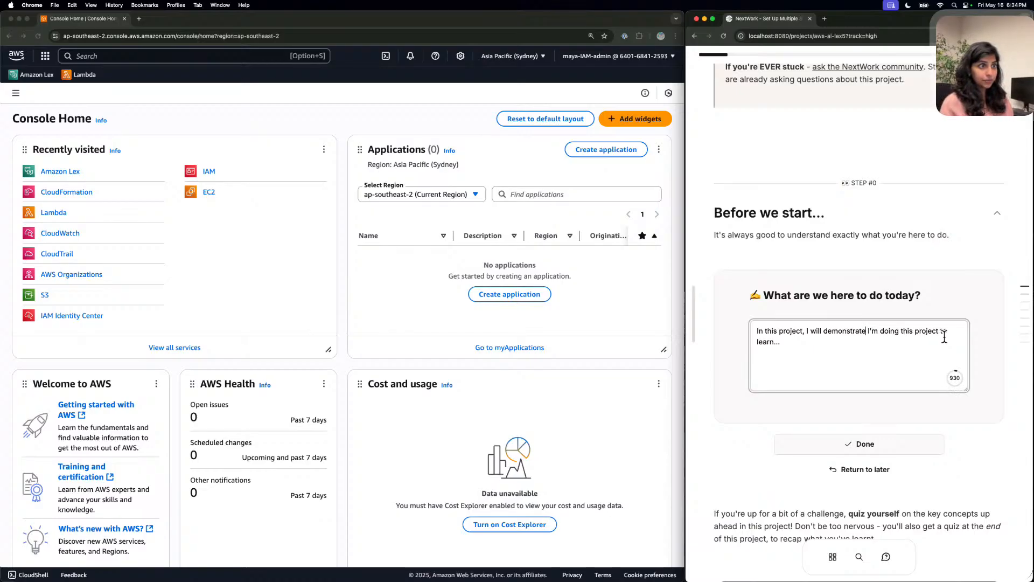
text(buil)
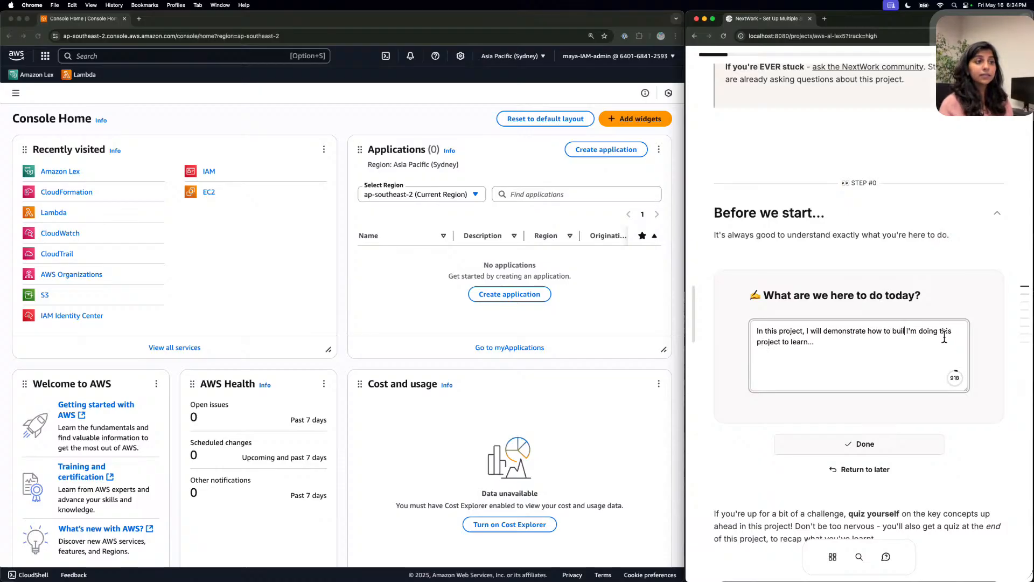
text(d a chatbot from )
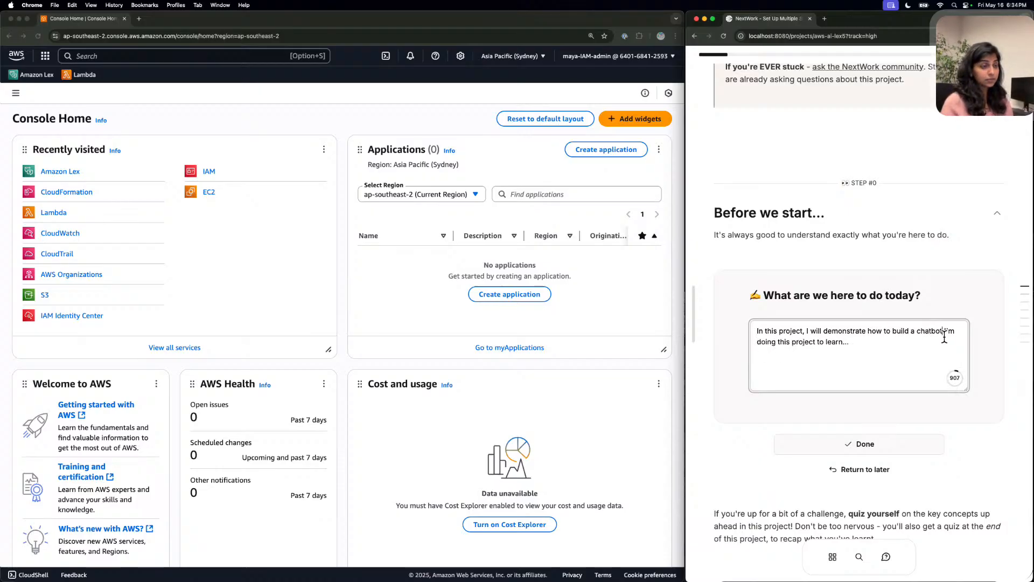
text(asc)
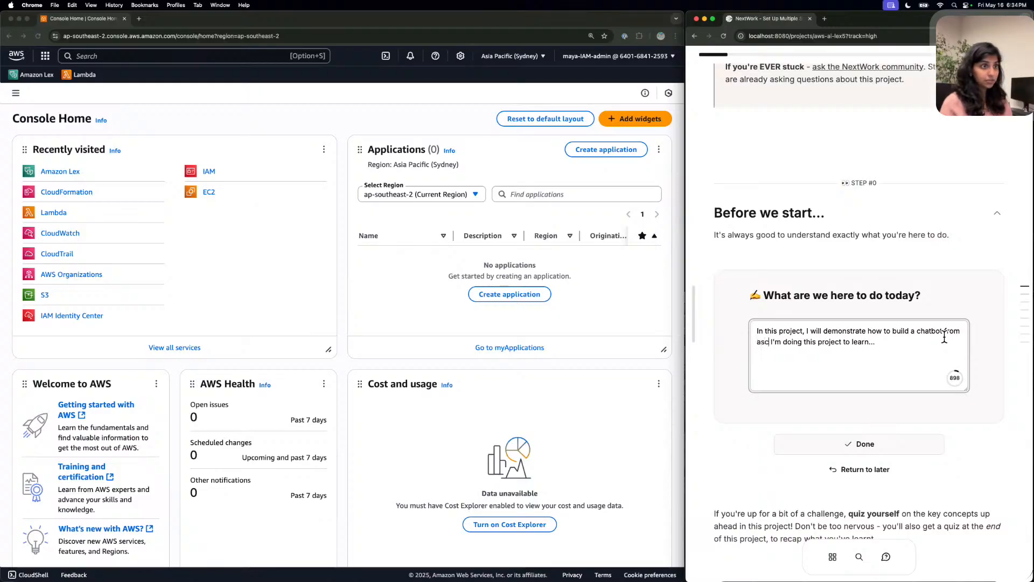
key(BackSpace)
key(BackSpace)
text(cratch using)
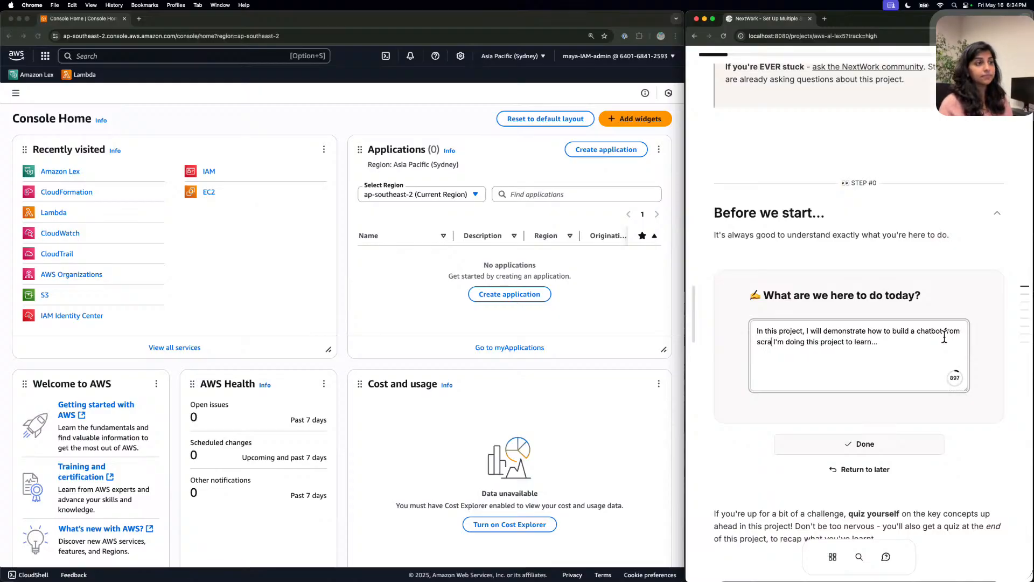
text( Amazon Le)
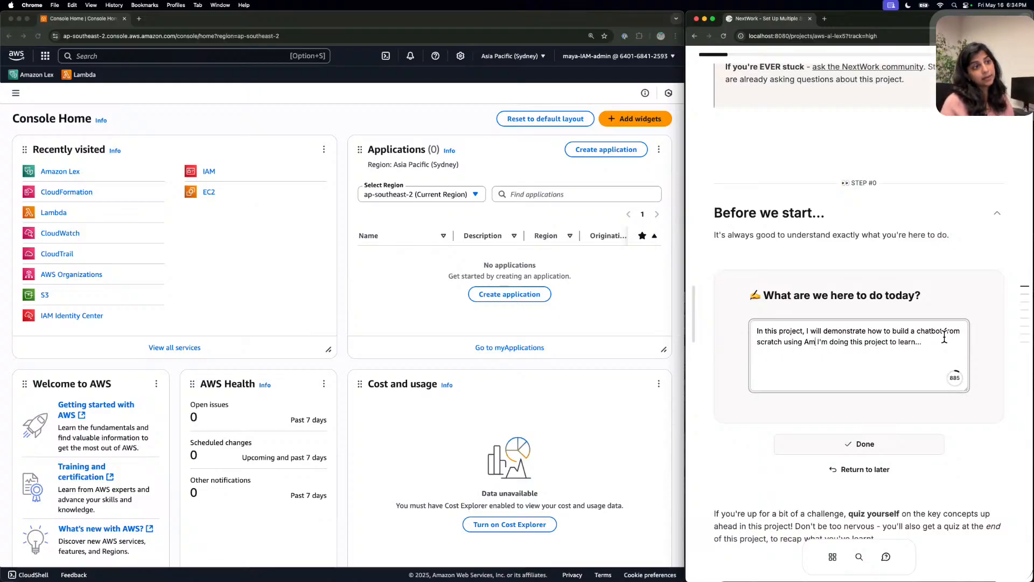
text(x.)
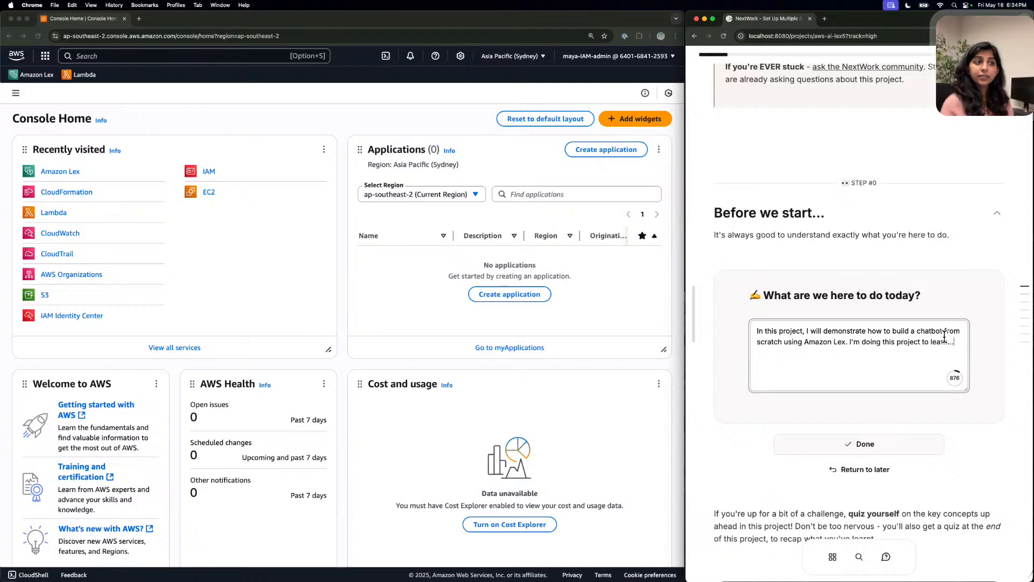
Add "I'm doing this project to learn how Lex works to build friendly prompts and intents that allow for an awesome user experience." and submit the answer.
text( I'm doing this project to learn how )
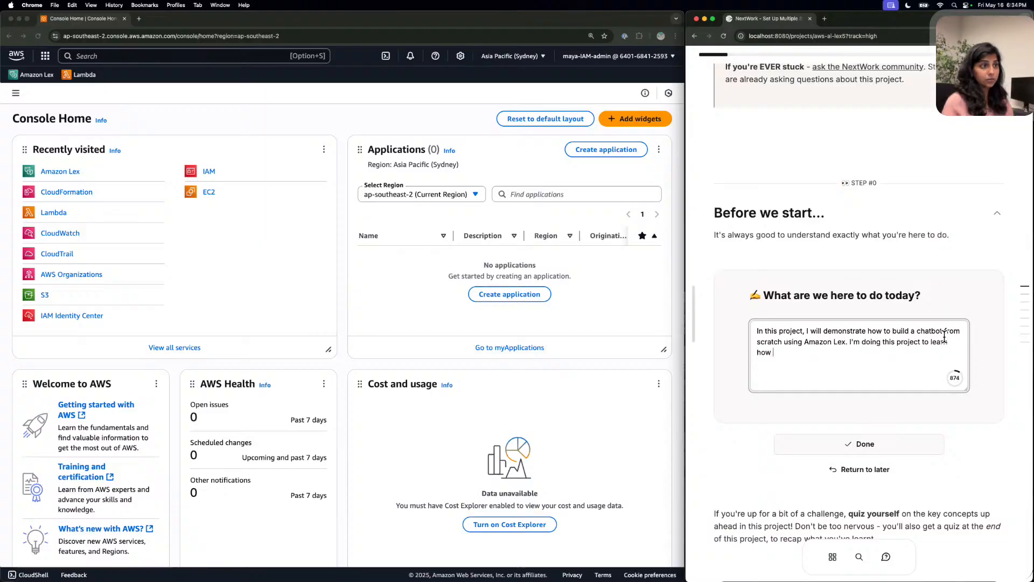
text(Lex works )
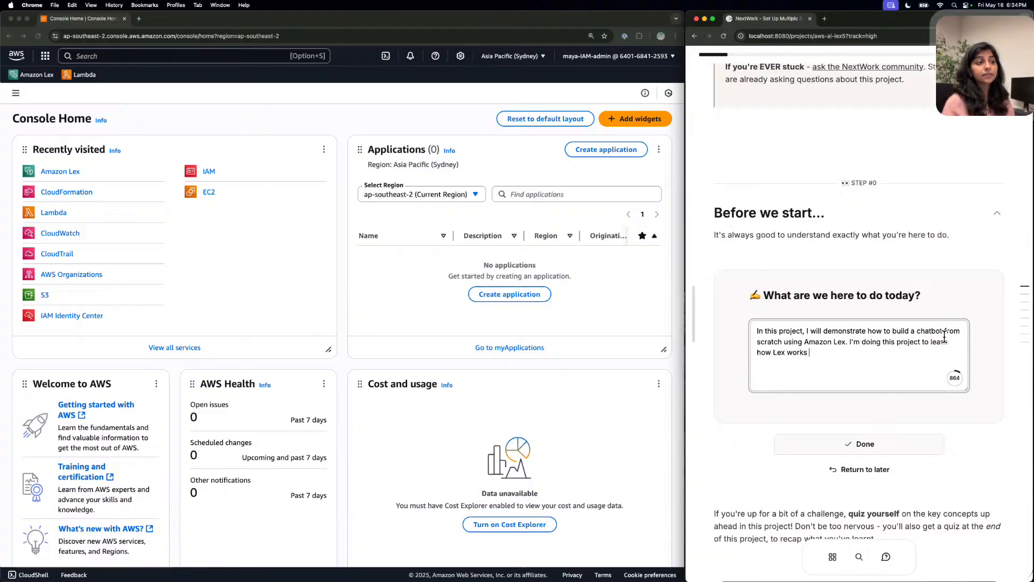
text(and)
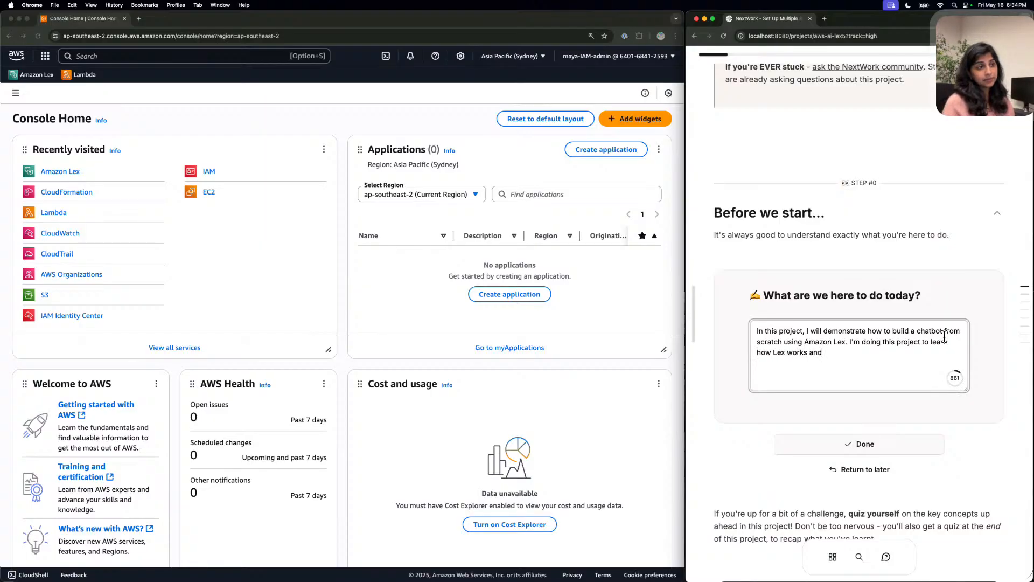
key(BackSpace)
key(BackSpace)
key(BackSpace)
text(to bui)
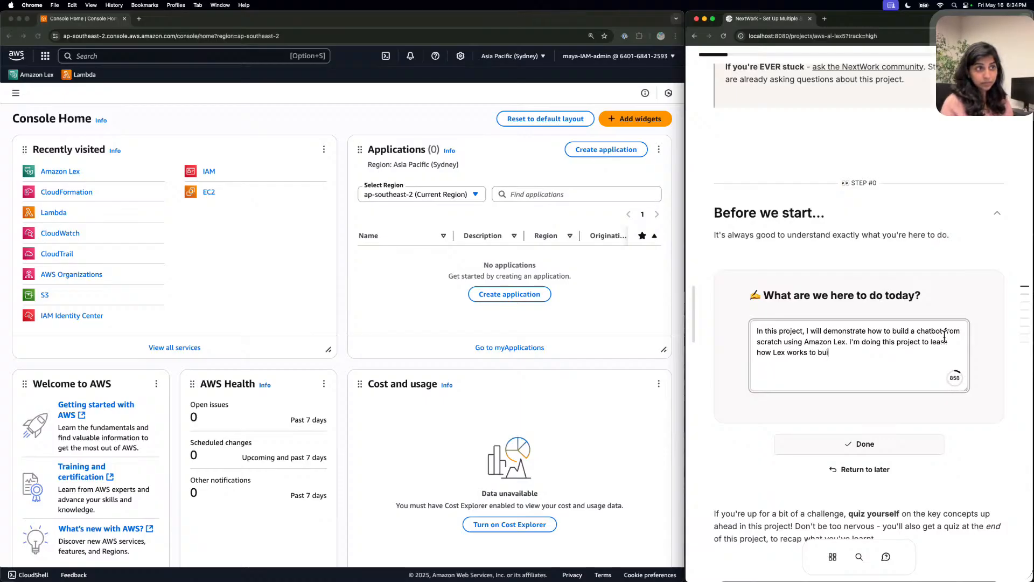
text(ld friedl)
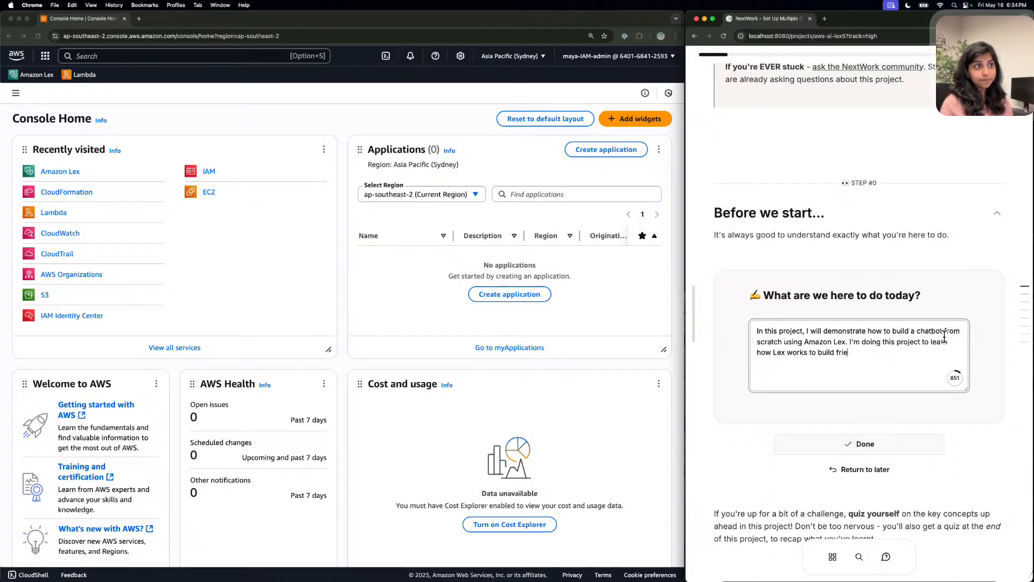
key(BackSpace)
text(ndly p)
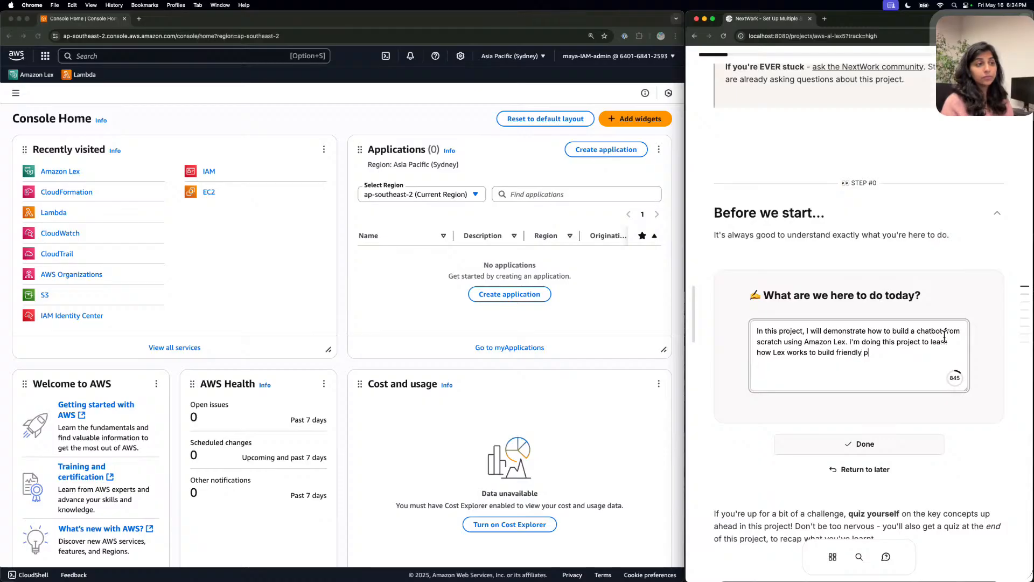
text(rompts an)
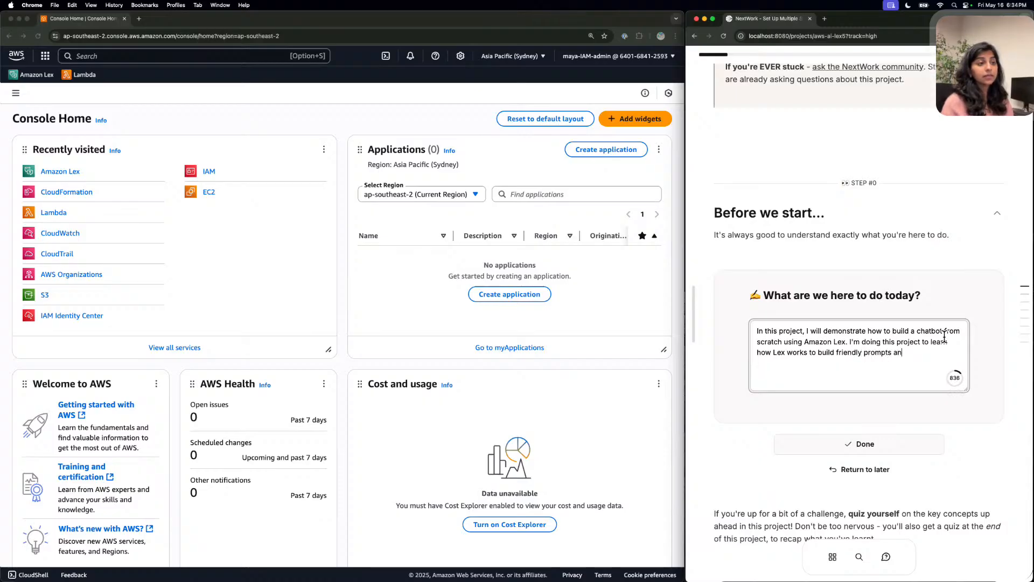
text(d intents that al)
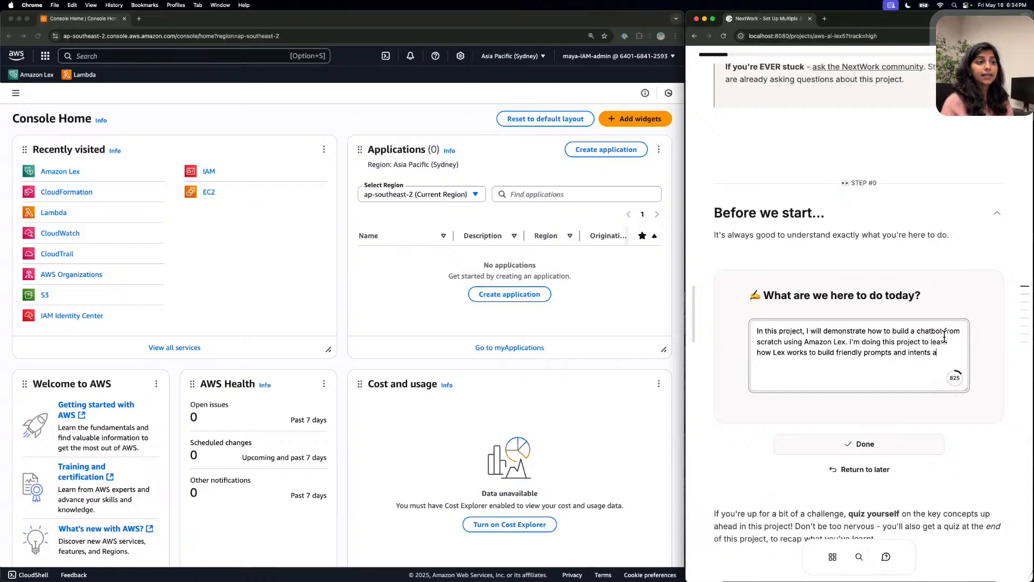
text(low )
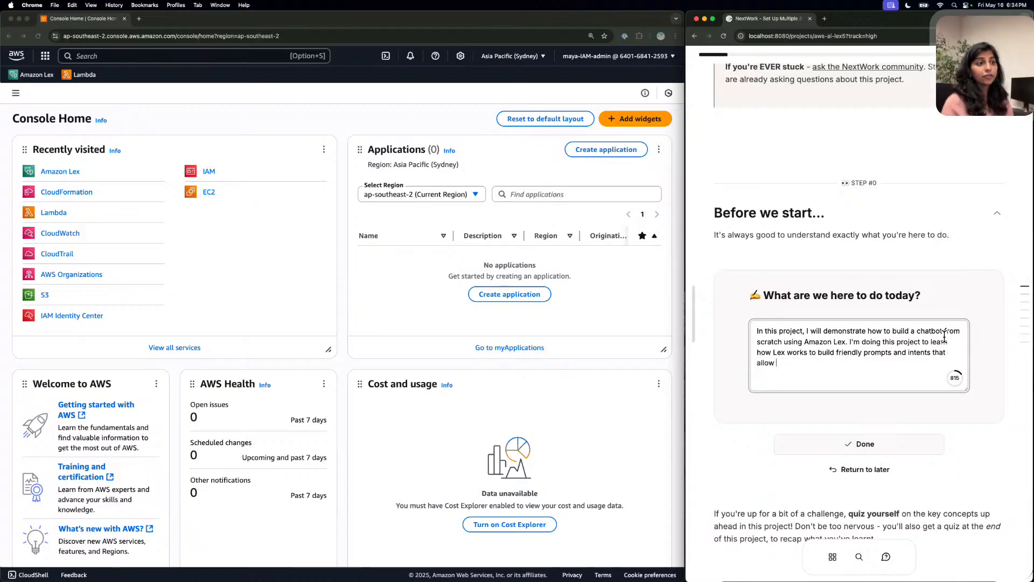
text(for an )
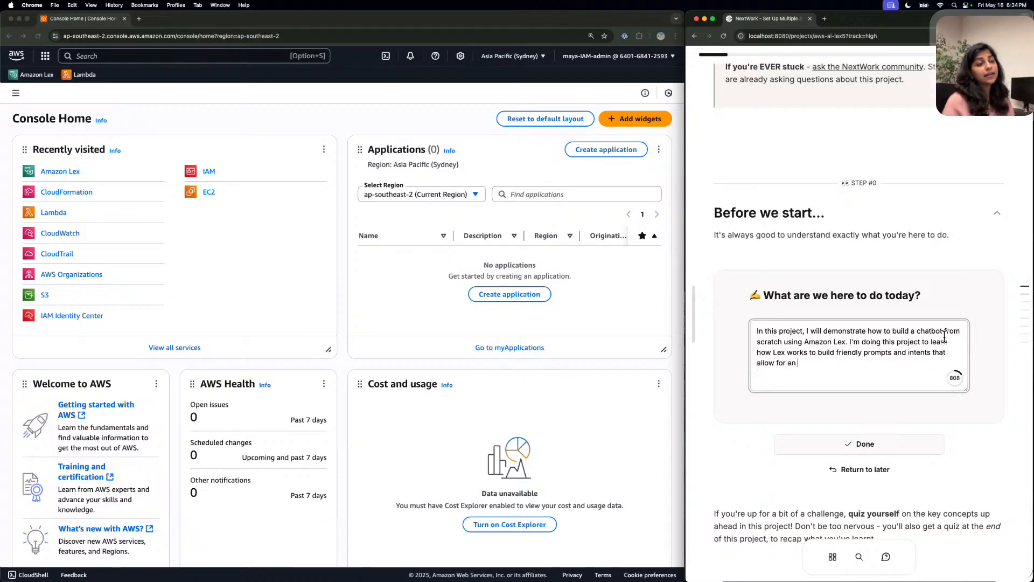
text(awesome us)
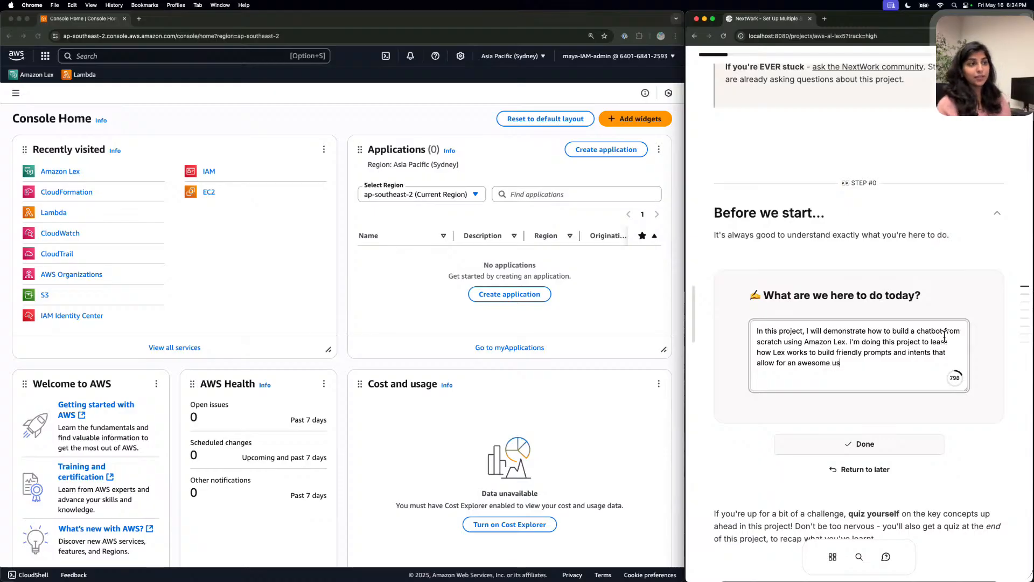
text(er experien)
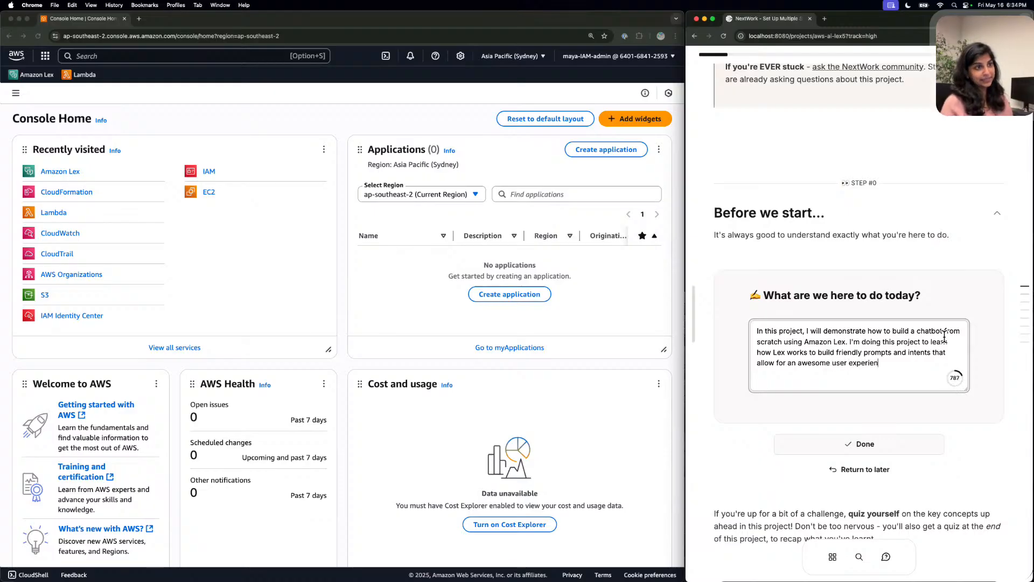
text(ce.)
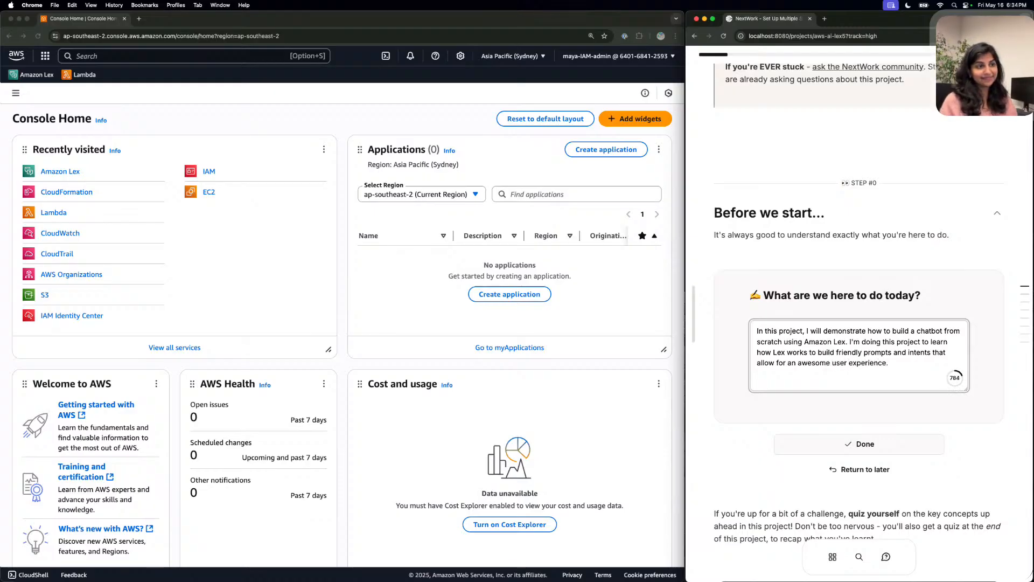
click(838, 444)
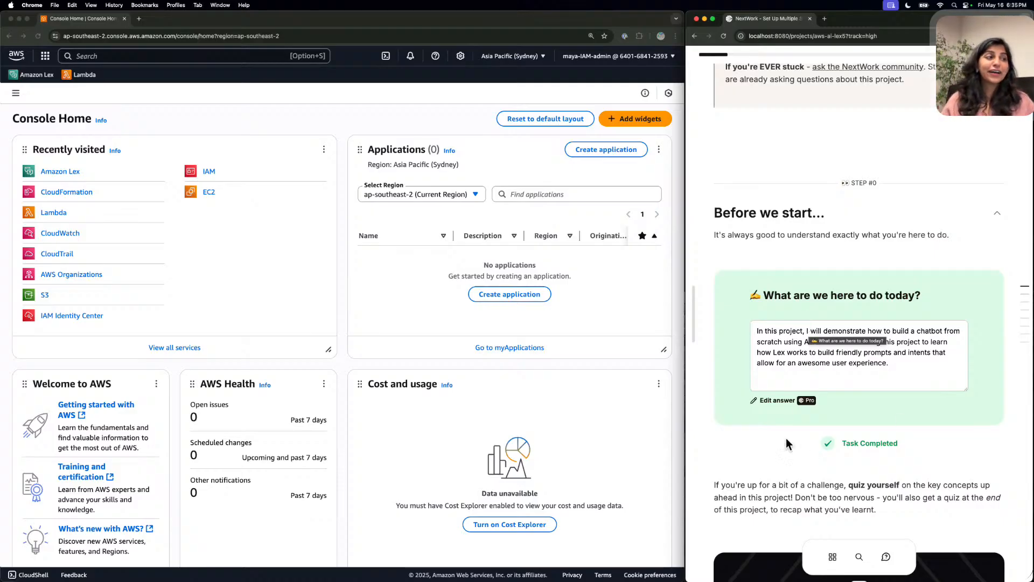
Start the BankerBot Quiz and answer the slot type question with "Defines the type of data that can be collected from a user.".
scroll(803, 402, down, 5)
scroll(801, 403, down, 1)
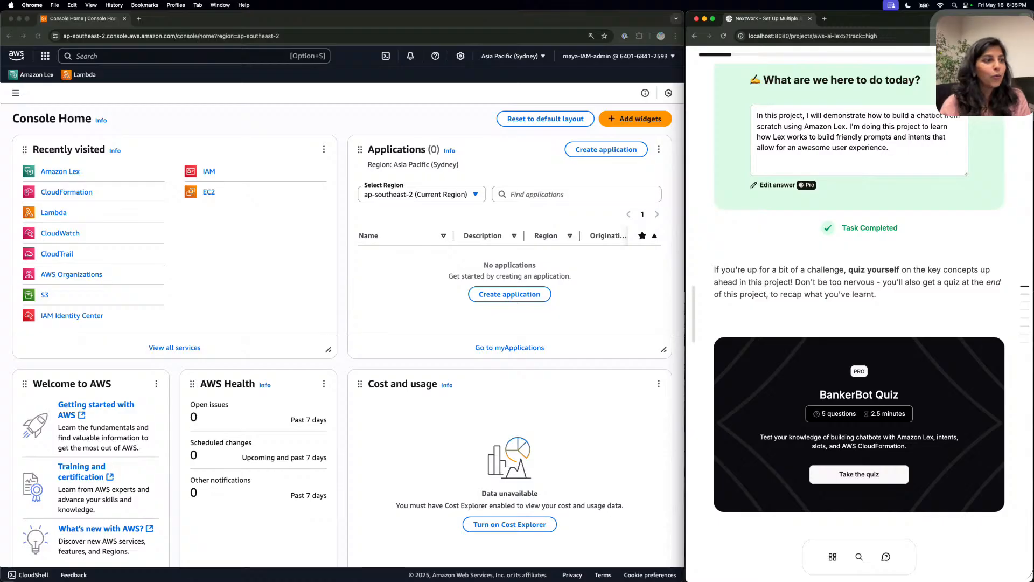
scroll(925, 370, down, 2)
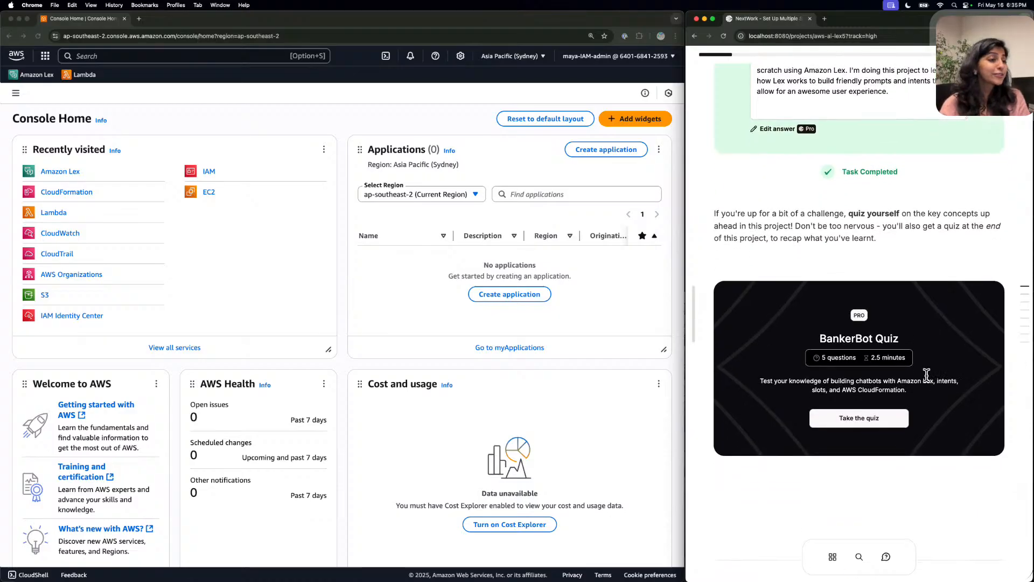
scroll(925, 370, down, 1)
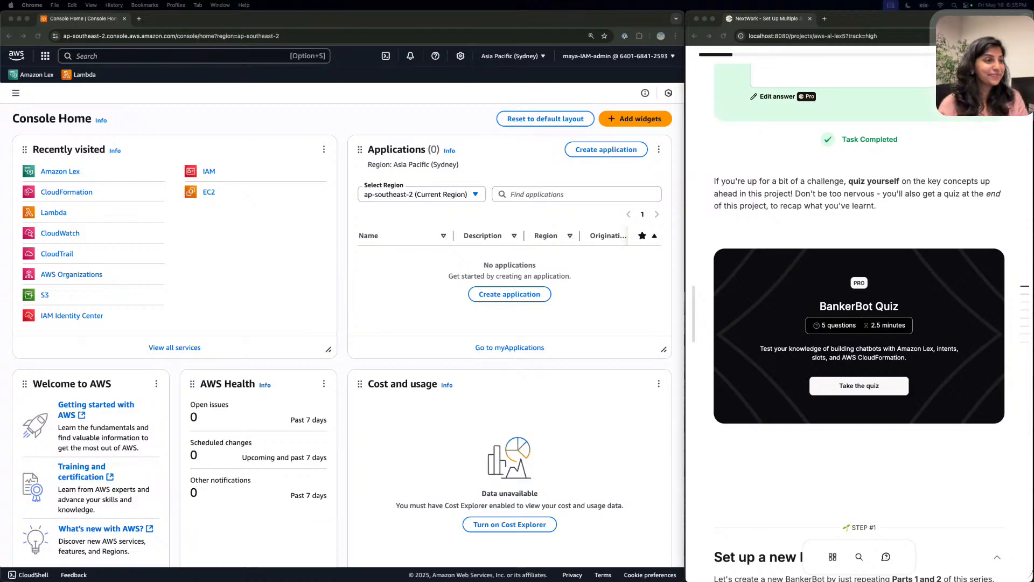
click(858, 385)
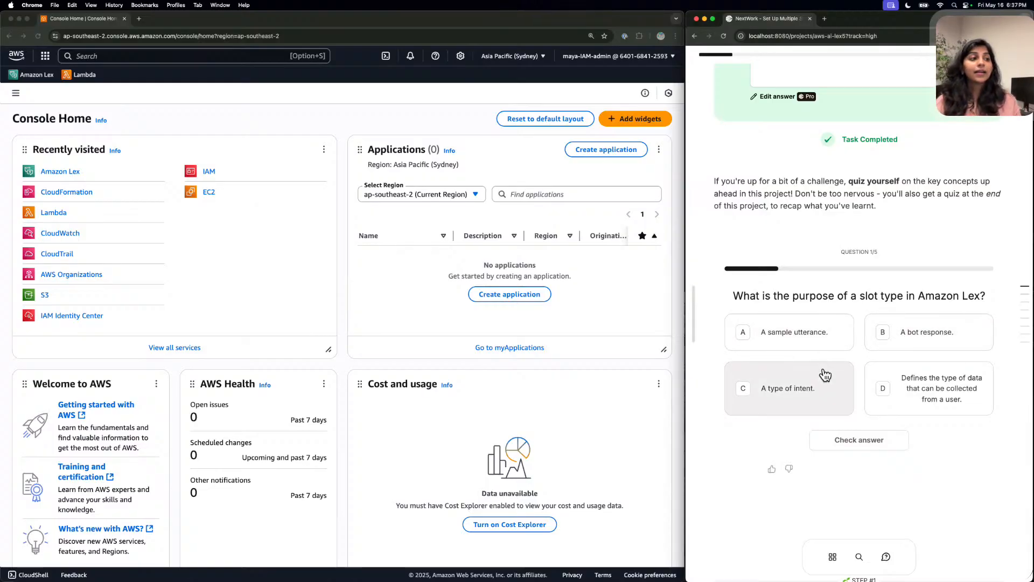
click(905, 378)
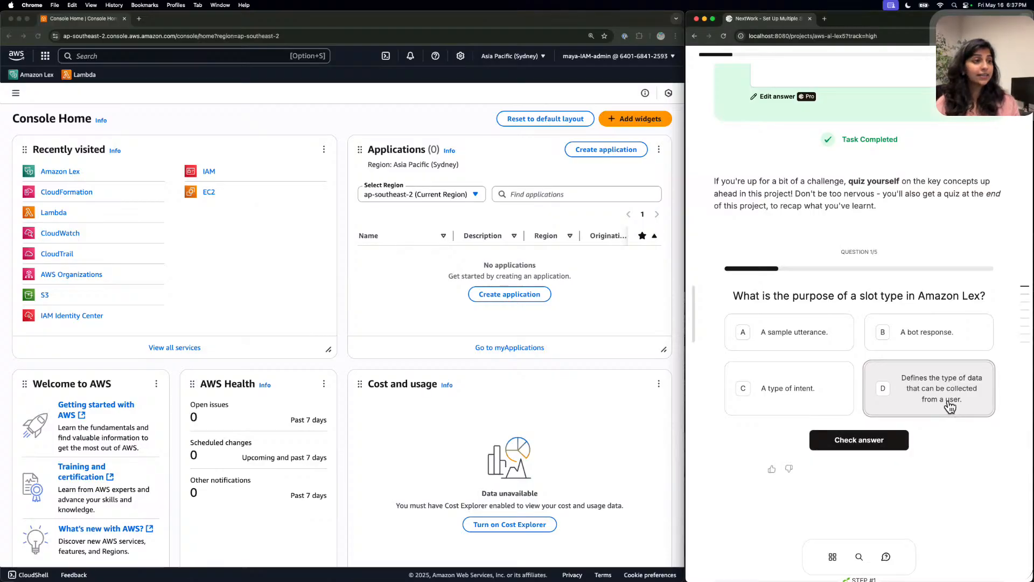
scroll(960, 408, down, 1)
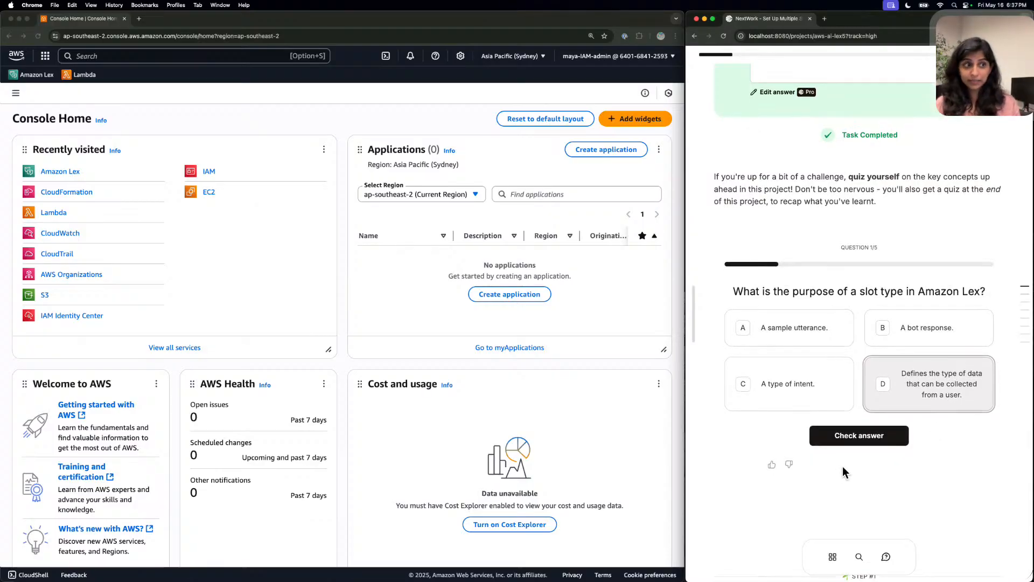
click(861, 435)
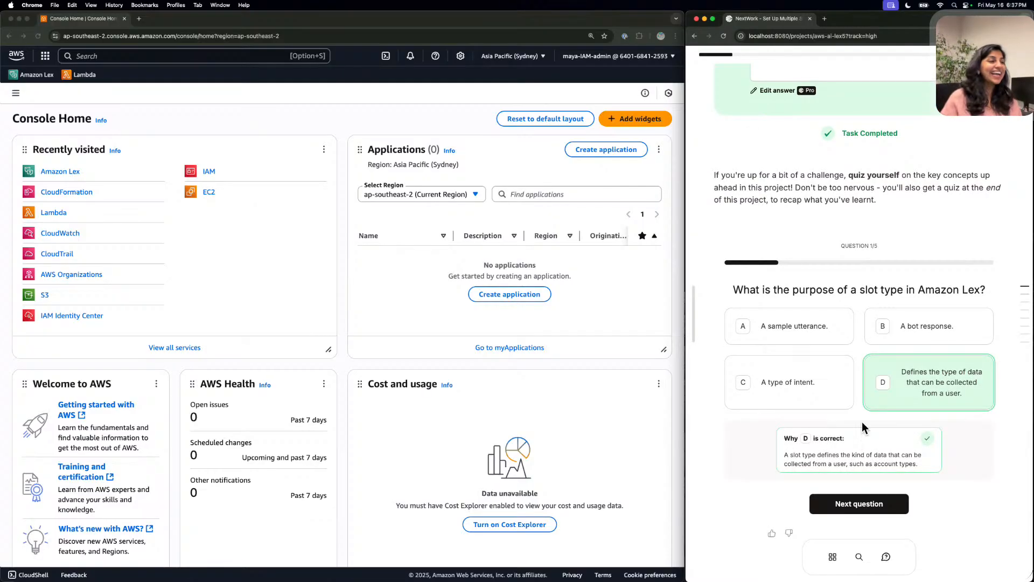
Go to question 2 and answer what an intent represents with "An action that the user wants to perform.".
scroll(861, 422, down, 2)
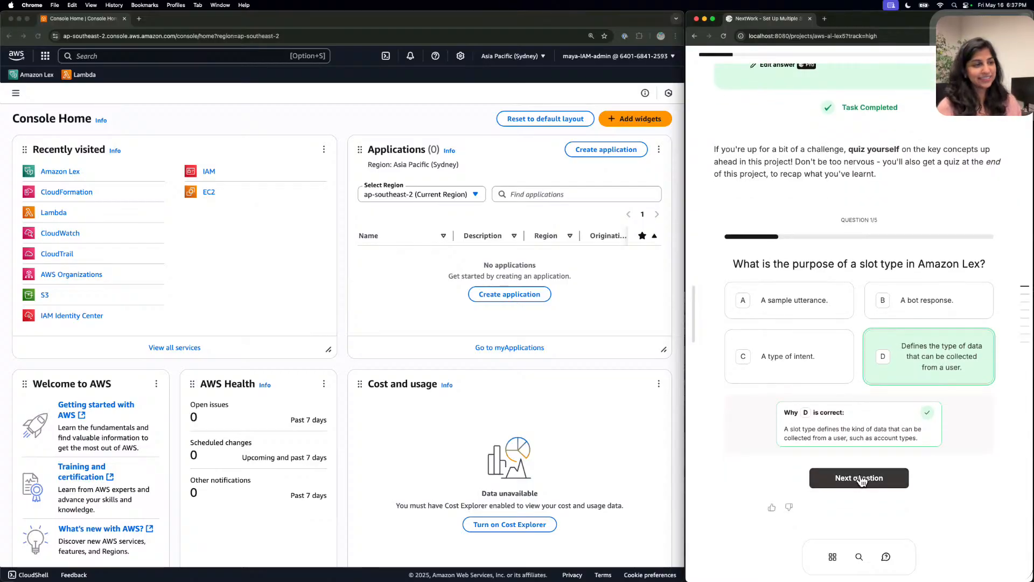
click(861, 480)
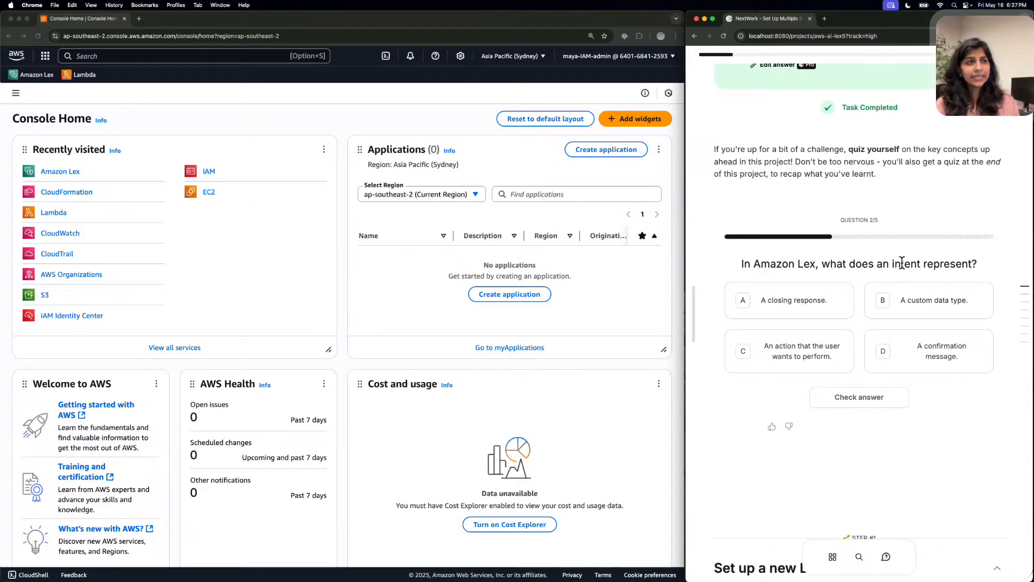
drag(891, 263, 937, 261)
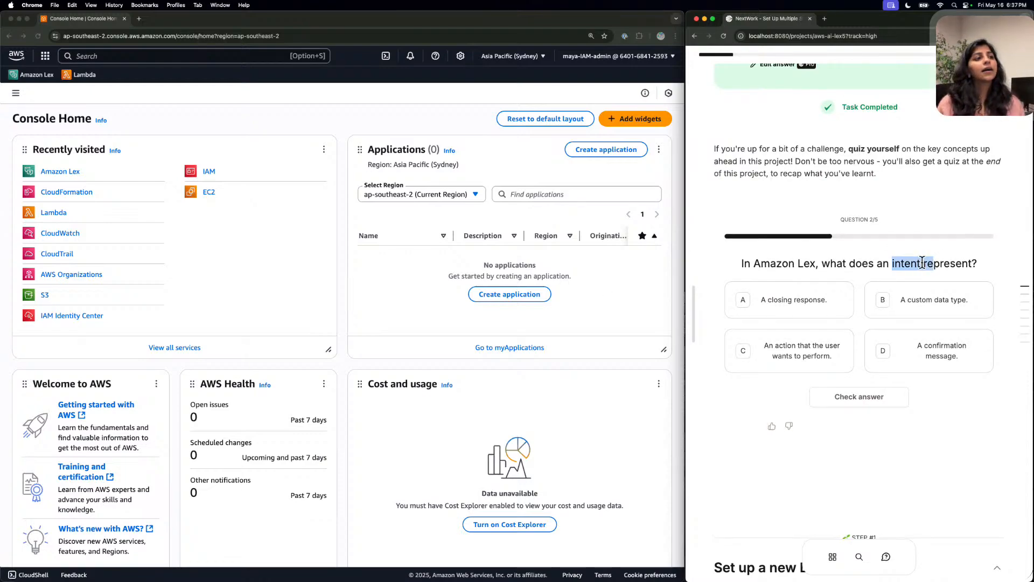
click(921, 262)
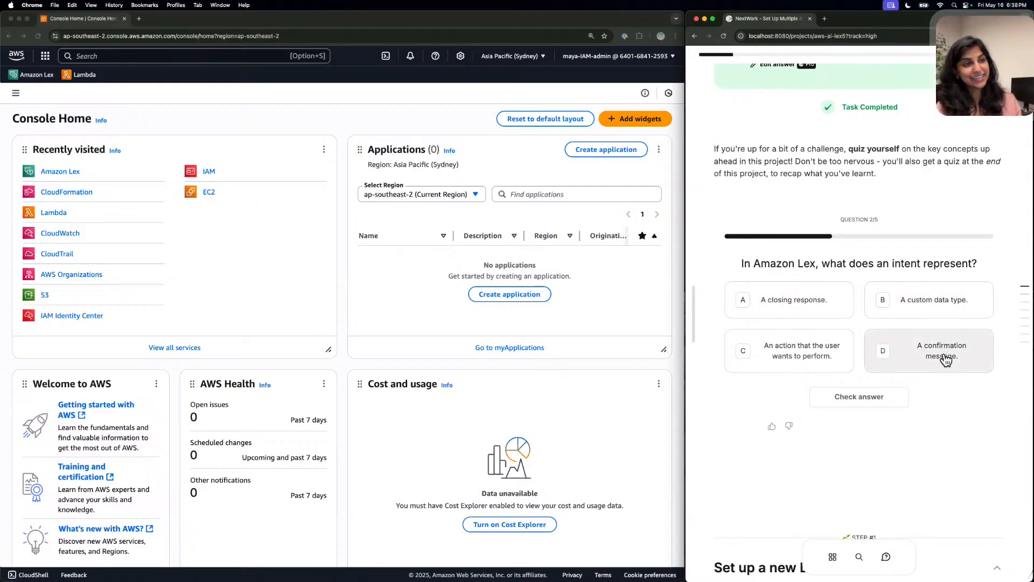
click(813, 355)
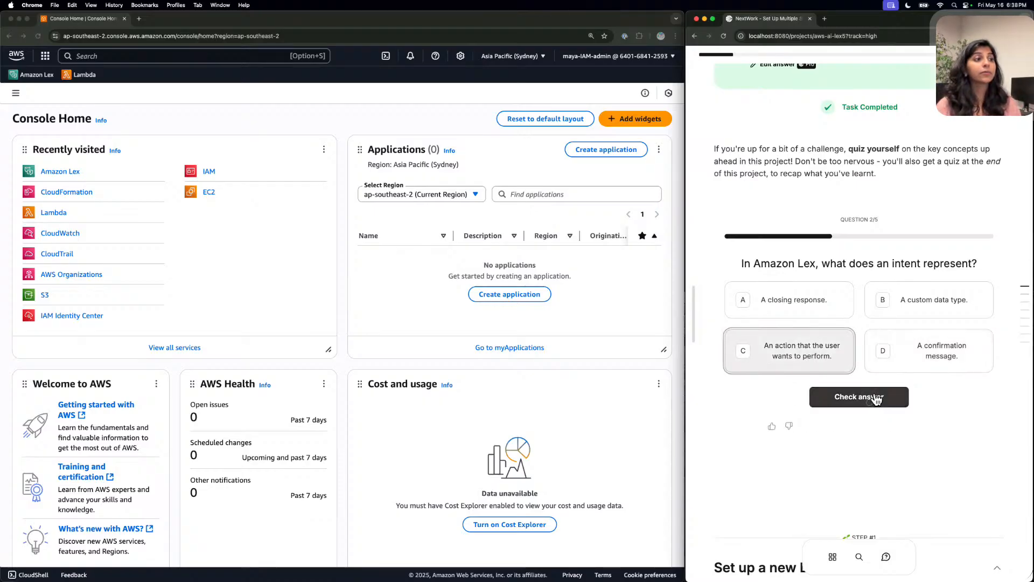
click(876, 399)
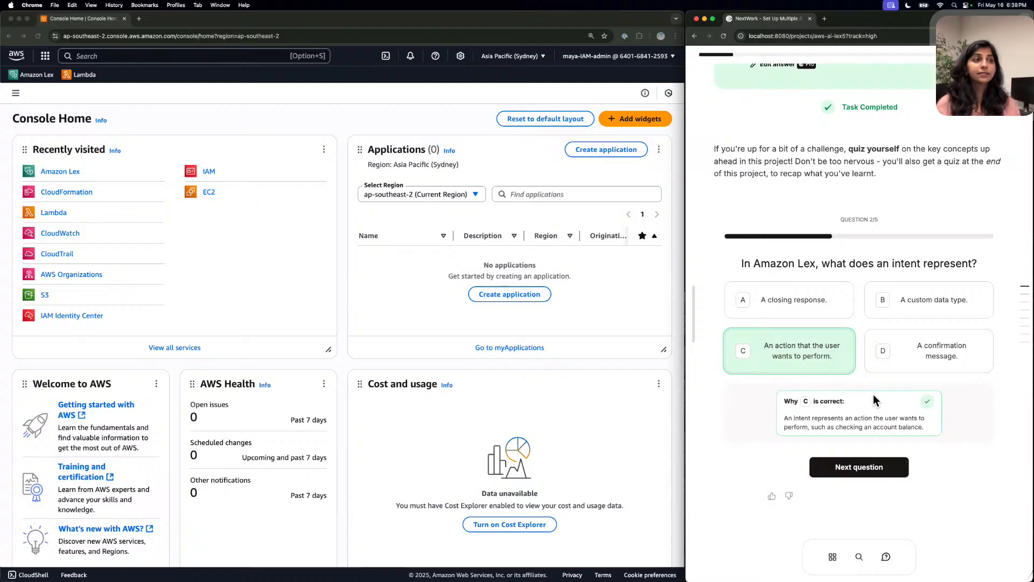
Go to question 3 and answer when the FallbackIntent is triggered with "When the bot doesn't understand the user's input.".
click(900, 469)
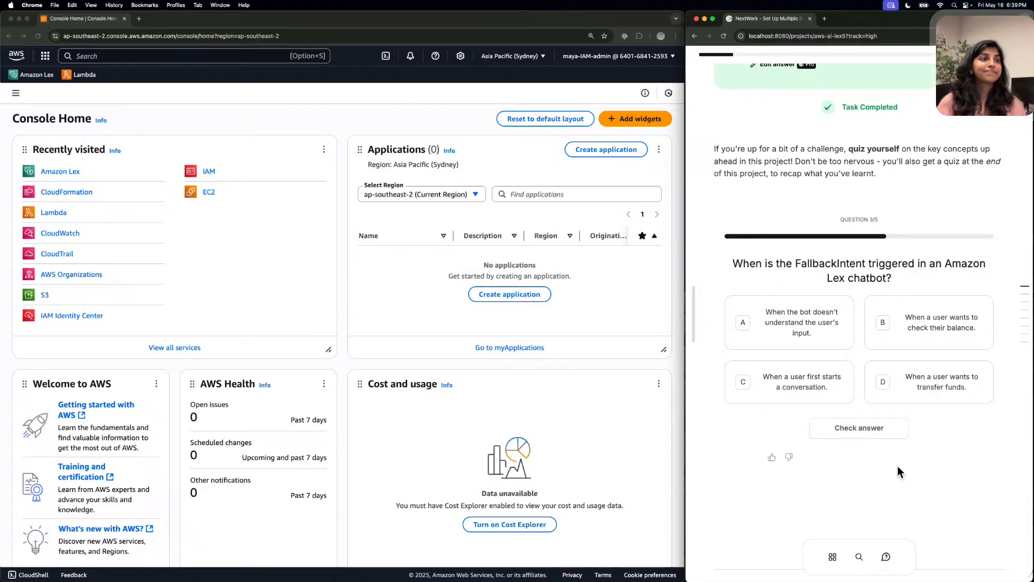
scroll(898, 468, down, 1)
double_click(806, 243)
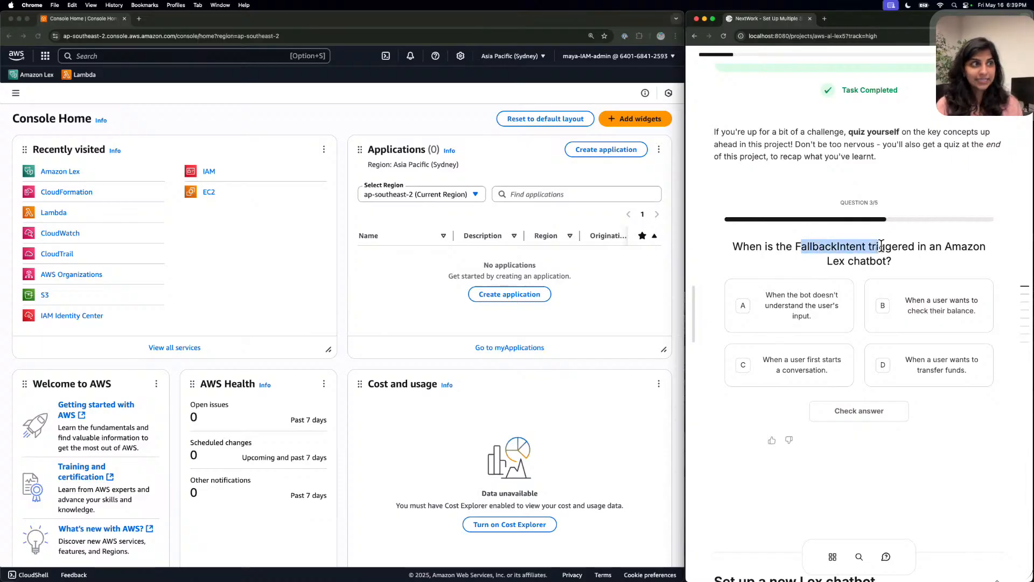
click(864, 246)
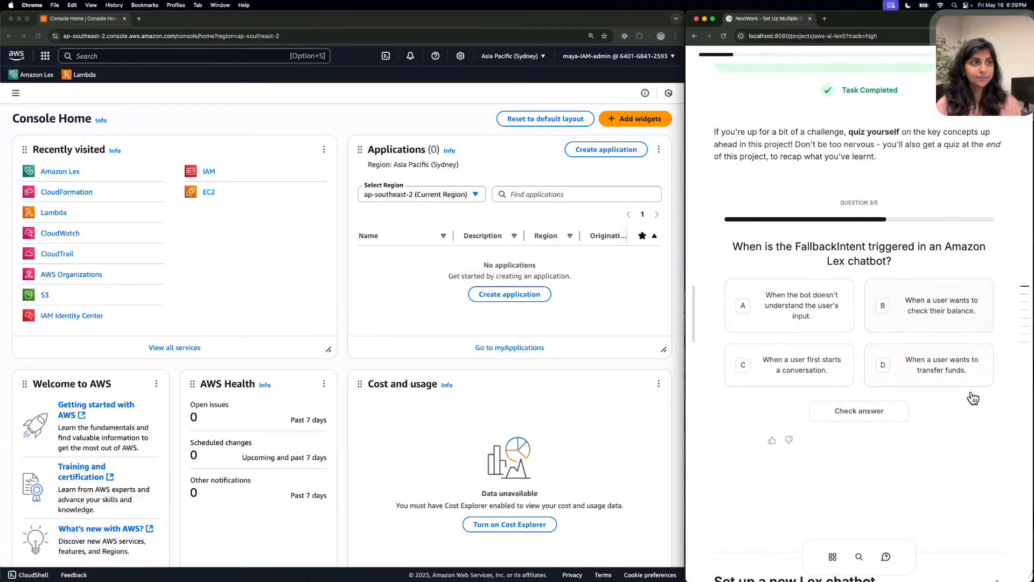
scroll(829, 301, up, 1)
scroll(829, 301, down, 1)
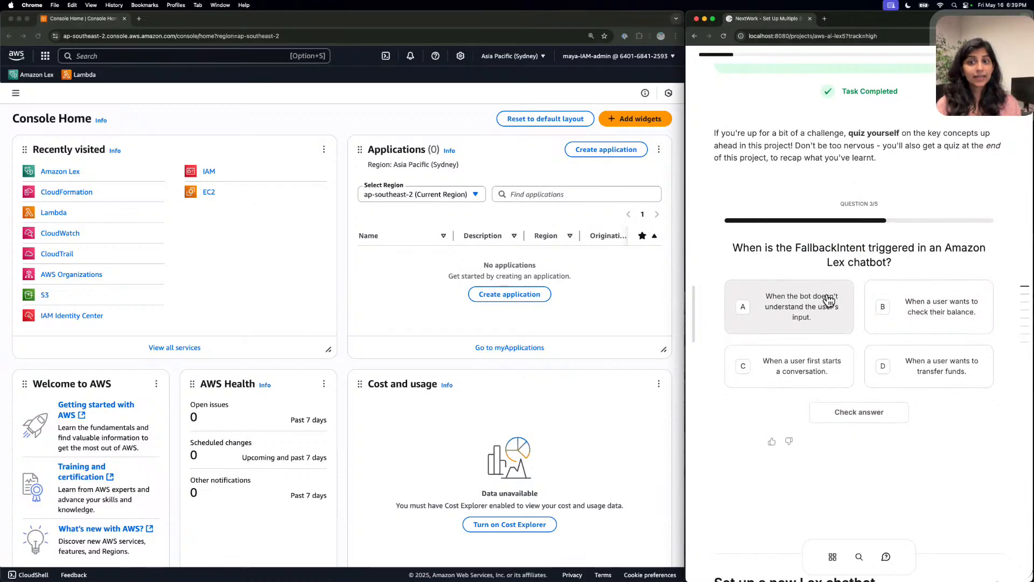
click(829, 300)
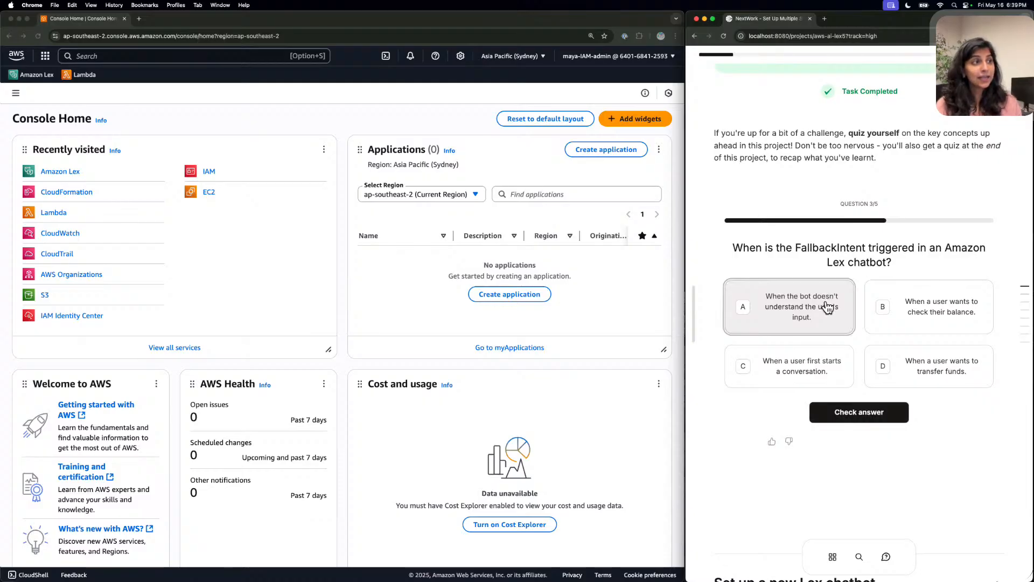
scroll(846, 299, down, 1)
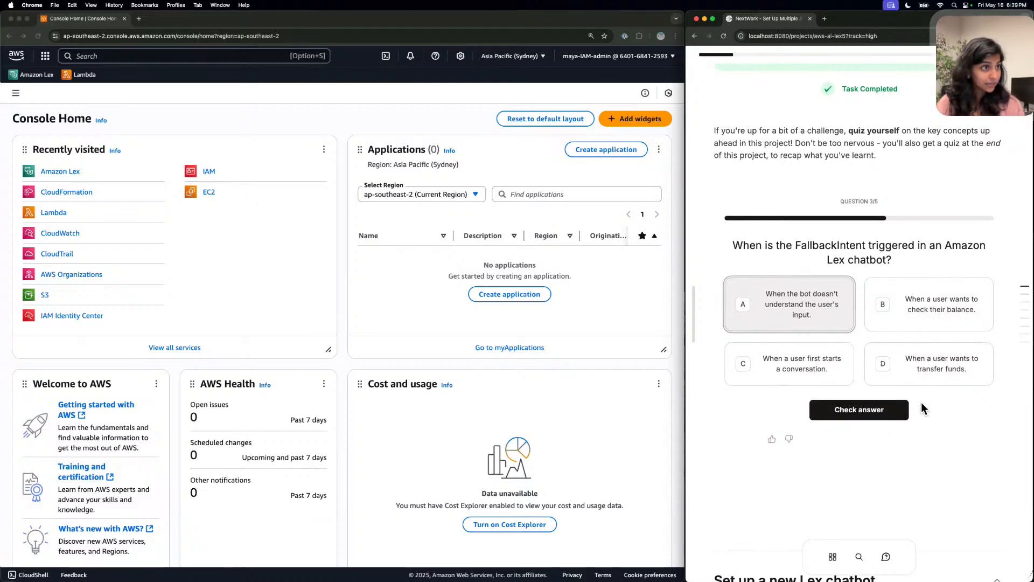
scroll(863, 397, down, 1)
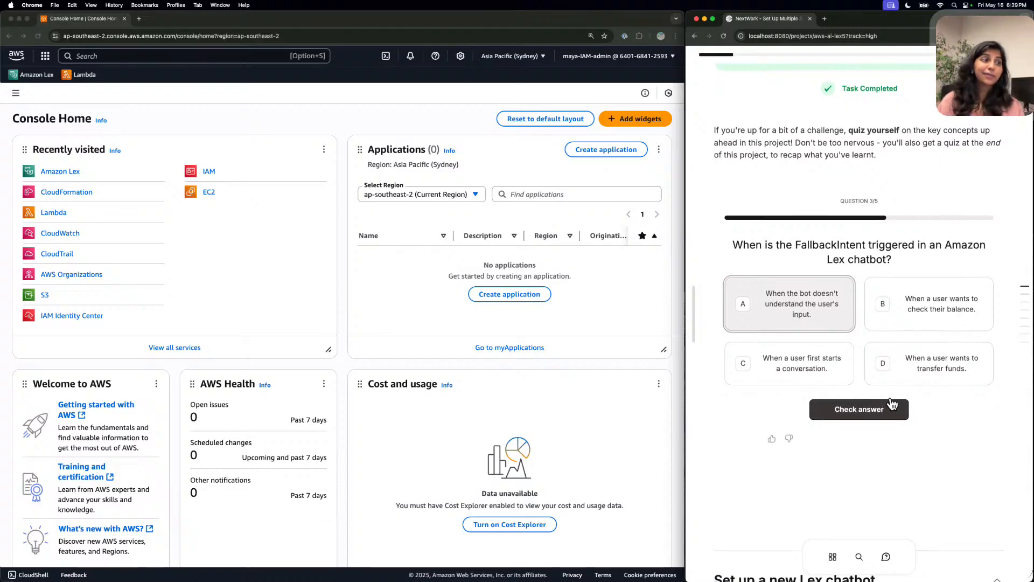
click(888, 408)
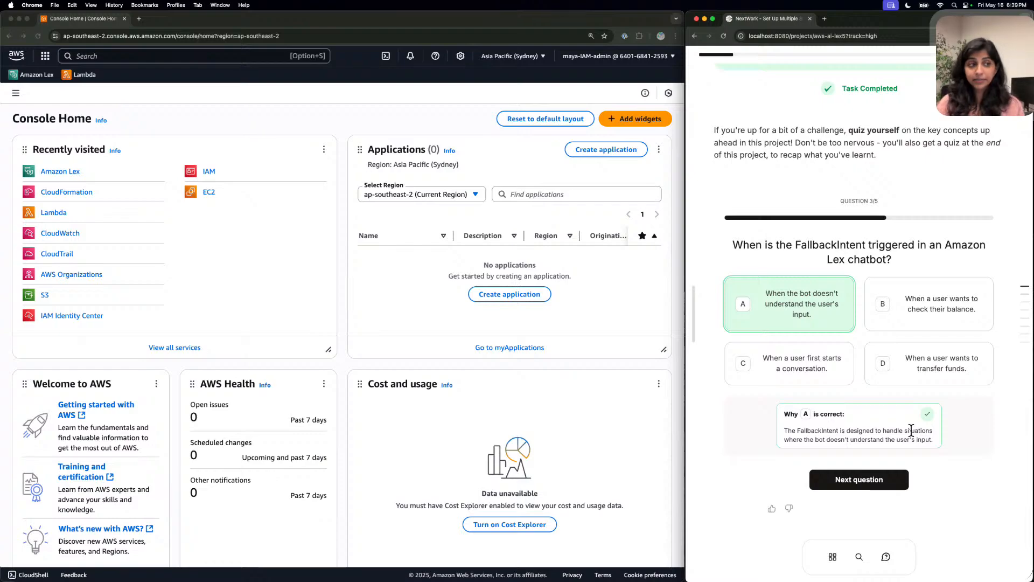
Go to question 4 and answer the CloudFormation benefit question with "To automate the deployment of AWS resources, including Lex bots.".
click(863, 478)
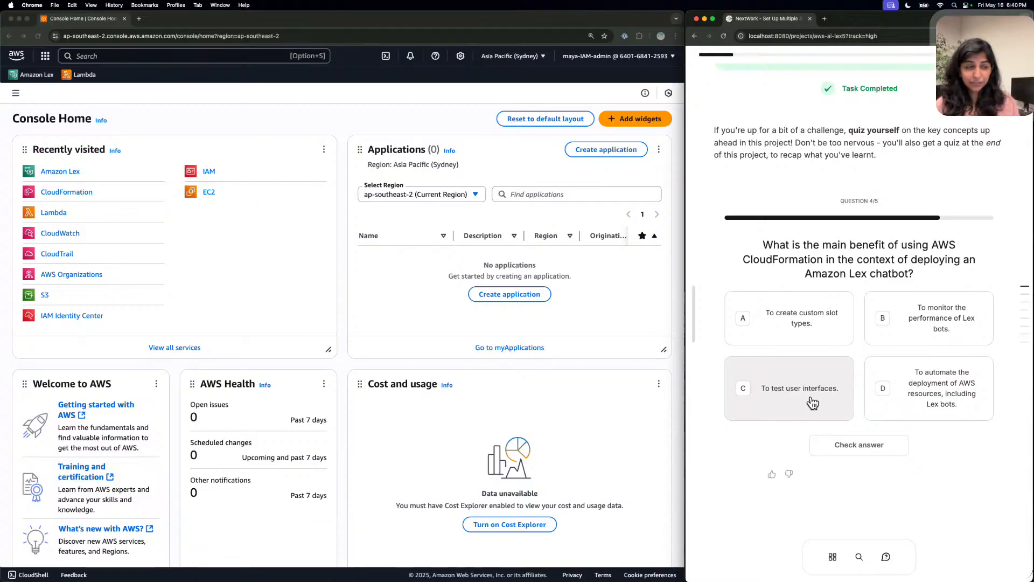
click(967, 405)
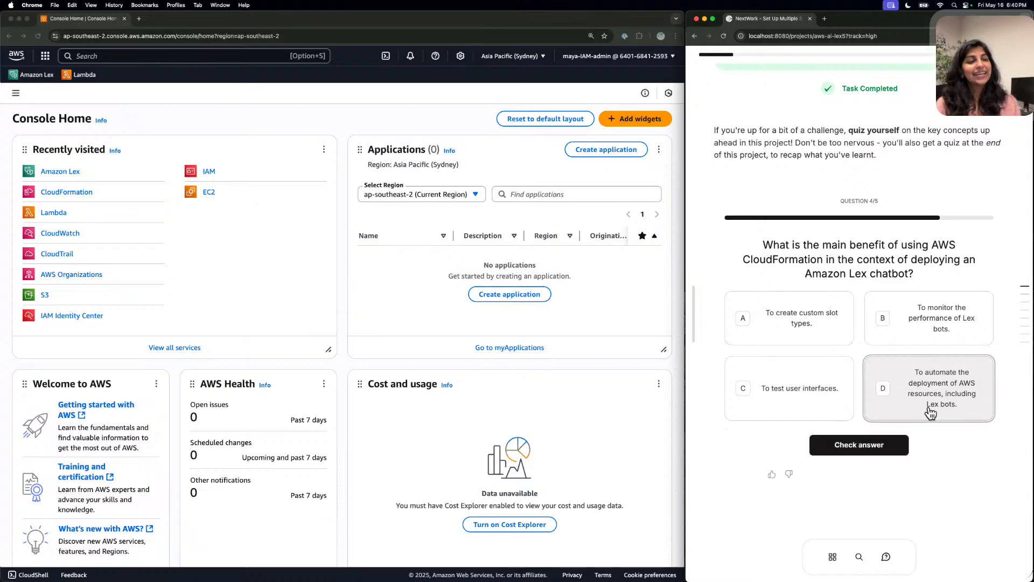
click(878, 445)
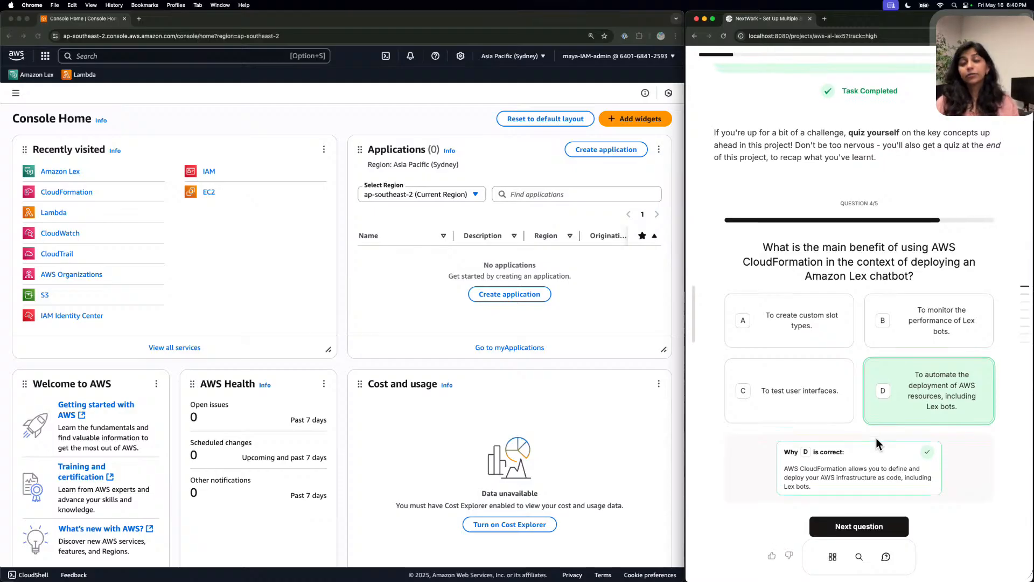
Answer question 5 on confirmation prompts with "To verify the details of a transaction with the user." and complete the quiz.
scroll(876, 437, down, 1)
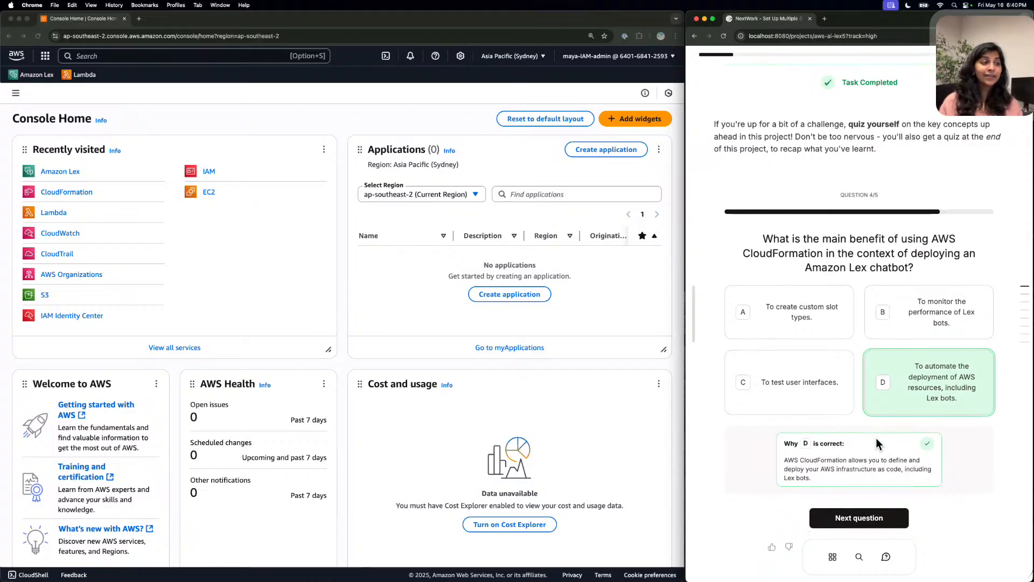
click(889, 514)
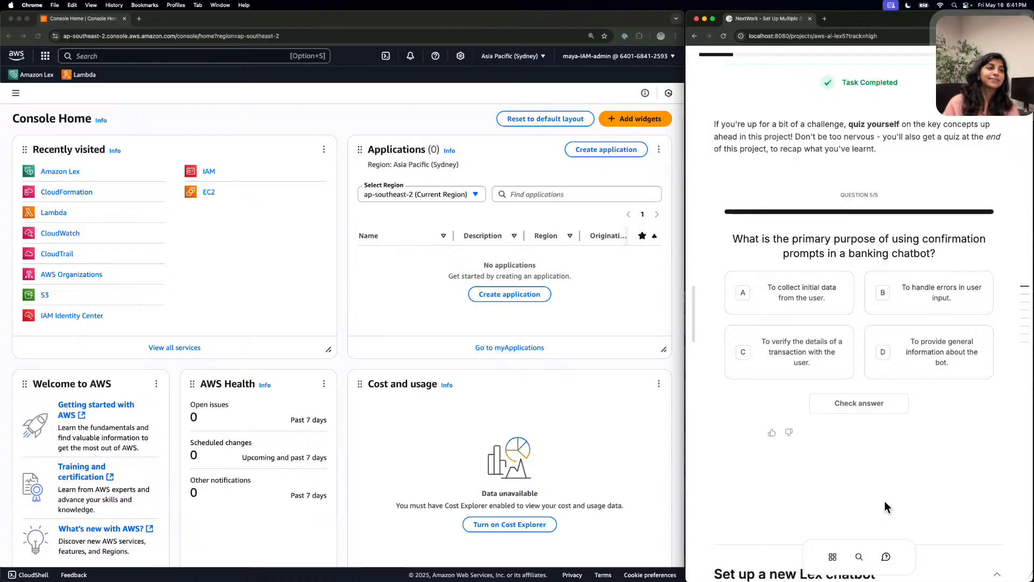
click(784, 356)
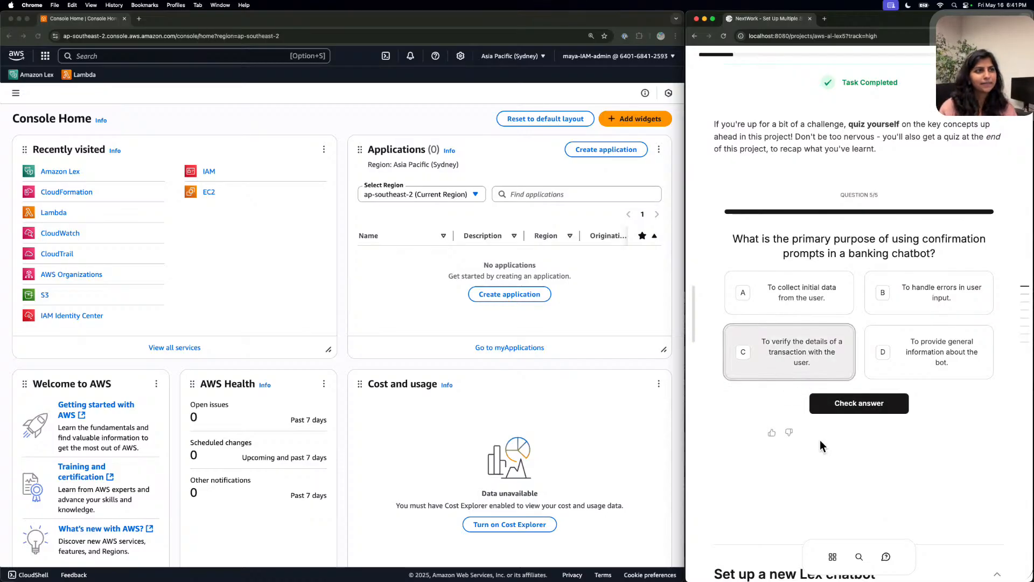
click(868, 405)
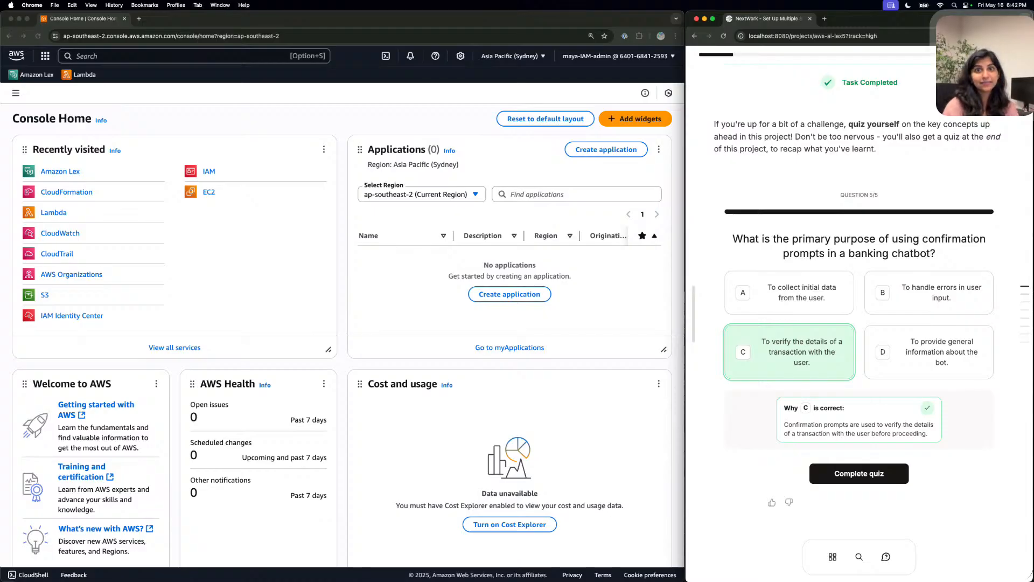
click(891, 477)
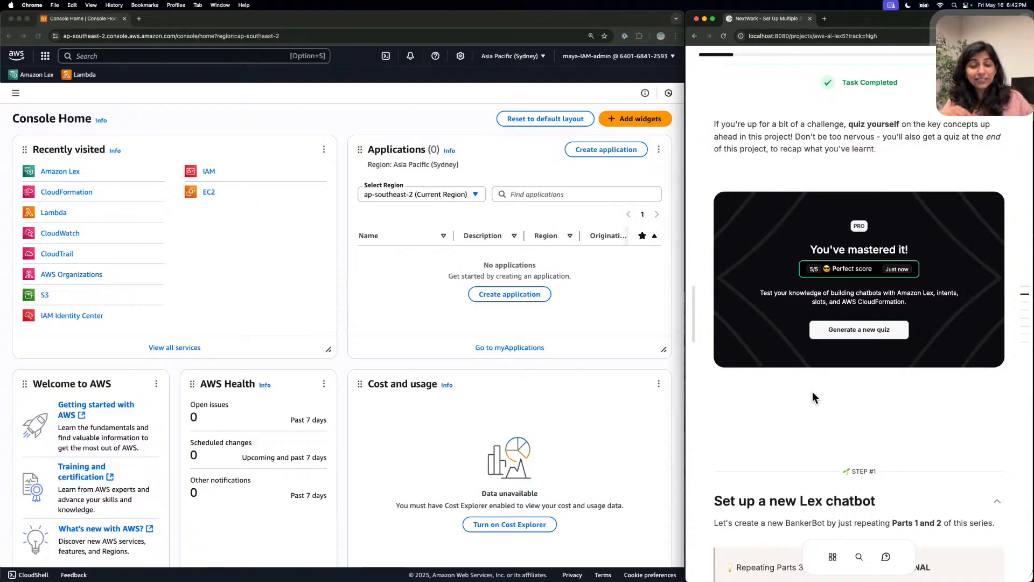
In Step #1, check off the four required checklist items: the BankerBot chatbot, WelcomeIntent, FallbackIntent and CheckBalance with accountType.
scroll(812, 397, down, 6)
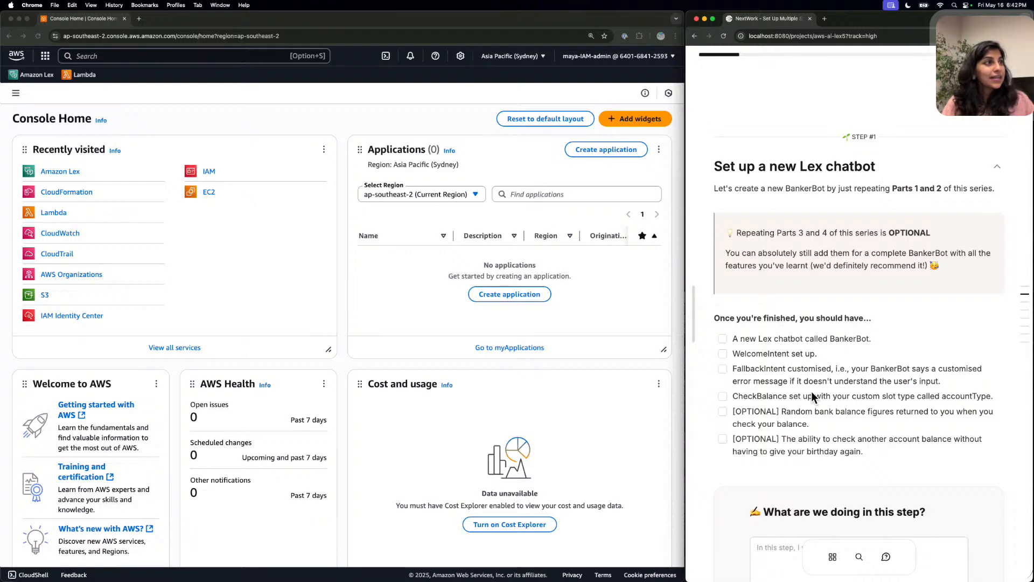
scroll(812, 394, down, 1)
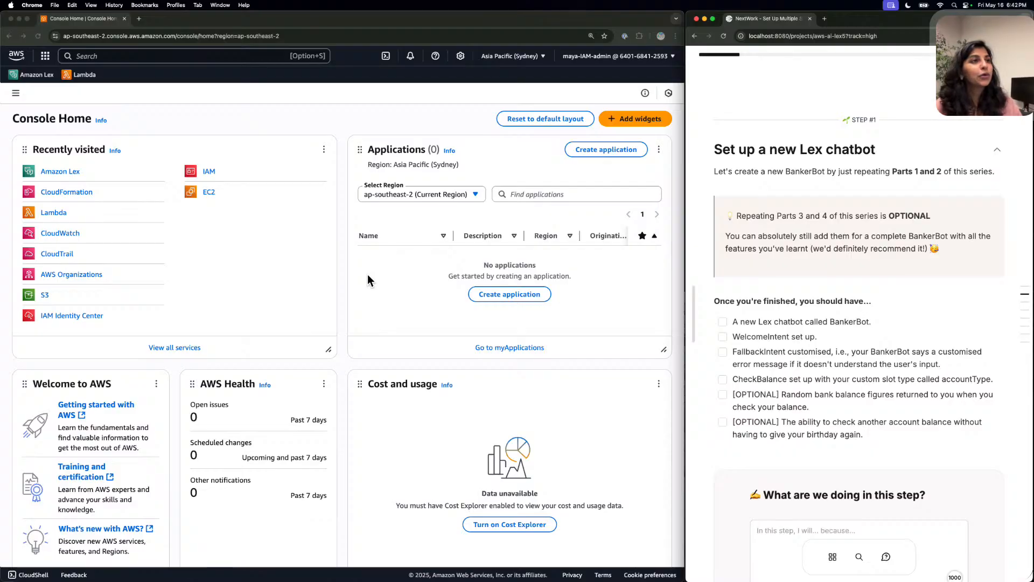
scroll(751, 290, down, 1)
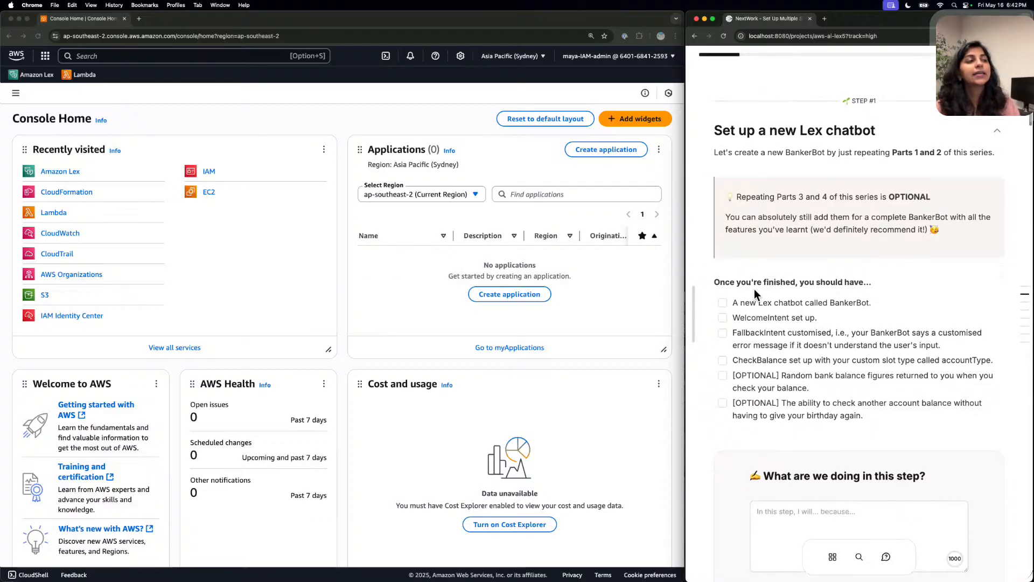
scroll(754, 288, down, 5)
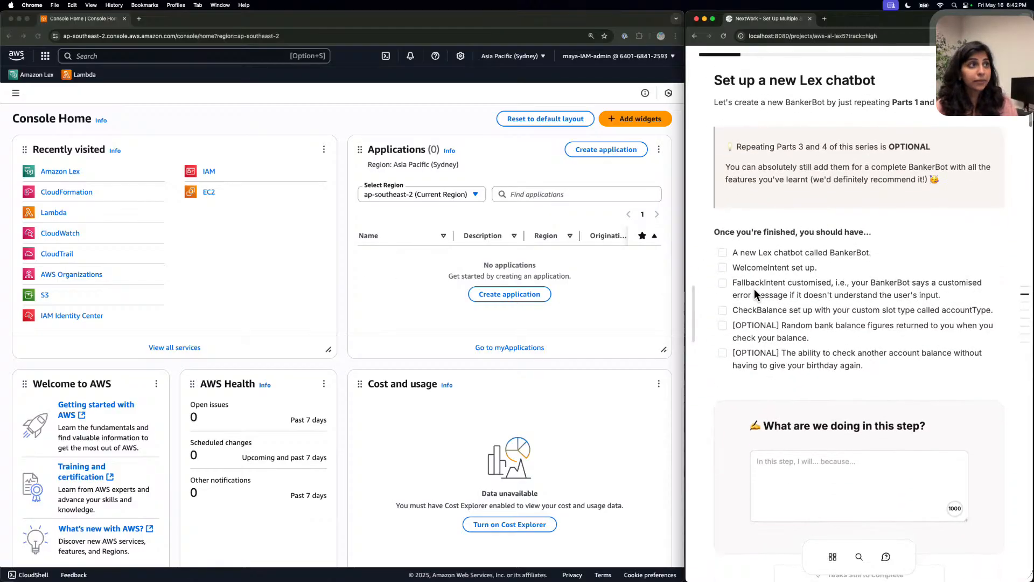
scroll(754, 289, down, 1)
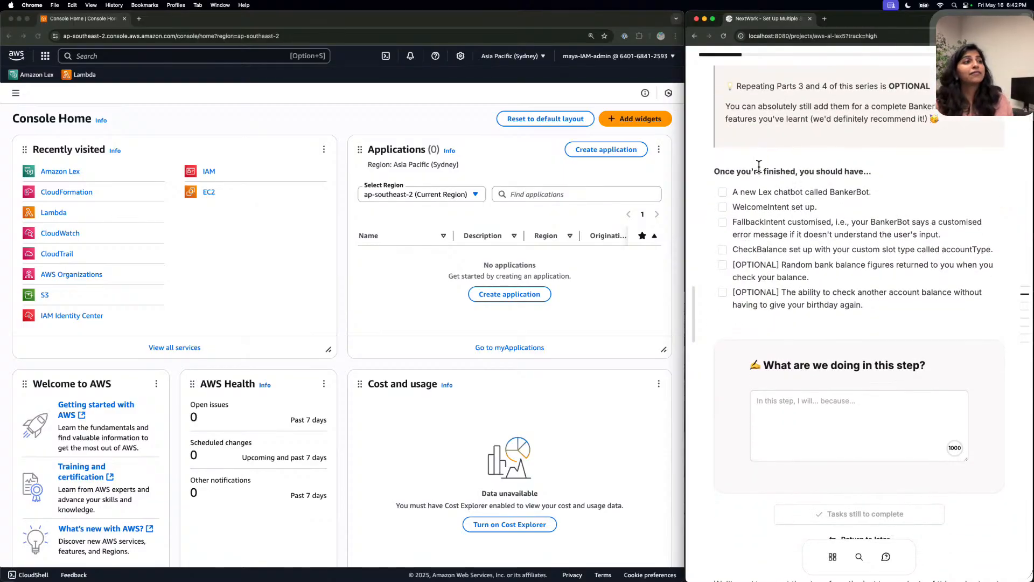
click(722, 192)
click(725, 207)
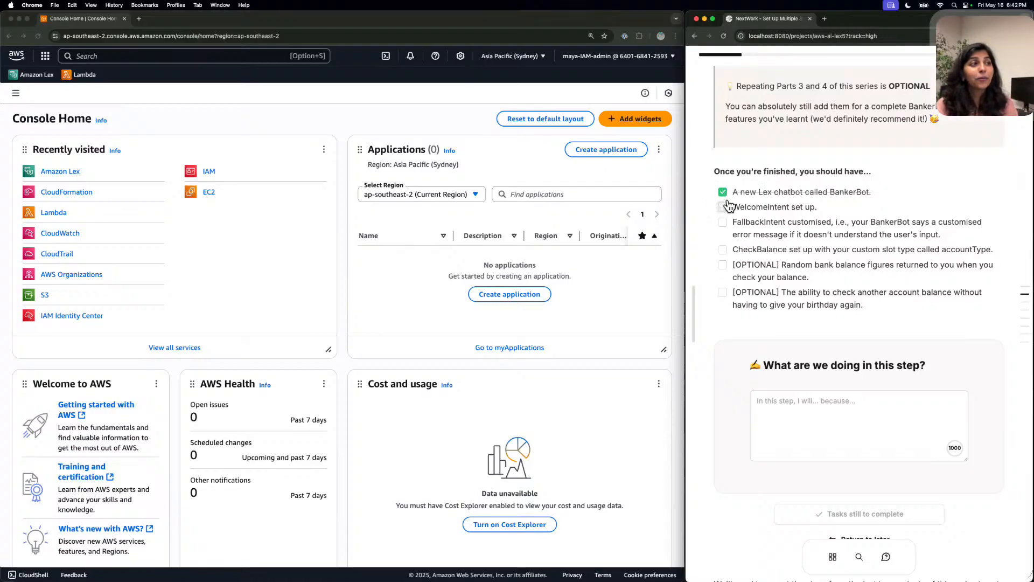
click(724, 221)
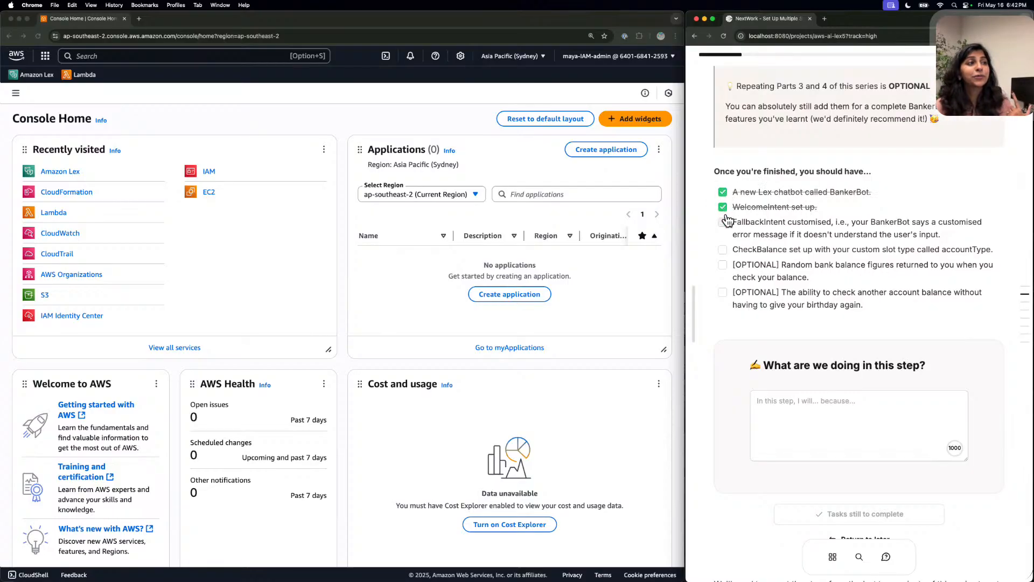
click(731, 250)
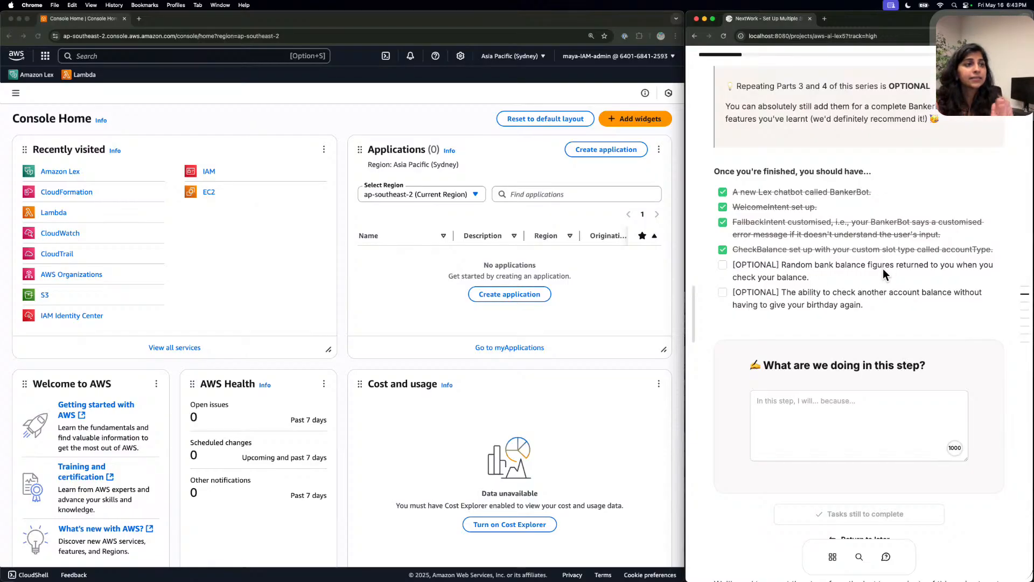
scroll(876, 294, down, 1)
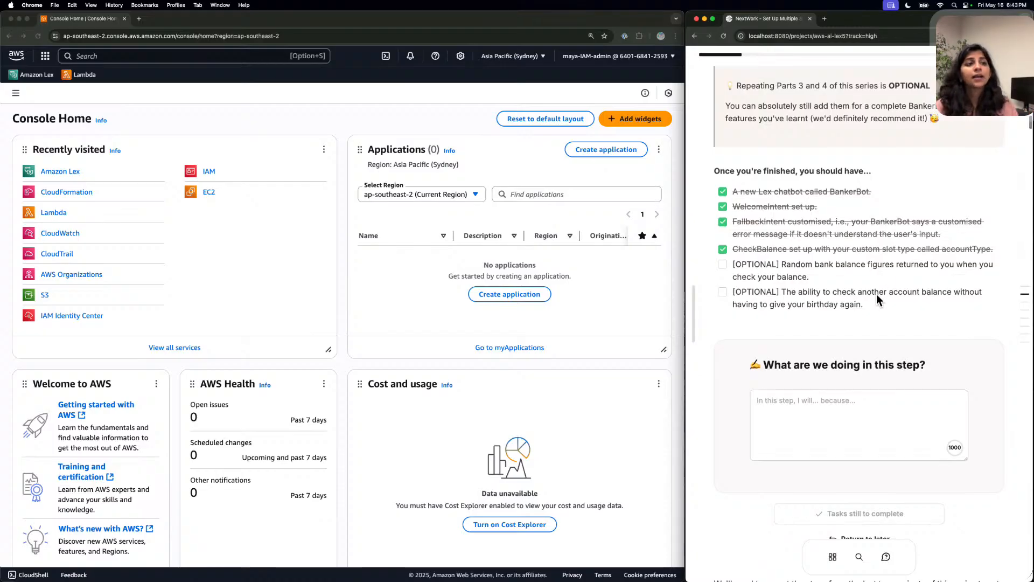
scroll(877, 294, up, 1)
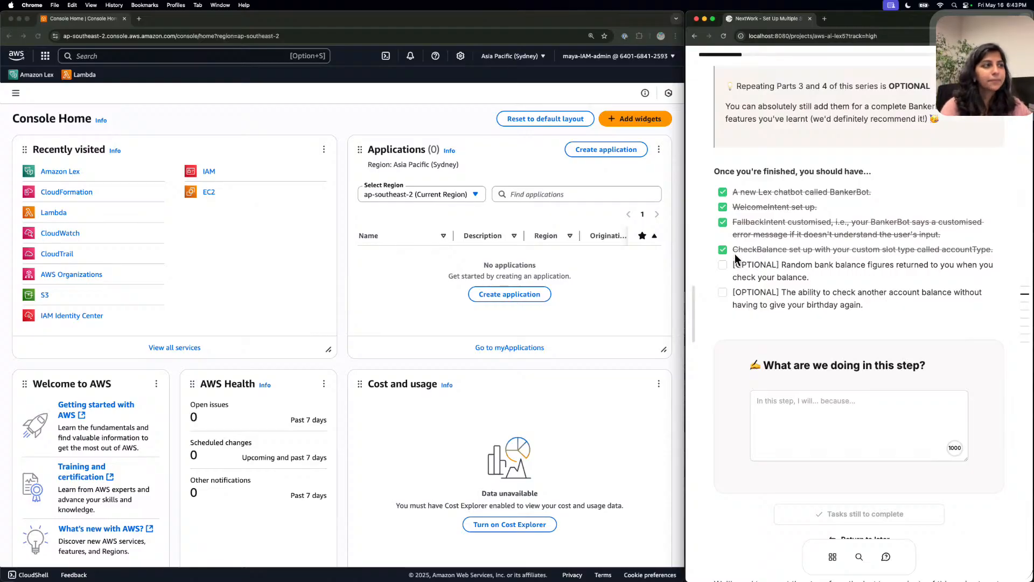
scroll(724, 242, down, 1)
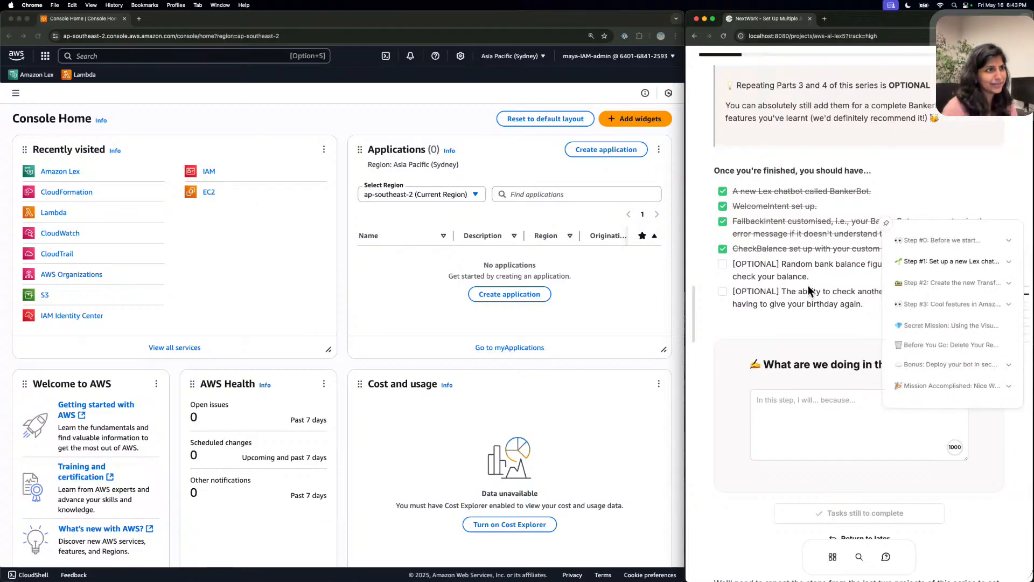
Begin the "What are we doing in this step?" answer with "In this step, I will build a Lex chatbot called BankerBot", keeping "because..." after it.
scroll(813, 283, down, 3)
click(819, 305)
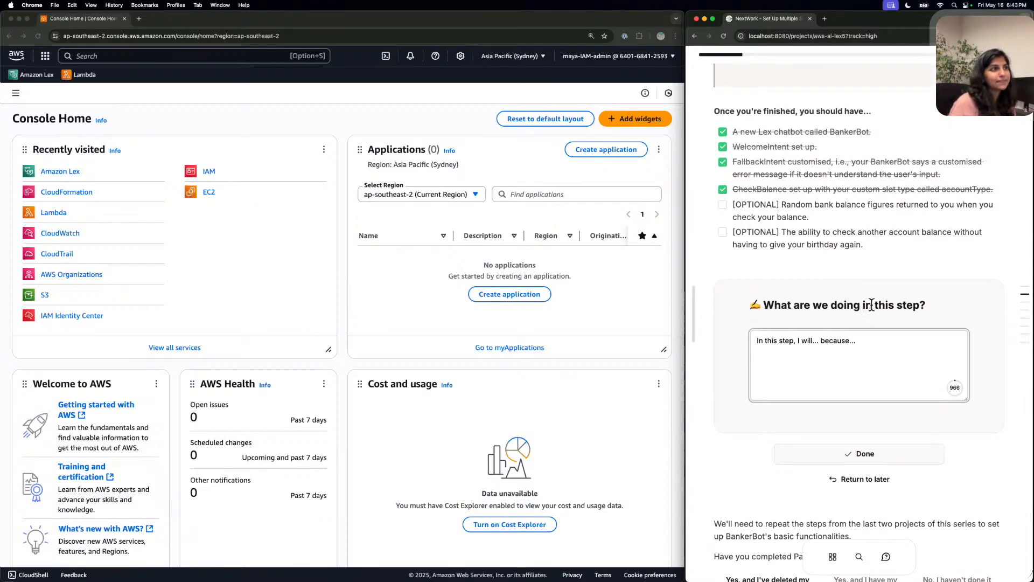
key(BackSpace)
key(BackSpace)
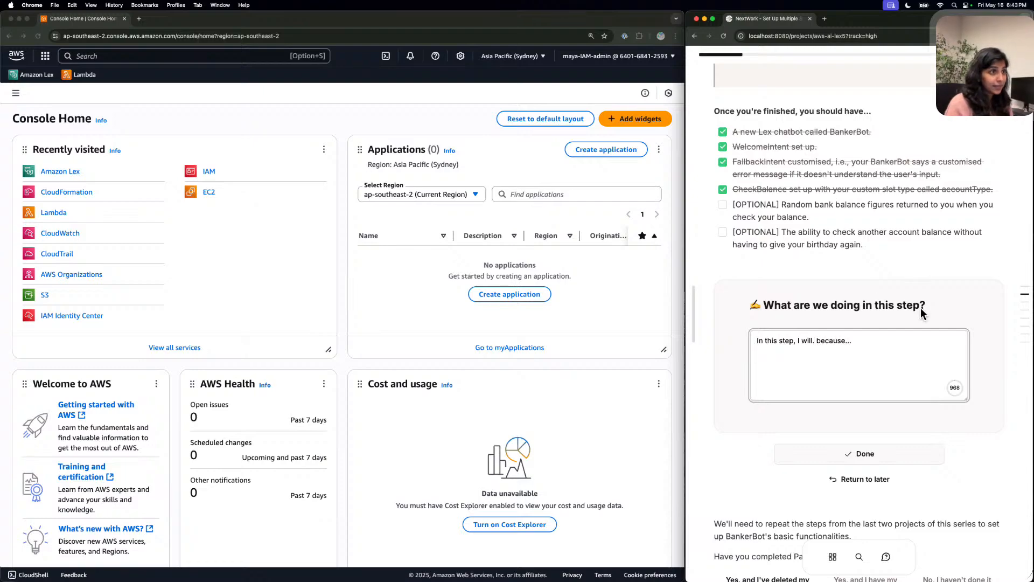
key(BackSpace)
key(BackSpace)
text(build )
text(a)
text( Lex ch)
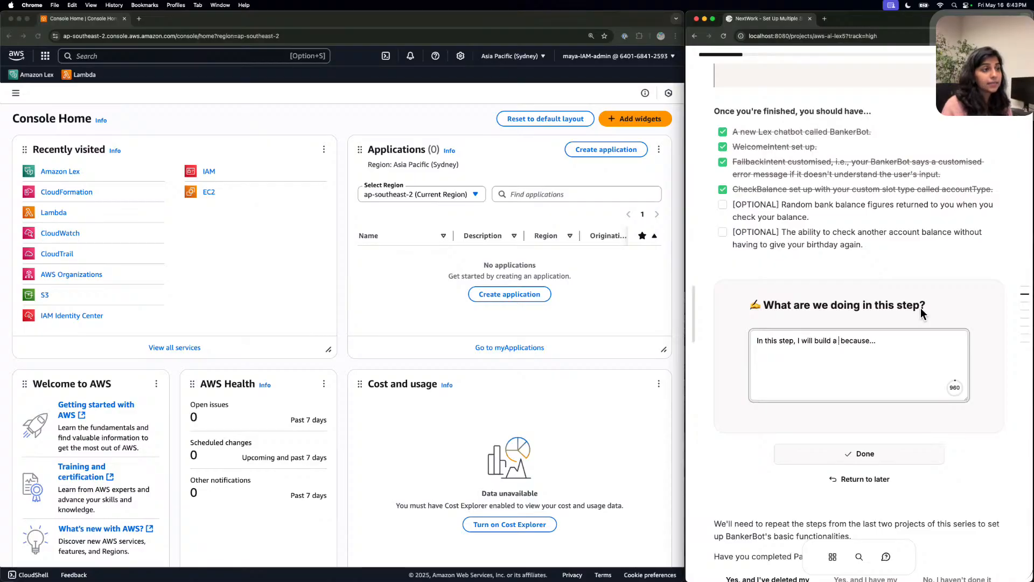
text(a )
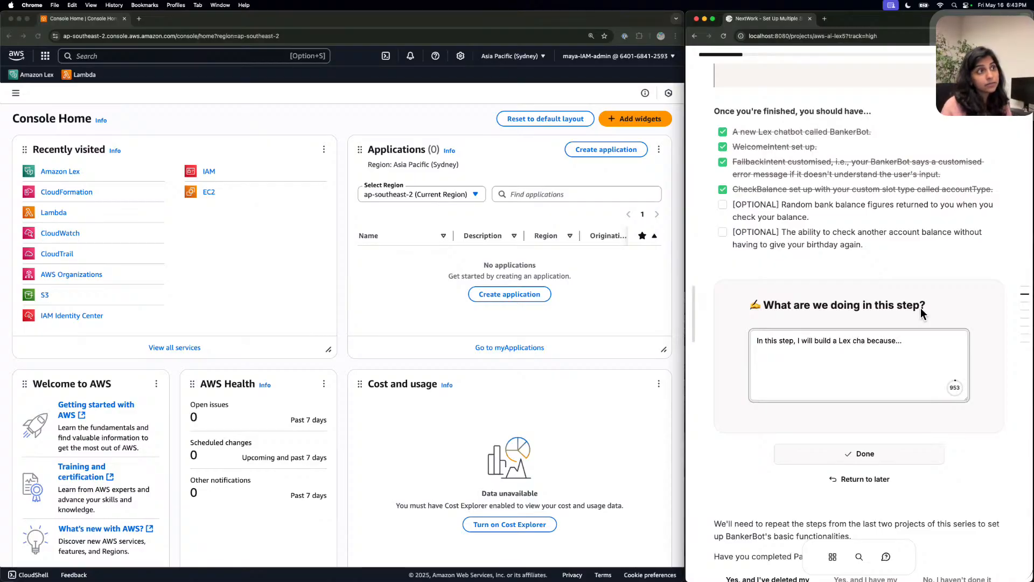
text(tbo)
text(t cal)
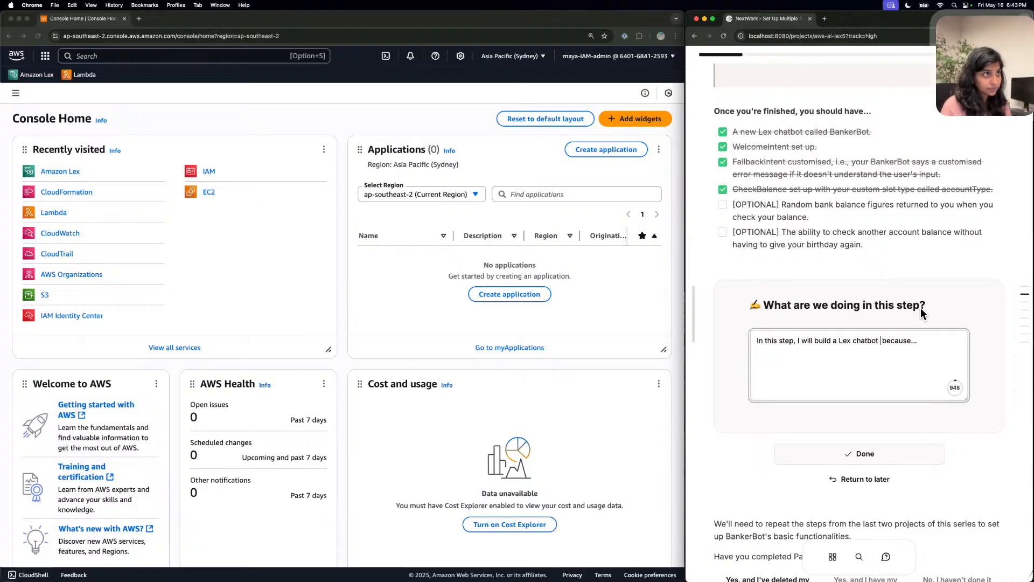
text(led )
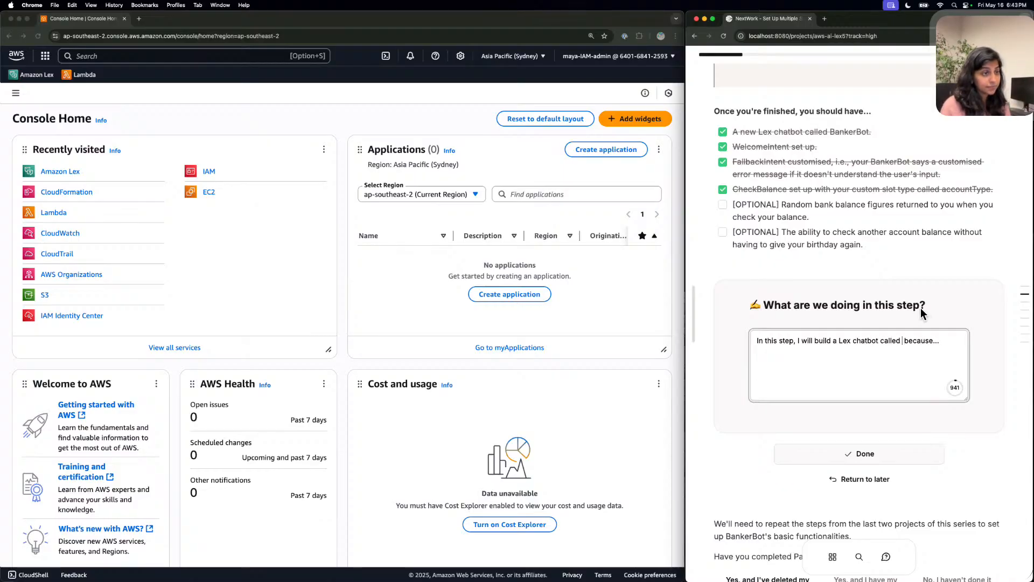
text(BankerB)
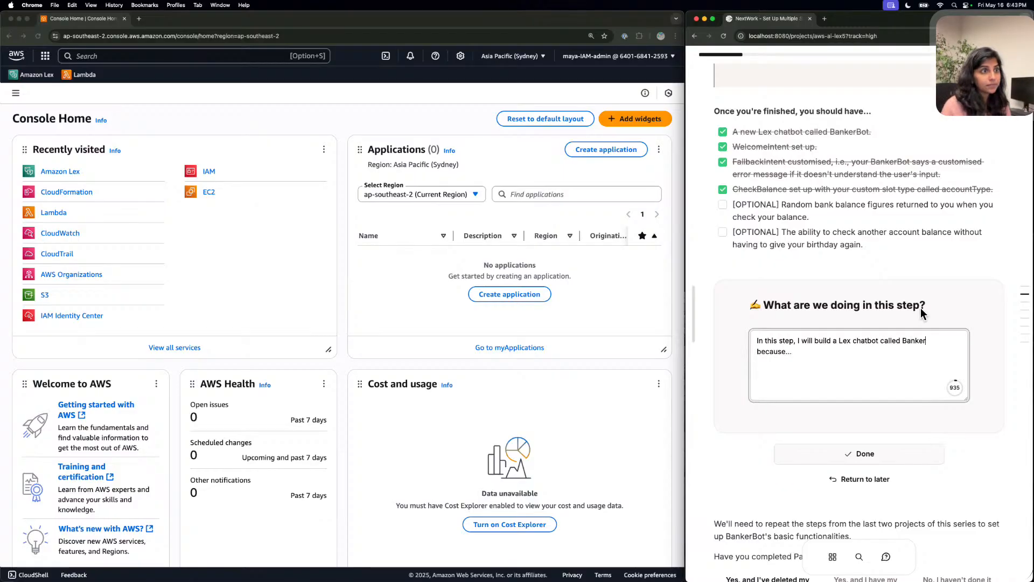
text(ot t)
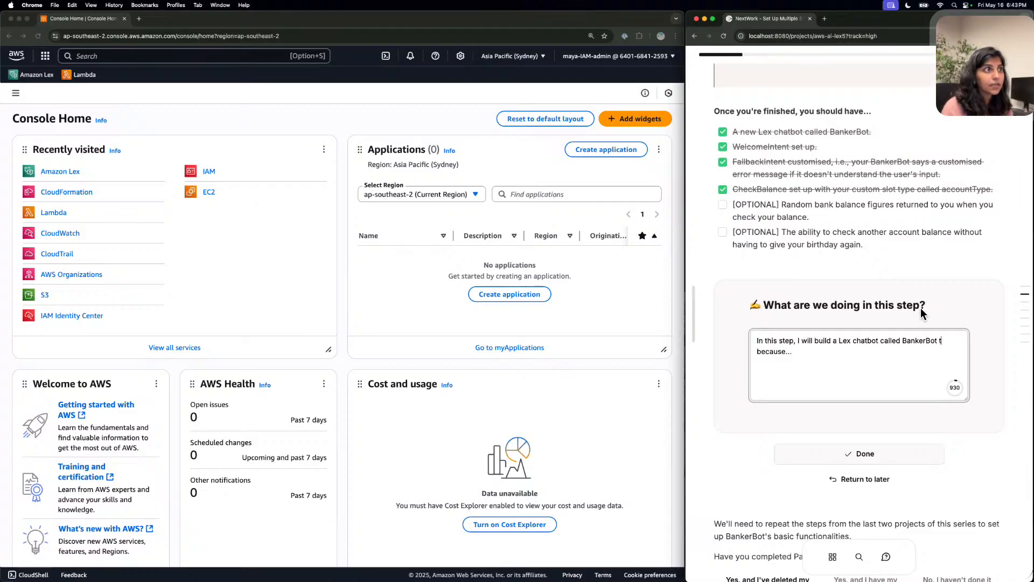
Extend the answer after "BankerBot" with "that will welcome the users, provide friendly error messages".
key(BackSpace)
text(that will )
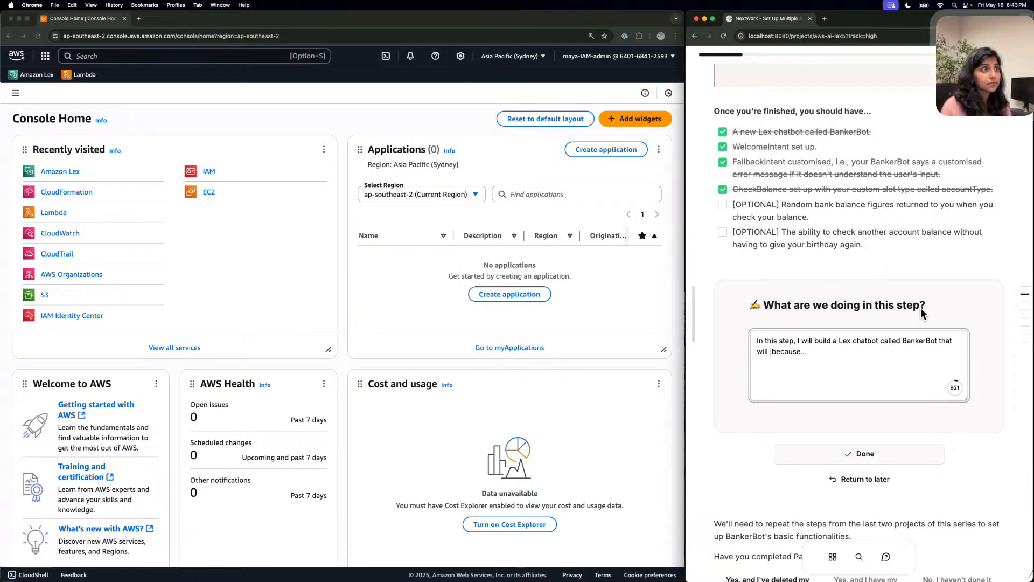
text(welcome the us)
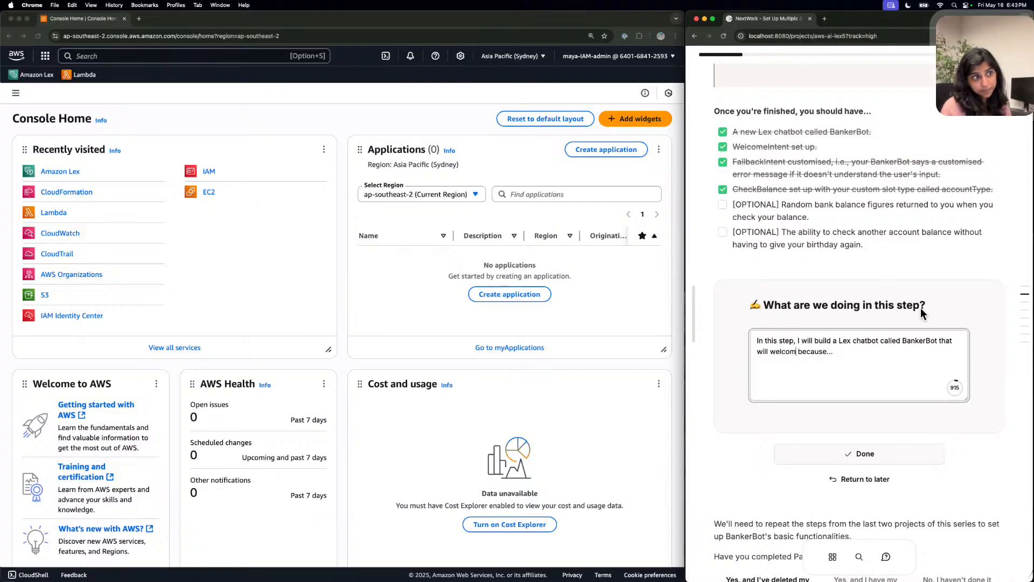
text(ers, )
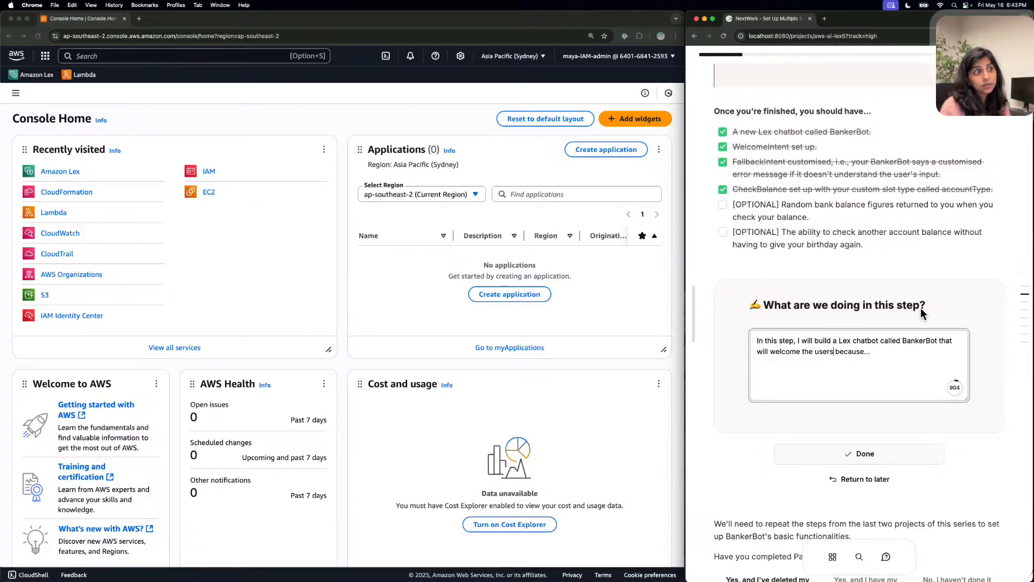
text(provide d)
key(BackSpace)
text(friendly )
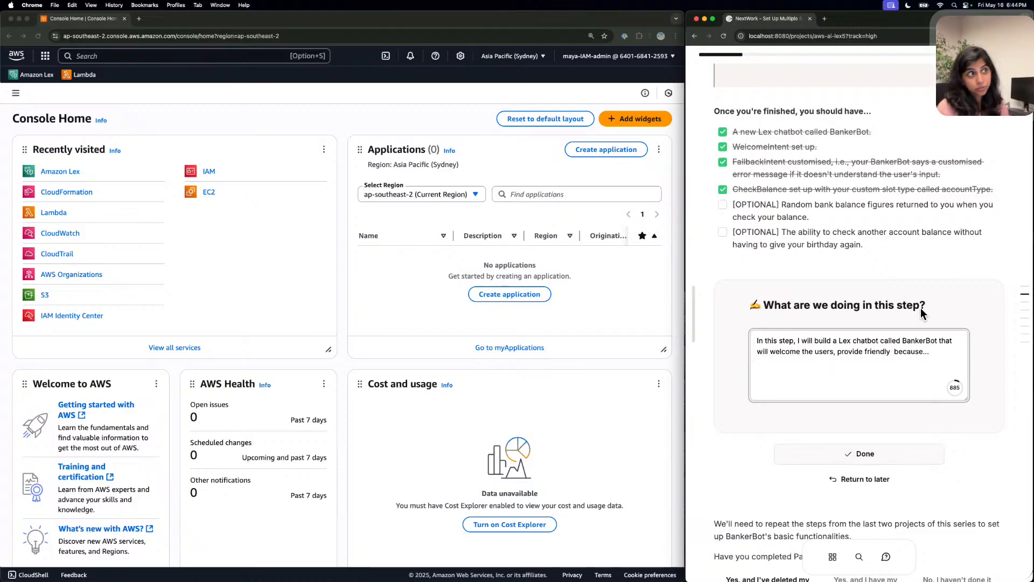
text(error )
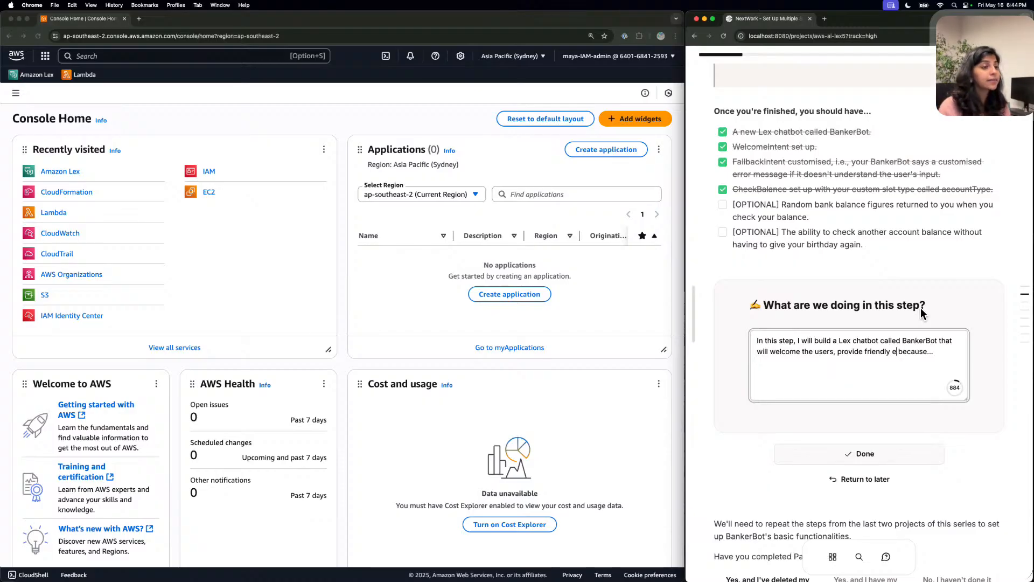
text(messag)
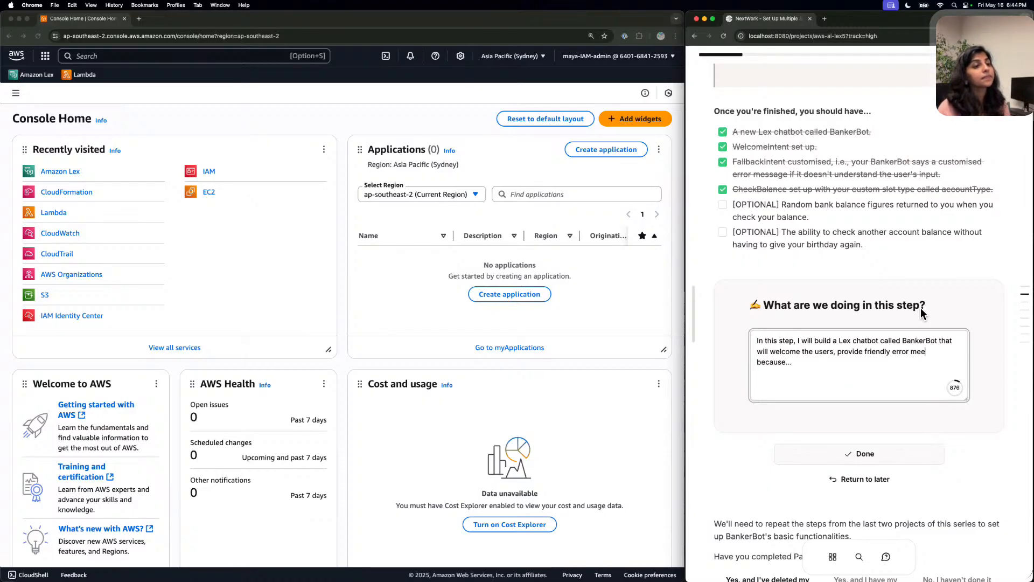
text(es)
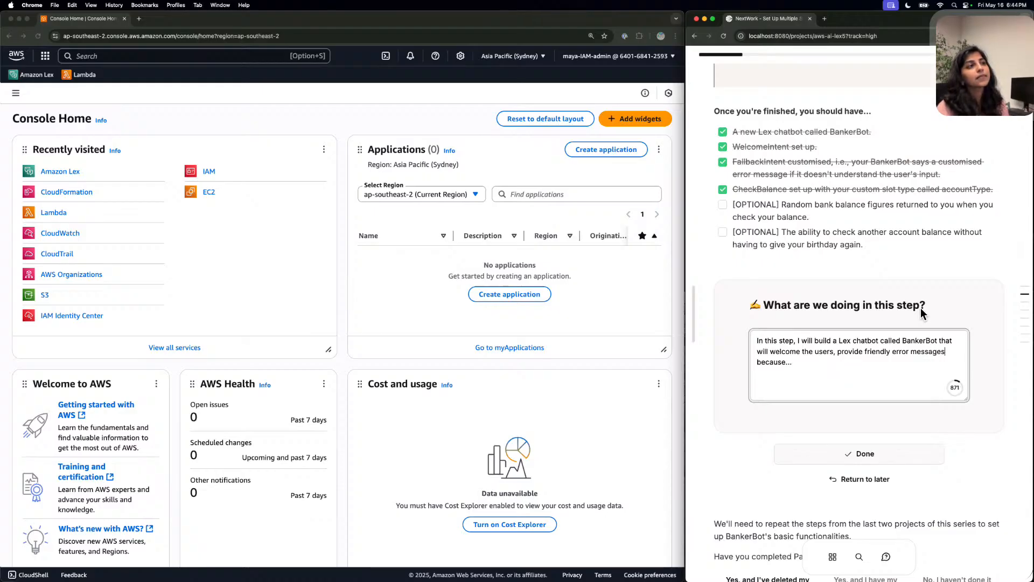
Continue the answer with "and allow users to check the bank balance.".
text( and )
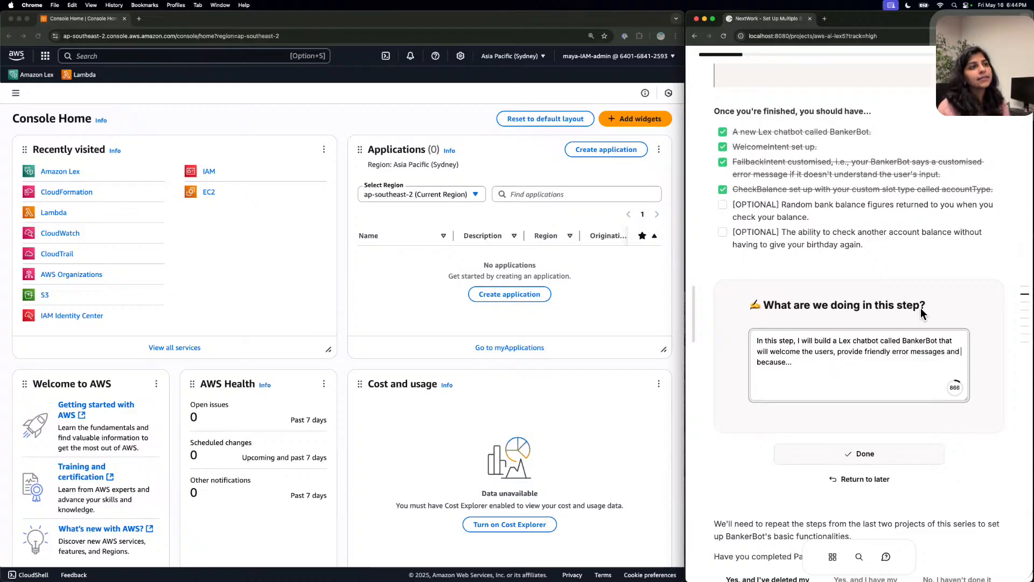
text(allow)
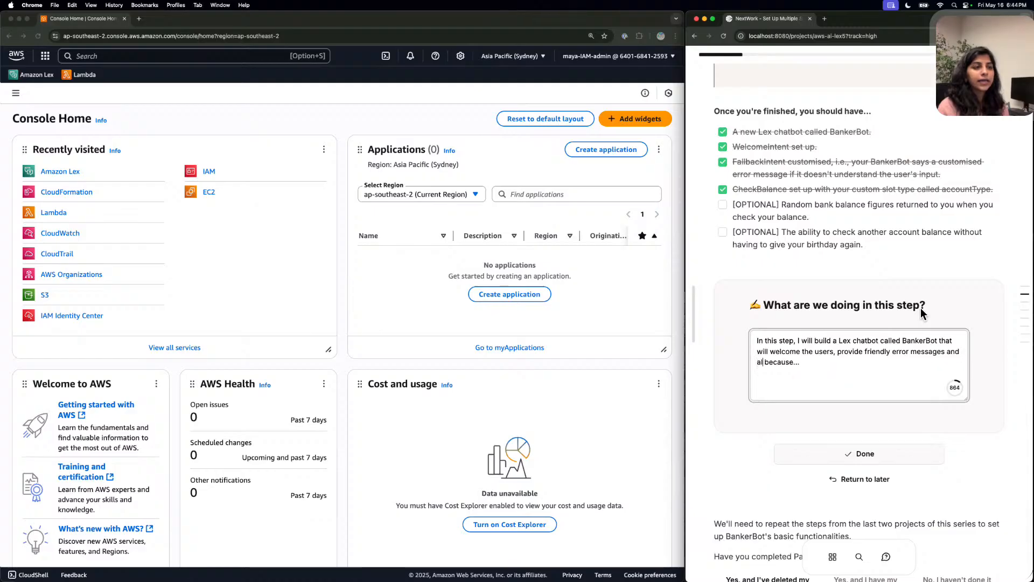
text(use)
text(rs to check )
text(the ban)
text(k baland.)
key(BackSpace)
key(BackSpace)
key(BackSpace)
text(ce.)
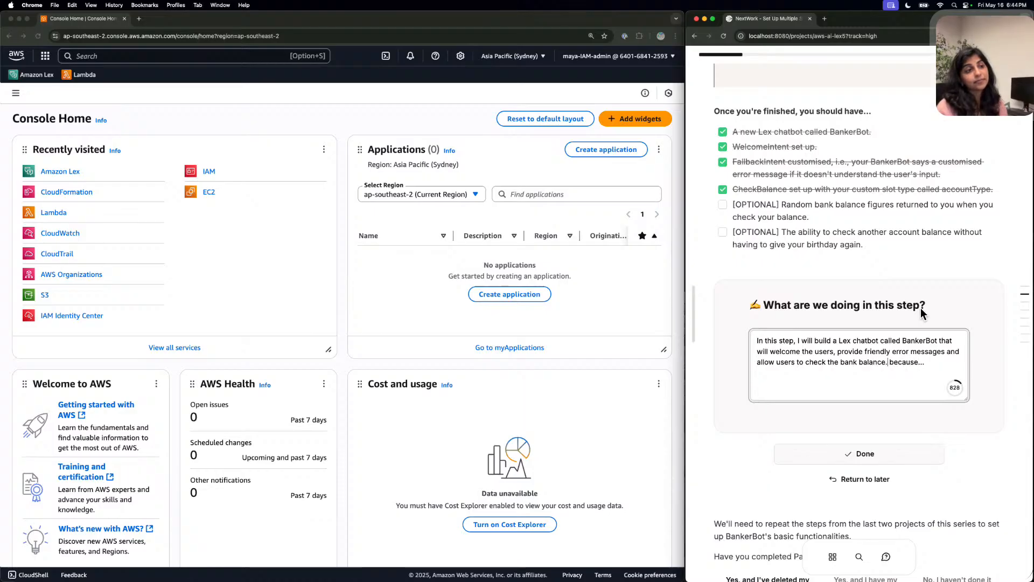
Remove the leftover "because..." from the end of the answer and submit it as done.
key(shift+super+Right)
key(BackSpace)
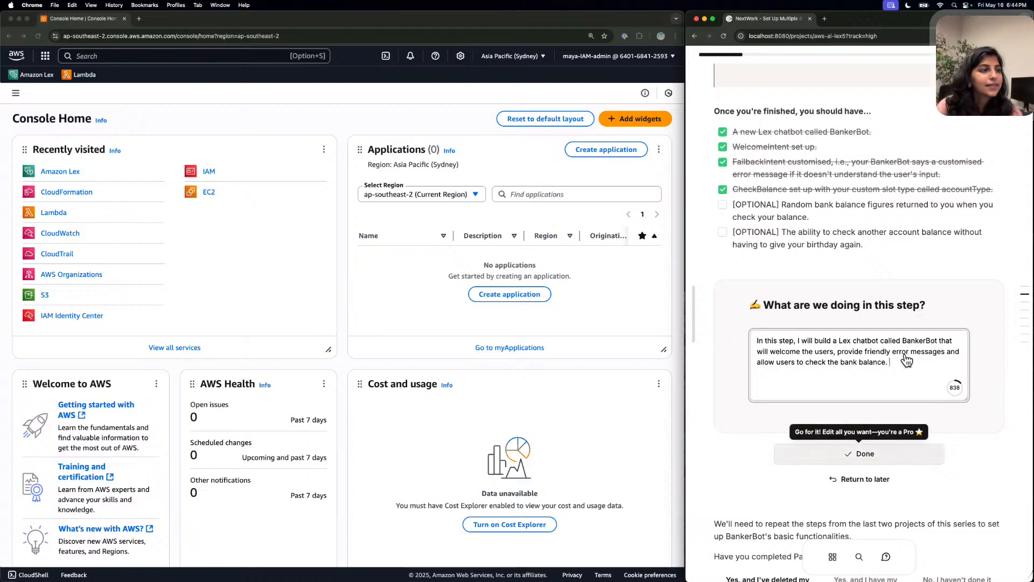
click(902, 448)
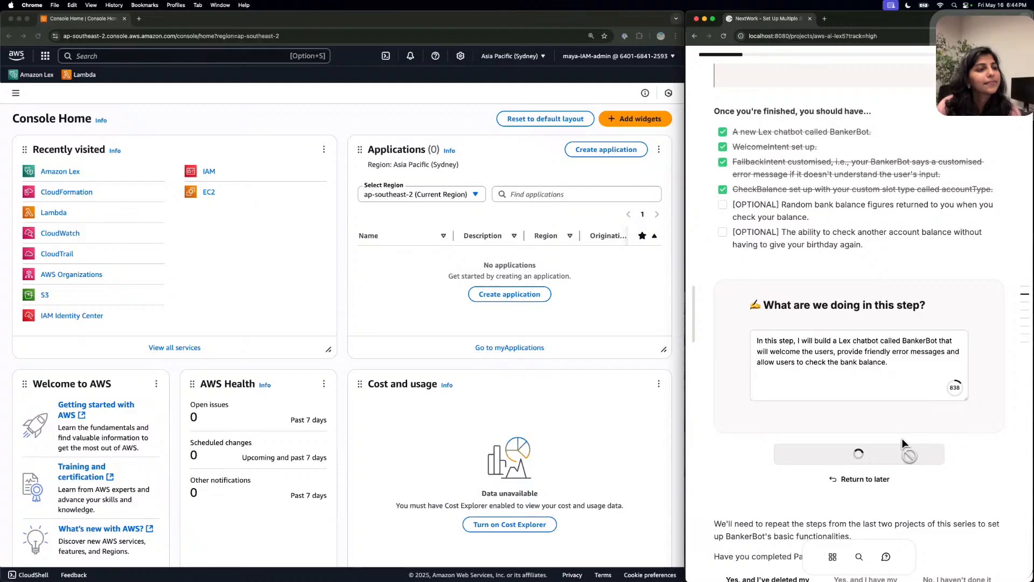
Compare the Lex Series completion options and show the bot setup instructions for "No, I haven't done it yet!".
scroll(902, 442, down, 1)
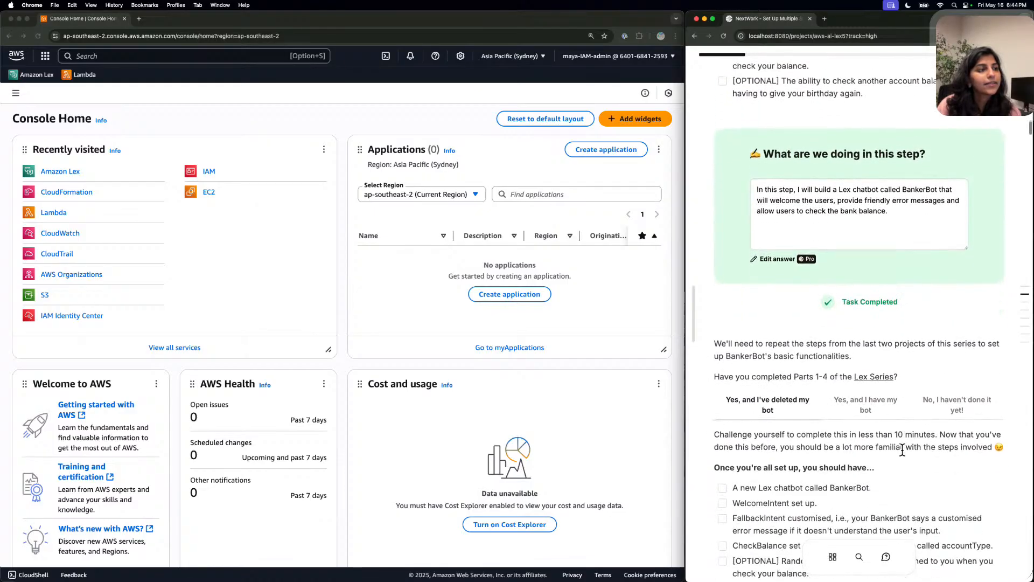
scroll(902, 445, down, 4)
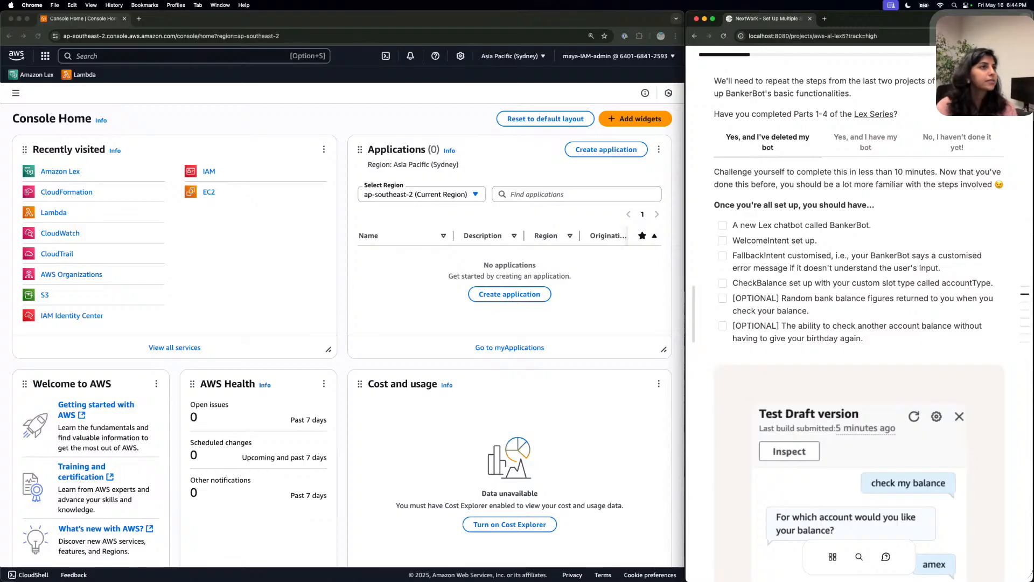
click(872, 141)
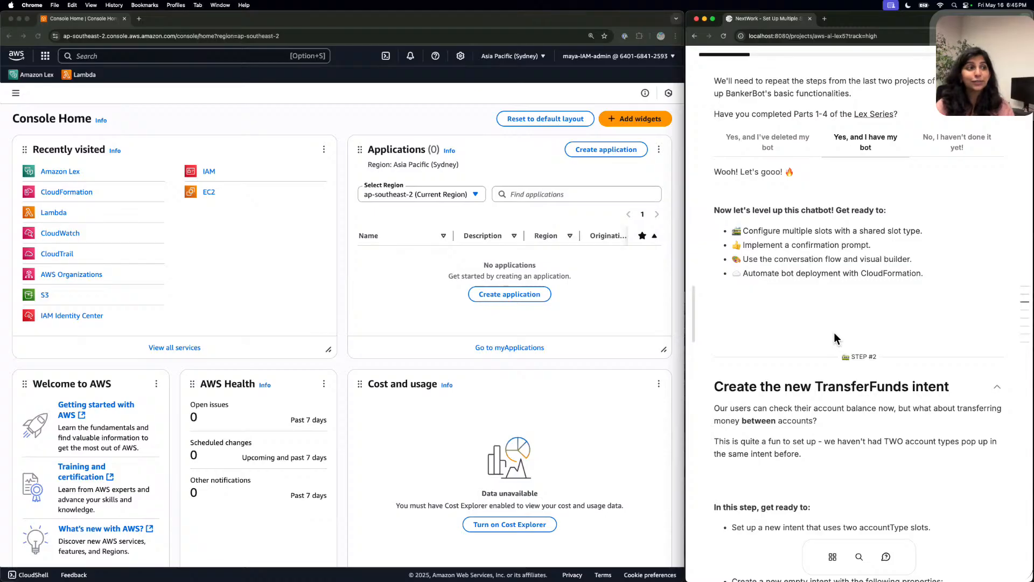
click(963, 139)
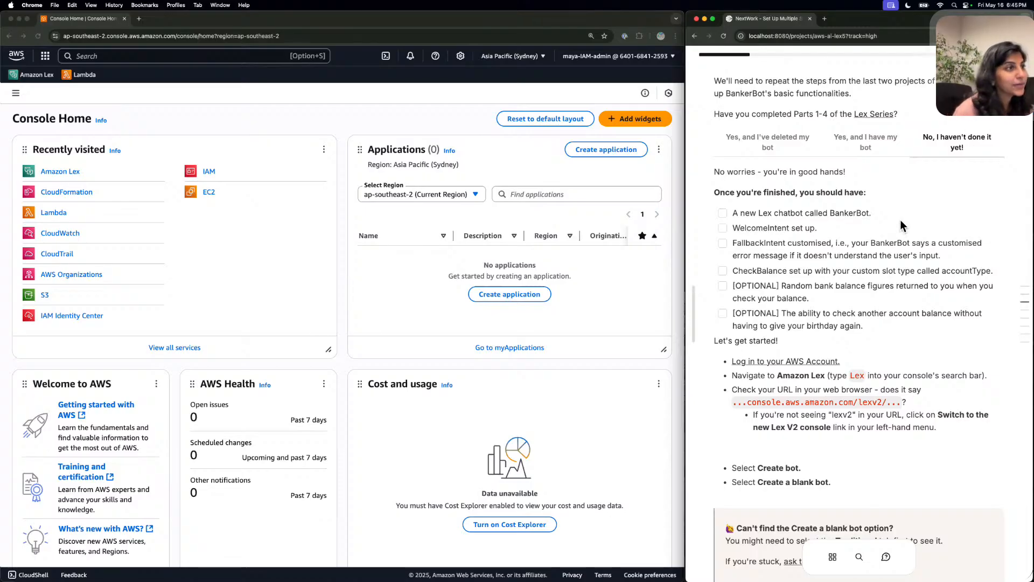
scroll(900, 219, down, 5)
scroll(900, 219, down, 2)
scroll(899, 218, up, 2)
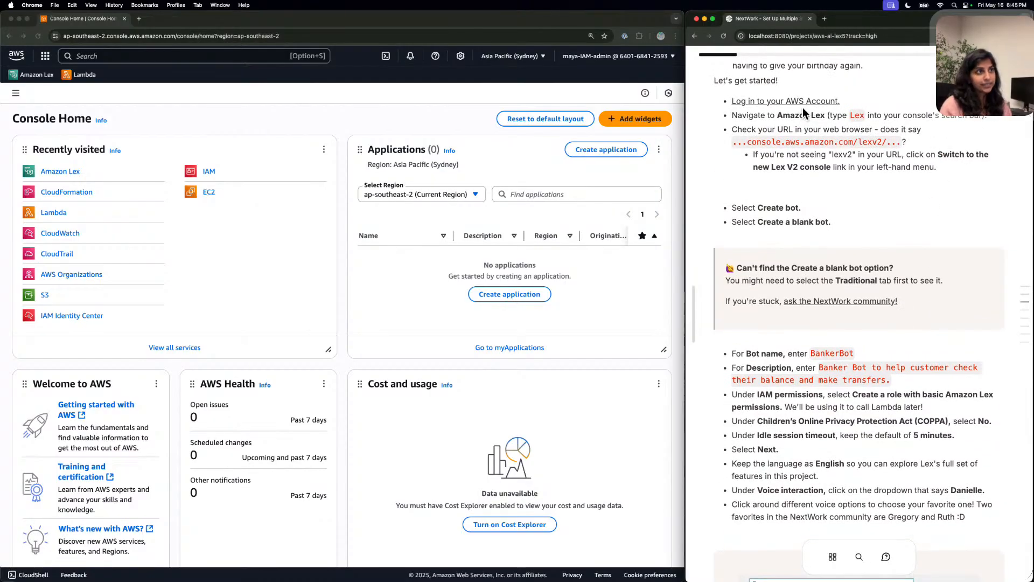
In Amazon Lex, start creating a blank bot and name it BankerBot.
click(66, 169)
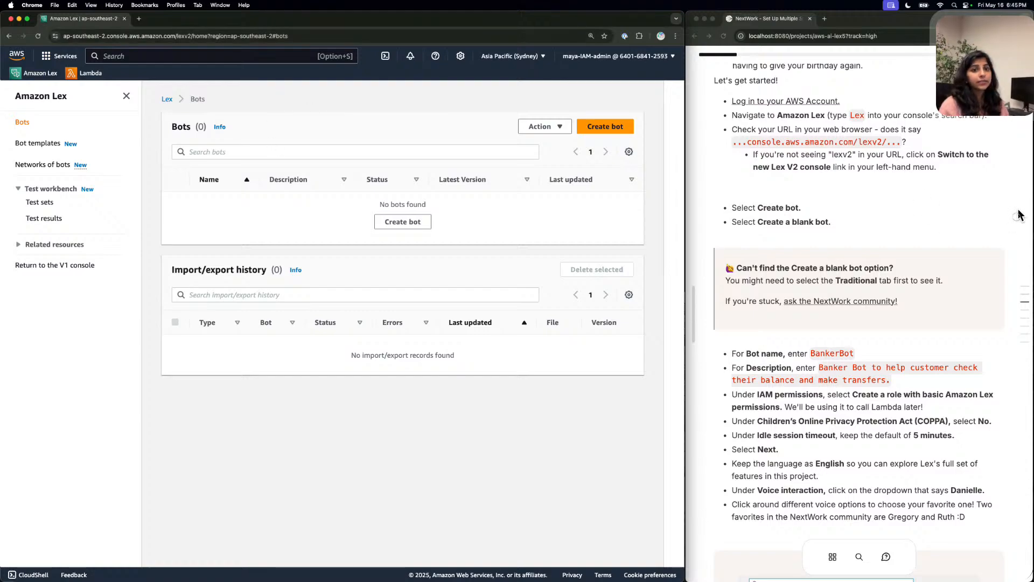
click(613, 124)
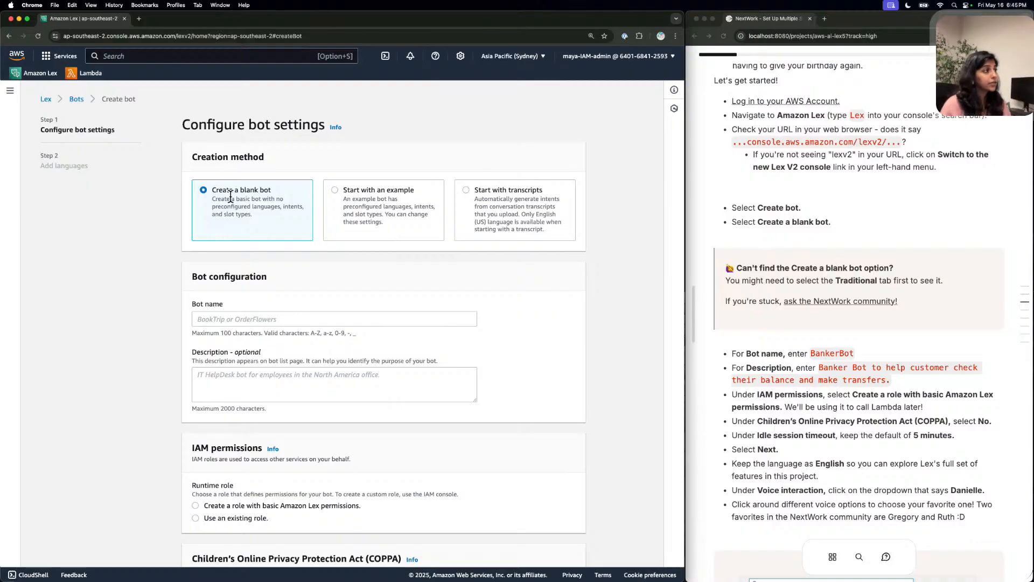
scroll(224, 191, down, 2)
click(830, 351)
click(830, 352)
click(233, 256)
click(233, 269)
key(super+v)
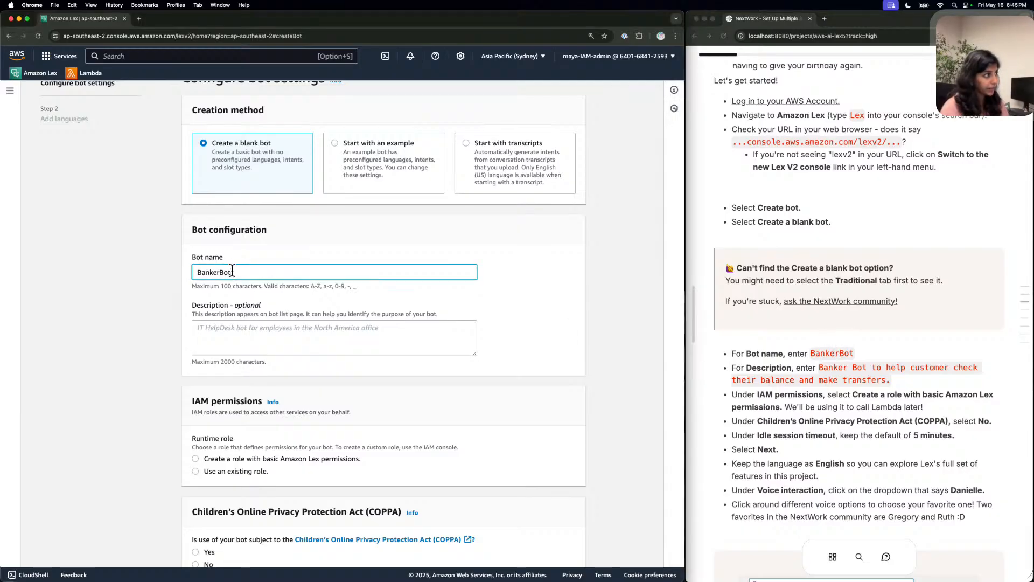
Set the bot description to "Banker Bot to help customer check their balance and make transfers." as given in the guide.
click(865, 362)
click(871, 362)
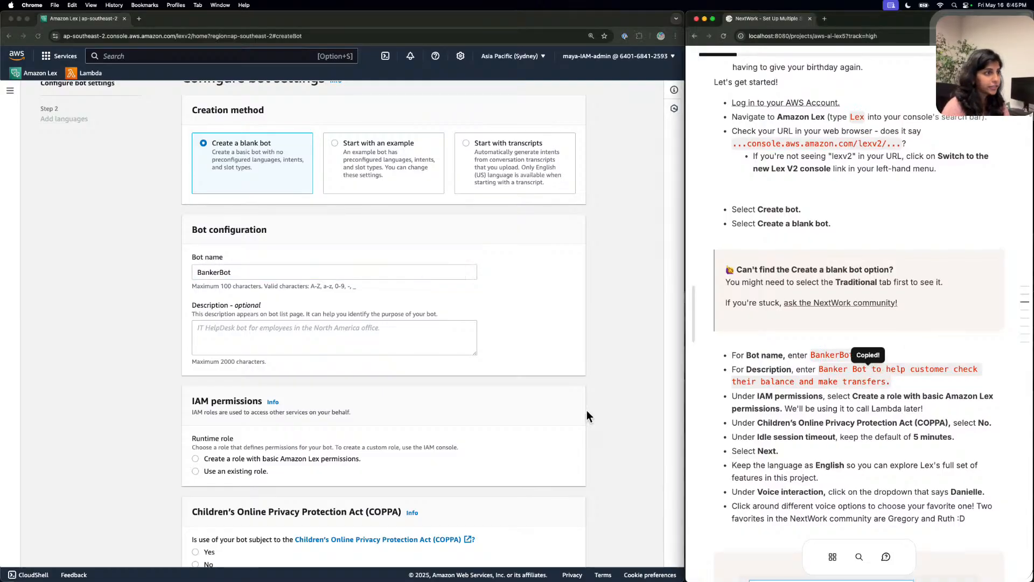
click(265, 329)
key(super+v)
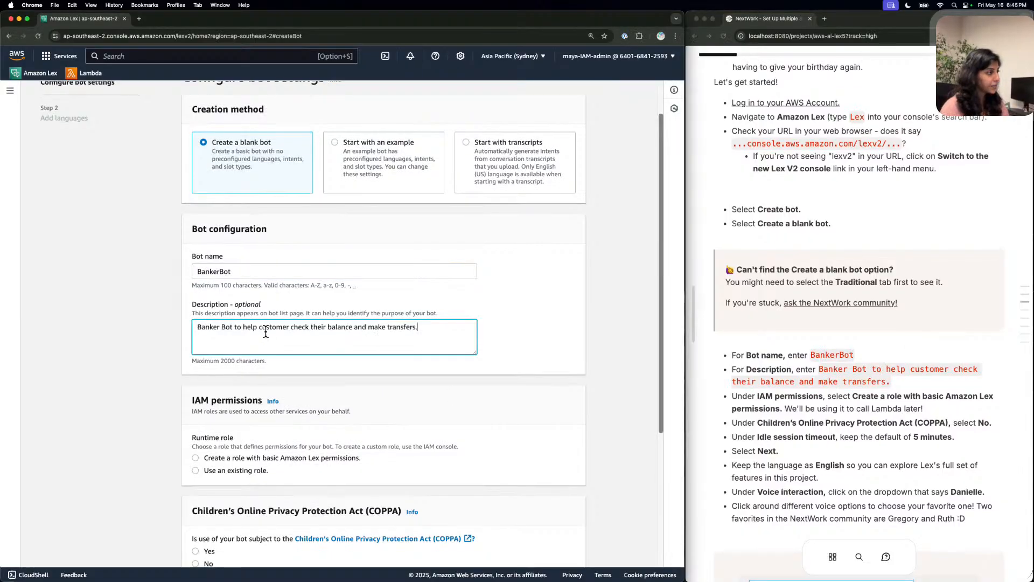
Have the bot create a runtime role with basic Amazon Lex permissions and answer No for COPPA.
scroll(266, 333, down, 3)
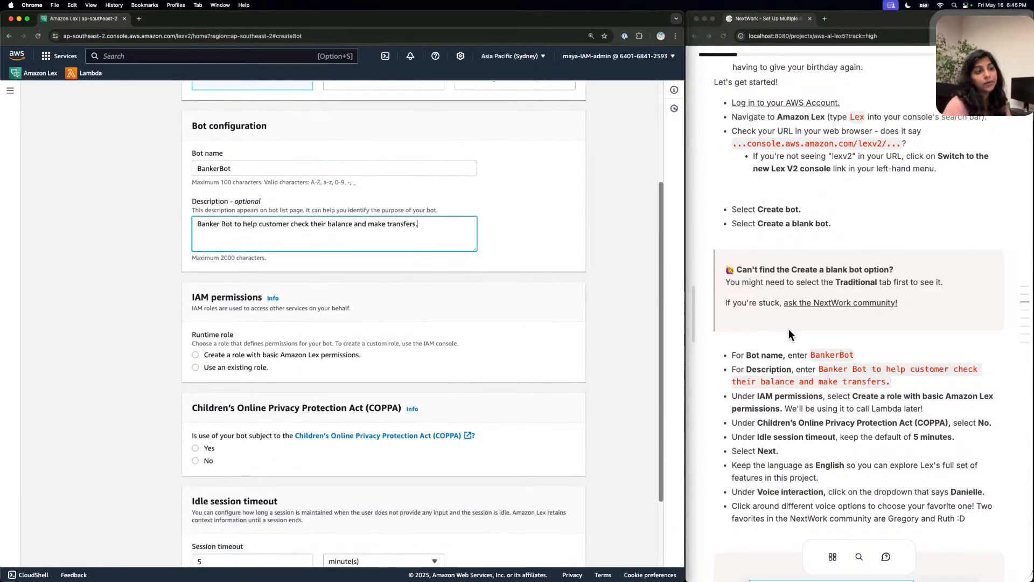
scroll(778, 330, down, 3)
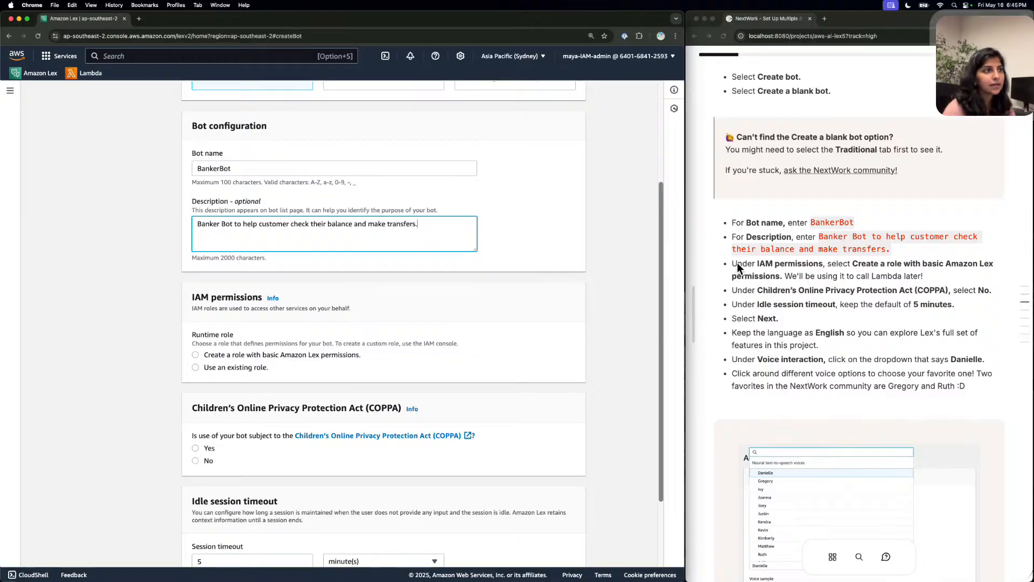
click(216, 350)
scroll(228, 341, down, 3)
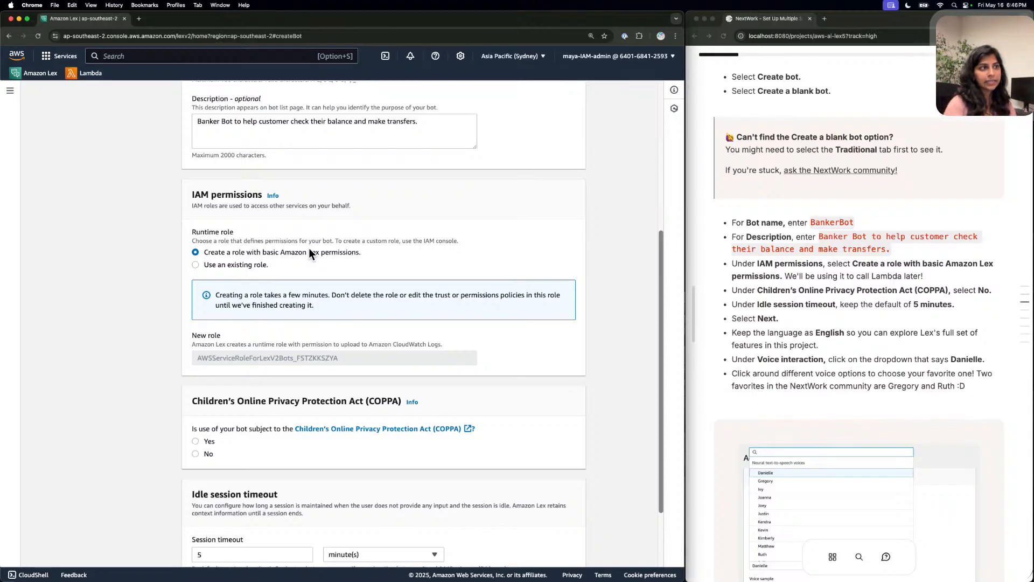
scroll(331, 292, down, 3)
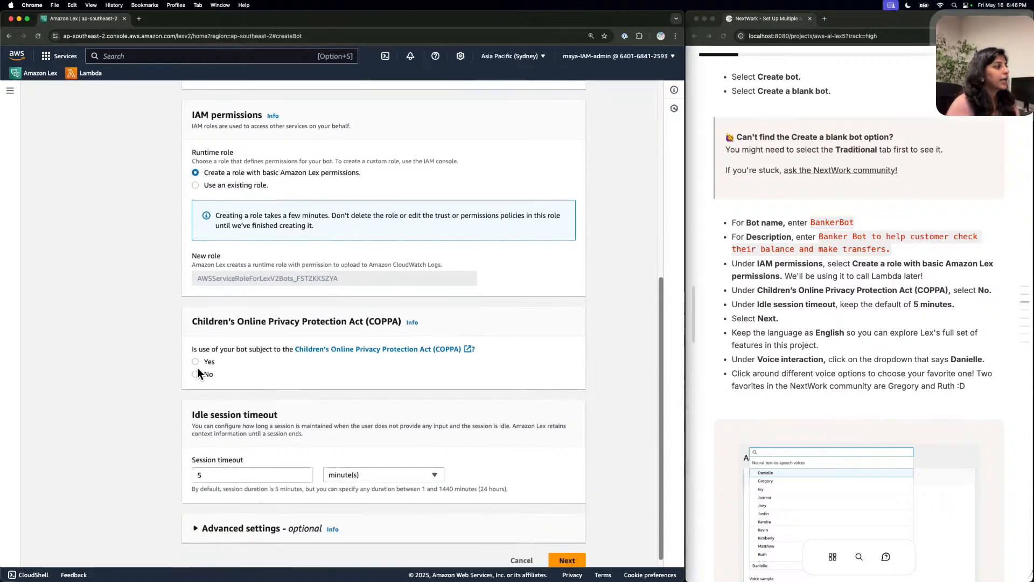
click(197, 372)
scroll(395, 359, down, 1)
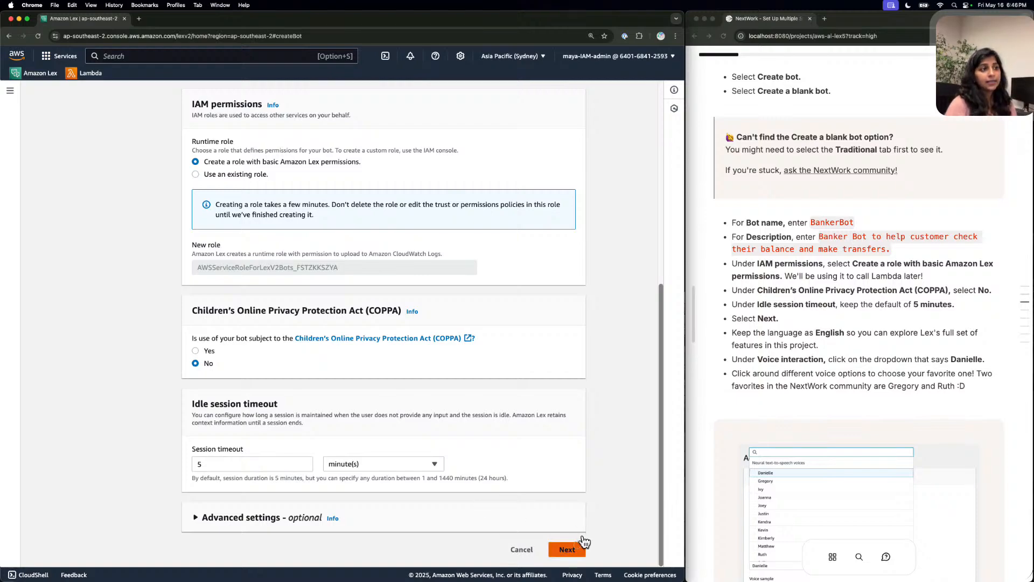
Proceed to the language settings and finish creating the bot with English (US), the Danielle voice and the 0.40 confidence threshold.
click(571, 549)
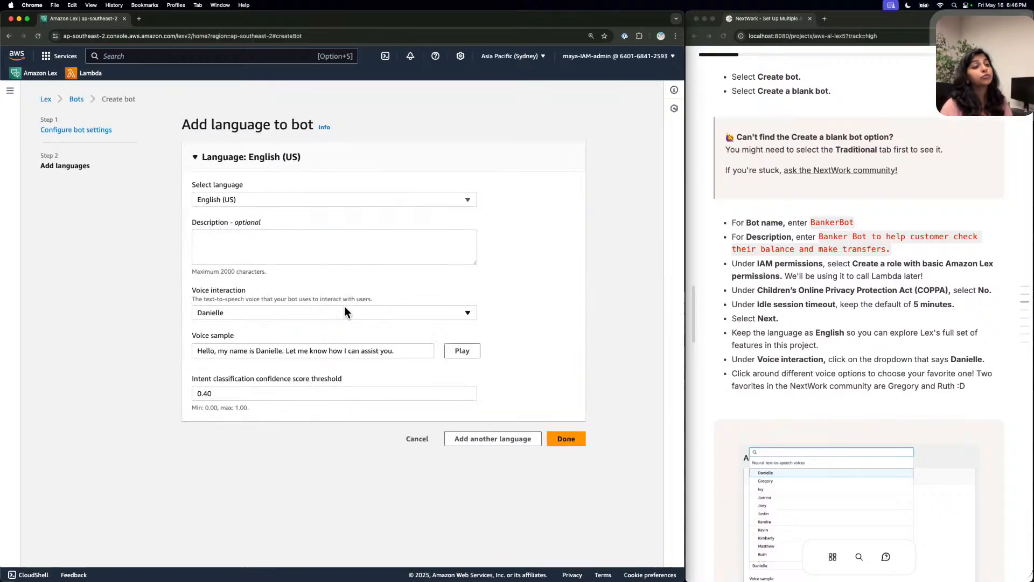
click(318, 250)
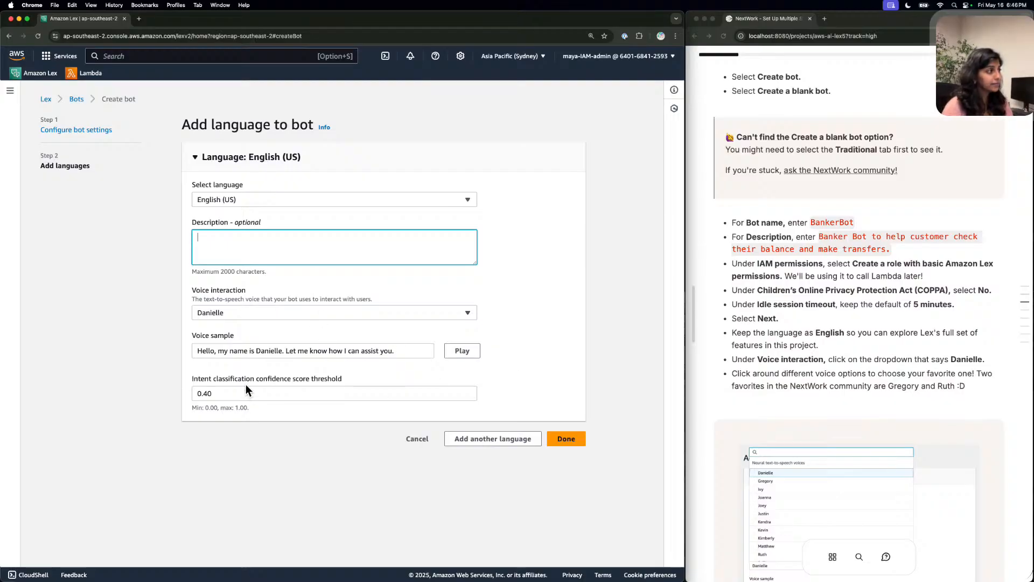
click(573, 437)
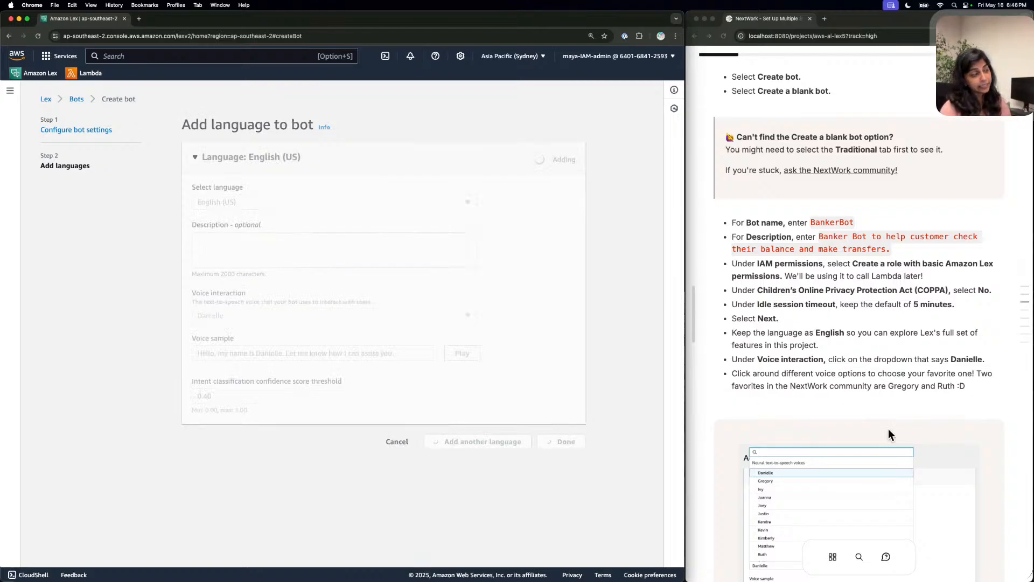
Following the guide's Set Up WelcomeIntent section, rename the new intent as WelcomeIntent.
scroll(887, 428, down, 4)
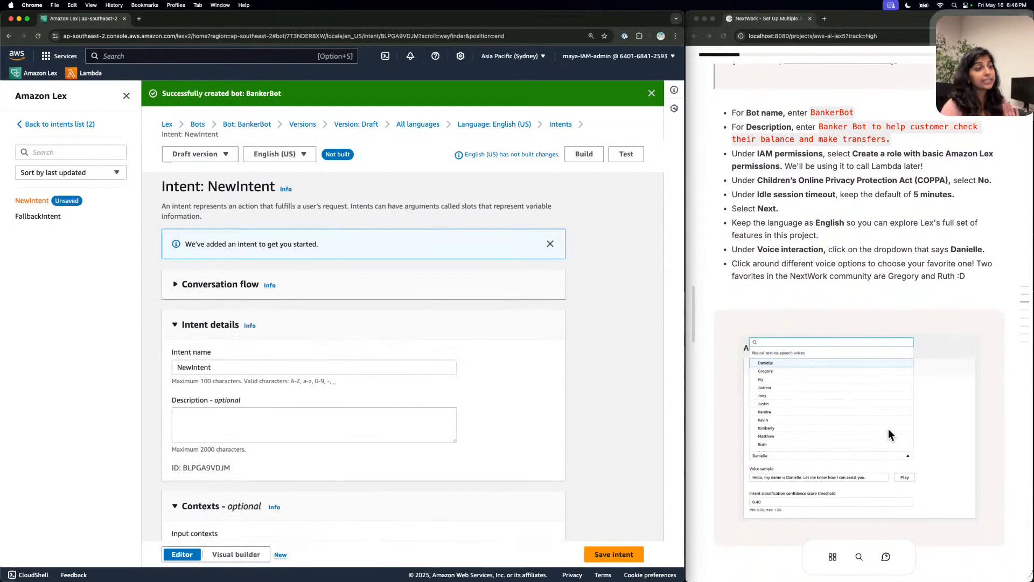
scroll(887, 428, down, 6)
scroll(887, 428, down, 5)
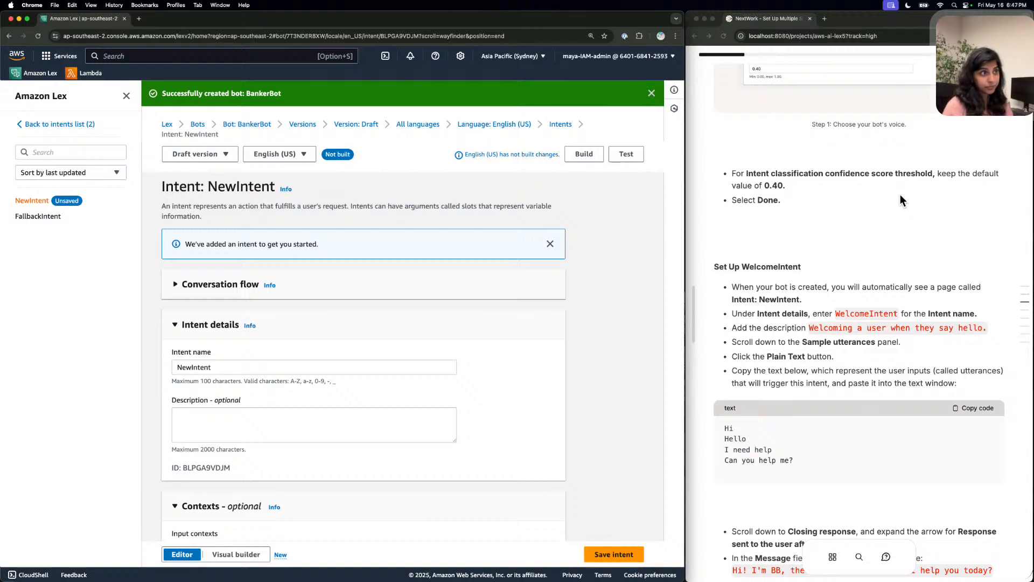
scroll(870, 219, down, 5)
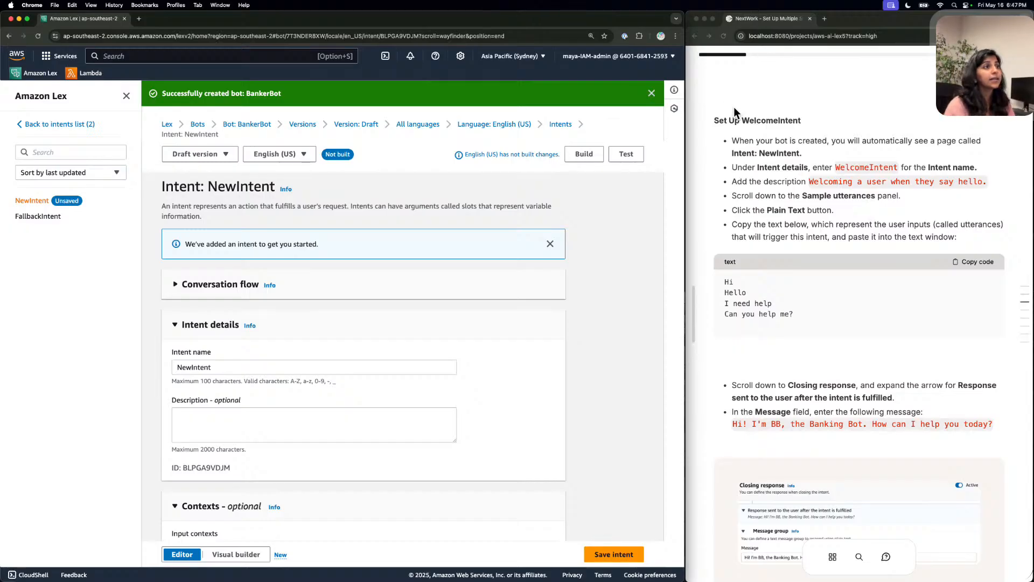
click(884, 161)
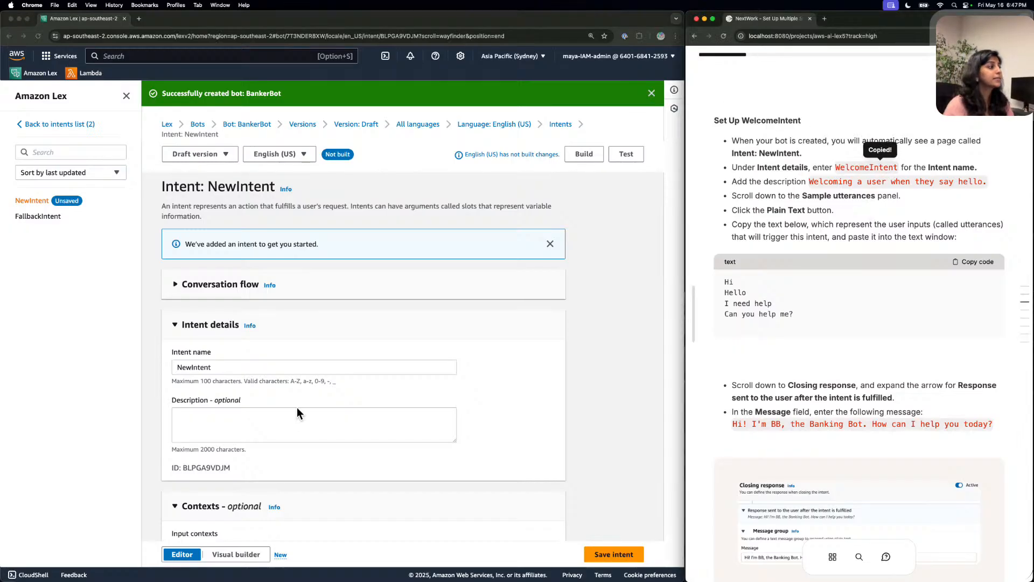
double_click(237, 364)
key(super+v)
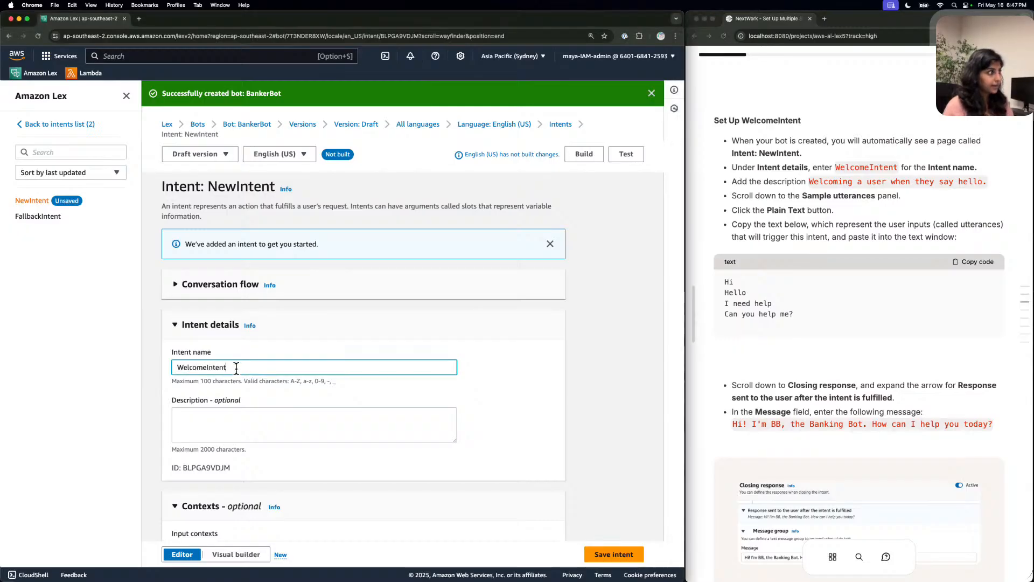
Set the intent's description to "Welcoming a user when they say hello." as given in the guide.
click(864, 179)
click(864, 179)
click(201, 399)
click(286, 420)
key(super+v)
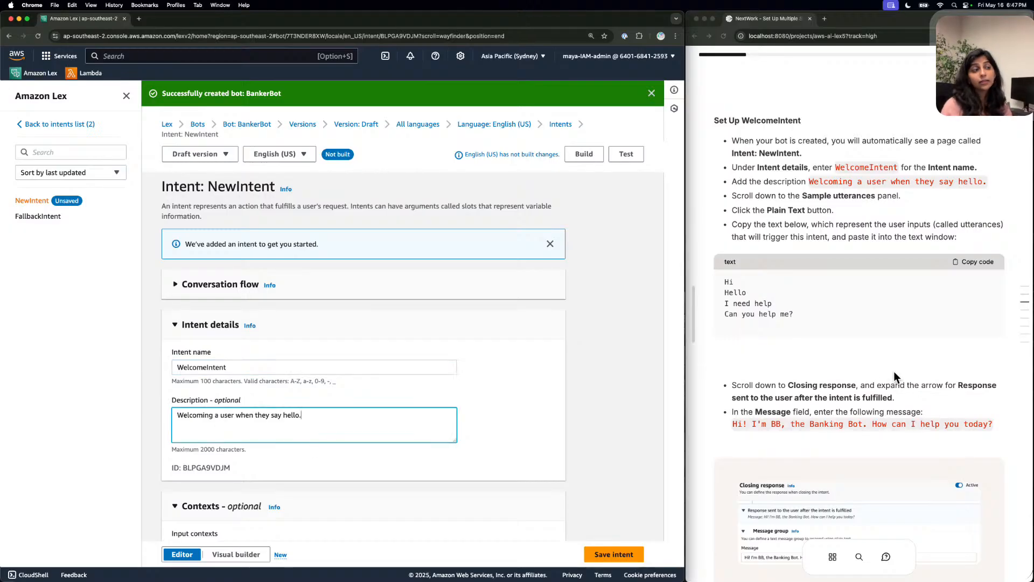
Add the guide's sample utterances as plain text: "Hi", "Hello", "I need help" and "Can you help me?".
scroll(377, 337, down, 10)
scroll(379, 339, down, 2)
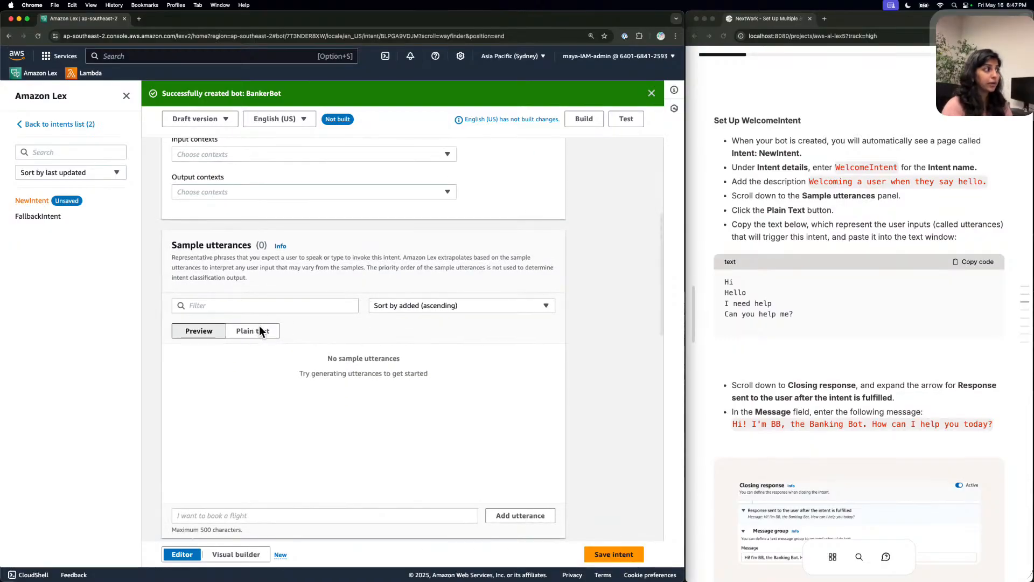
click(260, 330)
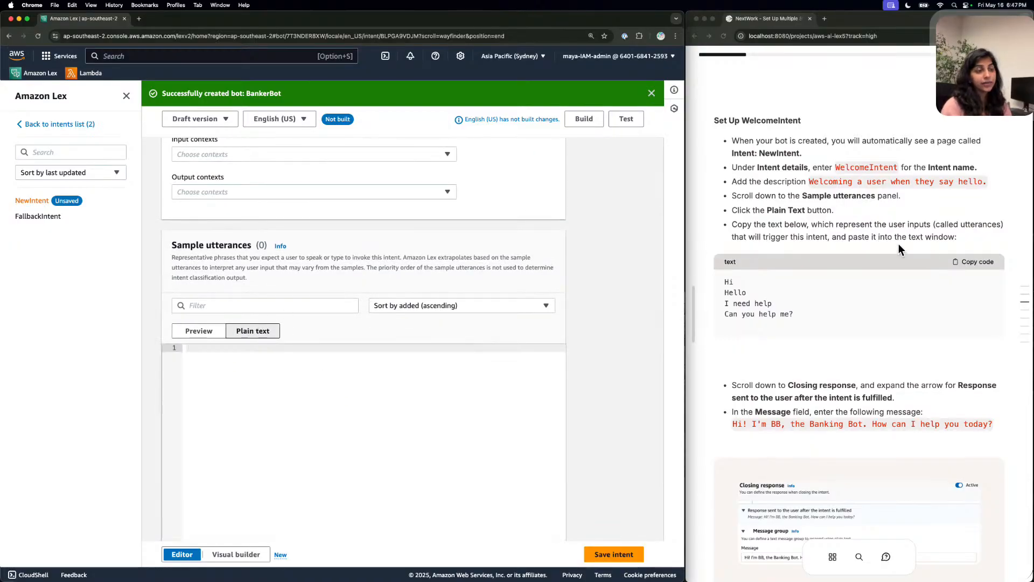
click(976, 260)
click(976, 260)
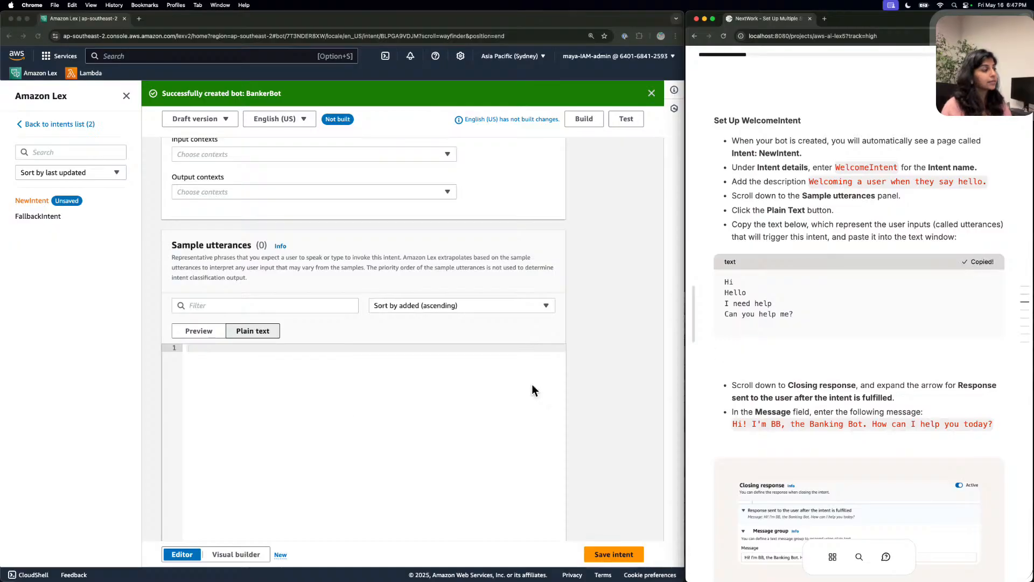
click(304, 405)
key(super+v)
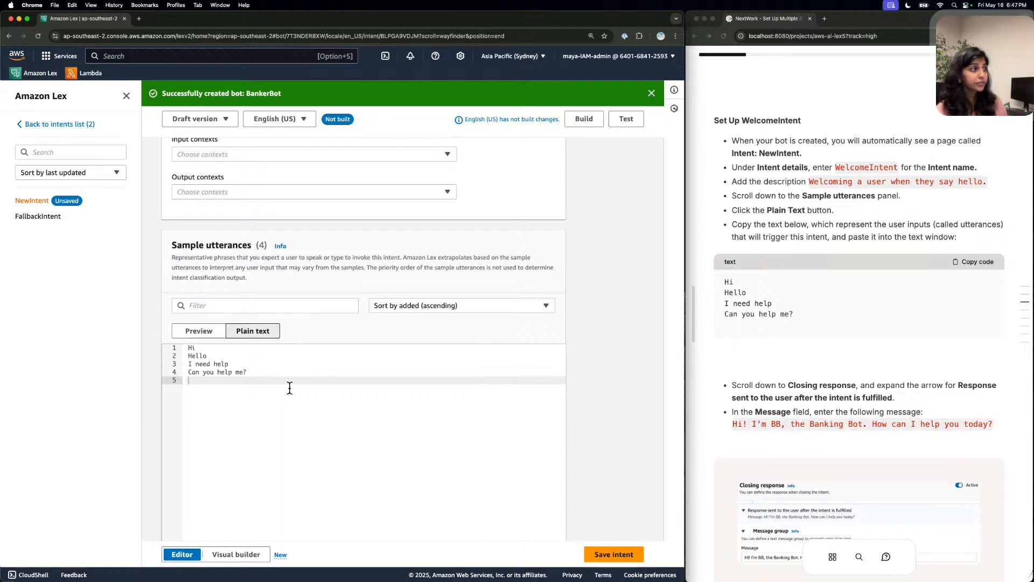
Set the closing response message sent after fulfillment to "Hi! I'm BB, the Banking Bot. How can I help you today?".
scroll(289, 388, up, 1)
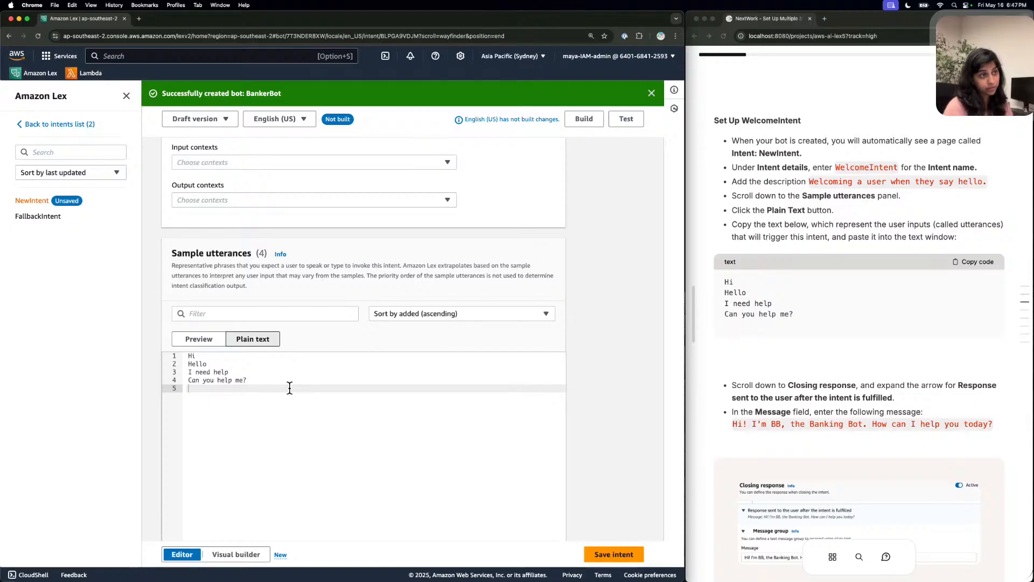
scroll(289, 388, down, 1)
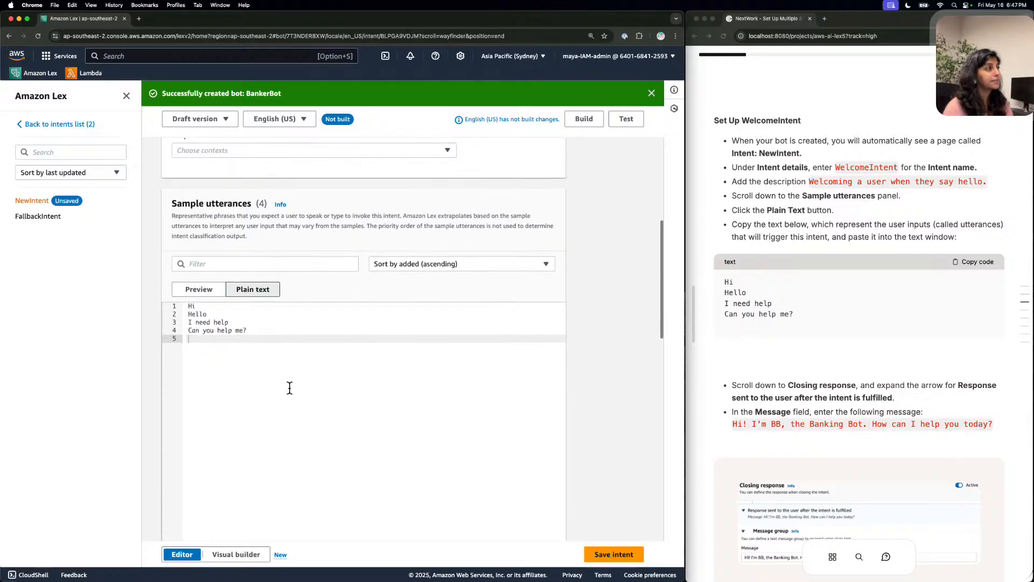
scroll(289, 388, down, 2)
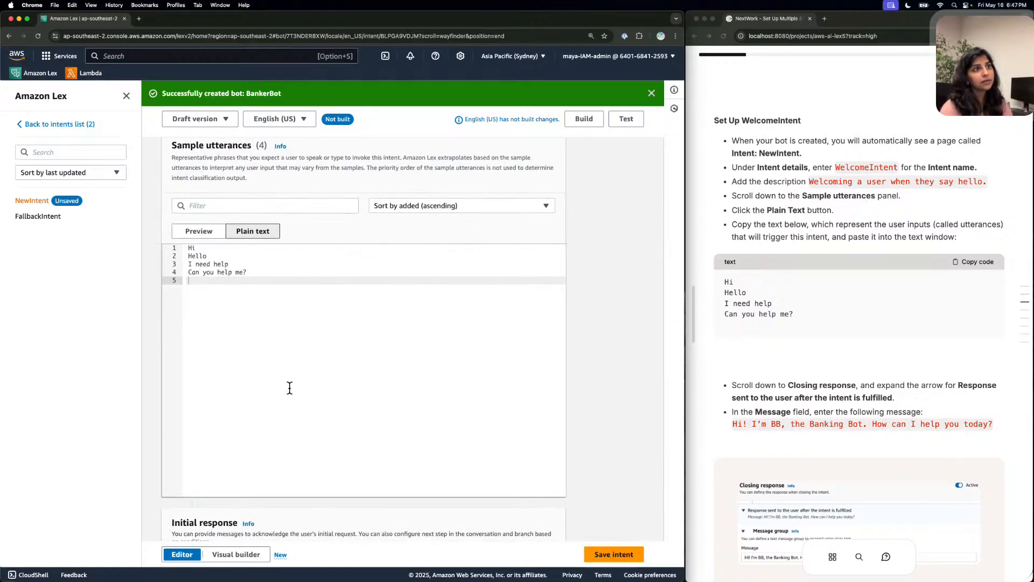
scroll(289, 388, down, 10)
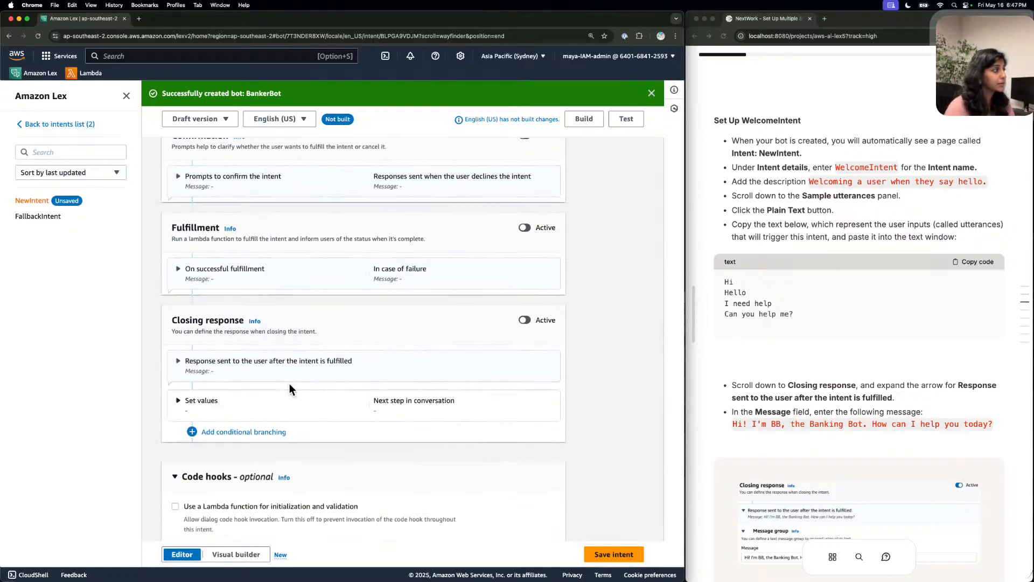
scroll(289, 384, up, 4)
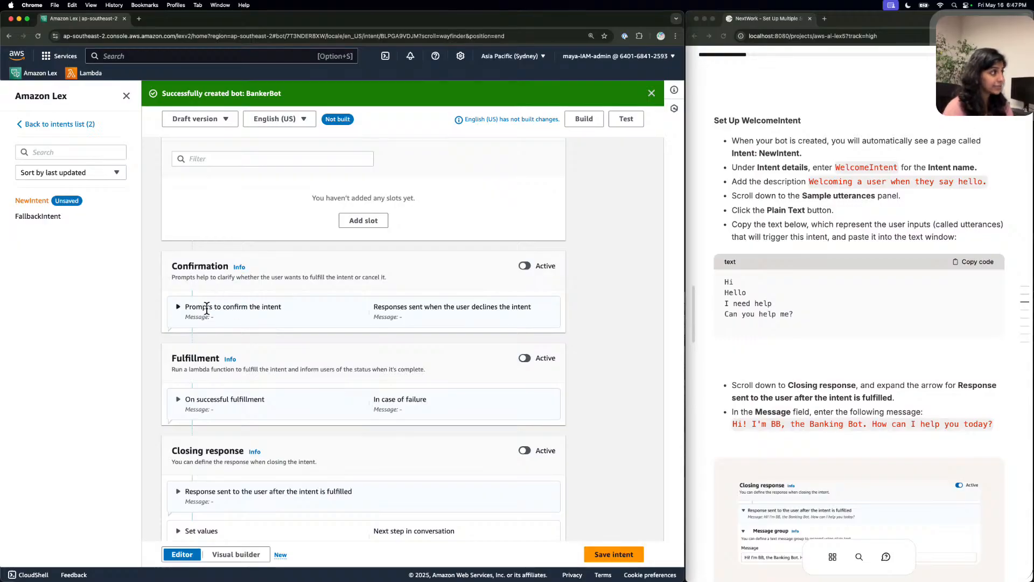
scroll(305, 341, down, 9)
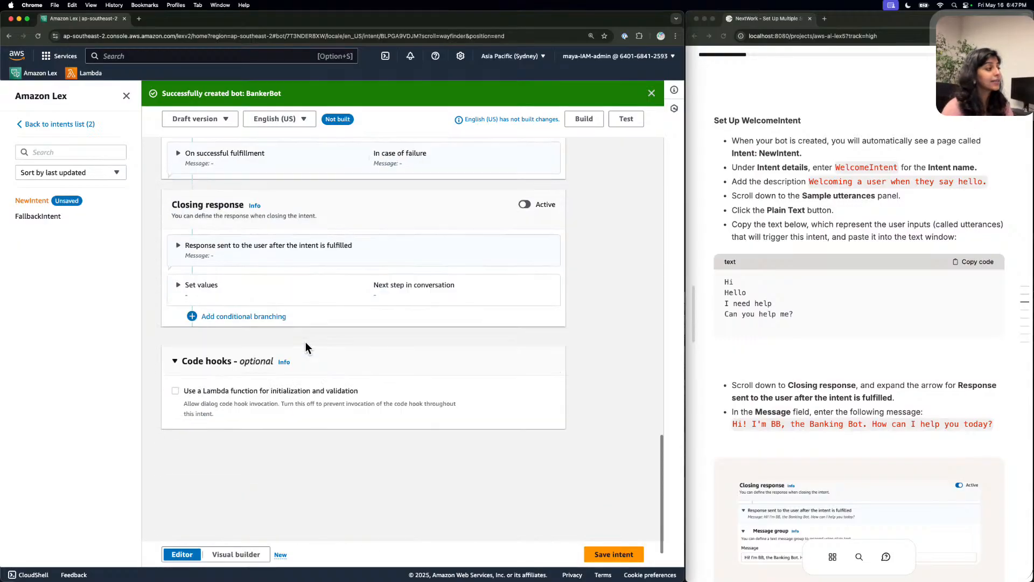
click(177, 206)
scroll(192, 187, up, 2)
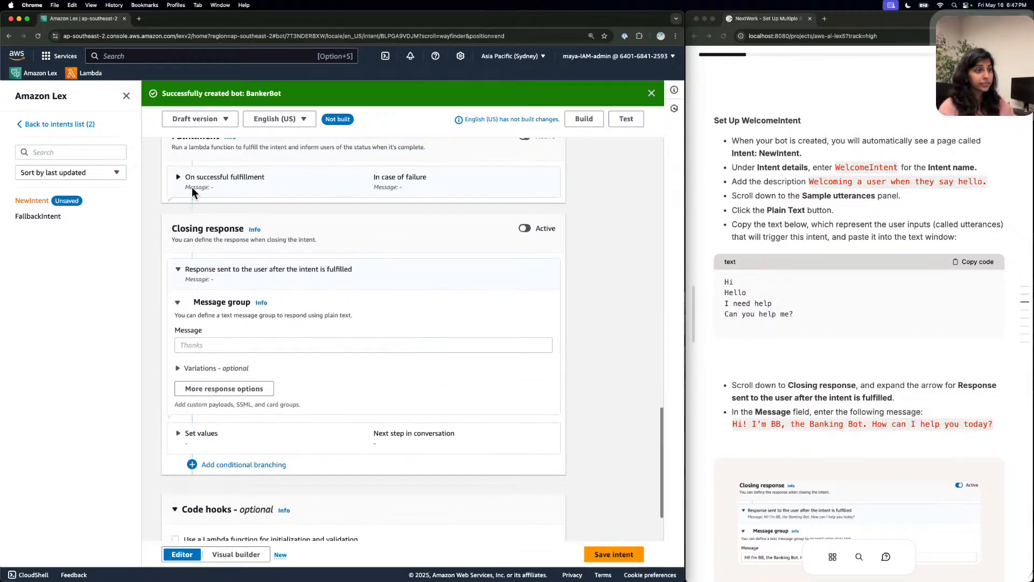
click(840, 423)
click(828, 420)
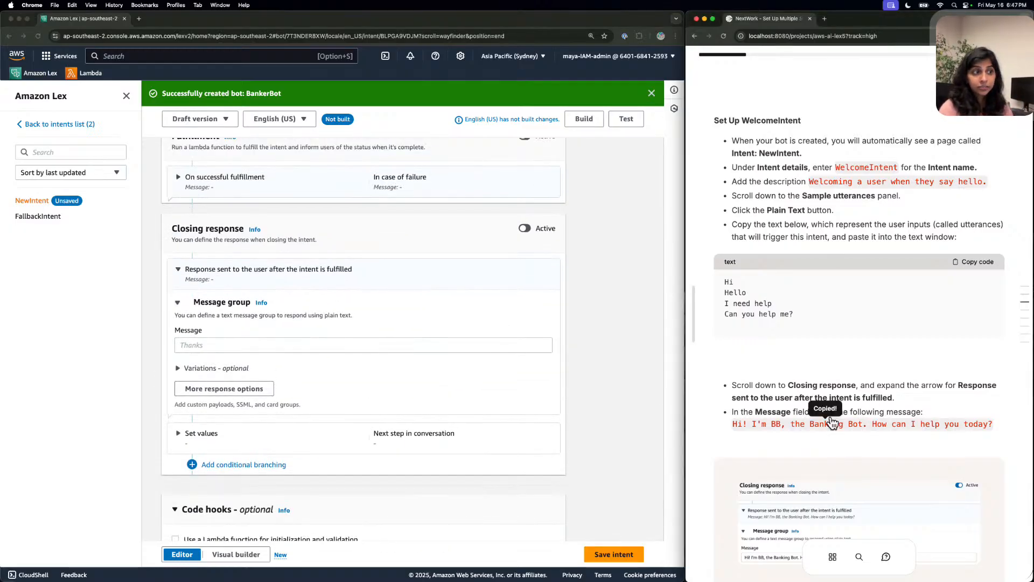
click(318, 338)
key(cmd+v)
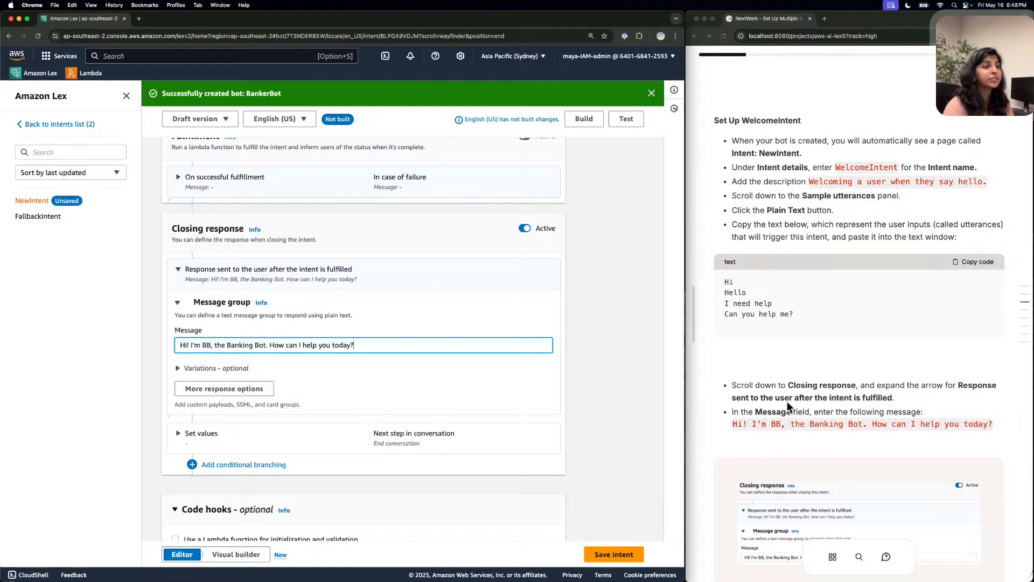
Following the guide, save WelcomeIntent and build the bot's English (US) language.
scroll(808, 400, down, 5)
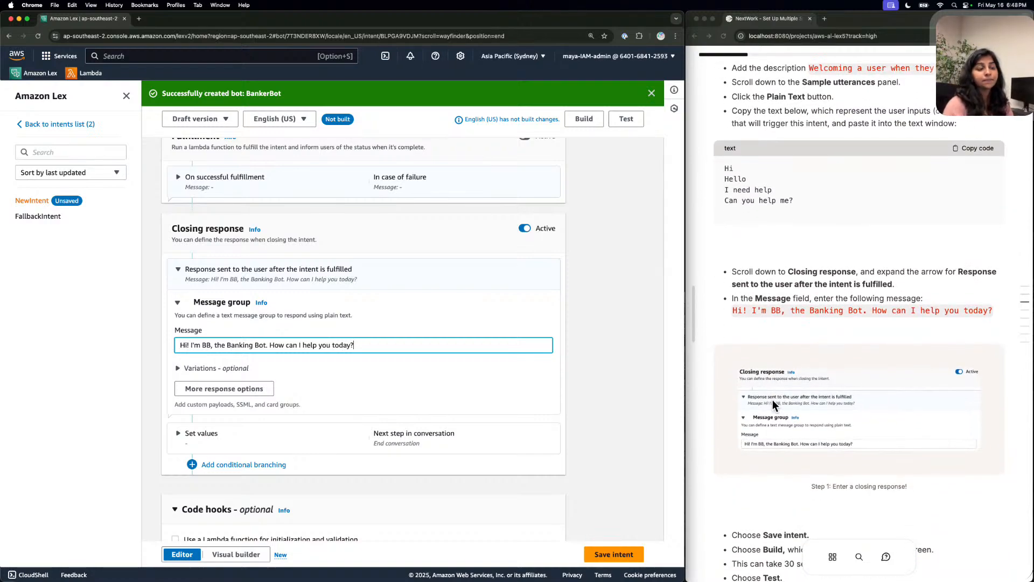
scroll(772, 400, down, 1)
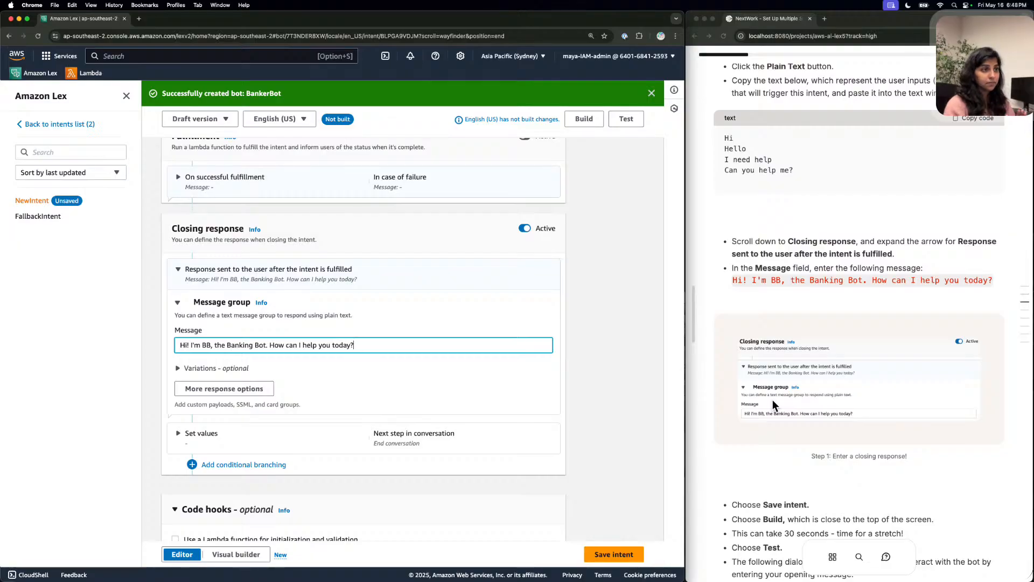
scroll(772, 399, down, 1)
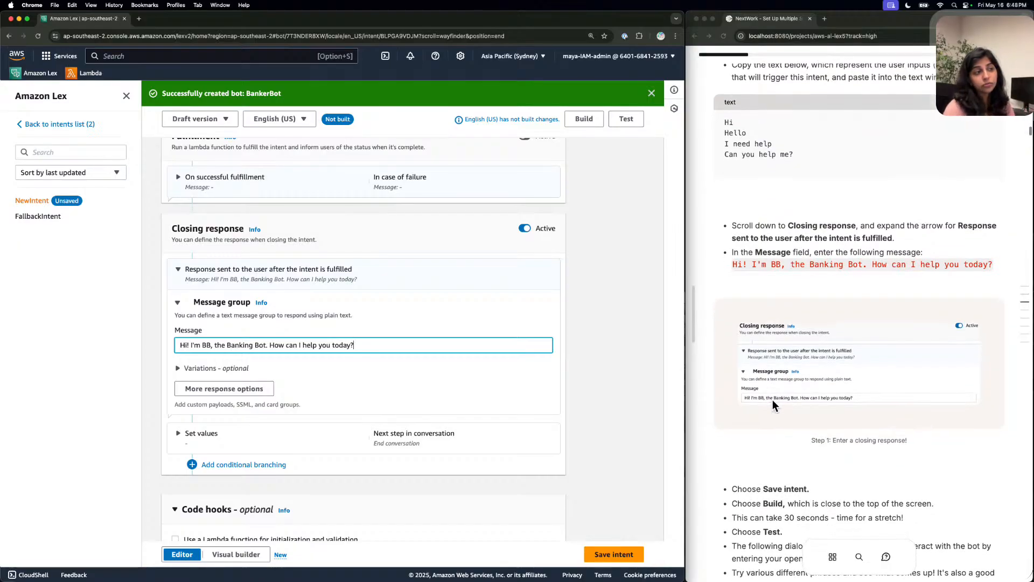
scroll(772, 400, down, 5)
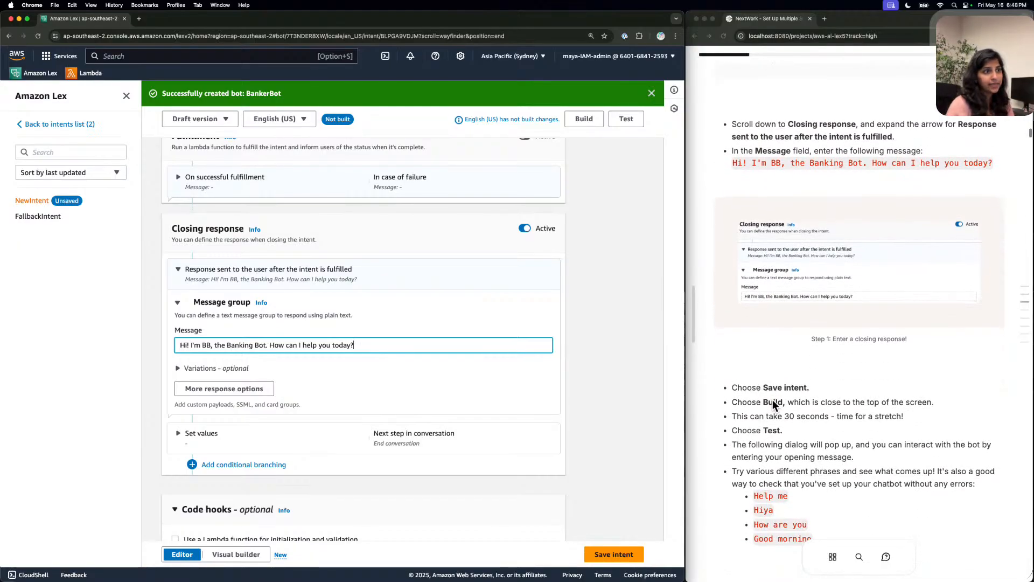
click(611, 552)
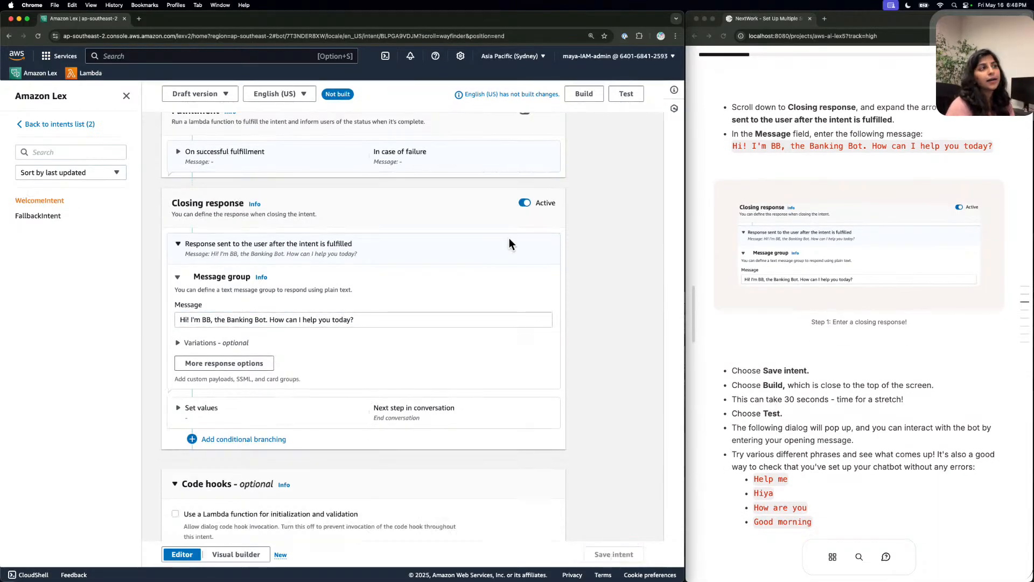
scroll(510, 243, up, 15)
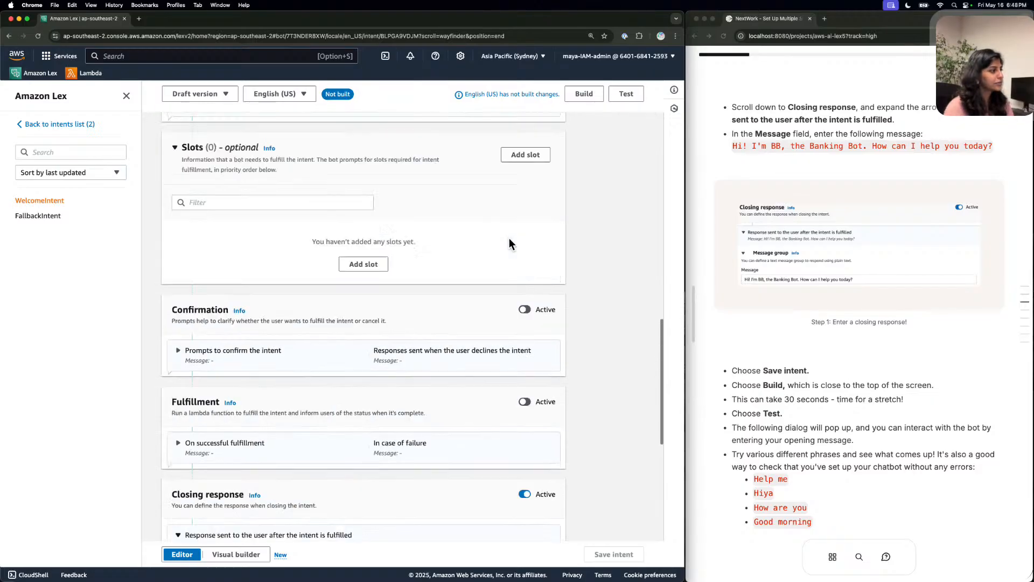
scroll(509, 238, up, 5)
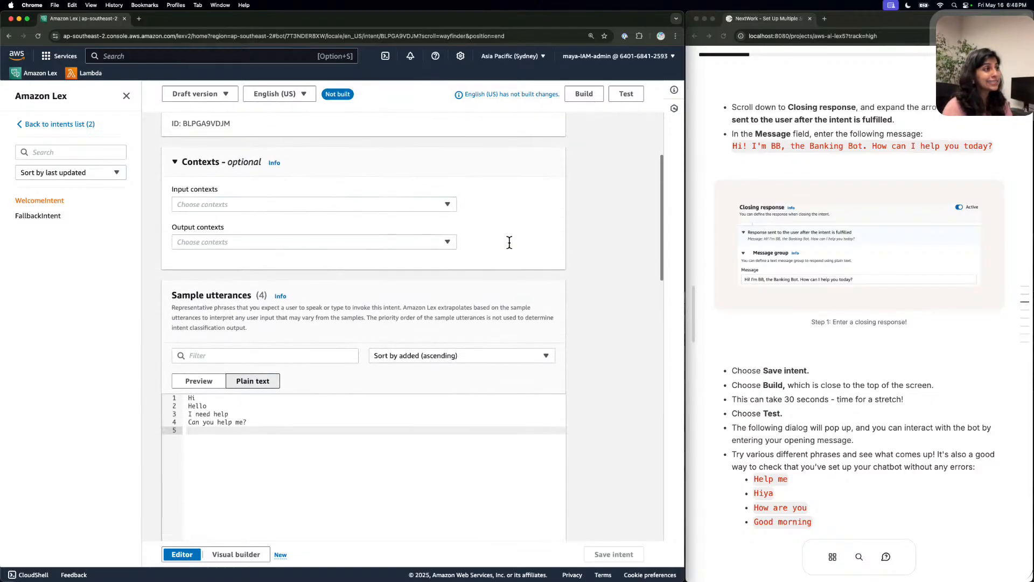
click(583, 94)
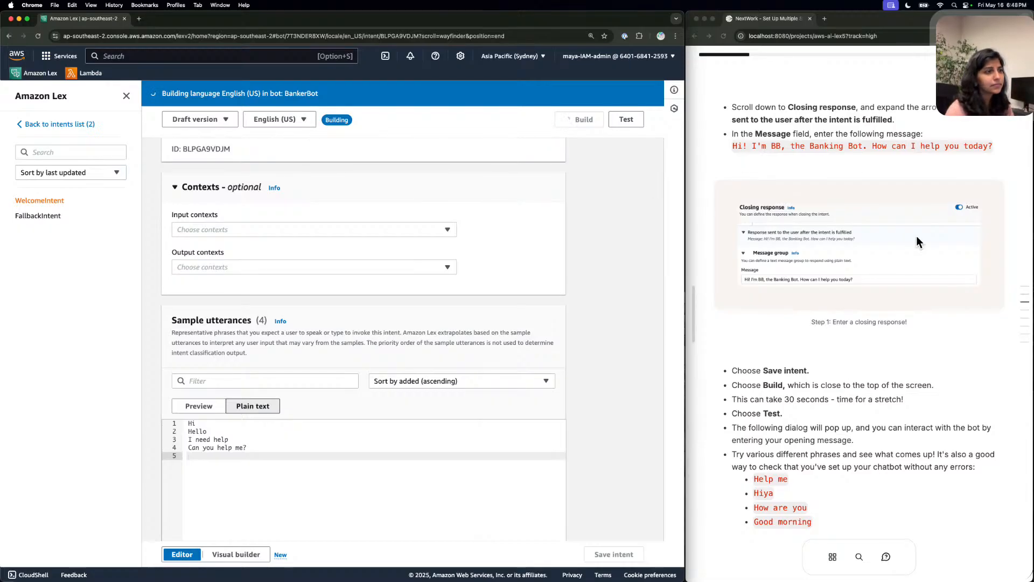
Once the build is done, start testing the draft version and send the bot the message "Hi".
scroll(919, 243, down, 1)
scroll(918, 243, down, 5)
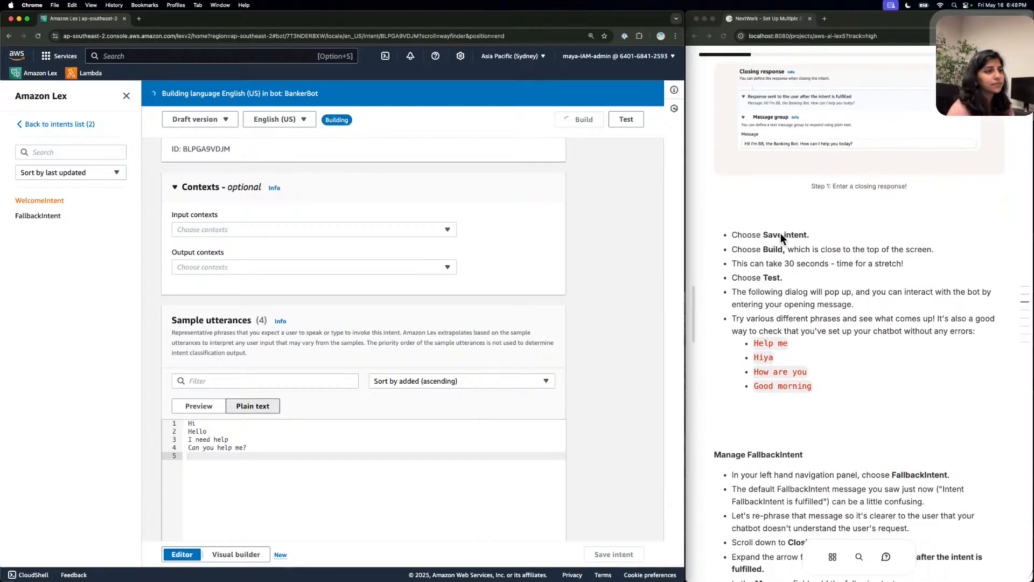
scroll(781, 237, down, 8)
scroll(782, 239, down, 1)
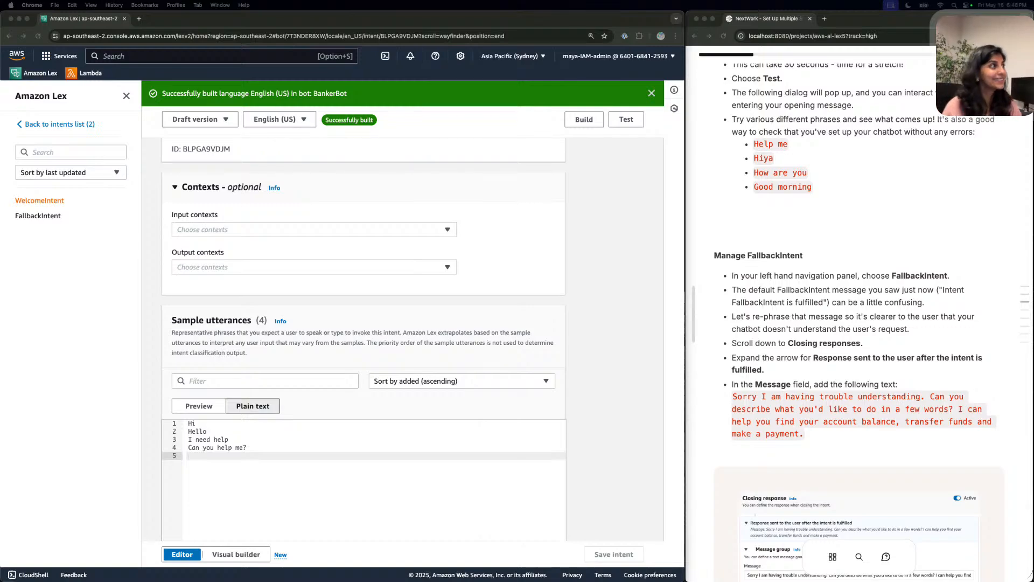
scroll(859, 323, up, 1)
click(595, 160)
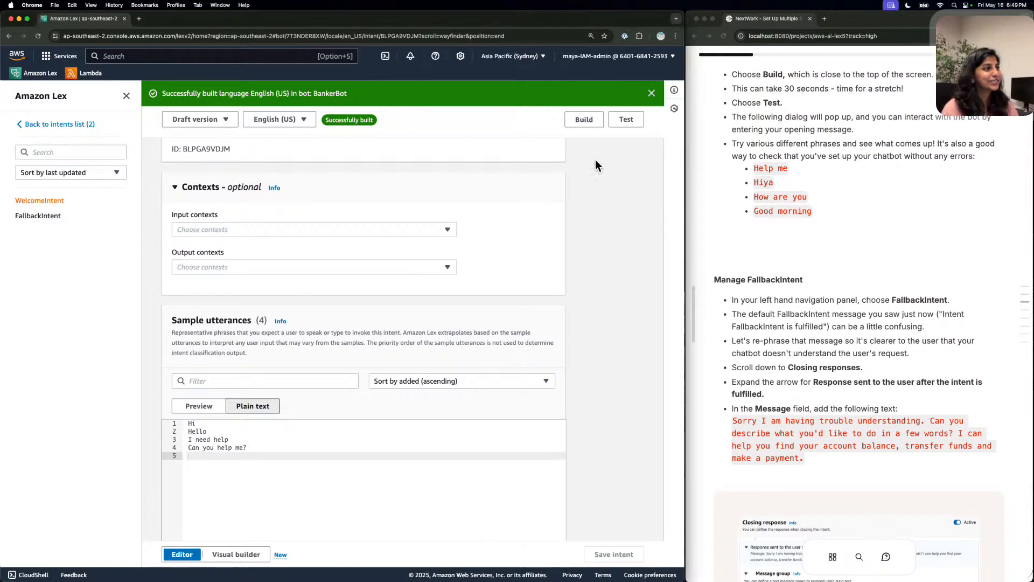
scroll(596, 159, up, 5)
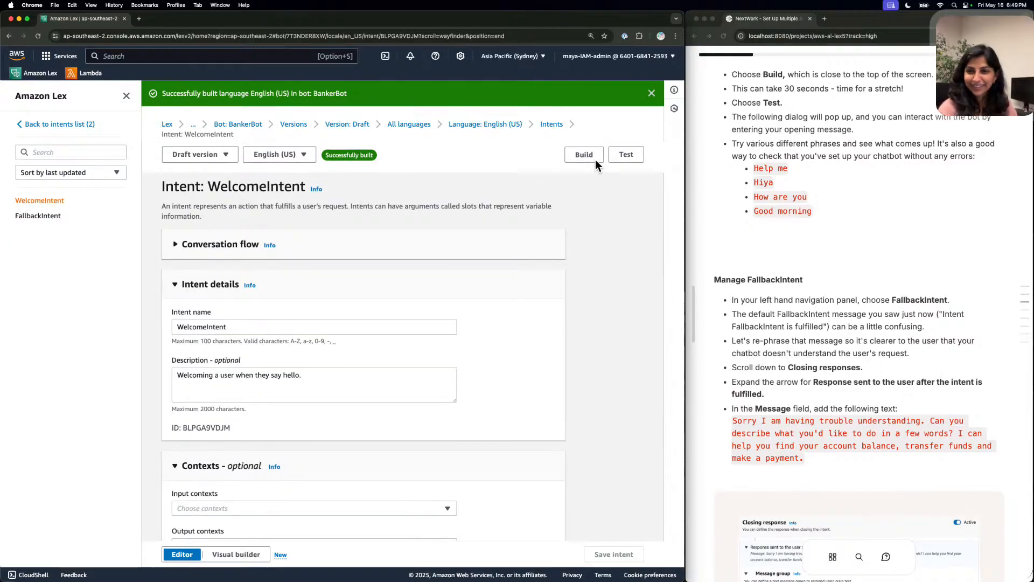
click(626, 154)
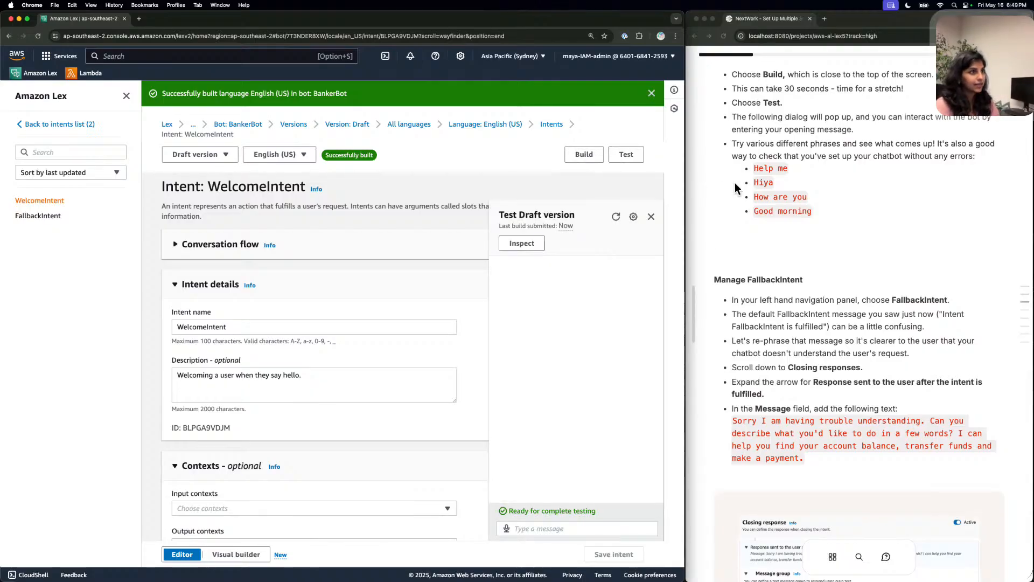
click(547, 528)
text(Hi)
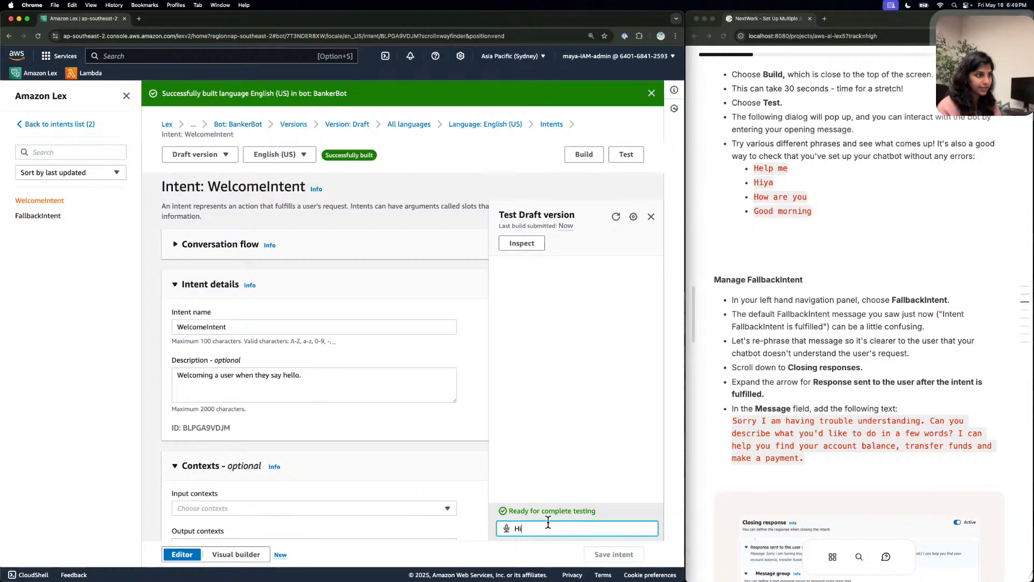
key(Return)
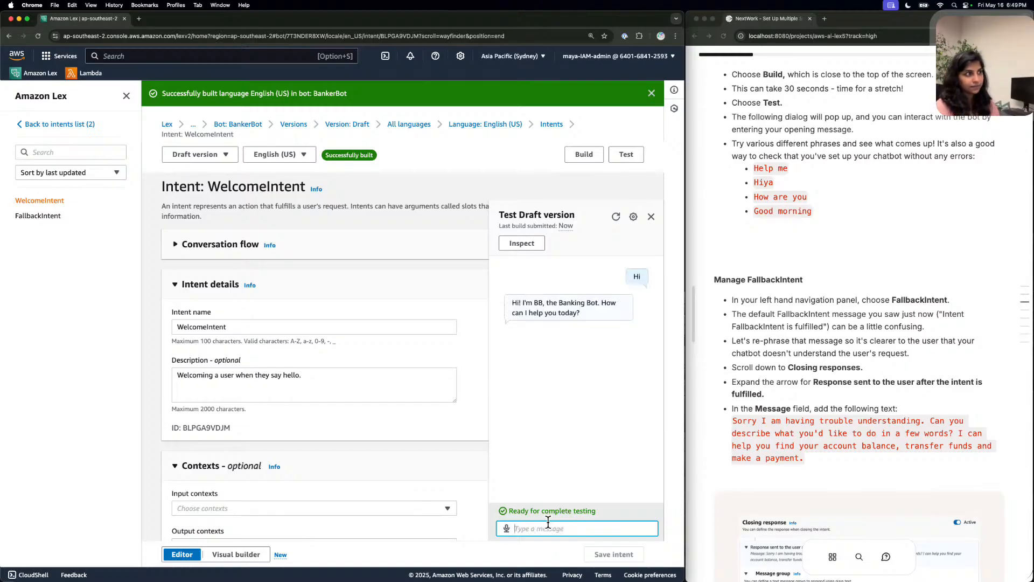
Send the bot two more test messages, "Hello" and "Good morning".
text(Hello)
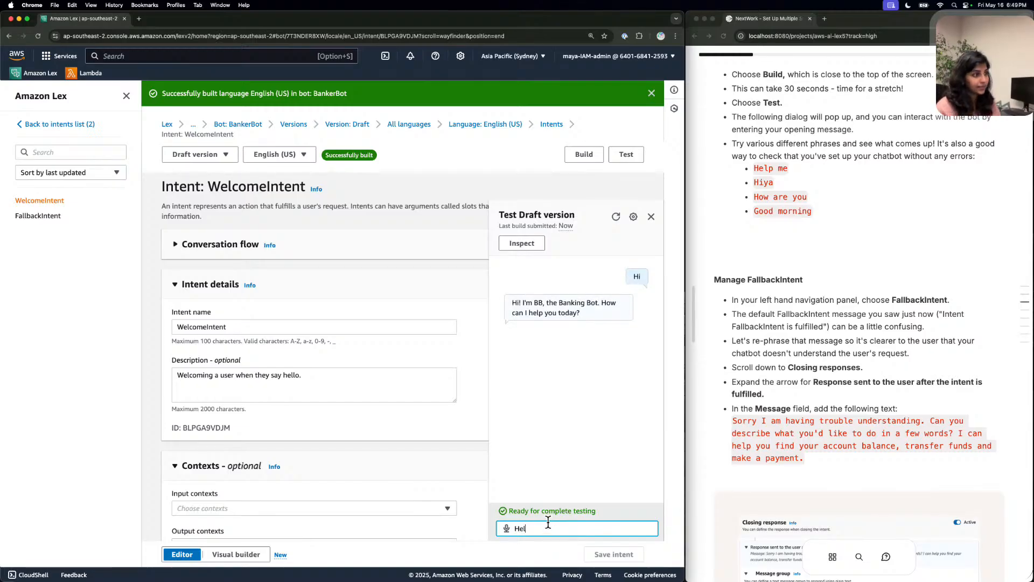
key(Return)
text(Good morning)
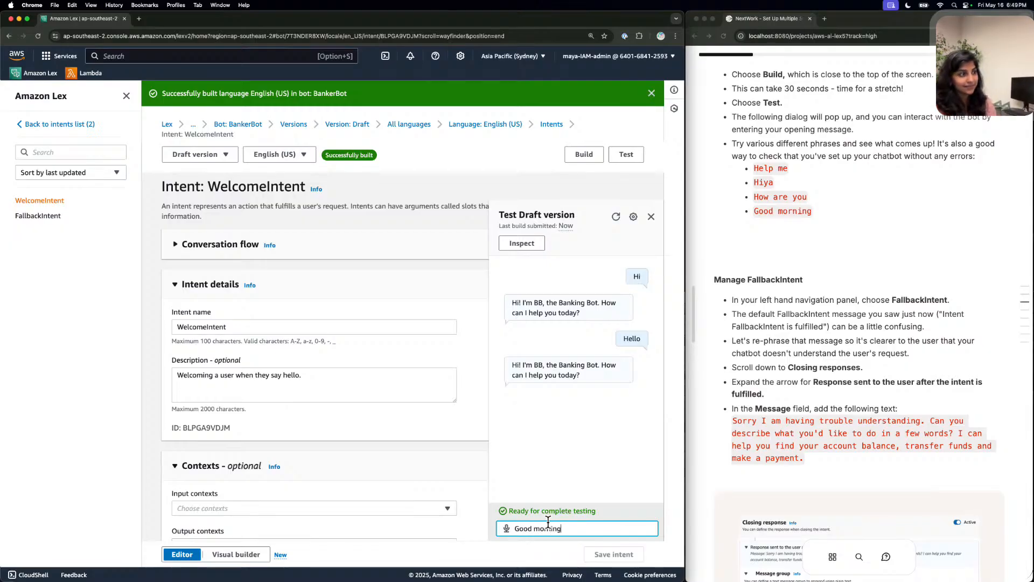
key(Return)
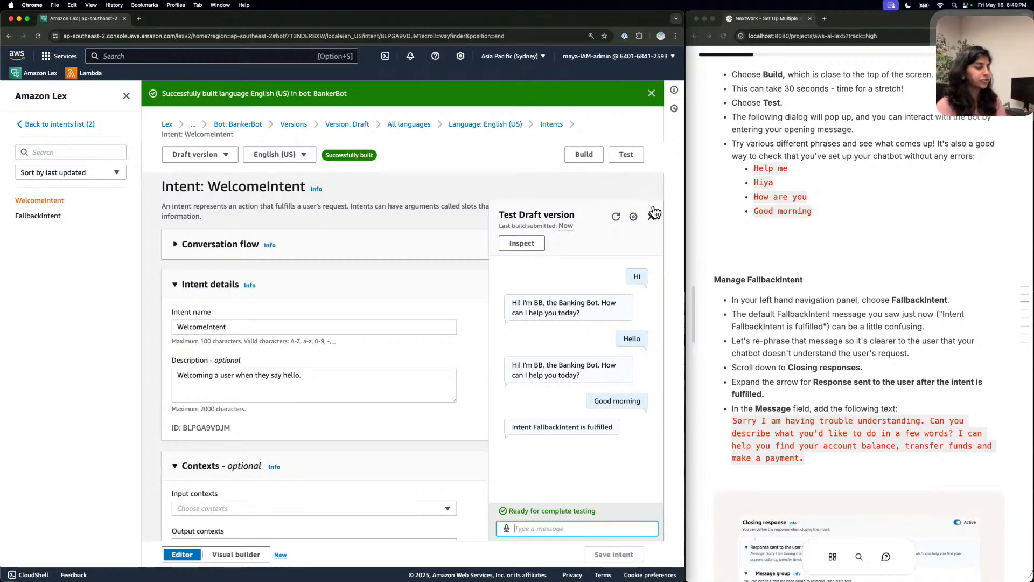
Read the guide's Manage FallbackIntent section and review the bot's reply to "Good morning" in the test chat.
scroll(858, 302, down, 1)
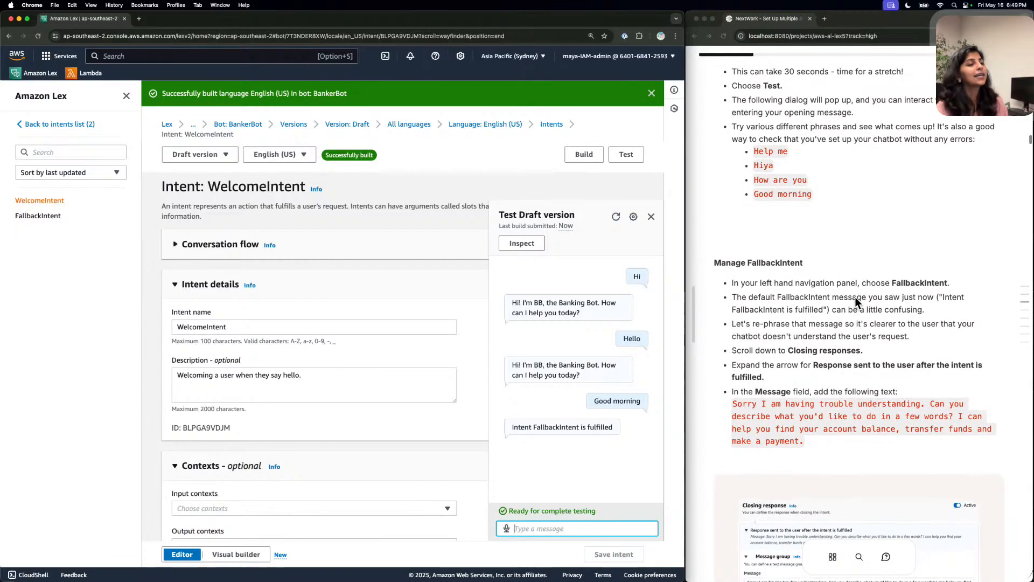
click(652, 216)
scroll(789, 337, down, 3)
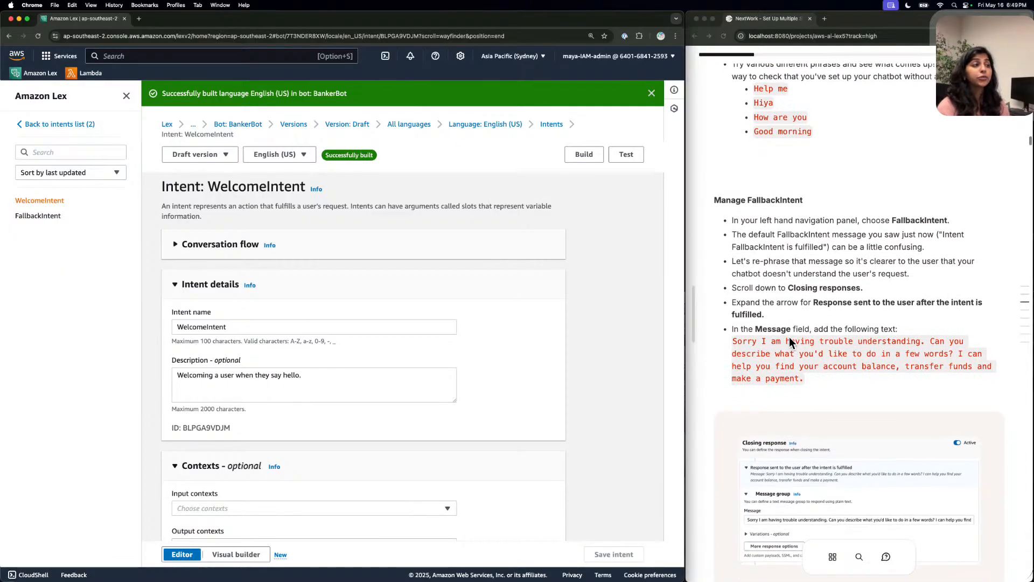
click(626, 154)
drag(524, 427, 609, 426)
click(609, 426)
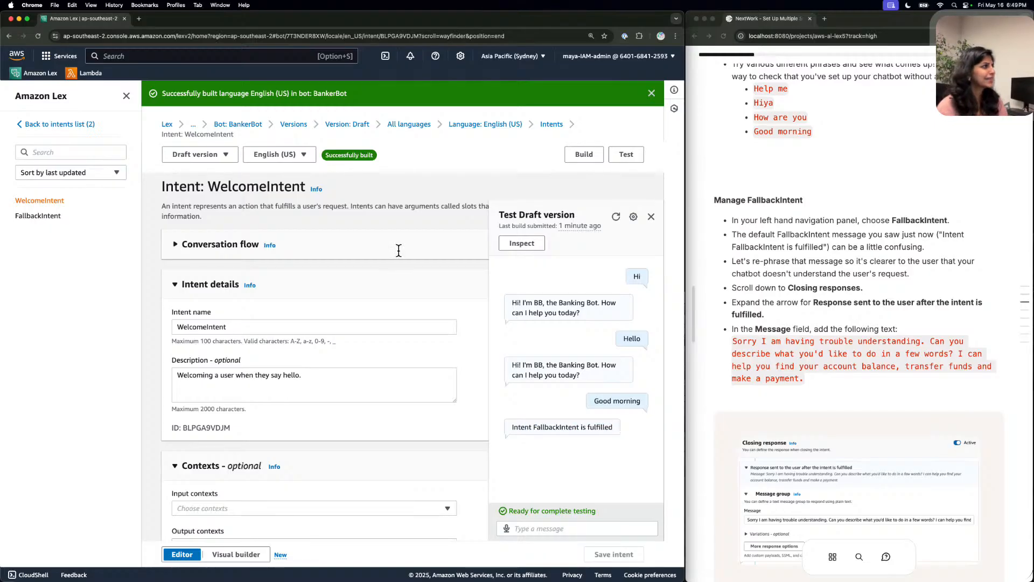
Open FallbackIntent and, following the guide, show the closing response's message group for the response sent after the intent is fulfilled.
click(47, 214)
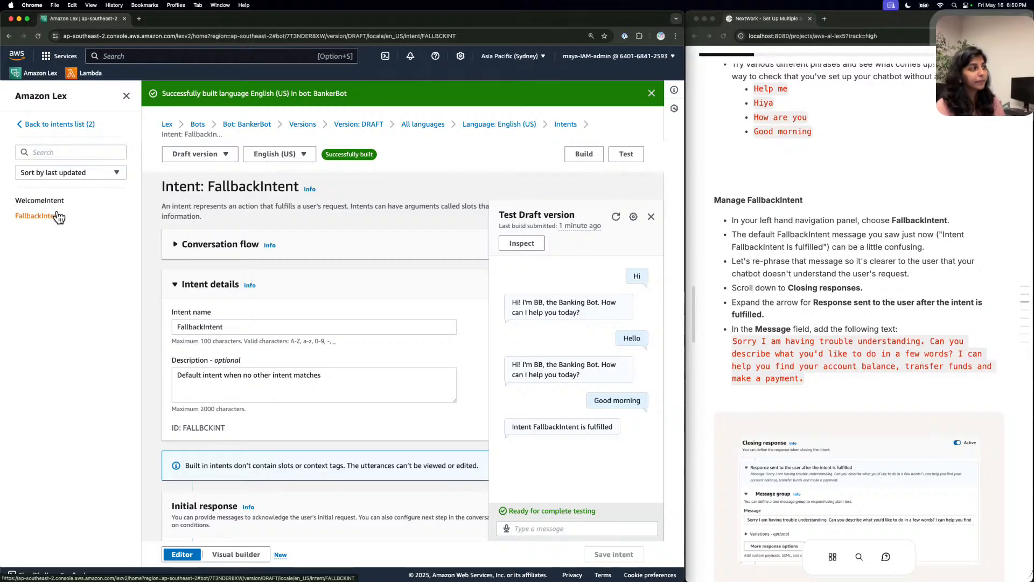
scroll(753, 259, down, 2)
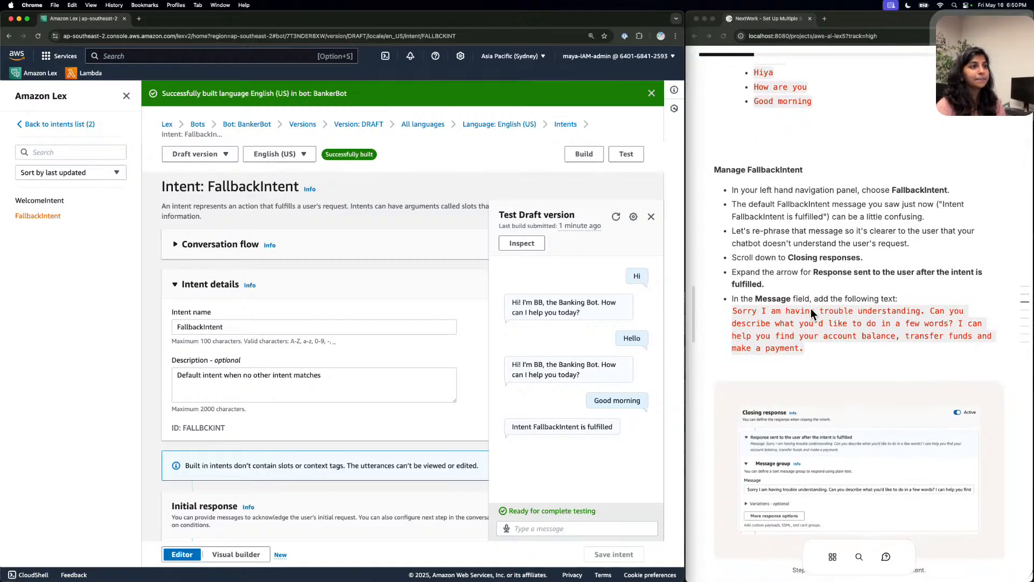
click(797, 309)
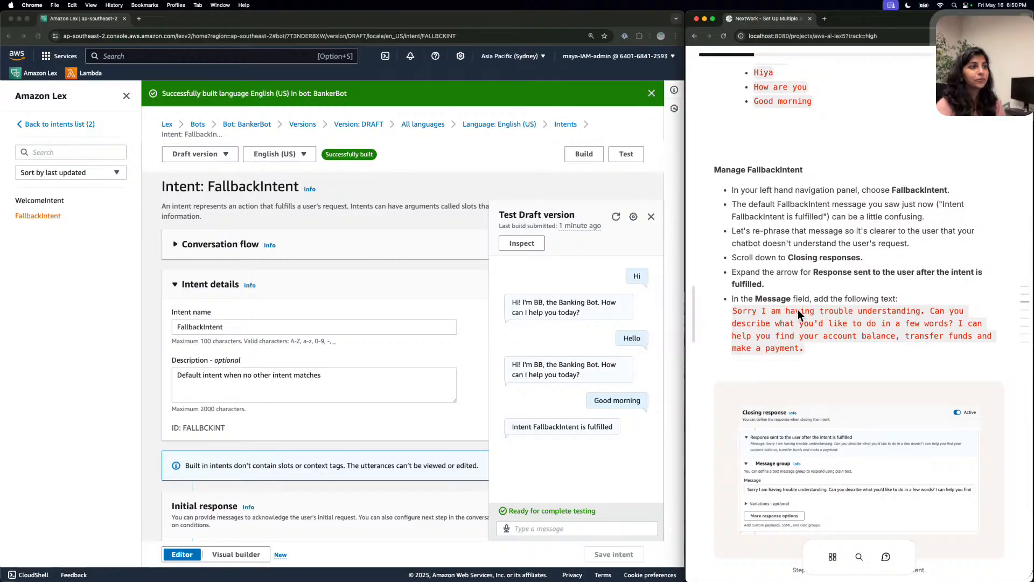
click(214, 378)
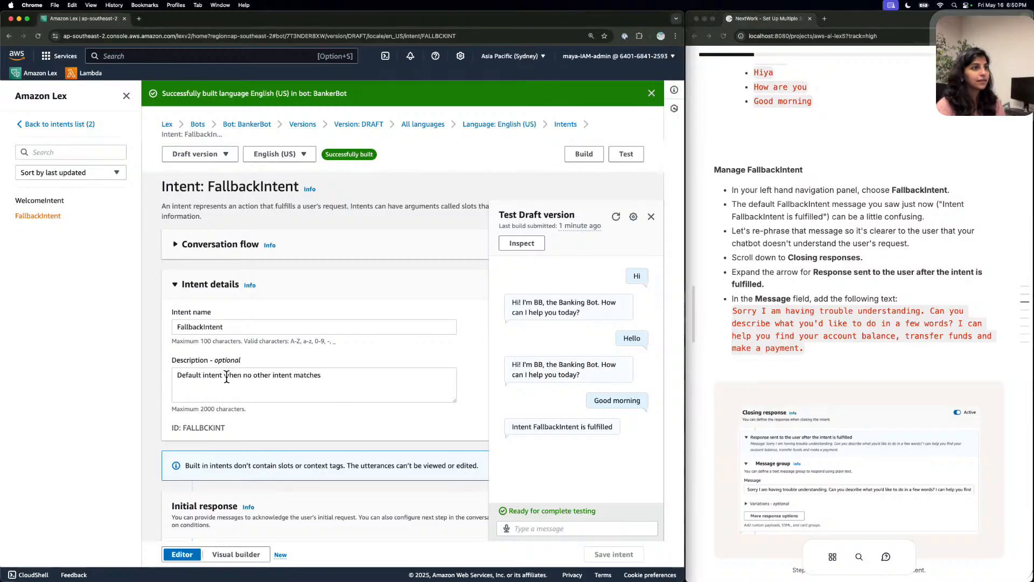
scroll(210, 389, down, 5)
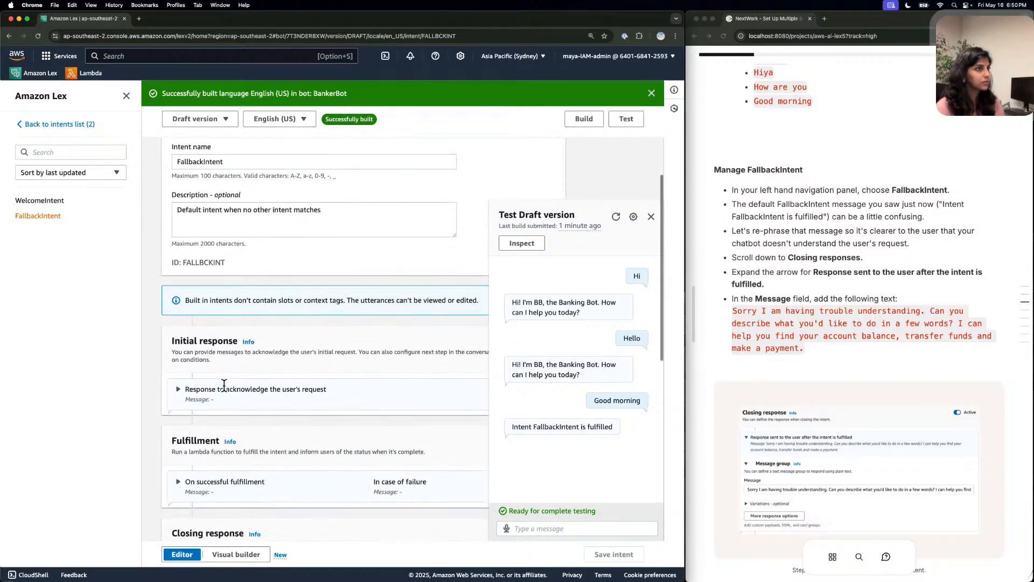
scroll(224, 385, down, 5)
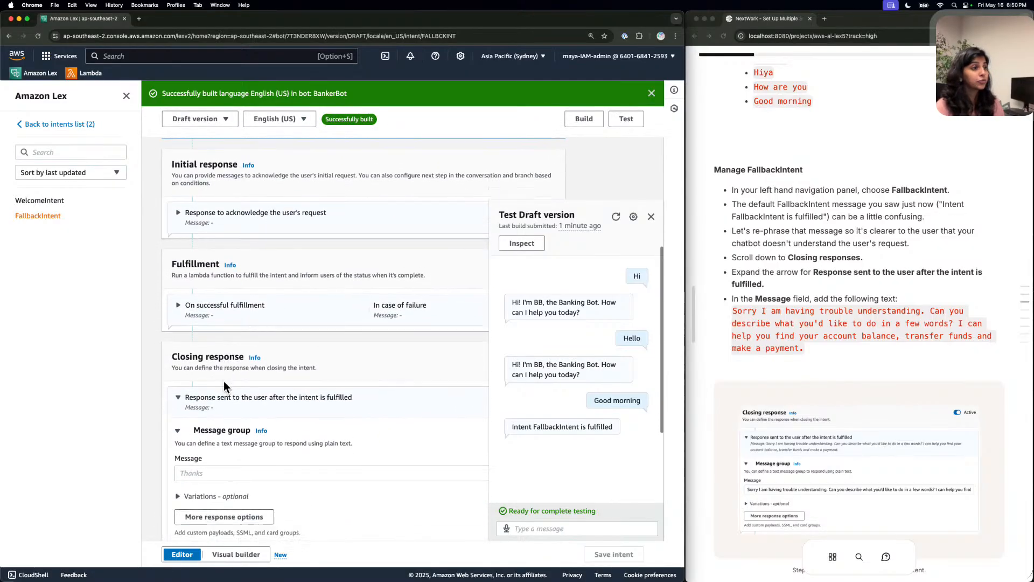
scroll(229, 386, down, 1)
scroll(224, 380, up, 4)
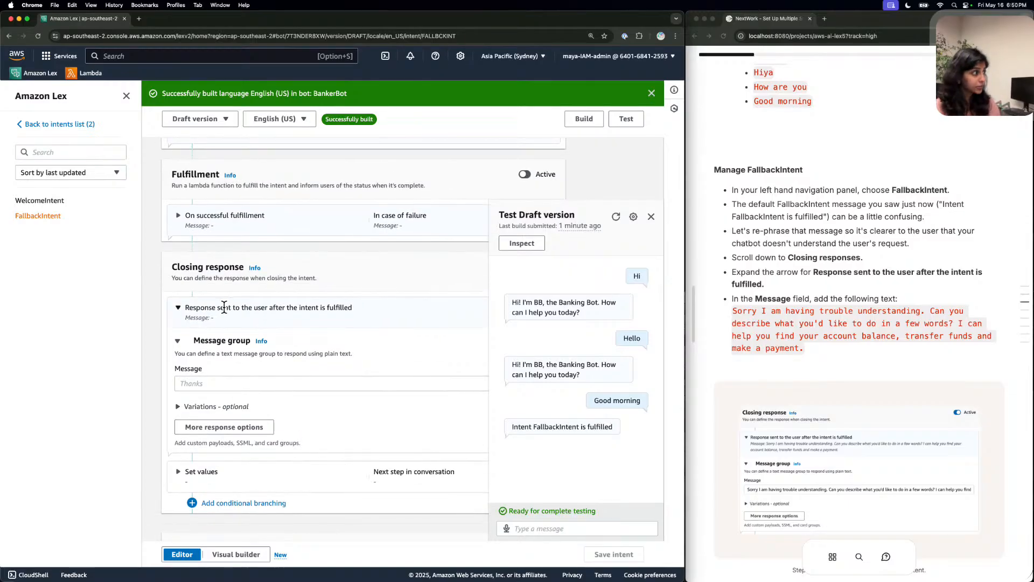
click(183, 306)
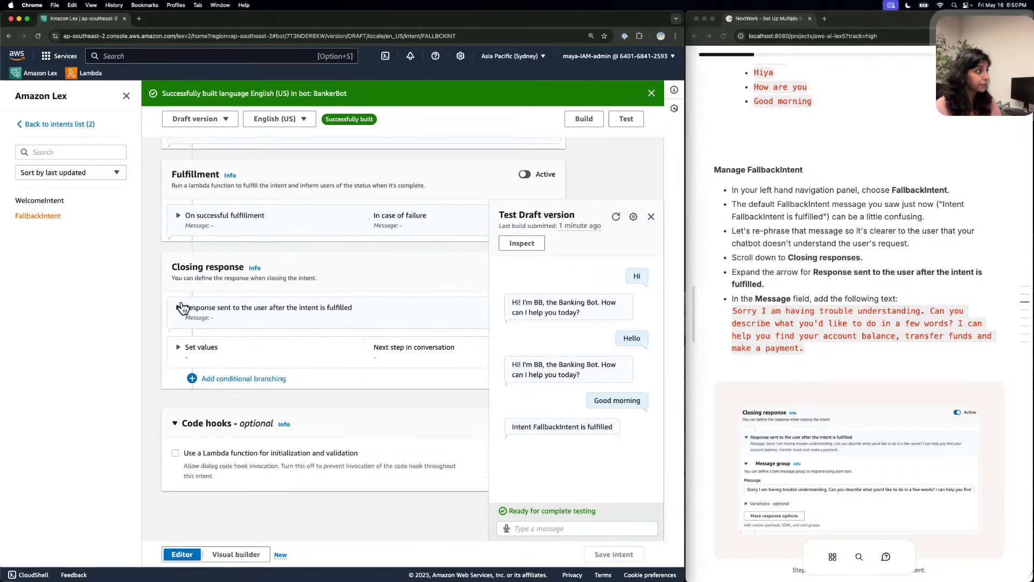
click(183, 306)
scroll(183, 307, down, 1)
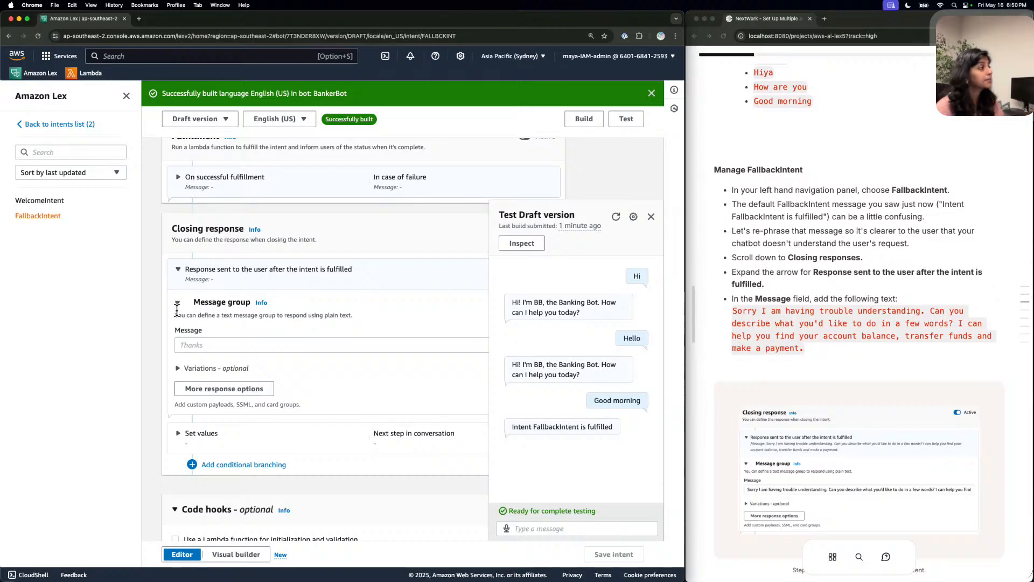
Copy the guide's "Sorry I am having trouble understanding..." text into the message field of FallbackIntent's closing response.
click(763, 327)
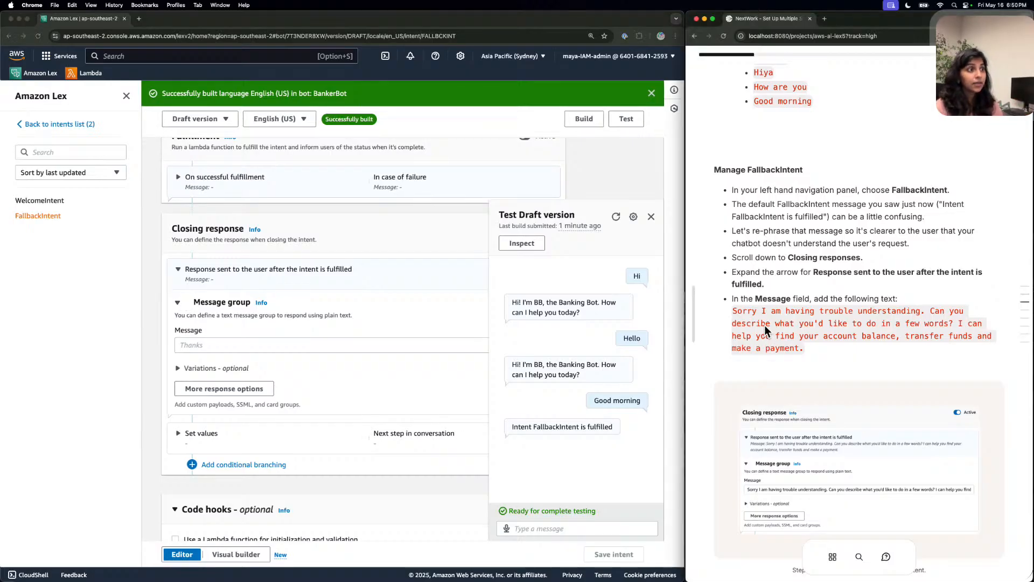
scroll(770, 322, up, 1)
click(770, 322)
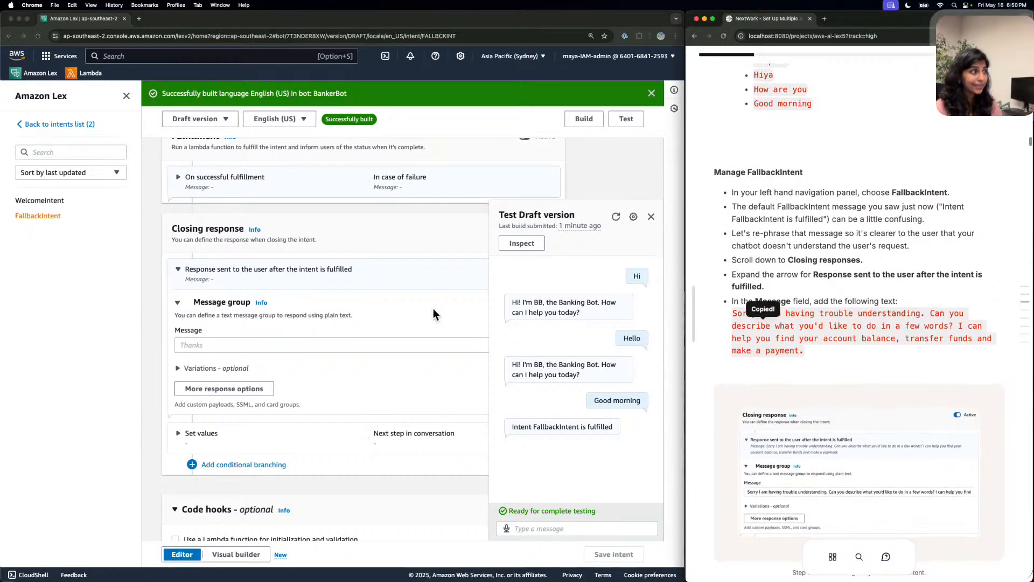
click(226, 343)
key(super+v)
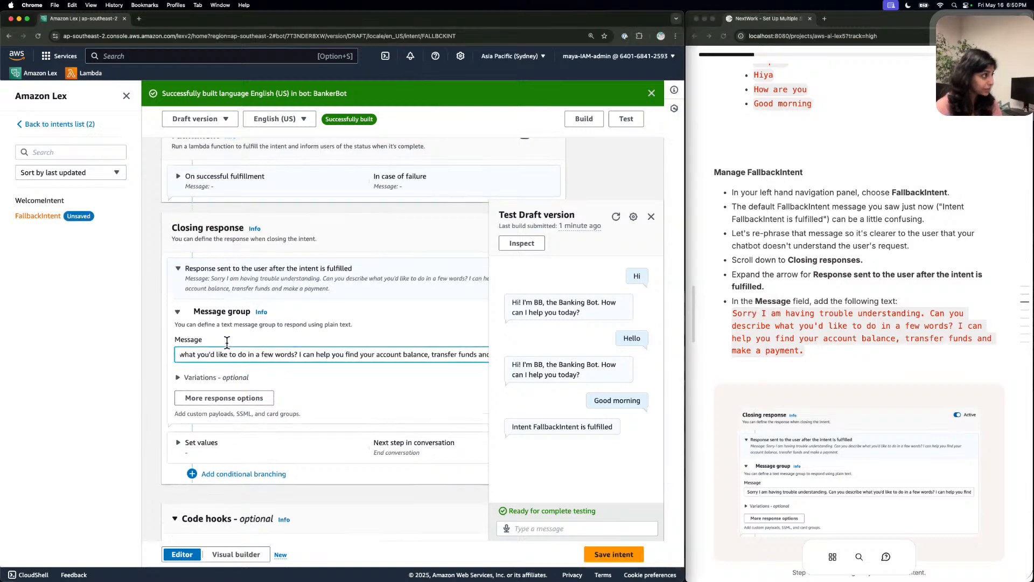
Close the test chat and add the guide's "Hmm could you try rephrasing that?..." text as the closing response's first variation, updating the responses.
scroll(226, 339, down, 1)
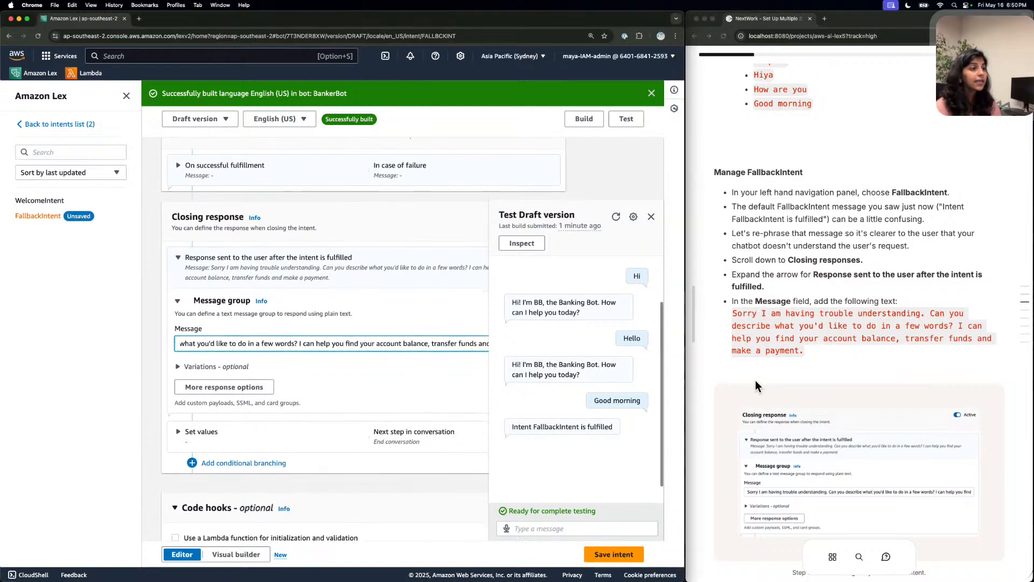
scroll(780, 386, down, 4)
scroll(781, 385, down, 5)
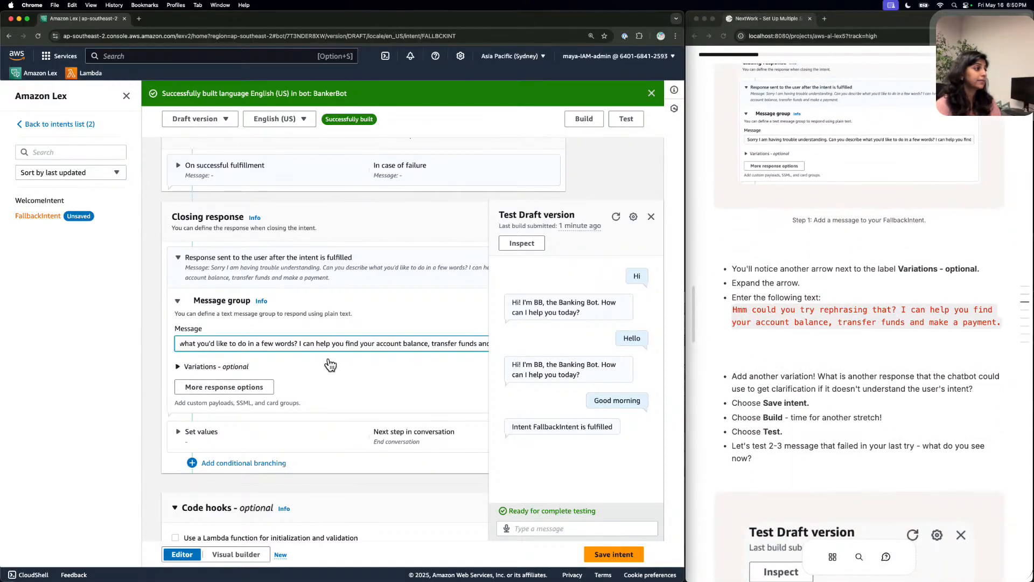
scroll(323, 356, down, 1)
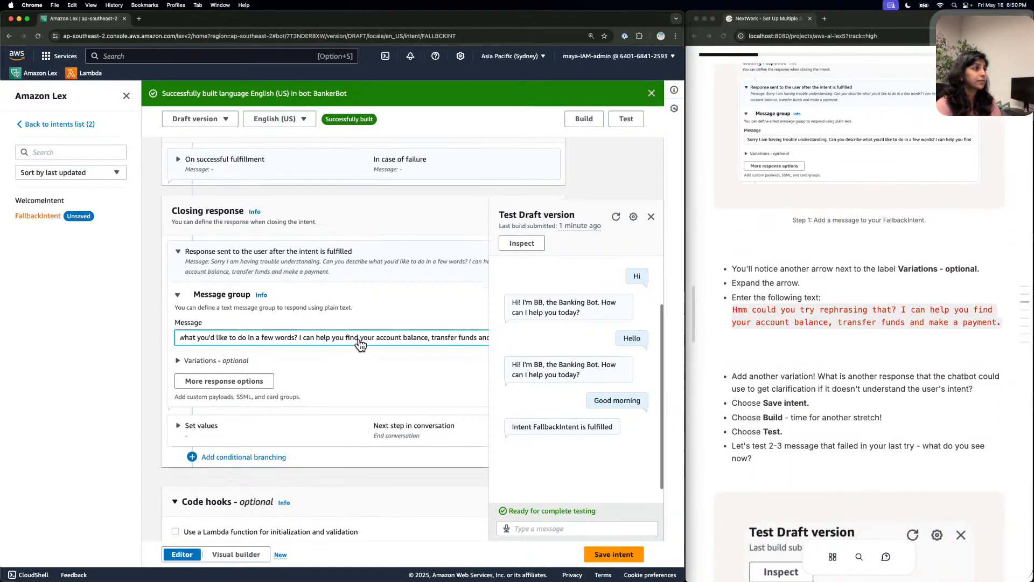
click(656, 215)
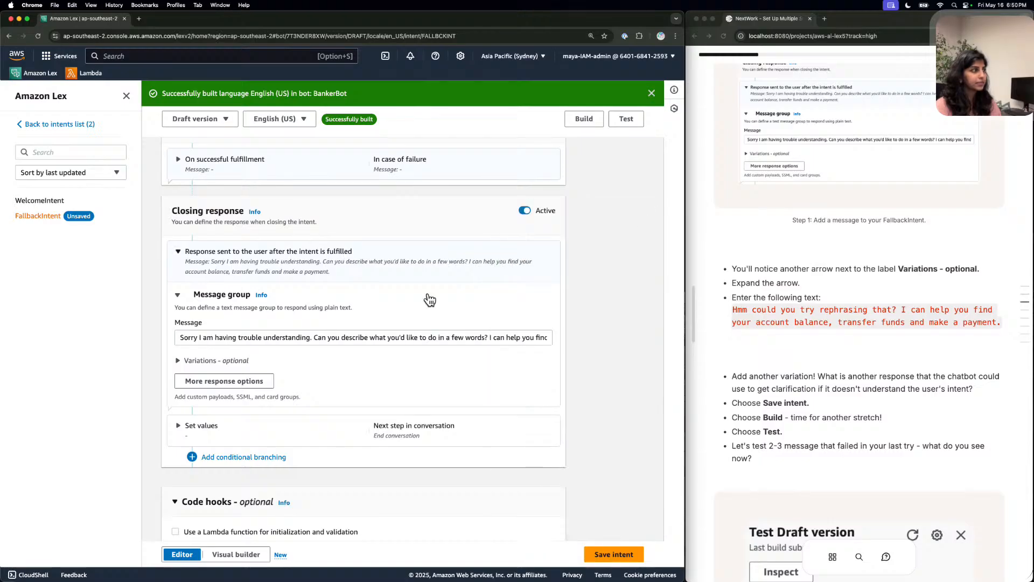
scroll(234, 377, down, 3)
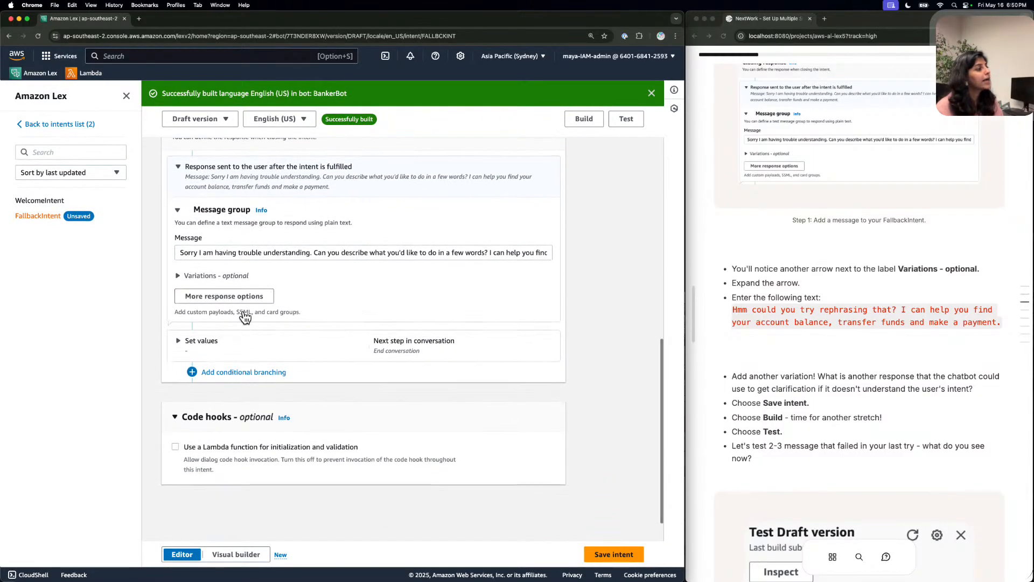
click(234, 296)
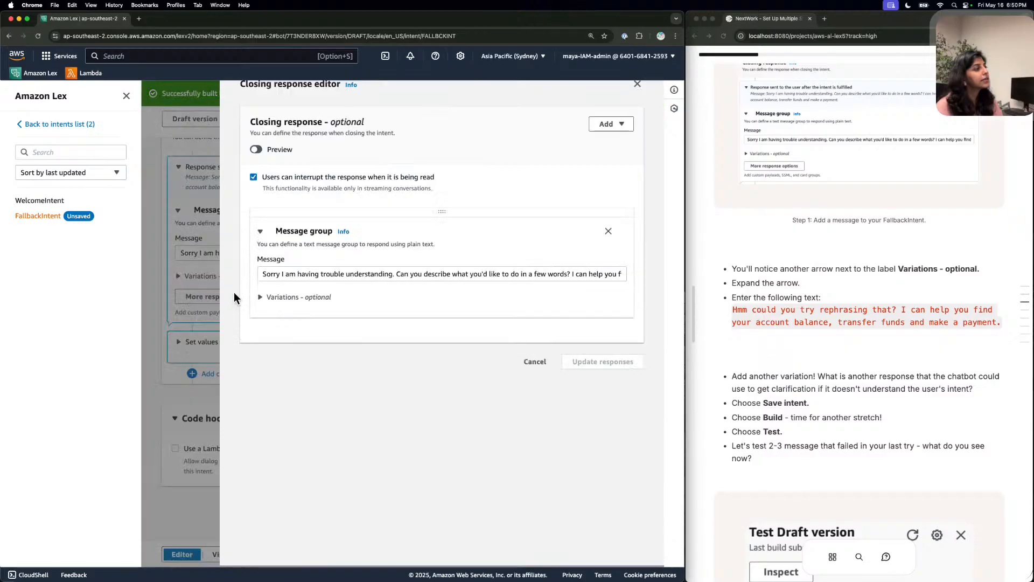
click(291, 297)
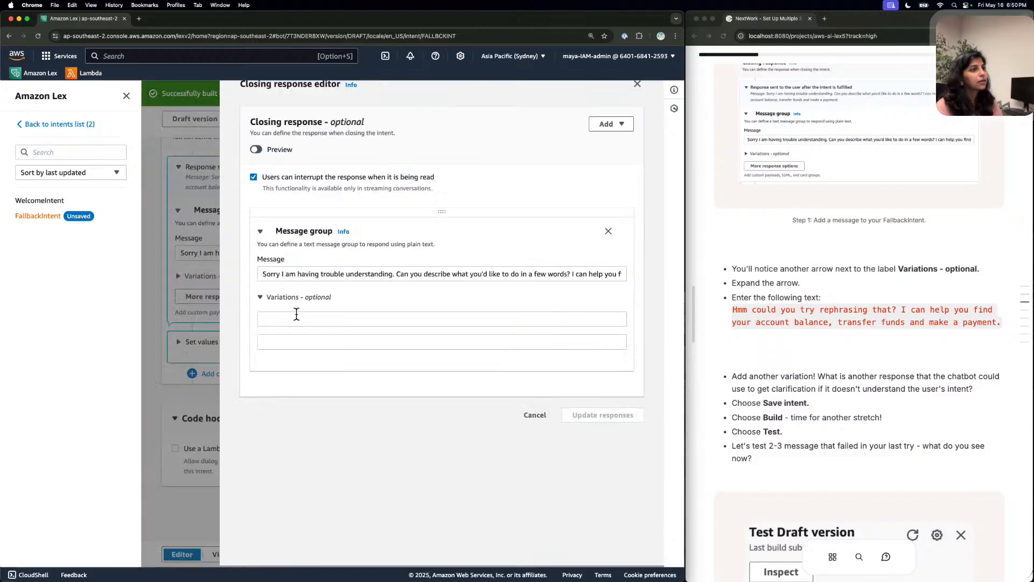
click(768, 310)
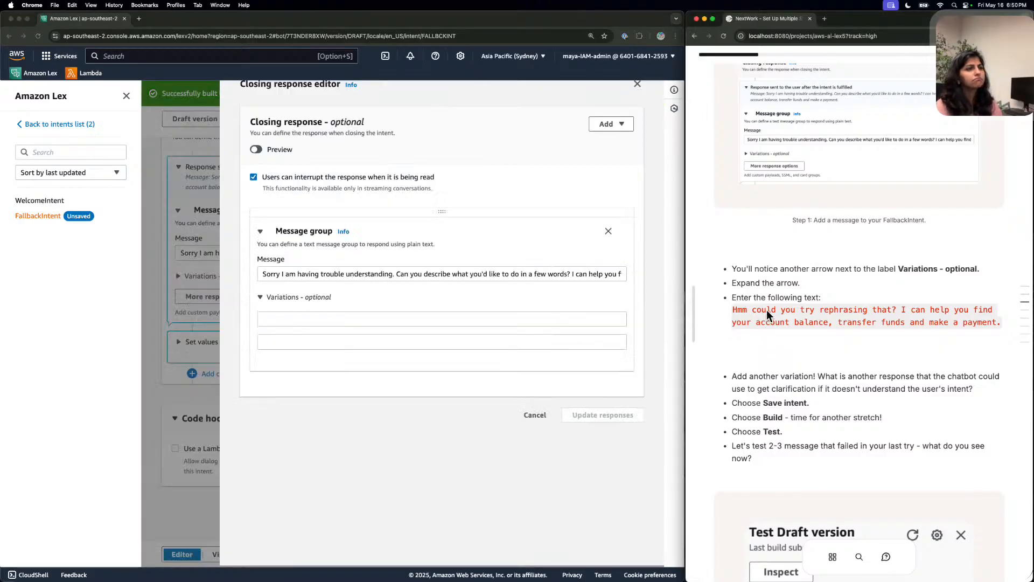
click(348, 313)
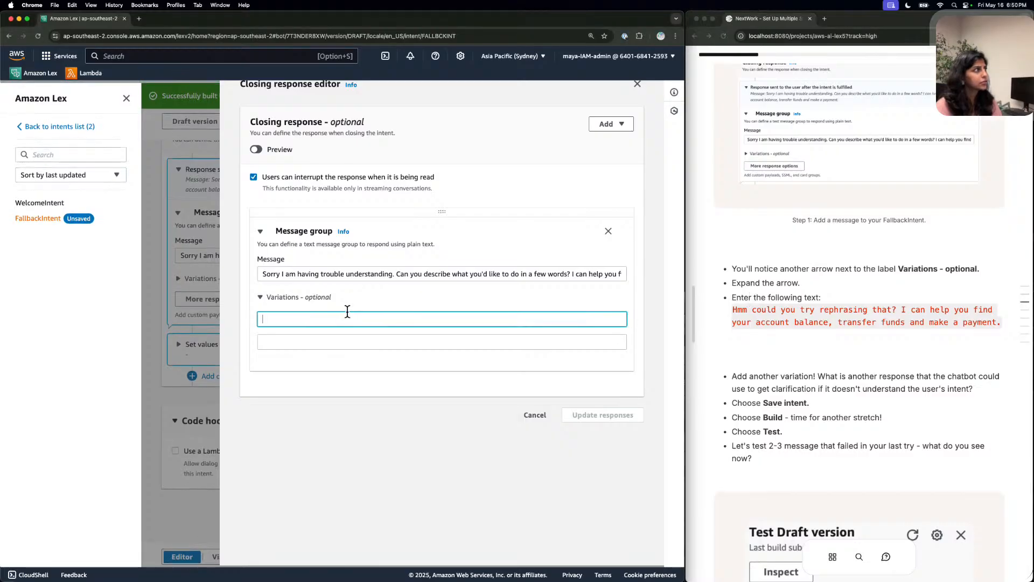
key(super+v)
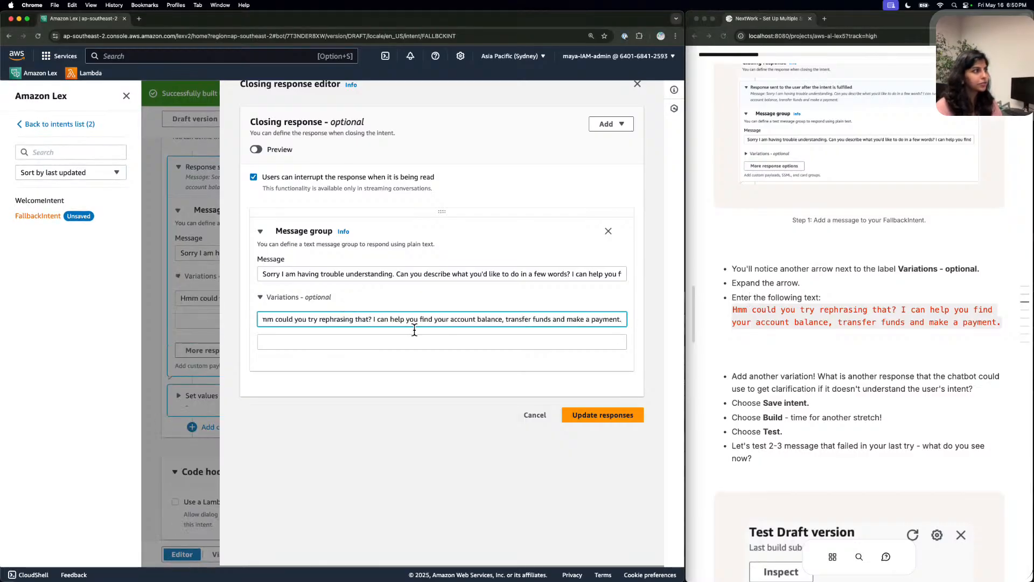
click(586, 408)
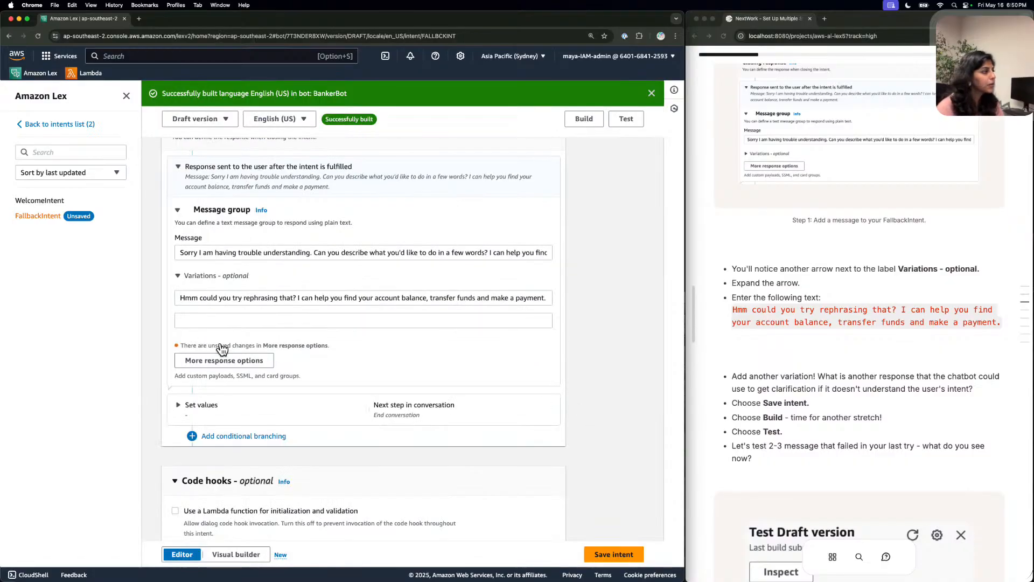
Enter a second variation: "Oops I didn't quite get that. I can help you find your account balance, transfer funds and make a payment.".
click(220, 319)
text(Oo)
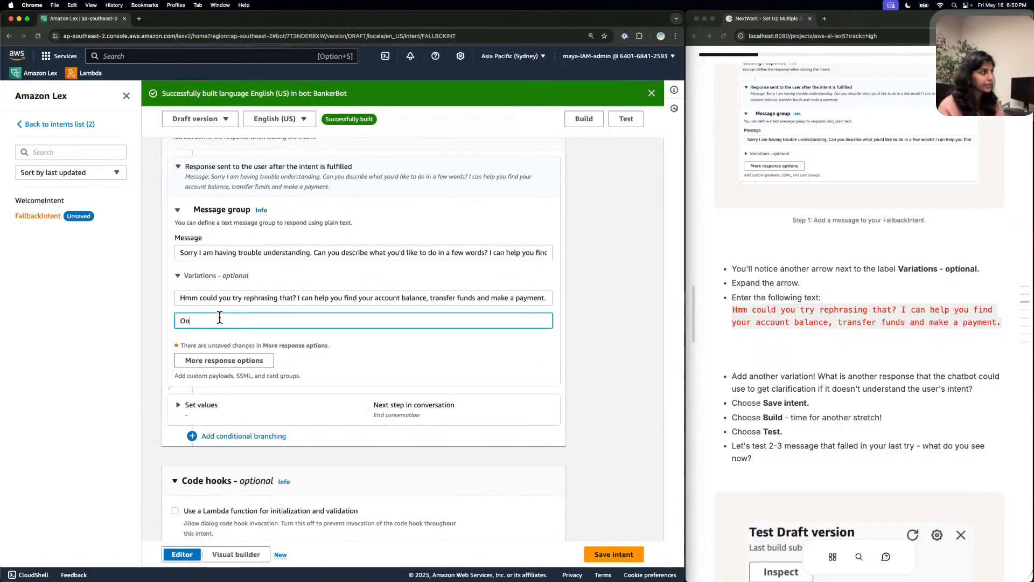
text(ps I didn't quit)
key(BackSpace)
text(e get that.)
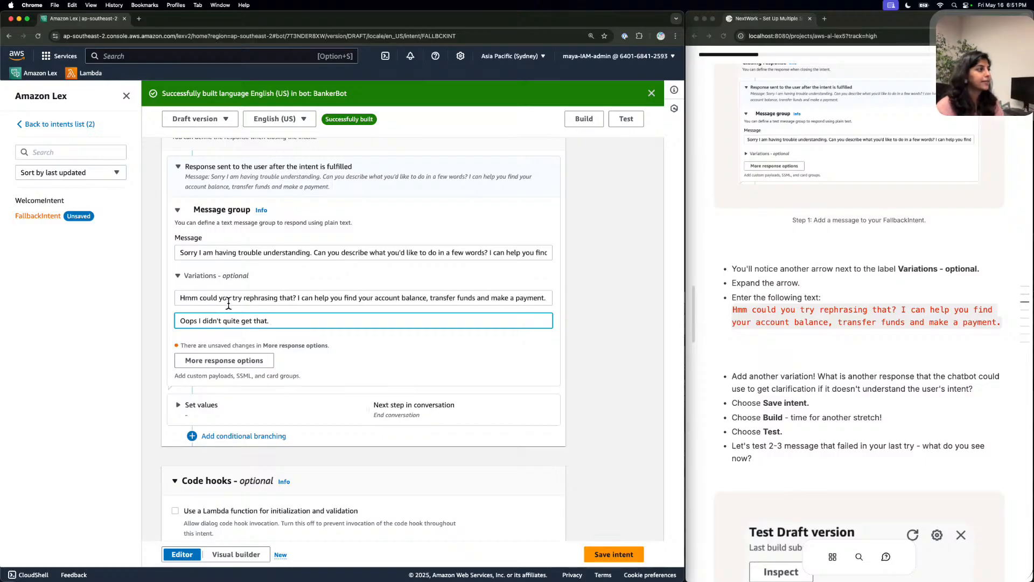
drag(298, 298, 645, 335)
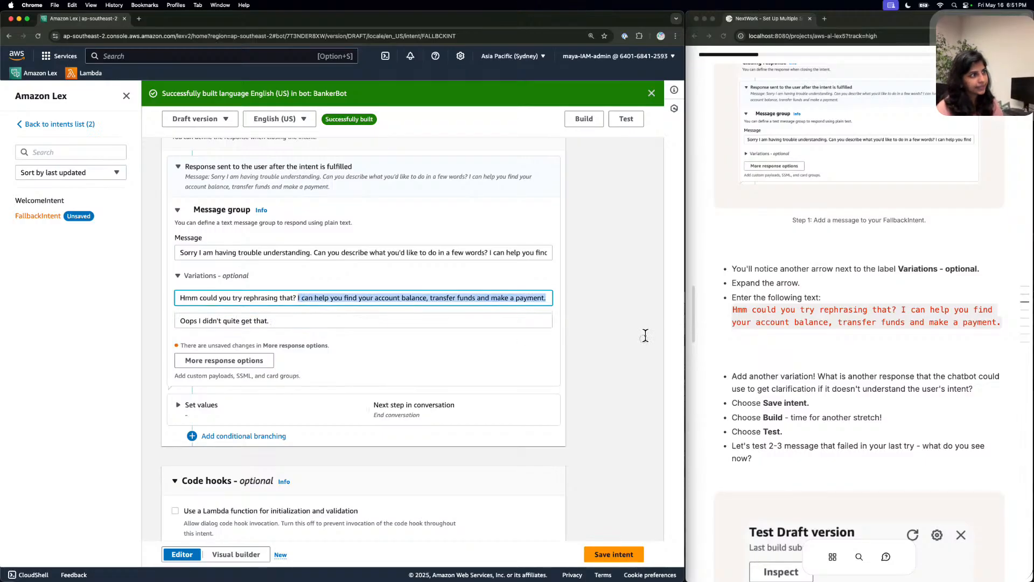
click(415, 320)
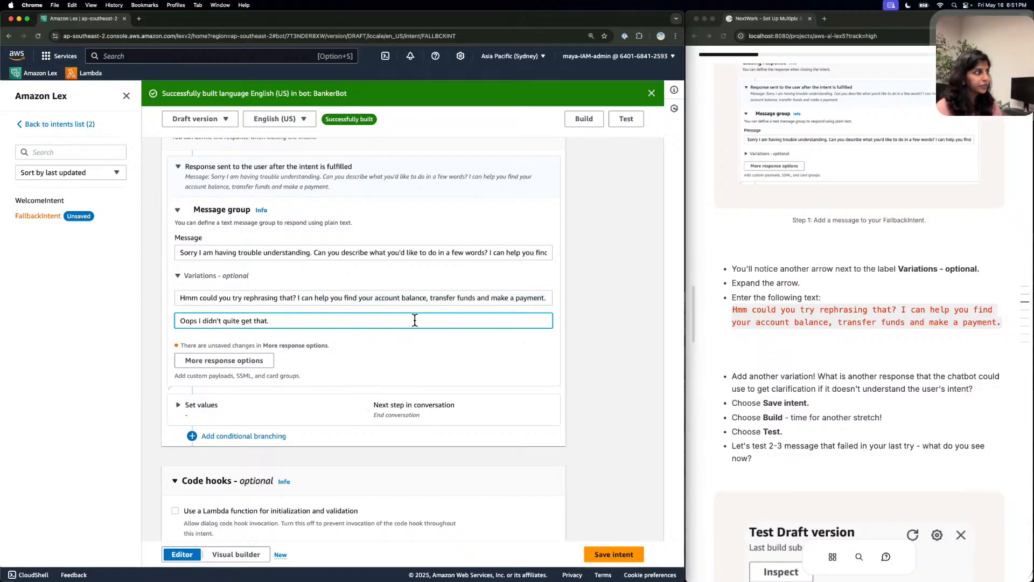
key(super+v)
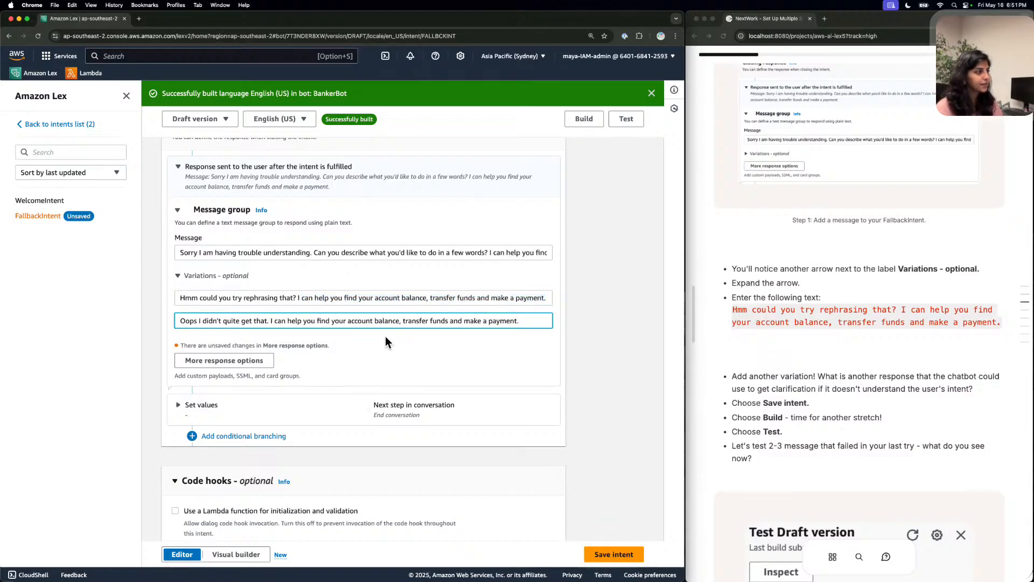
Save FallbackIntent with its new closing responses and build the bot's English (US) language again.
scroll(386, 336, down, 3)
scroll(385, 336, down, 1)
scroll(385, 336, up, 3)
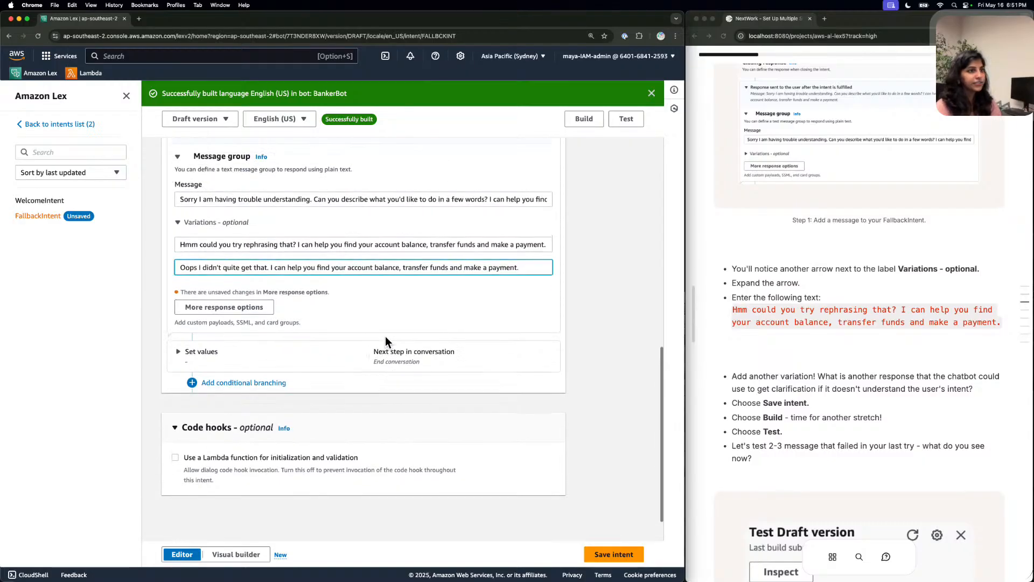
click(608, 551)
scroll(278, 403, up, 10)
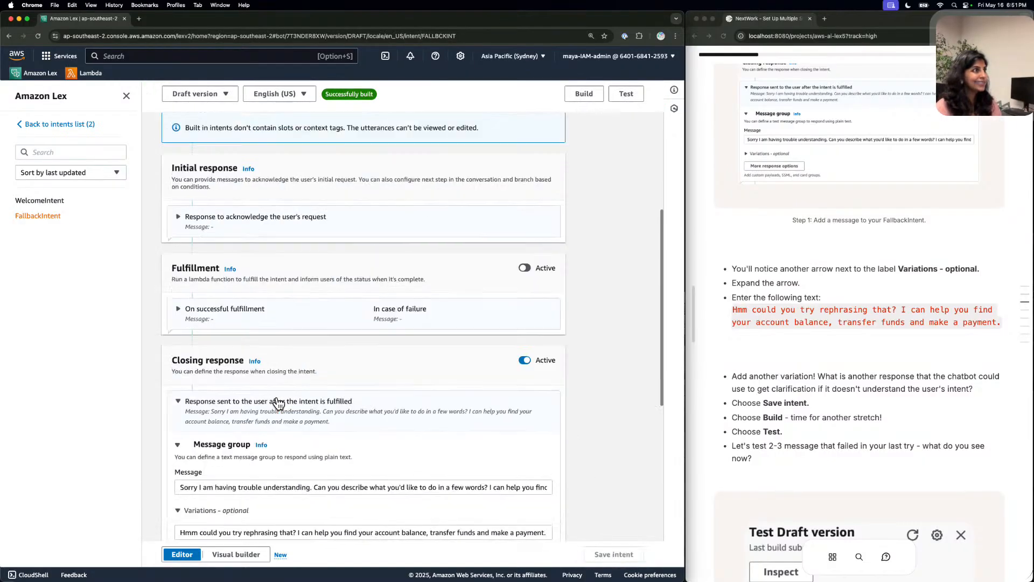
scroll(277, 401, down, 12)
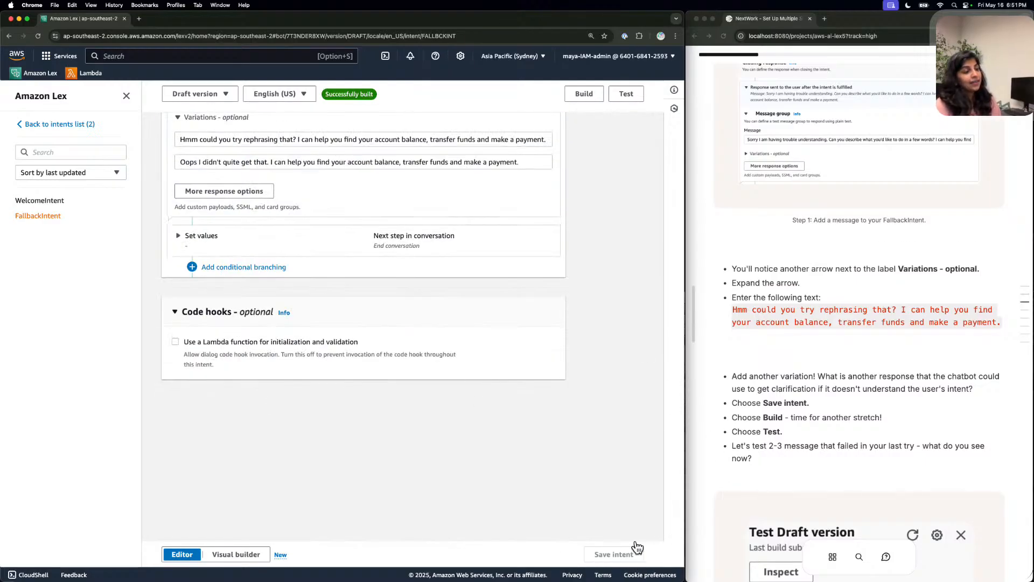
click(583, 93)
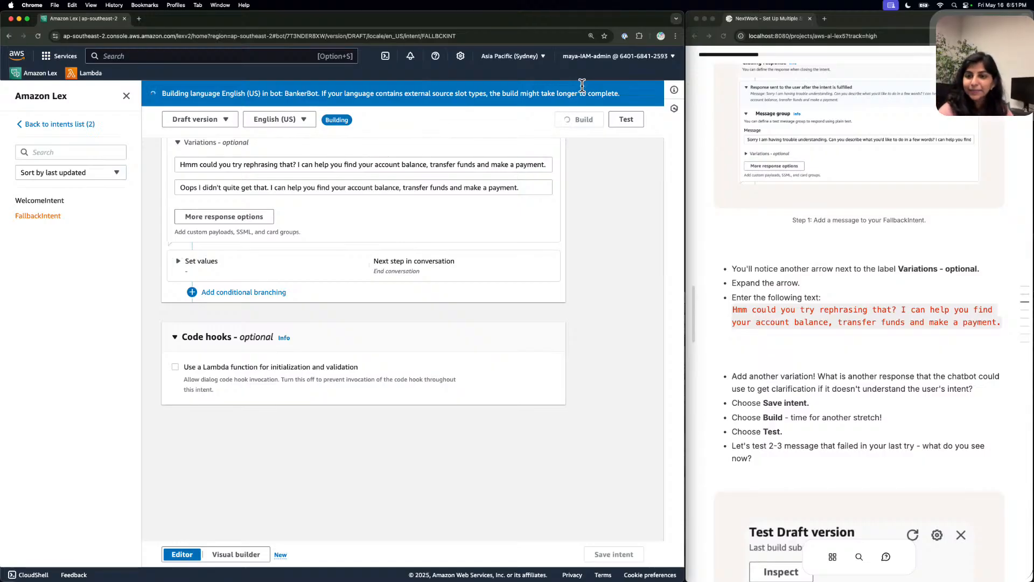
Open the test chat for the newly built draft version and send BankerBot the message "hey".
scroll(918, 354, up, 1)
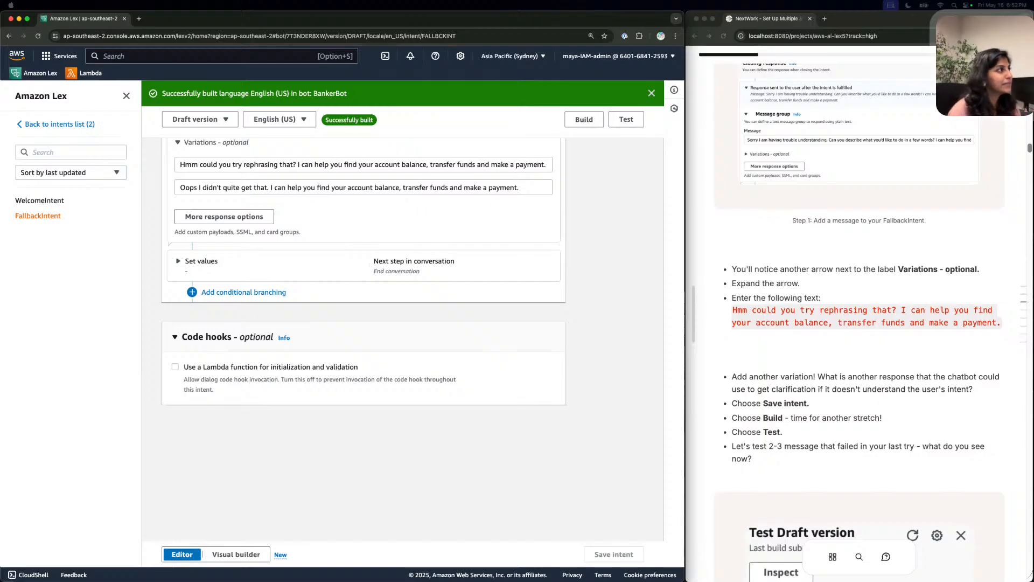
click(626, 118)
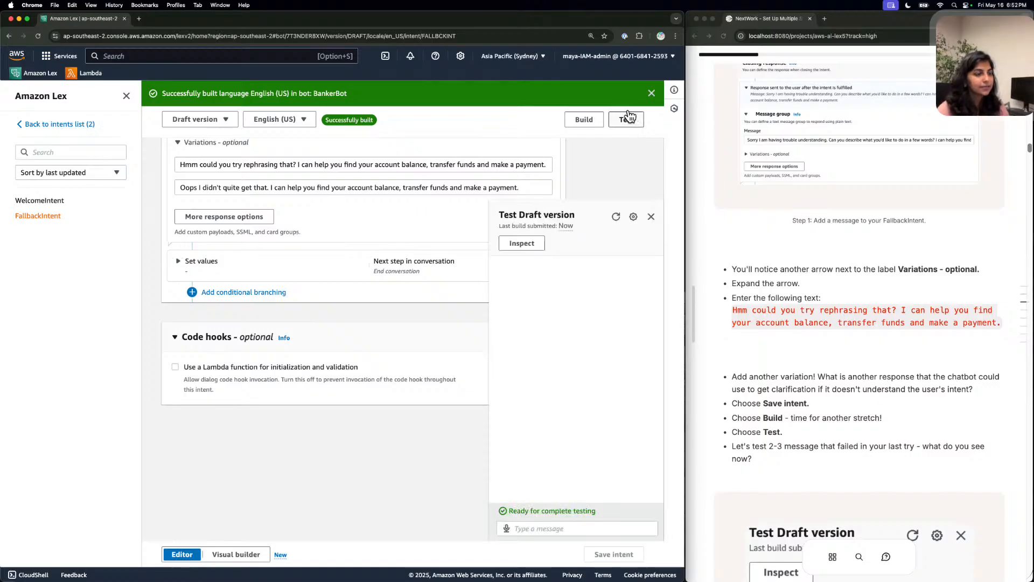
scroll(807, 299, down, 3)
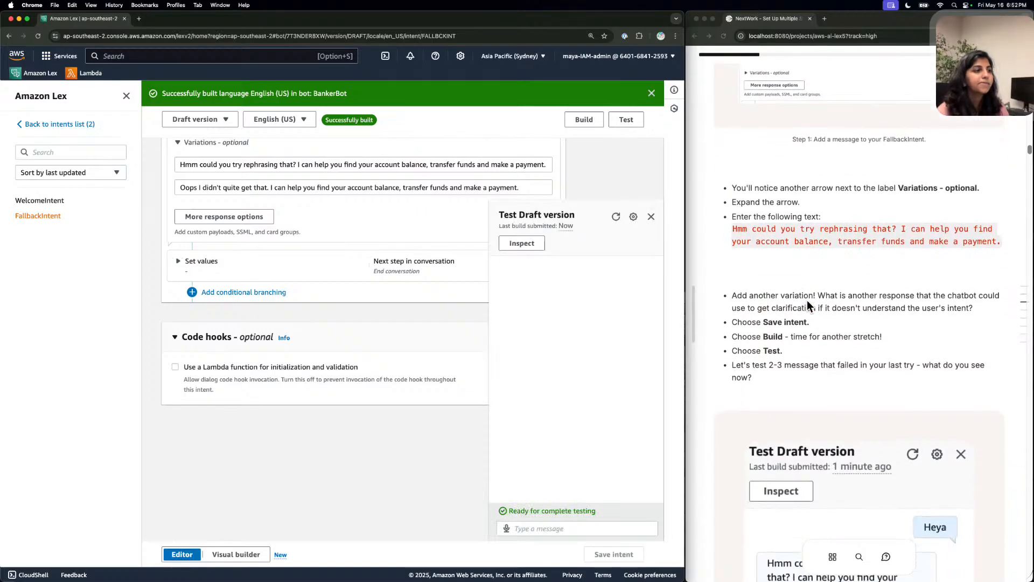
scroll(807, 305, down, 6)
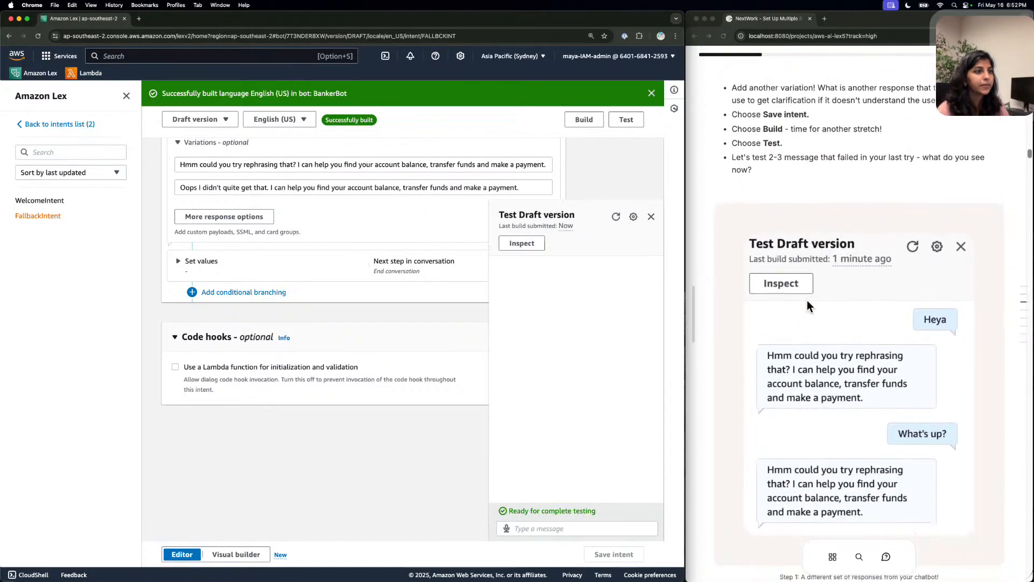
click(554, 518)
text(hey)
key(Return)
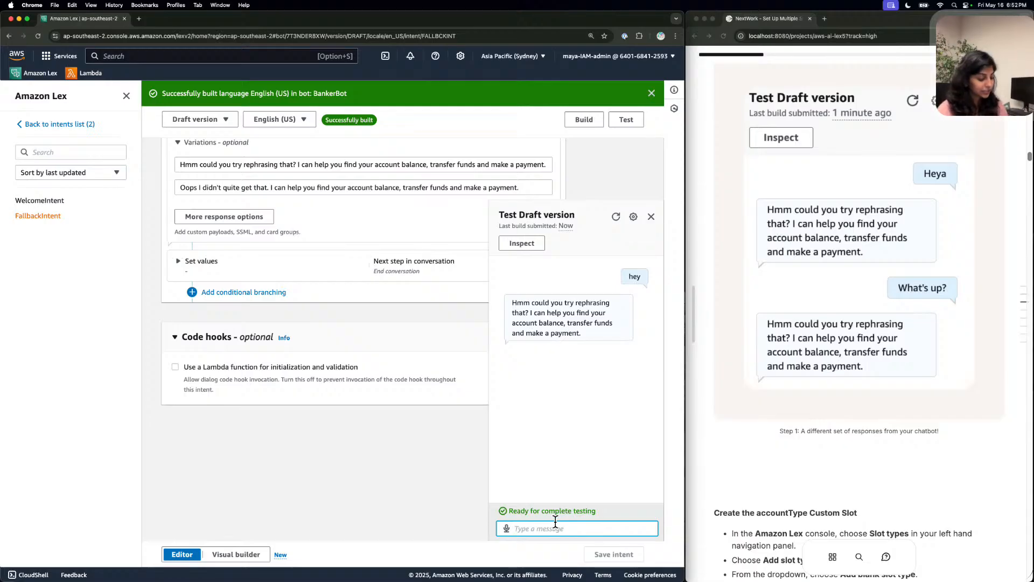
Send the test messages "what's up?" and "hi" to BankerBot and review its replies in the conversation.
text(whta's)
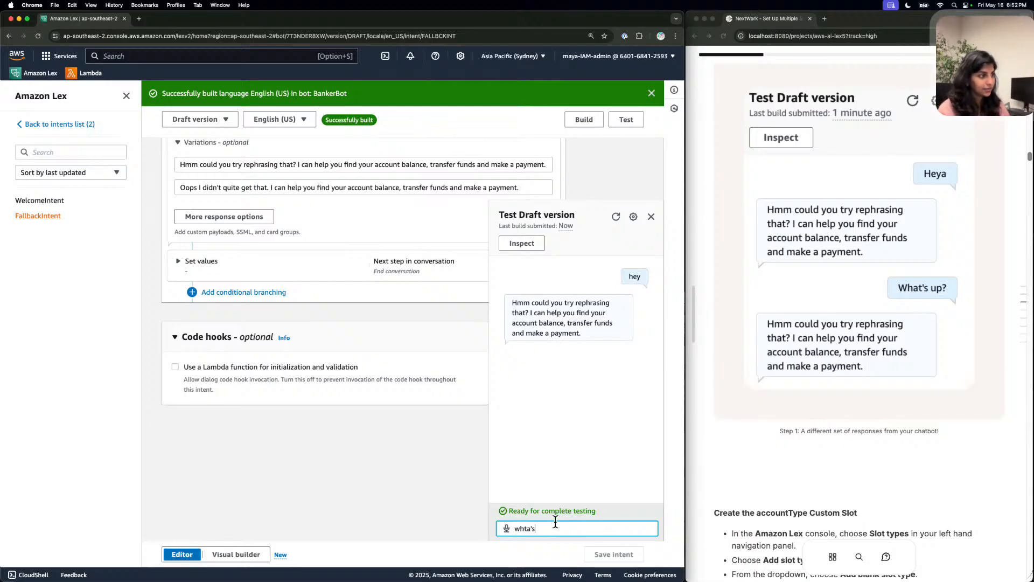
key(BackSpace)
key(BackSpace)
text(at)
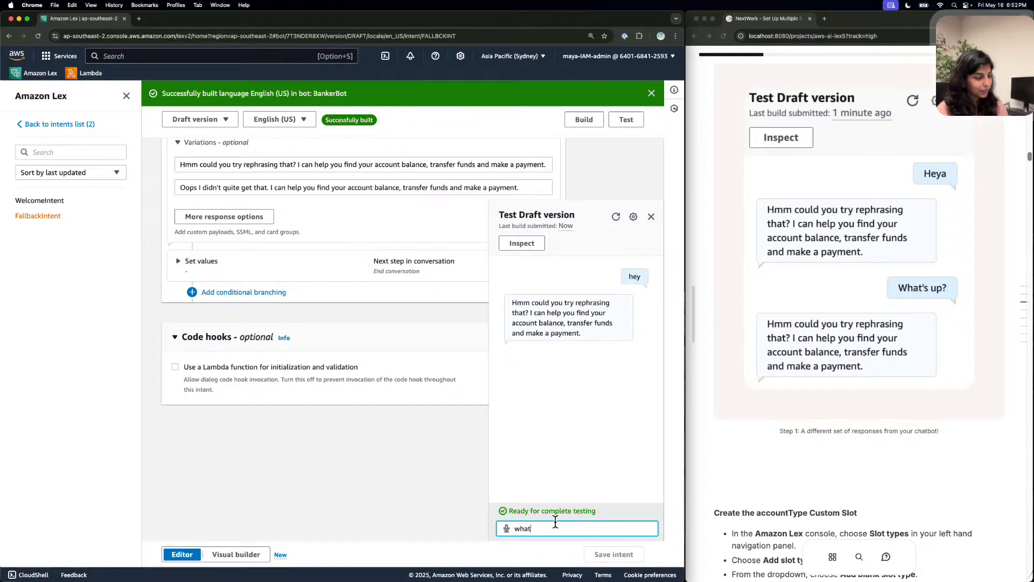
text('s up?)
key(Return)
text(hi)
key(Return)
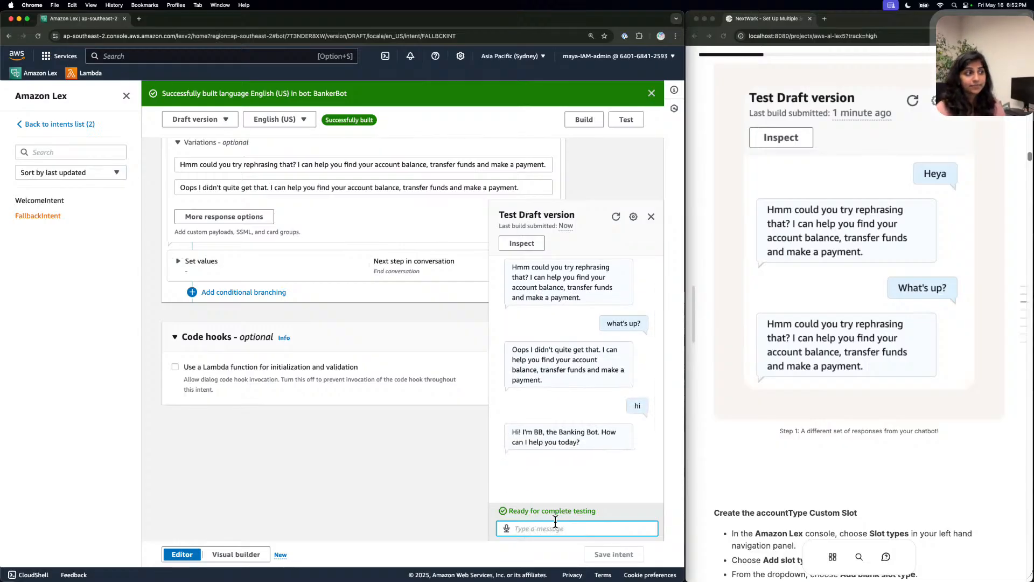
scroll(596, 284, up, 2)
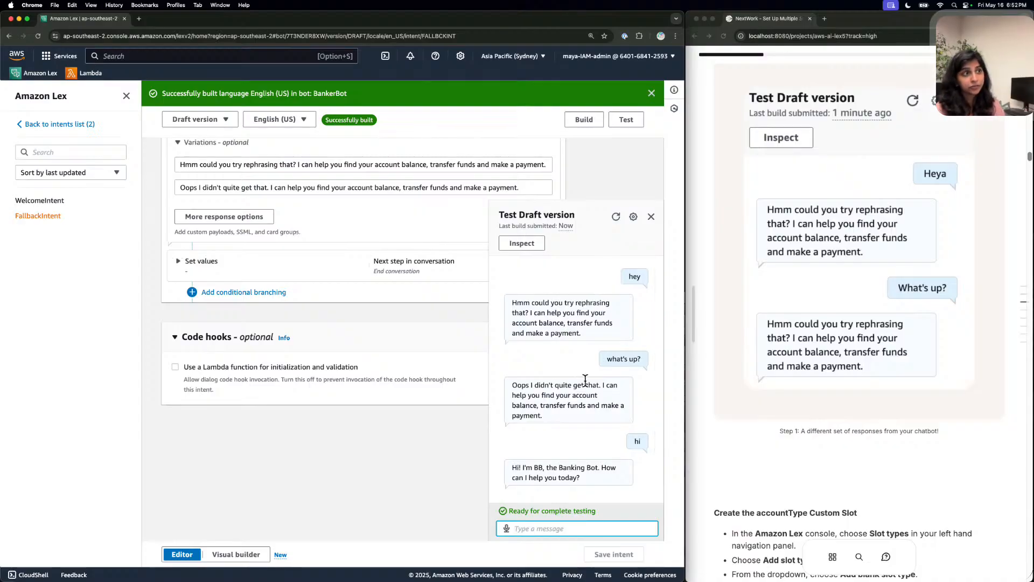
scroll(600, 322, down, 1)
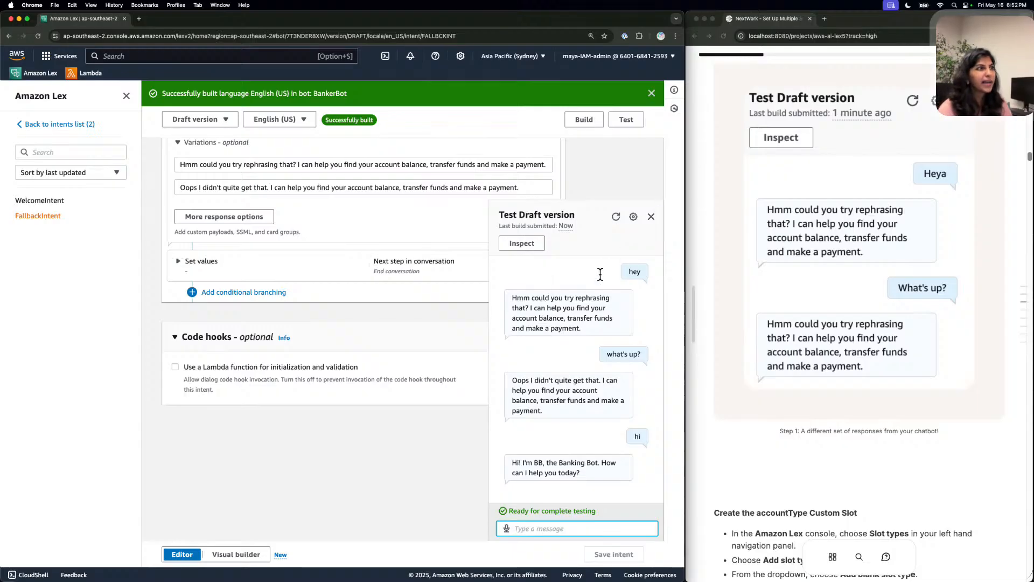
Close the test chat, leave FallbackIntent and open the English (US) slot types list.
click(652, 216)
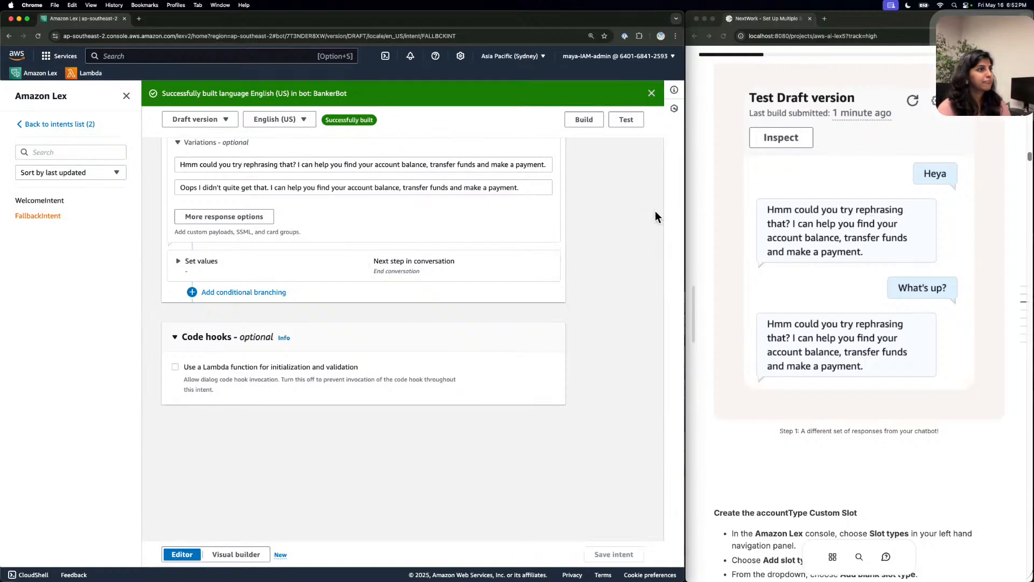
scroll(851, 241, down, 6)
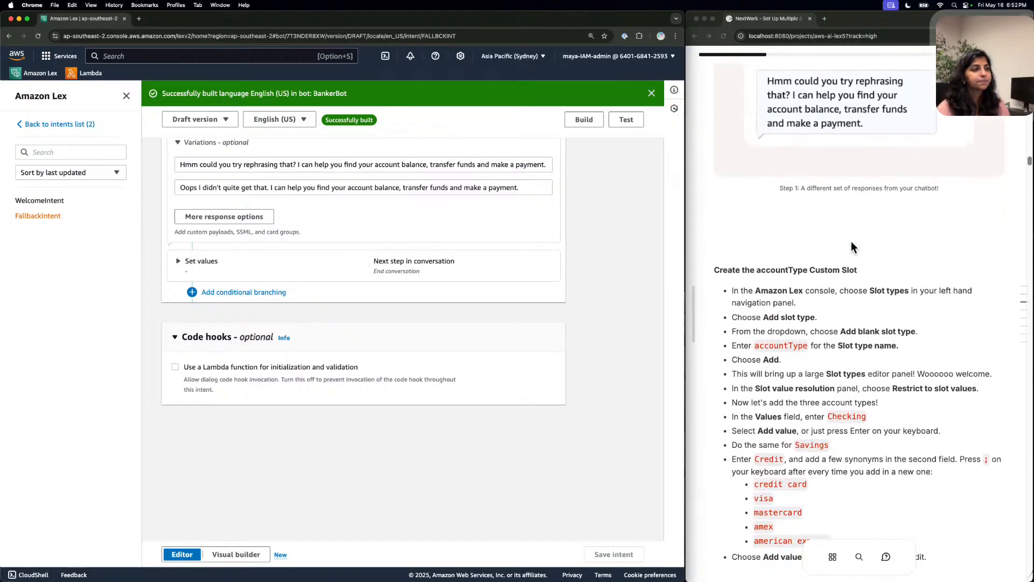
scroll(851, 240, down, 1)
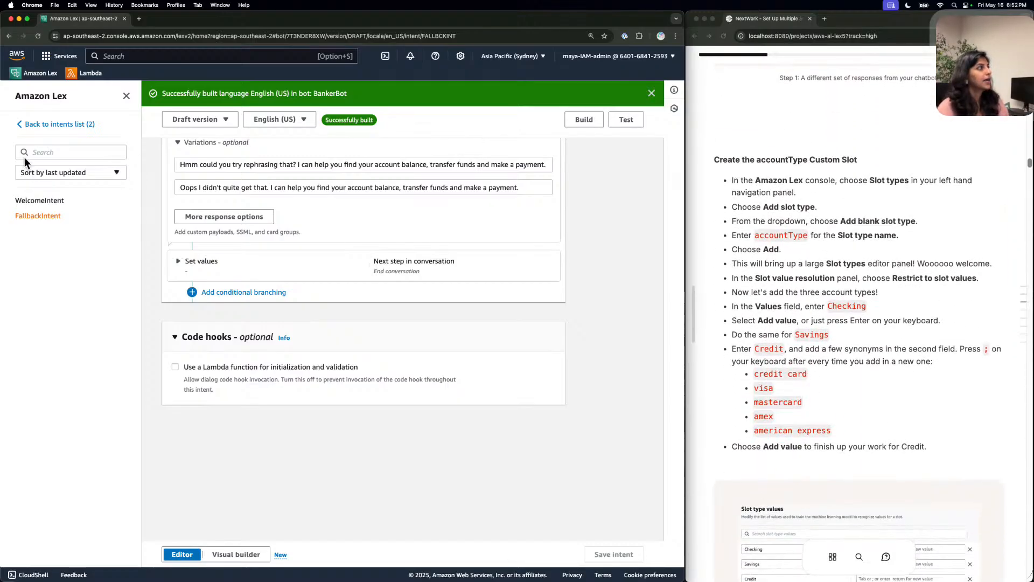
click(28, 119)
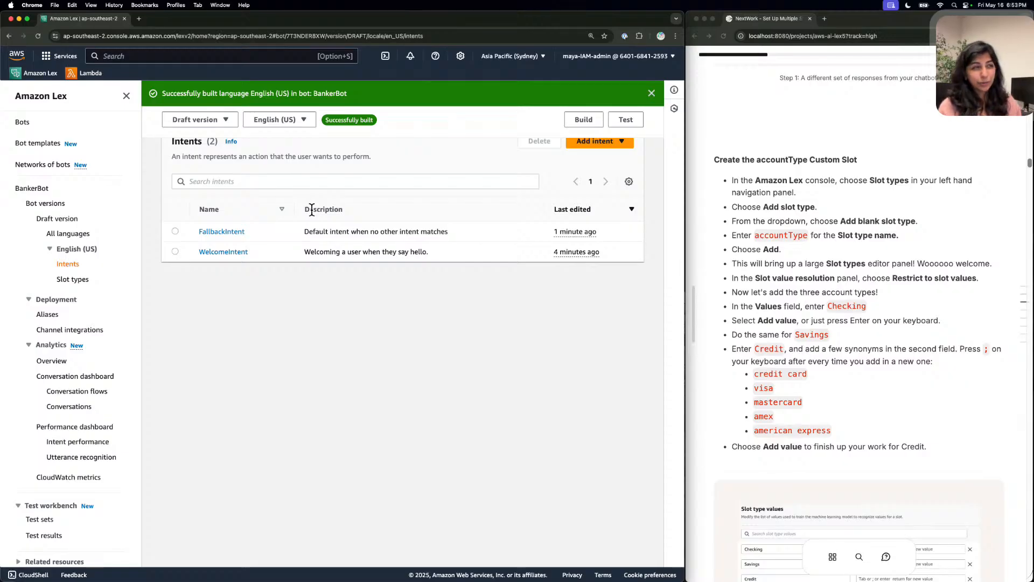
click(76, 278)
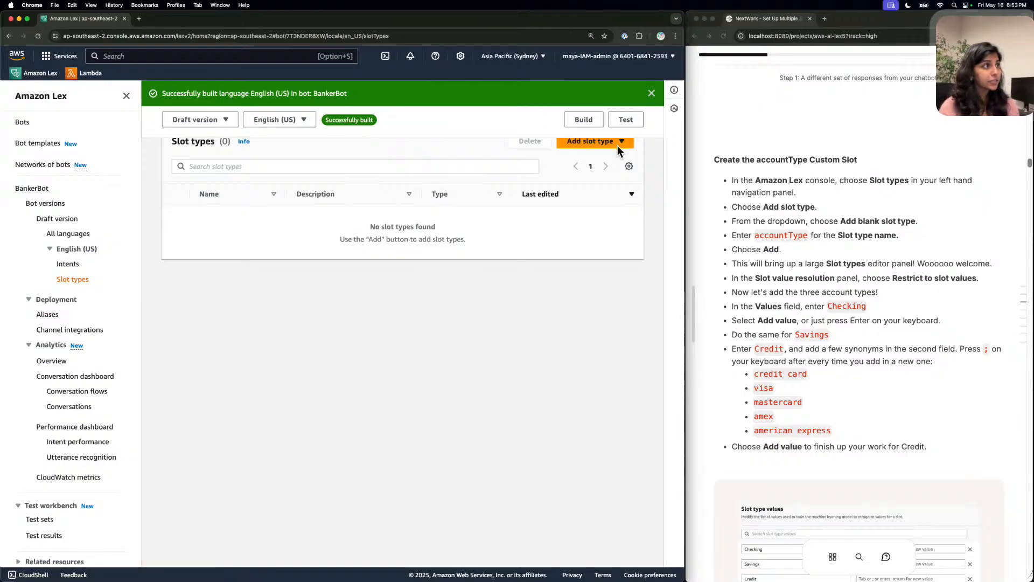
Add a blank slot type named accountType, using the name from the guide.
scroll(616, 143, up, 2)
click(605, 188)
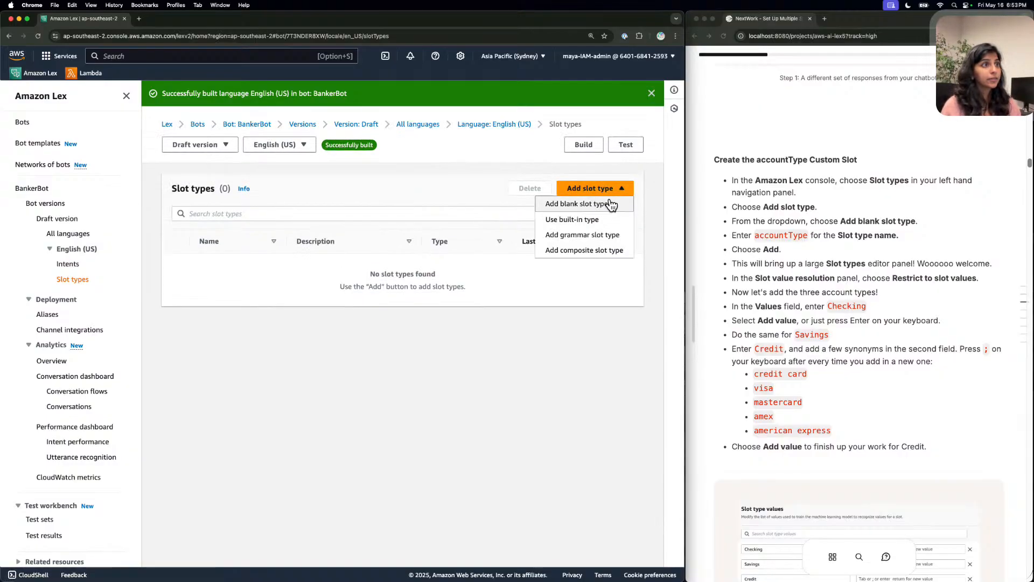
click(608, 204)
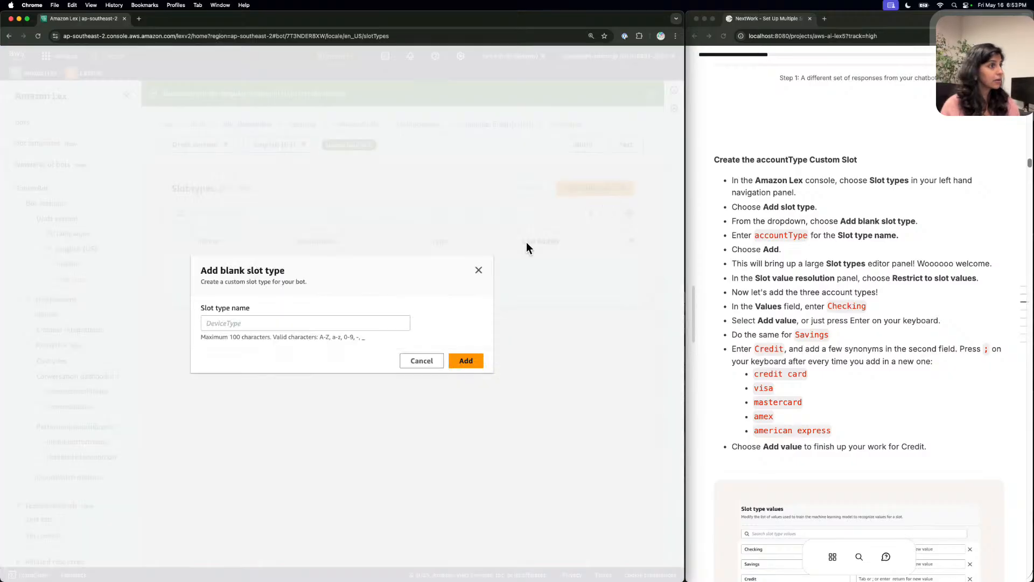
click(781, 235)
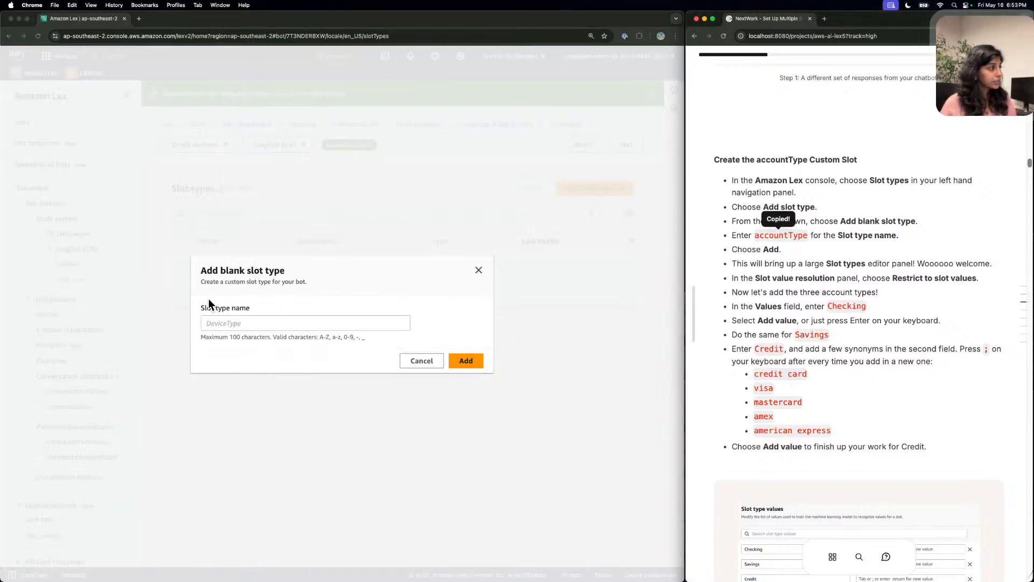
click(248, 322)
key(super+v)
click(472, 360)
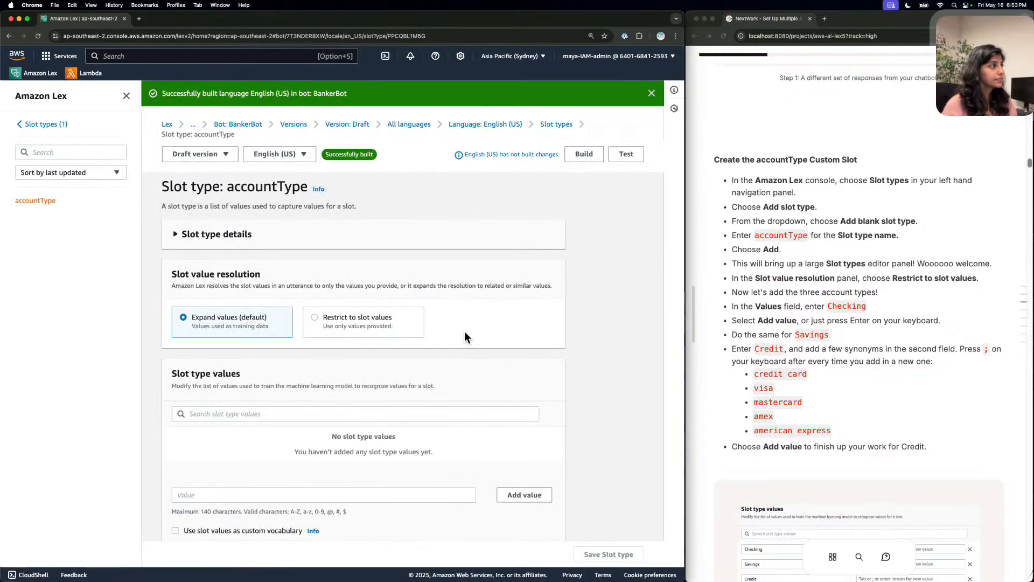
Set accountType's slot value resolution to Restrict to slot values.
scroll(467, 334, down, 2)
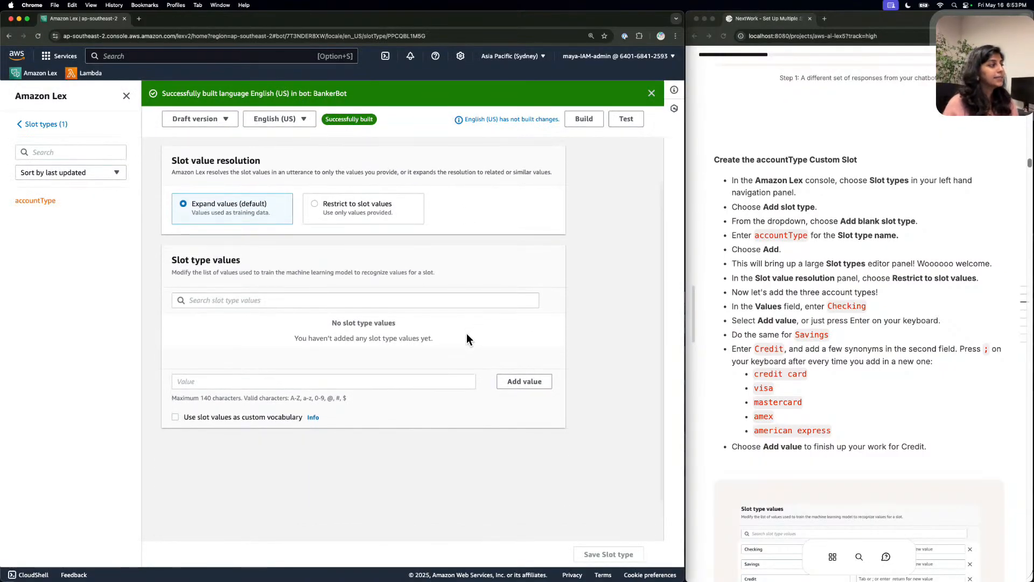
scroll(466, 334, down, 1)
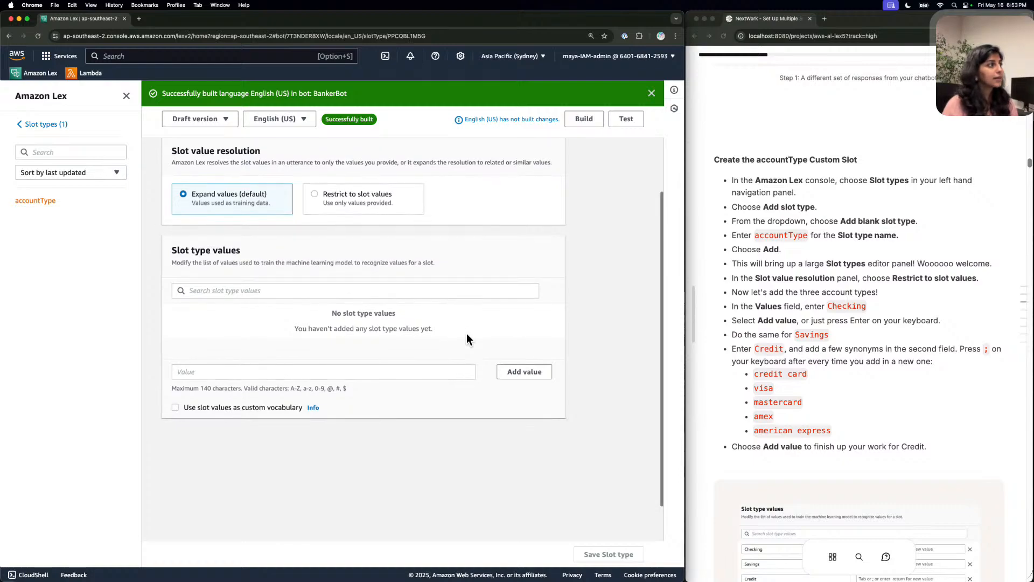
click(304, 371)
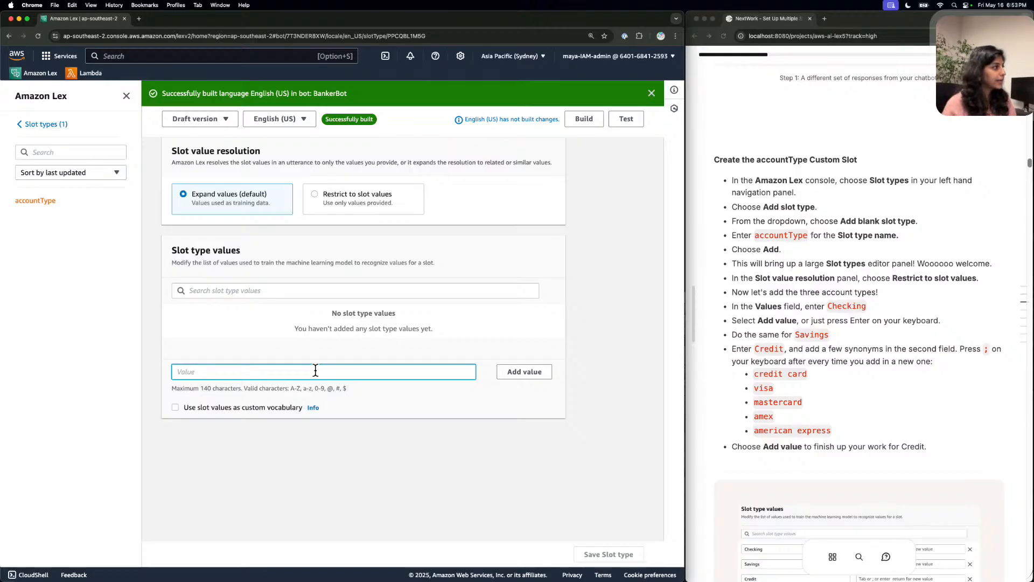
scroll(315, 371, up, 2)
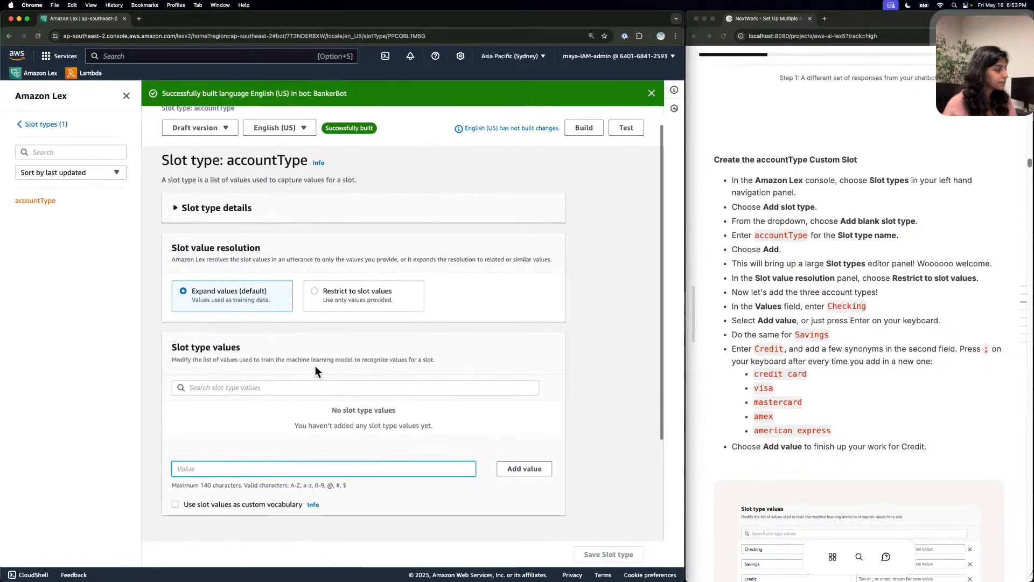
scroll(315, 370, down, 2)
click(338, 266)
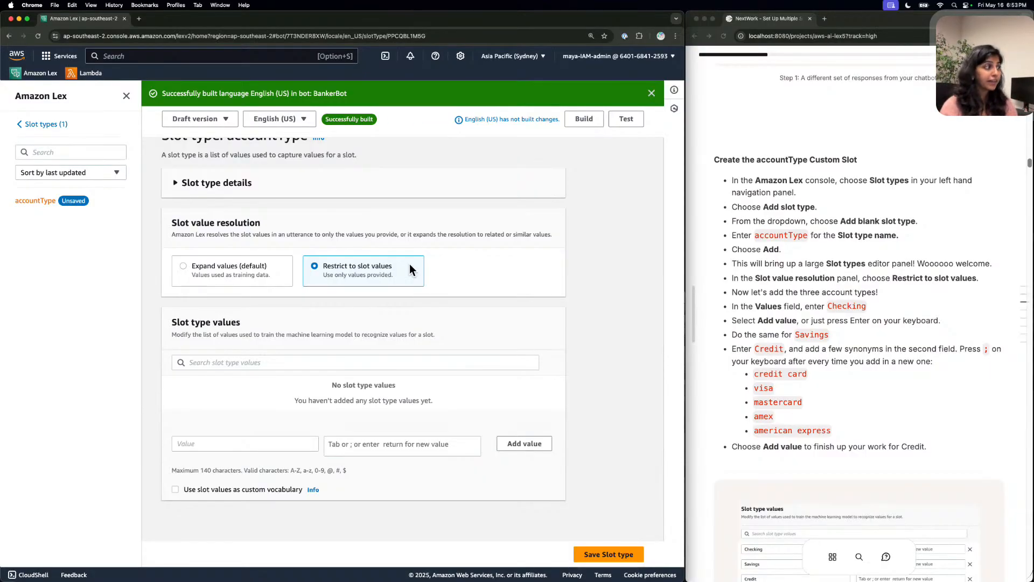
Add Checking and Savings as slot type values of accountType.
click(181, 443)
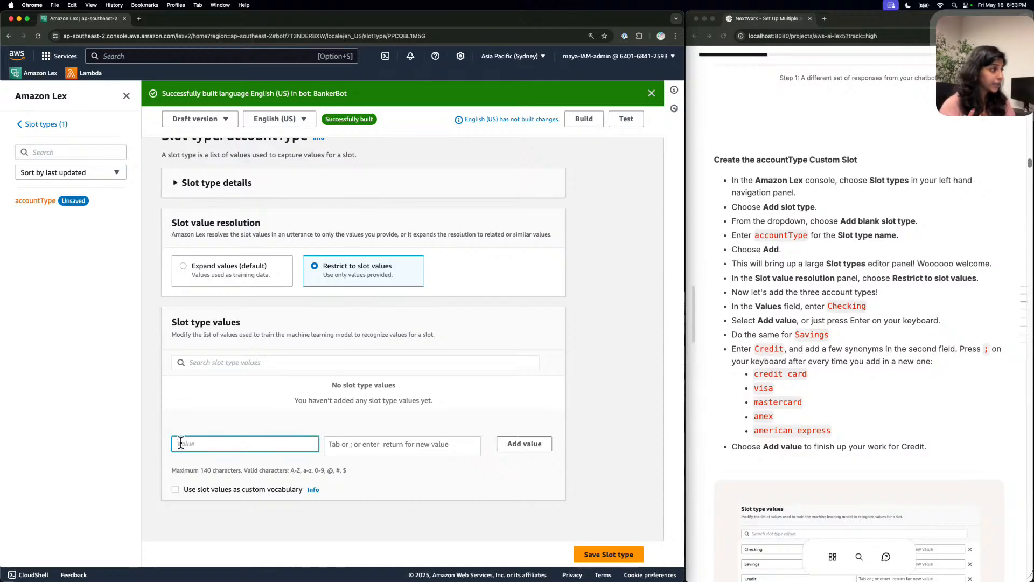
text(Checking)
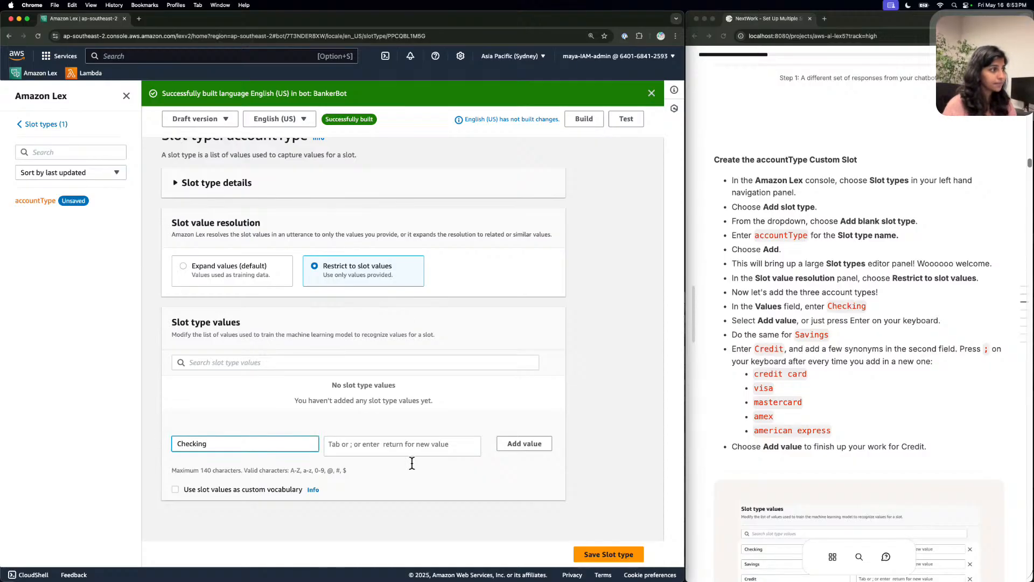
click(509, 443)
click(269, 444)
text(Savings)
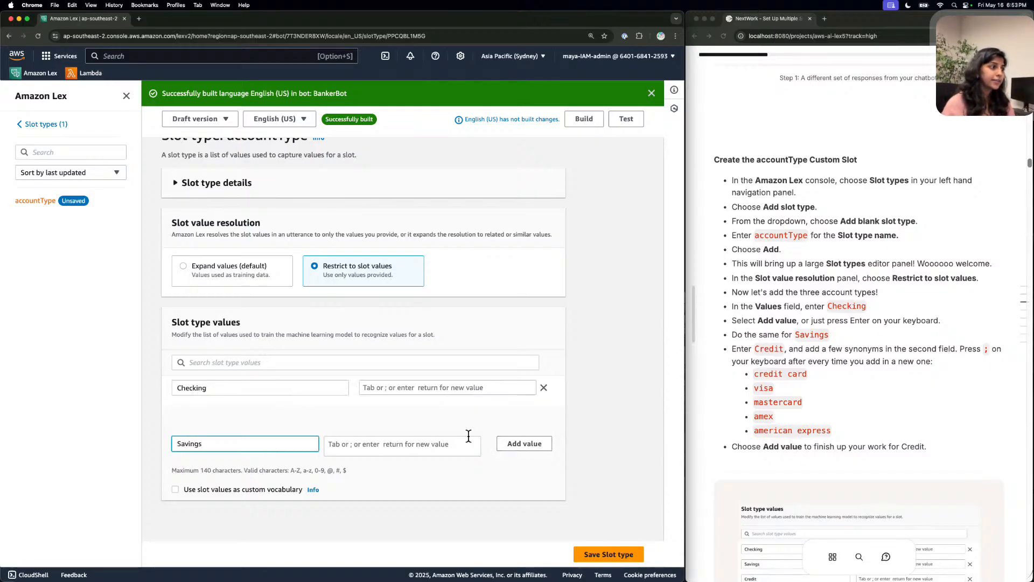
click(506, 442)
Enter Credit as the third slot type value and give it the synonyms visa and amex.
click(288, 442)
text(Credit)
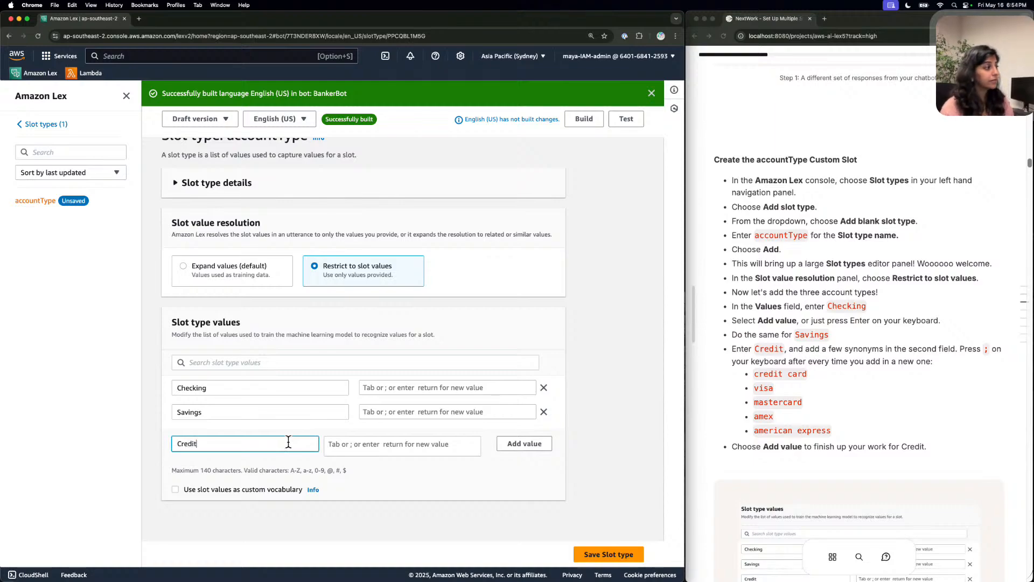
click(371, 438)
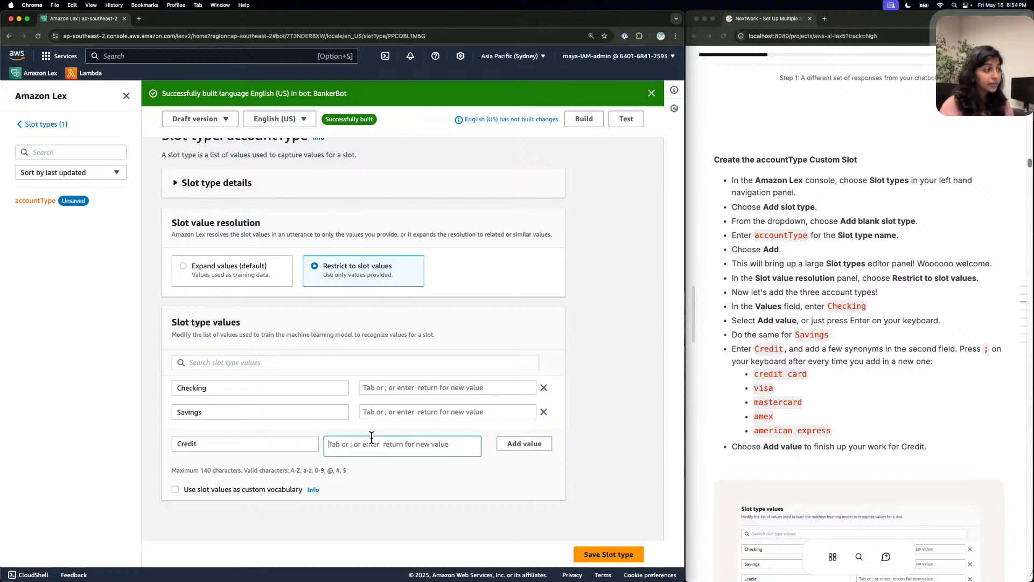
text(vis)
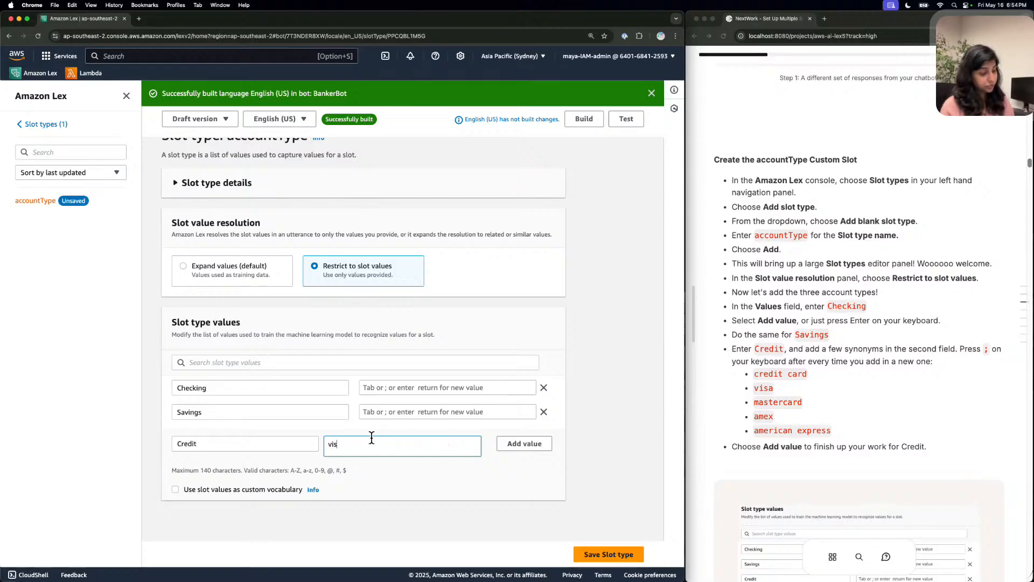
text(a)
key(semicolon)
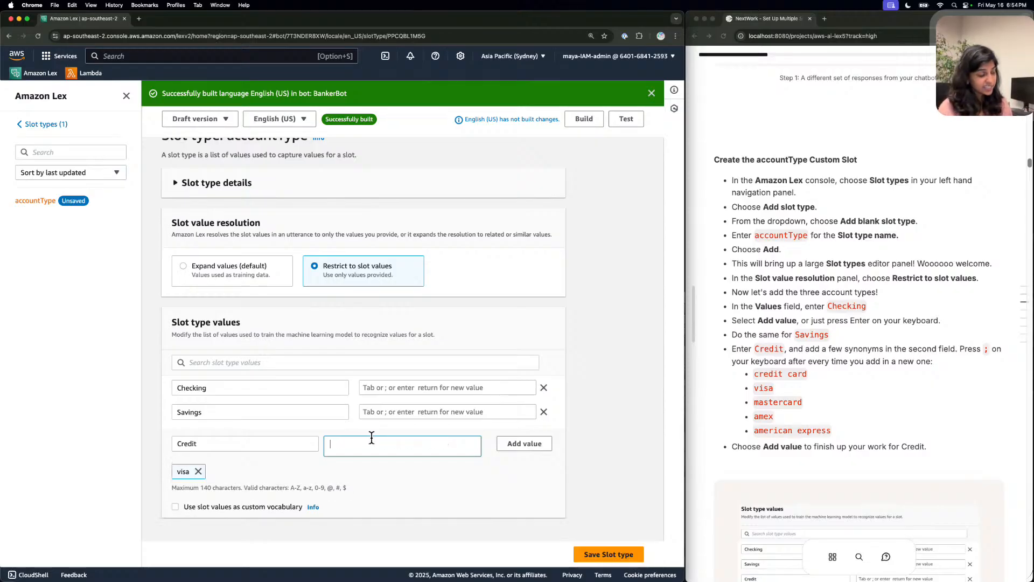
text(amexx)
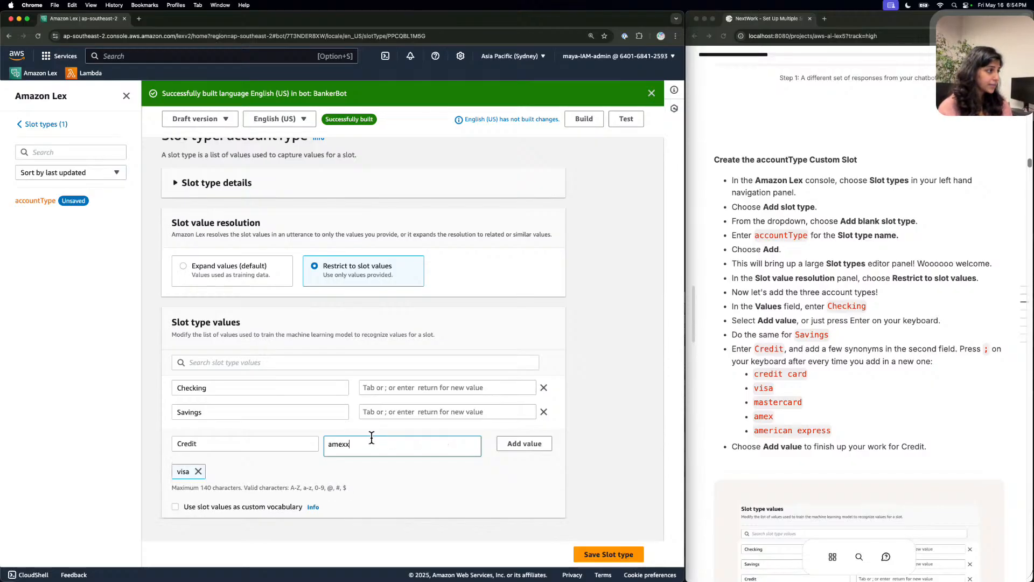
key(BackSpace)
key(semicolon)
Give the Credit value the synonyms american express, mastercard and credit card, and add it to accountType's slot type values.
text(american express)
key(semicolon)
text(mast)
text(ercard)
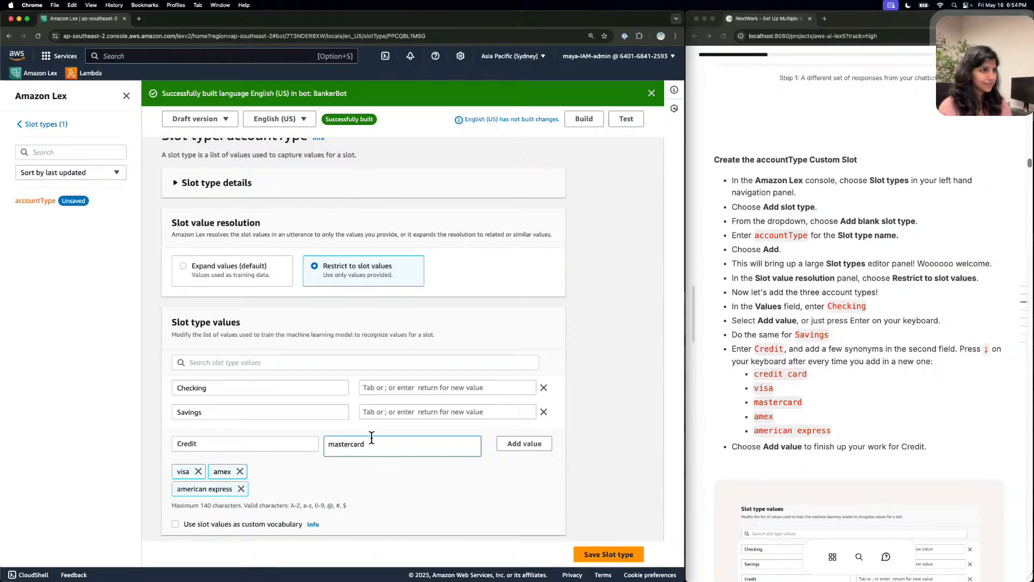
key(semicolon)
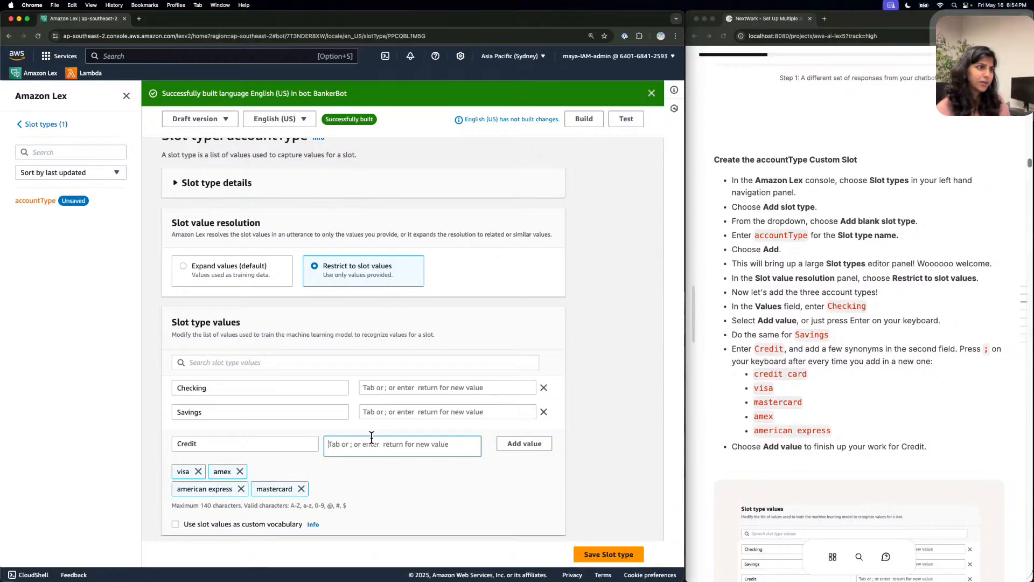
text(cred)
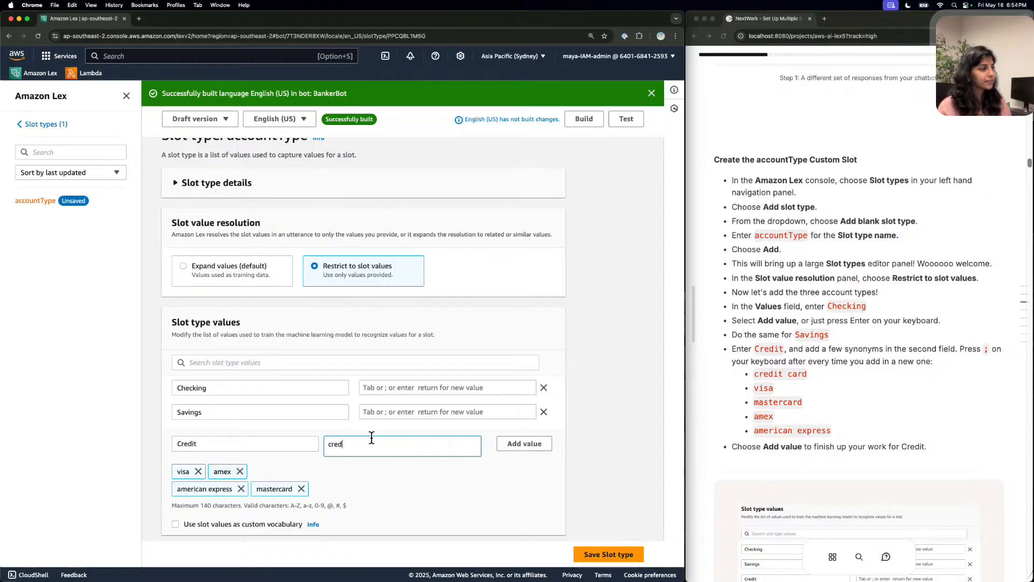
text(it card)
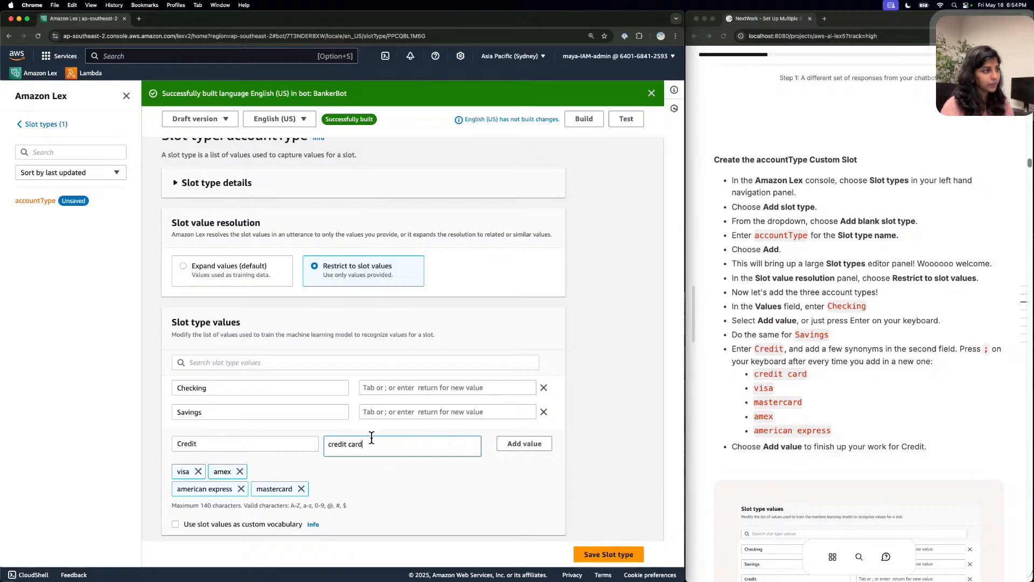
click(523, 443)
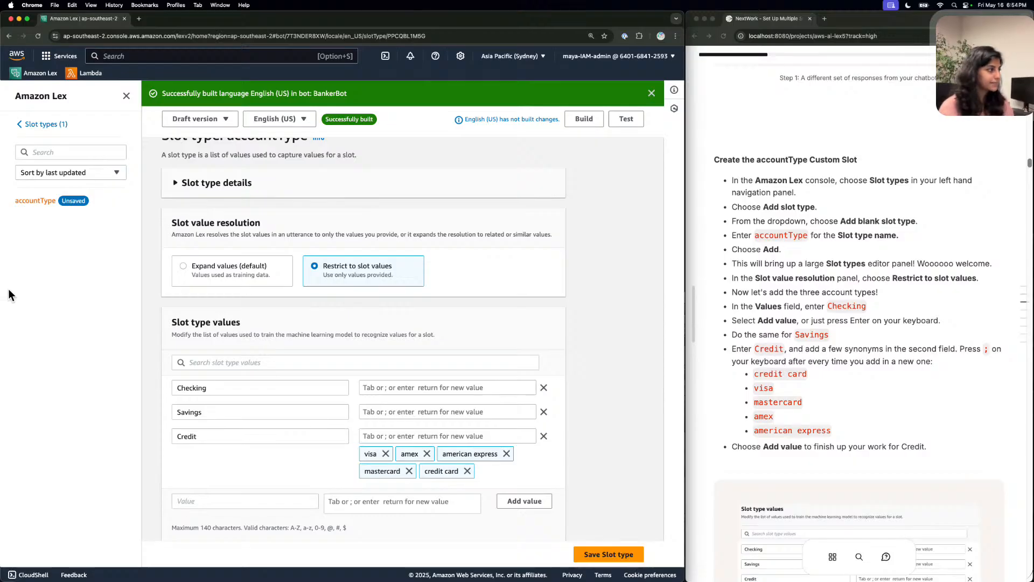
Save the accountType slot type.
scroll(277, 362, down, 1)
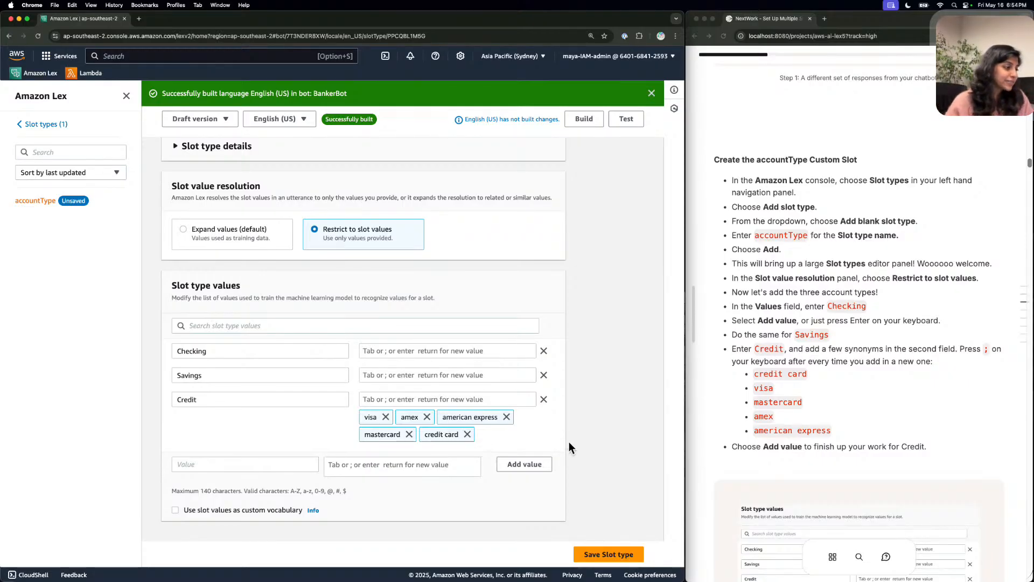
scroll(585, 493, down, 2)
click(603, 554)
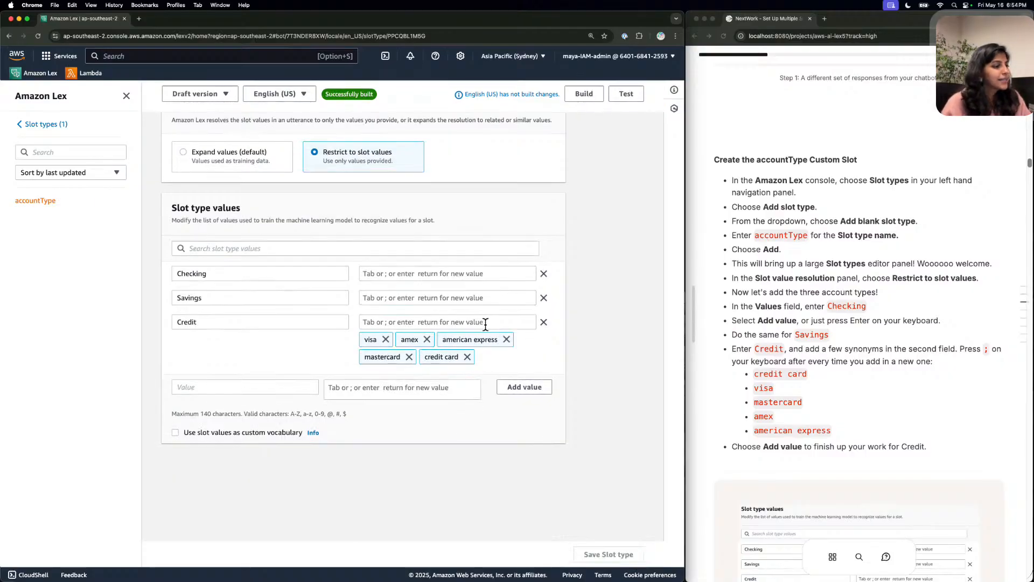
Go back from the slot type editor to BankerBot's list of English (US) intents, ready for the guide's CheckBalance section.
scroll(748, 323, down, 3)
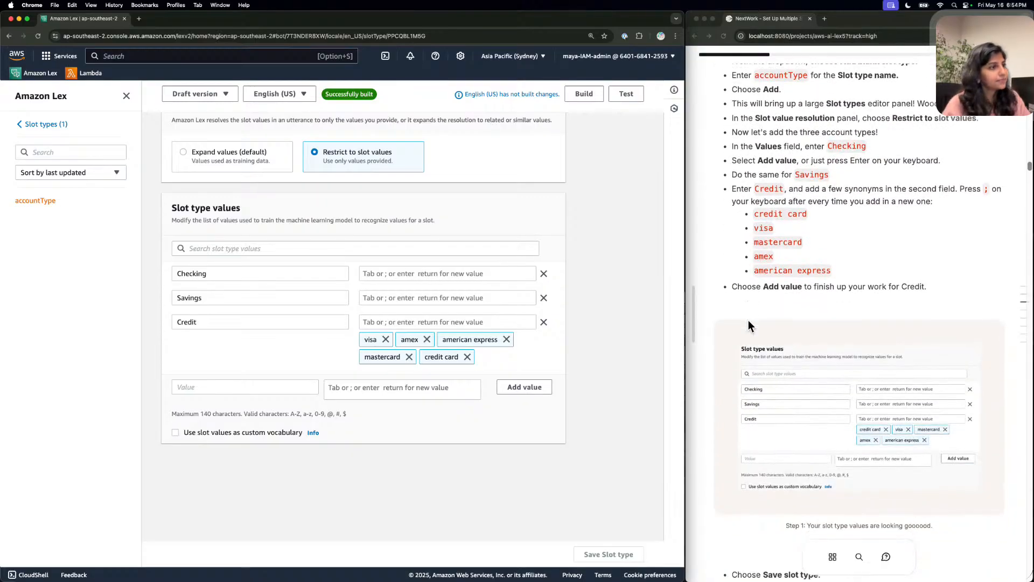
scroll(748, 320, down, 2)
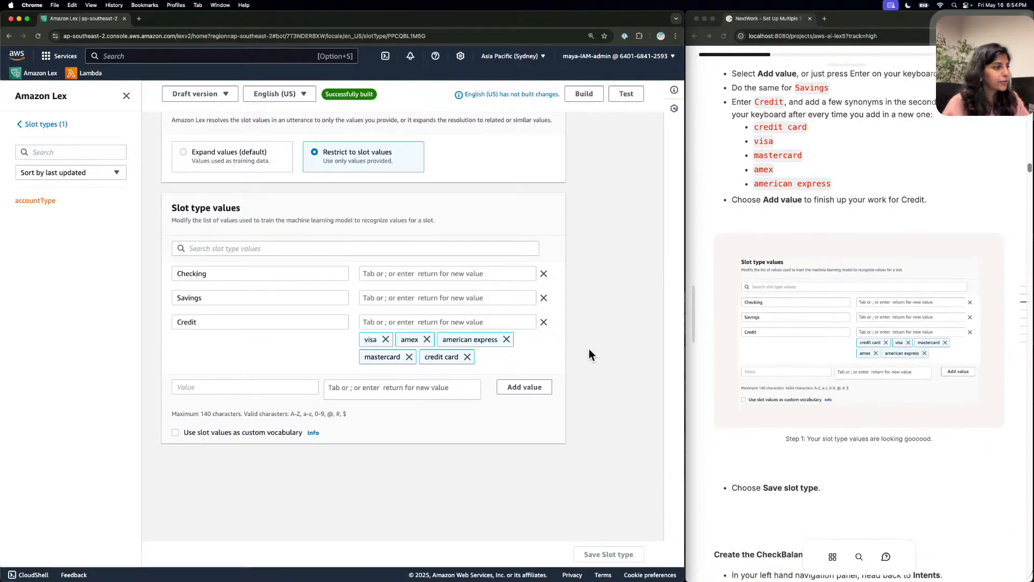
scroll(591, 350, up, 3)
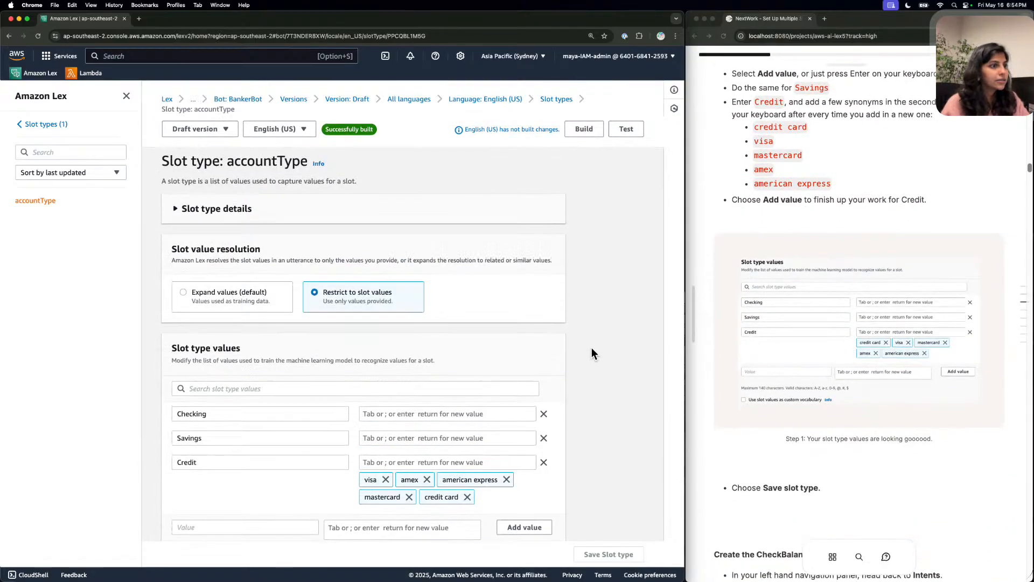
scroll(591, 350, down, 1)
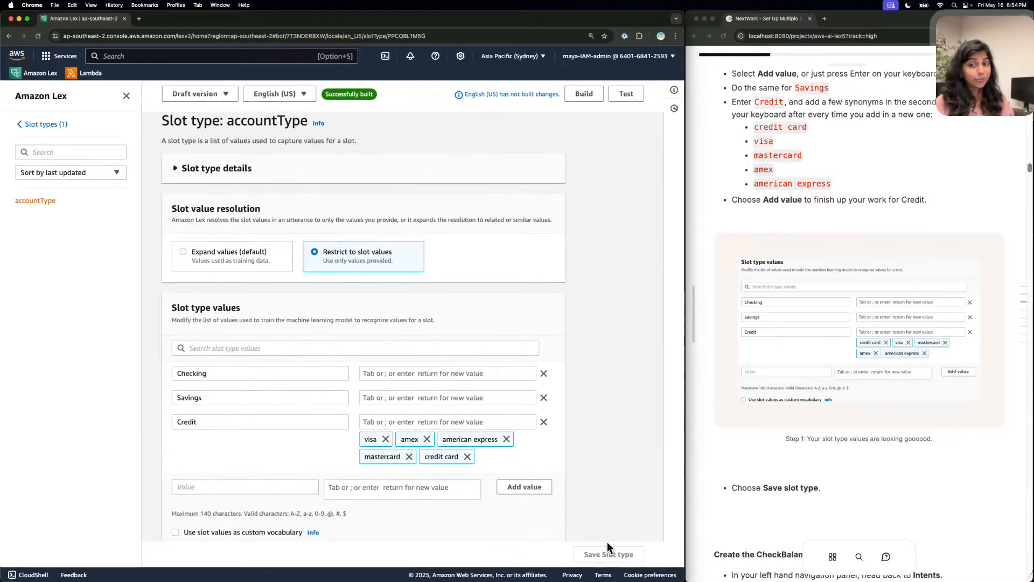
click(25, 123)
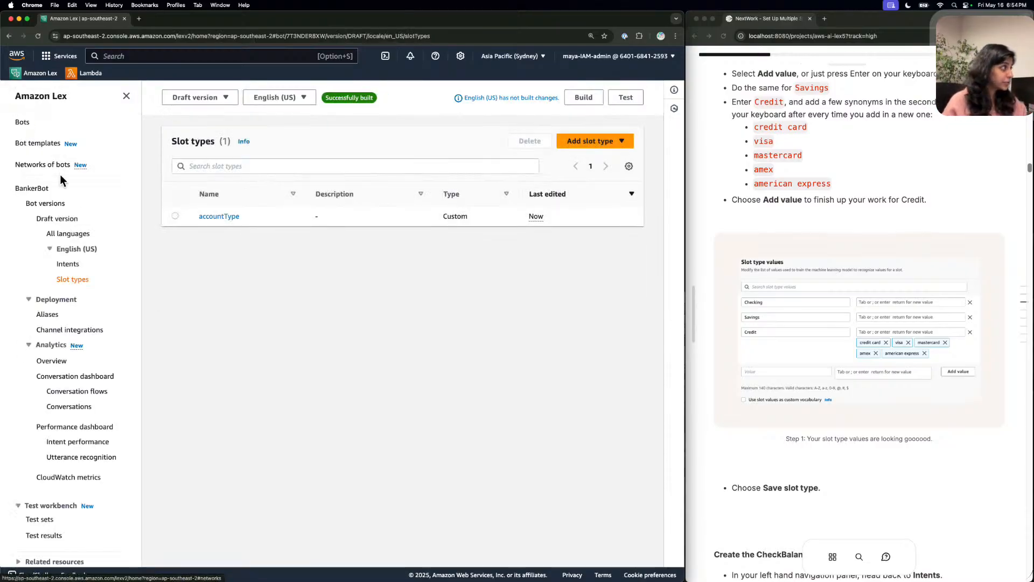
click(78, 261)
scroll(809, 312, down, 5)
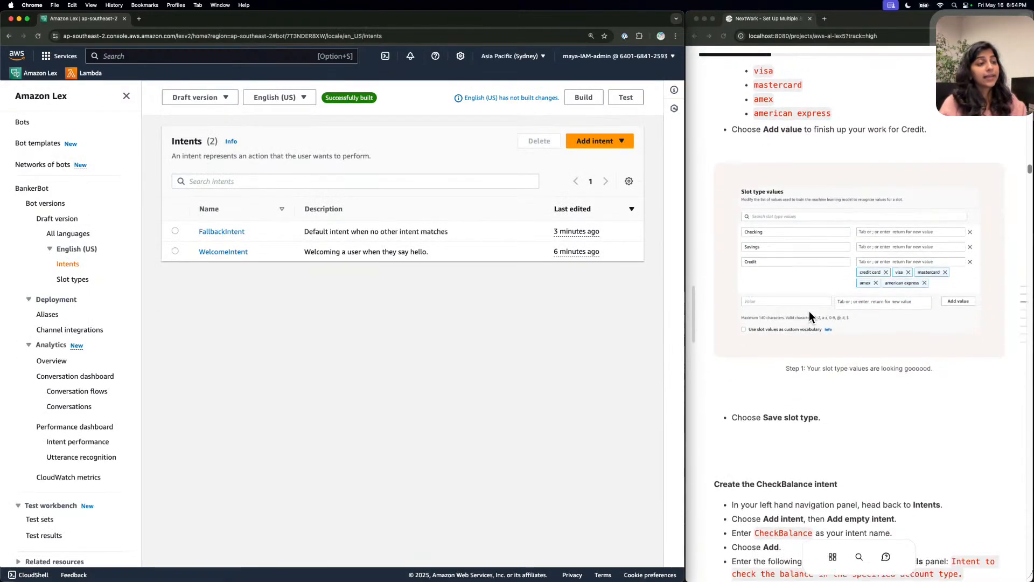
scroll(809, 311, down, 1)
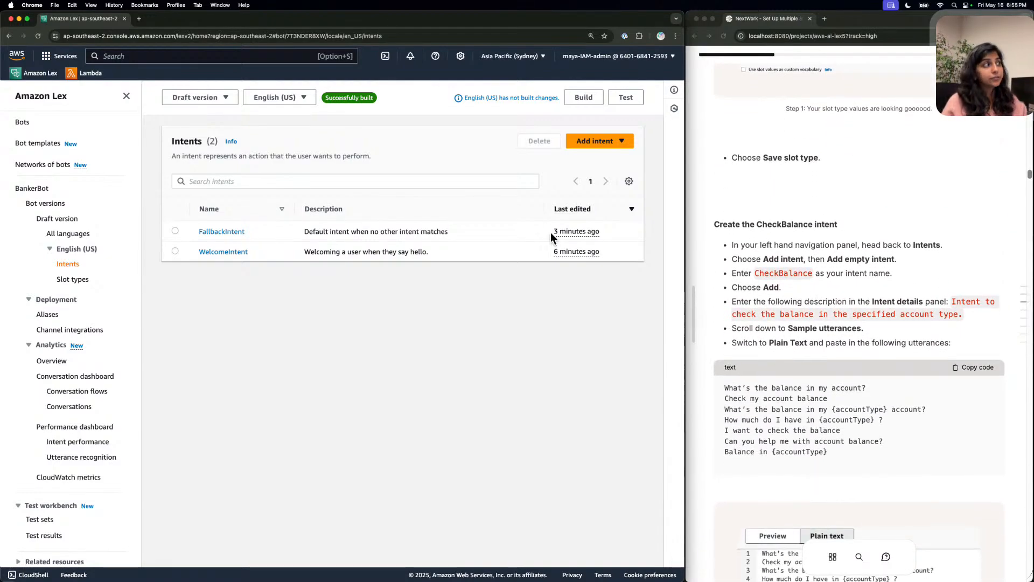
Add an empty intent named CheckBalance, using the name from the guide.
click(596, 141)
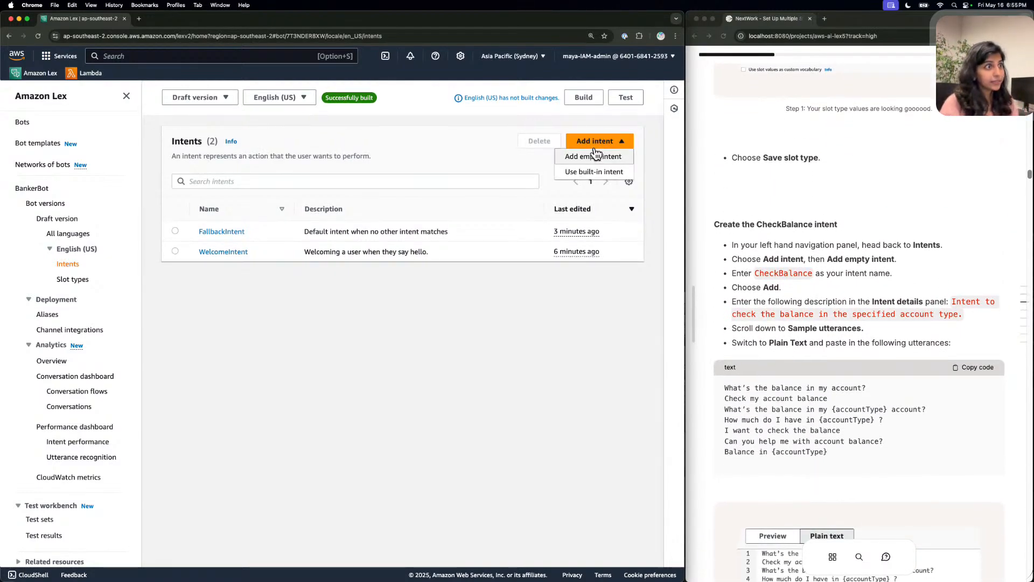
click(593, 153)
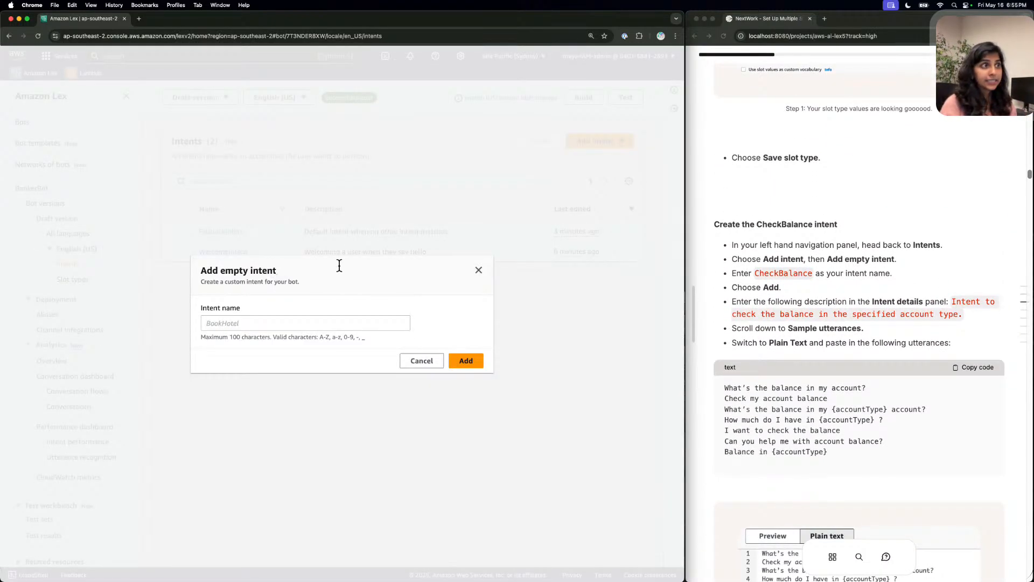
click(789, 265)
double_click(788, 268)
key(super+c)
click(789, 269)
click(318, 325)
click(305, 323)
key(super+v)
click(480, 358)
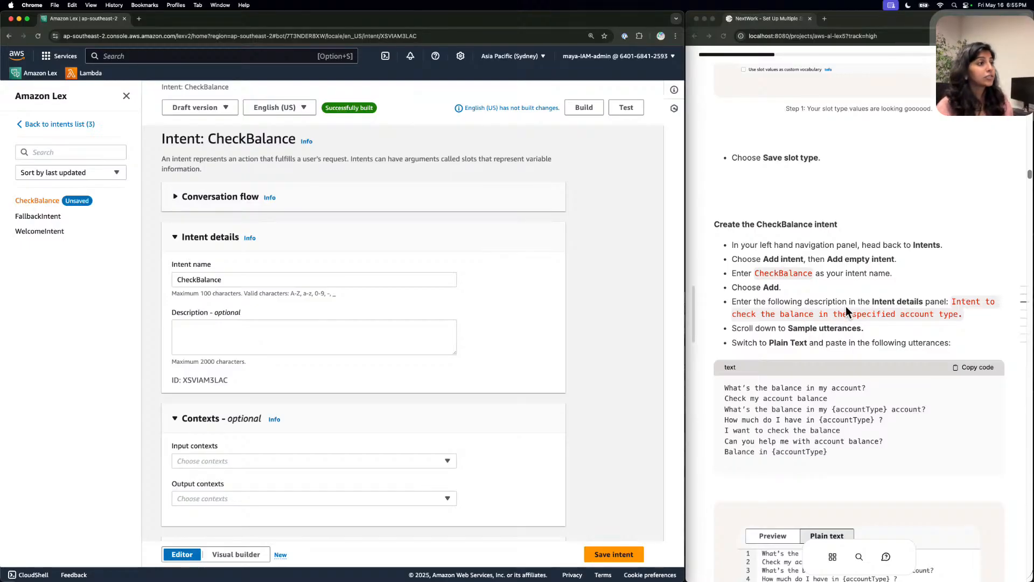
Set CheckBalance's description to "Intent to check the balance in the specified account type.", copied from the guide.
scroll(286, 301, down, 5)
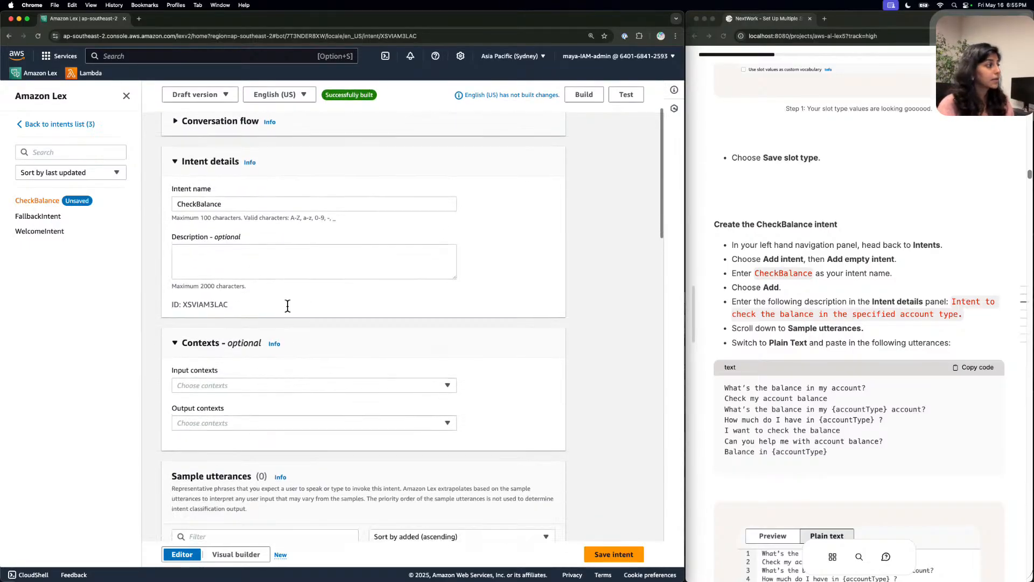
scroll(287, 301, down, 5)
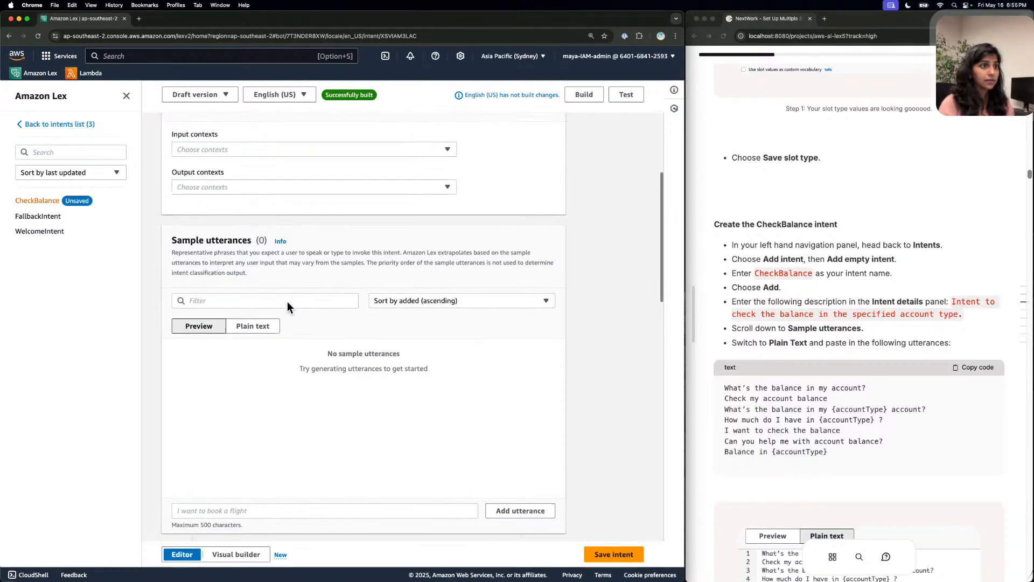
scroll(287, 302, up, 2)
scroll(424, 261, up, 8)
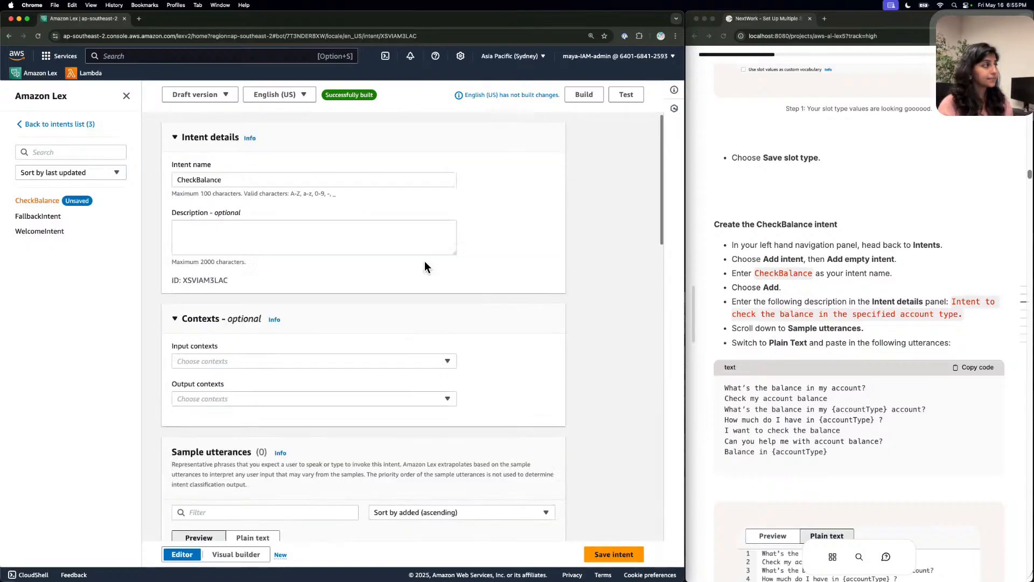
click(840, 312)
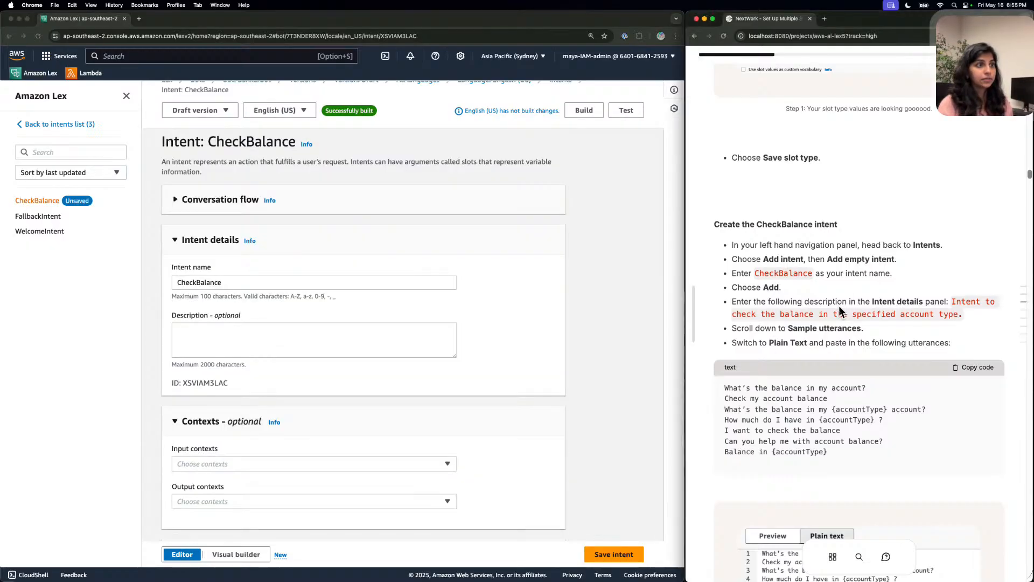
scroll(286, 326, down, 7)
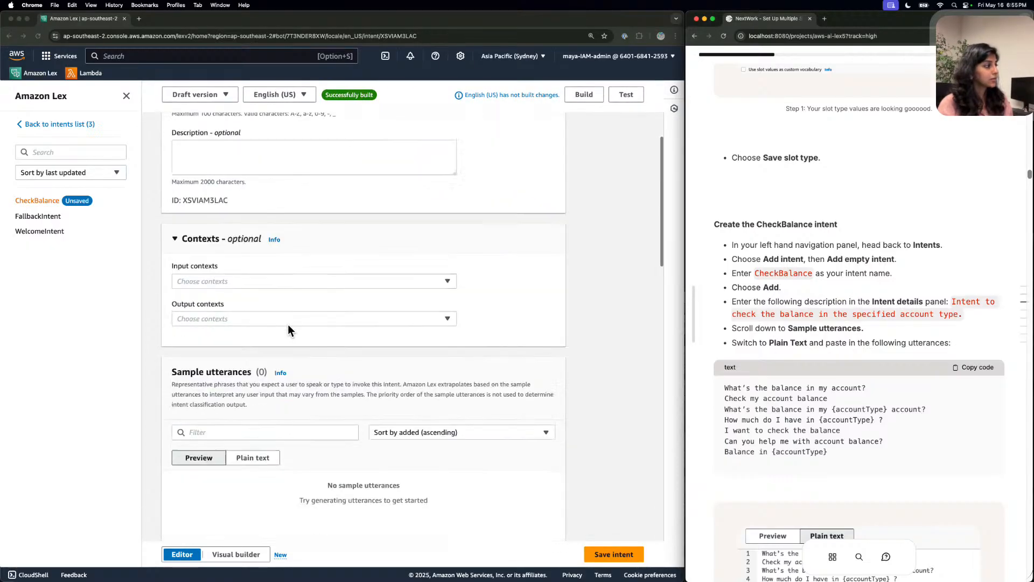
scroll(288, 324, down, 20)
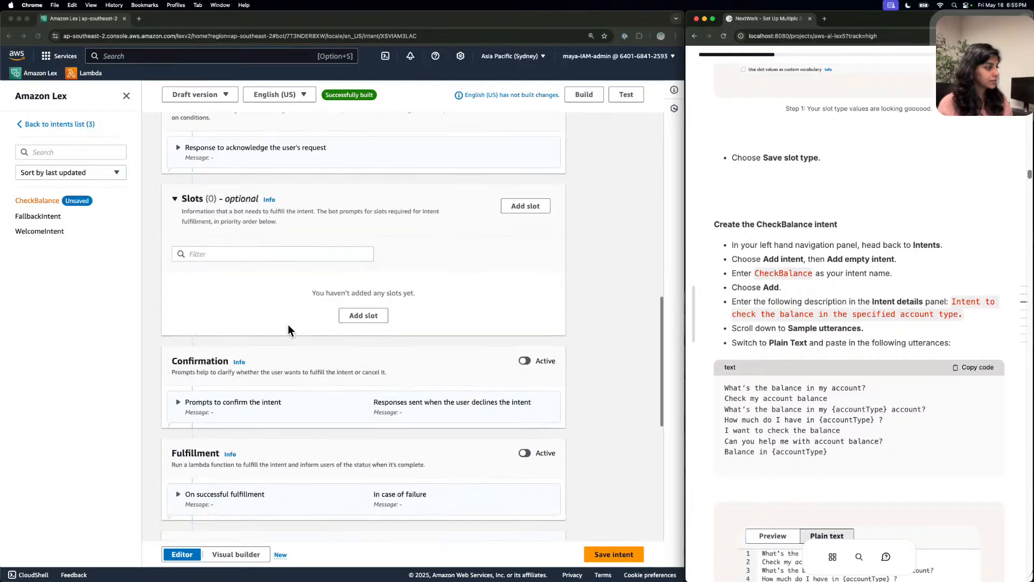
scroll(287, 324, up, 15)
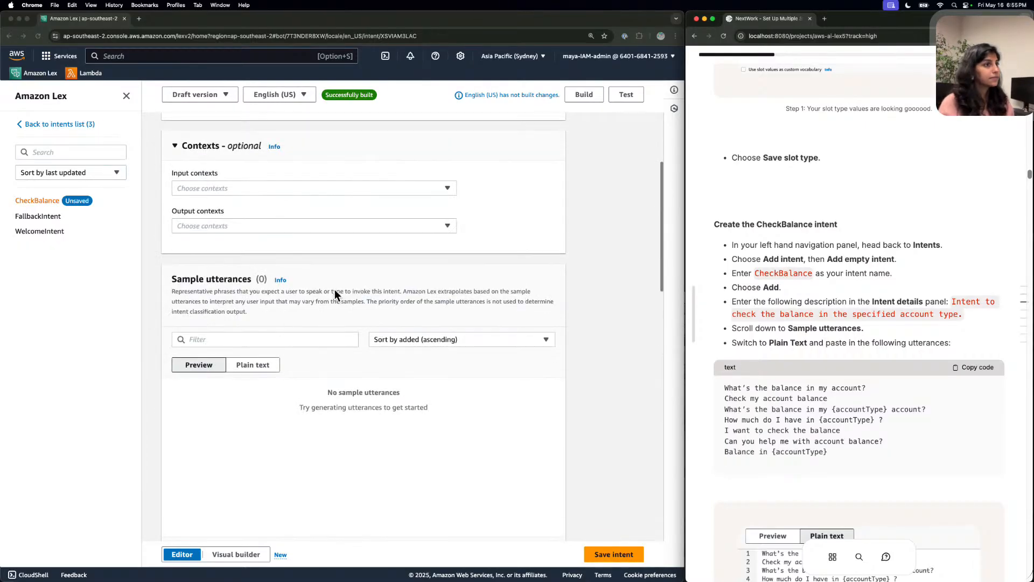
scroll(292, 247, up, 6)
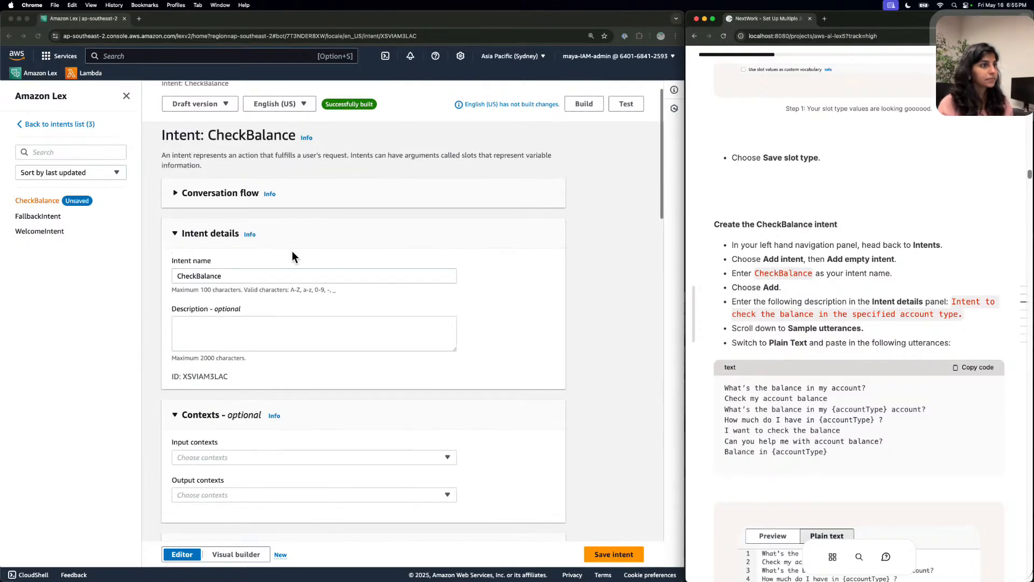
click(218, 333)
key(super+v)
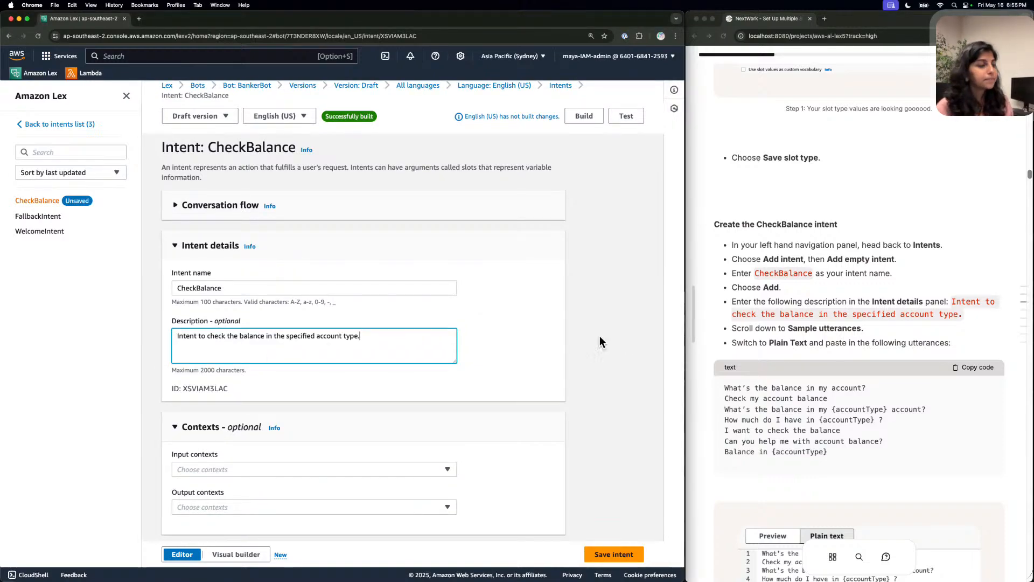
Copy the guide's balance-checking phrases into CheckBalance's sample utterances as plain text, including the {accountType} variants, and preview them.
scroll(392, 336, down, 5)
scroll(392, 337, down, 2)
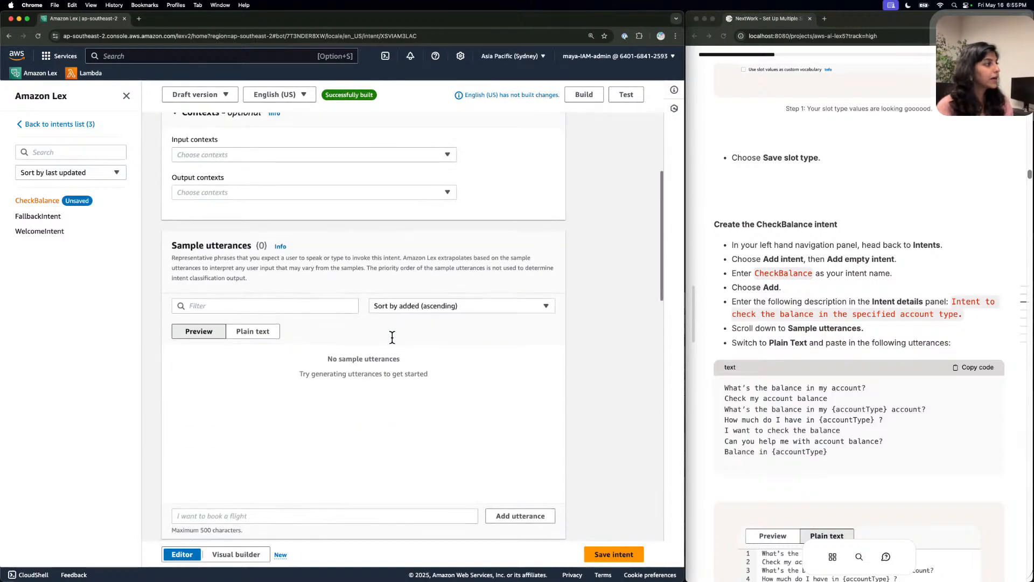
click(275, 330)
click(976, 365)
click(978, 367)
click(331, 437)
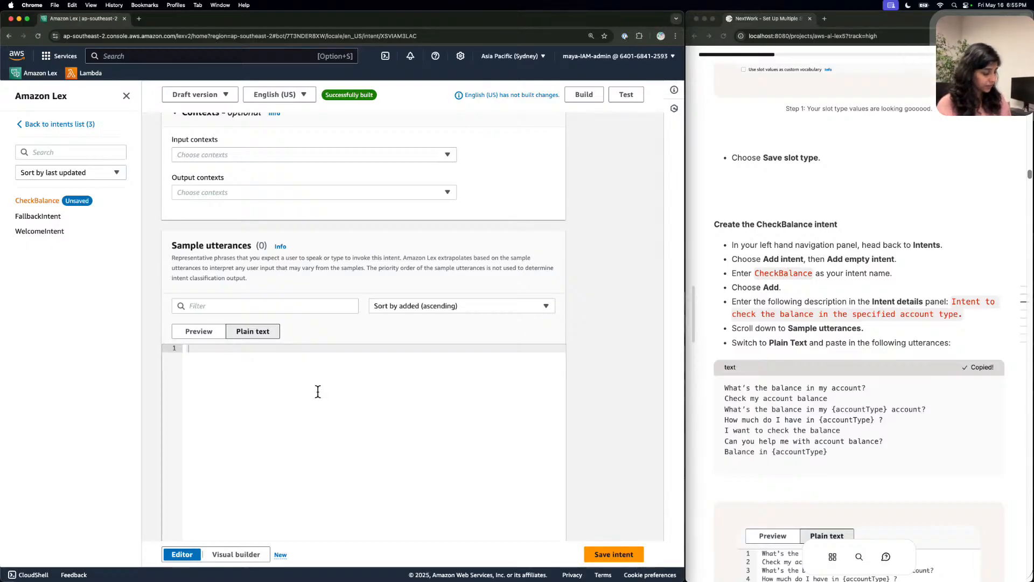
key(super+v)
click(199, 333)
click(209, 362)
scroll(209, 363, down, 3)
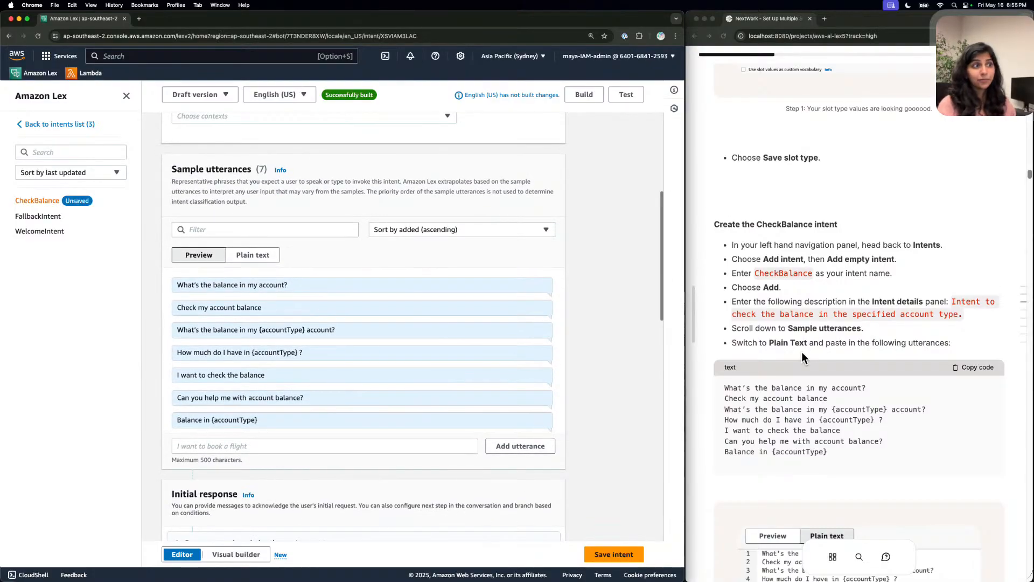
Start a new slot for CheckBalance named accountType, using the custom slot type accountType.
scroll(801, 351, down, 5)
scroll(801, 351, down, 6)
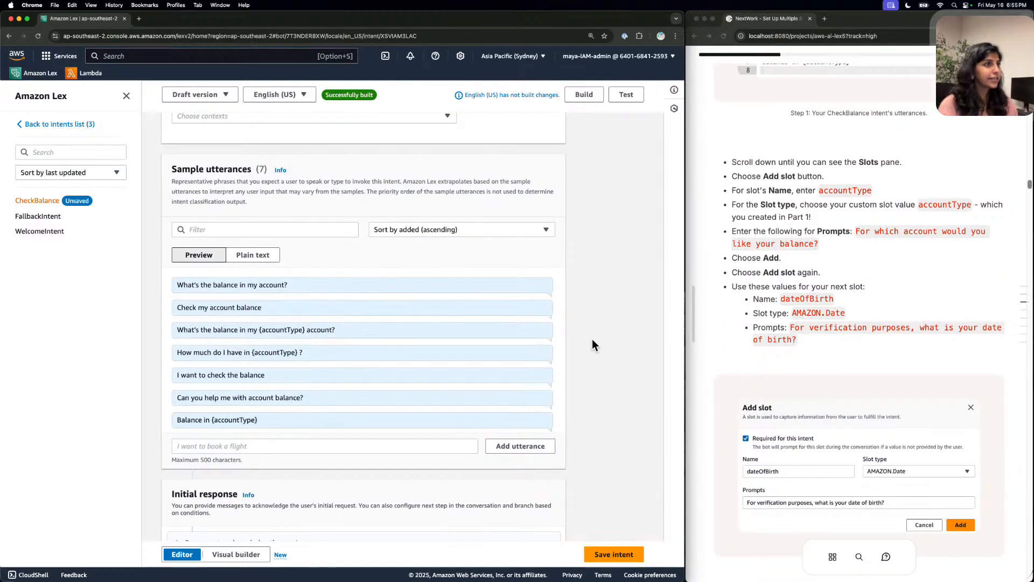
scroll(592, 338, down, 7)
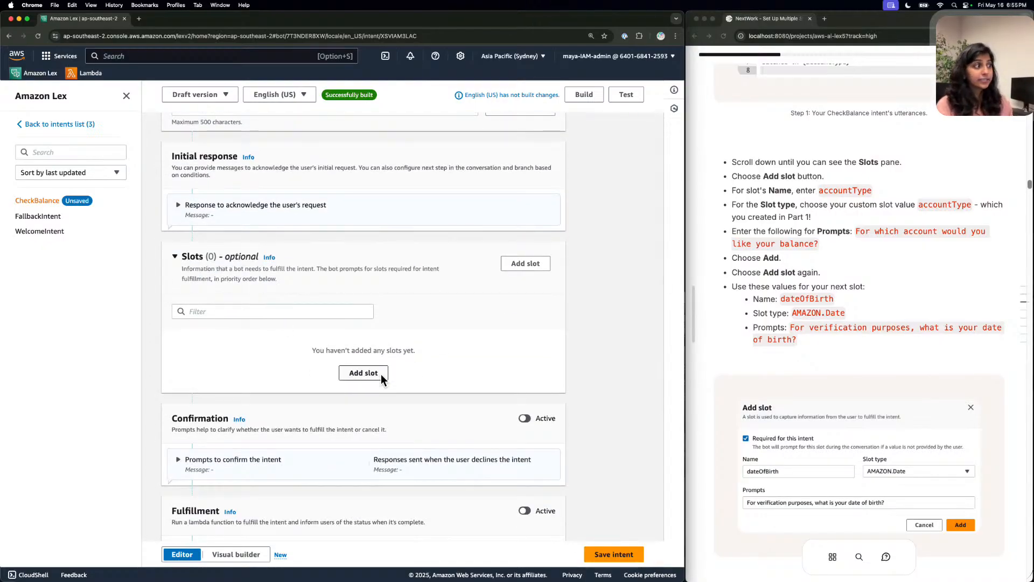
click(380, 372)
click(235, 321)
click(838, 191)
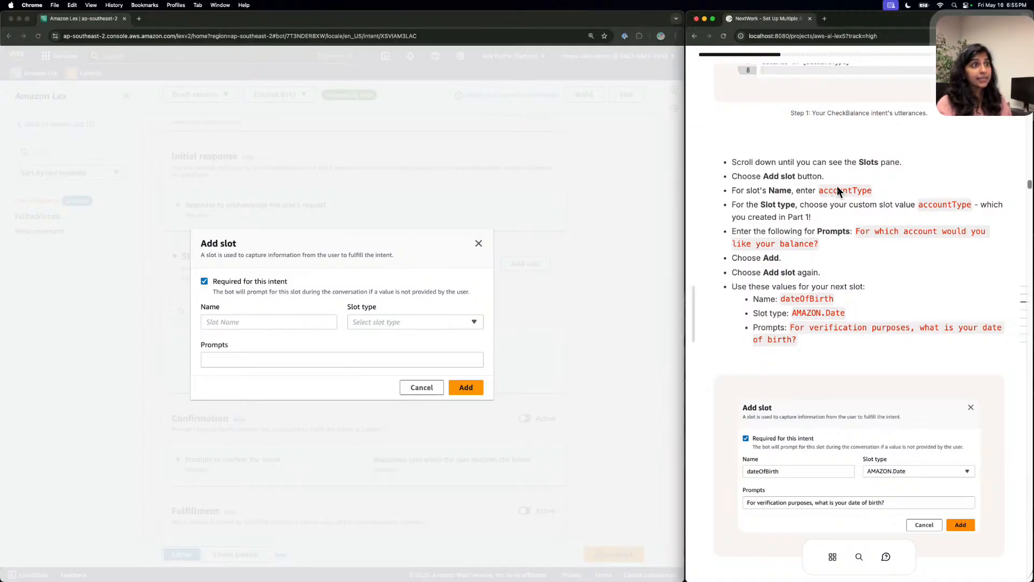
click(842, 190)
click(311, 319)
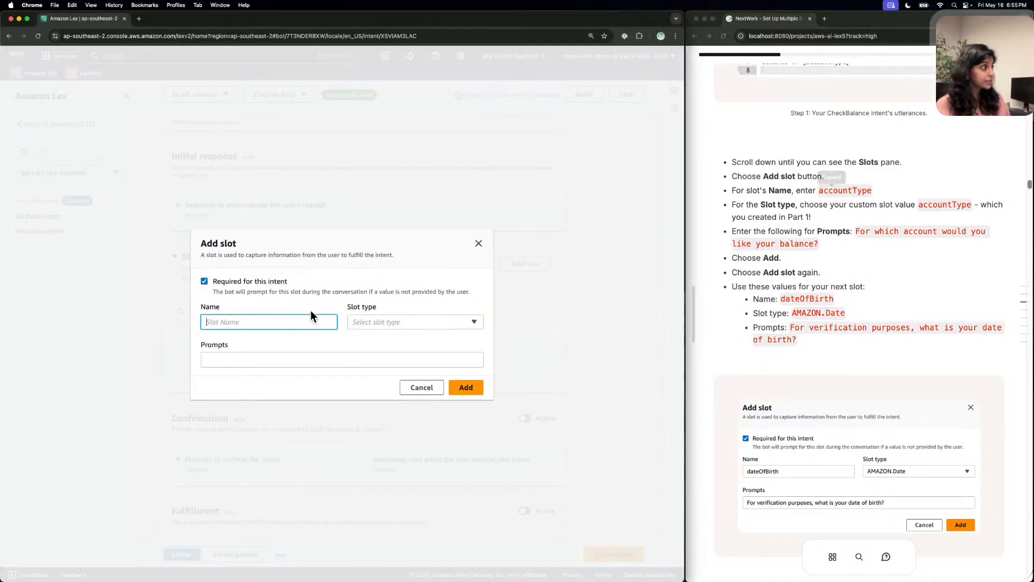
key(super+v)
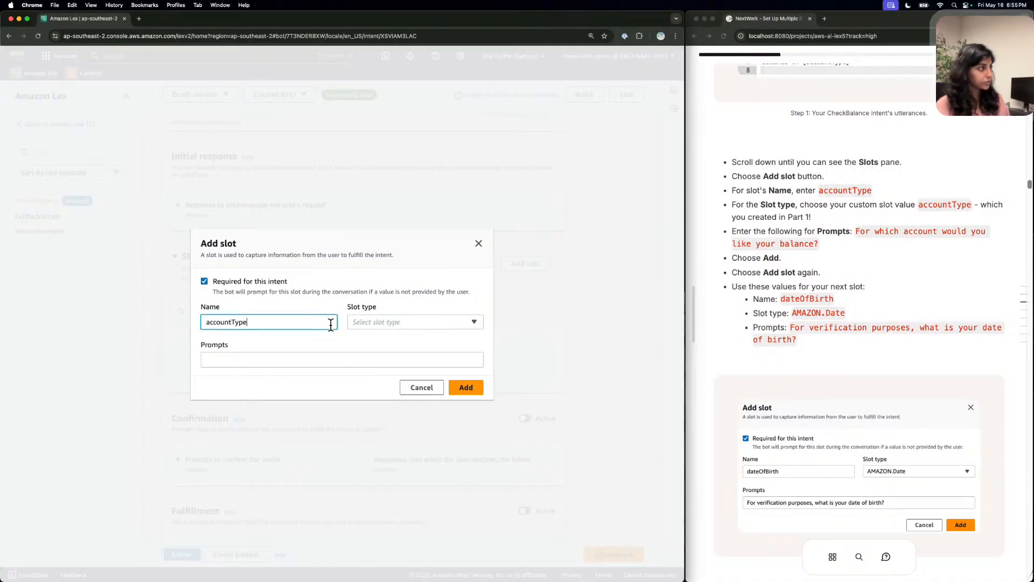
click(434, 321)
click(402, 376)
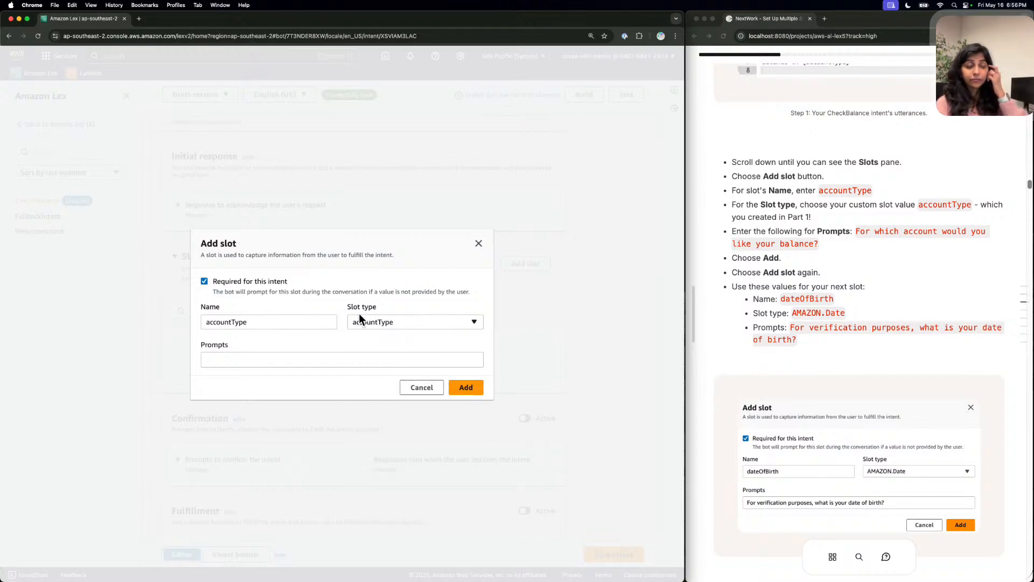
Give the accountType slot the guide's prompt "For which account would you like your balance?" and add it to the intent.
click(934, 231)
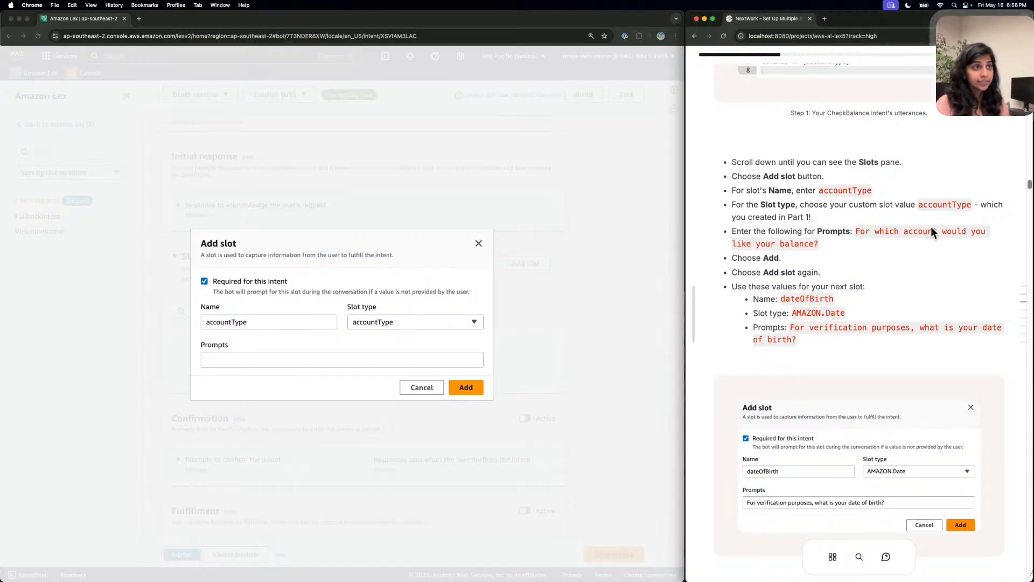
click(329, 356)
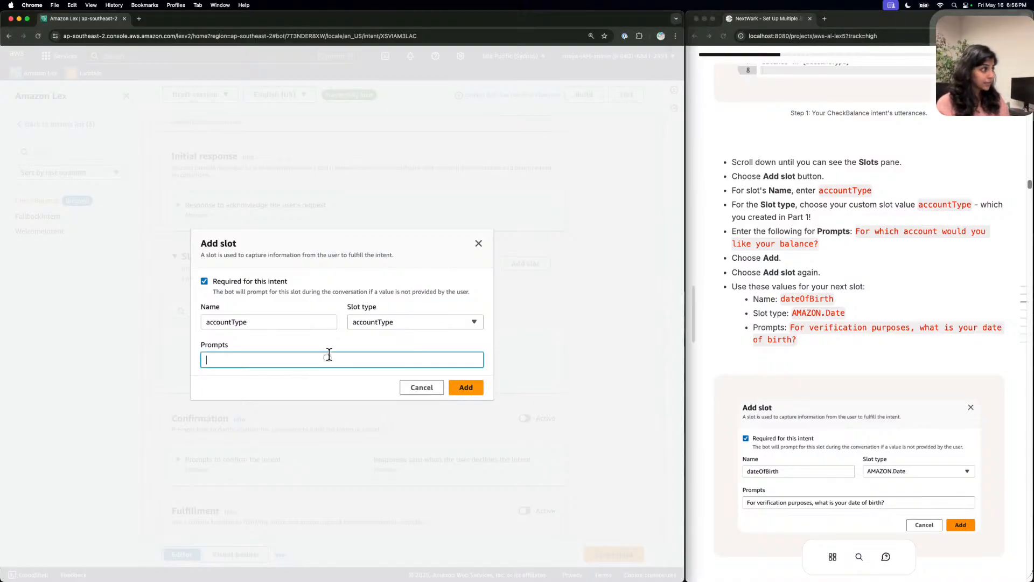
key(super+v)
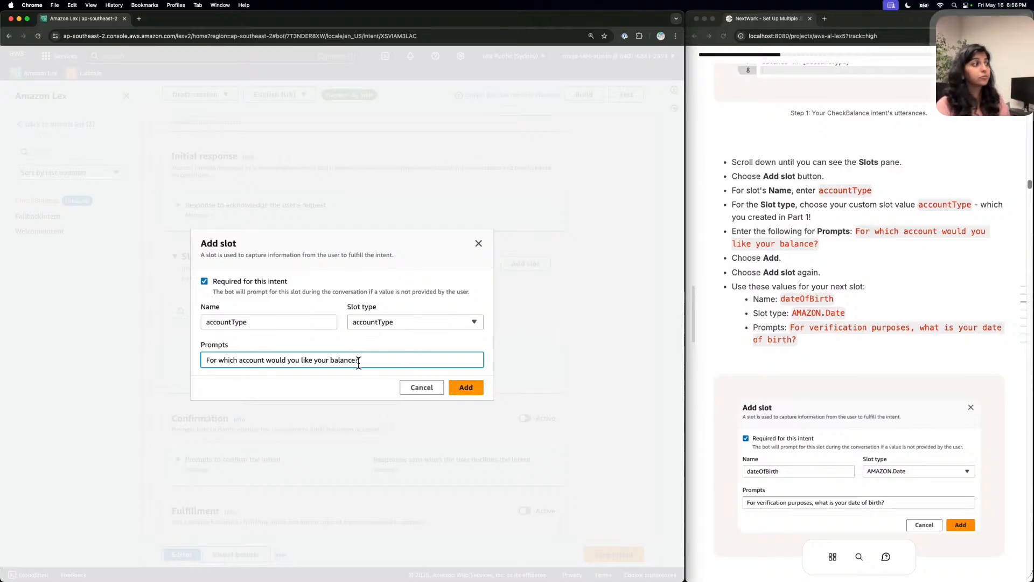
click(474, 387)
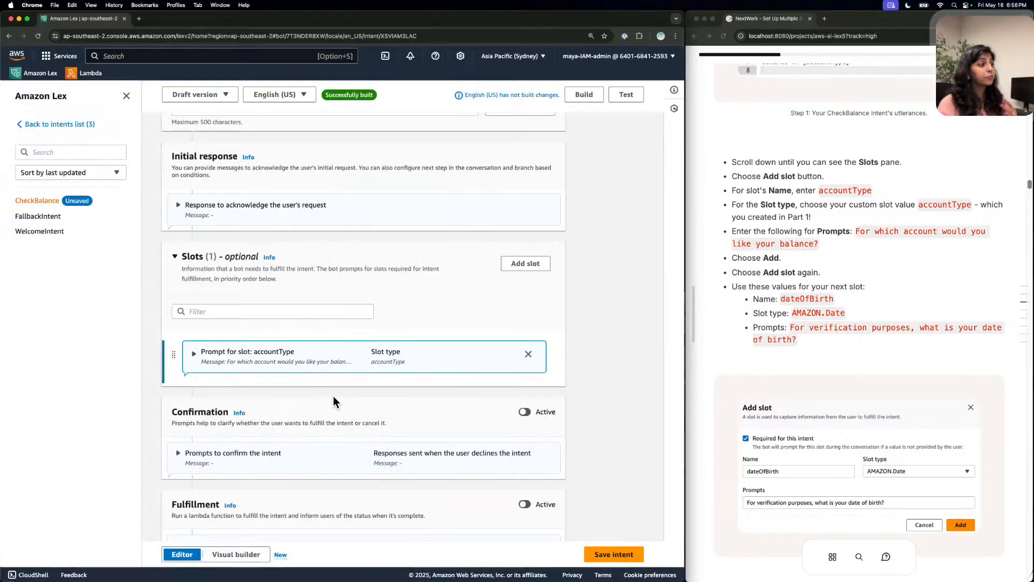
Start a second CheckBalance slot named dateOfBirth with the built-in slot type AMAZON.Date.
click(538, 263)
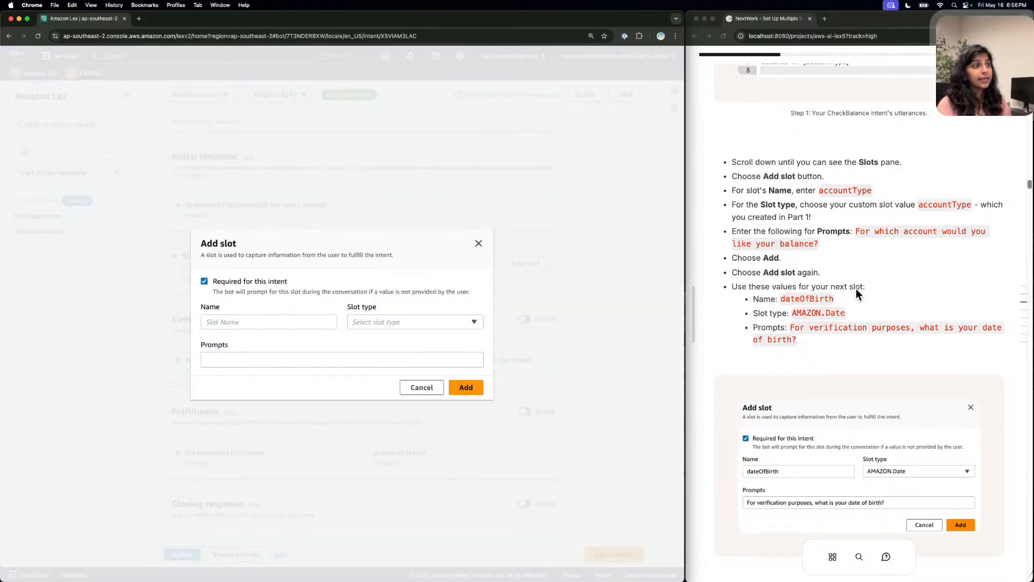
click(815, 294)
click(275, 323)
click(276, 320)
key(super+v)
click(395, 323)
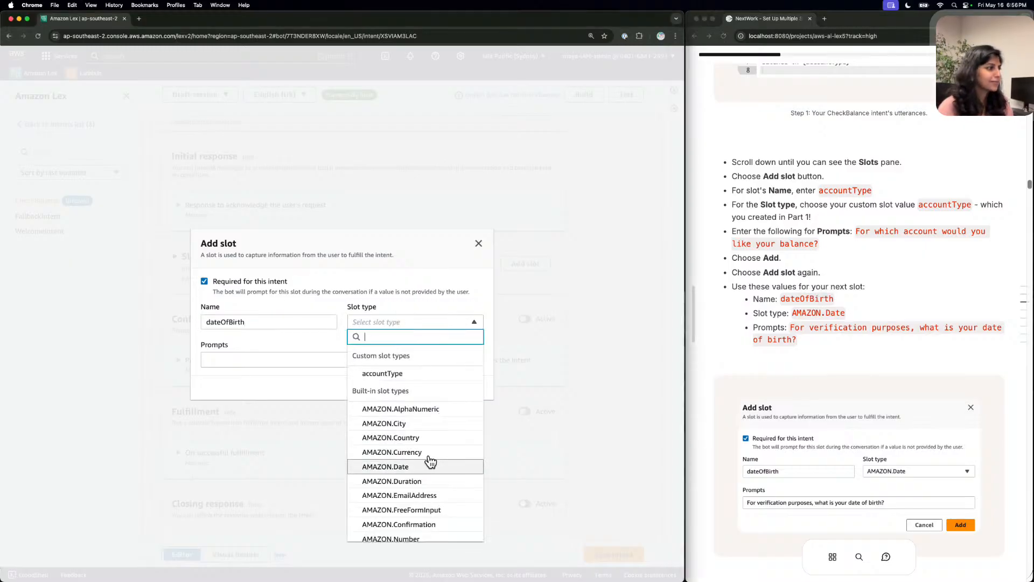
click(430, 464)
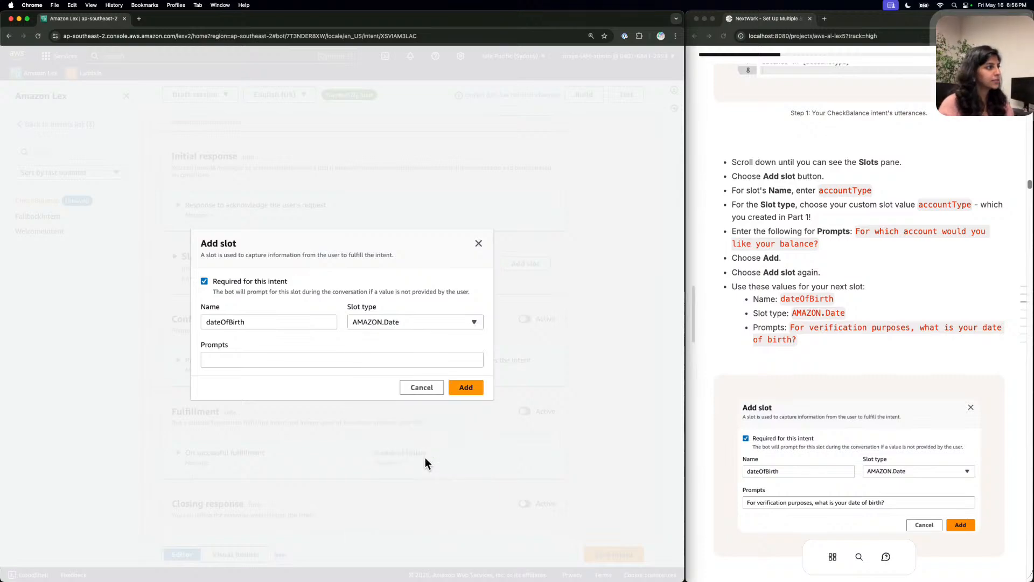
Give the dateOfBirth slot the guide's prompt "For verification purposes, what is your date of birth?" and add it to the intent.
click(360, 356)
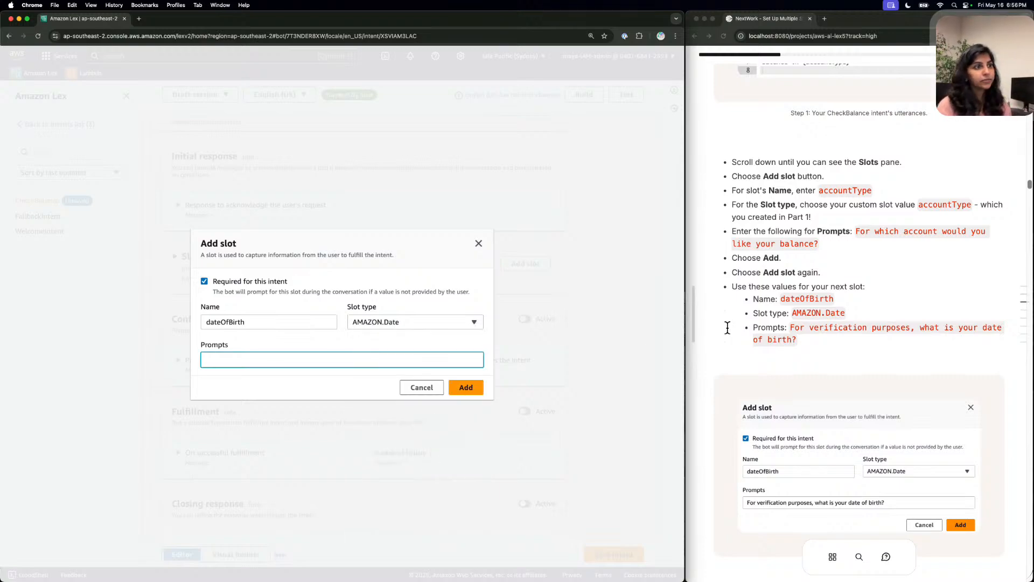
click(884, 319)
click(851, 326)
click(248, 356)
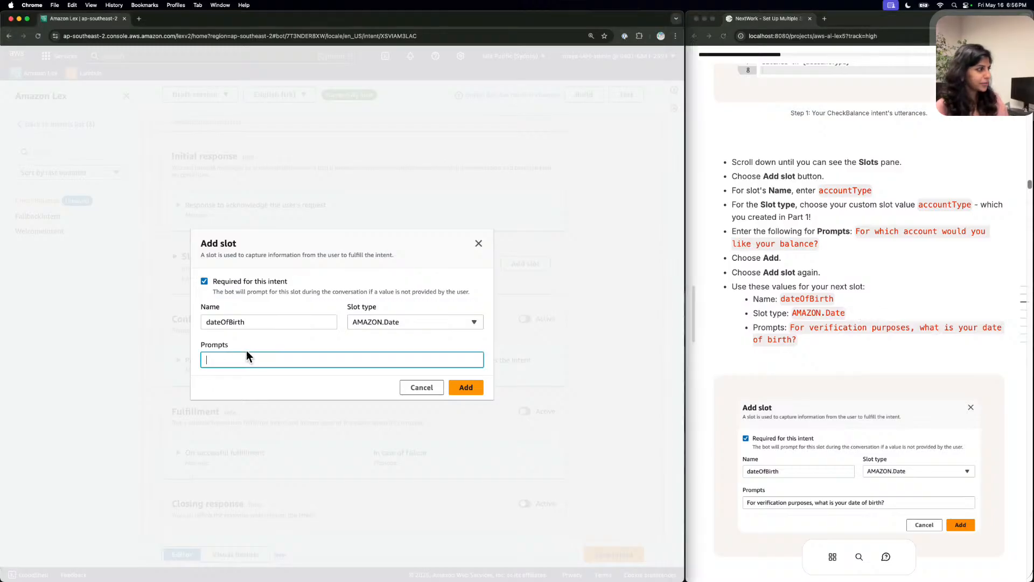
key(super+v)
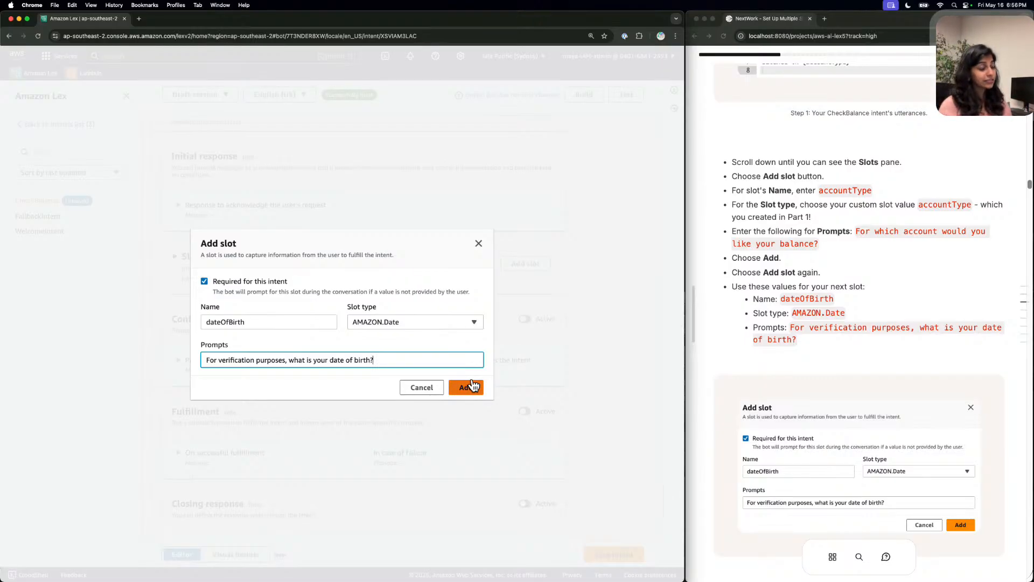
click(471, 385)
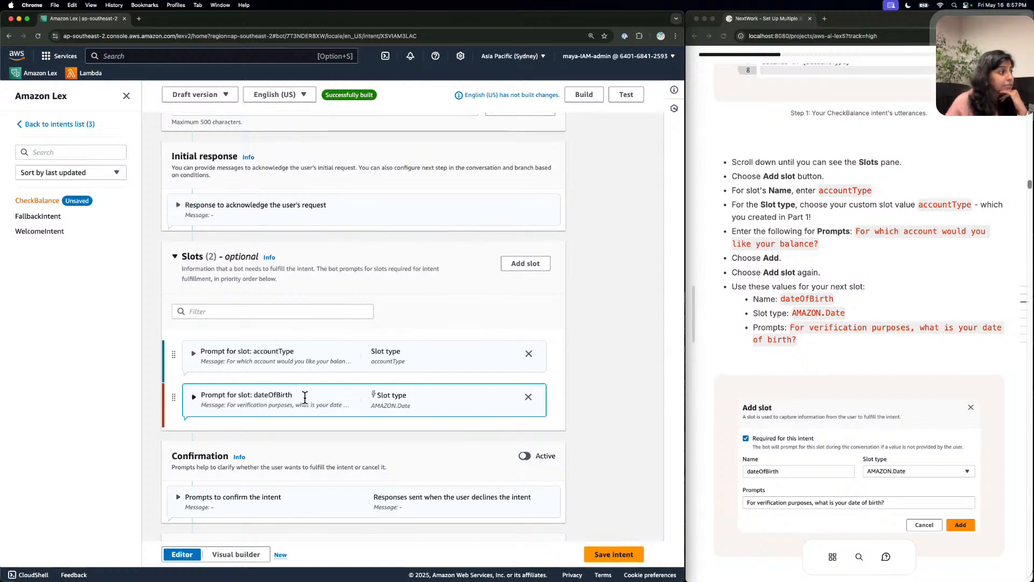
Save the CheckBalance intent and build BankerBot's English (US) language.
scroll(305, 398, down, 5)
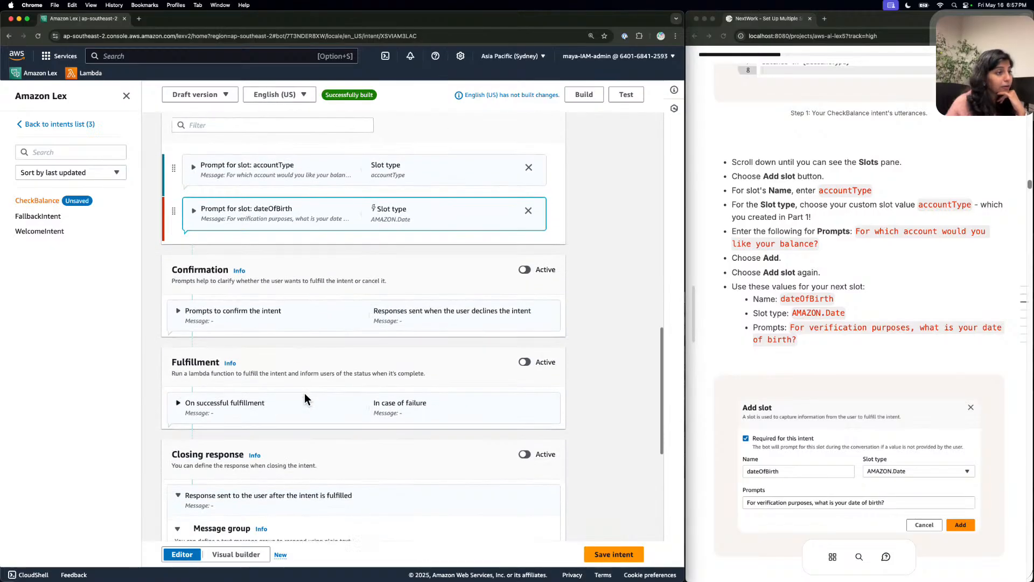
scroll(781, 385, down, 6)
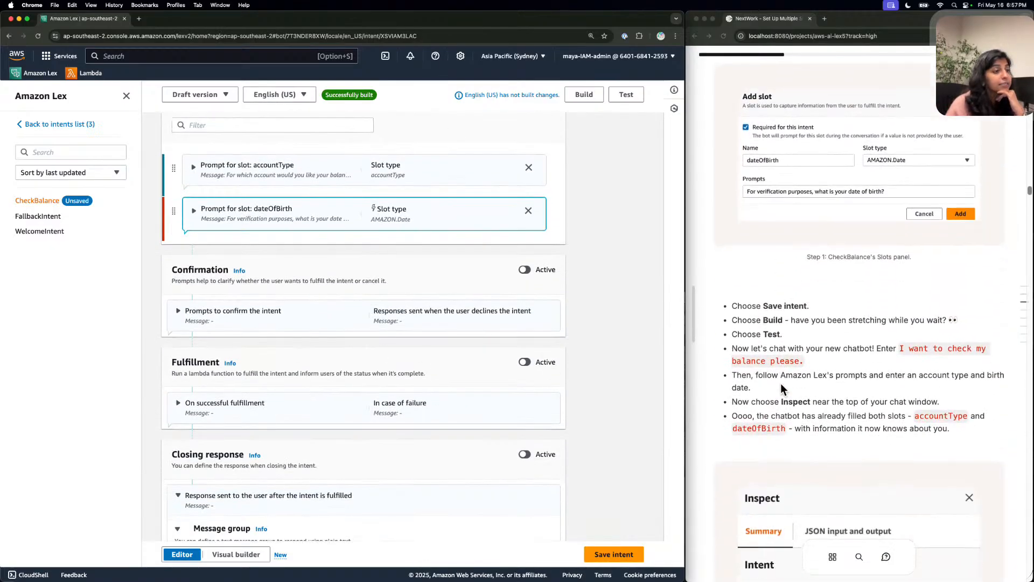
click(614, 554)
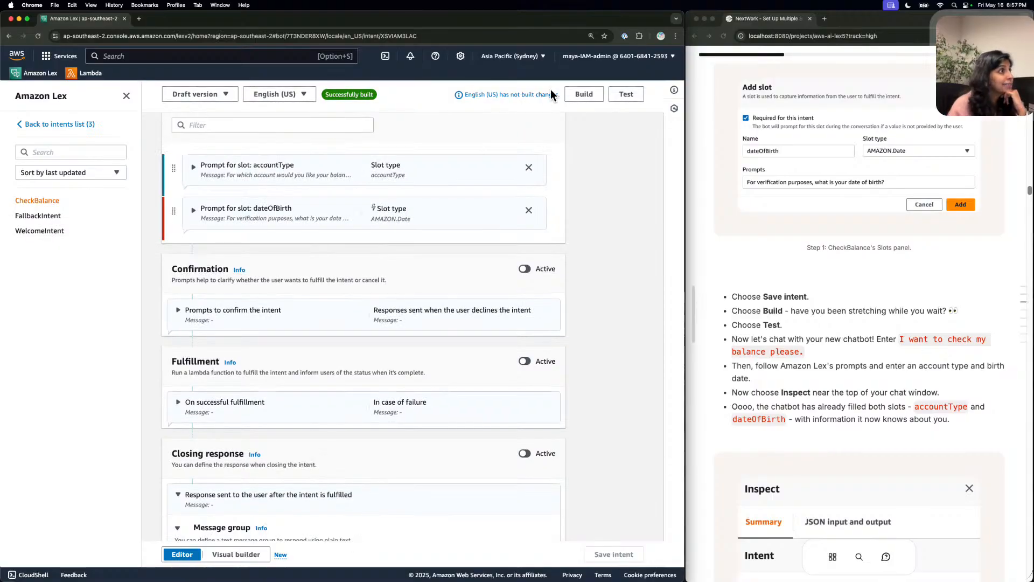
click(594, 92)
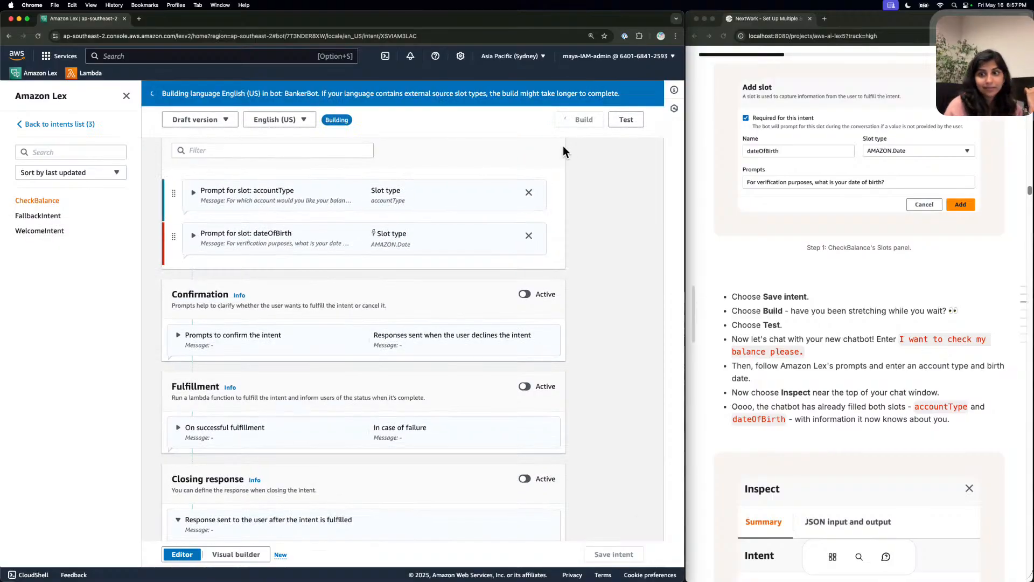
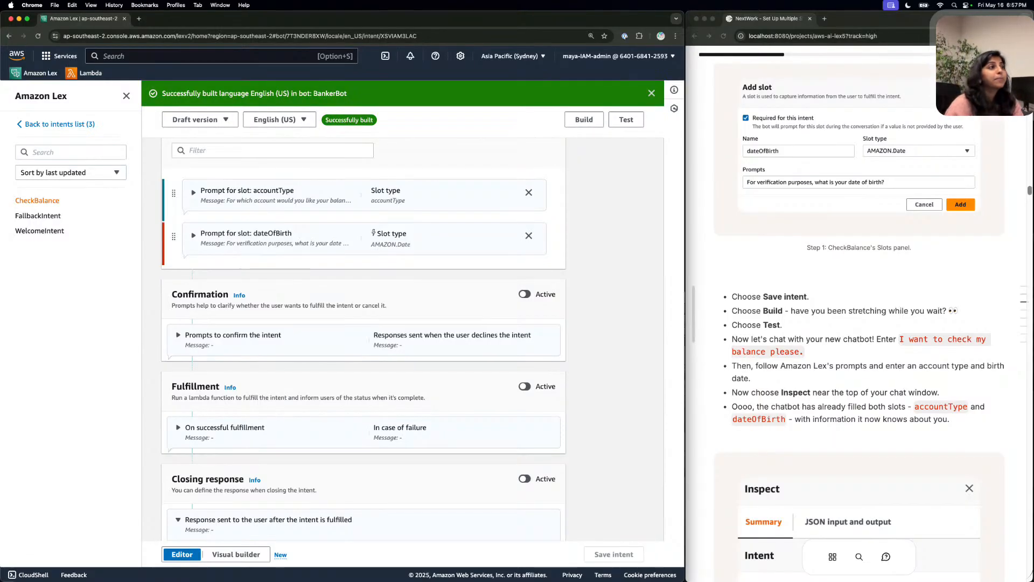
Open a test chat with the built bot and send the guide's message "What's the balance in my savings account?".
click(634, 119)
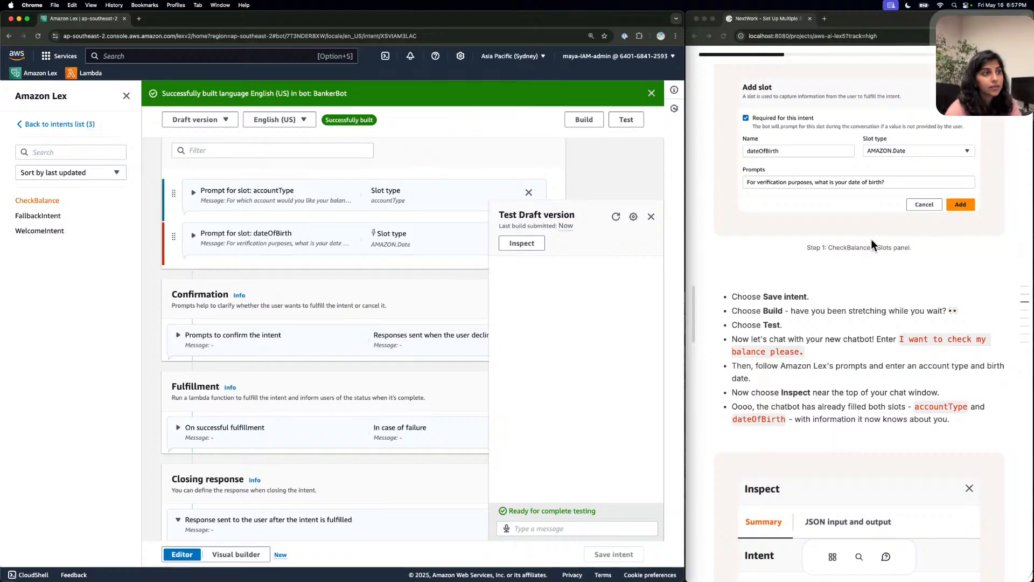
scroll(871, 240, down, 5)
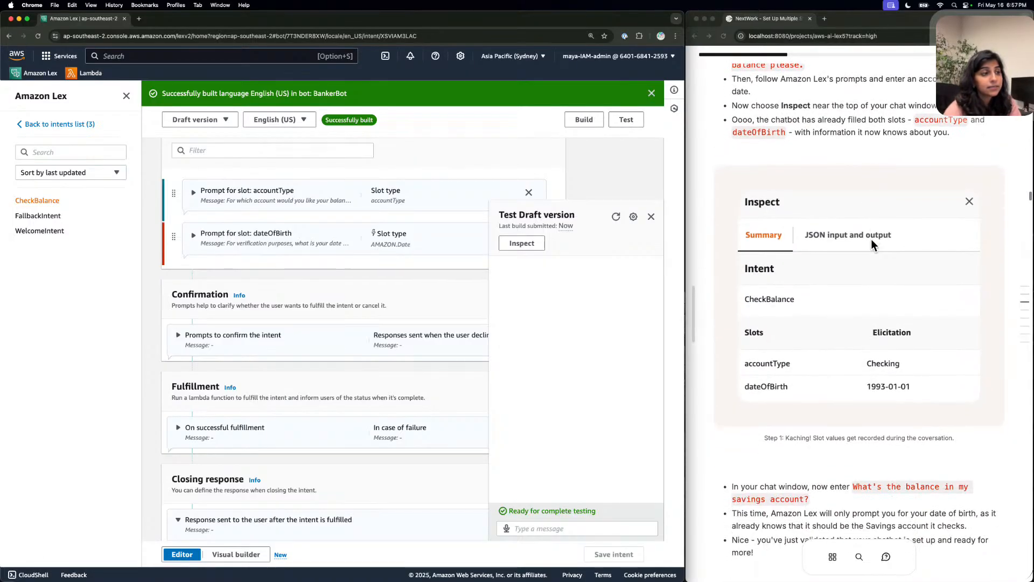
scroll(871, 238, up, 2)
scroll(871, 238, down, 10)
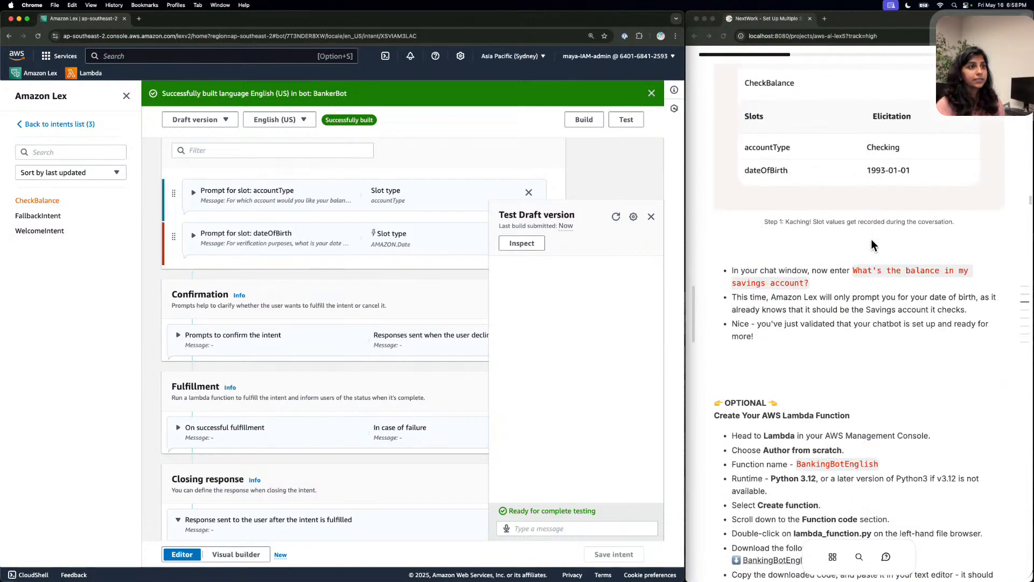
scroll(870, 238, down, 1)
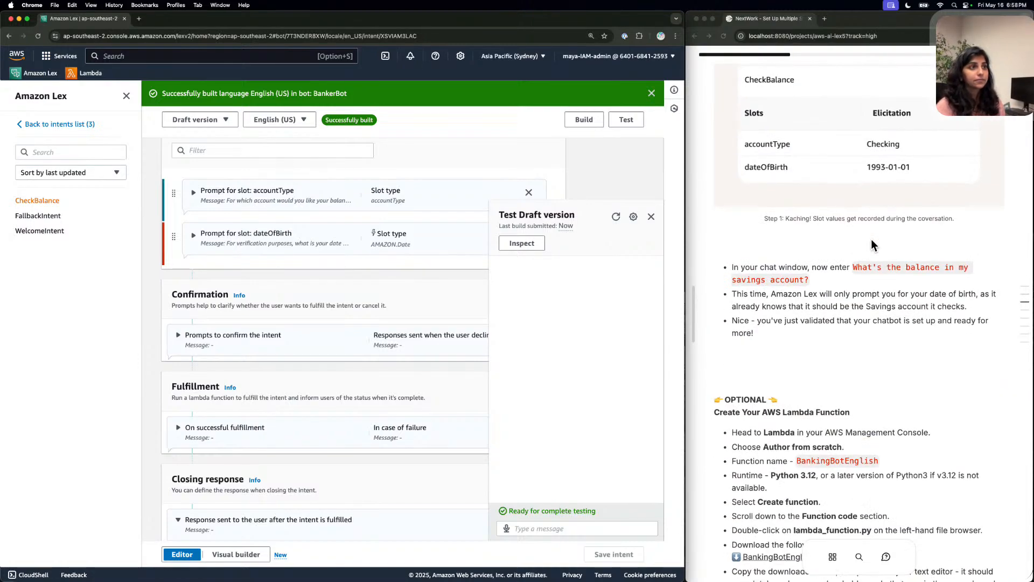
click(573, 526)
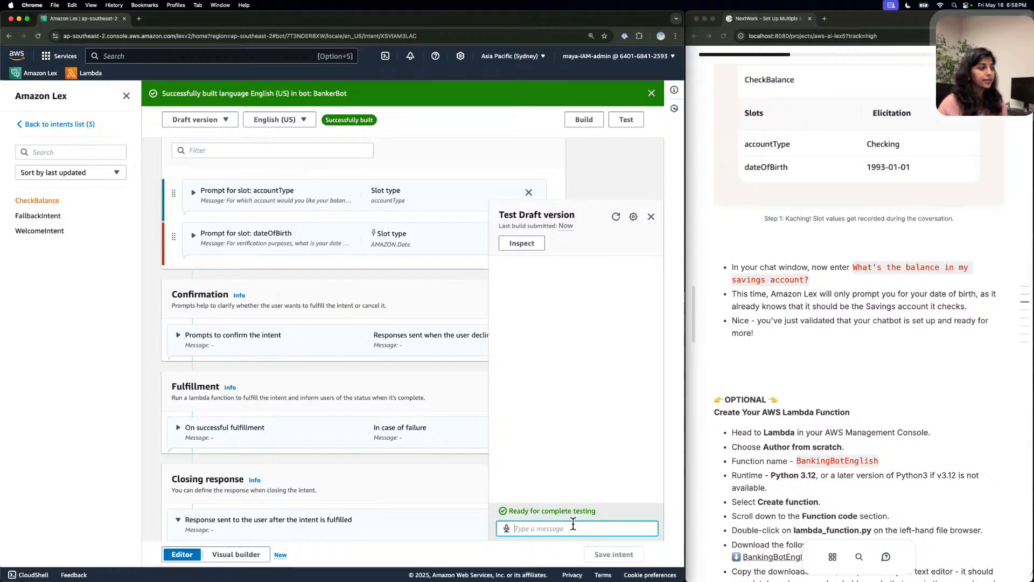
double_click(893, 267)
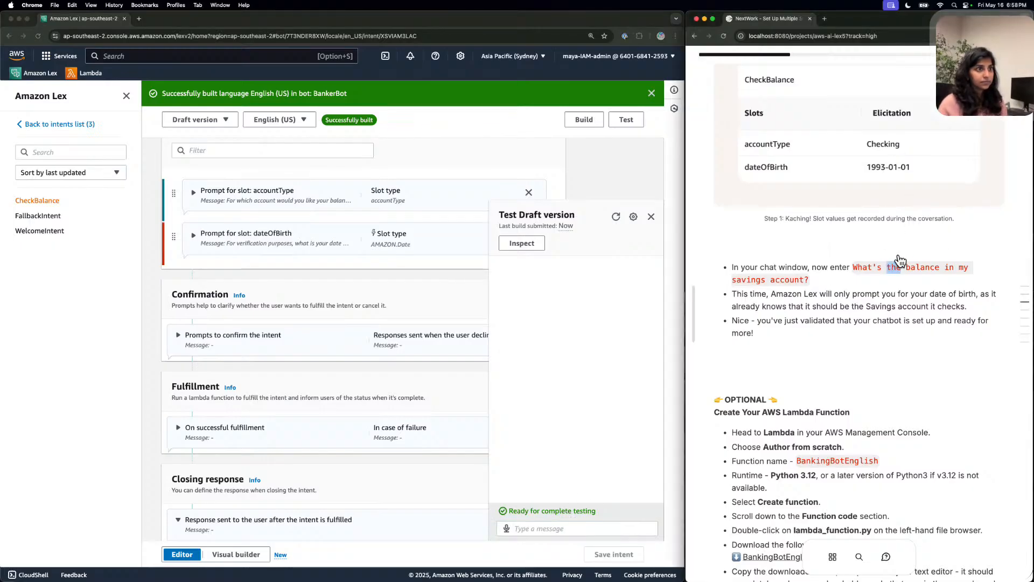
click(554, 521)
text(What's the balance in my savings account?)
key(Return)
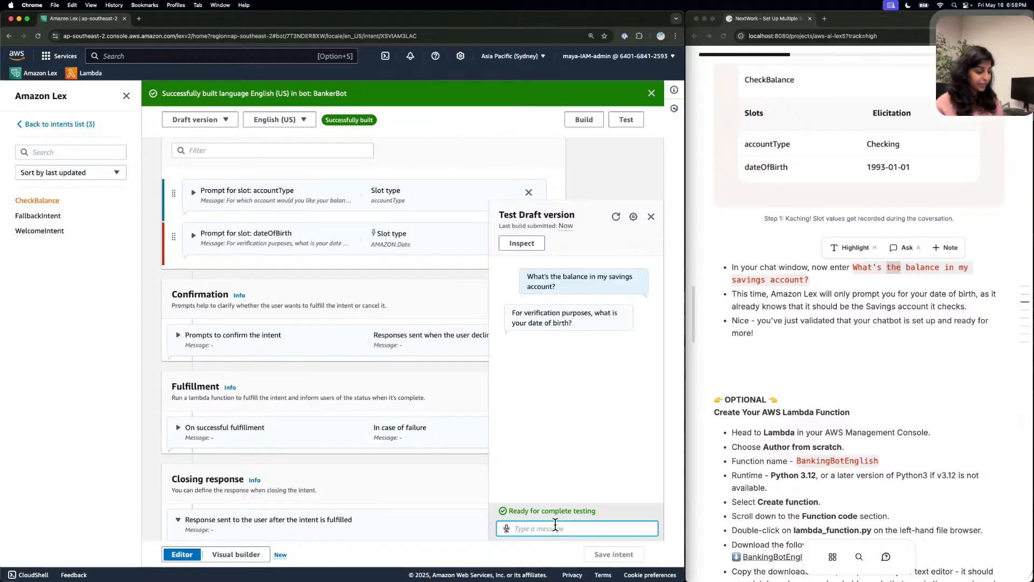
Answer the chatbot's verification prompt with a date of birth and inspect the slot values captured for CheckBalance, particularly accountType.
text(1/19)
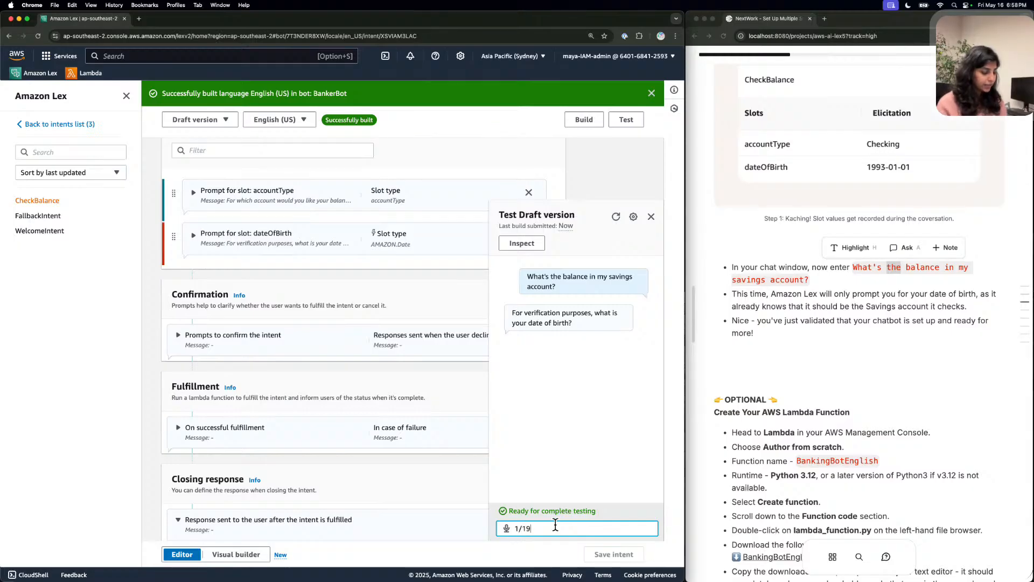
key(BackSpace)
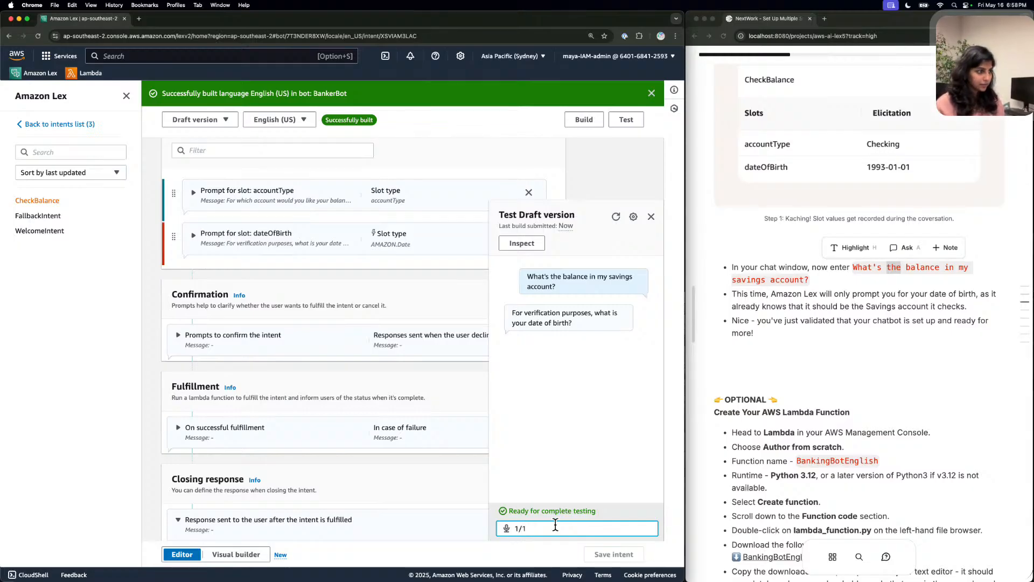
text(1/93)
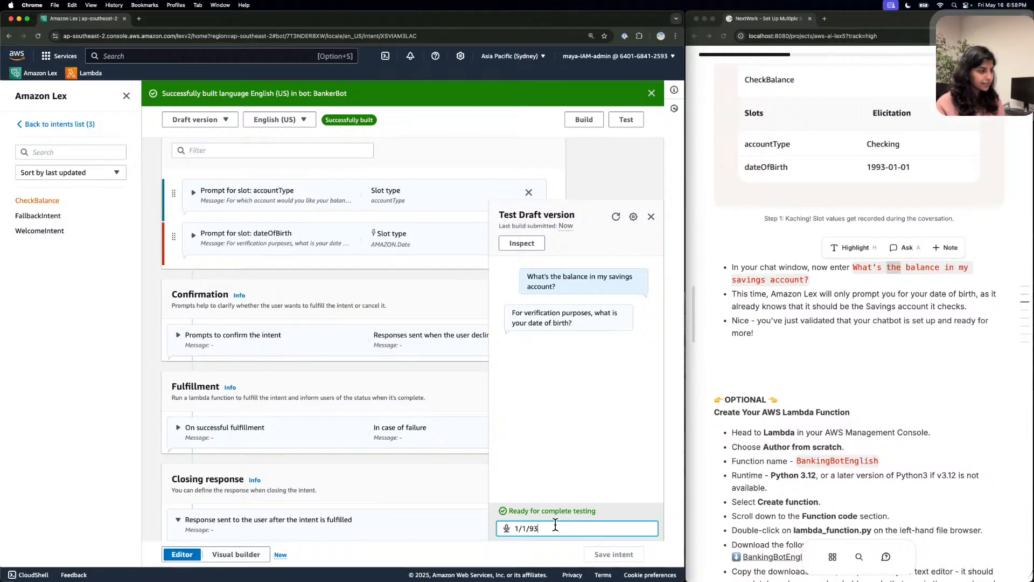
key(Return)
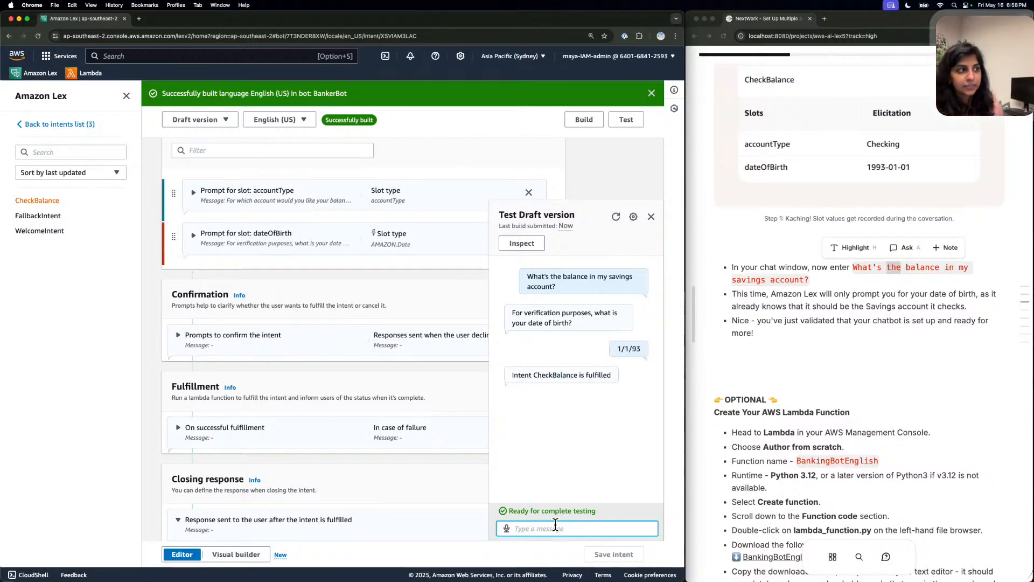
click(524, 243)
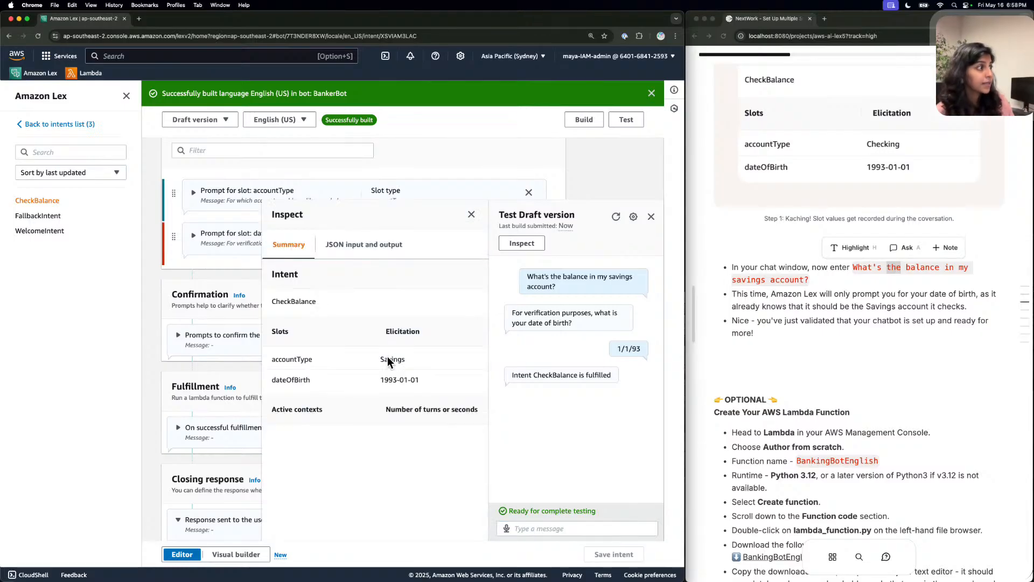
drag(419, 358, 360, 354)
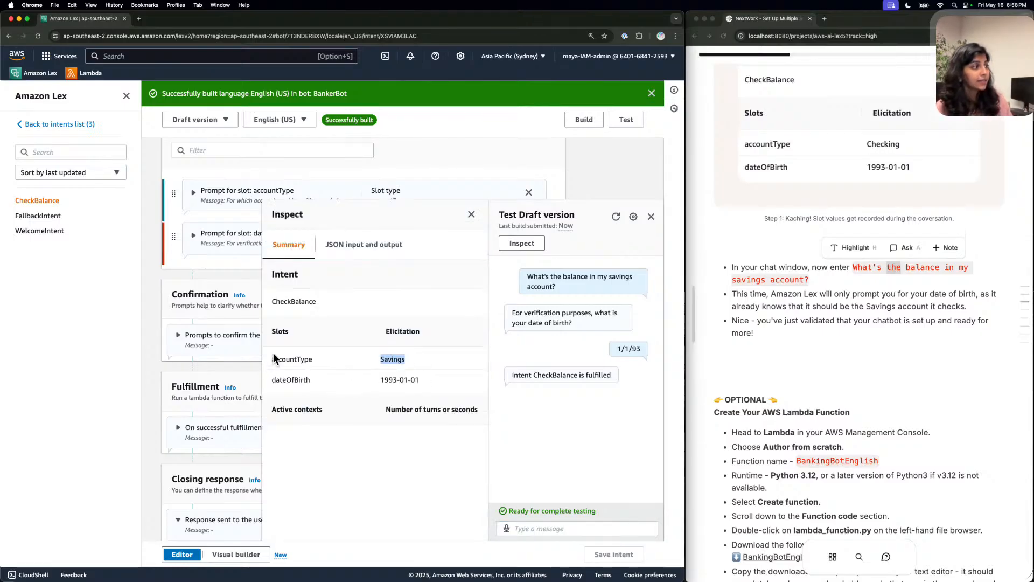
Review the captured accountType and dateOfBirth slot values and the chatbot's final CheckBalance reply.
drag(271, 359, 314, 359)
drag(416, 358, 377, 360)
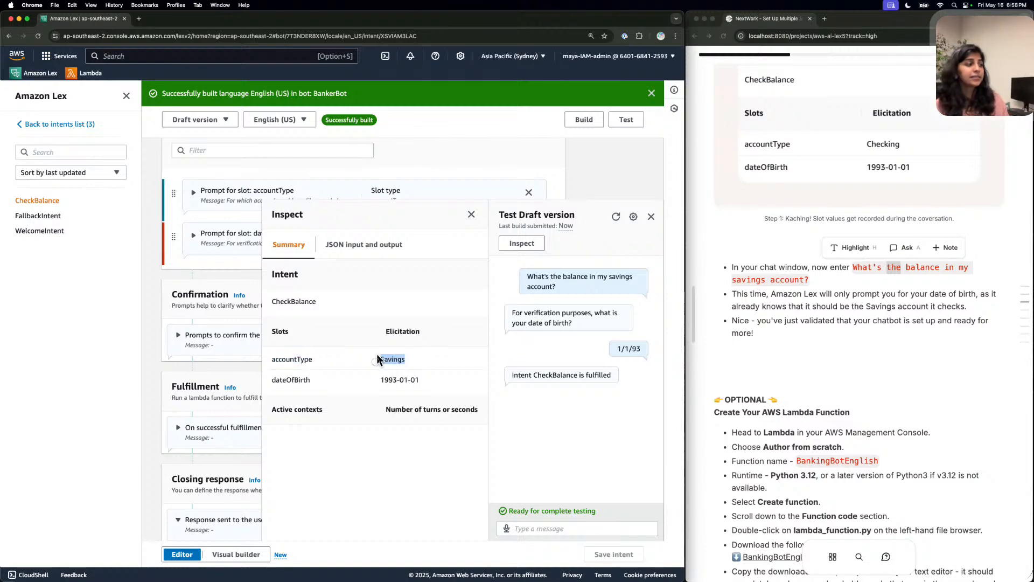
drag(437, 376, 360, 378)
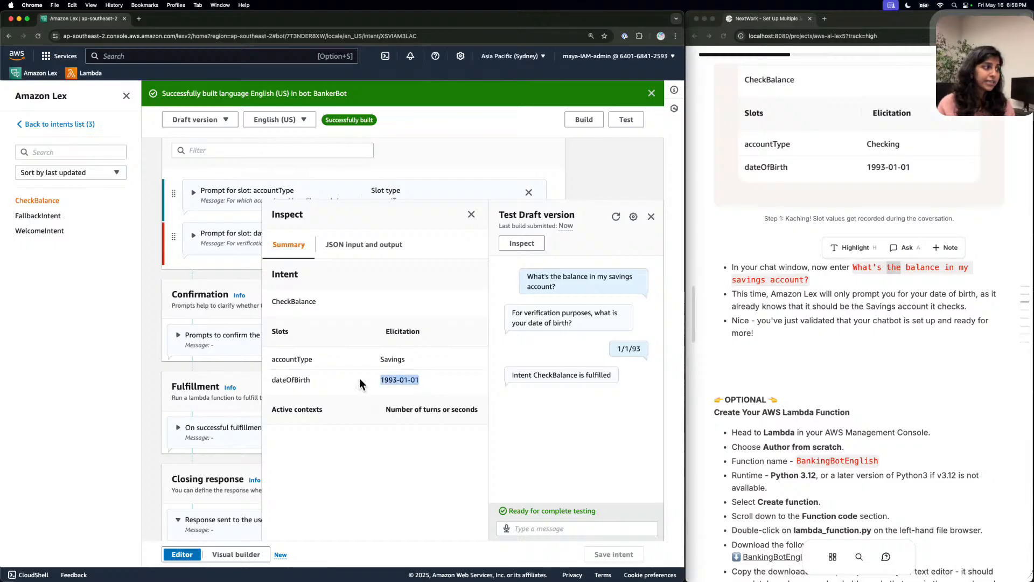
drag(511, 373, 626, 366)
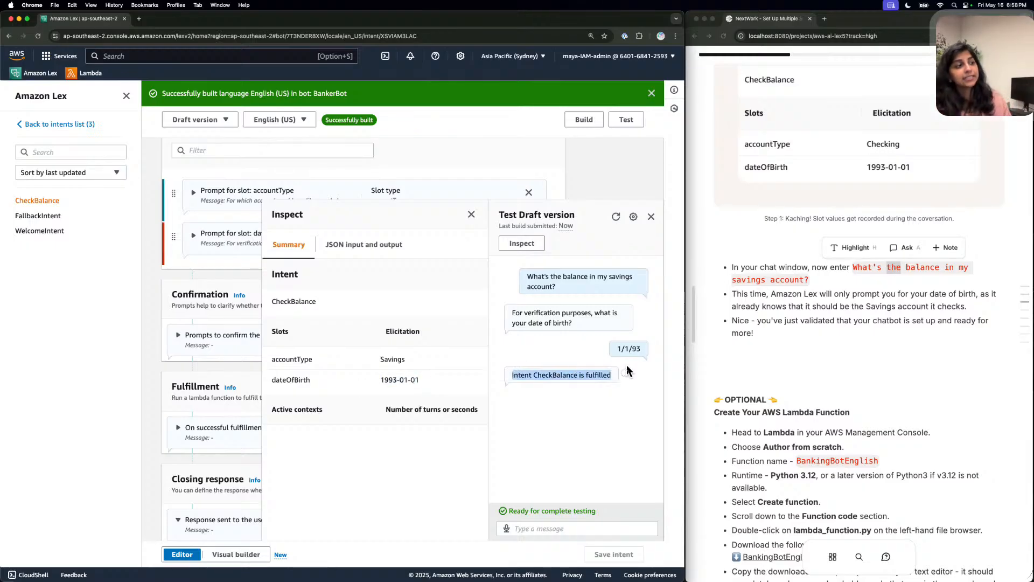
Close the slot inspection and the test chat, and bring up the guide's optional "Create Your AWS Lambda Function" section.
click(470, 214)
scroll(829, 381, down, 1)
scroll(829, 382, down, 3)
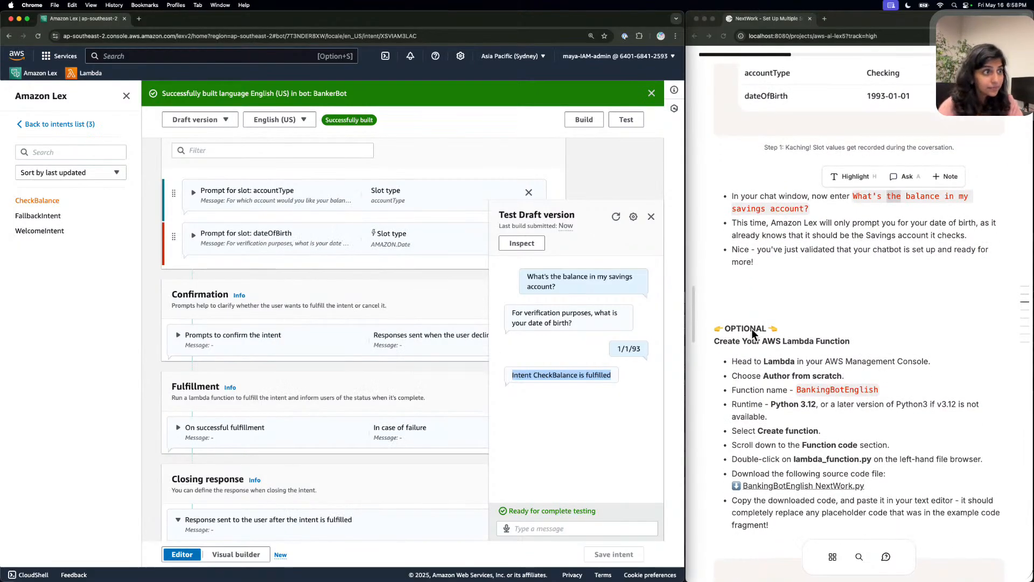
scroll(873, 266, down, 8)
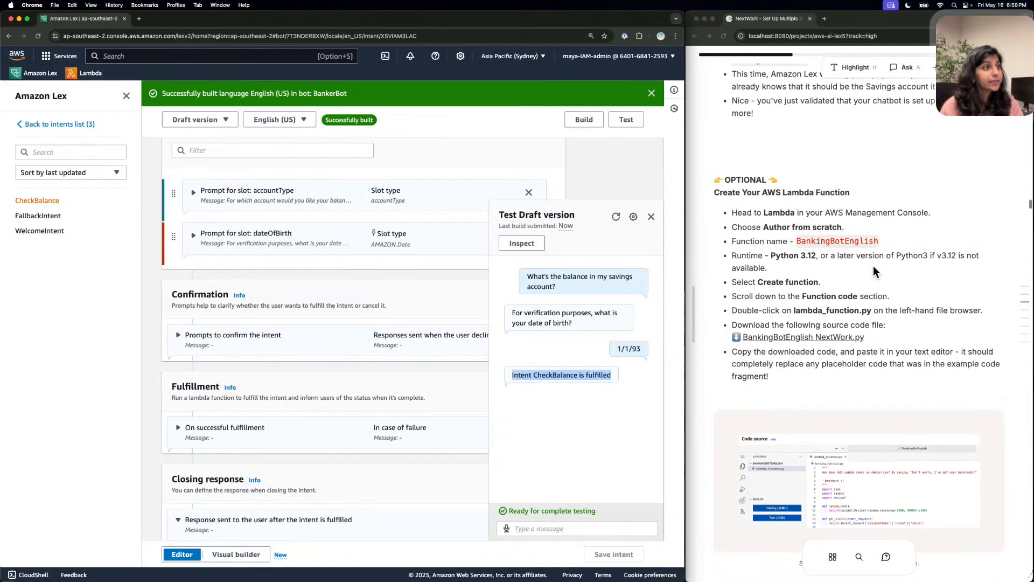
click(651, 216)
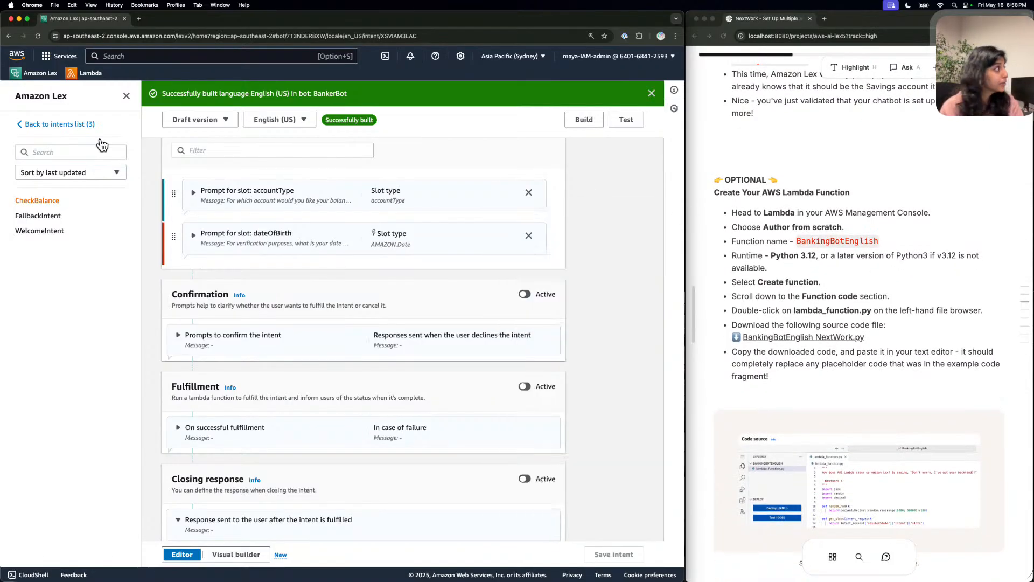
Switch to AWS Lambda and permanently delete the existing BankingBotEnglish function, entering "confirm" to authorize the deletion.
click(90, 71)
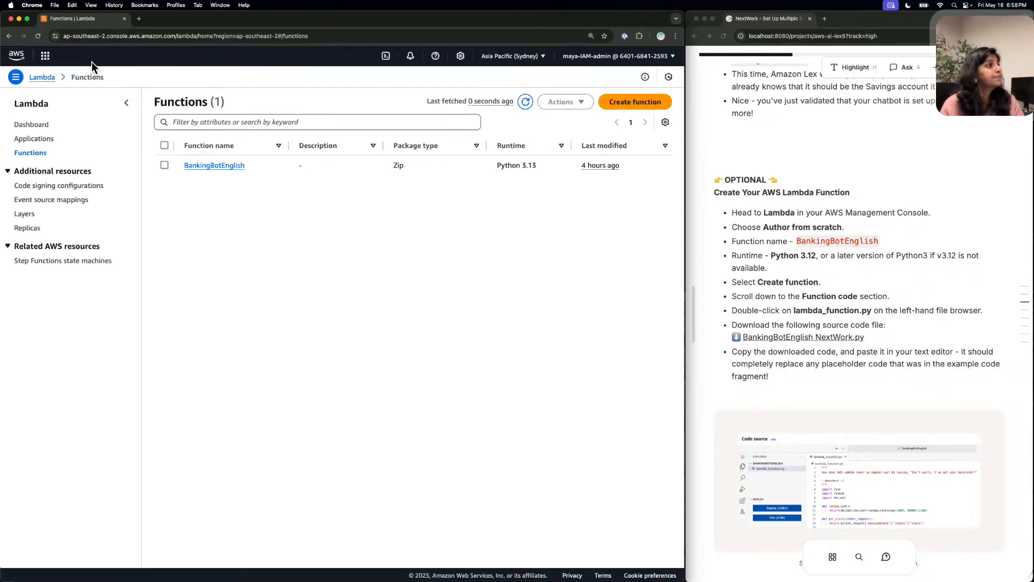
click(165, 181)
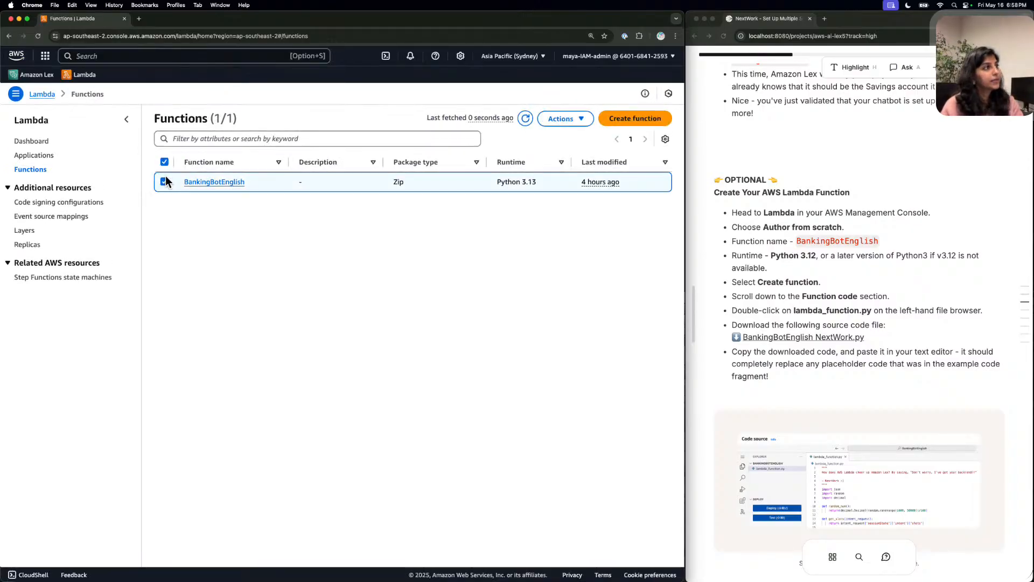
click(587, 118)
click(575, 162)
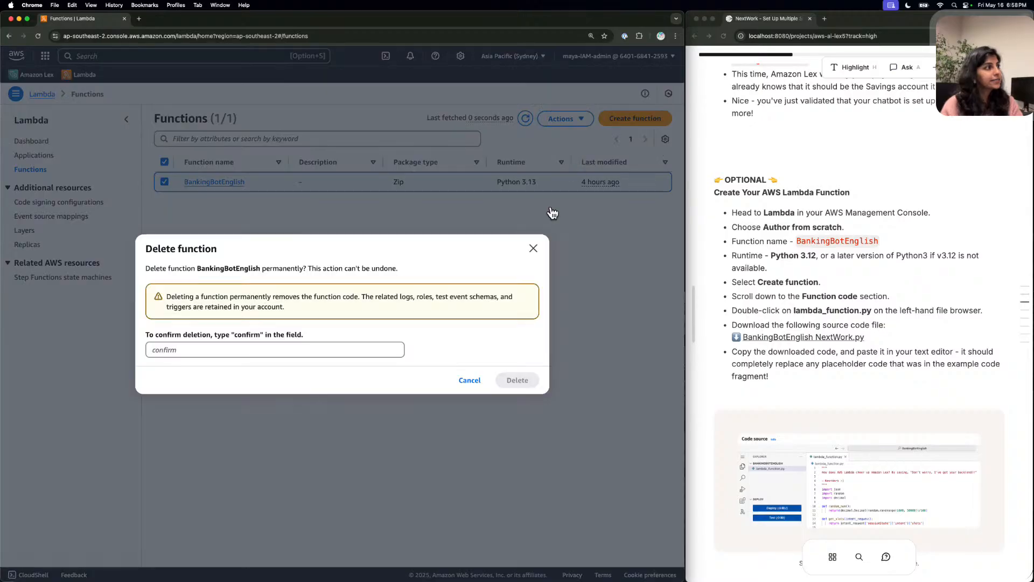
click(275, 347)
text(conf)
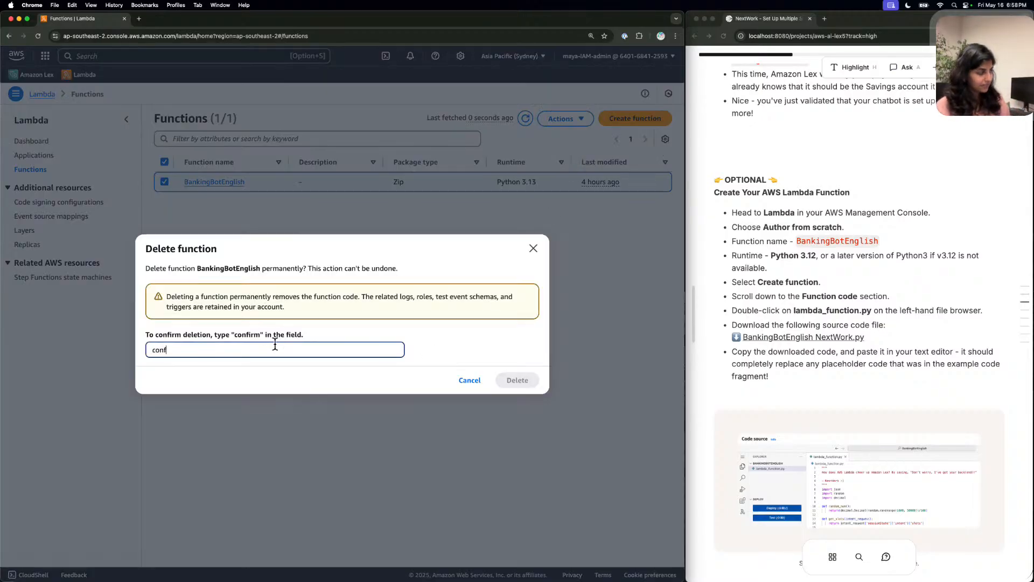
text(ir)
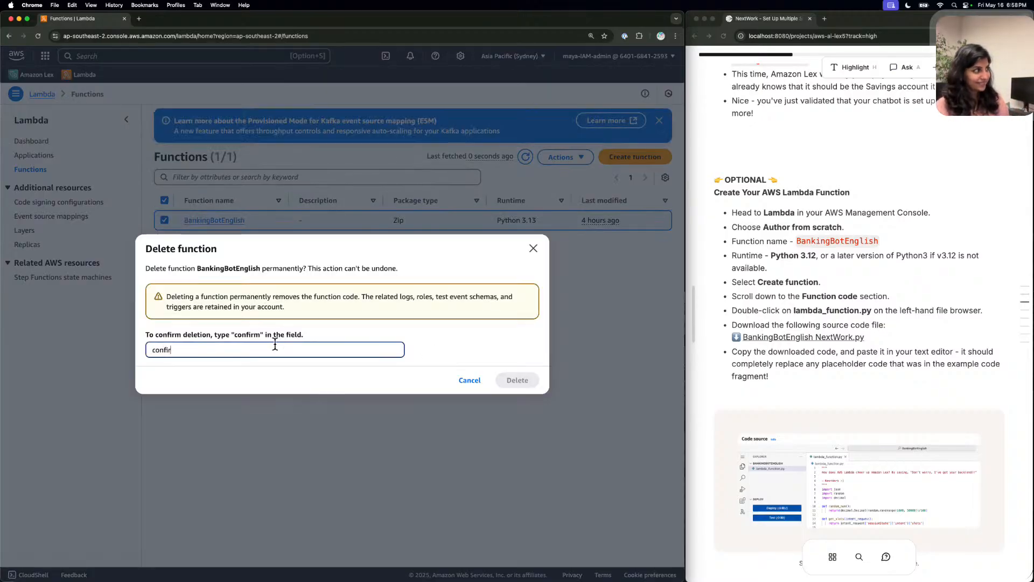
text(firm)
click(518, 381)
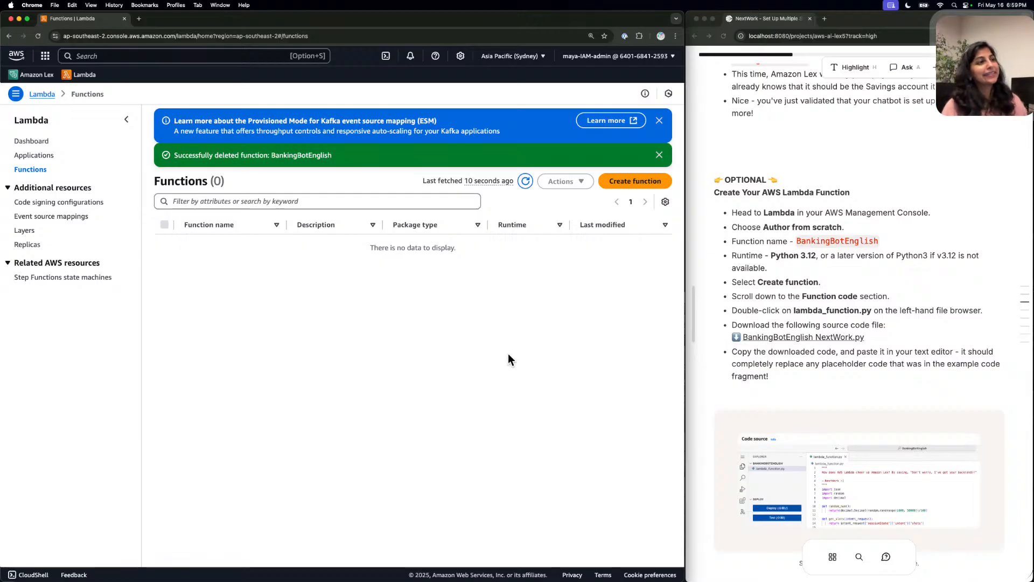
Start a new Lambda function authored from scratch and name it BankingBotEnglish as given in the guide.
click(633, 181)
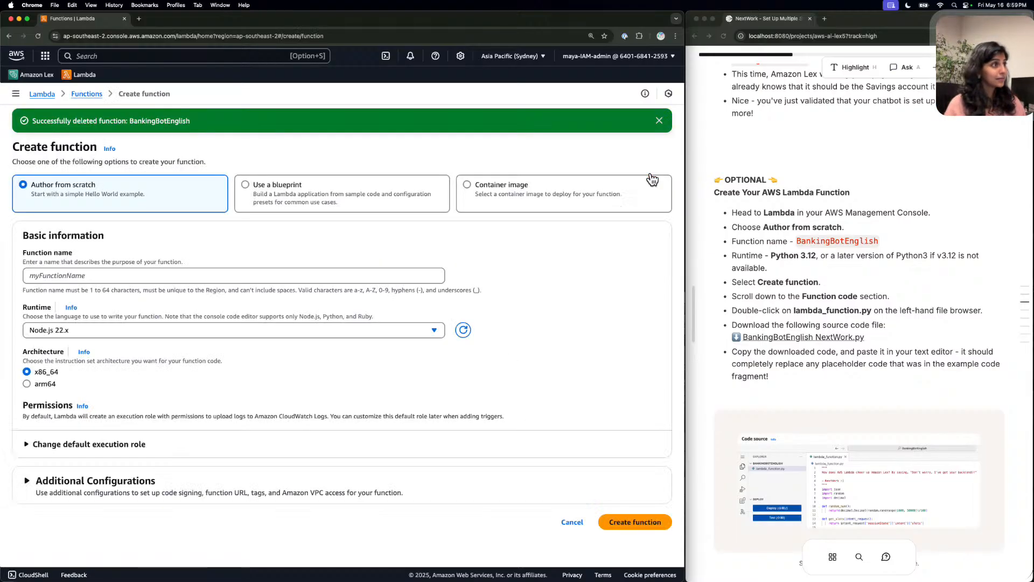
click(817, 244)
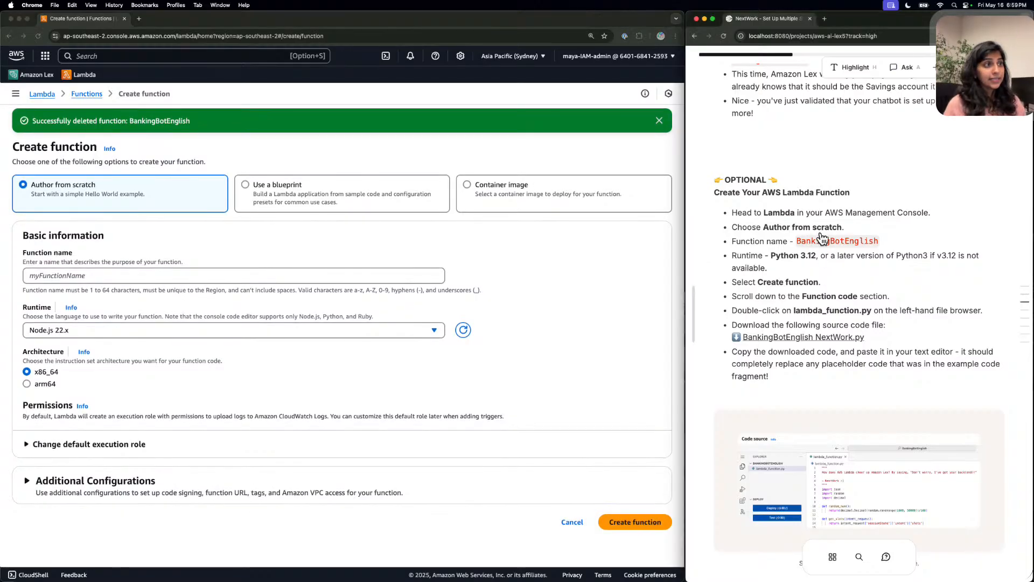
click(817, 242)
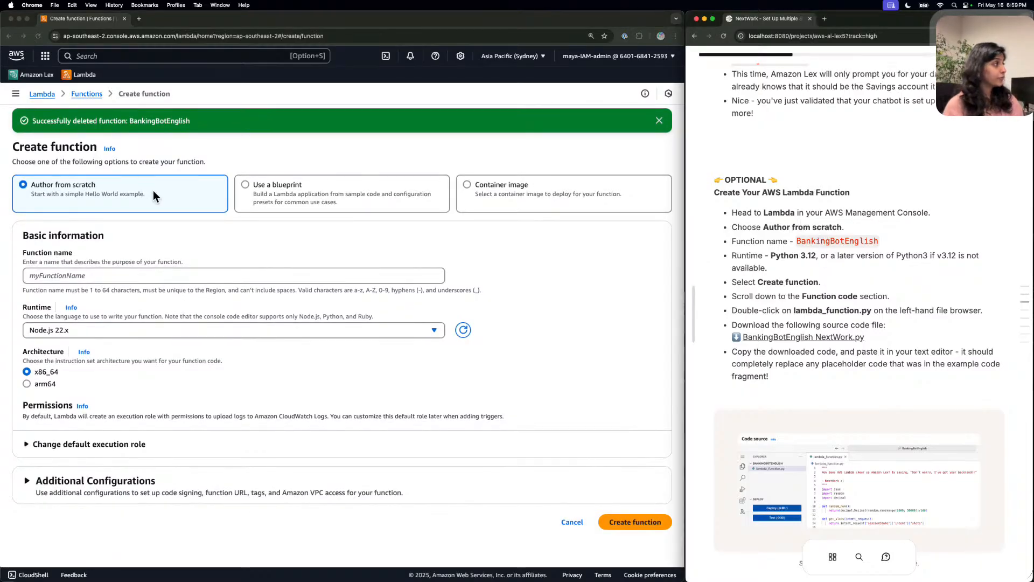
click(156, 263)
click(162, 274)
key(super+v)
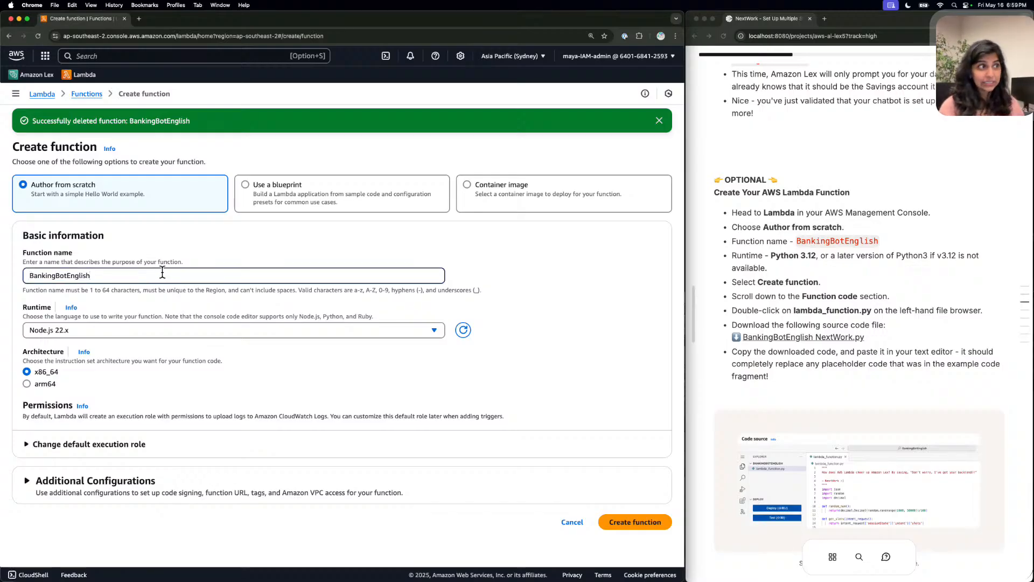
Set the function's runtime to Python 3.13 and create the function.
click(52, 324)
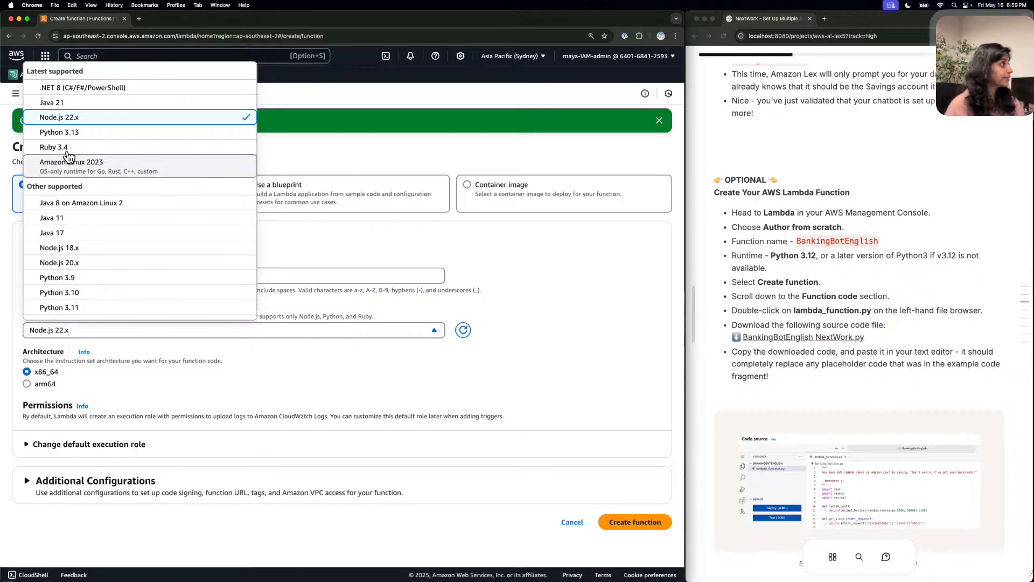
click(65, 131)
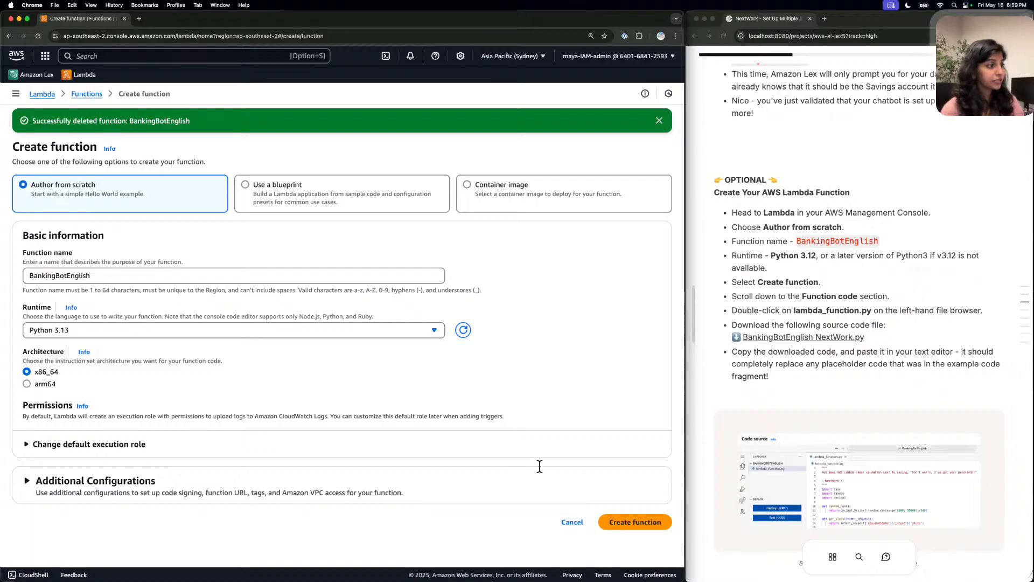
click(644, 517)
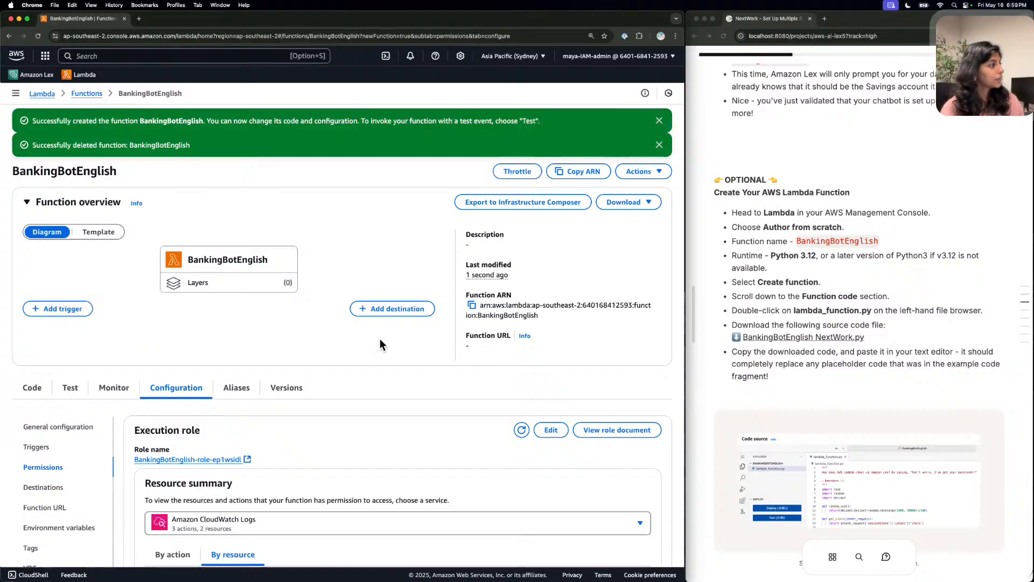
Examine the new function's overview, execution role permissions and resource-based policy statements.
scroll(380, 339, down, 1)
scroll(380, 340, down, 4)
scroll(380, 339, up, 2)
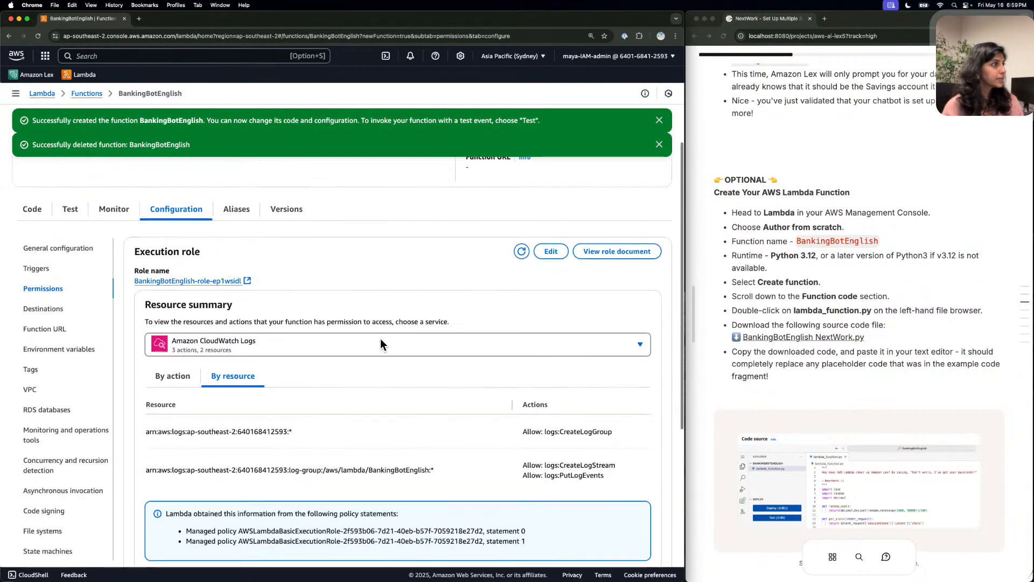
scroll(381, 339, down, 5)
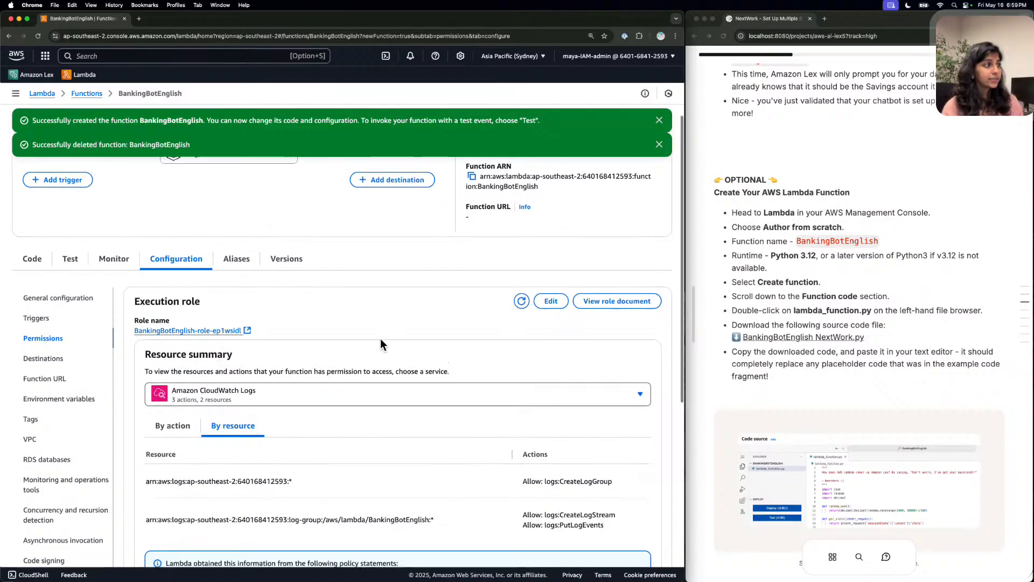
scroll(381, 342, down, 5)
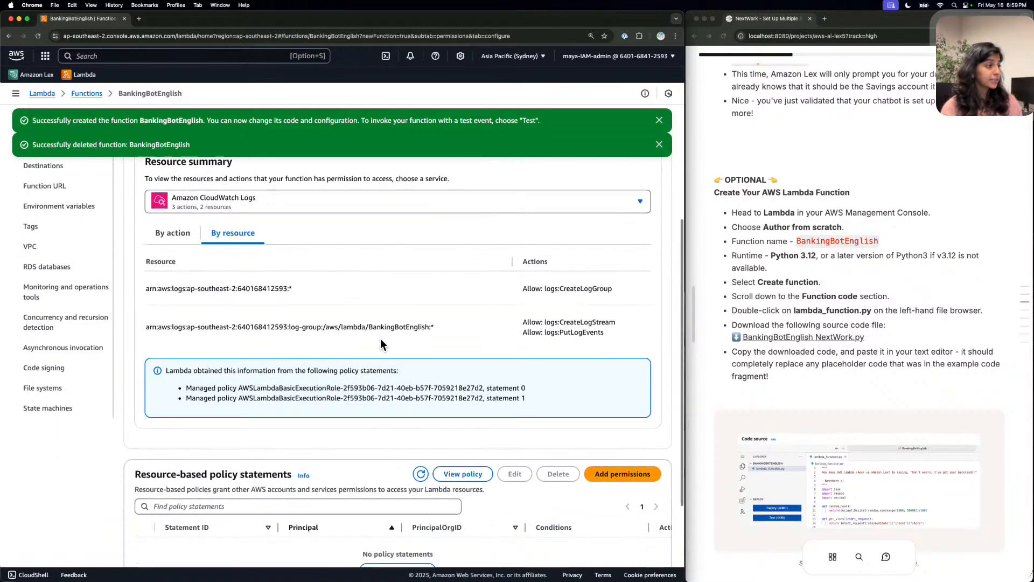
scroll(380, 342, up, 6)
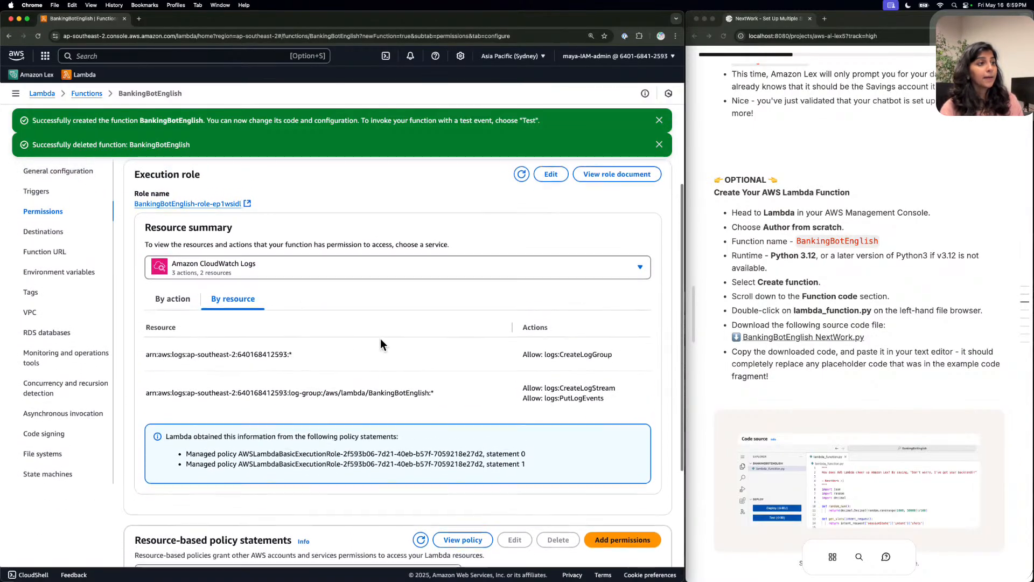
scroll(380, 340, up, 6)
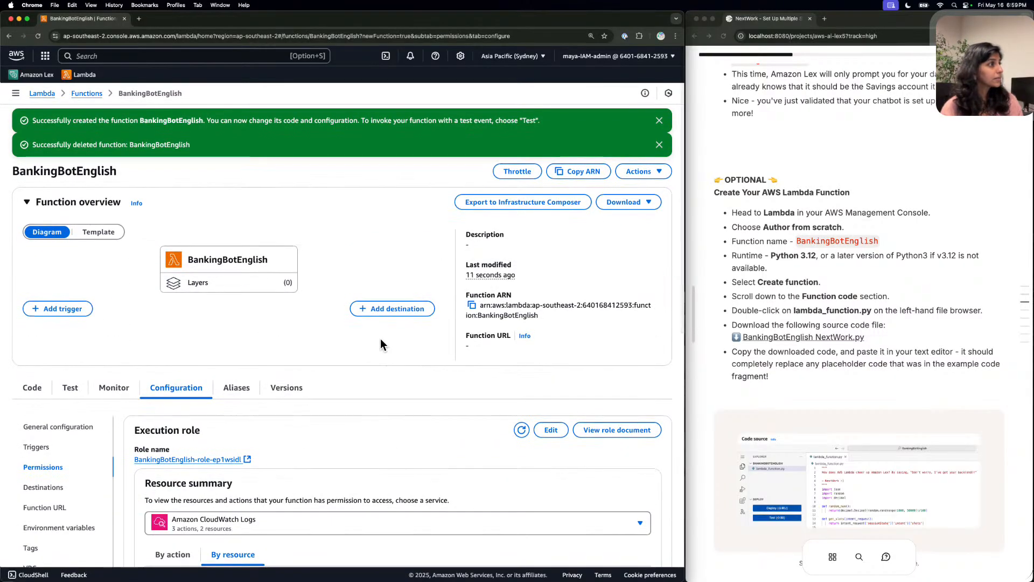
scroll(381, 344, down, 1)
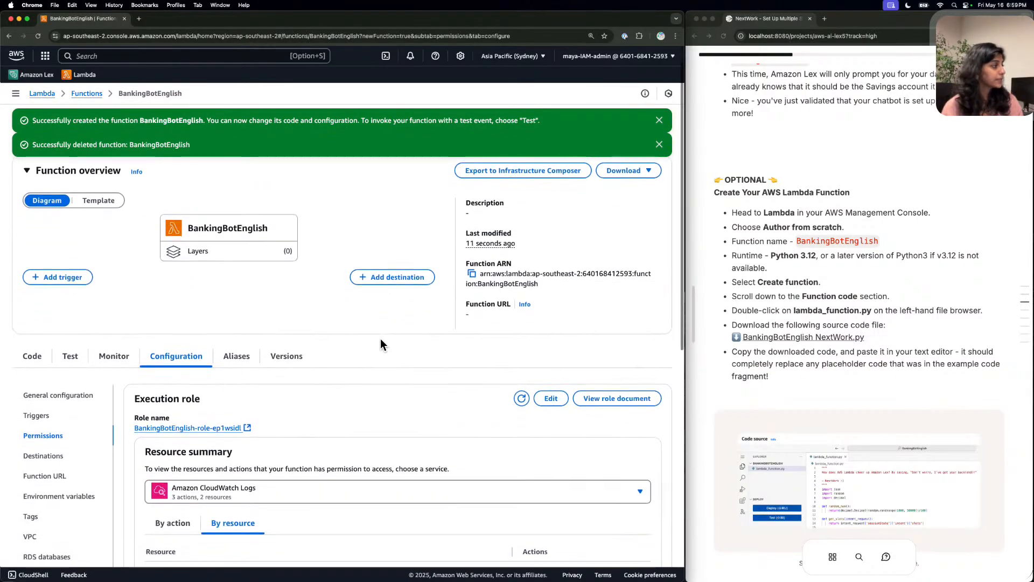
Show the BankingBotEnglish function's source code and load the latest deployed version, discarding the local changes.
click(32, 352)
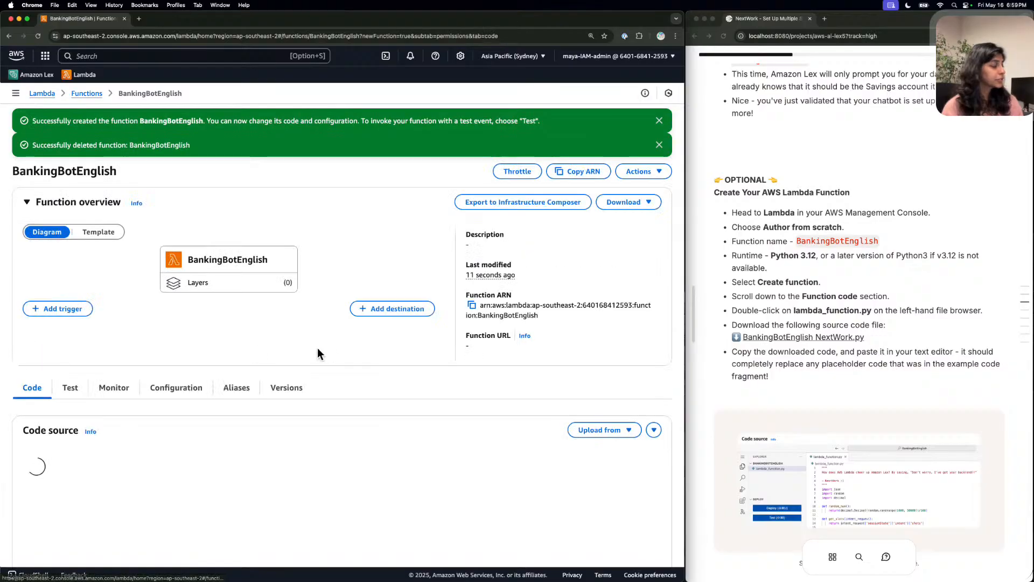
scroll(332, 351, down, 3)
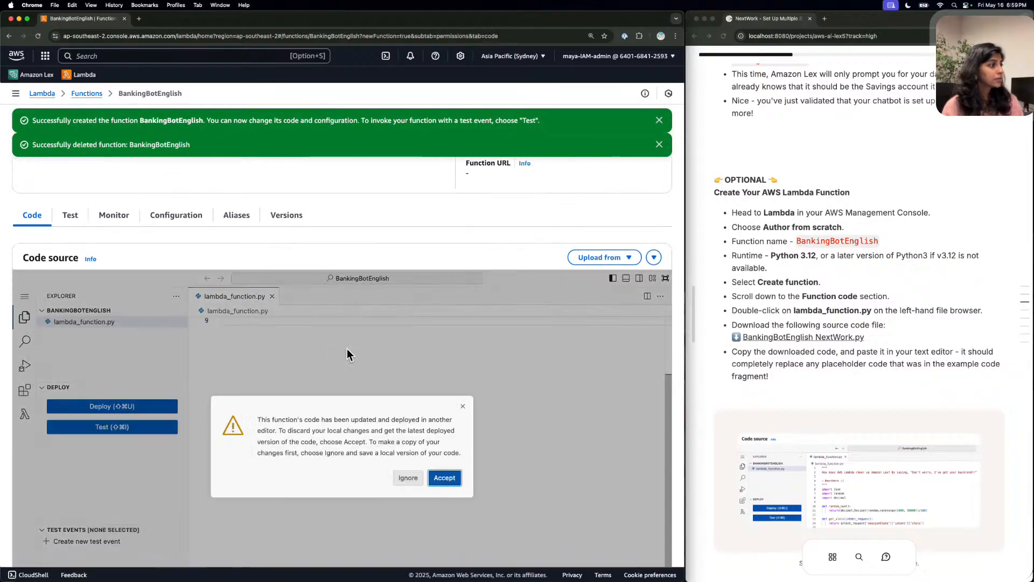
click(444, 477)
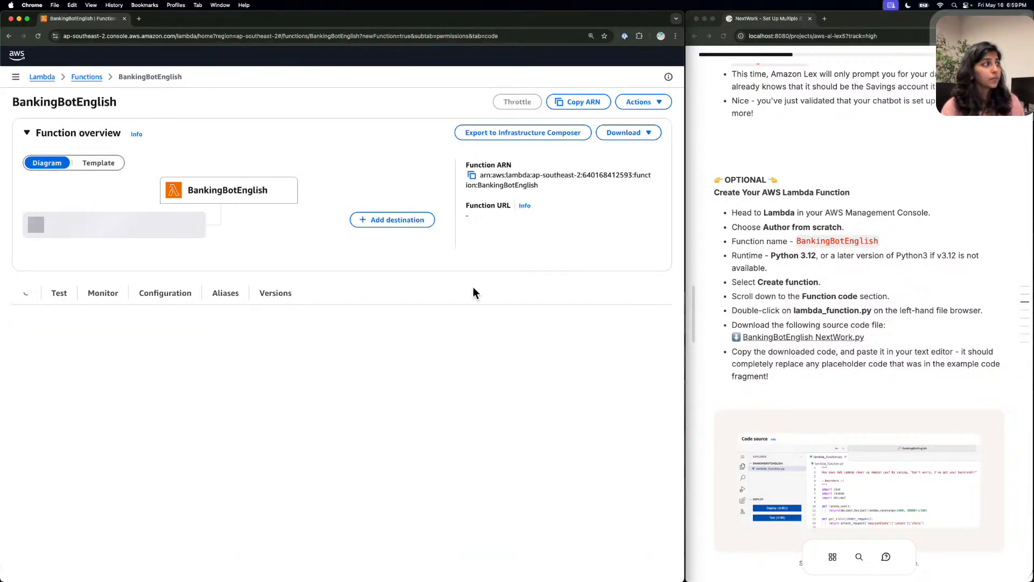
scroll(350, 296, down, 2)
scroll(350, 301, down, 3)
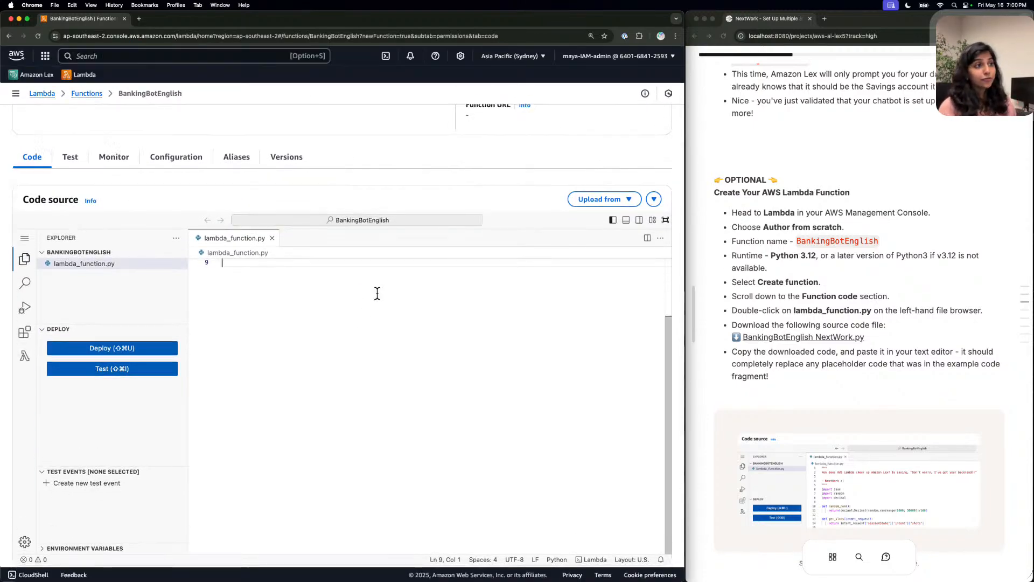
Open the guide's BankingBotEnglish NextWork.py source code file and select its contents.
click(782, 330)
click(784, 331)
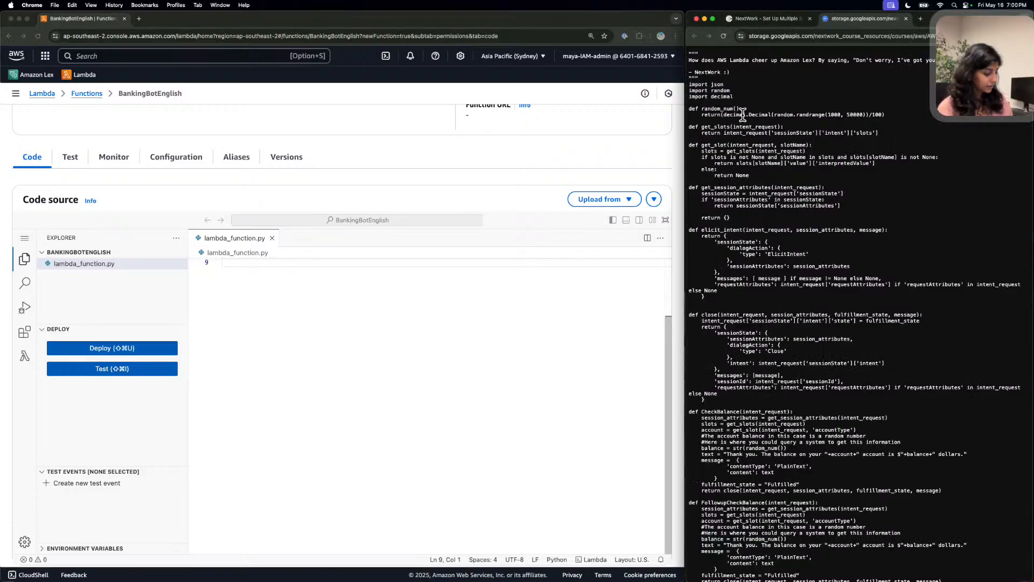
key(super+a)
click(364, 325)
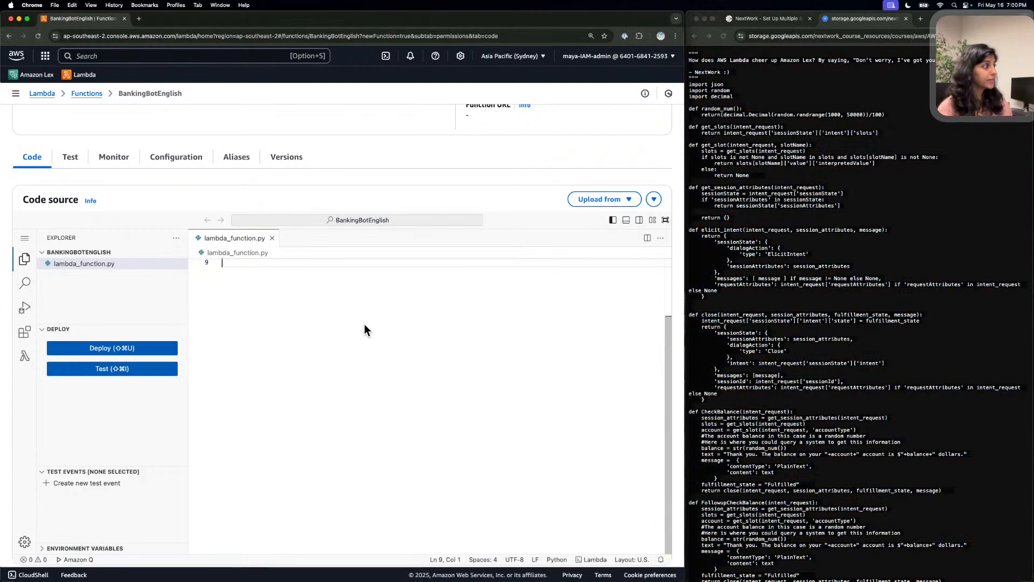
scroll(366, 334, up, 5)
key(super+a)
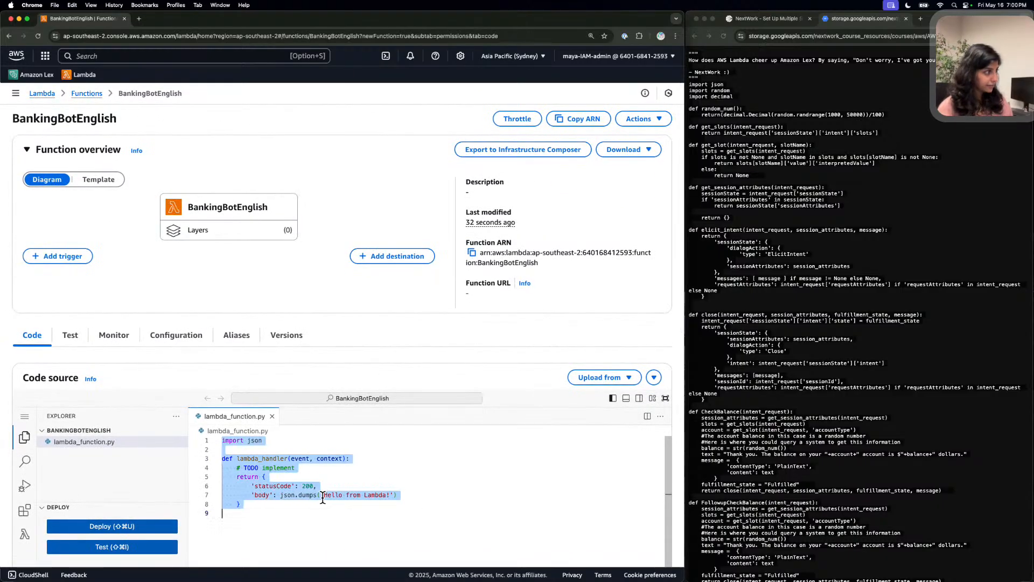
key(super+v)
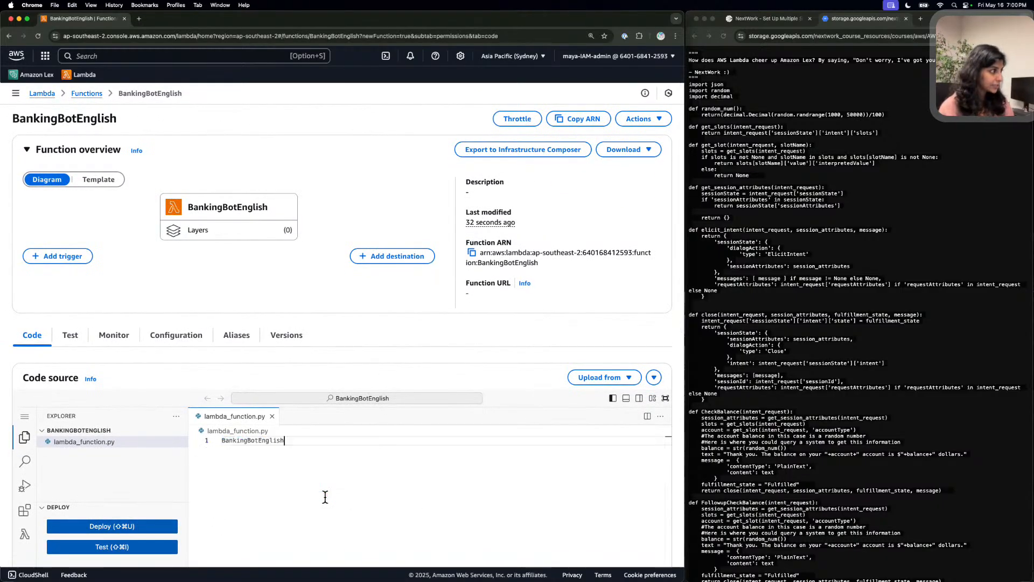
key(super+z)
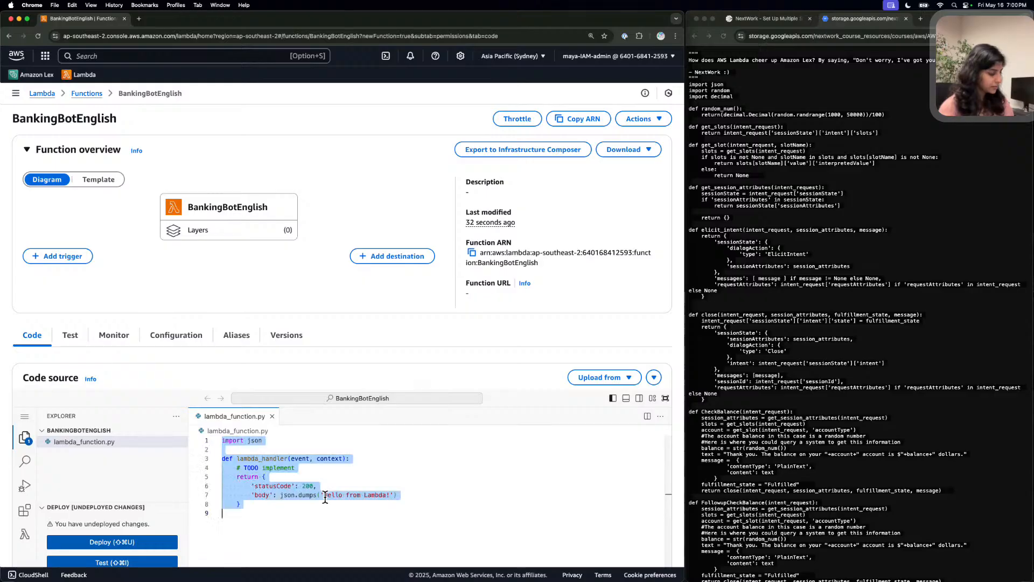
Copy the entire source code of the opened BankingBotEnglish NextWork.py file.
click(809, 251)
key(super+a)
key(super+c)
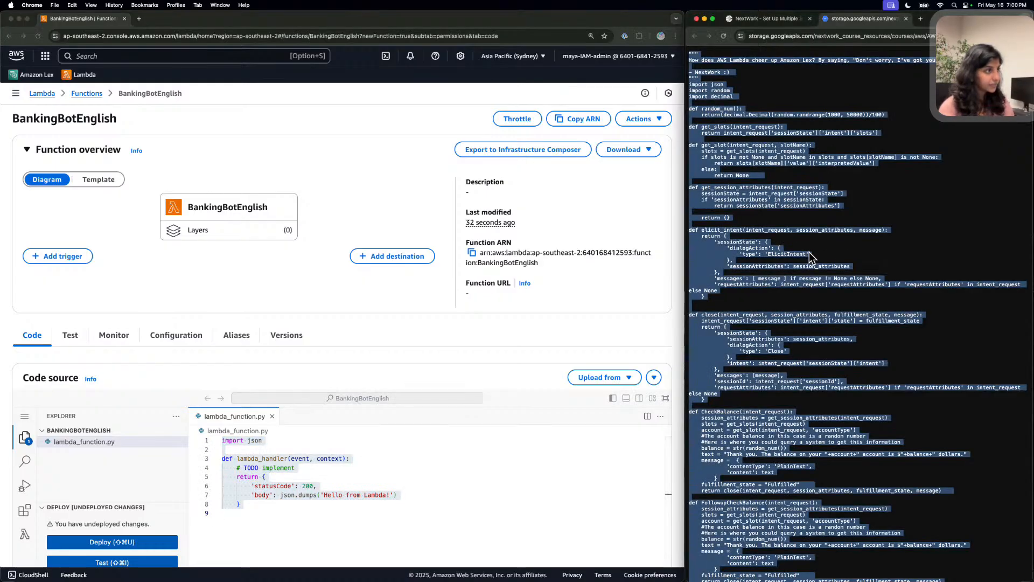
Replace the placeholder code in lambda_function.py with the copied BankingBotEnglish source and deploy the function.
click(448, 439)
key(super+v)
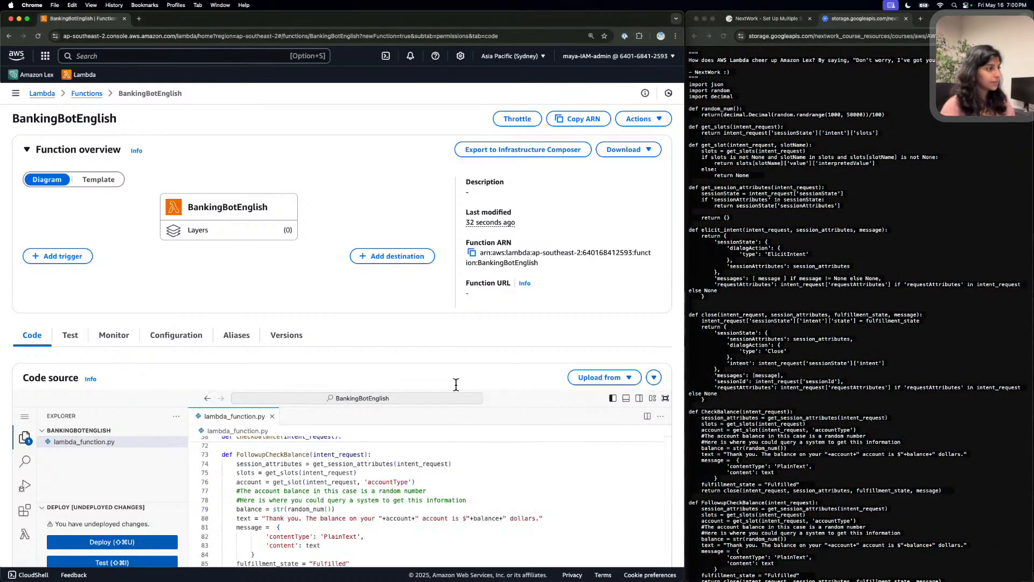
scroll(457, 312, down, 5)
key(shift+super+u)
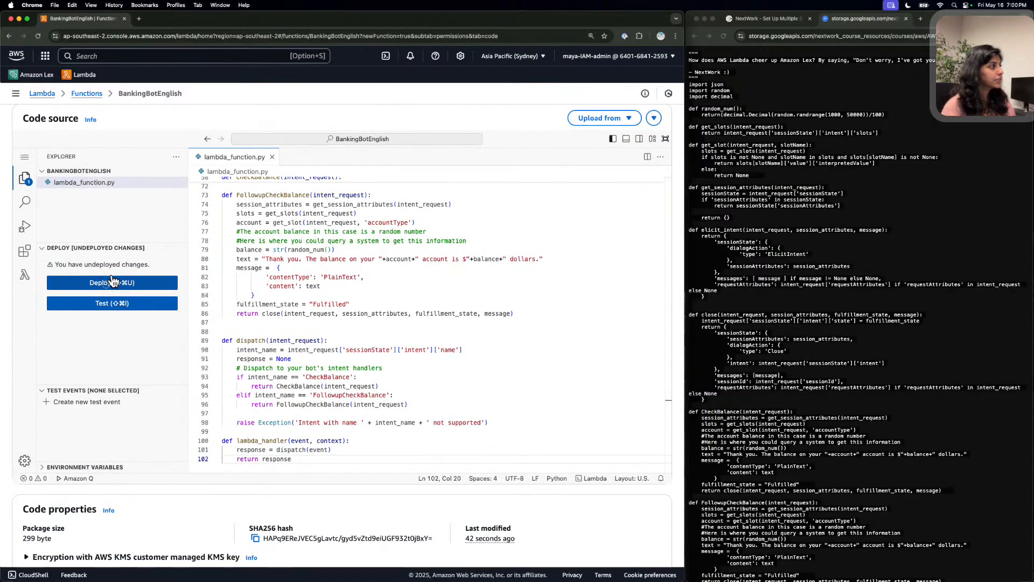
Bring up the project guide's section on connecting AWS Lambda with Amazon Lex, and open the Amazon Lex console.
click(768, 20)
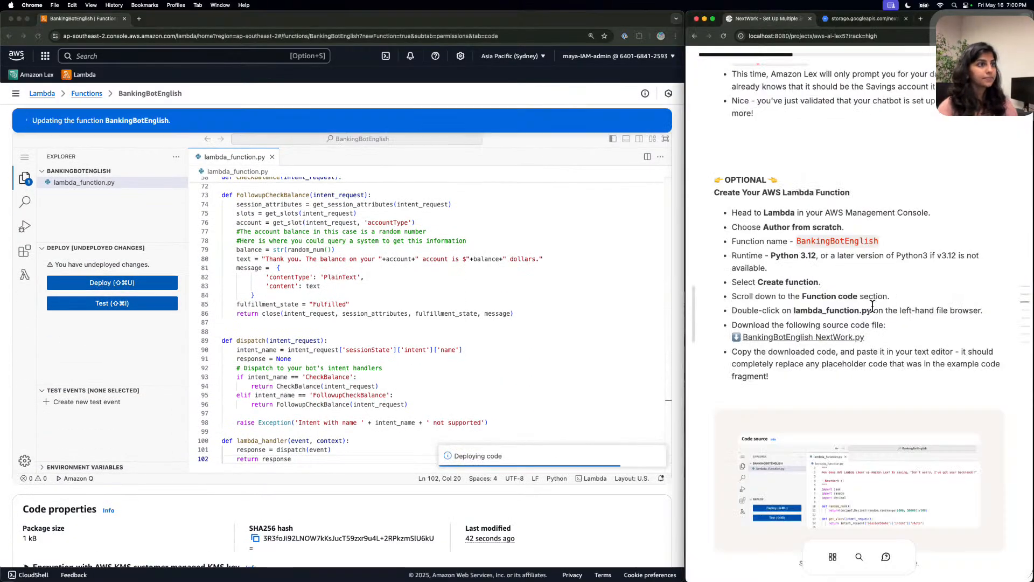
scroll(872, 305, down, 5)
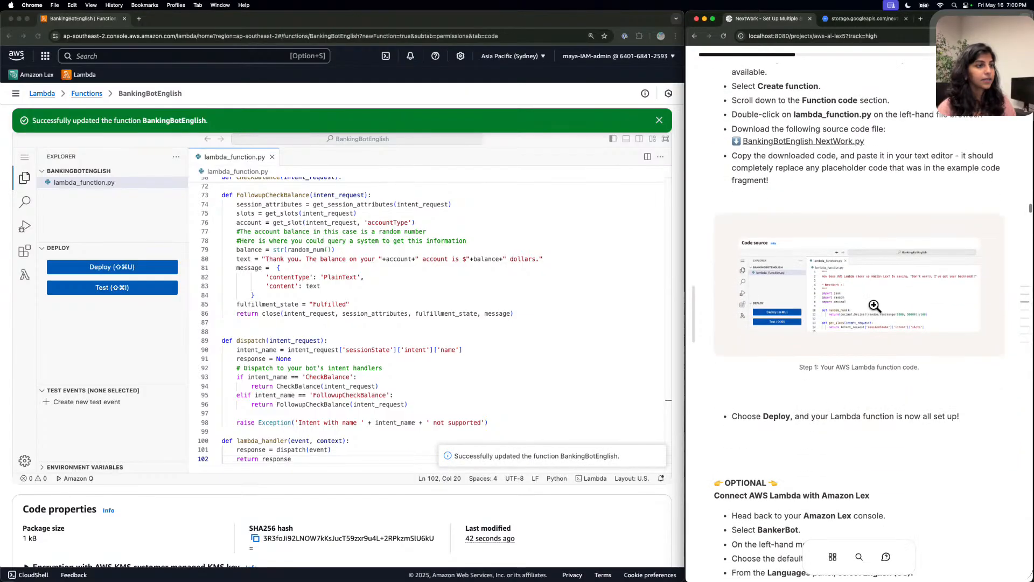
scroll(874, 305, down, 4)
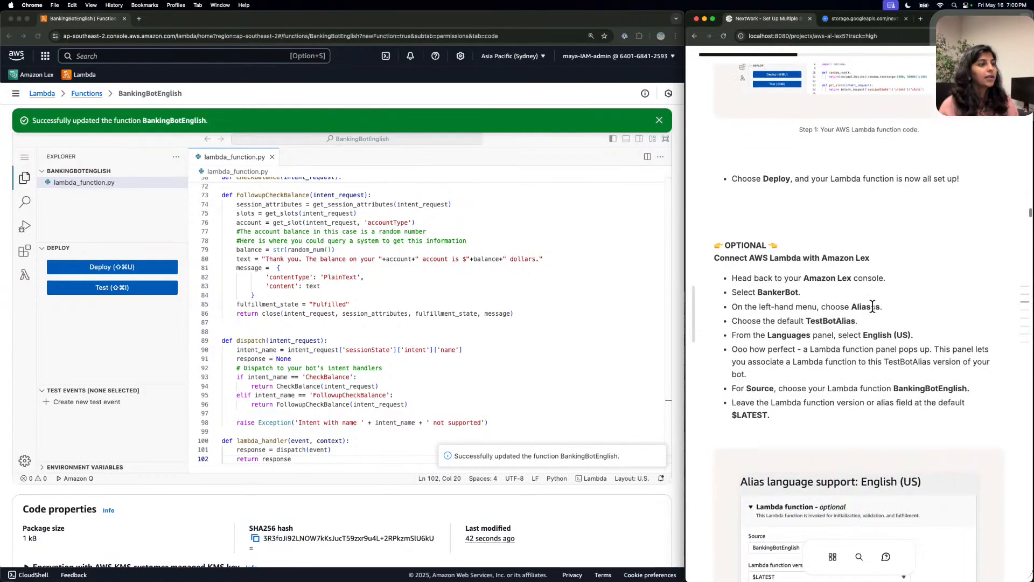
scroll(873, 303, down, 1)
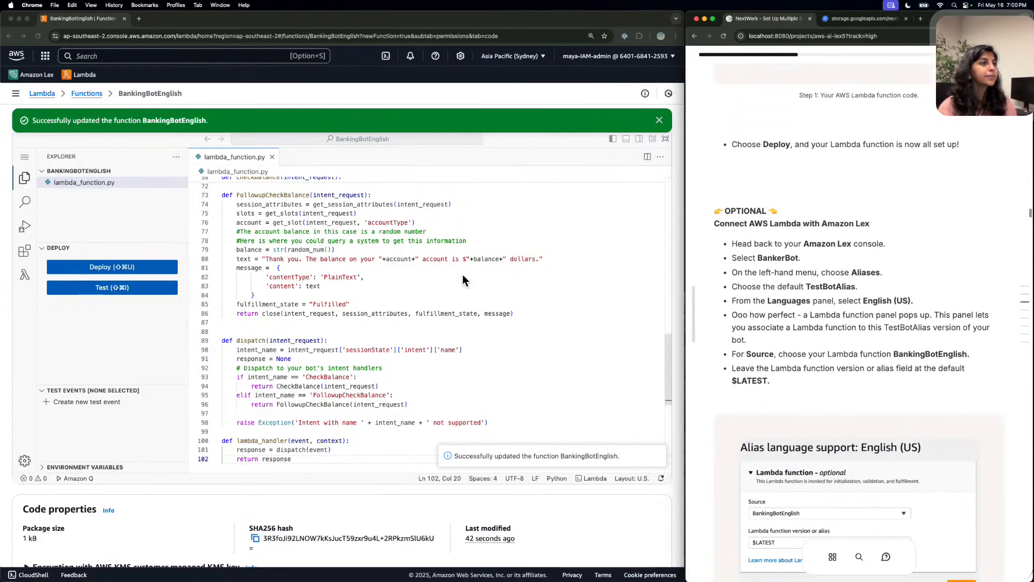
scroll(404, 270, up, 1)
click(46, 70)
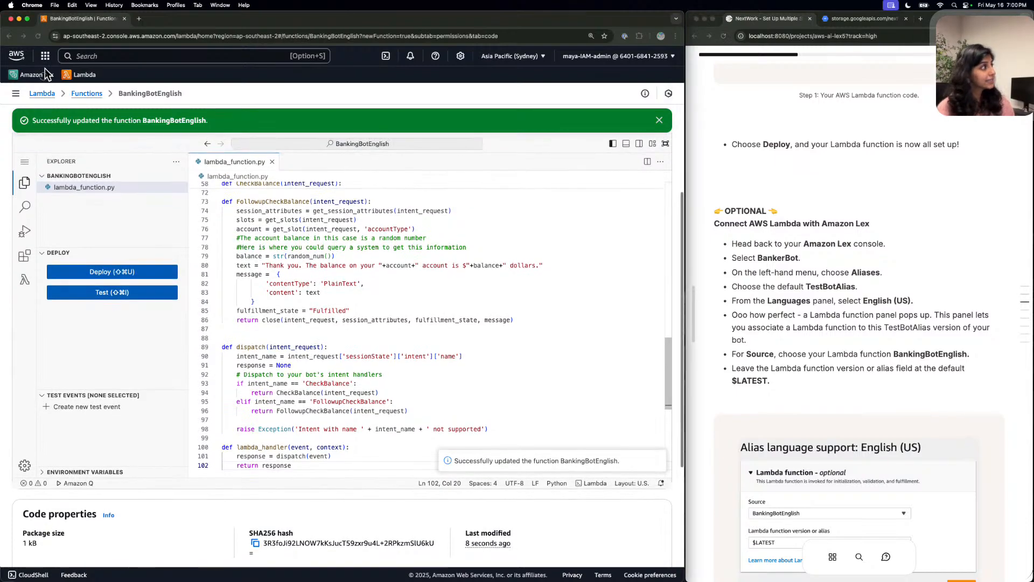
click(46, 70)
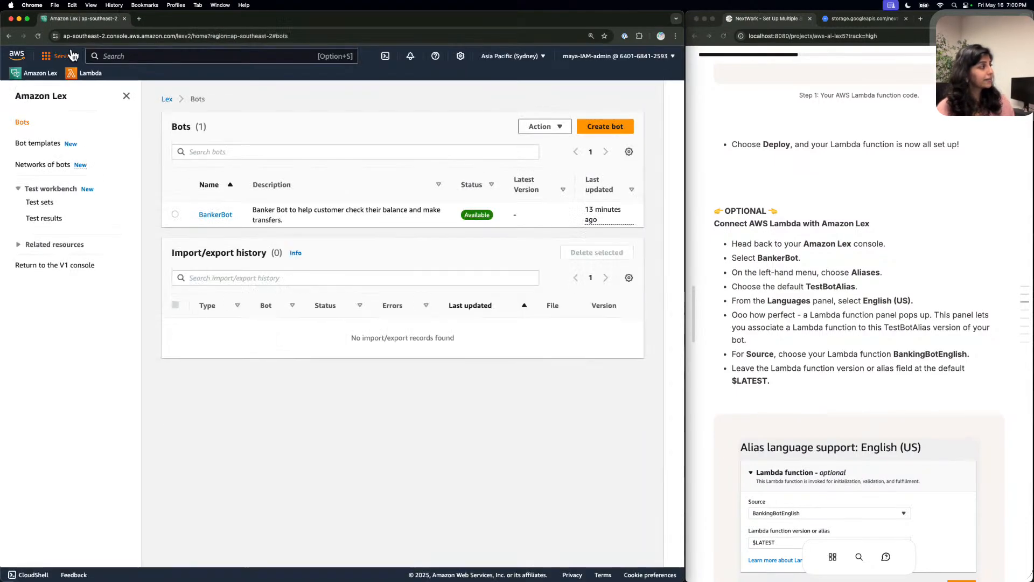
click(110, 56)
text(lex)
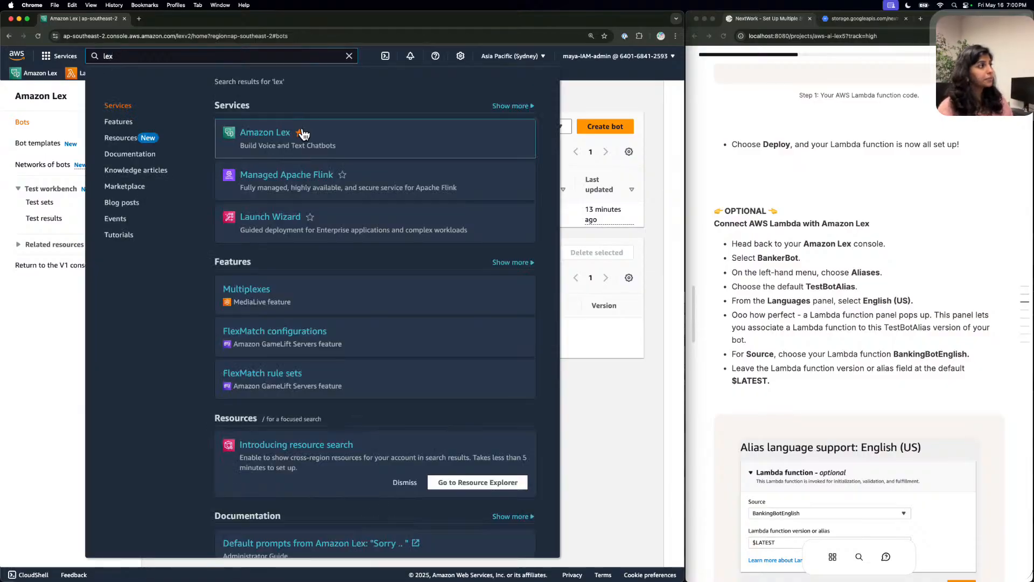
click(615, 425)
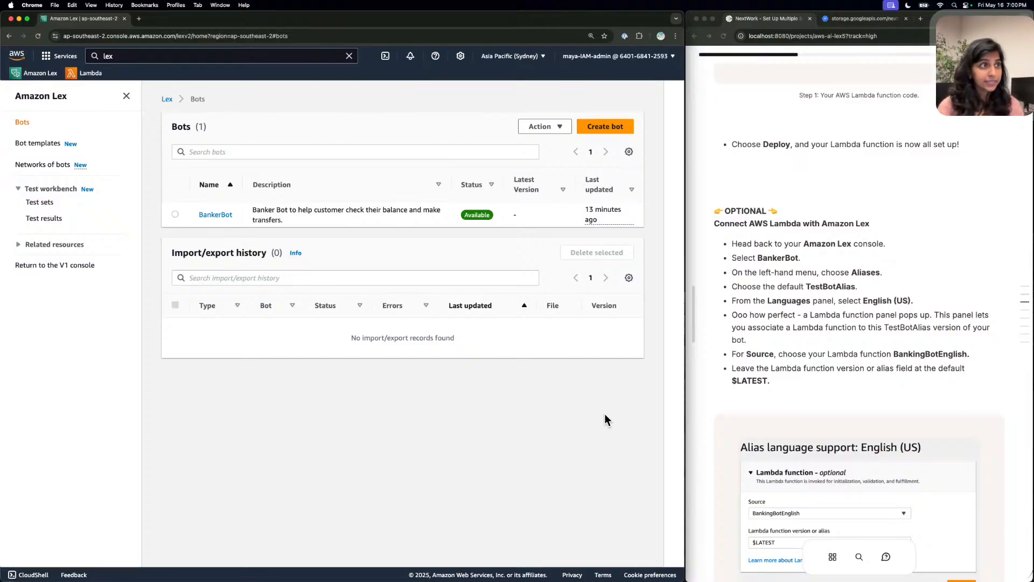
Open the English (US) language settings of BankerBot's TestBotAlias alias.
click(216, 213)
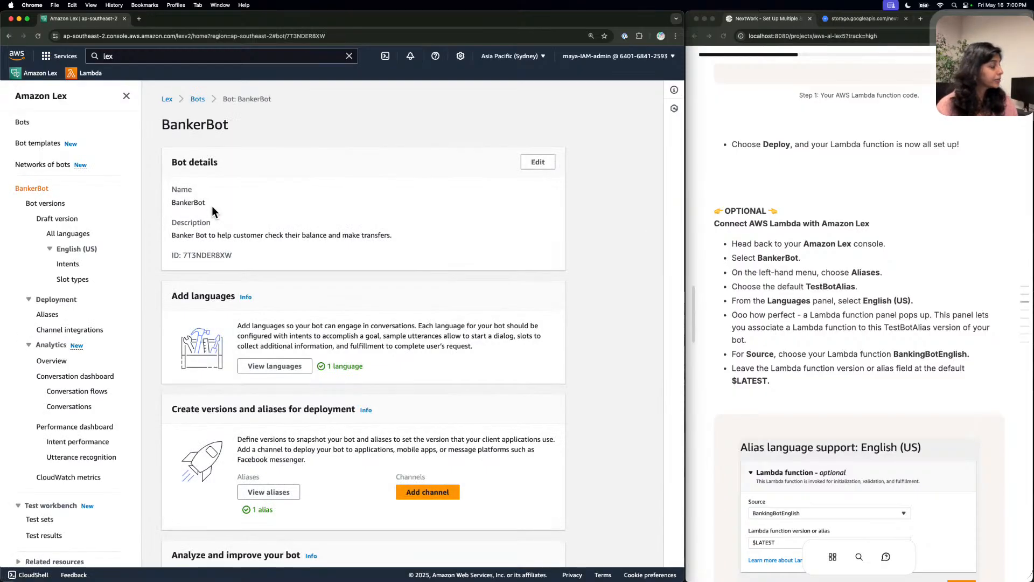
click(50, 313)
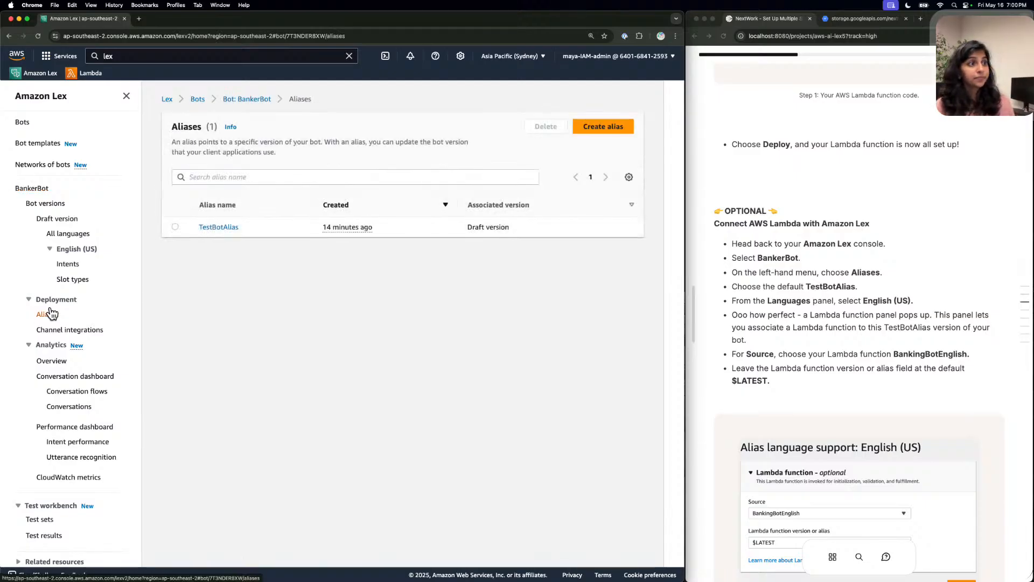
click(221, 226)
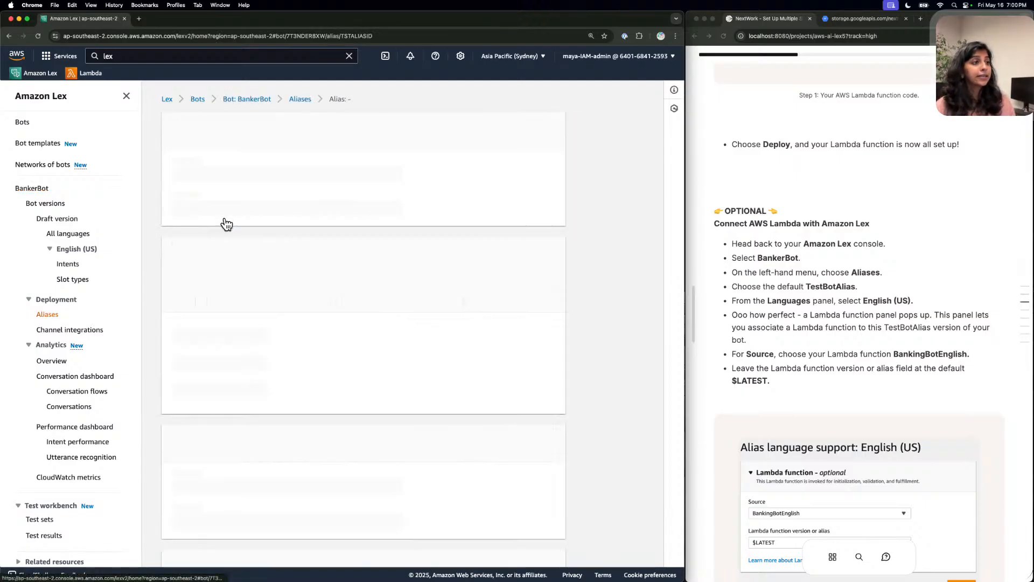
scroll(216, 252, down, 5)
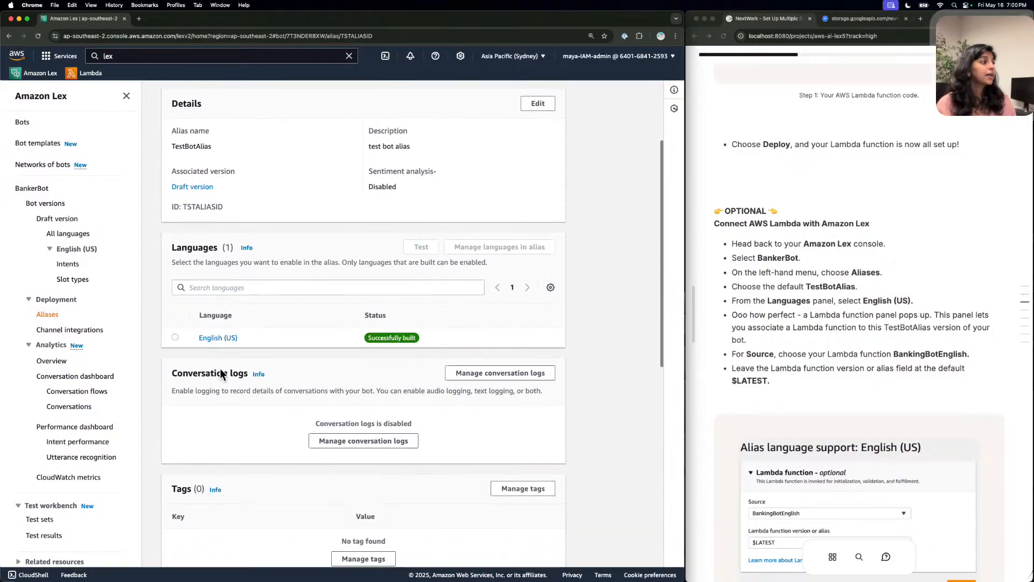
click(217, 337)
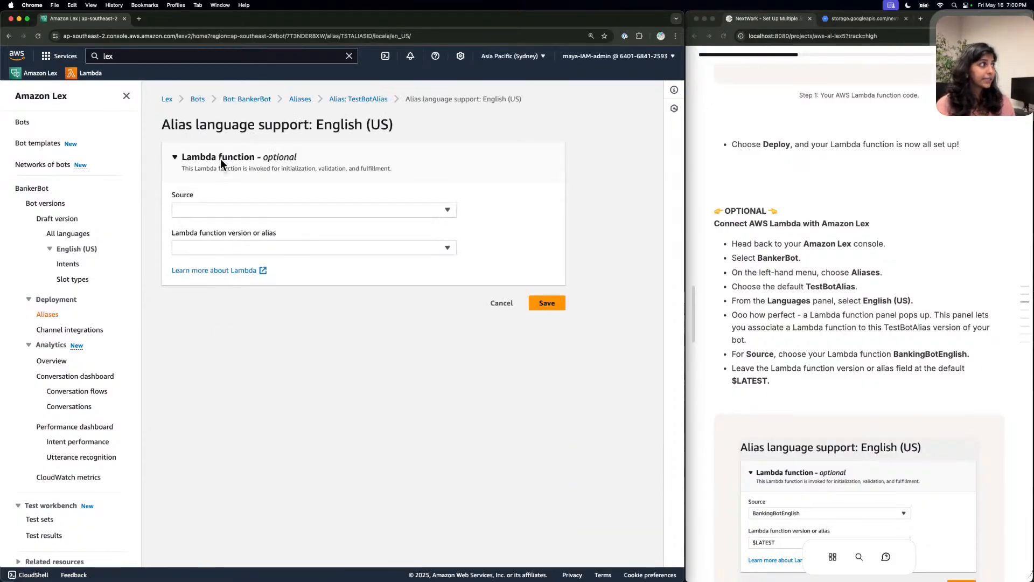
Set the alias's Lambda function source to BankingBotEnglish with version $LATEST and save the language settings.
click(214, 209)
click(216, 240)
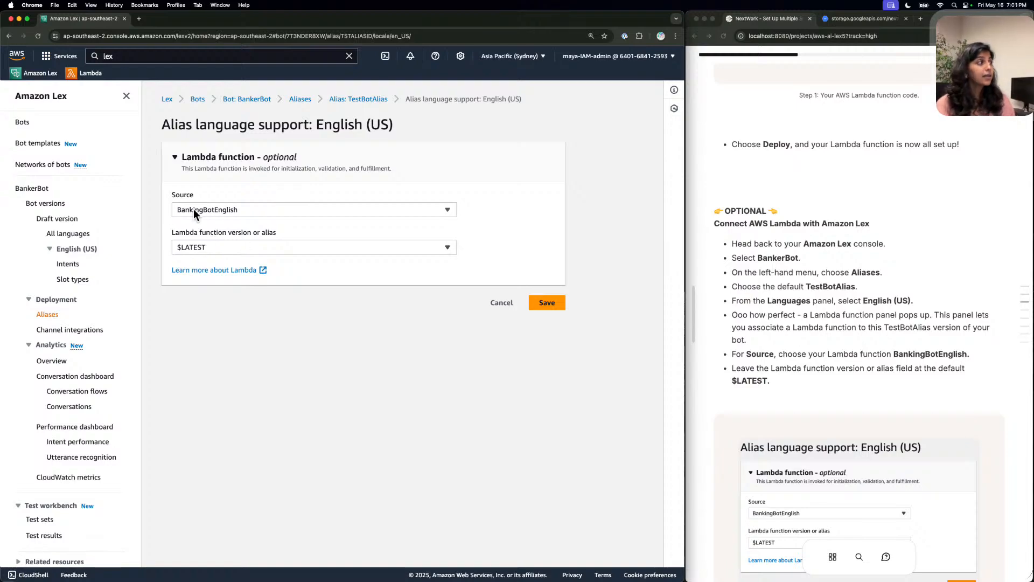
click(547, 303)
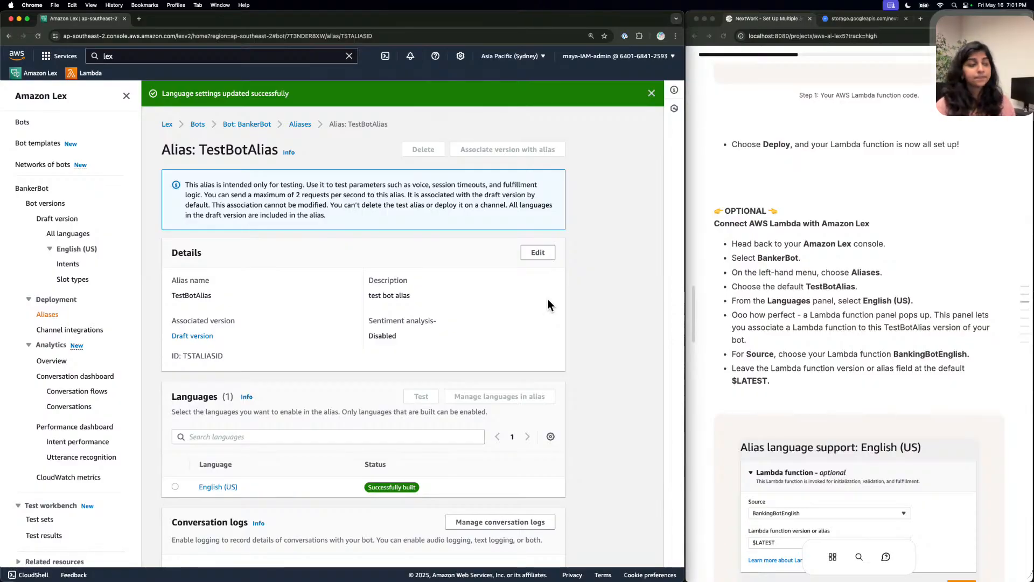
Review the TestBotAlias details and the guide's instructions for connecting the CheckBalance intent with the Lambda function.
scroll(547, 300, down, 1)
scroll(547, 300, down, 3)
scroll(547, 304, down, 2)
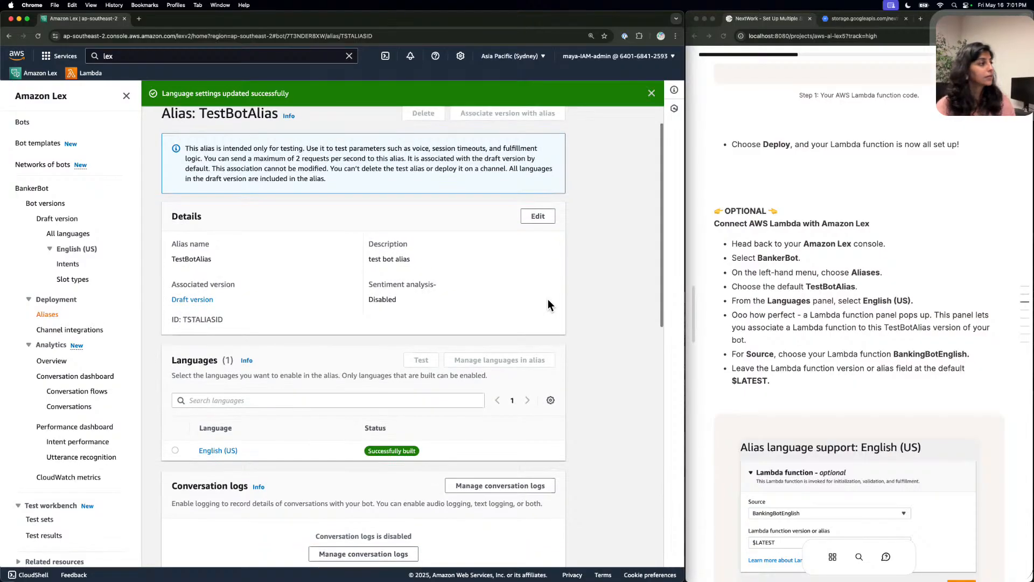
scroll(548, 301, down, 5)
scroll(548, 298, down, 5)
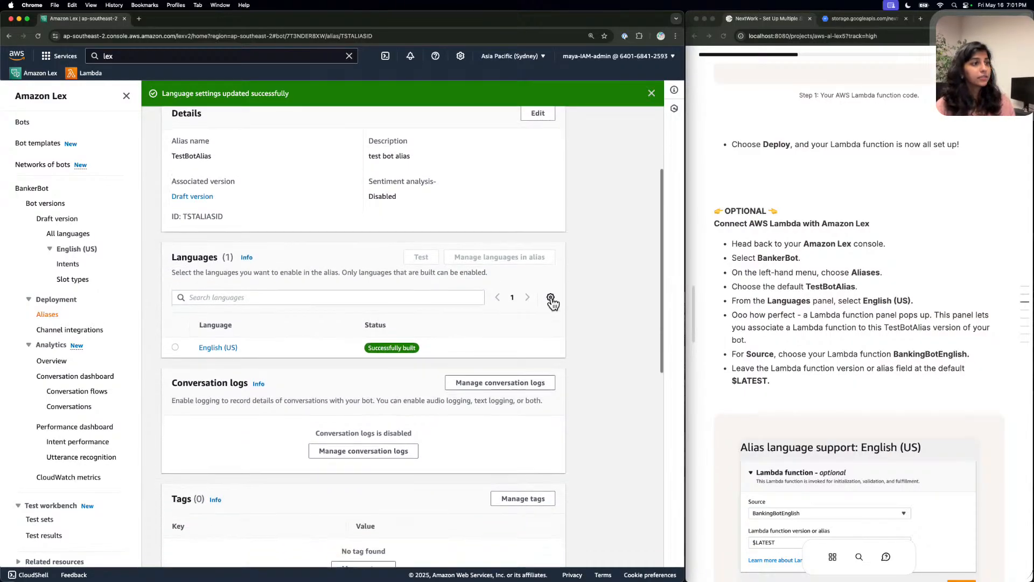
scroll(770, 302, down, 10)
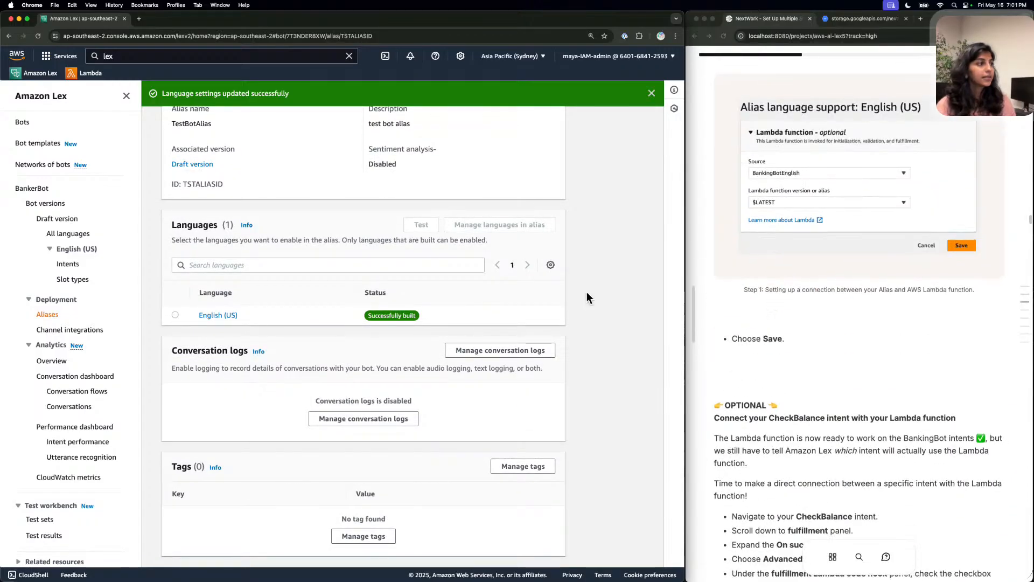
scroll(483, 292, up, 10)
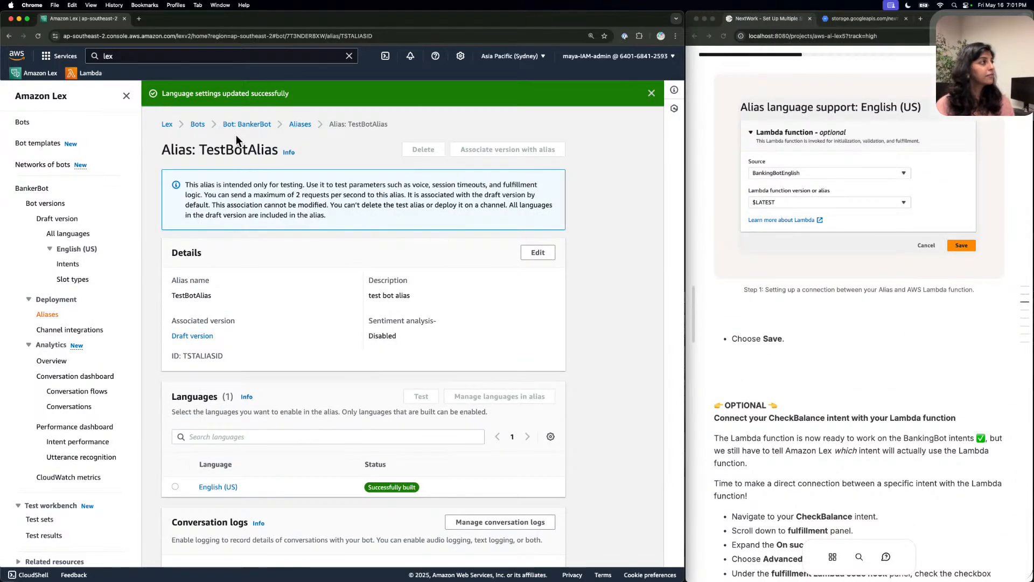
scroll(506, 225, down, 1)
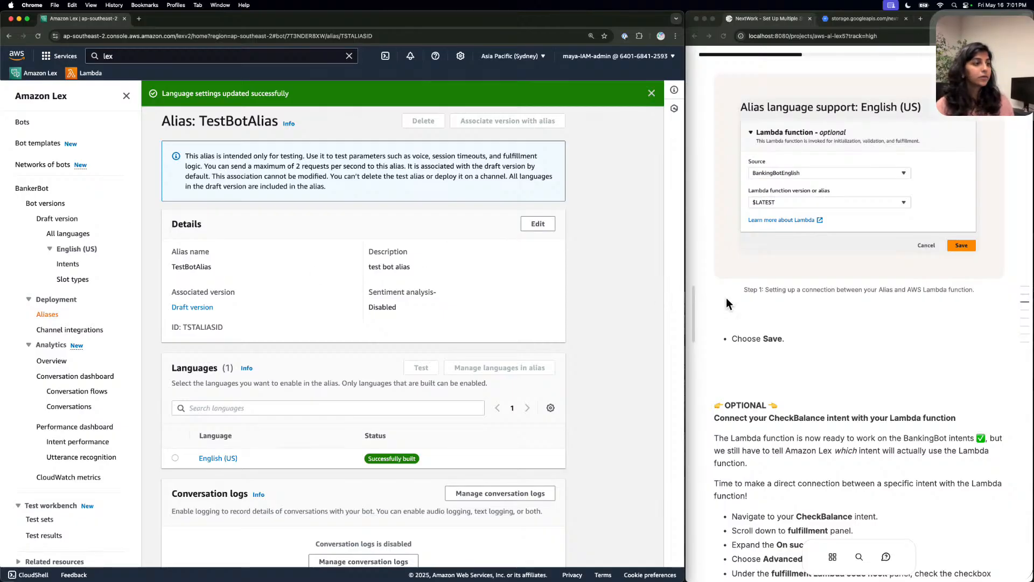
scroll(762, 302, down, 2)
scroll(763, 304, down, 3)
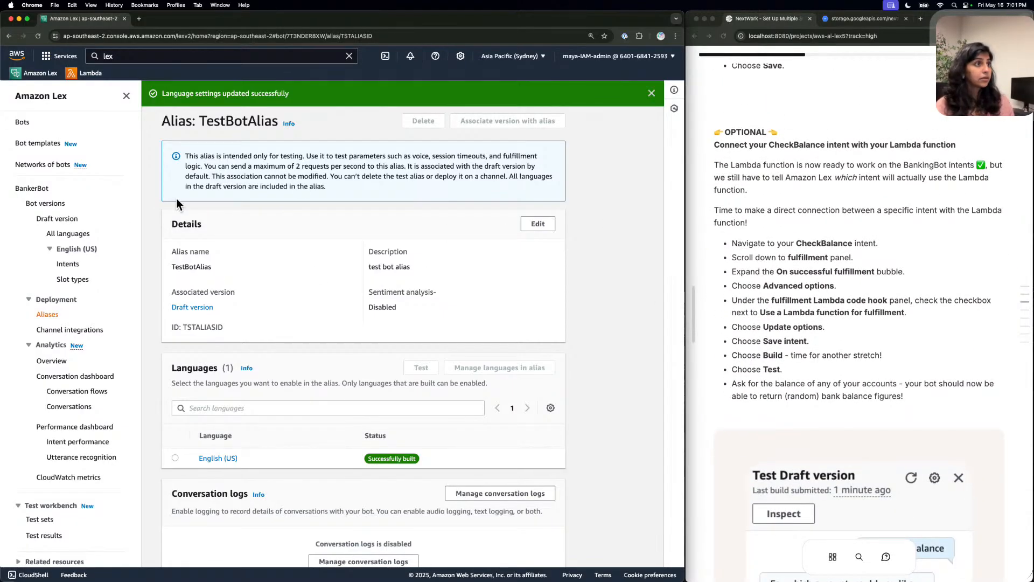
Open BankerBot's CheckBalance intent and expand its On successful fulfillment settings.
click(67, 264)
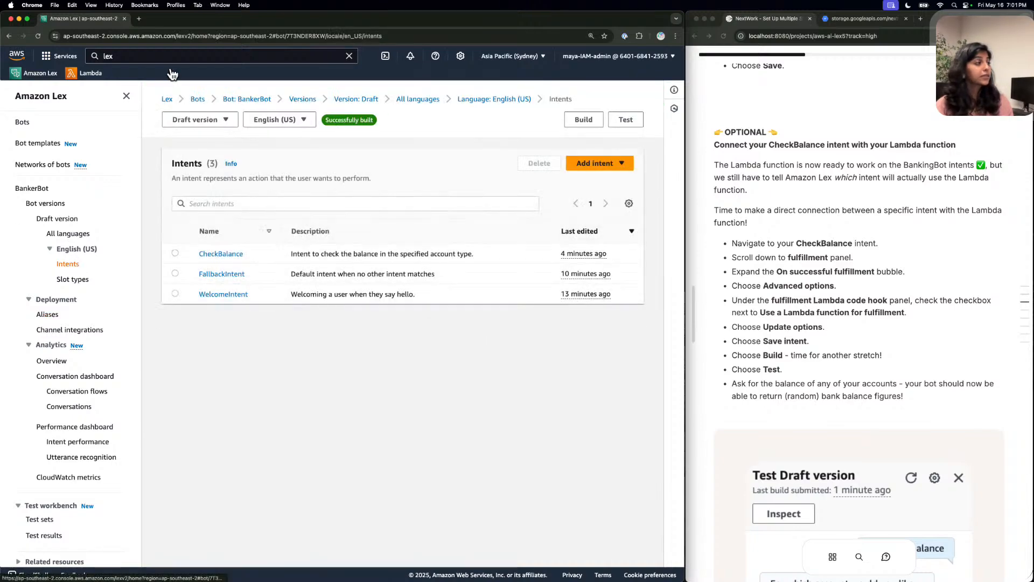
click(216, 253)
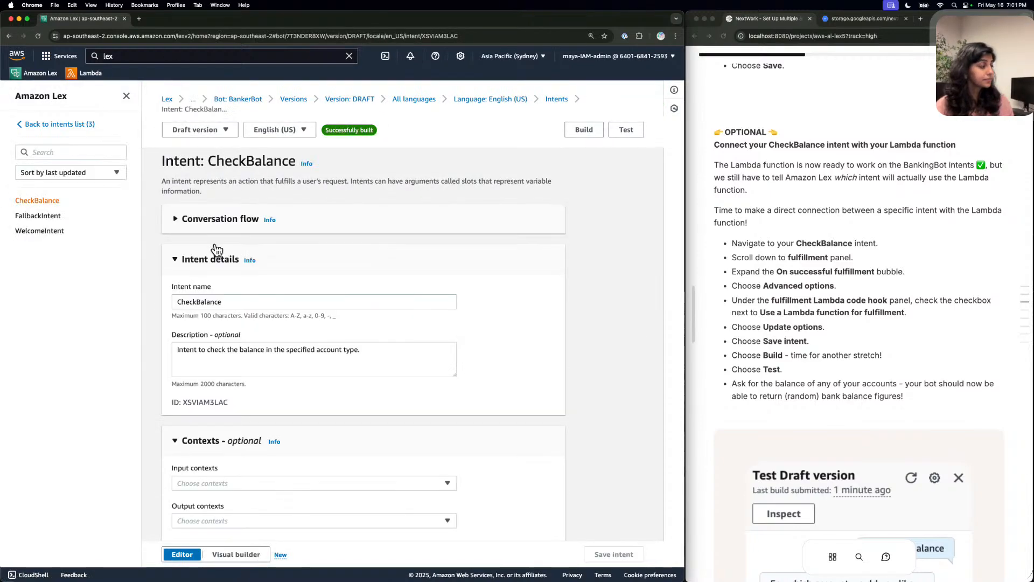
scroll(264, 279, down, 5)
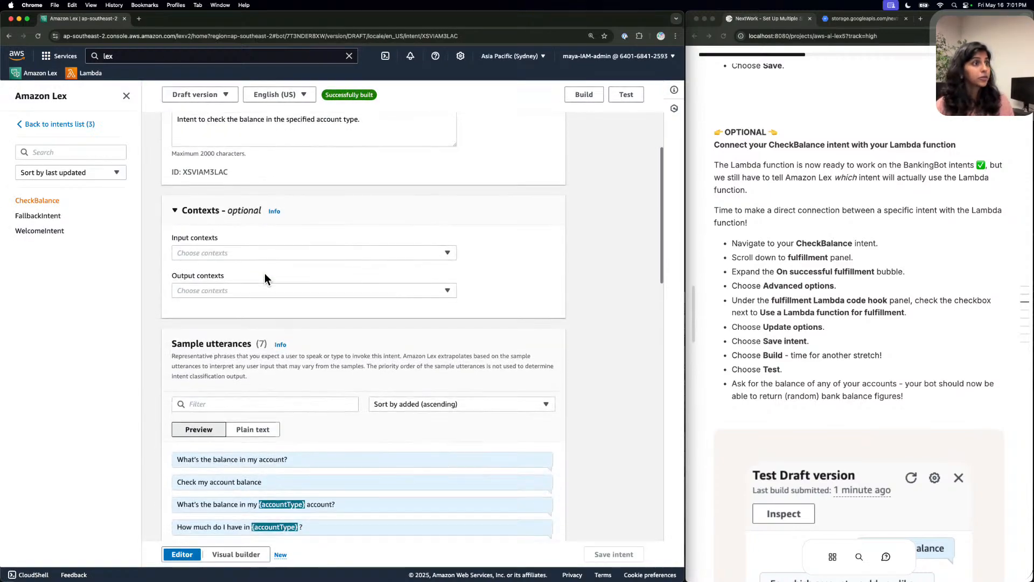
scroll(264, 279, down, 8)
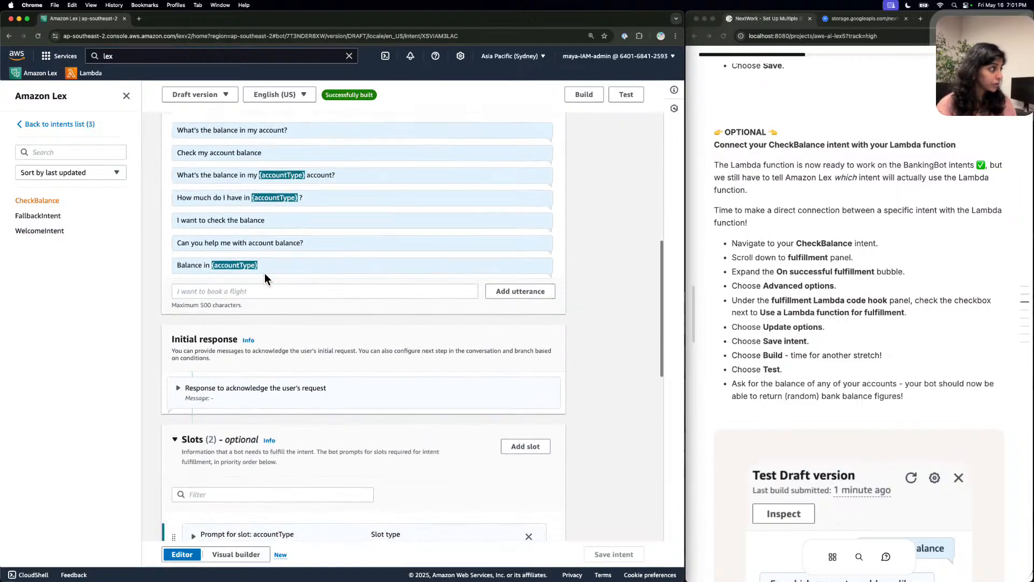
scroll(264, 274, up, 3)
scroll(262, 285, down, 1)
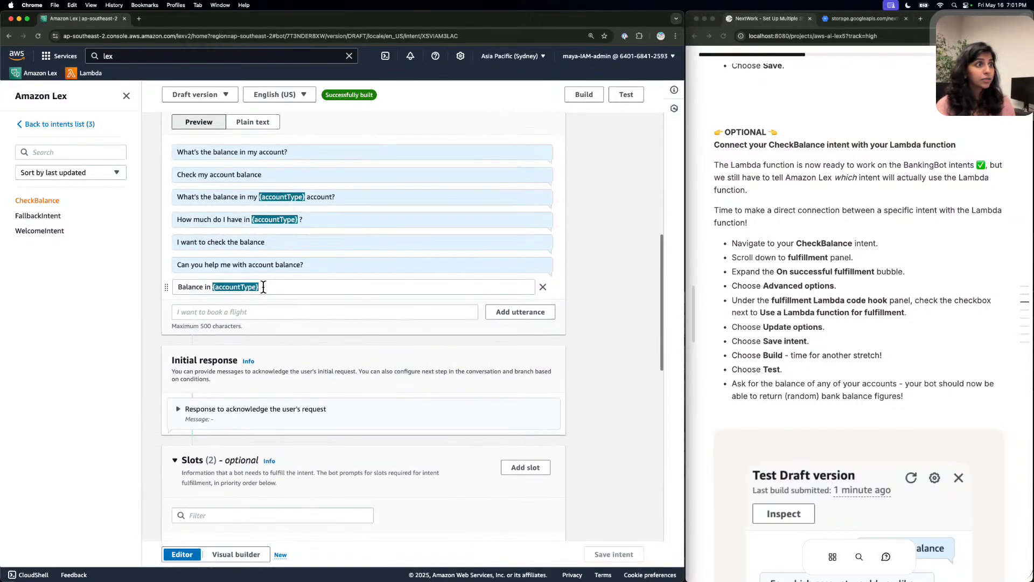
scroll(263, 287, down, 8)
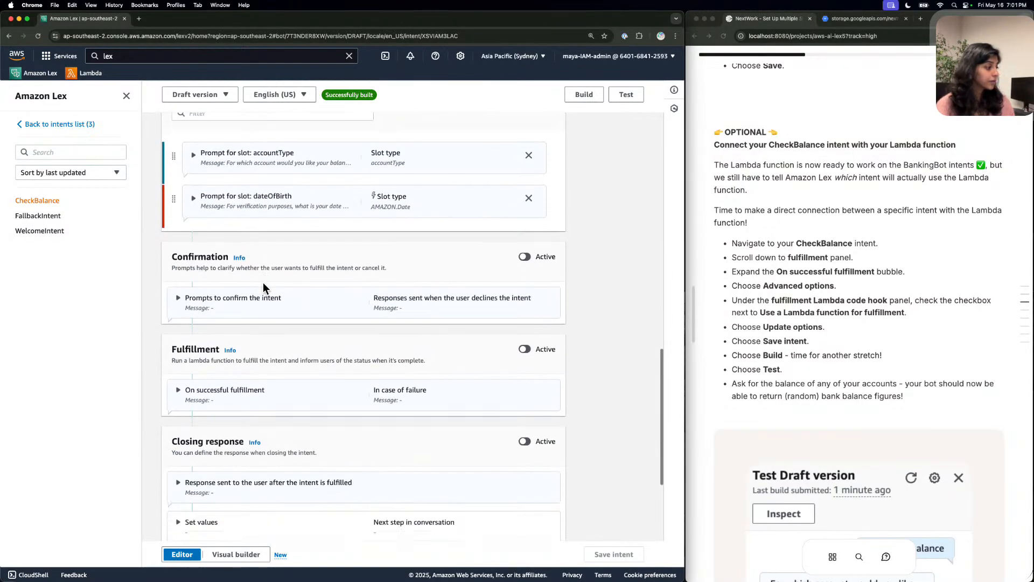
click(186, 381)
scroll(188, 366, down, 2)
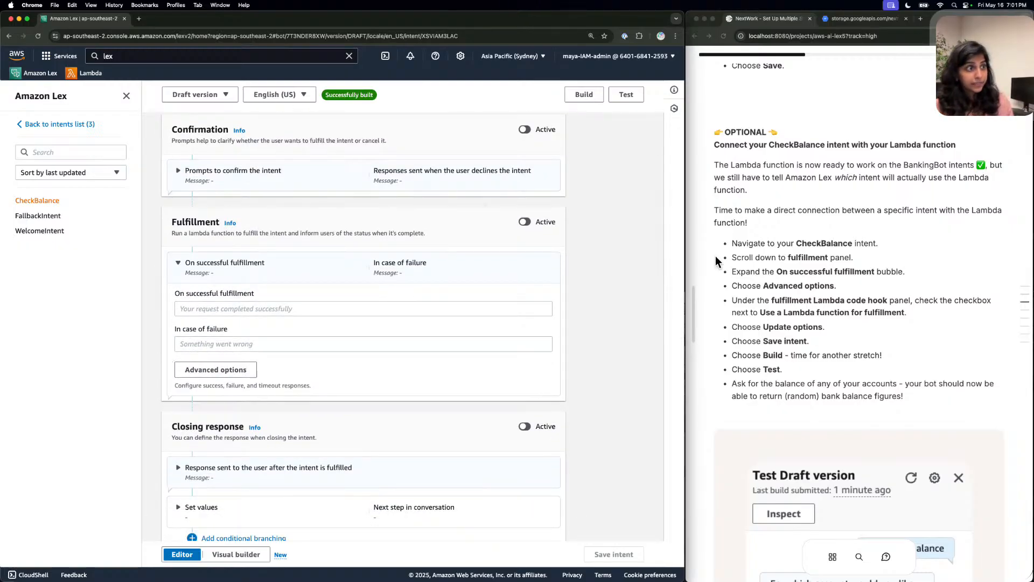
scroll(272, 295, down, 1)
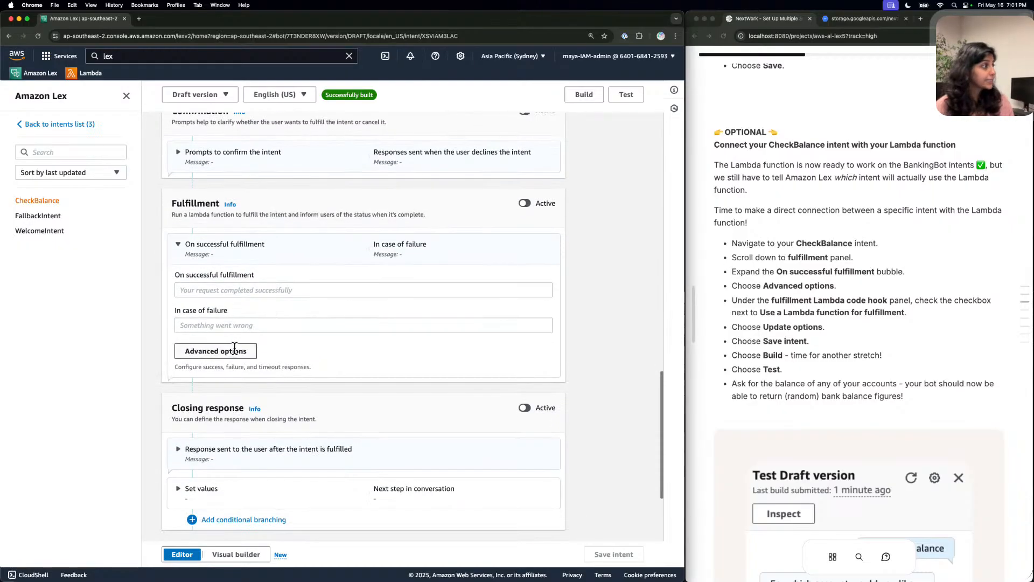
Enable Use a Lambda function for fulfillment in the CheckBalance advanced options, save the intent and build the bot.
click(216, 351)
click(267, 162)
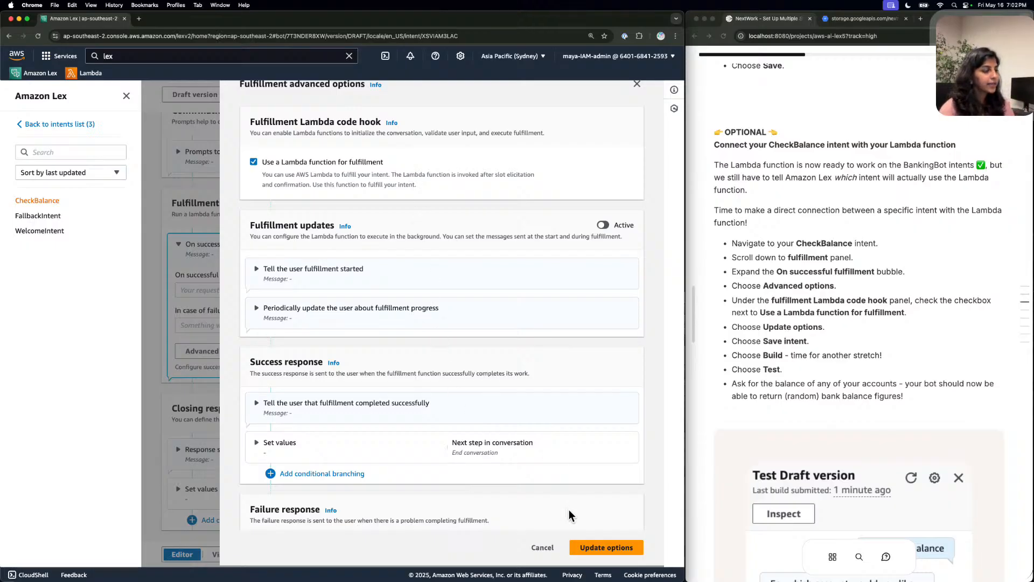
click(592, 545)
click(614, 554)
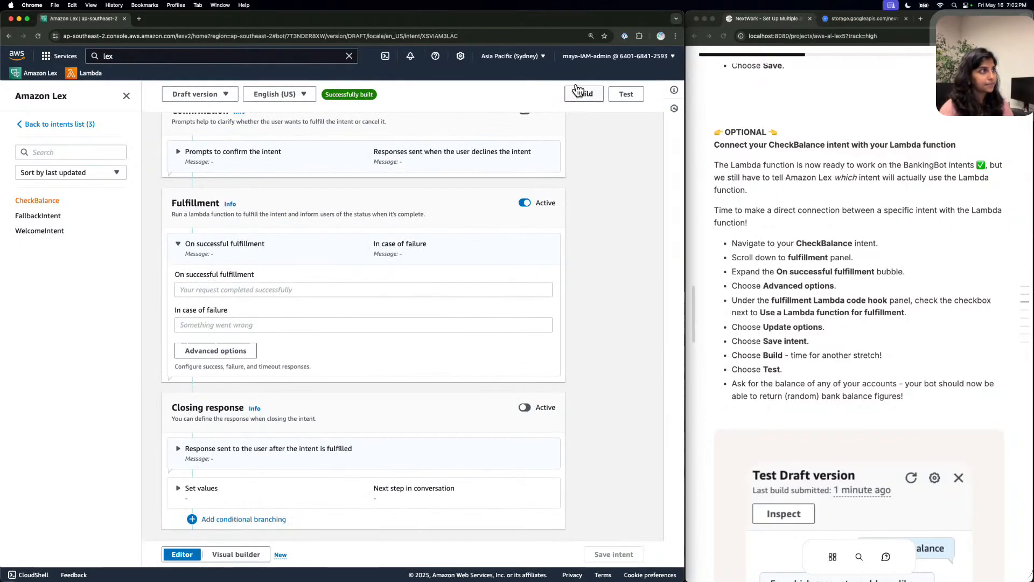
click(578, 92)
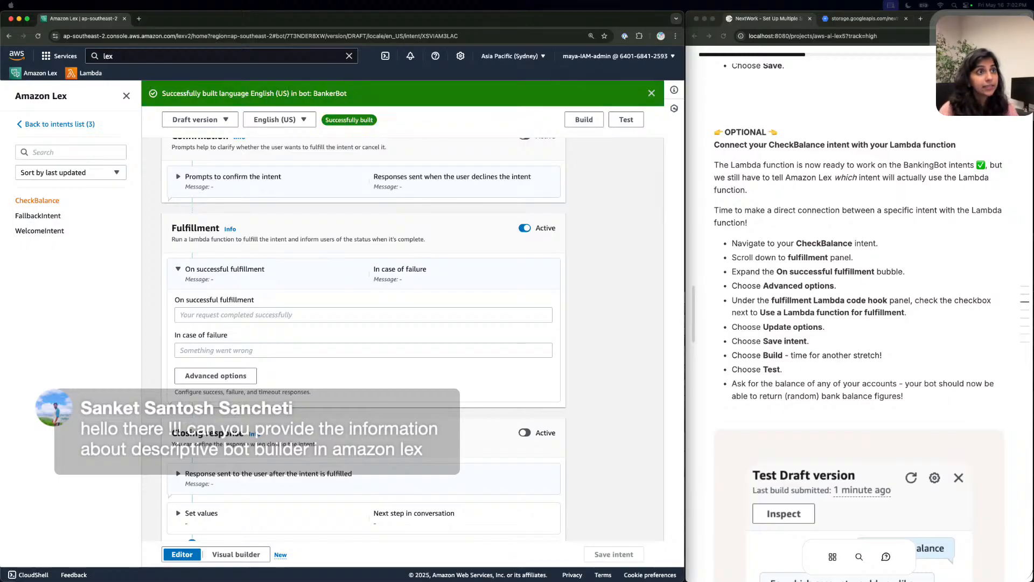
scroll(859, 323, up, 10)
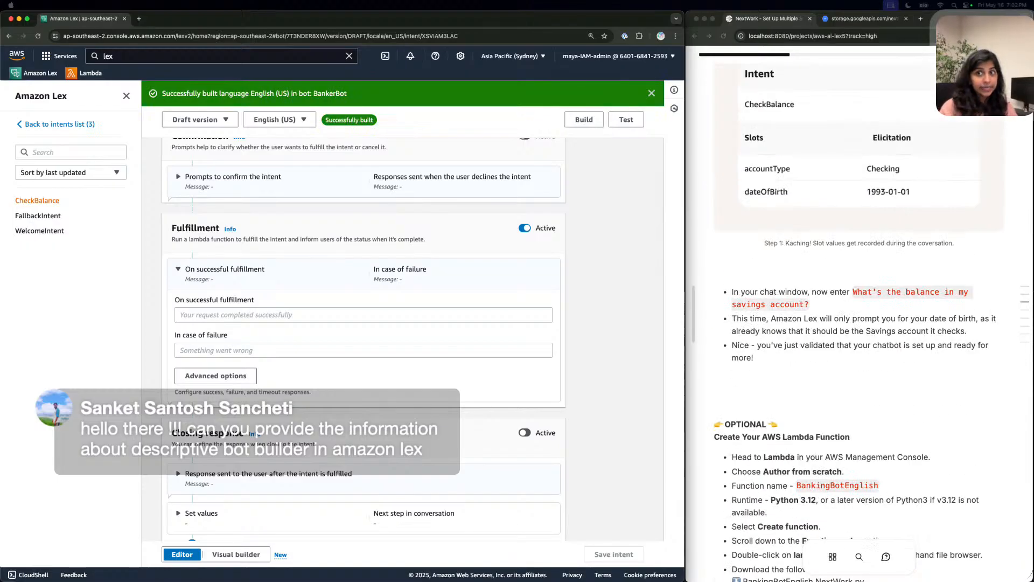
Open the five-project Lex series link from the project guide's 30 second Summary in a new browser tab.
scroll(859, 323, up, 15)
scroll(859, 323, up, 20)
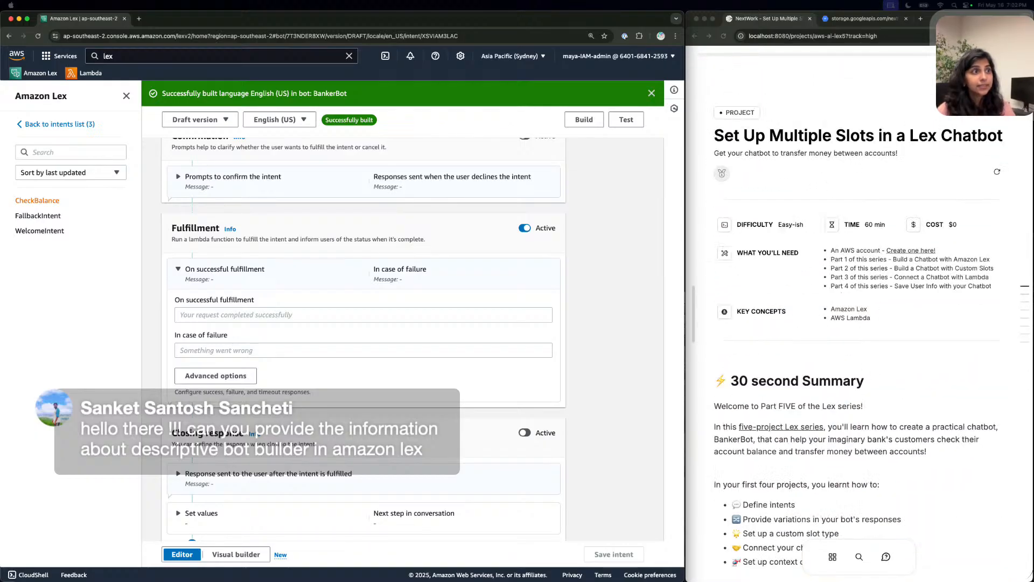
scroll(859, 323, down, 3)
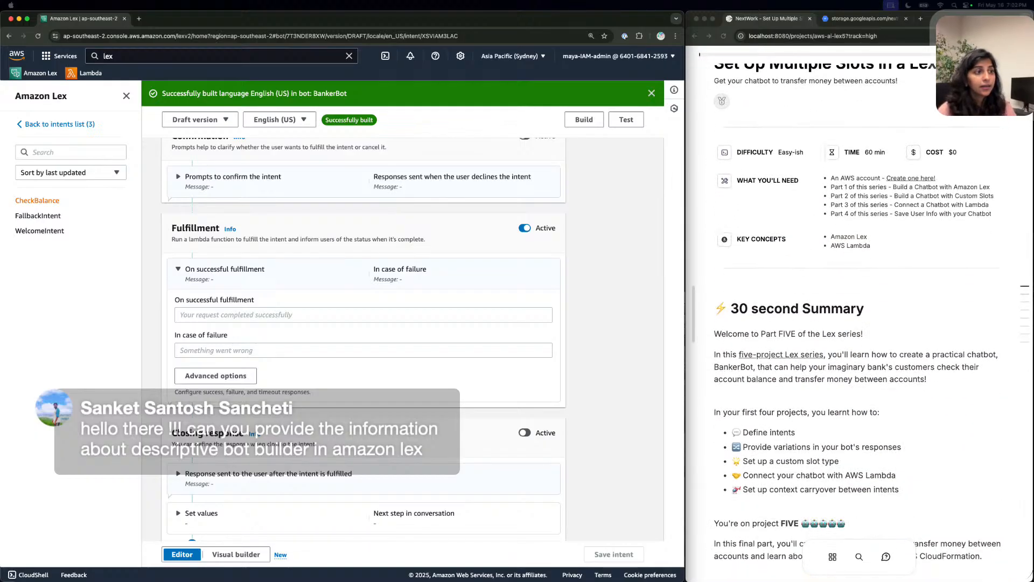
right_click(800, 352)
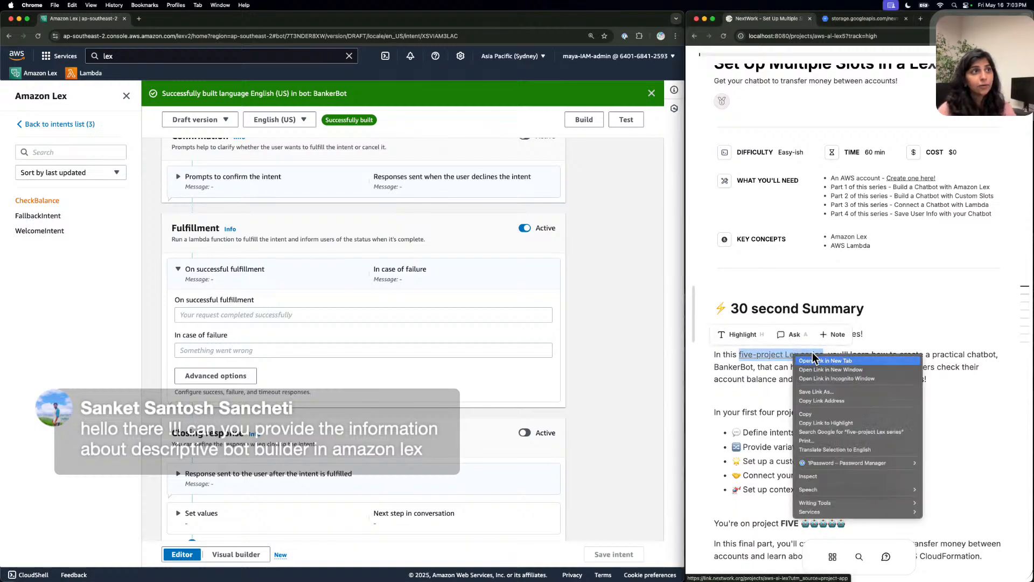
click(813, 357)
click(925, 17)
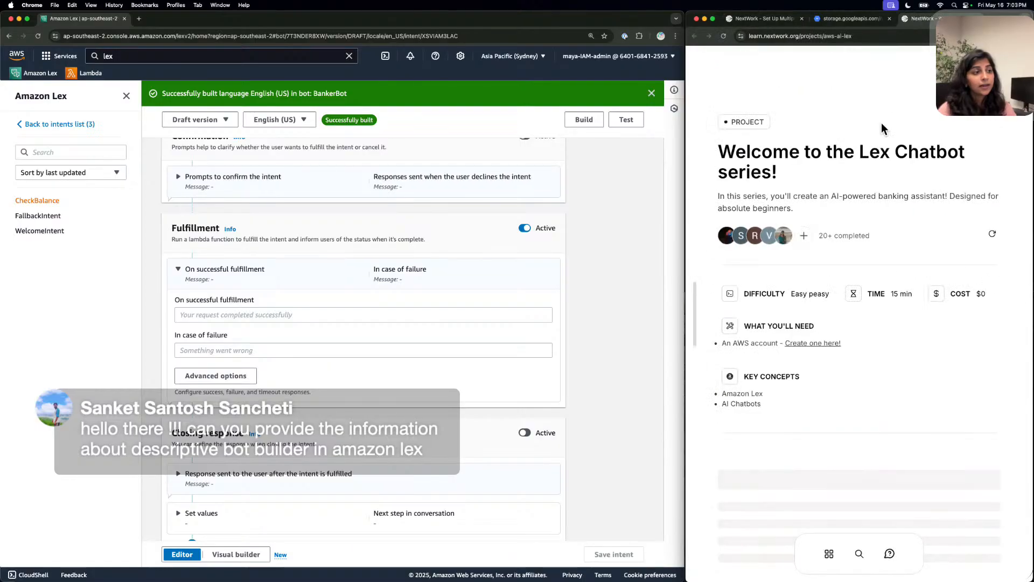
Choose Step-by-Step Guidance for the chatbots and Lex explanation and examine its overview of the main types of AI.
scroll(882, 128, down, 10)
scroll(881, 128, down, 10)
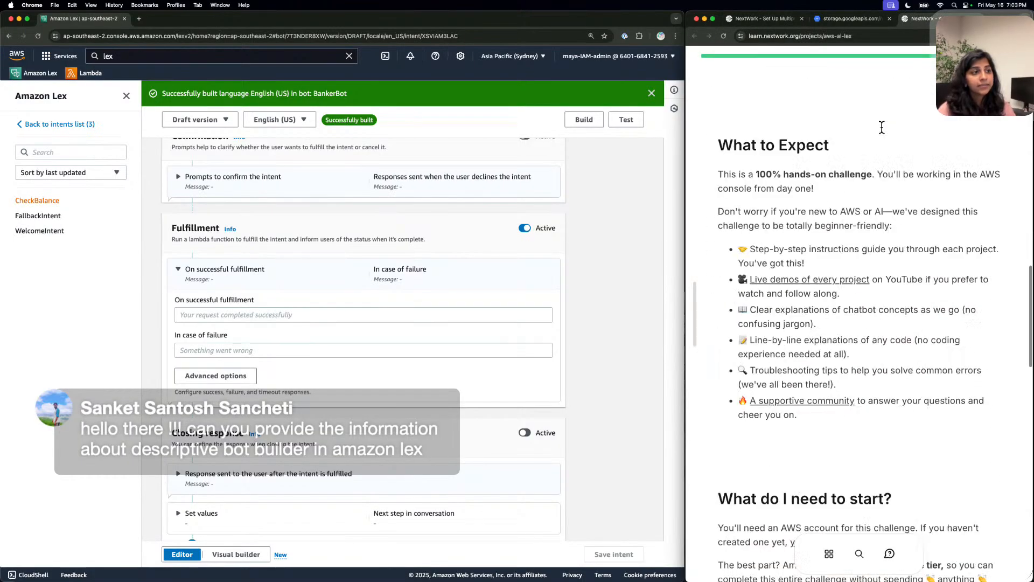
scroll(882, 128, down, 15)
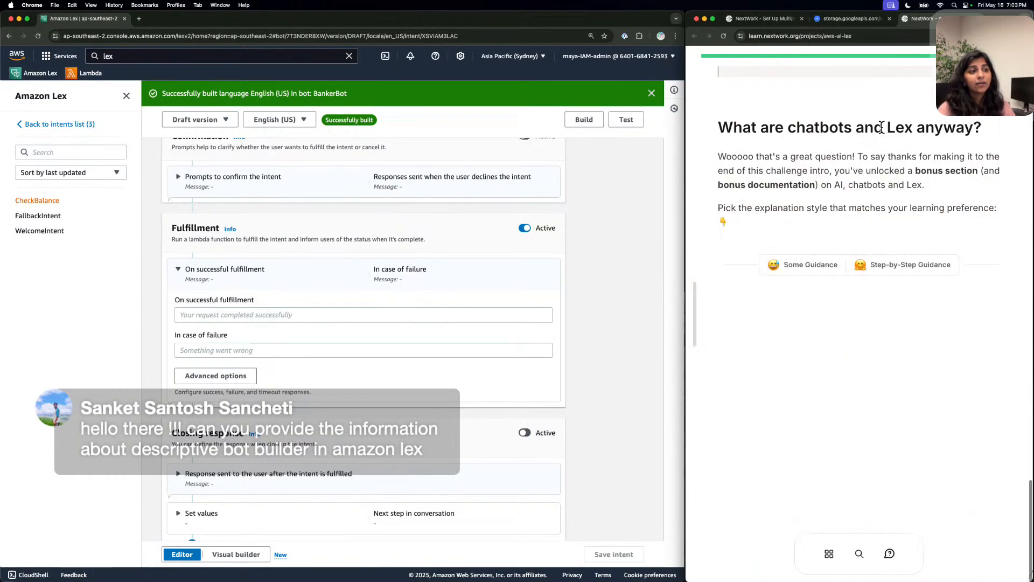
click(875, 264)
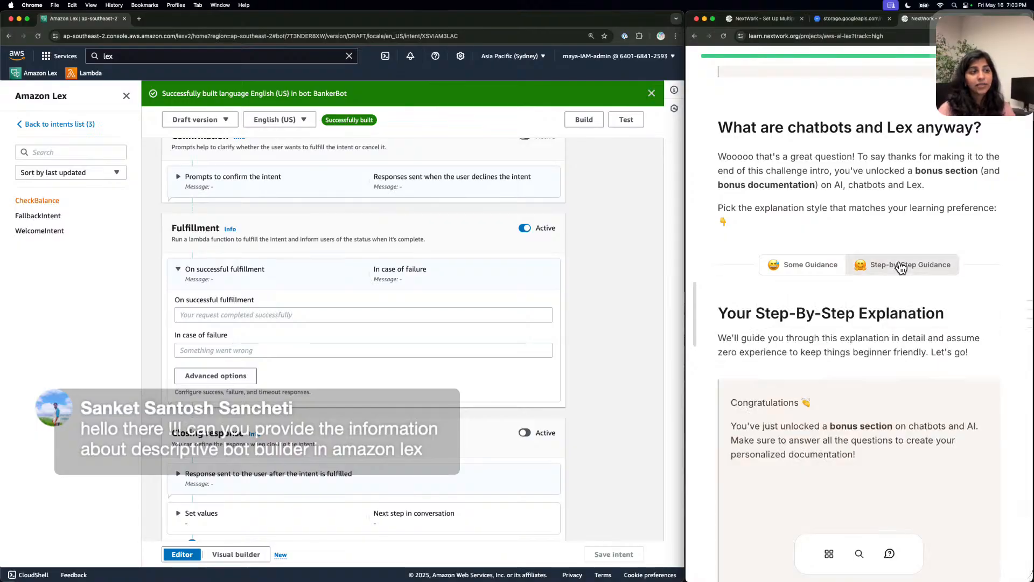
scroll(900, 268, down, 3)
scroll(899, 266, down, 20)
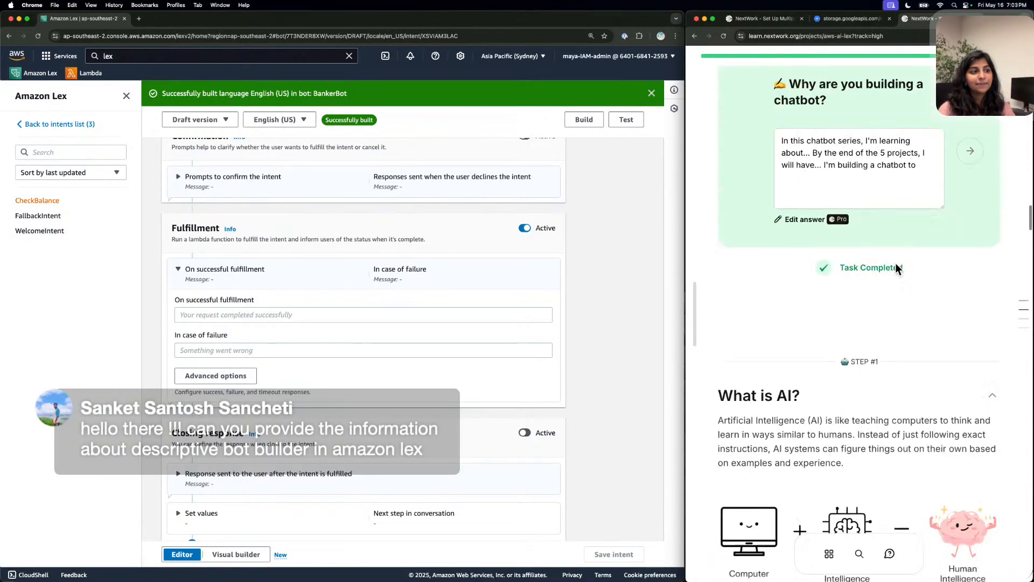
scroll(895, 262, down, 10)
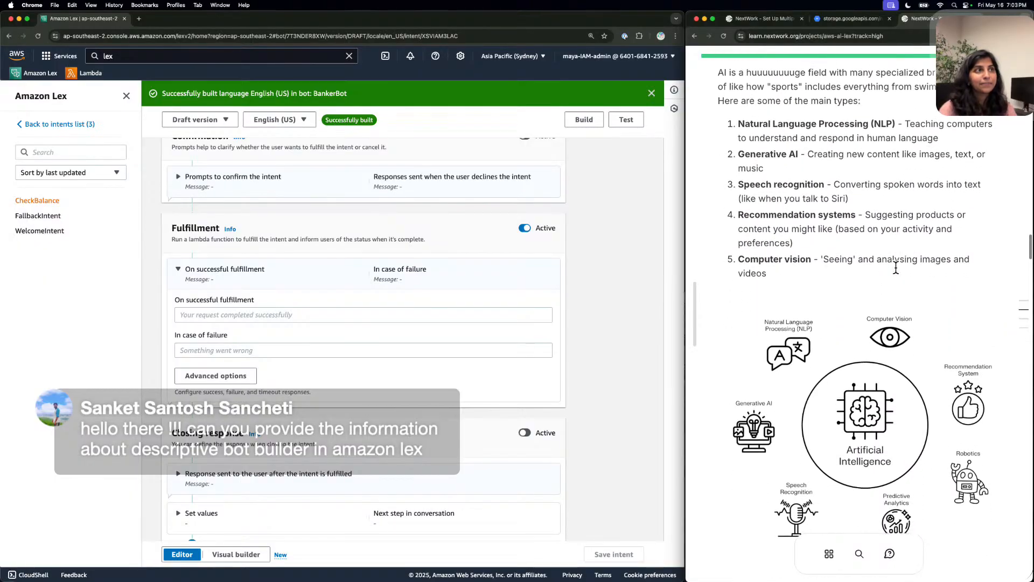
Look through the series explanation from What is AI? to the How do you build a chatbot? section.
click(755, 17)
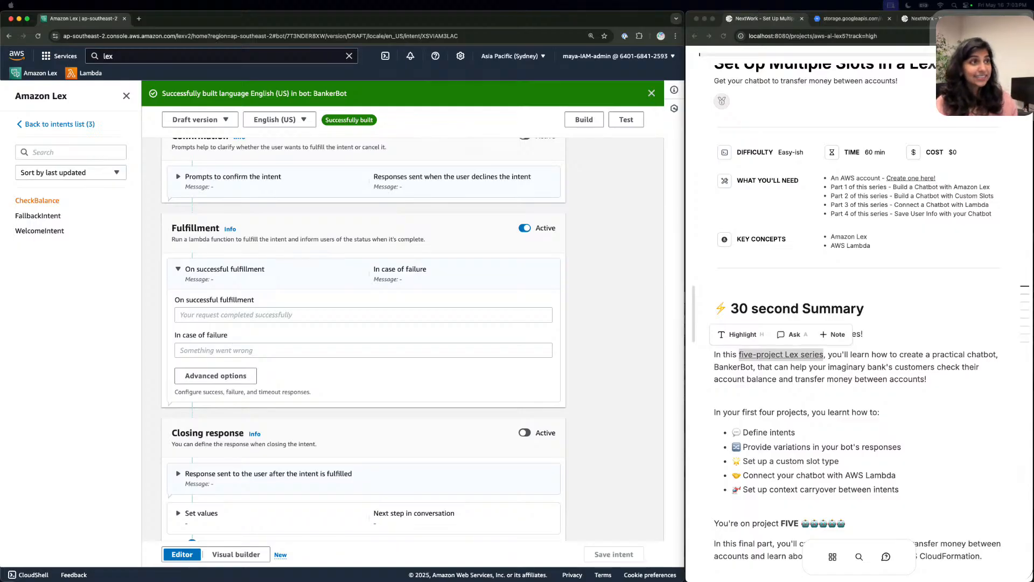
scroll(856, 323, up, 3)
scroll(856, 323, down, 6)
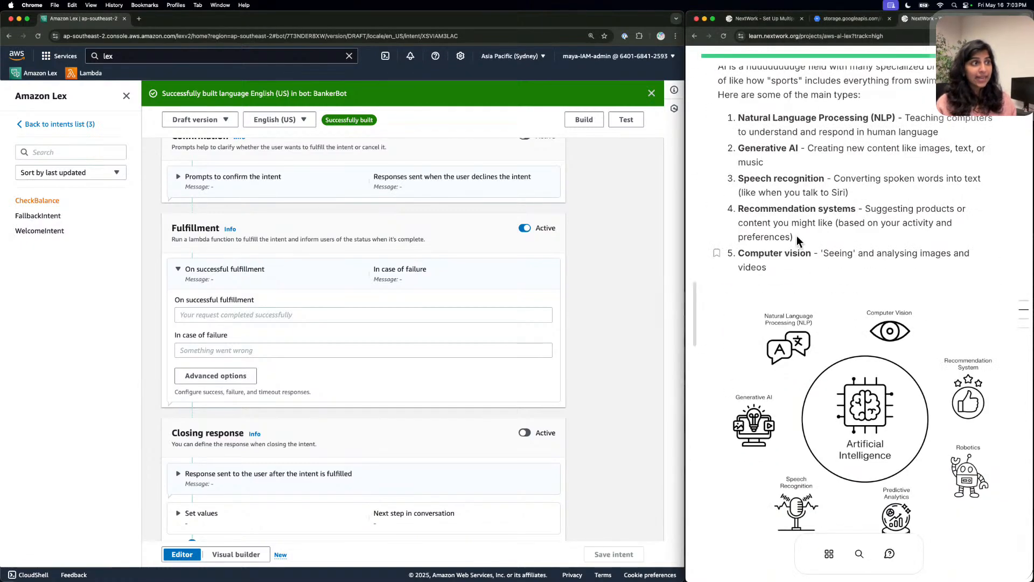
scroll(808, 216, up, 4)
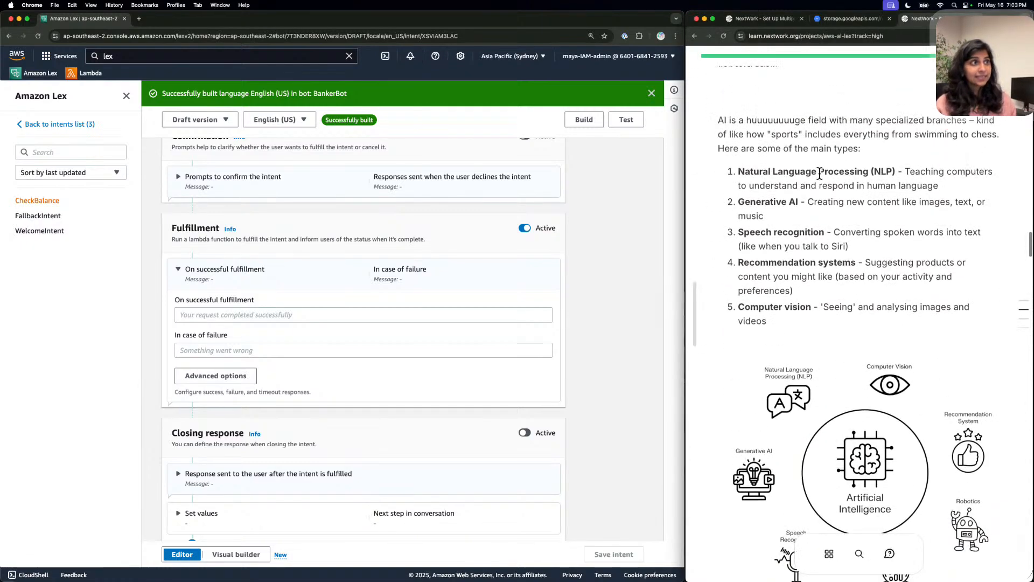
scroll(807, 176, up, 12)
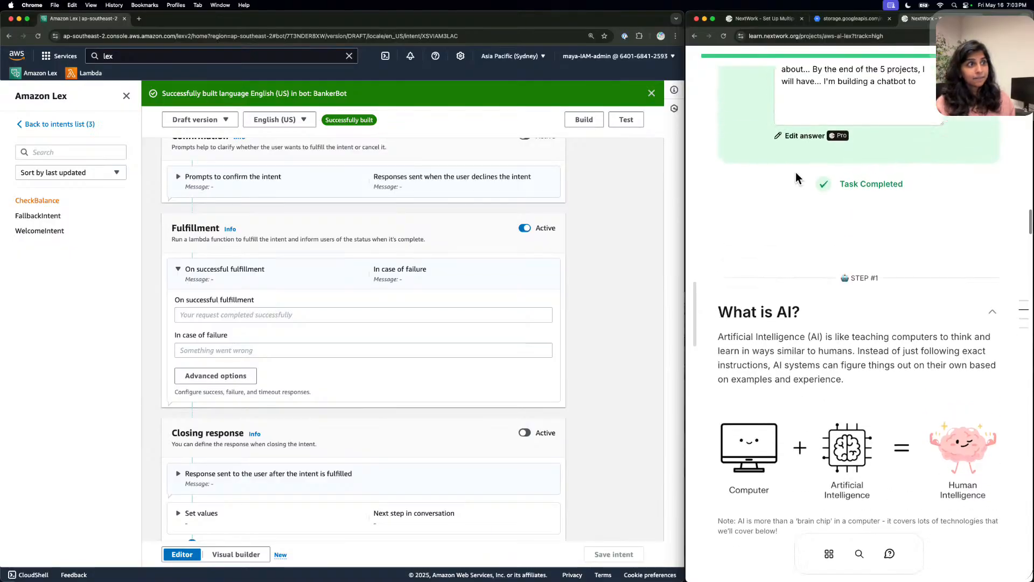
scroll(798, 177, down, 20)
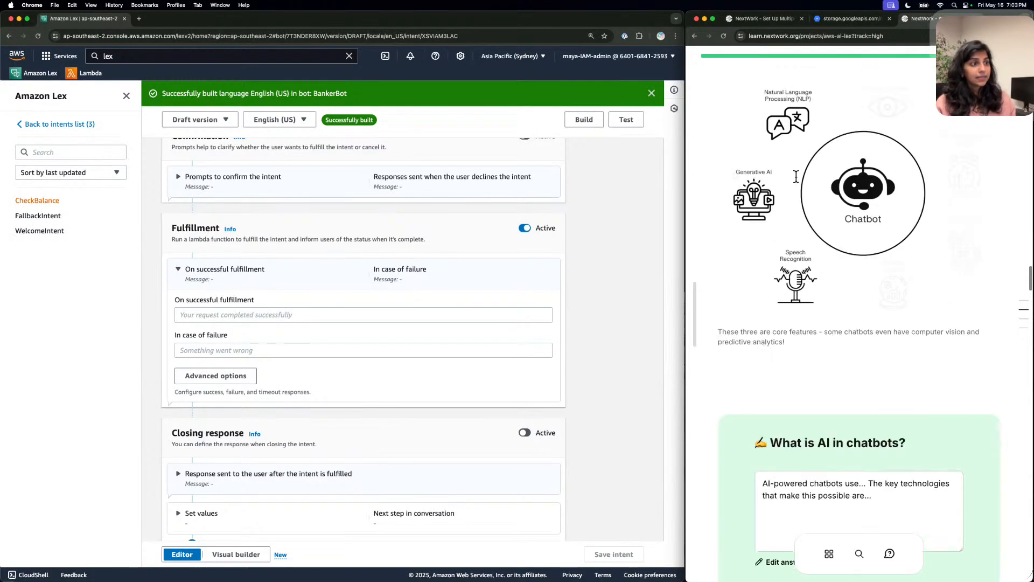
scroll(798, 176, down, 8)
scroll(781, 299, up, 2)
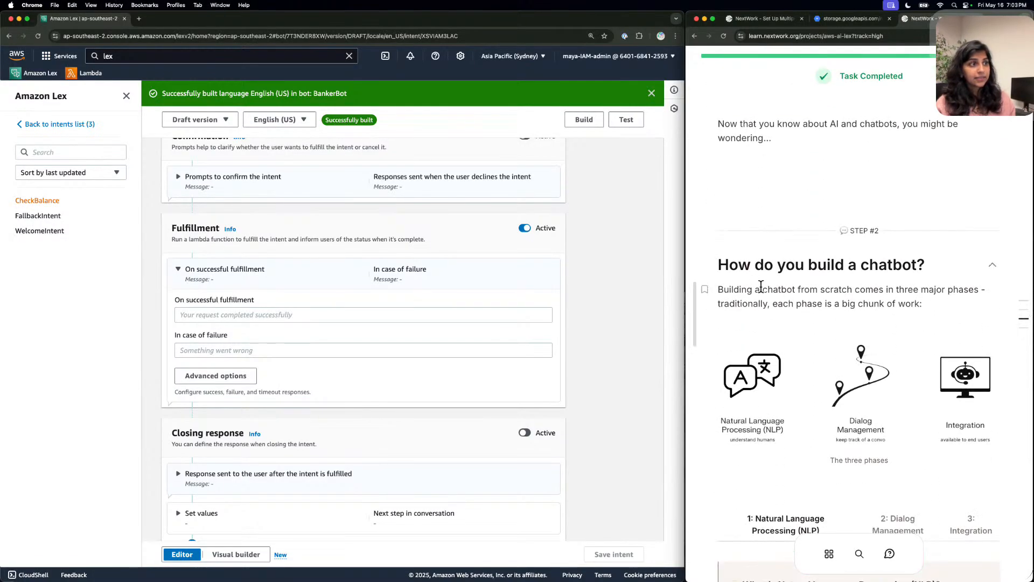
Ask "what's lex?" about the phrase "Building a chatbot", read the answer and delete the question card.
mouse_move(796, 287)
mouse_down()
mouse_move(693, 284)
mouse_move(796, 287)
mouse_up()
click(784, 264)
text(what)
key(BackSpace)
key(BackSpace)
key(BackSpace)
key(BackSpace)
text(how)
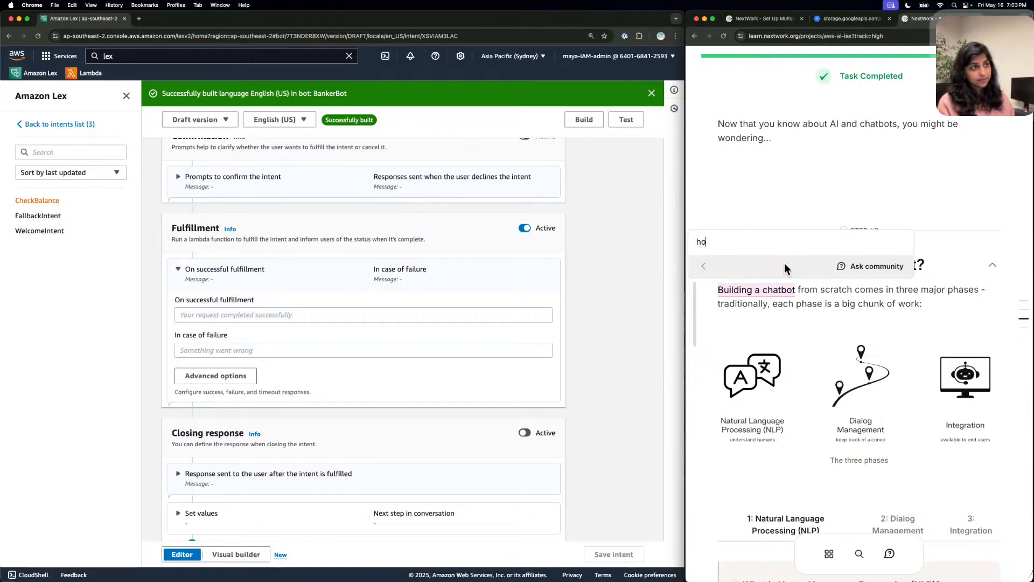
key(BackSpace)
key(BackSpace)
key(BackSpace)
text(what's)
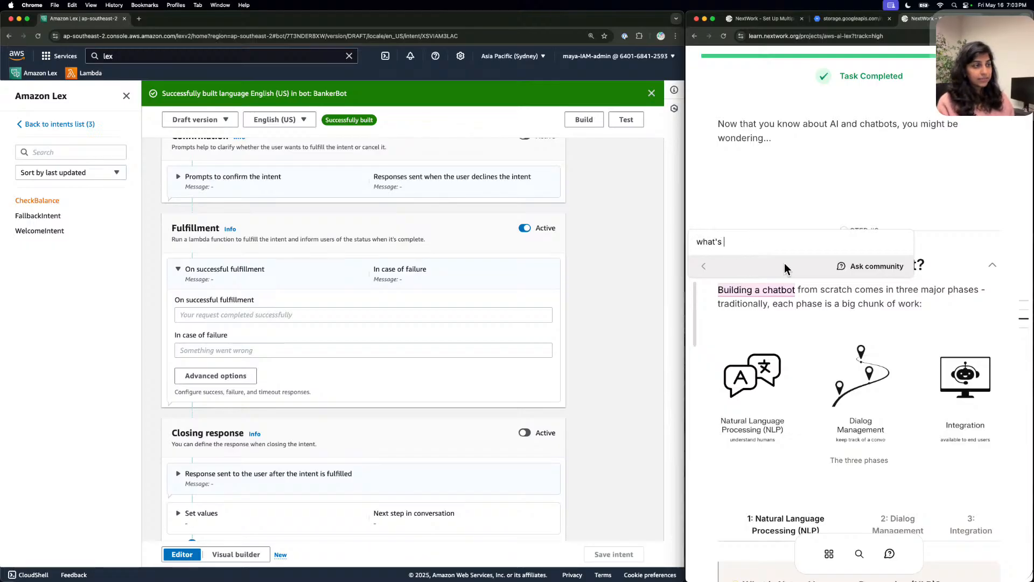
text( lex?)
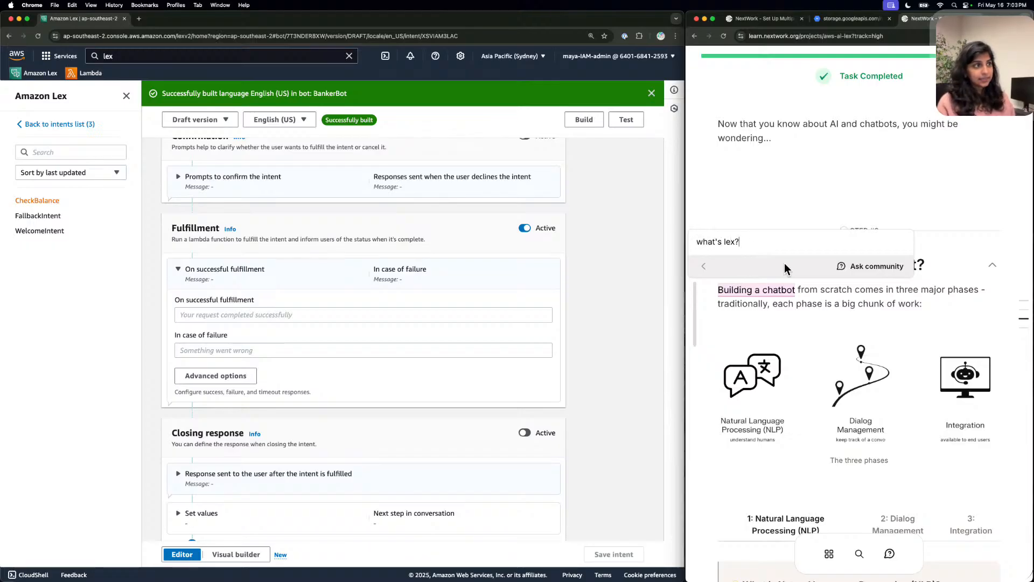
key(Return)
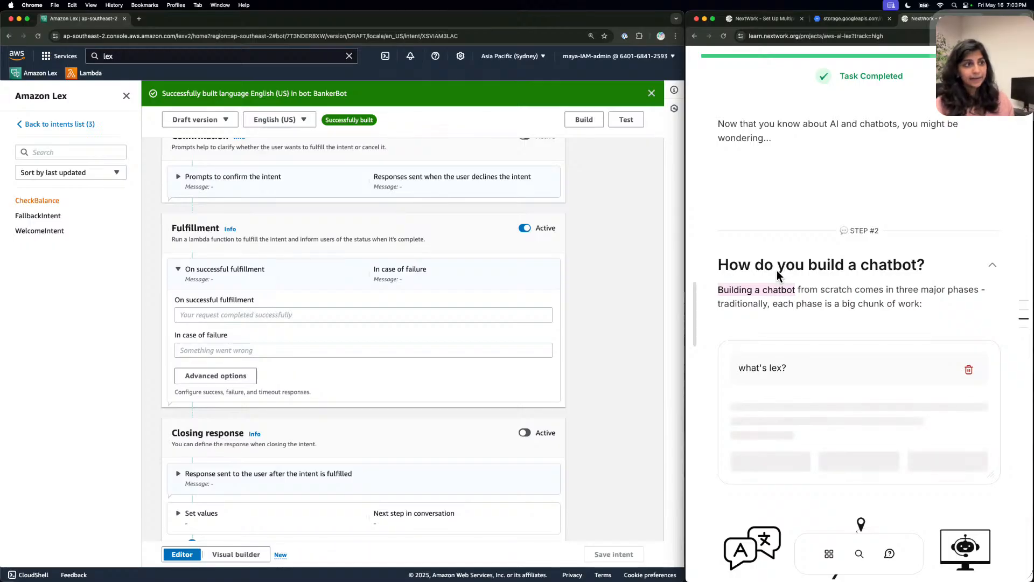
scroll(892, 366, down, 3)
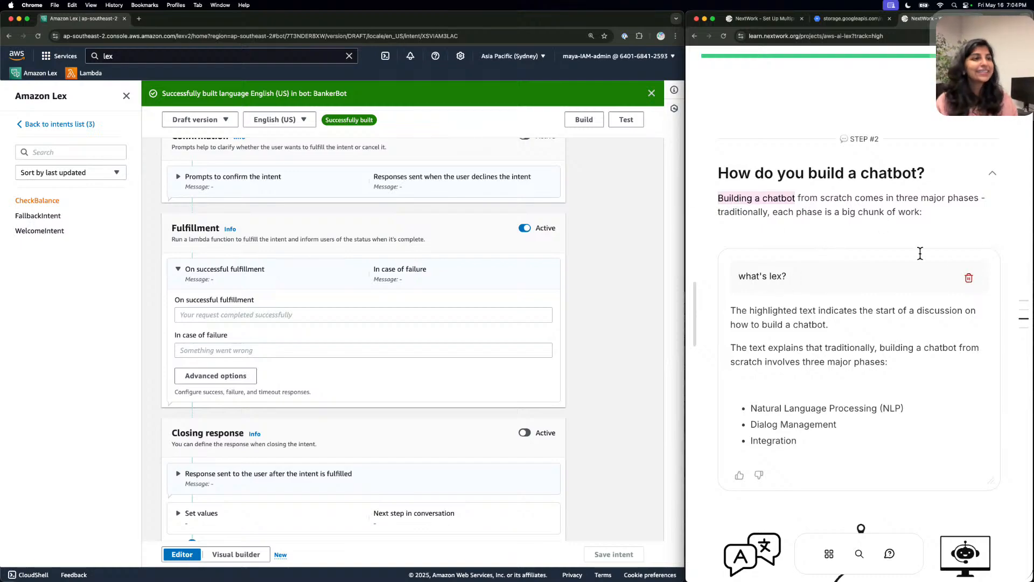
click(968, 278)
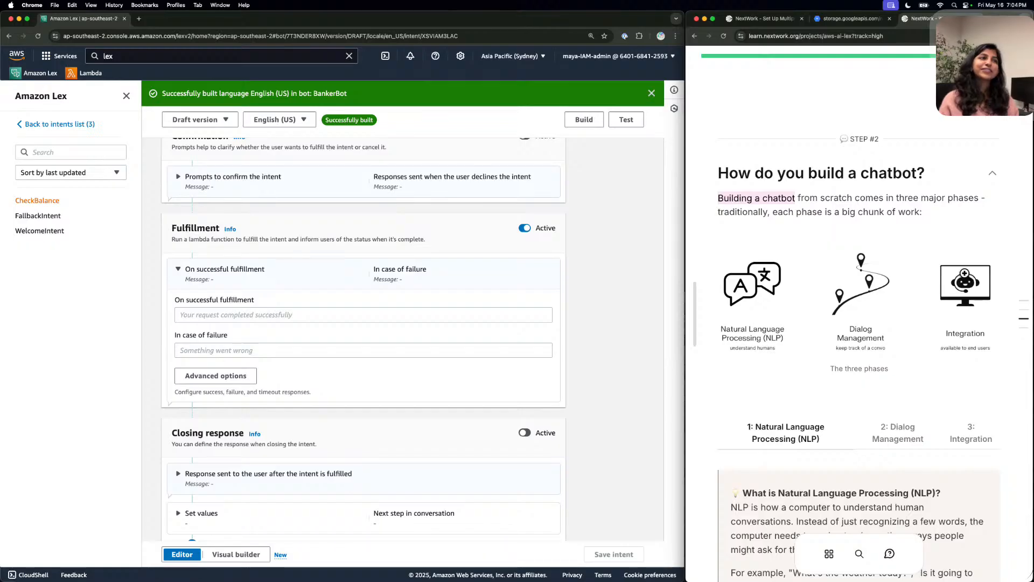
Return to the Set Up Multiple Slots project guide and open the test chat for BankerBot's draft version.
click(749, 11)
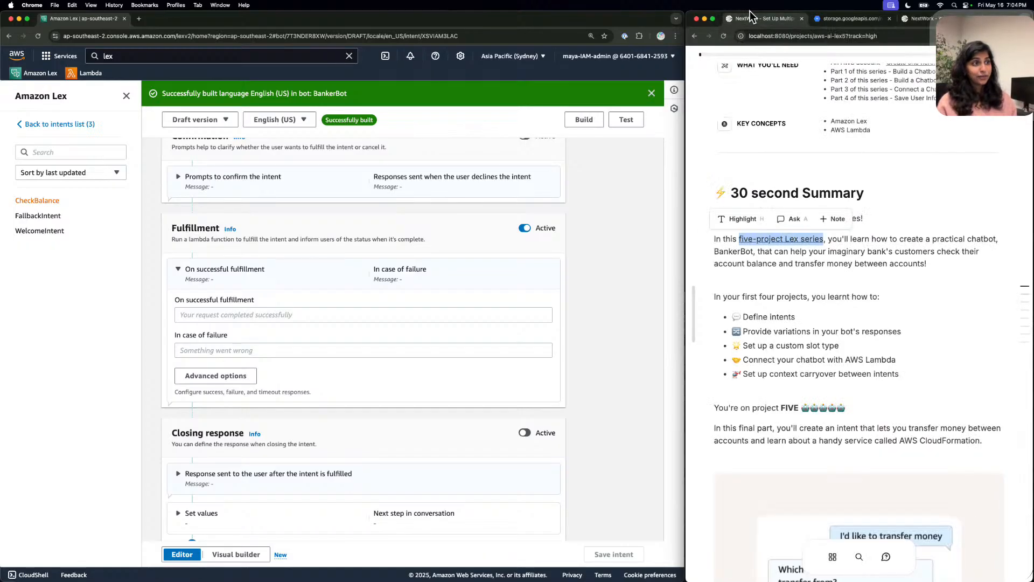
click(790, 286)
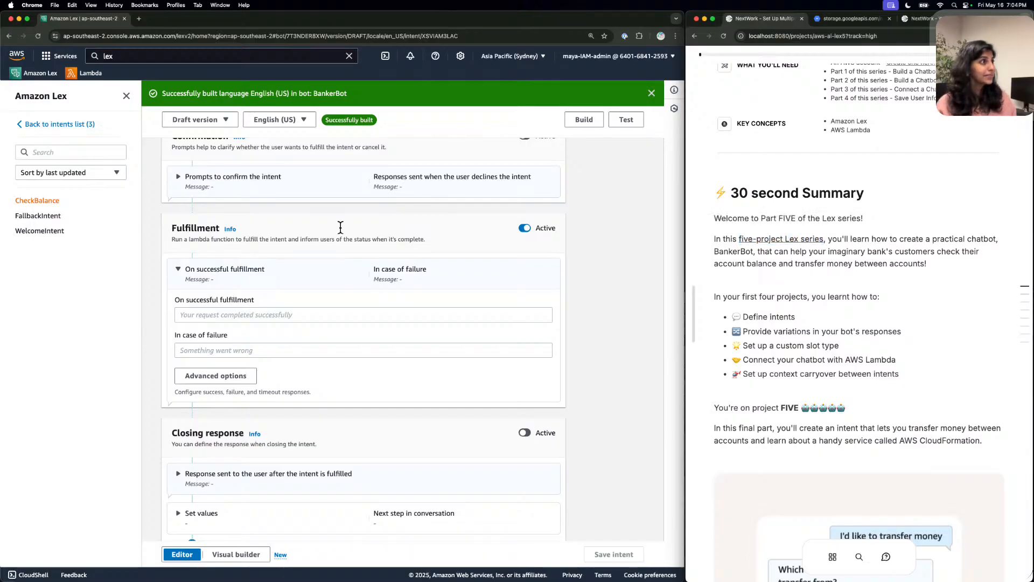
click(627, 119)
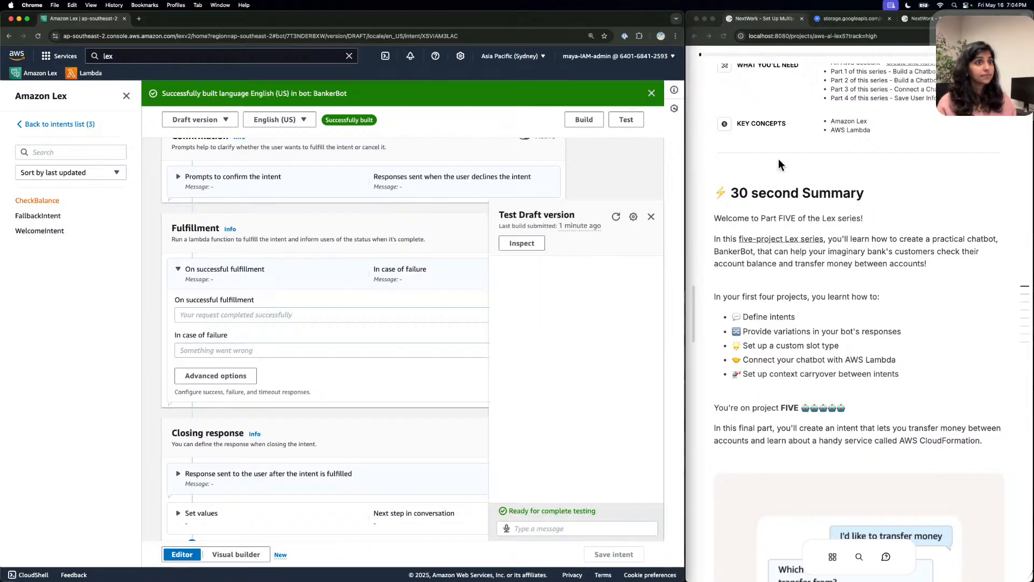
Go to Step #1 of the project guide and find the sample balance conversation after the optional Lambda instructions.
click(1028, 291)
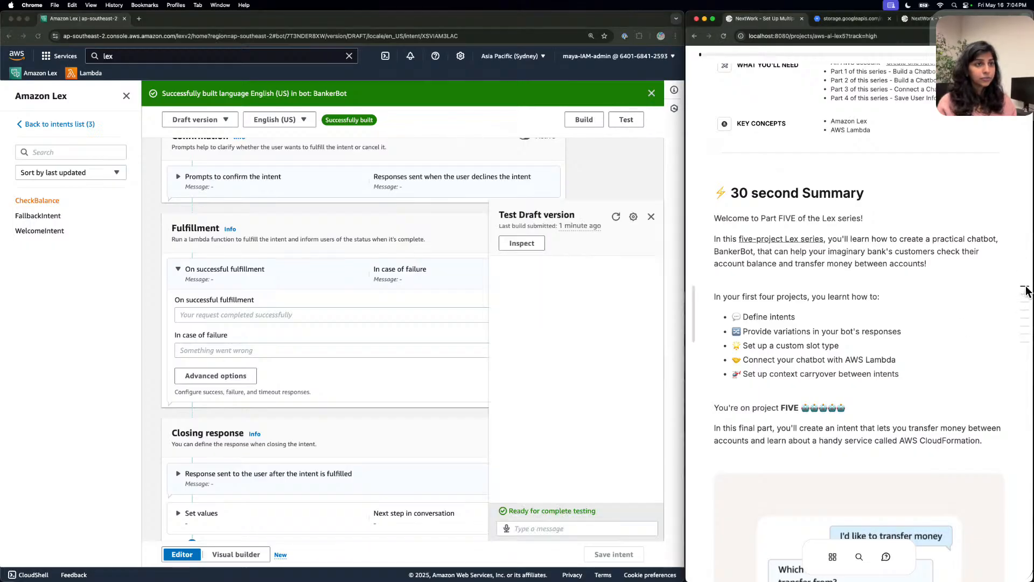
mouse_move(1007, 280)
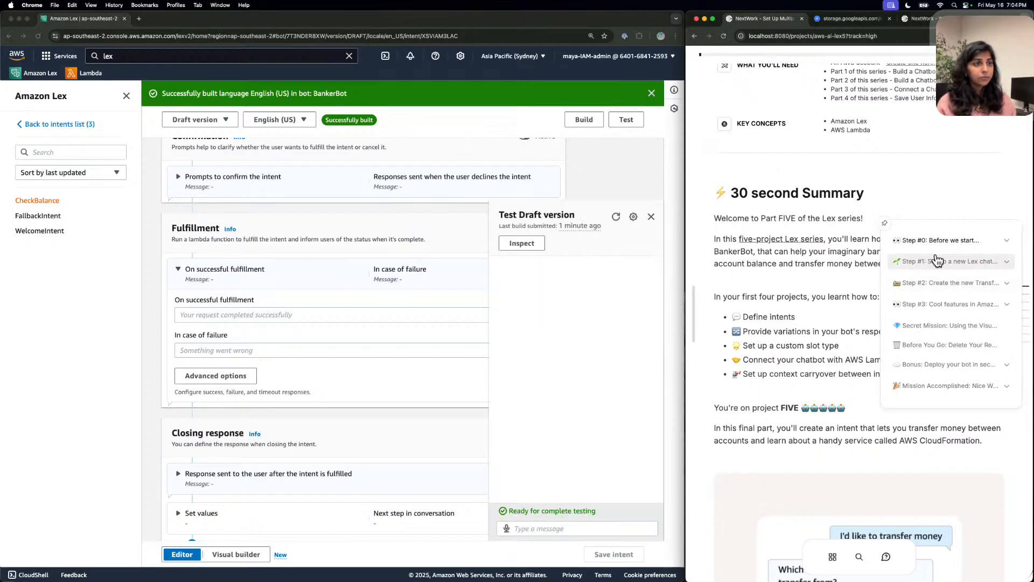
click(932, 259)
scroll(823, 324, down, 15)
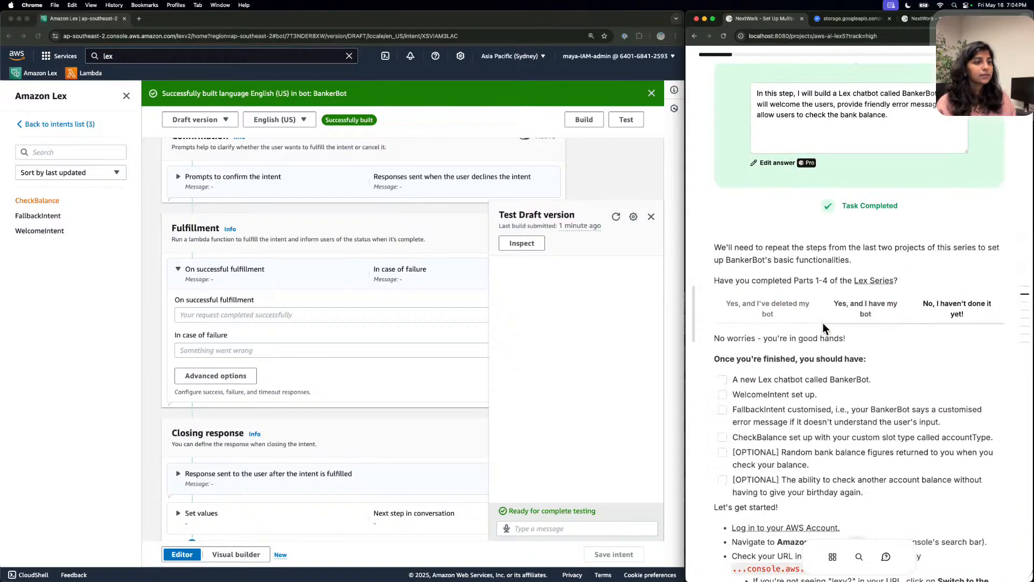
scroll(977, 261, down, 20)
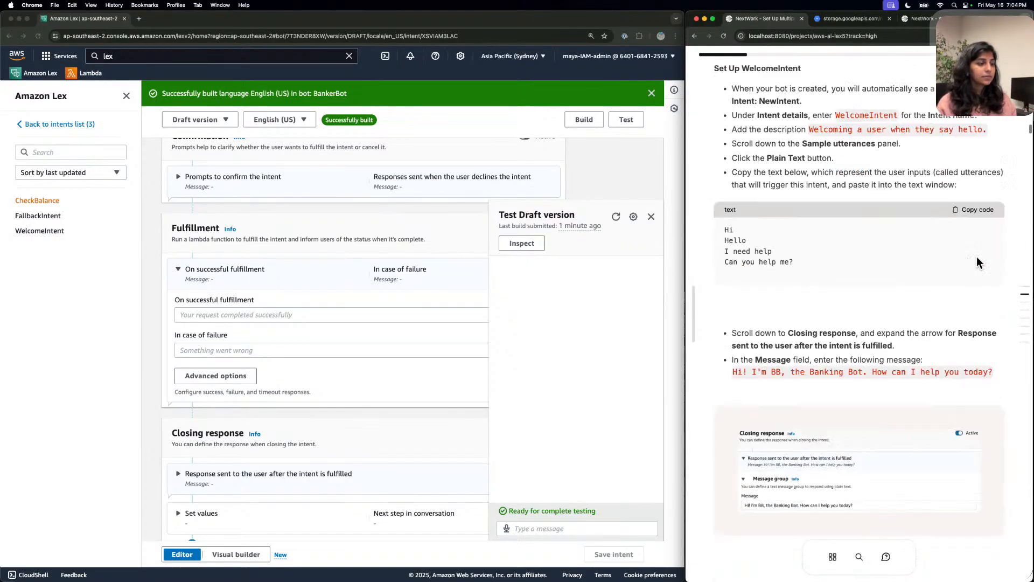
scroll(979, 260, down, 10)
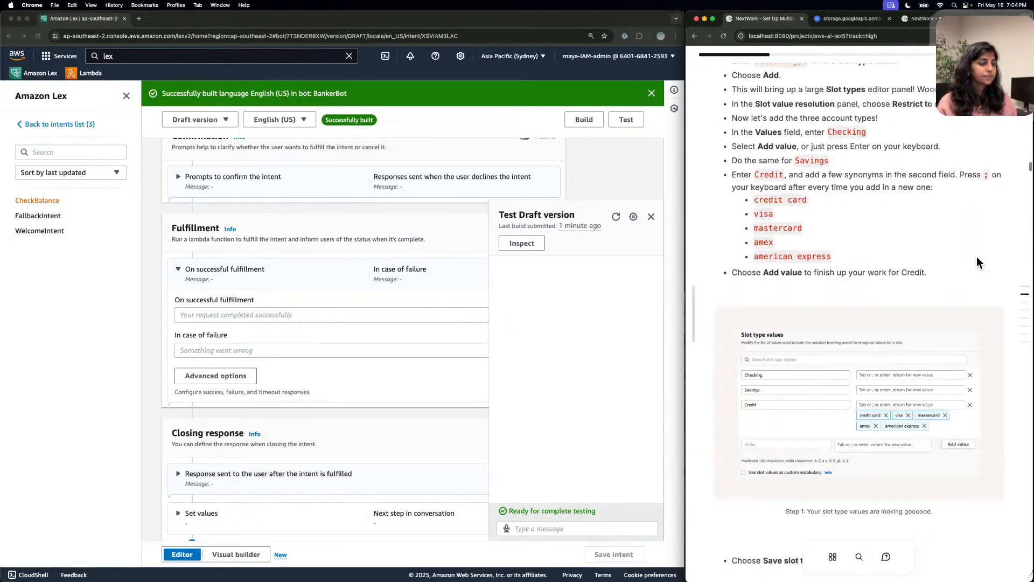
scroll(979, 261, down, 15)
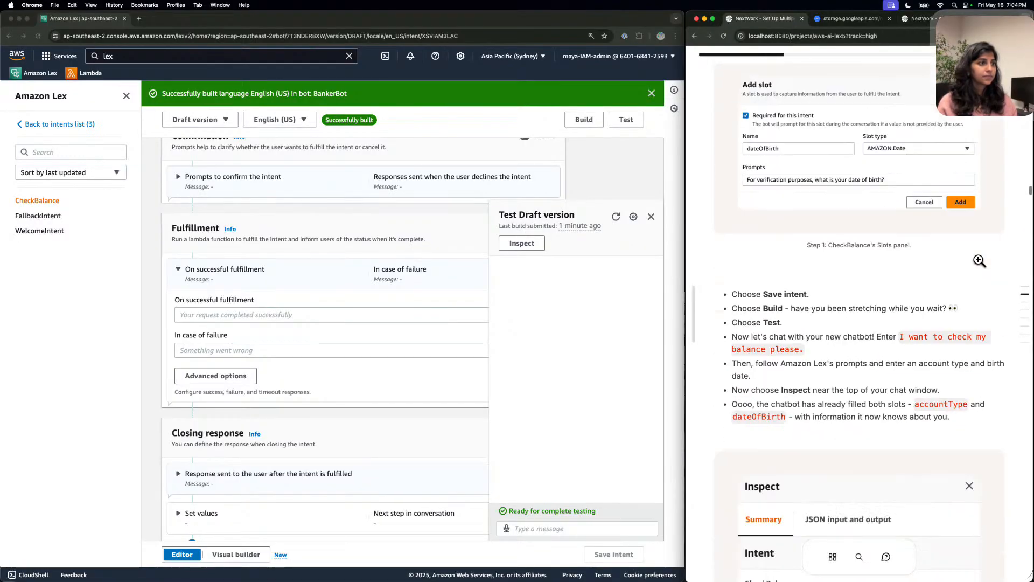
scroll(979, 261, down, 15)
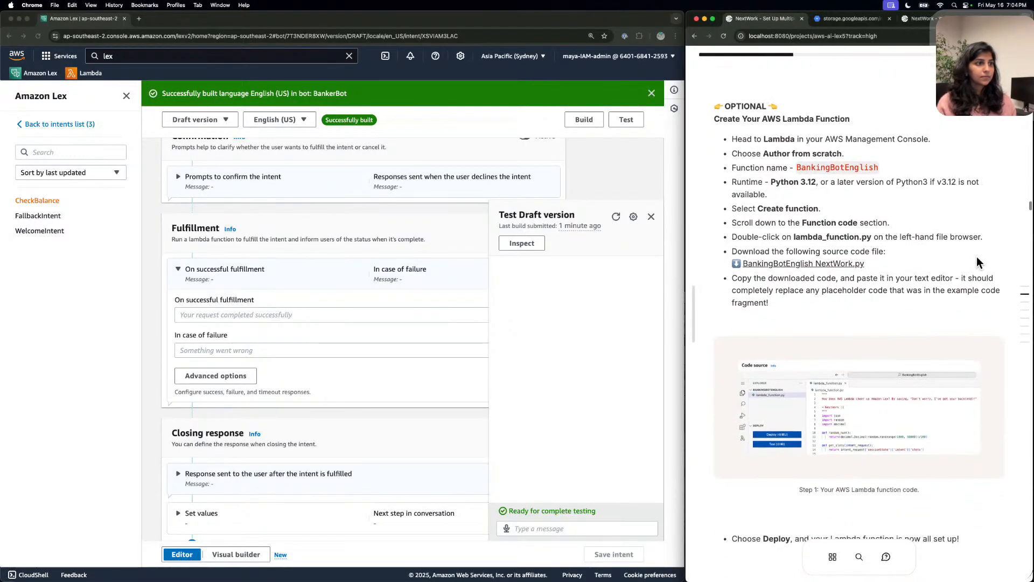
scroll(978, 258, down, 10)
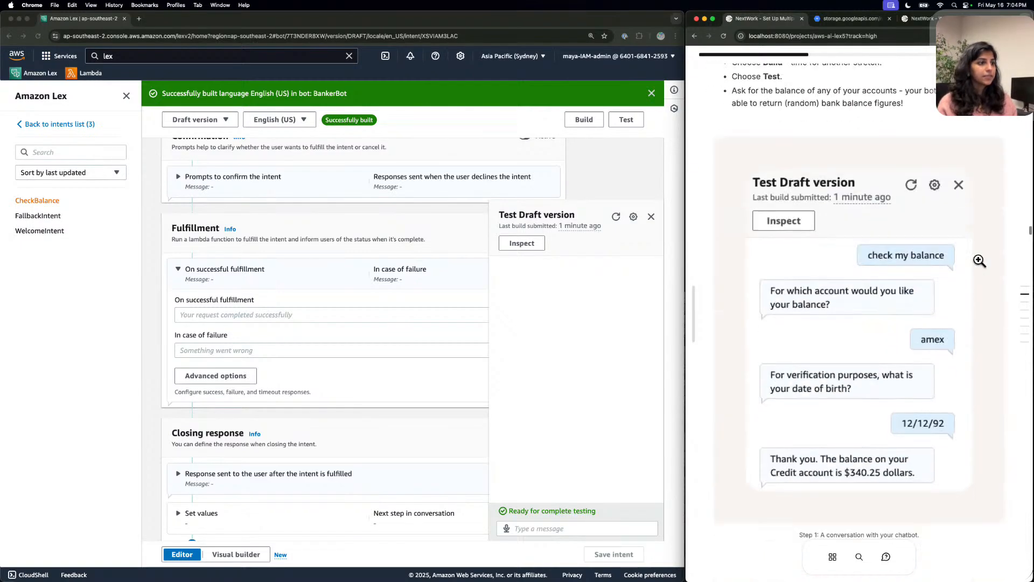
Send "check my balance" in BankerBot's test chat and give "amex" as the account.
click(594, 474)
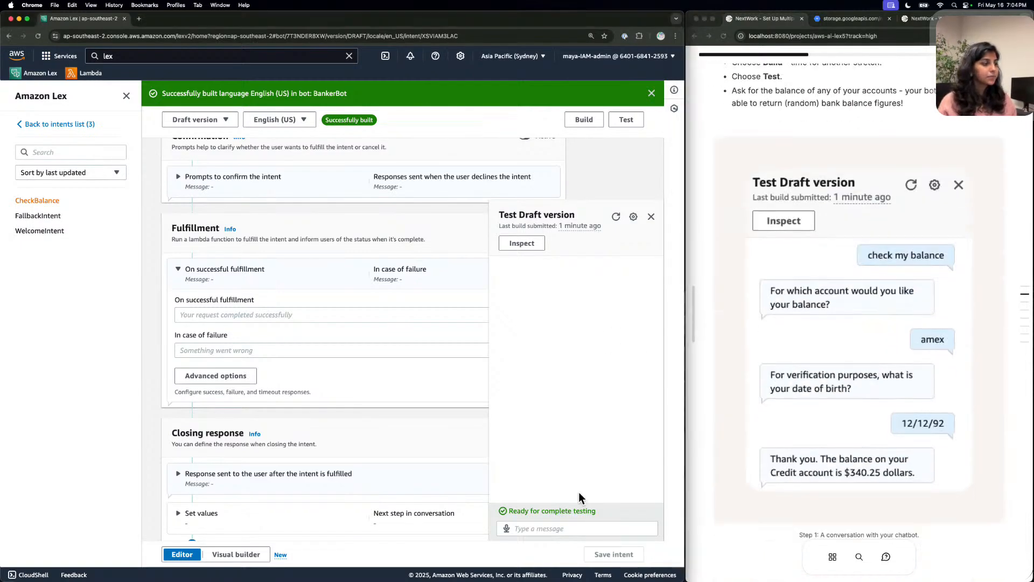
click(565, 522)
text(check )
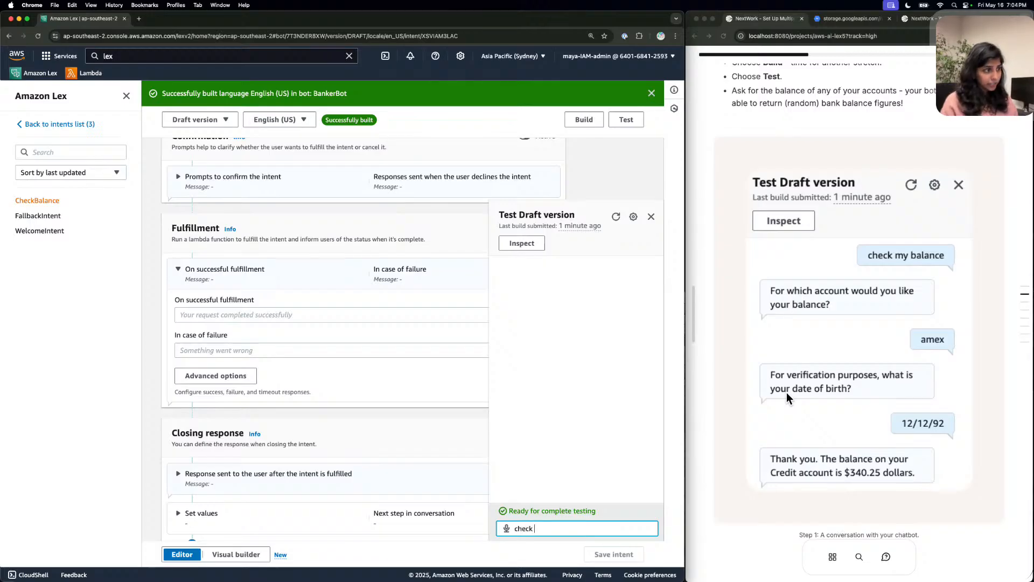
text(my balance)
key(Return)
text(amex)
key(Return)
Answer the bot's verification question with a date of birth, re-entering it in a valid format.
text(1//19)
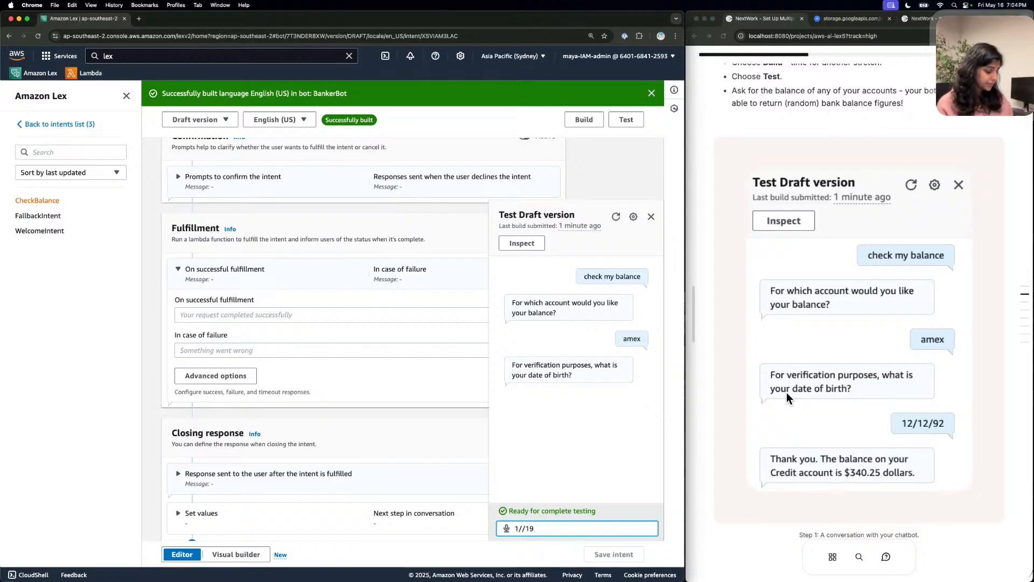
text(93)
key(Return)
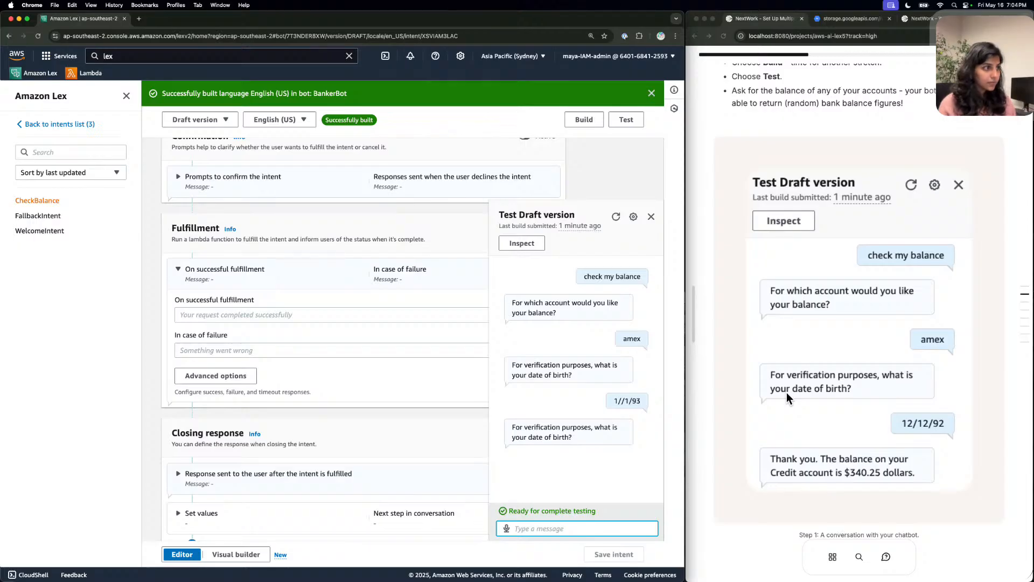
text(1/1/93)
key(Return)
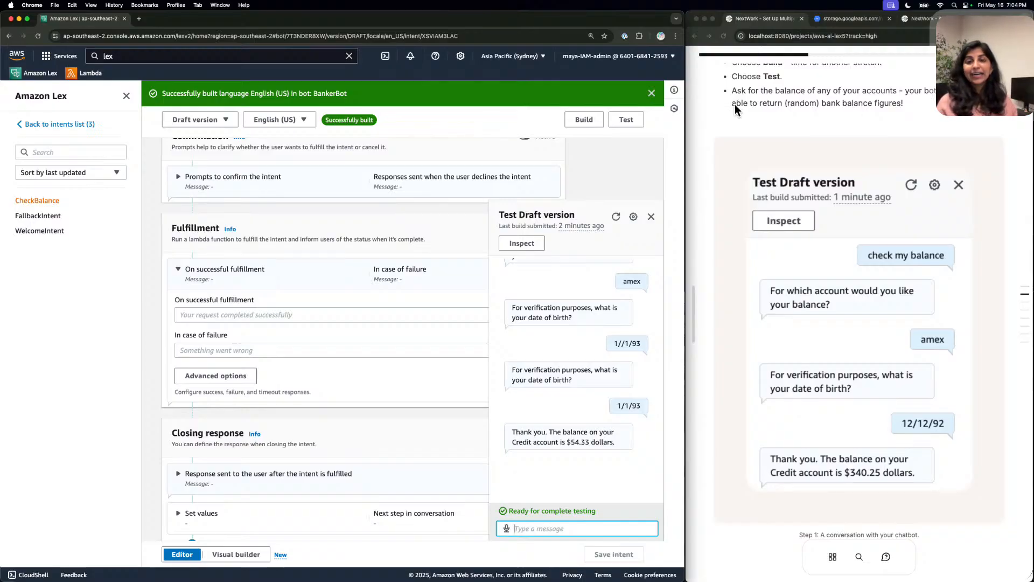
Go to the project guide's optional section on creating an output context from CheckBalance.
click(749, 105)
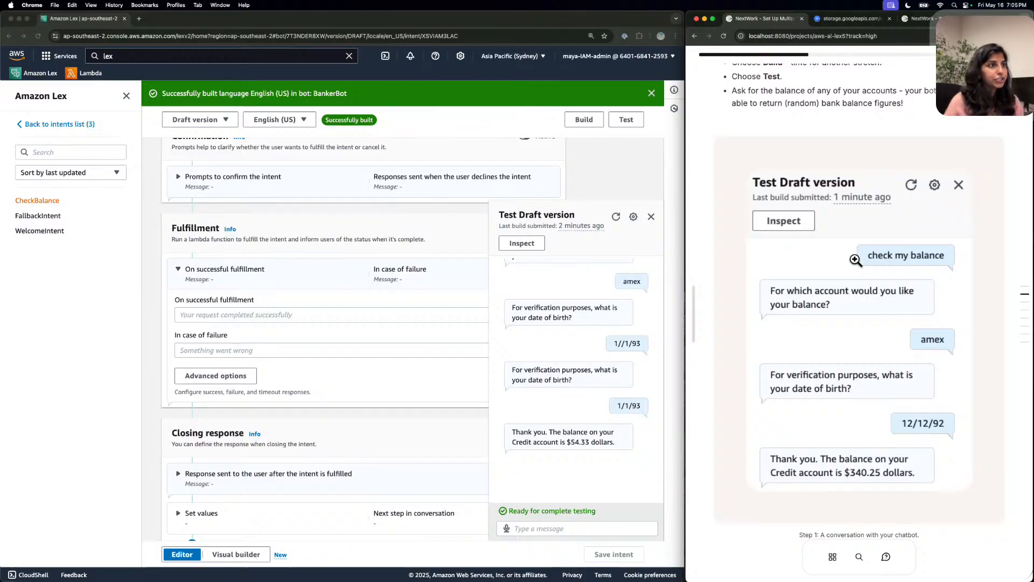
scroll(855, 260, down, 5)
scroll(855, 260, down, 5)
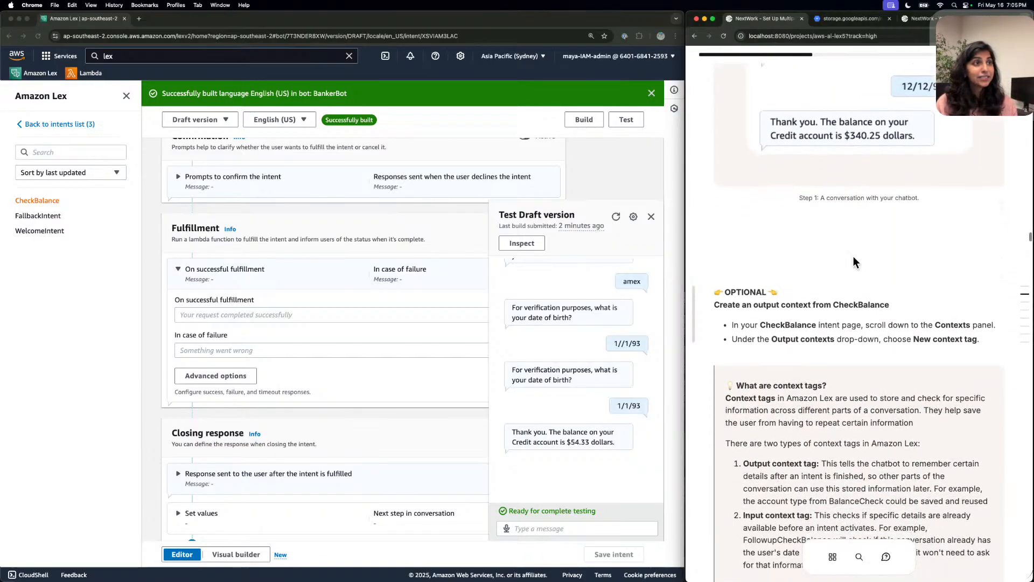
scroll(853, 261, down, 2)
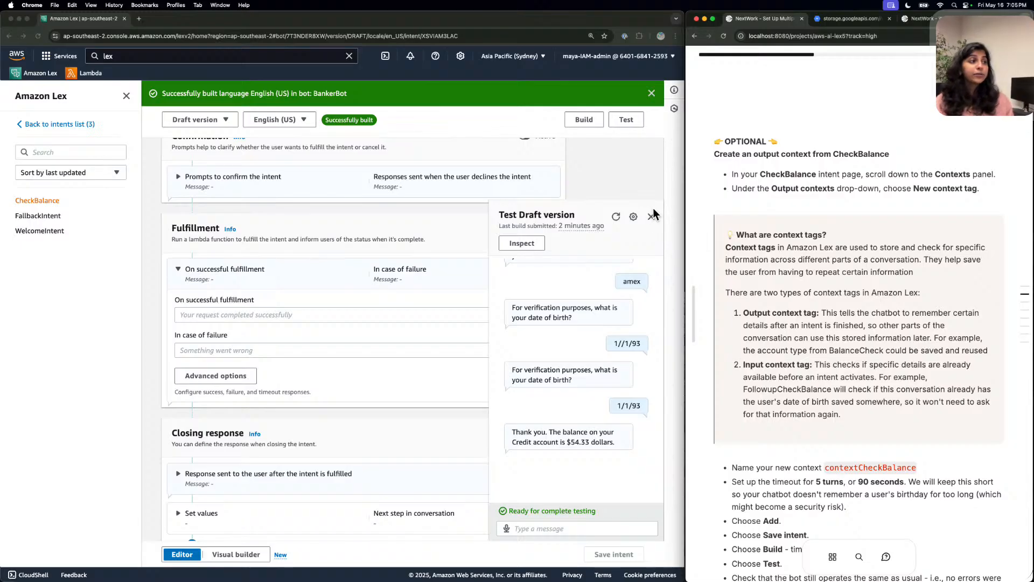
Ask the bot "what about savings?" and answer its verification question with the date of birth.
click(583, 521)
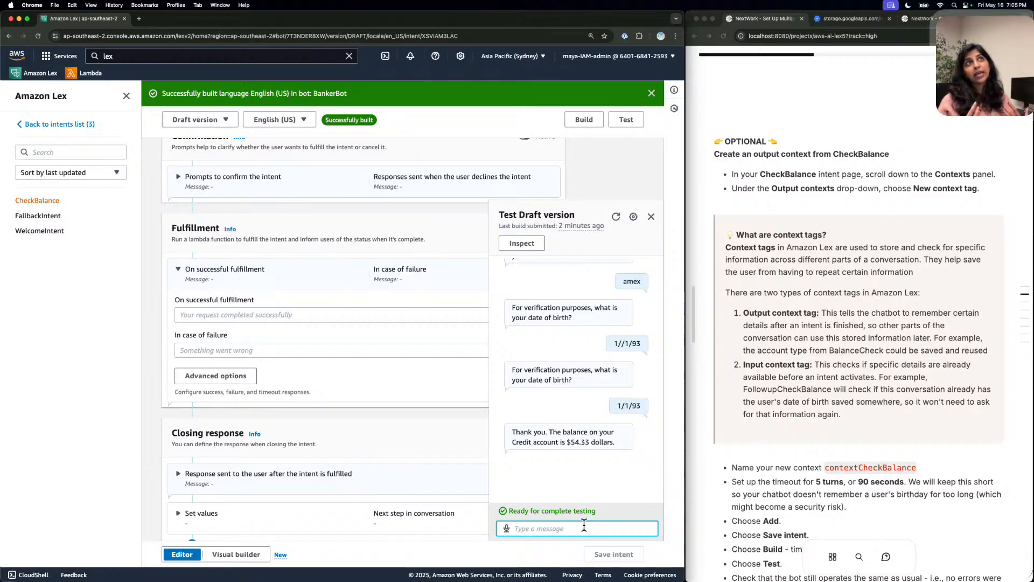
text(what abpu)
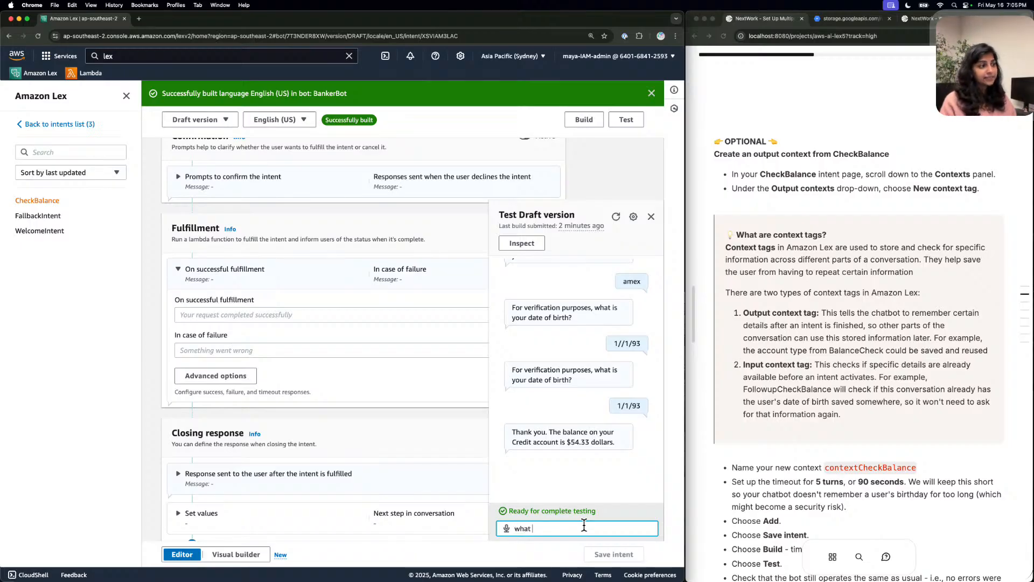
key(BackSpace)
key(BackSpace)
text(out )
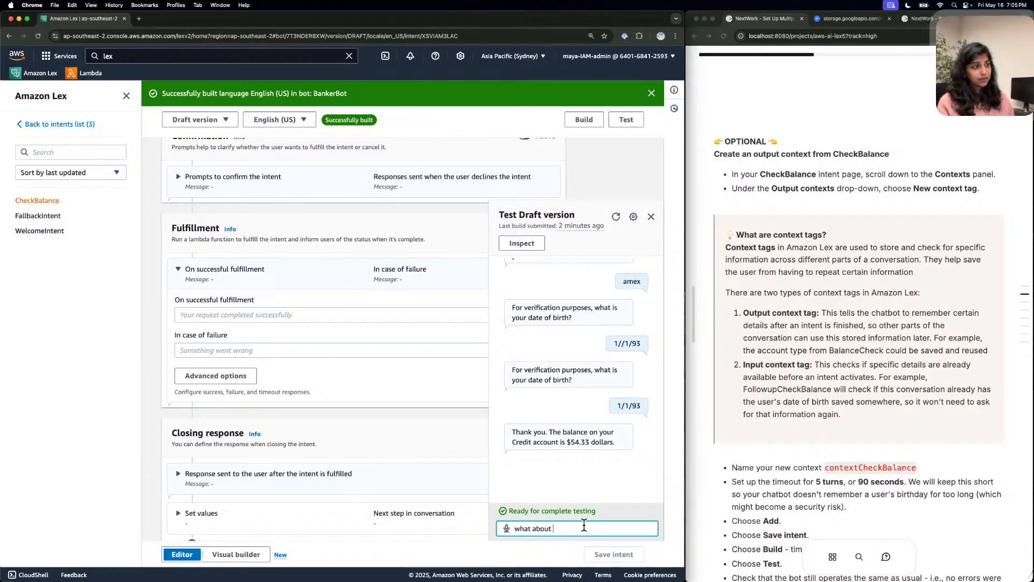
text(savings?)
key(Return)
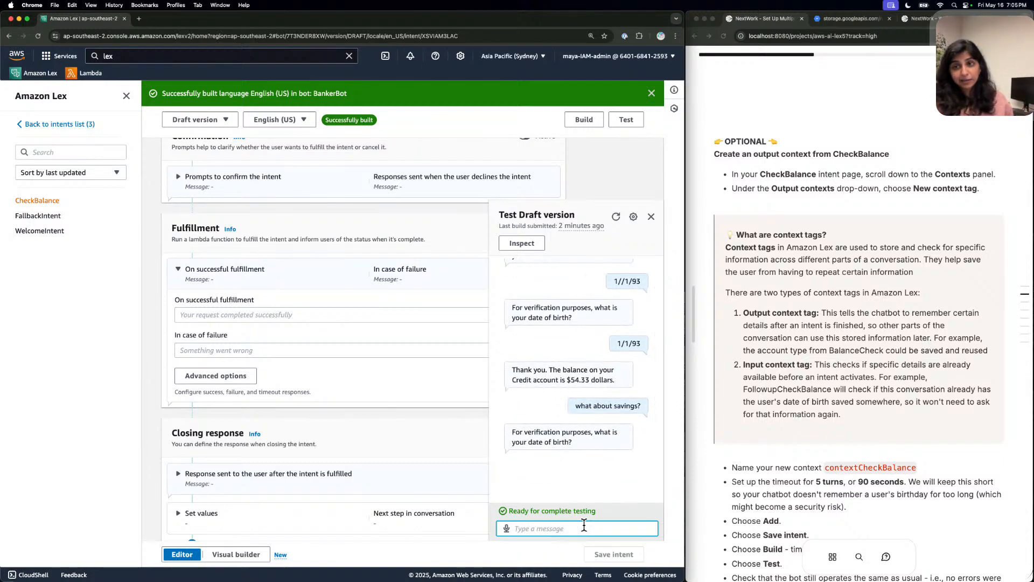
text(1/1)
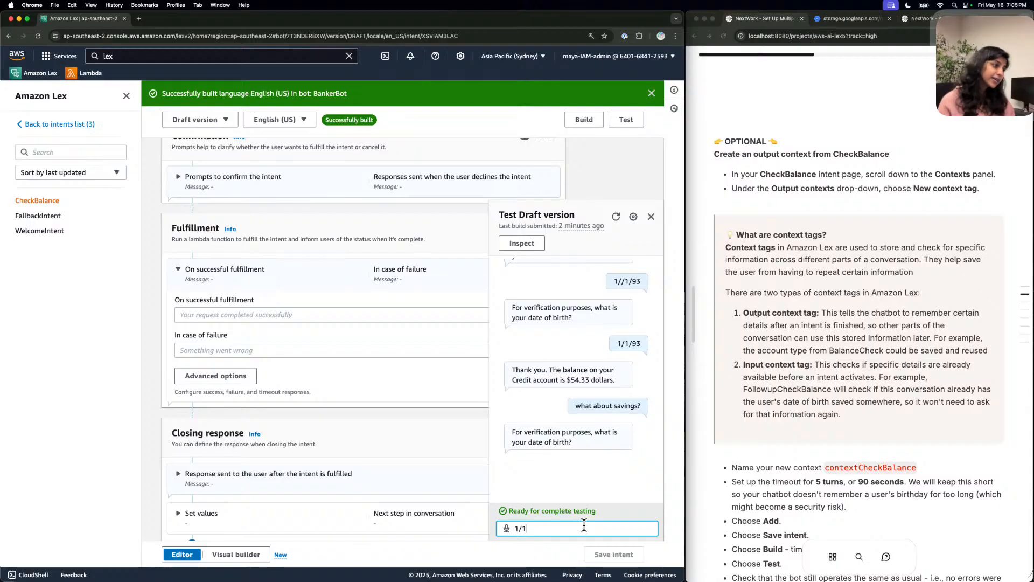
text(/93)
key(Return)
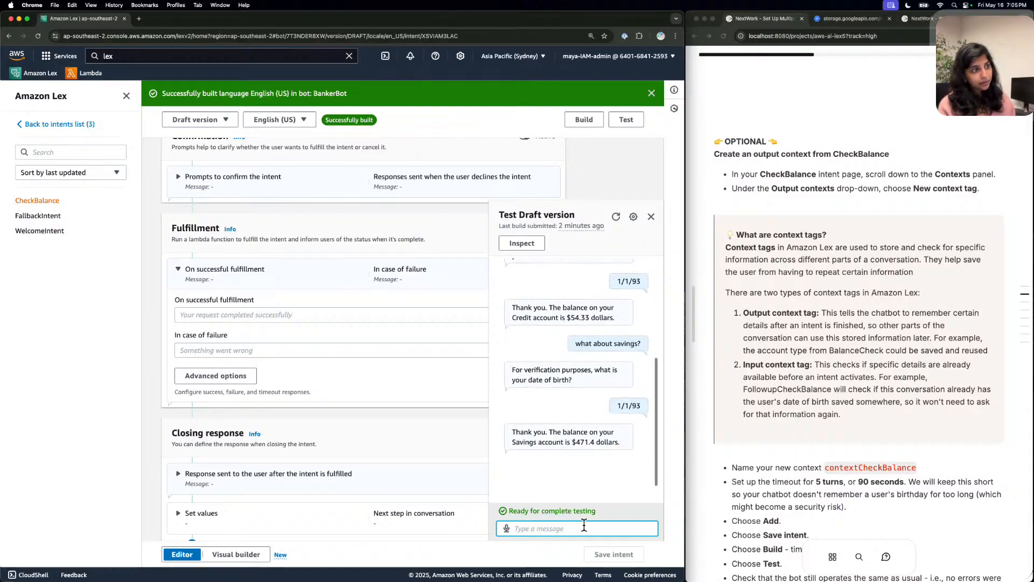
Send "checking balance" in the test chat and give "checking" as the account.
text(check )
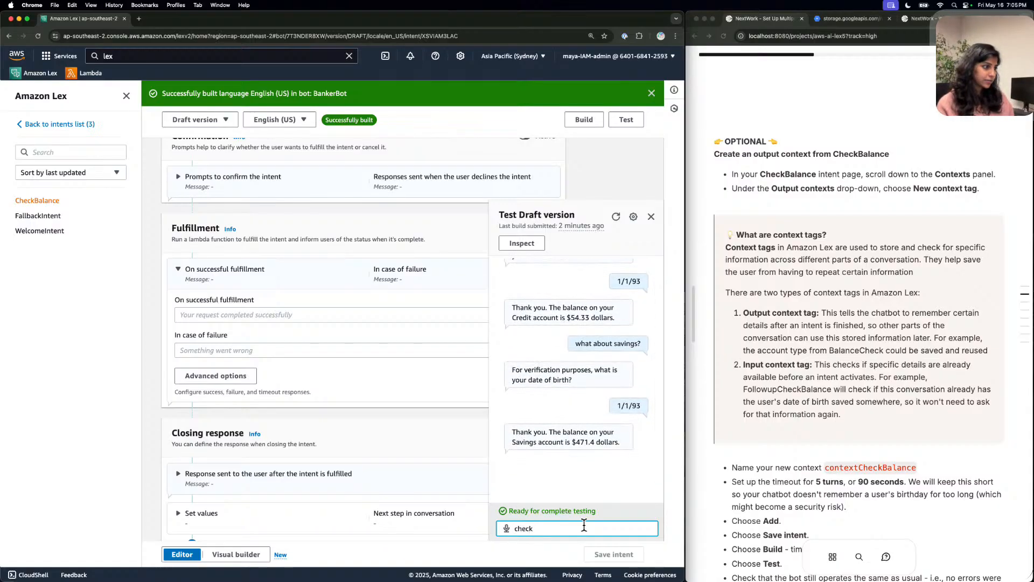
text(ng balance)
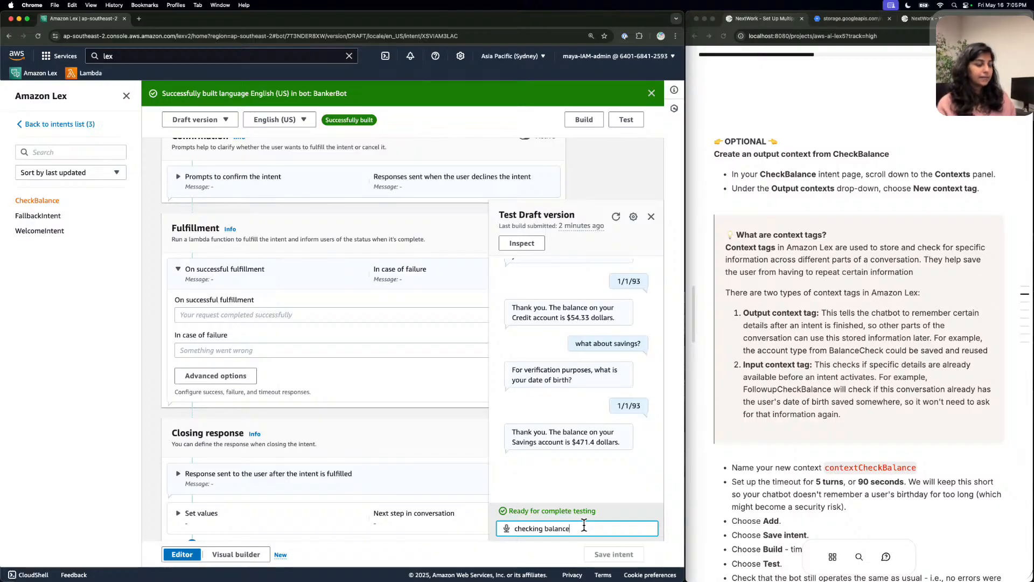
key(Return)
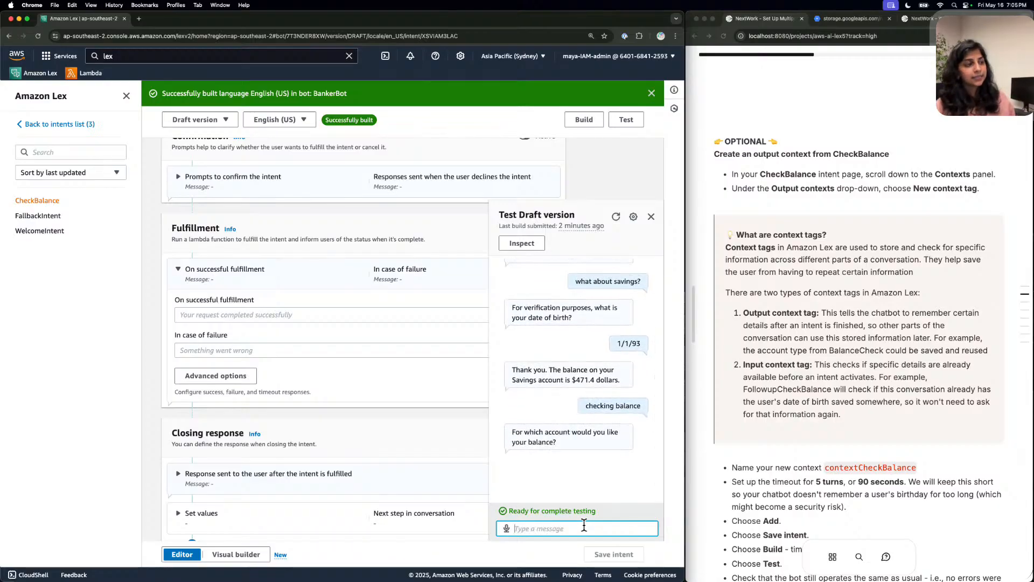
text(checking)
key(Return)
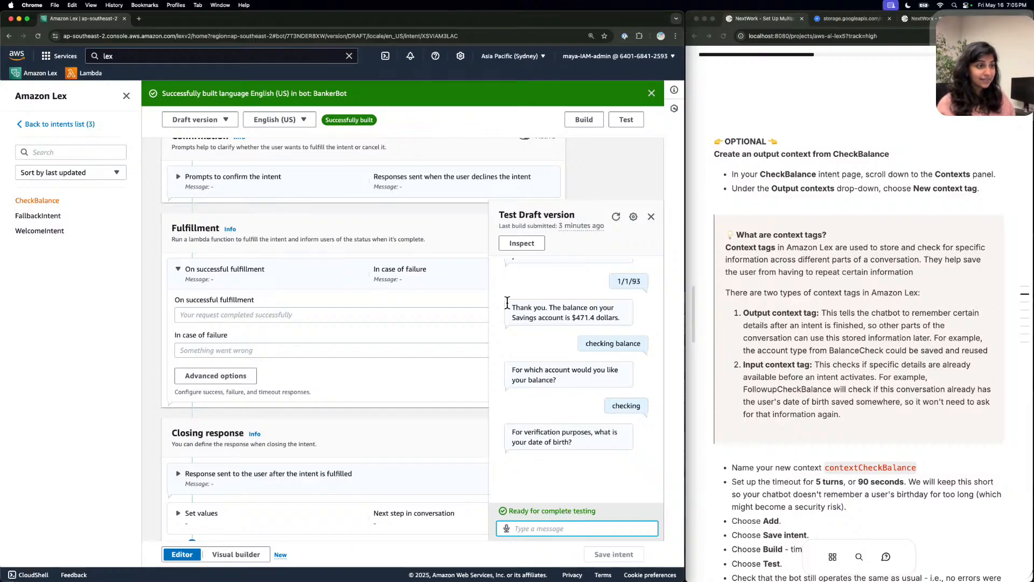
Read the guide's output context instructions for CheckBalance and close the draft version's test chat.
scroll(864, 253, down, 2)
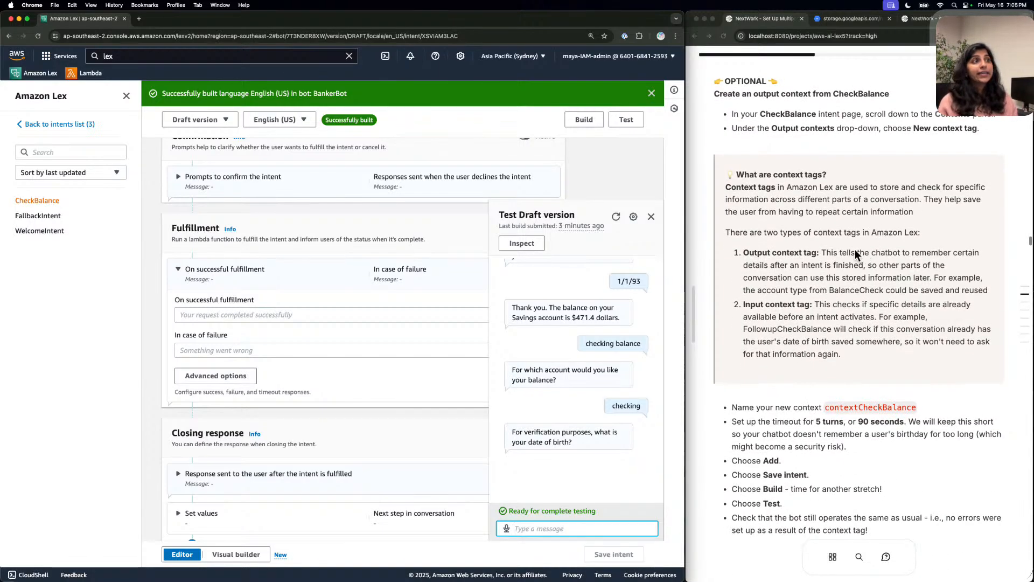
click(752, 88)
drag(809, 93, 777, 92)
click(796, 105)
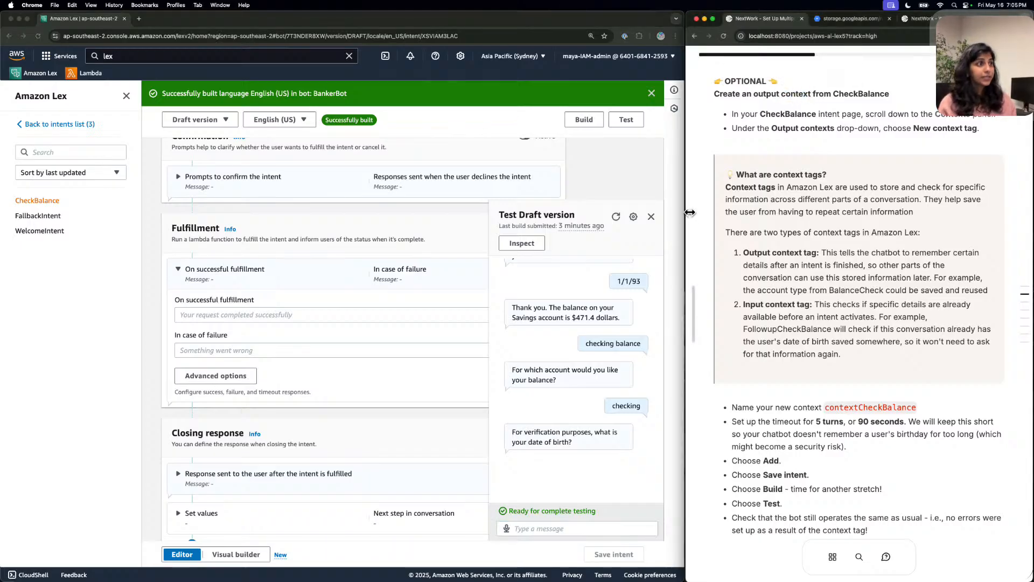
click(576, 210)
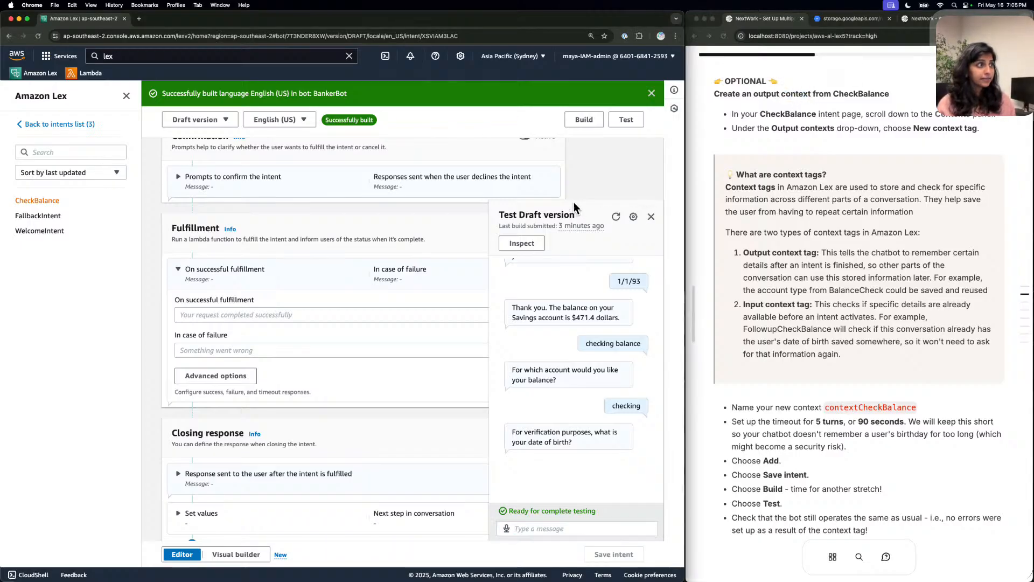
click(651, 216)
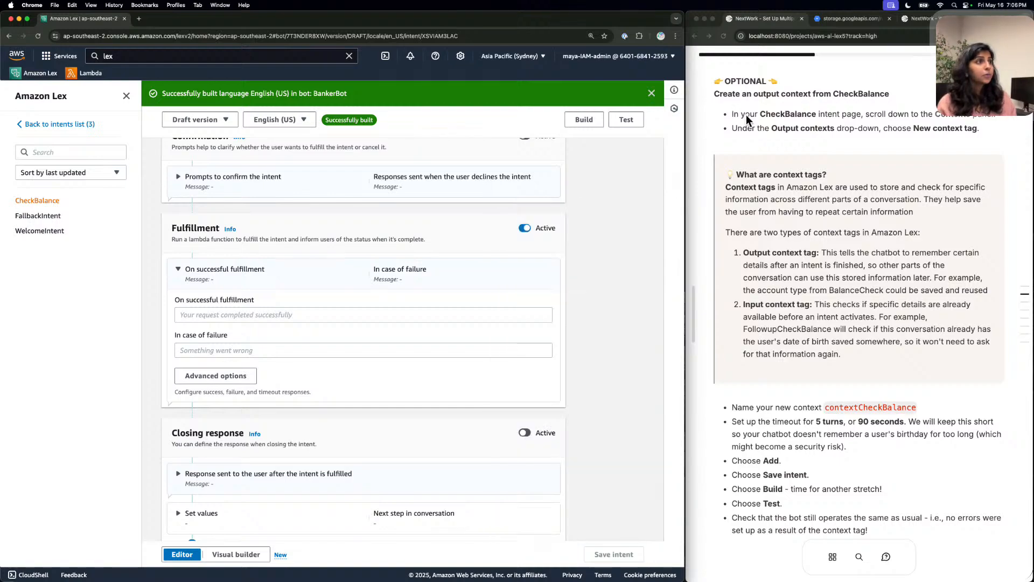
Reopen the CheckBalance intent from the intents list and start a new context tag for its output contexts.
click(34, 123)
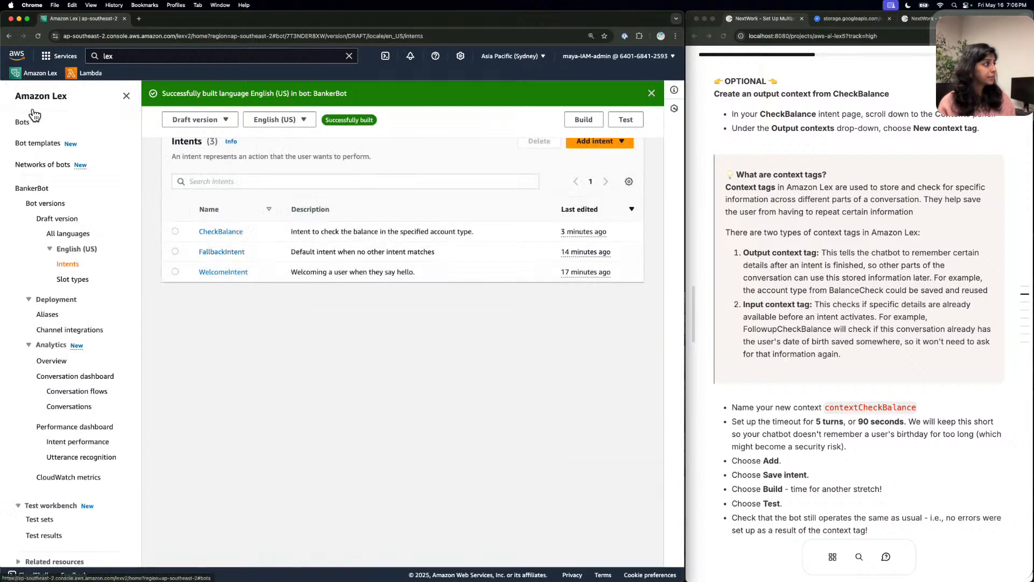
click(218, 230)
scroll(228, 245, down, 3)
click(214, 310)
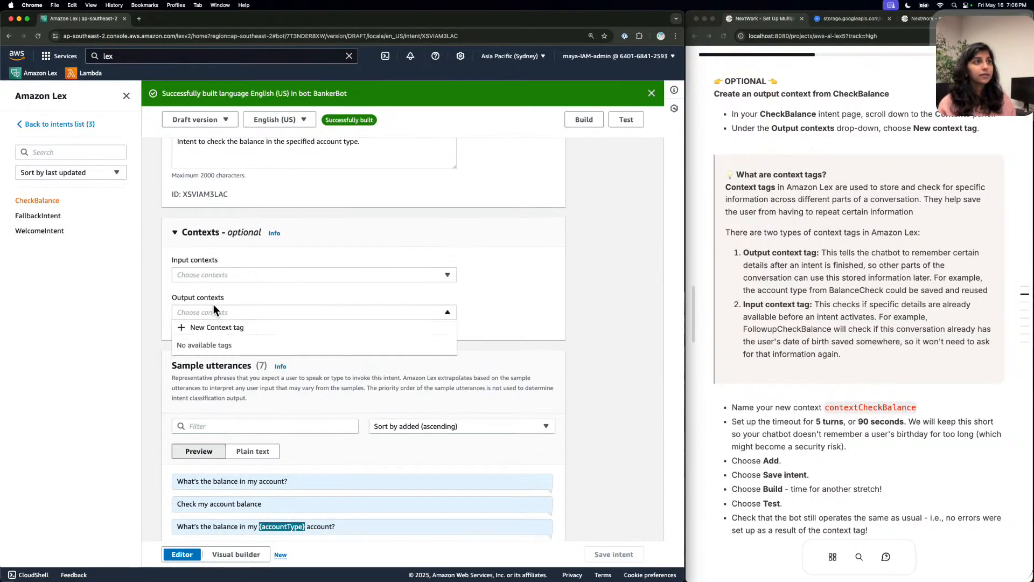
click(213, 326)
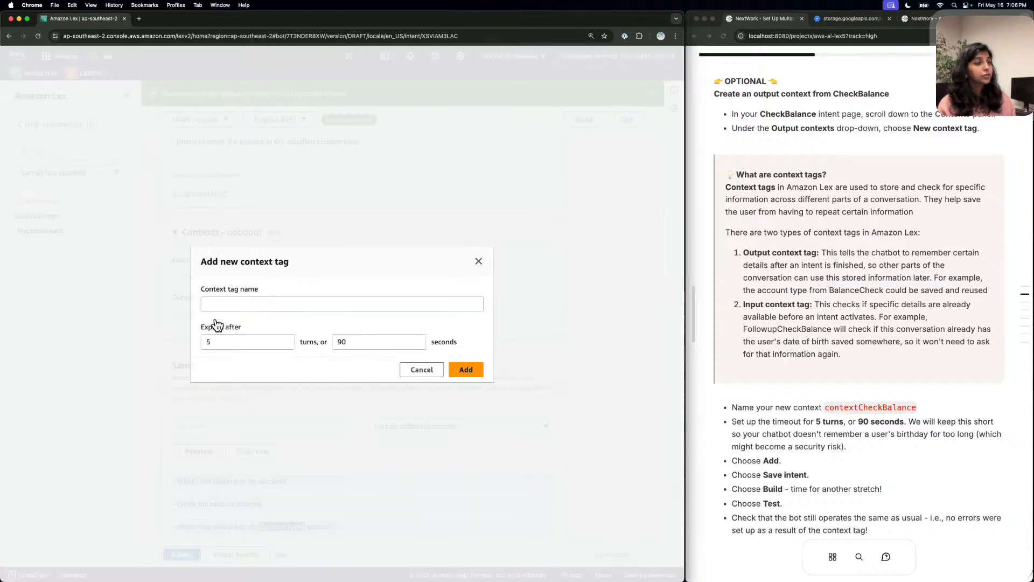
Name the context tag contextCheckBalance and add it with its expiry at 5 turns or 90 seconds.
click(895, 406)
click(253, 302)
click(257, 301)
text(contextCheckBalance)
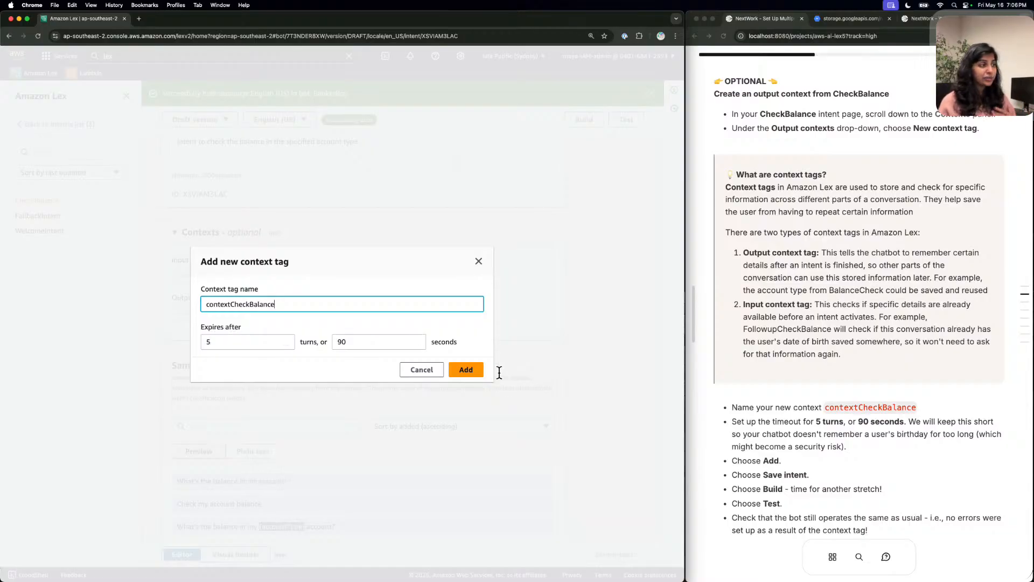
click(476, 368)
Save the CheckBalance intent, build BankerBot's English (US) language and find the guide's FollowupCheckBalance instructions.
click(603, 554)
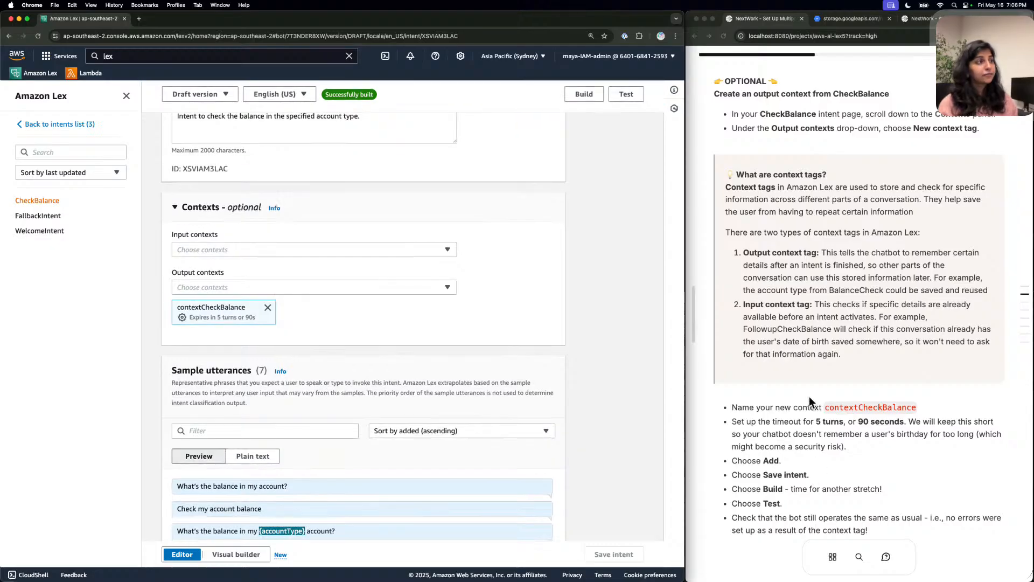
click(587, 95)
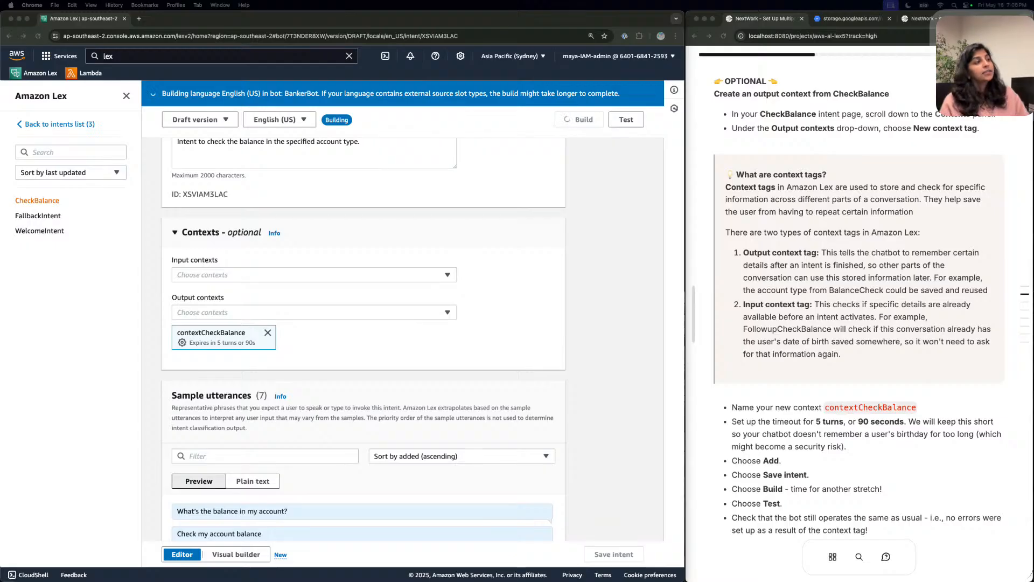
scroll(859, 312, down, 10)
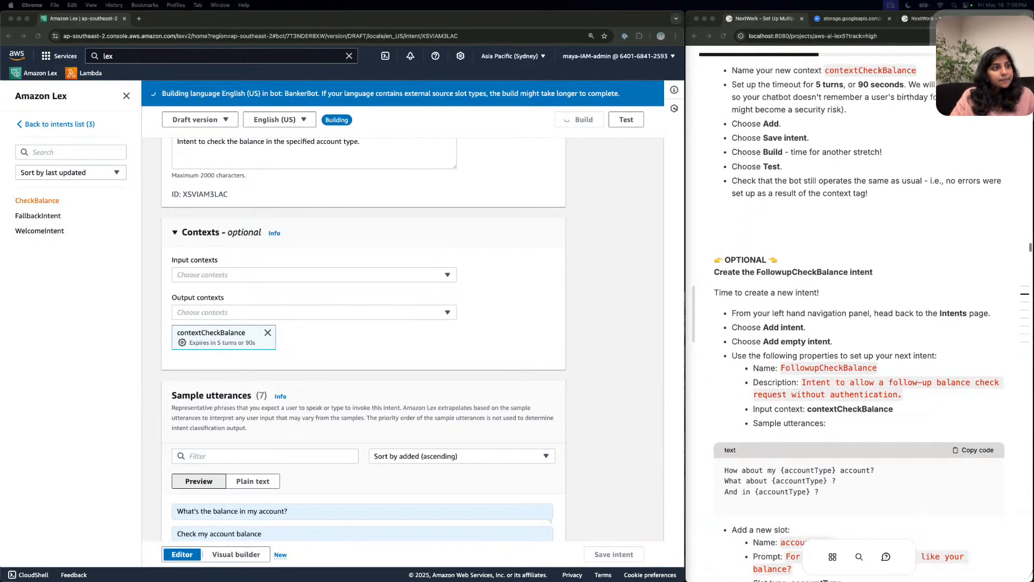
scroll(859, 312, down, 2)
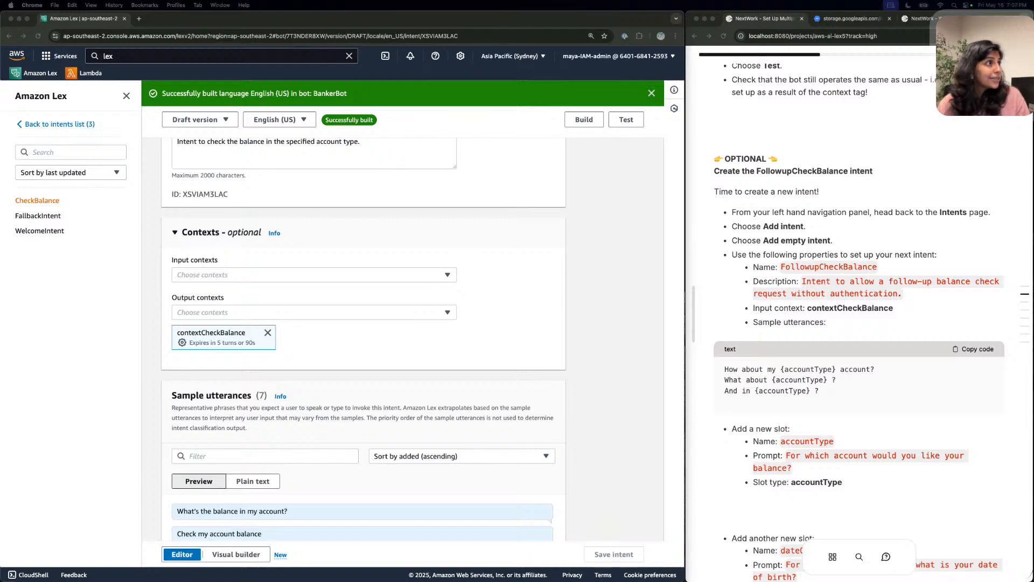
Open the draft version's test chat and send the message "check my savings balance".
click(626, 119)
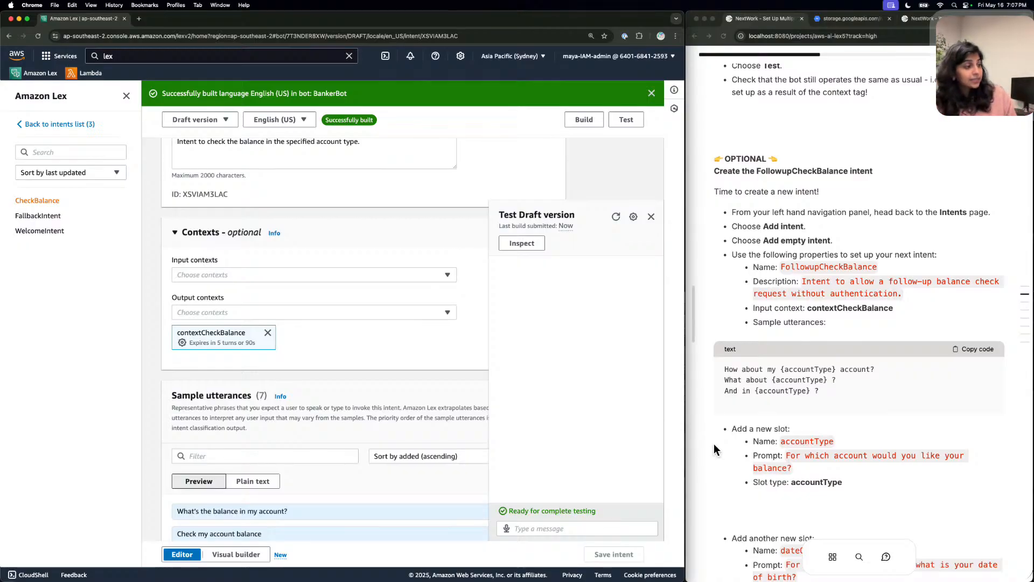
click(603, 528)
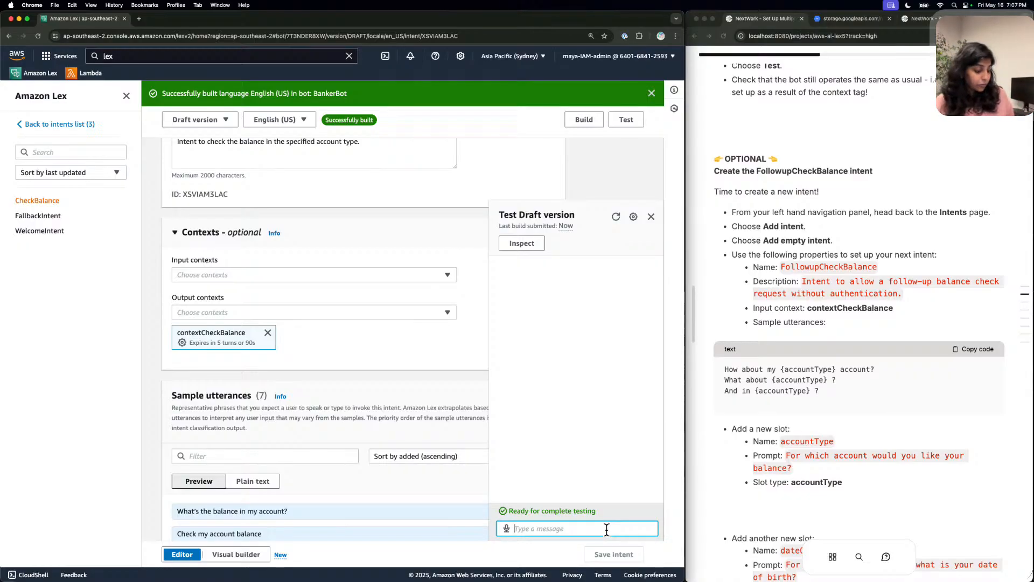
text(check)
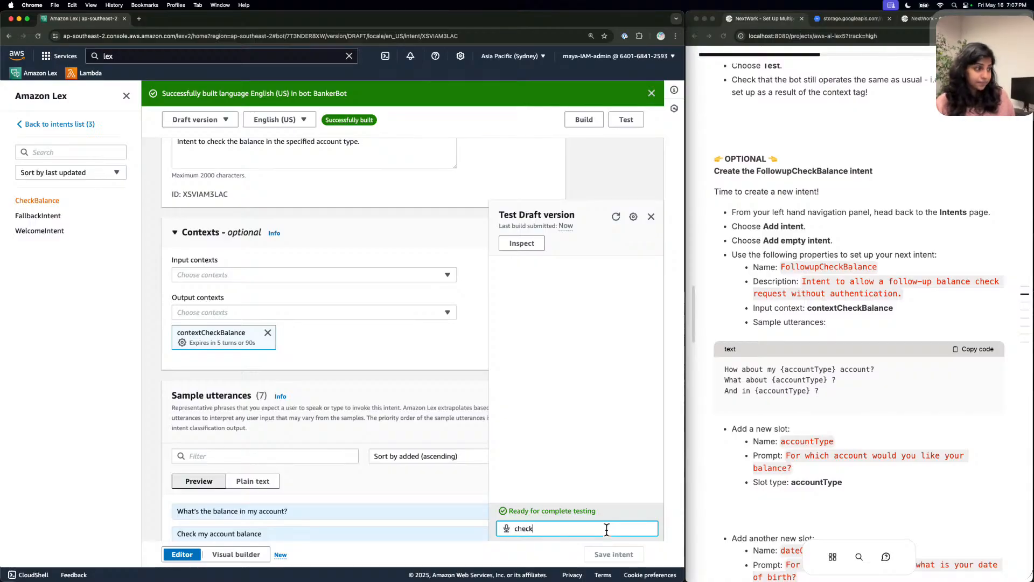
text( my savings balka)
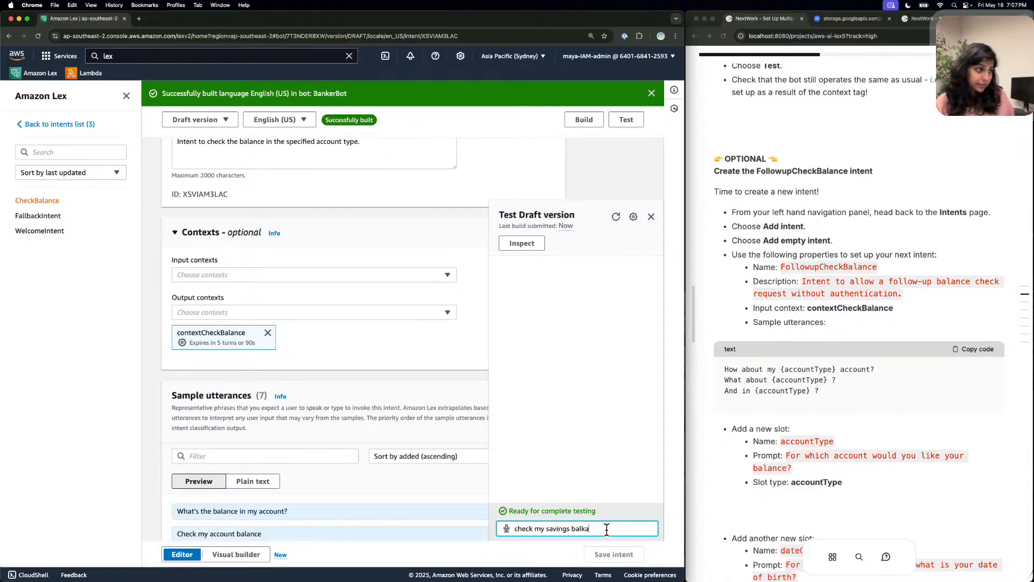
key(BackSpace)
key(BackSpace)
key(BackSpace)
text(lance)
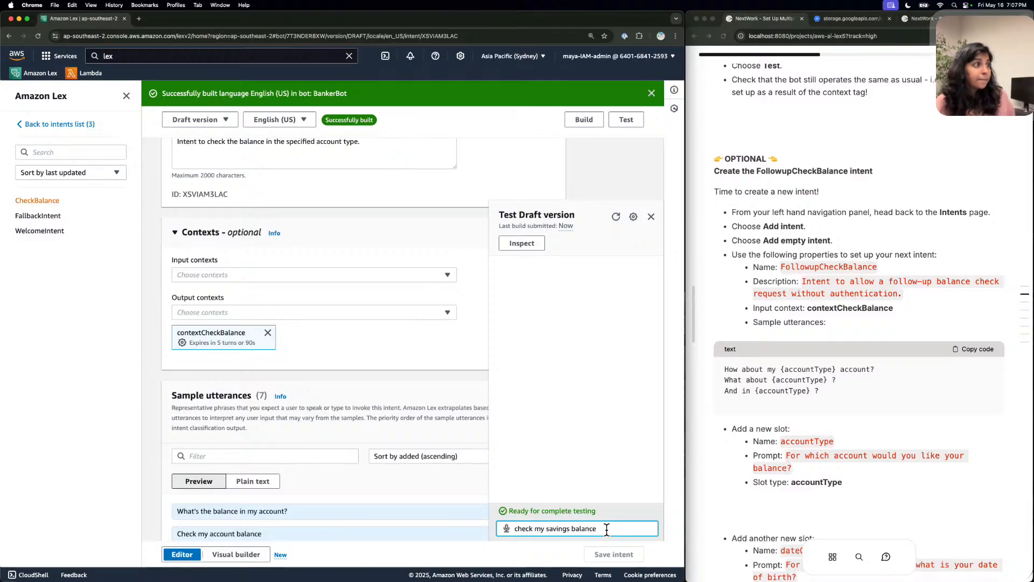
key(Return)
Answer the verification question with a date of birth, ask "what about checking?" and close the test chat.
text(1/1/93)
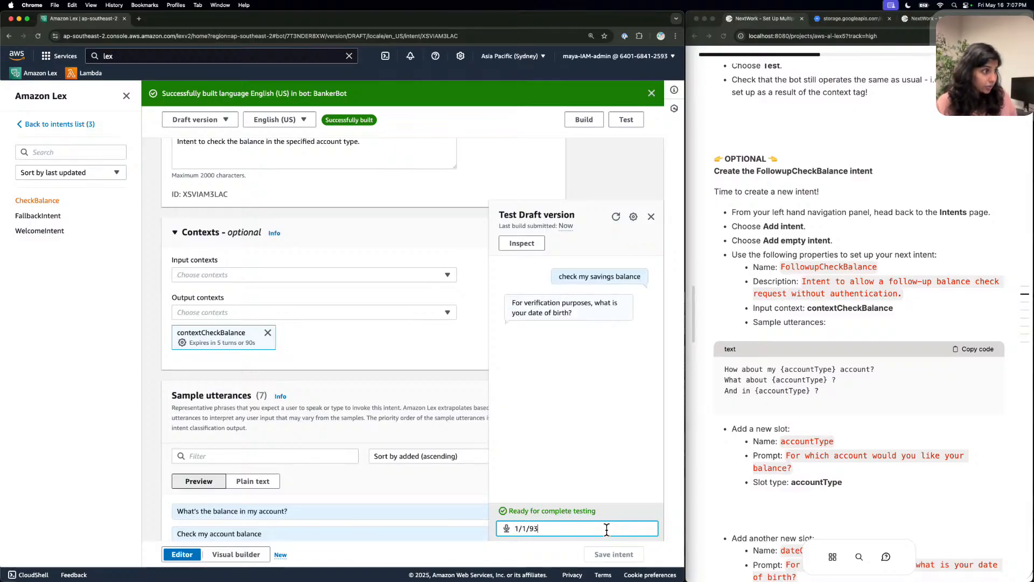
key(Return)
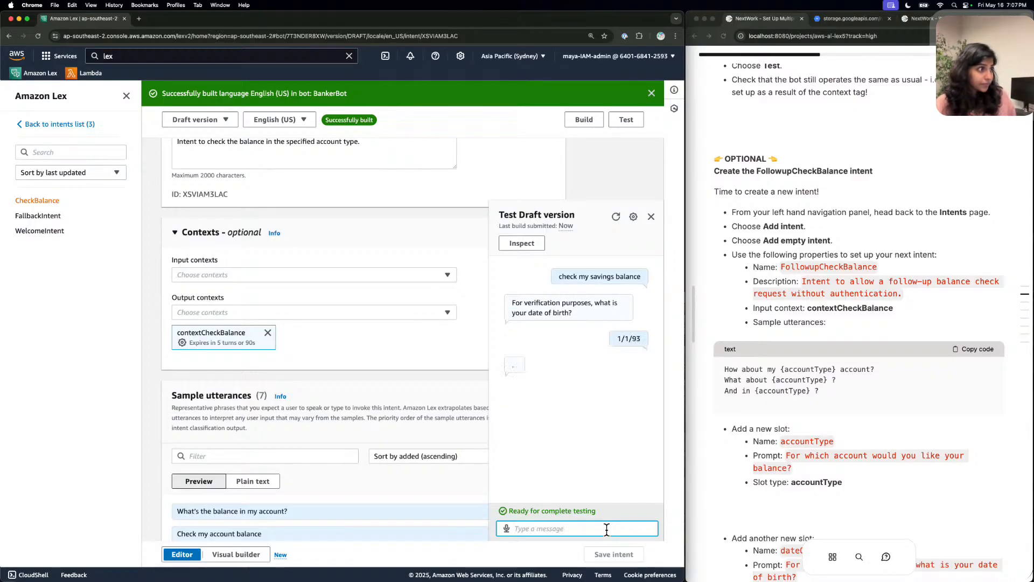
text(what )
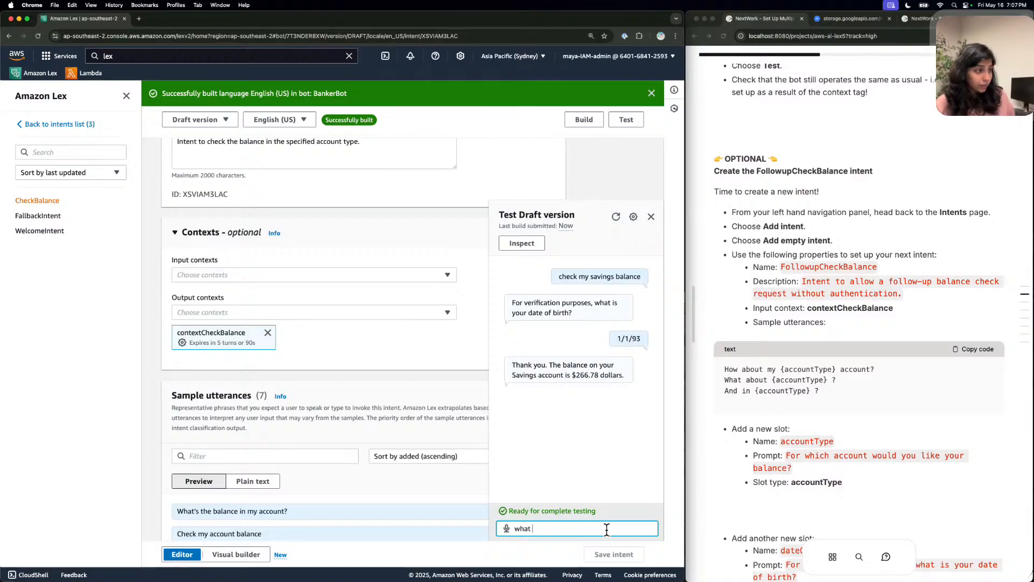
text(about schecking?)
key(Return)
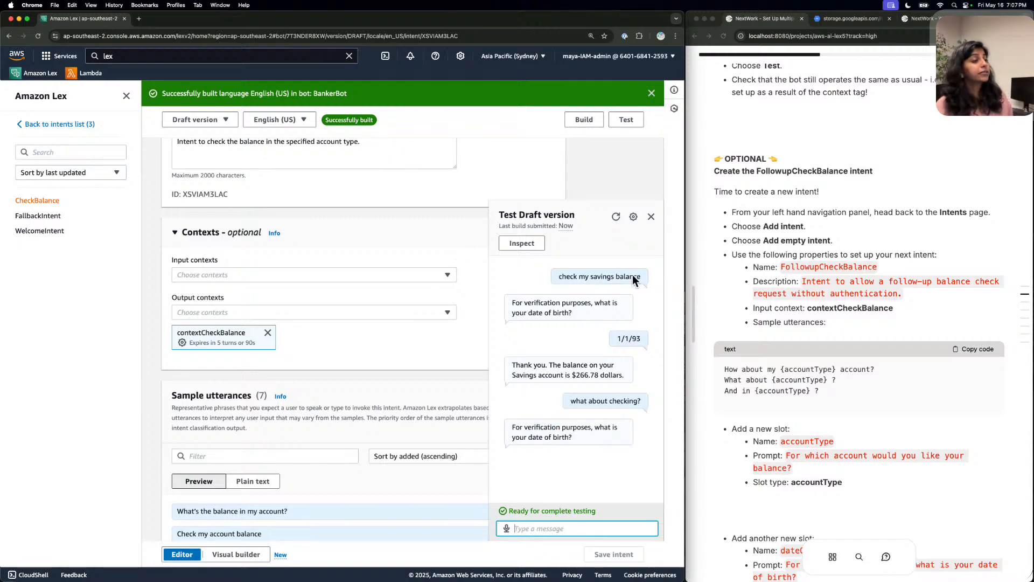
click(651, 216)
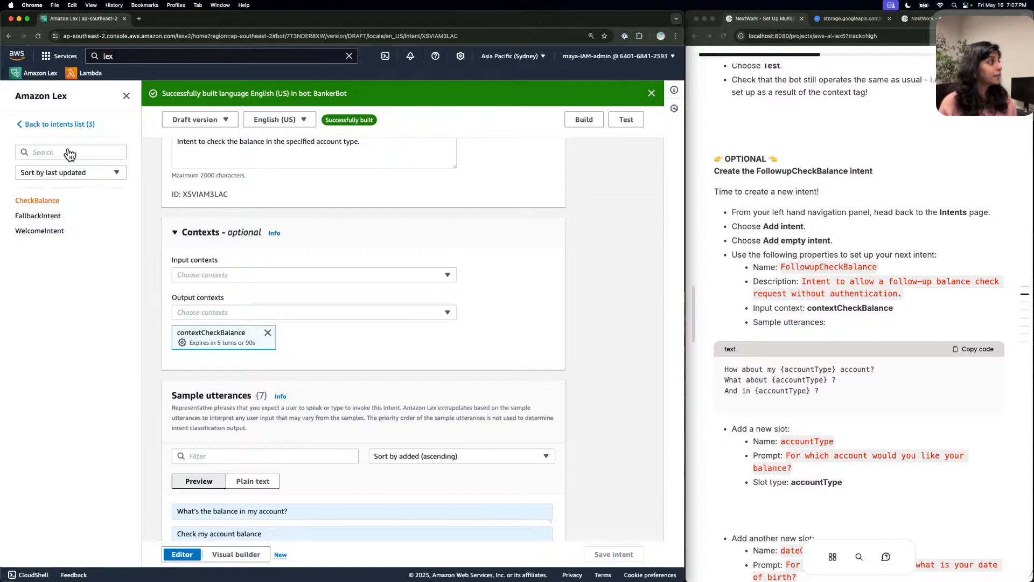
Return to the intents list and add an empty intent named FollowupCheckBalance.
click(37, 125)
click(595, 176)
click(602, 191)
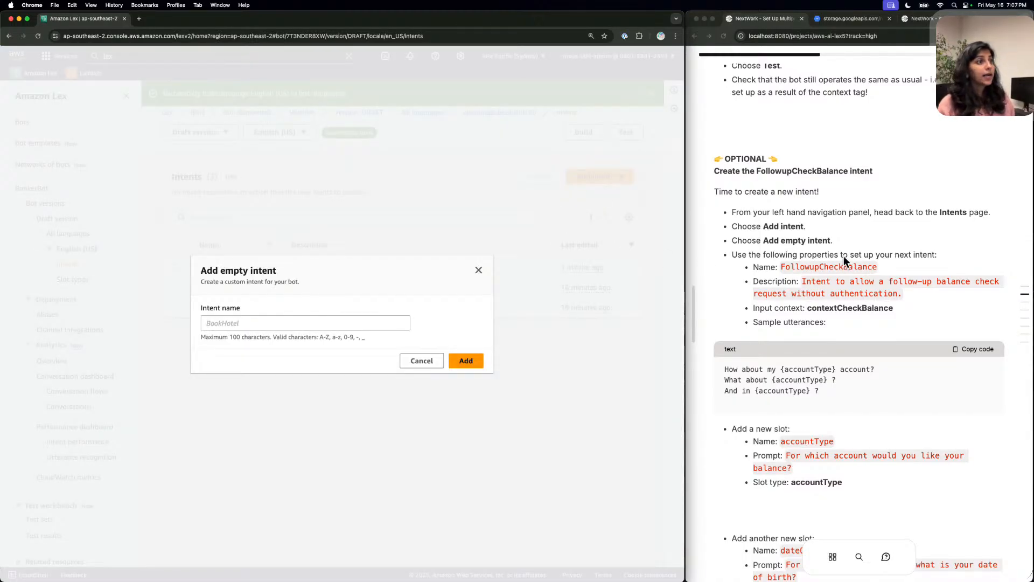
click(837, 265)
click(250, 322)
click(251, 321)
key(cmd+v)
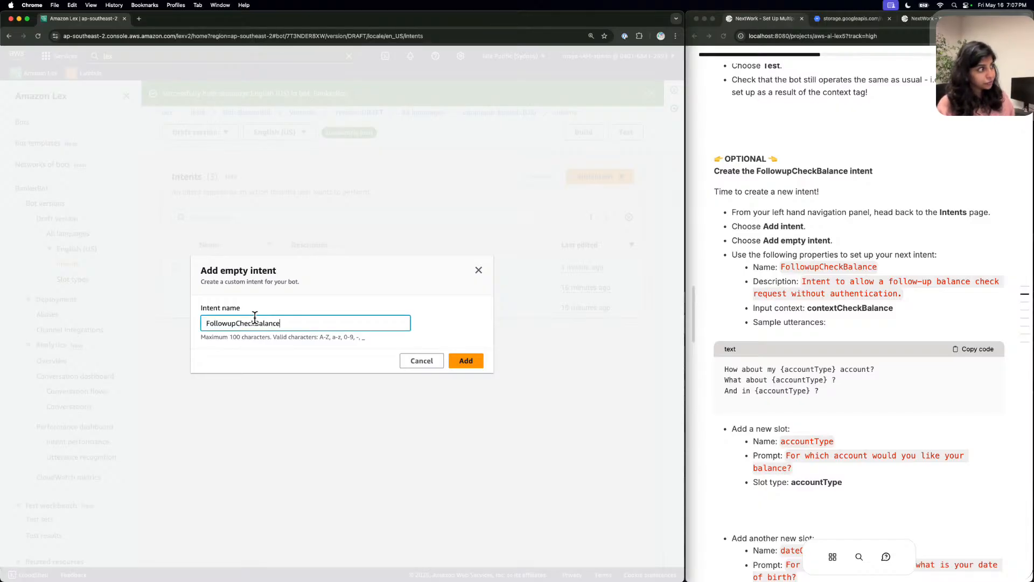
click(473, 358)
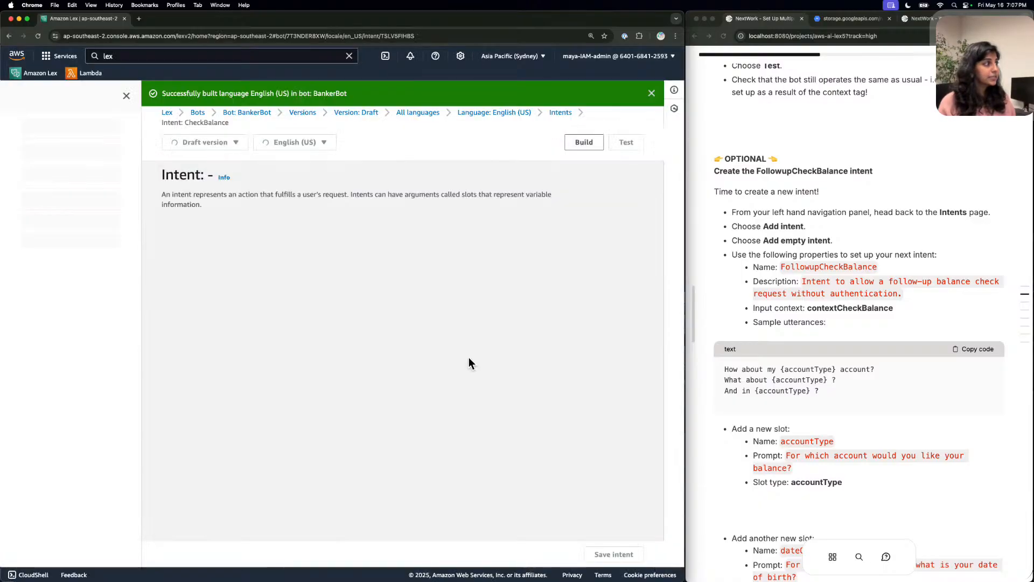
Copy the guide's description "Intent to allow a follow-up balance check request without authentication." into the FollowupCheckBalance intent details.
click(878, 265)
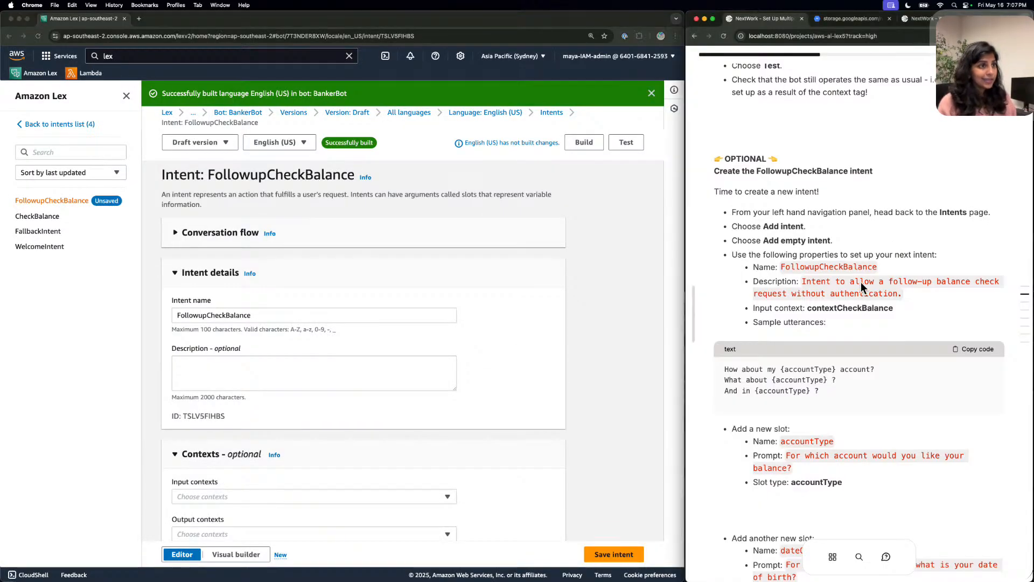
click(862, 281)
click(249, 363)
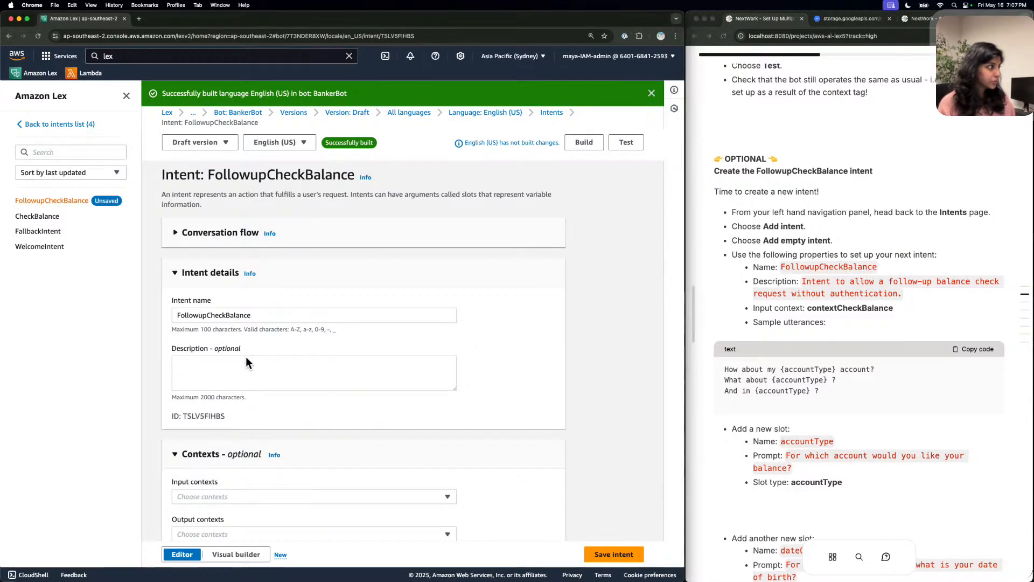
key(super+v)
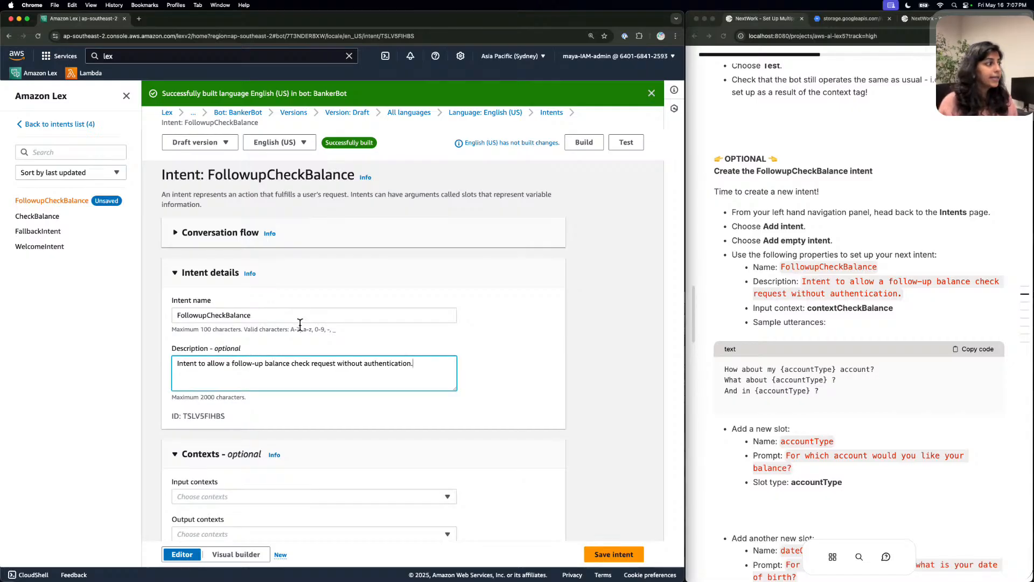
Add the guide's sample utterances as plain text: "How about my {accountType} account?", "What about {accountType} ?" and "And in {accountType} ?".
scroll(300, 323, down, 7)
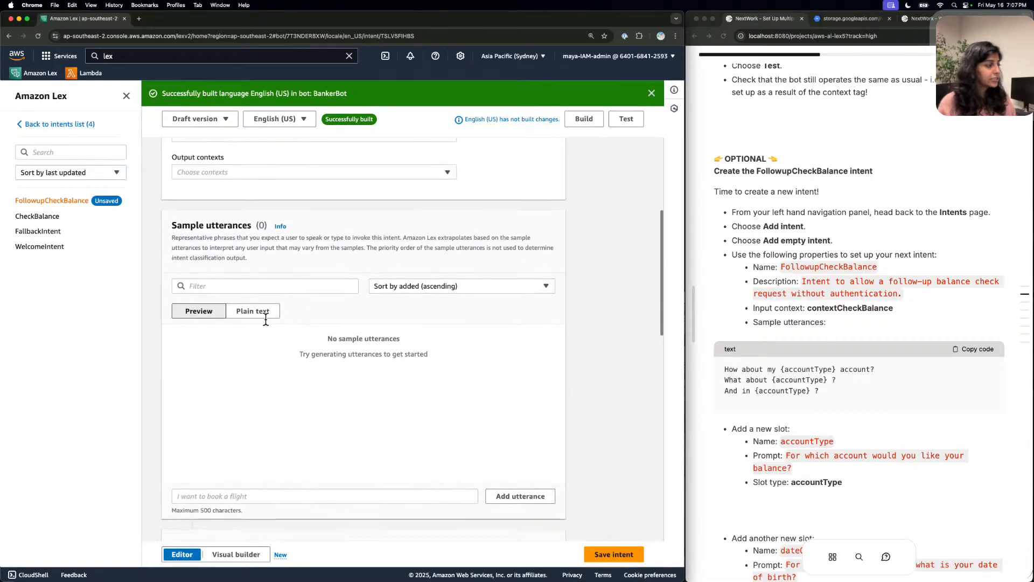
click(268, 313)
click(964, 346)
click(964, 347)
click(250, 396)
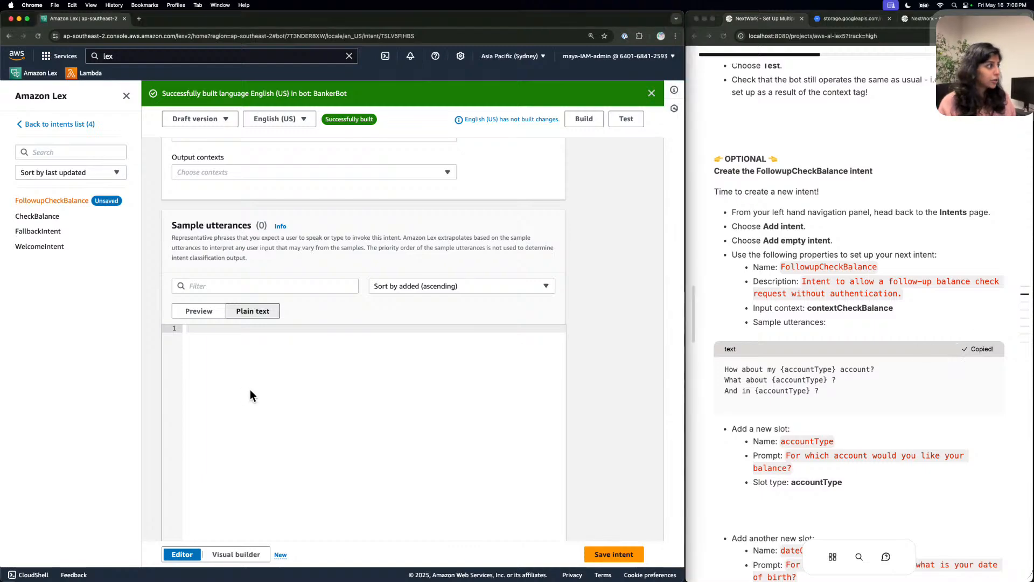
key(super+v)
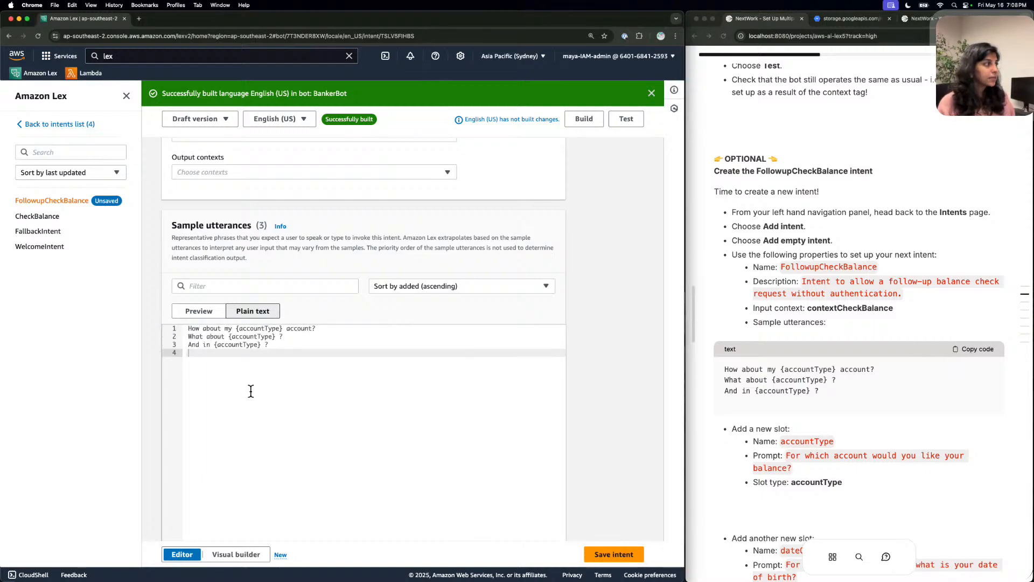
Set contextCheckBalance as the input context of the FollowupCheckBalance intent.
scroll(251, 391, up, 5)
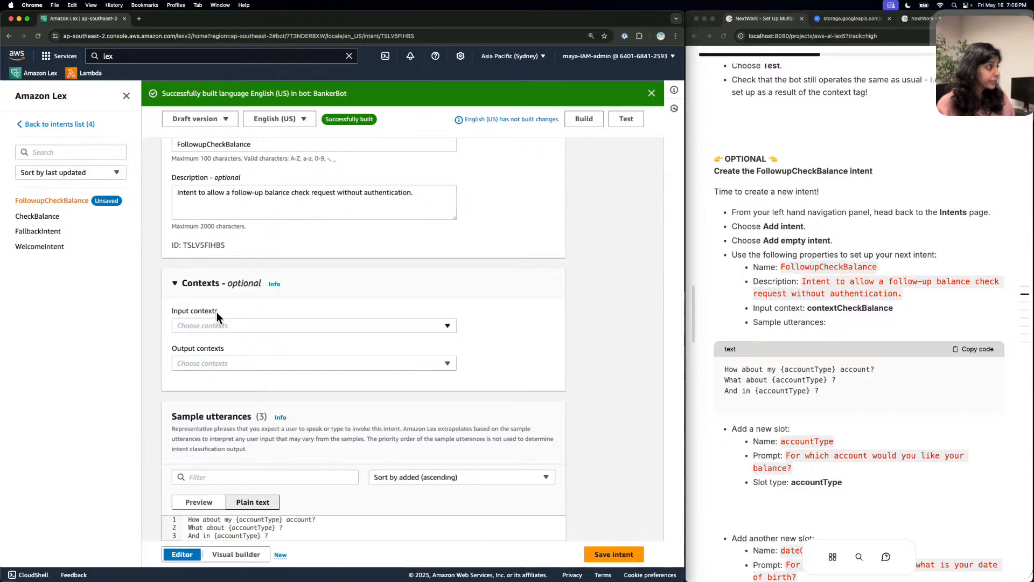
click(208, 322)
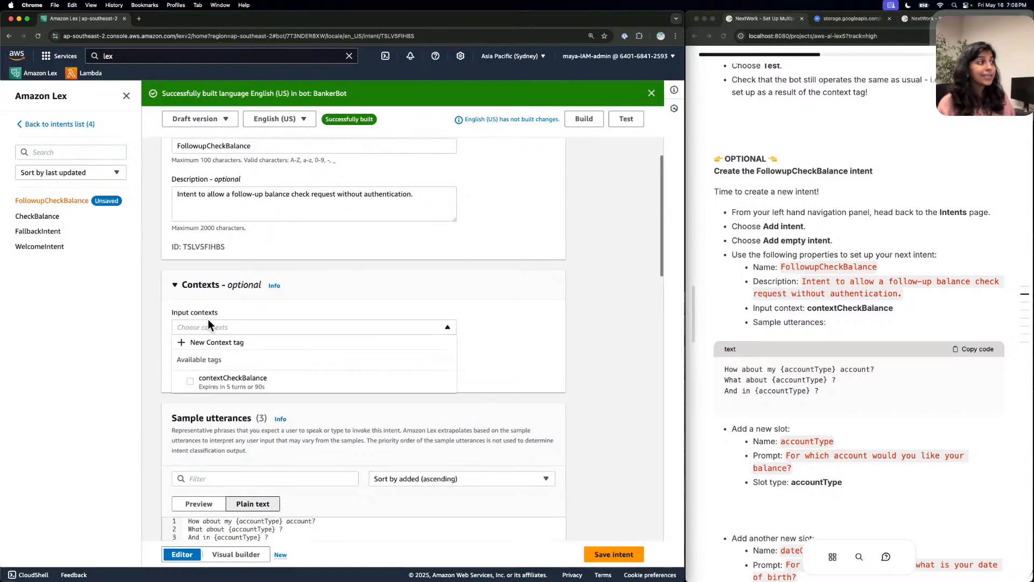
click(208, 377)
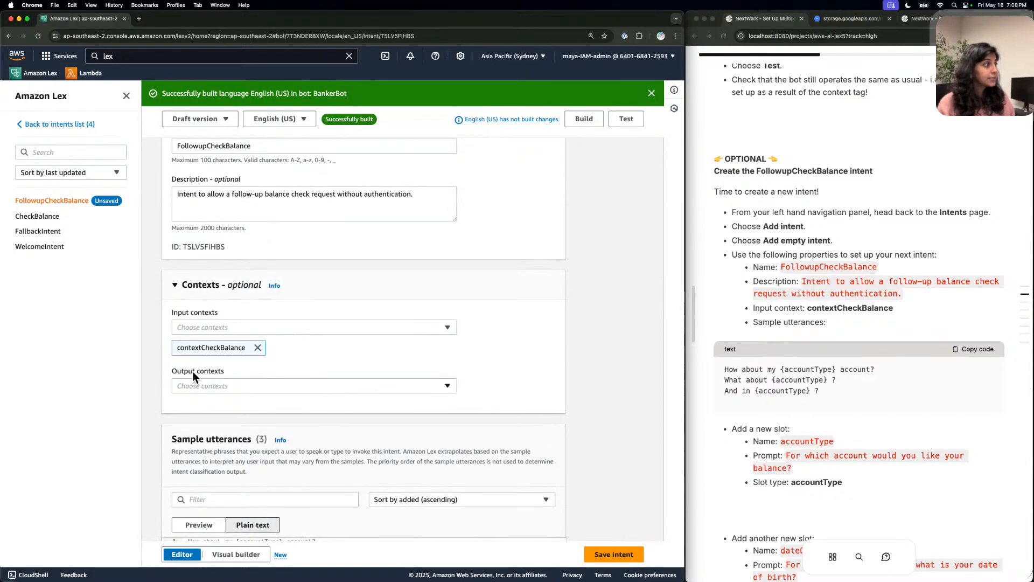
scroll(226, 356, up, 1)
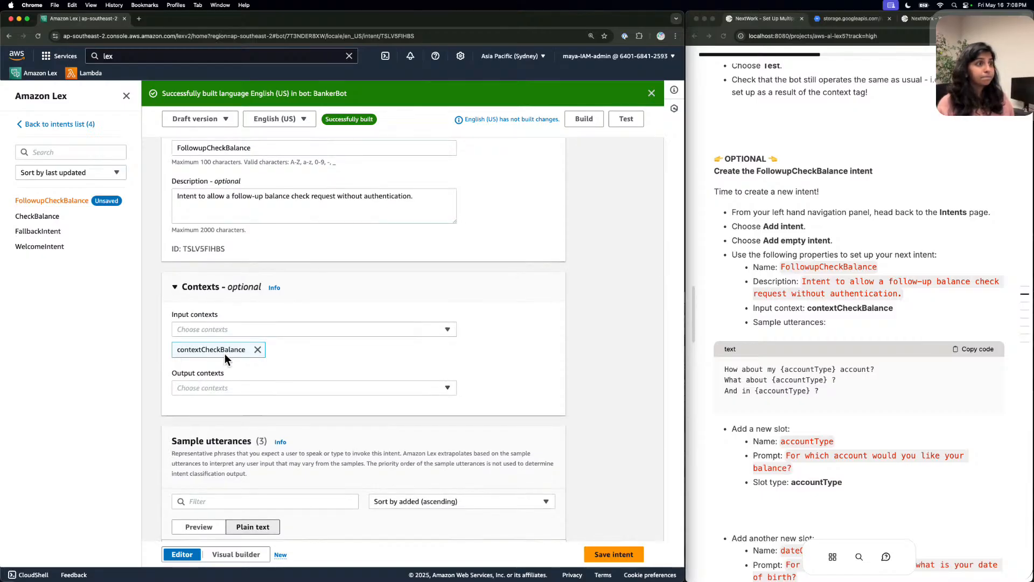
scroll(224, 353, down, 1)
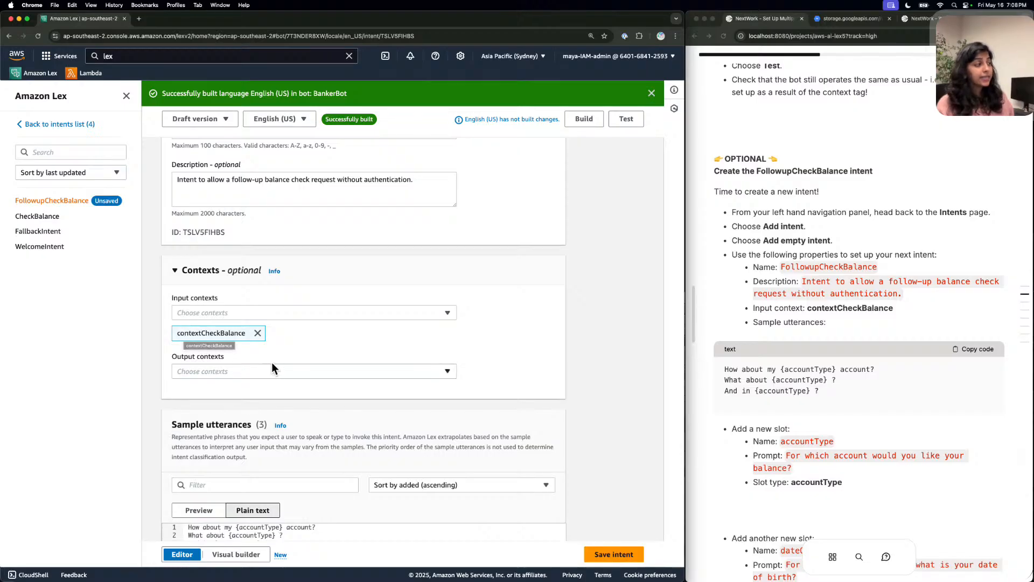
scroll(271, 362, up, 5)
scroll(271, 368, up, 1)
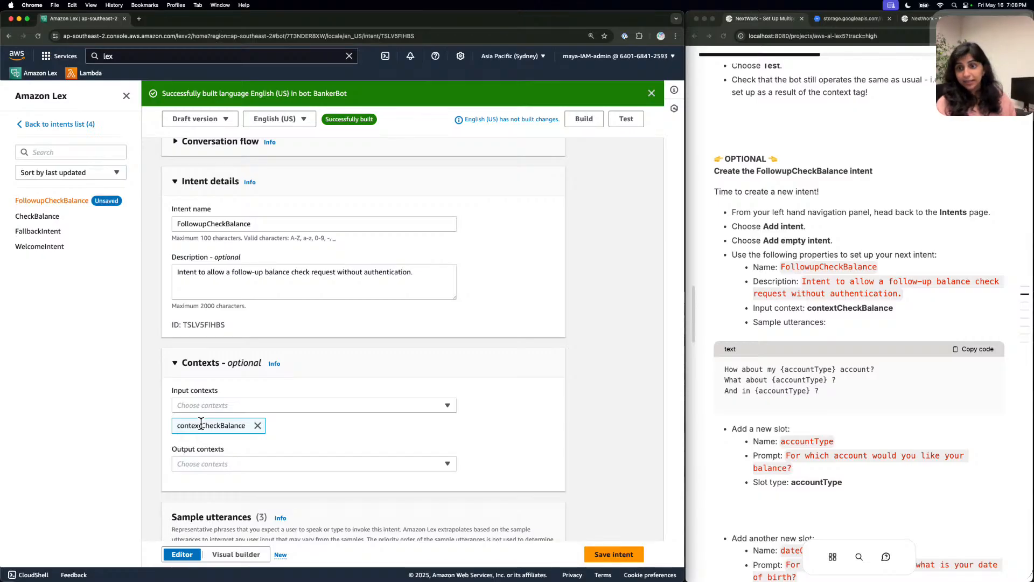
Start a required slot for FollowupCheckBalance, named accountType and using the custom slot type accountType.
scroll(200, 423, down, 5)
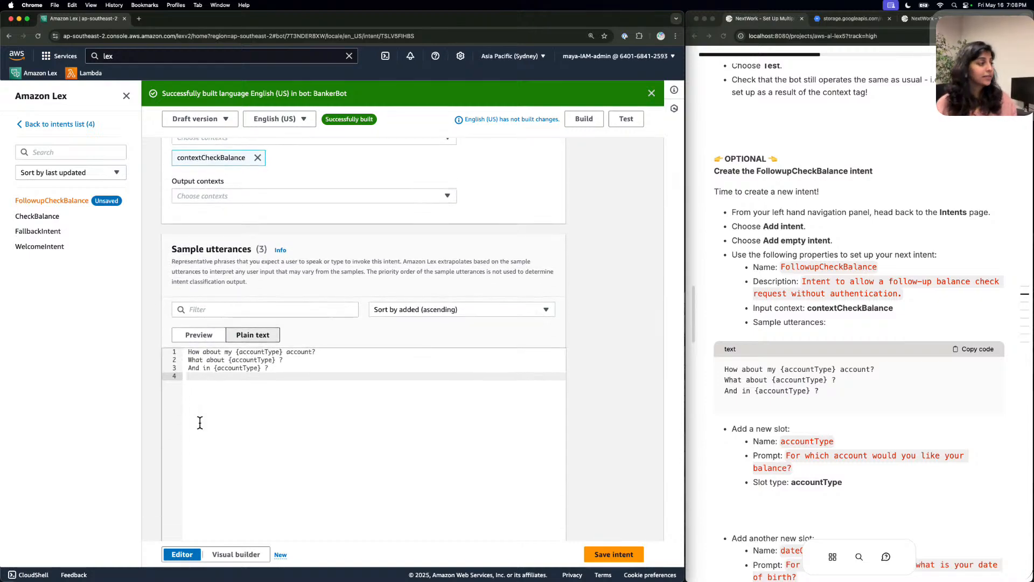
scroll(199, 423, down, 3)
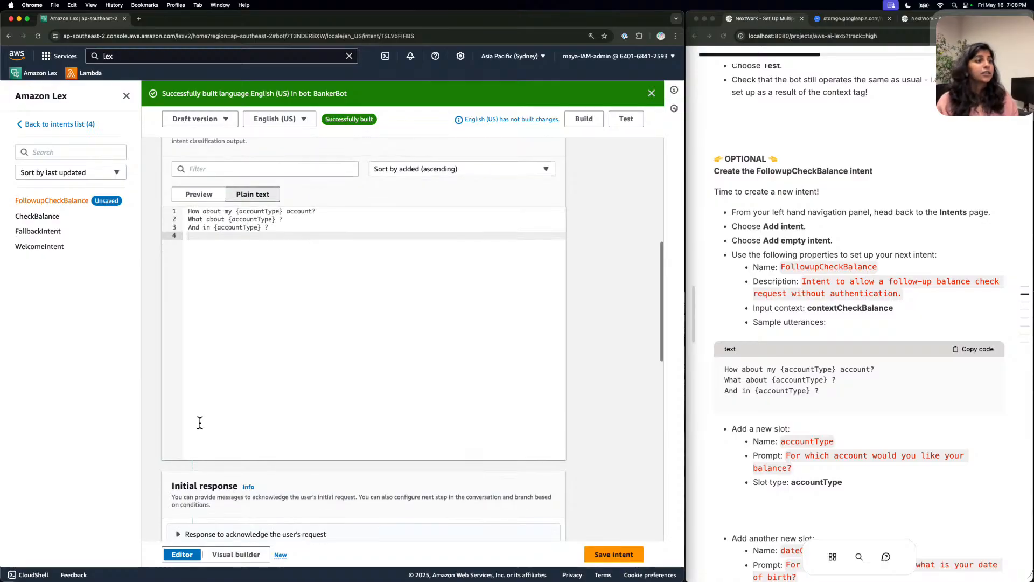
scroll(199, 423, down, 5)
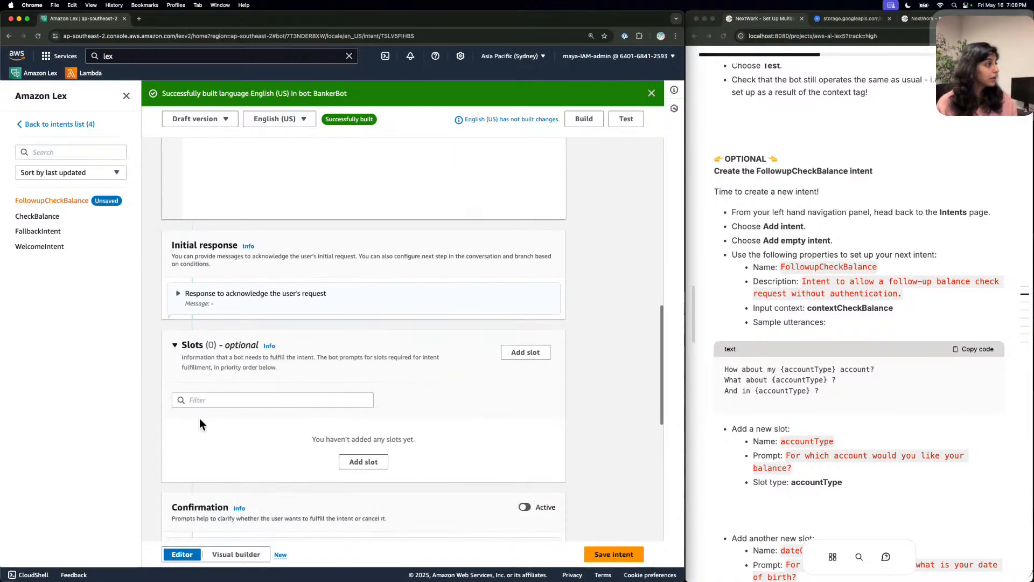
click(381, 459)
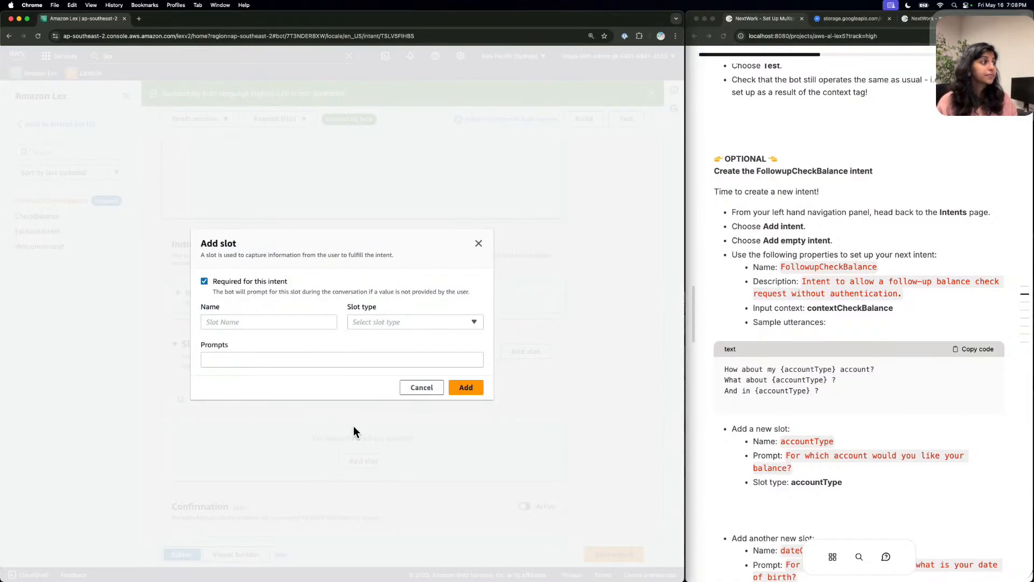
double_click(799, 439)
click(805, 441)
click(243, 321)
key(super+v)
click(435, 321)
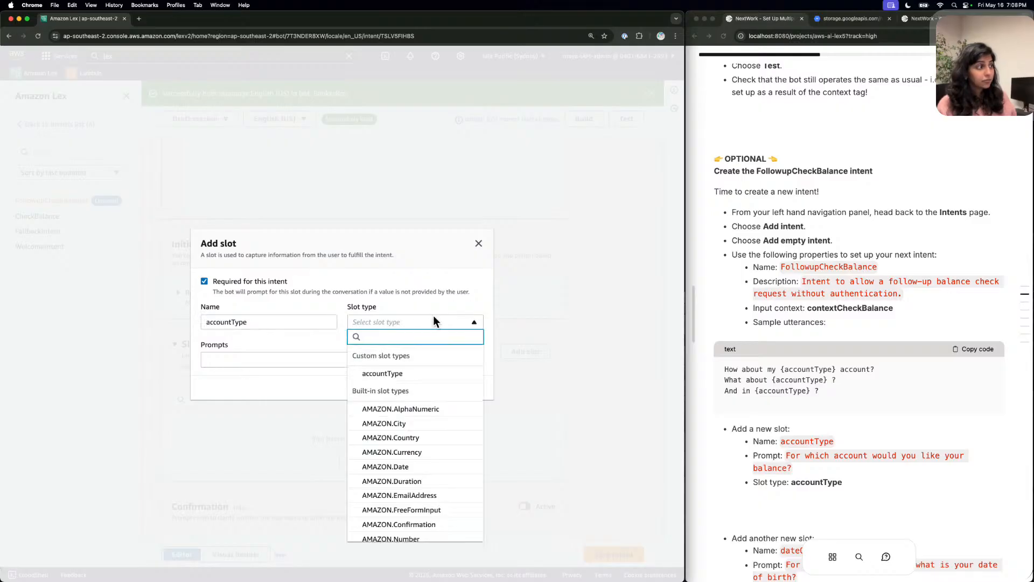
click(429, 374)
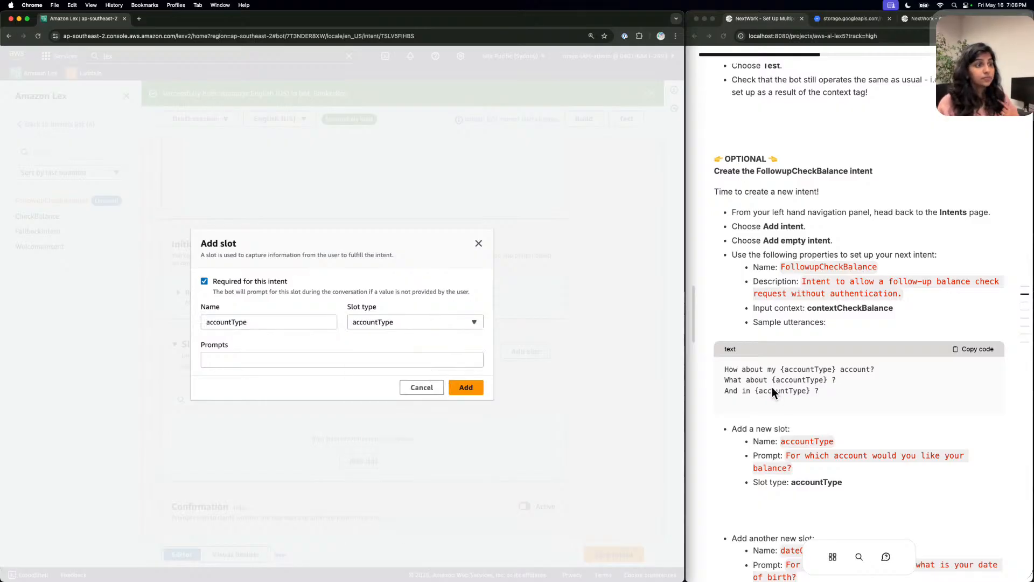
Give the accountType slot the prompt "For which account would you like your balance?" and add it to the intent.
double_click(832, 452)
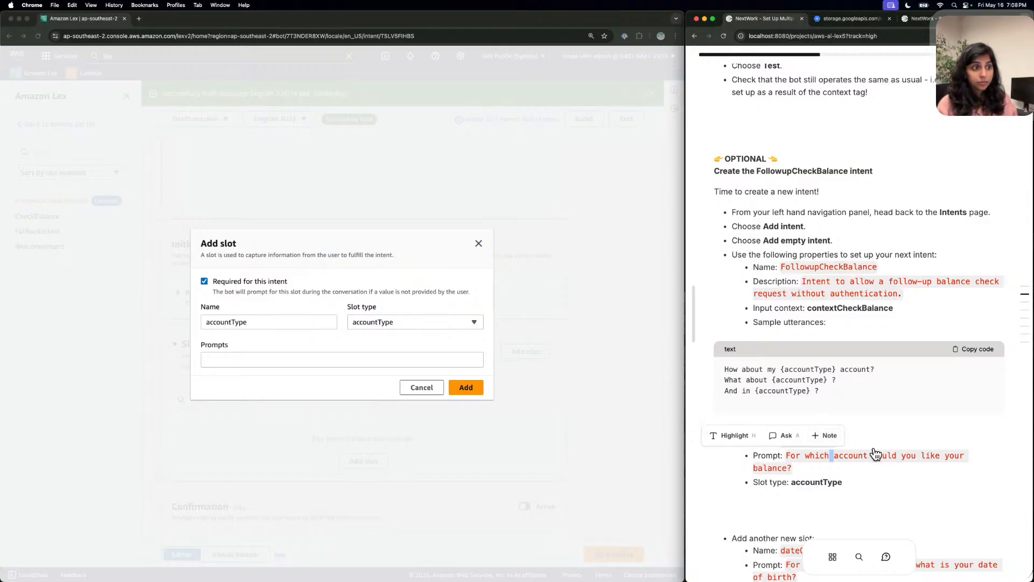
click(875, 455)
click(417, 360)
key(super+v)
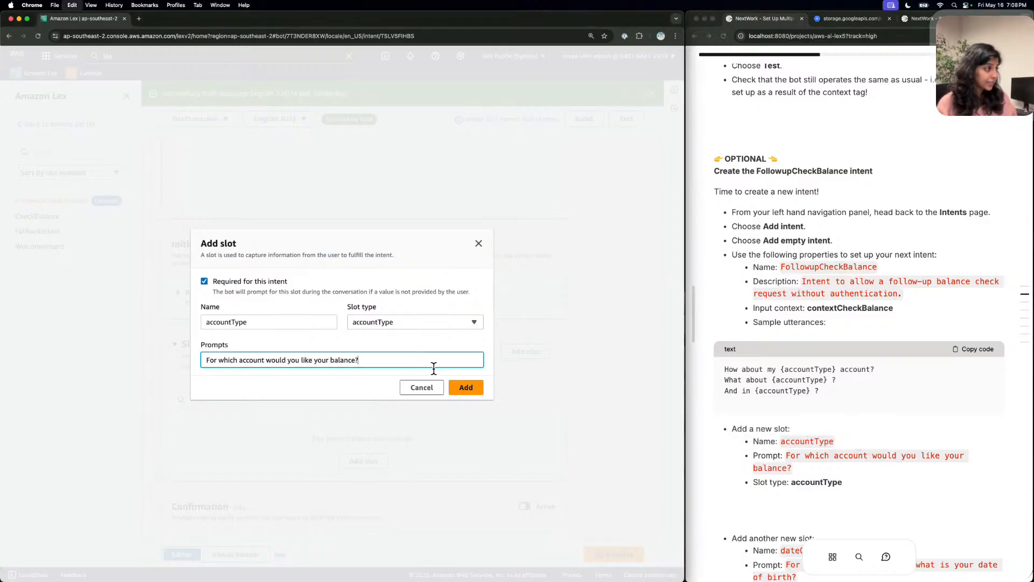
click(463, 380)
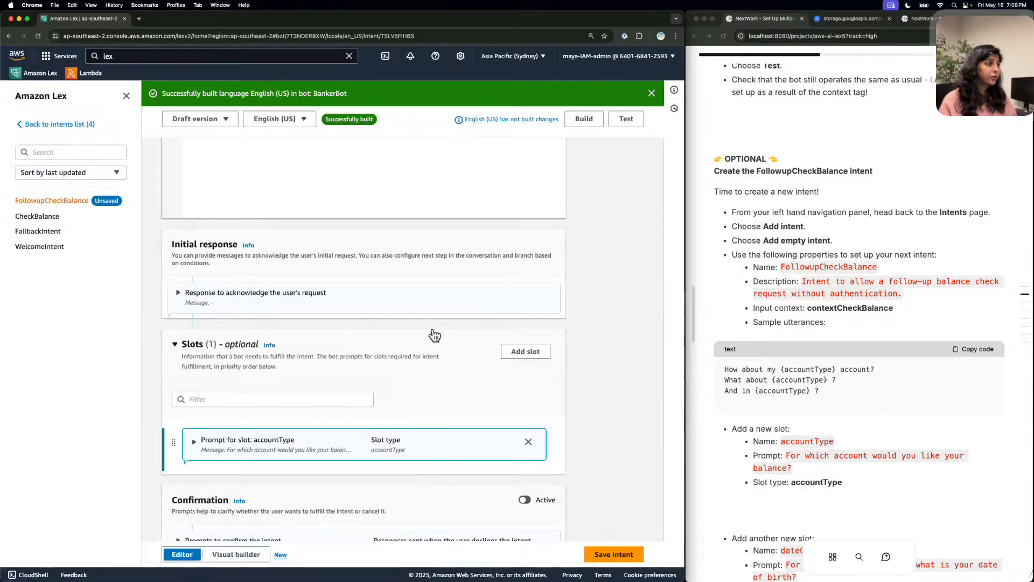
Start a second required slot for FollowupCheckBalance, named dateOfBirth and using the built-in slot type AMAZON.Date.
click(539, 352)
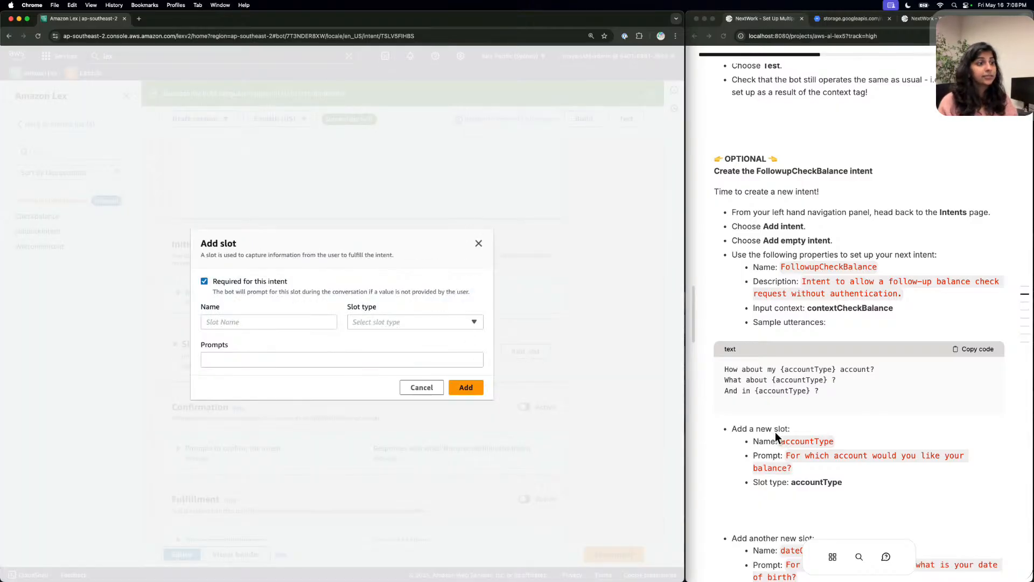
scroll(843, 466, down, 3)
click(813, 429)
double_click(819, 428)
click(819, 428)
click(289, 318)
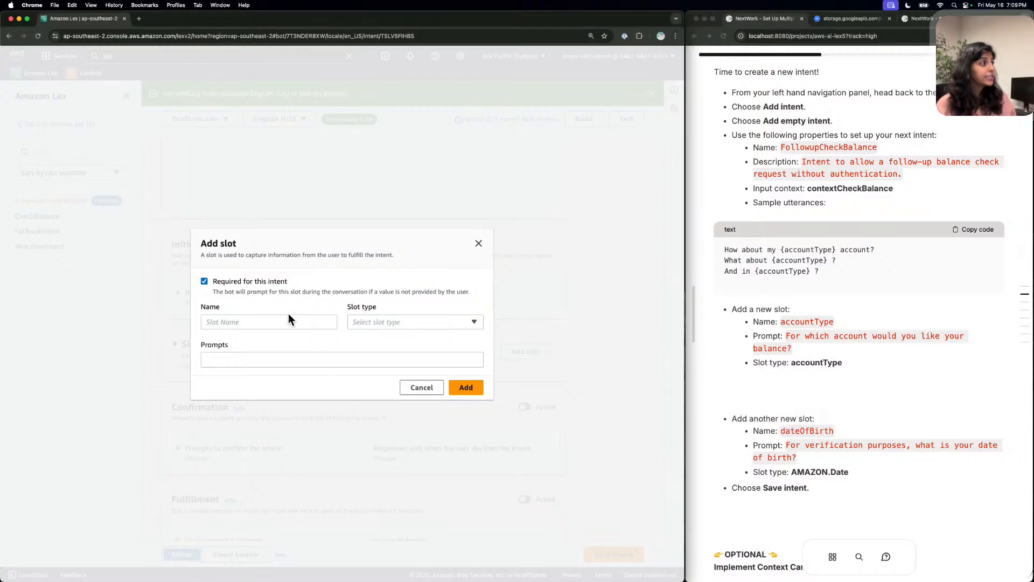
key(super+v)
click(384, 321)
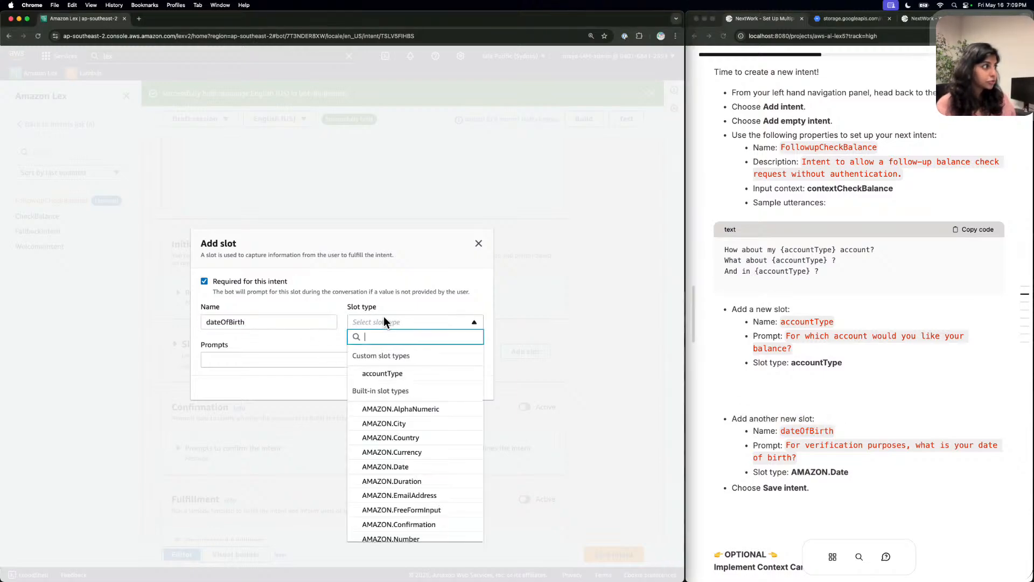
click(439, 466)
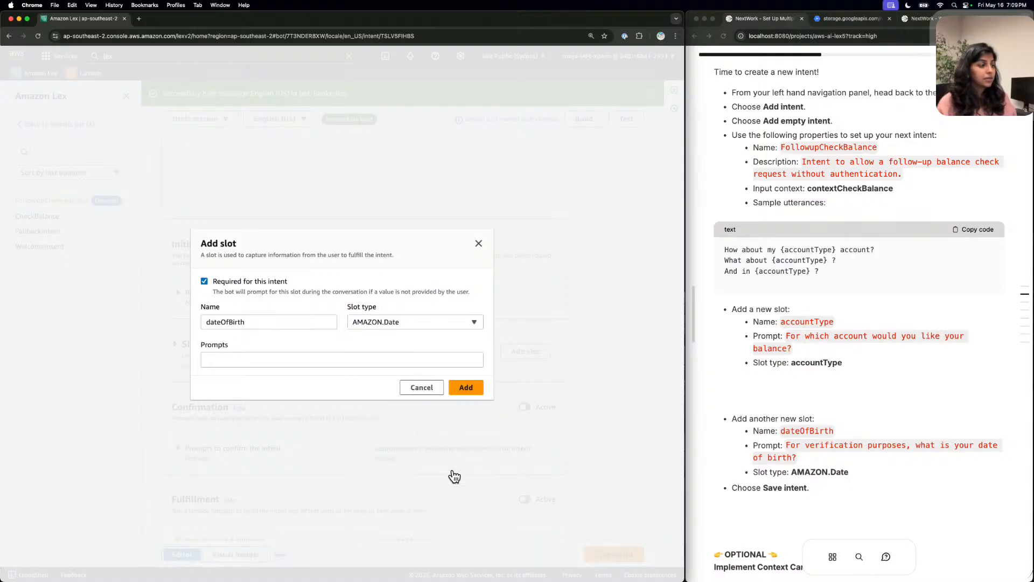
Give the dateOfBirth slot the prompt "For verification purposes, what is your date of birth?" and add it to the intent.
click(820, 446)
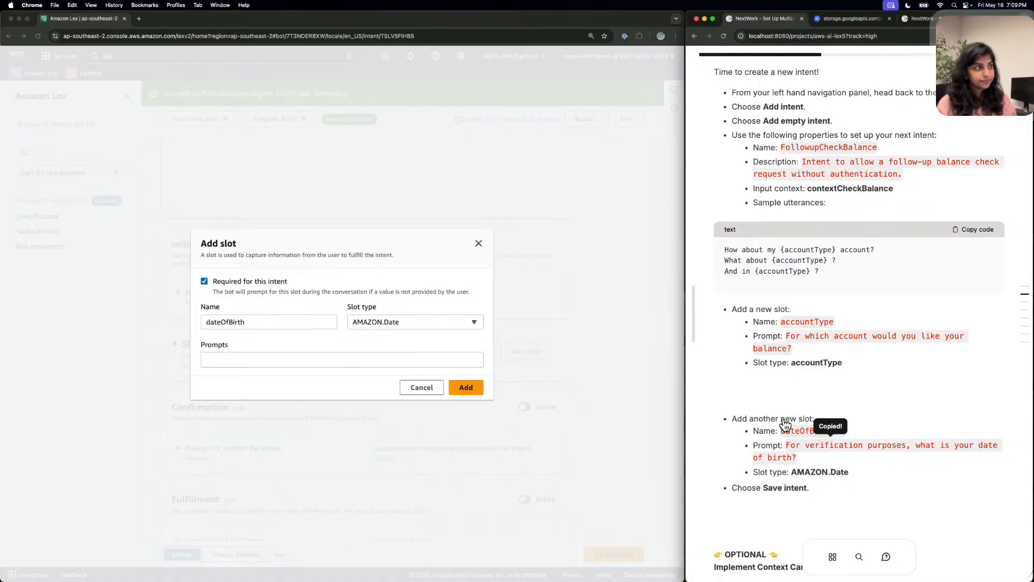
click(343, 354)
click(343, 358)
key(super+v)
click(456, 384)
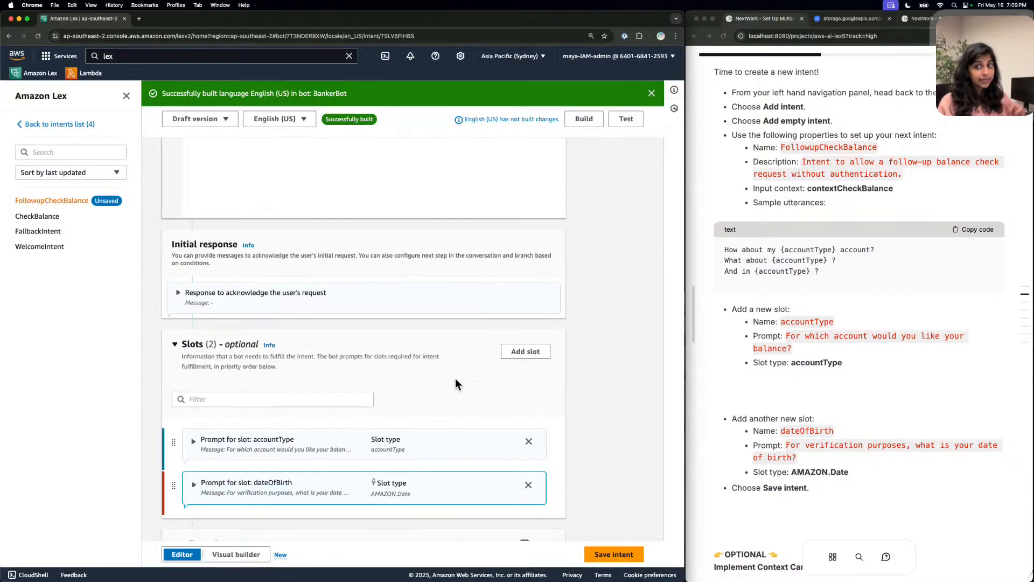
Save the FollowupCheckBalance intent with its two slots.
scroll(456, 380, down, 3)
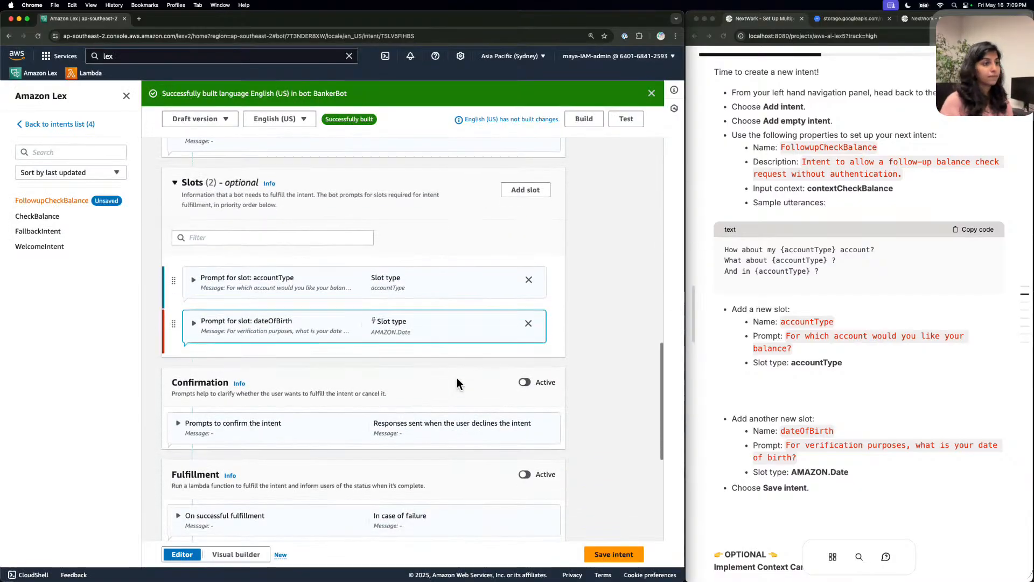
scroll(814, 367, down, 2)
click(609, 552)
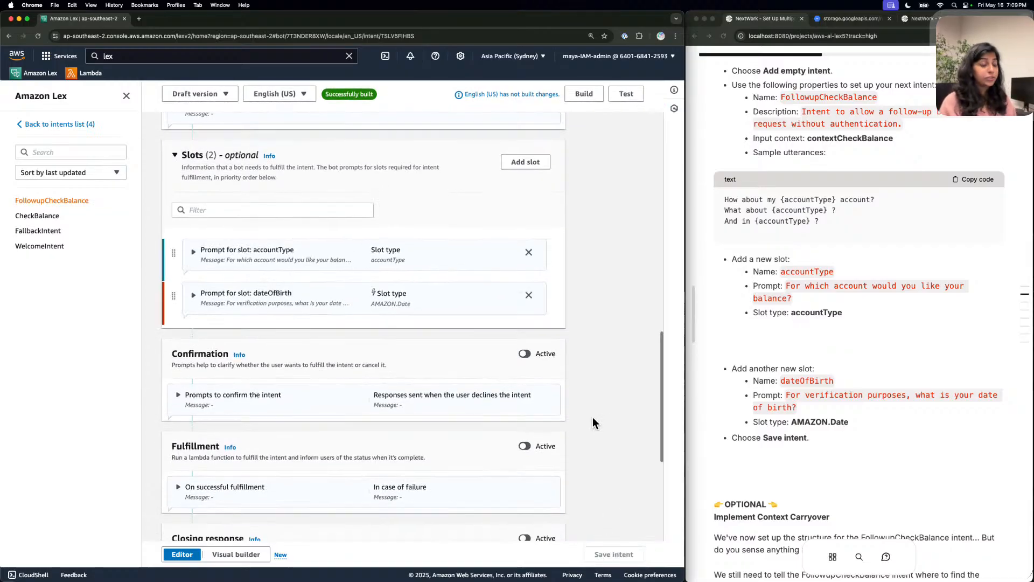
Expand the dateOfBirth slot of FollowupCheckBalance and open its advanced options.
scroll(593, 417, down, 2)
scroll(795, 413, down, 5)
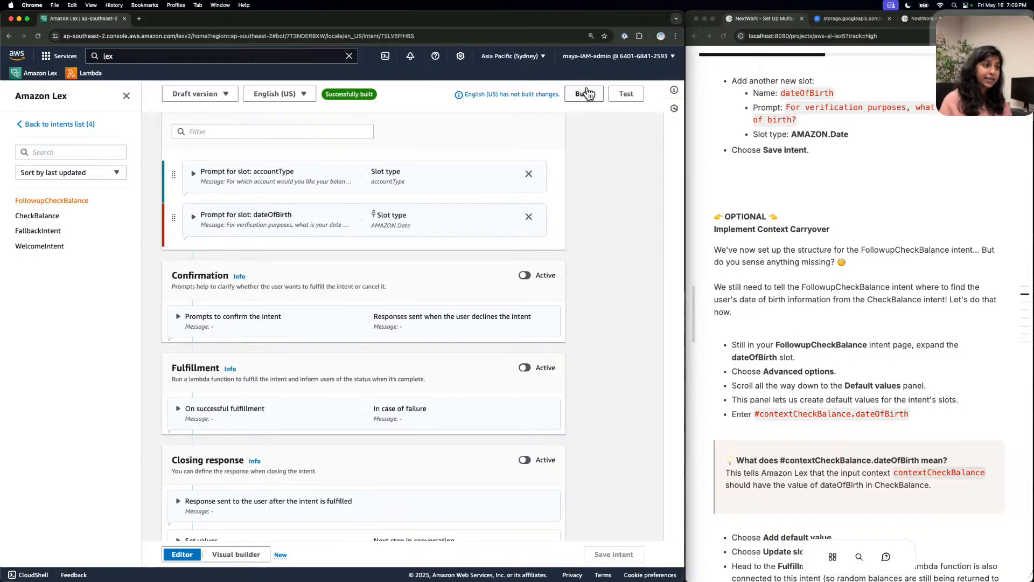
scroll(578, 205, up, 4)
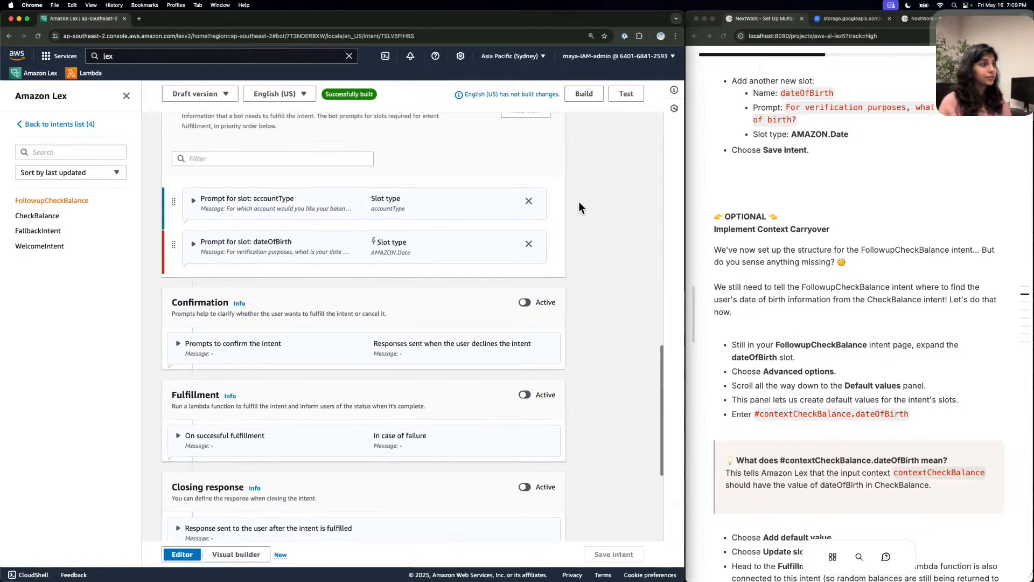
scroll(579, 207, up, 2)
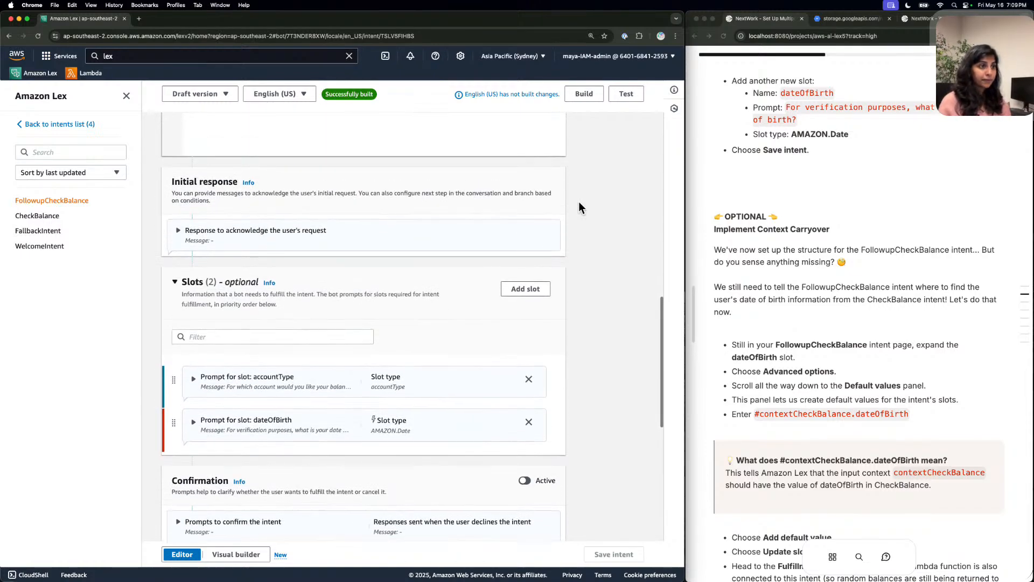
scroll(579, 207, up, 1)
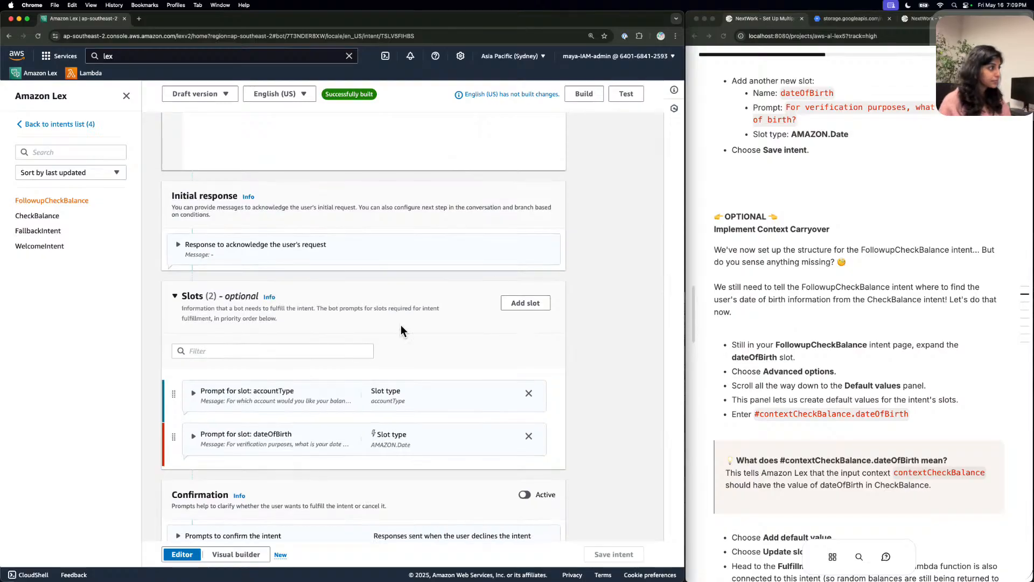
click(193, 435)
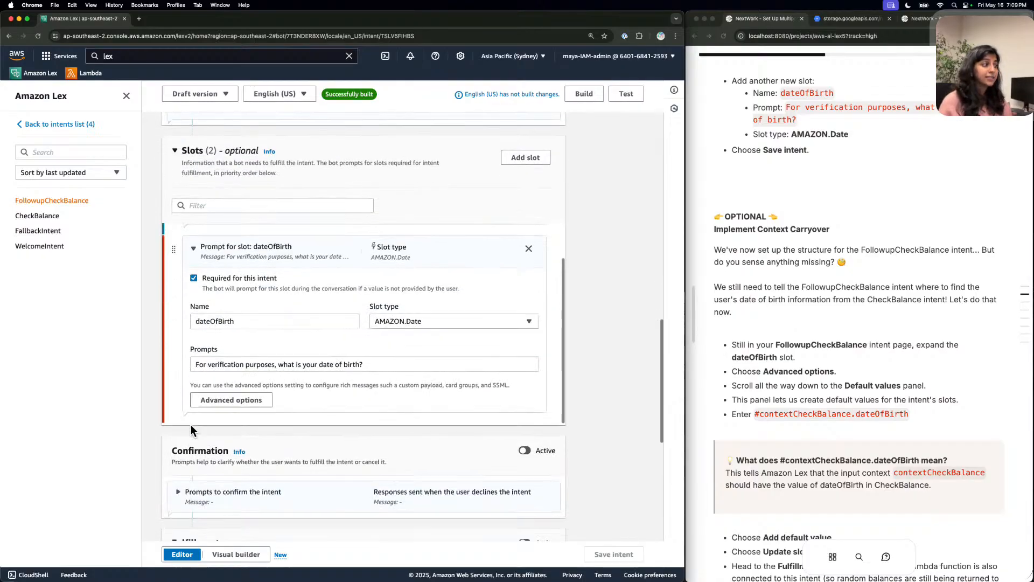
click(239, 398)
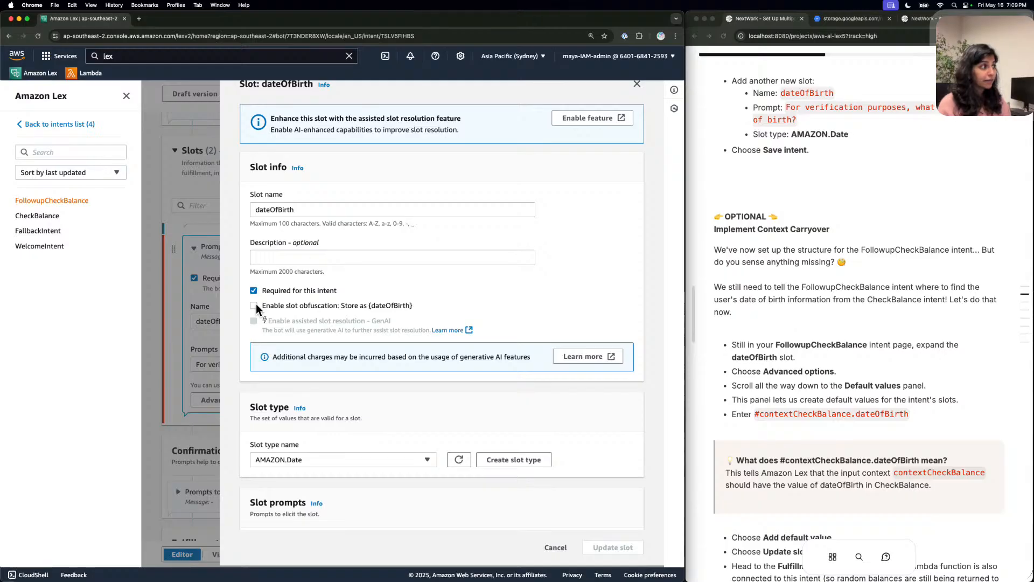
Add the guide's #contextCheckBalance.dateOfBirth as a default value of the dateOfBirth slot and update the slot.
click(788, 407)
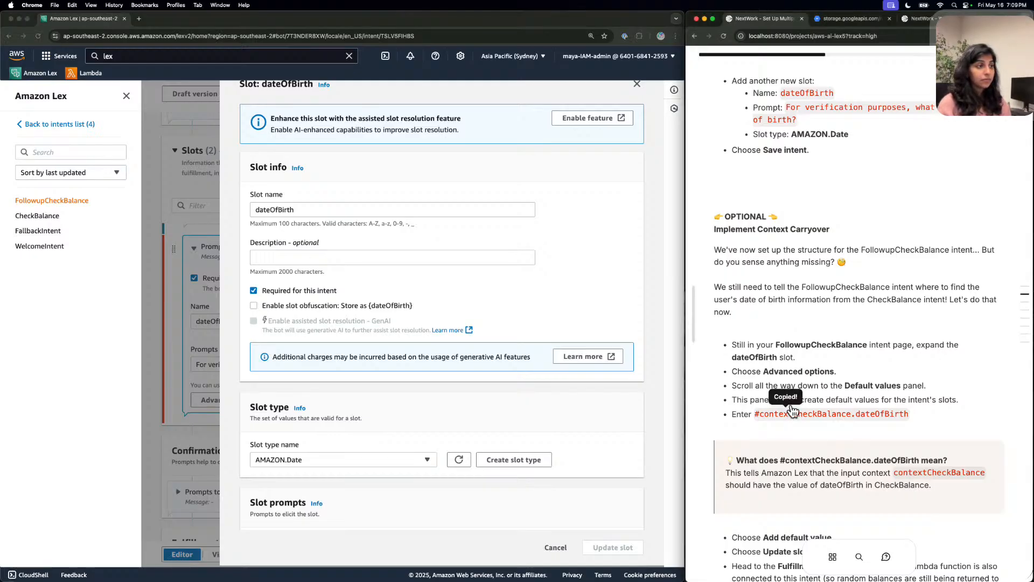
scroll(480, 408, down, 5)
scroll(479, 409, down, 10)
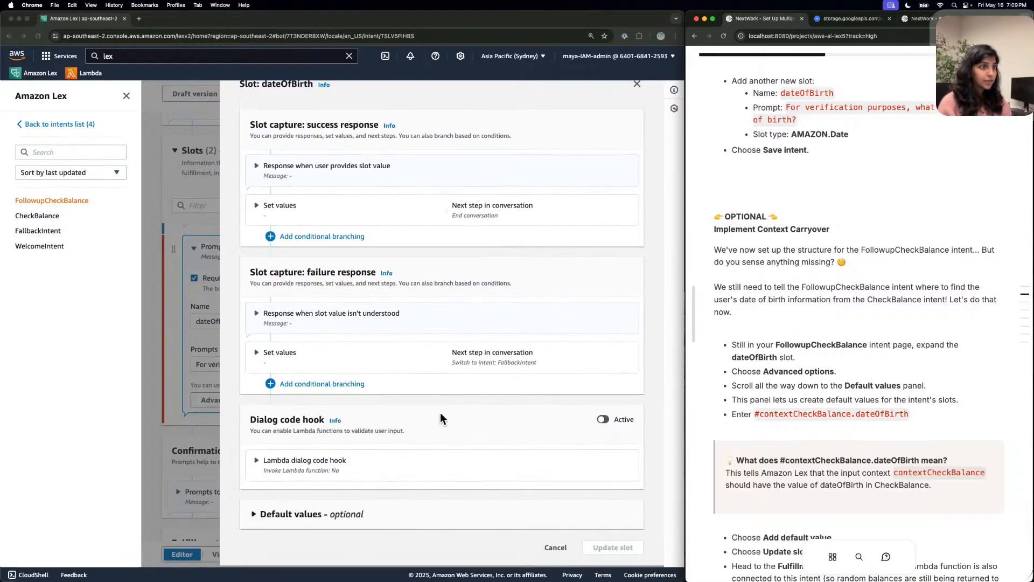
click(267, 514)
scroll(274, 512, down, 3)
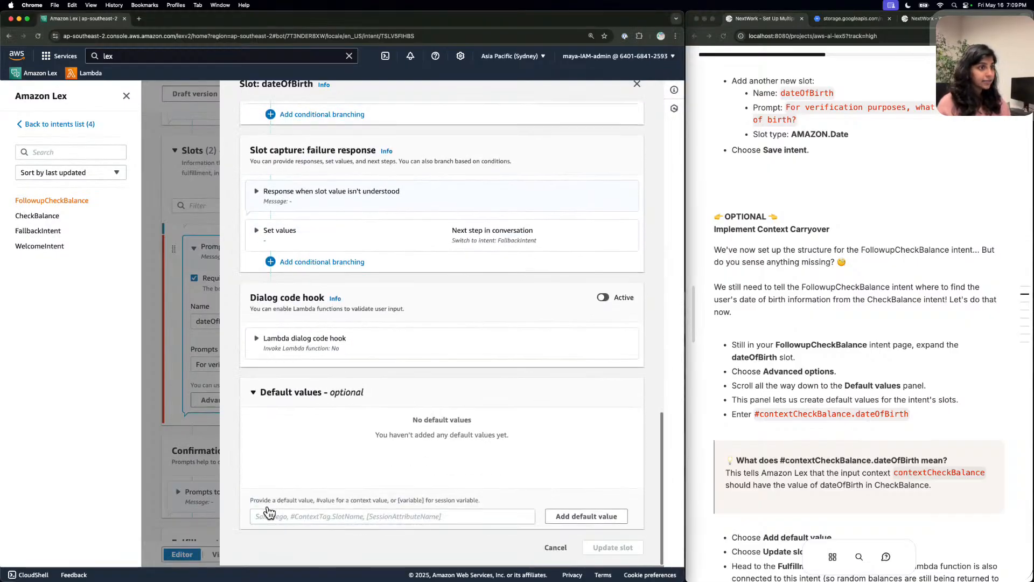
click(306, 514)
key(super+v)
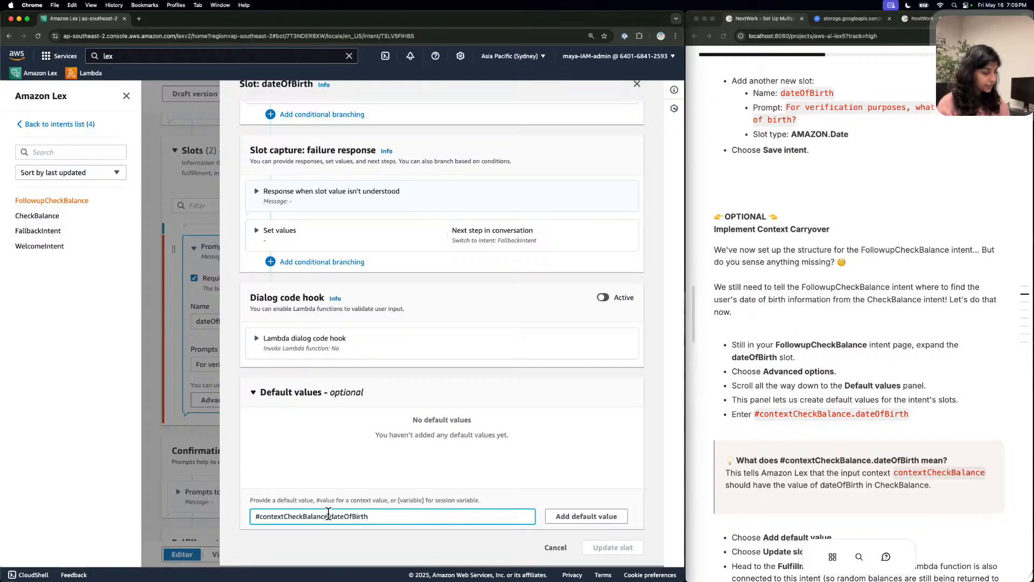
click(594, 512)
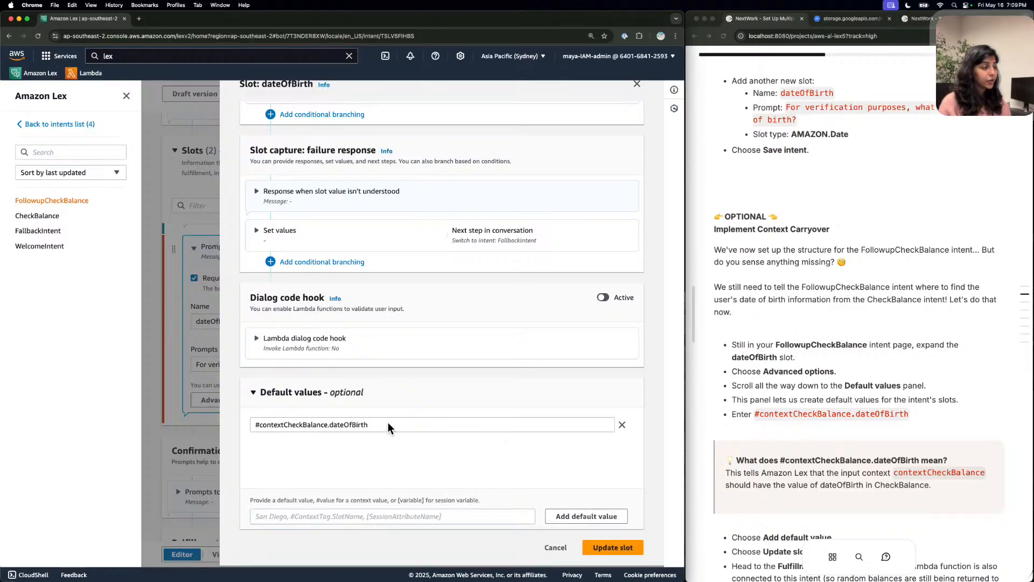
scroll(768, 501, down, 1)
click(623, 548)
Expand the On successful fulfillment settings of the FollowupCheckBalance intent.
scroll(599, 398, down, 1)
scroll(599, 391, down, 7)
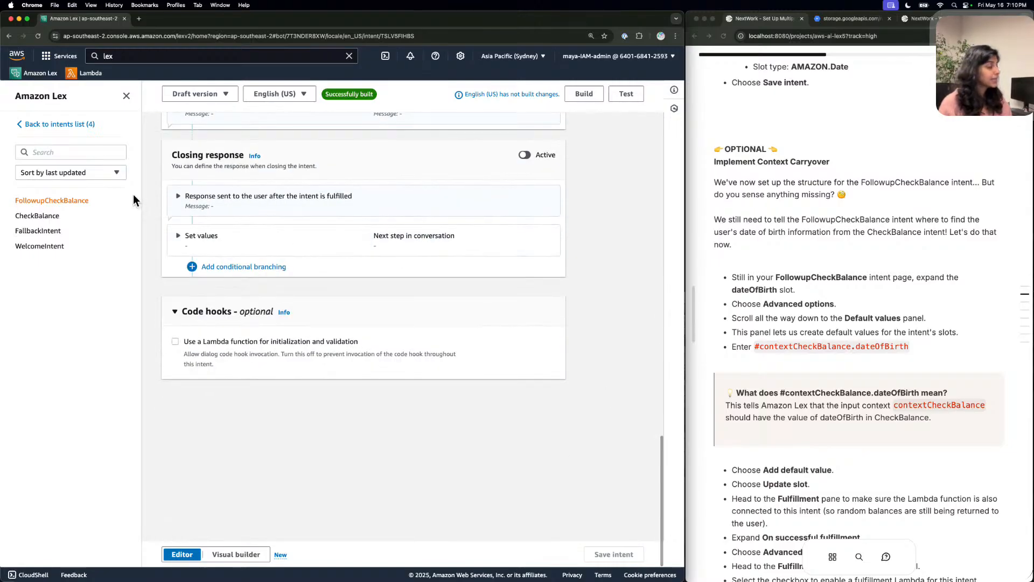
scroll(239, 205, up, 2)
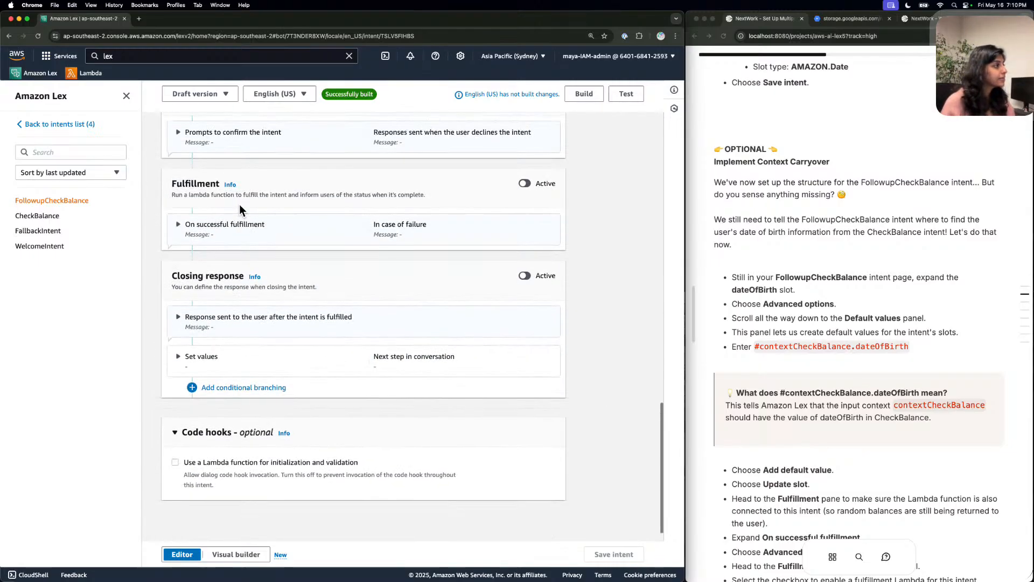
click(199, 223)
scroll(200, 223, up, 1)
scroll(923, 330, down, 2)
scroll(923, 330, down, 3)
scroll(467, 438, down, 3)
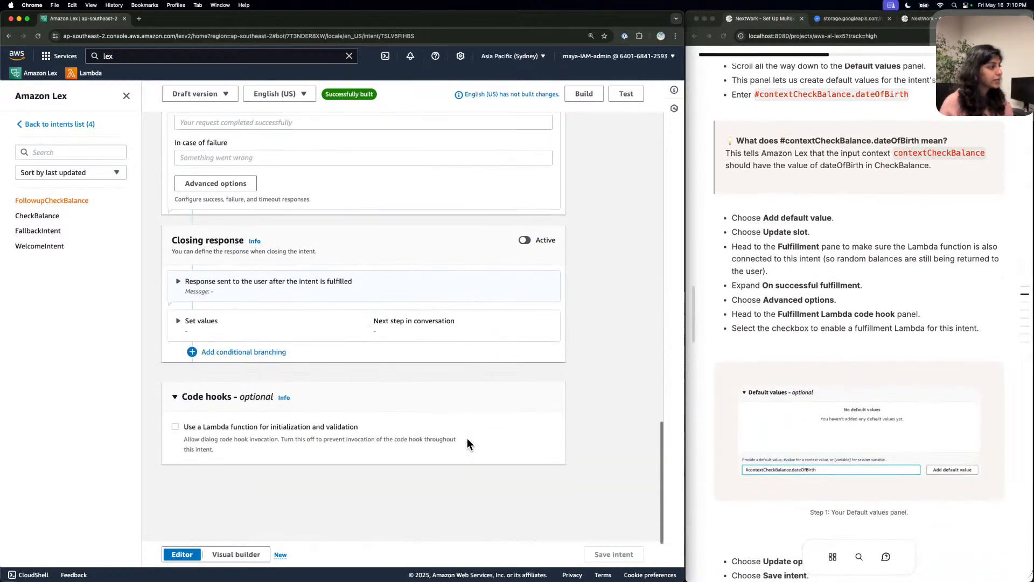
click(183, 281)
scroll(183, 281, down, 1)
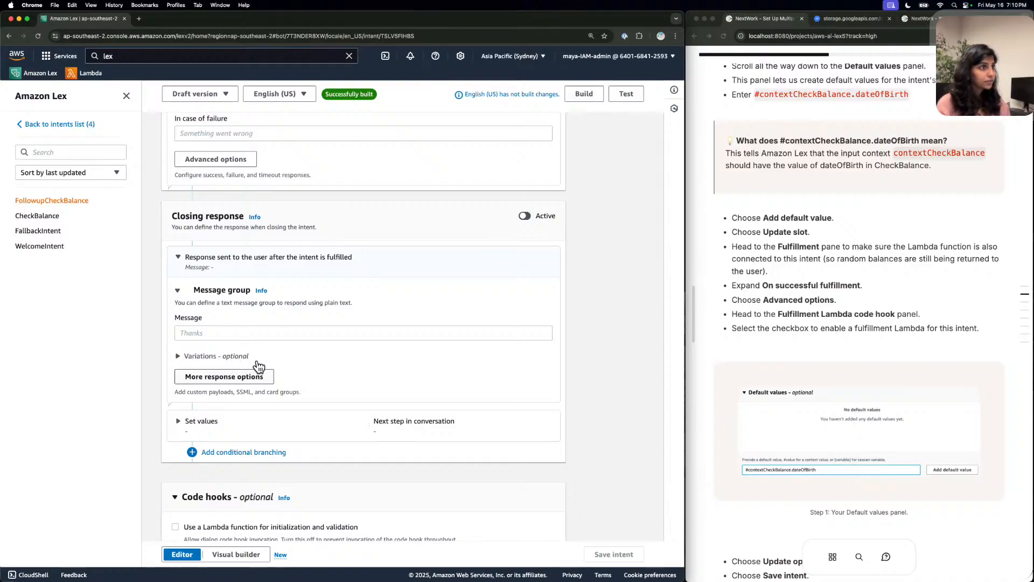
scroll(297, 366, down, 5)
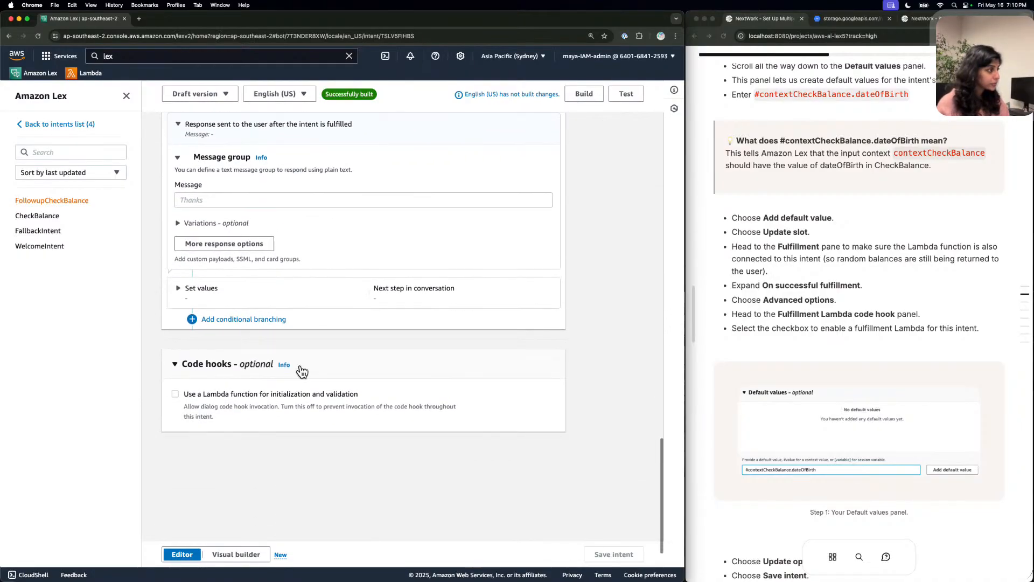
click(183, 393)
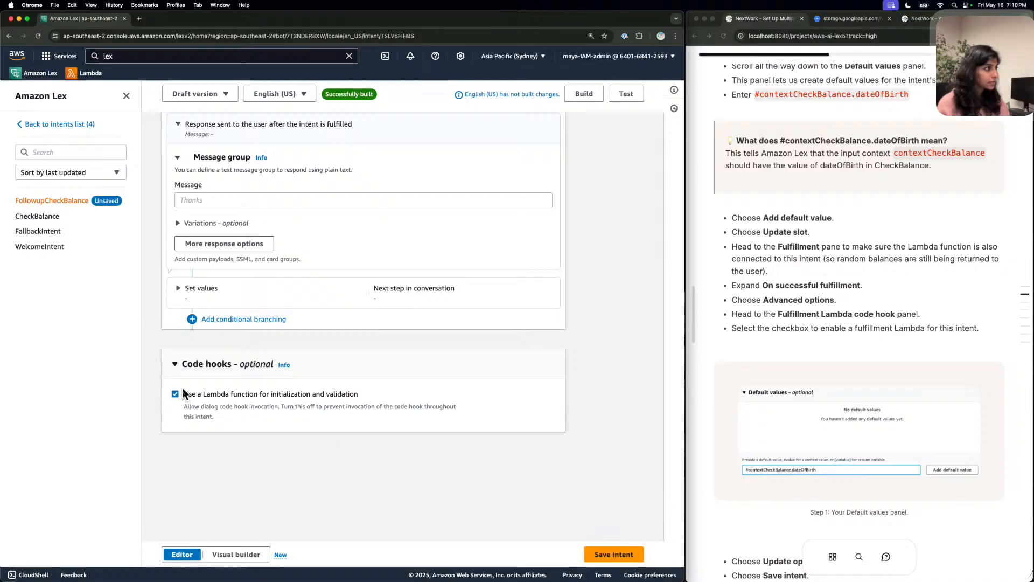
scroll(204, 362, up, 9)
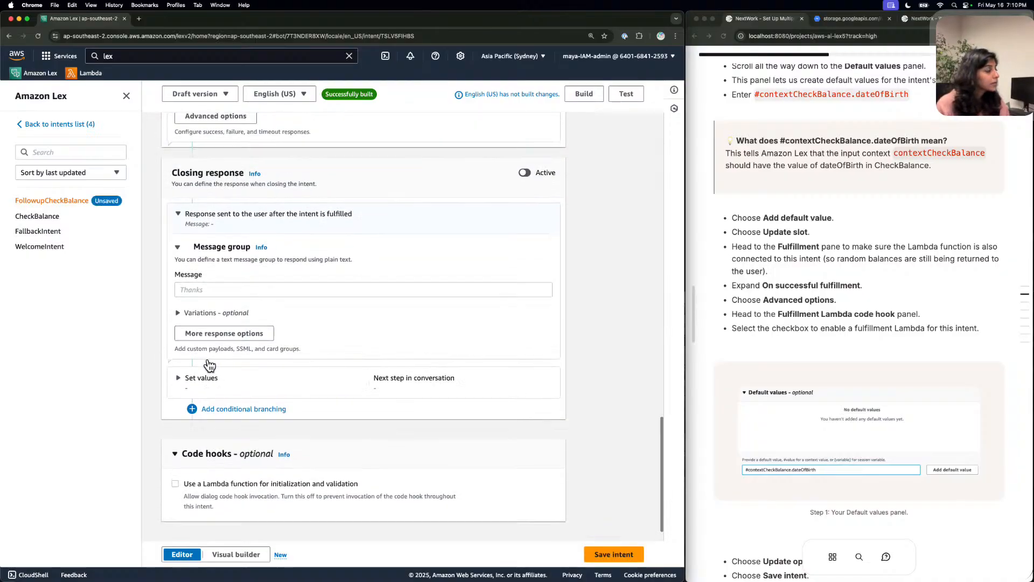
Enable a Lambda function for fulfillment in the advanced fulfillment options, update the options and save the intent.
scroll(204, 361, up, 2)
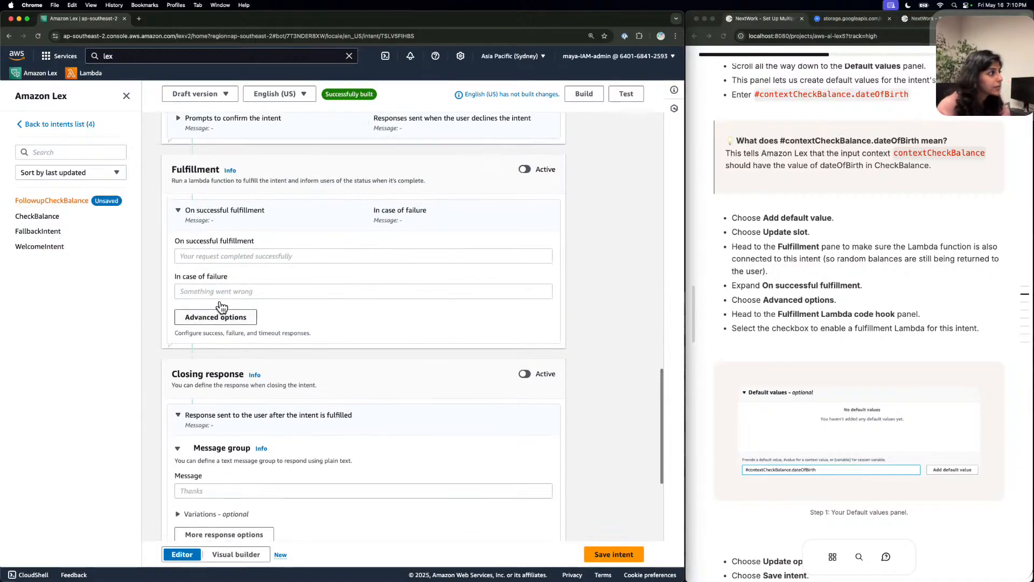
click(220, 317)
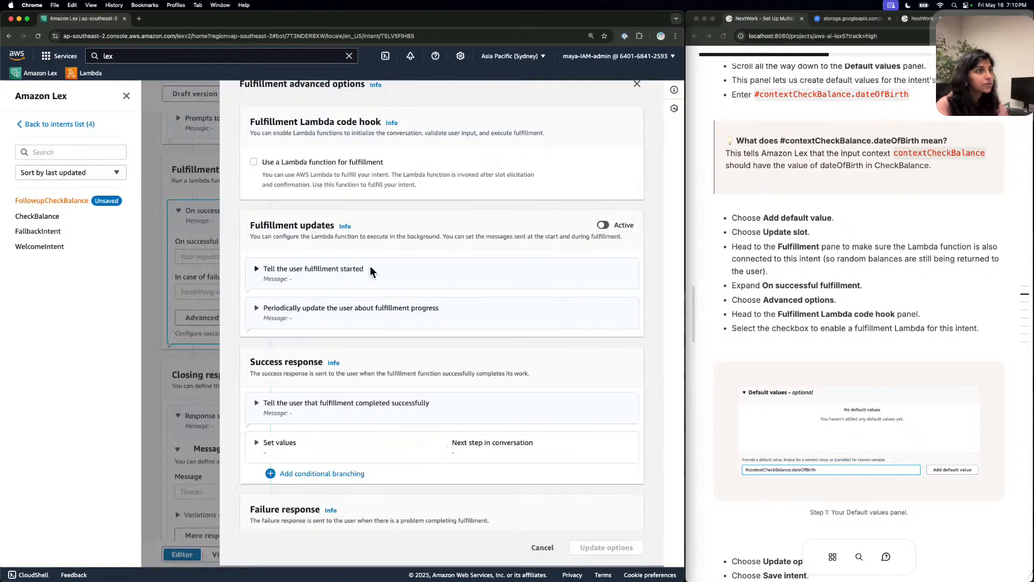
click(254, 161)
scroll(428, 272, down, 3)
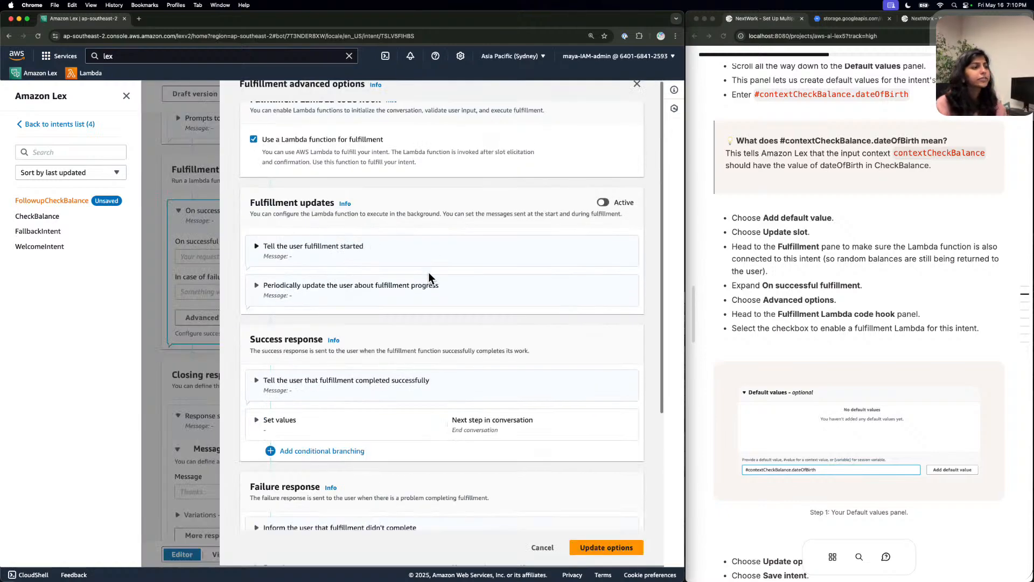
scroll(460, 312, up, 3)
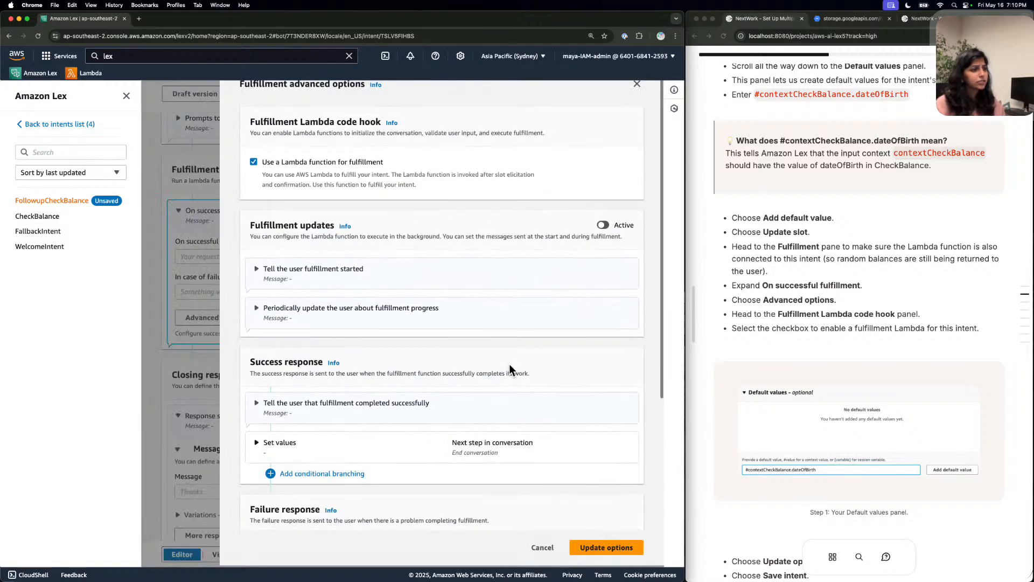
click(635, 545)
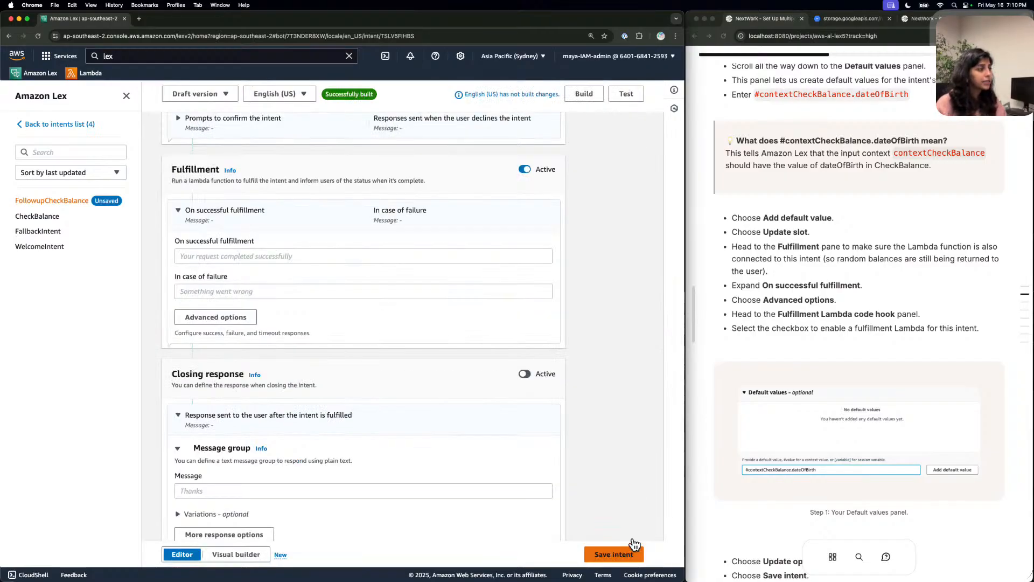
click(628, 545)
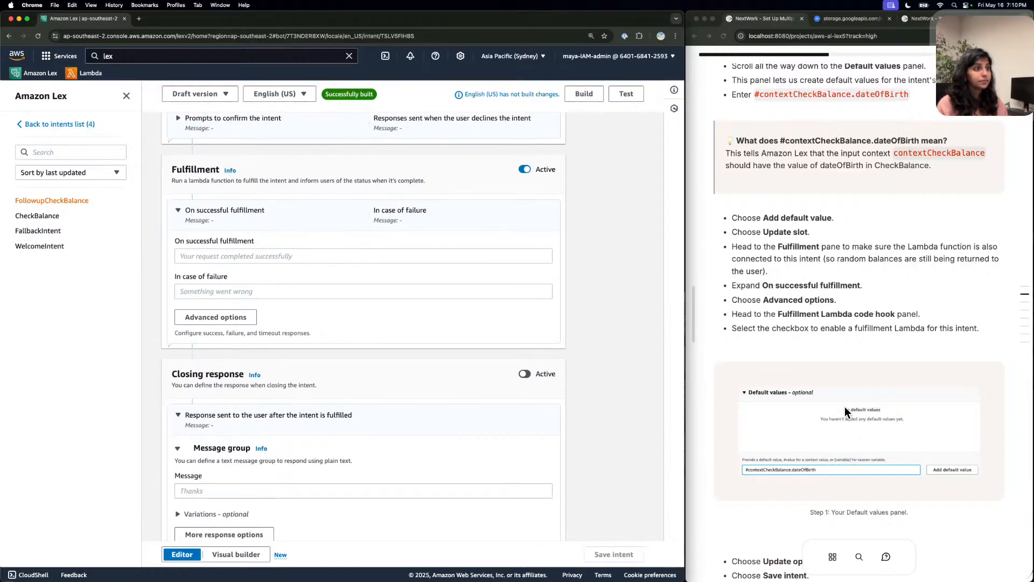
Build the English (US) language of BankerBot and consult the guide's testing instructions.
scroll(845, 408, down, 5)
scroll(844, 406, down, 3)
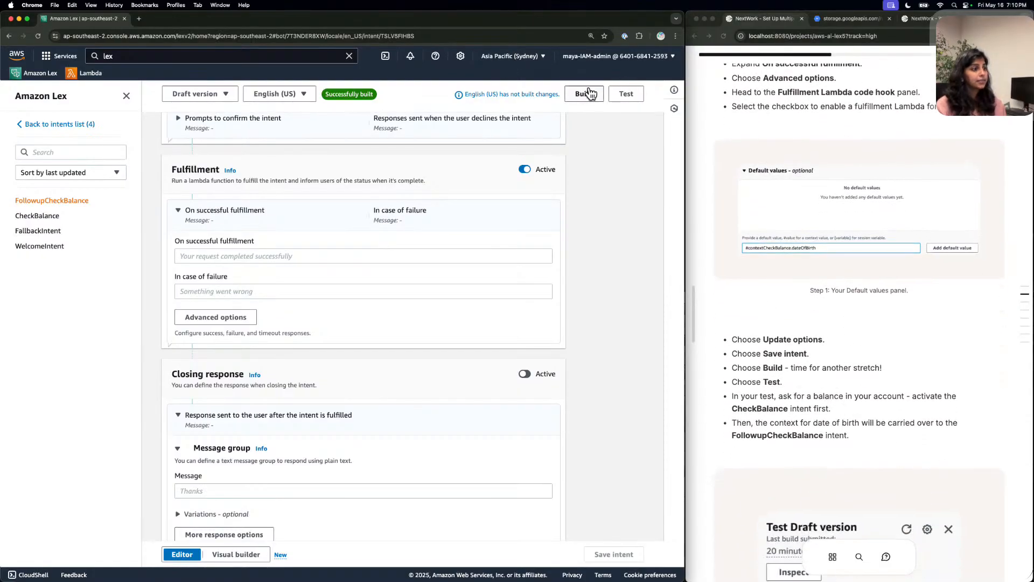
click(589, 94)
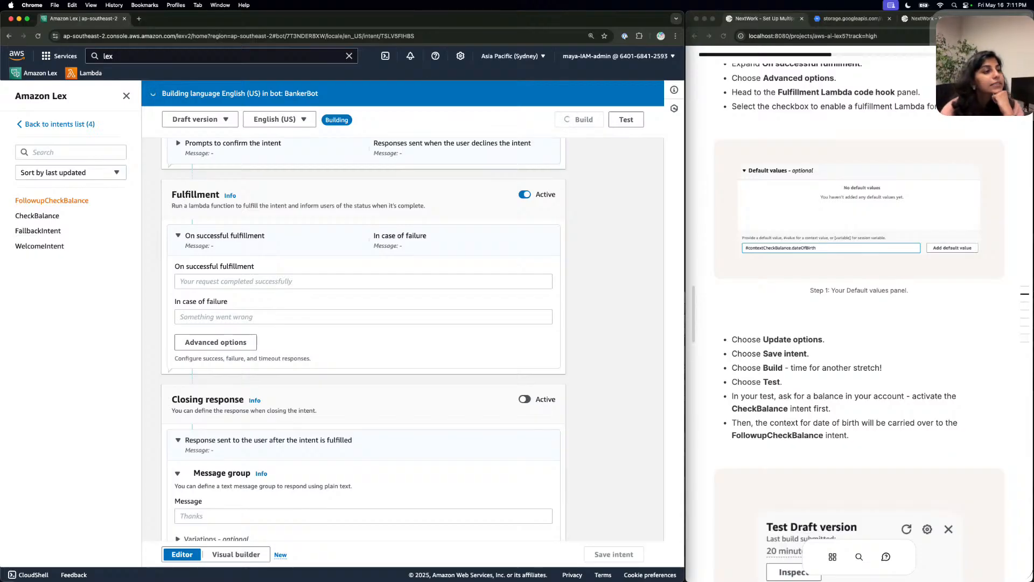
scroll(868, 295, down, 6)
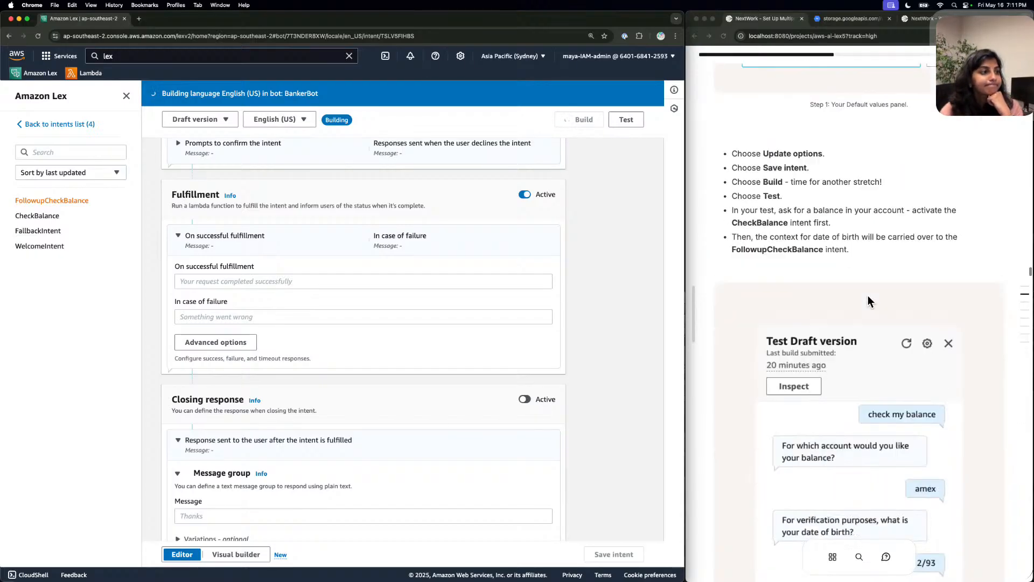
Consult the guide's example test conversation, start testing BankerBot's draft version and send "check my balance".
scroll(867, 295, down, 3)
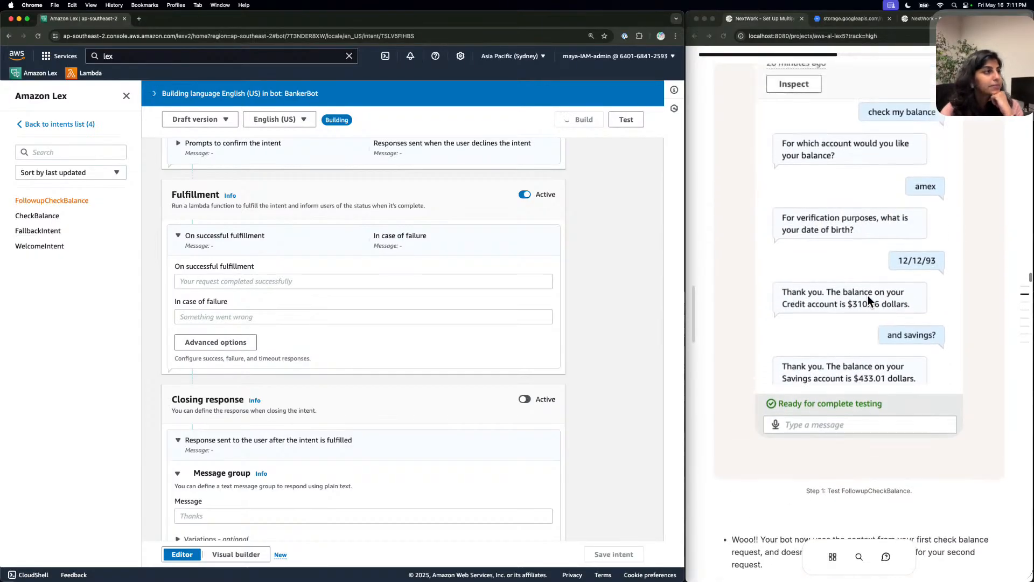
scroll(868, 295, down, 1)
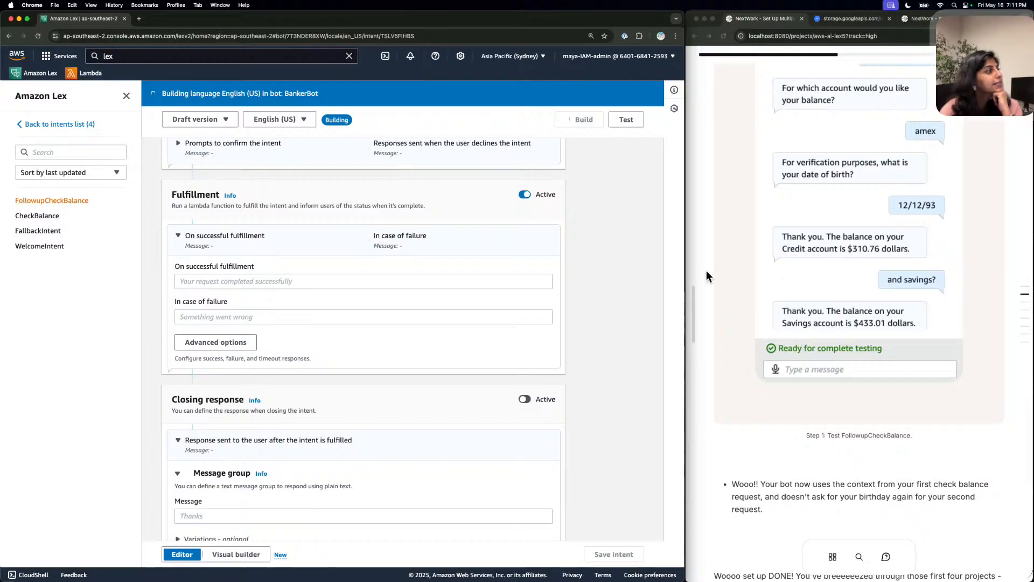
click(625, 119)
scroll(823, 236, up, 2)
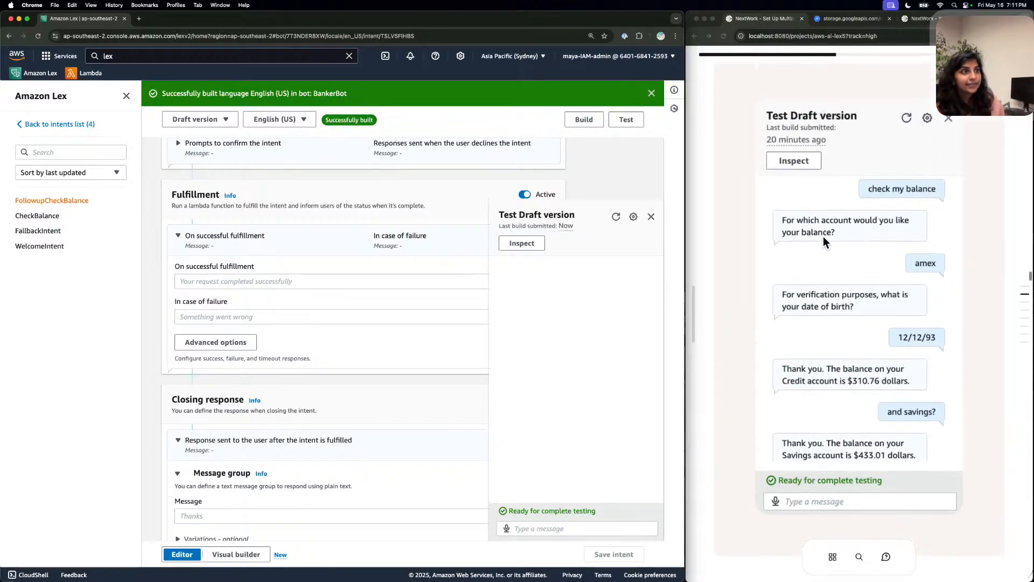
click(549, 525)
text(check my)
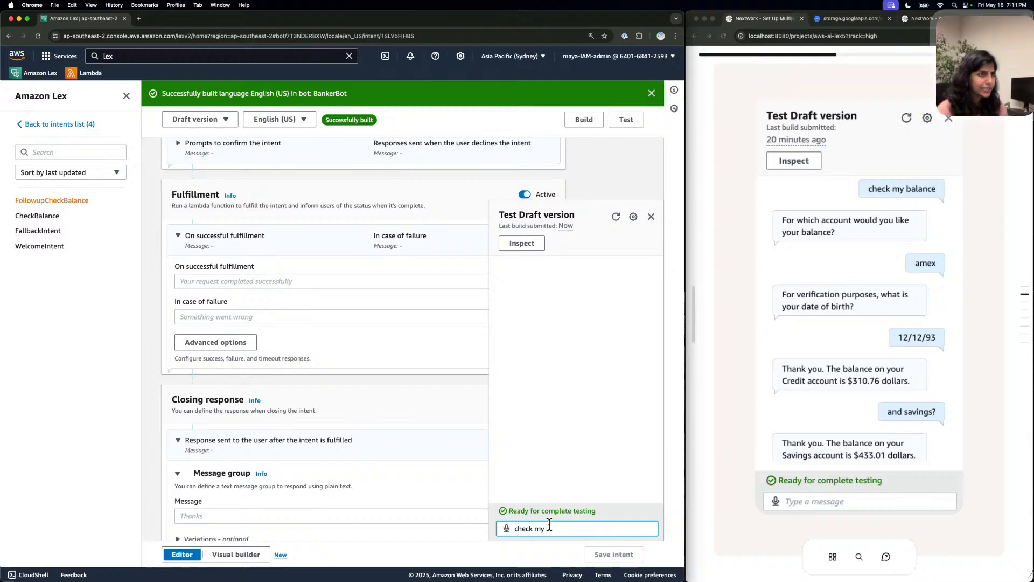
text( balance)
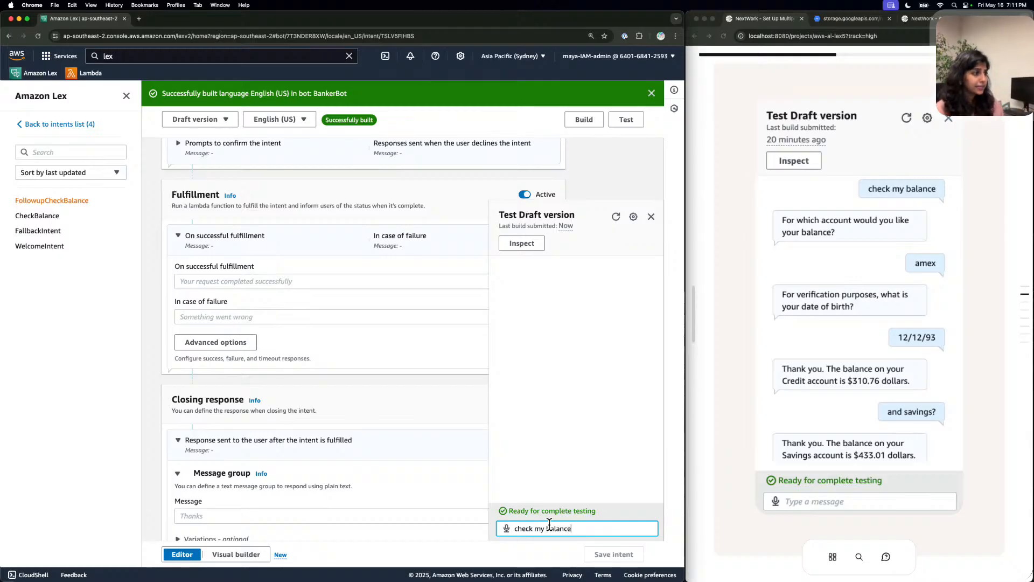
key(Return)
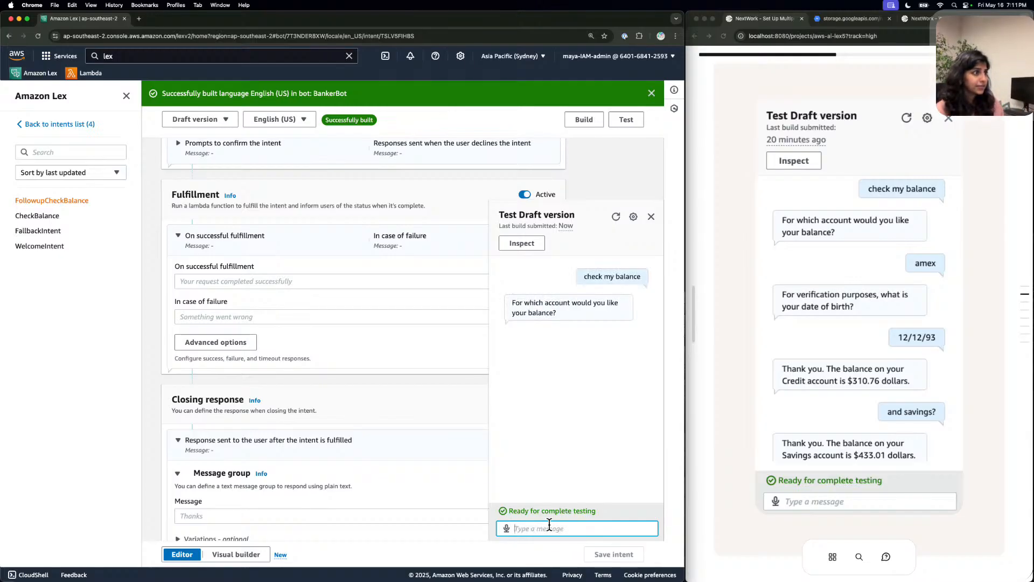
Answer the bot's account question with "amex" and supply a date of birth for verification.
text(amex)
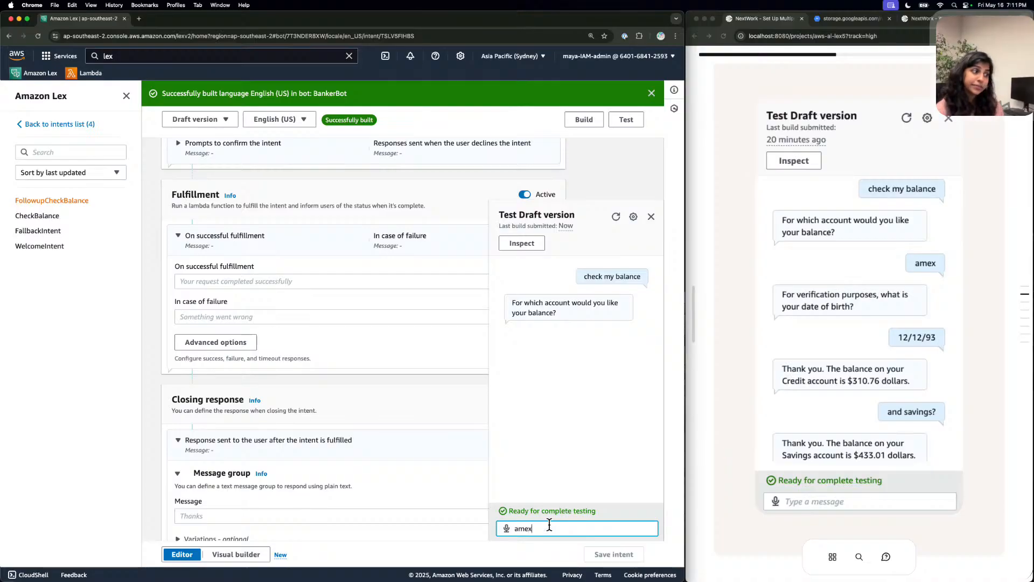
key(Return)
text(1/1/)
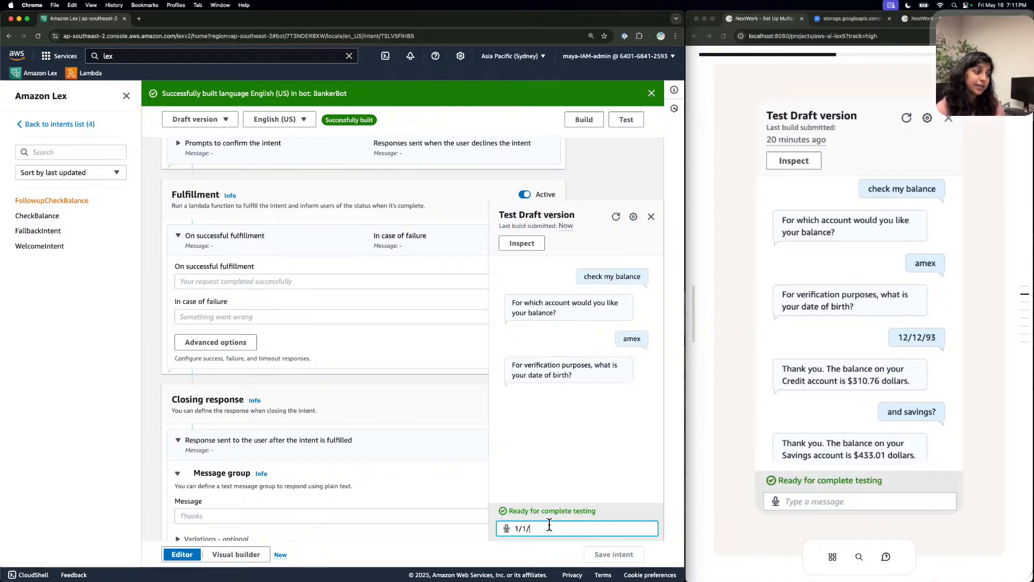
text(93)
key(Return)
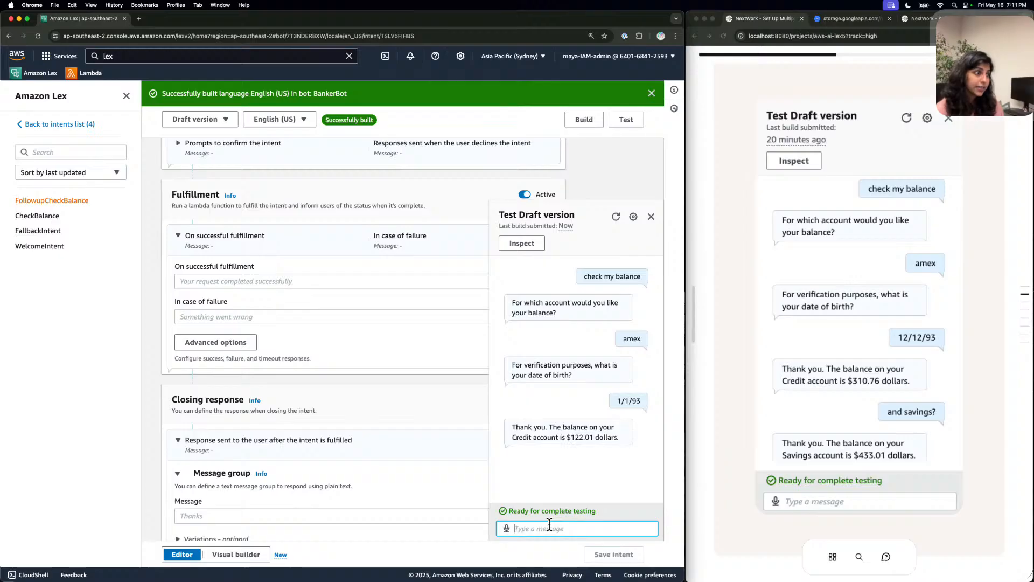
Ask the bot "what about savings?" and inspect the active context's number of turns or seconds.
text(wh)
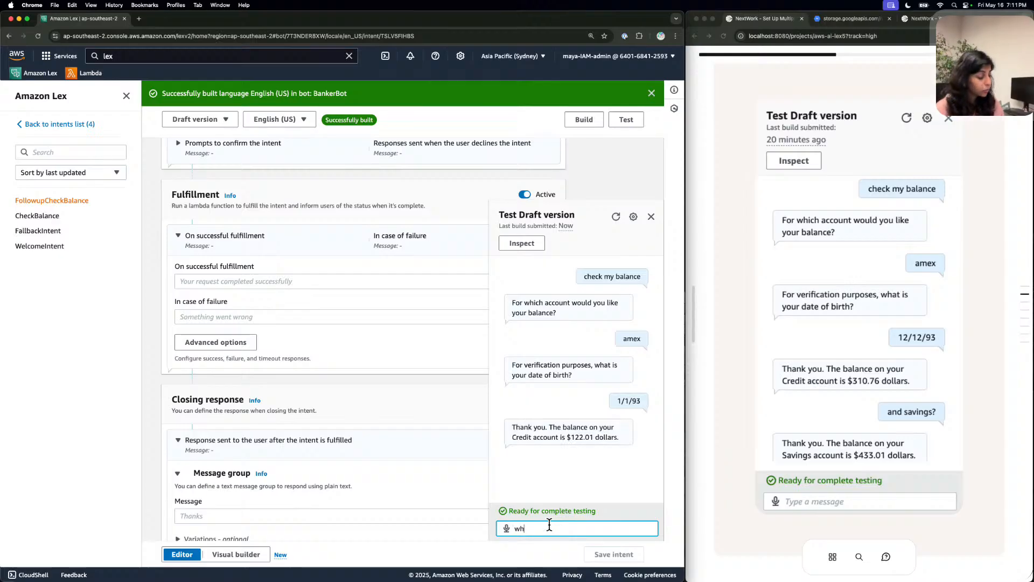
text(at sbout savings?)
key(Return)
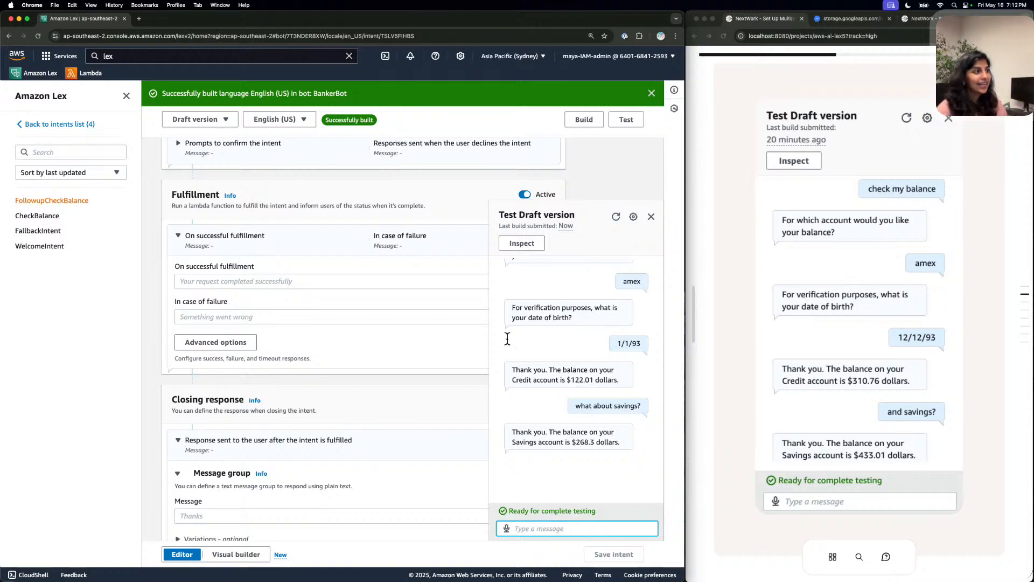
click(520, 242)
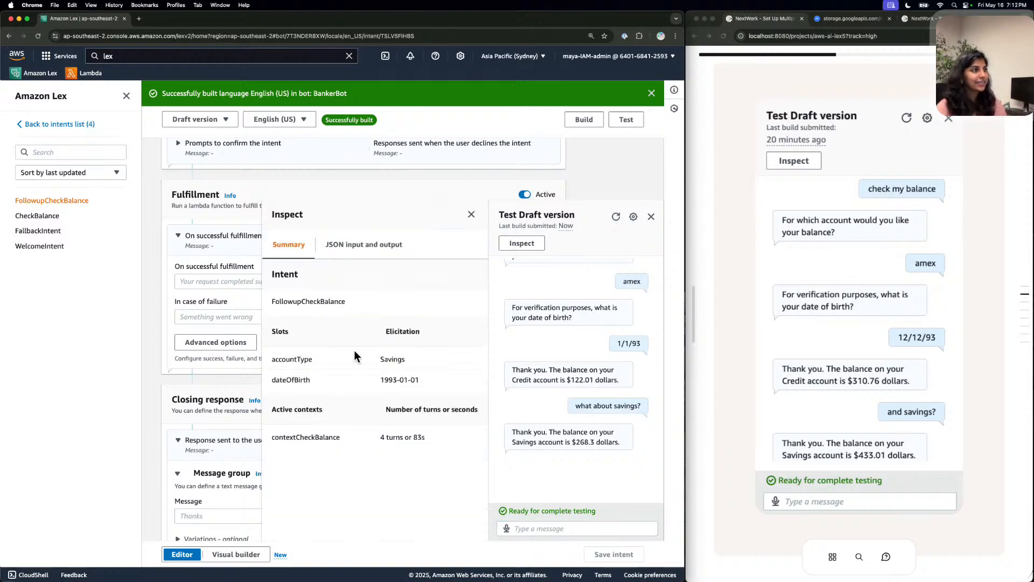
drag(370, 430, 426, 437)
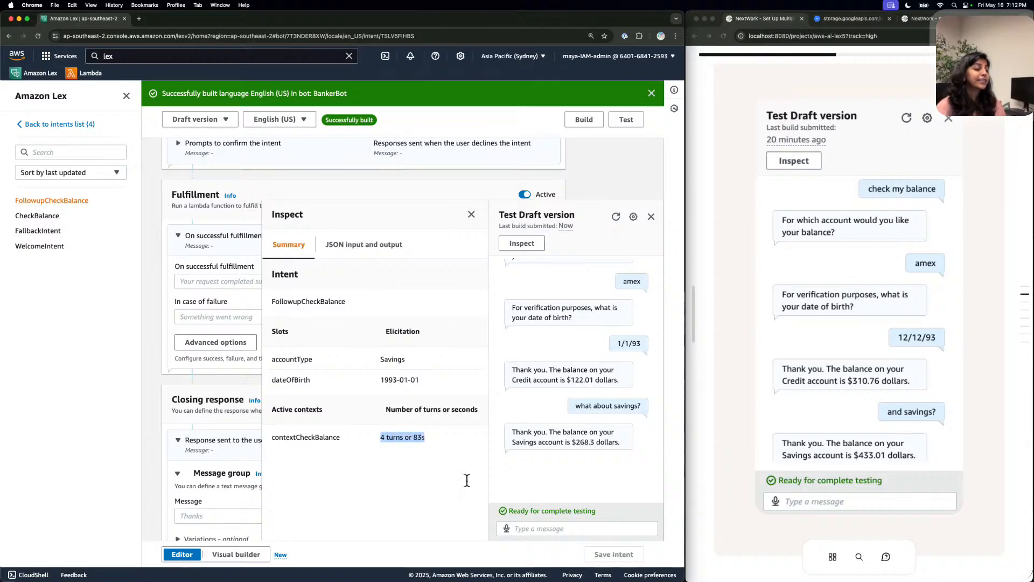
Ask the bot "what about checking?", check the contextCheckBalance turns and seconds again, and close the inspection.
click(552, 528)
text(w)
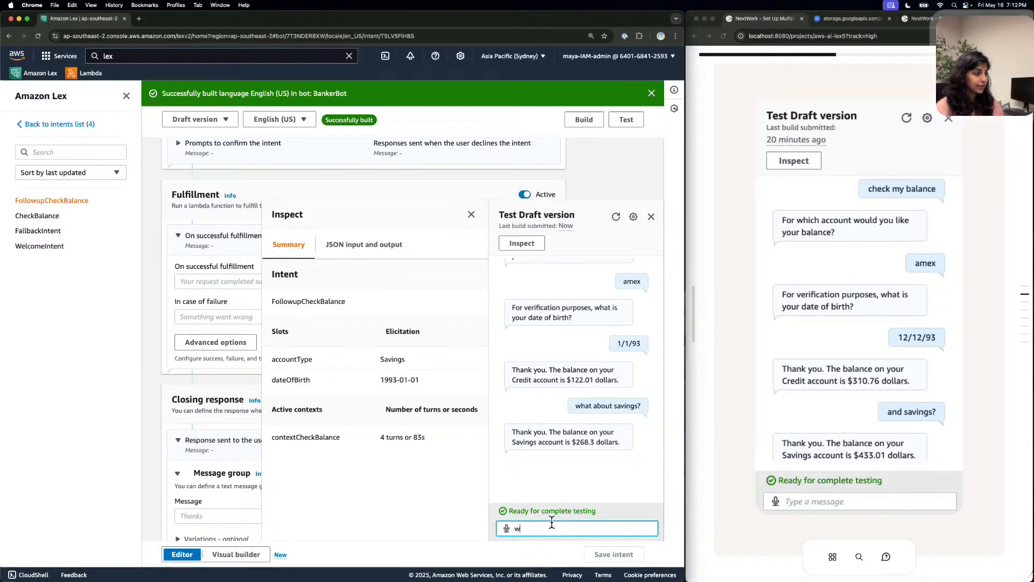
text(hat about thecking?)
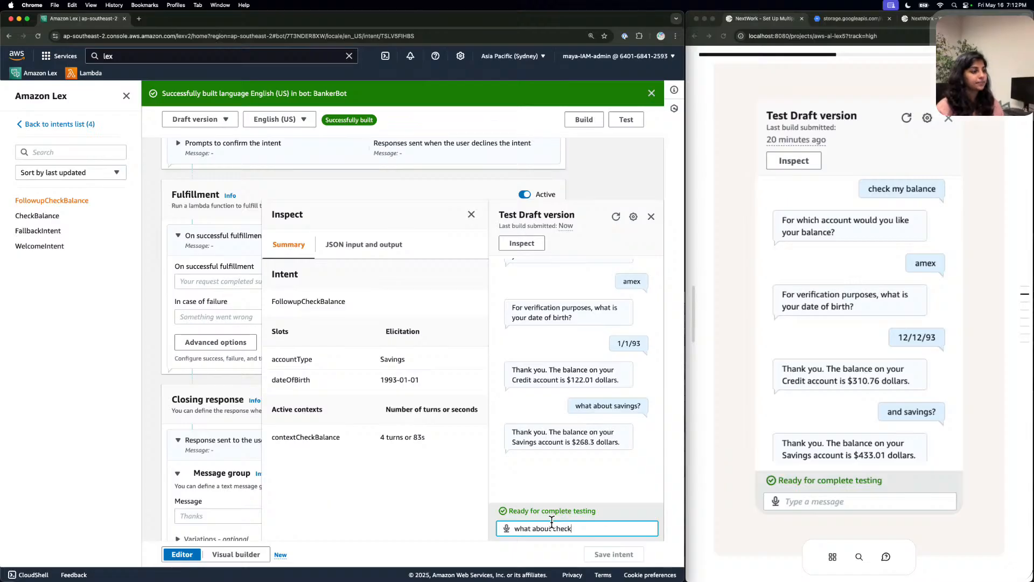
key(Return)
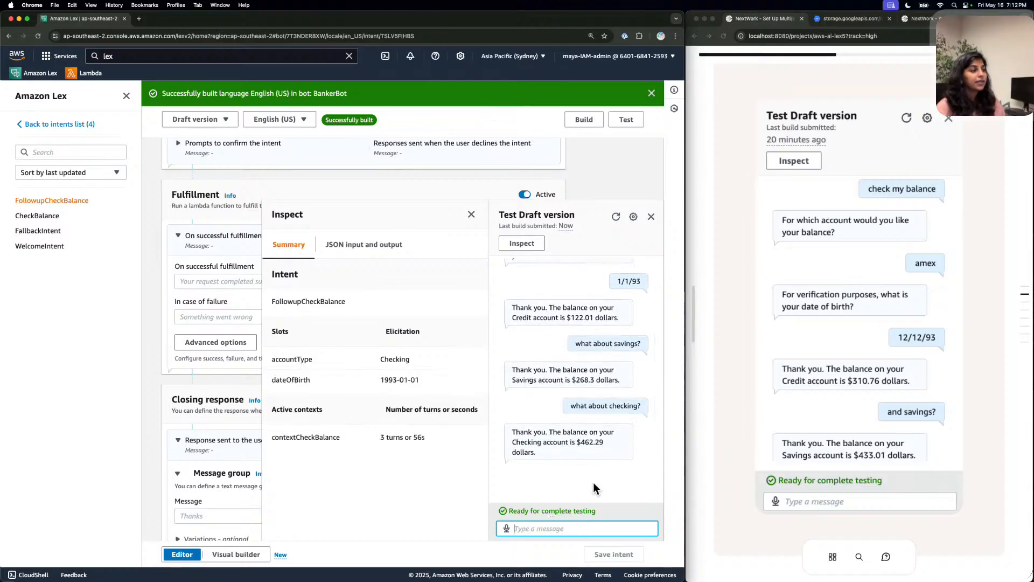
click(436, 437)
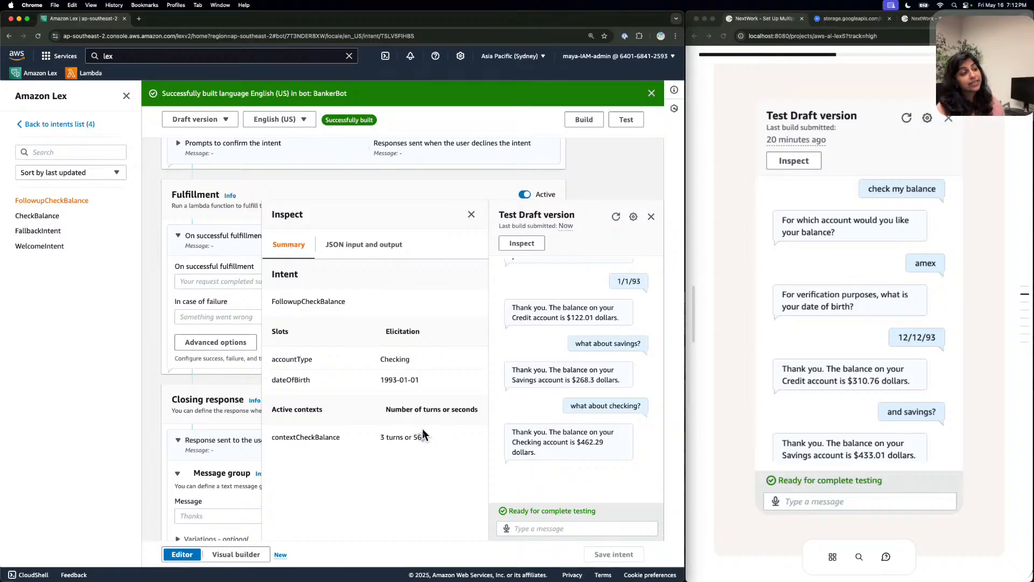
double_click(419, 437)
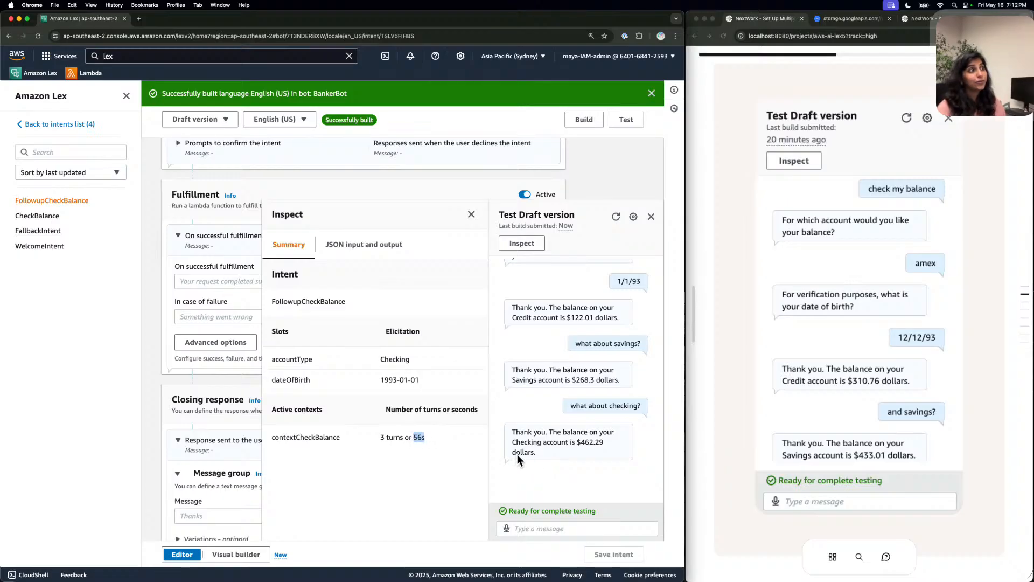
click(472, 214)
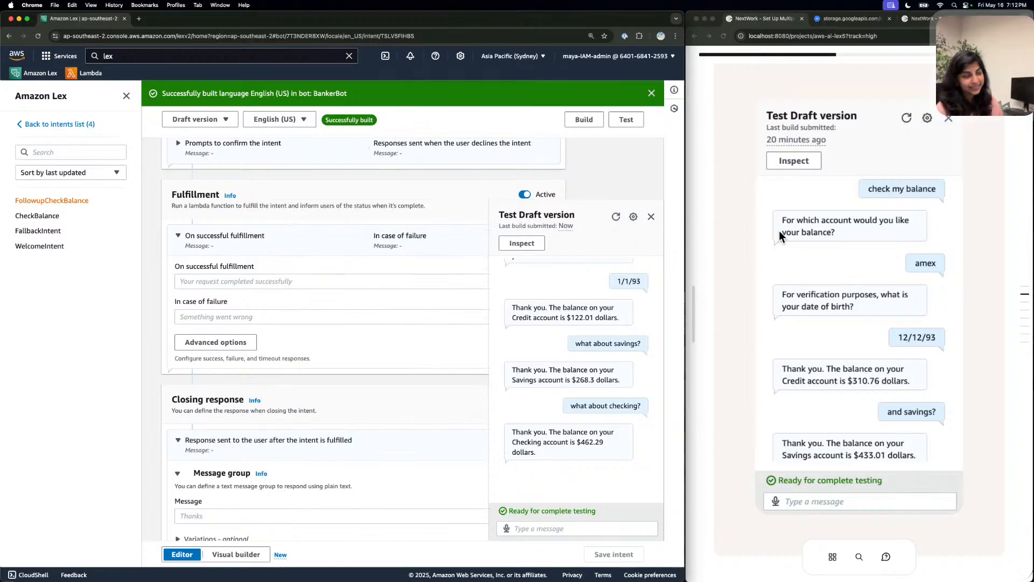
Close the bot test, read the guide up to the TransferFunds step and return to BankerBot's intents list.
scroll(779, 231, down, 5)
scroll(778, 230, down, 5)
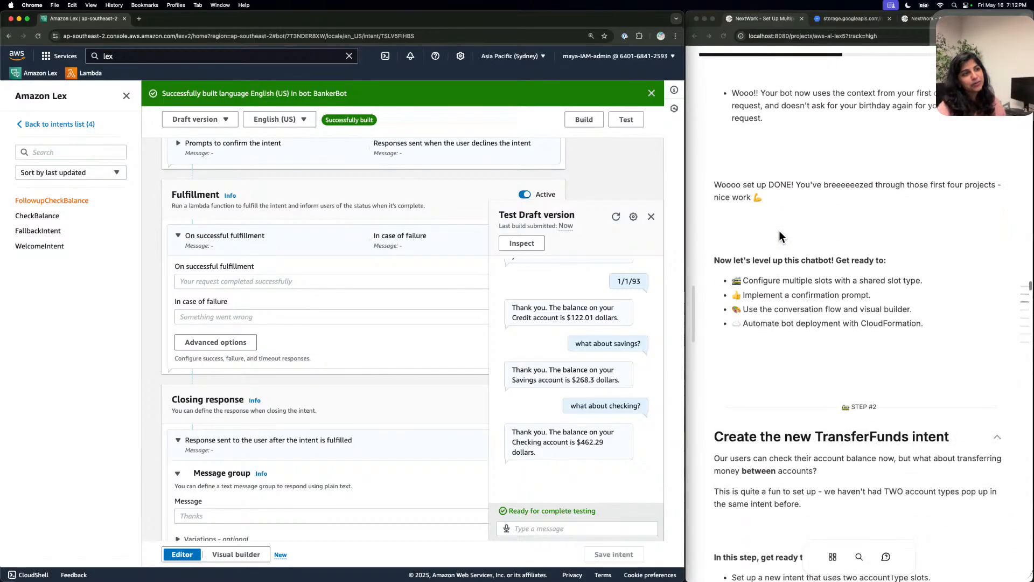
scroll(824, 291, down, 1)
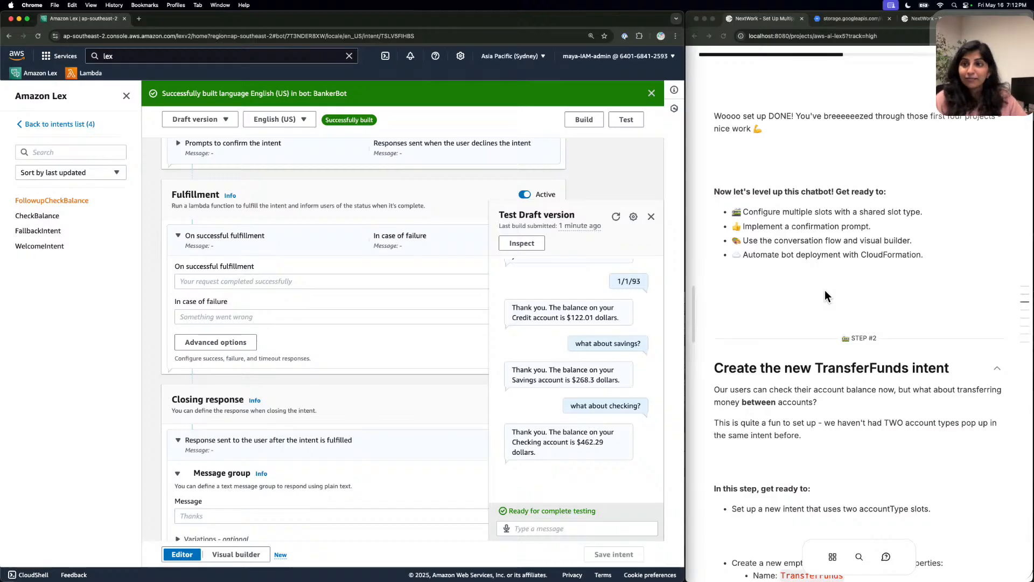
click(650, 216)
scroll(834, 232, down, 5)
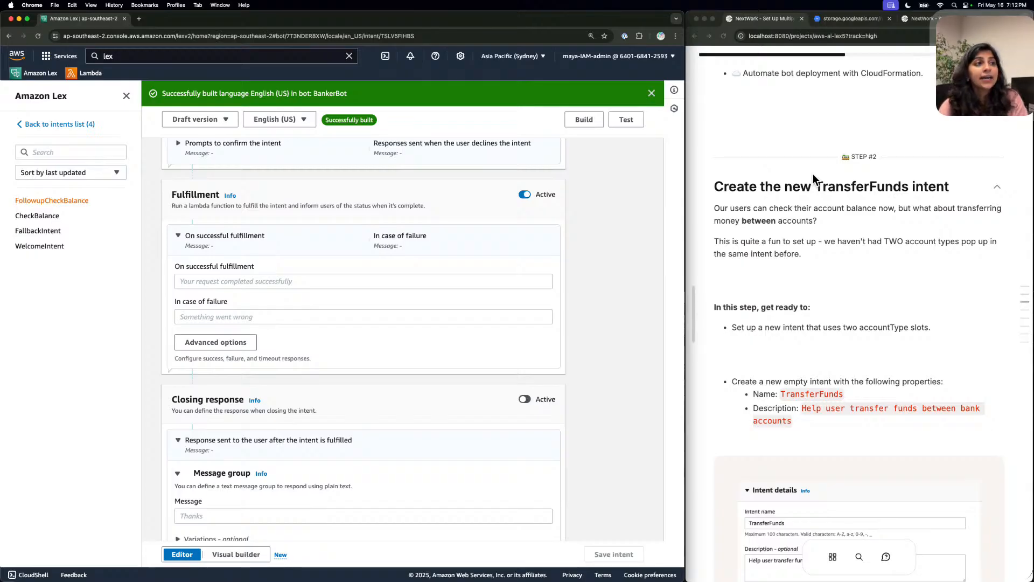
click(33, 120)
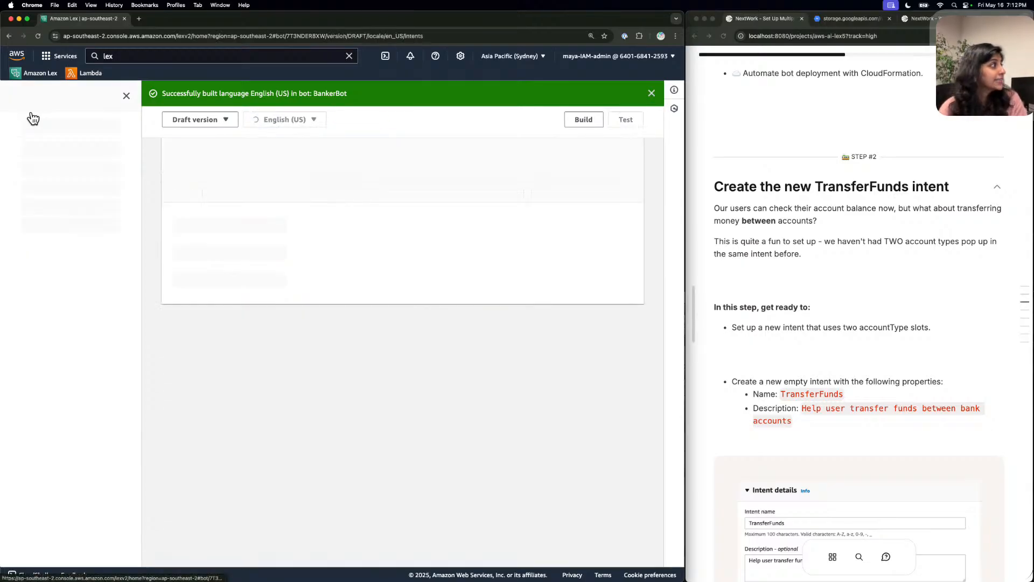
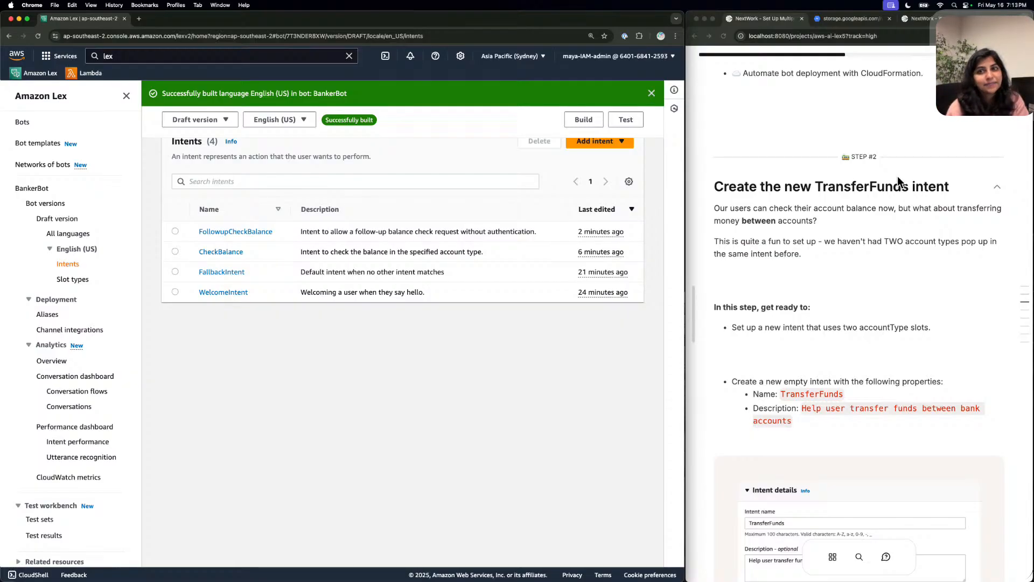
Review the guide's TransferFunds properties and start adding an empty intent to BankerBot.
scroll(898, 177, down, 2)
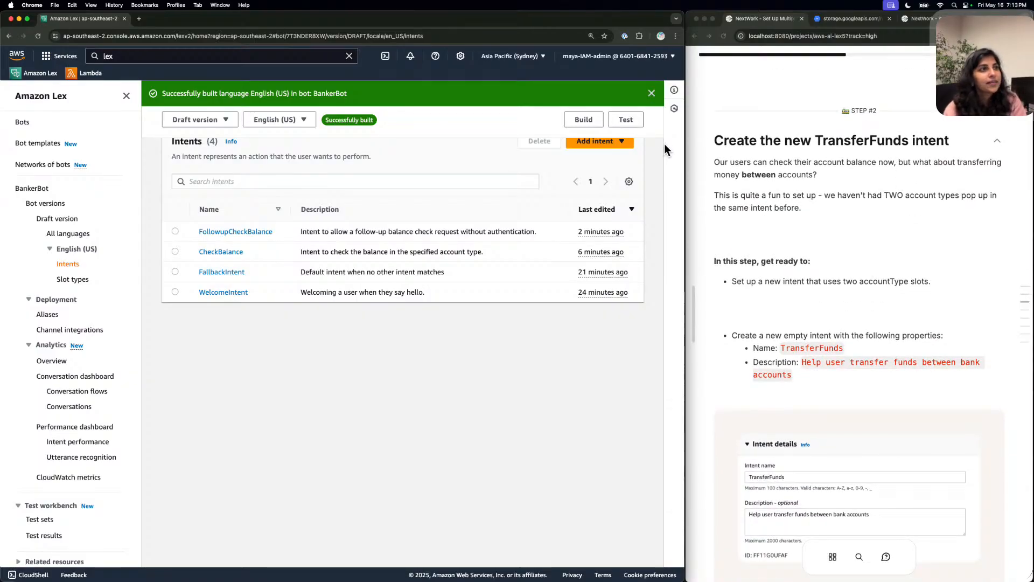
scroll(921, 211, down, 5)
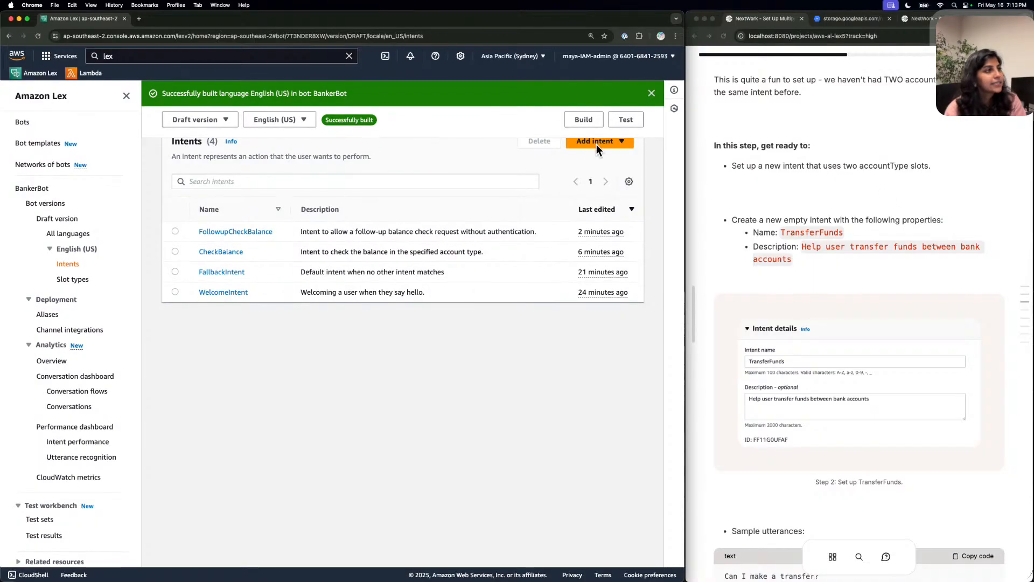
scroll(498, 159, up, 2)
click(602, 188)
click(593, 202)
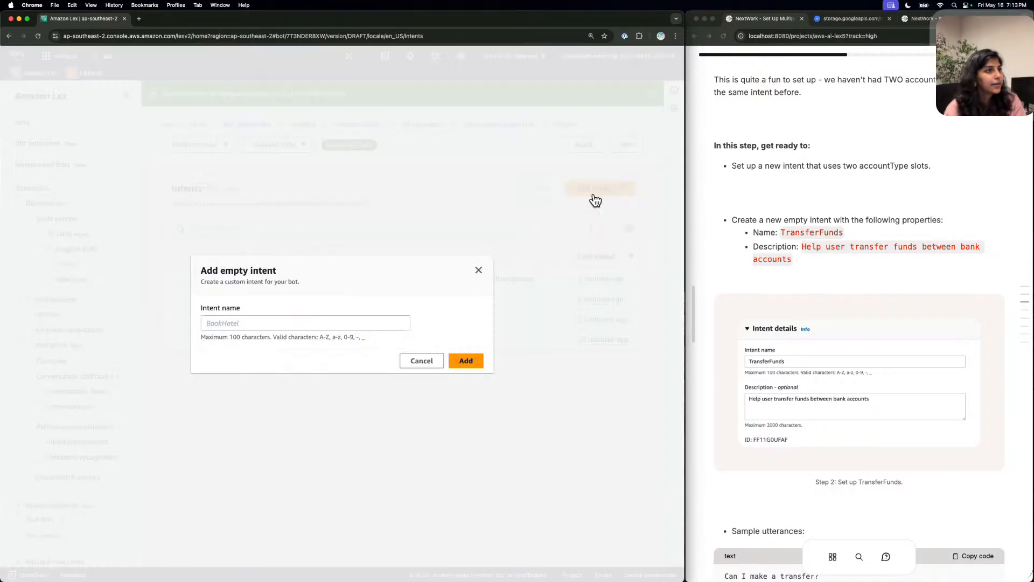
click(825, 230)
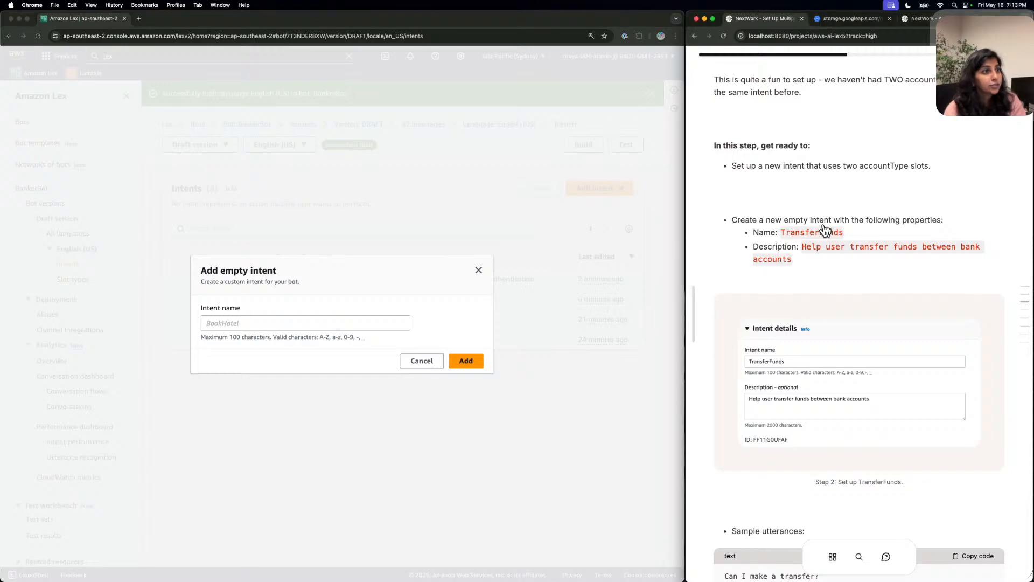
click(224, 322)
click(225, 322)
key(super+v)
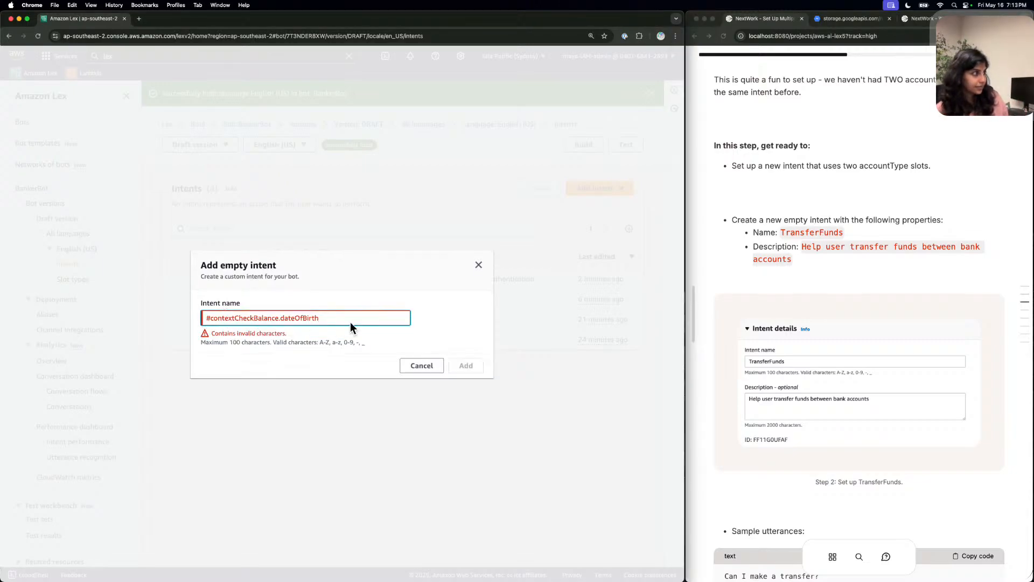
drag(345, 318, 103, 307)
key(BackSpace)
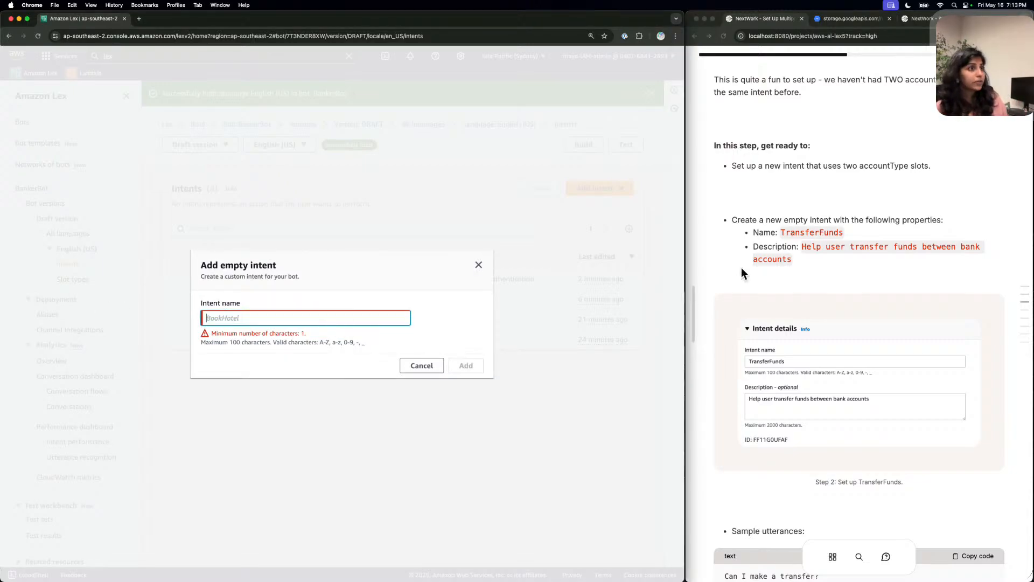
Copy the name TransferFunds from the guide into the intent name and add the empty intent.
click(812, 230)
click(812, 230)
click(305, 317)
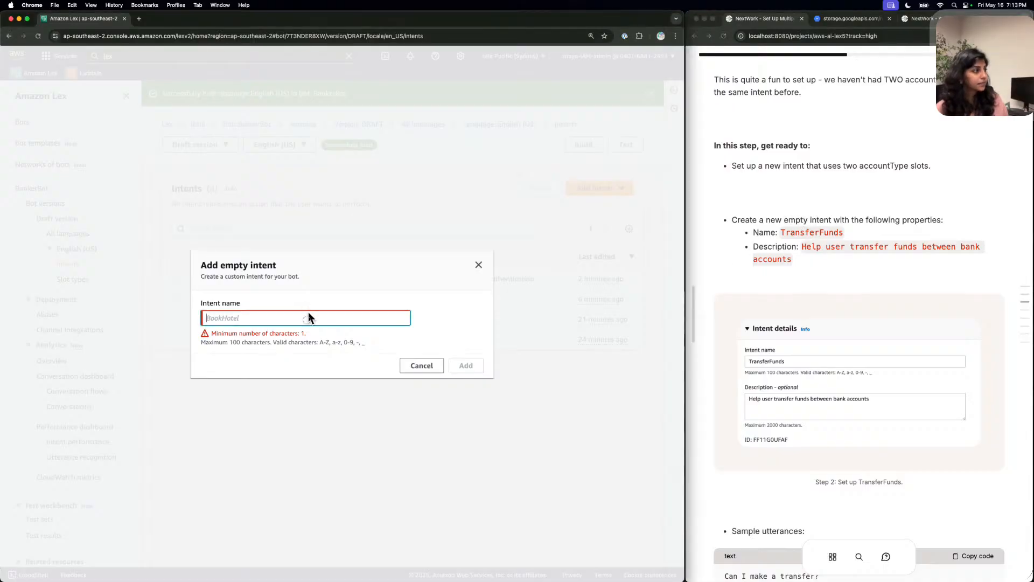
key(super+v)
click(465, 364)
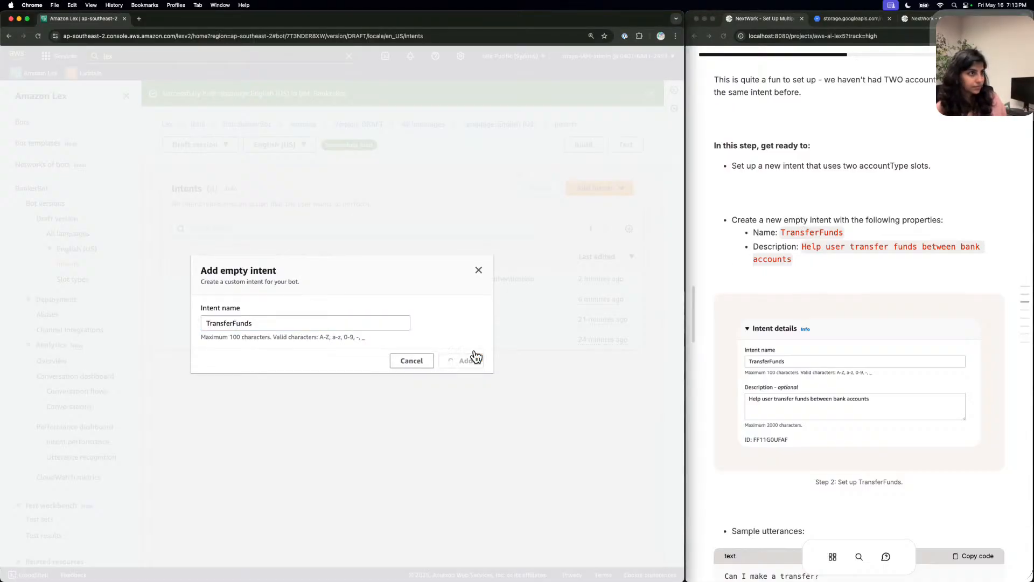
Set the TransferFunds intent's description to the guide's text "Help user transfer funds between bank accounts".
click(861, 246)
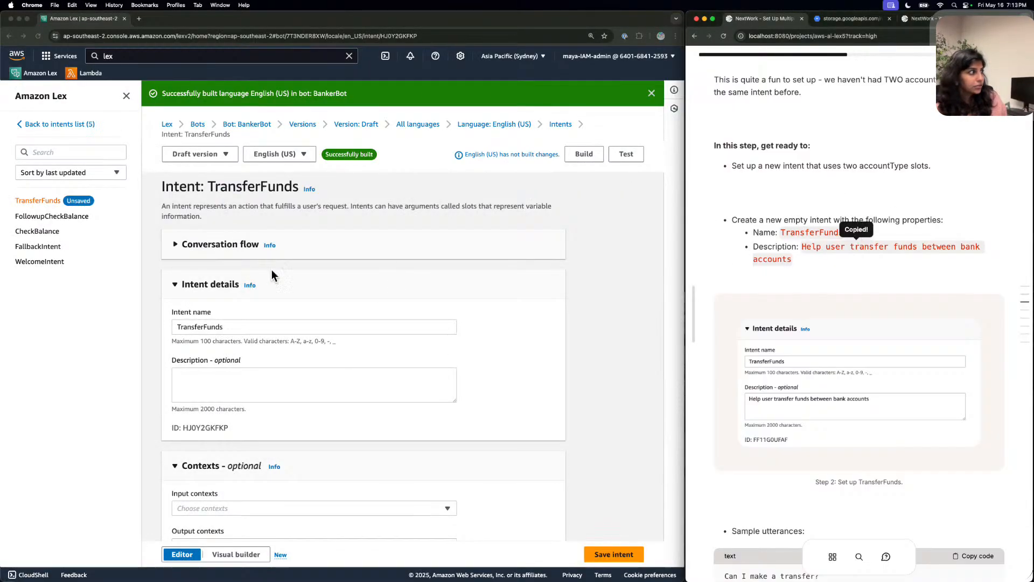
click(245, 376)
key(super+v)
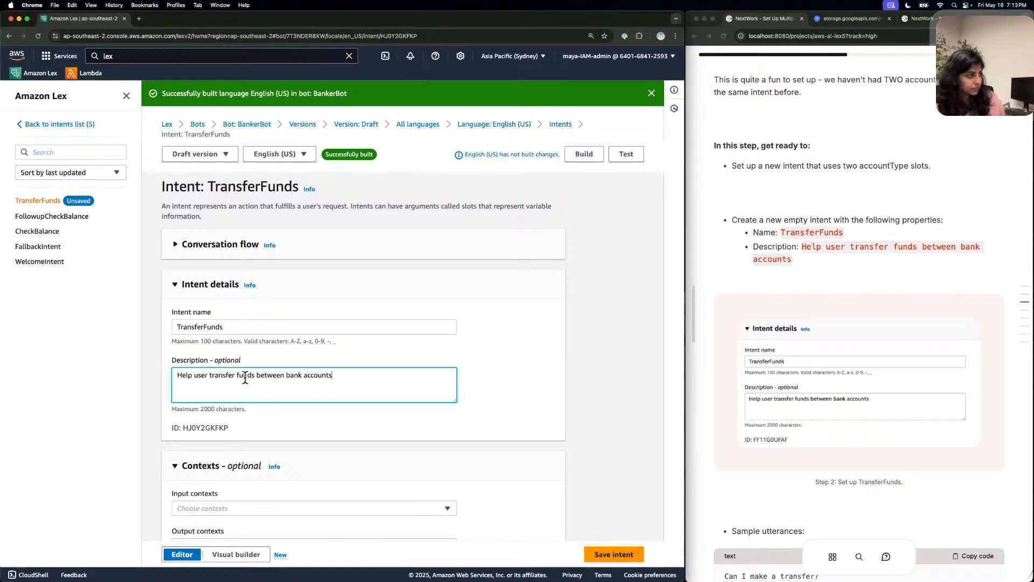
Paste the guide's sample utterances into TransferFunds as plain text, from "Can I make a transfer?" through "Need to make a transfer".
scroll(433, 269, down, 3)
scroll(752, 317, down, 4)
scroll(752, 317, down, 3)
scroll(463, 323, down, 6)
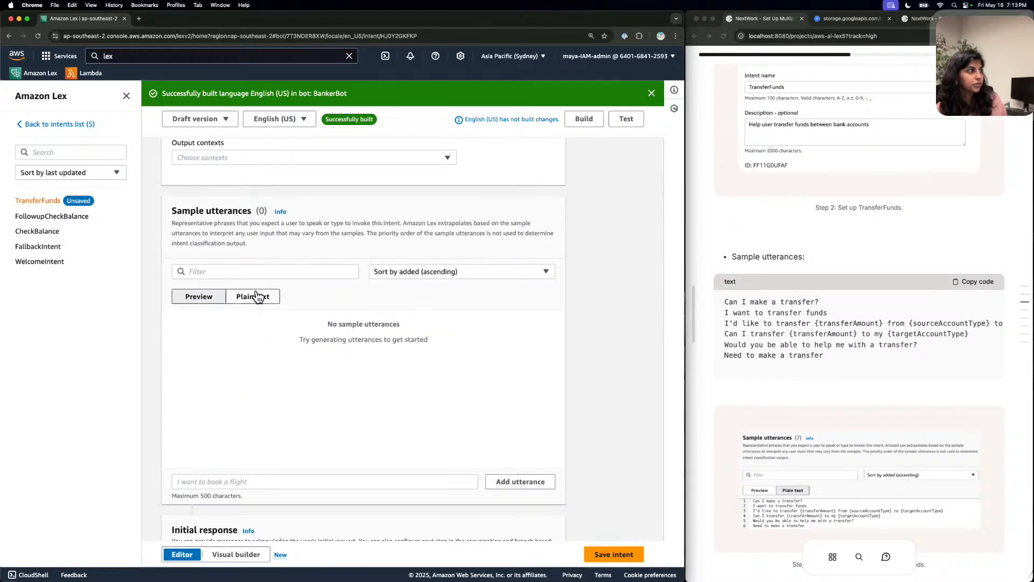
click(256, 297)
click(959, 277)
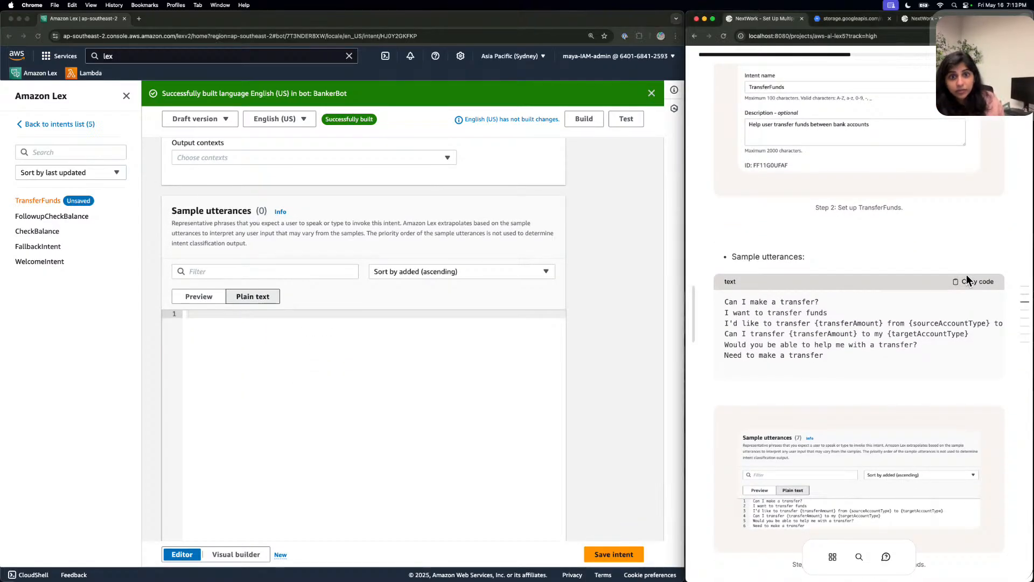
click(964, 281)
click(380, 356)
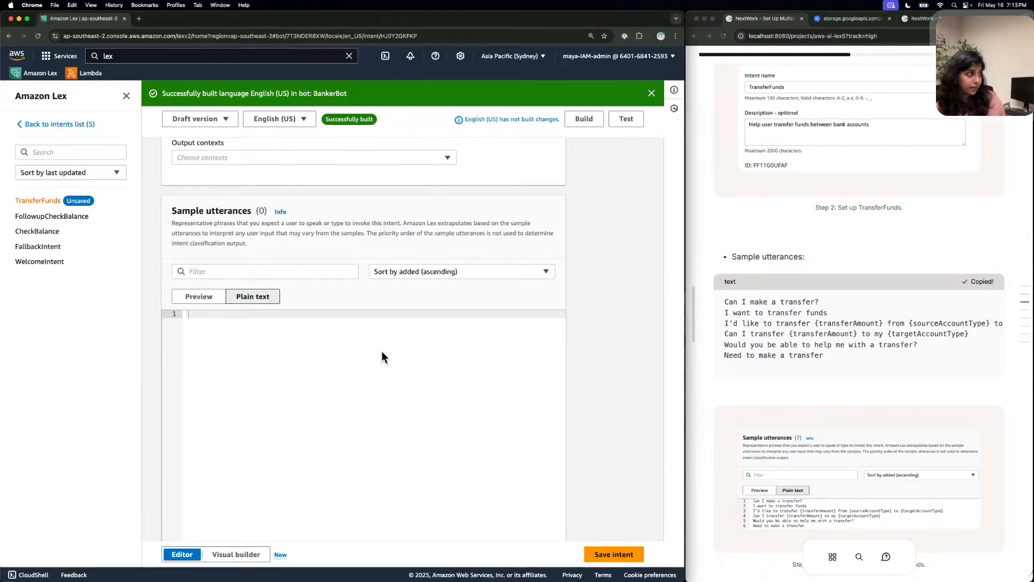
key(super+v)
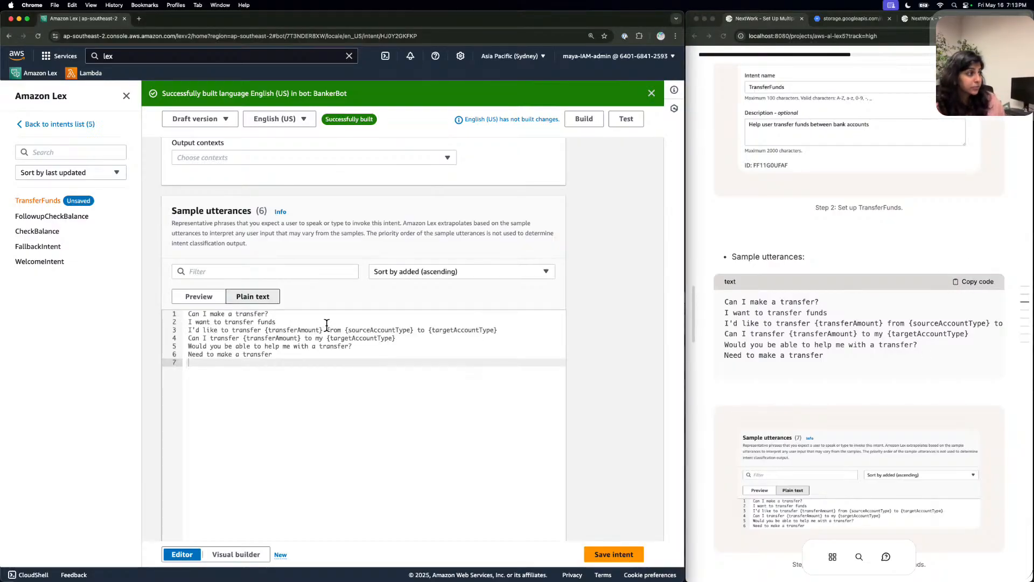
drag(323, 330, 268, 329)
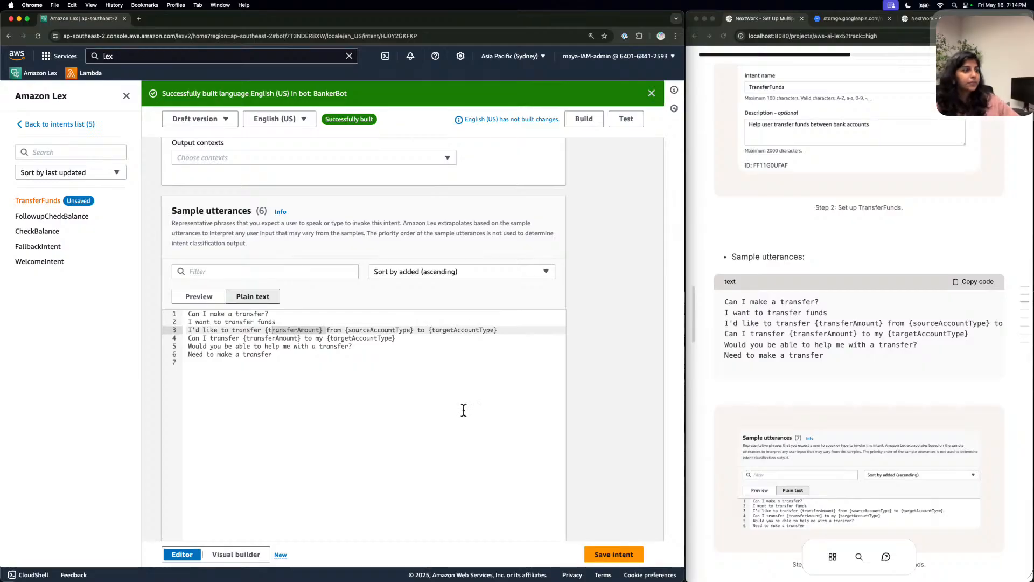
Start a new required slot for TransferFunds with the guide's name sourceAccountType and the custom slot type accountType.
scroll(484, 370, down, 5)
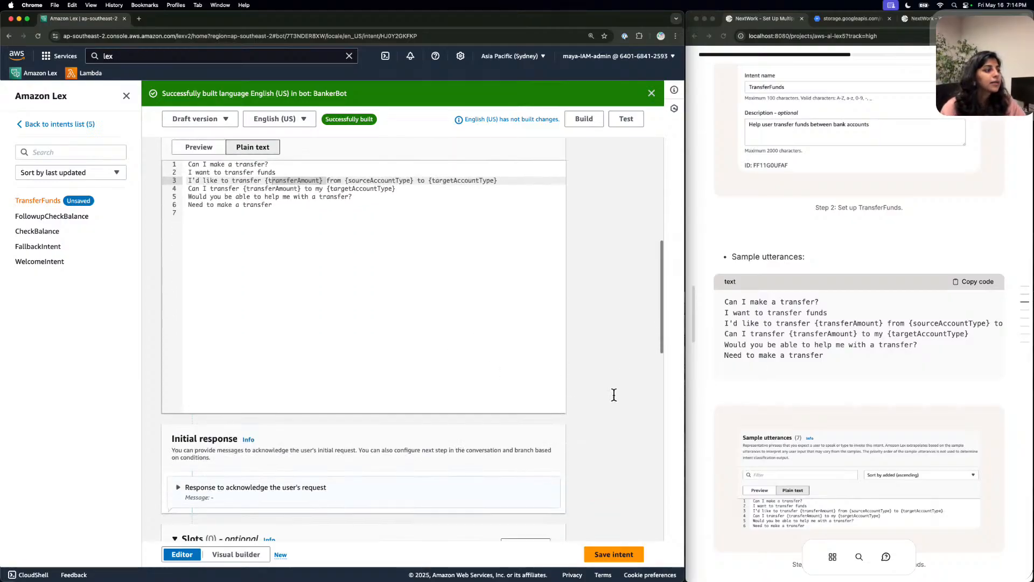
scroll(804, 410, down, 10)
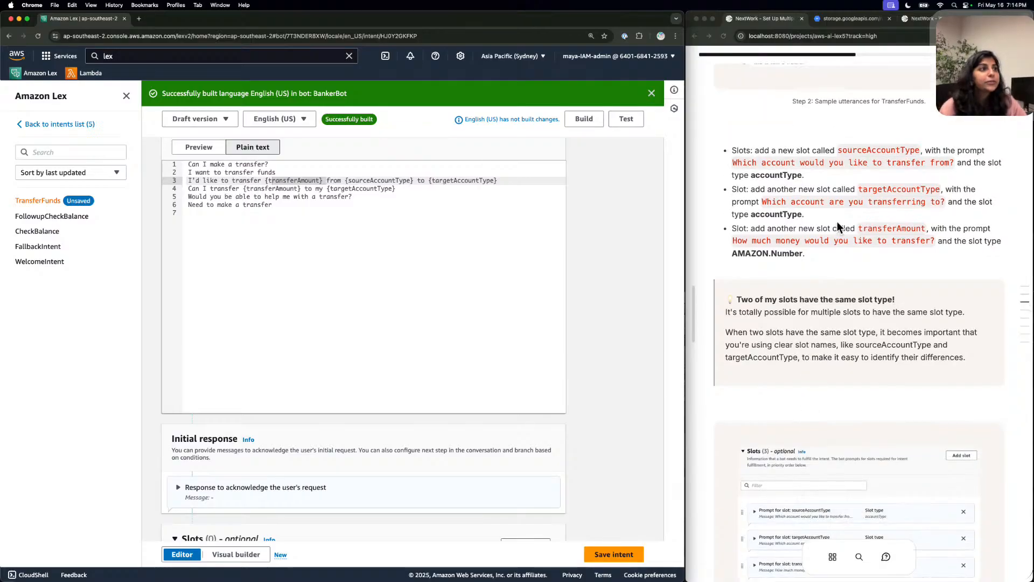
scroll(586, 421, down, 5)
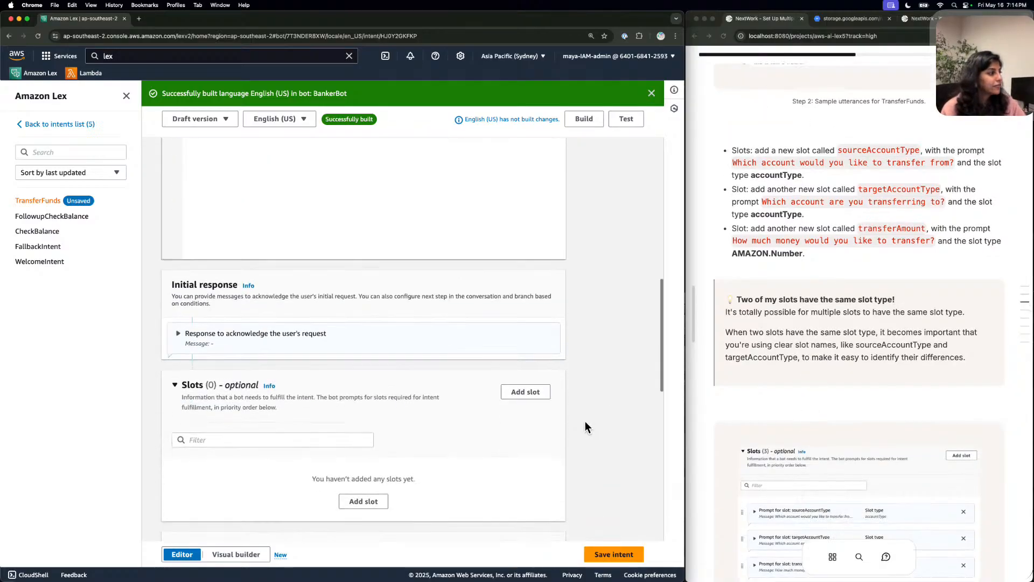
click(547, 392)
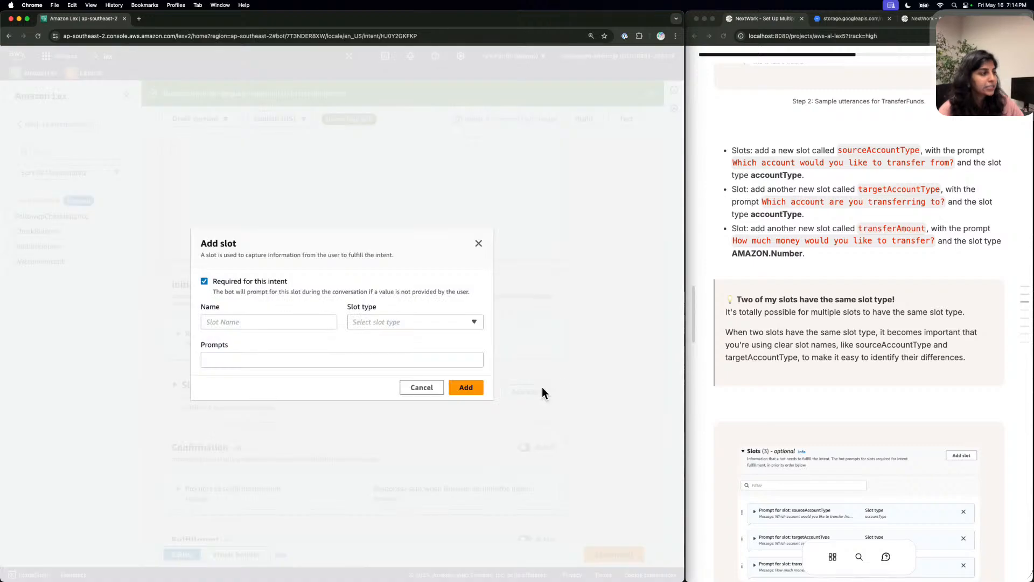
click(883, 138)
double_click(877, 151)
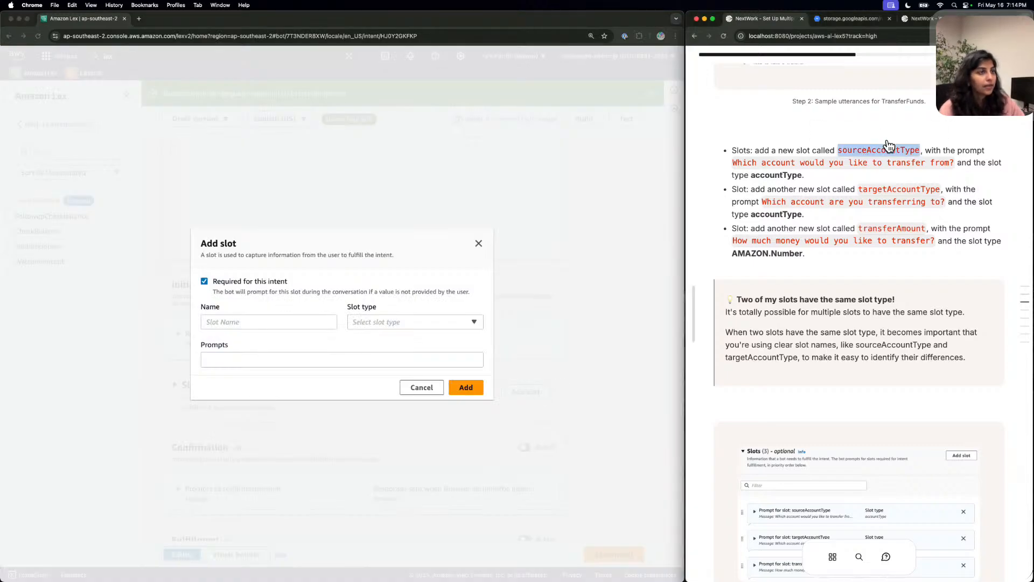
click(268, 312)
click(272, 322)
key(super+v)
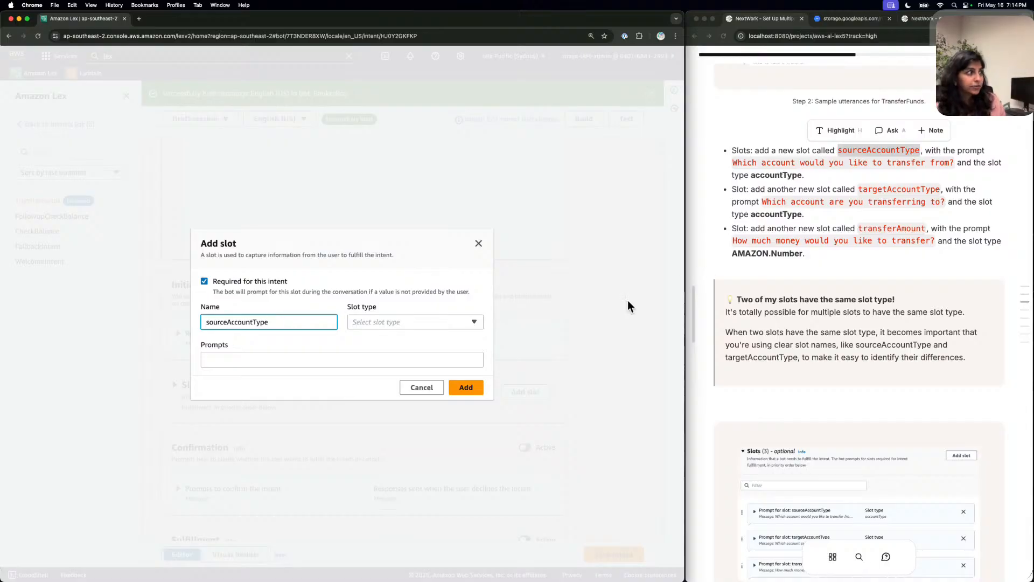
click(438, 320)
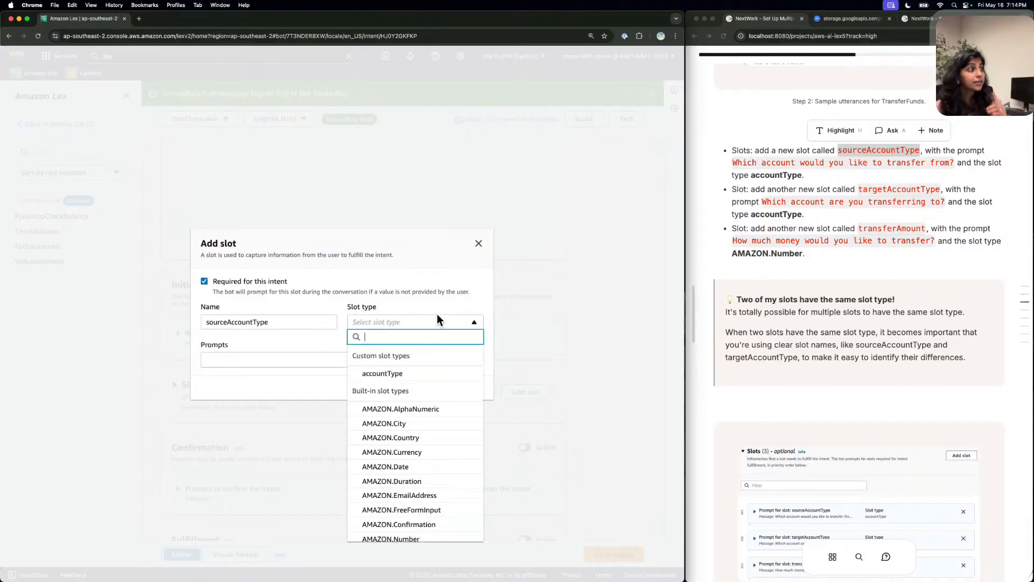
click(427, 372)
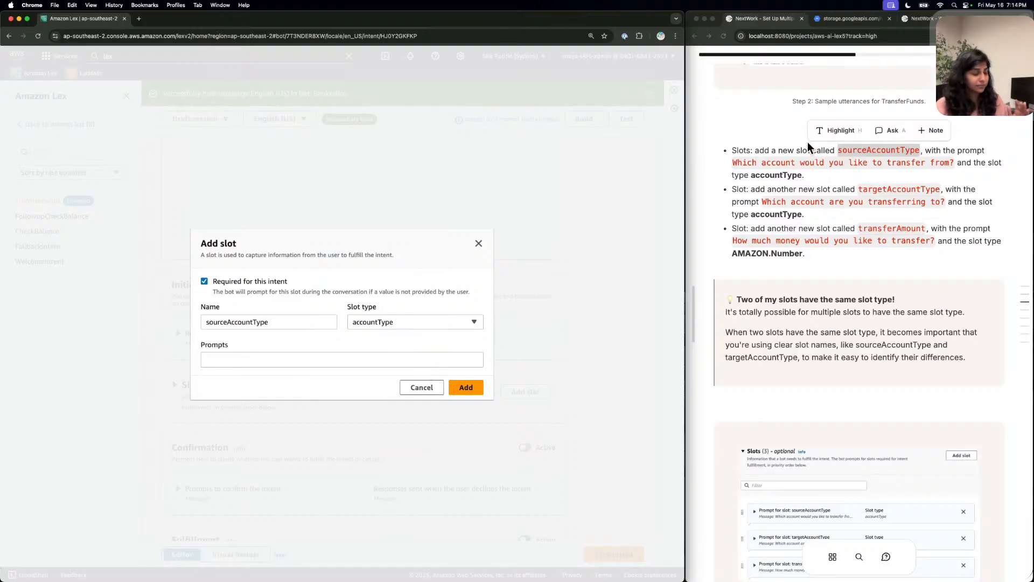
Give the sourceAccountType slot the guide's prompt "Which account would you like to transfer from?" and add it to the intent.
double_click(836, 162)
click(862, 161)
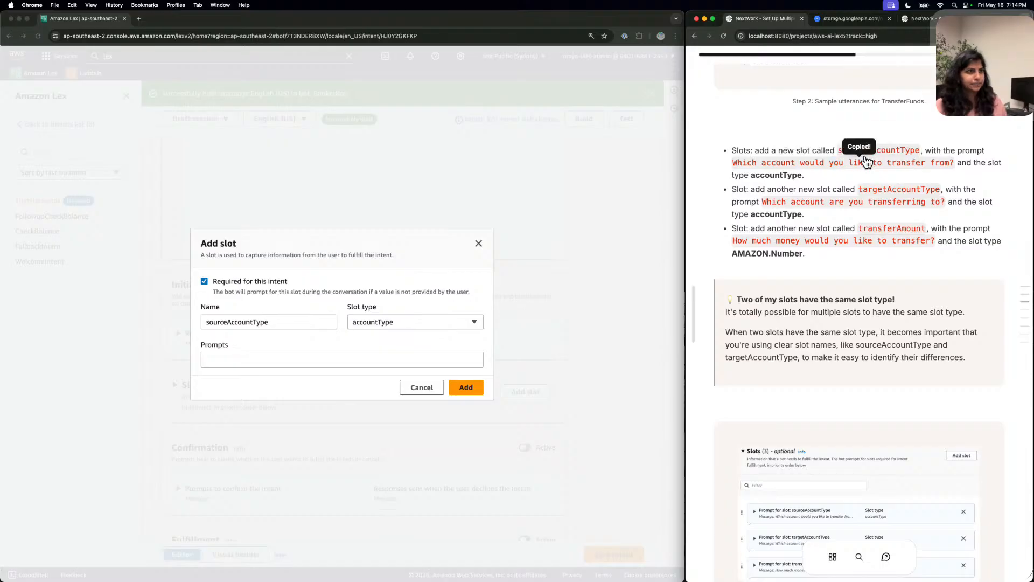
click(418, 356)
click(419, 357)
key(super+v)
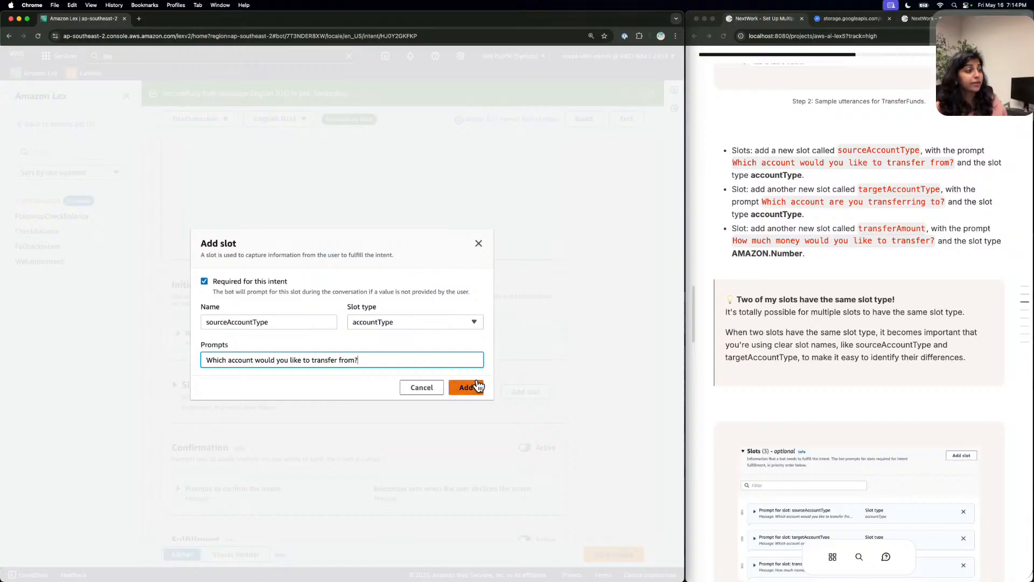
click(477, 386)
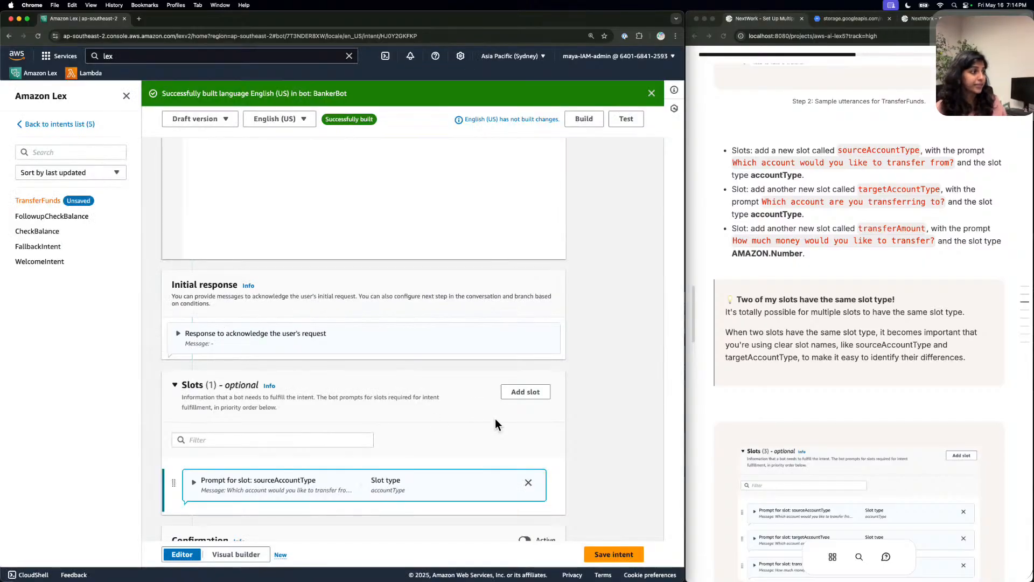
Start a second required slot named targetAccountType, copied from the guide, with the slot type accountType.
click(525, 392)
click(910, 185)
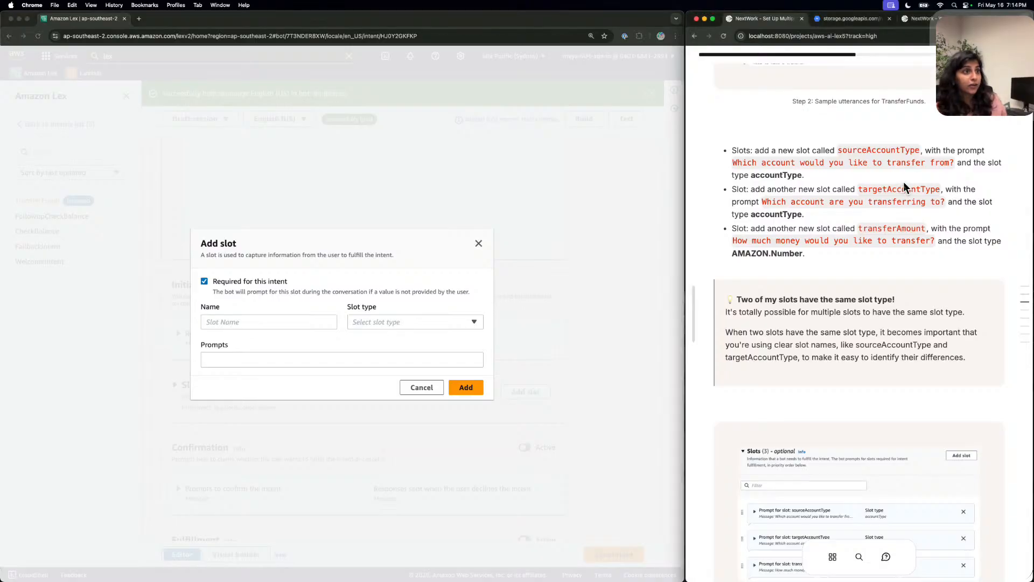
double_click(910, 186)
drag(908, 186, 939, 189)
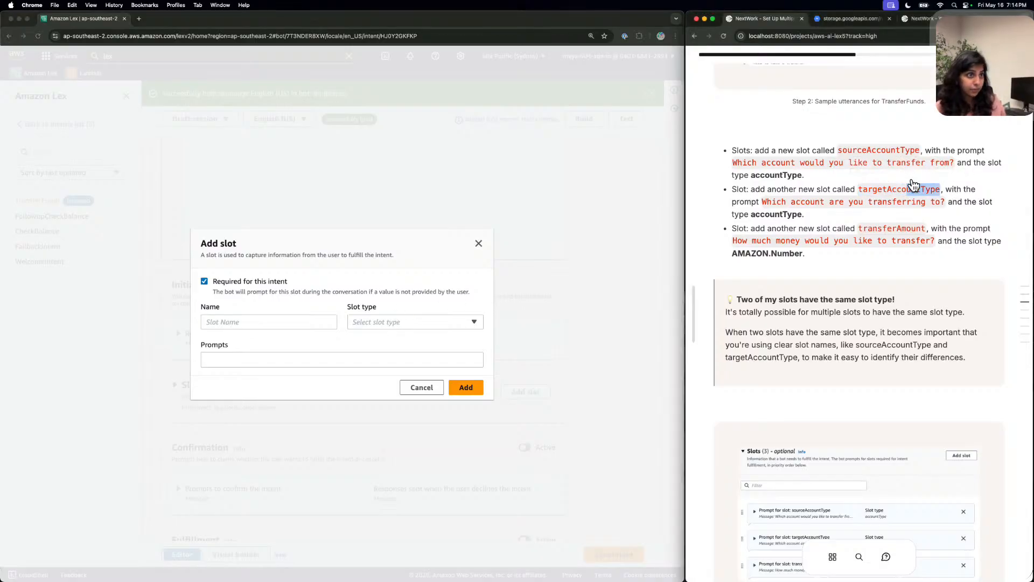
click(907, 185)
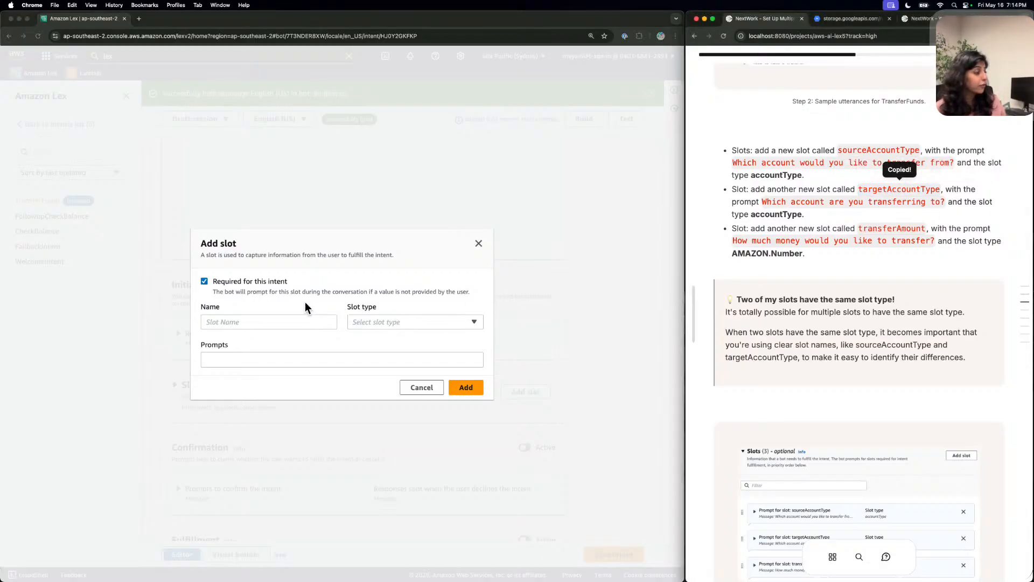
click(308, 311)
click(312, 320)
key(super+v)
click(404, 321)
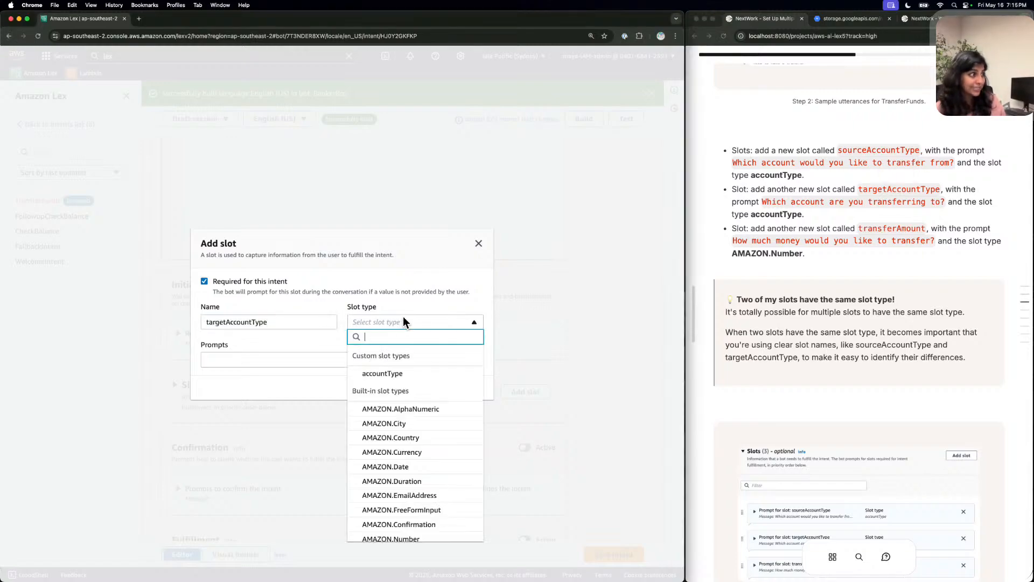
click(397, 372)
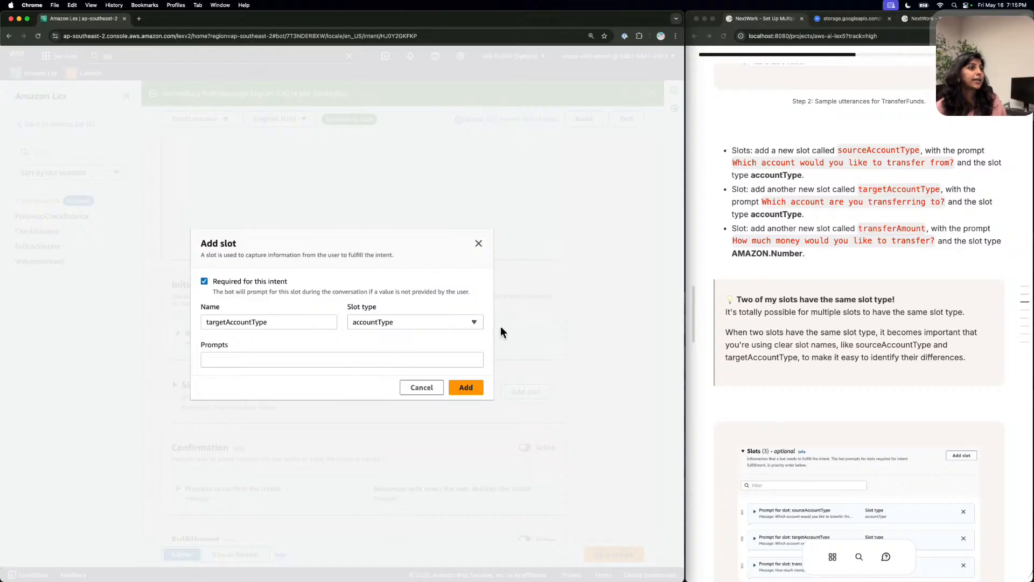
Give the targetAccountType slot the guide's prompt "Which account are you transferring to?" and add it to the intent.
click(860, 243)
click(870, 190)
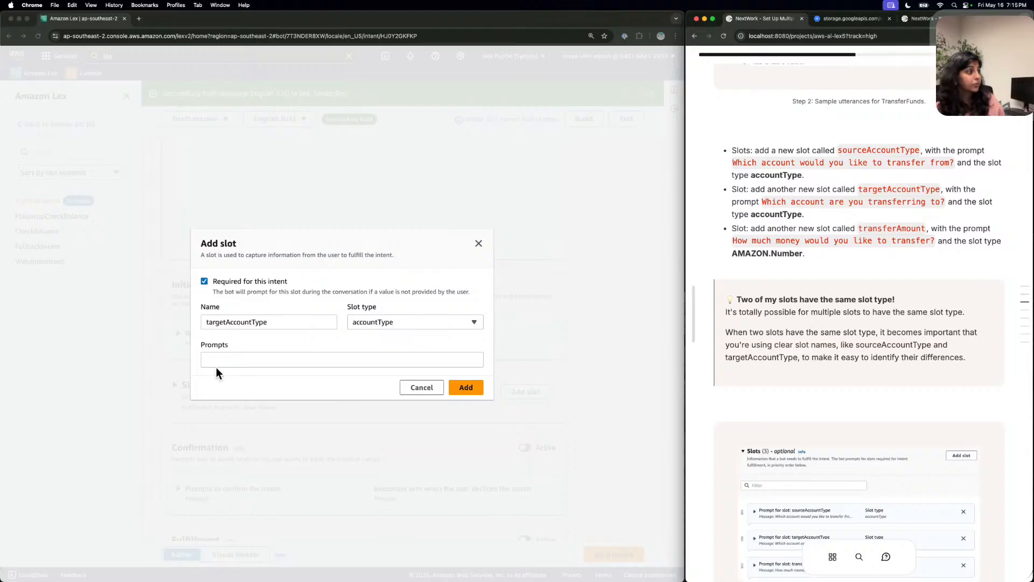
click(260, 356)
click(261, 356)
key(super+v)
click(462, 387)
Start a third required slot named transferAmount, copied from the guide, with the built-in slot type AMAZON.Number.
click(507, 388)
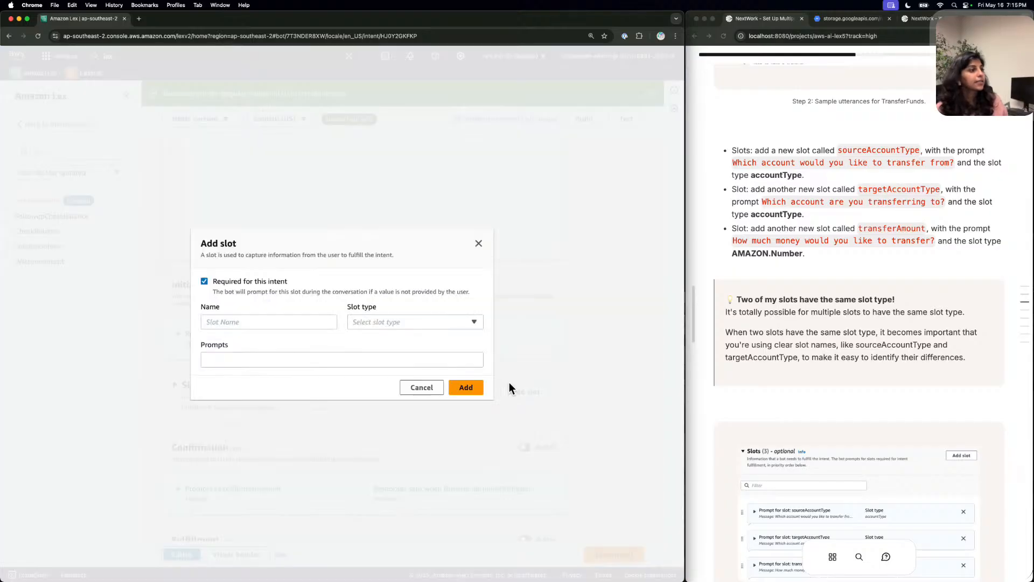
click(894, 226)
click(895, 227)
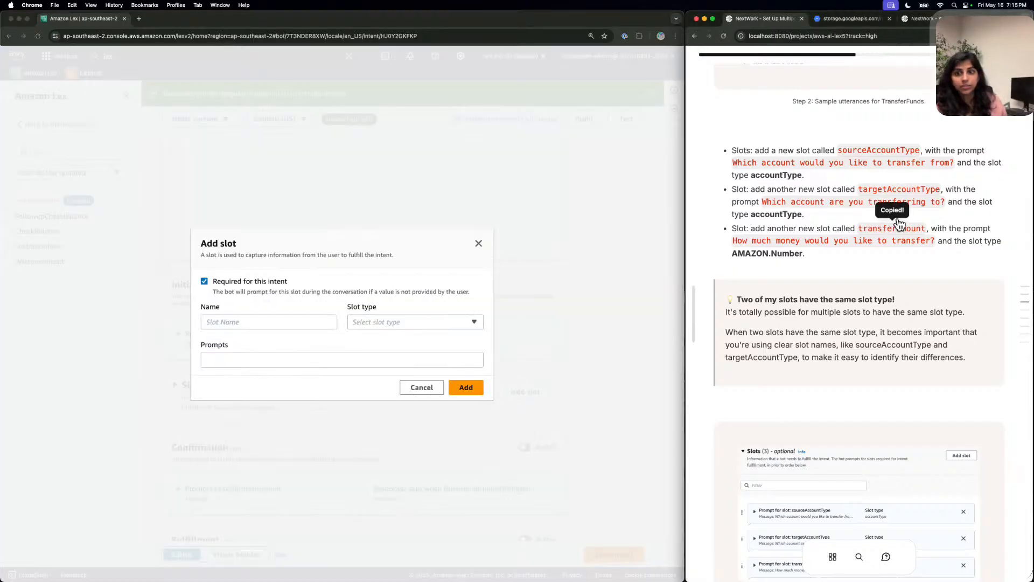
click(304, 319)
key(super+v)
click(409, 316)
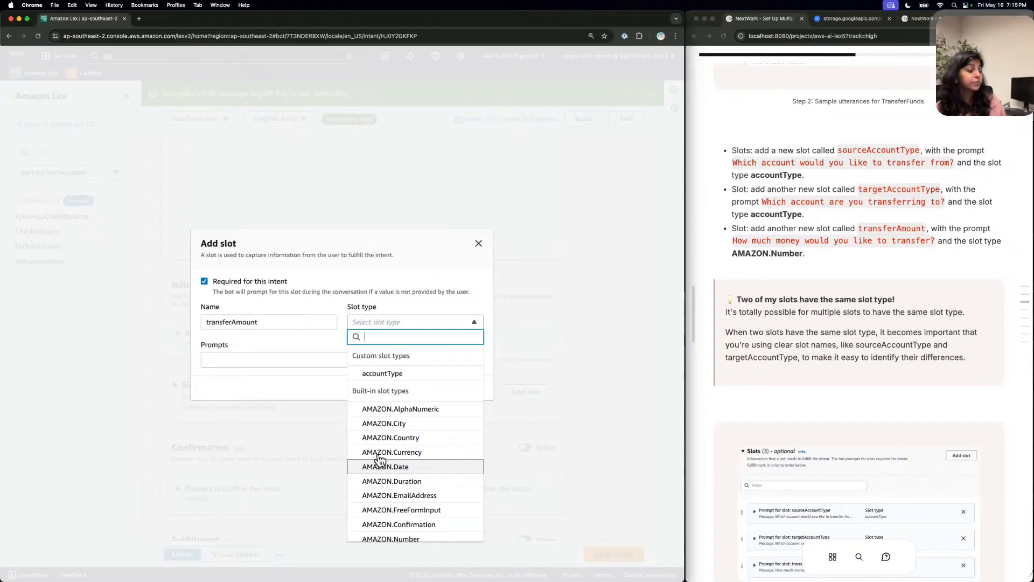
click(415, 536)
Give the transferAmount slot the guide's prompt "How much money would you like to transfer?" and add it to the intent.
click(279, 358)
click(801, 240)
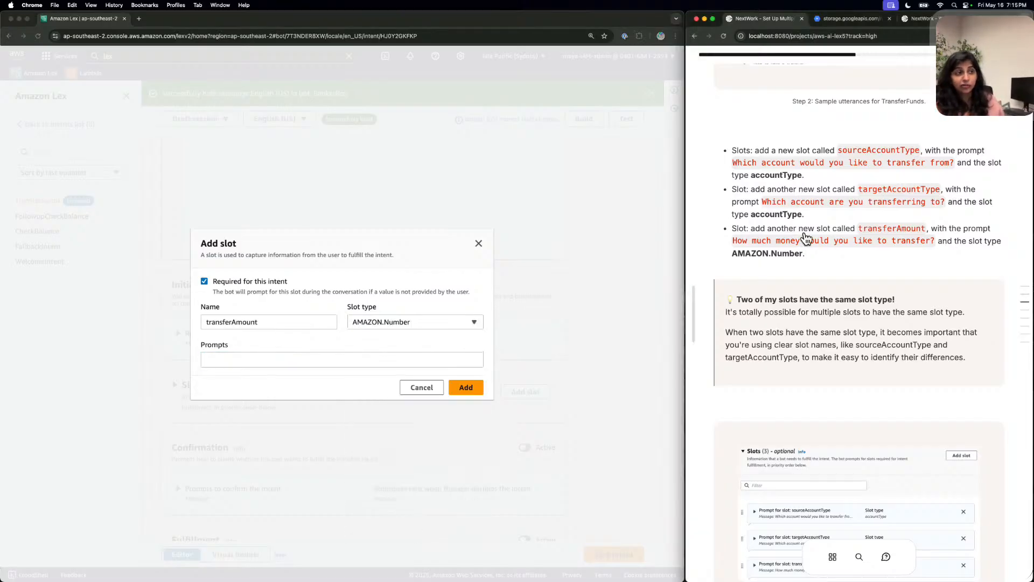
click(277, 359)
key(super+v)
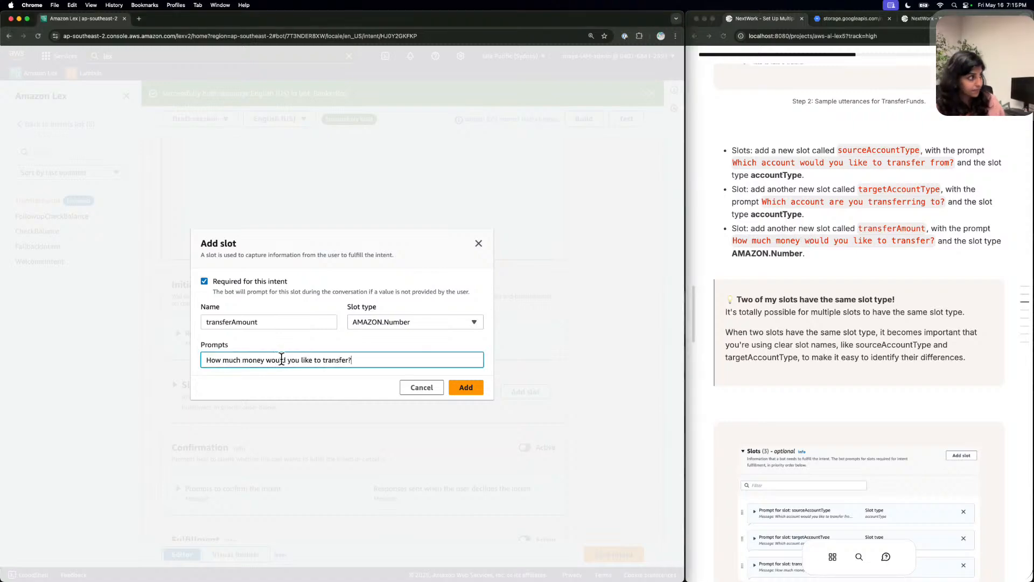
click(466, 388)
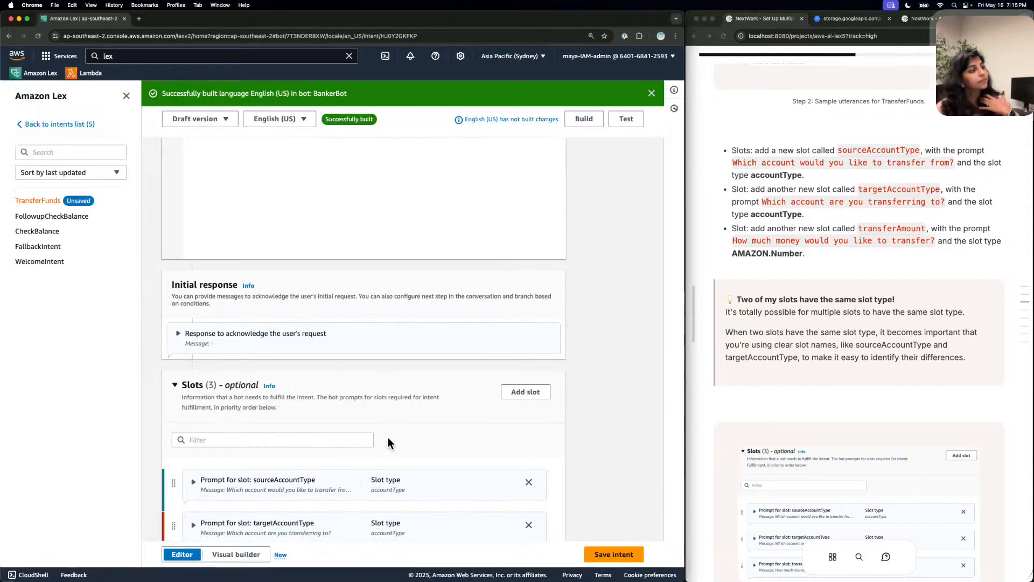
Set the confirmation prompt to "Got it. So we are transferring {transferAmount} from {sourceAccountType} to {targetAccountType}. Can I go ahead with the transfer?".
scroll(388, 437, down, 3)
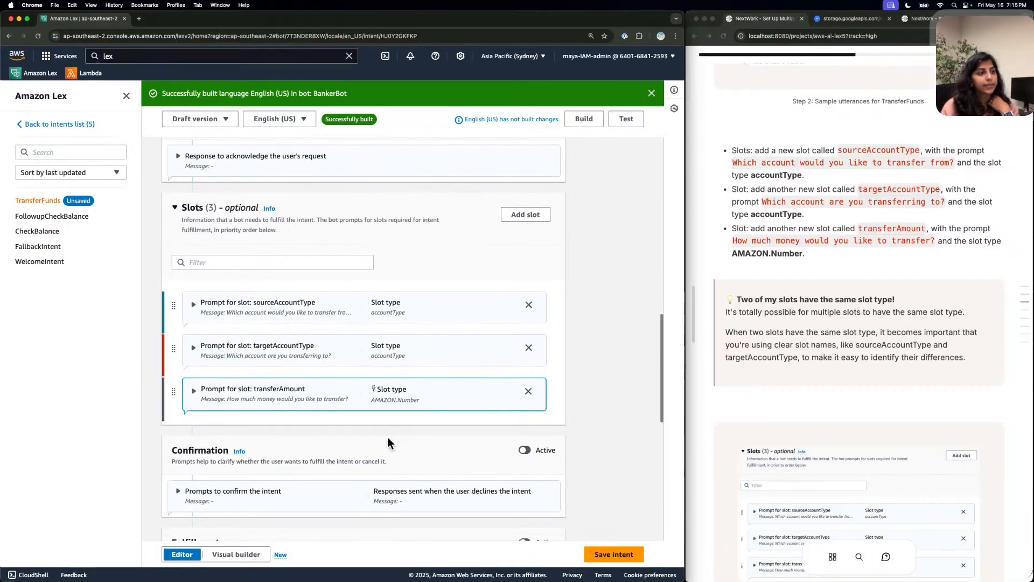
scroll(387, 437, down, 1)
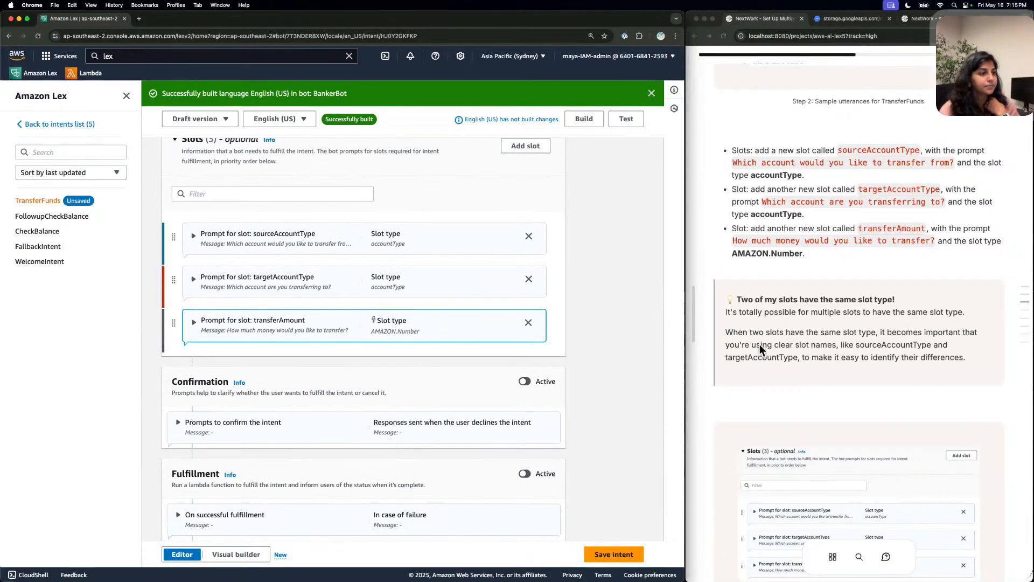
scroll(759, 344, down, 5)
scroll(759, 350, down, 1)
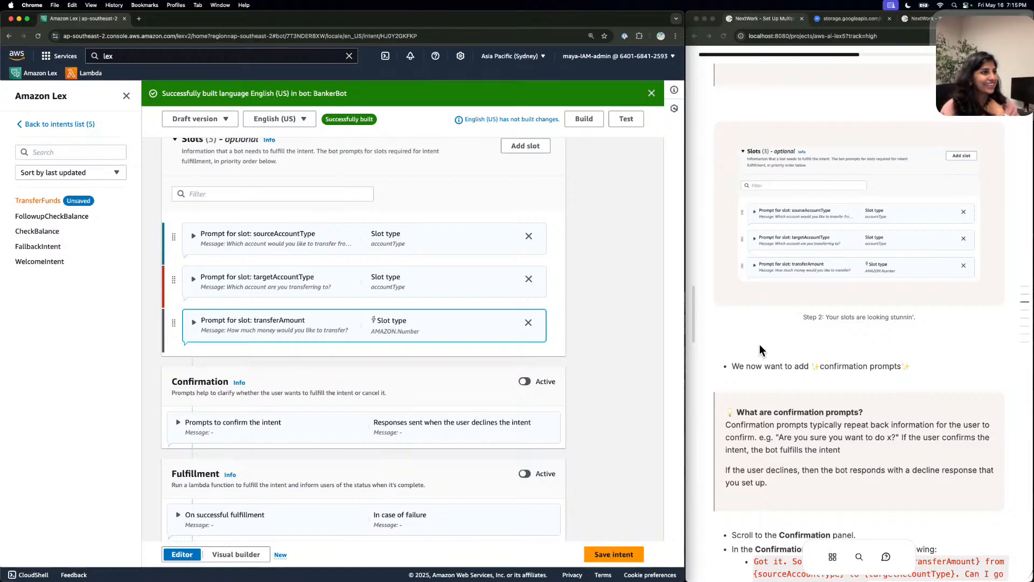
scroll(761, 350, down, 4)
scroll(571, 343, down, 1)
scroll(571, 339, down, 5)
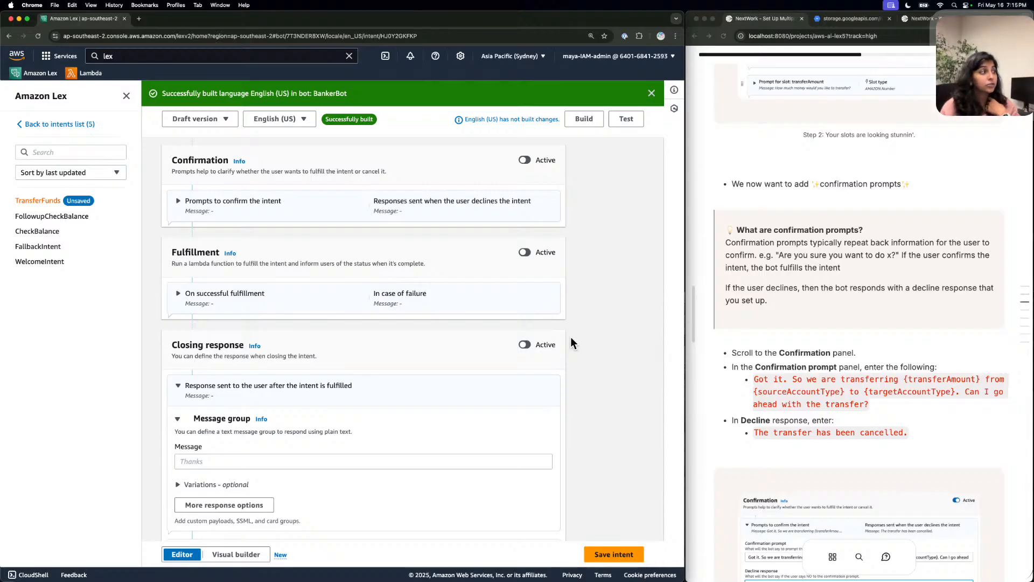
click(178, 201)
scroll(186, 201, up, 2)
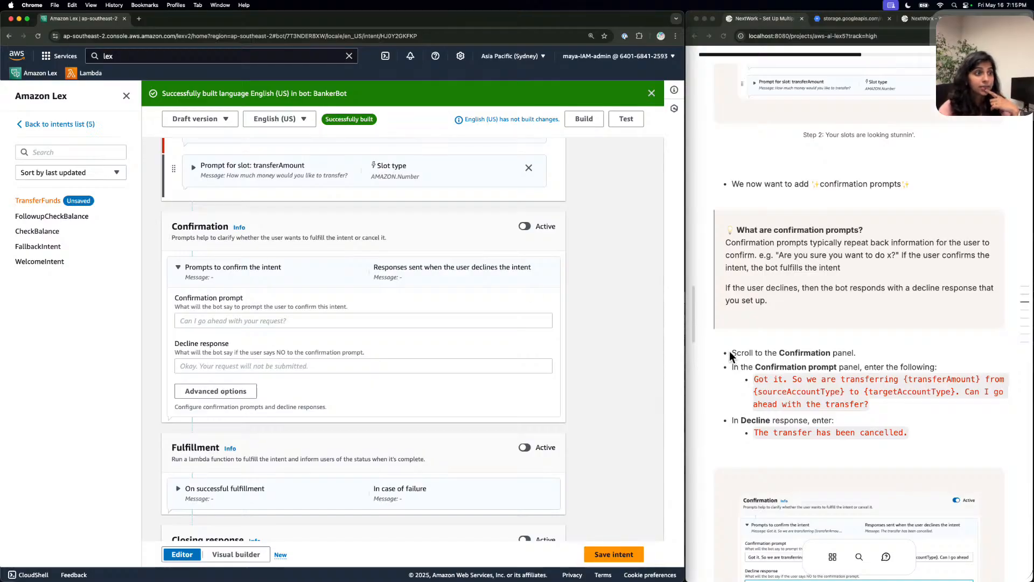
click(821, 382)
click(815, 379)
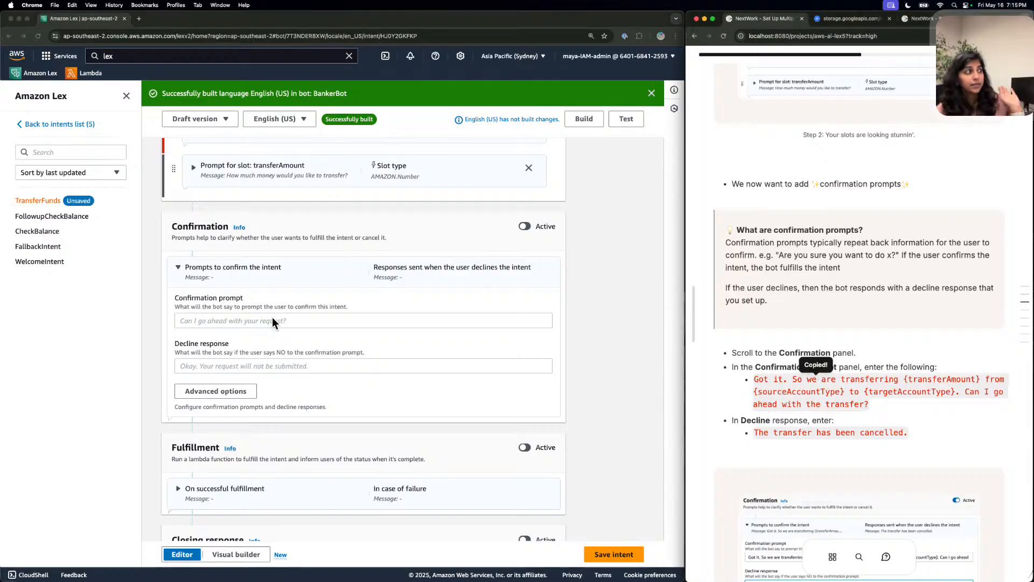
click(256, 311)
click(256, 318)
key(super+v)
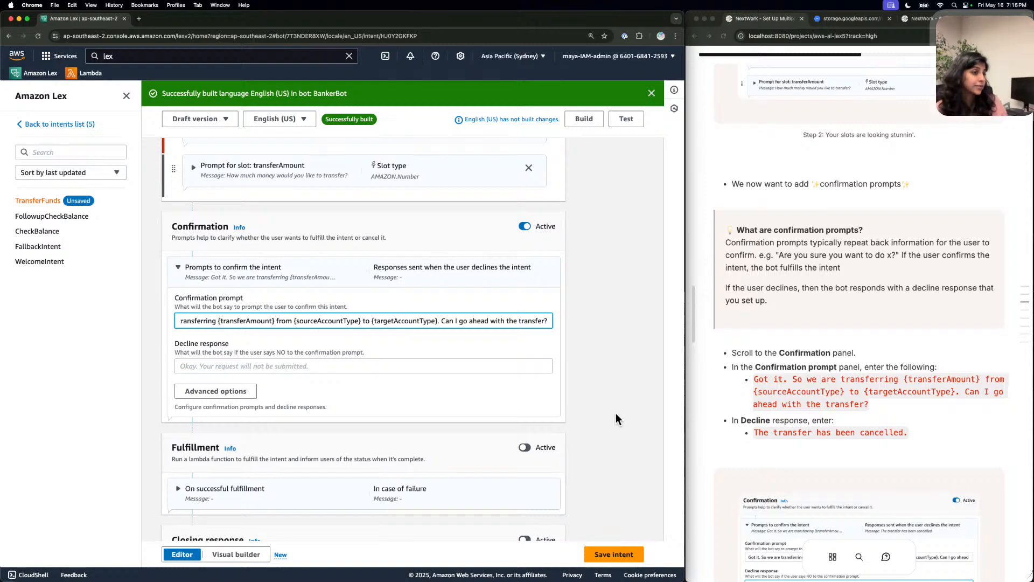
Set the confirmation's decline response to the guide's text "The transfer has been cancelled.".
click(784, 425)
click(781, 428)
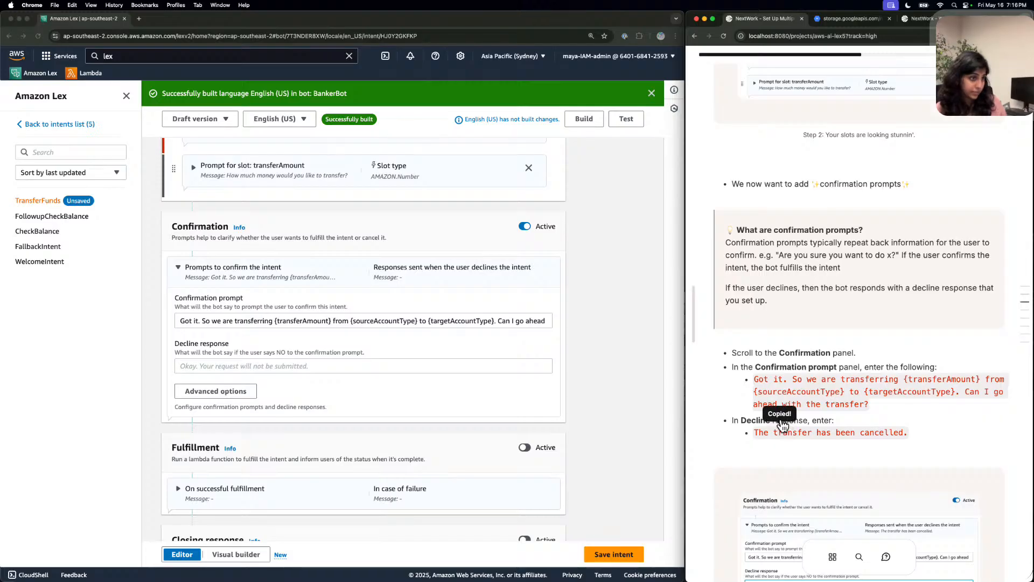
click(221, 361)
key(super+v)
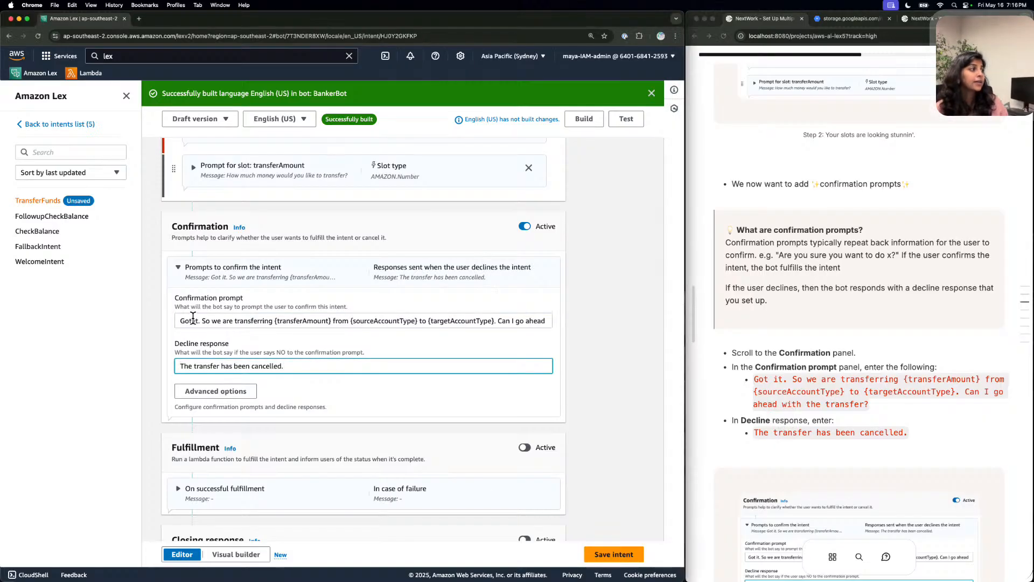
drag(276, 318, 333, 319)
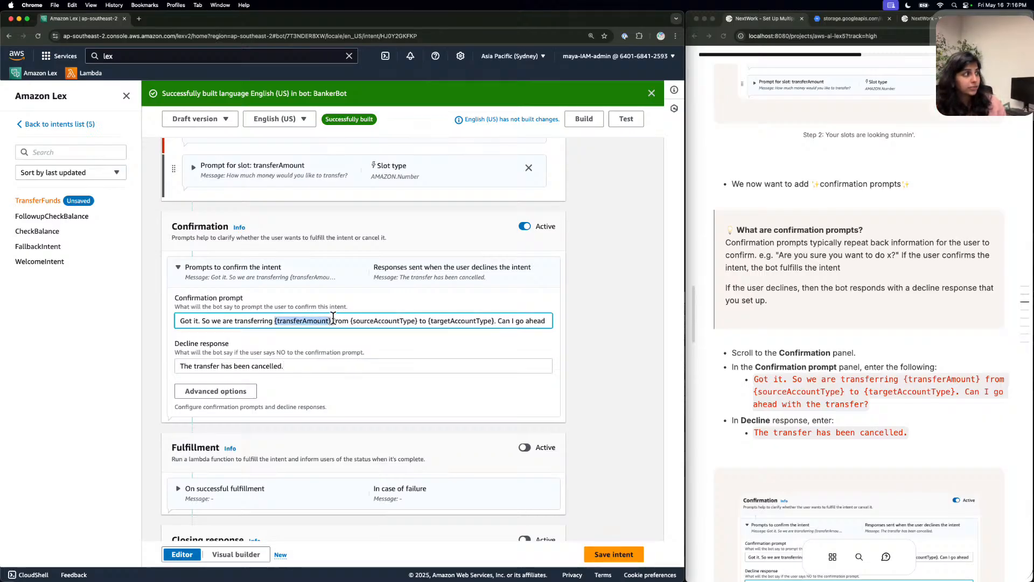
drag(423, 319, 355, 318)
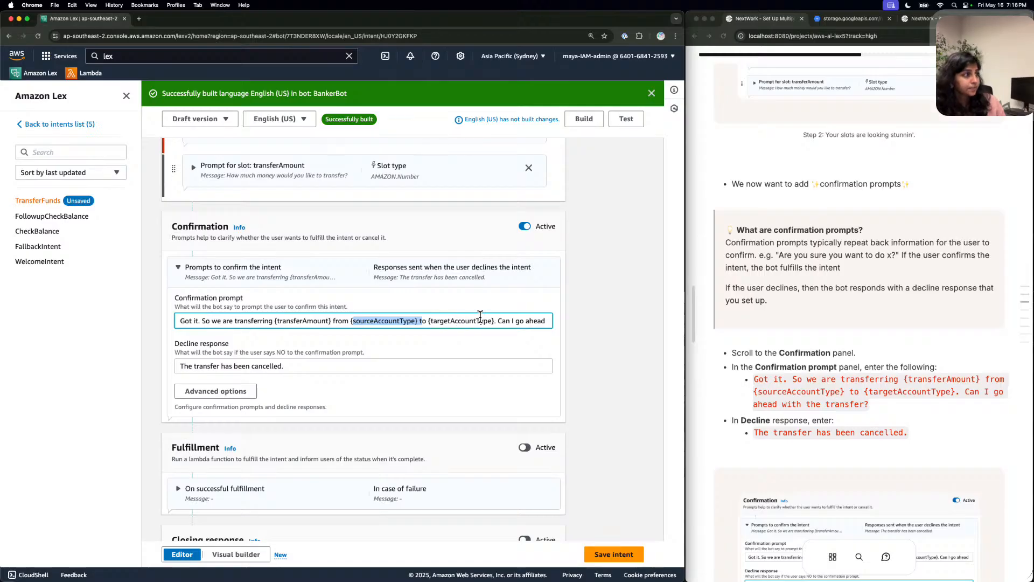
drag(505, 319, 588, 319)
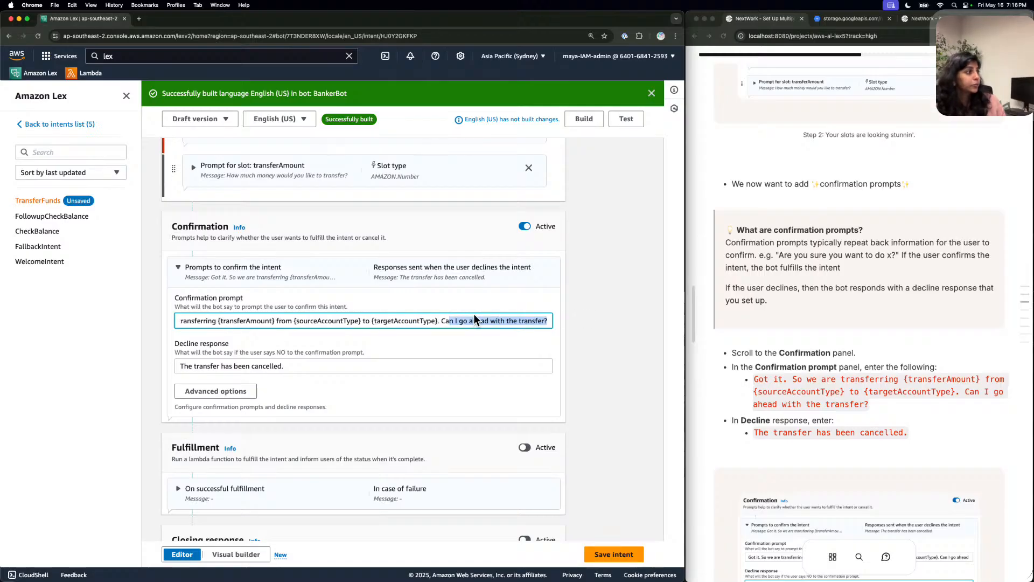
click(239, 336)
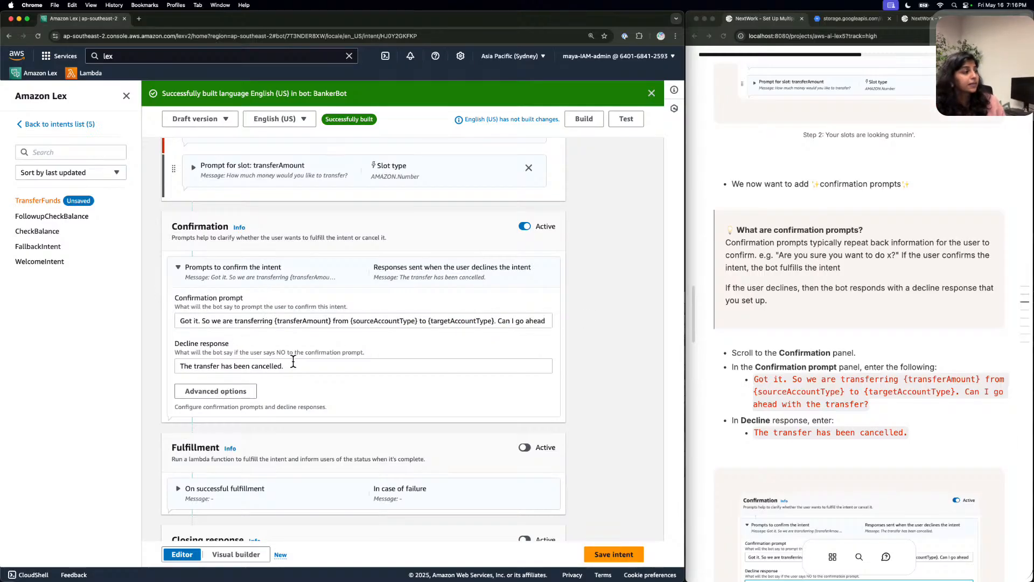
drag(328, 362, 138, 366)
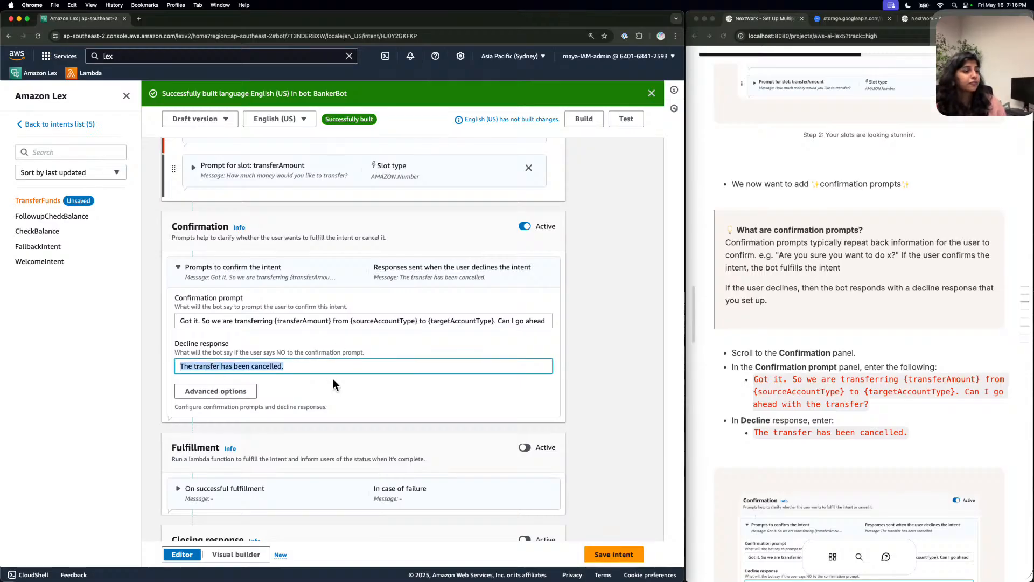
Capture a screenshot of the TransferFunds intent's whole Confirmation panel, including the confirmation prompt and decline response.
scroll(783, 332, down, 5)
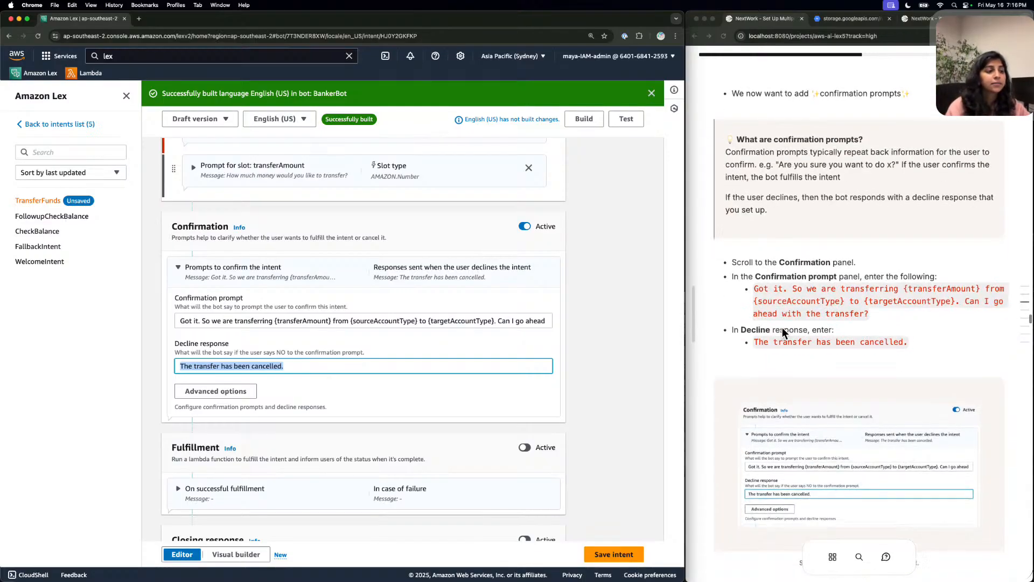
scroll(782, 332, down, 3)
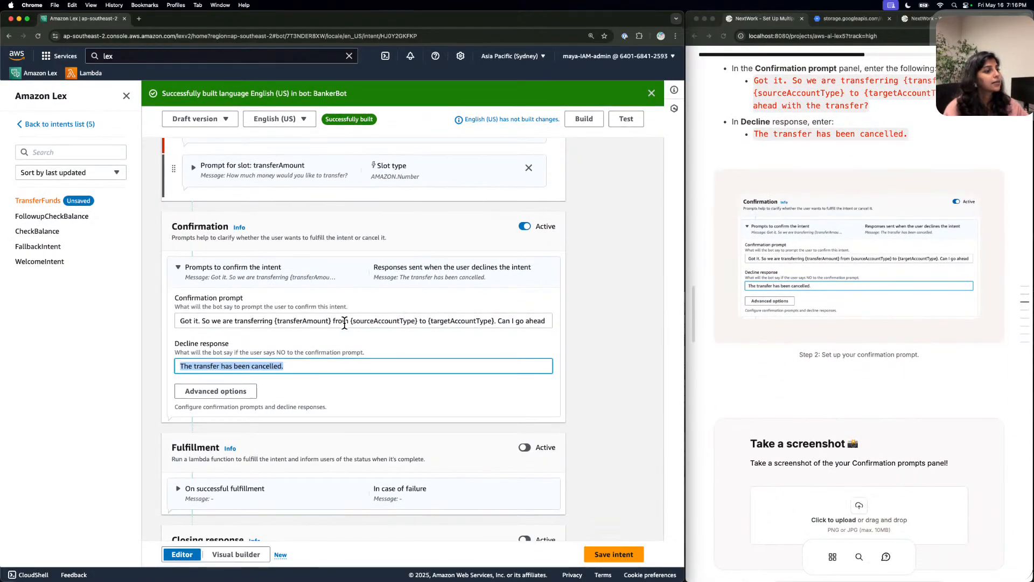
scroll(344, 323, down, 3)
scroll(528, 328, down, 5)
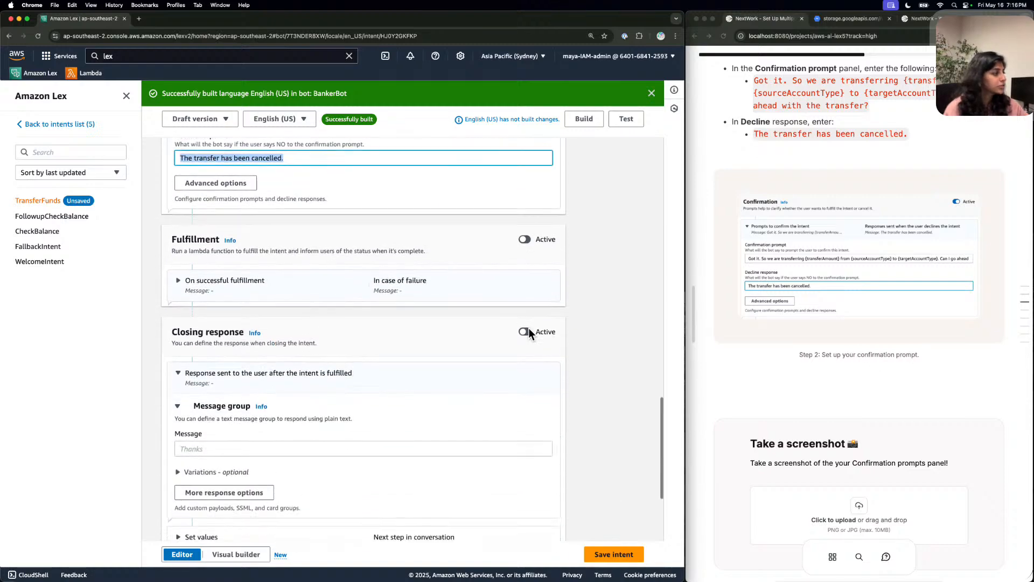
scroll(829, 364, down, 5)
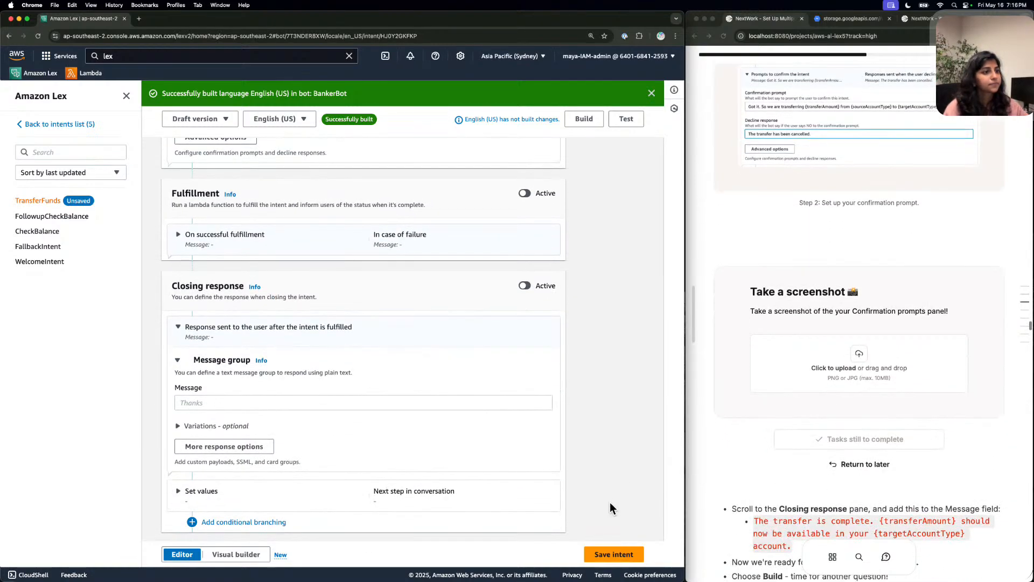
scroll(583, 438, up, 6)
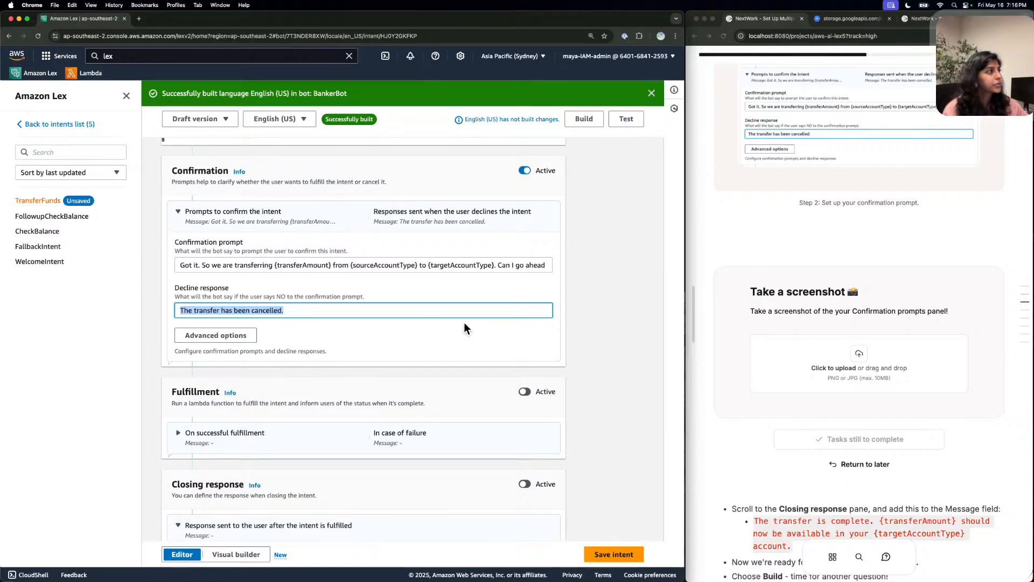
click(337, 287)
scroll(628, 312, up, 1)
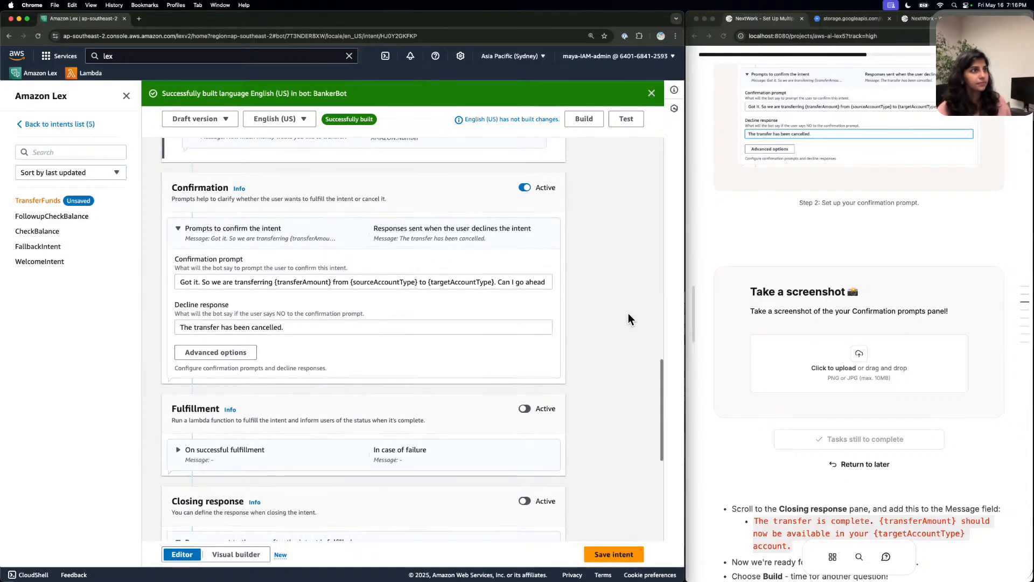
scroll(459, 300, up, 1)
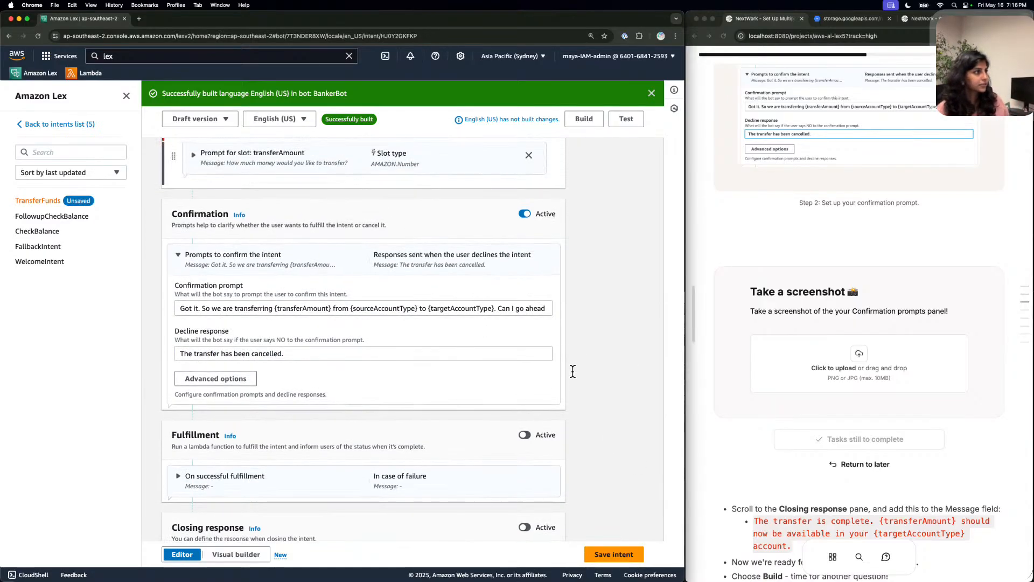
key(super+shift+4)
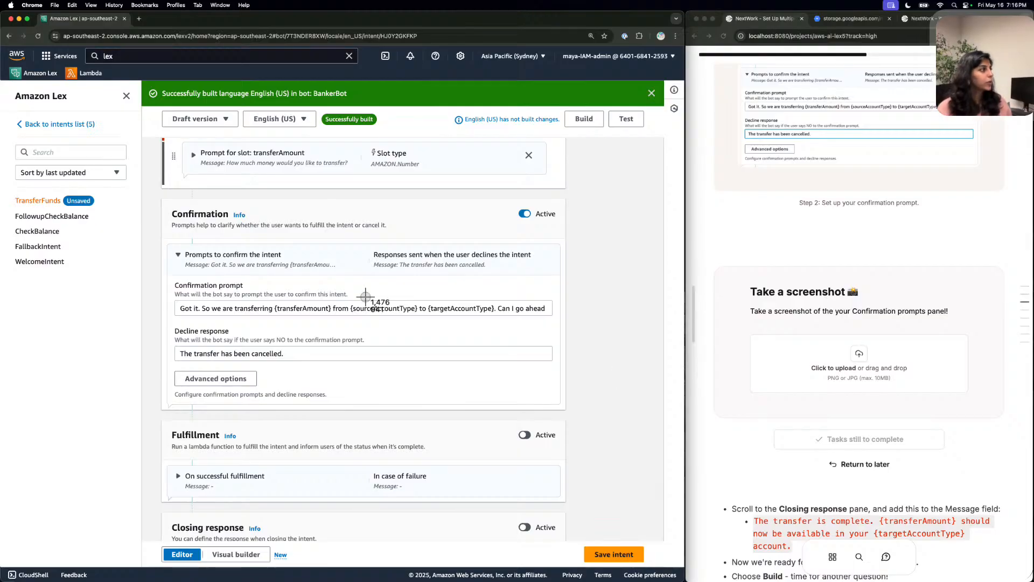
drag(165, 202, 569, 398)
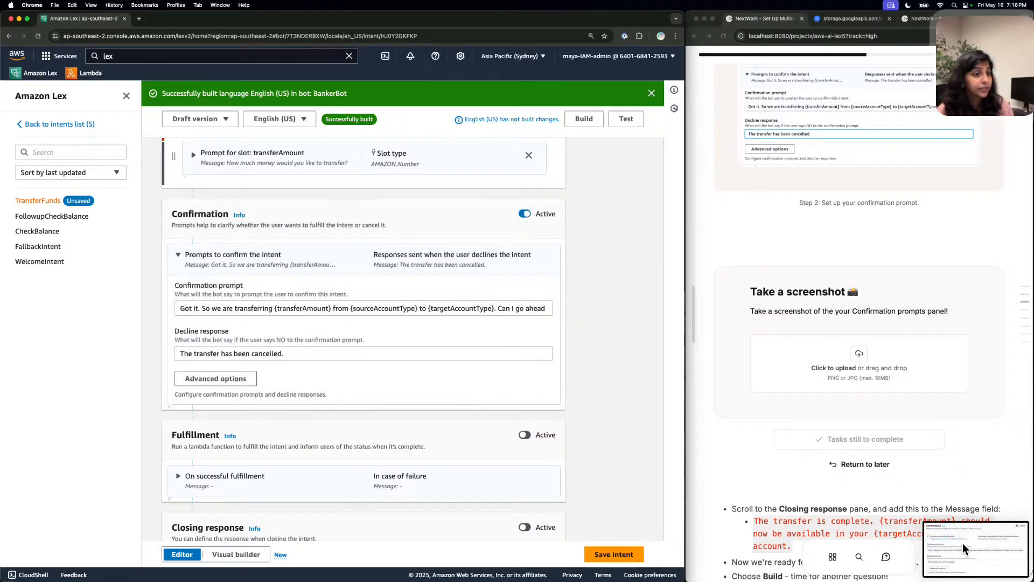
Upload the captured screenshot to the guide's Confirmation prompts screenshot task and mark that task as done.
drag(966, 544, 826, 362)
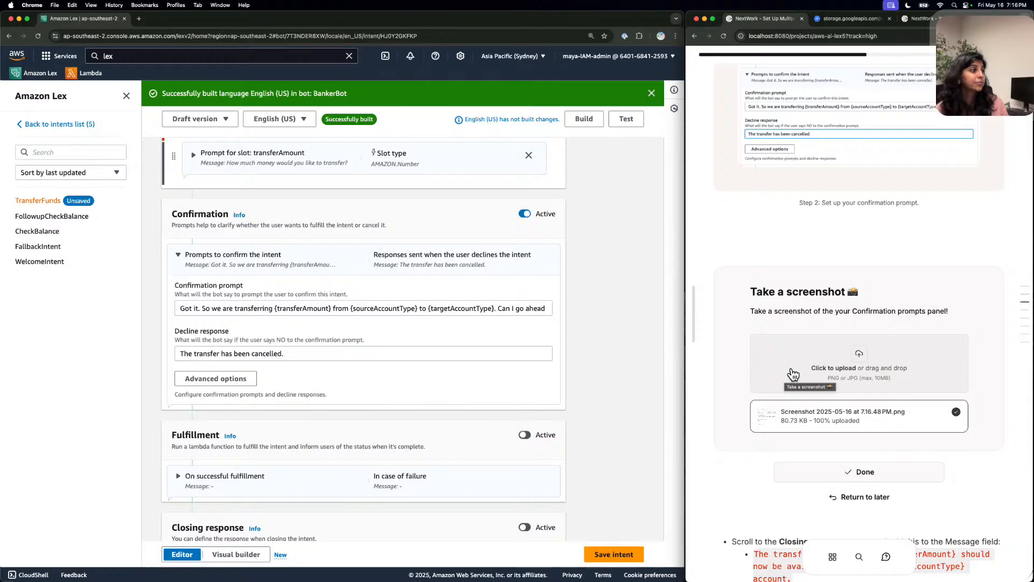
scroll(934, 390, down, 3)
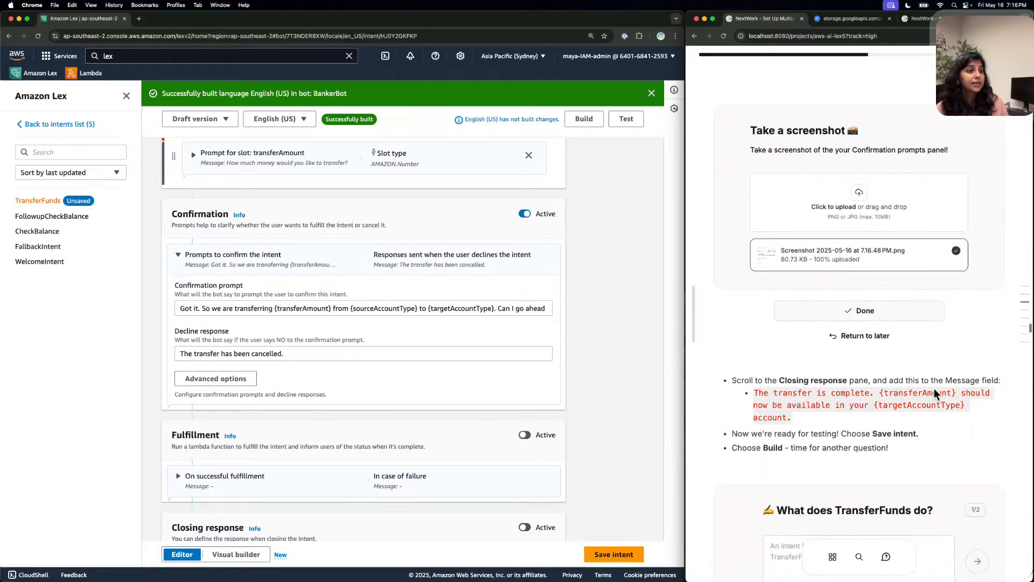
click(886, 309)
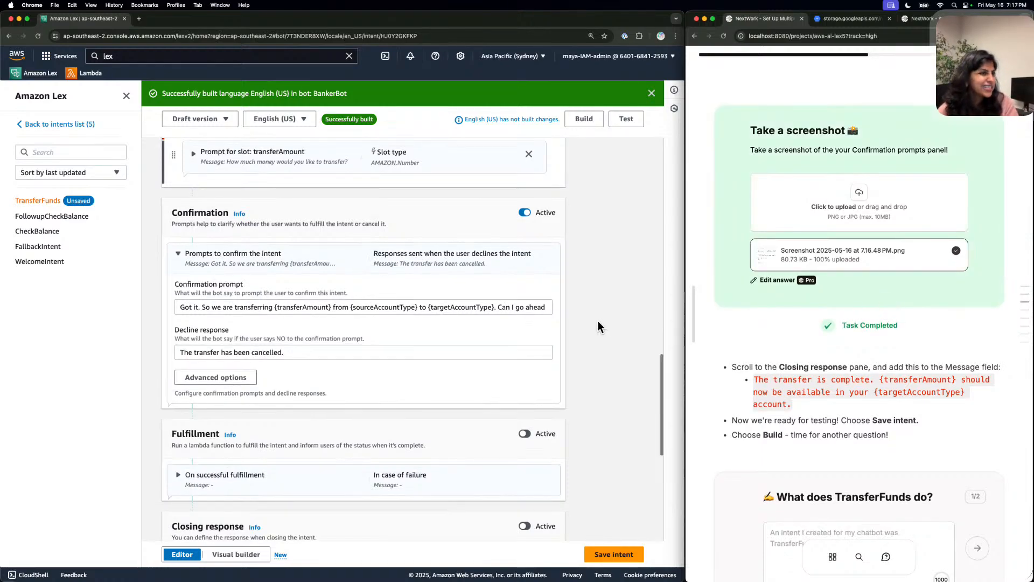
Set the closing response message to the guide's text "The transfer is complete. {transferAmount} should now be available in your {targetAccountType} account.".
scroll(598, 321, down, 3)
scroll(598, 321, down, 5)
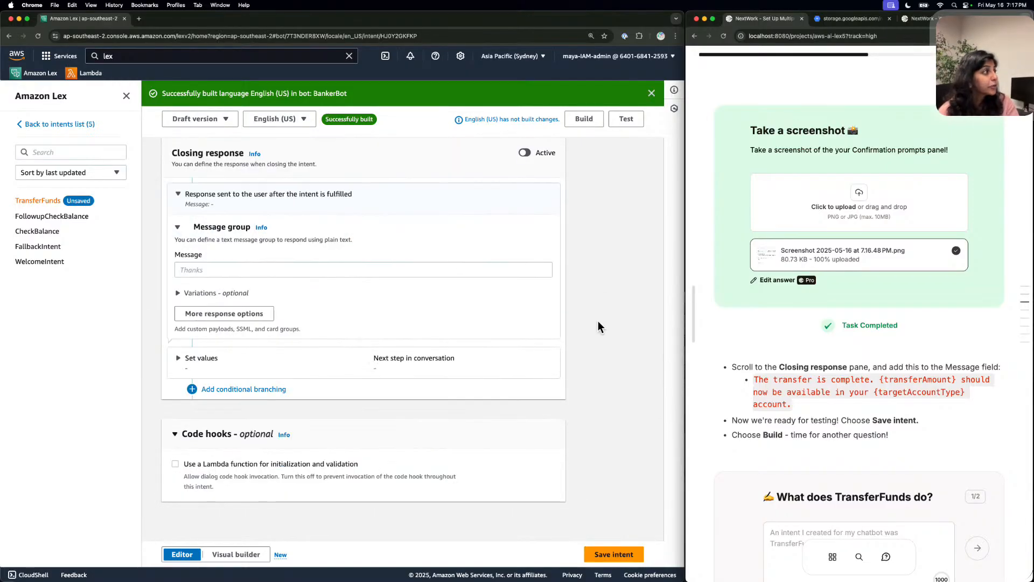
scroll(597, 321, up, 1)
click(187, 195)
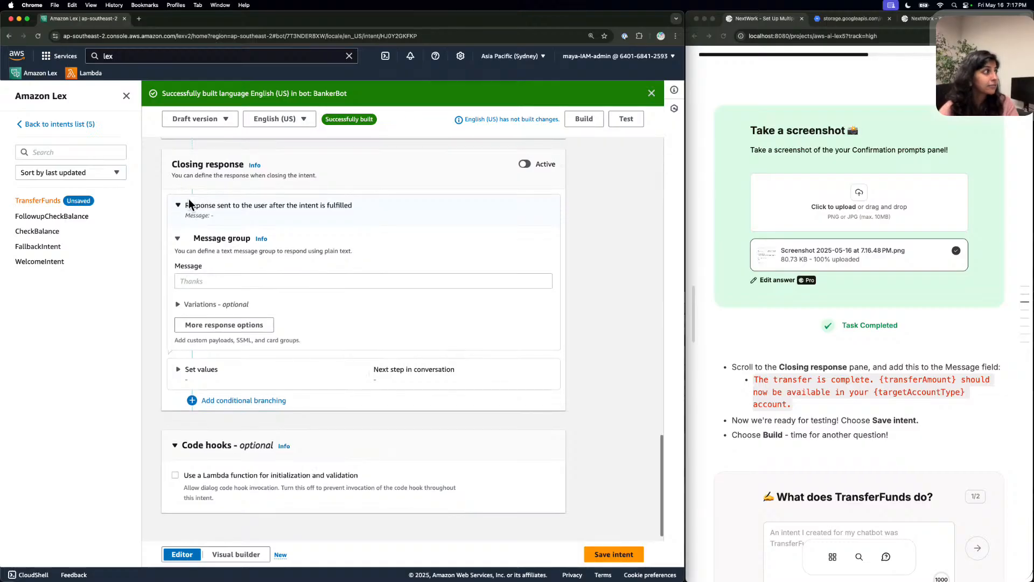
double_click(182, 199)
click(183, 268)
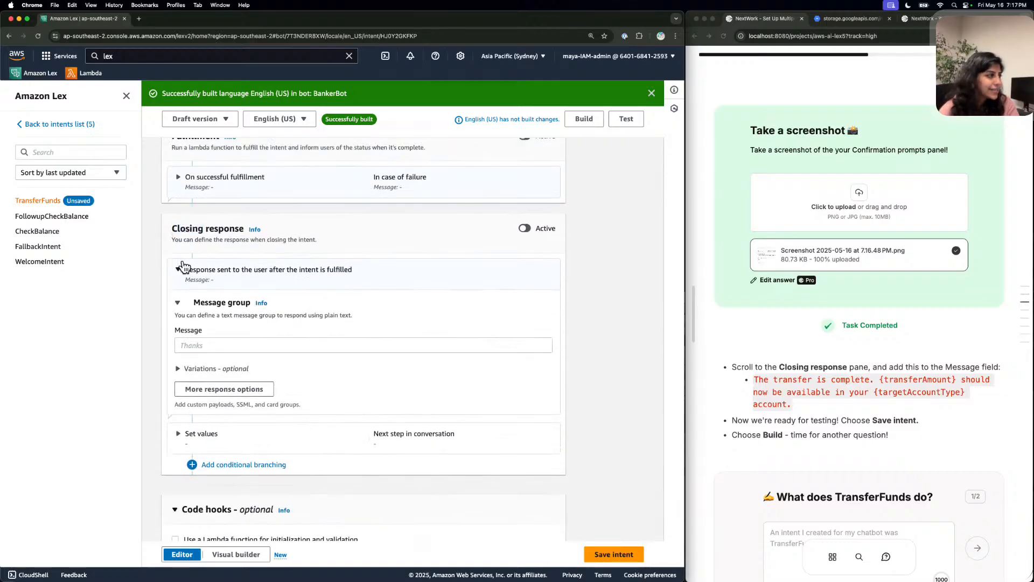
click(183, 268)
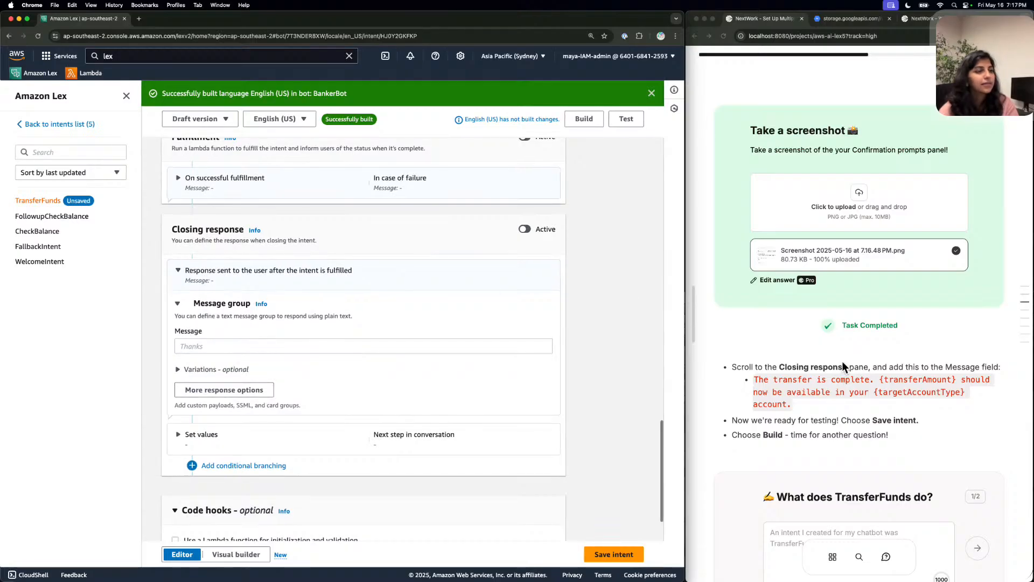
click(793, 399)
click(799, 383)
click(308, 344)
key(super+v)
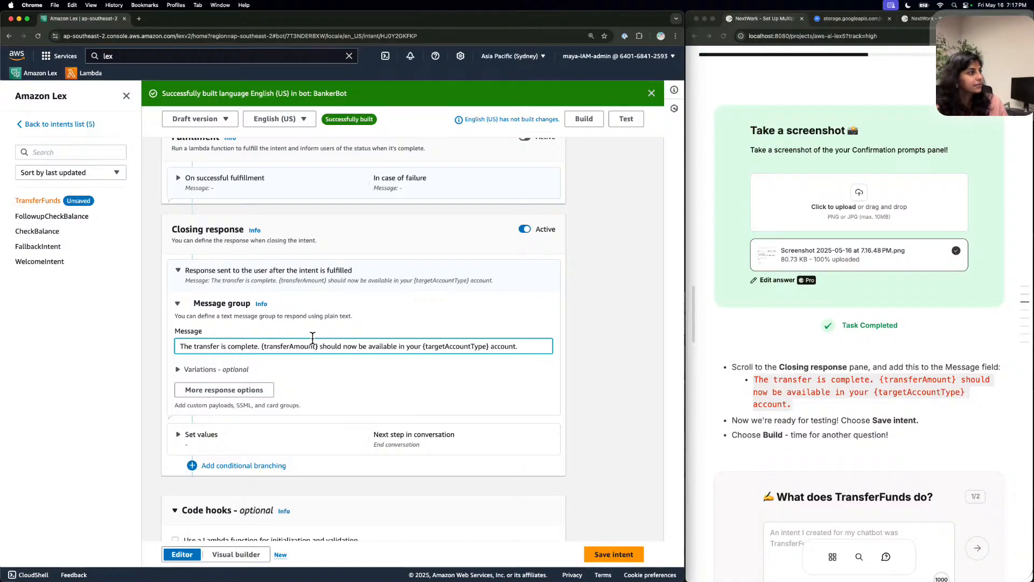
drag(262, 345, 324, 345)
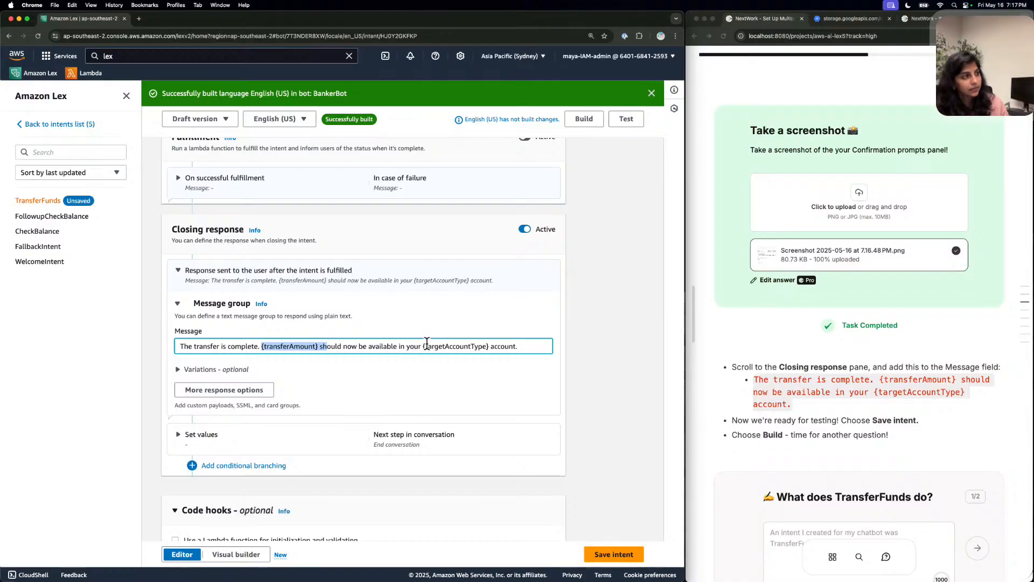
click(516, 341)
Save the TransferFunds intent and build BankerBot's English (US) language.
scroll(515, 341, down, 5)
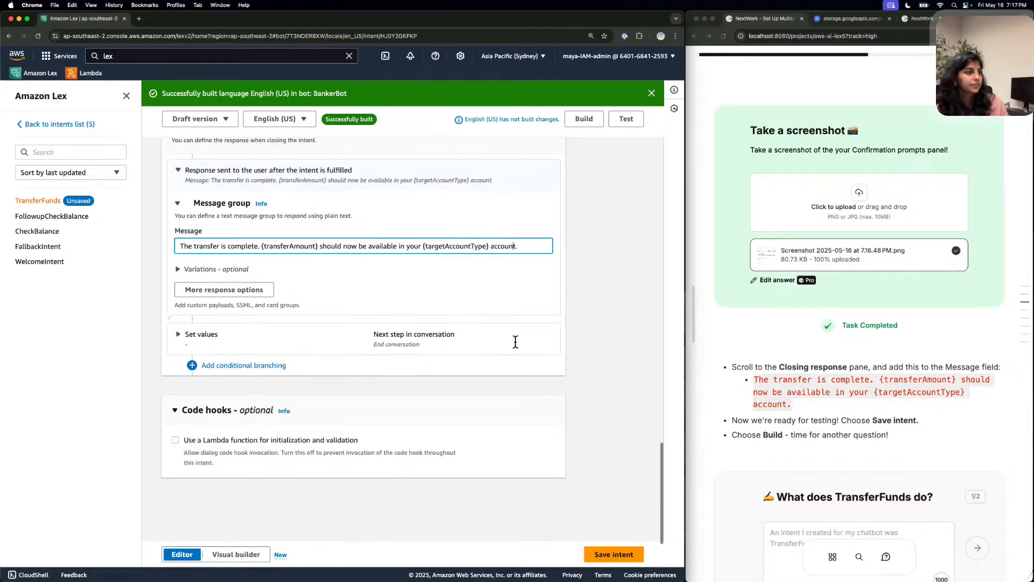
click(614, 553)
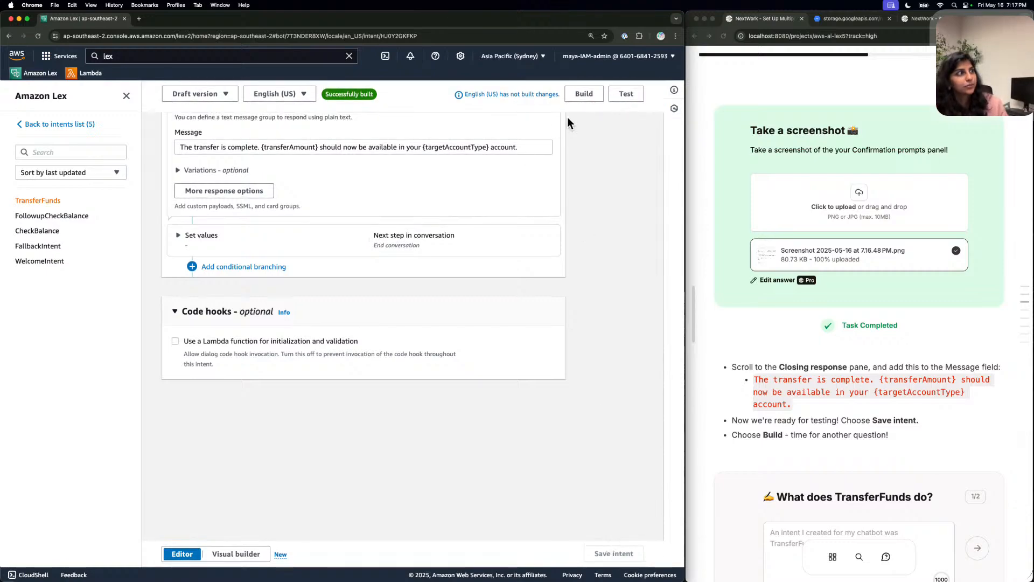
drag(555, 93, 485, 93)
click(585, 93)
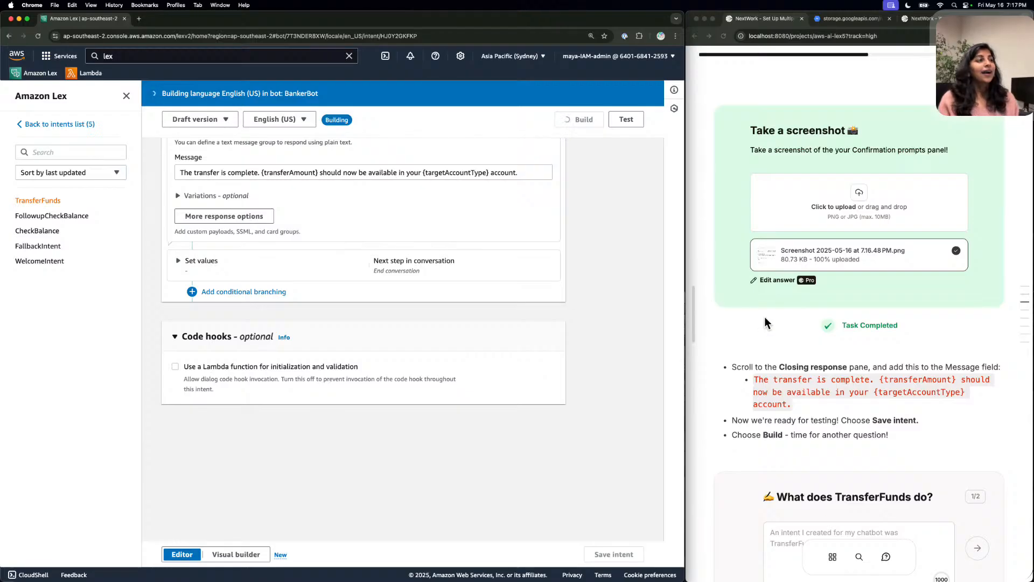
Complete the guide's answer on what TransferFunds does with "which allows users to transfer their preferred amount from one account to another." and go to question two.
scroll(826, 335, down, 4)
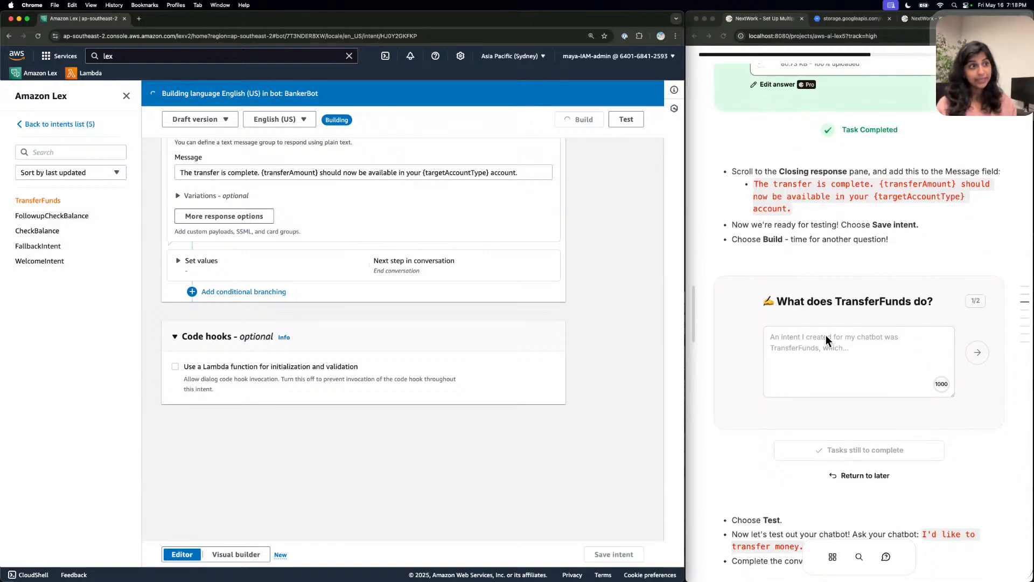
scroll(826, 335, up, 1)
click(849, 346)
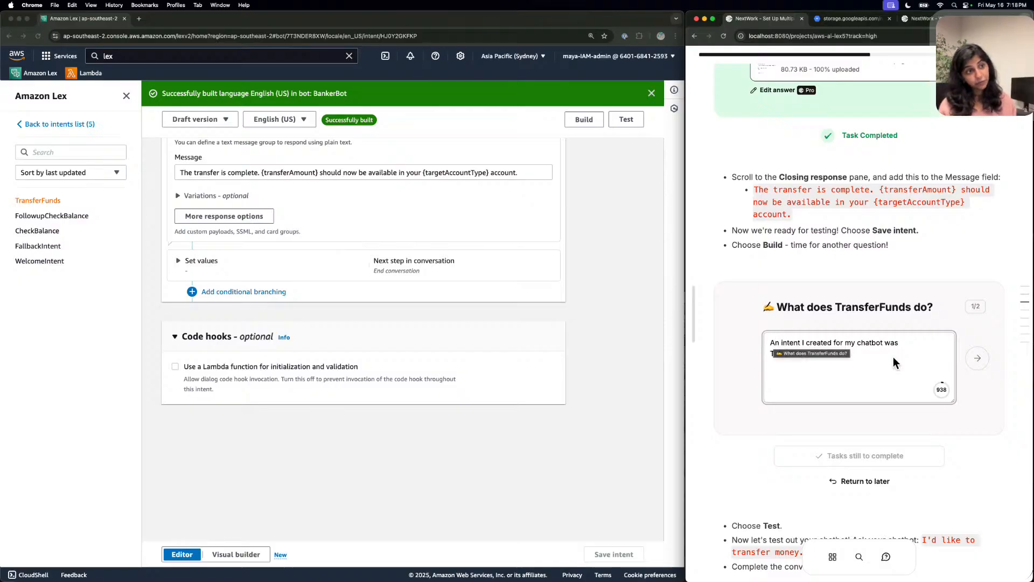
click(896, 335)
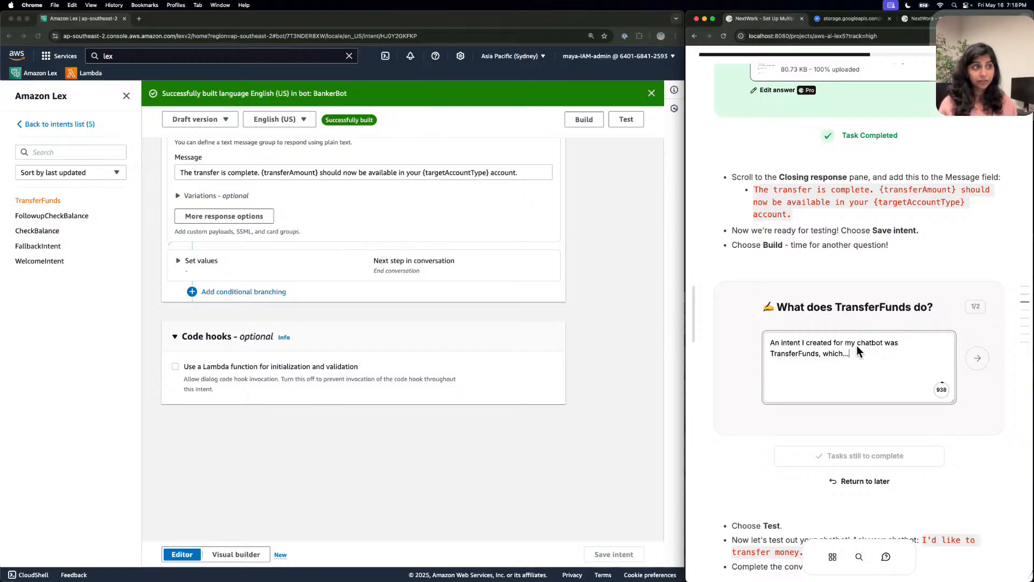
key(BackSpace)
key(BackSpace)
key(BackSpace)
text(all)
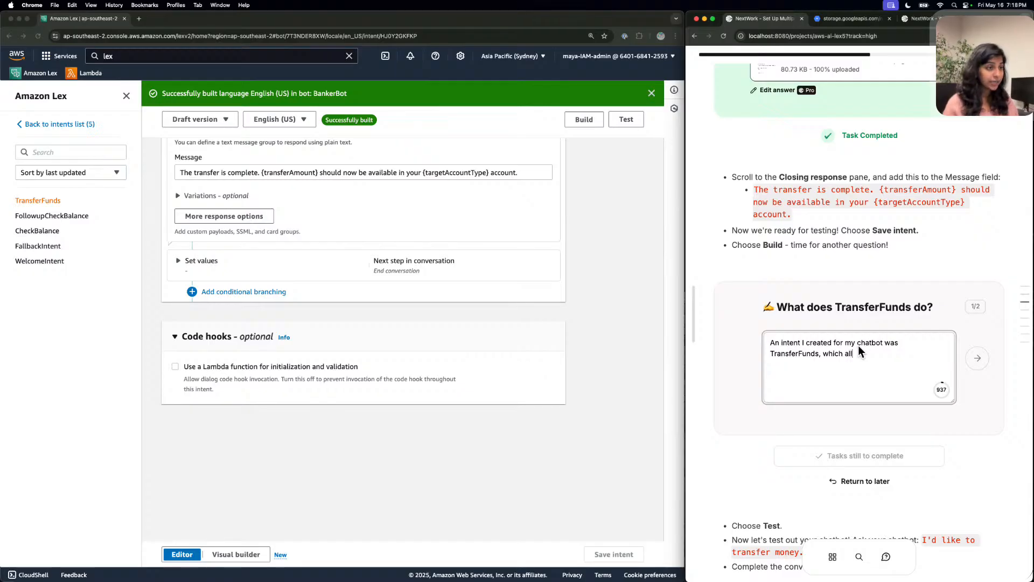
text(ows my us)
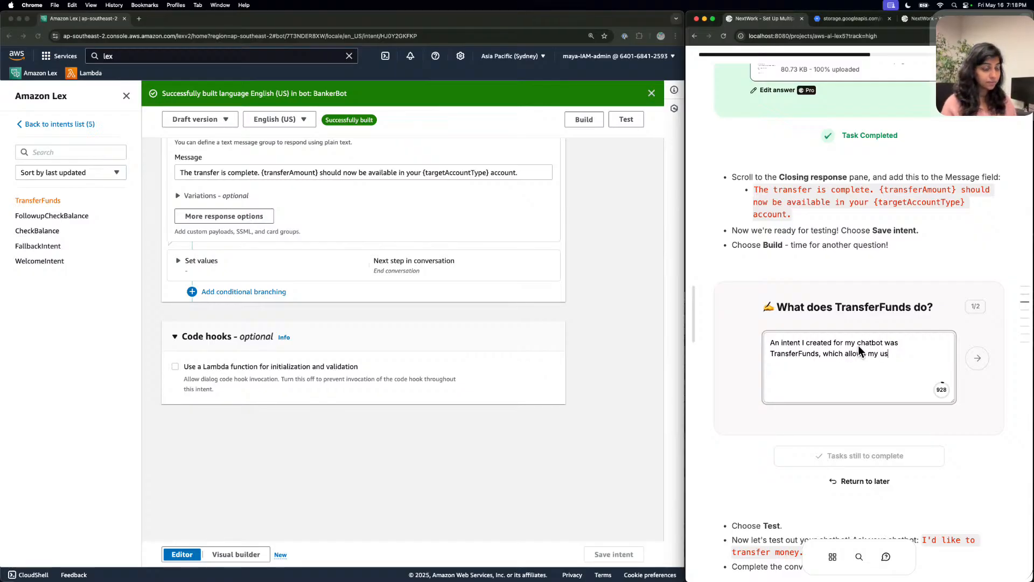
key(BackSpace)
key(BackSpace)
key(BackSpace)
key(BackSpace)
key(BackSpace)
text(user)
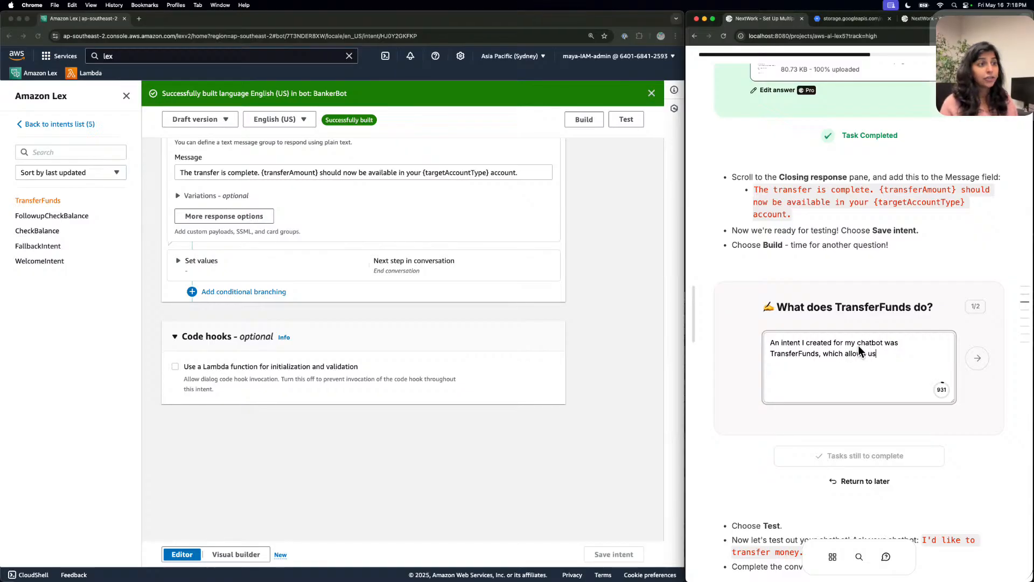
text(s to tra)
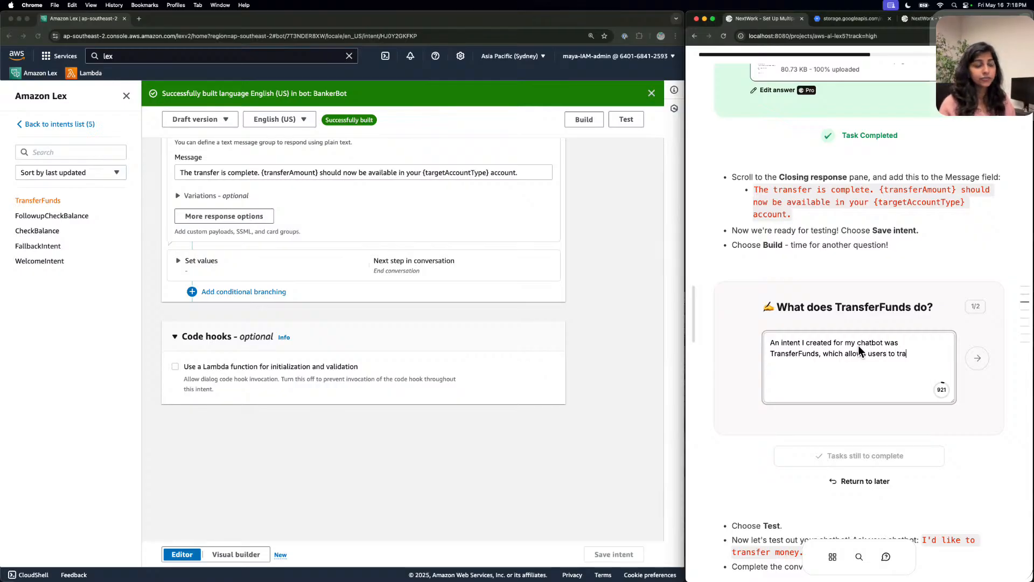
text(nsfer)
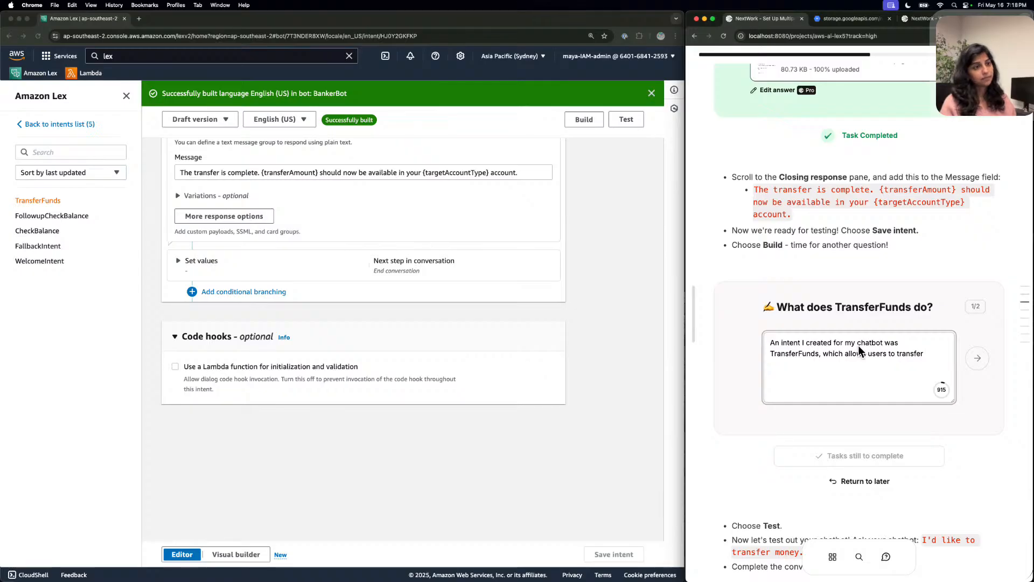
text( their preferred amount from one )
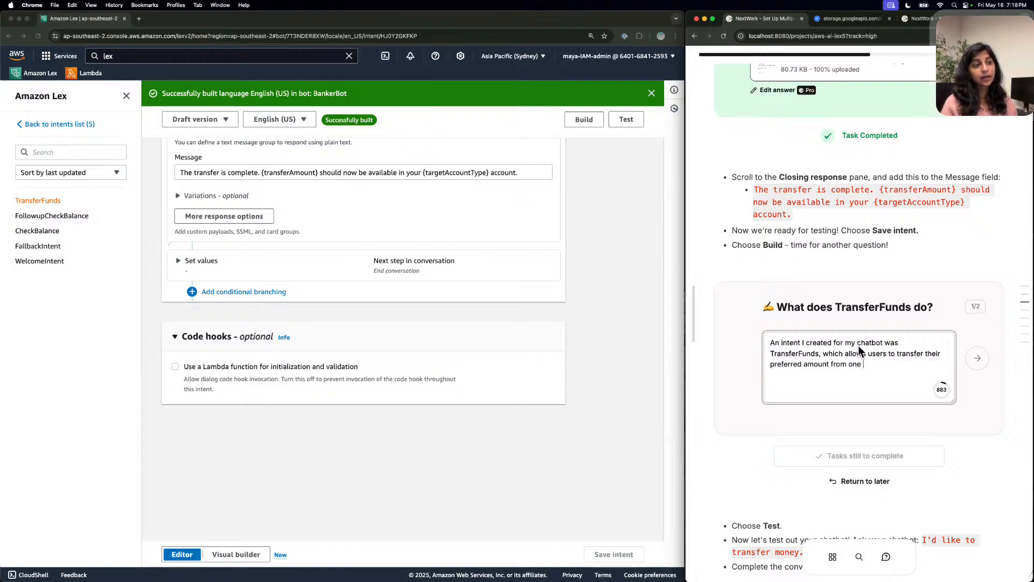
text(account to another.)
click(978, 356)
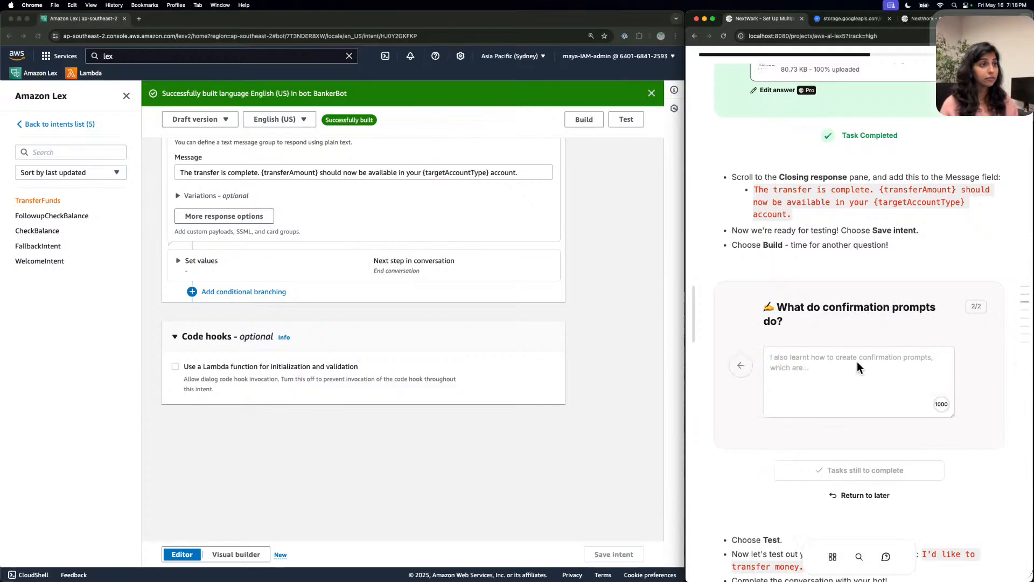
Begin the guide's answer on confirmation prompts by describing them as "messages that seek the user's consent before an intent is fulfilled,".
click(858, 366)
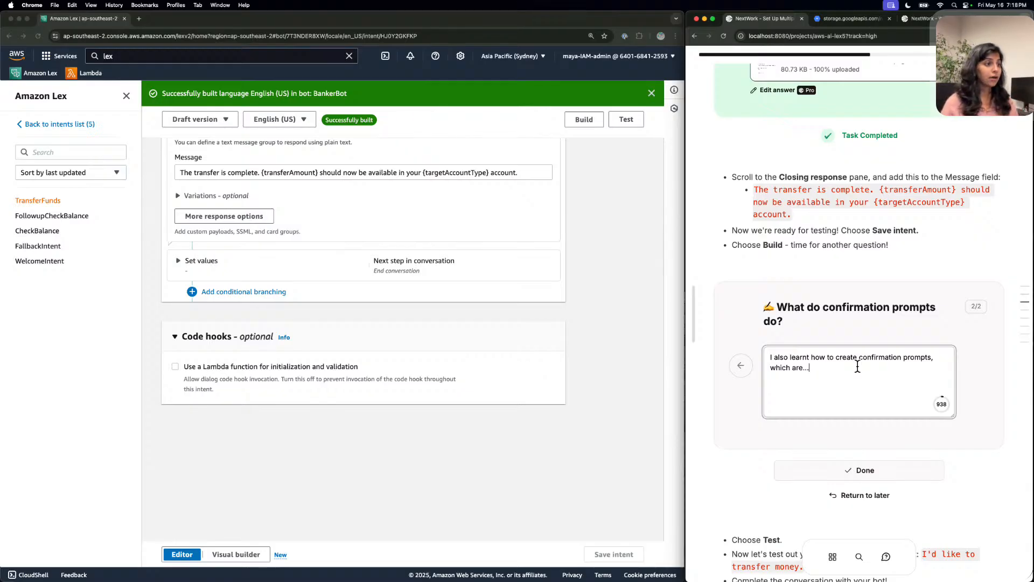
key(BackSpace)
key(BackSpace)
text(mess)
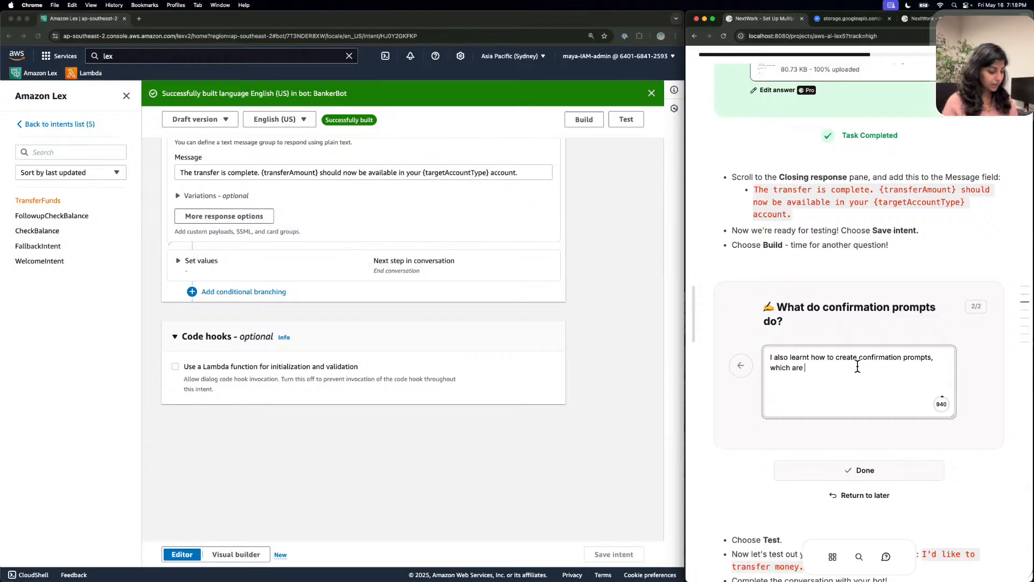
text(ag)
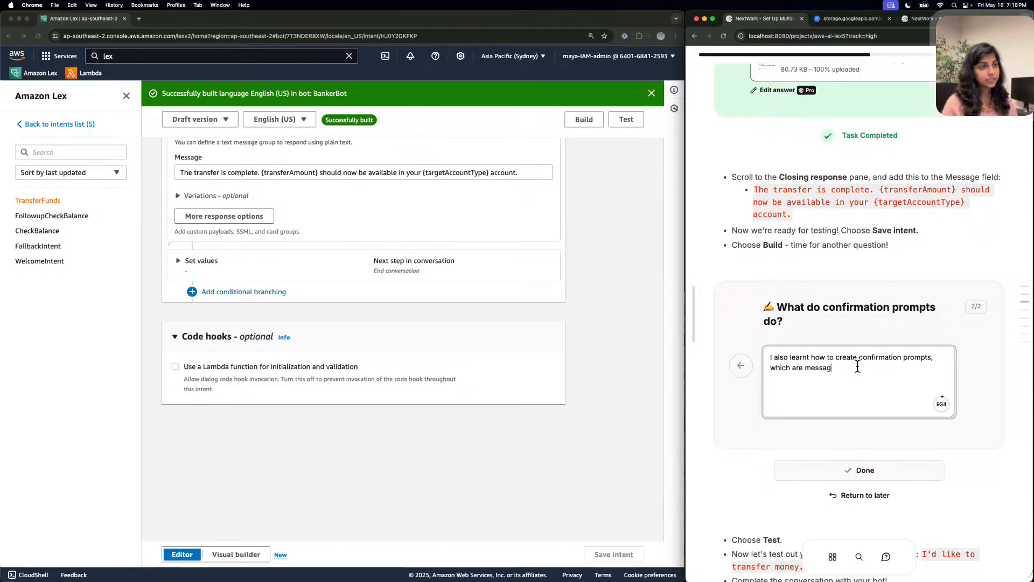
text(es that seek f)
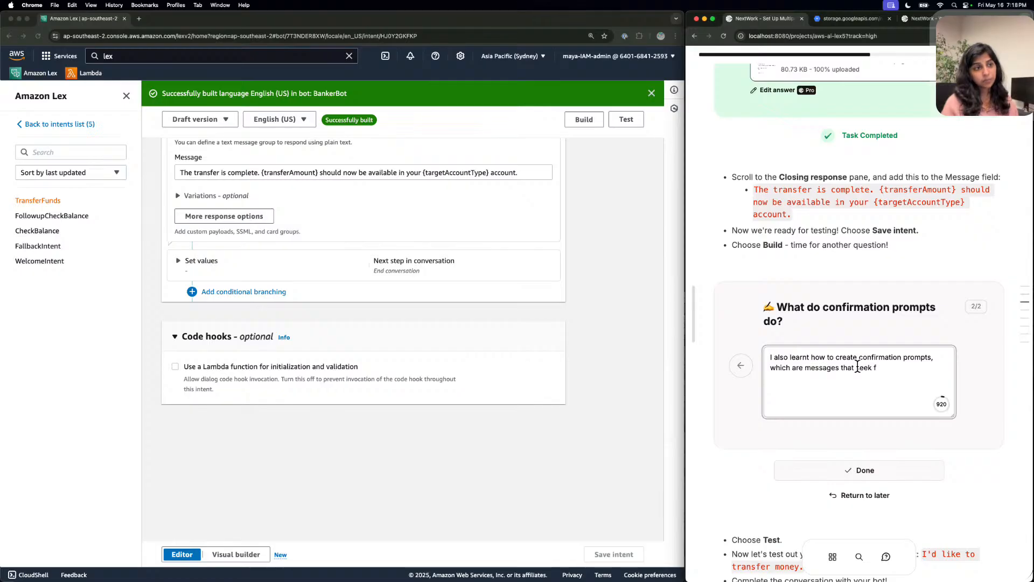
key(BackSpace)
text(the user's consent before an intent is fulfilled, wh)
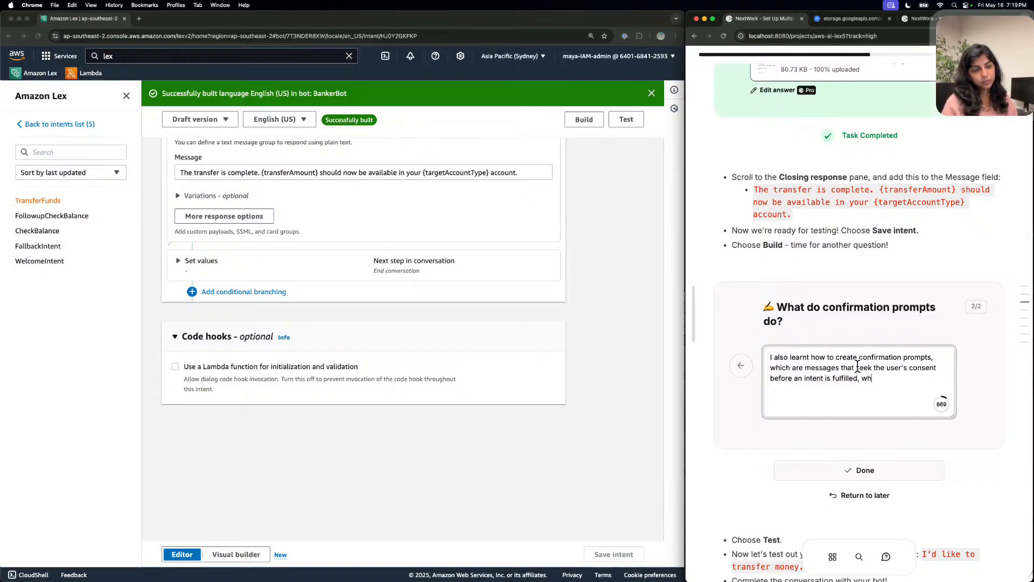
Finish the confirmation prompts answer with "which in this case is the transfer of money from one account to the other." and mark the task as done.
text(ich in this ca)
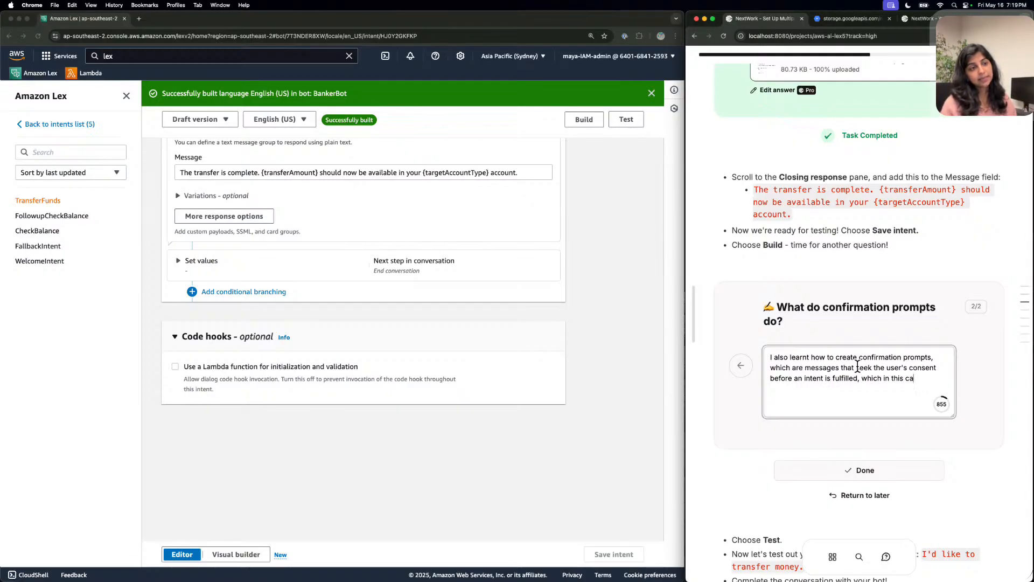
text(se is the trans)
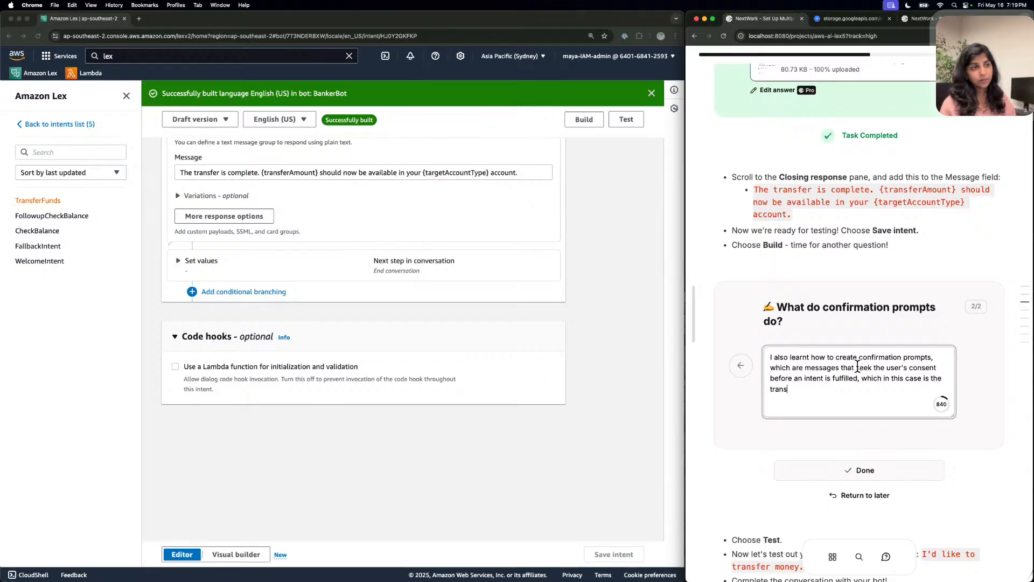
text(fer)
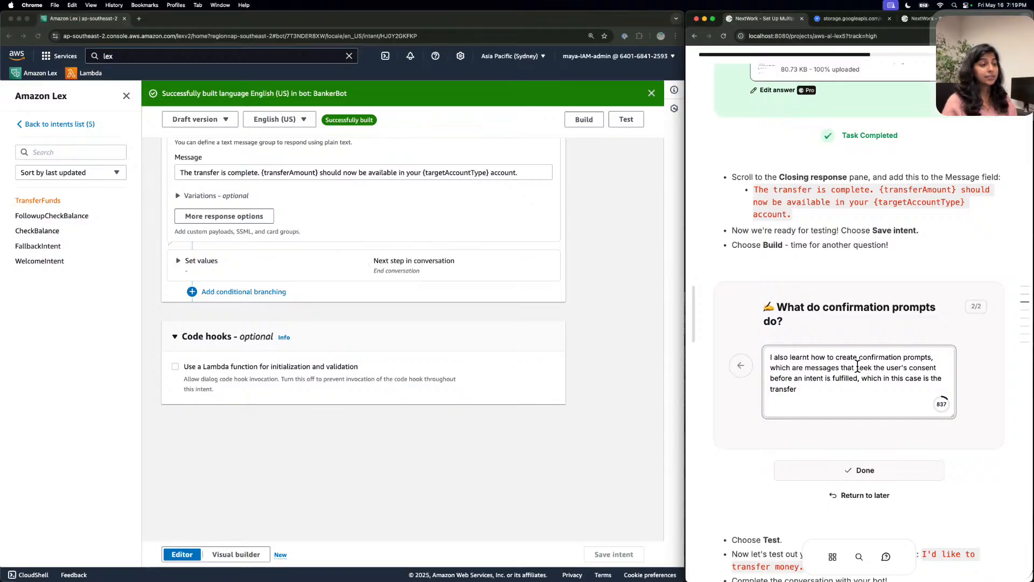
text( of a)
key(BackSpace)
text(m)
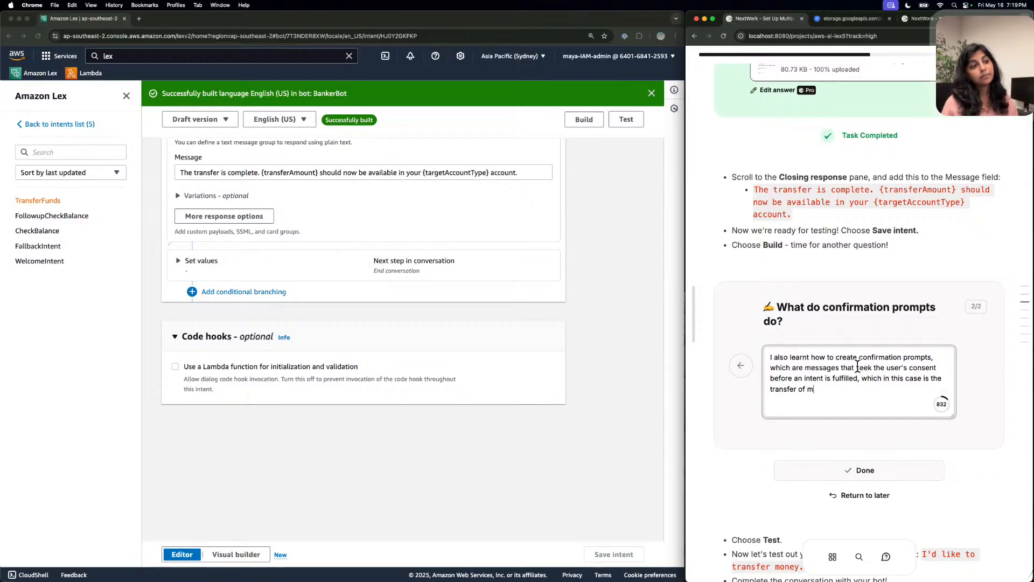
text(oney from one a)
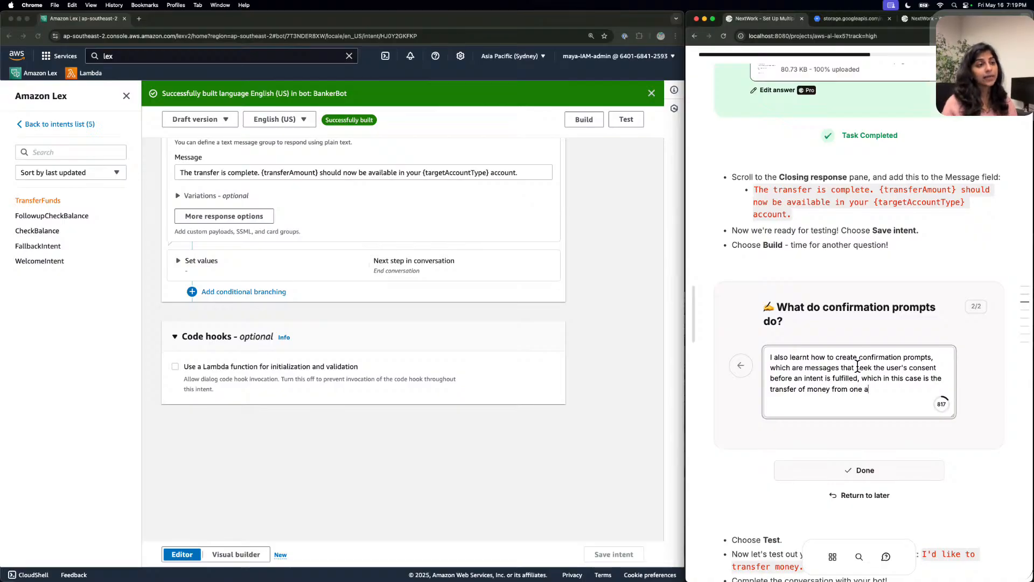
text(ccount to the other.)
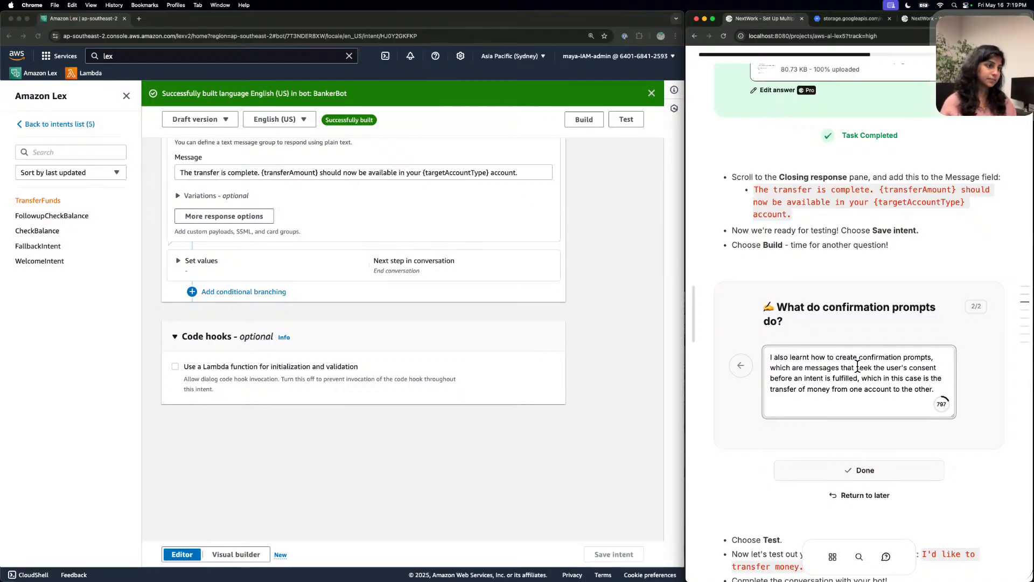
click(873, 464)
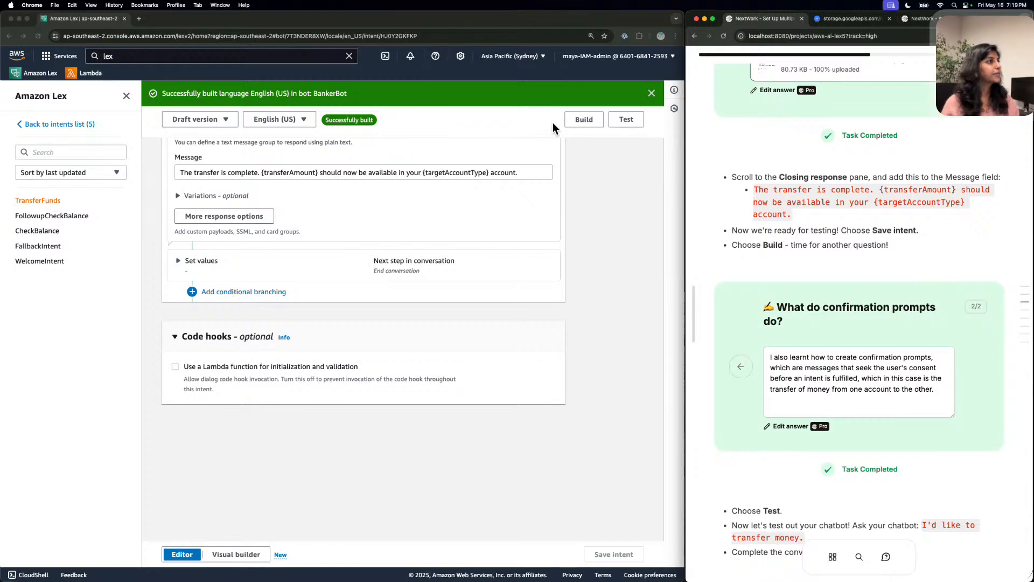
Open BankerBot's draft version test chat and start the guide's sample conversation with "I'd like to transfer money.".
scroll(635, 116, down, 1)
click(635, 117)
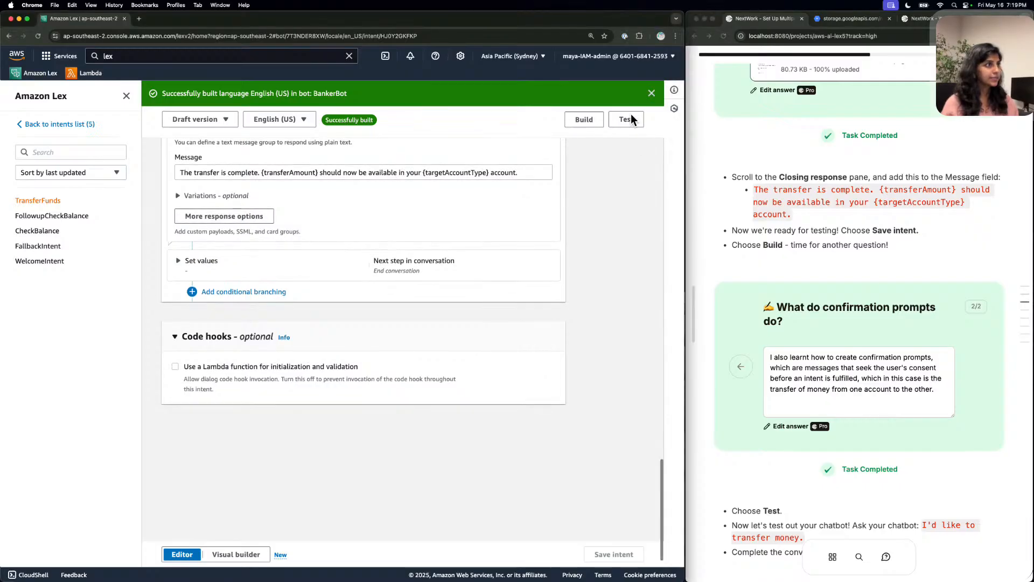
scroll(859, 255, down, 7)
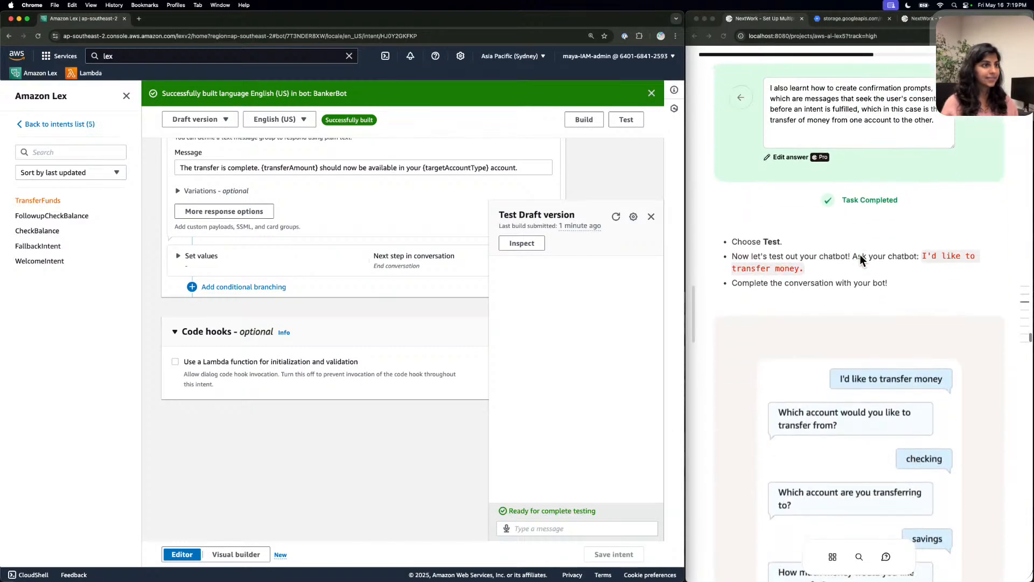
scroll(859, 254, down, 1)
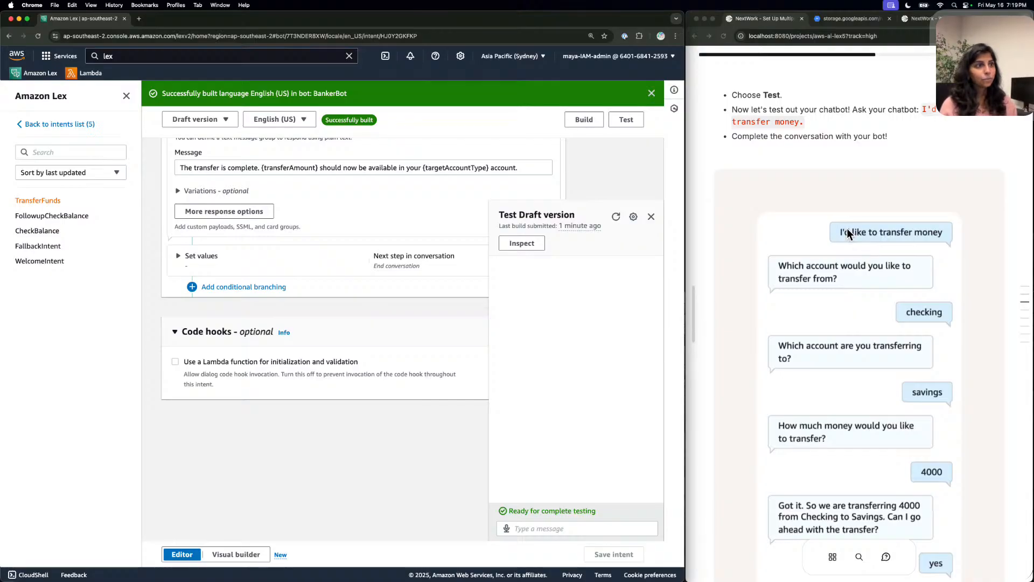
scroll(836, 231, down, 1)
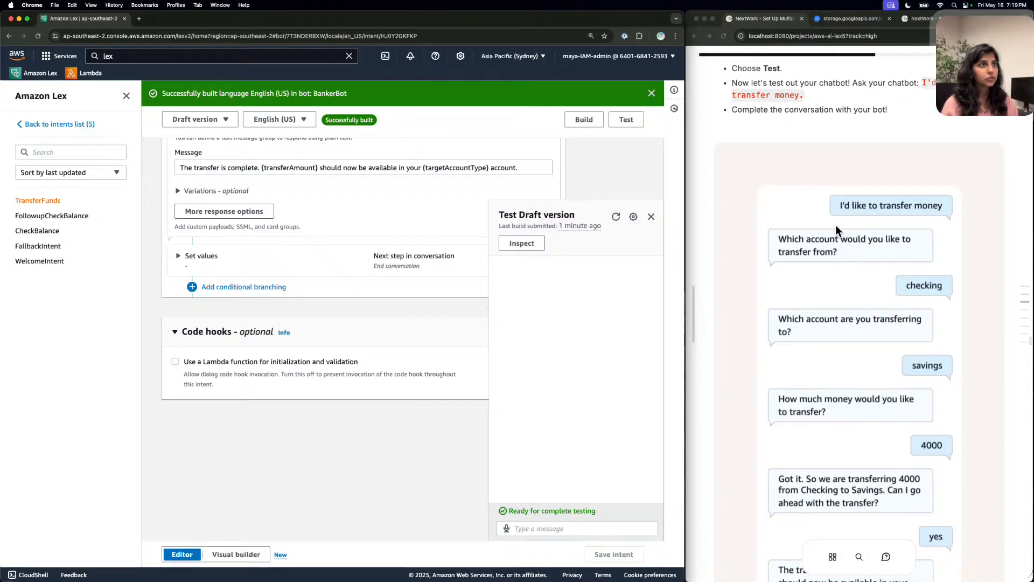
click(836, 230)
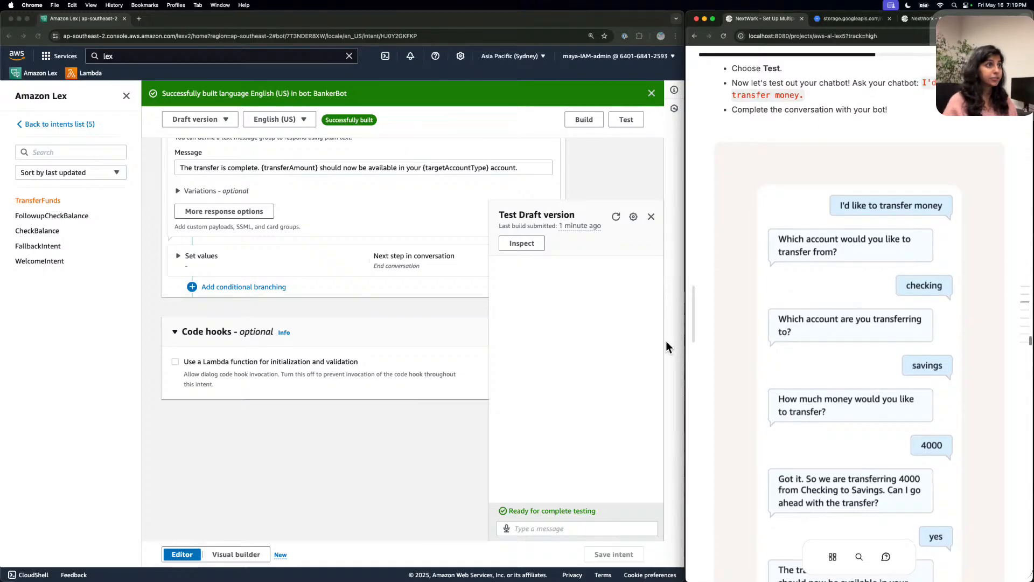
click(561, 520)
click(561, 521)
text(I'd like to transfer money.)
key(Return)
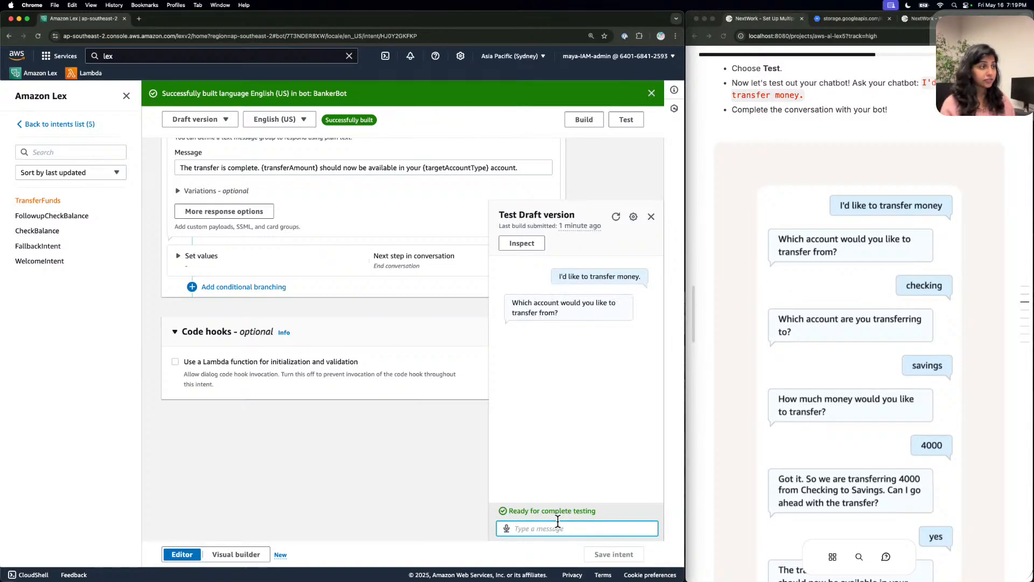
Answer the bot's transfer questions with source account checking, target account amex and amount 400, and decline the confirmation with "no".
text(checking)
key(Return)
text(amex)
key(Return)
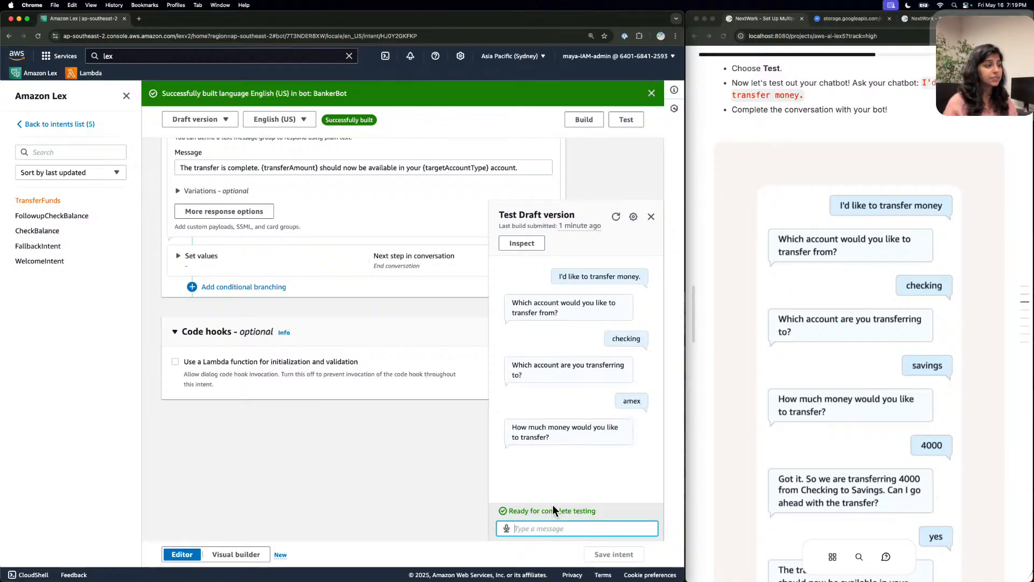
text(400)
key(Return)
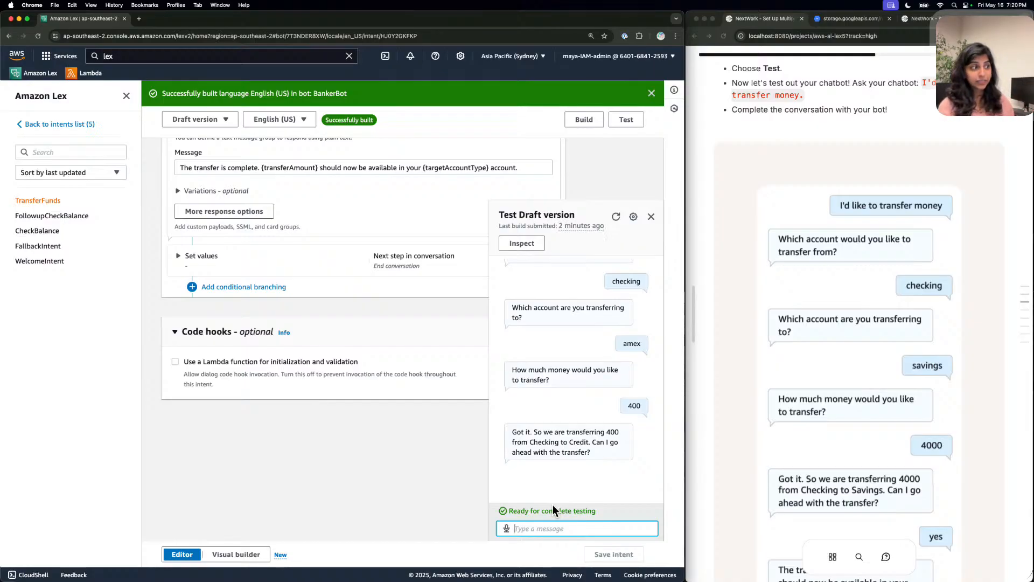
text(no)
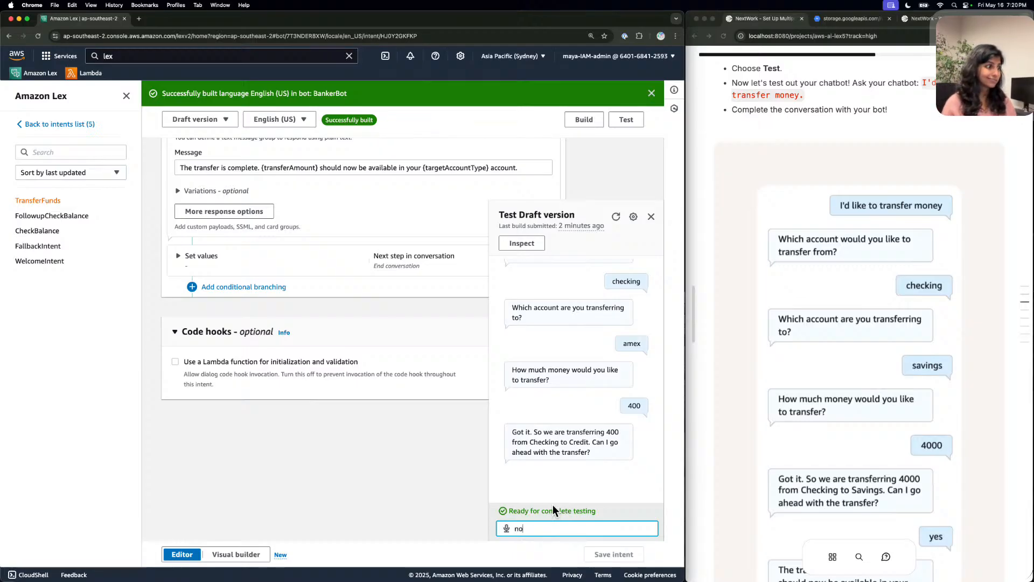
key(Return)
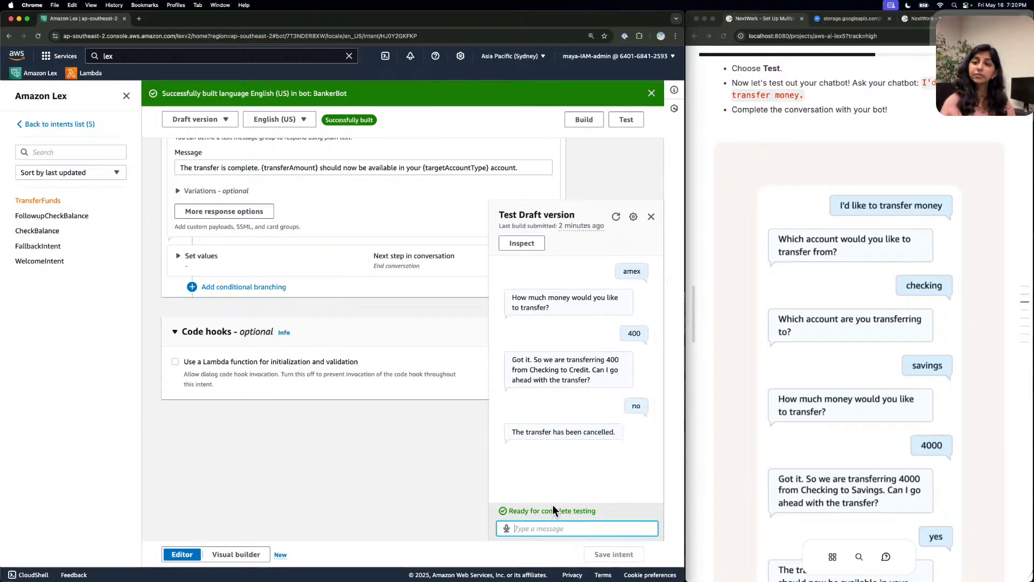
Test a one-line request in the bot chat with "transfer 5000 from amex to savings" and confirm the transfer with "yes".
text(transfer 5000)
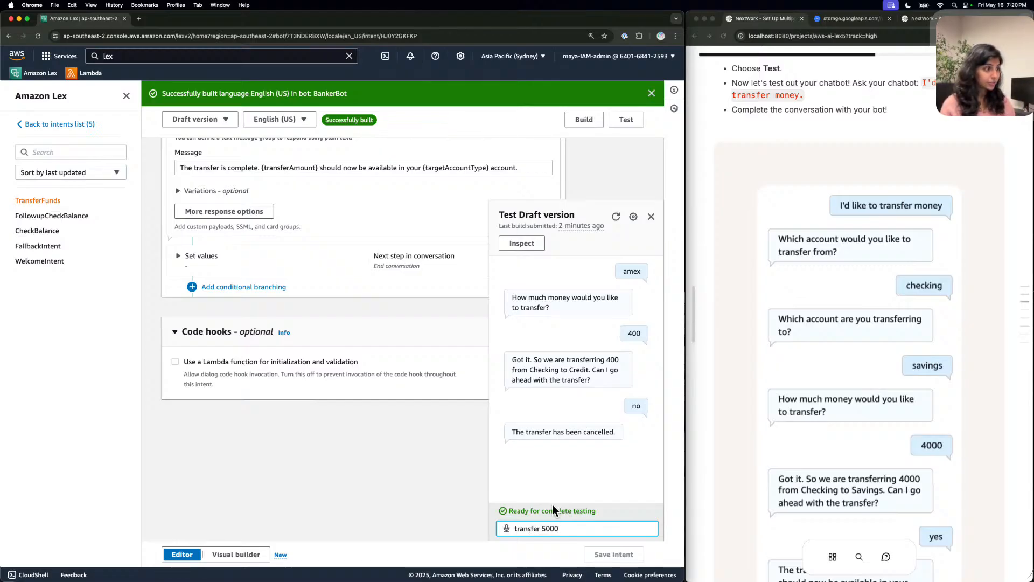
text( from ame)
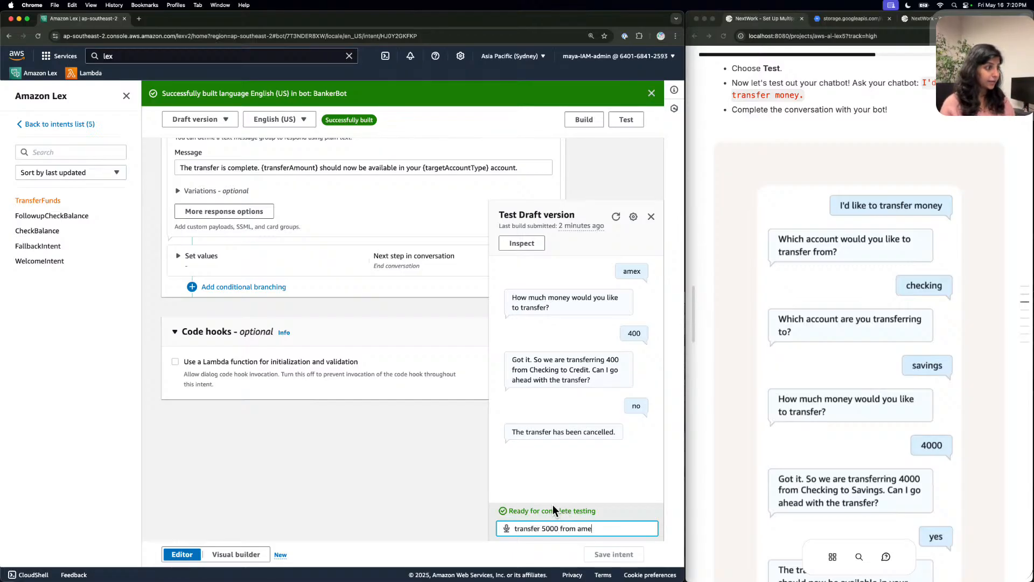
text(x to savings)
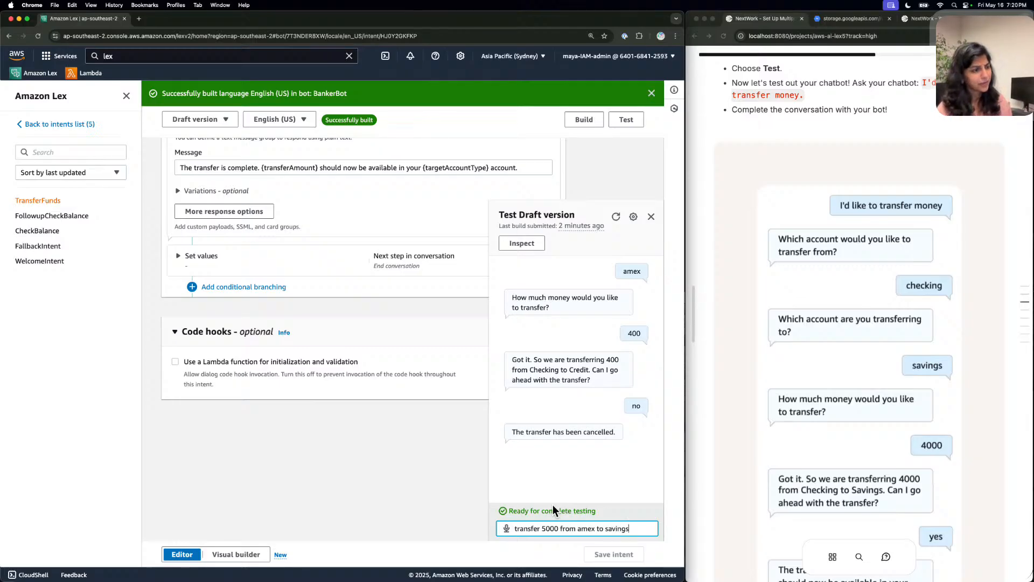
key(Return)
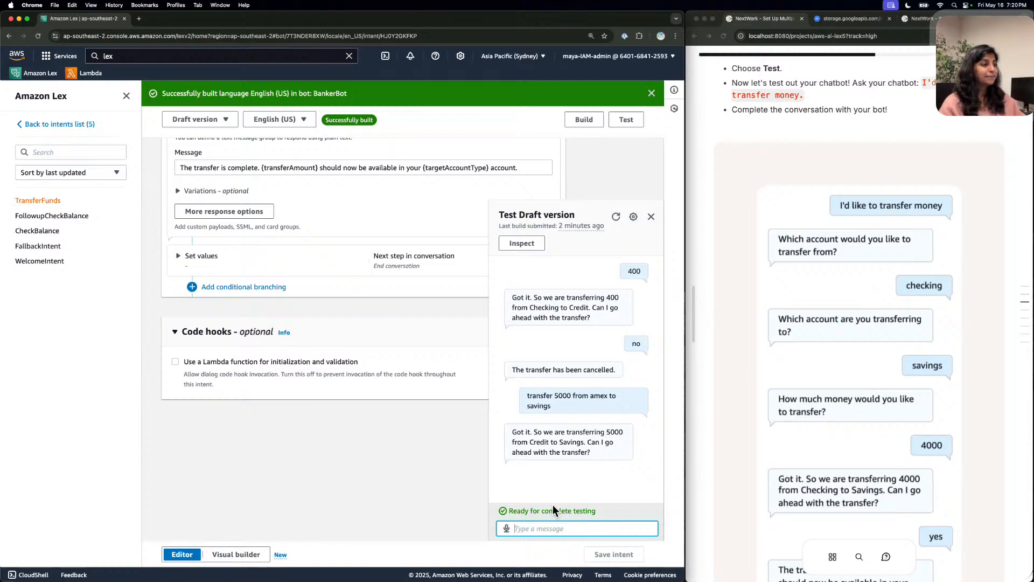
text(yes)
key(Return)
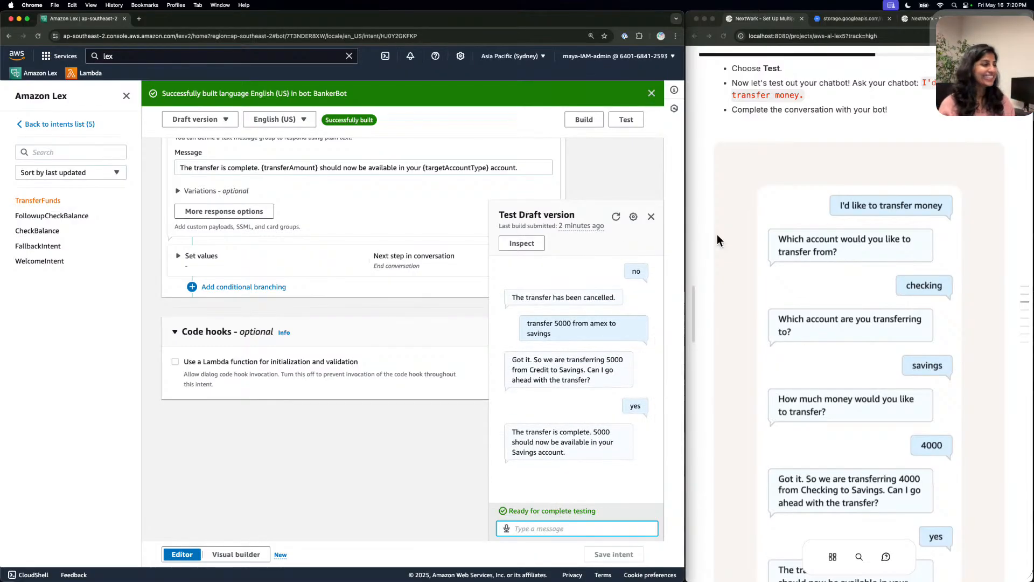
Capture a screenshot of the BankerBot test conversation and upload it to the guide's conversation screenshot task.
scroll(934, 307, down, 5)
scroll(933, 307, down, 4)
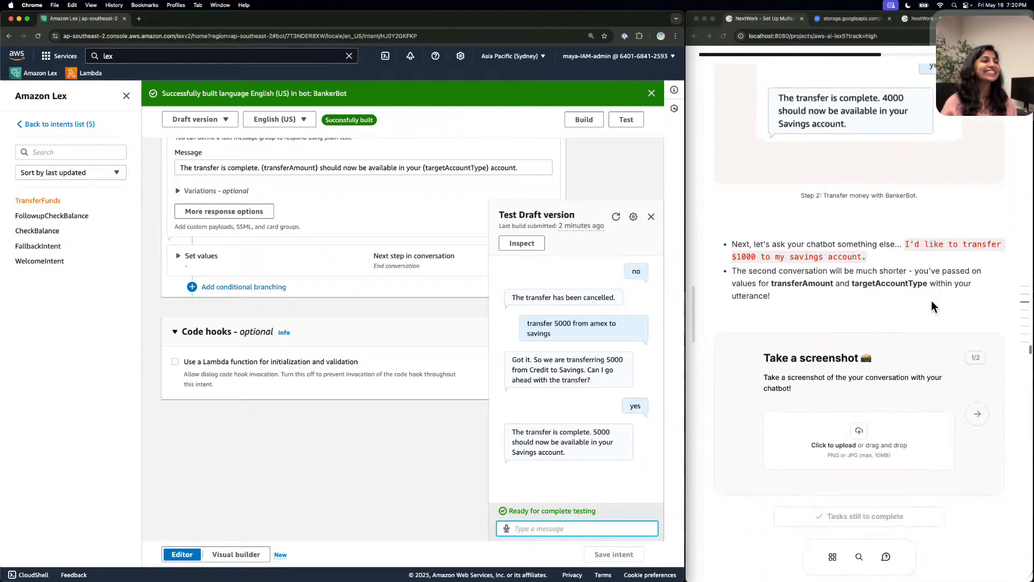
scroll(933, 307, down, 1)
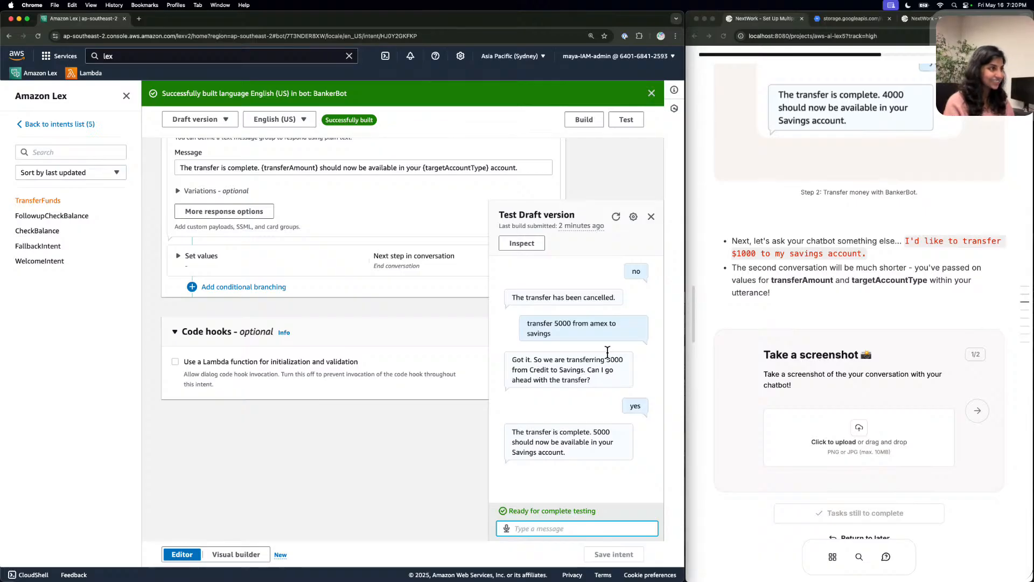
key(super+shift+4)
drag(491, 201, 667, 491)
drag(1010, 554, 847, 423)
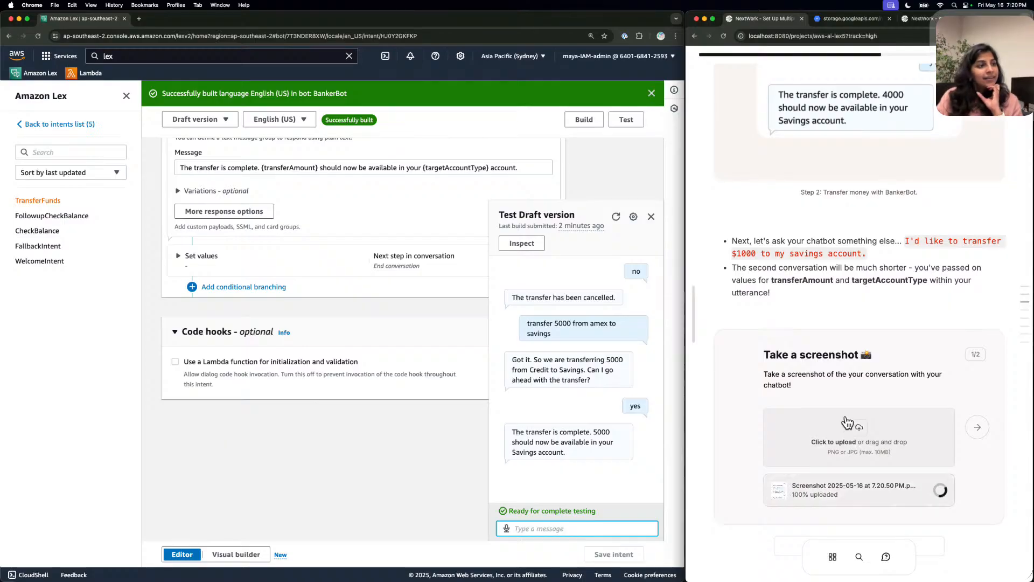
Begin the guide's answer on reusing the slot type with "This is because I was transferring money from one account to the other, and".
click(979, 429)
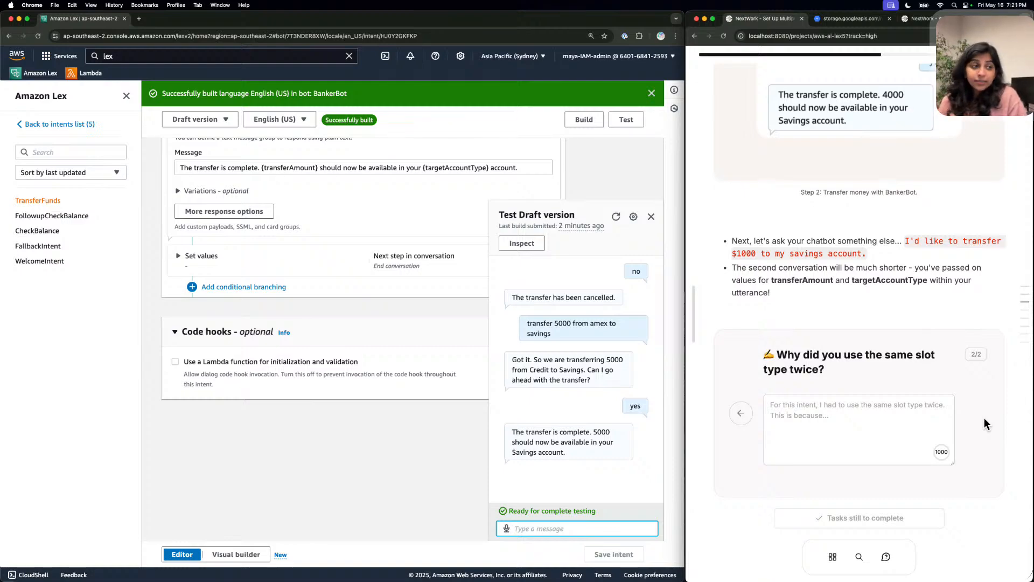
click(843, 424)
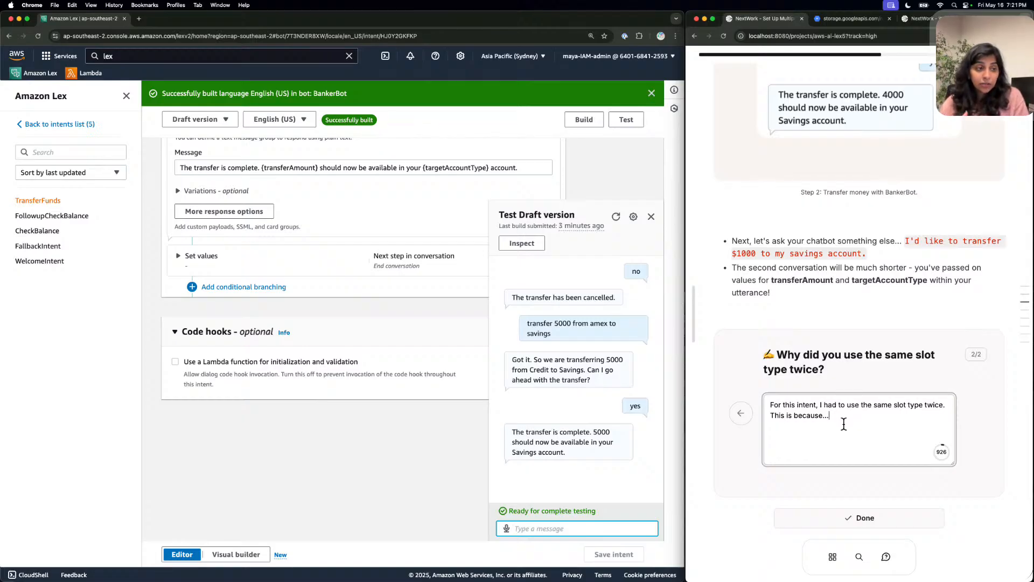
key(BackSpace)
key(BackSpace)
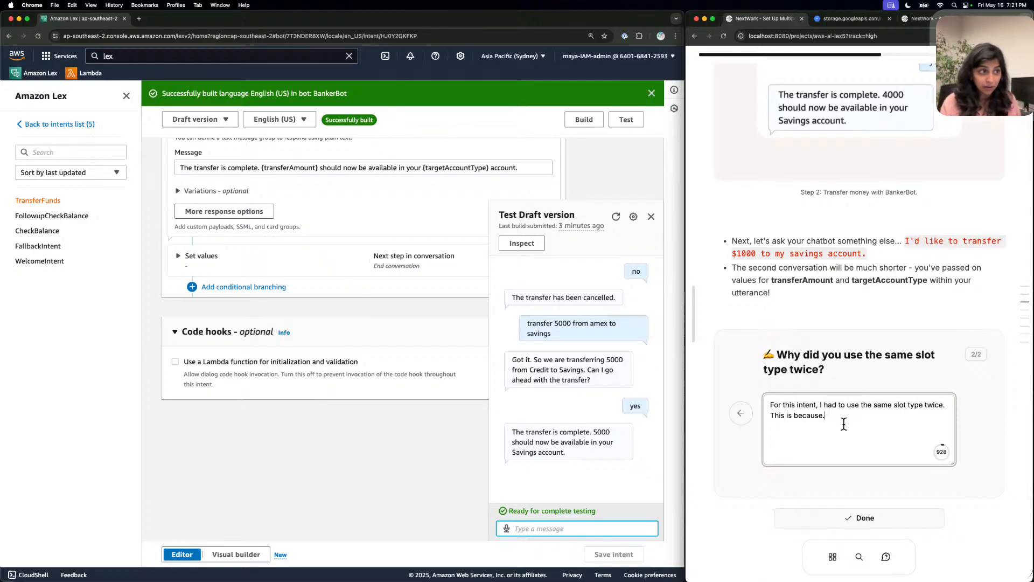
text(I was )
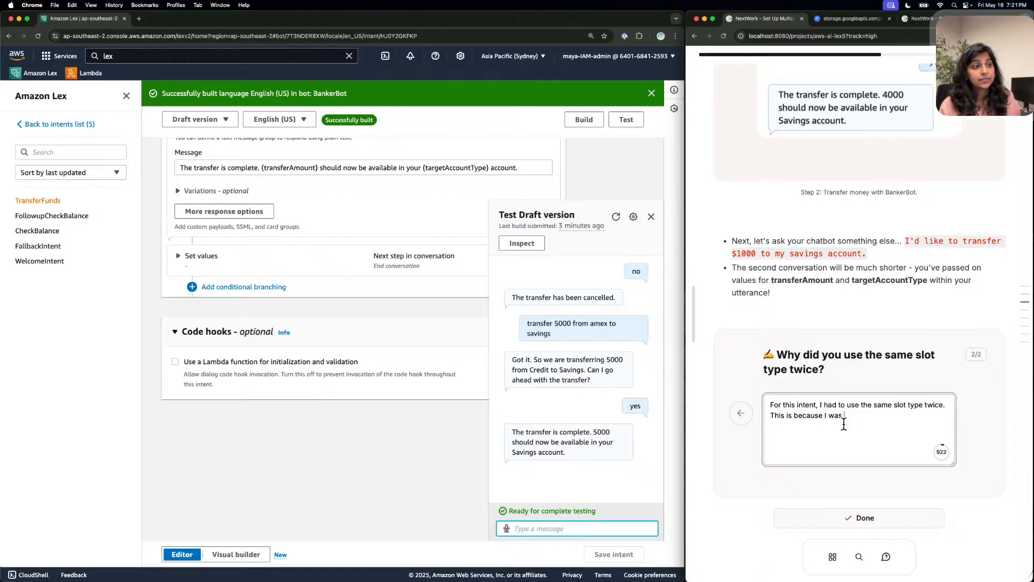
text(t)
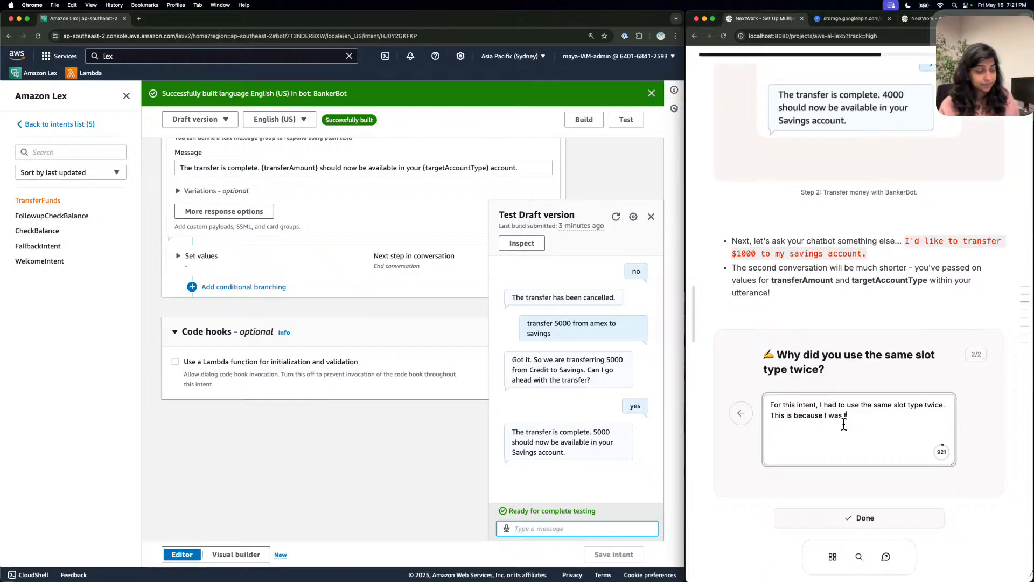
text(ransferring mone)
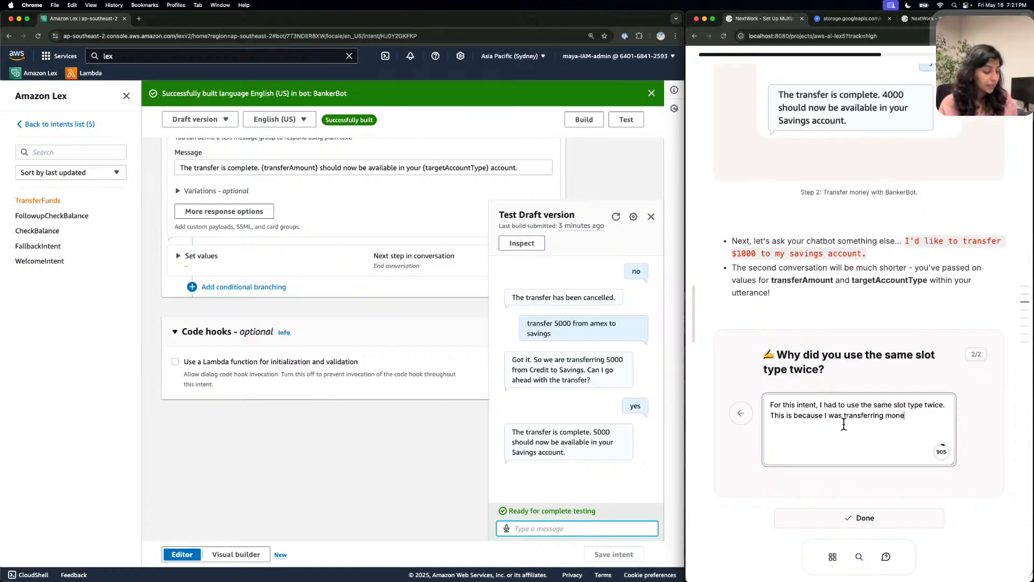
text(y from one )
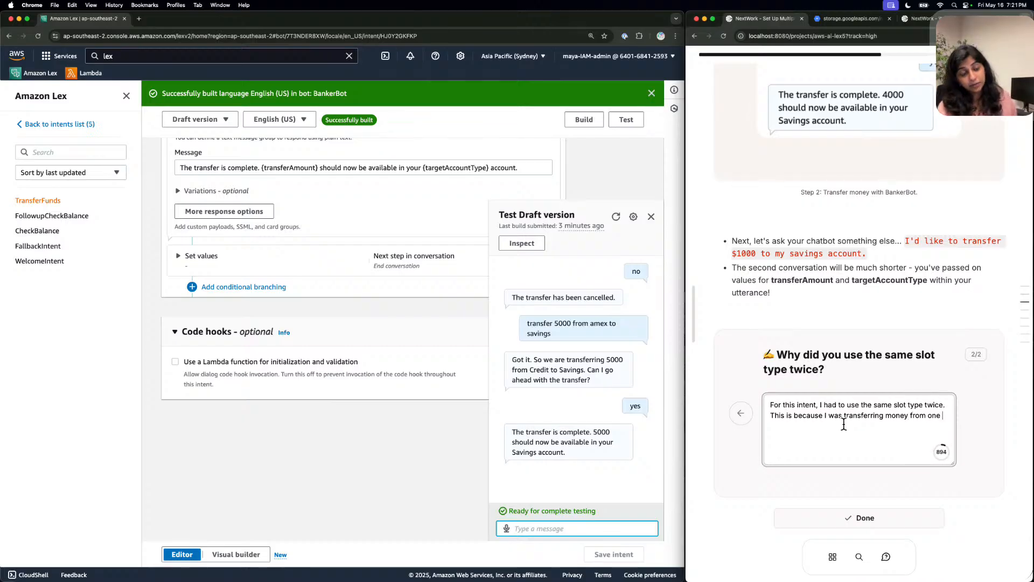
text(account to th)
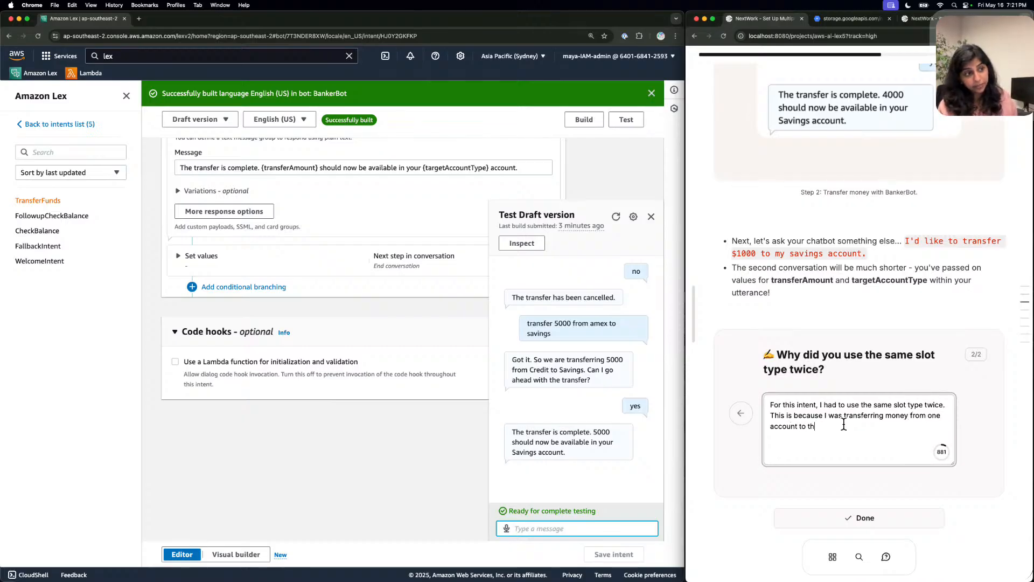
text(e other, and b)
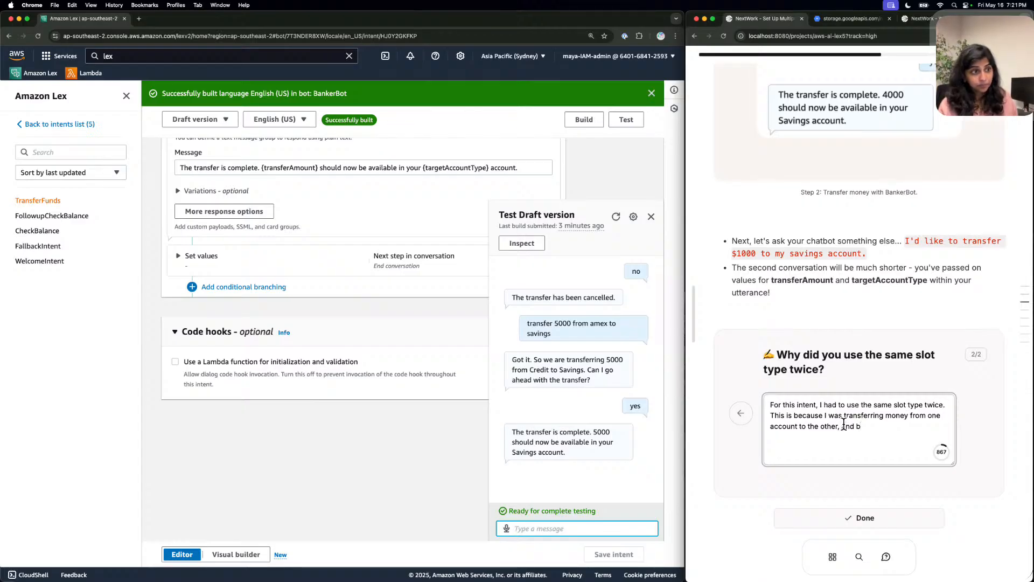
Finish the slot type answer with "it required two of the same slot type (accountType)." and mark the task as done.
key(BackSpace)
text(it required tow)
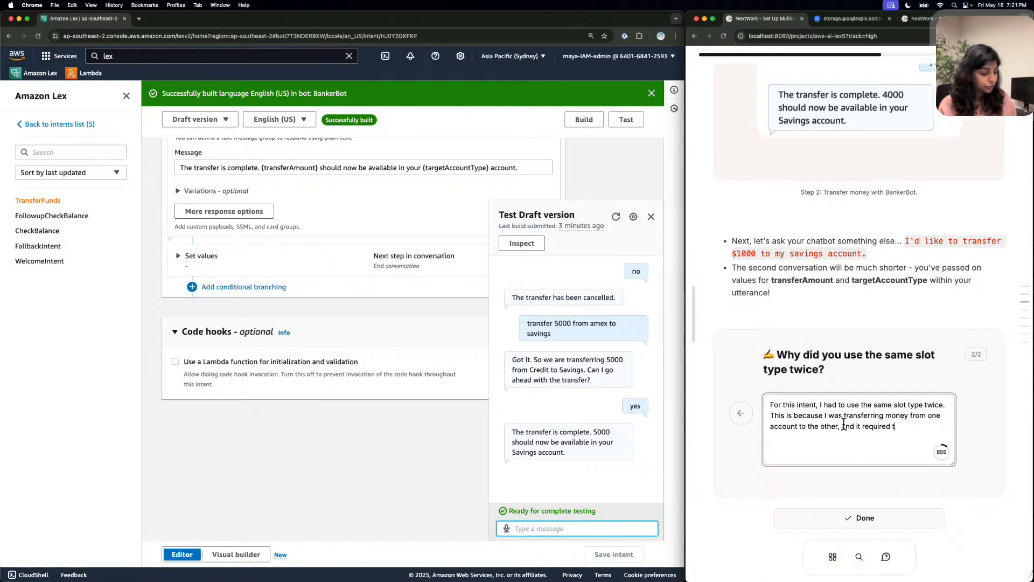
key(BackSpace)
key(BackSpace)
text(wo )
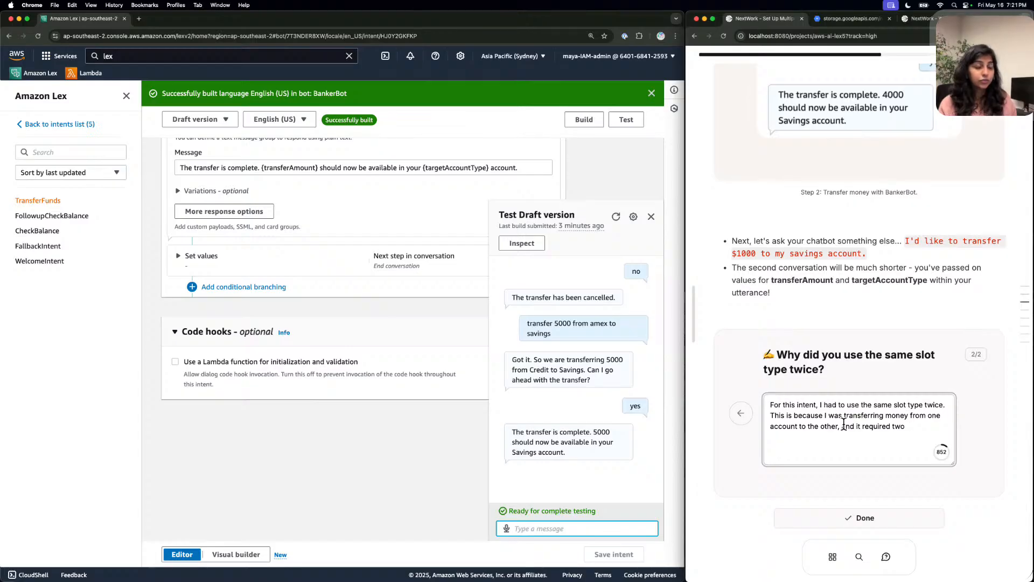
text(of the )
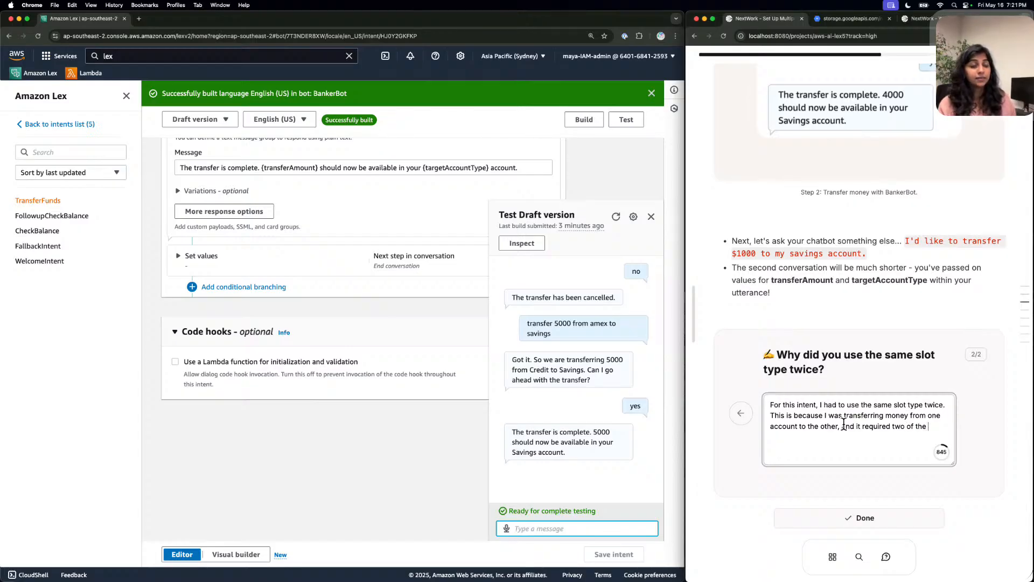
text(same s)
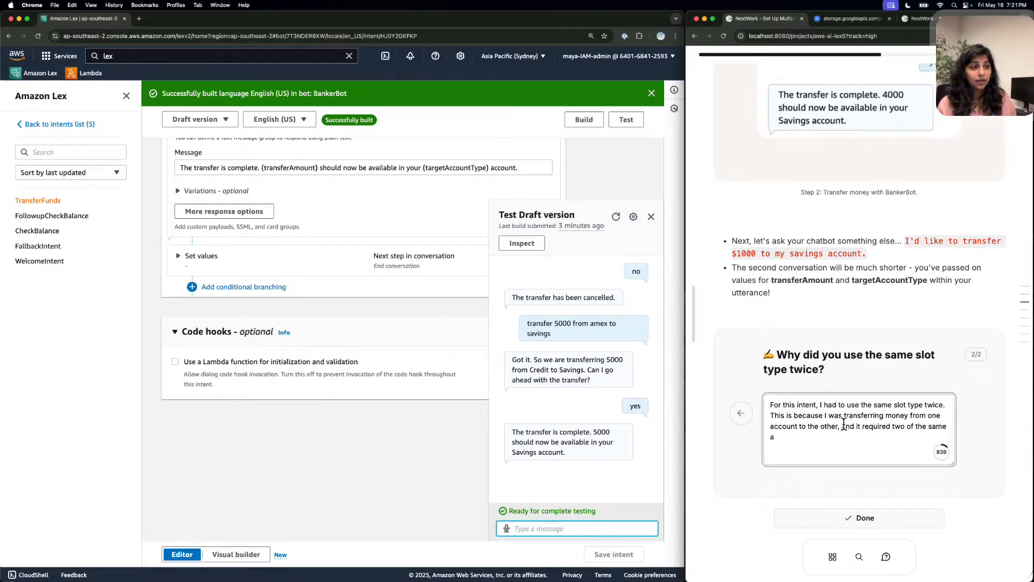
text(lot type )
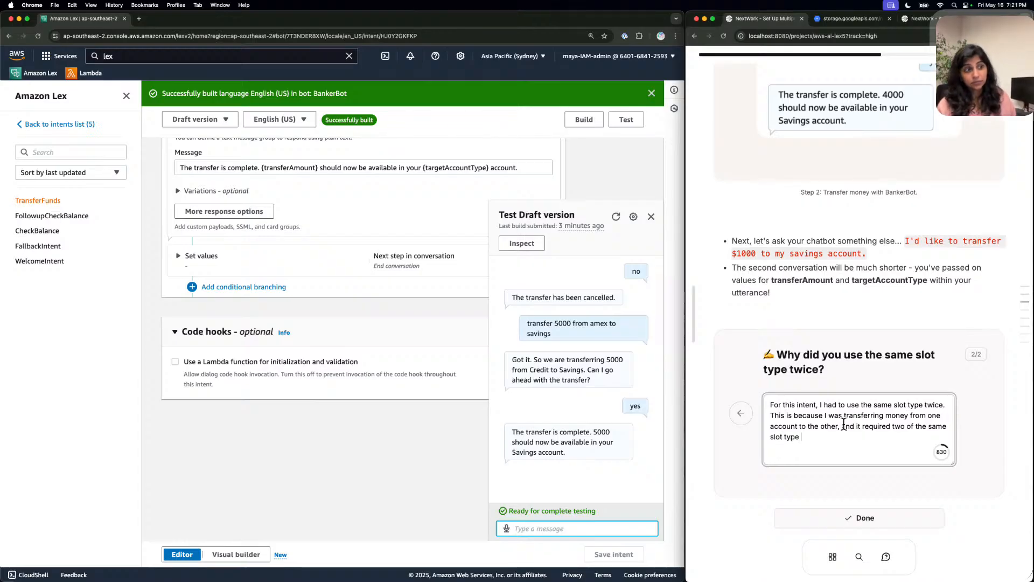
text((accountTy)
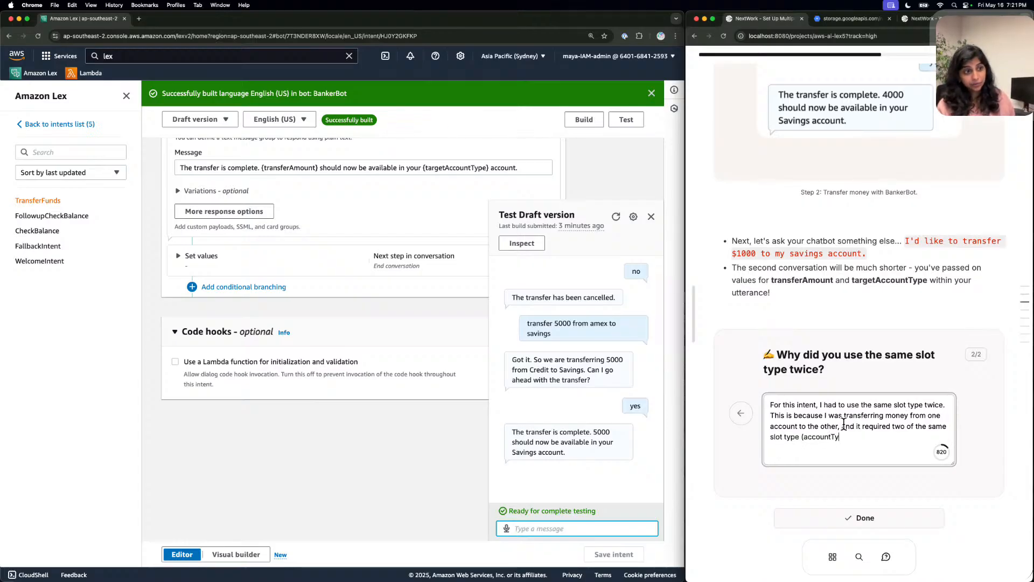
text(pe).)
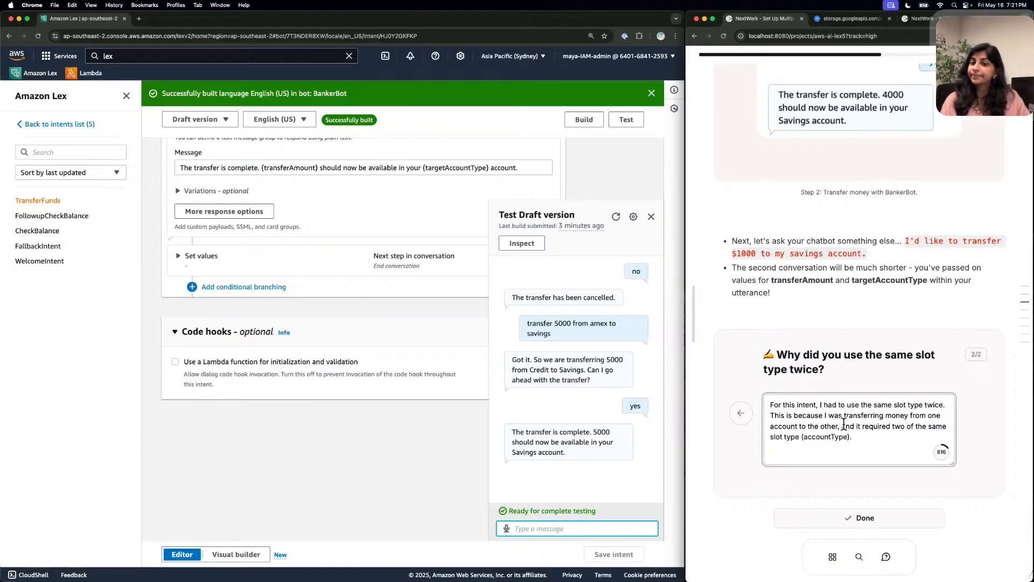
click(865, 515)
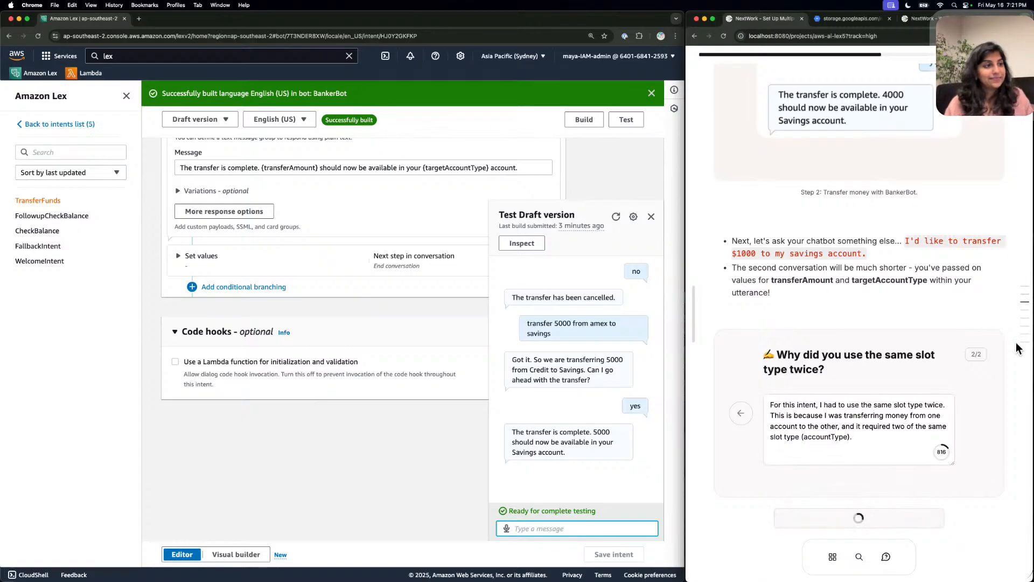
scroll(1017, 348, down, 3)
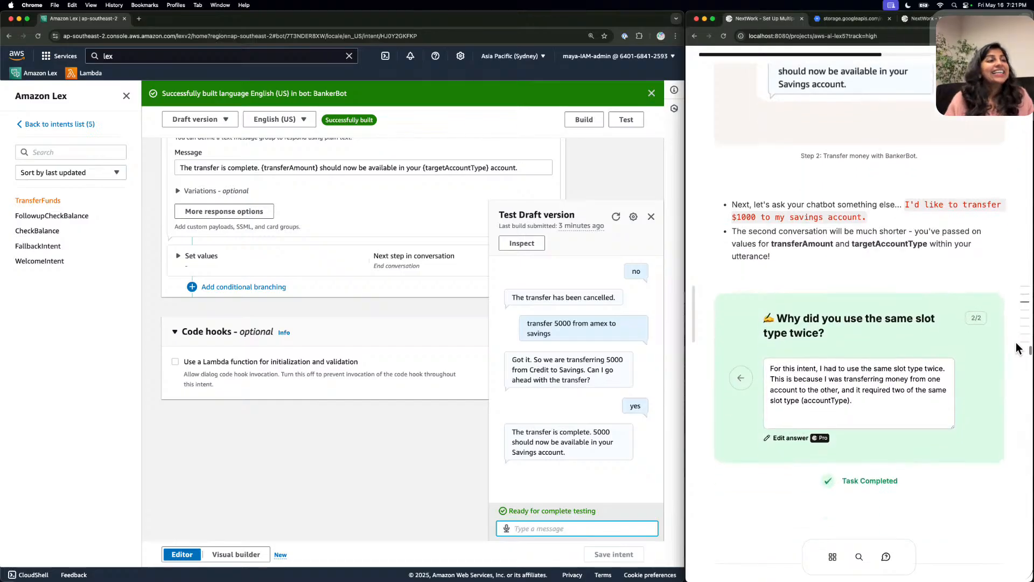
Go to Step 3 of the project guide, close the bot's test chat, and return to BankerBot's intents list.
scroll(1017, 348, down, 1)
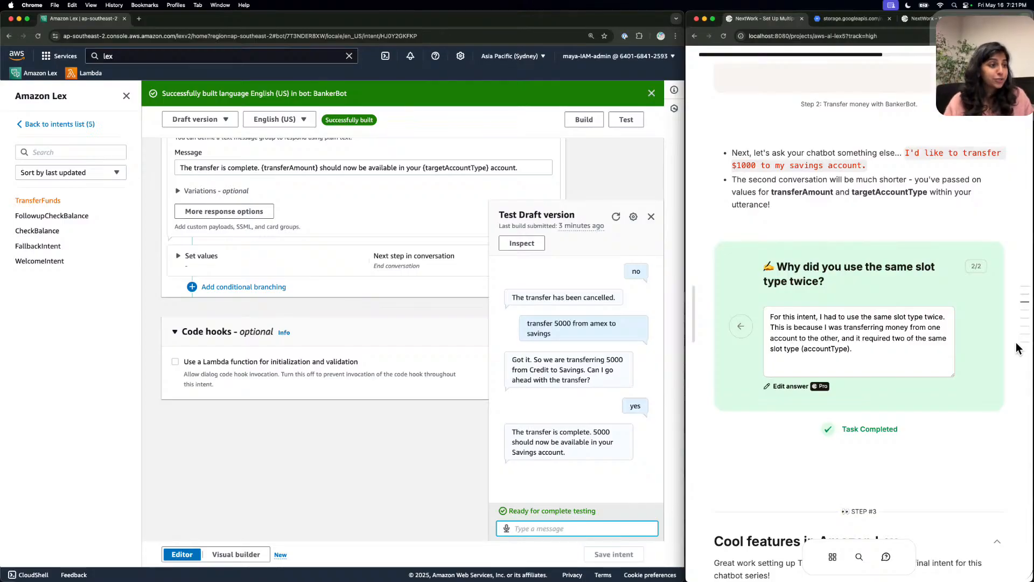
scroll(1018, 347, down, 8)
scroll(1017, 348, down, 6)
scroll(1017, 348, down, 1)
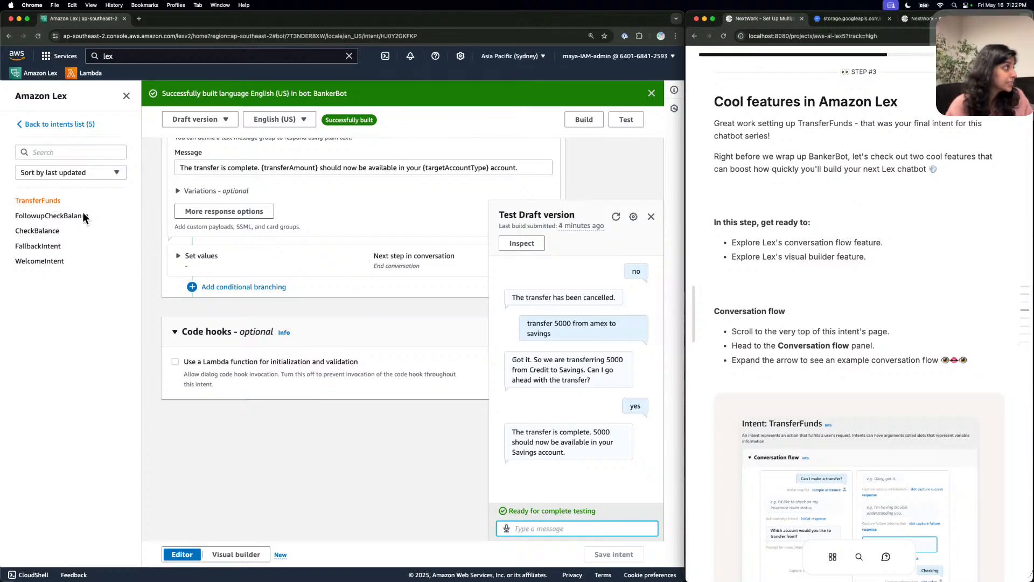
click(655, 212)
click(654, 214)
click(26, 124)
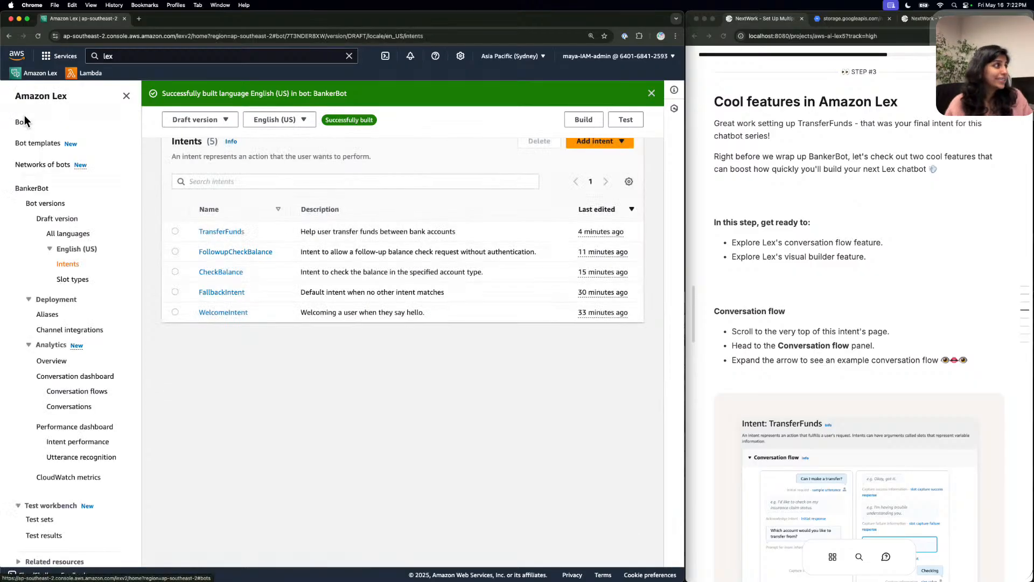
scroll(196, 319, up, 1)
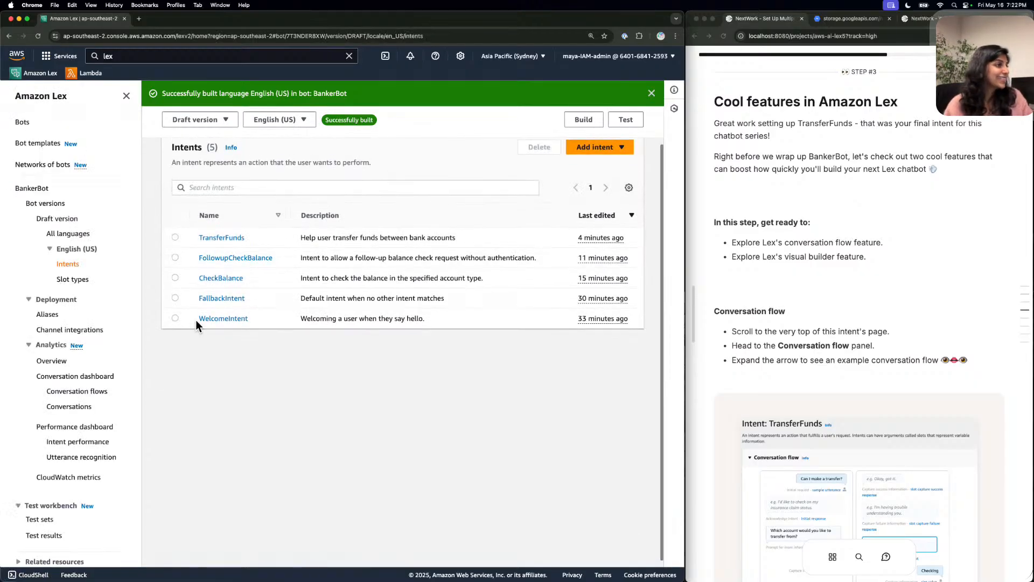
scroll(195, 319, up, 2)
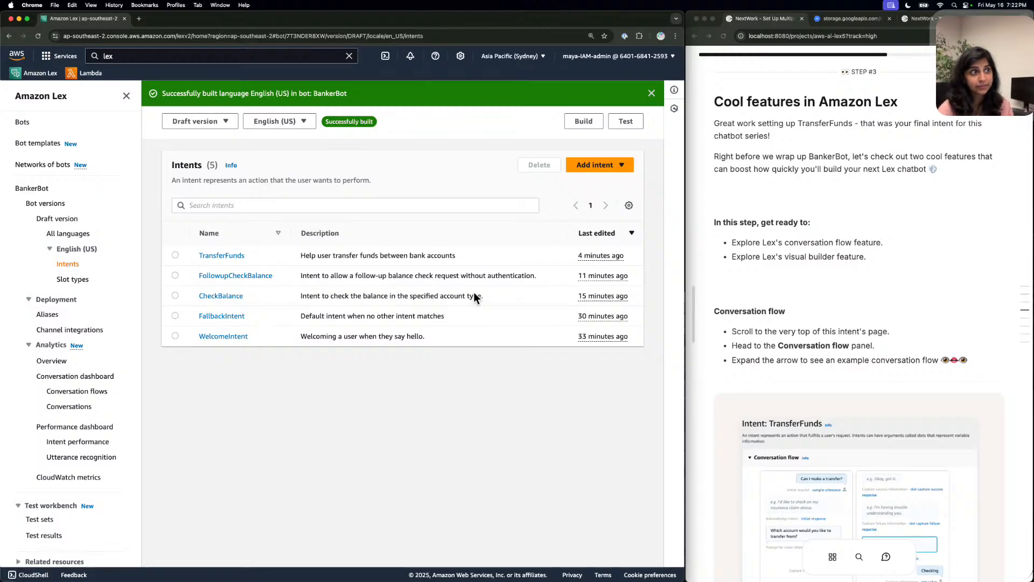
Read the guide's conversation flow section, including the enlarged TransferFunds example and the explanation of what the feature is for.
click(740, 241)
drag(732, 241, 858, 244)
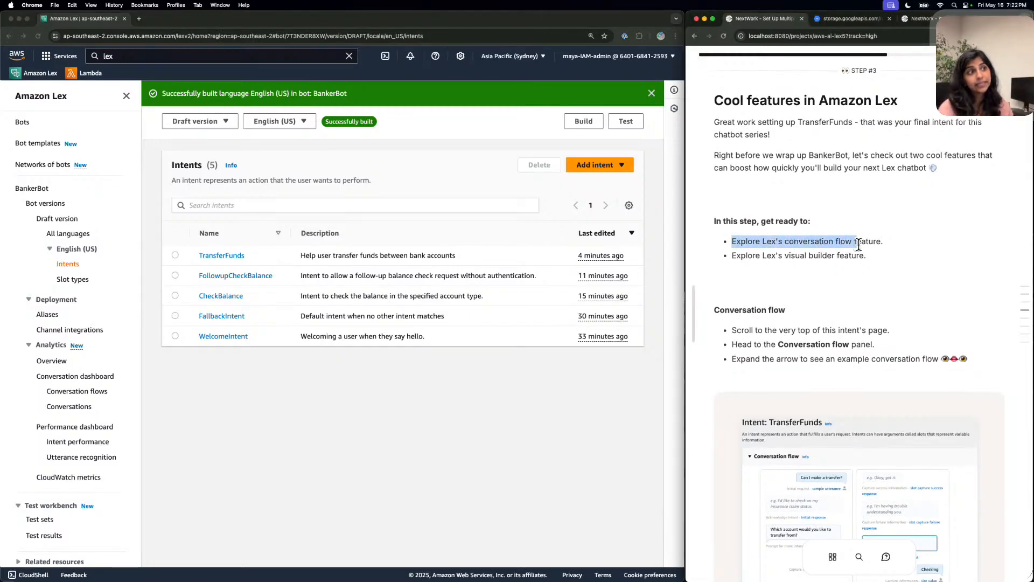
click(841, 277)
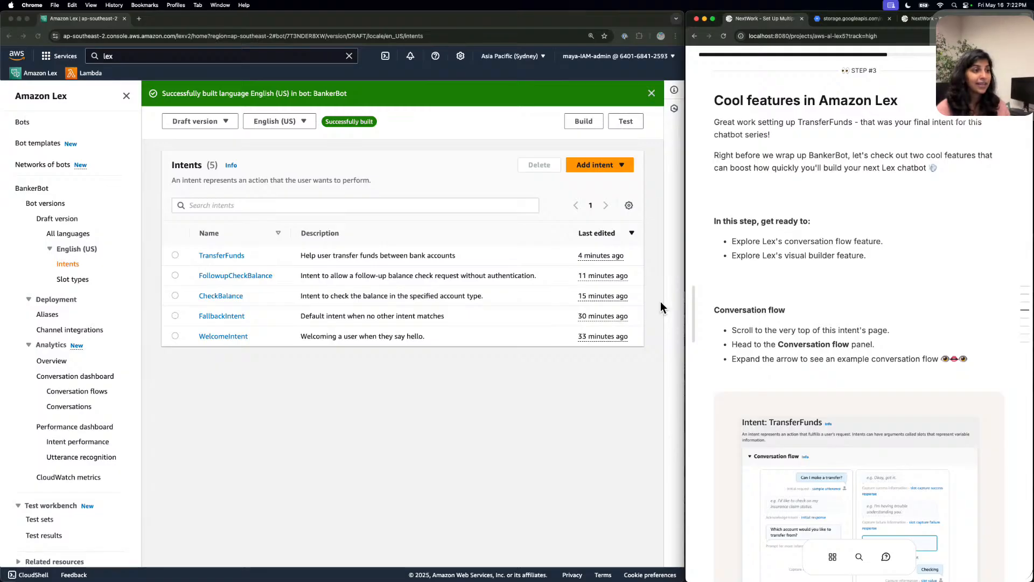
scroll(838, 368, down, 5)
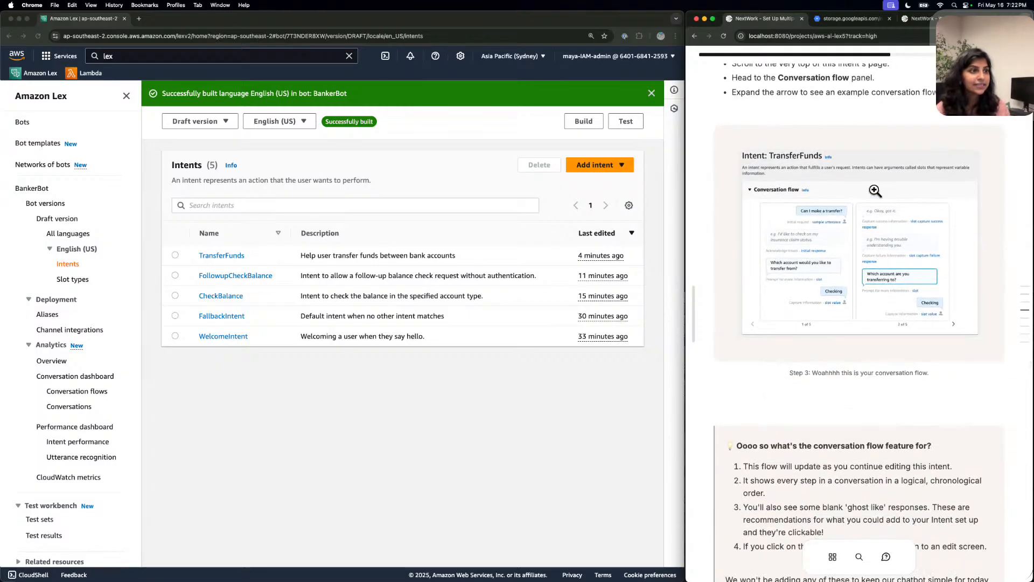
click(828, 298)
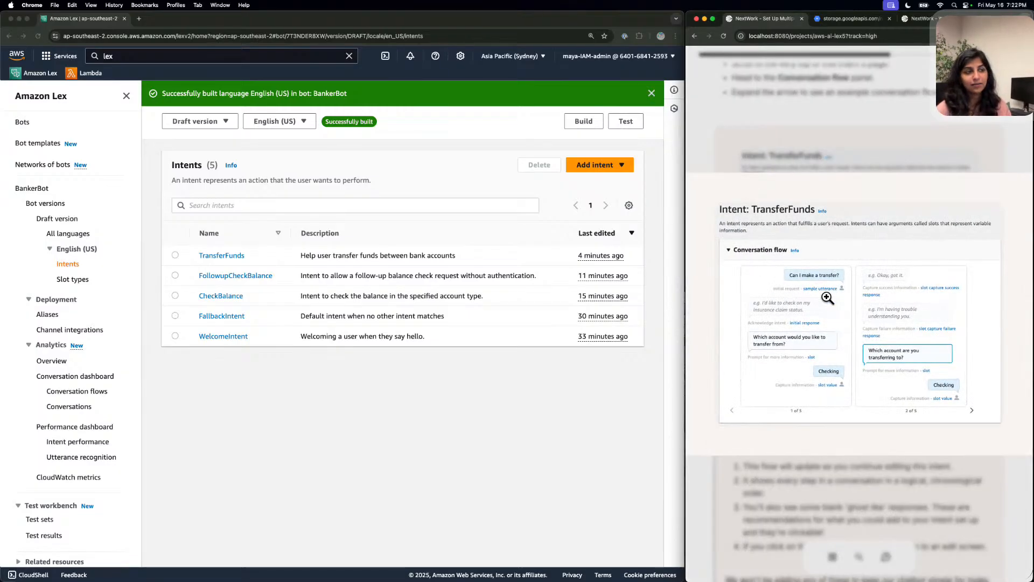
click(761, 489)
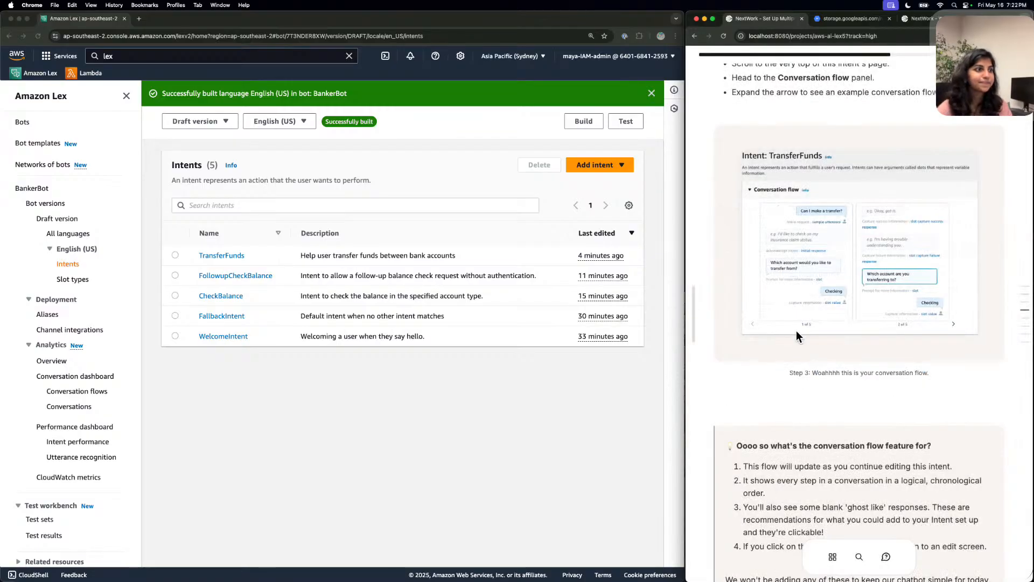
scroll(803, 327, down, 3)
scroll(803, 328, up, 1)
click(787, 141)
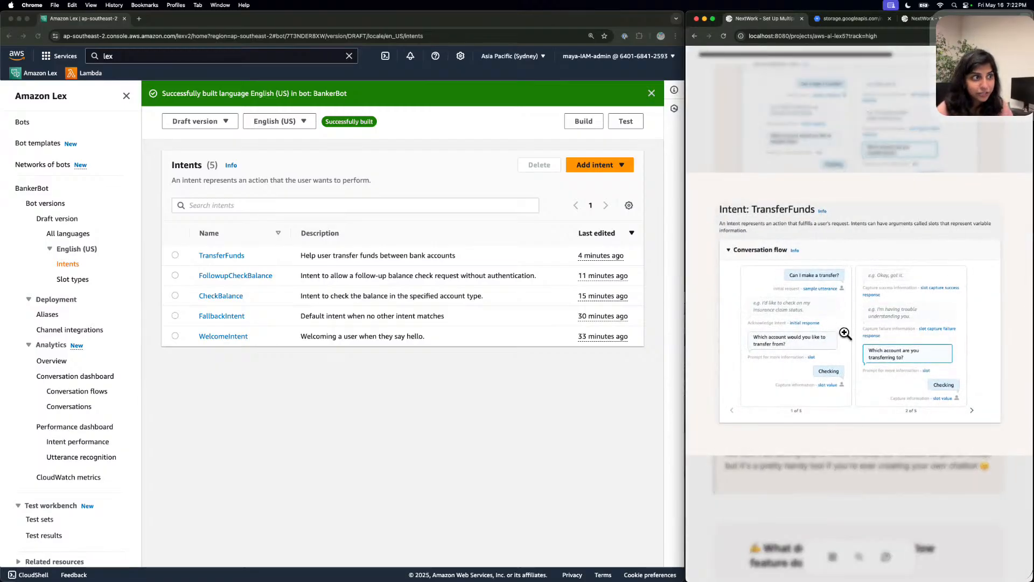
click(943, 140)
scroll(902, 242, down, 3)
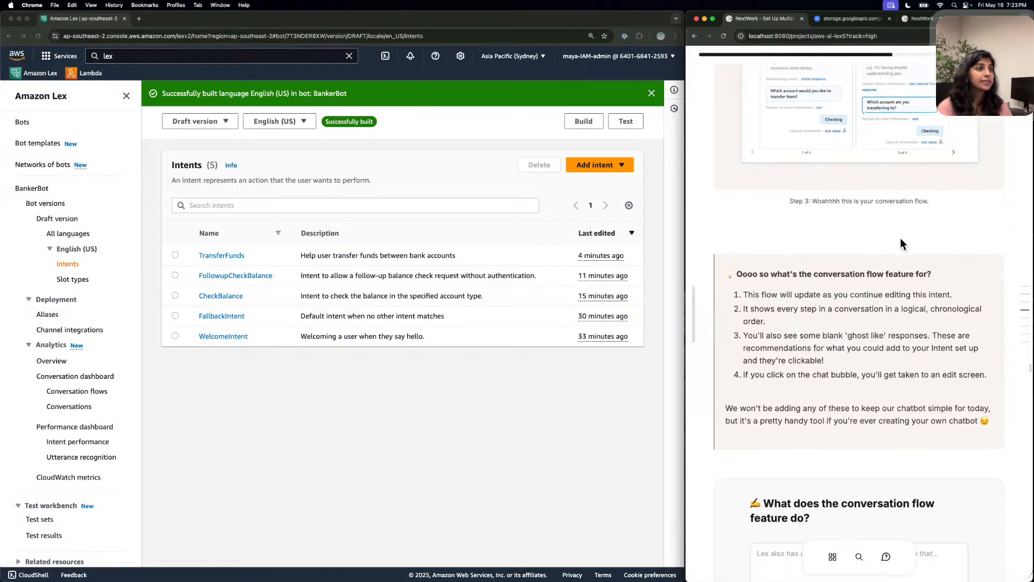
scroll(901, 239, down, 2)
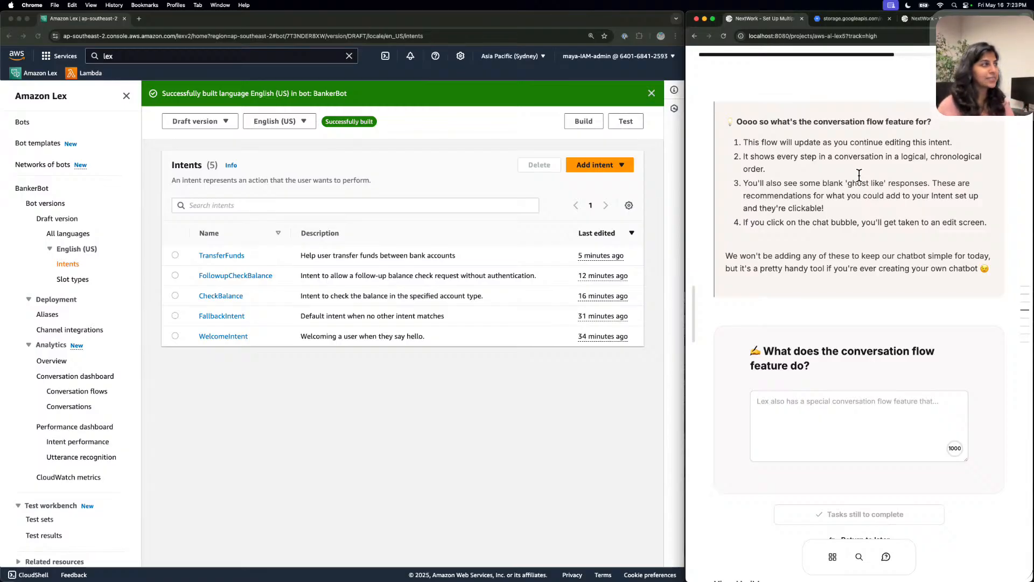
Complete the conversation flow answer with "allows you to visualize the logical flow of your intents as you build your bot." and mark the task done.
click(824, 396)
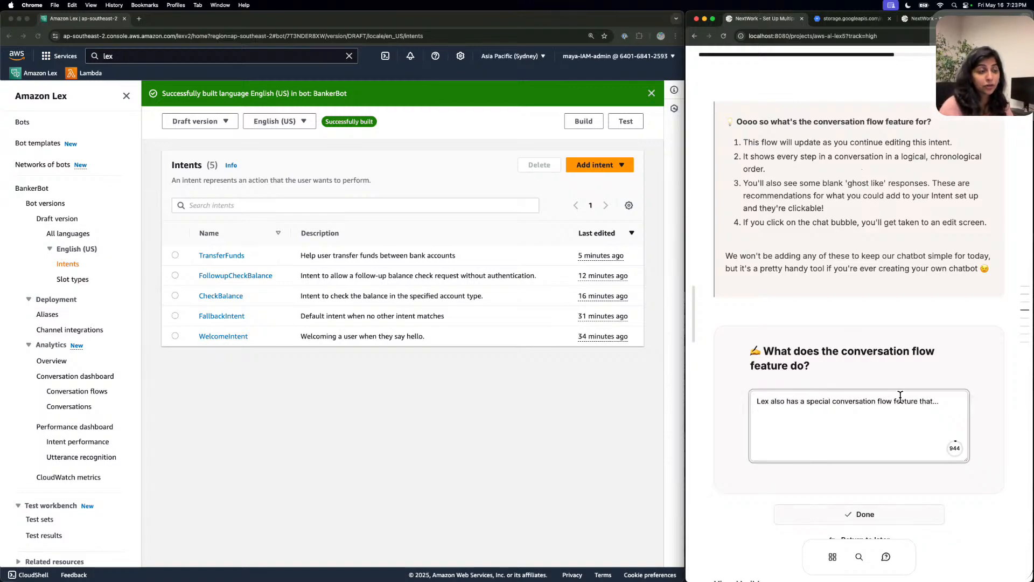
key(BackSpace)
key(BackSpace)
text(allo)
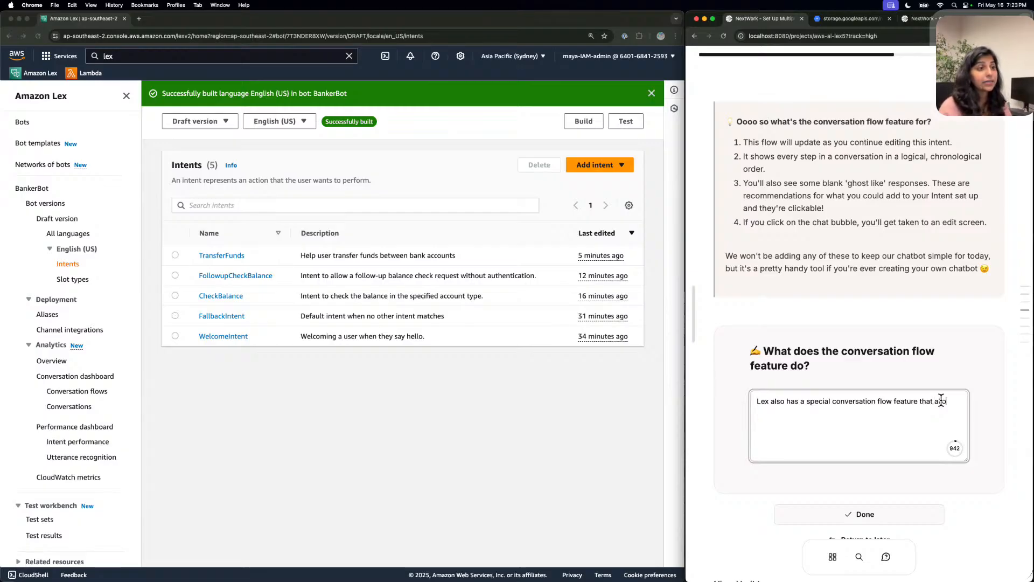
text(ws you to visualize the lofi)
key(BackSpace)
key(BackSpace)
text(gical flow )
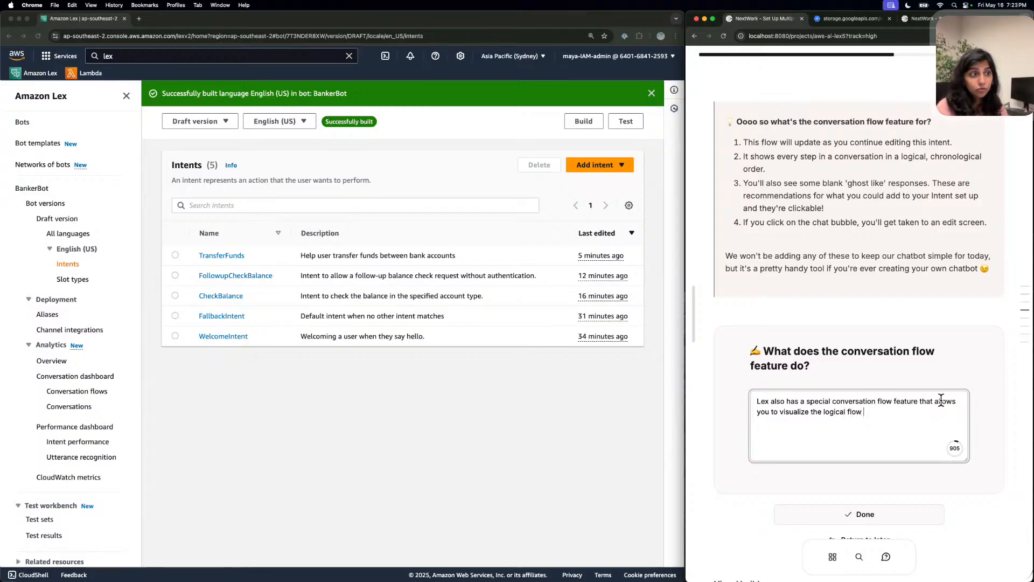
text(of your inten)
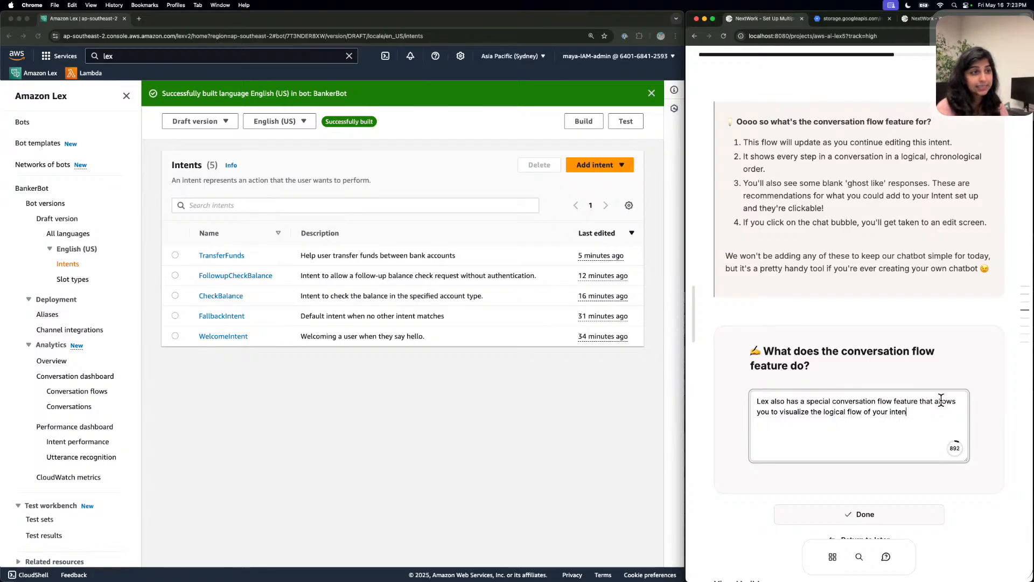
text(ts as you buil)
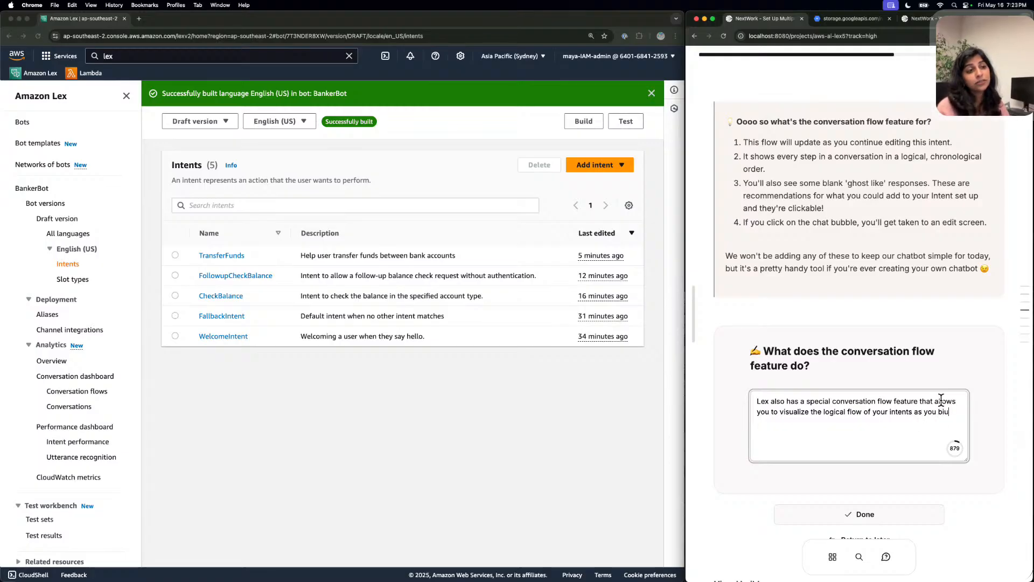
text(d your bot.)
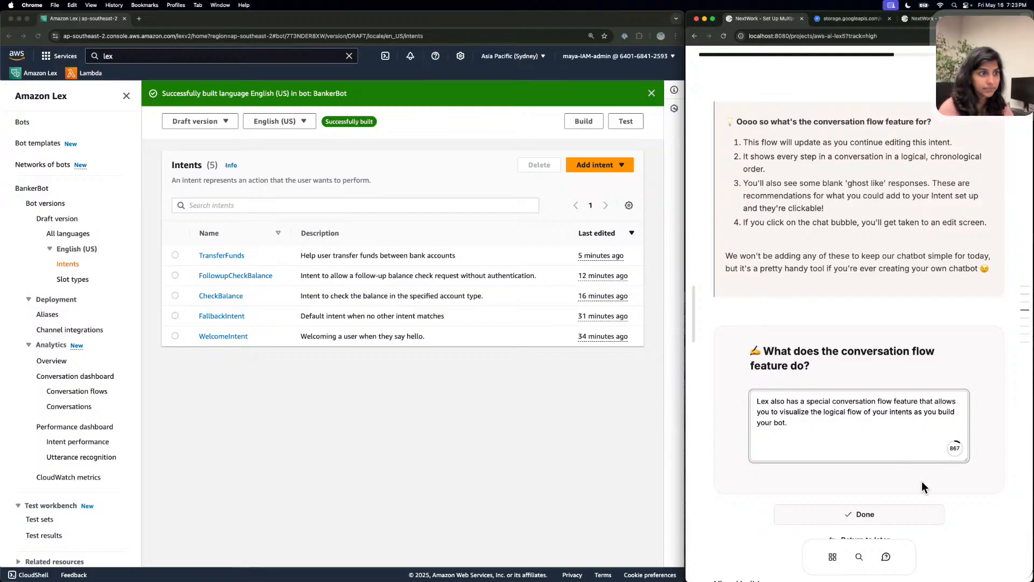
click(898, 514)
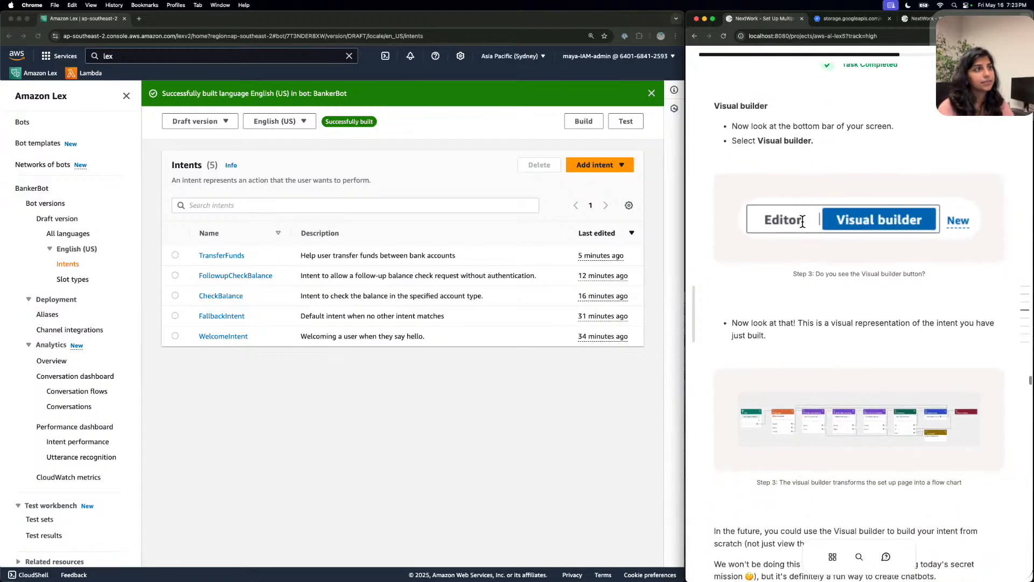
Open BankerBot's TransferFunds intent from the list of bots and expand its Conversation flow section.
click(18, 116)
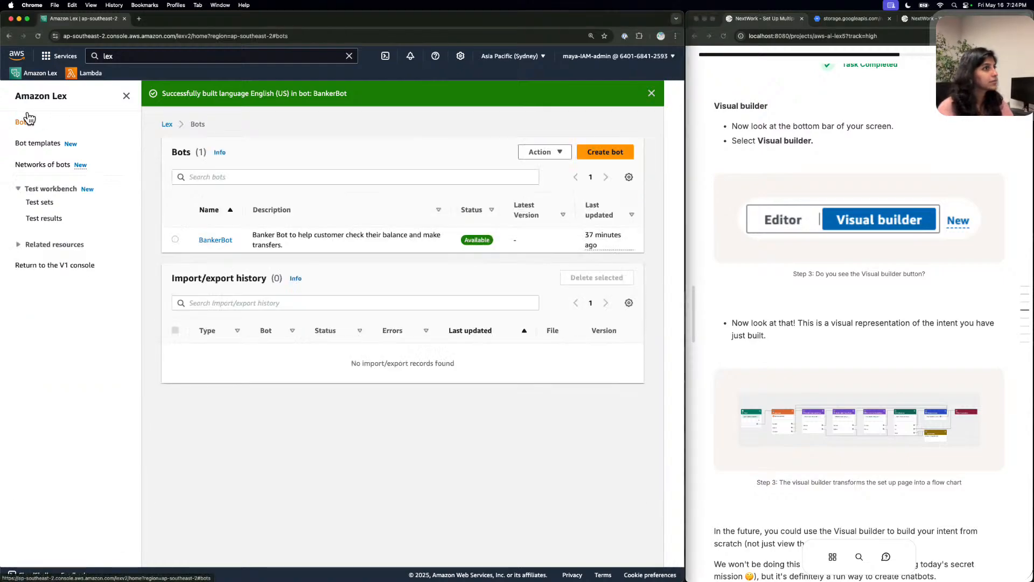
click(221, 240)
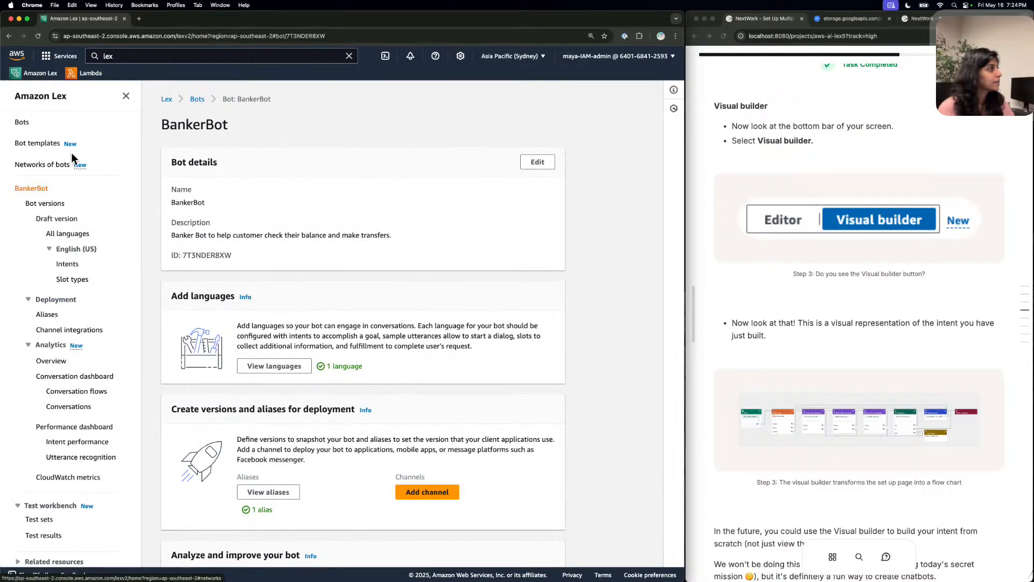
click(80, 259)
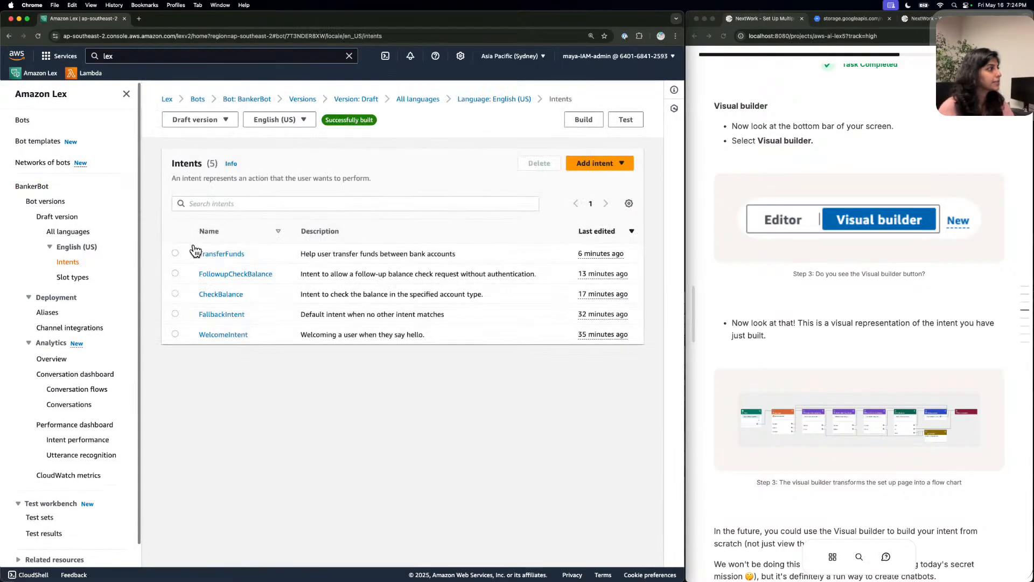
click(221, 253)
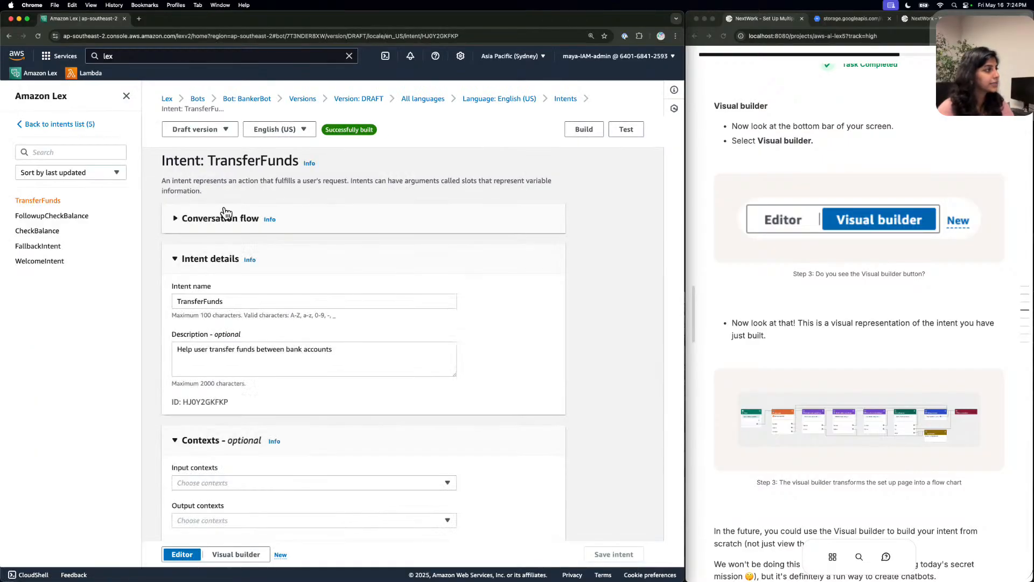
click(225, 213)
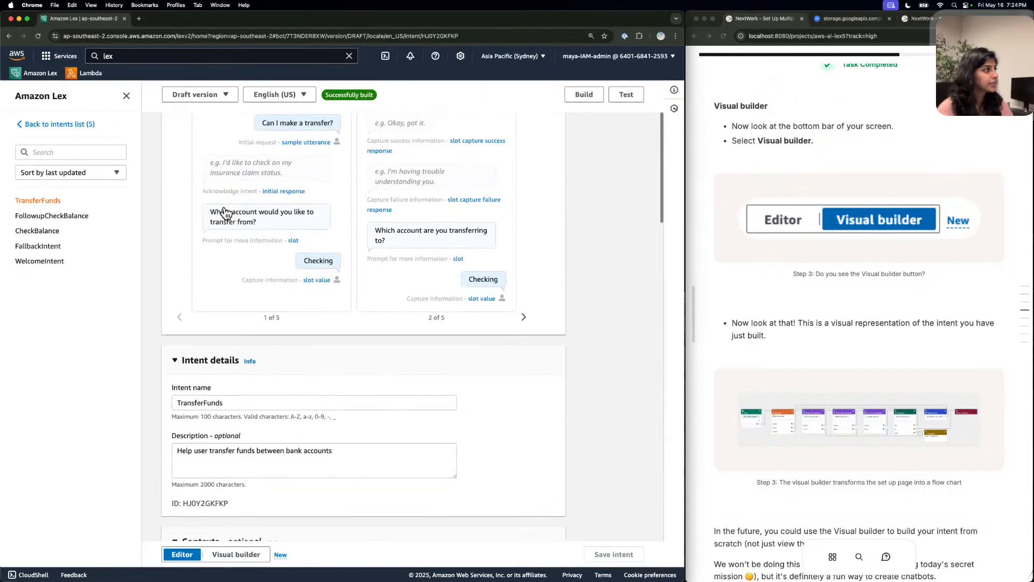
Review the sourceAccountType slot's settings from the conversation flow, close them without changes, and look over the first two flow cards.
click(373, 211)
scroll(342, 208, down, 15)
scroll(621, 131, up, 3)
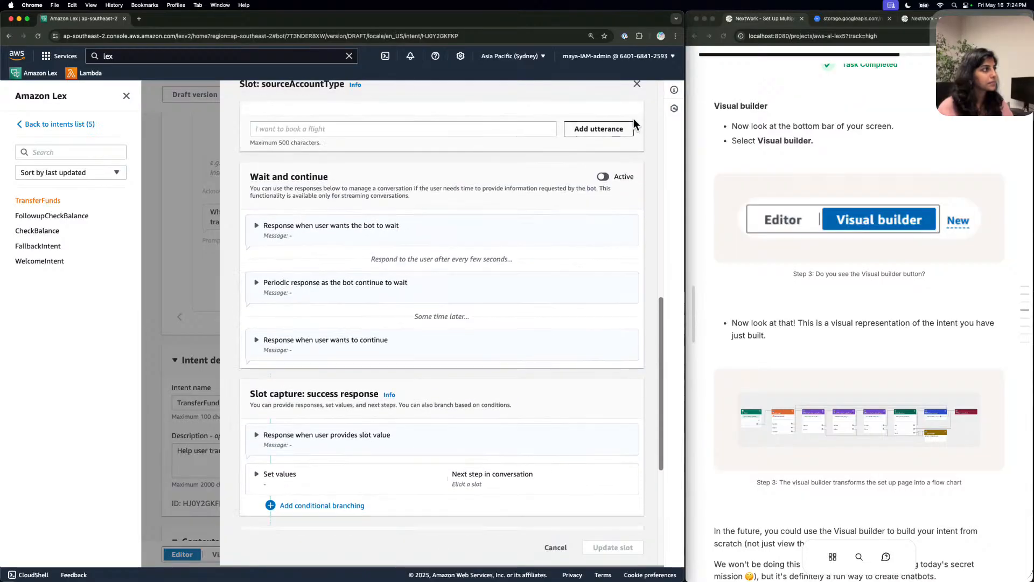
scroll(638, 125, up, 1)
scroll(389, 206, up, 3)
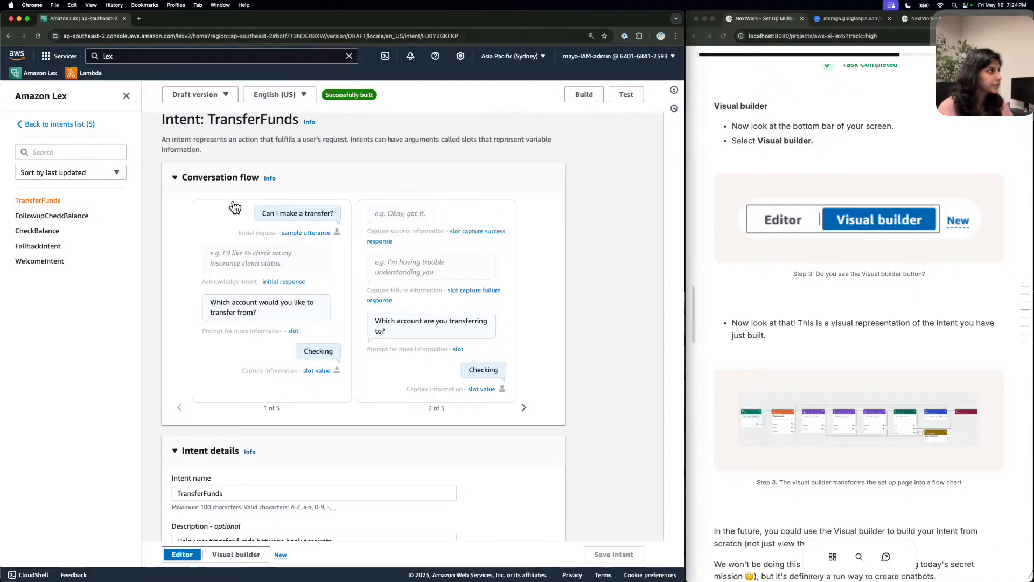
scroll(233, 205, down, 10)
scroll(234, 204, up, 10)
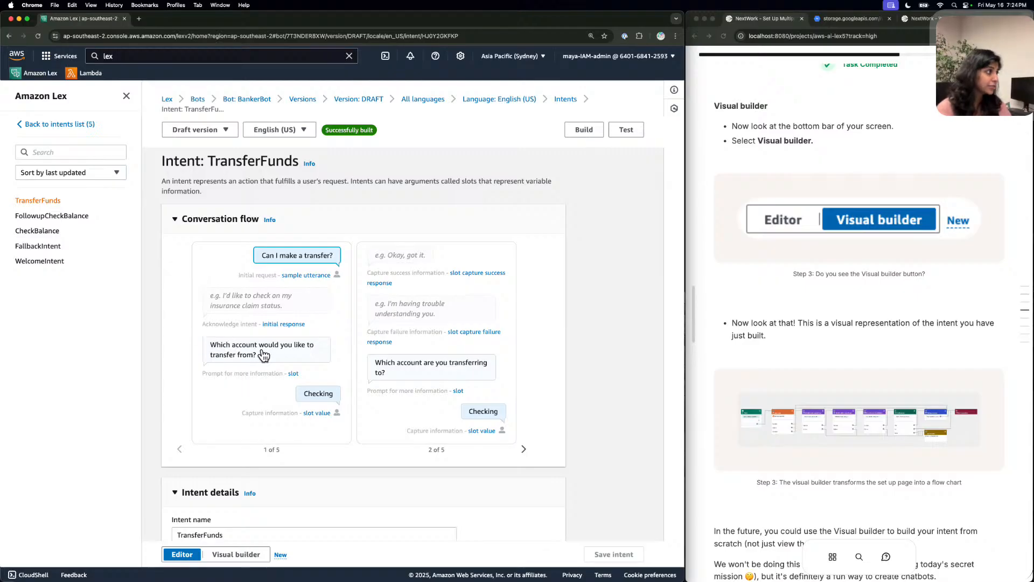
scroll(235, 353, down, 1)
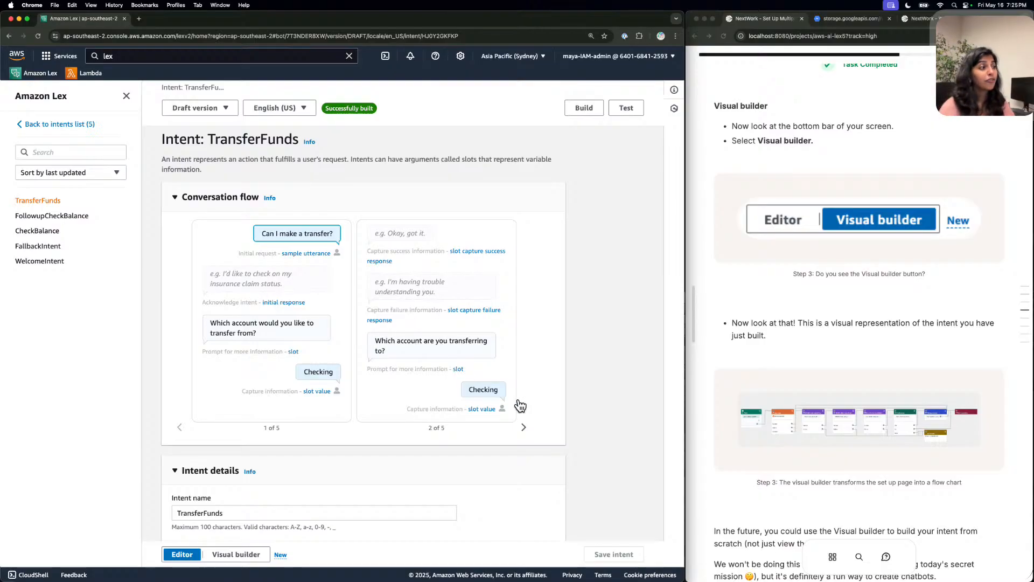
Review the fulfillment started and fulfillment progress messages from conversation flow cards 3 and 4, closing the advanced options without changes each time.
click(524, 426)
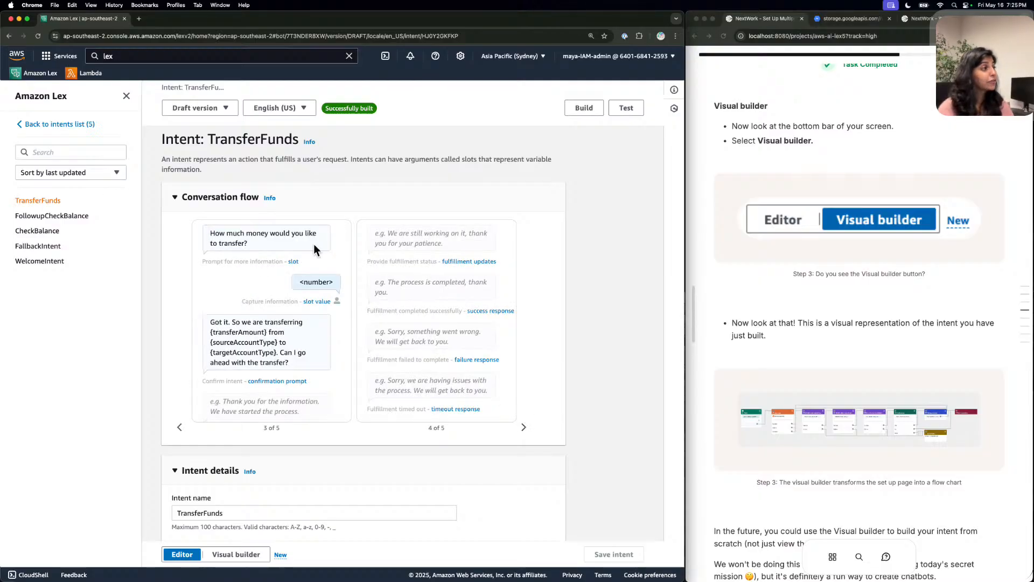
click(265, 400)
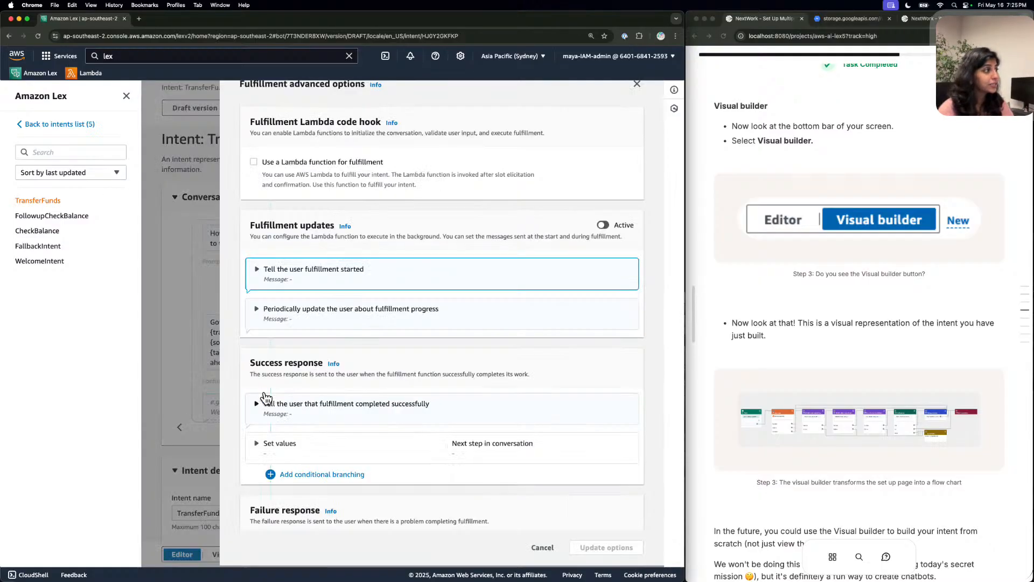
click(637, 83)
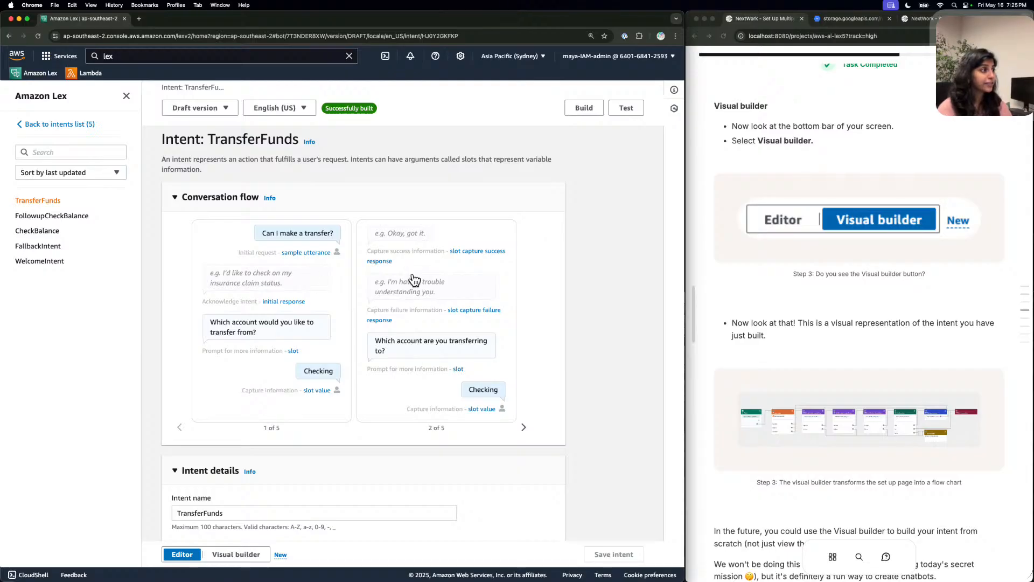
click(524, 426)
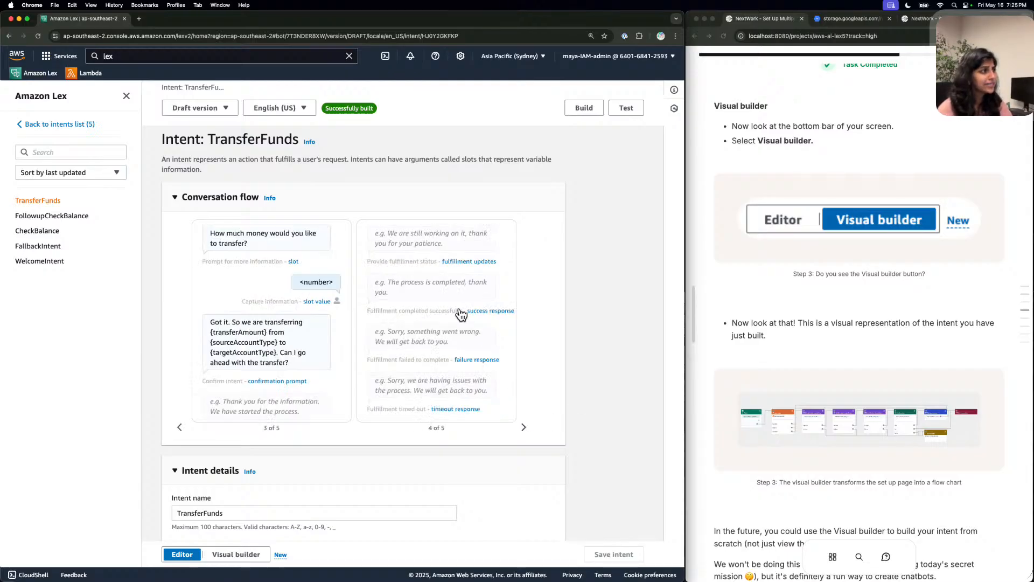
click(422, 233)
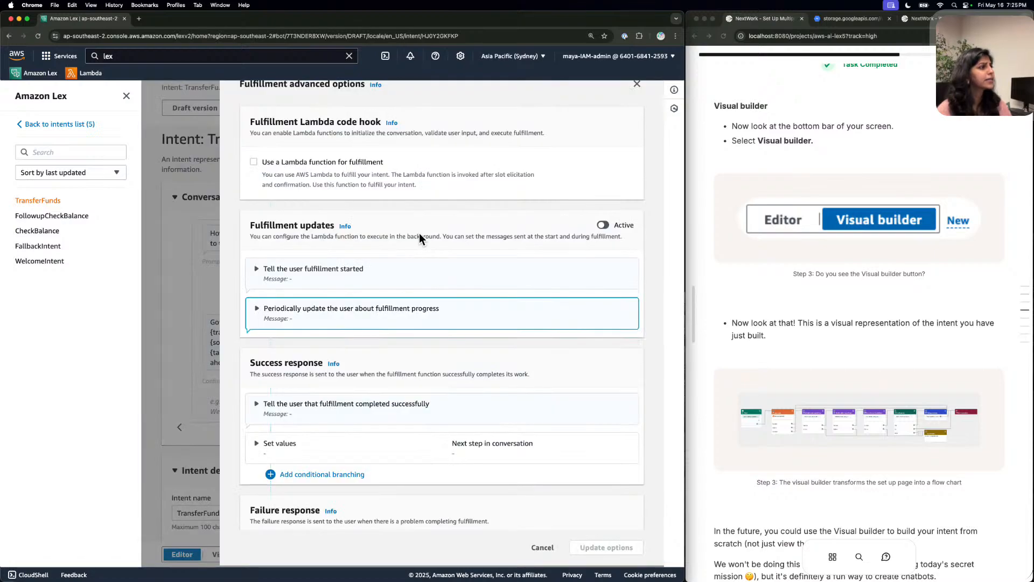
click(639, 83)
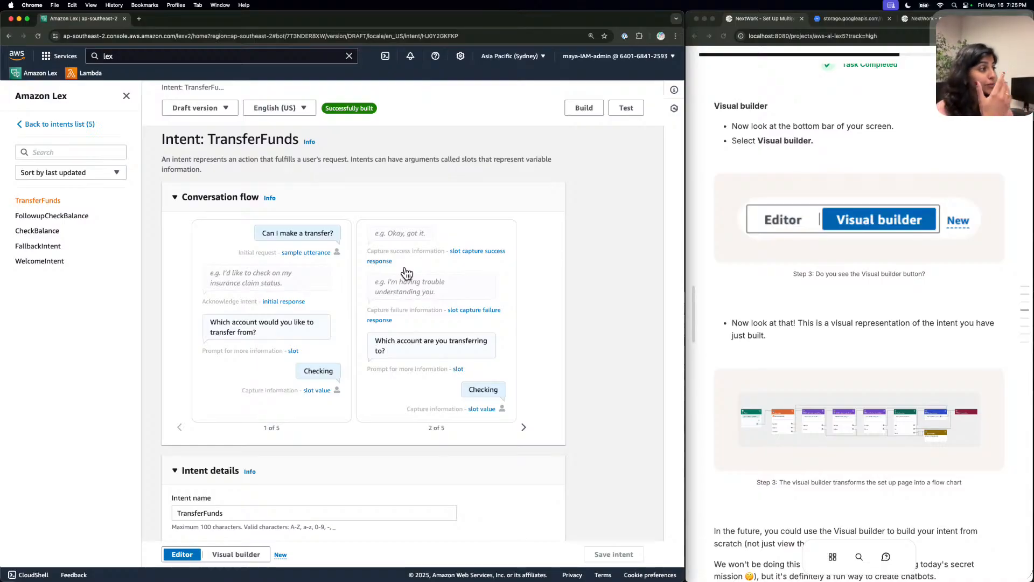
Review the remaining conversation flow cards, then follow the confirmation prompt link and look over the closing response and code hooks settings.
click(528, 427)
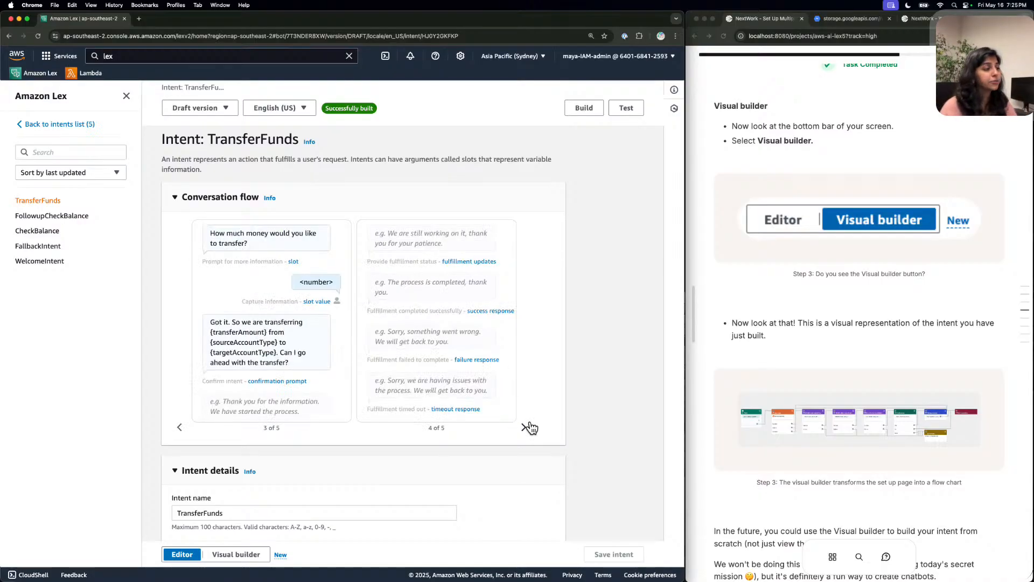
click(528, 427)
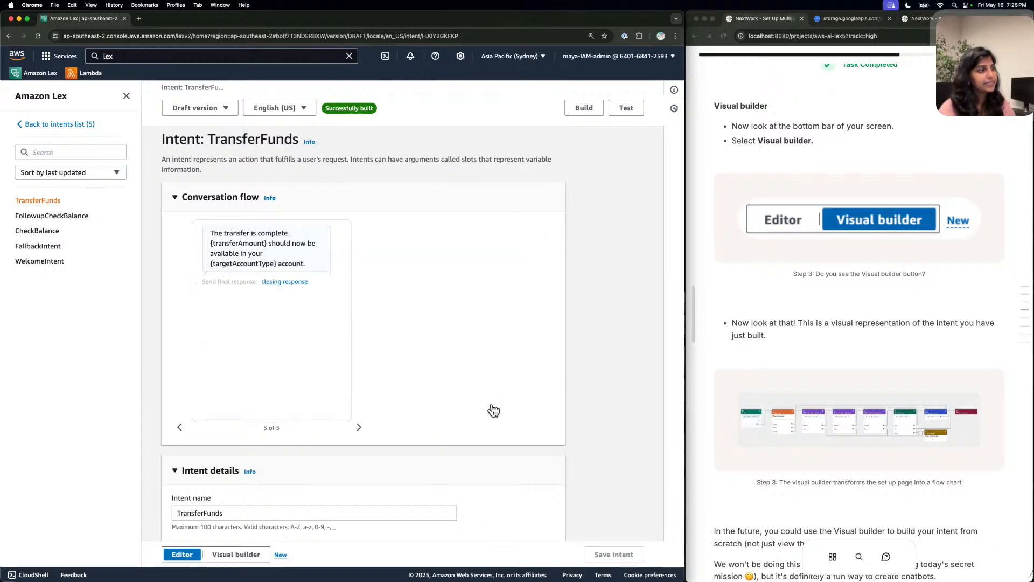
click(179, 426)
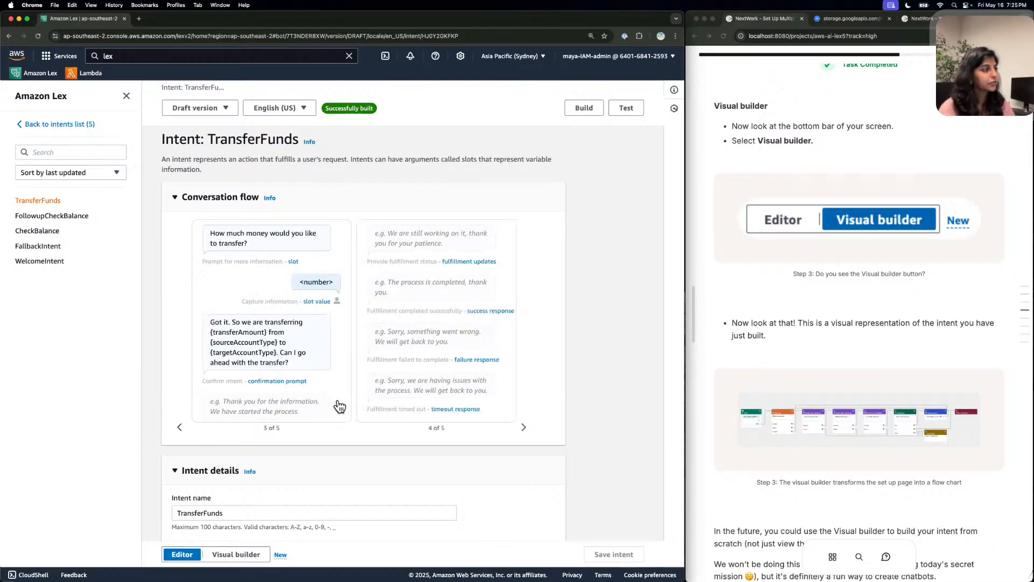
click(276, 380)
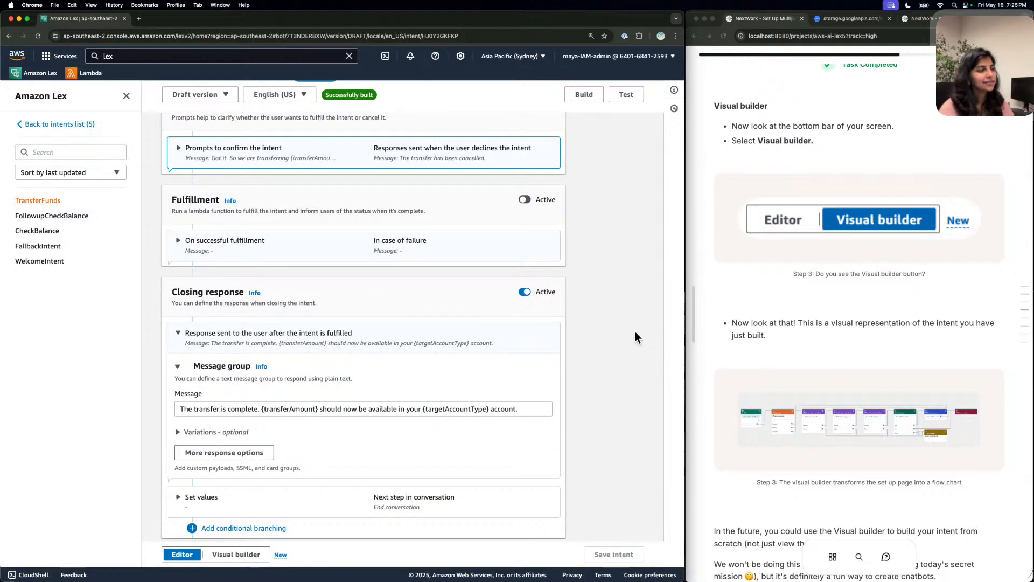
scroll(433, 308, down, 5)
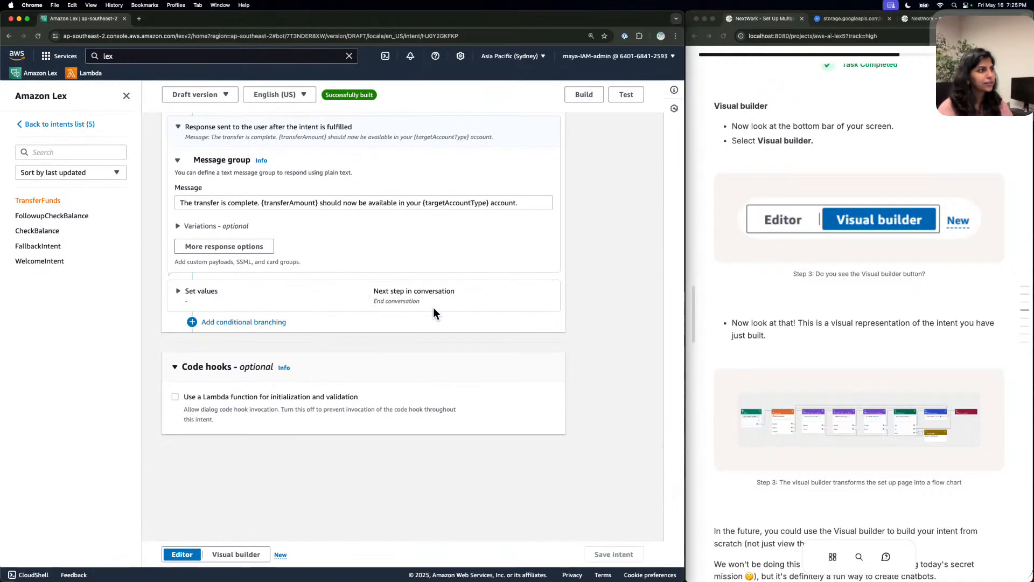
scroll(434, 313, up, 2)
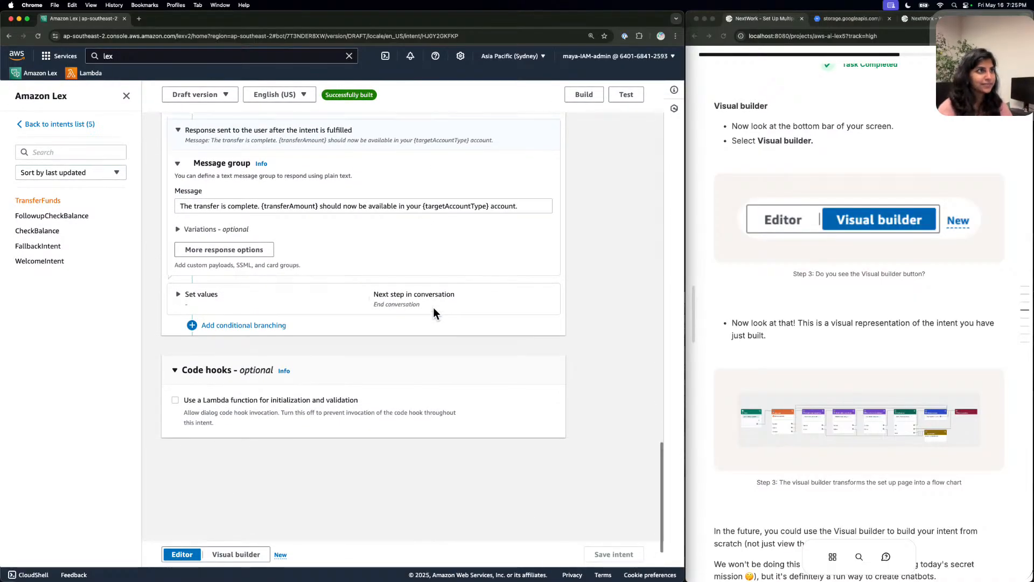
scroll(434, 312, down, 1)
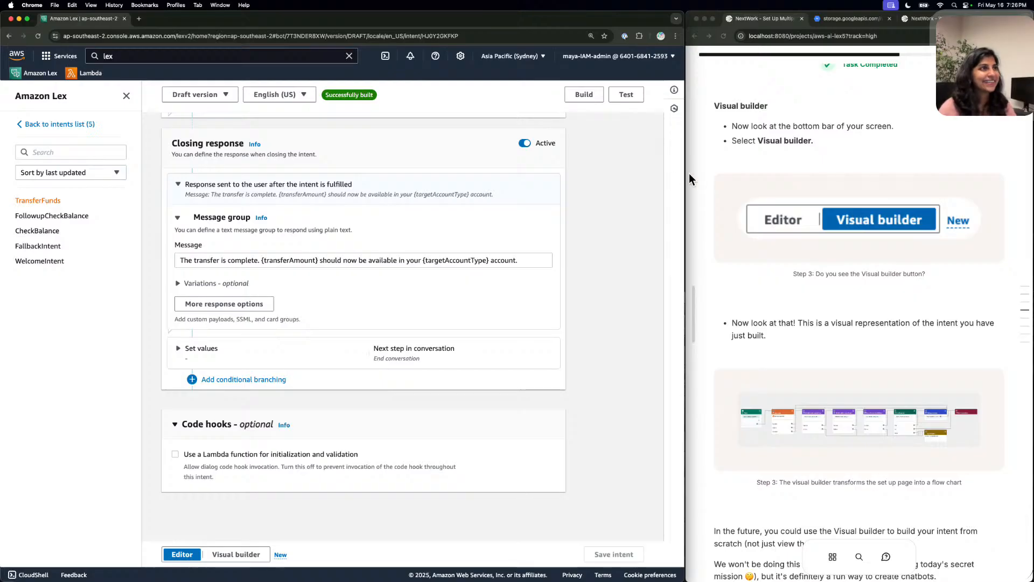
Read the guide's Visual builder instructions, switch the TransferFunds intent to the visual builder, and hide the side navigation.
scroll(740, 174, down, 1)
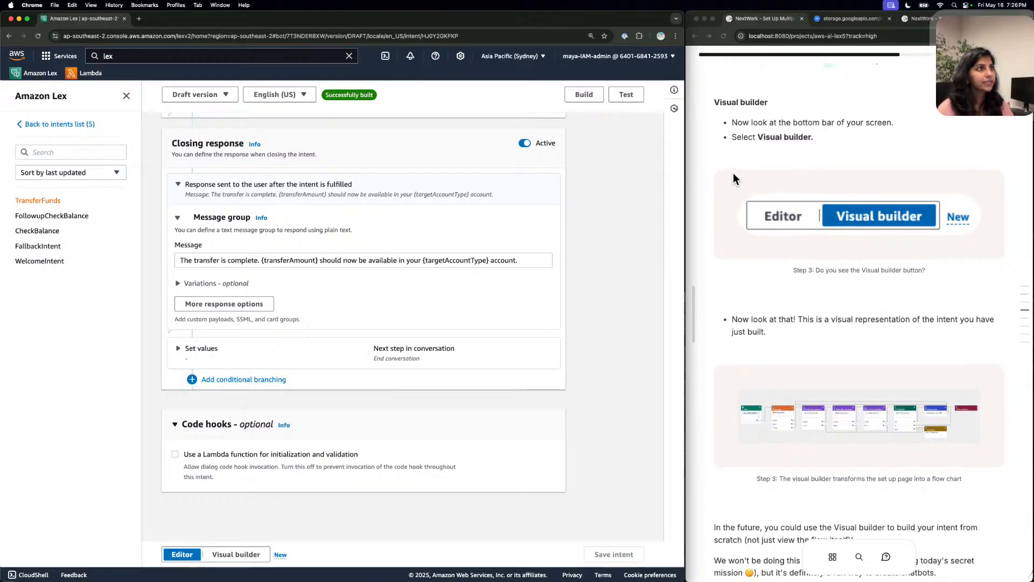
scroll(727, 173, up, 1)
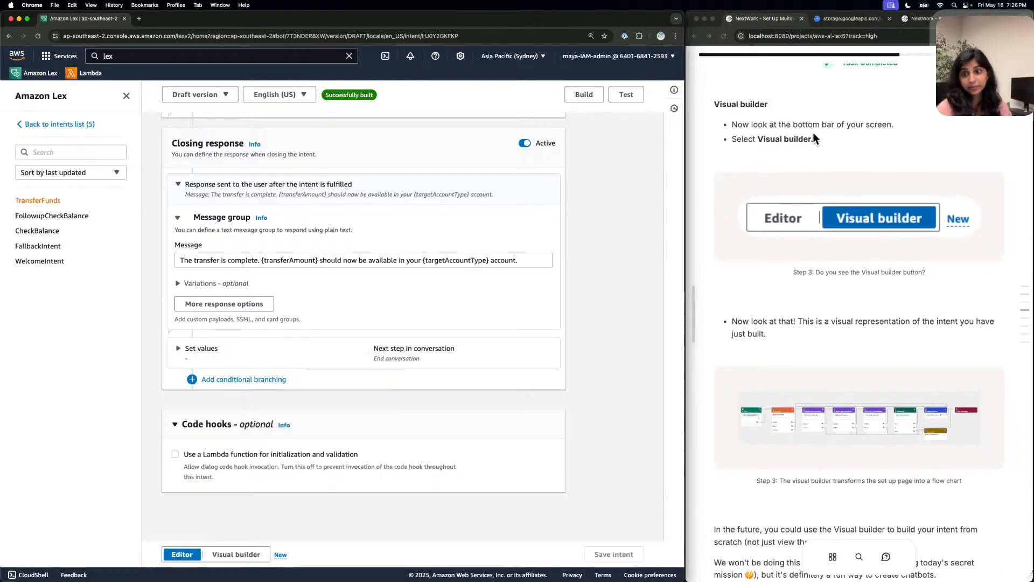
scroll(812, 131, down, 1)
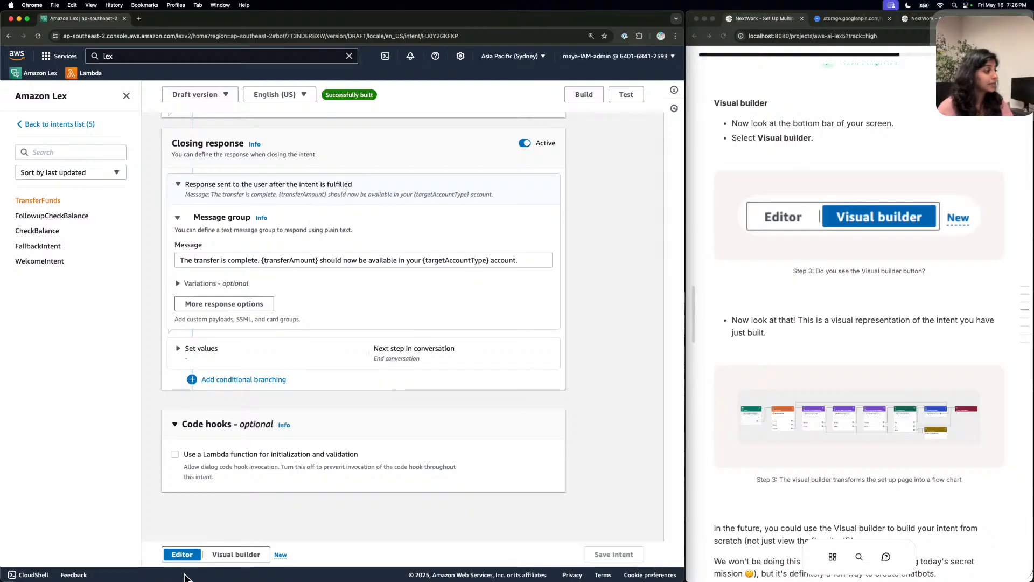
click(221, 549)
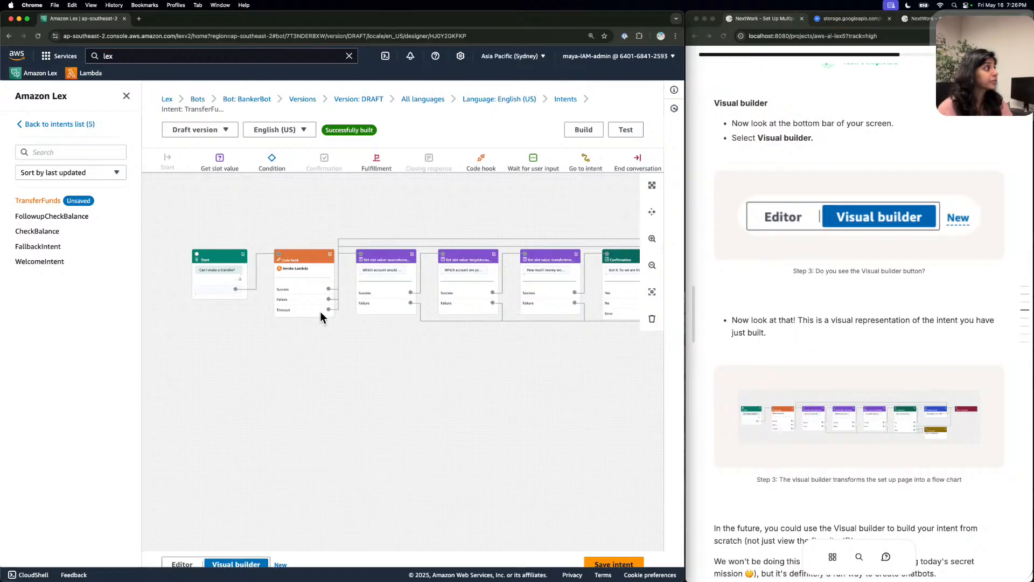
click(127, 96)
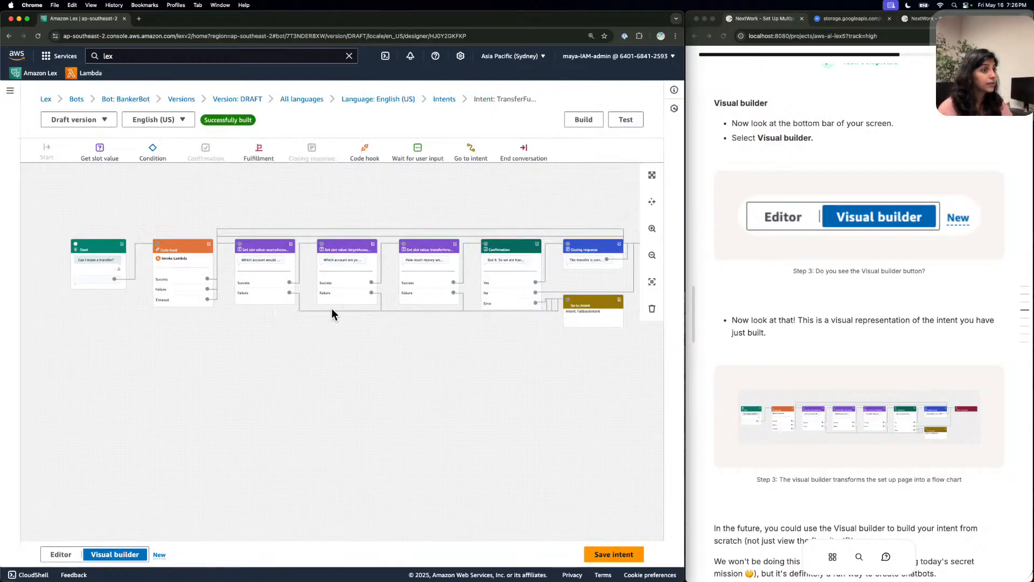
scroll(334, 315, right, 5)
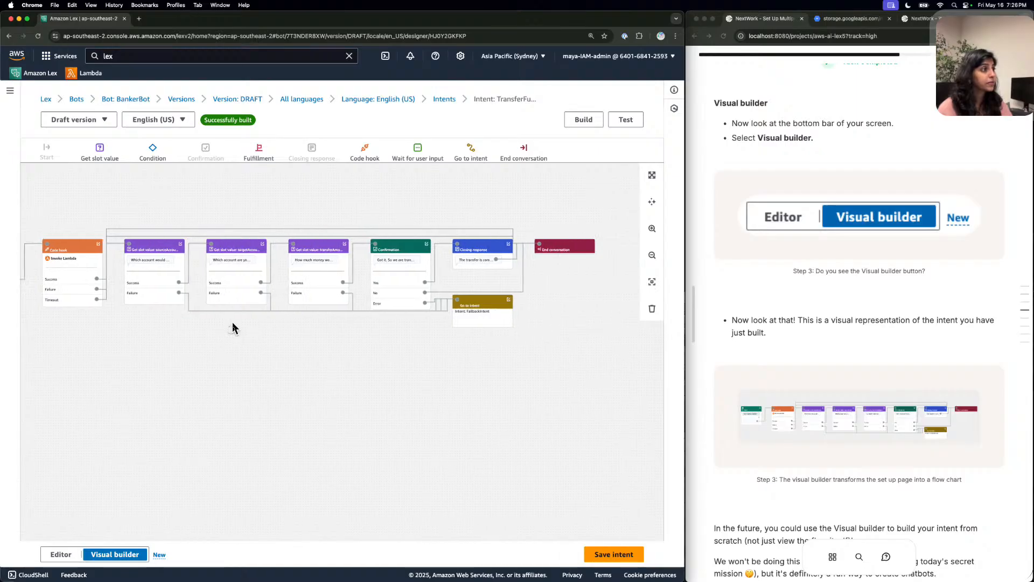
scroll(233, 327, left, 5)
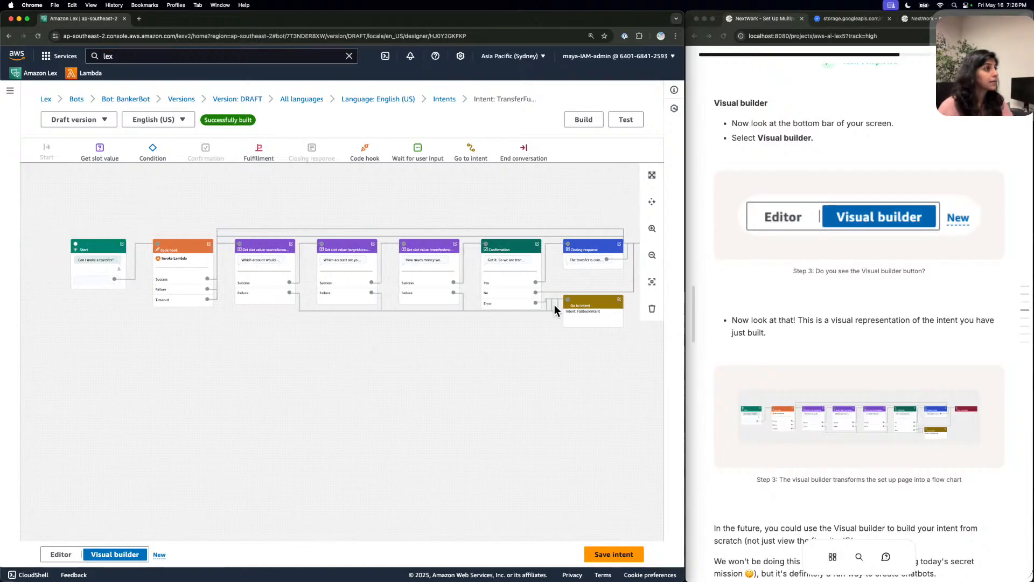
Review the Start block's intent details and sample utterances in an enlarged view of the flow, closing its settings without changes.
click(653, 229)
click(653, 230)
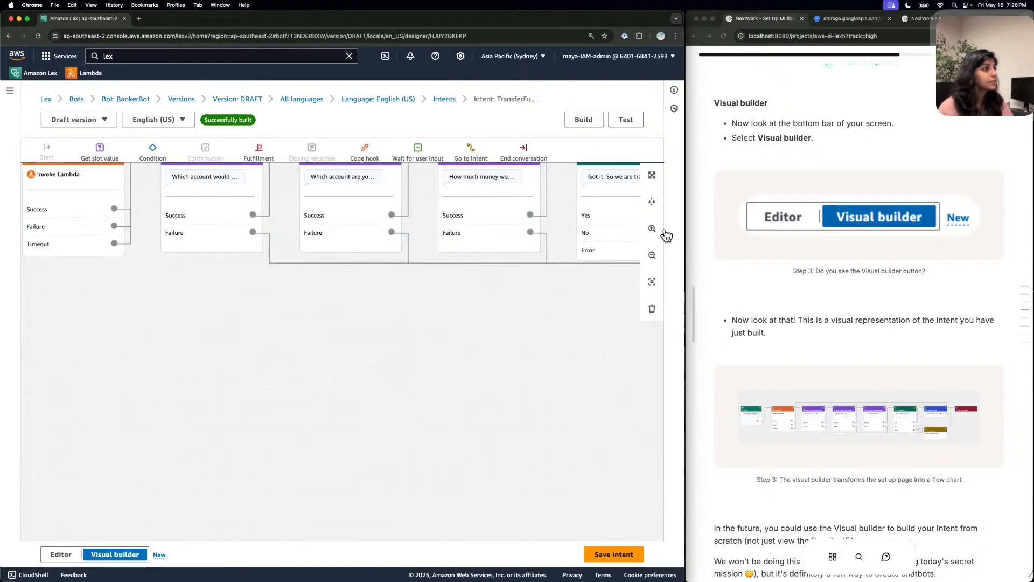
drag(90, 298, 479, 372)
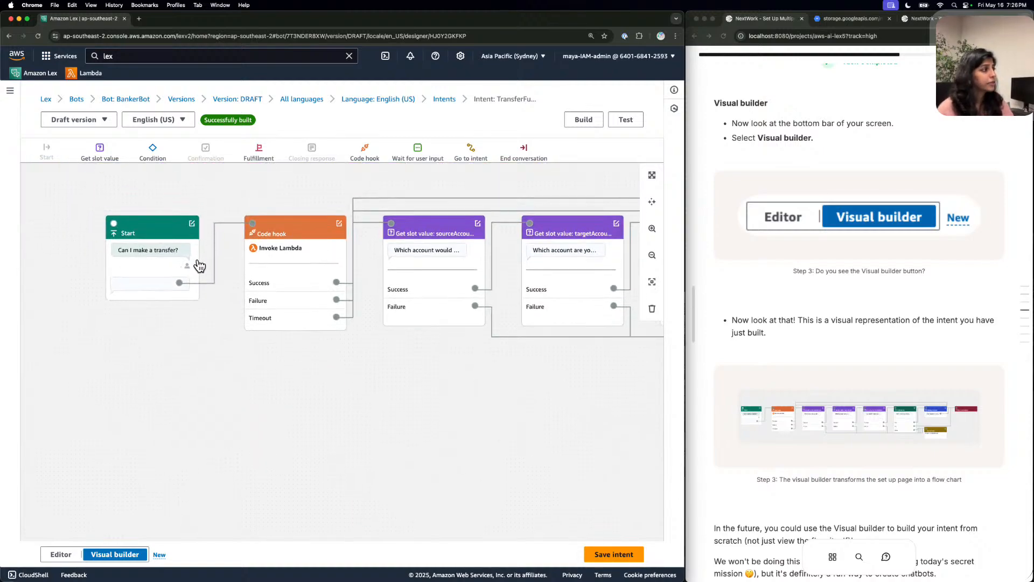
click(151, 250)
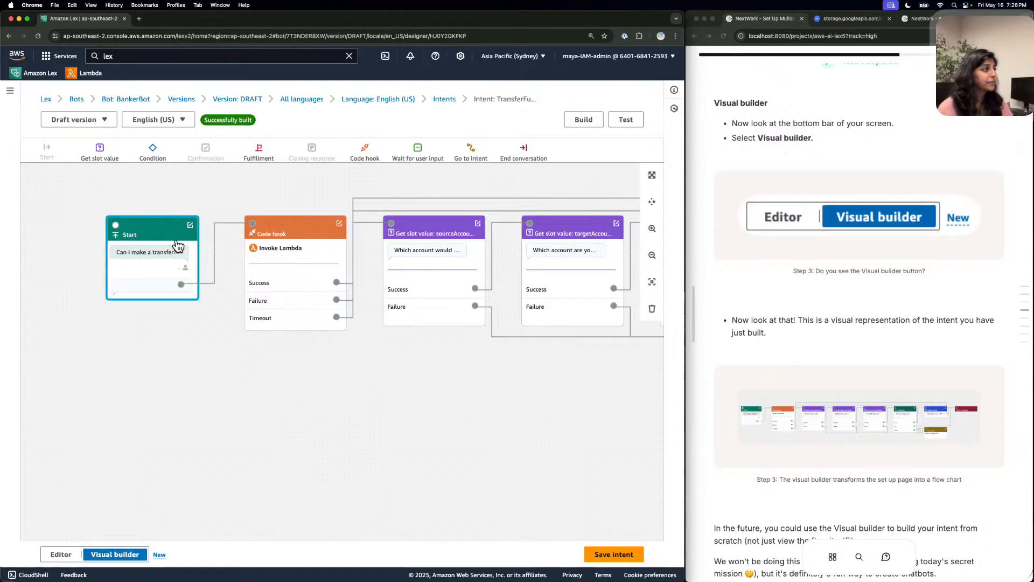
click(190, 224)
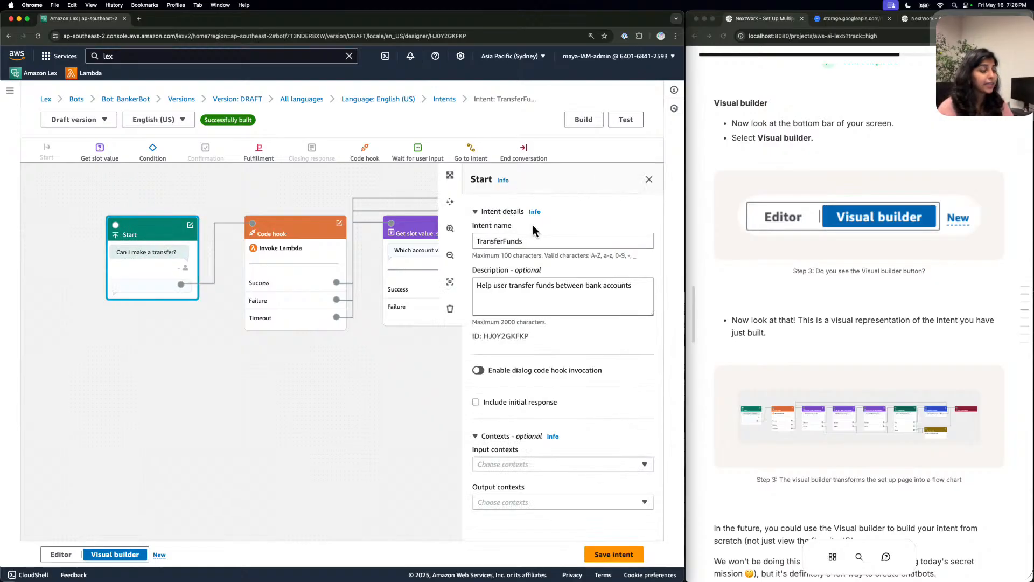
scroll(522, 352, down, 5)
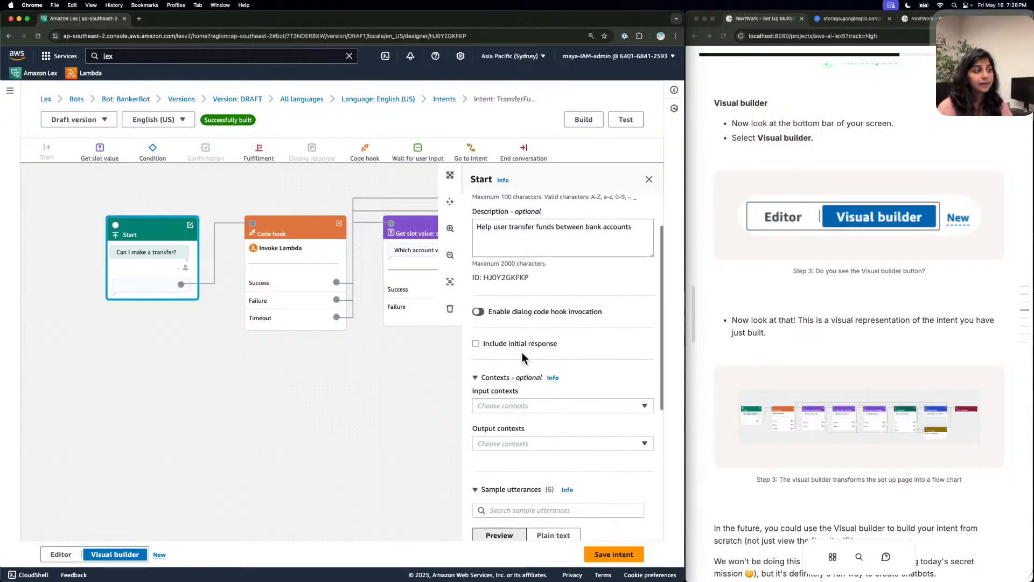
scroll(522, 352, down, 2)
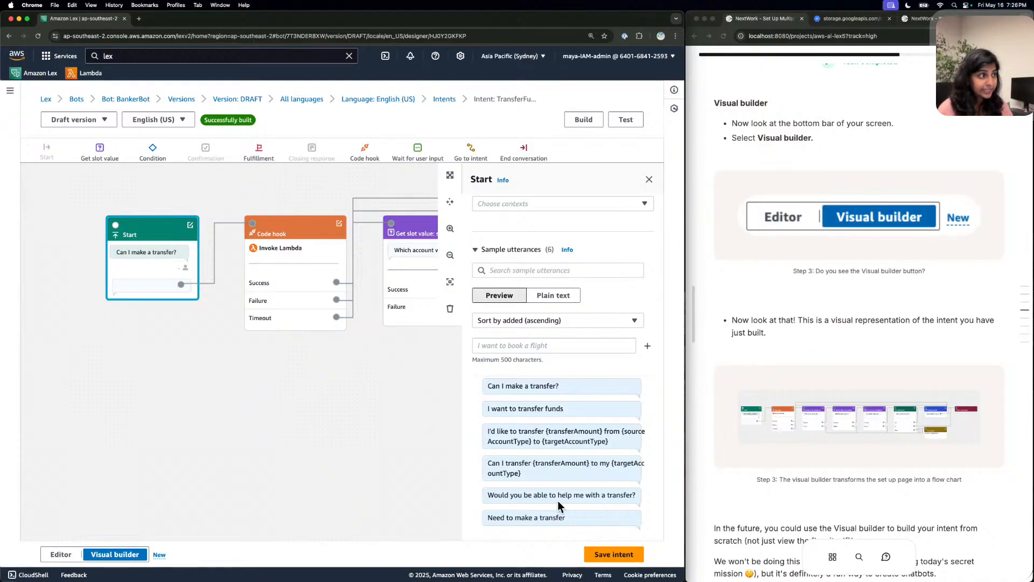
click(605, 518)
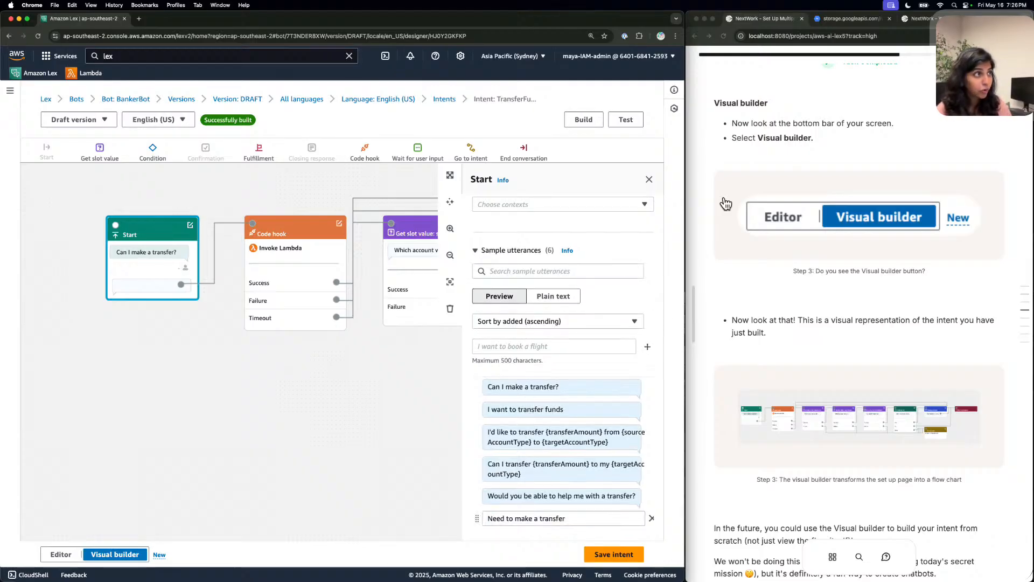
click(649, 177)
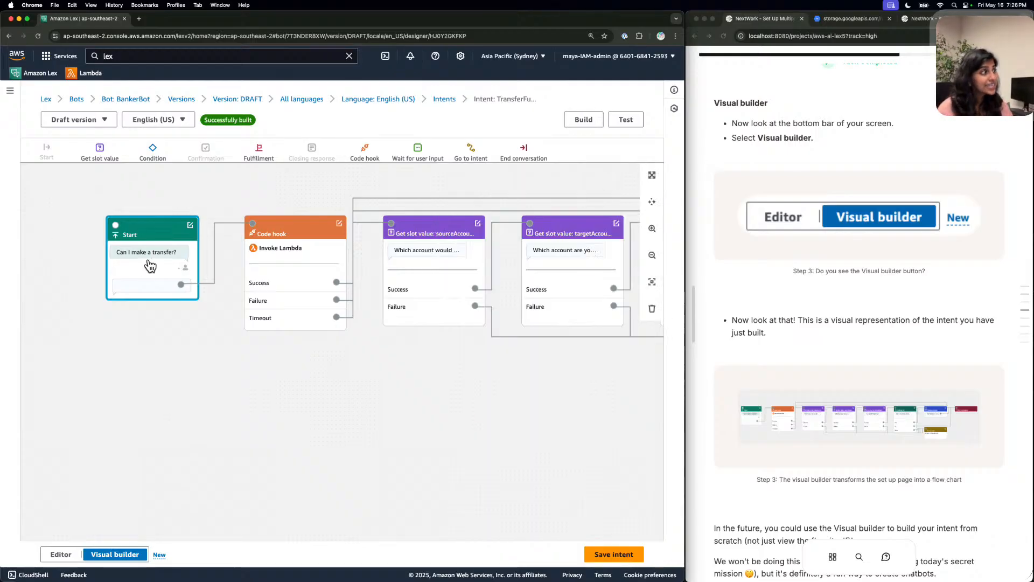
Examine the flow from the code hook through the slots and confirmation to End conversation, and check the guide's visual editor screenshot task.
drag(382, 414, 320, 426)
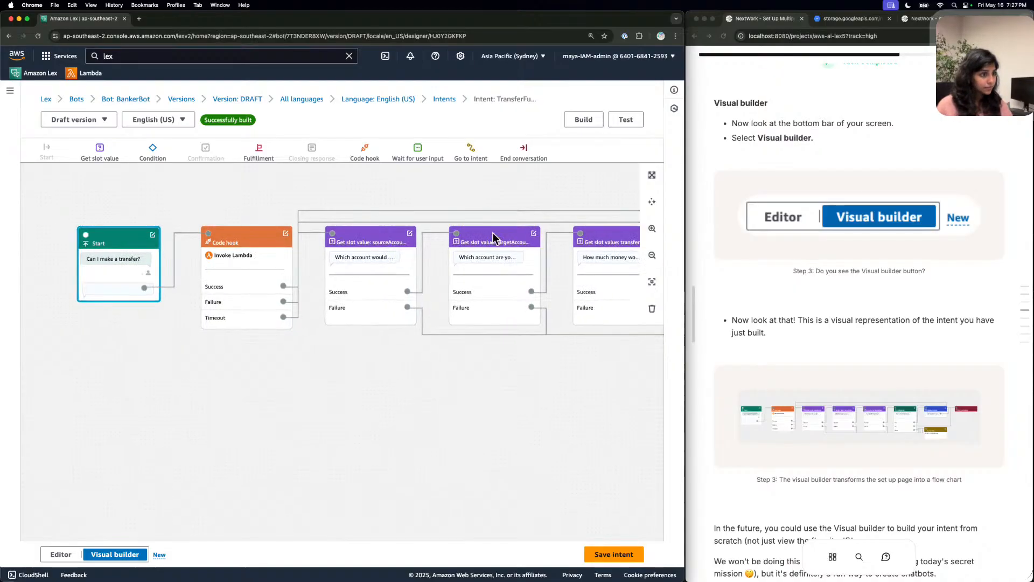
scroll(749, 273, down, 5)
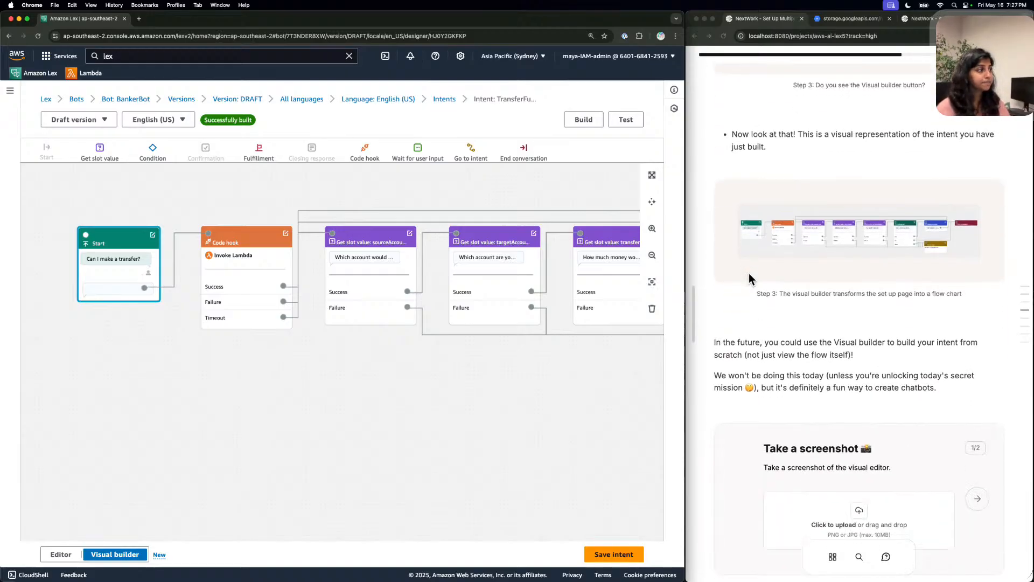
scroll(749, 273, down, 1)
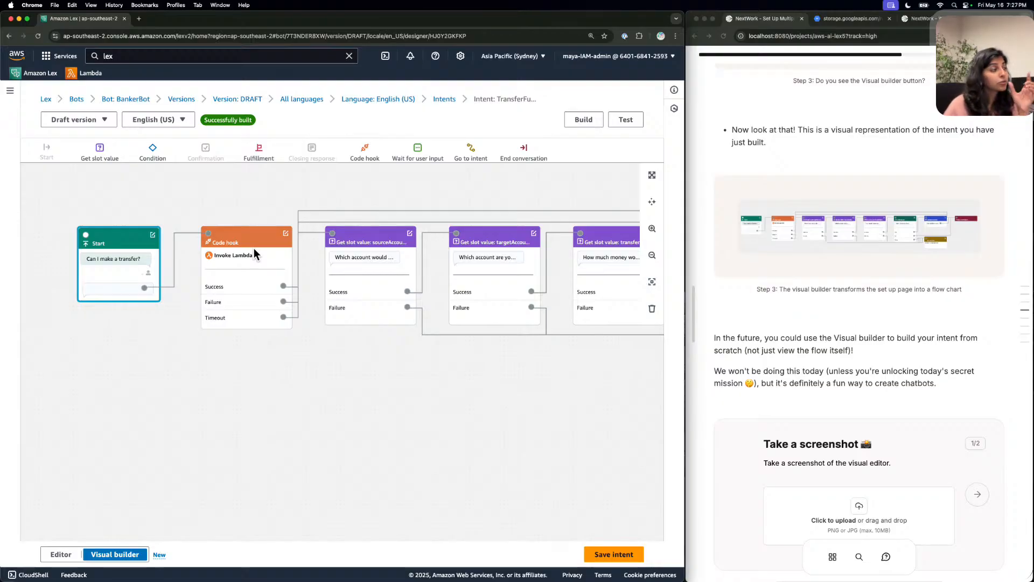
scroll(254, 248, down, 1)
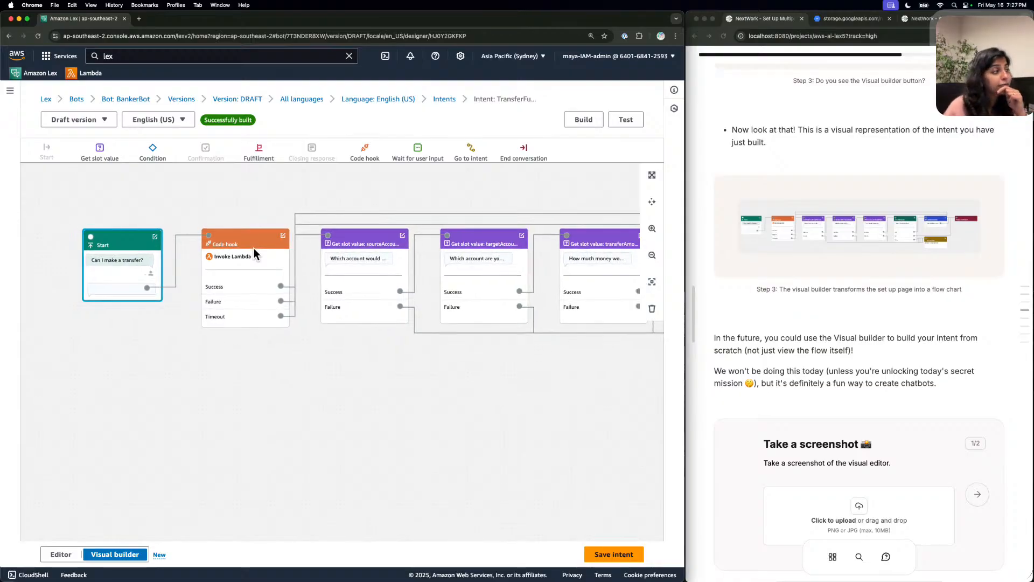
drag(438, 333, 372, 341)
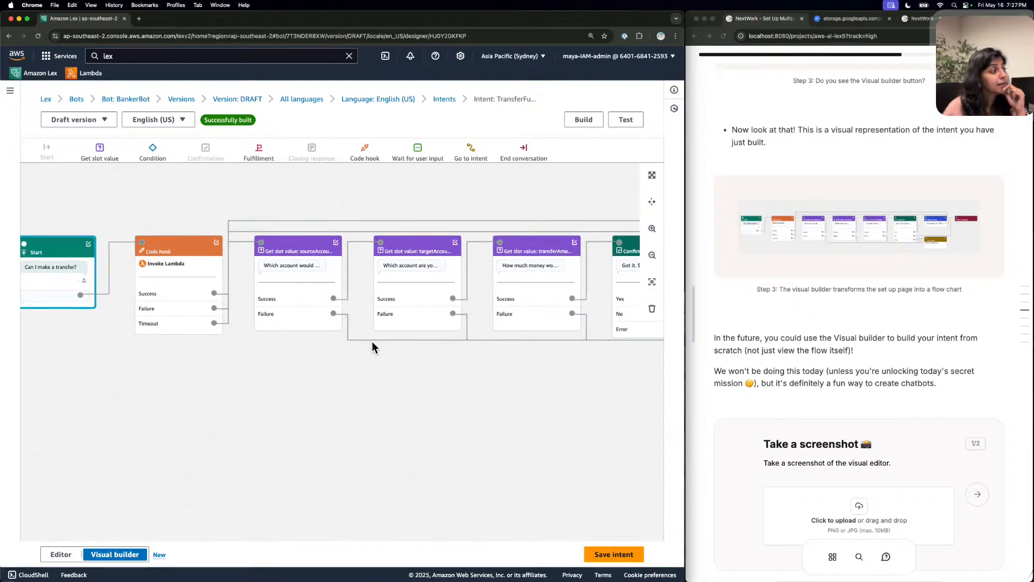
drag(487, 196, 451, 209)
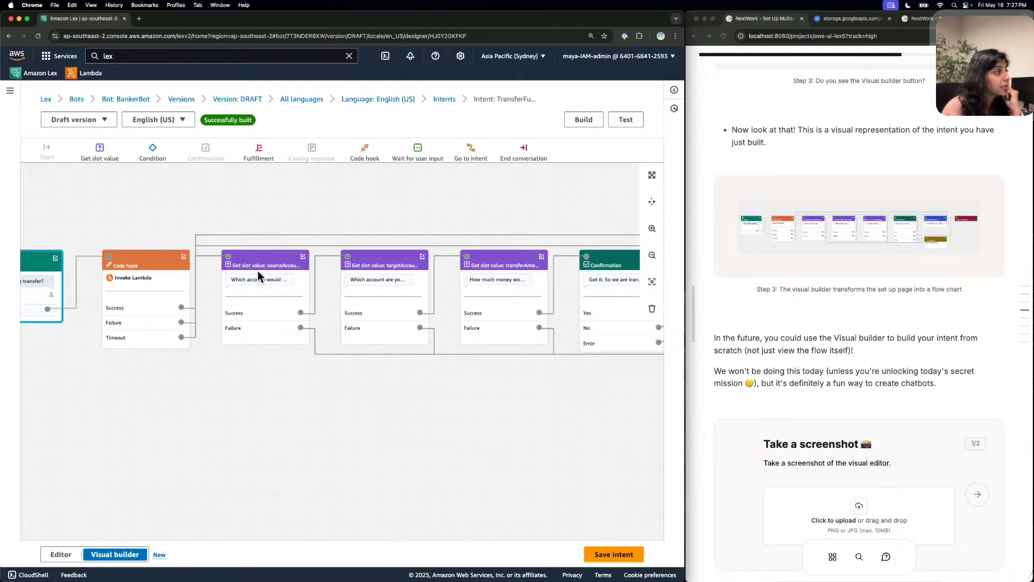
drag(380, 330, 300, 325)
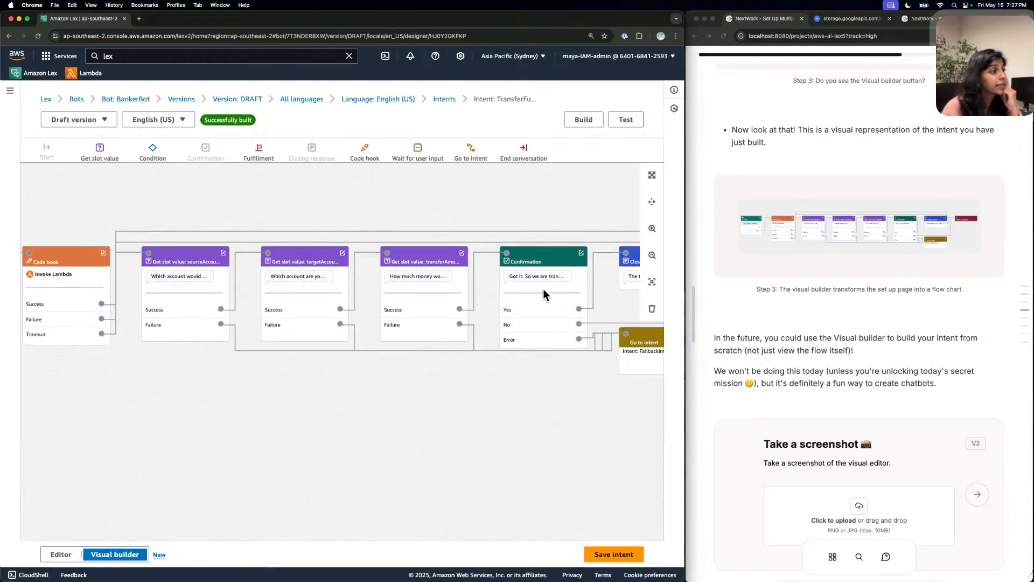
scroll(351, 286, right, 10)
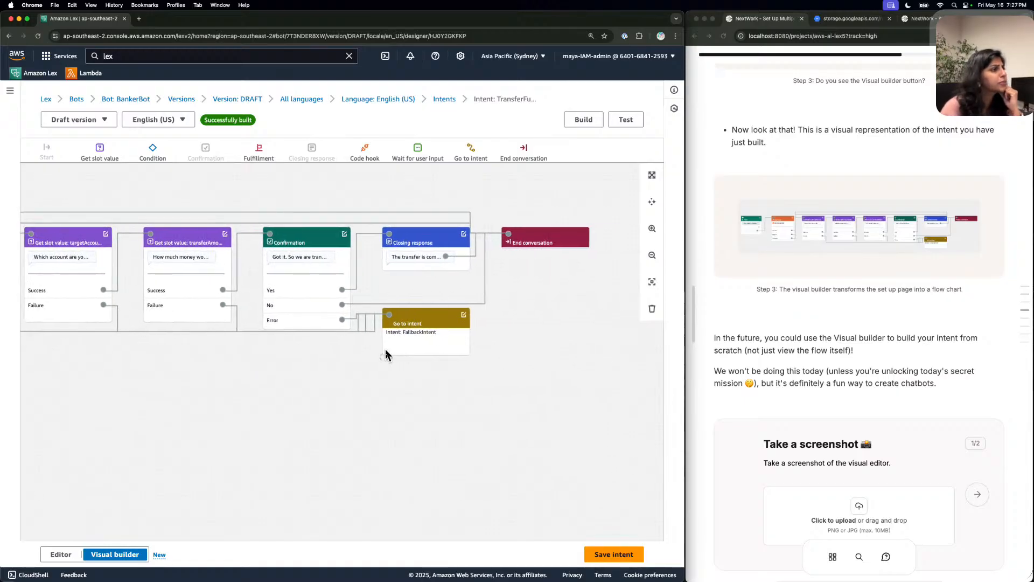
scroll(343, 344, left, 5)
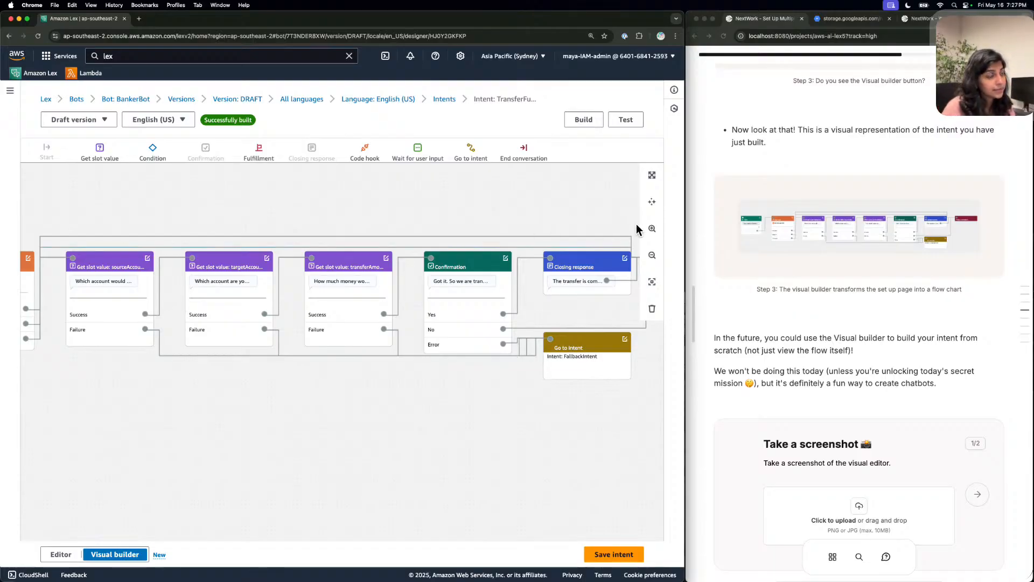
Widen the Lex window to fit the whole TransferFunds flow and capture a screenshot from Start to End conversation.
click(651, 255)
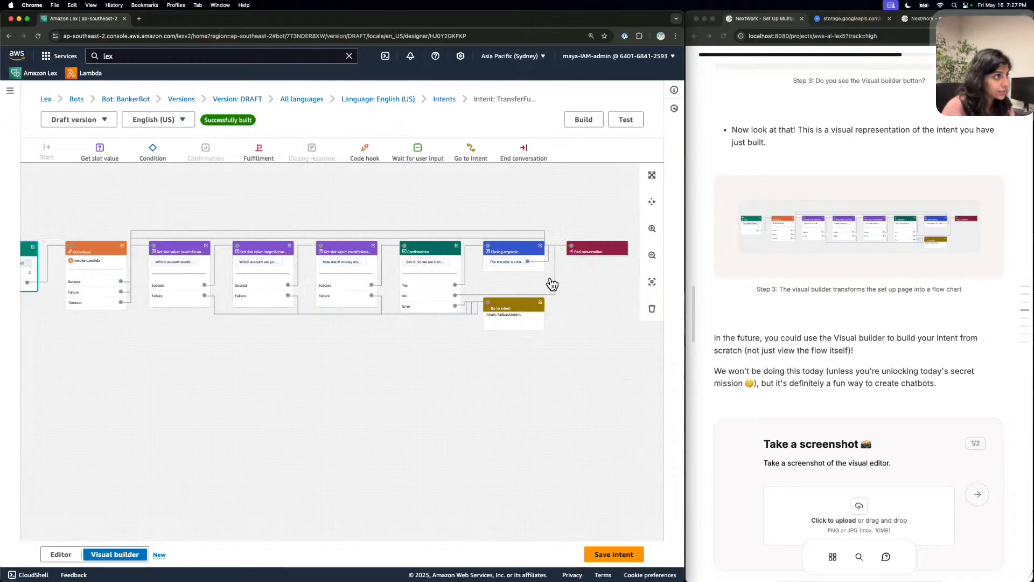
drag(195, 388, 223, 390)
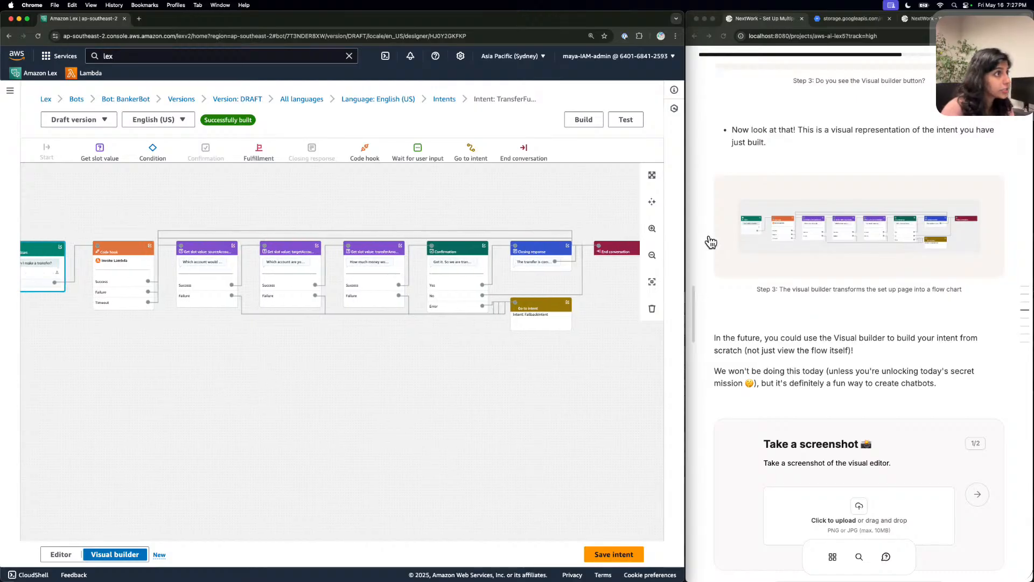
drag(688, 246, 923, 263)
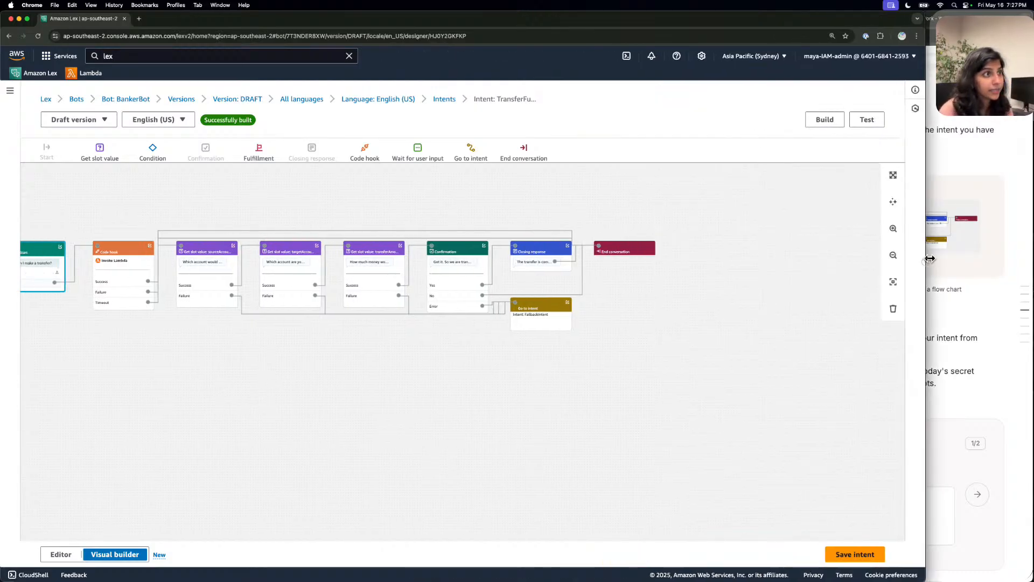
scroll(356, 353, up, 1)
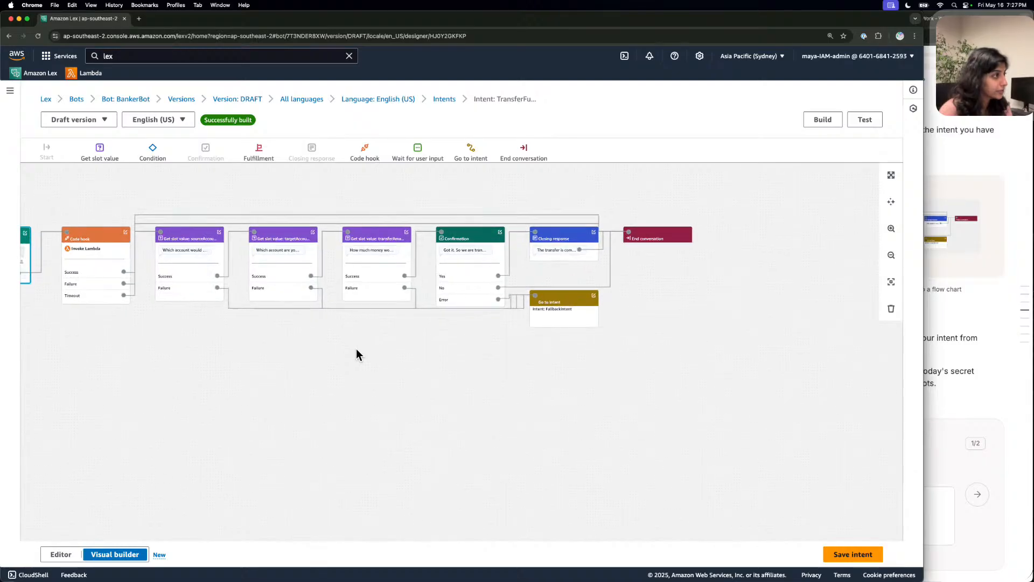
drag(356, 354, 473, 370)
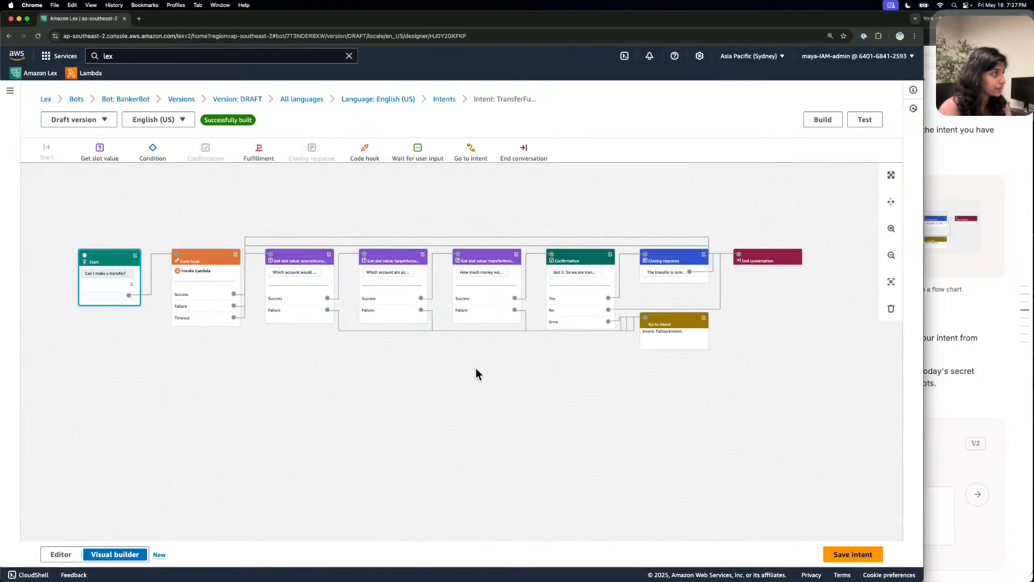
key(super+shift+4)
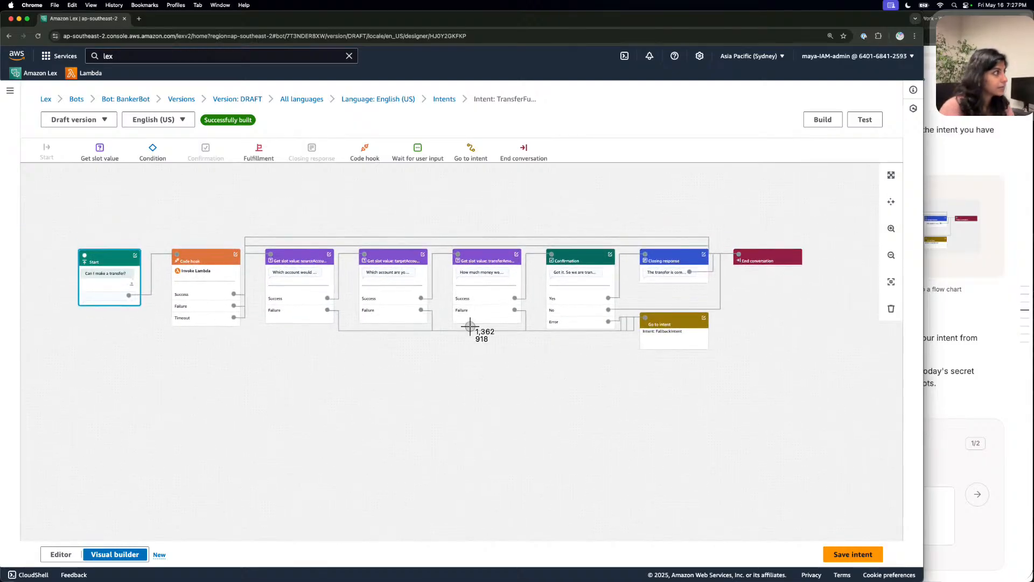
drag(66, 216, 815, 351)
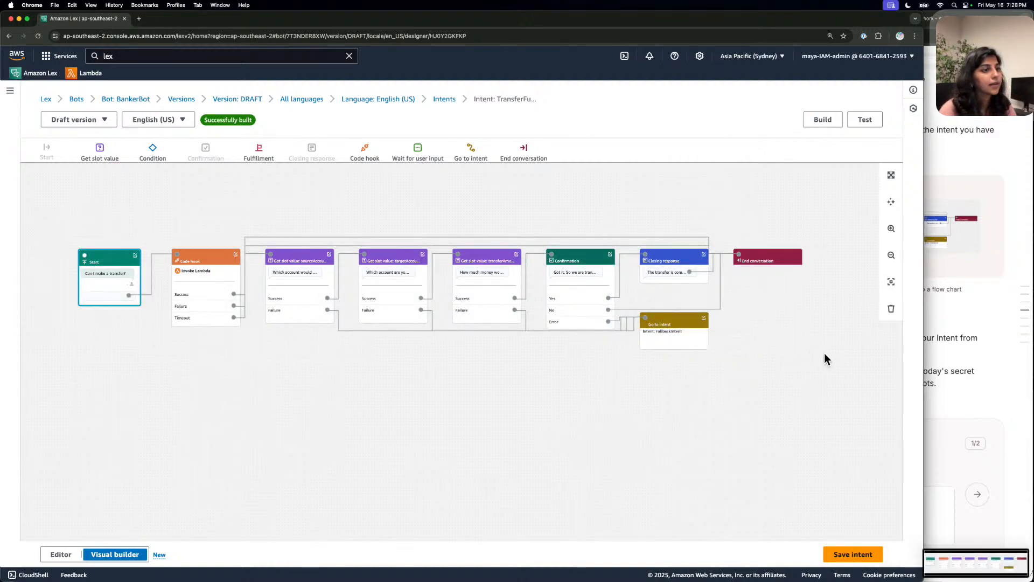
Bring the guide back into view beside the flow and upload the captured screenshot to its visual editor task.
drag(922, 353, 672, 352)
drag(977, 558, 886, 506)
scroll(867, 405, down, 4)
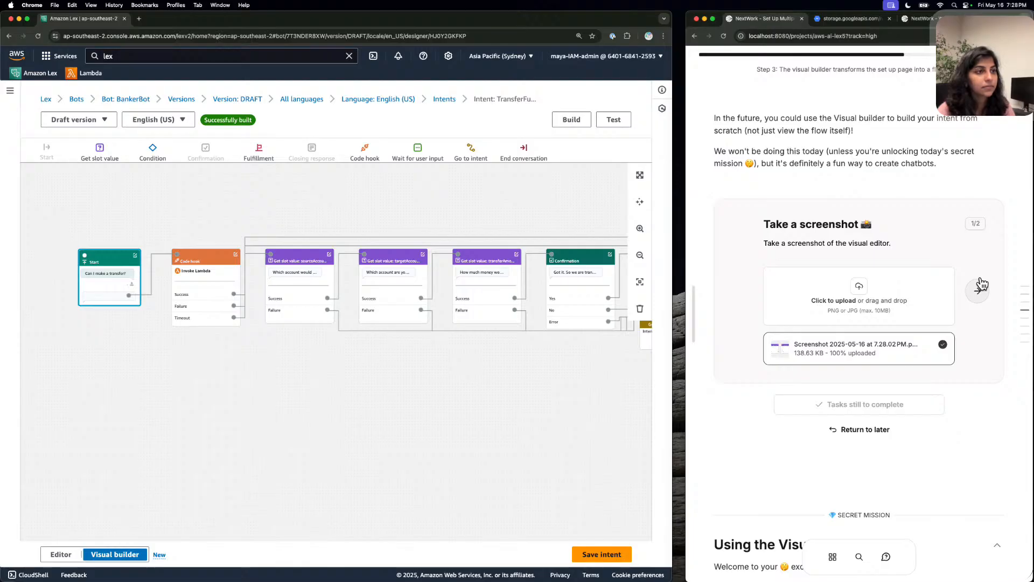
Begin the visual builder answer, completing the prefilled text with "allows you to visualize the intents and the flow of intents that you've built.".
click(981, 285)
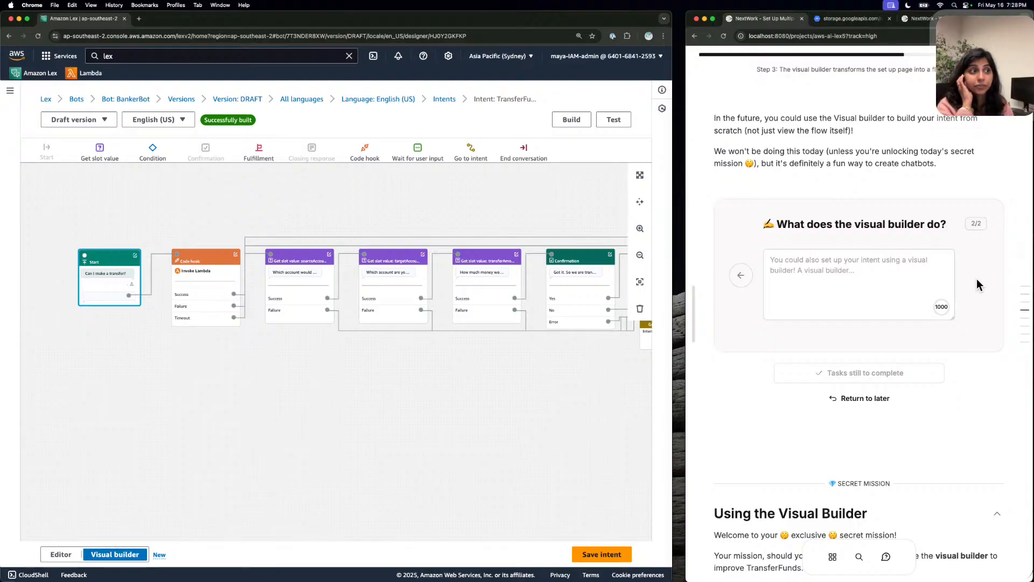
click(836, 270)
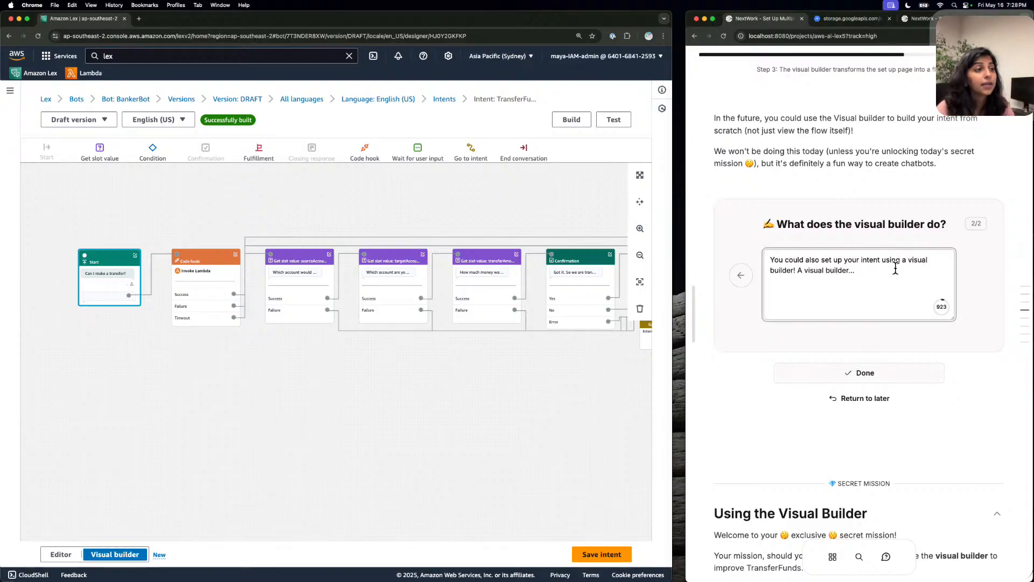
key(BackSpace)
key(BackSpace)
text(allows you t)
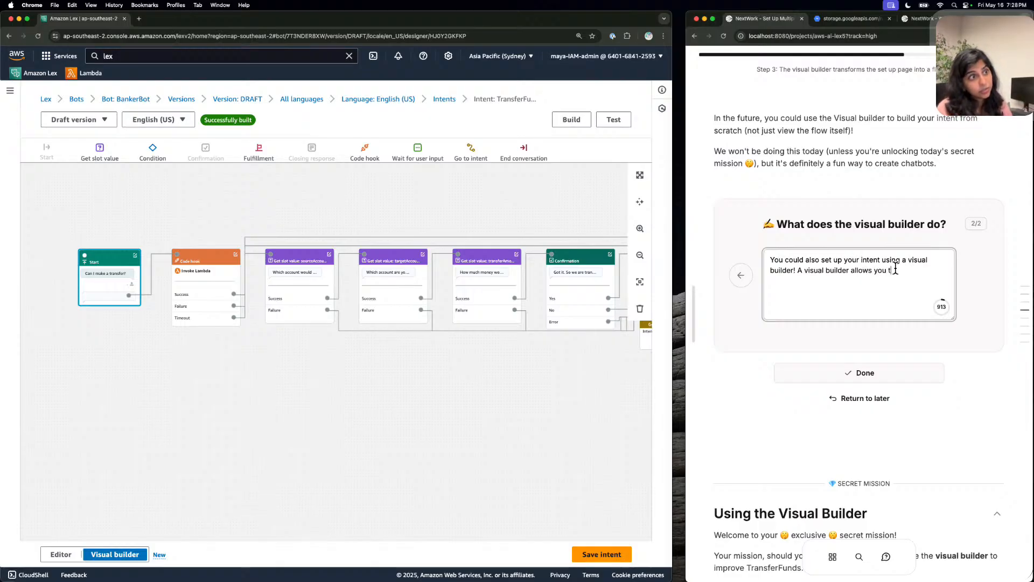
text(o visuali)
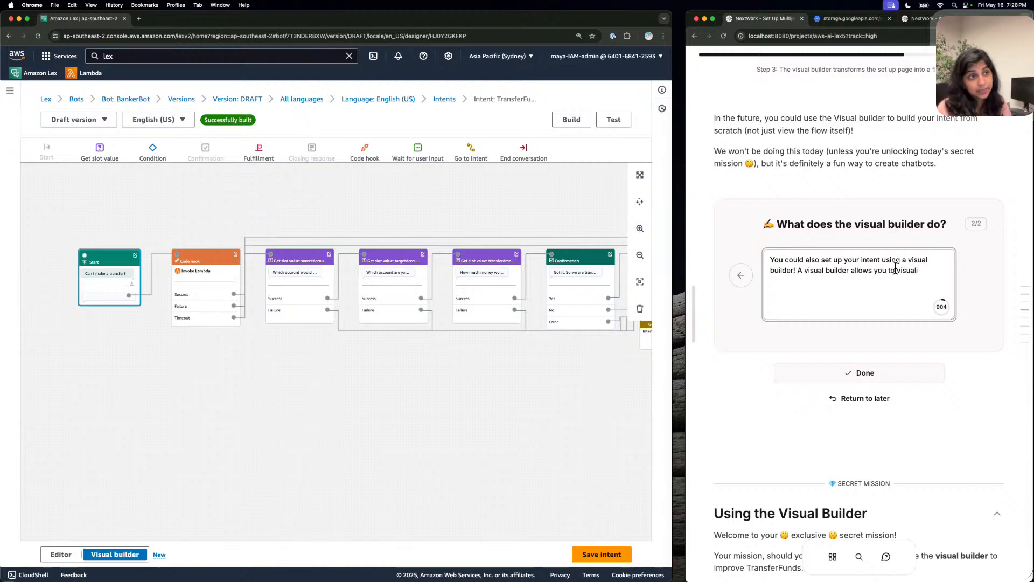
text(ze the intents and the flow of intents tha)
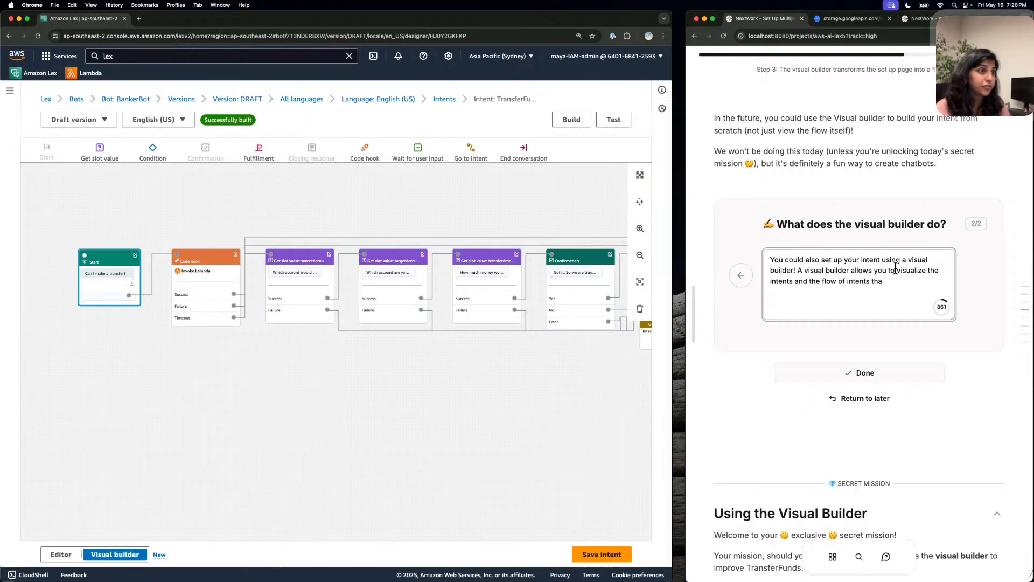
text(t you've built. It als)
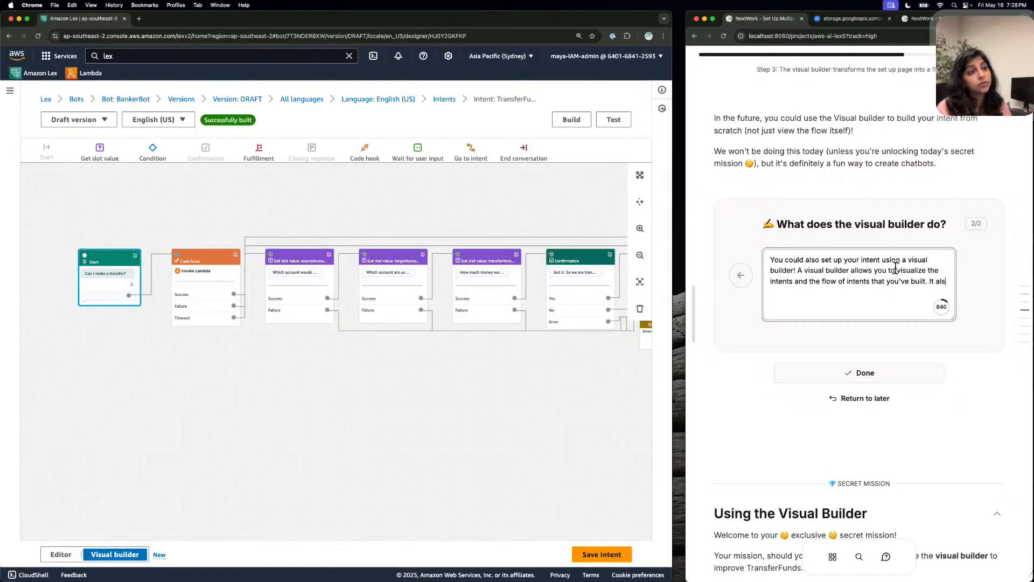
Finish the answer with "also allows you to edit and add new intents if you prefer a more visual experience." and submit the task as done.
text(o allows )
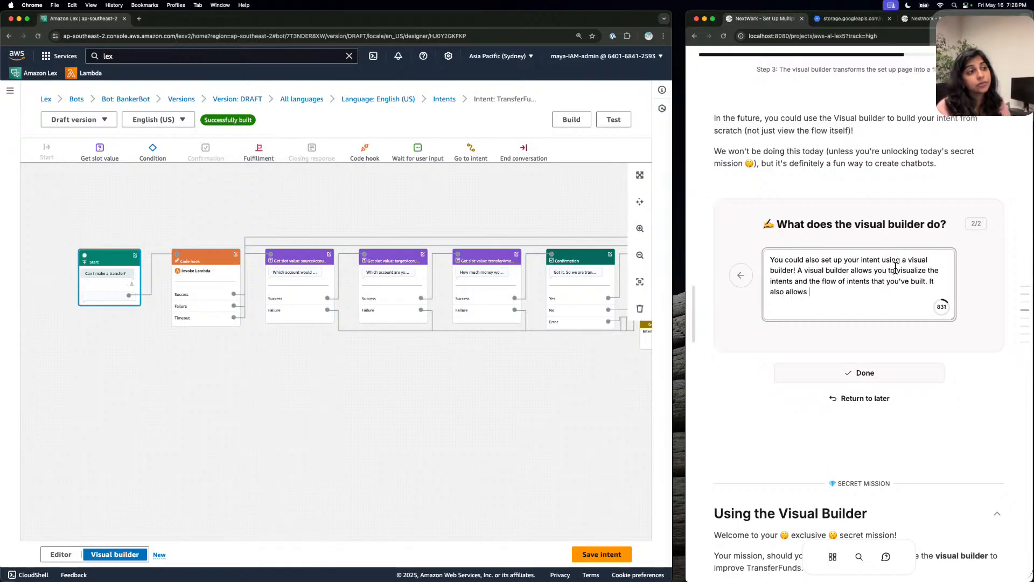
text(you to edit and add new)
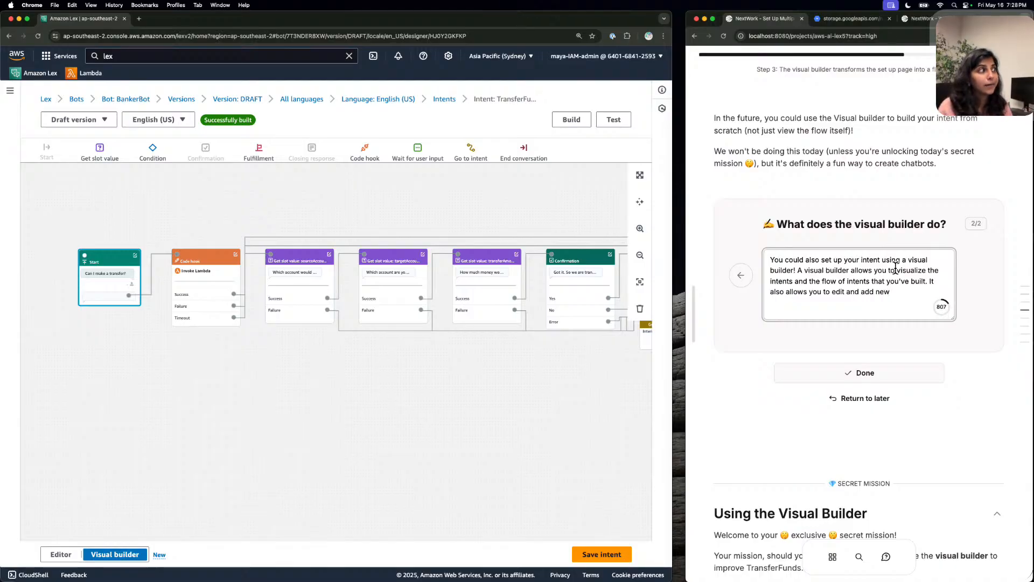
text( intents)
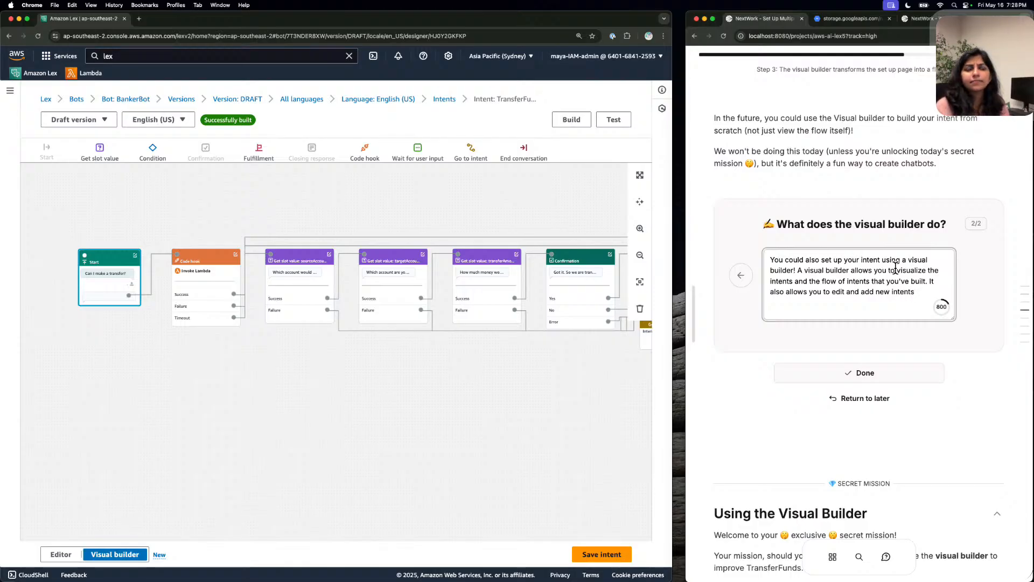
text( if)
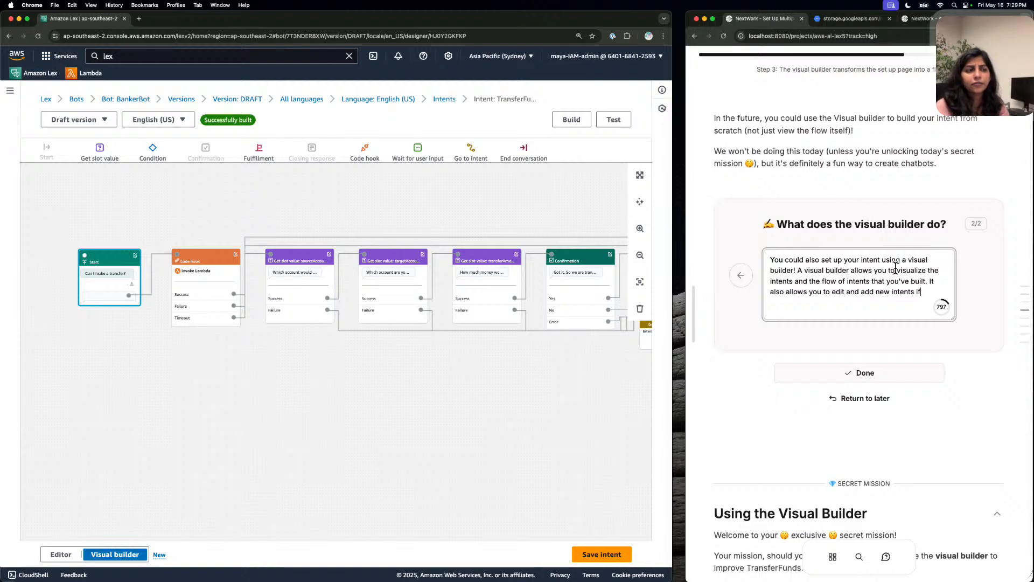
text( you pref)
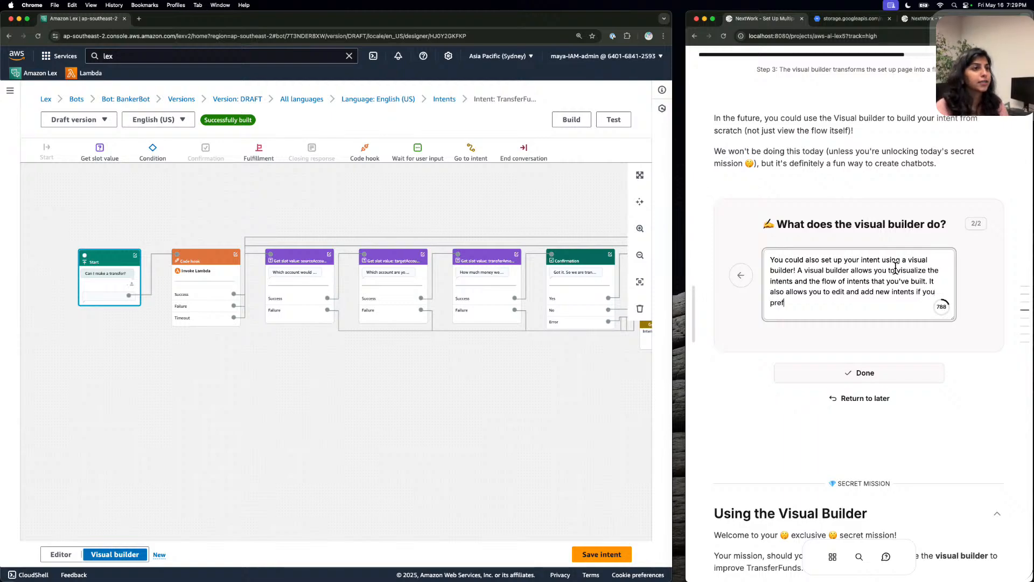
text(er a more)
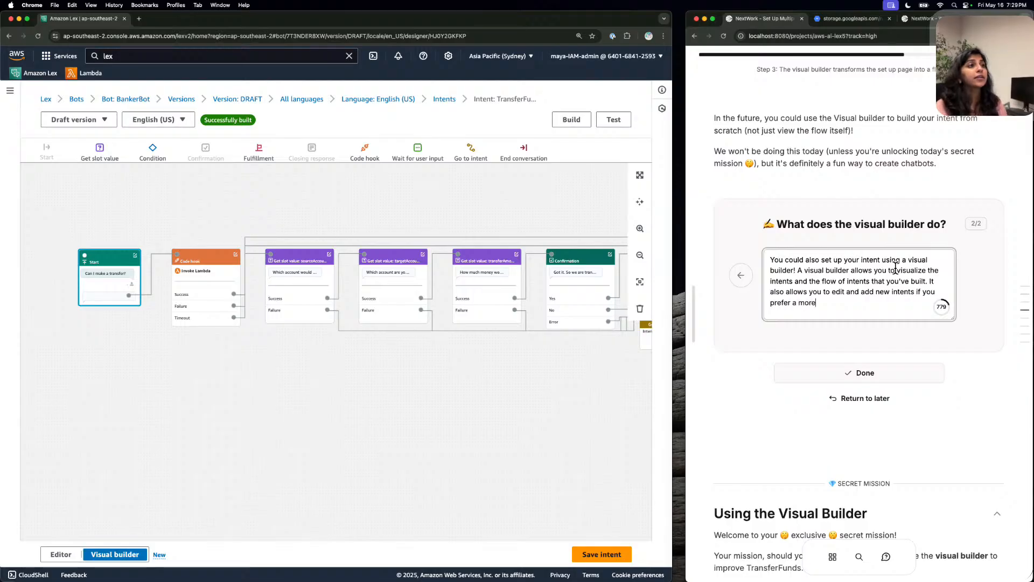
text( visual experie)
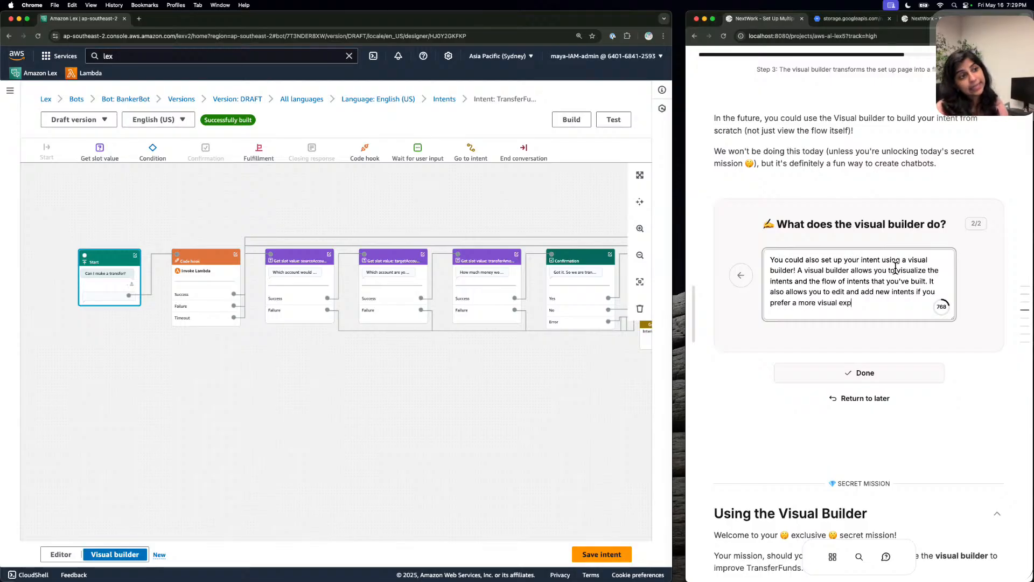
text(nce.)
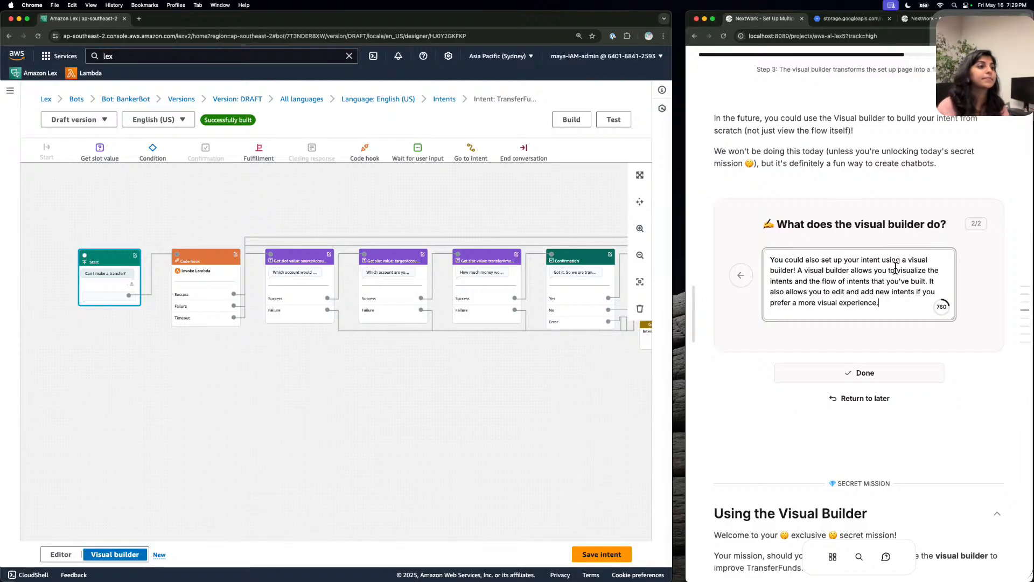
click(873, 371)
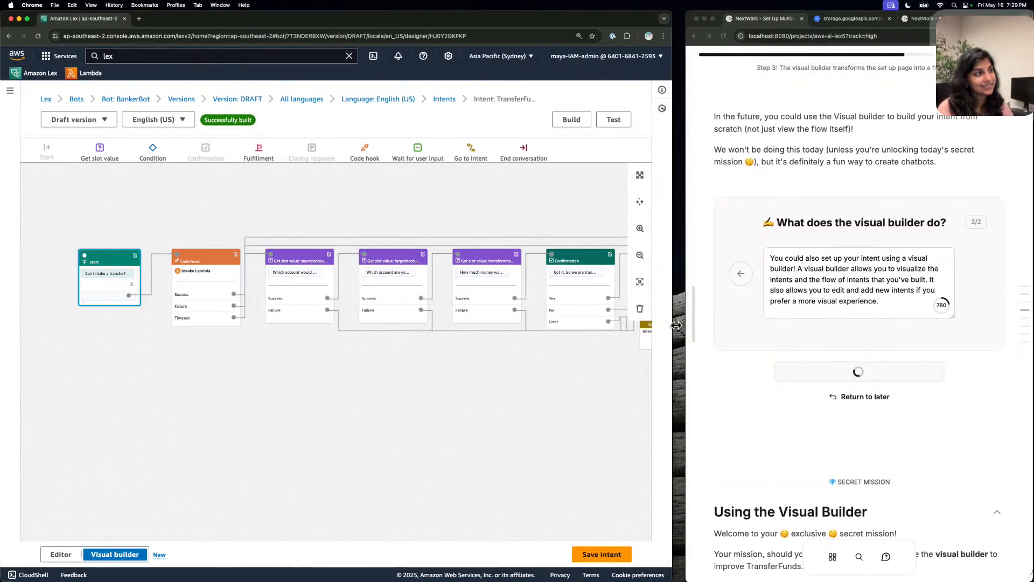
Read the guide's secret mission introduction on using the visual builder and look over the TransferFunds flow again.
drag(672, 326, 685, 324)
scroll(834, 345, down, 3)
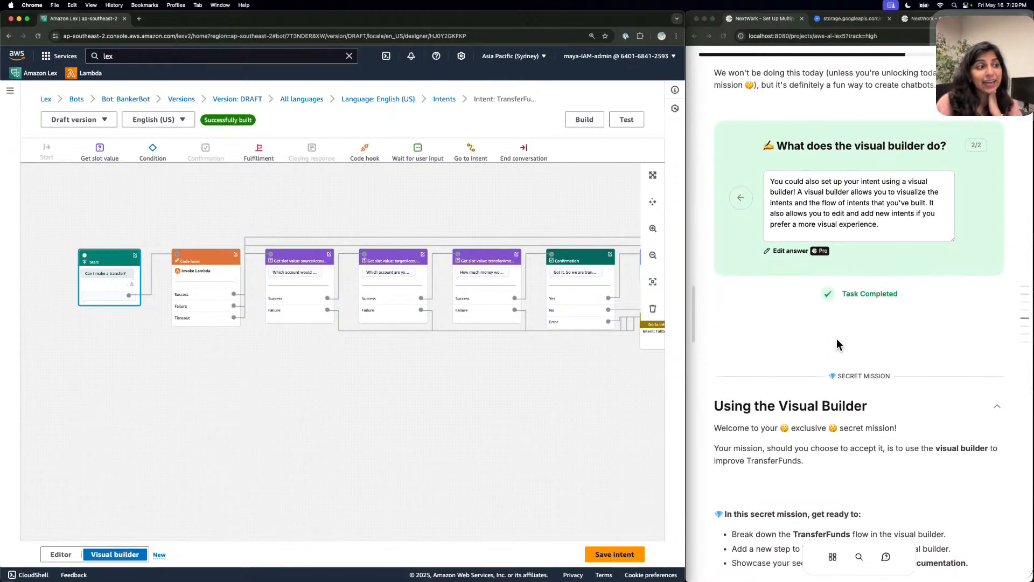
scroll(837, 344, down, 5)
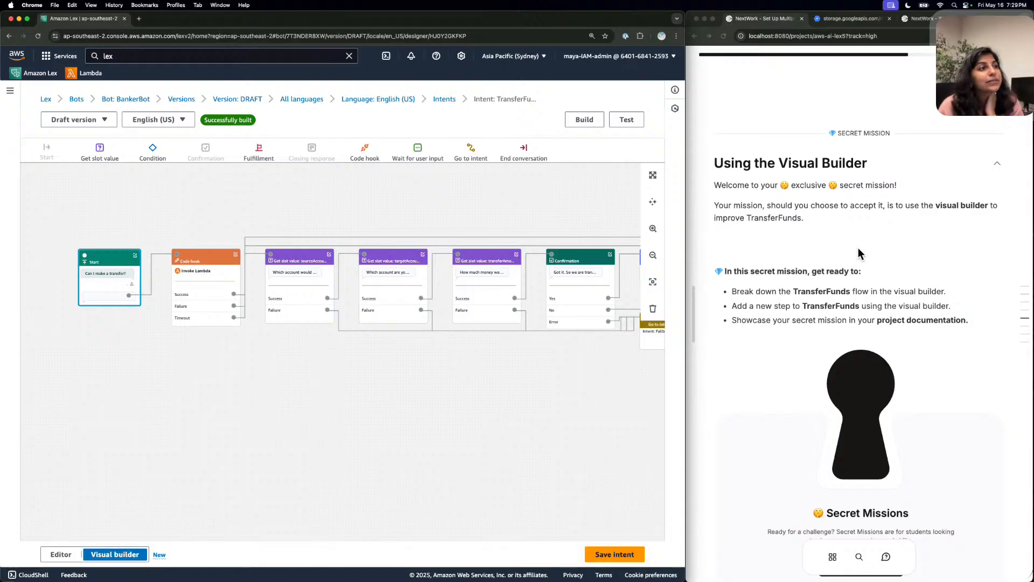
scroll(858, 253, down, 2)
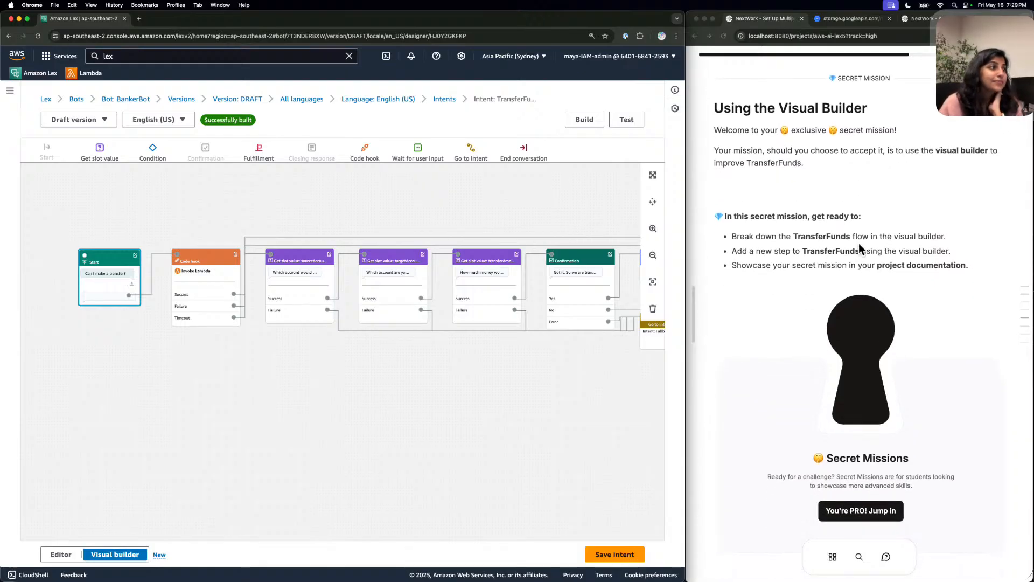
scroll(511, 221, down, 1)
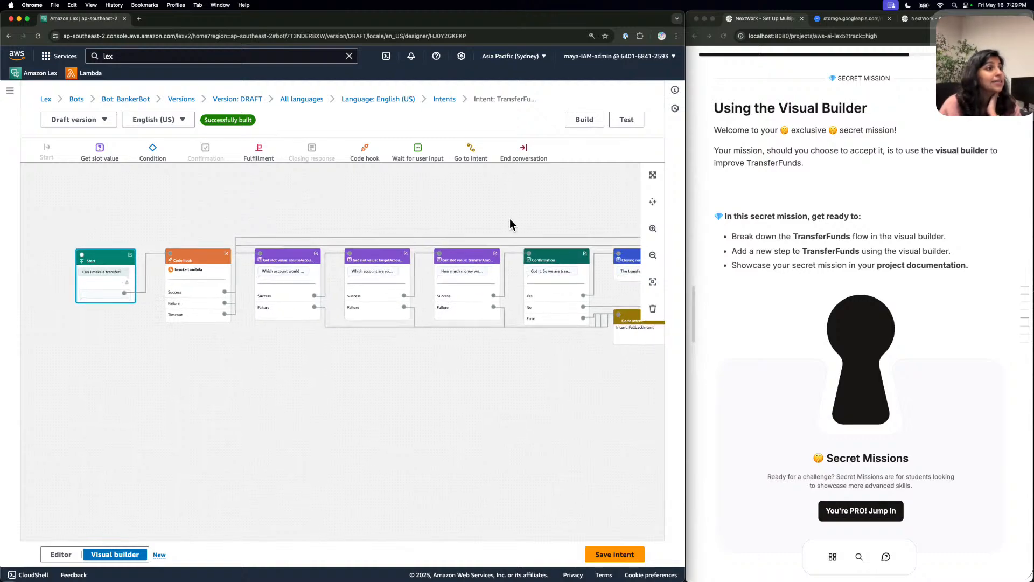
drag(544, 195, 370, 192)
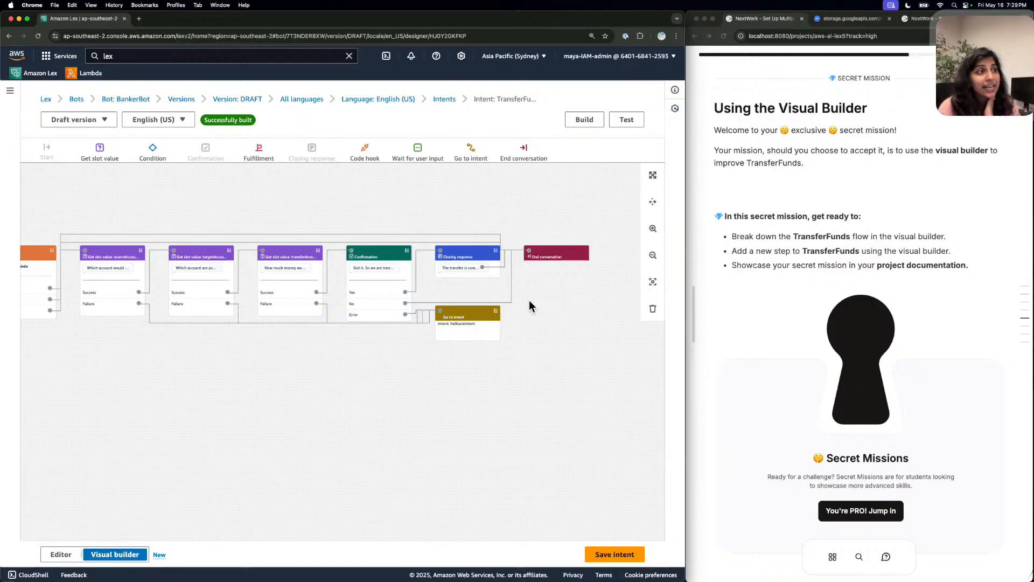
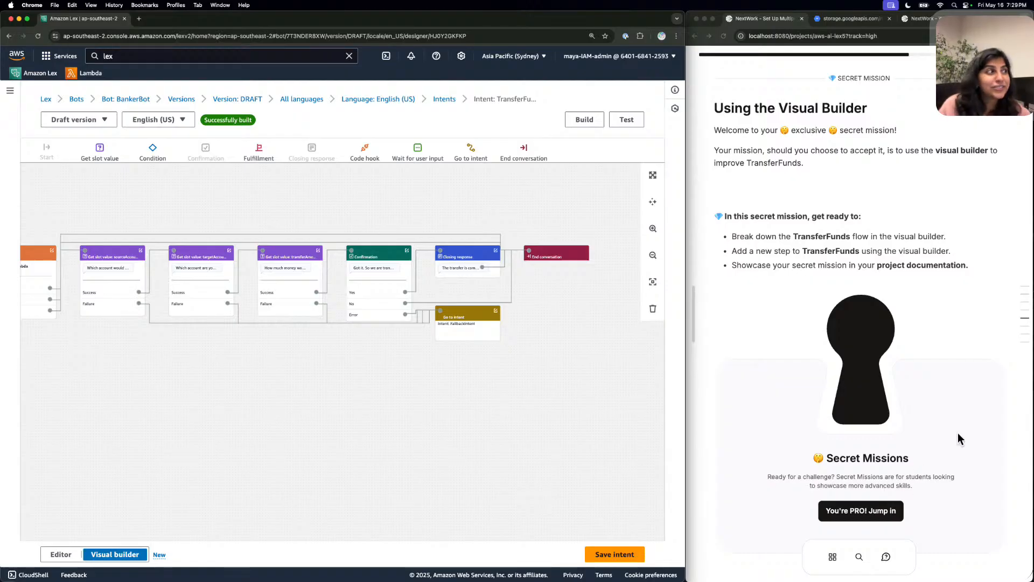
scroll(593, 323, left, 5)
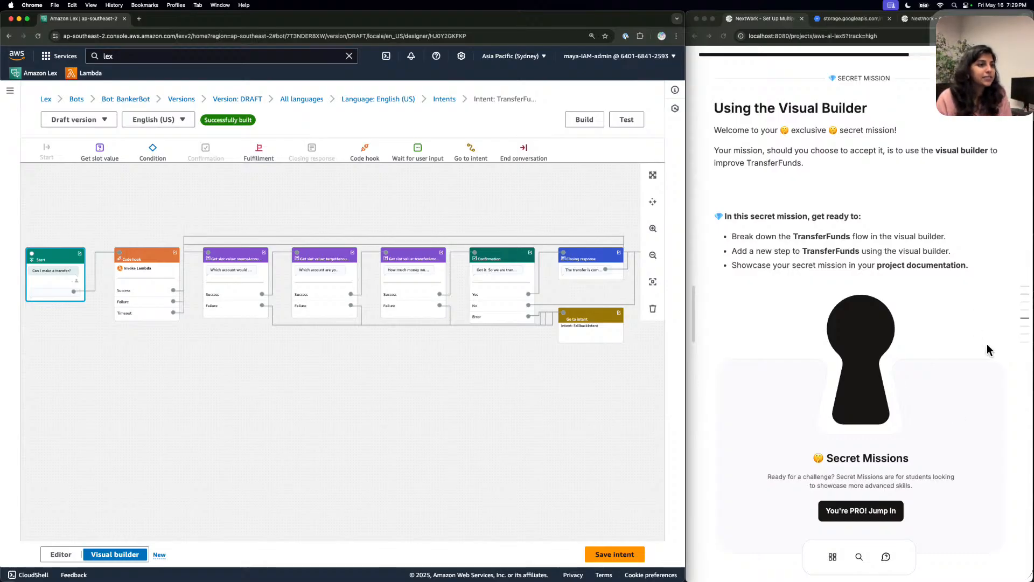
Unlock the guide's secret mission and begin its answer, continuing the prefilled sentence with "use the visual builder to add".
click(845, 510)
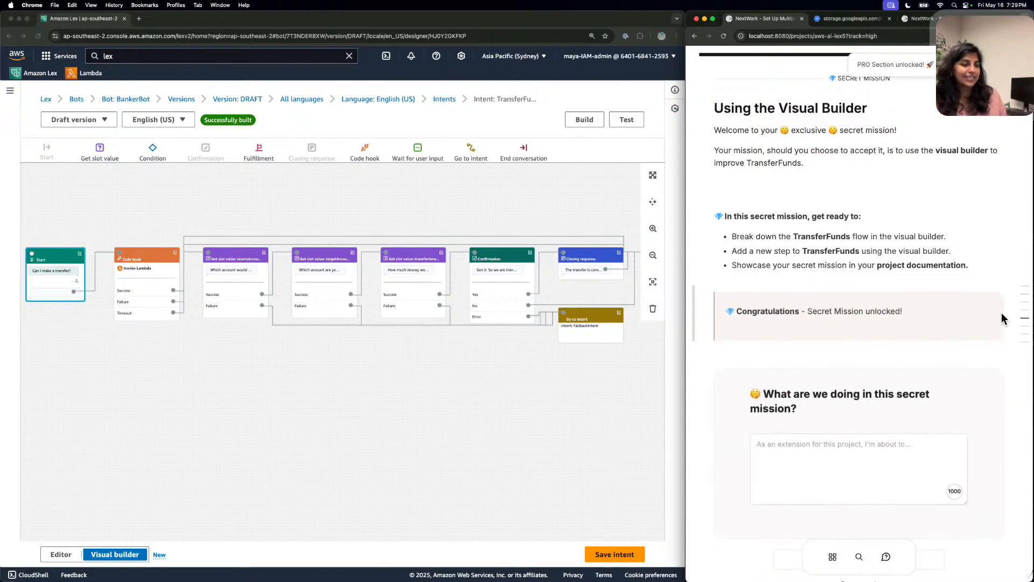
click(895, 446)
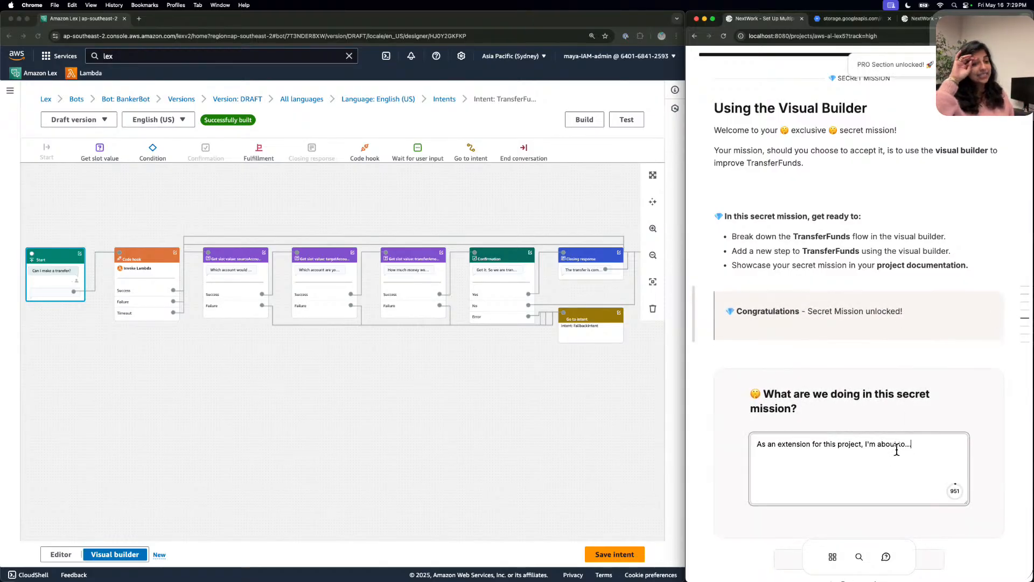
key(BackSpace)
key(BackSpace)
key(BackSpace)
text(us)
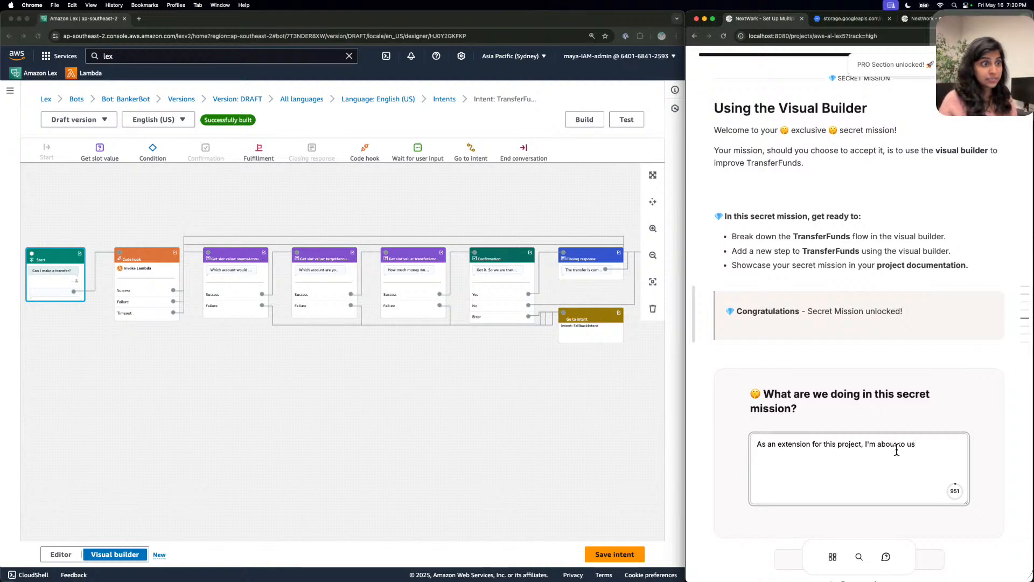
text(e the visual)
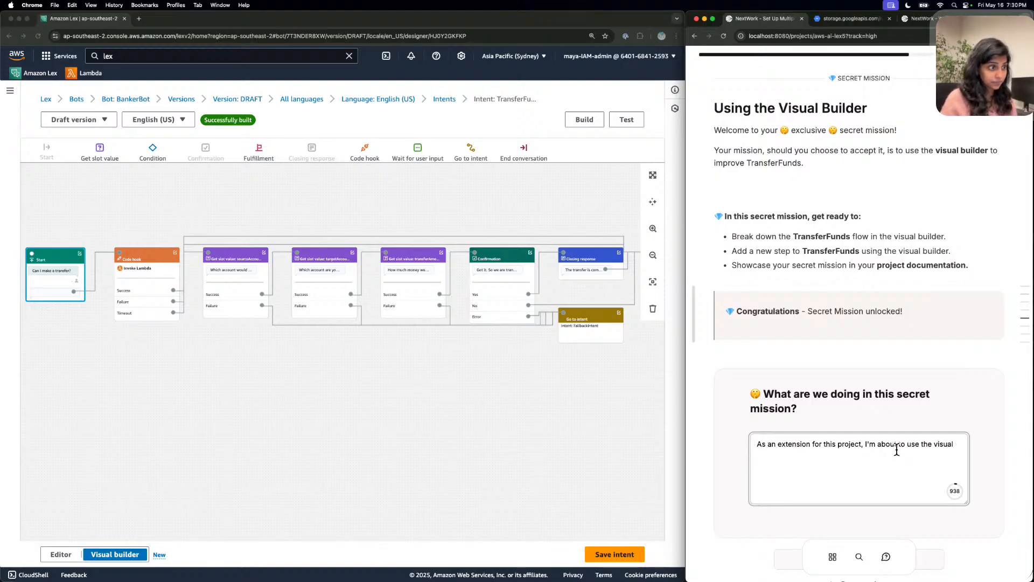
text( builder to add)
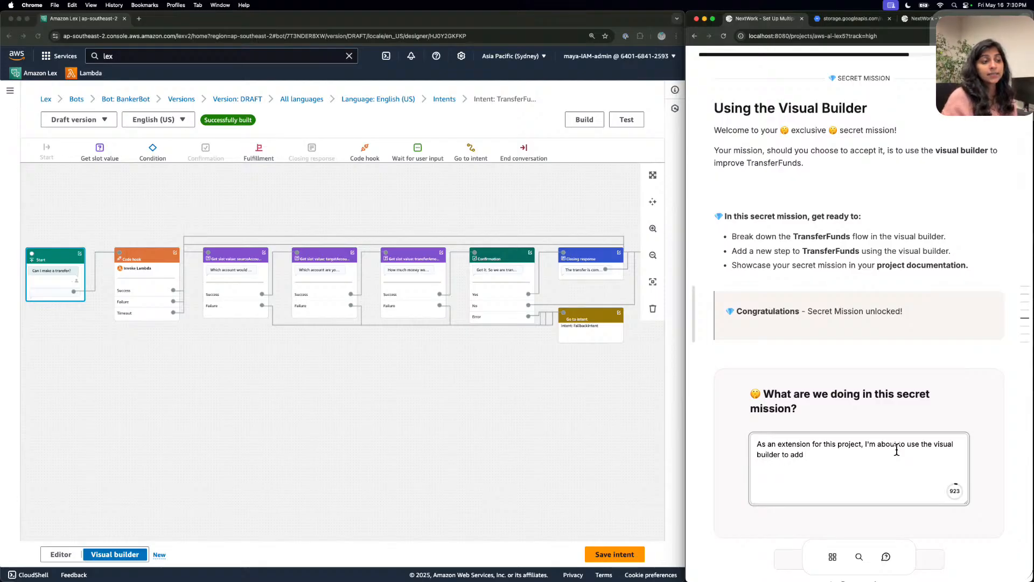
Complete the secret mission answer with "a new step to the TransferFunds intent." and submit the task as done.
text( a new st)
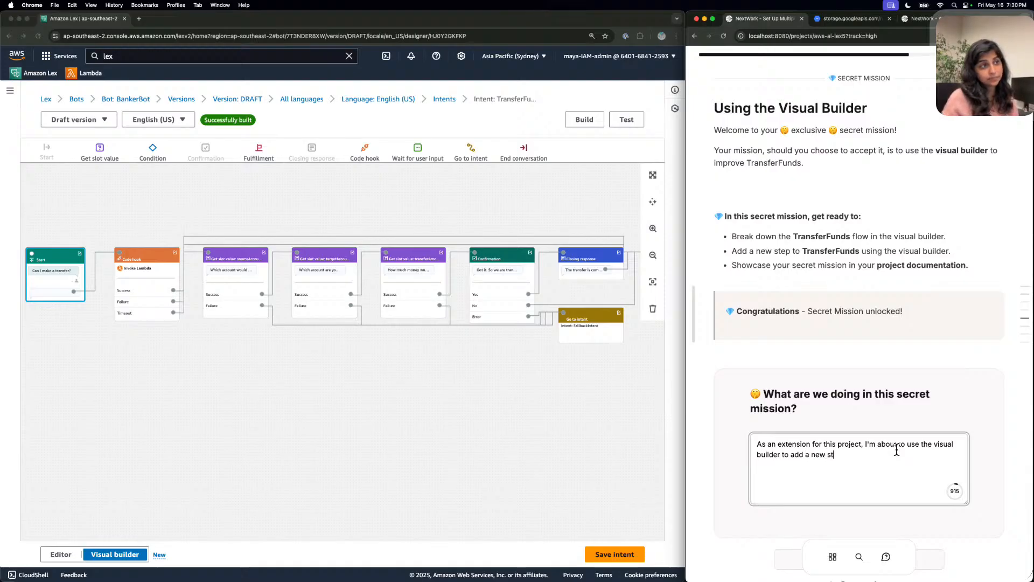
text(ep to the)
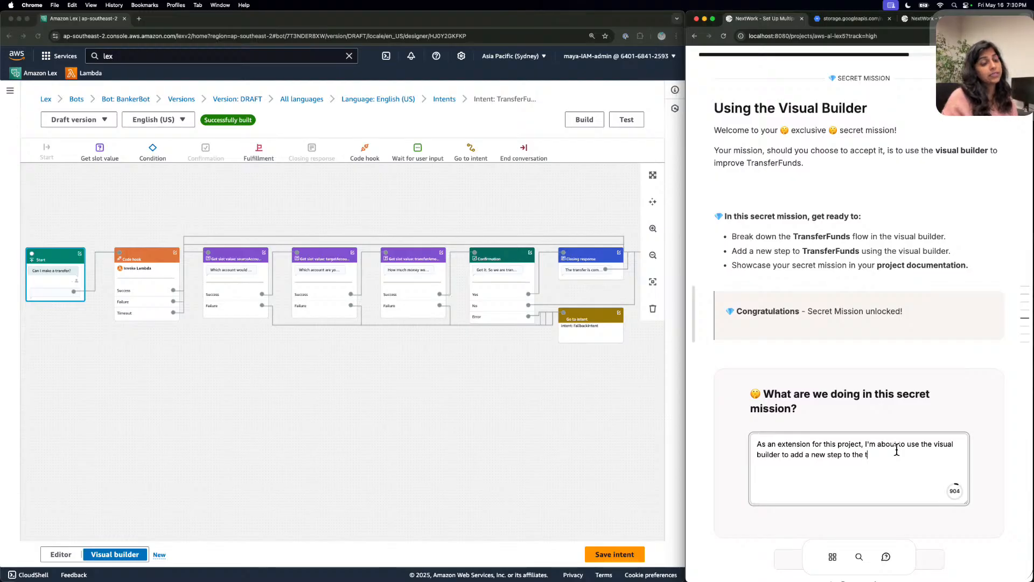
text( Trand)
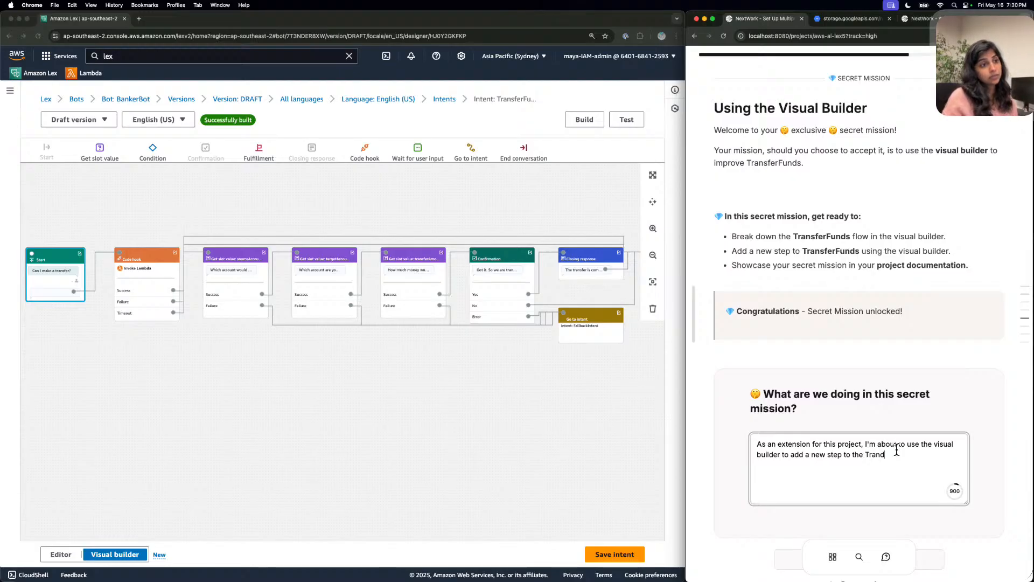
key(BackSpace)
text(sfer)
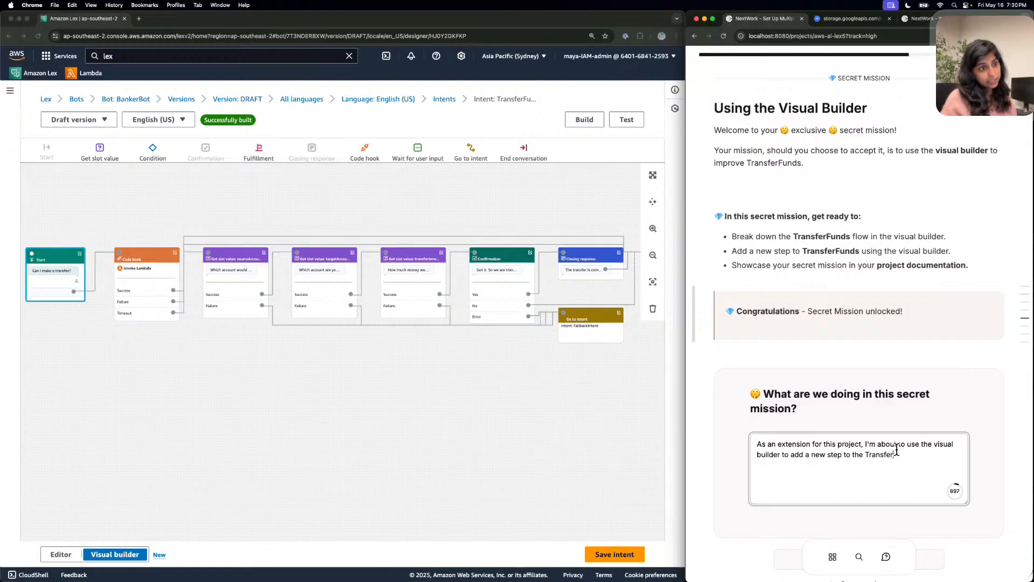
text(Funds intenr.)
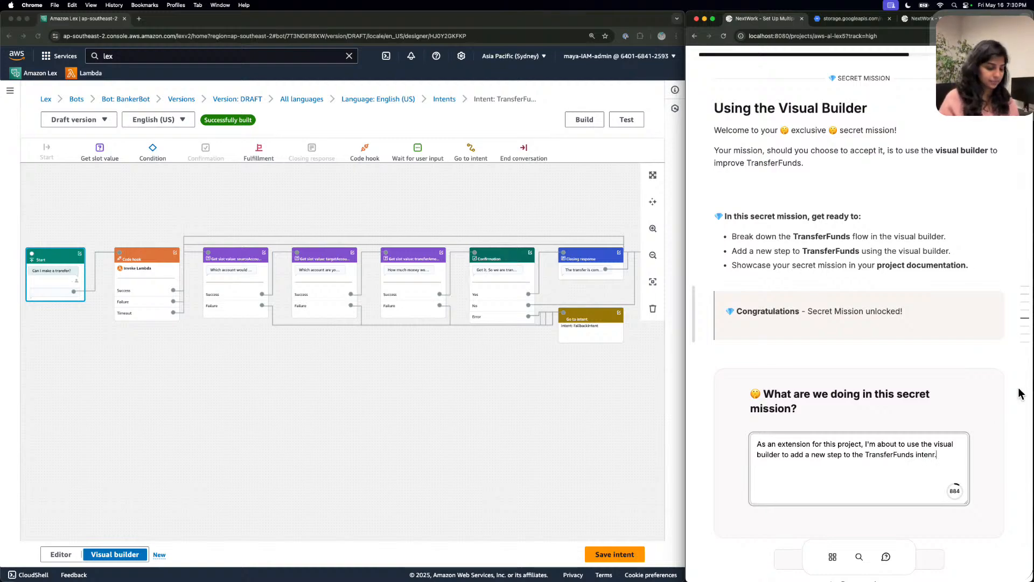
key(BackSpace)
key(BackSpace)
text(t.)
scroll(907, 469, down, 3)
click(897, 487)
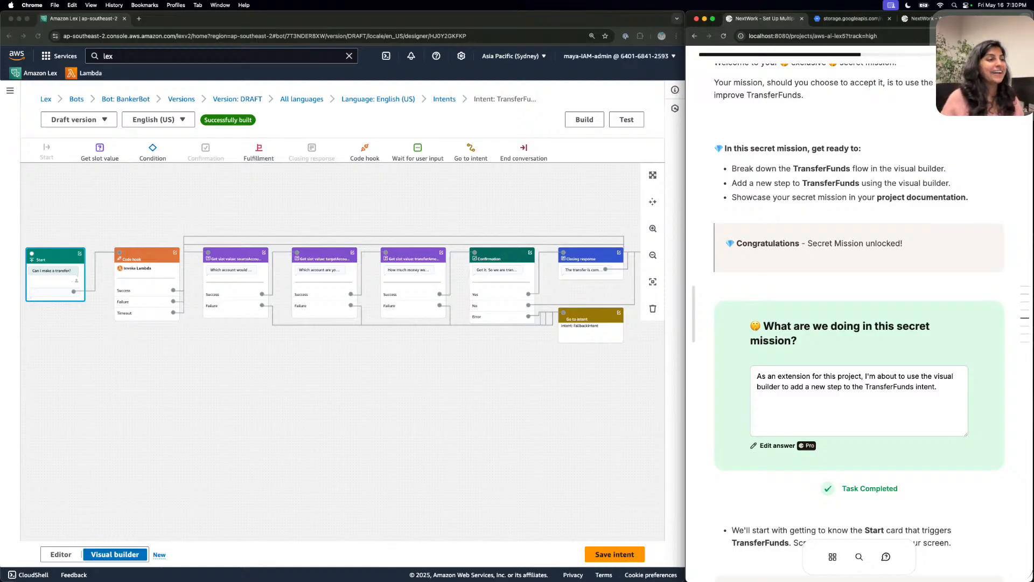
Read the guide's introduction to the Start card and enlarge the flow around the Start and Code hook cards.
scroll(949, 334, down, 5)
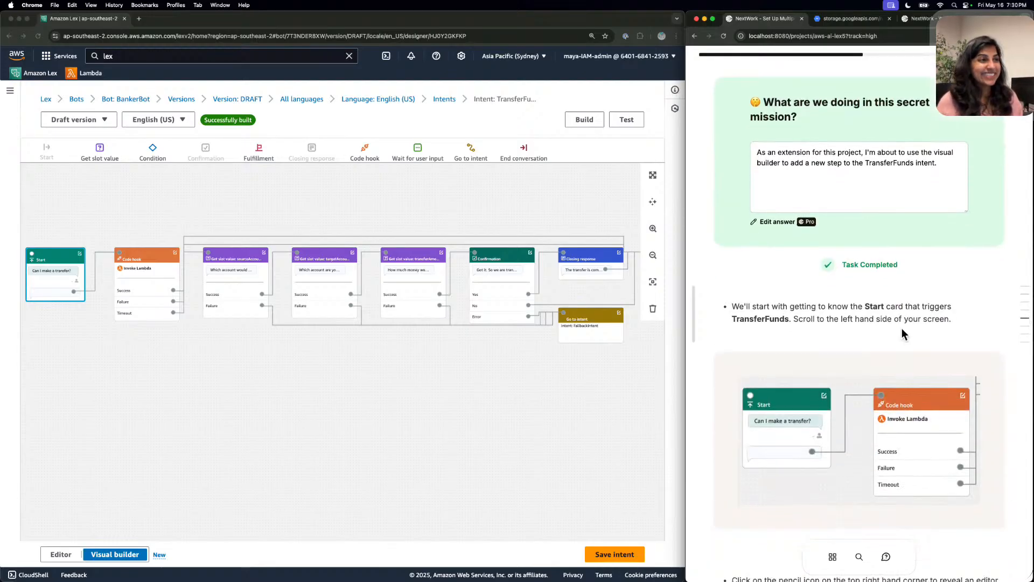
scroll(901, 328, down, 3)
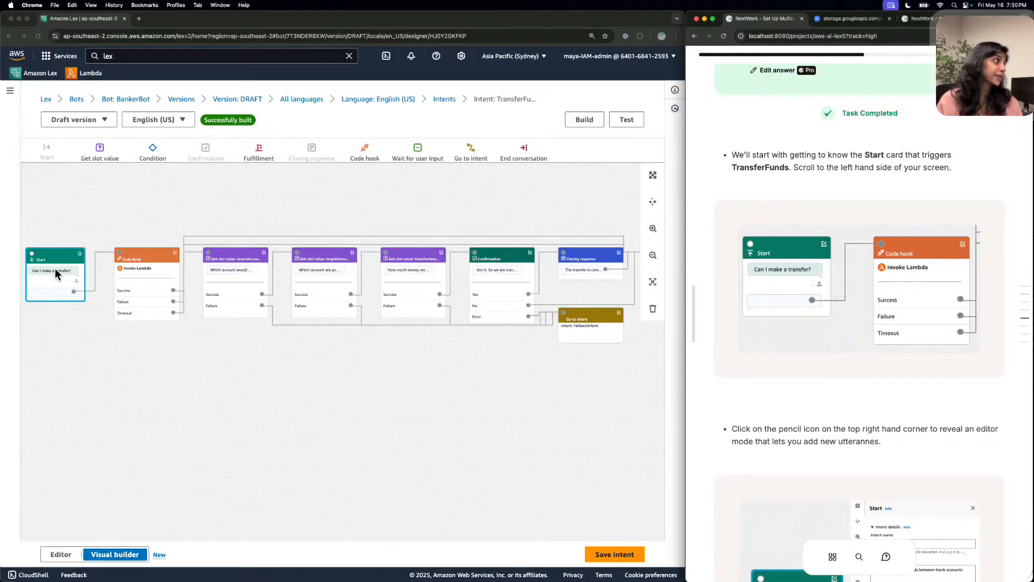
click(94, 209)
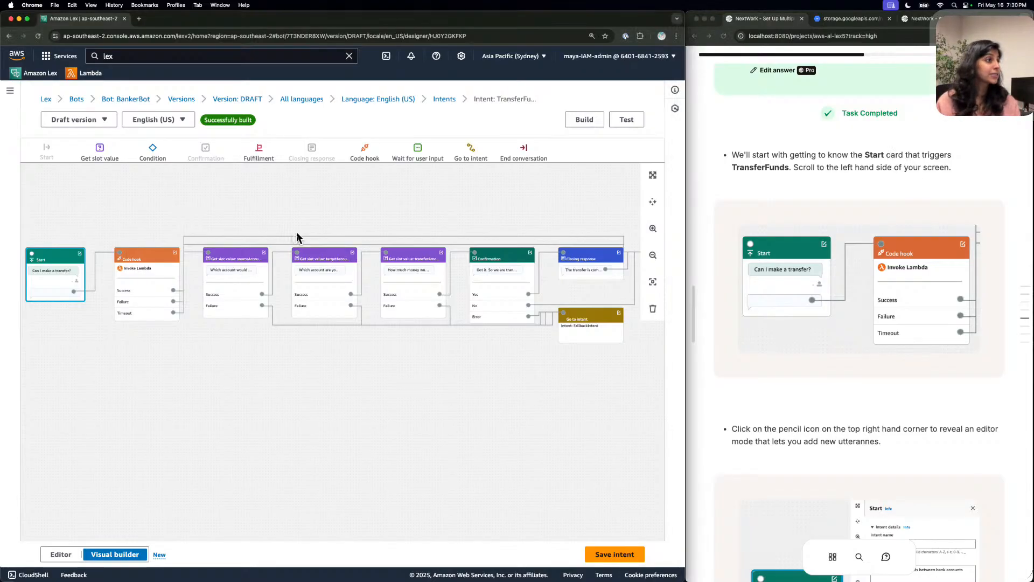
click(657, 229)
scroll(156, 340, left, 10)
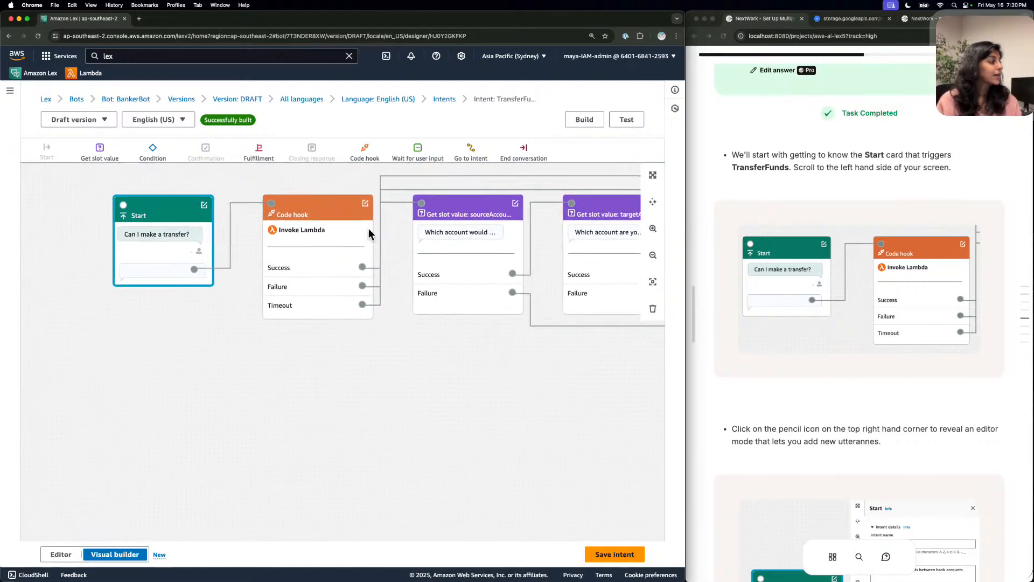
click(652, 229)
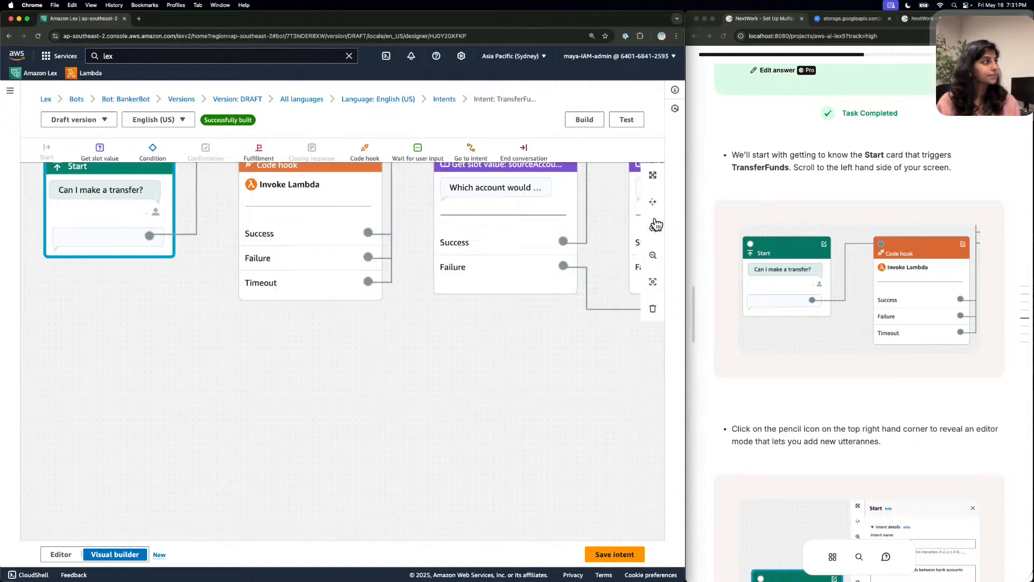
drag(154, 299, 318, 350)
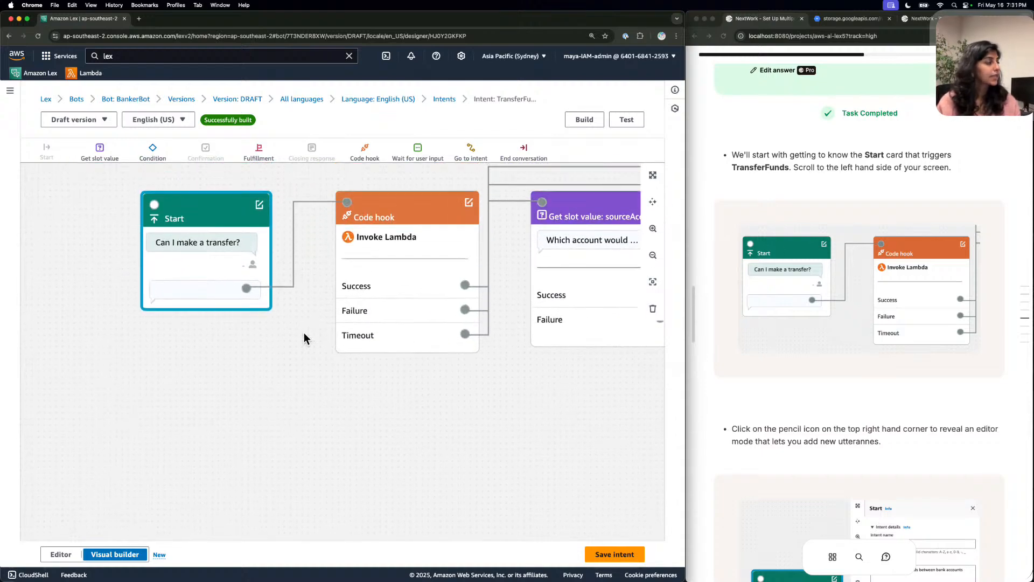
scroll(890, 385, down, 10)
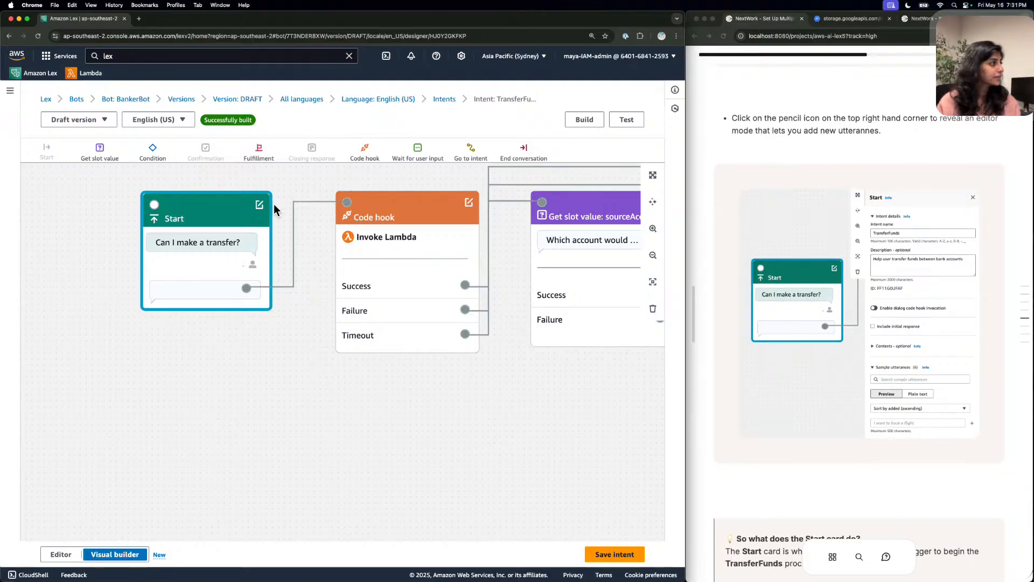
Examine the Start card's intent details and sample utterances alongside the guide's explanation, and close its settings.
click(259, 205)
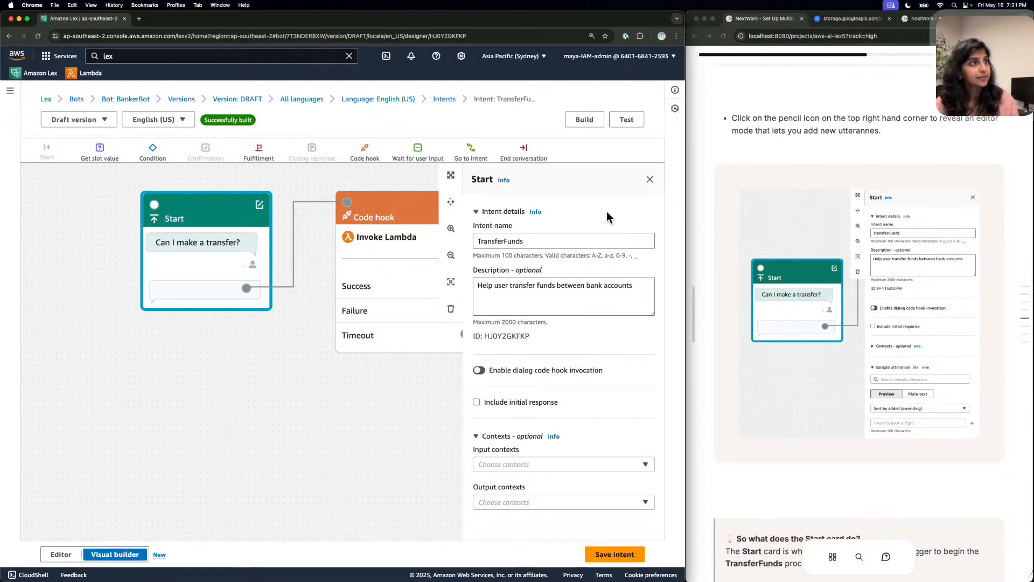
scroll(564, 401, down, 3)
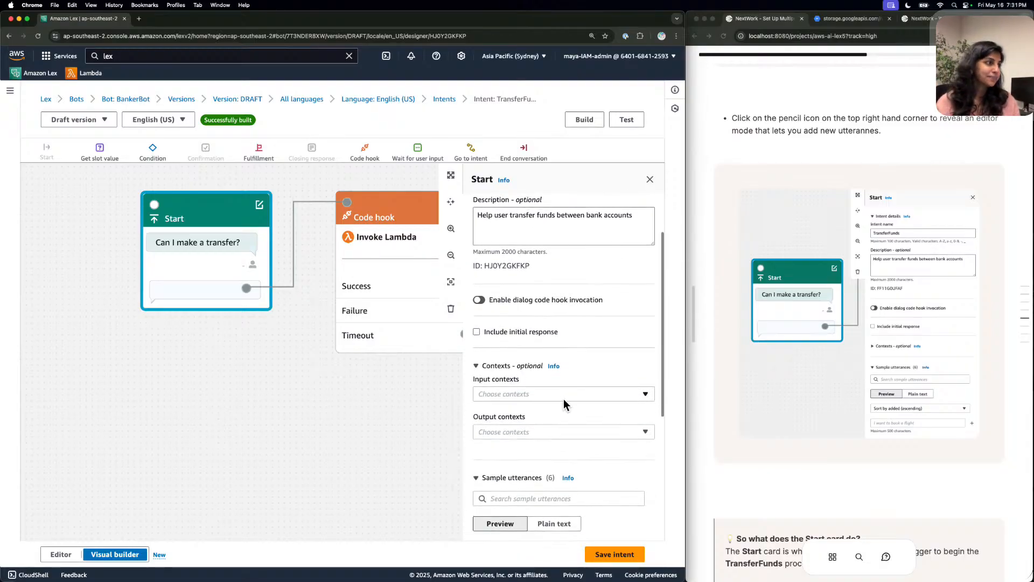
scroll(564, 398, down, 5)
scroll(656, 396, down, 3)
scroll(865, 393, down, 6)
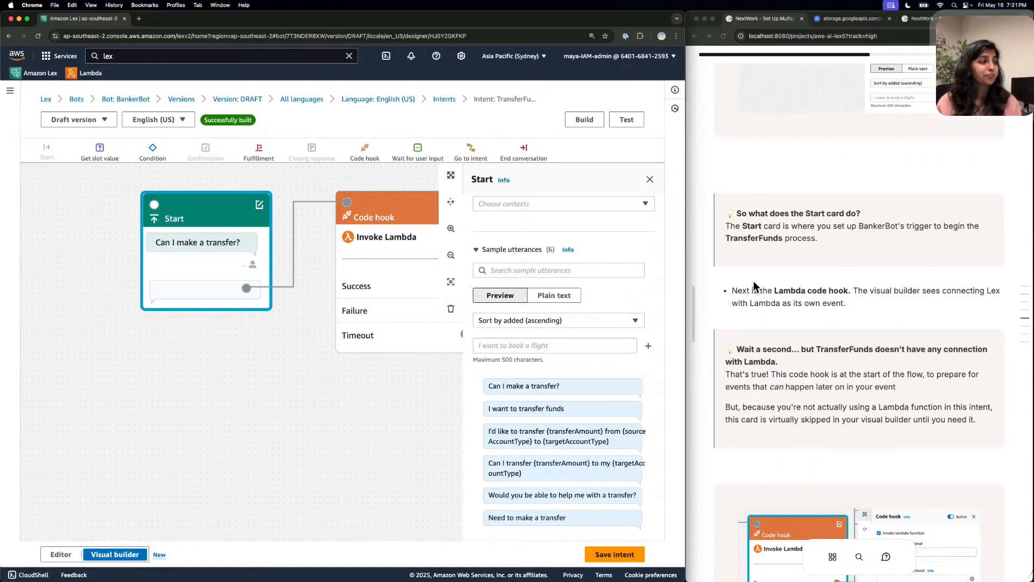
scroll(547, 316, down, 1)
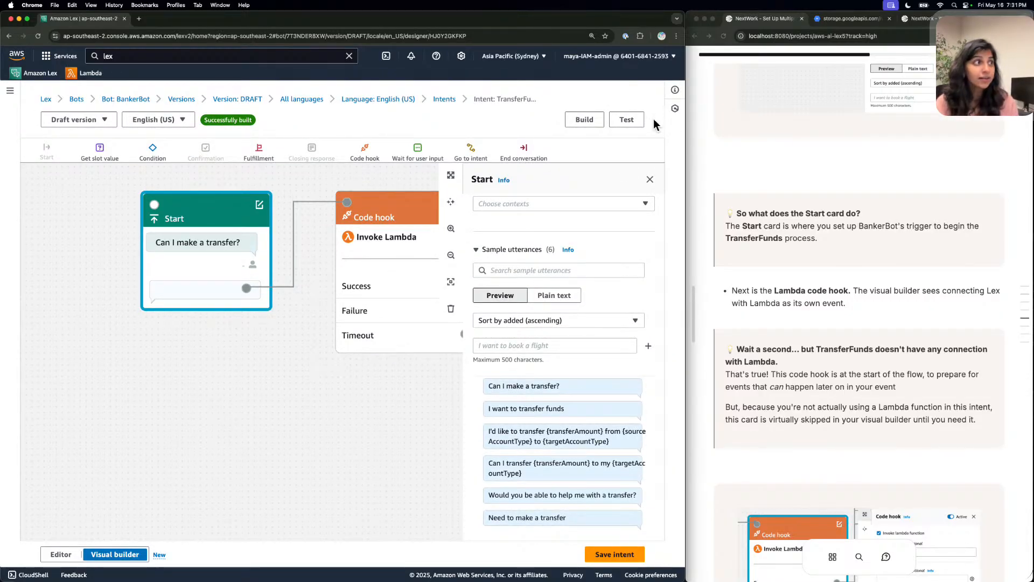
click(650, 179)
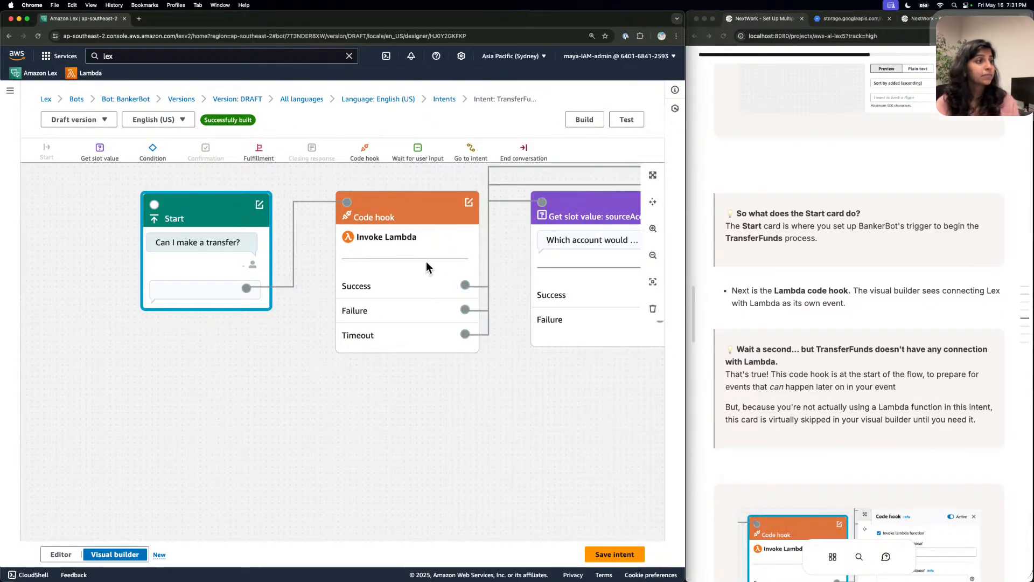
Read the guide's notes on the Lambda code hook and inspect the Code hook card's settings in the flow.
scroll(425, 261, up, 1)
drag(532, 380, 392, 386)
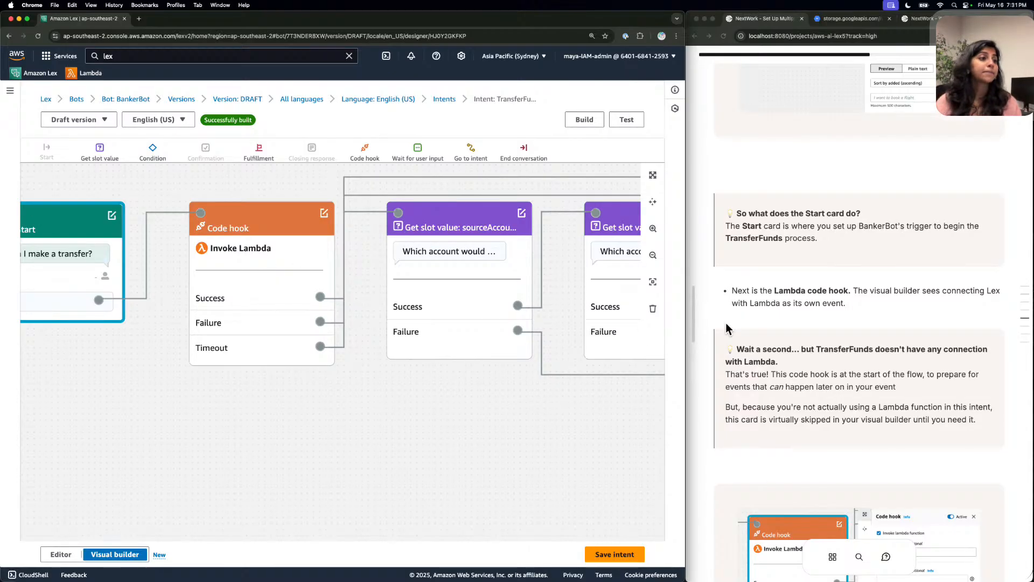
scroll(726, 328, down, 1)
scroll(727, 327, down, 6)
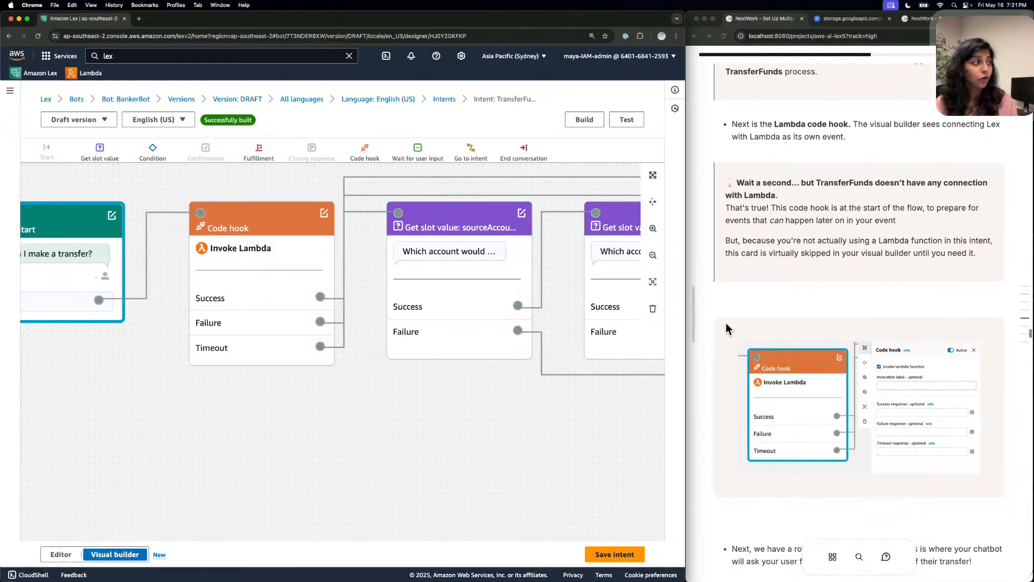
scroll(725, 327, down, 3)
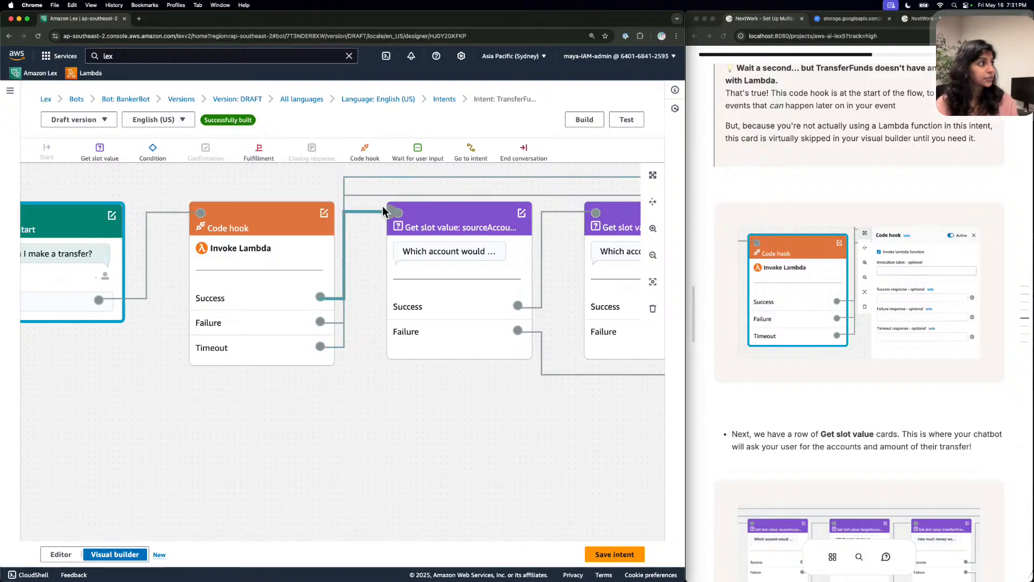
click(324, 213)
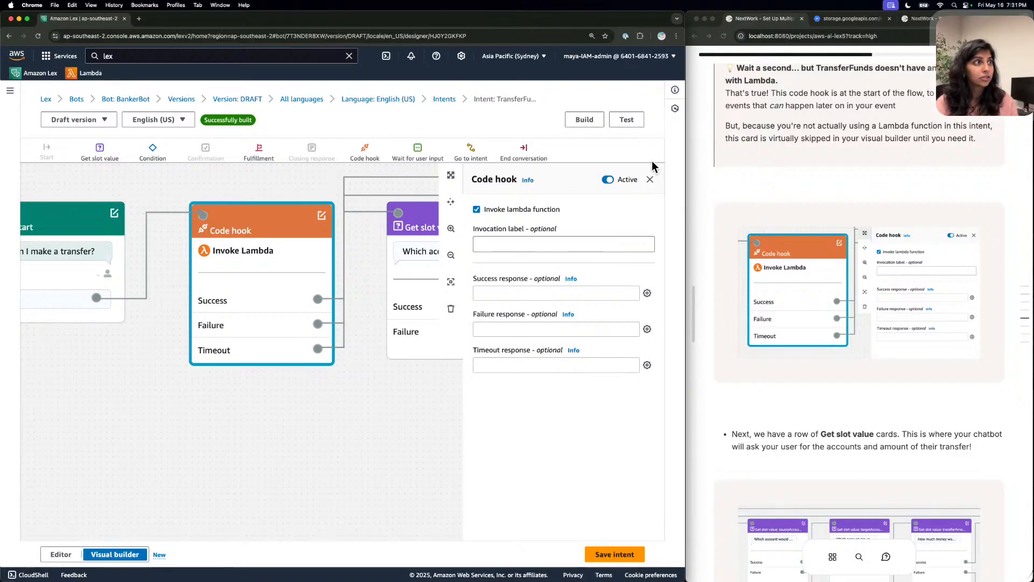
click(650, 176)
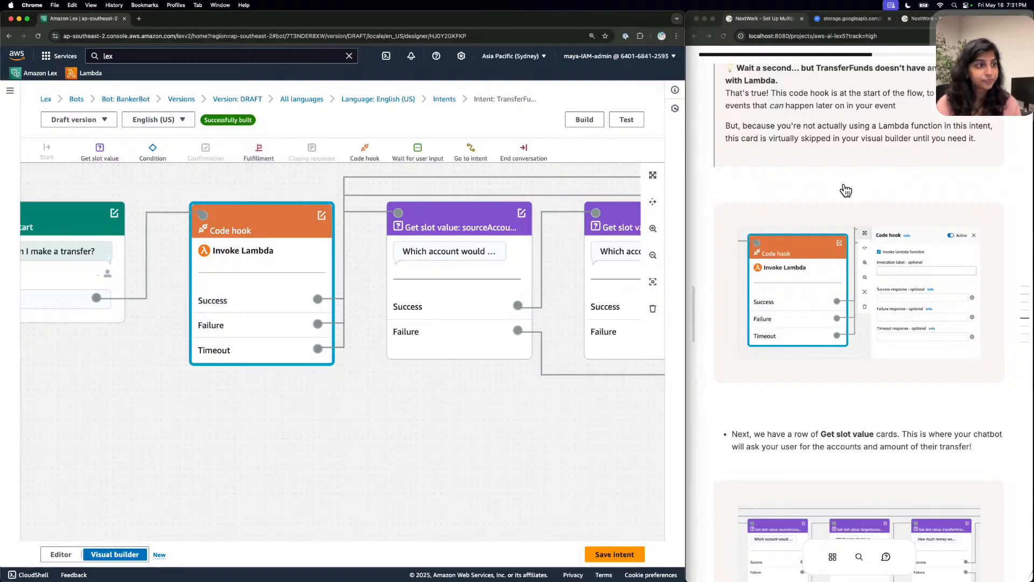
Look over the three Get slot value cards with the guide's notes and inspect the sourceAccountType card's slot settings.
drag(526, 374, 184, 398)
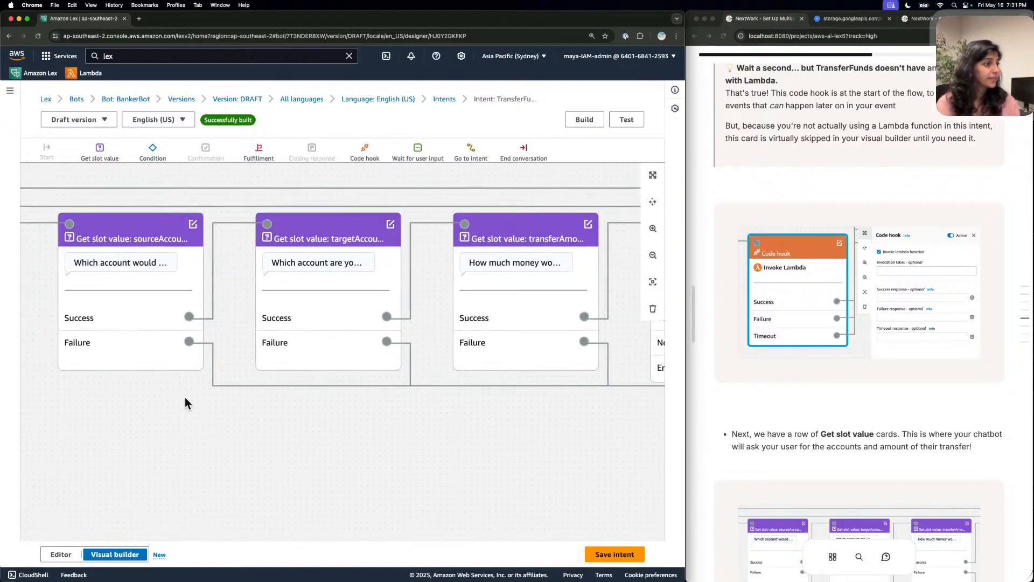
scroll(787, 395, down, 5)
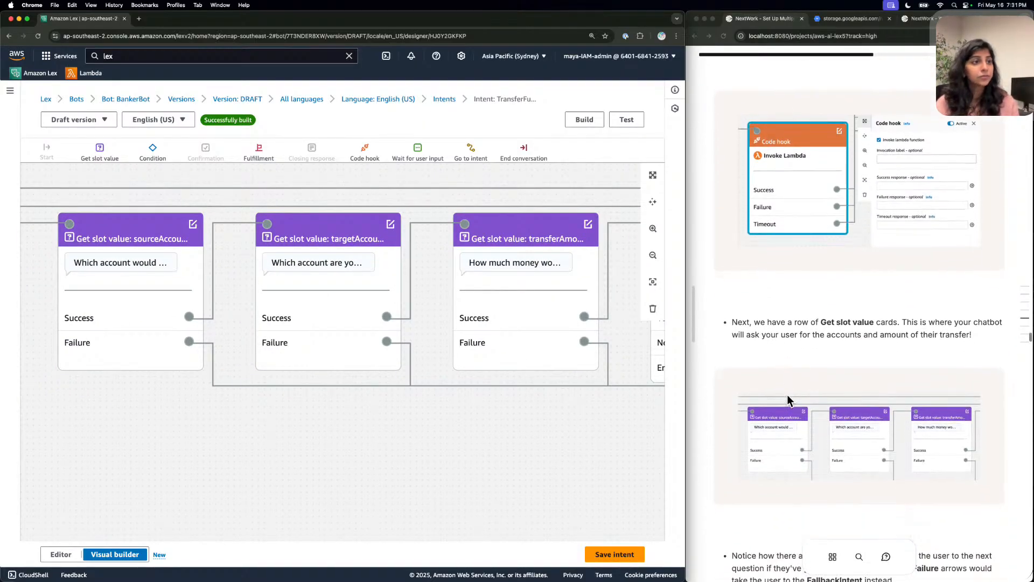
click(149, 230)
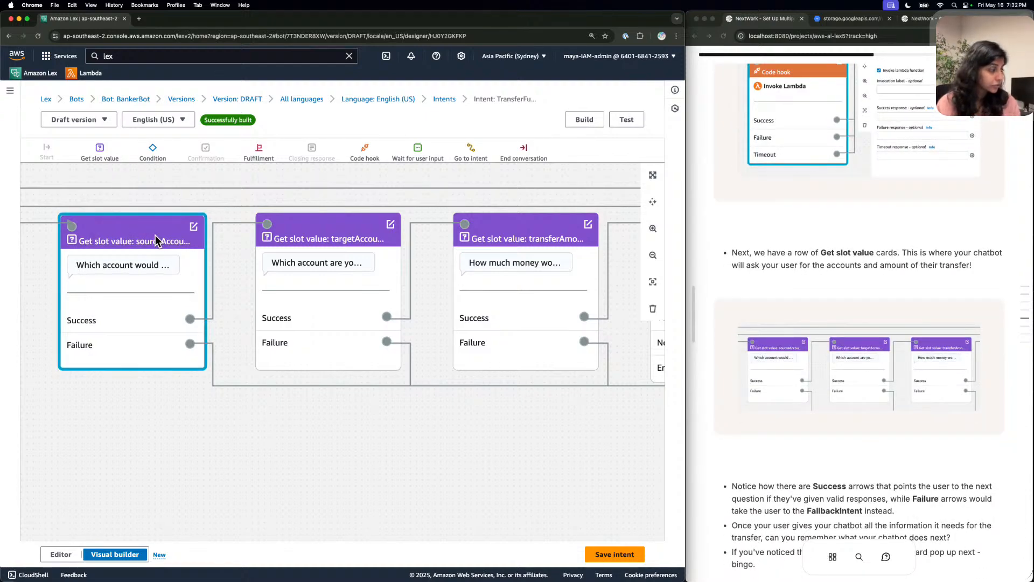
click(366, 233)
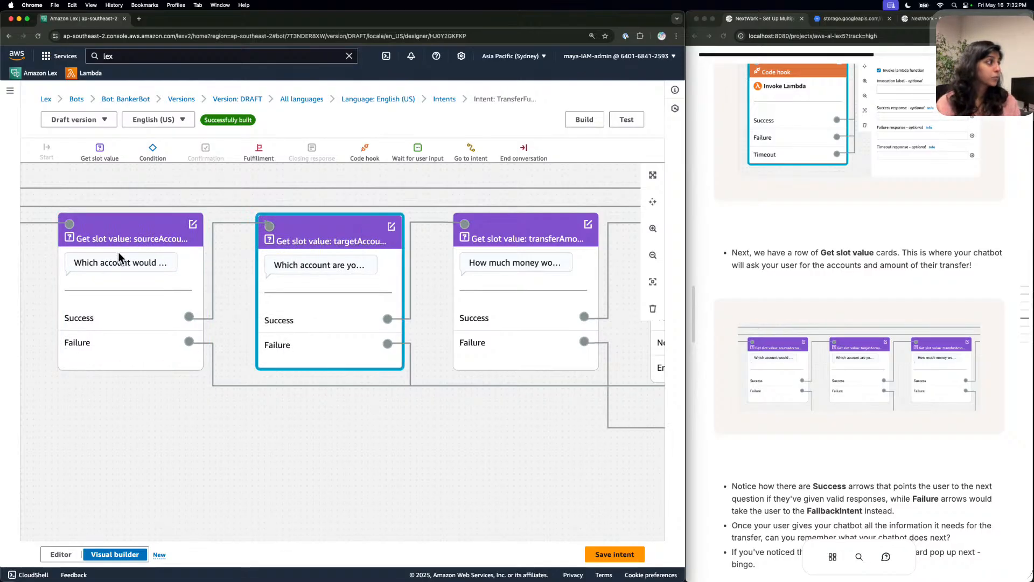
click(194, 224)
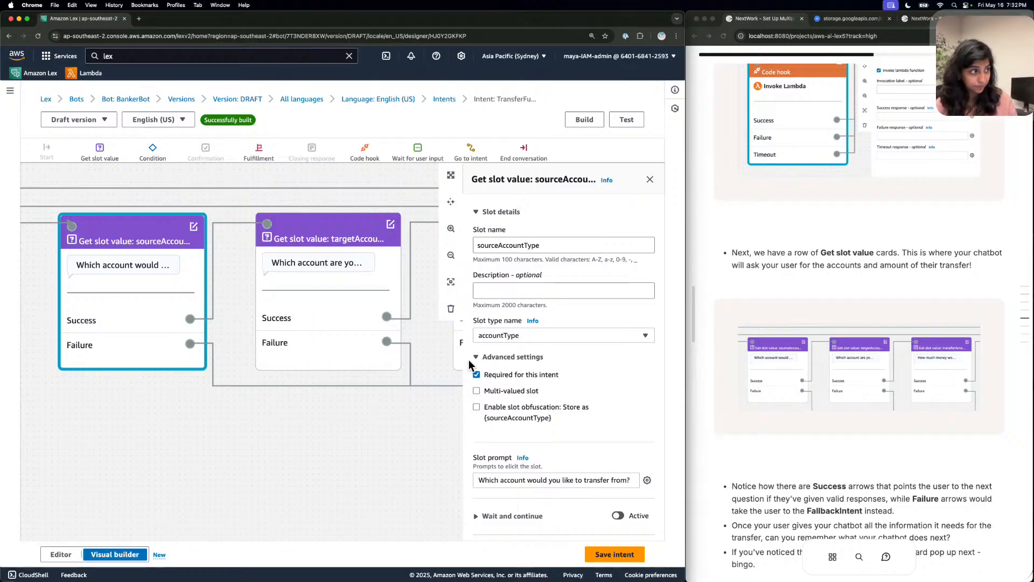
scroll(491, 372, down, 1)
scroll(883, 393, down, 3)
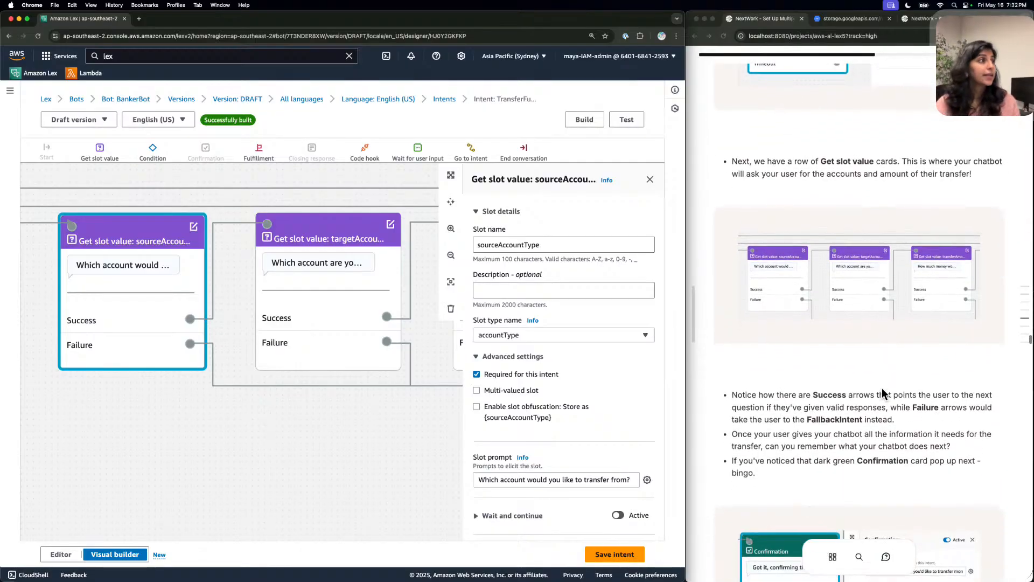
click(650, 179)
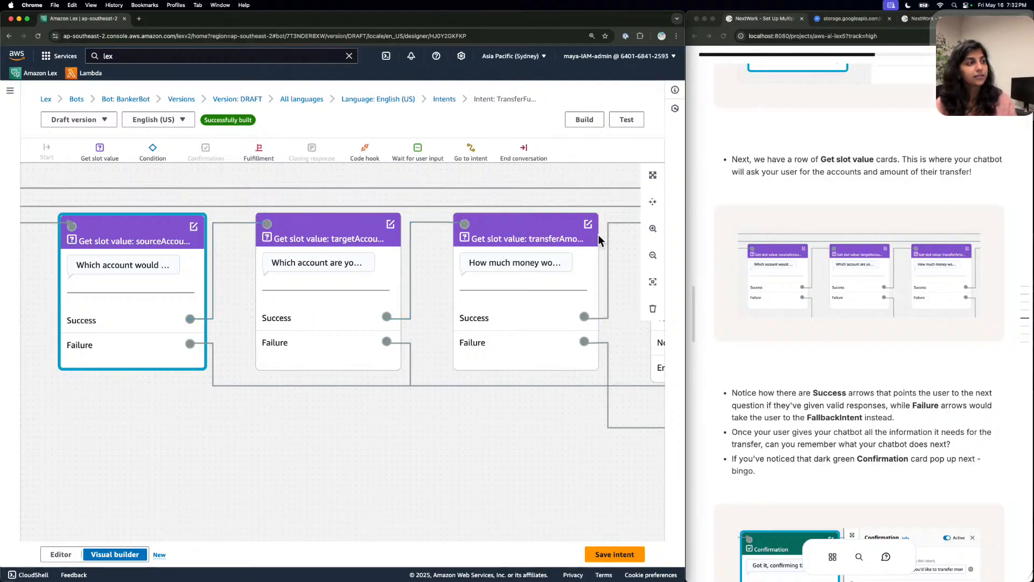
Inspect the Confirmation card's prompt and decline response in the flow, and close its settings.
drag(577, 399, 323, 418)
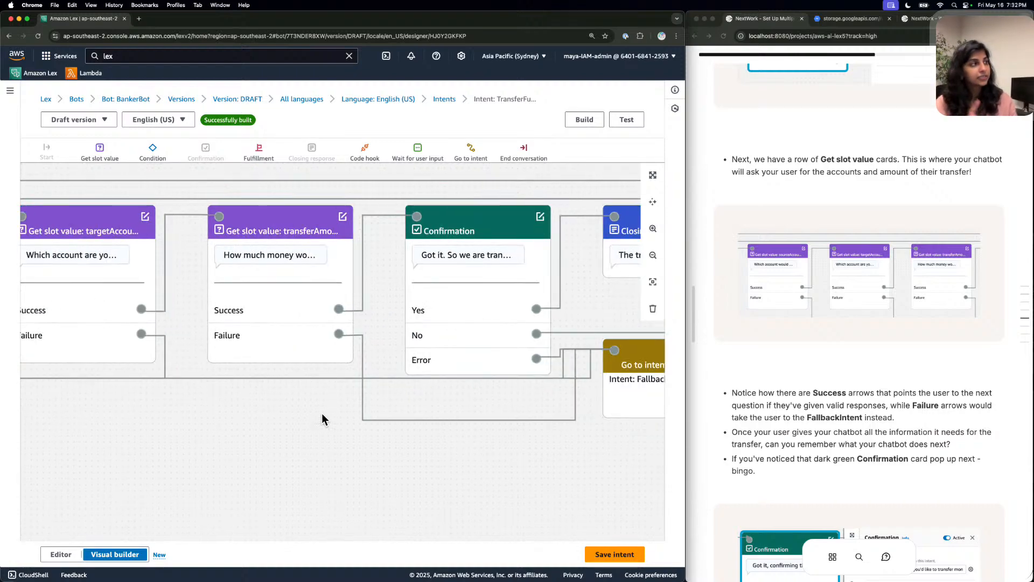
scroll(516, 208, down, 1)
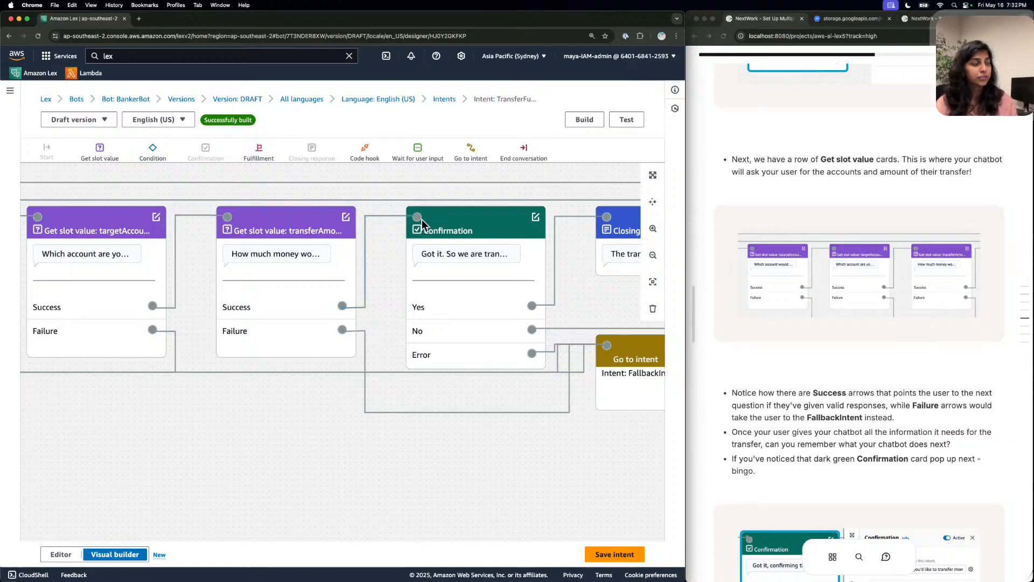
click(535, 218)
triple_click(491, 232)
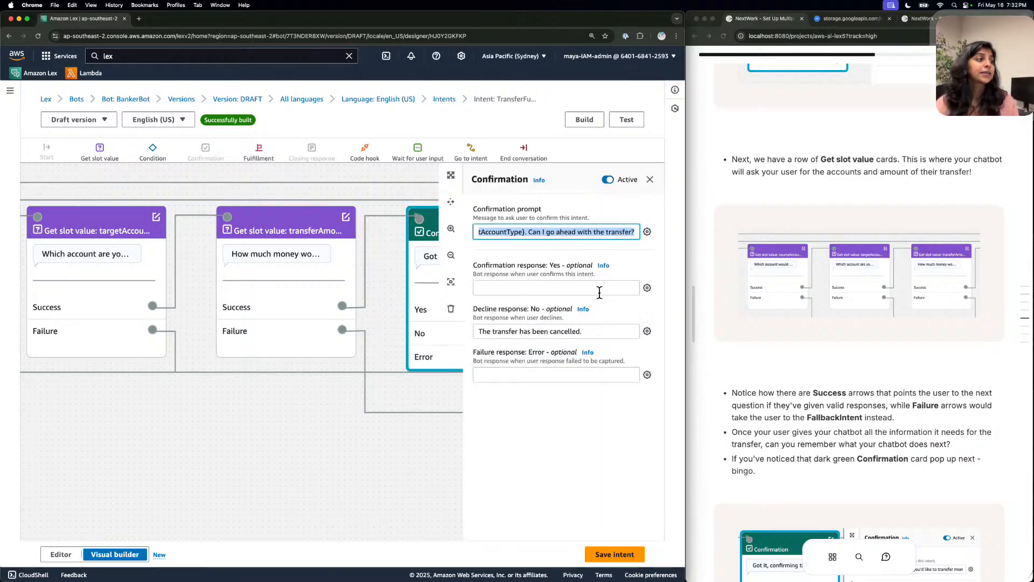
drag(533, 331, 607, 328)
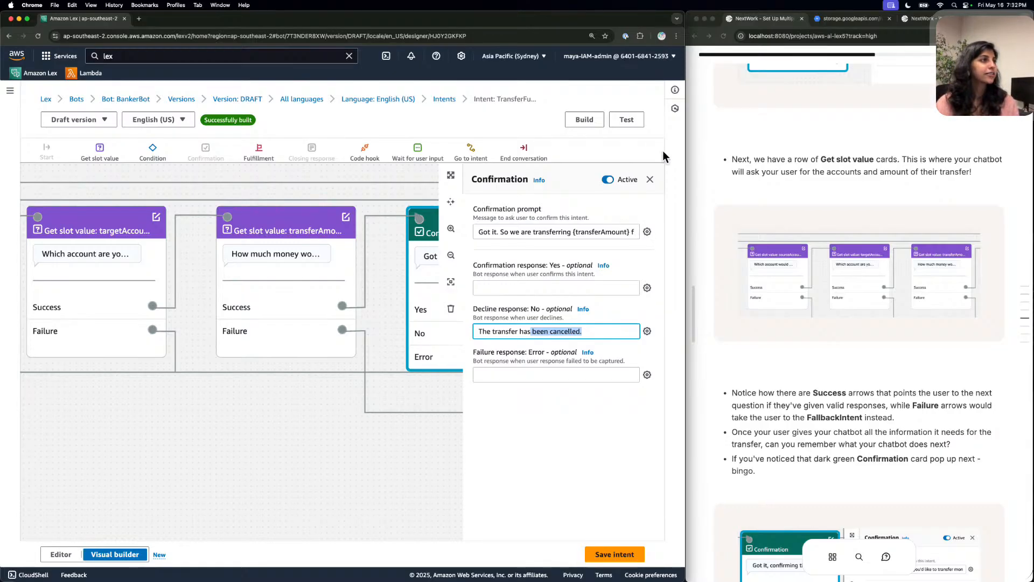
click(655, 173)
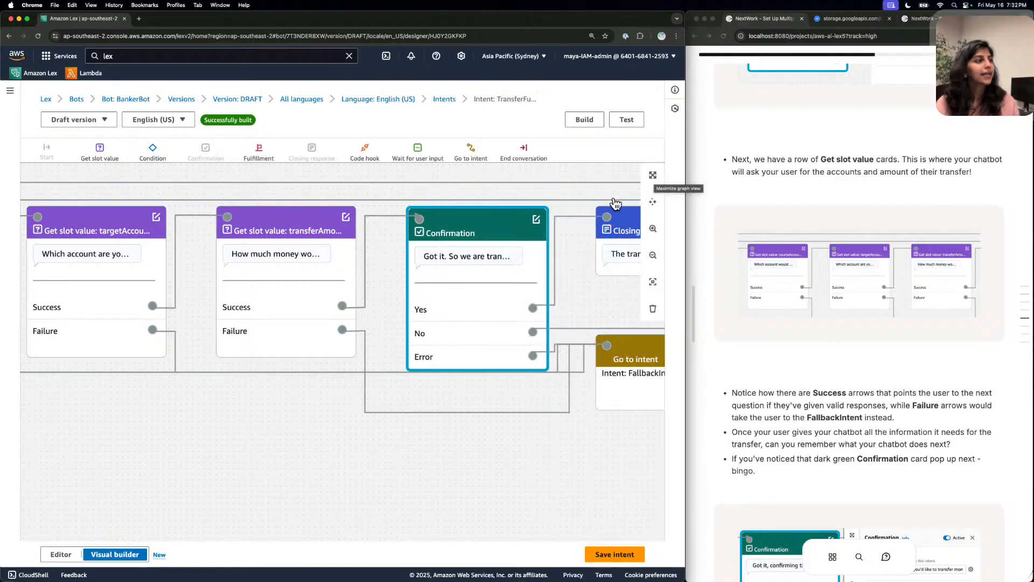
Look over the Closing response, Go to intent and End conversation cards alongside the guide's notes on confirmation and closing.
drag(623, 291, 448, 293)
drag(603, 288, 512, 289)
drag(616, 318, 520, 308)
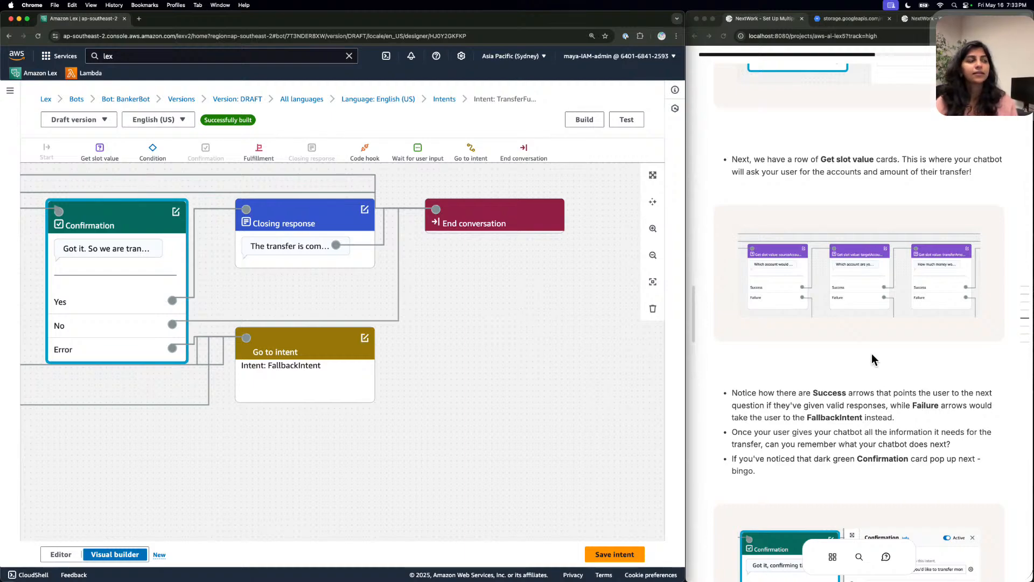
scroll(871, 354, down, 2)
scroll(872, 353, down, 3)
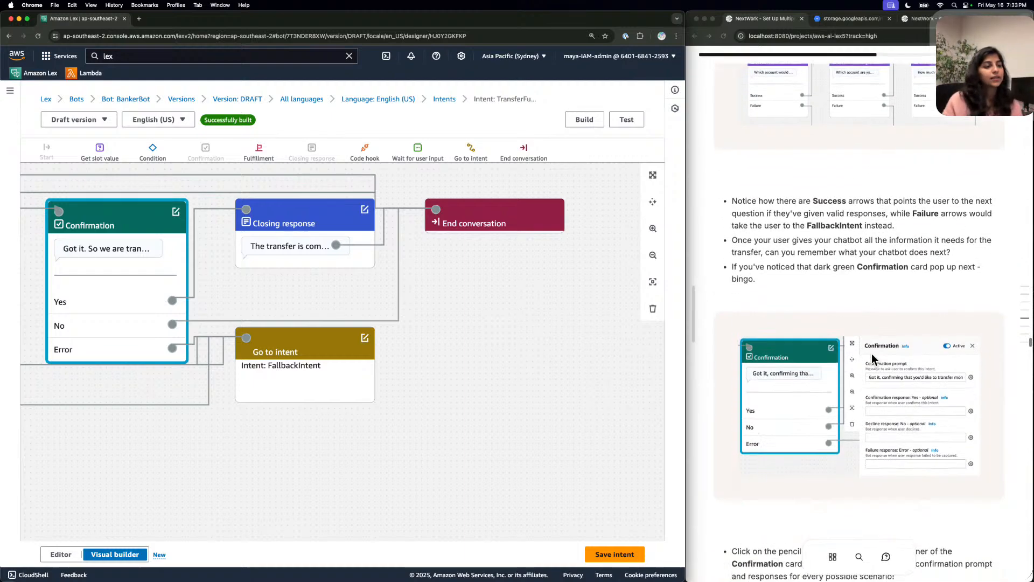
scroll(872, 353, down, 1)
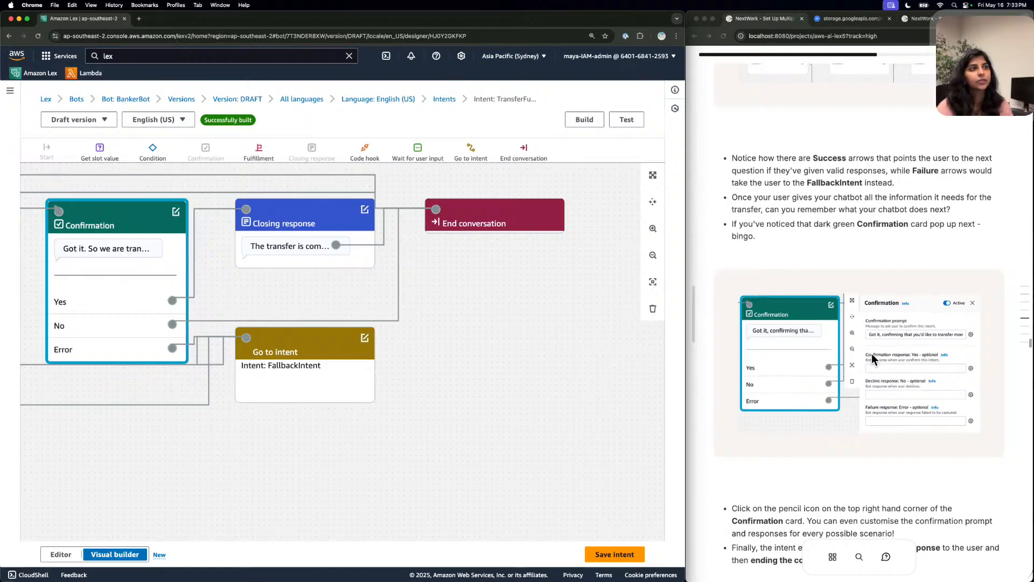
scroll(873, 359, down, 1)
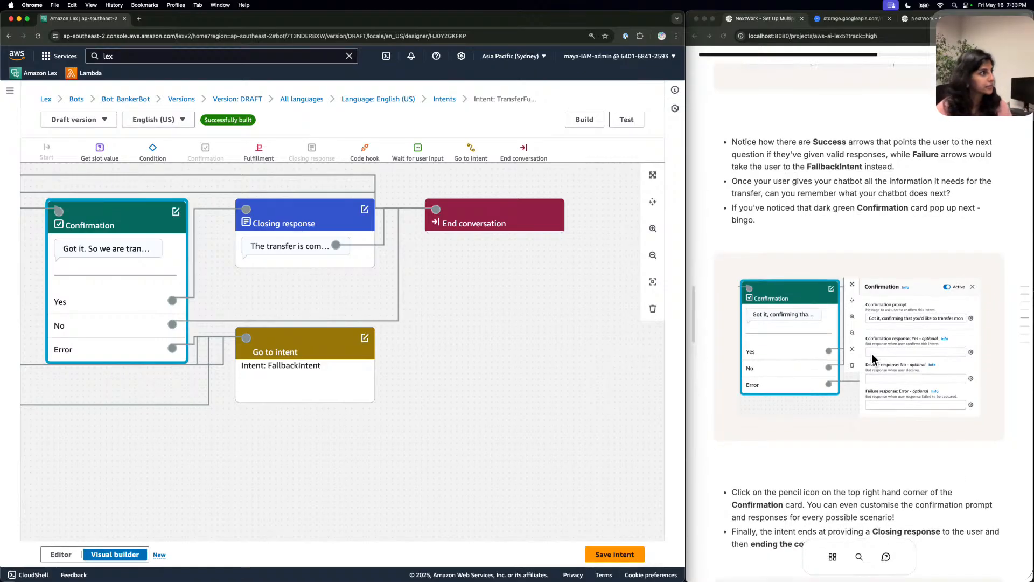
scroll(871, 357, down, 2)
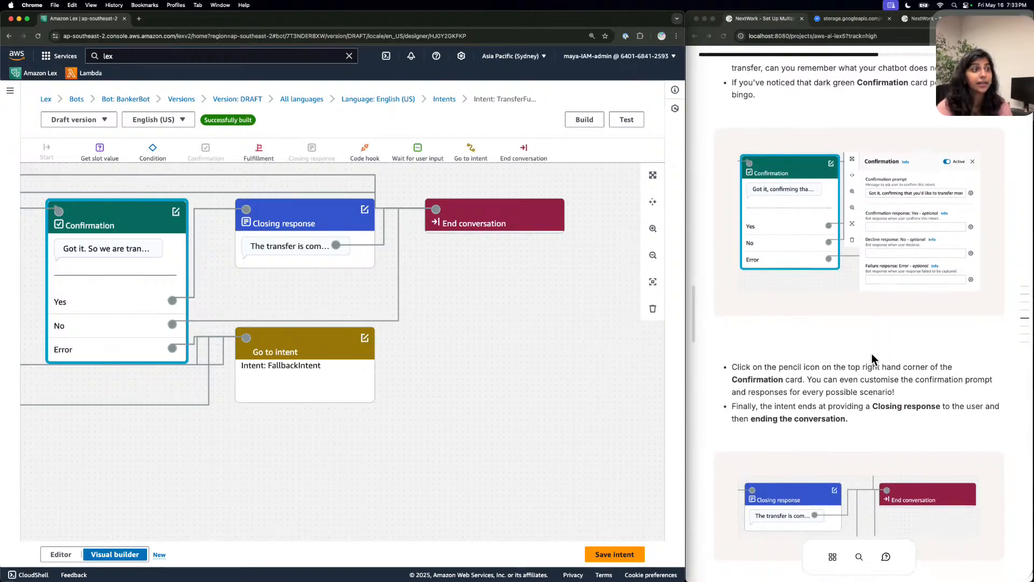
drag(489, 295, 571, 329)
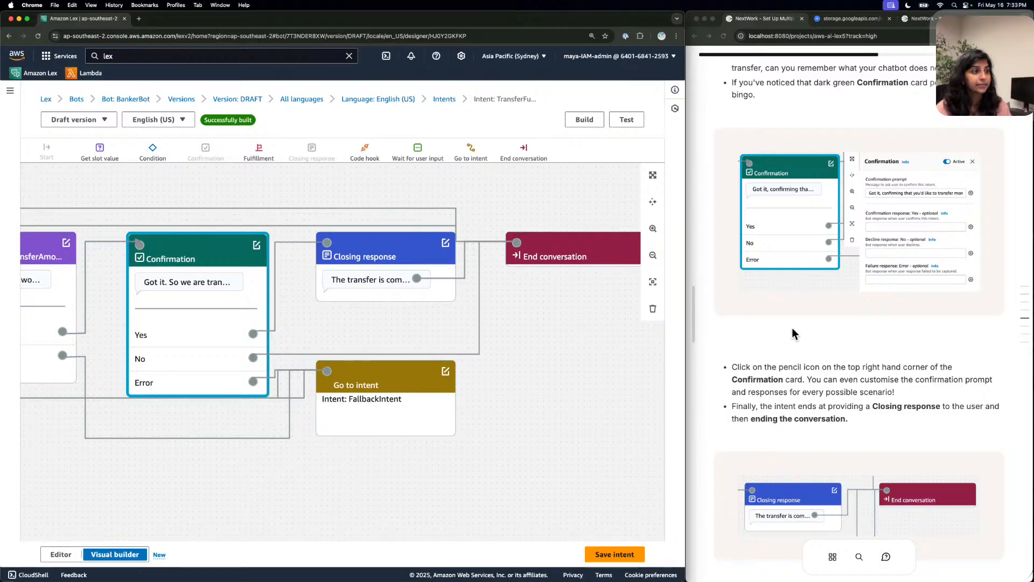
scroll(804, 332, down, 1)
scroll(803, 332, down, 5)
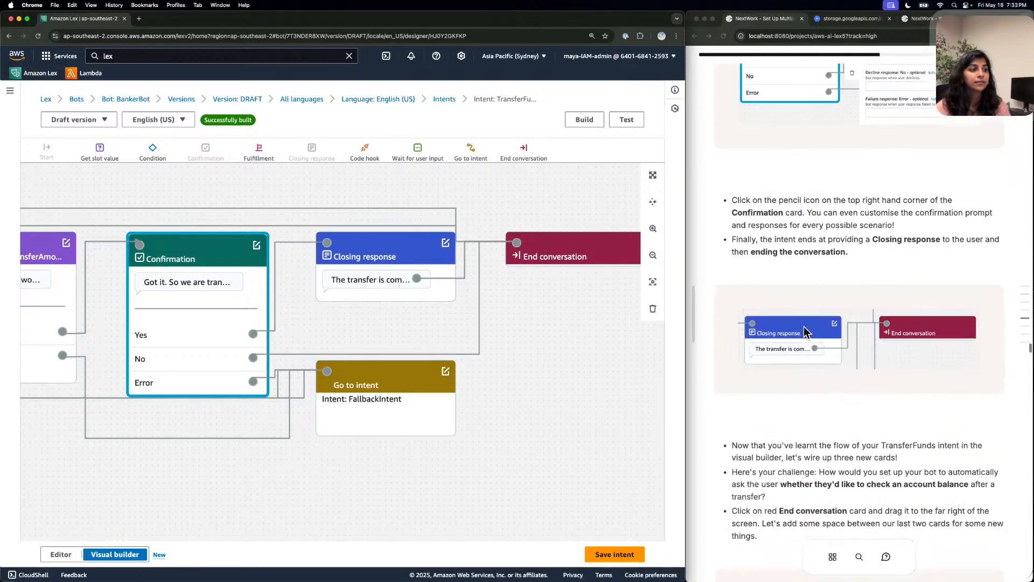
Read the guide's challenge about asking whether the user wants to check an account balance after a transfer.
scroll(805, 331, down, 1)
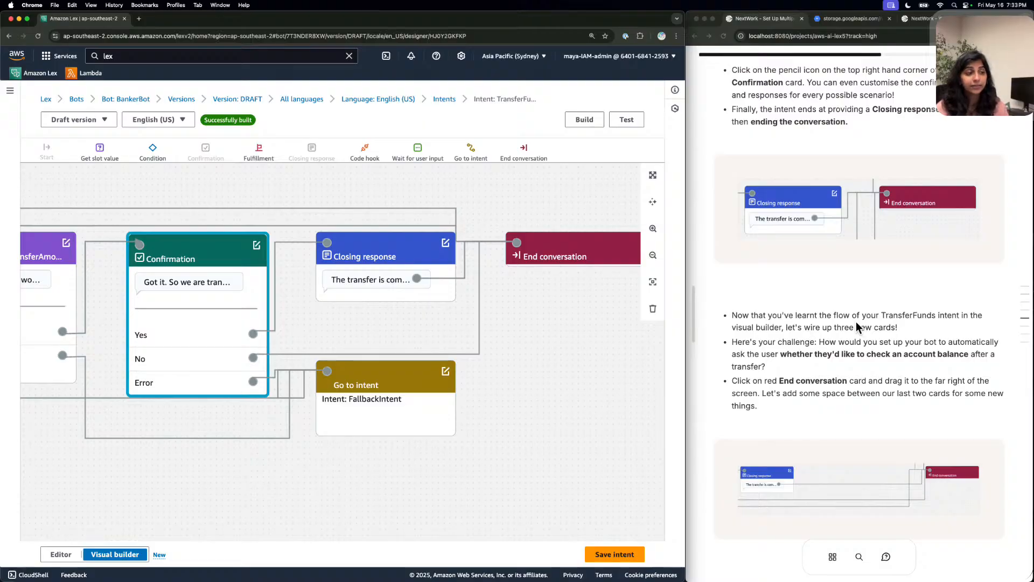
scroll(858, 327, down, 1)
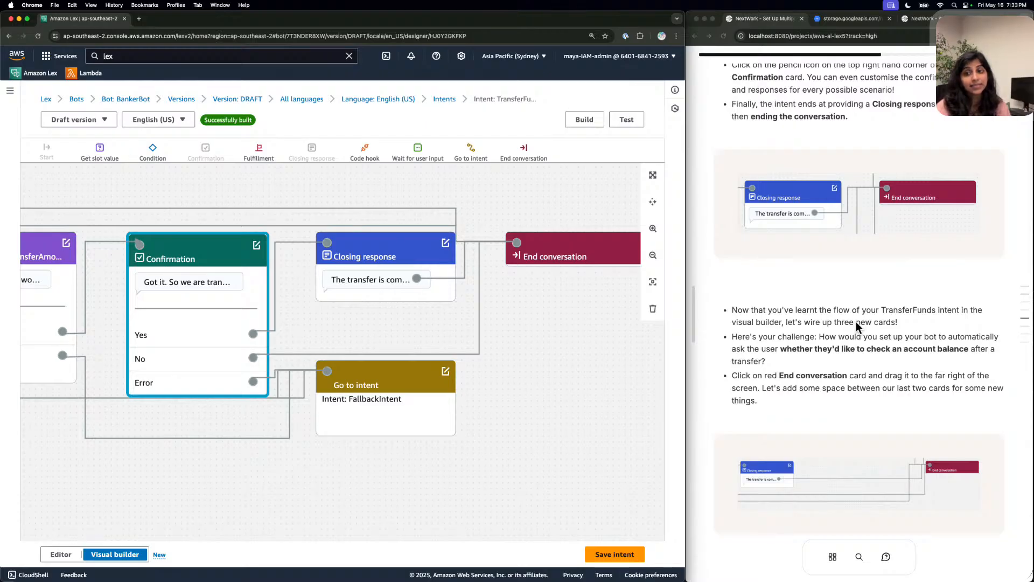
scroll(856, 326, down, 1)
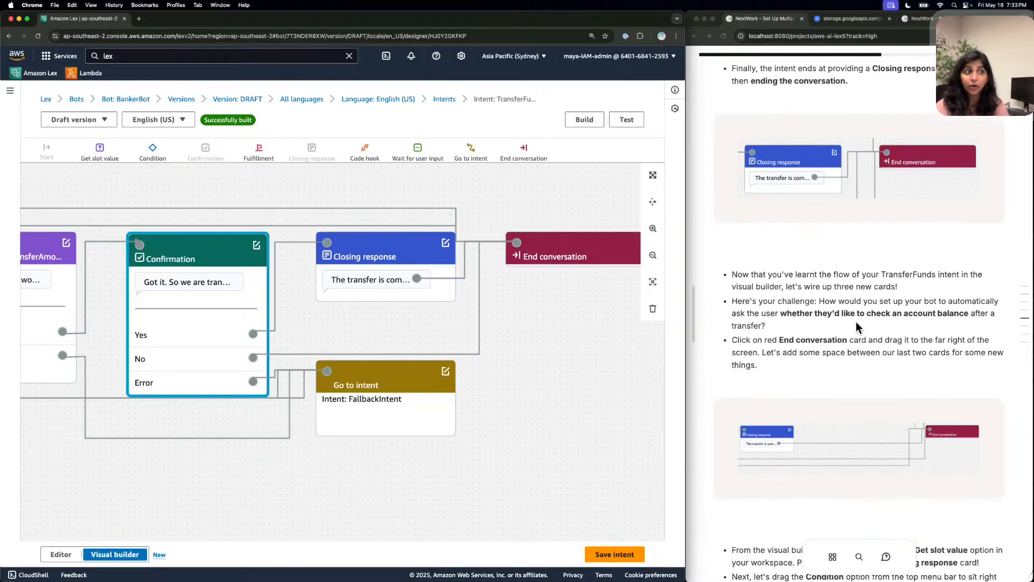
click(824, 293)
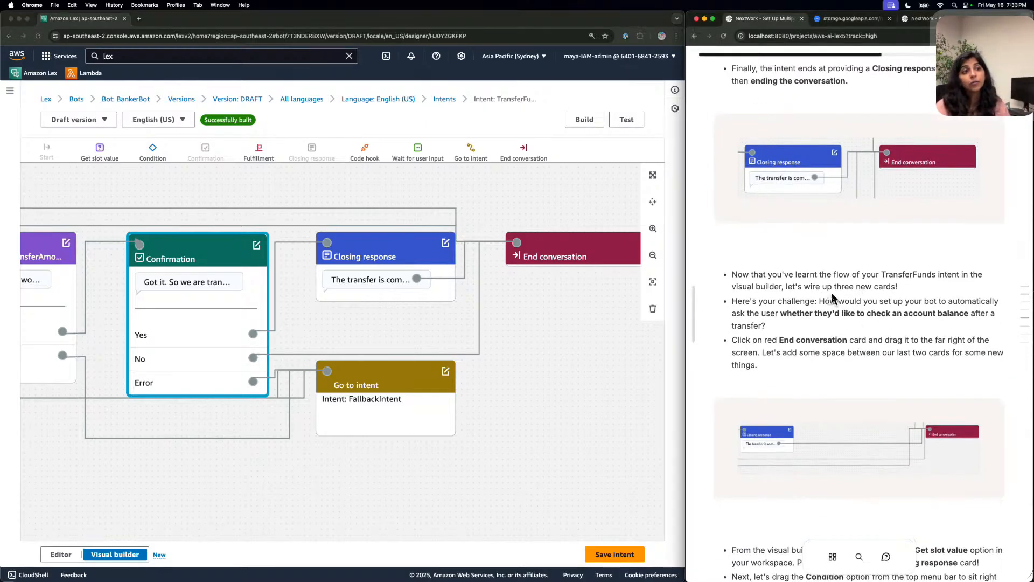
drag(830, 301, 970, 312)
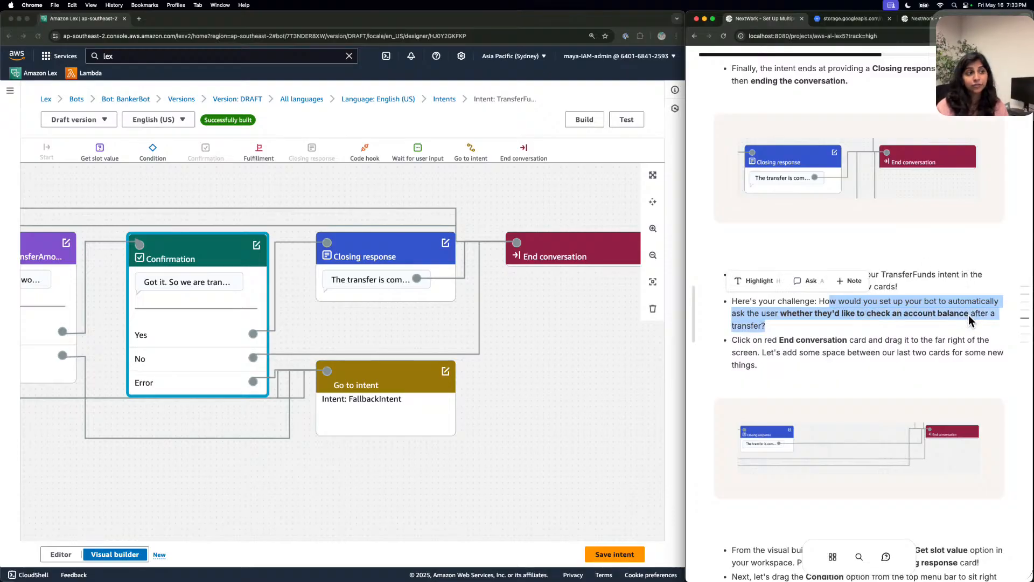
click(968, 315)
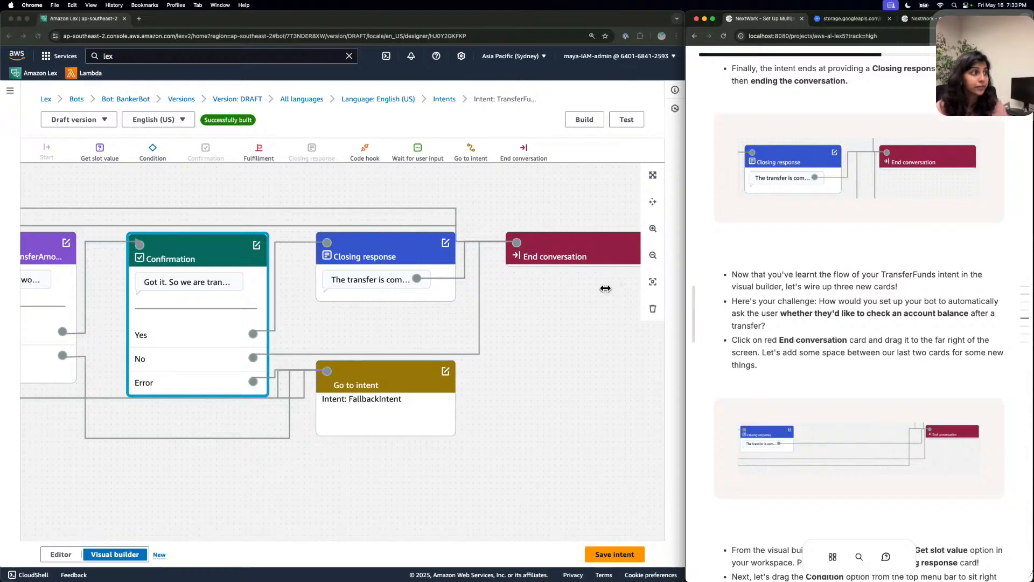
Review the settings of the Confirmation card and the FallbackIntent Go to intent card, closing each one.
click(589, 284)
scroll(560, 271, right, 4)
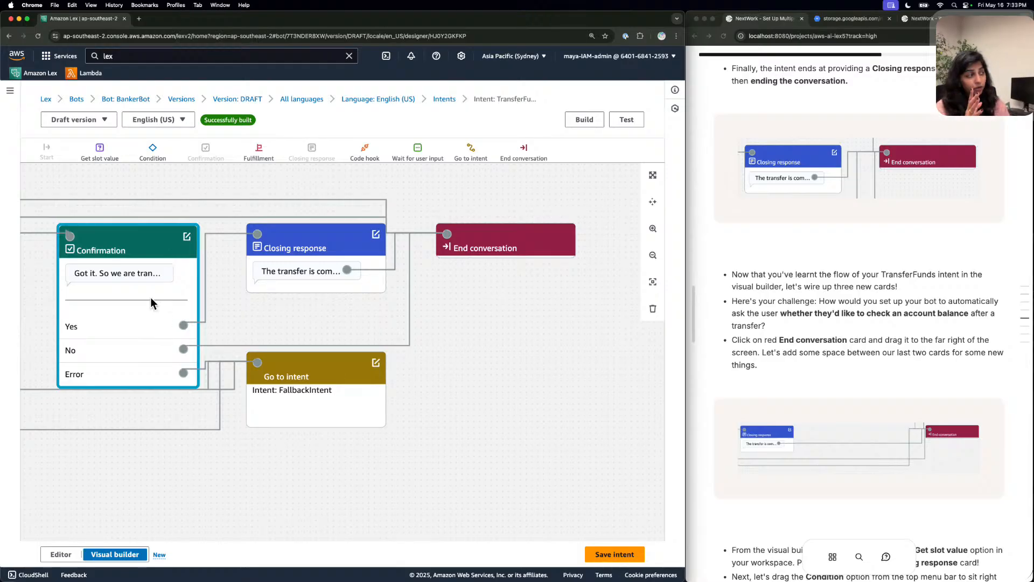
click(193, 233)
click(479, 230)
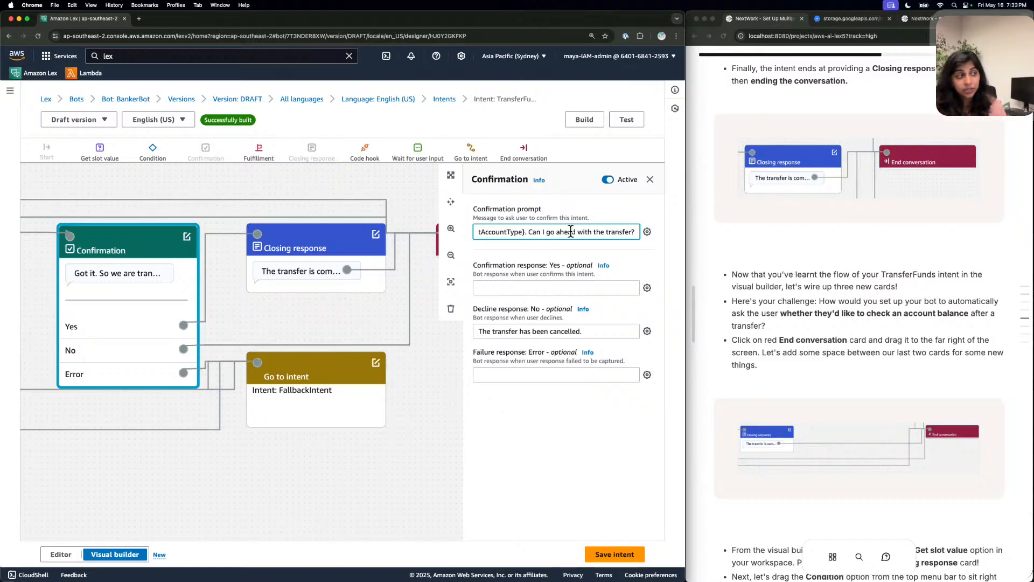
click(650, 180)
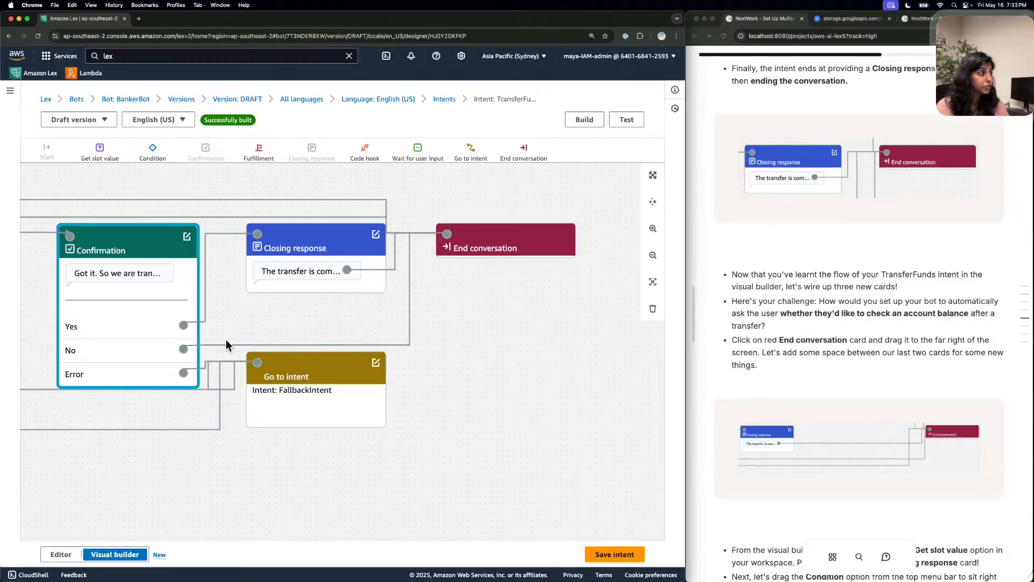
click(376, 360)
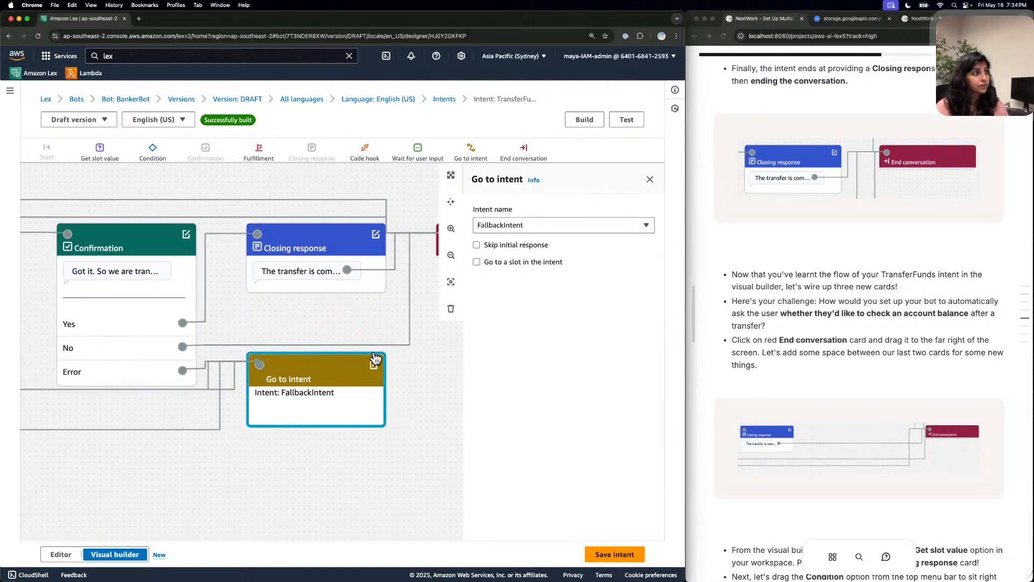
click(650, 179)
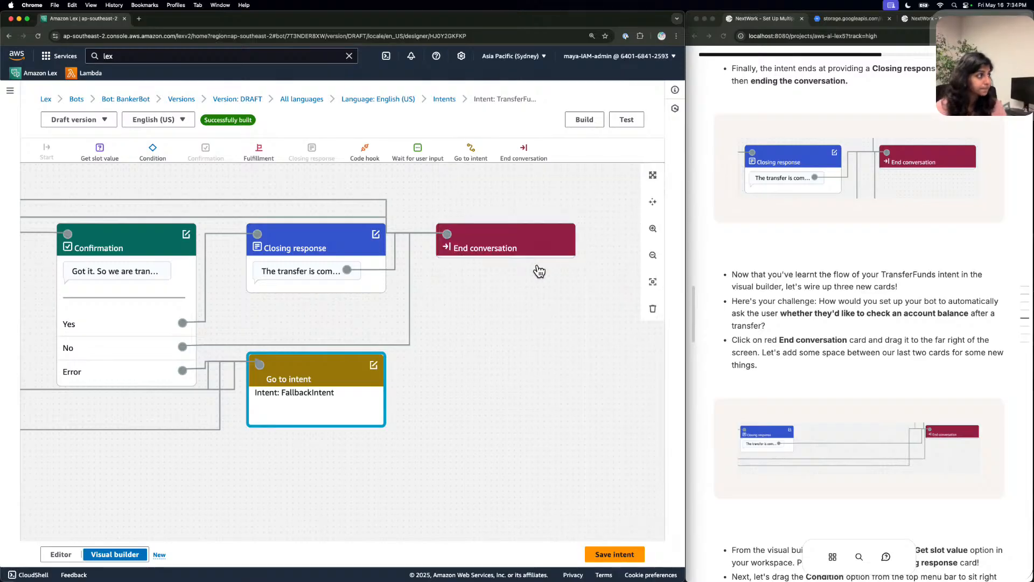
Trace the Confirmation card's No path to End conversation and inspect the Closing response card's message.
scroll(533, 266, up, 2)
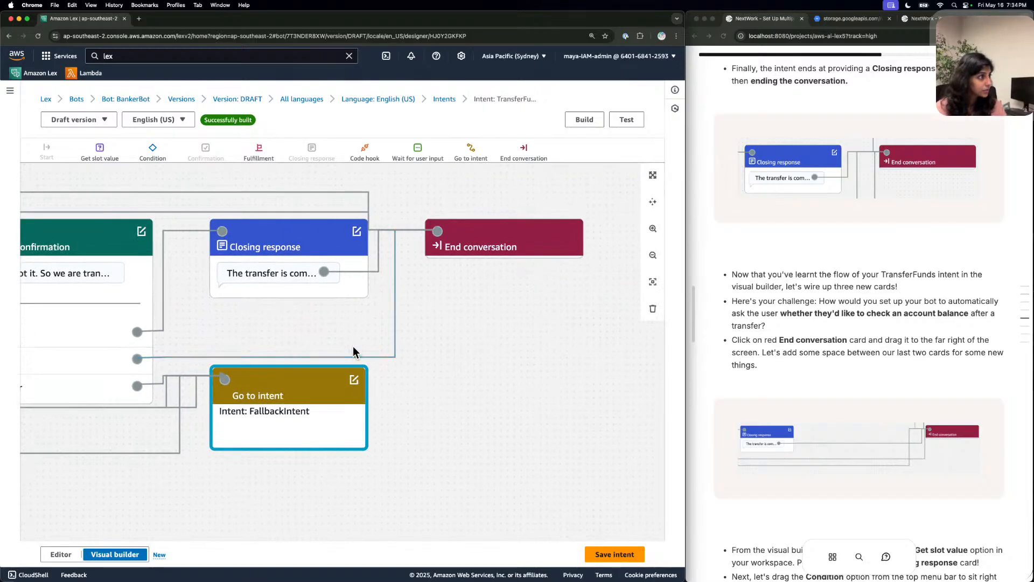
click(511, 235)
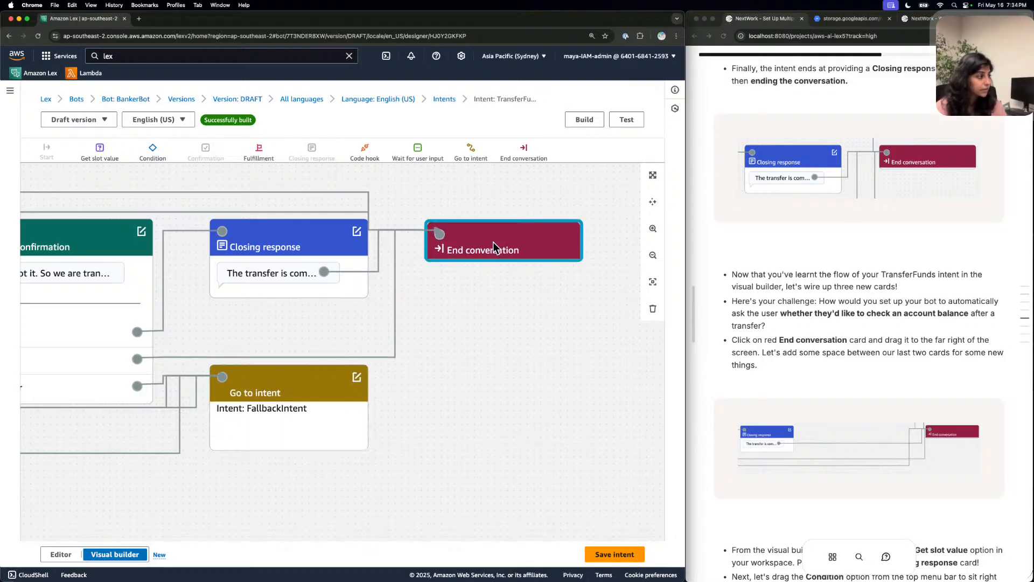
click(139, 355)
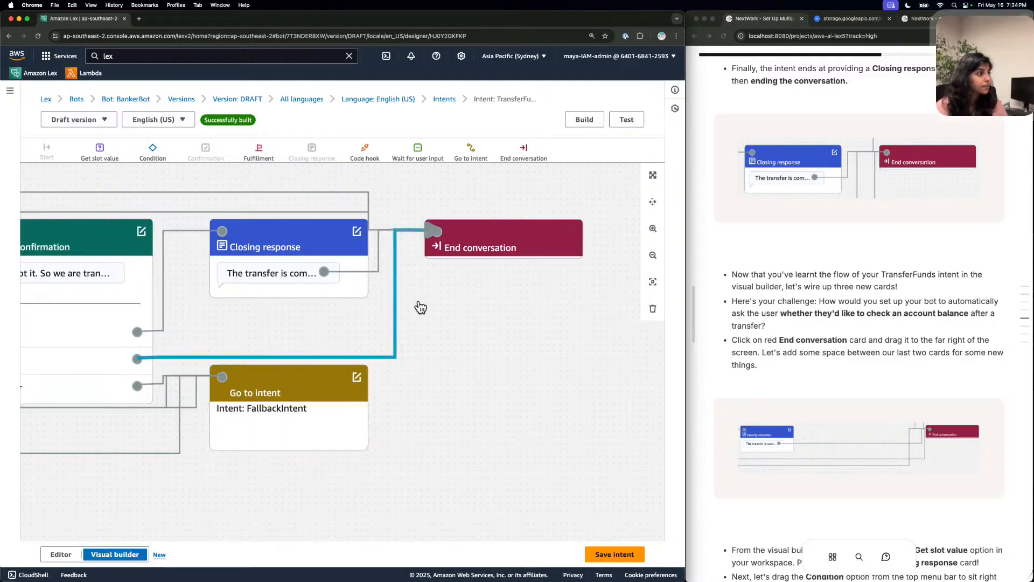
drag(512, 355, 588, 347)
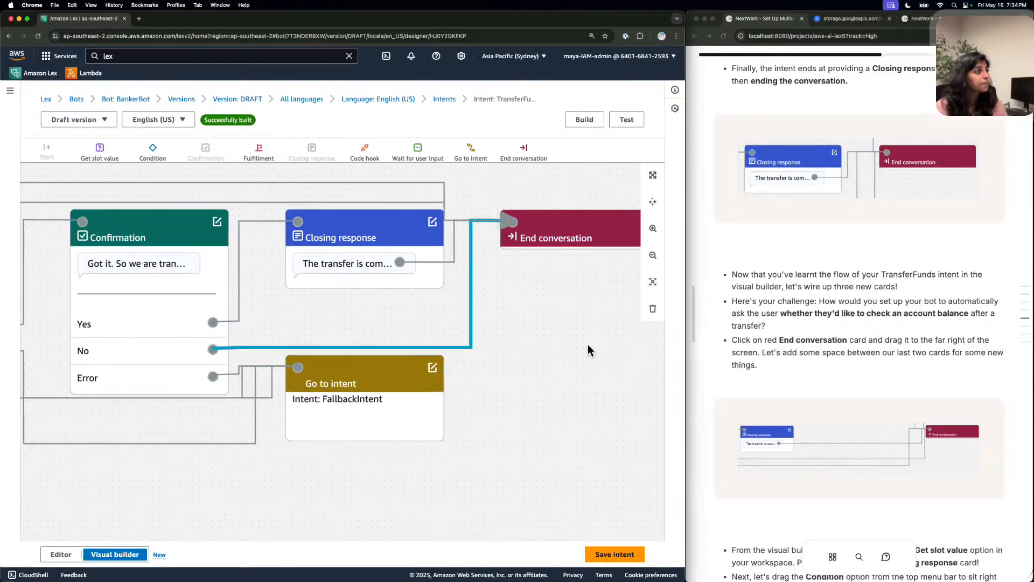
drag(537, 318, 536, 342)
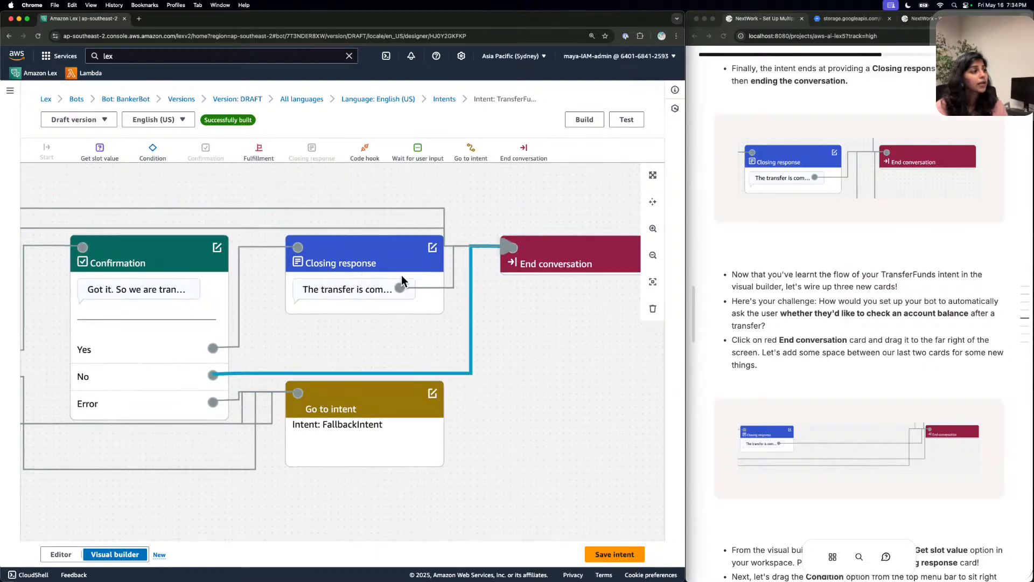
click(431, 248)
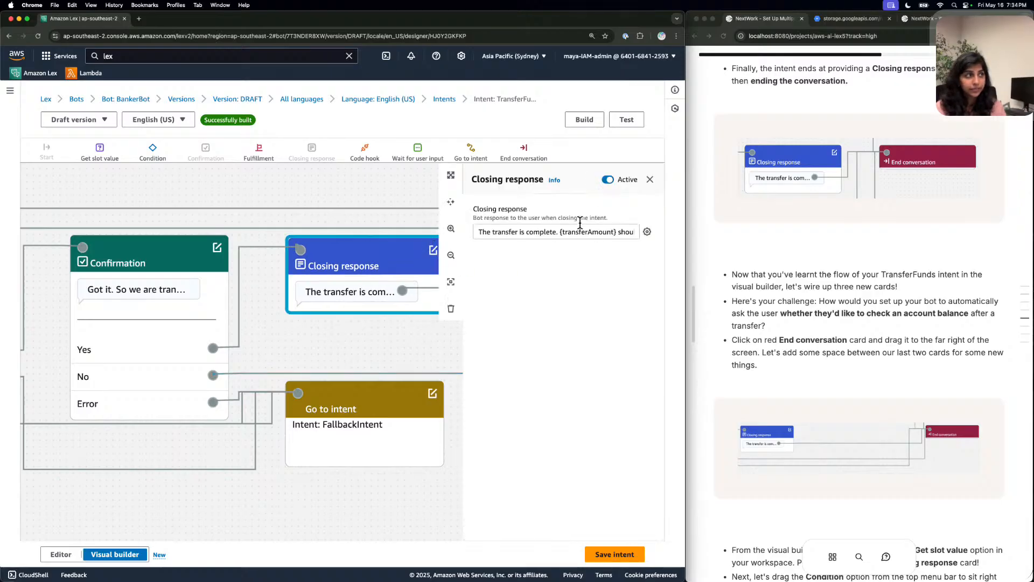
click(650, 179)
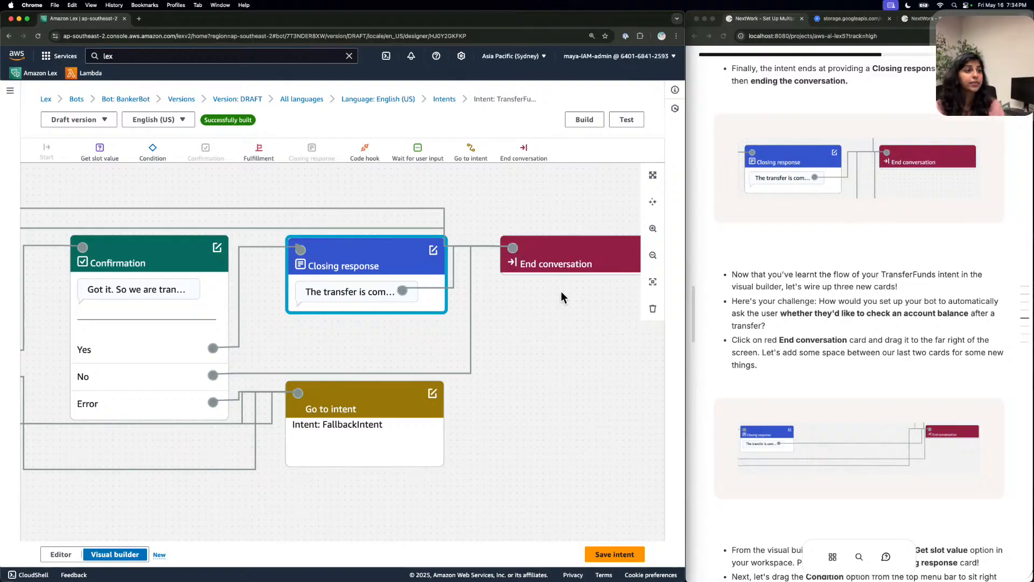
Move the End conversation card far to the right of the Closing response card to make room for new cards.
scroll(561, 291, right, 5)
scroll(574, 363, right, 10)
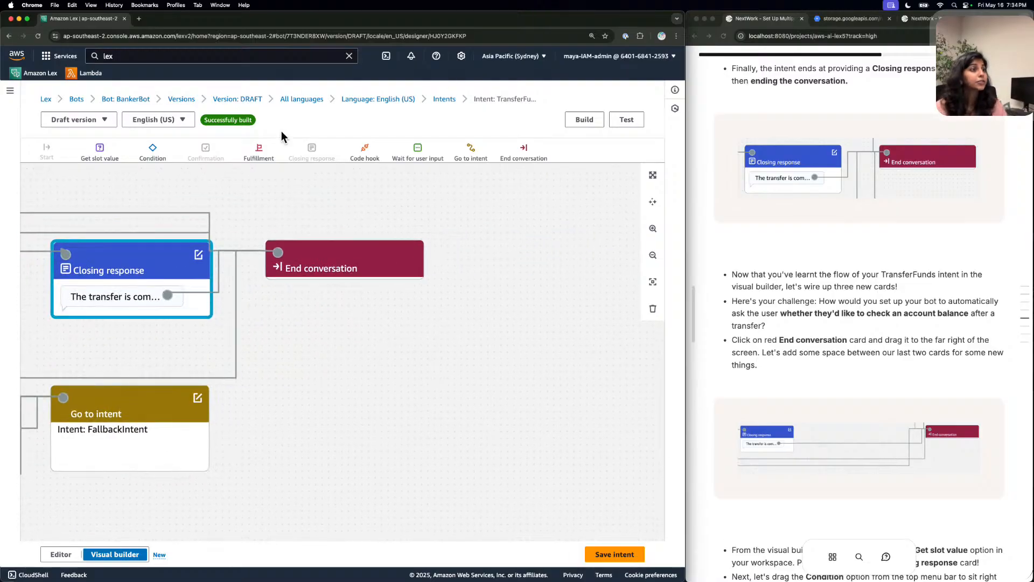
drag(276, 204, 201, 231)
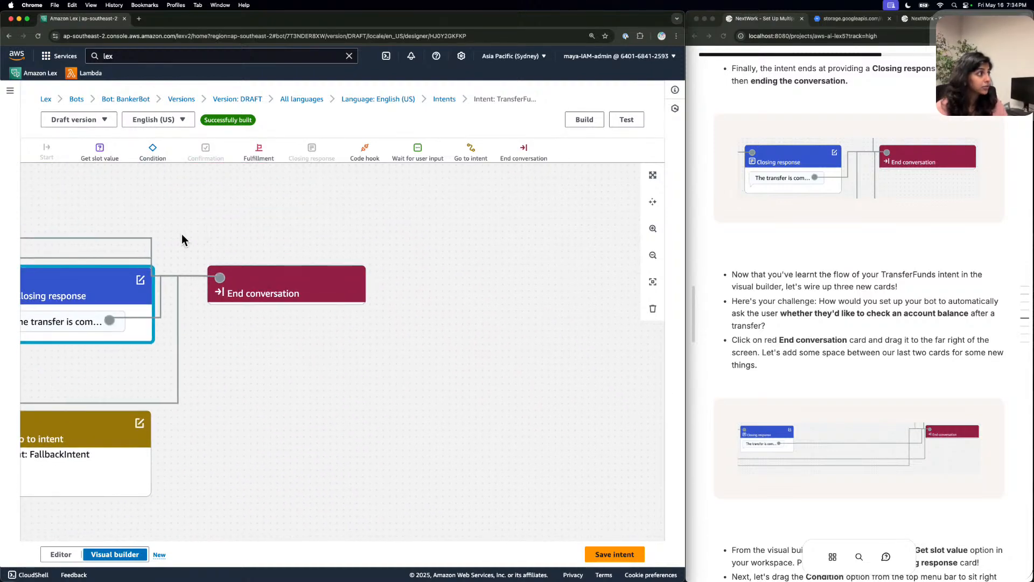
drag(260, 294, 539, 277)
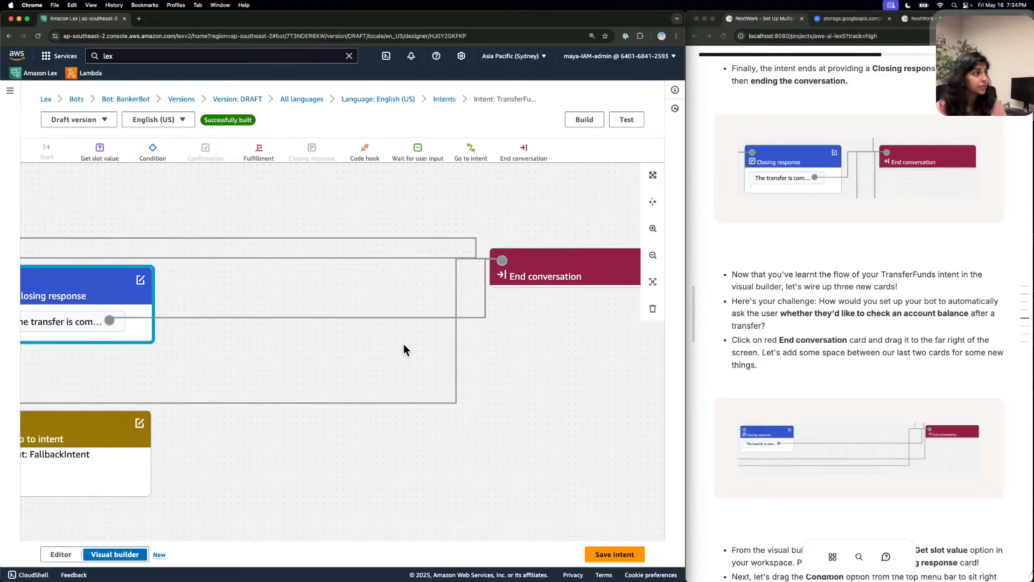
drag(511, 348, 426, 305)
click(662, 252)
click(662, 252)
click(663, 253)
click(663, 253)
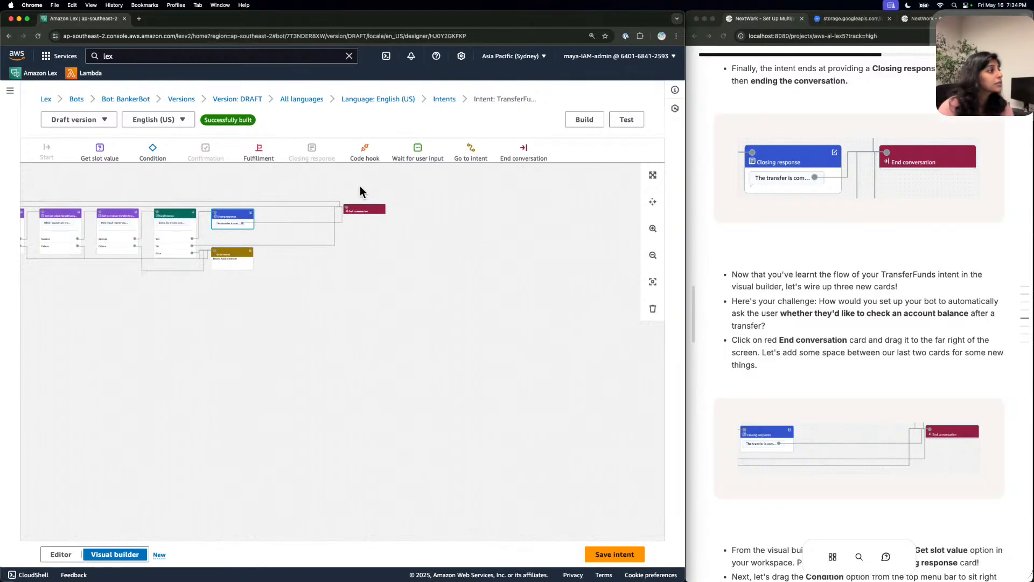
drag(322, 174, 541, 203)
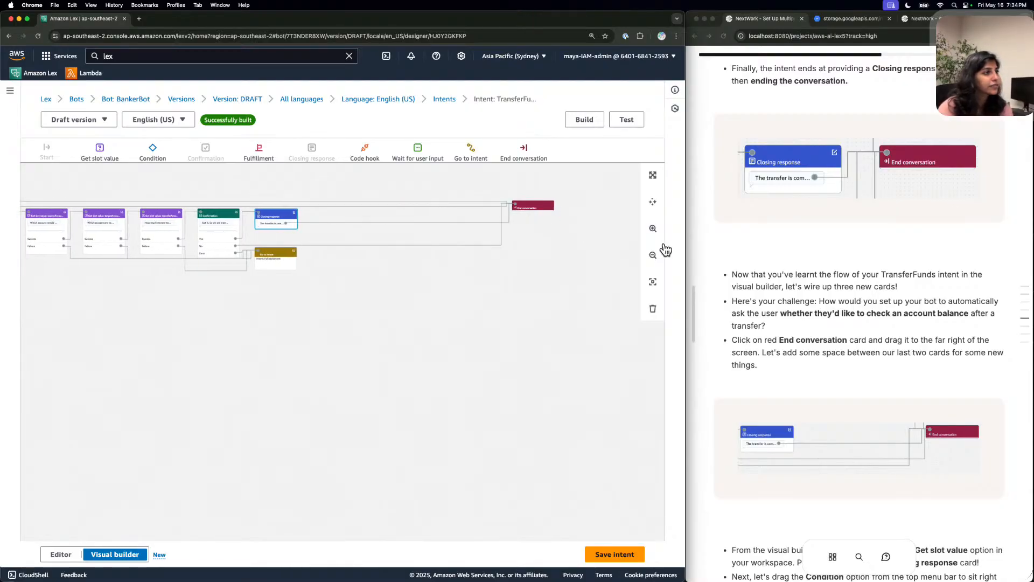
Add a Get slot value card to the TransferFunds flow between the Closing response and End conversation cards.
click(653, 228)
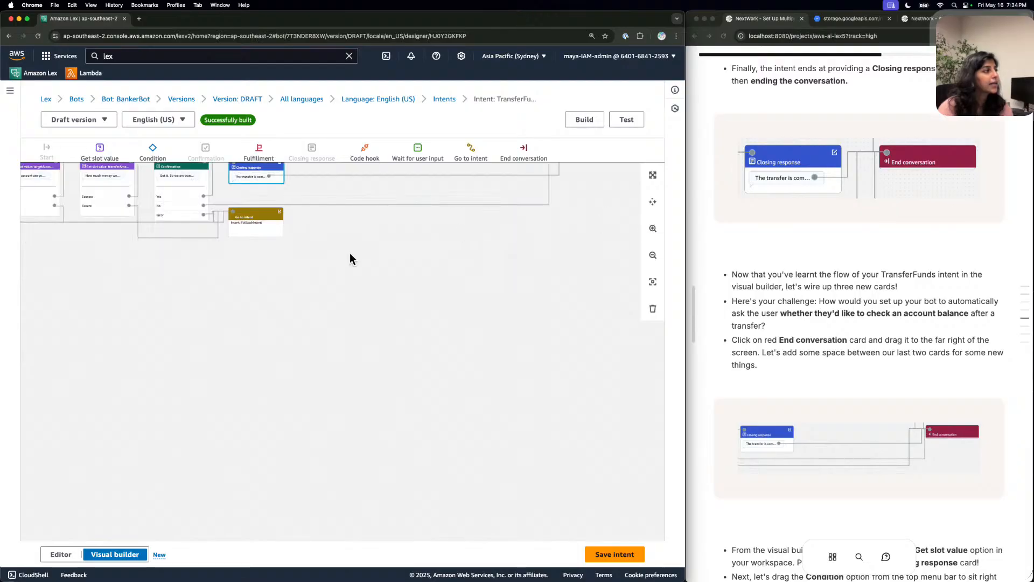
drag(279, 293, 186, 365)
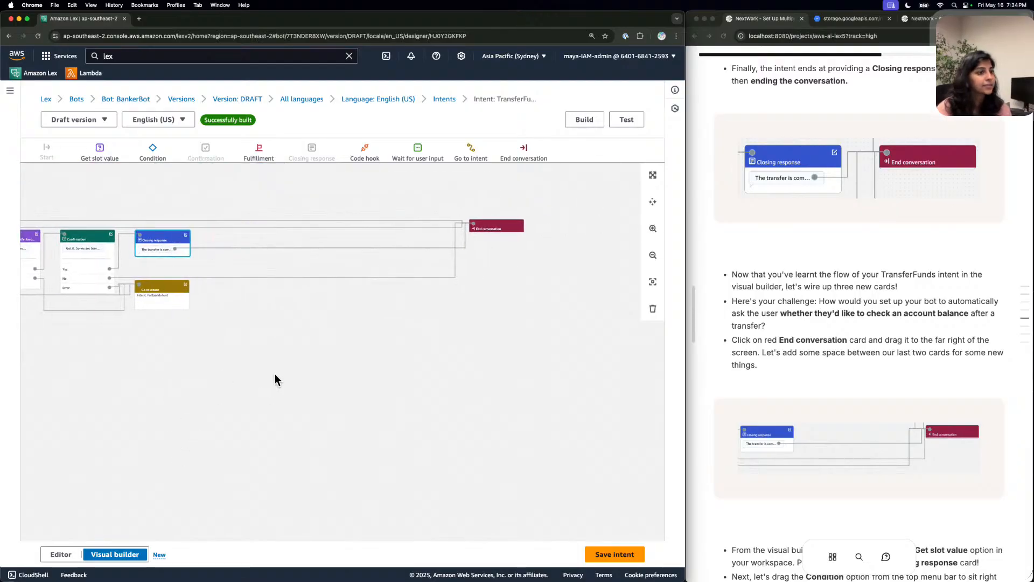
scroll(287, 361, up, 3)
scroll(492, 293, up, 2)
scroll(491, 290, up, 1)
scroll(961, 271, down, 3)
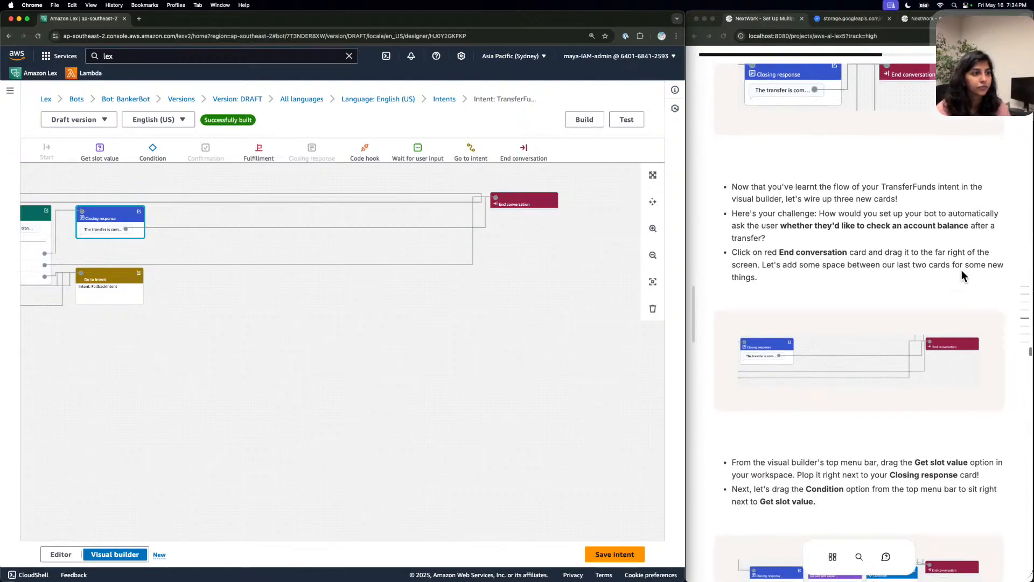
scroll(961, 270, down, 4)
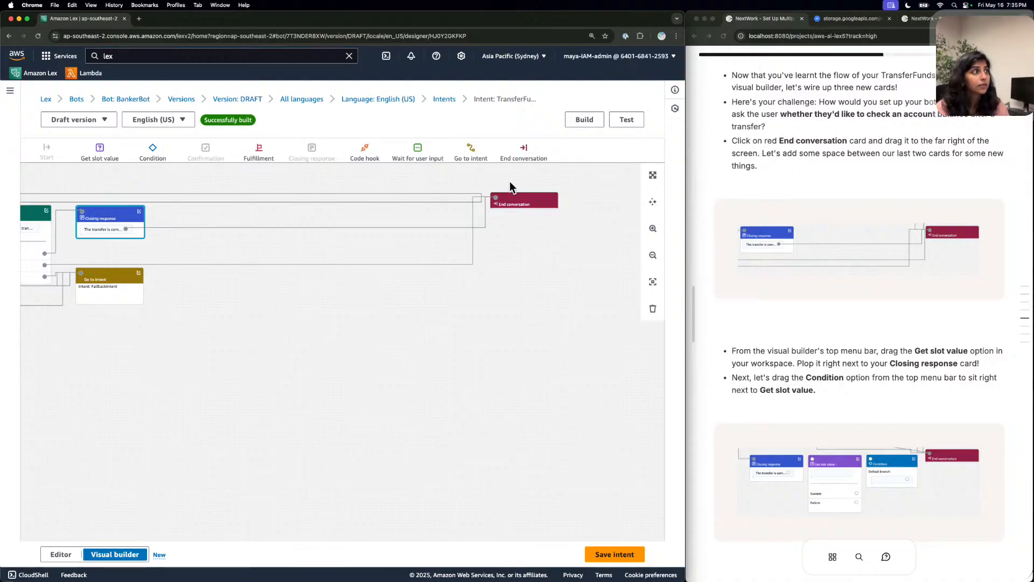
scroll(814, 251, down, 1)
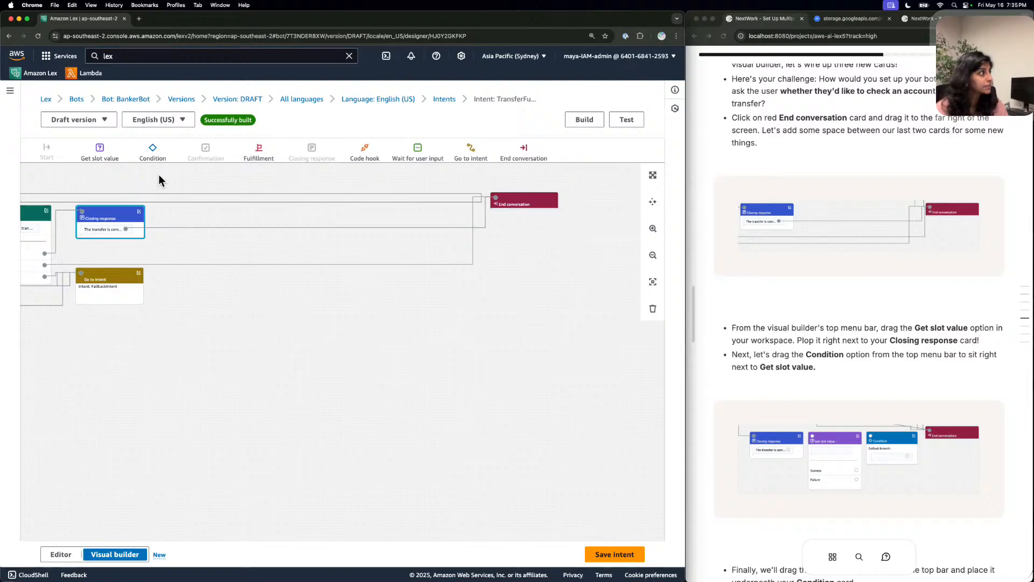
drag(99, 150, 334, 226)
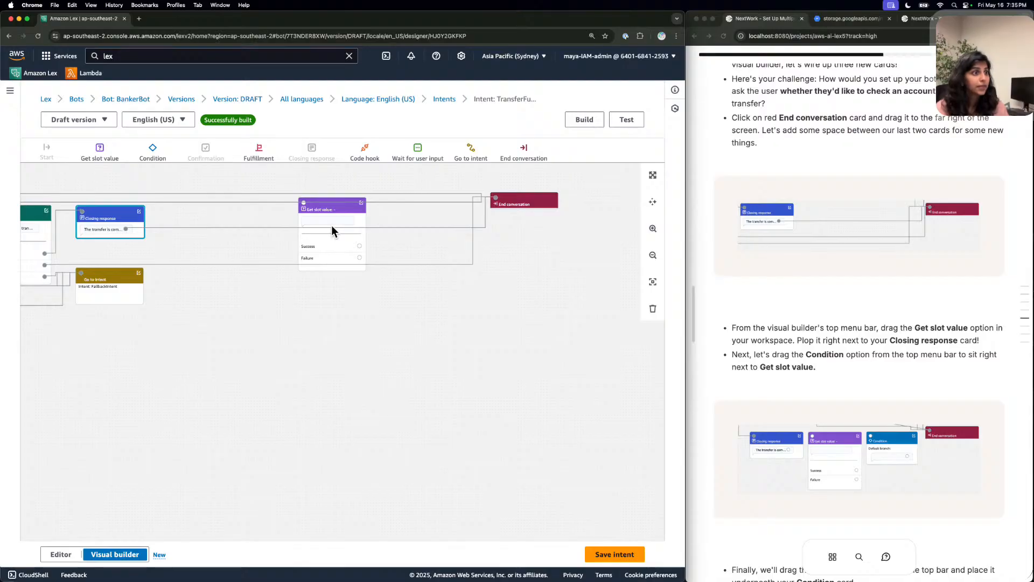
Move the new Get slot value card directly beside the Closing response card, level with it.
drag(338, 197, 349, 199)
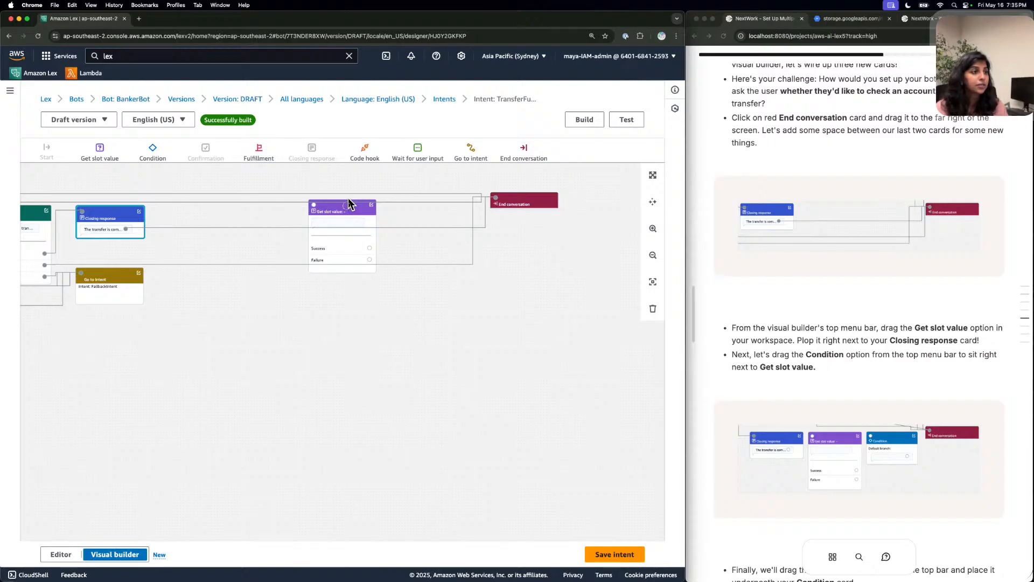
drag(348, 202, 233, 217)
drag(282, 291, 392, 303)
mouse_move(322, 224)
mouse_down()
mouse_move(313, 218)
mouse_move(331, 217)
mouse_move(322, 218)
mouse_up()
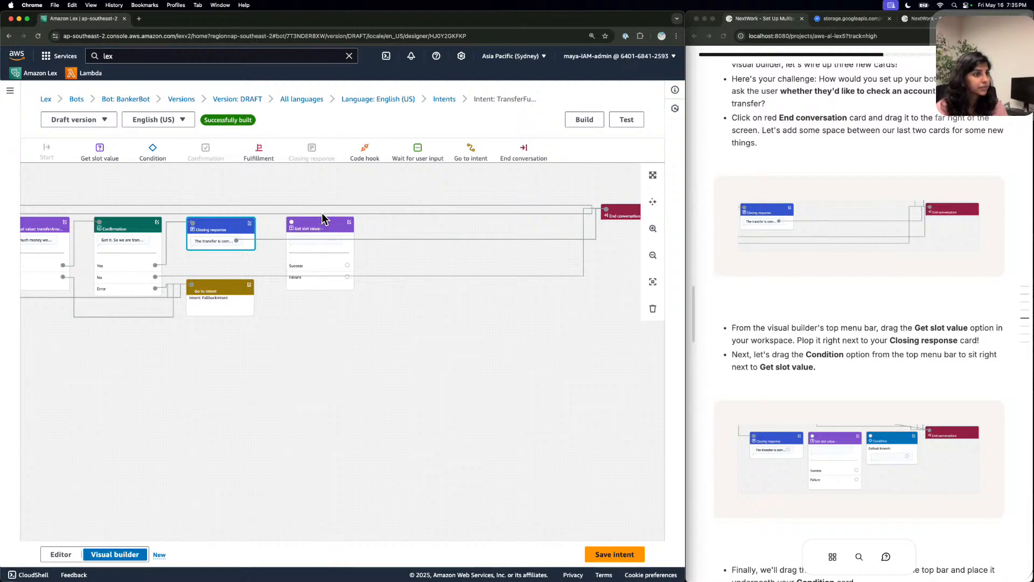
scroll(849, 318, down, 5)
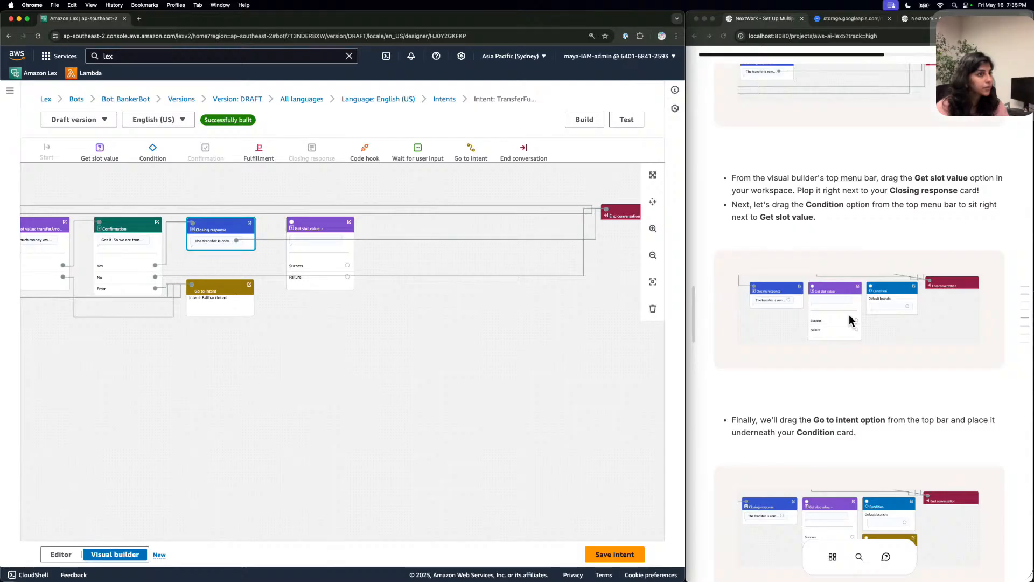
drag(334, 221, 327, 222)
Add a Condition card right beside the new Get slot value card, following the guide.
drag(153, 151, 408, 223)
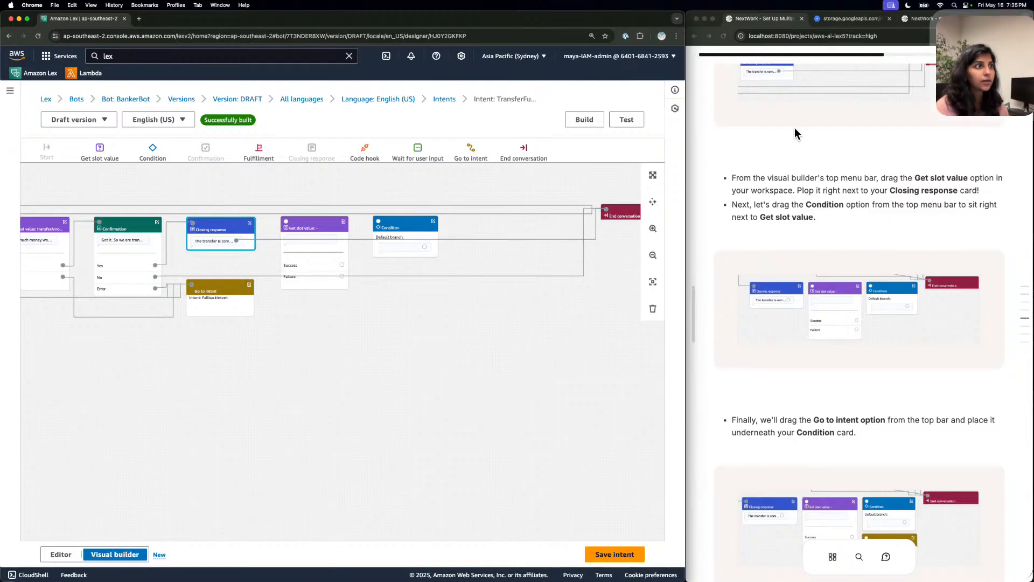
click(914, 178)
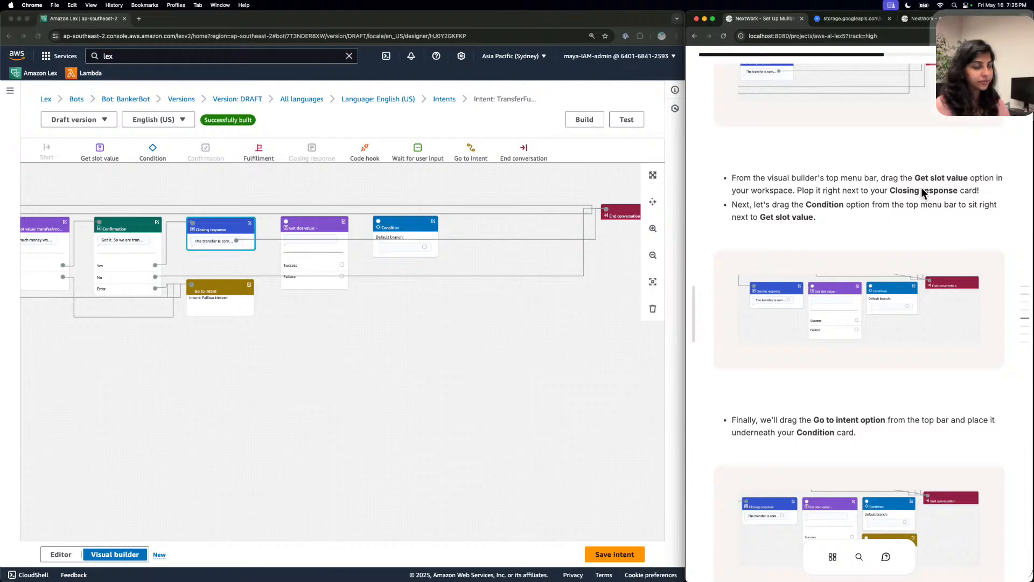
drag(753, 204, 838, 205)
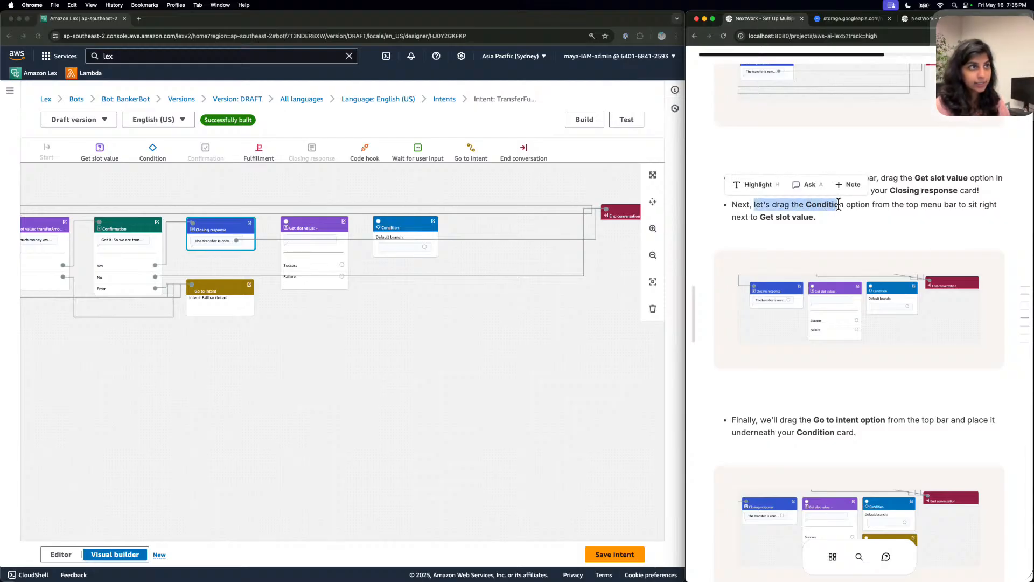
click(851, 239)
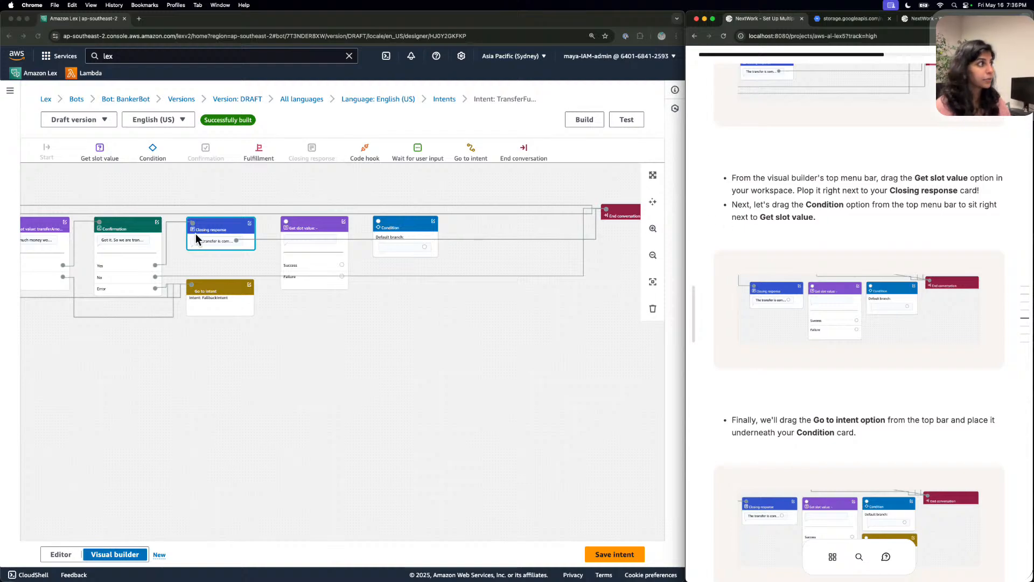
Add a Go to intent card directly underneath the Condition card.
scroll(894, 273, down, 3)
scroll(891, 273, down, 3)
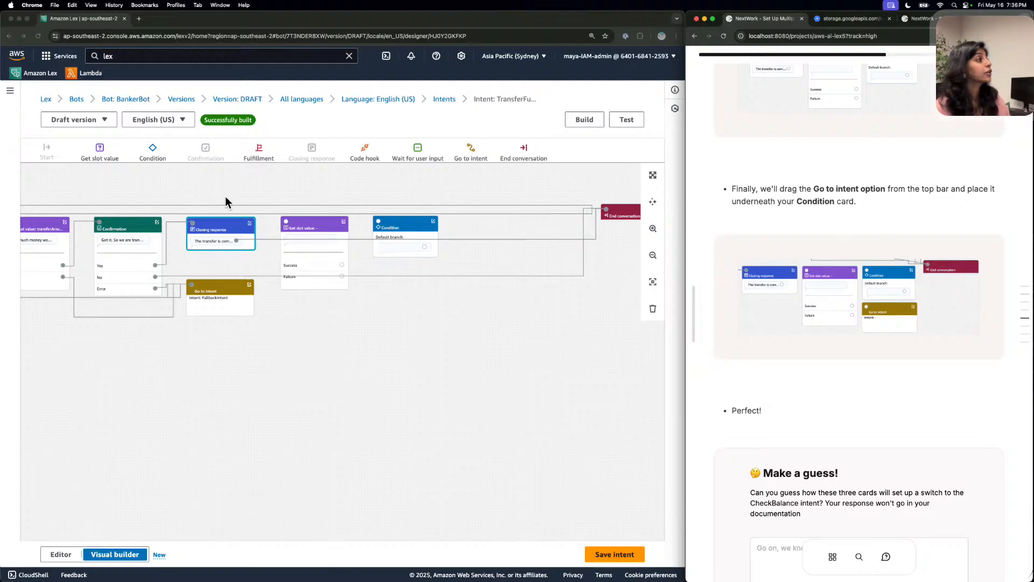
click(470, 144)
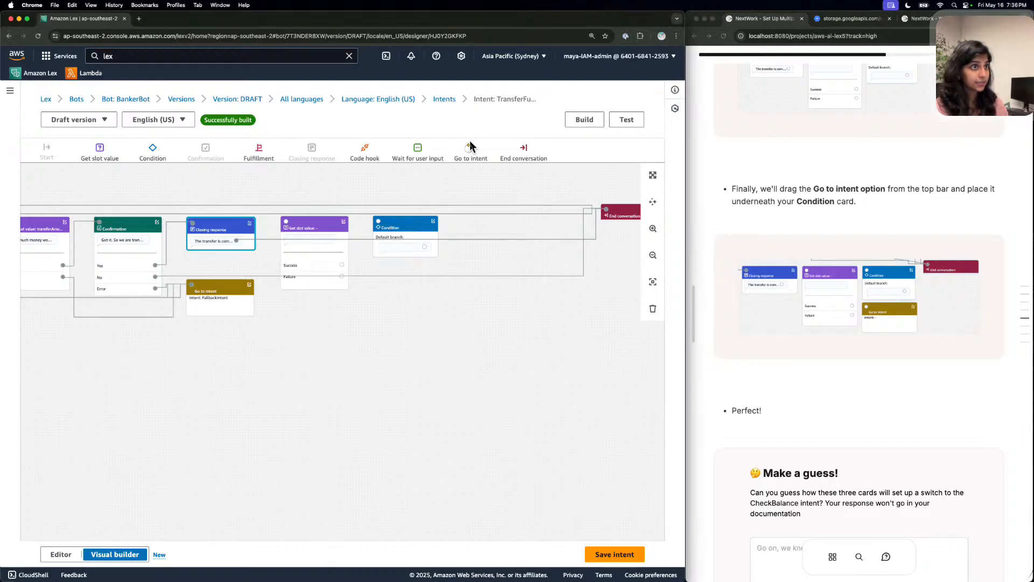
drag(471, 148, 408, 276)
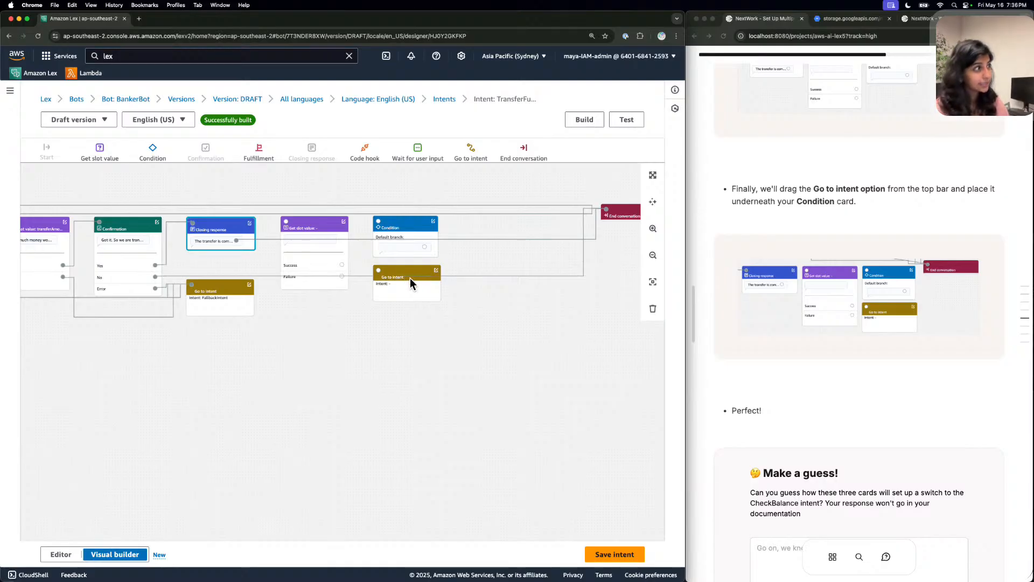
Read the guide's question on switching to the CheckBalance intent and its settings for the Get slot value card.
scroll(801, 325, down, 5)
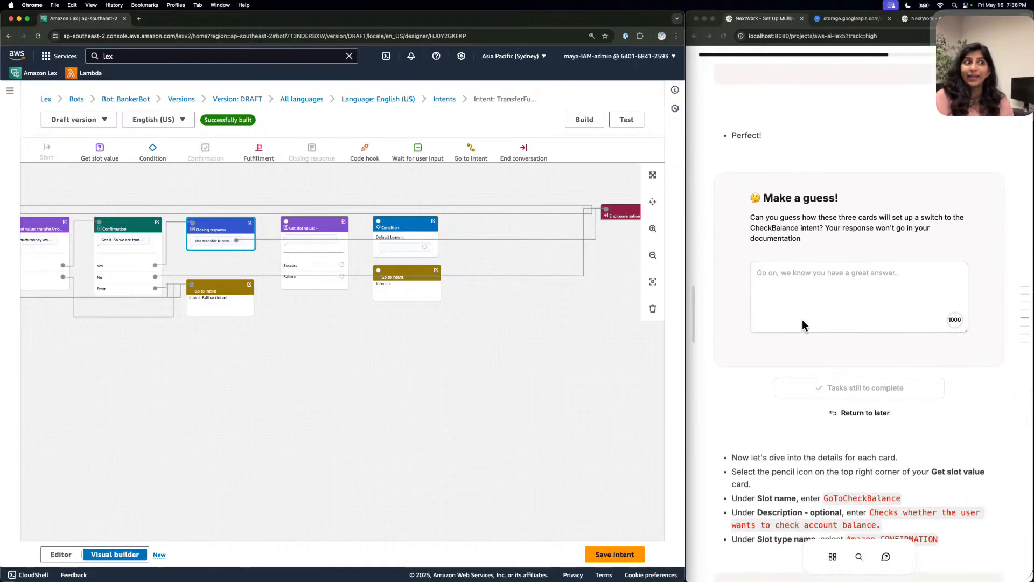
scroll(802, 319, down, 2)
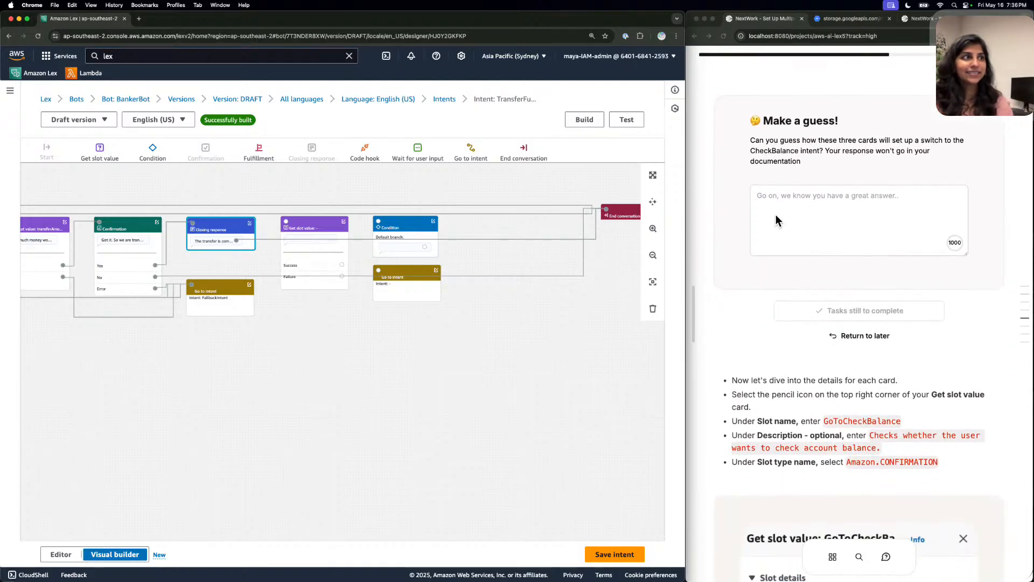
click(742, 150)
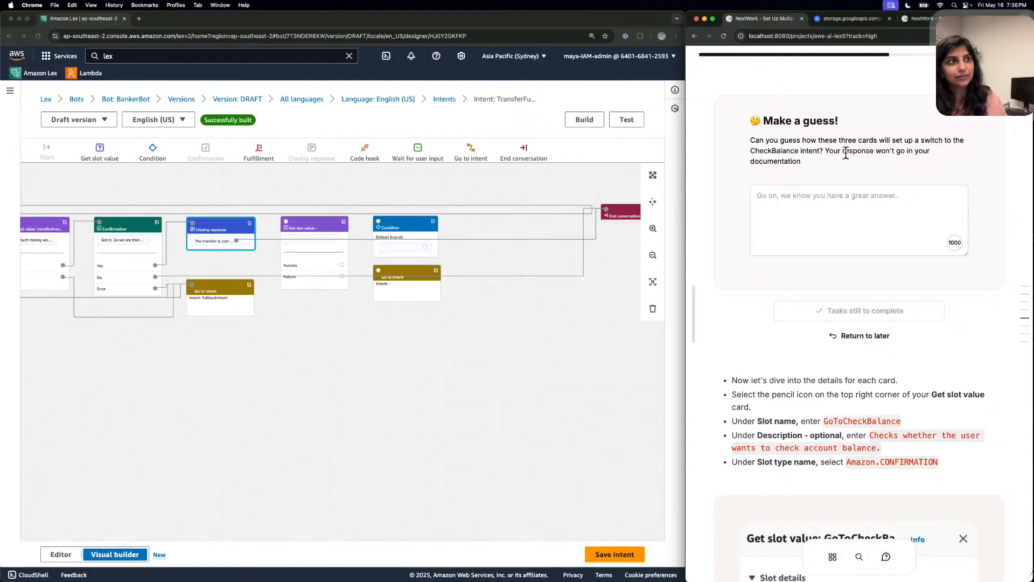
click(817, 220)
scroll(817, 219, down, 2)
scroll(817, 220, up, 2)
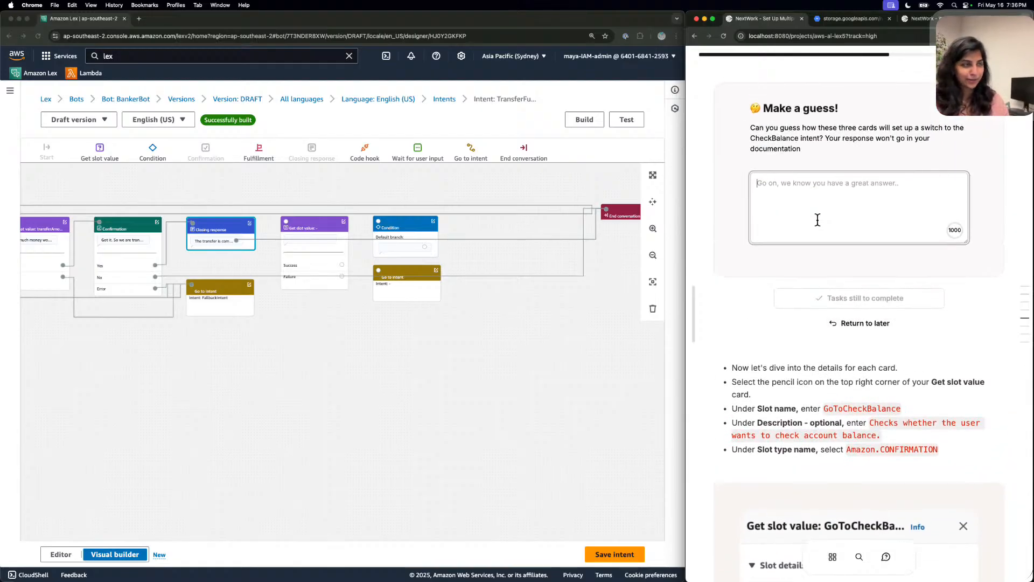
scroll(817, 220, down, 5)
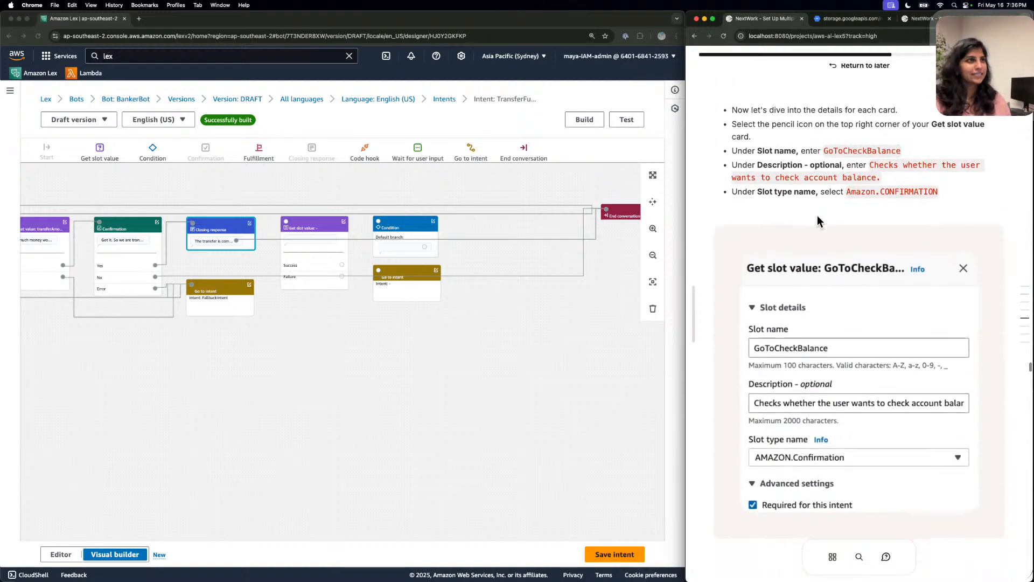
Open the settings of the new Get slot value card and name its slot GoToCheckBalance.
click(318, 220)
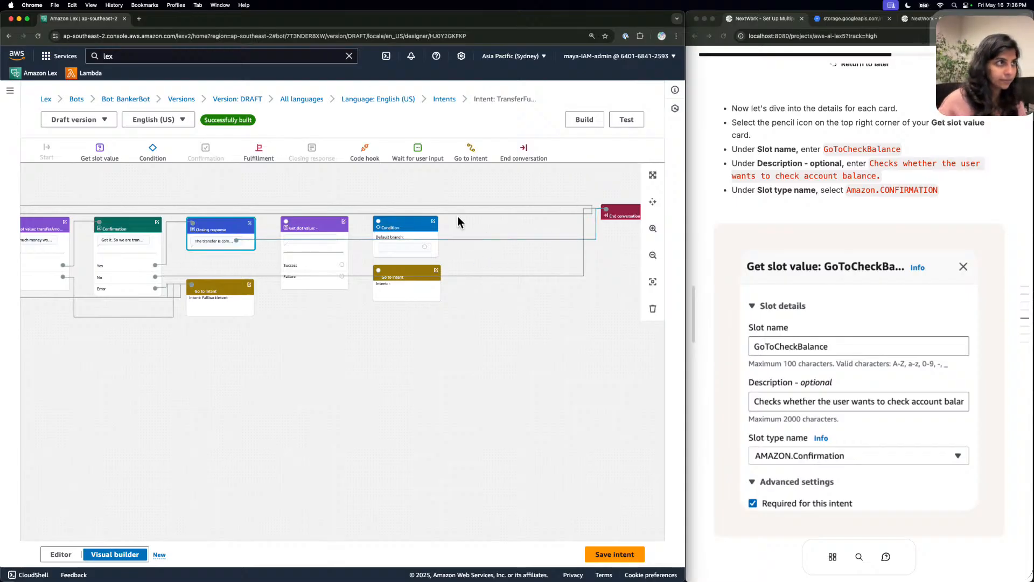
click(345, 221)
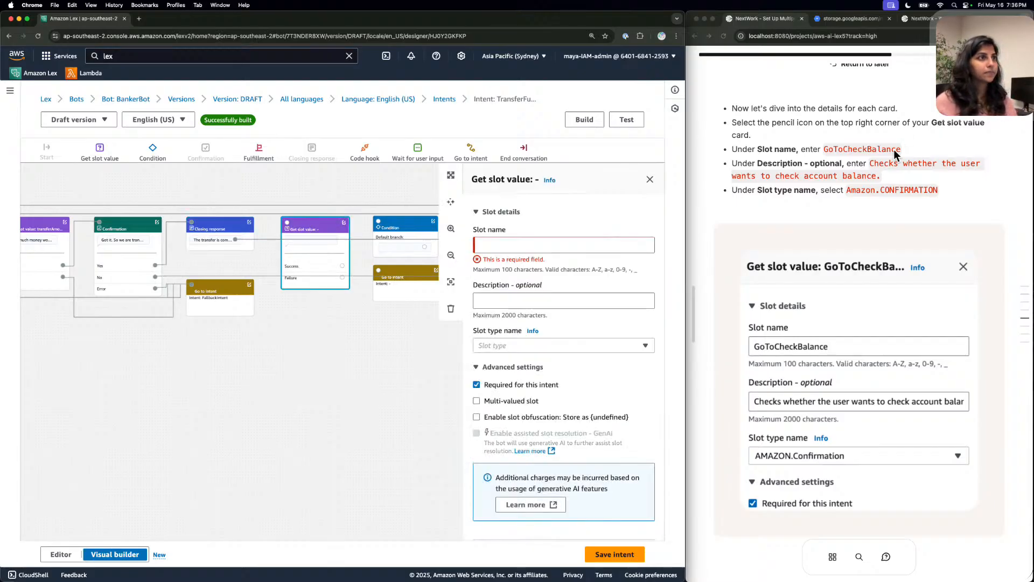
click(873, 143)
double_click(875, 147)
click(875, 147)
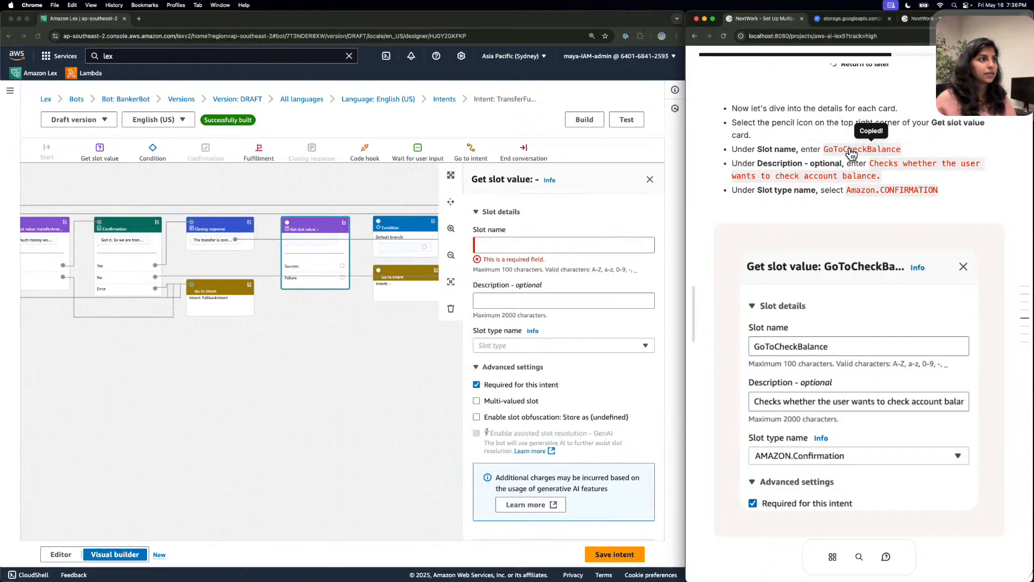
click(589, 240)
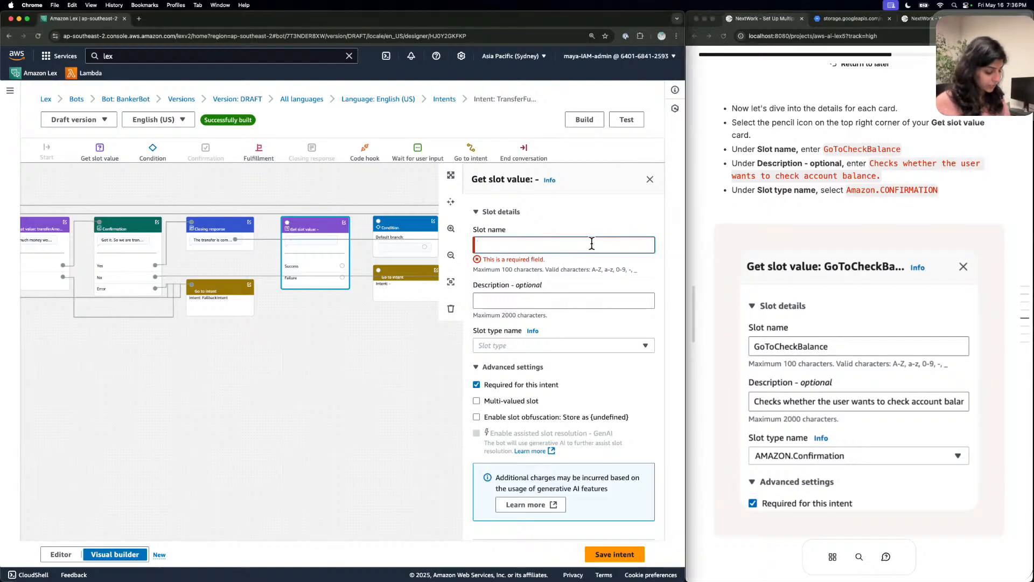
key(super+v)
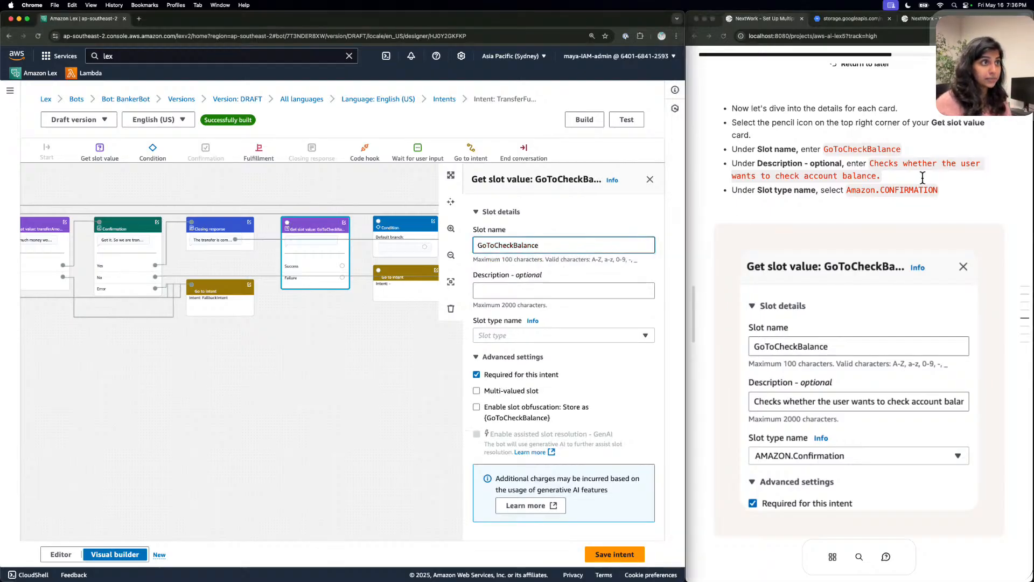
Describe the slot as "Checks whether the user wants to check account balance." and set its slot type to AMAZON.Confirmation.
click(895, 159)
click(584, 280)
click(584, 285)
key(super+v)
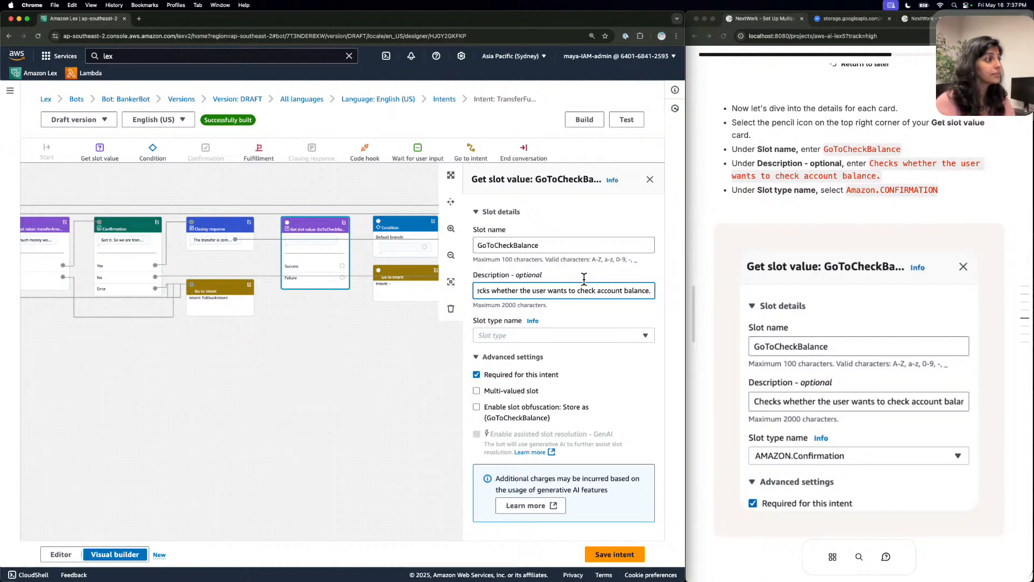
scroll(585, 278, down, 3)
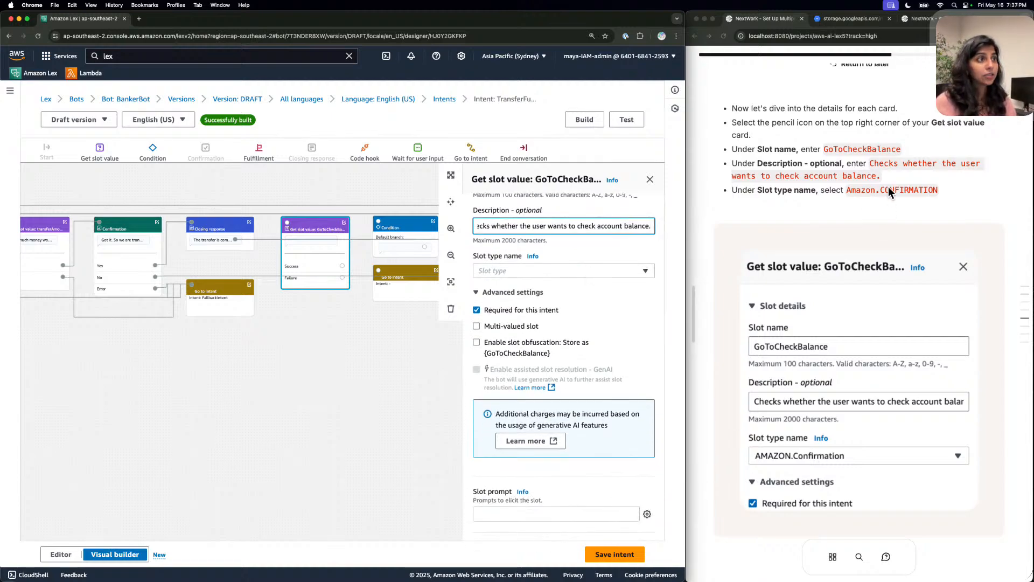
click(543, 271)
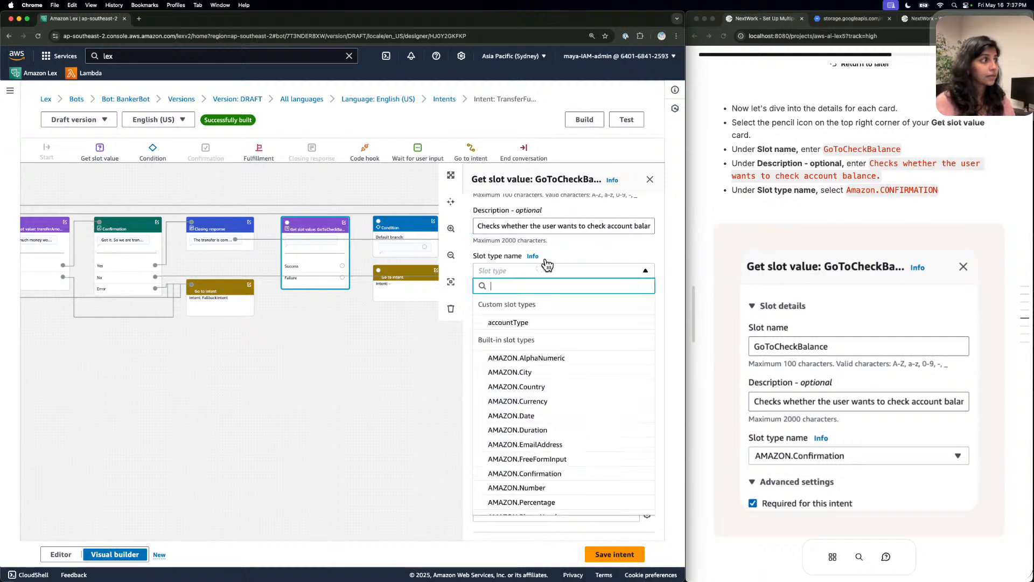
click(551, 469)
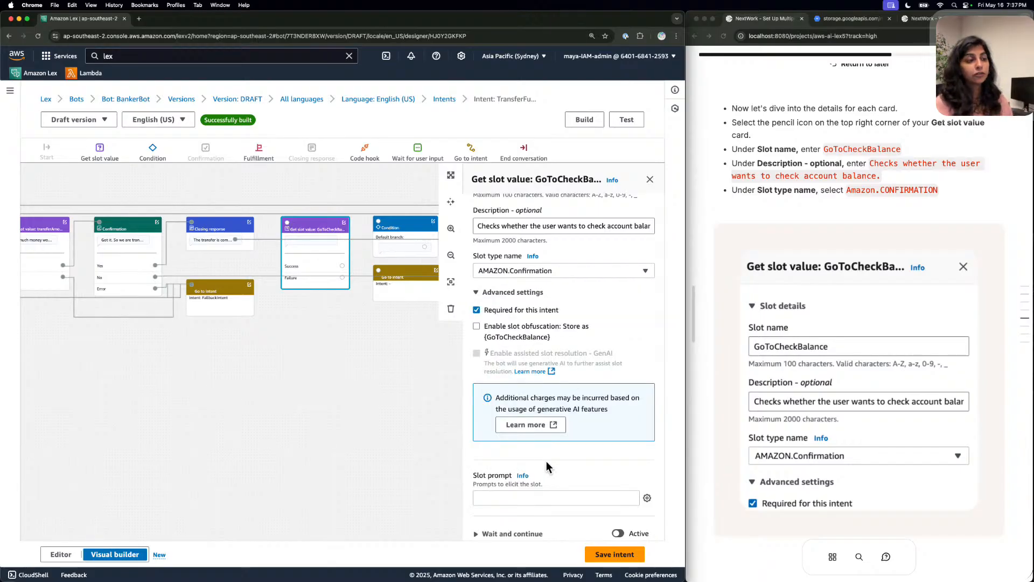
Set the GoToCheckBalance slot prompt to "Would you also like to check an account balance?", following the guide.
scroll(837, 361, down, 5)
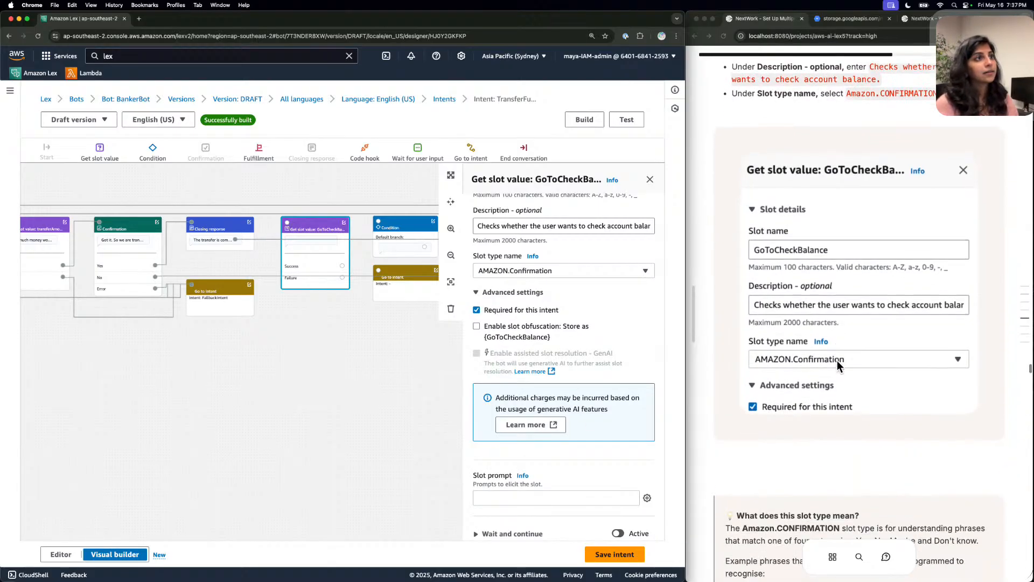
scroll(837, 361, down, 5)
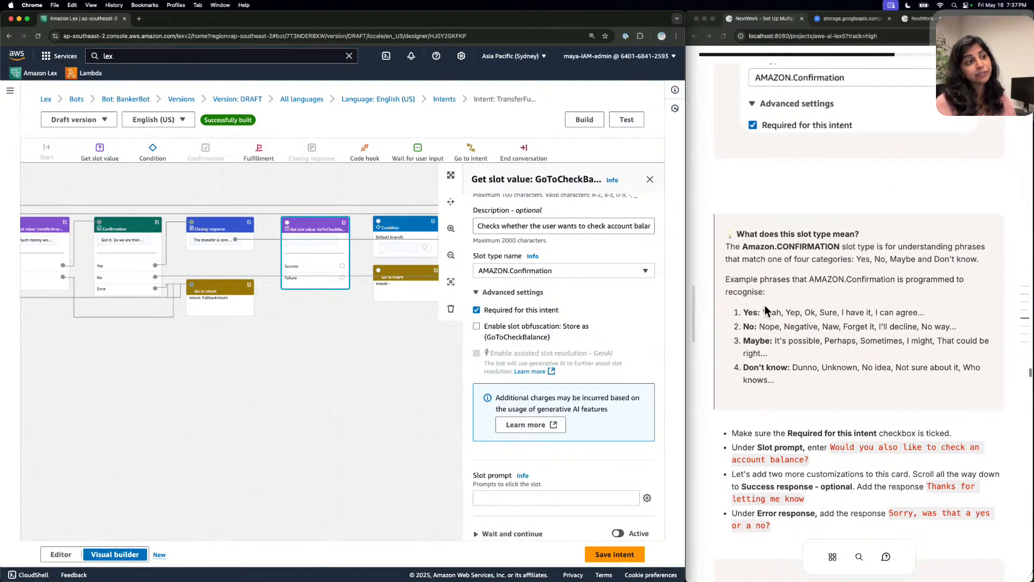
scroll(764, 337, down, 3)
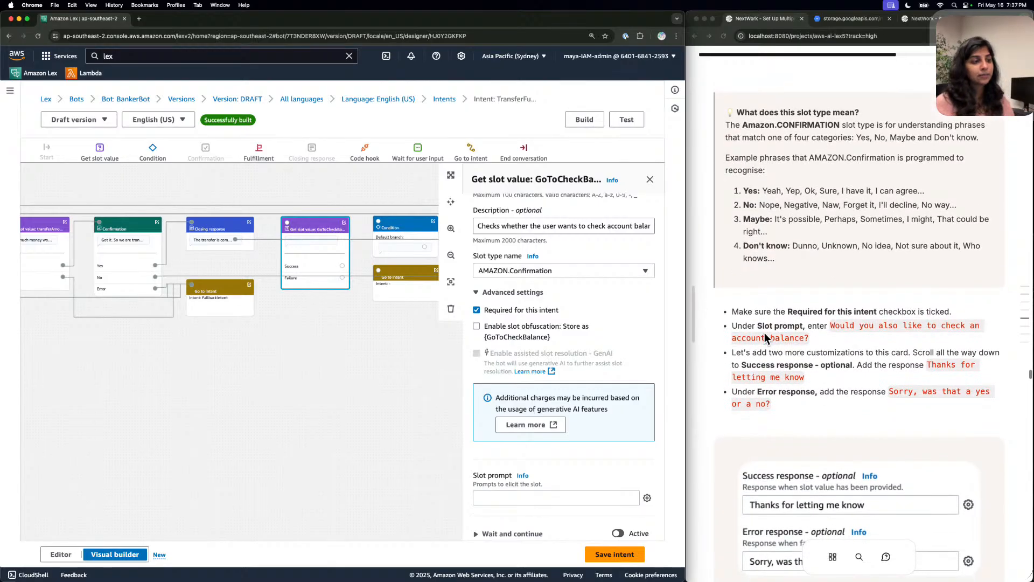
scroll(764, 336, down, 2)
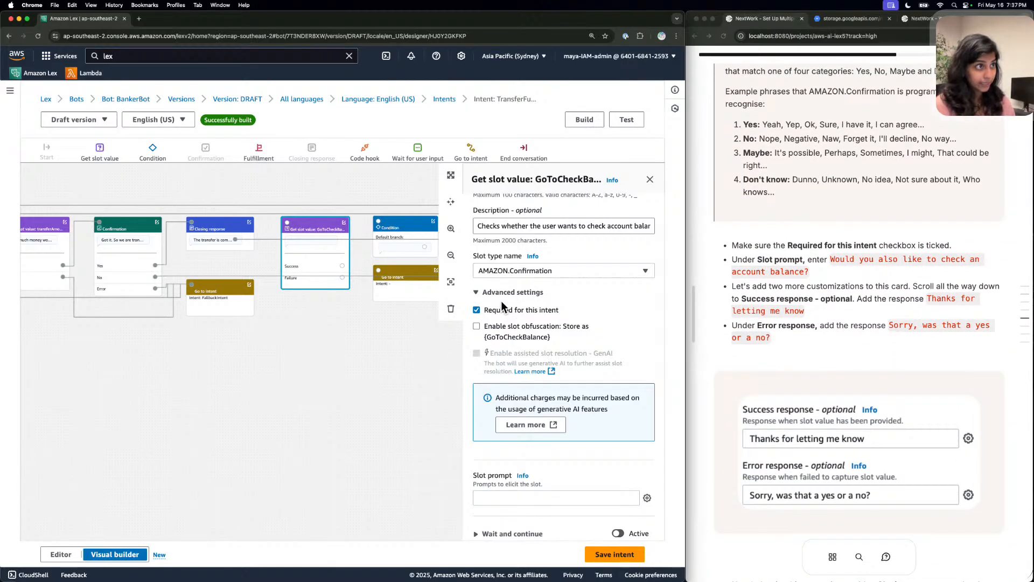
scroll(501, 301, down, 3)
click(599, 422)
click(894, 245)
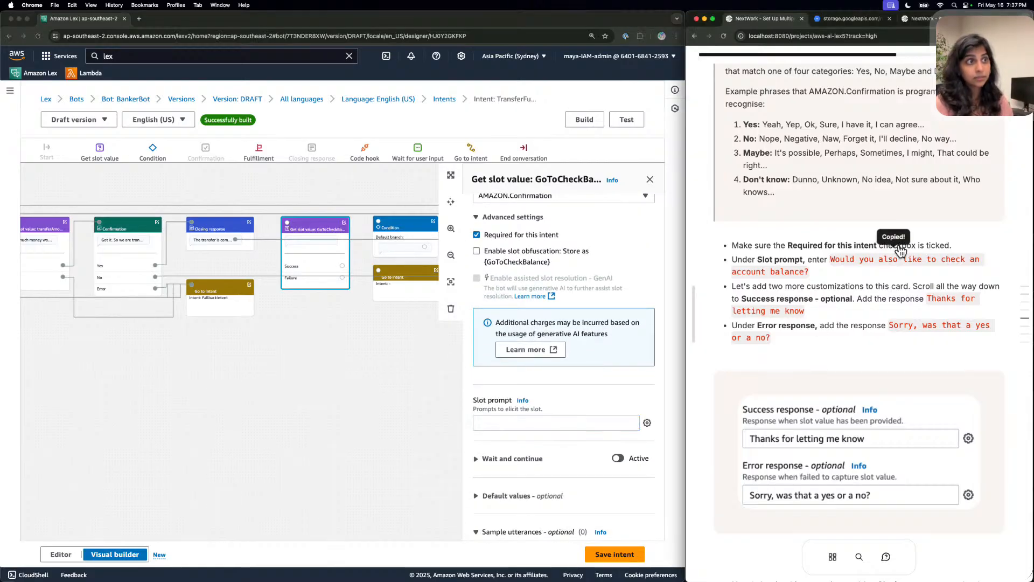
click(522, 408)
key(super+v)
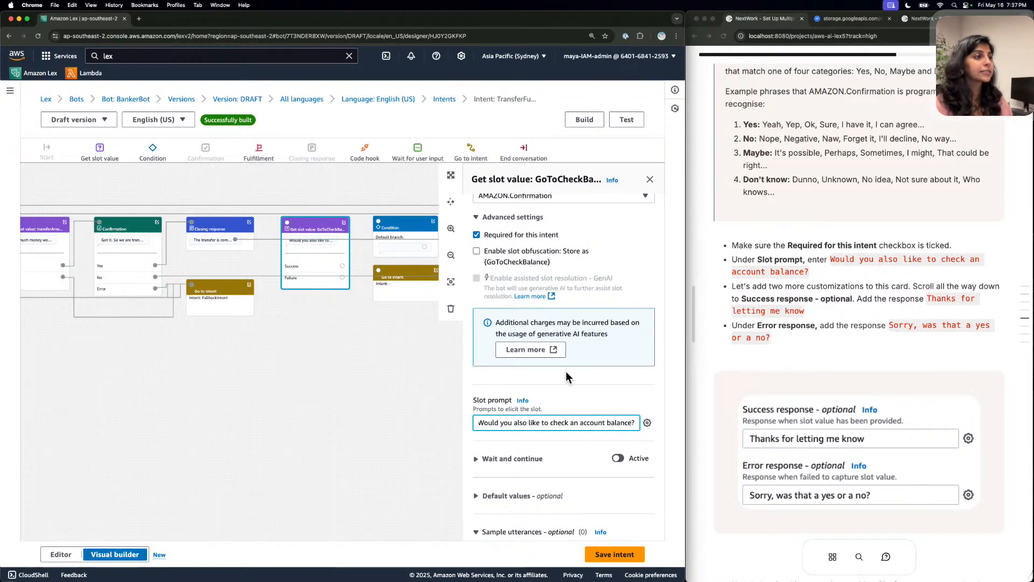
Set the GoToCheckBalance card's success response to "Thanks for letting me know".
scroll(565, 371, down, 3)
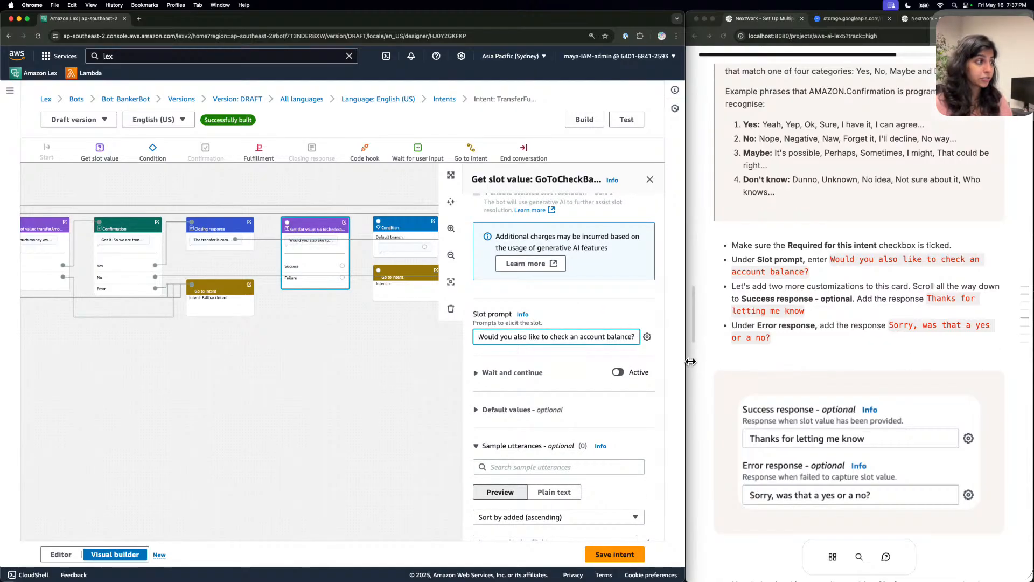
scroll(593, 421, down, 3)
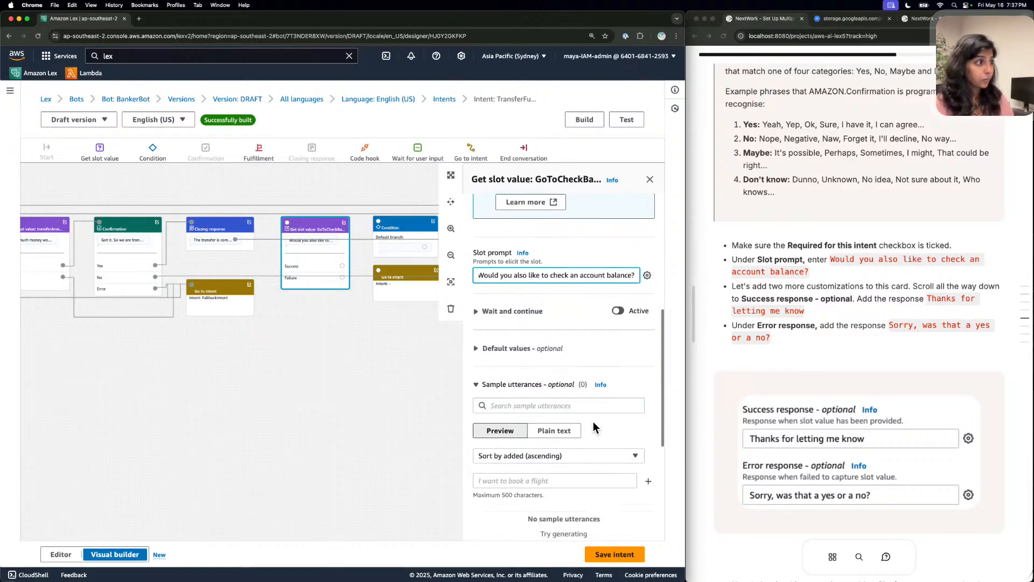
scroll(593, 421, up, 2)
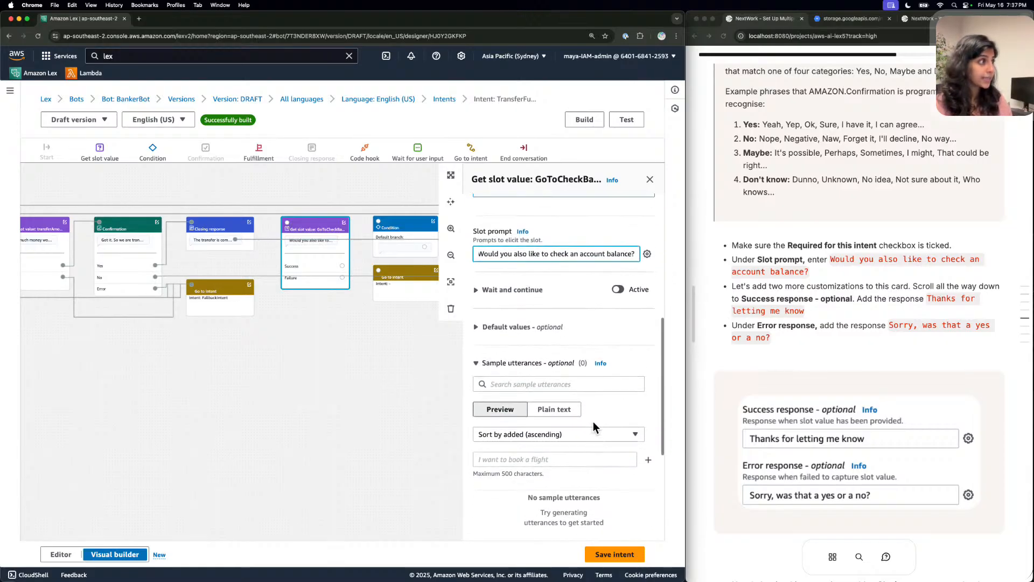
scroll(592, 421, up, 2)
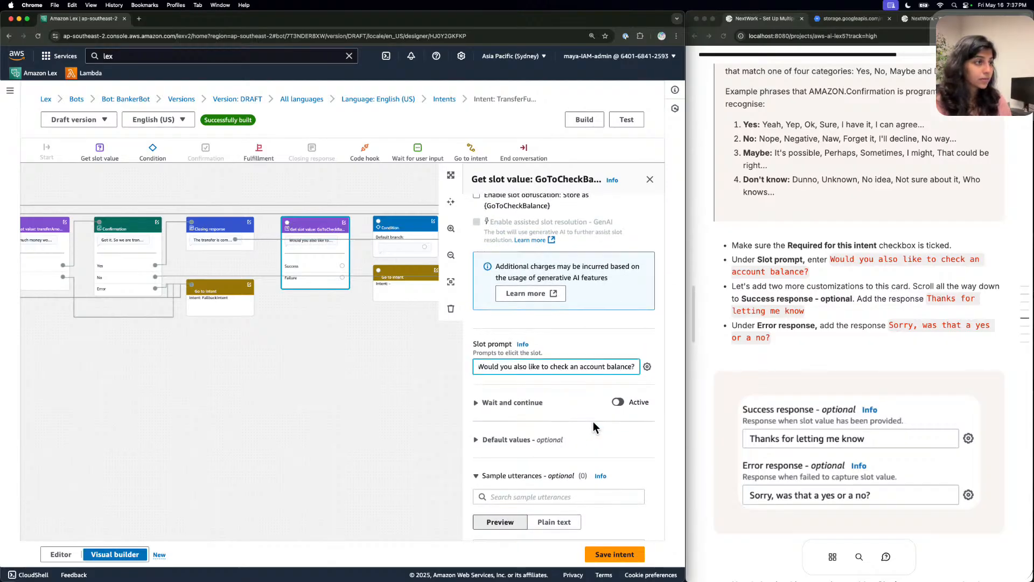
scroll(592, 421, up, 2)
scroll(592, 421, down, 1)
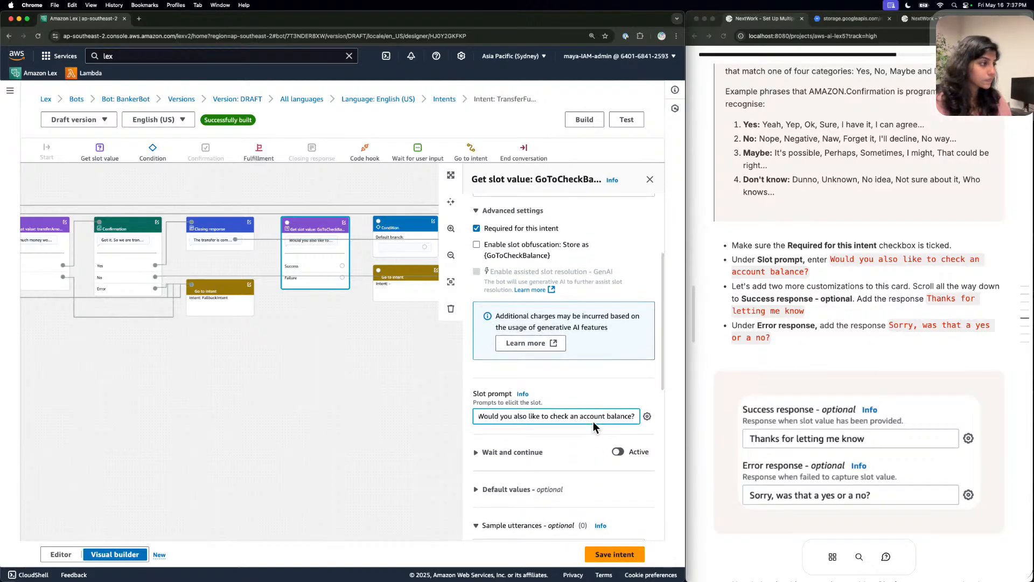
scroll(544, 424, down, 1)
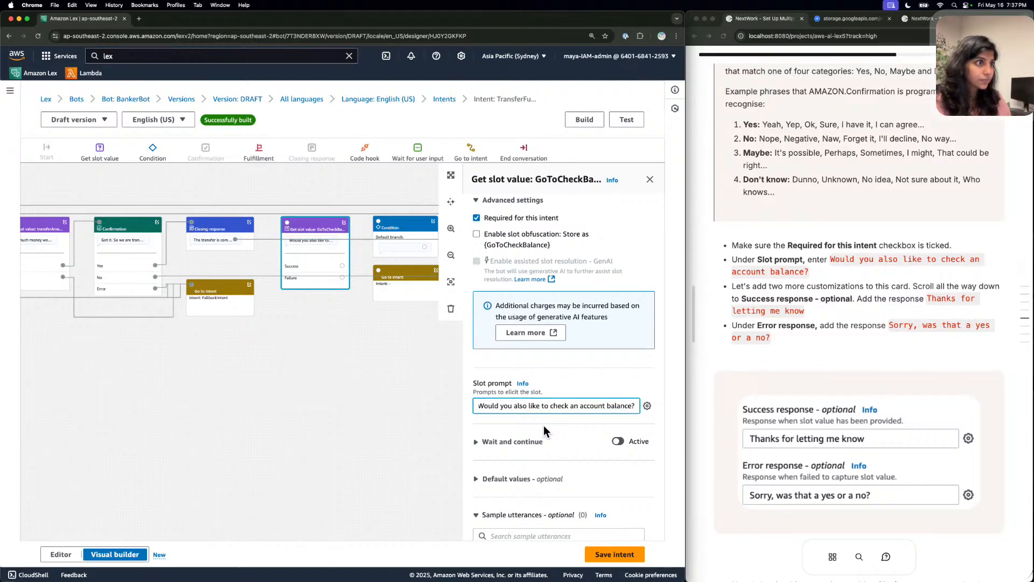
scroll(544, 425, down, 2)
scroll(544, 425, down, 10)
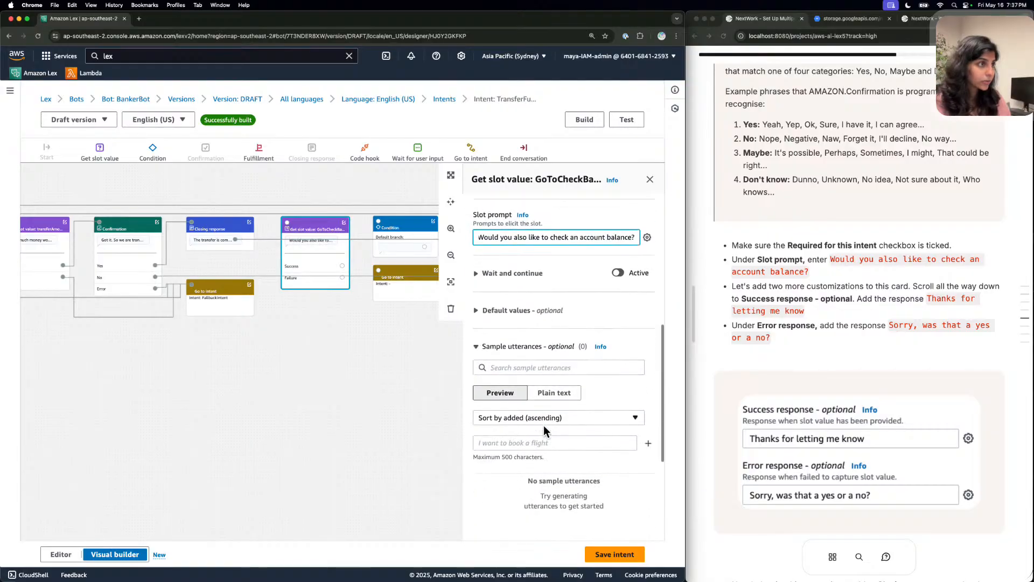
scroll(544, 425, down, 4)
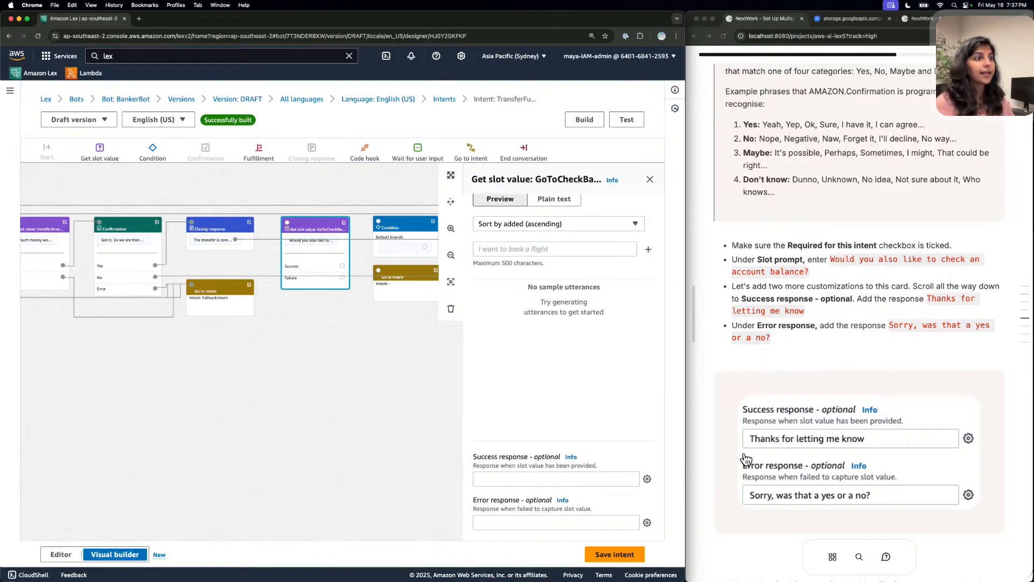
click(956, 296)
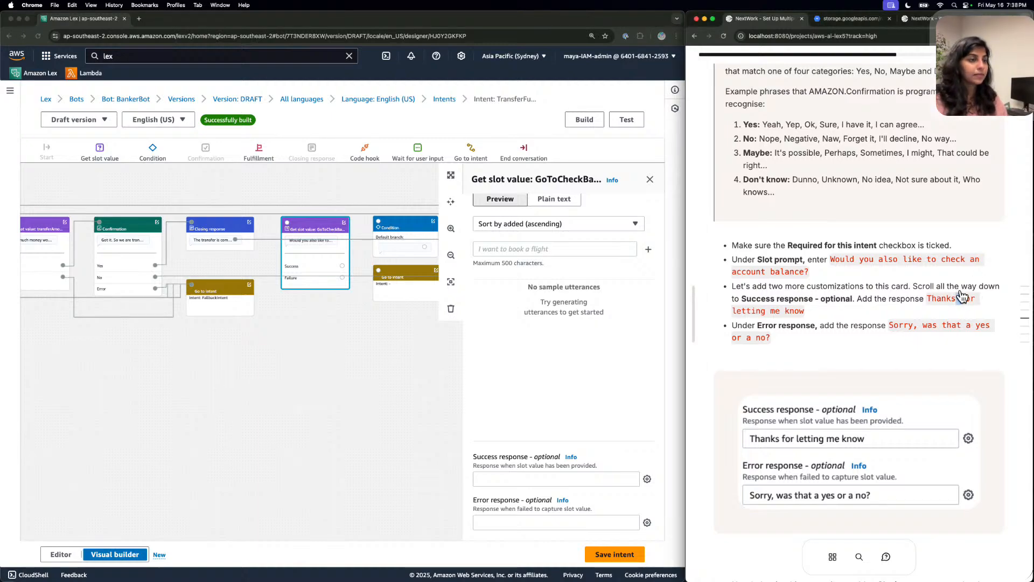
click(959, 298)
click(625, 468)
click(606, 476)
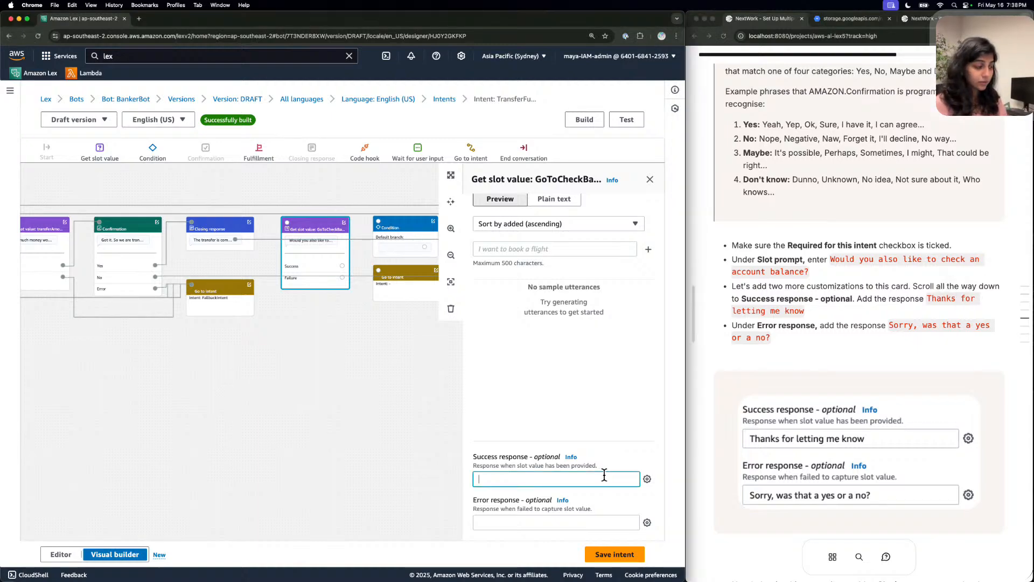
key(super+v)
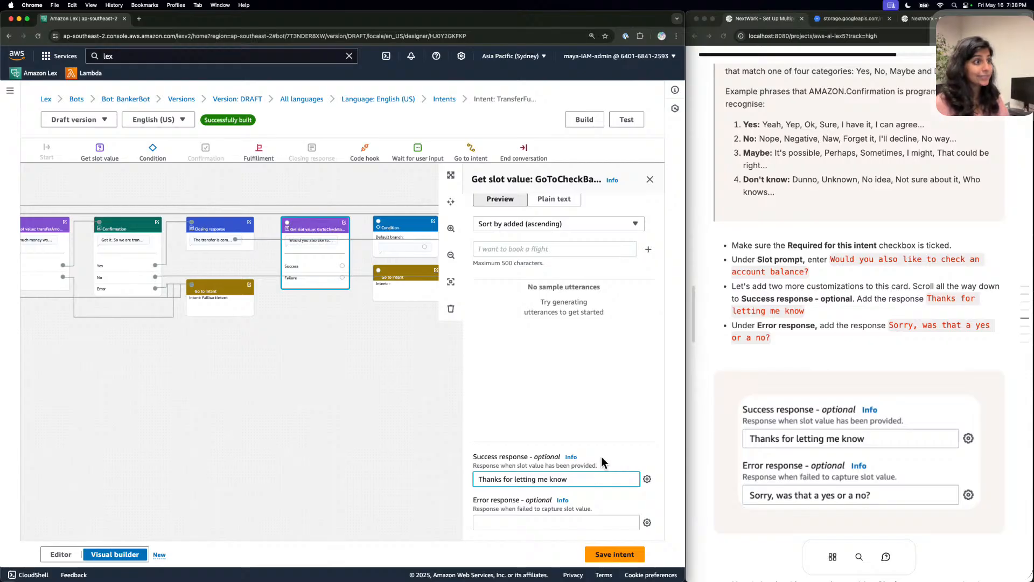
Set the GoToCheckBalance card's error response to "Sorry, was that a yes or a no?".
click(952, 322)
click(956, 322)
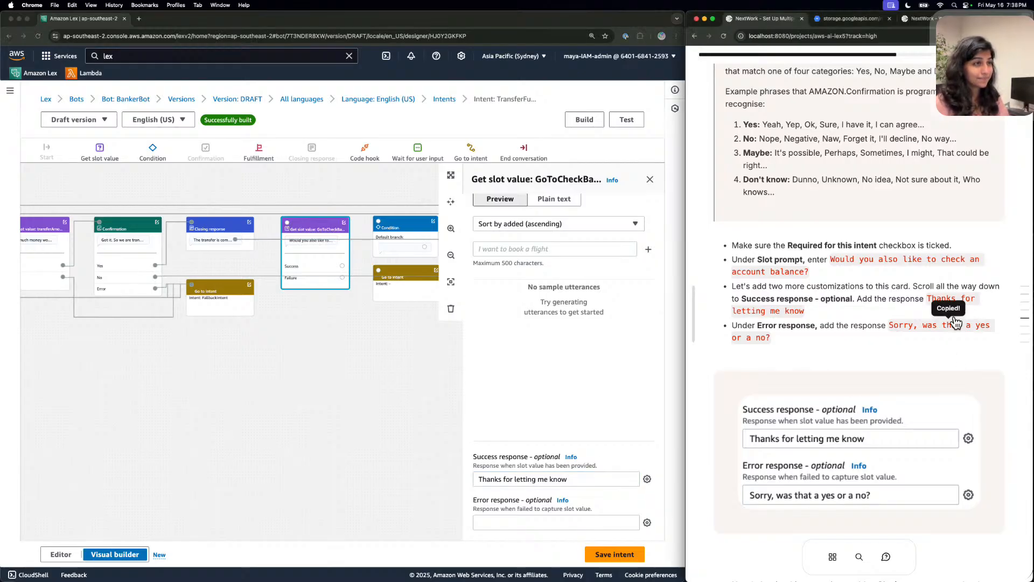
scroll(956, 322, down, 1)
click(955, 322)
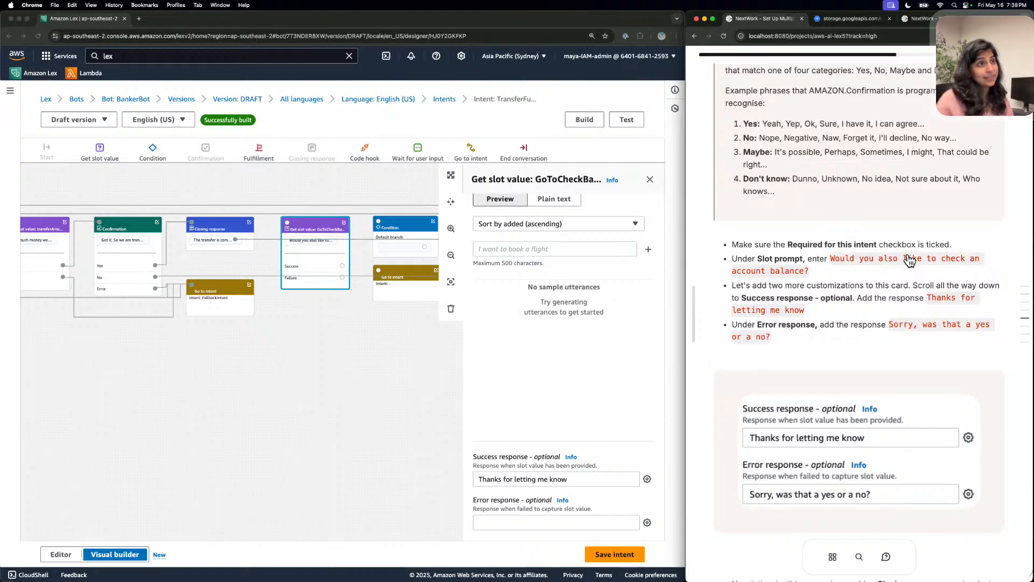
click(524, 506)
click(527, 518)
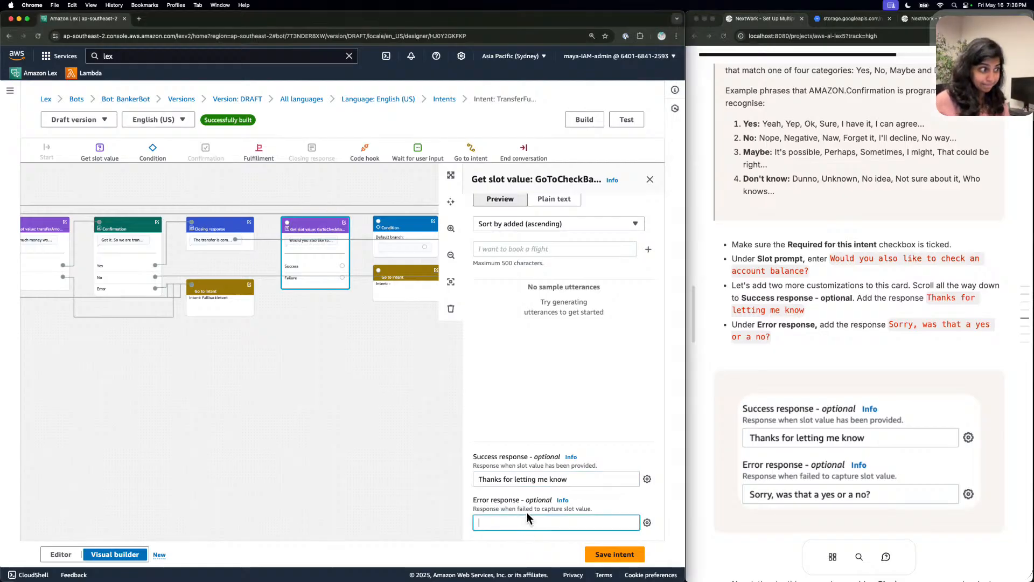
key(super+v)
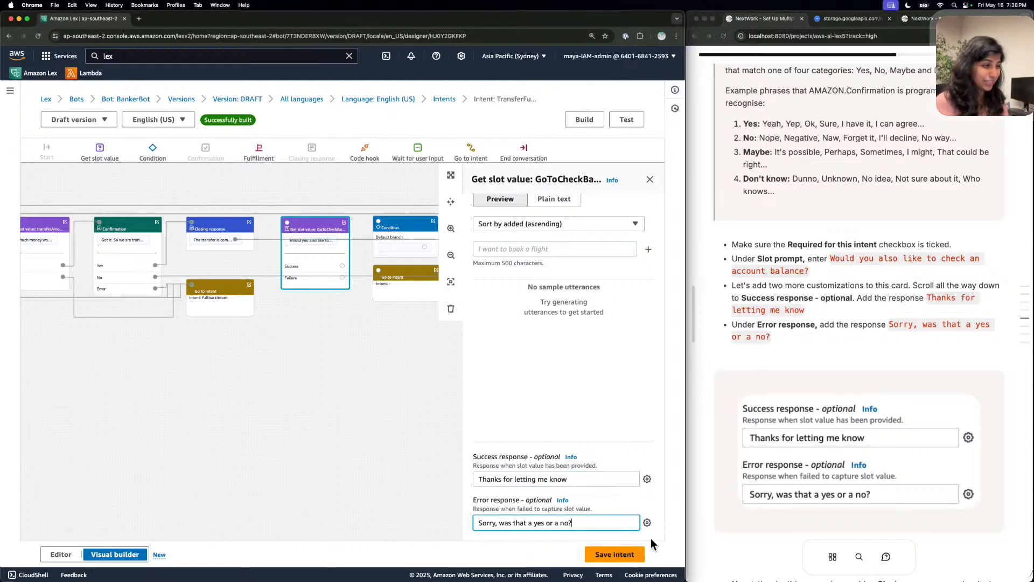
Try to save the TransferFunds intent, and close the GoToCheckBalance card's settings.
scroll(866, 454, down, 3)
scroll(866, 454, down, 6)
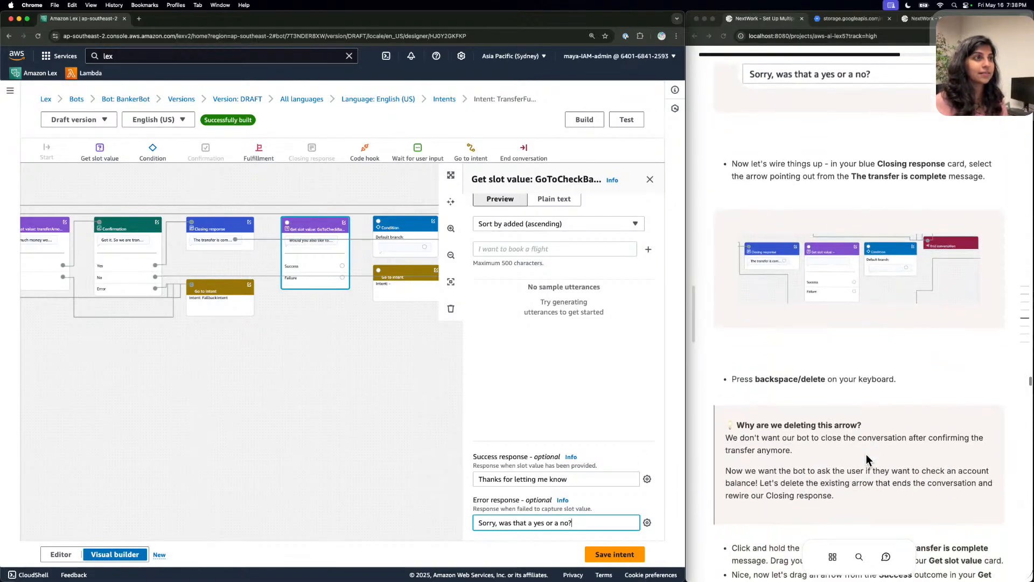
click(620, 552)
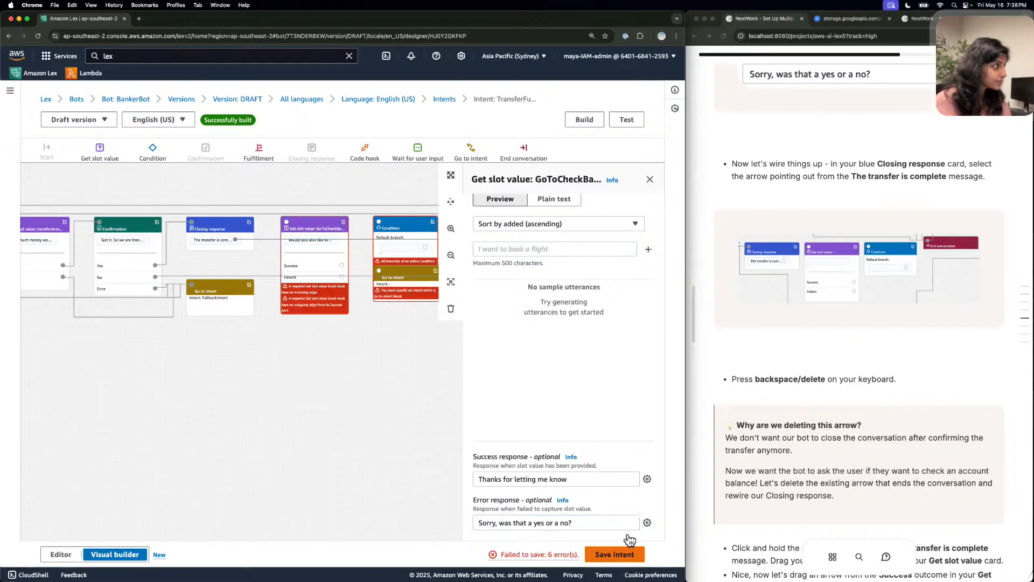
click(653, 179)
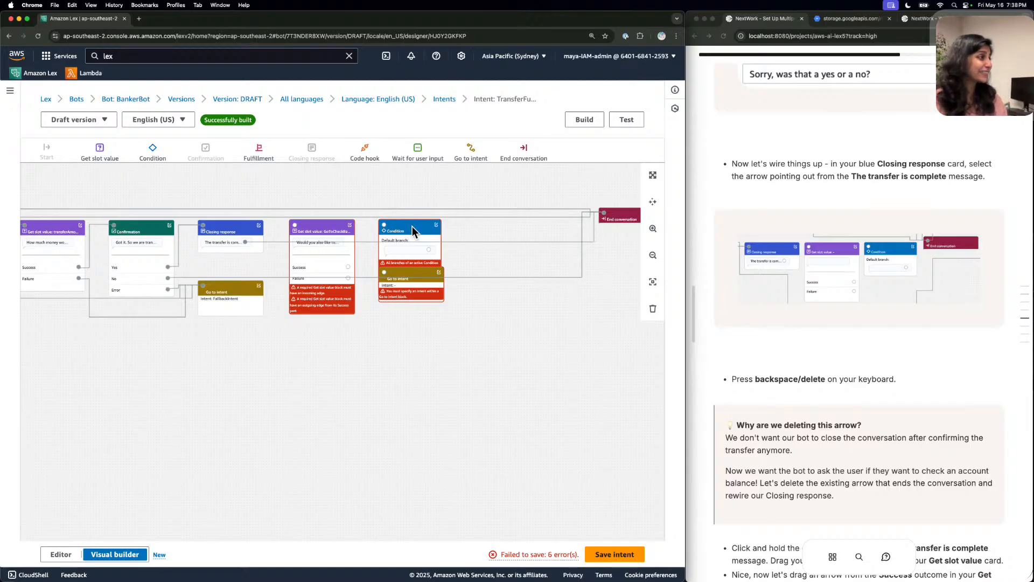
Delete the arrow leading out of the transfer-complete message in the Closing response card.
drag(441, 385, 441, 384)
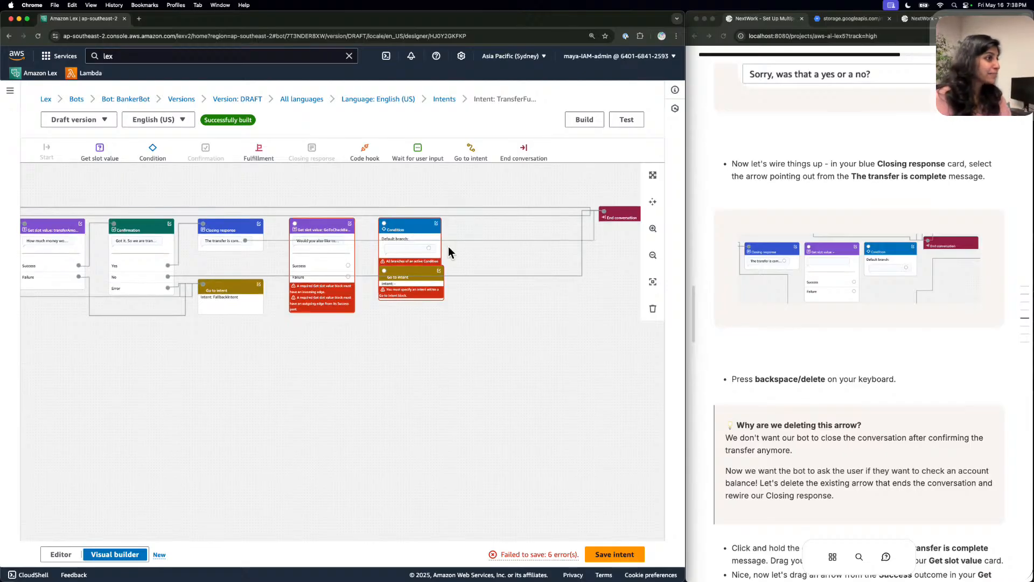
click(653, 228)
drag(483, 299, 479, 338)
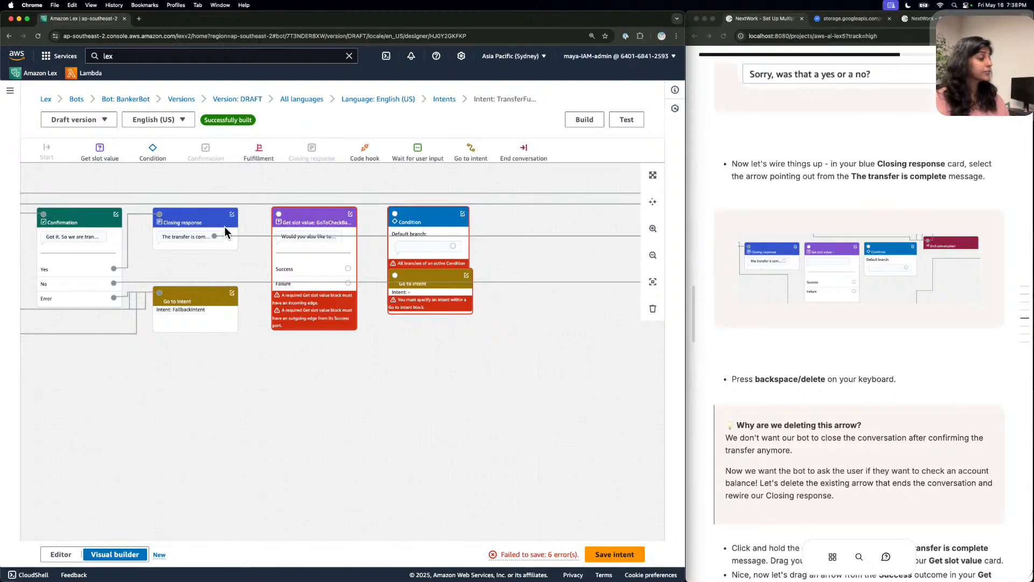
click(250, 235)
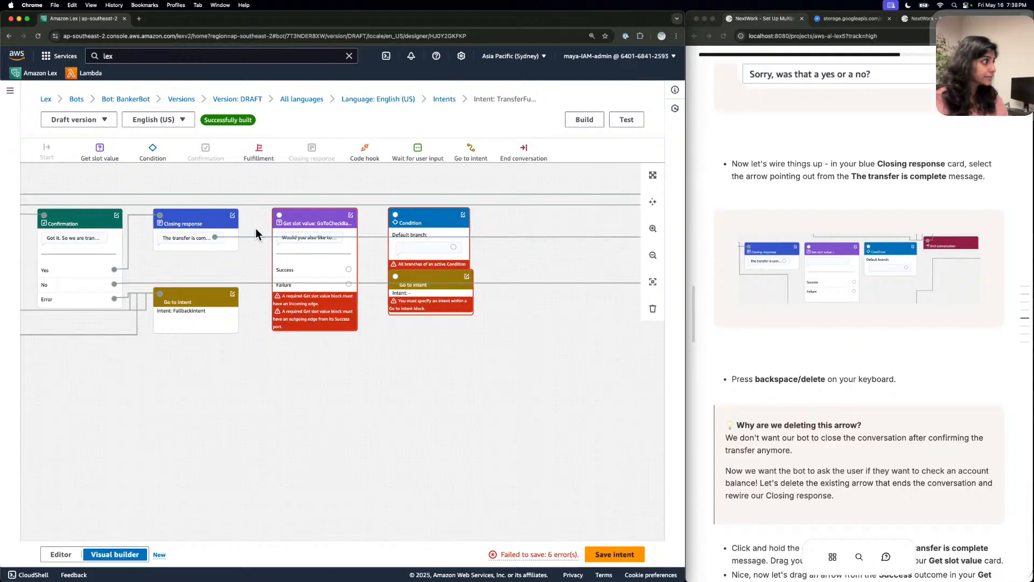
key(BackSpace)
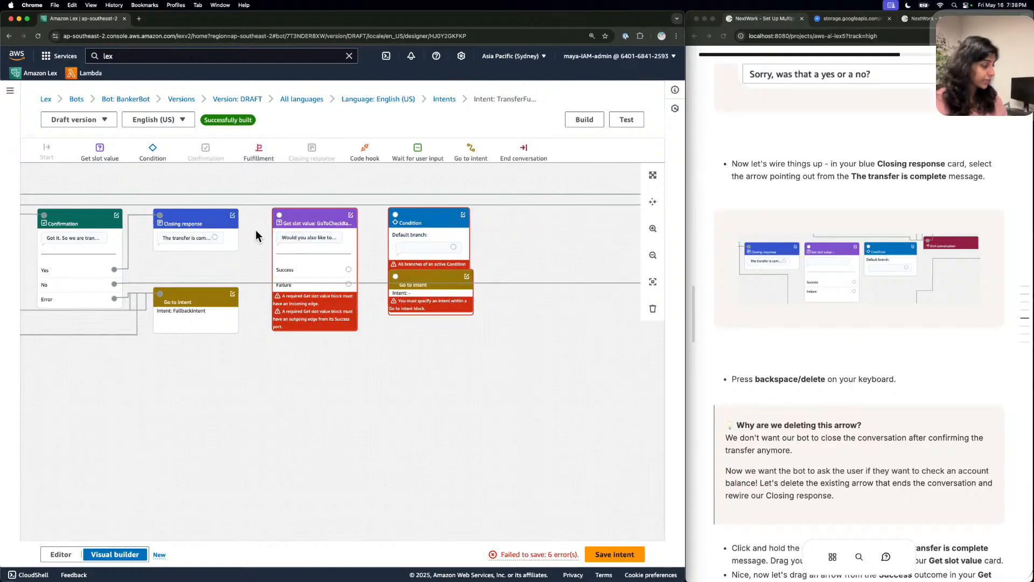
Space out the Condition, Go to intent and Get slot value cards, and connect the Closing response message to the Get slot value card.
drag(434, 212, 535, 213)
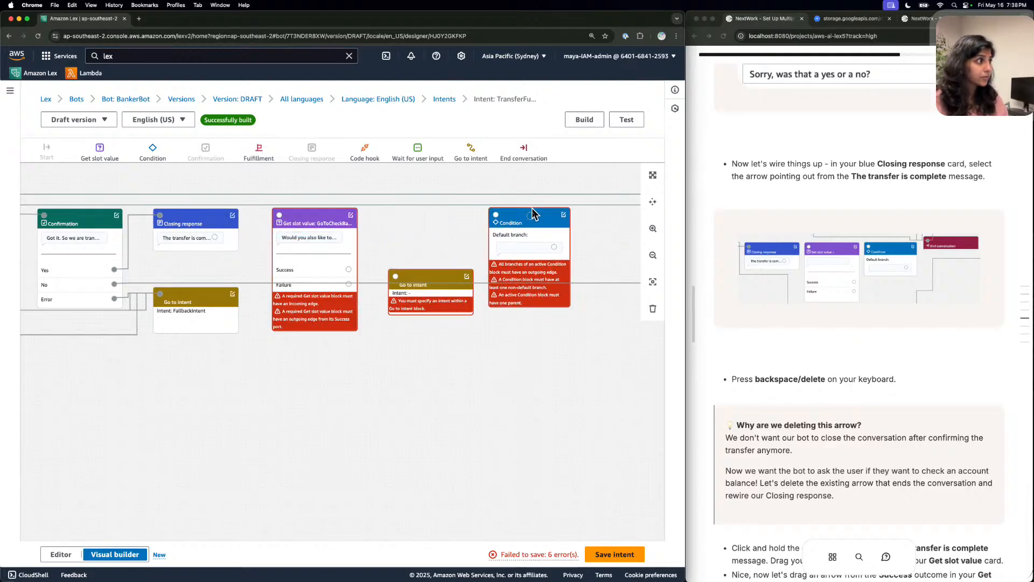
drag(468, 284, 567, 327)
drag(280, 216, 350, 215)
drag(220, 237, 355, 211)
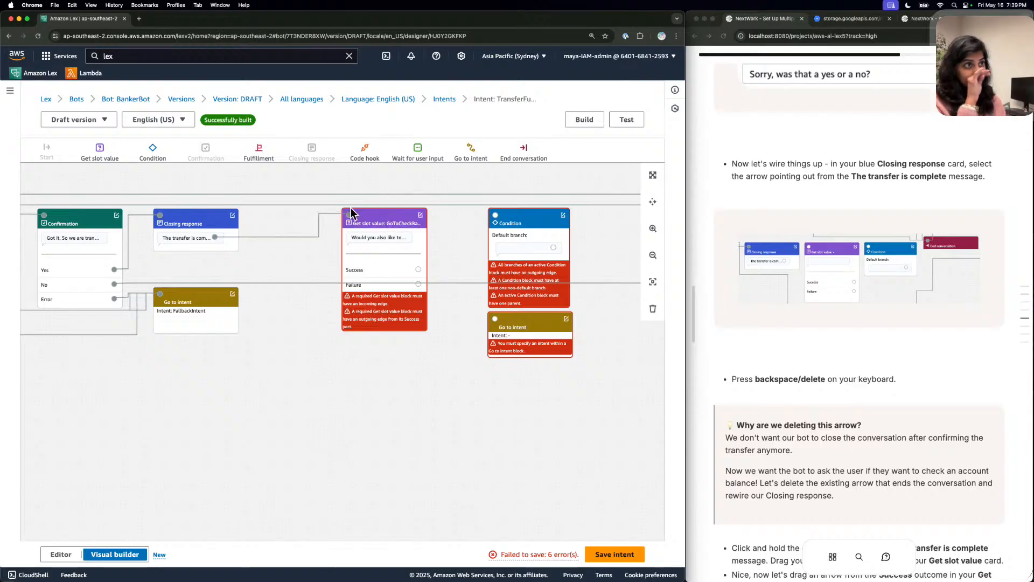
Read the guide's instructions for wiring the Success and Failure outcomes of the Get slot value card.
scroll(351, 209, down, 1)
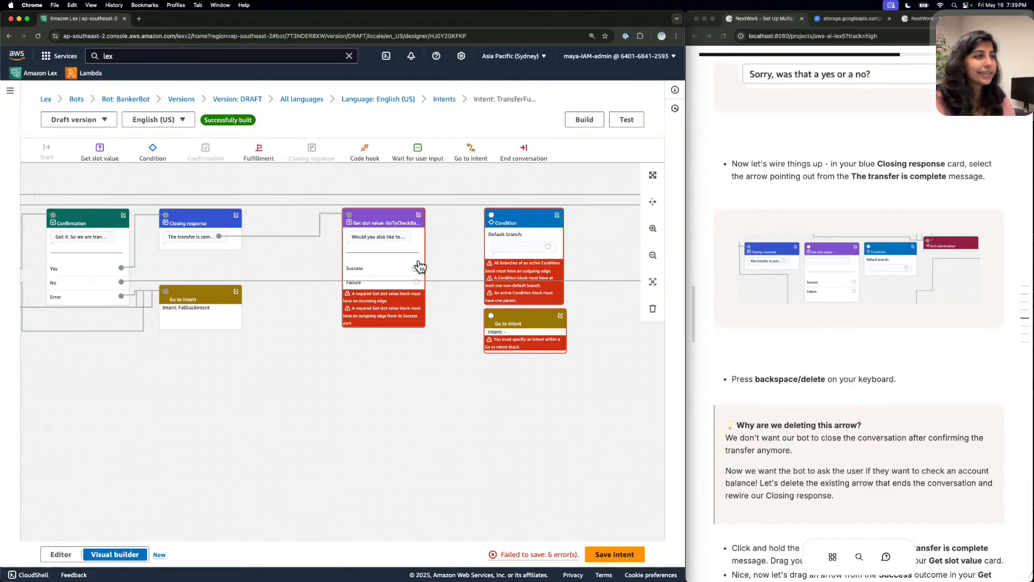
scroll(751, 363, down, 2)
scroll(752, 363, down, 2)
scroll(751, 363, down, 2)
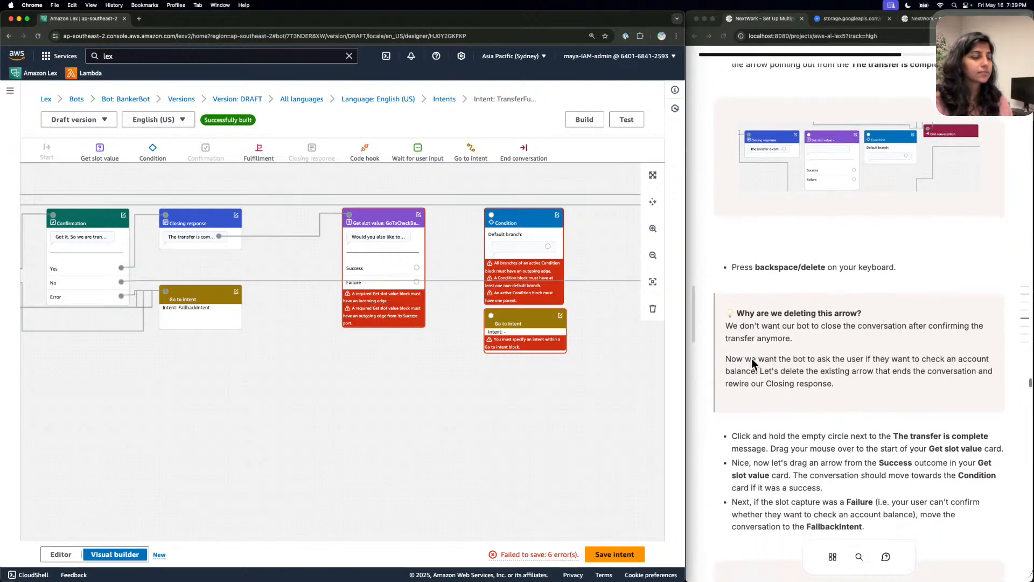
scroll(752, 363, down, 5)
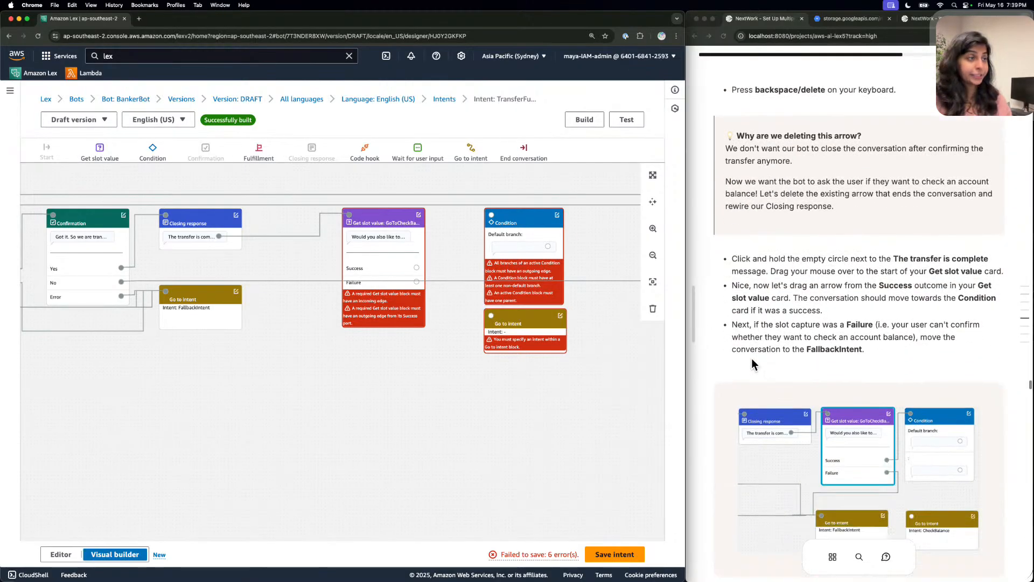
scroll(752, 359, down, 1)
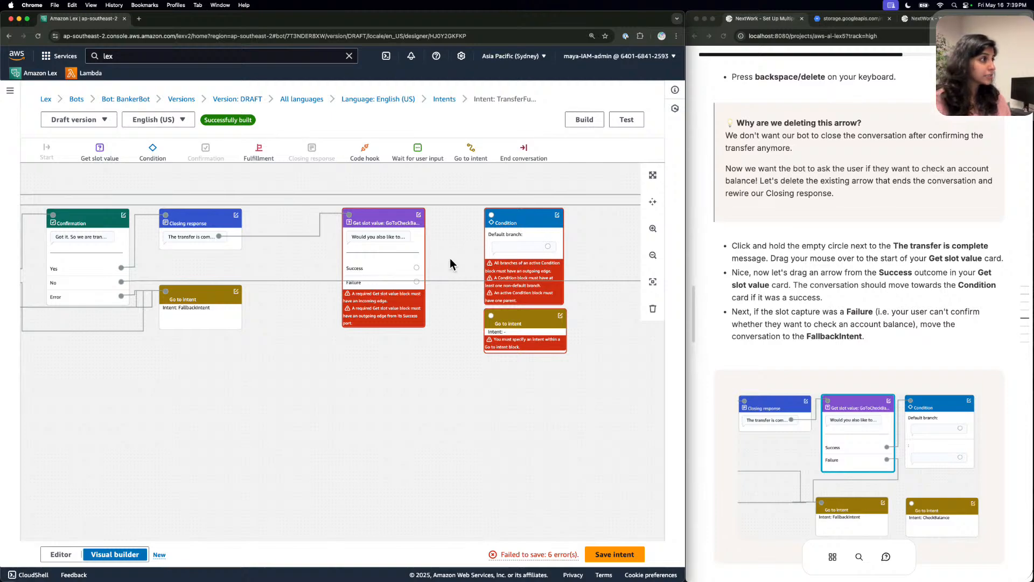
drag(451, 259, 437, 279)
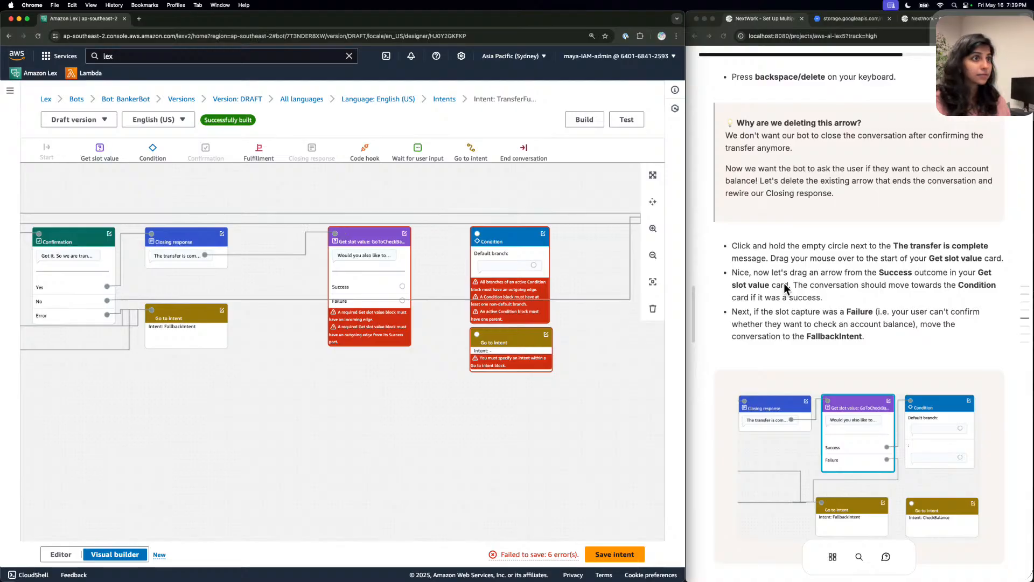
Shift the Get slot value card closer to the Closing response card and connect its Success outcome to the Condition card.
scroll(784, 284, down, 1)
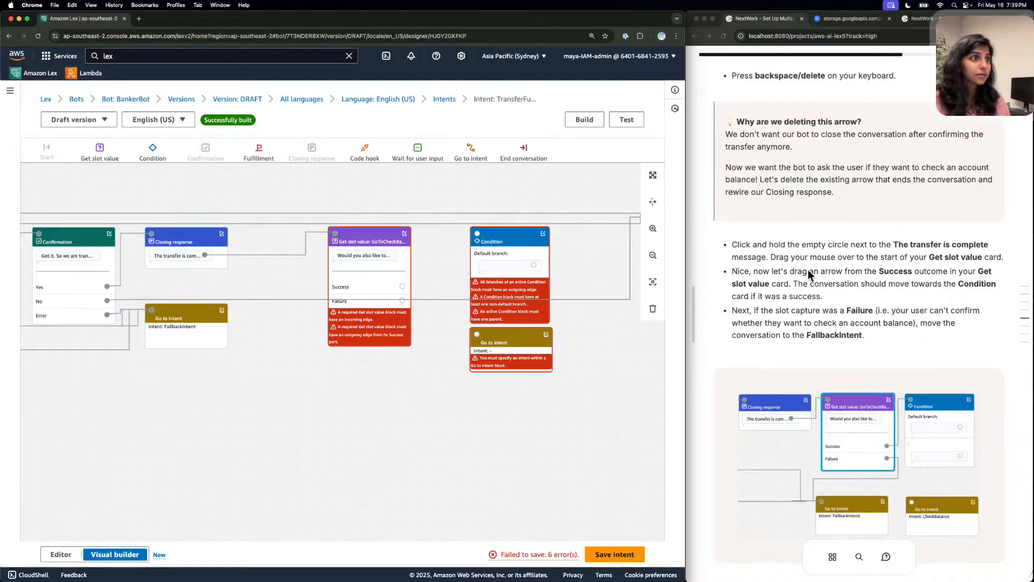
scroll(807, 274, up, 1)
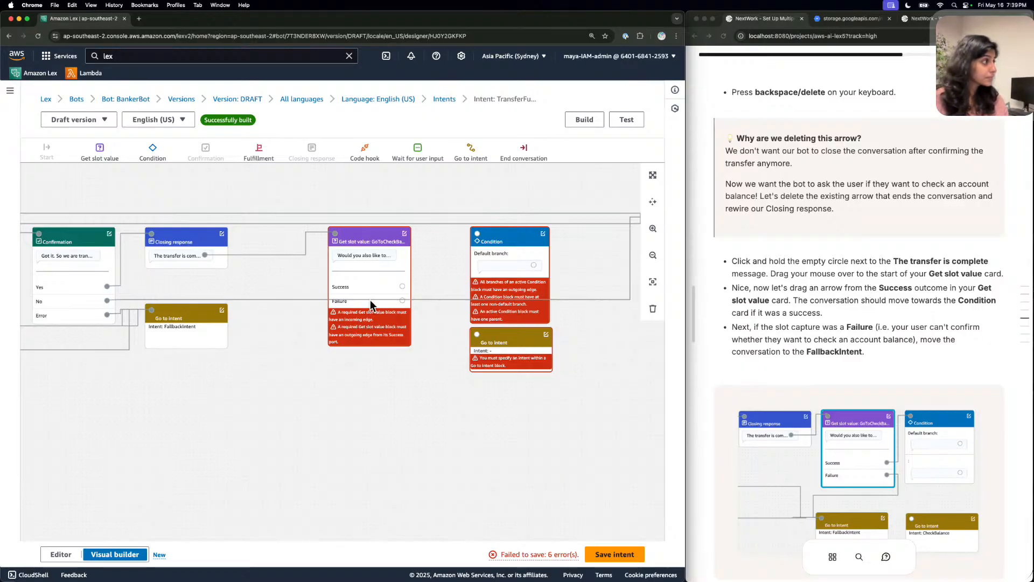
drag(373, 229, 350, 228)
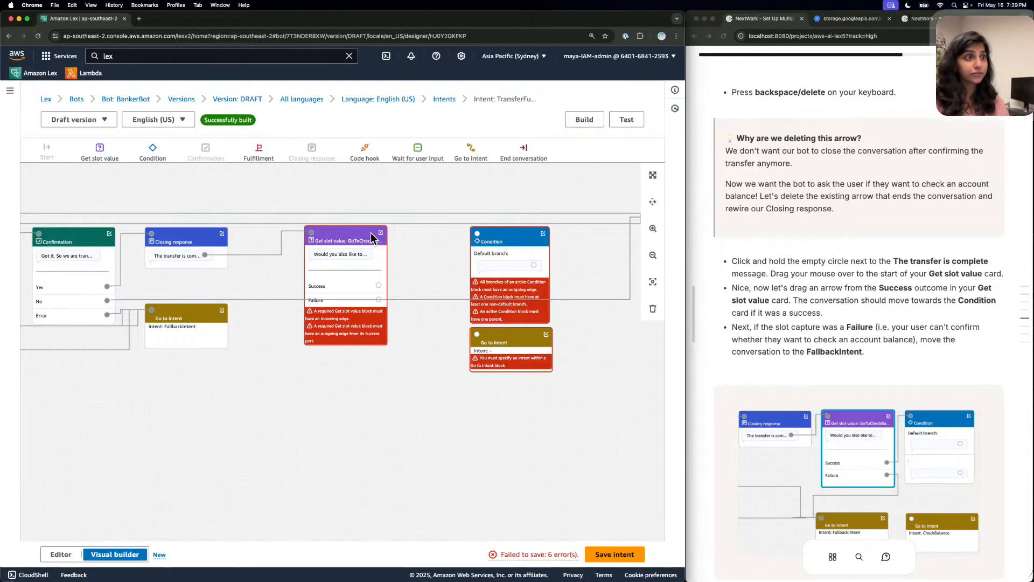
drag(379, 285, 399, 294)
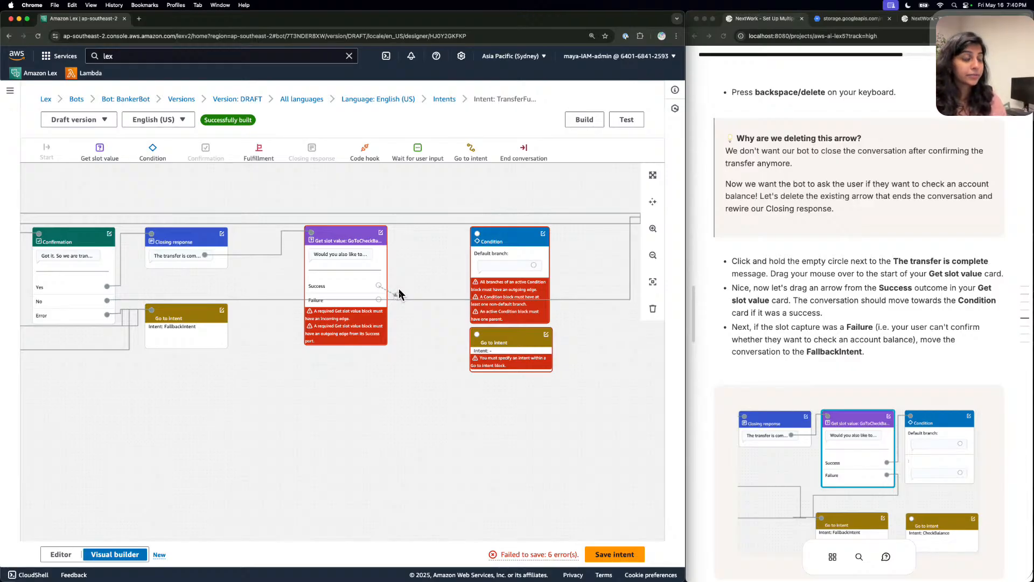
drag(399, 293, 481, 233)
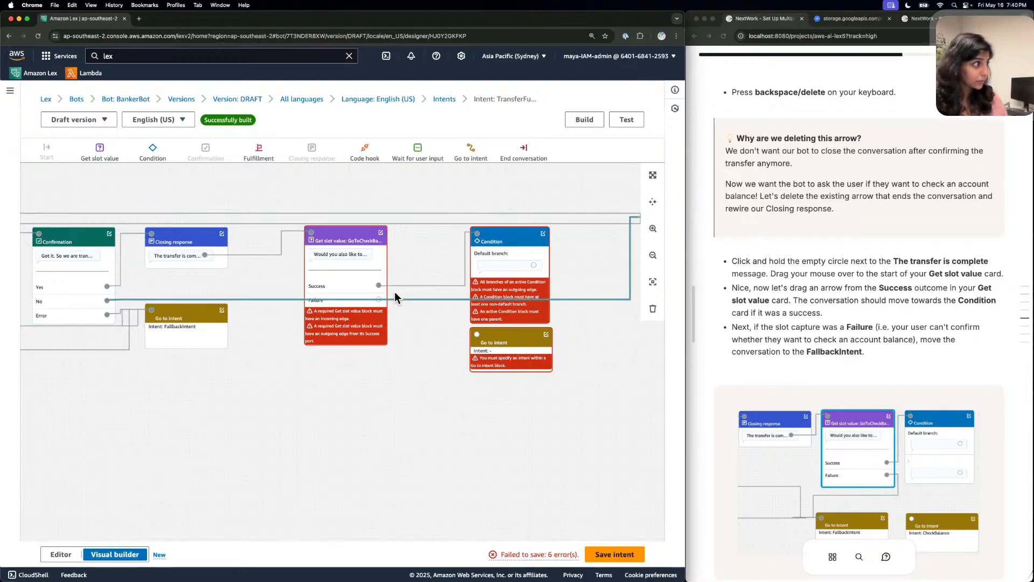
Connect the Get slot value card's Failure outcome to the Go to intent card for FallbackIntent.
drag(379, 298, 422, 310)
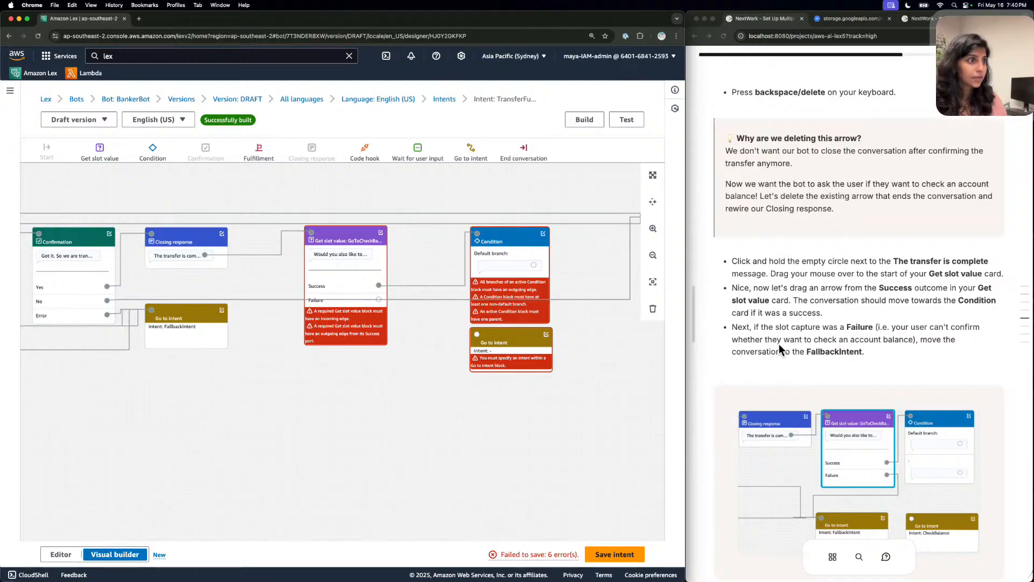
scroll(786, 345, down, 3)
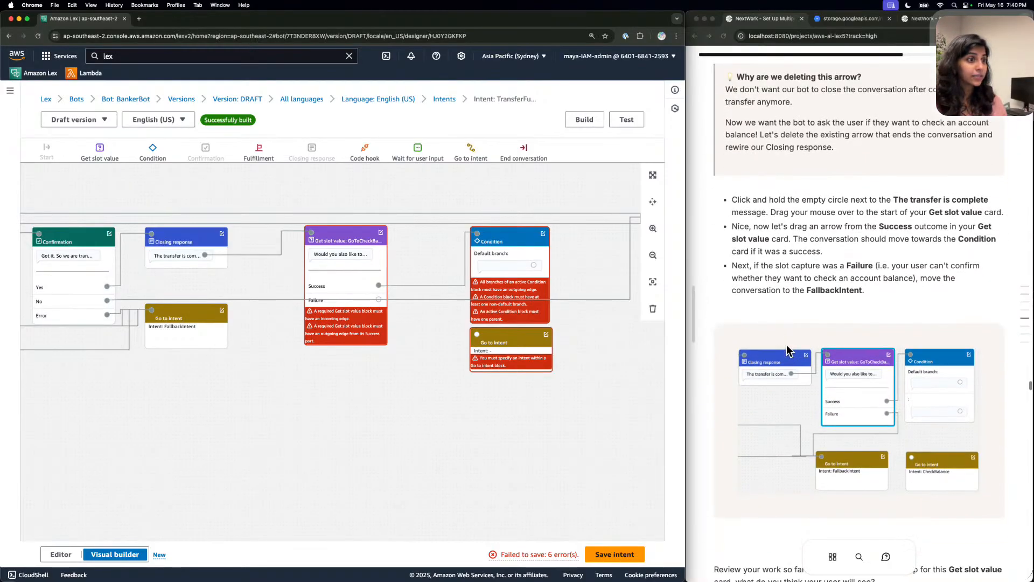
drag(378, 299, 153, 305)
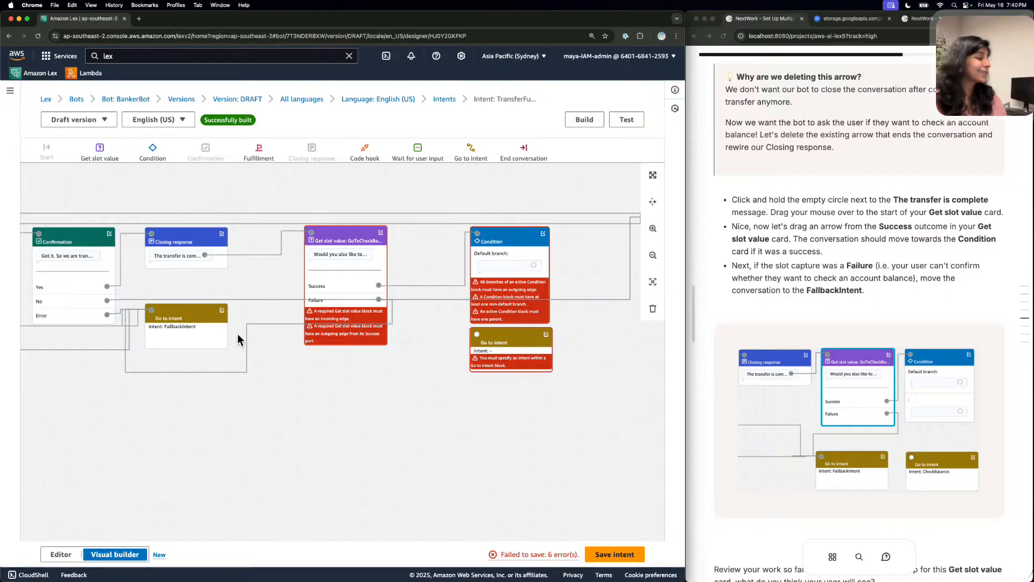
scroll(486, 351, down, 1)
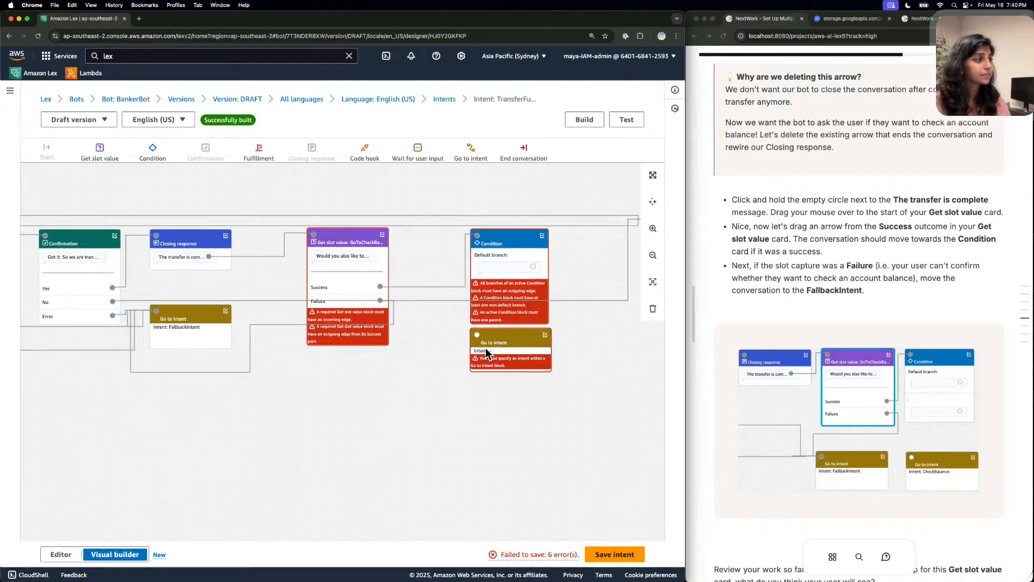
In the guide's "What will your new card do?" answer, state that the card will trigger when the transfer is complete.
scroll(733, 339, down, 5)
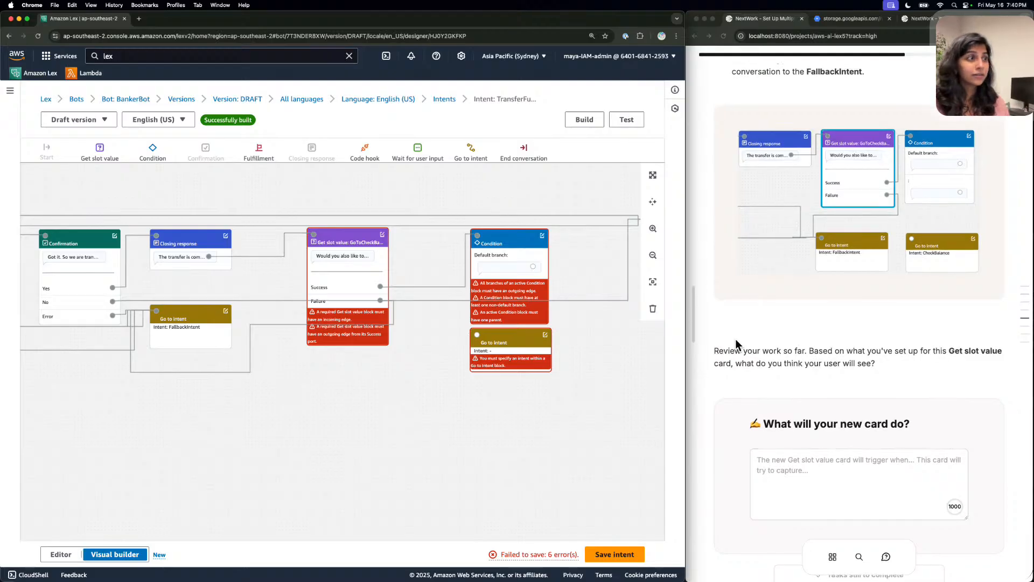
scroll(736, 344, down, 1)
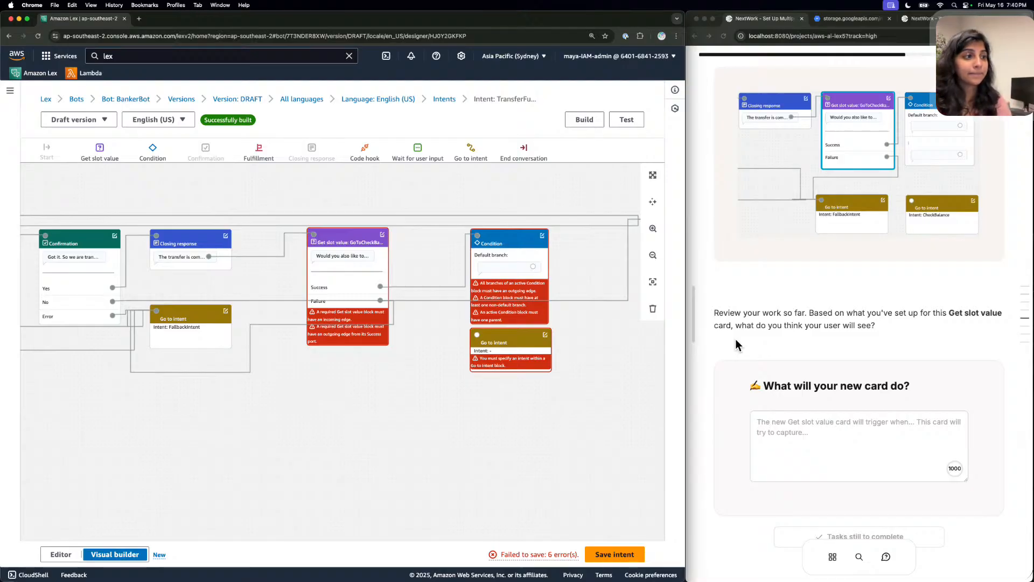
scroll(737, 345, down, 1)
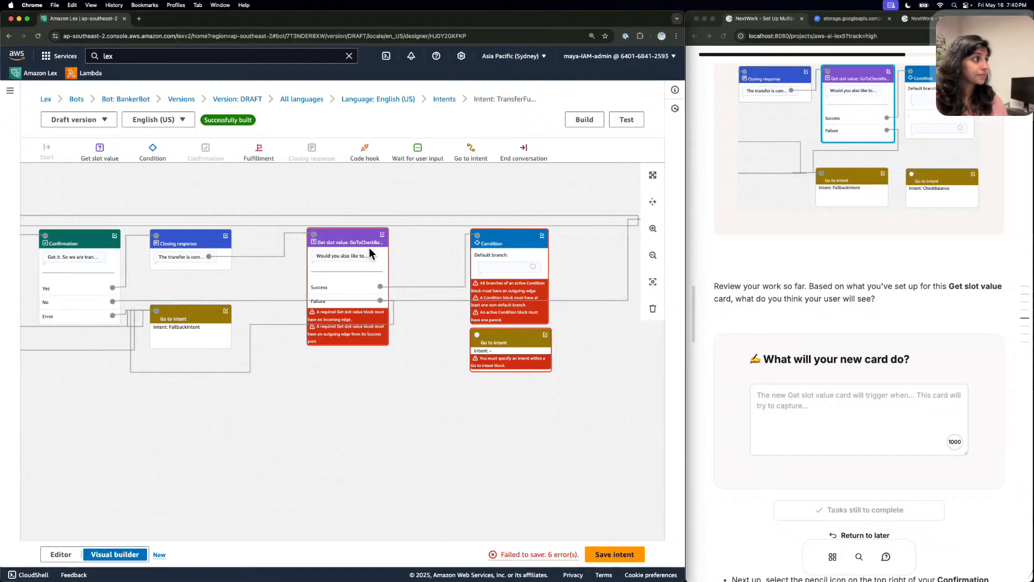
click(825, 410)
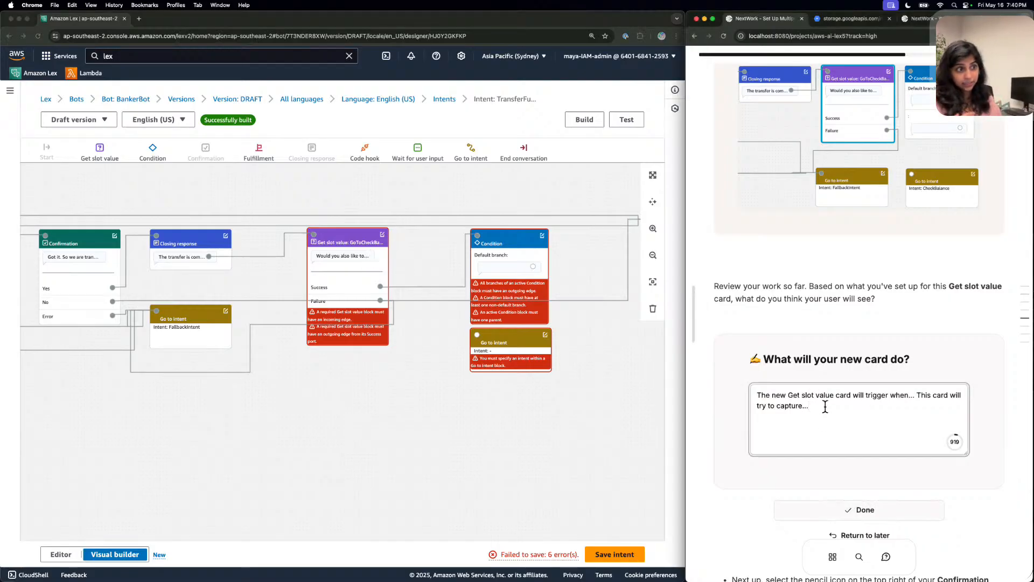
click(915, 396)
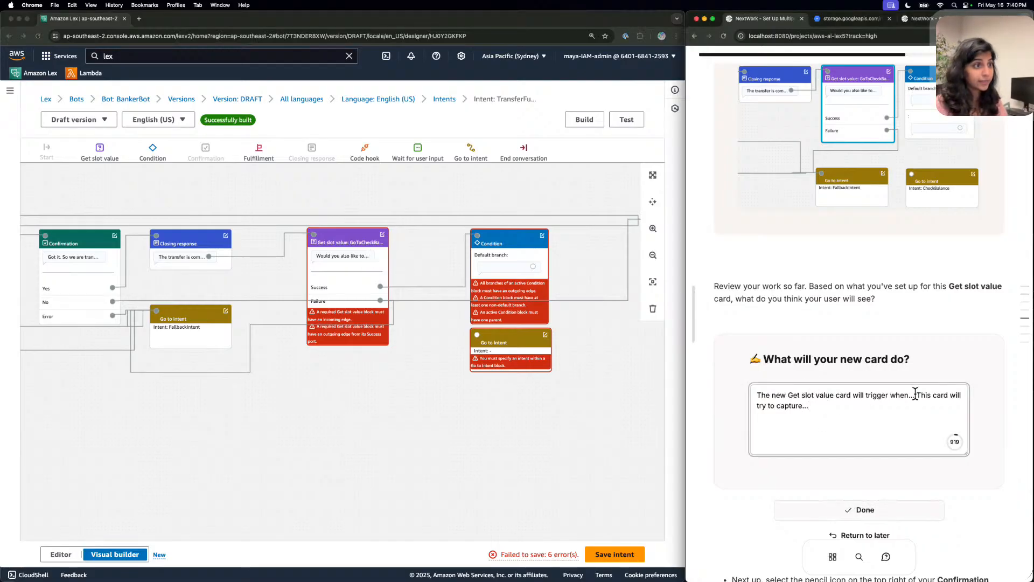
key(BackSpace)
key(BackSpace)
key(BackSpace)
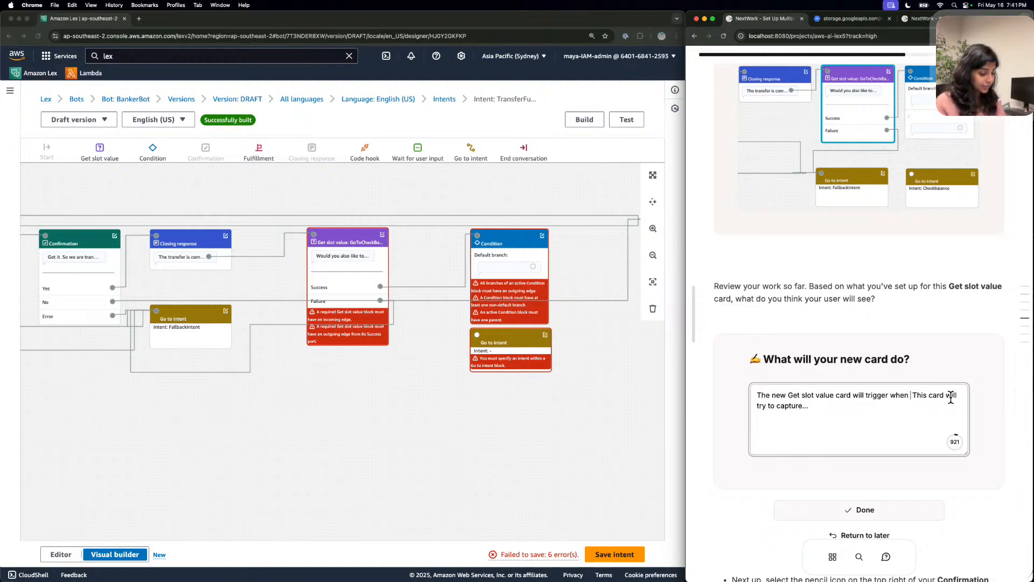
text(the tr)
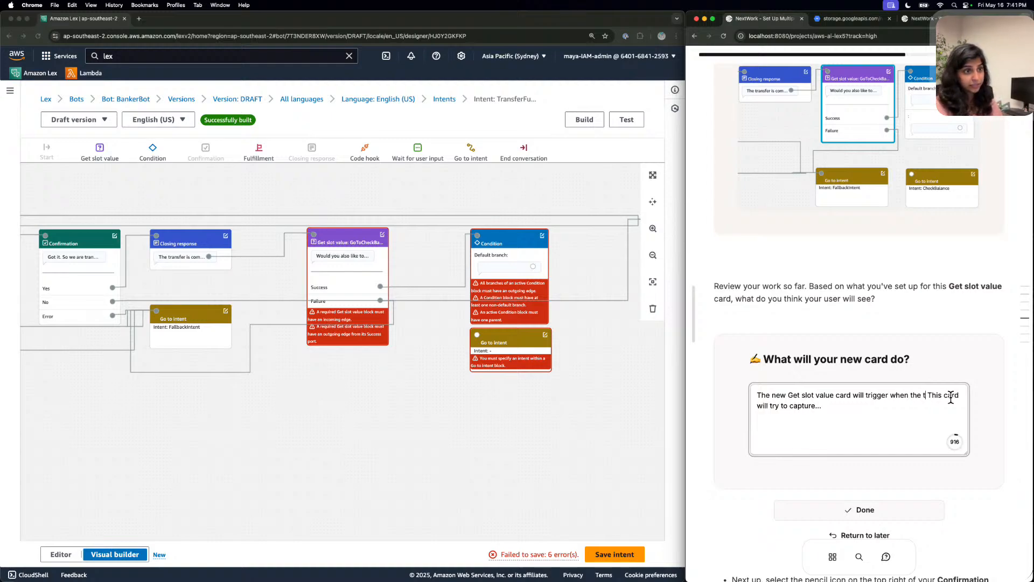
text(ansfer)
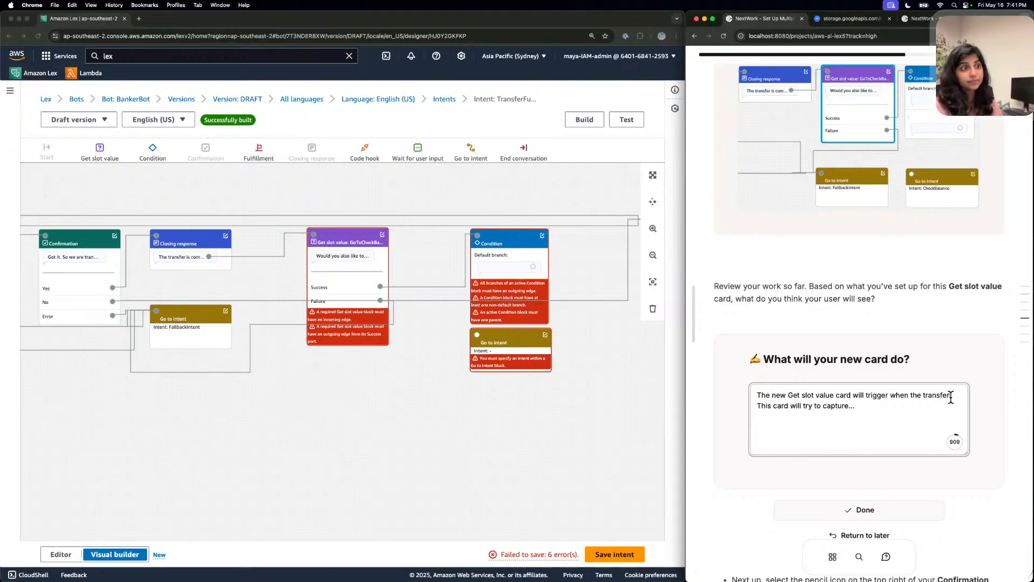
text( is comple)
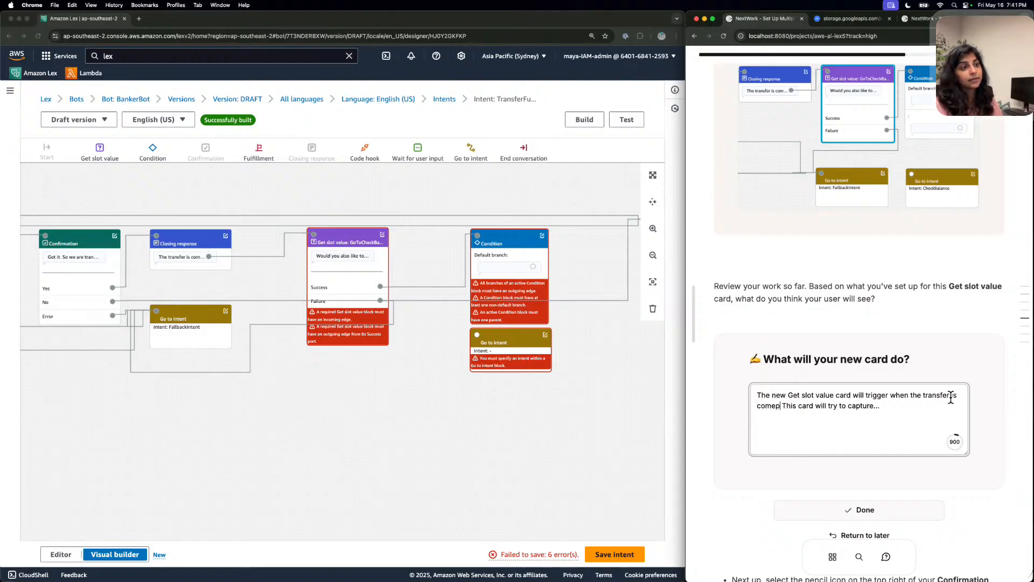
text(te,)
key(BackSpace)
text(.)
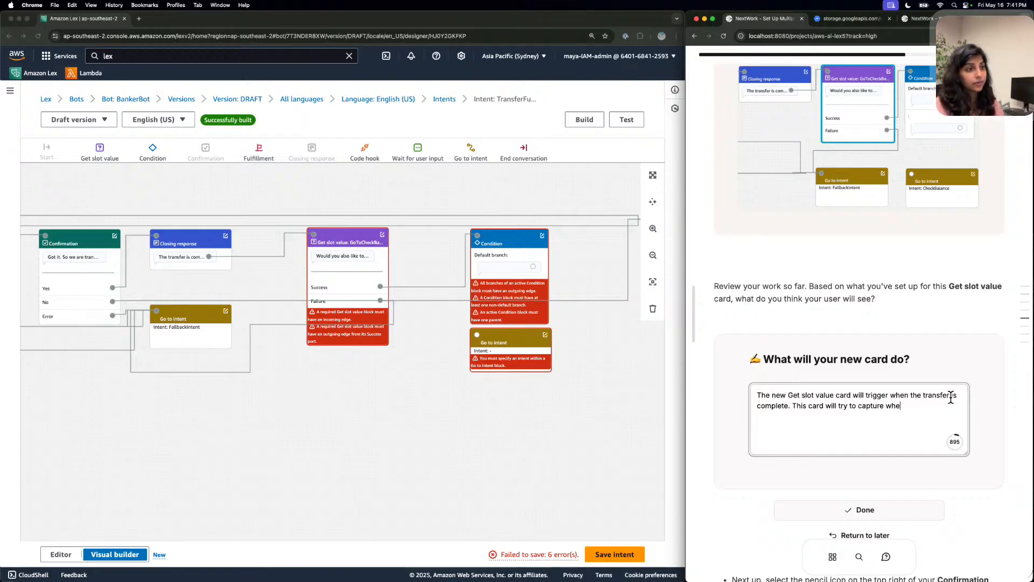
Finish the answer with the card capturing whether the user wants to check the account balance, and mark the task done.
text(ther)
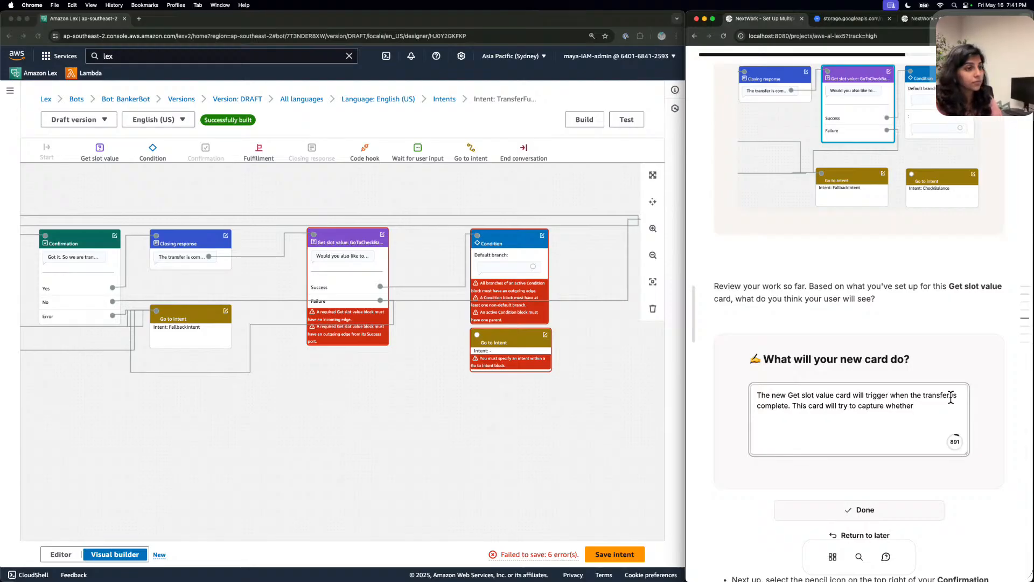
text(r)
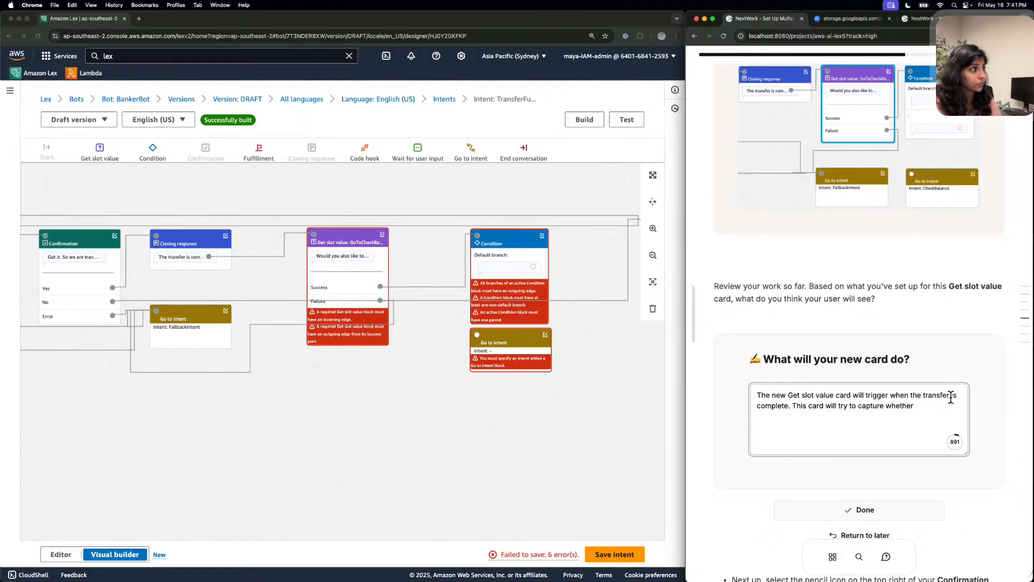
text( the user wants to g)
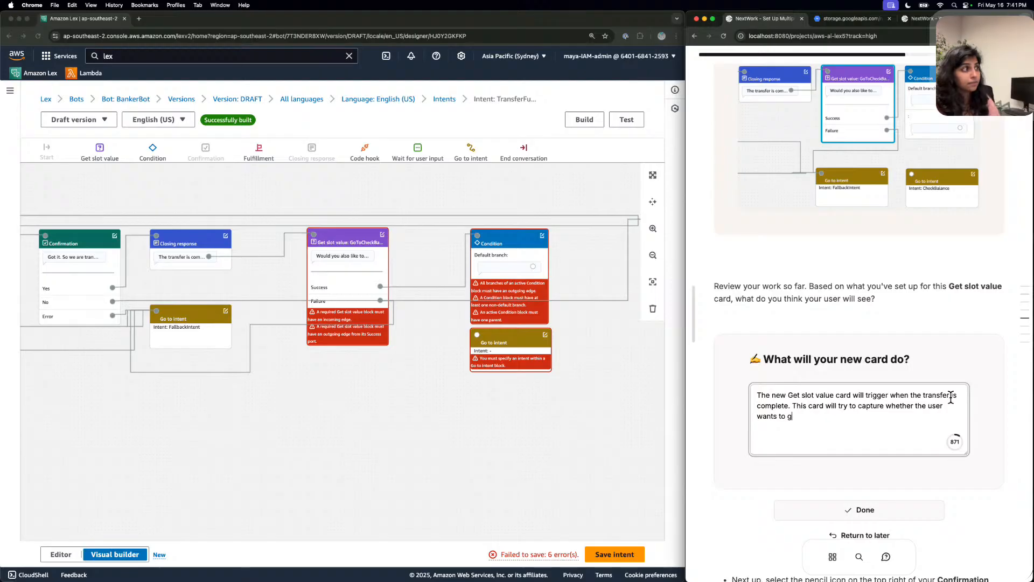
key(BackSpace)
text(check)
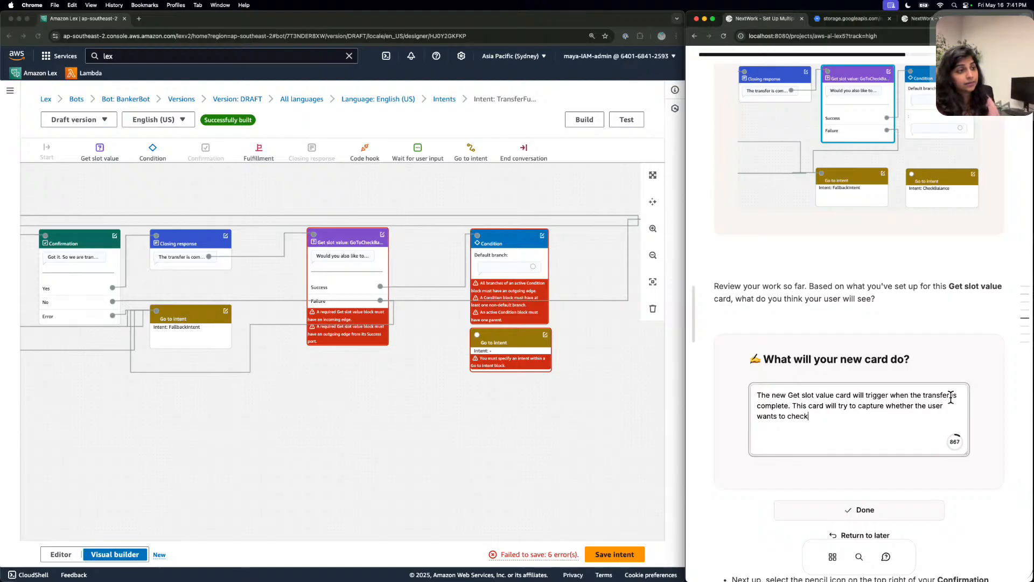
text( the a)
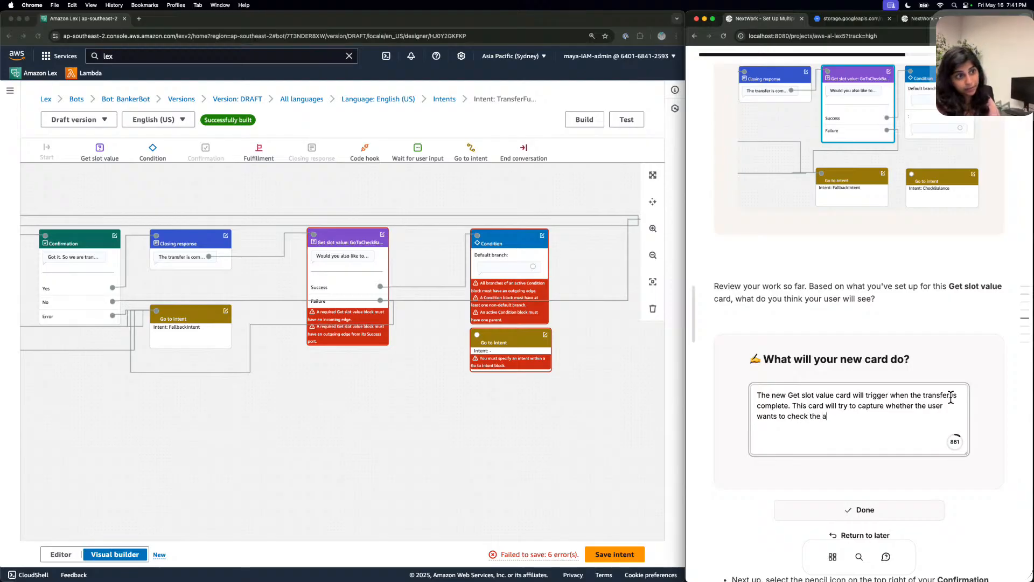
text(ccount balancr.)
key(BackSpace)
key(BackSpace)
text(e.)
scroll(897, 409, down, 2)
click(908, 436)
Read the guide's instructions for the Yes branch and inspect the Closing response card's settings.
scroll(908, 431, down, 6)
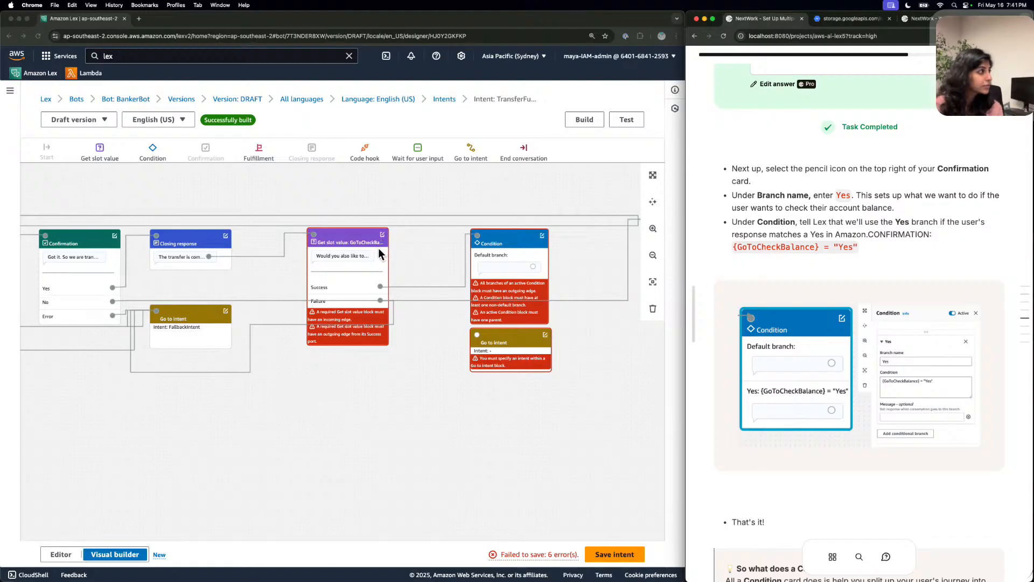
scroll(477, 256, down, 1)
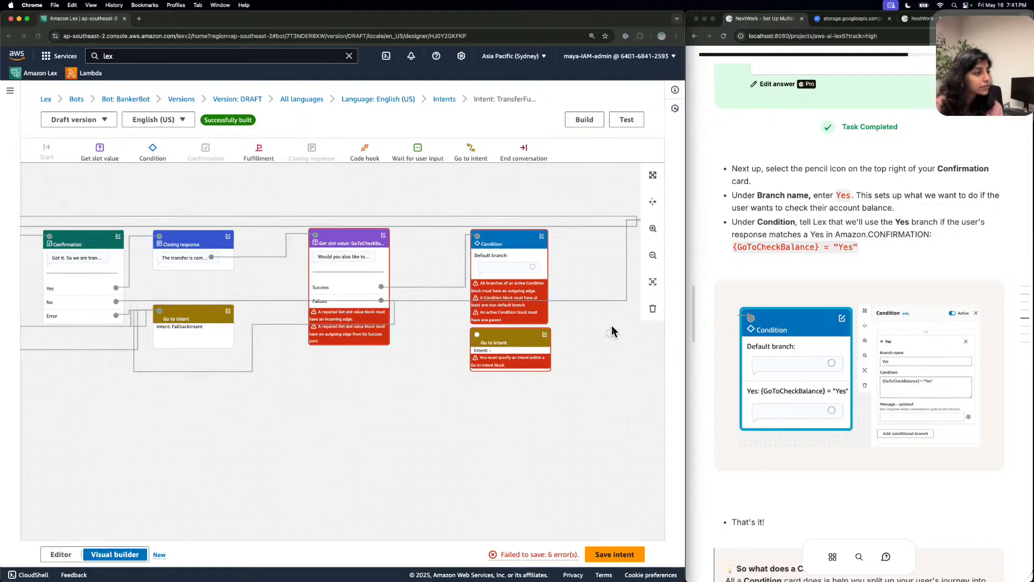
scroll(516, 410, right, 4)
drag(516, 410, 567, 410)
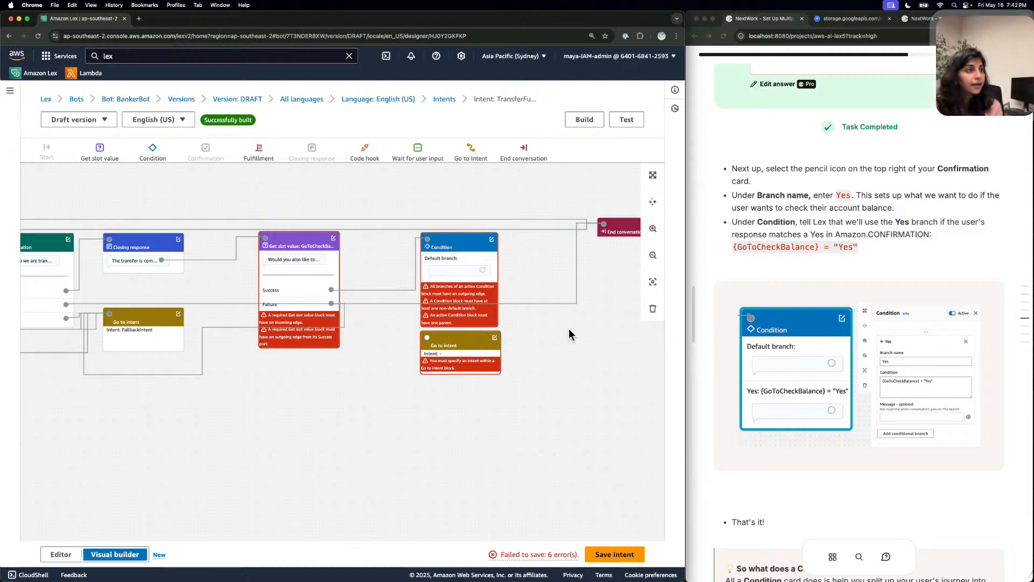
scroll(568, 328, up, 1)
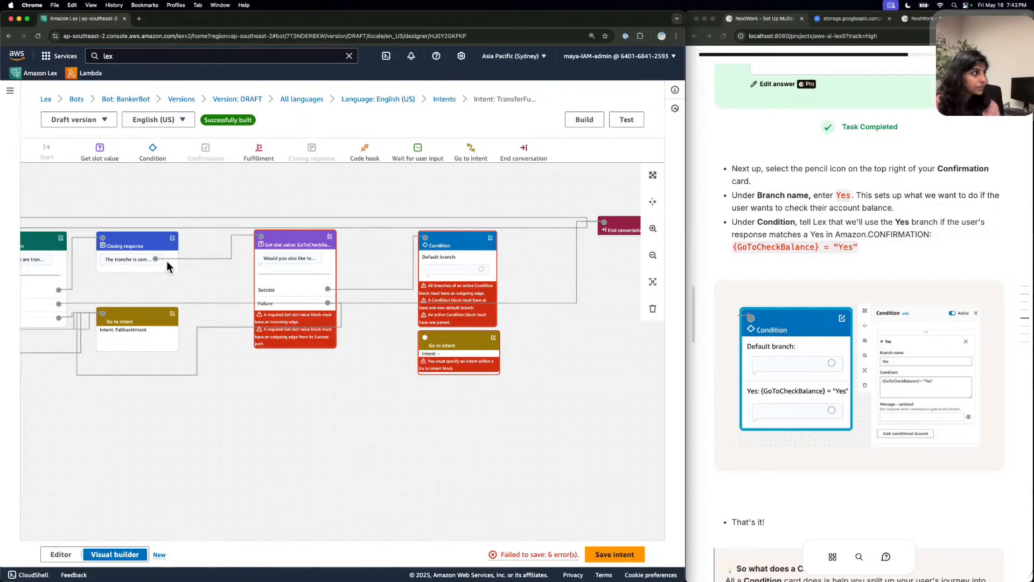
click(173, 236)
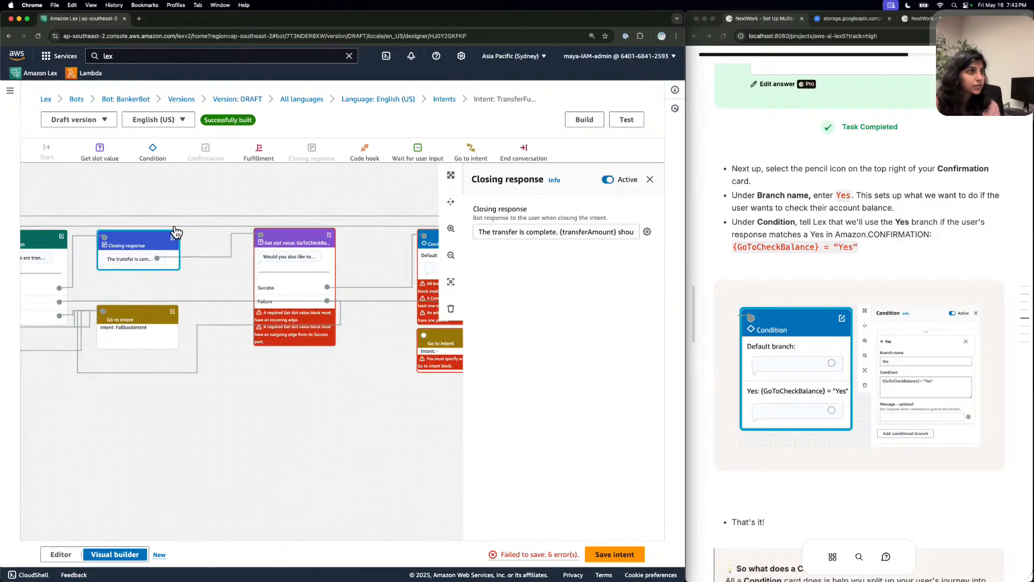
click(648, 182)
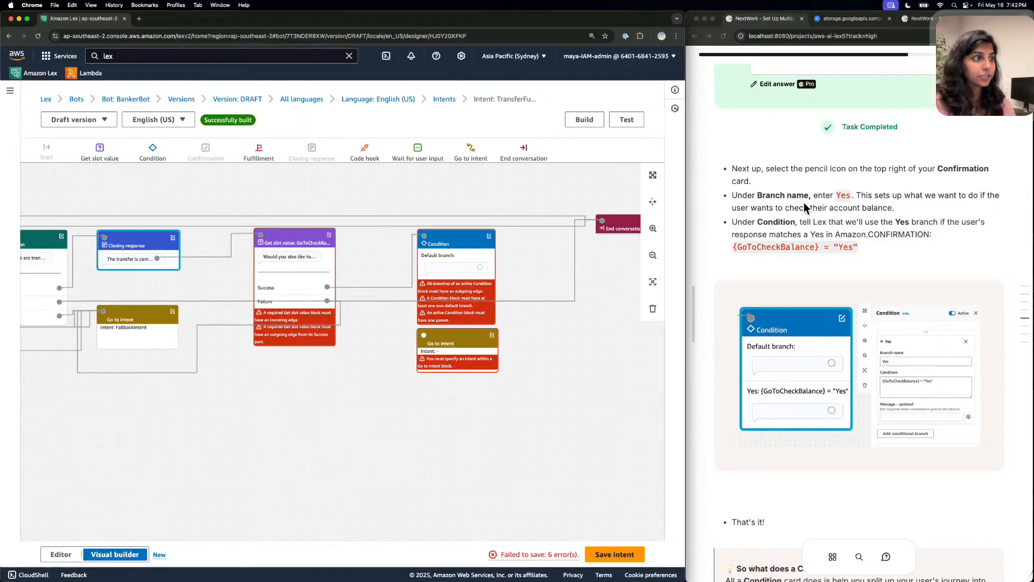
scroll(797, 215, down, 1)
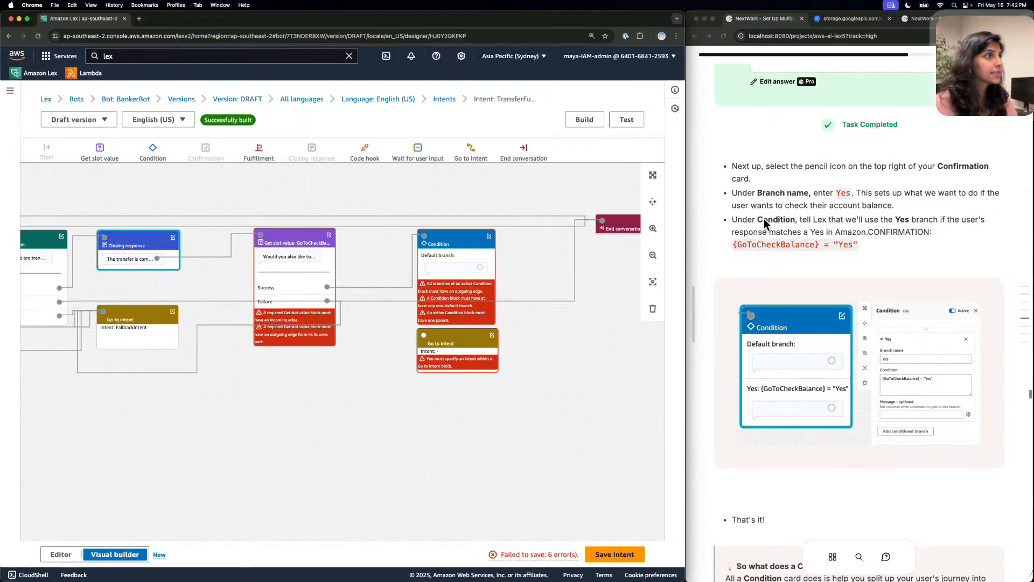
Open the Condition card's settings for editing.
click(489, 236)
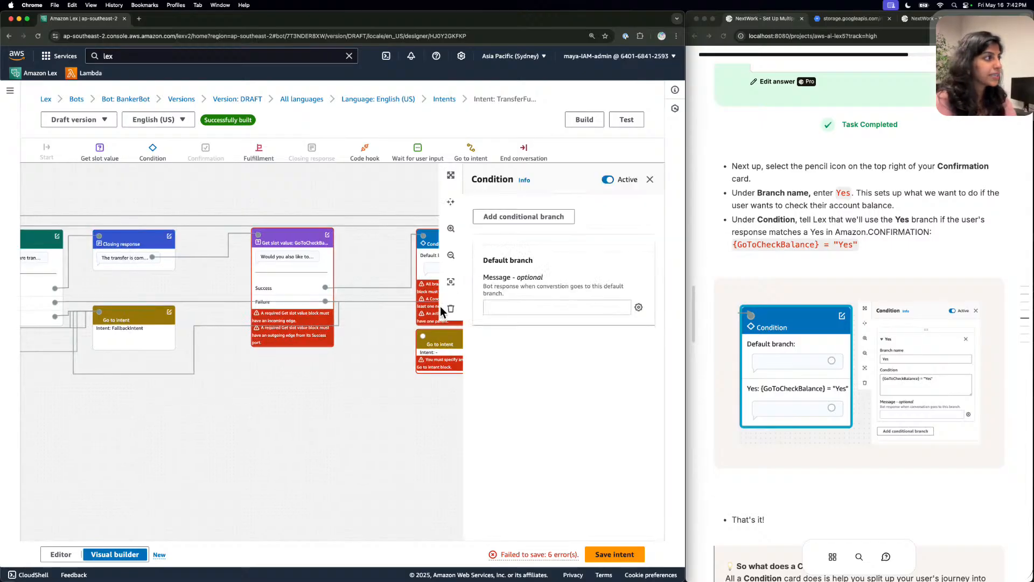
scroll(399, 400, up, 1)
drag(398, 399, 354, 400)
scroll(384, 400, down, 1)
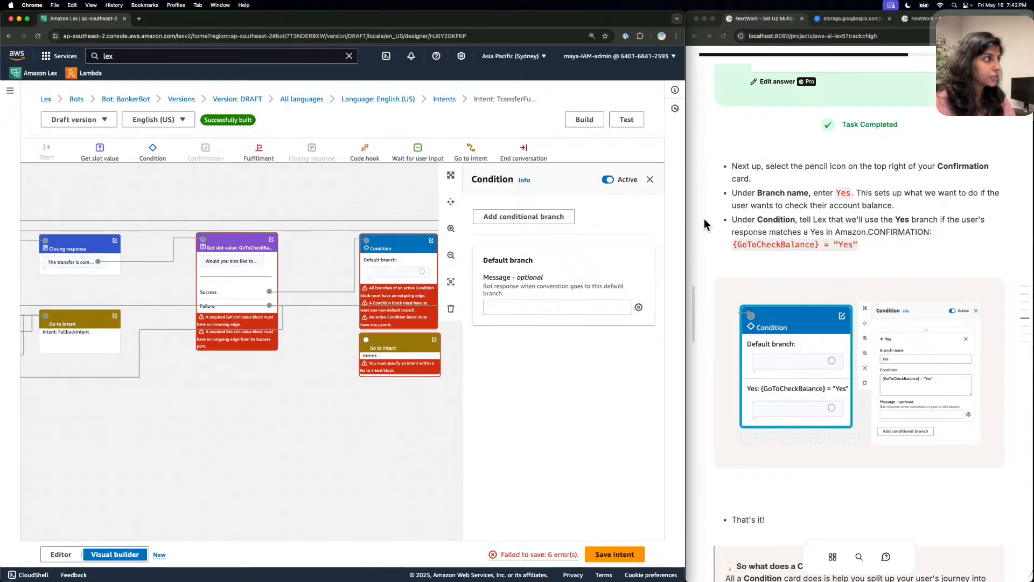
Copy the branch name Yes from the guide and enter it as the Condition card's default branch message.
click(847, 189)
scroll(848, 189, down, 1)
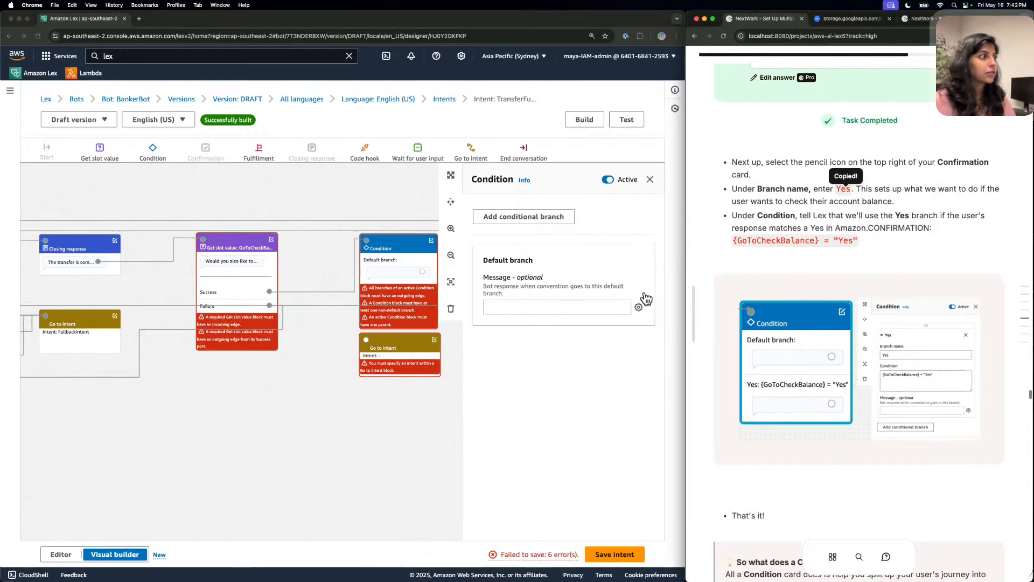
click(614, 303)
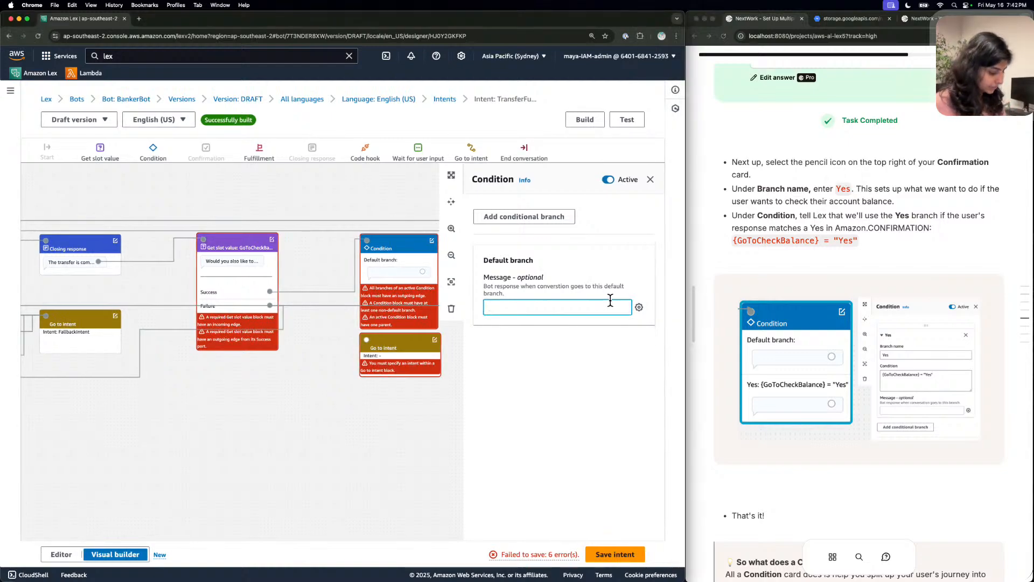
key(super+v)
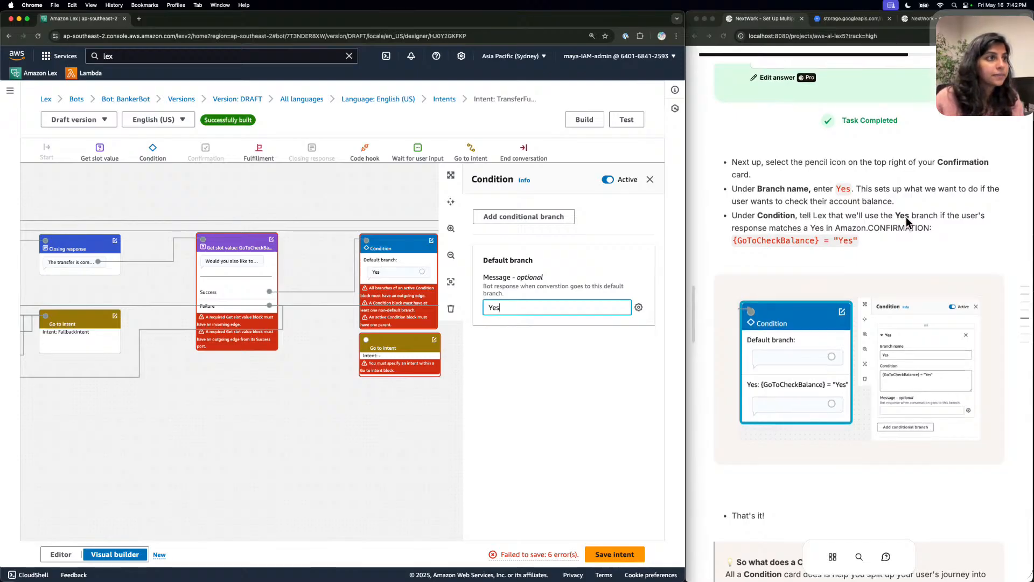
In the default branch's advanced response settings, set the slot values to {GoToCheckBalance} = "Yes" and return to the Condition settings.
click(808, 212)
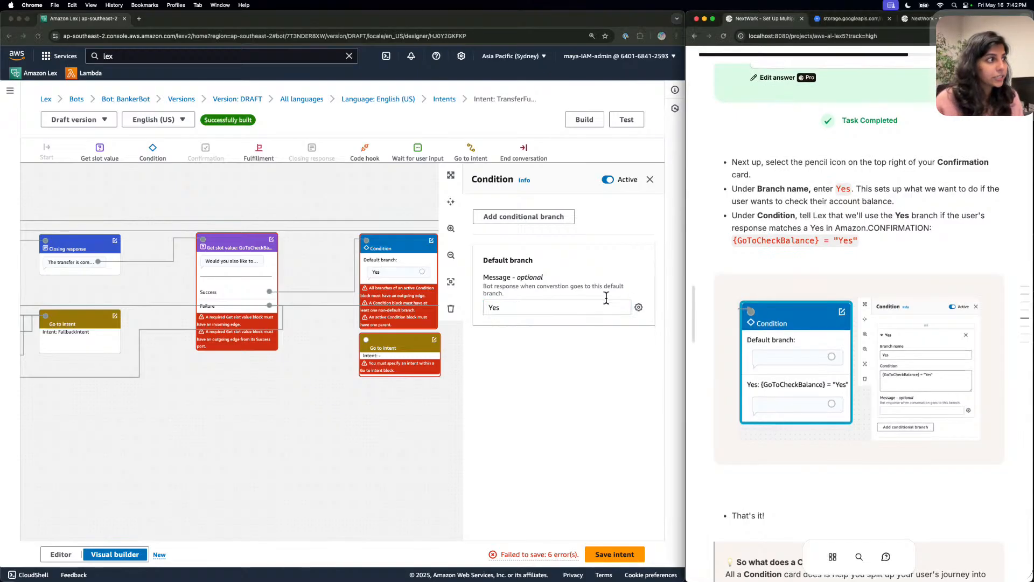
click(632, 306)
click(637, 306)
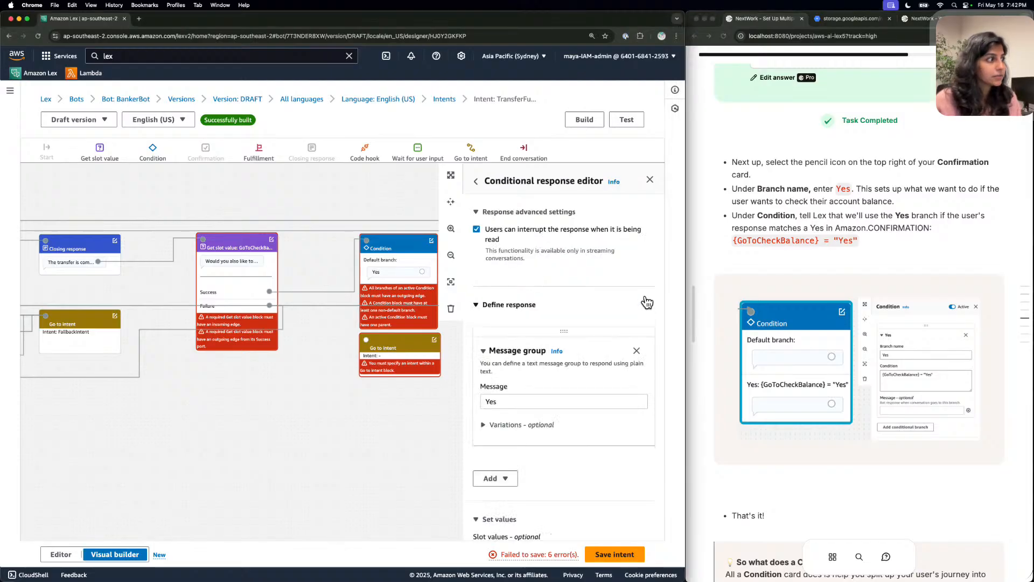
scroll(630, 284, down, 2)
scroll(631, 288, down, 2)
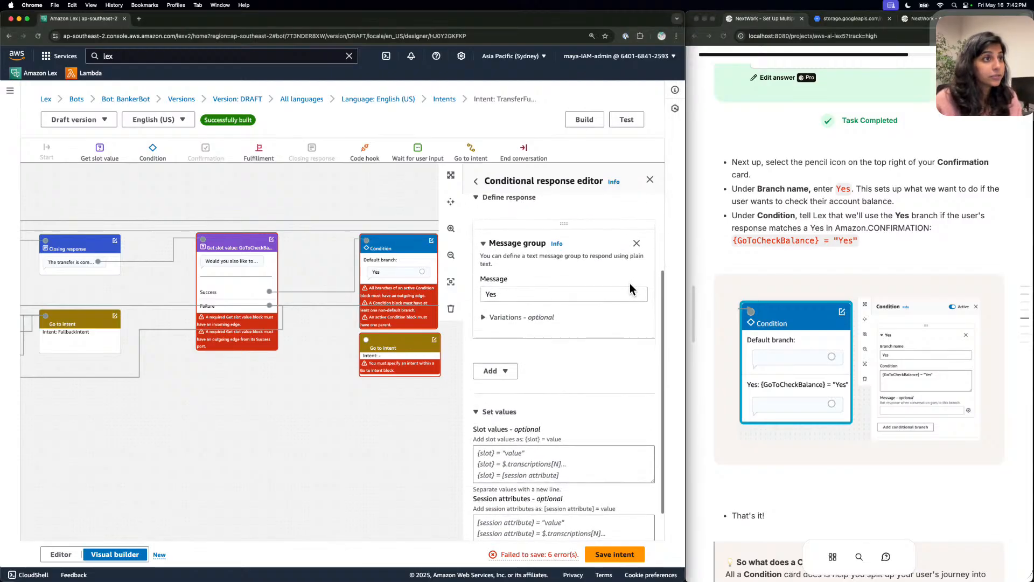
scroll(631, 288, down, 1)
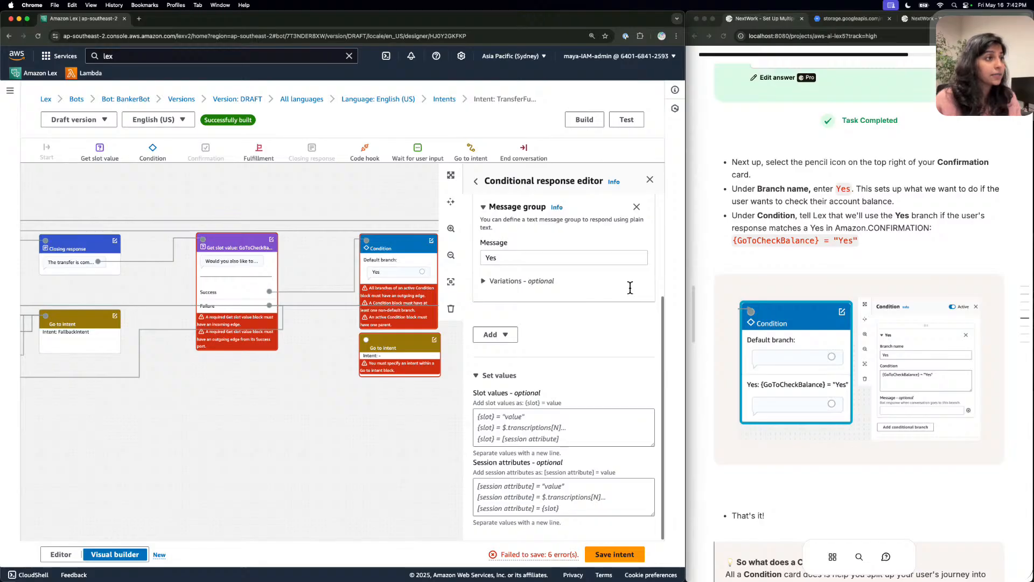
click(817, 232)
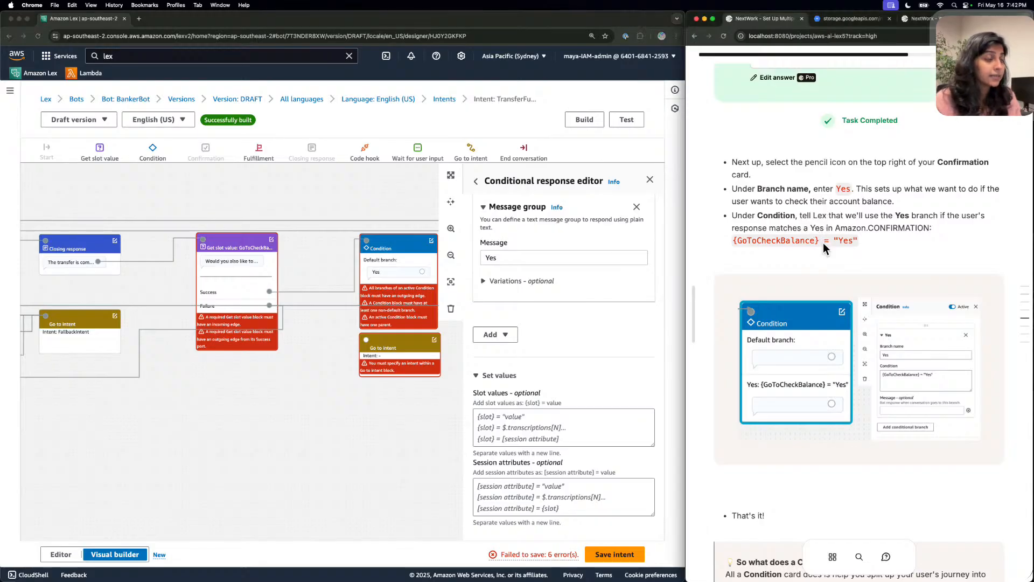
click(577, 418)
click(566, 413)
key(super+v)
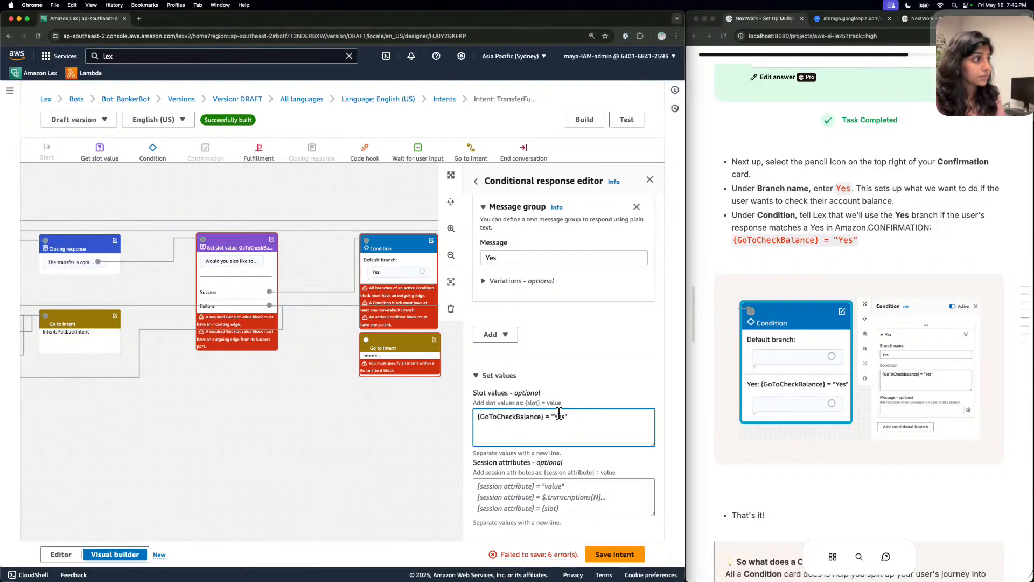
scroll(576, 353, up, 3)
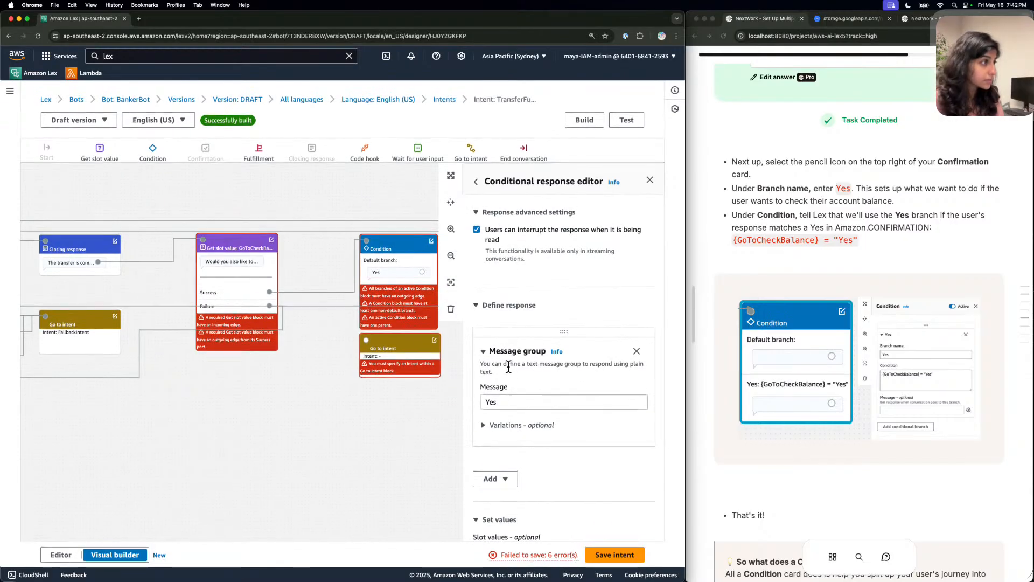
scroll(508, 367, up, 1)
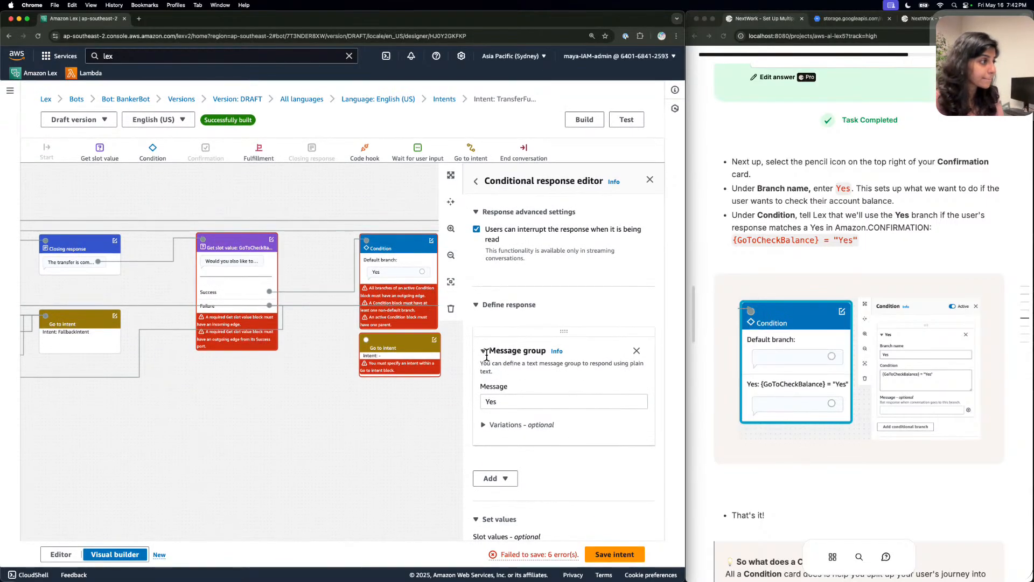
click(487, 350)
click(488, 350)
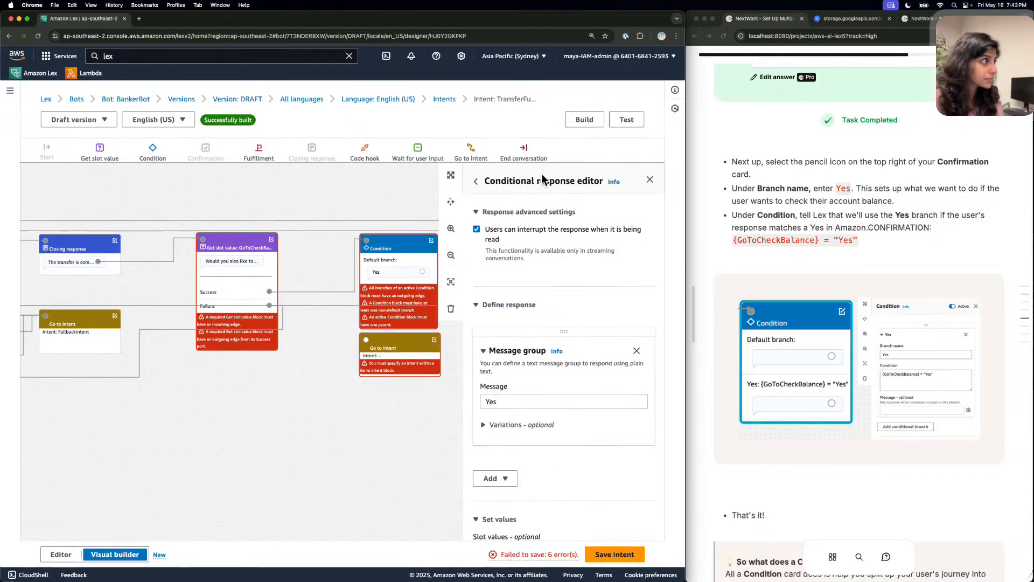
click(477, 181)
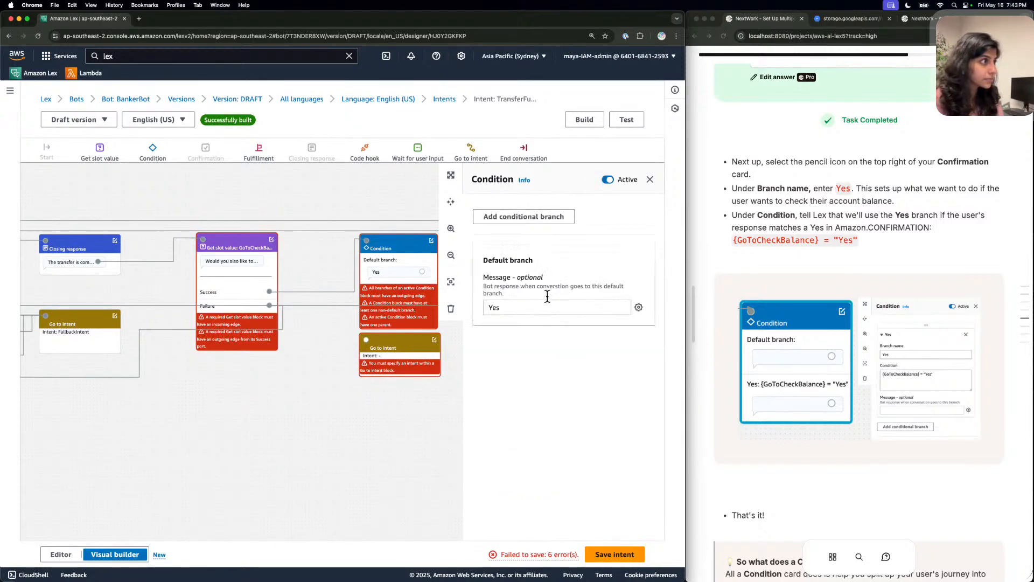
Add a conditional branch to the Condition card and clear the default branch's message.
click(538, 216)
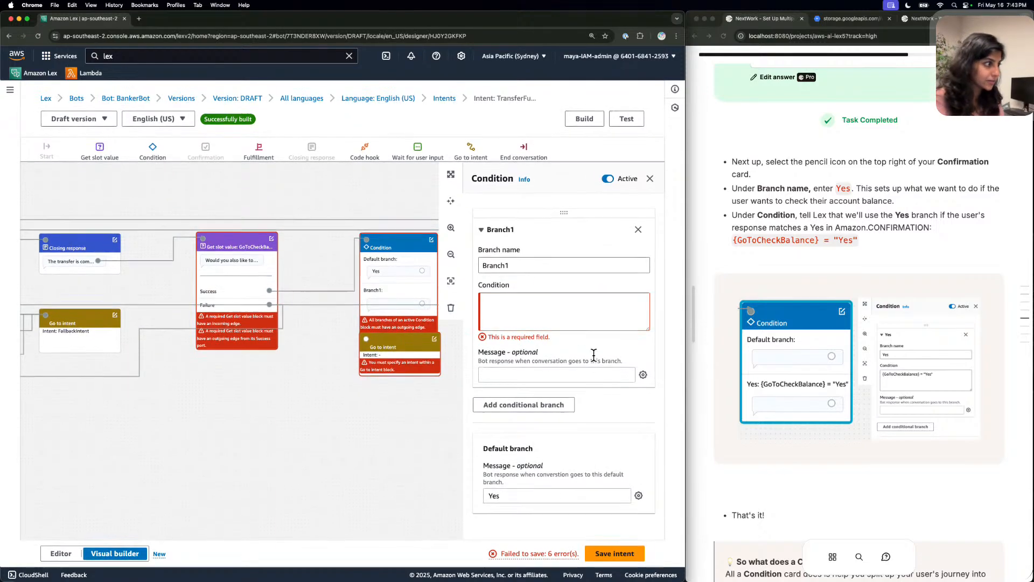
double_click(512, 495)
key(BackSpace)
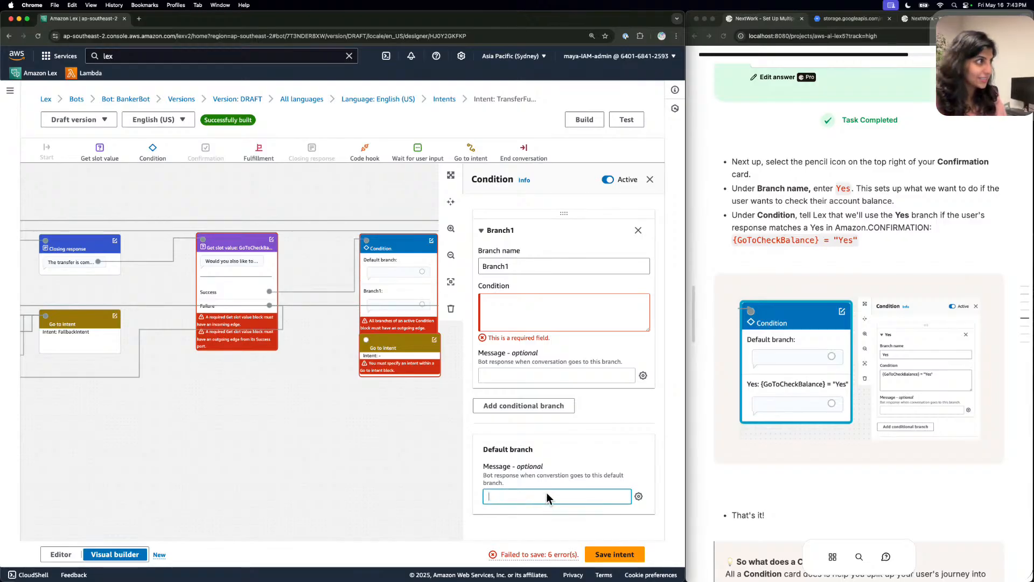
Name the new conditional branch Yes and set its condition to {GoToCheckBalance} = "Yes".
click(537, 266)
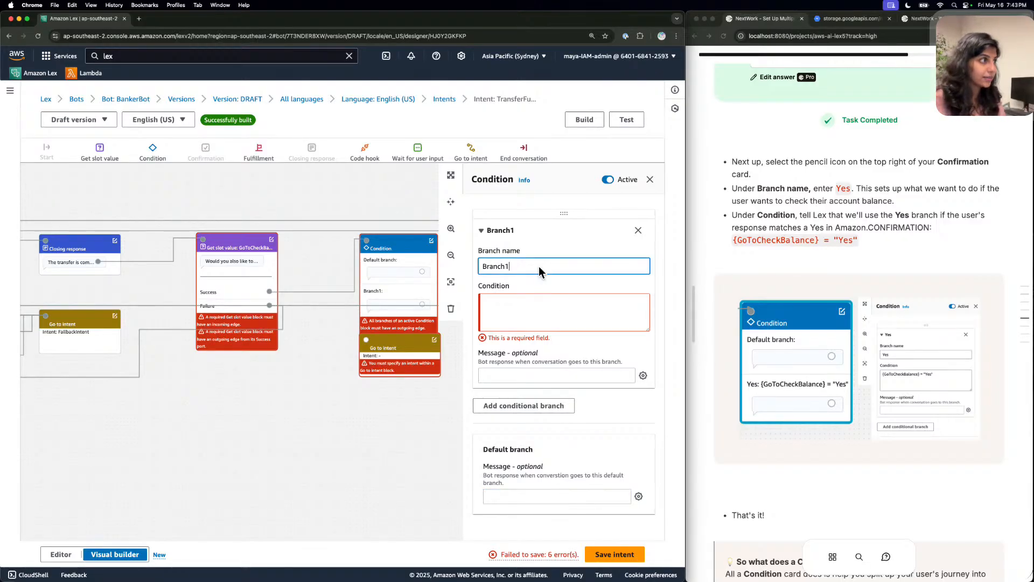
drag(519, 265, 452, 263)
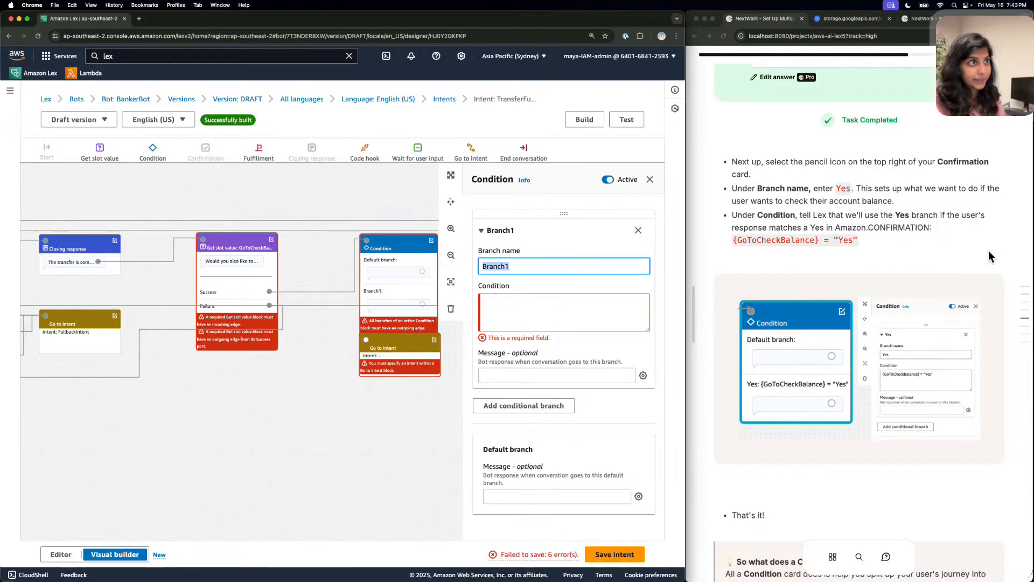
scroll(987, 253, up, 1)
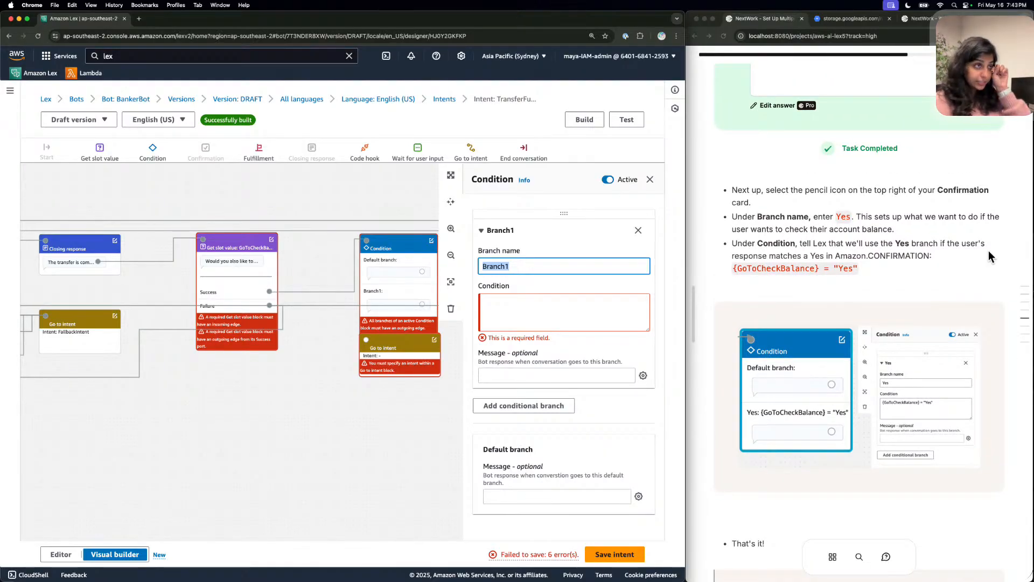
text(YEs)
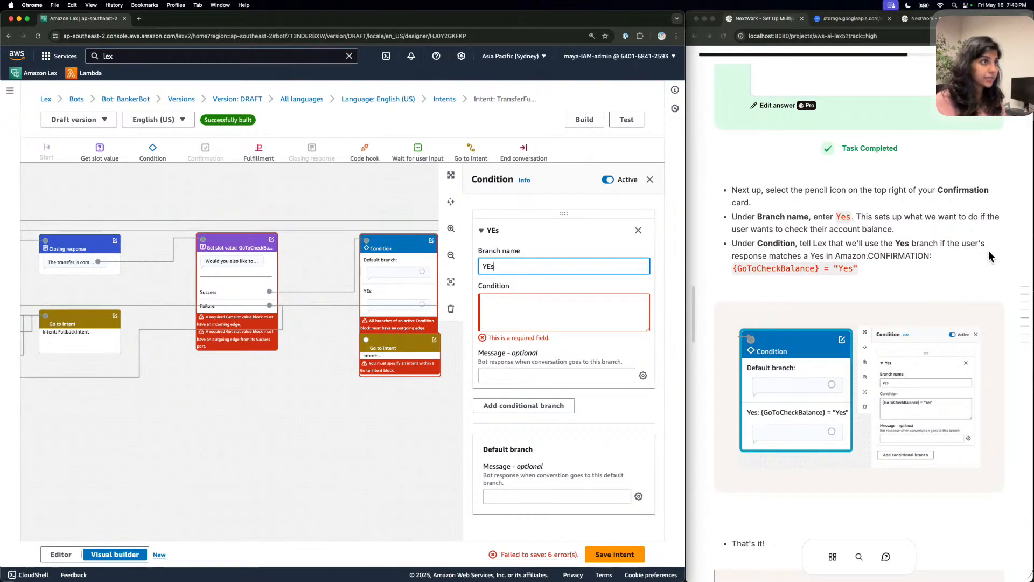
click(826, 260)
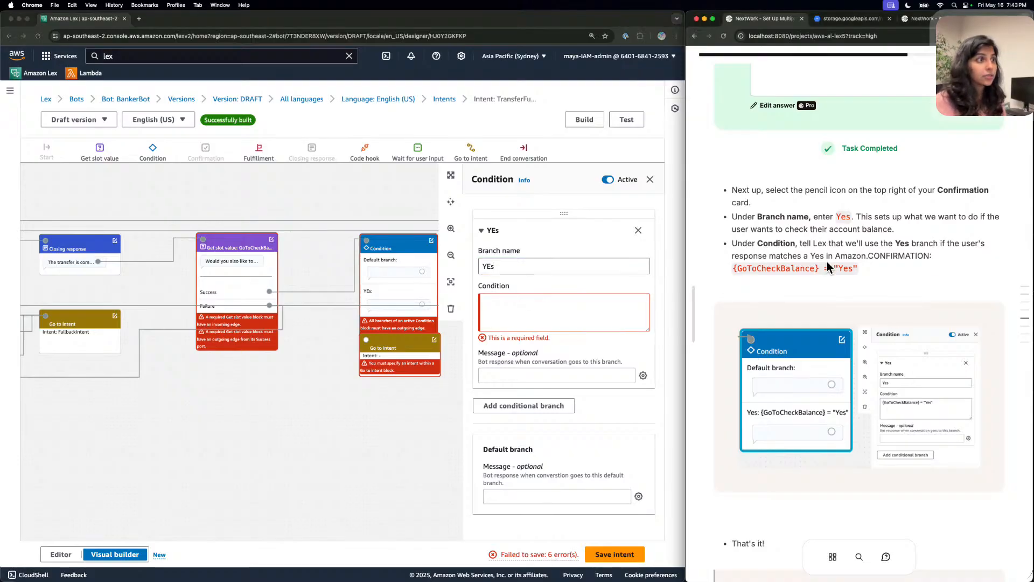
click(803, 266)
click(539, 307)
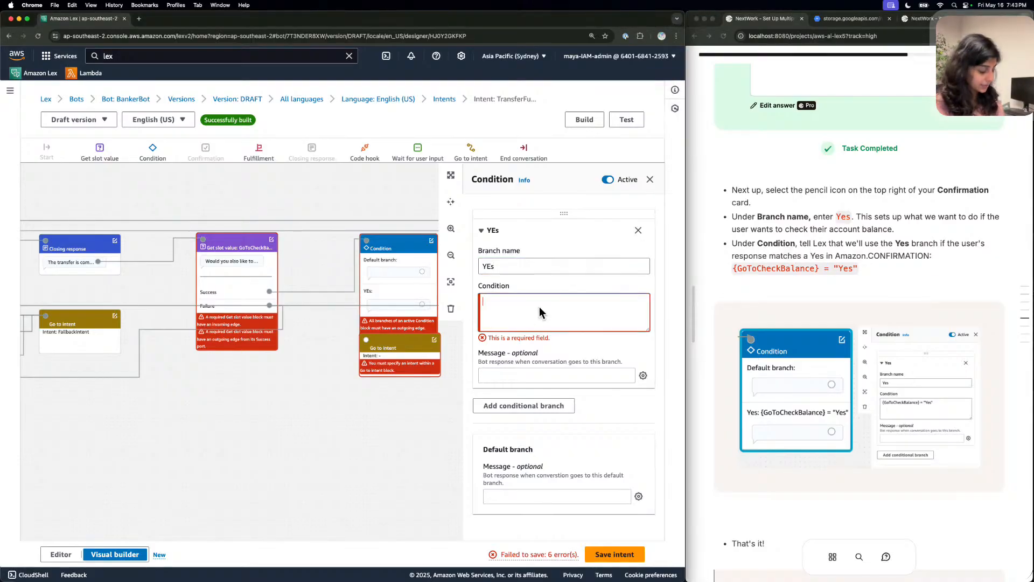
key(super+v)
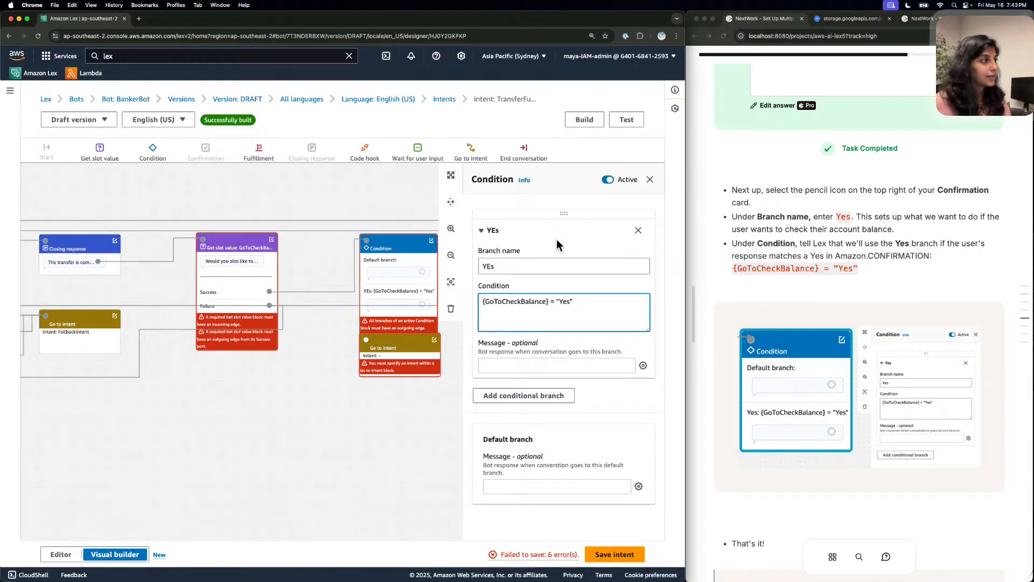
click(493, 267)
key(BackSpace)
text(e)
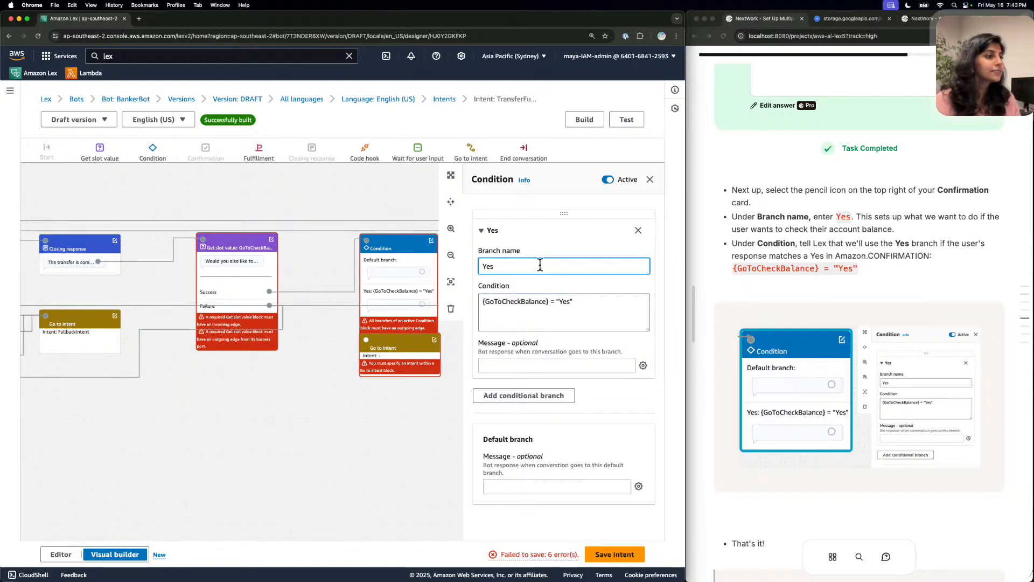
Review the Yes branch against the guide's Condition explanation, read the wiring instructions, and close the Condition card's settings.
scroll(784, 389, down, 10)
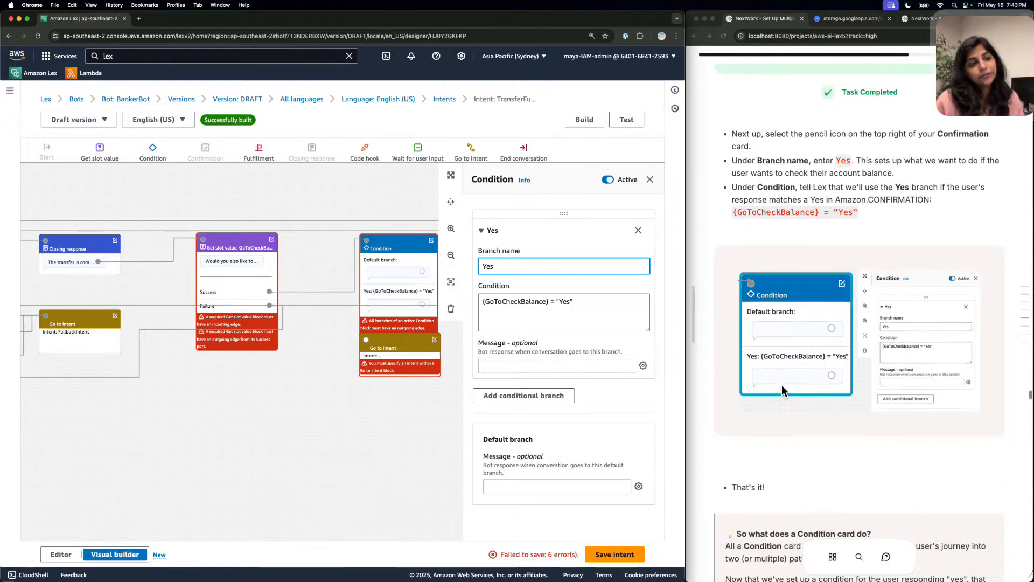
scroll(783, 388, up, 10)
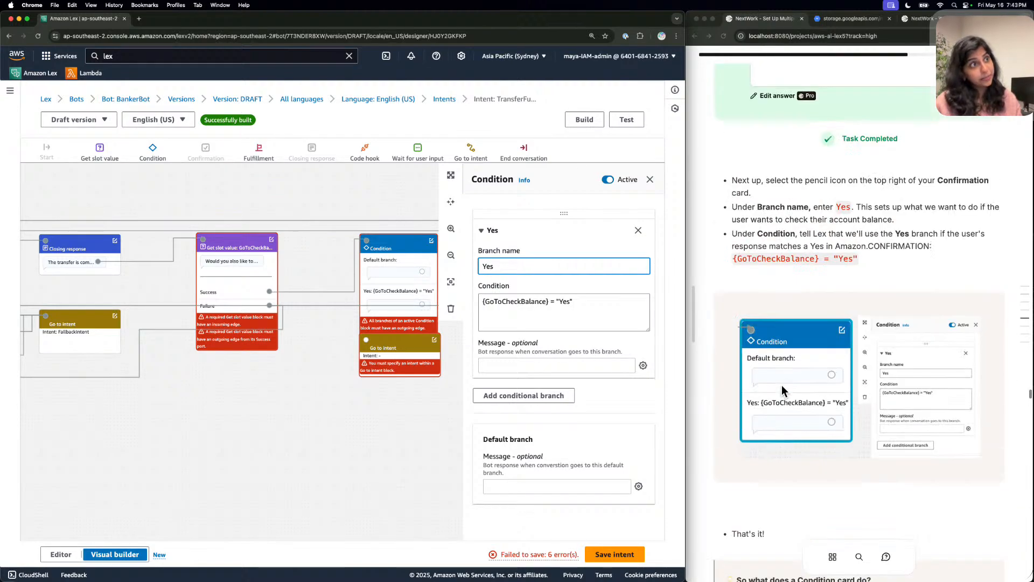
scroll(607, 400, down, 1)
scroll(724, 395, down, 3)
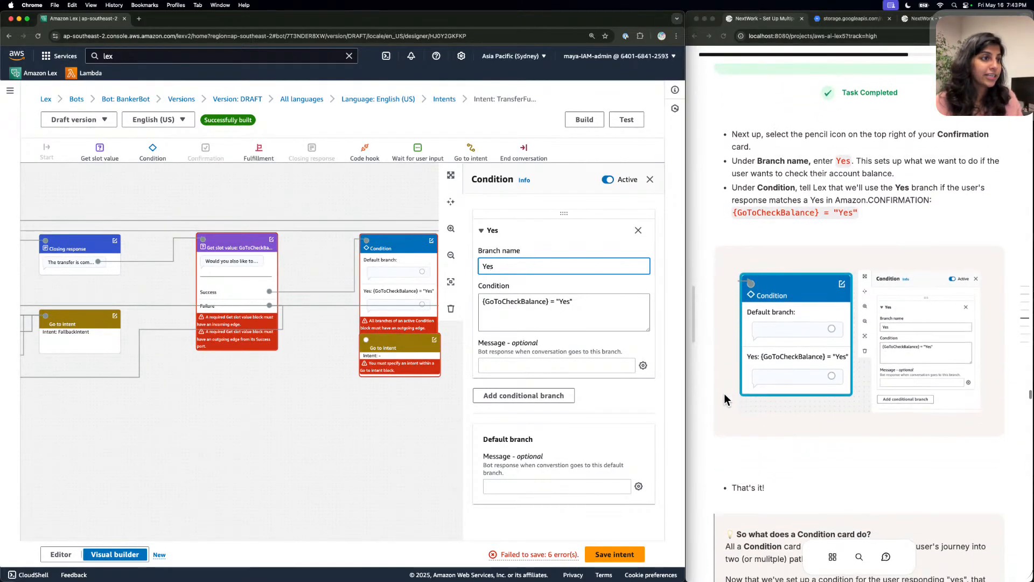
scroll(723, 393, down, 5)
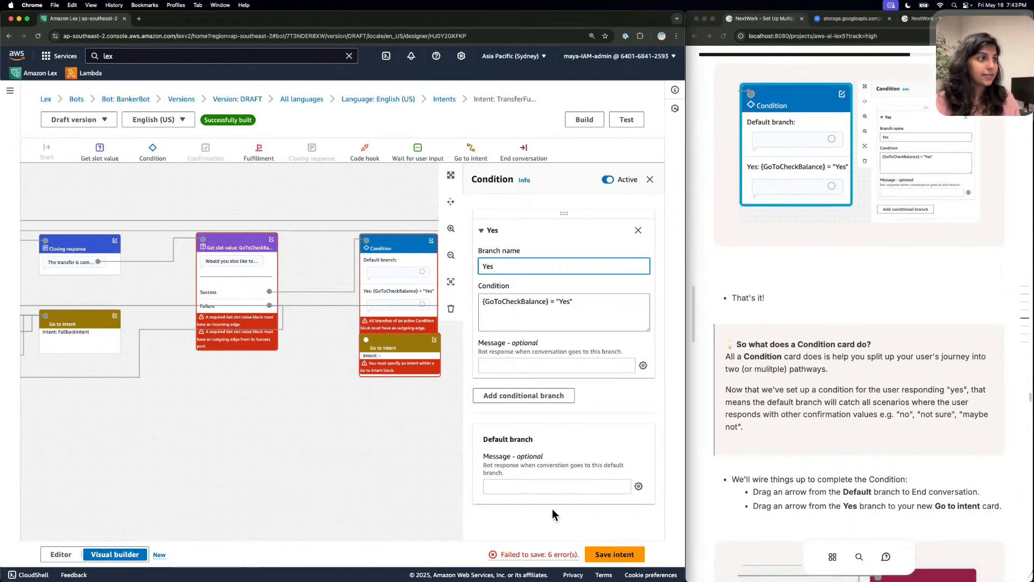
scroll(796, 477, down, 1)
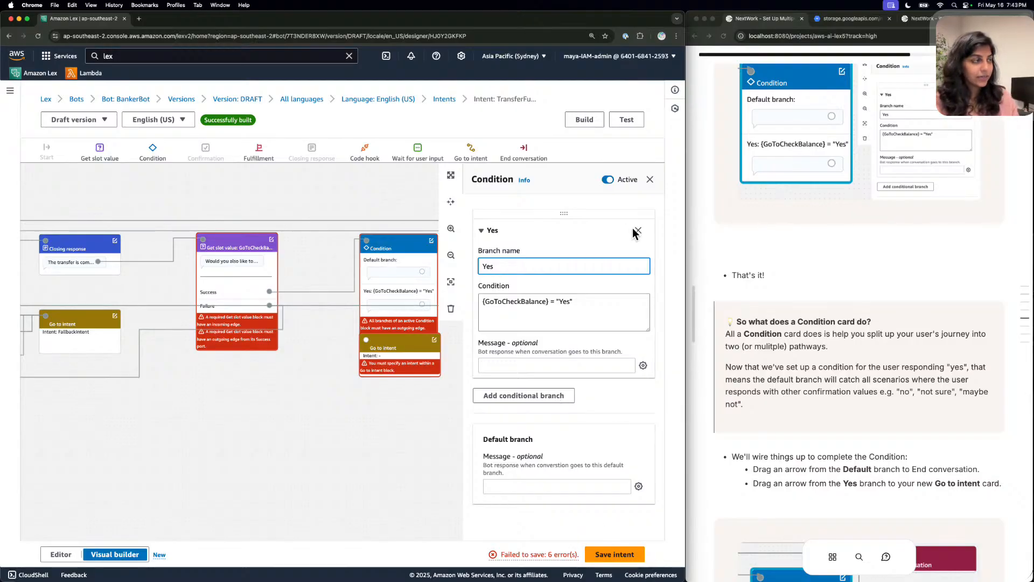
scroll(848, 366, down, 1)
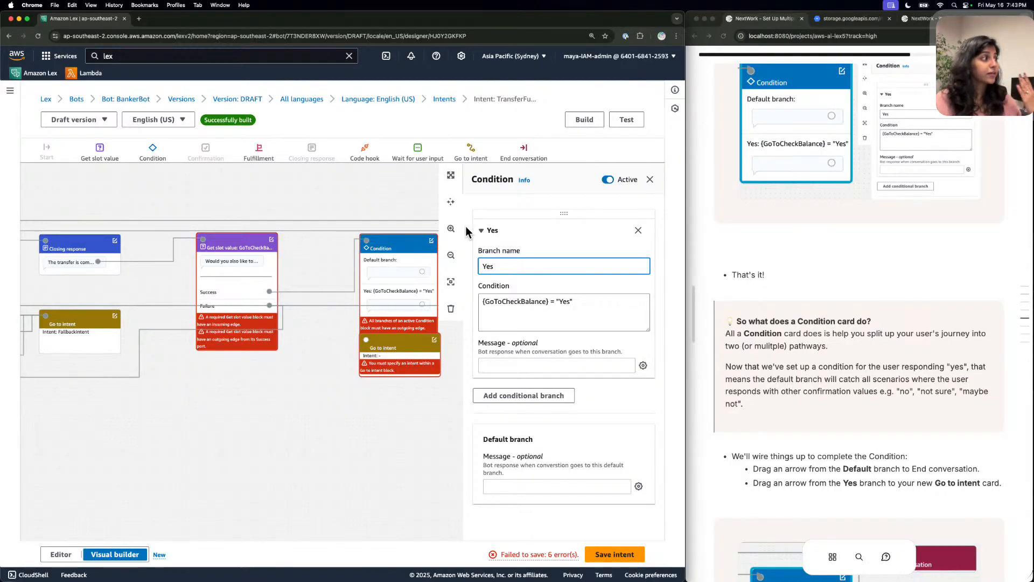
scroll(435, 254, up, 2)
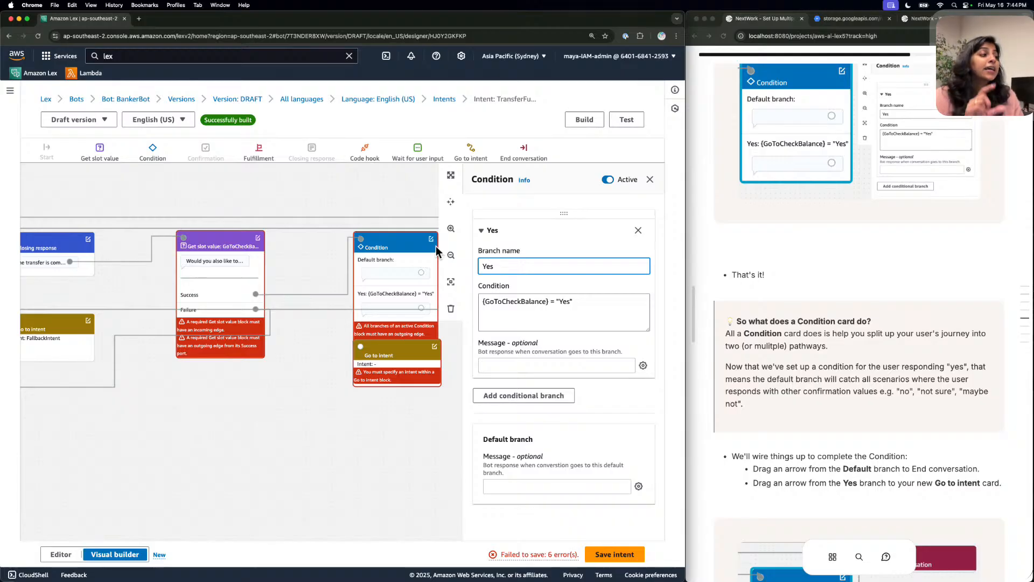
drag(603, 300, 482, 301)
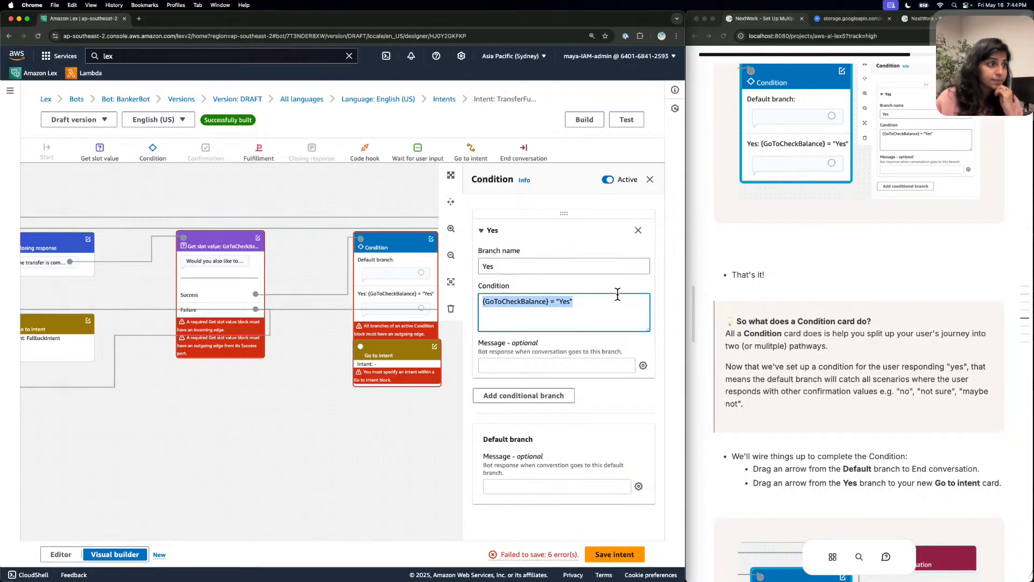
scroll(750, 275, down, 4)
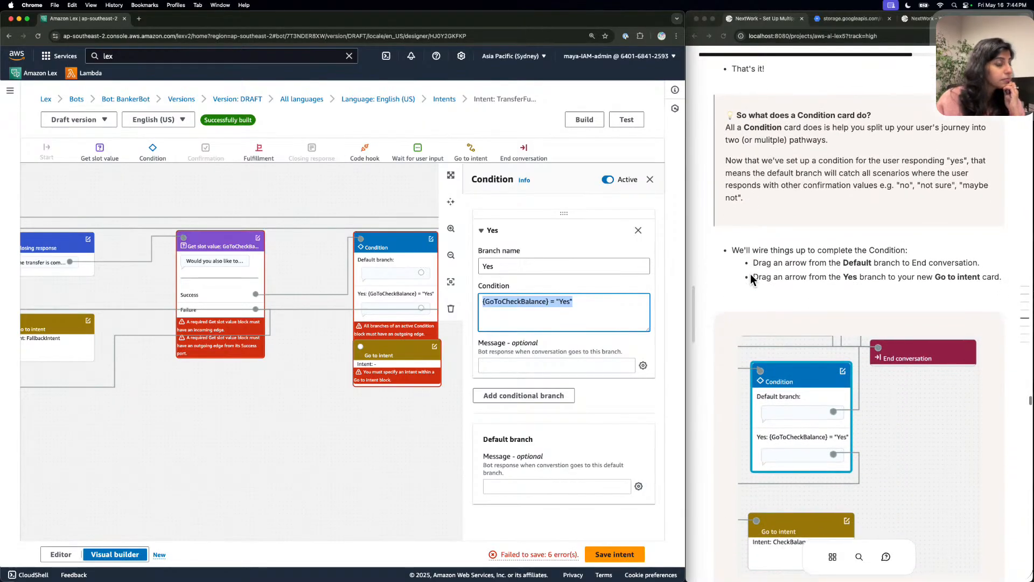
click(650, 179)
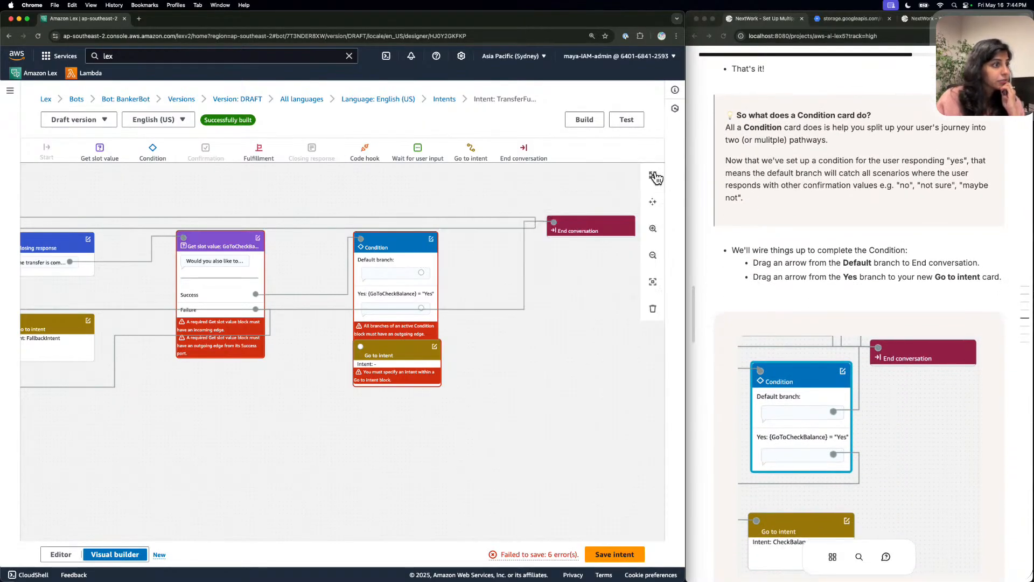
Connect the Condition card's Default branch to the End conversation card.
click(431, 238)
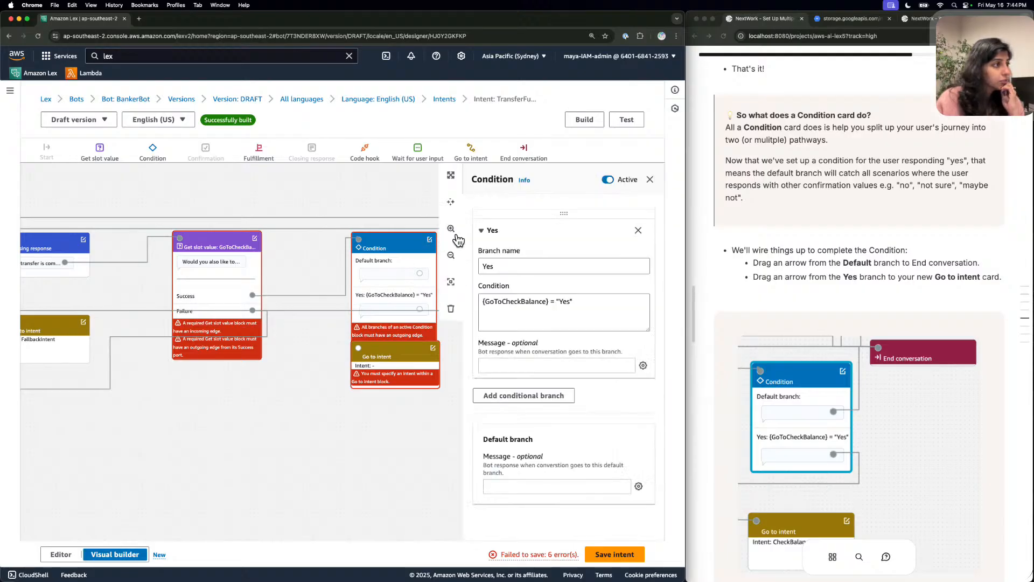
click(653, 179)
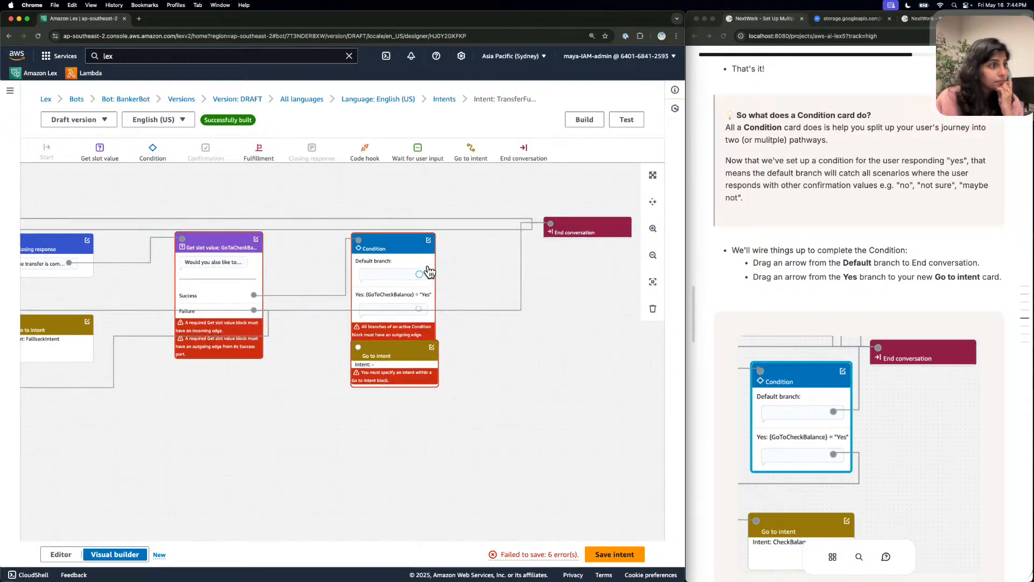
drag(428, 271, 541, 220)
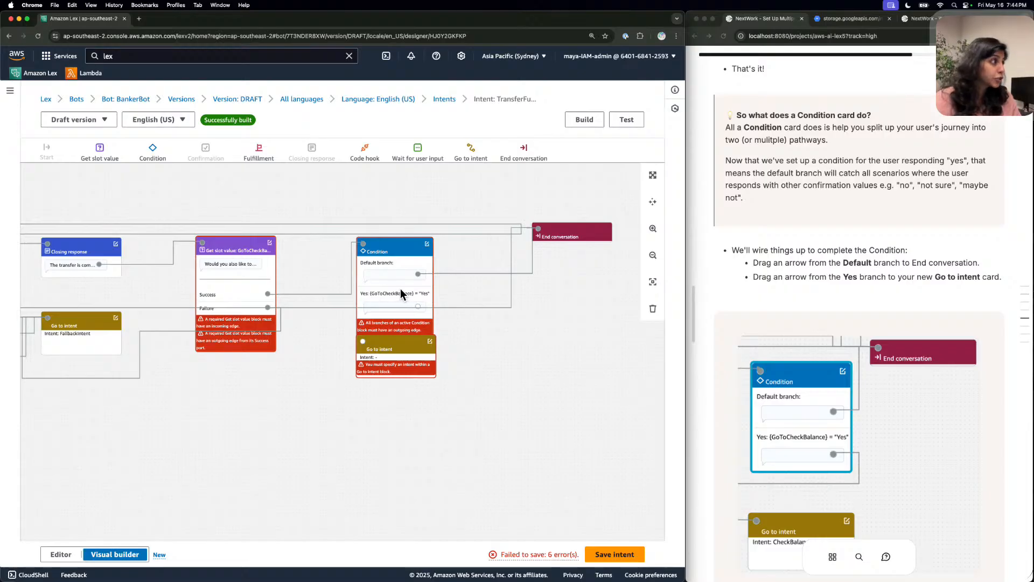
Move the new Go to intent card slightly lower and connect the Condition card's Yes branch to it.
drag(390, 343, 389, 355)
scroll(816, 332, down, 2)
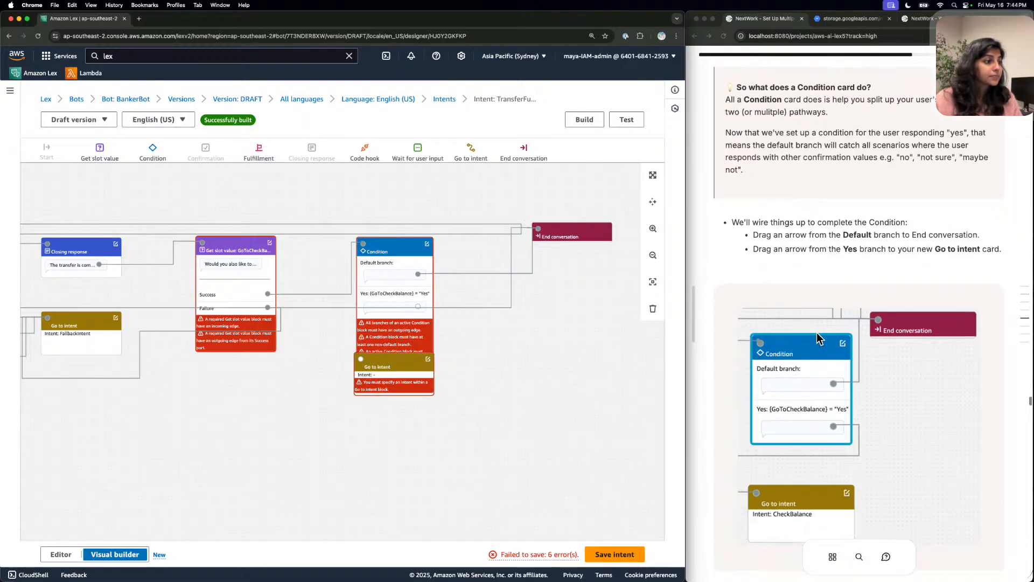
scroll(816, 333, down, 1)
drag(418, 305, 360, 358)
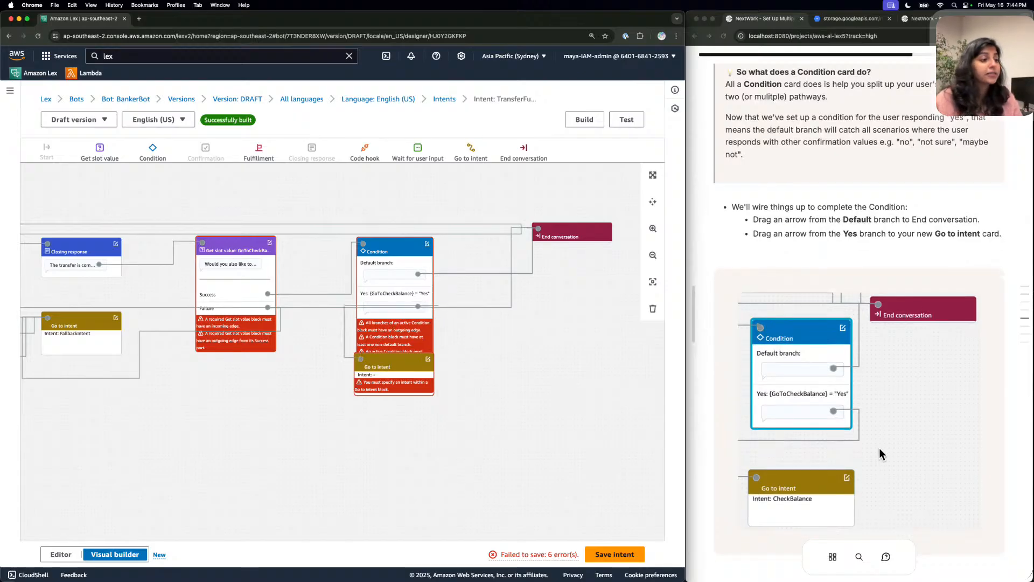
Follow the guide to set the new Go to intent card's intent name to CheckBalance, and close its settings.
scroll(874, 446, down, 5)
scroll(874, 446, down, 5)
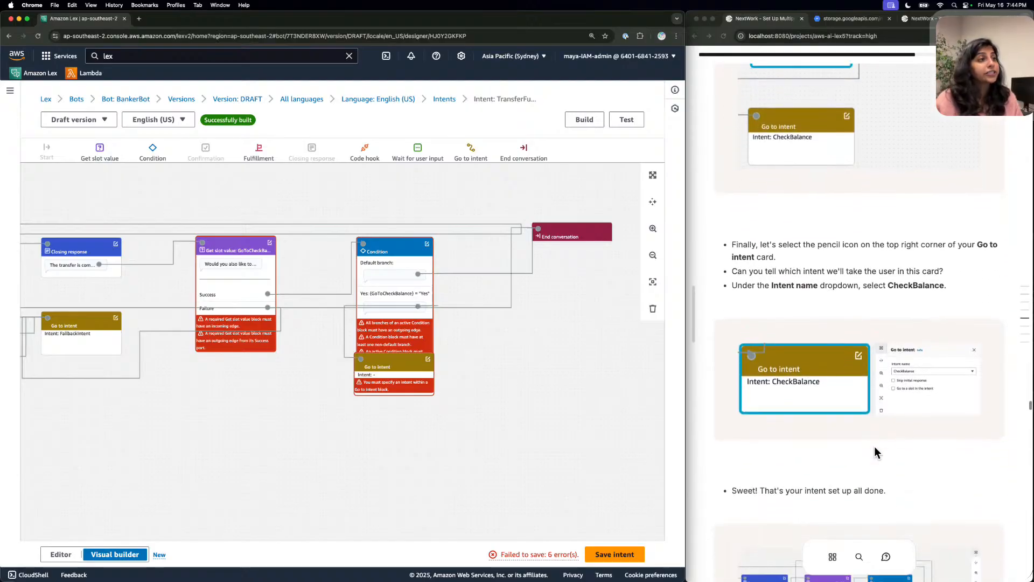
scroll(742, 365, down, 2)
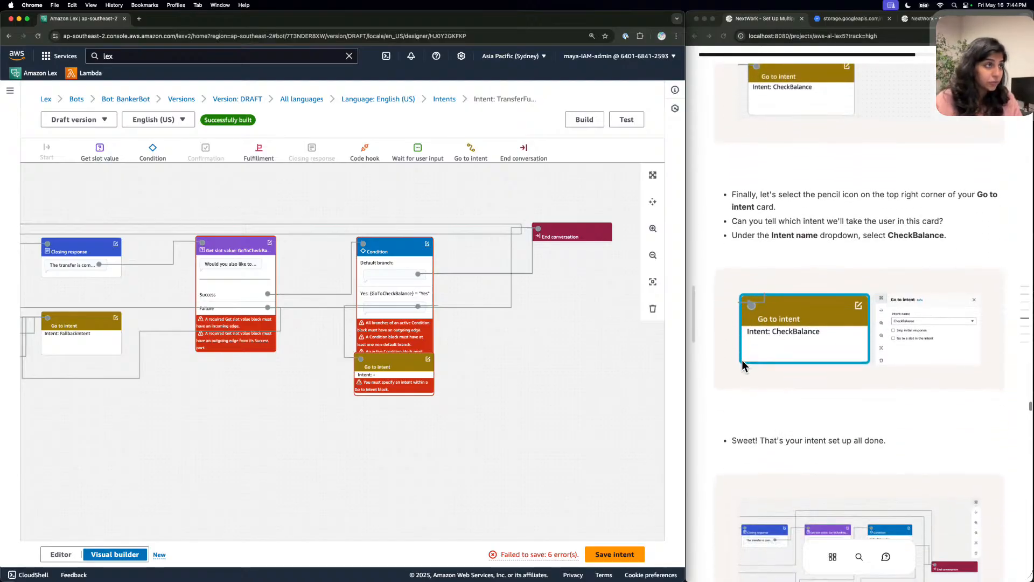
click(428, 359)
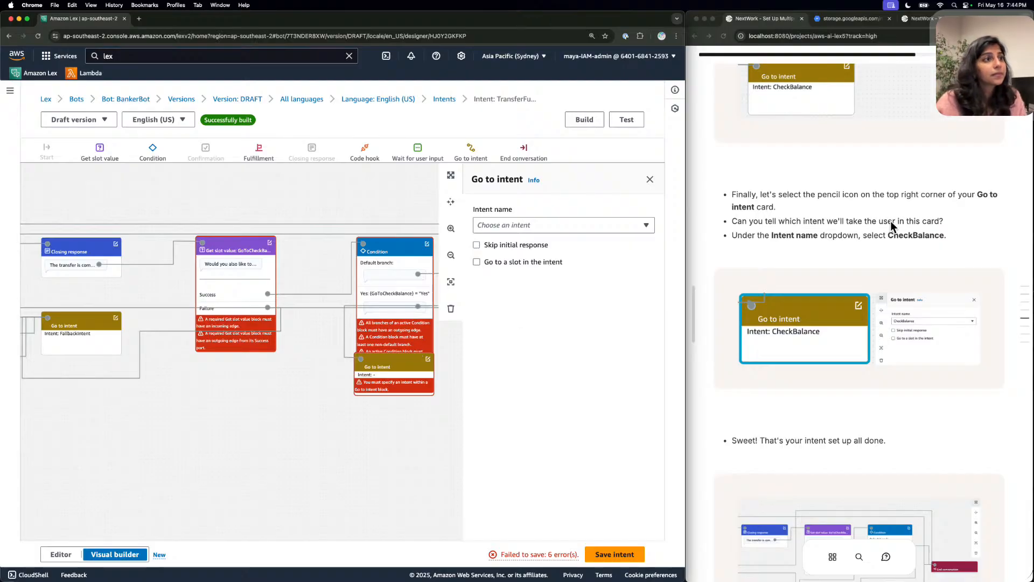
click(548, 222)
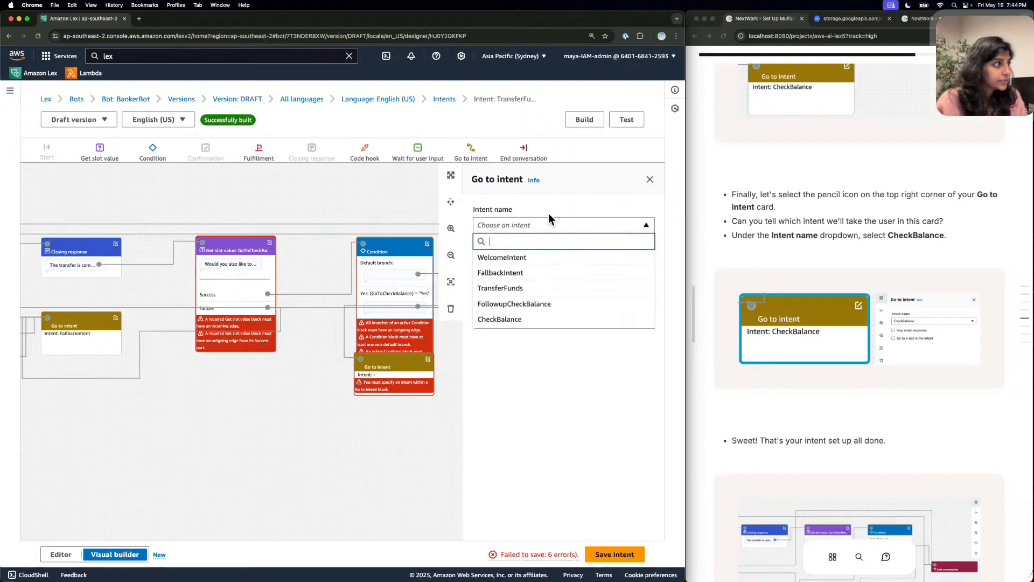
click(503, 319)
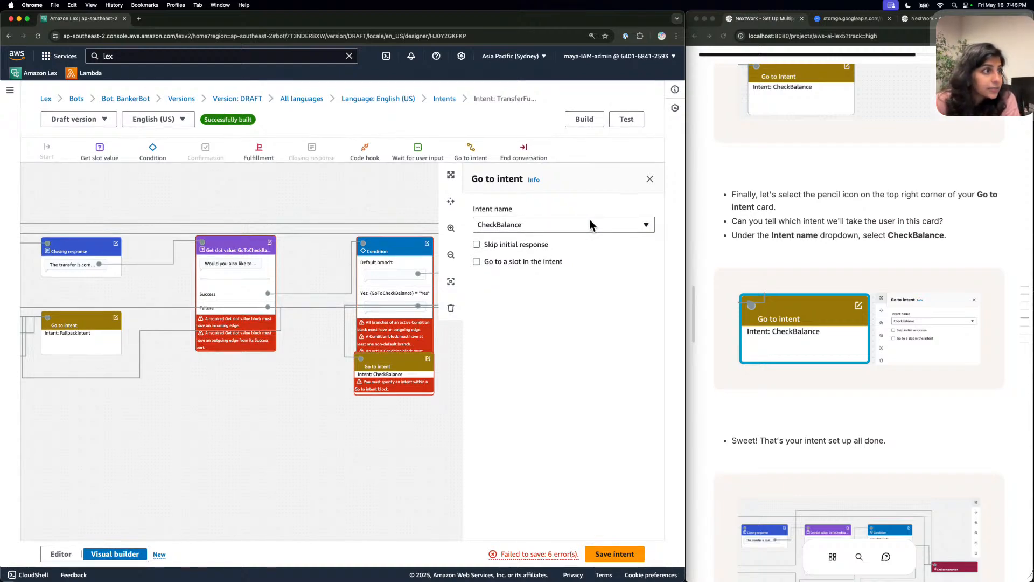
scroll(887, 294, down, 5)
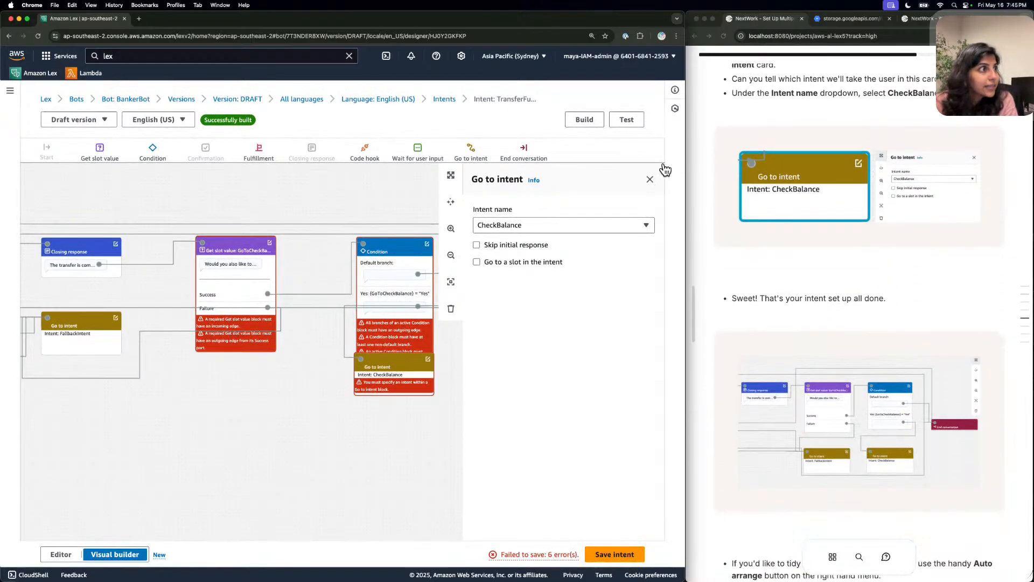
click(649, 179)
Auto-arrange the TransferFunds cards in the visual builder.
scroll(813, 226, down, 3)
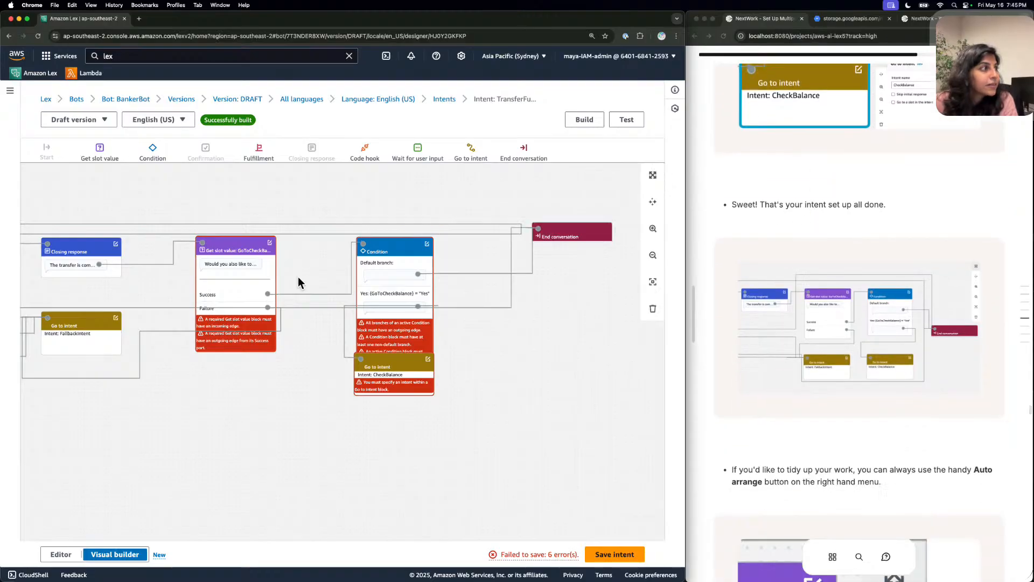
drag(376, 415, 387, 394)
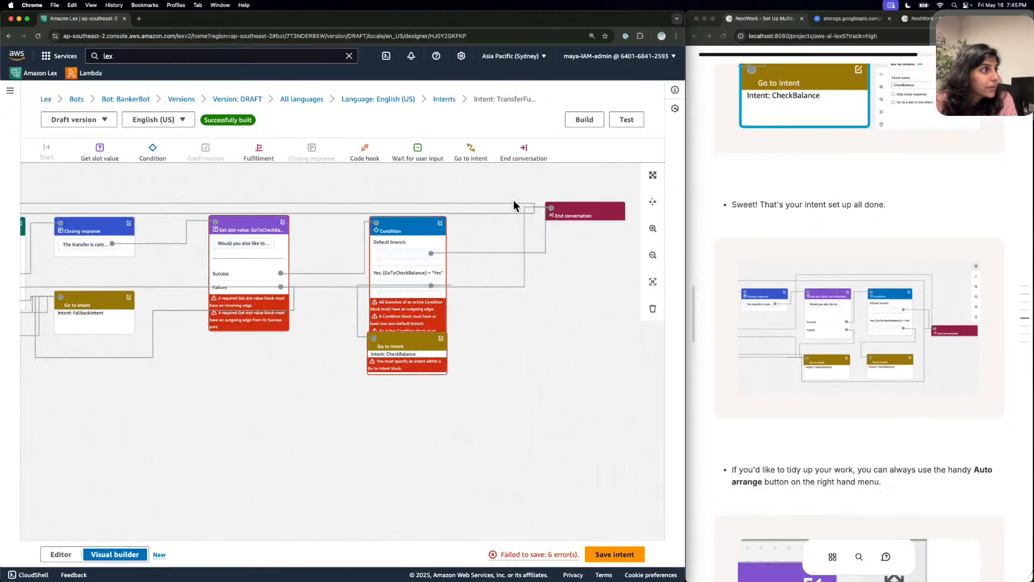
click(658, 199)
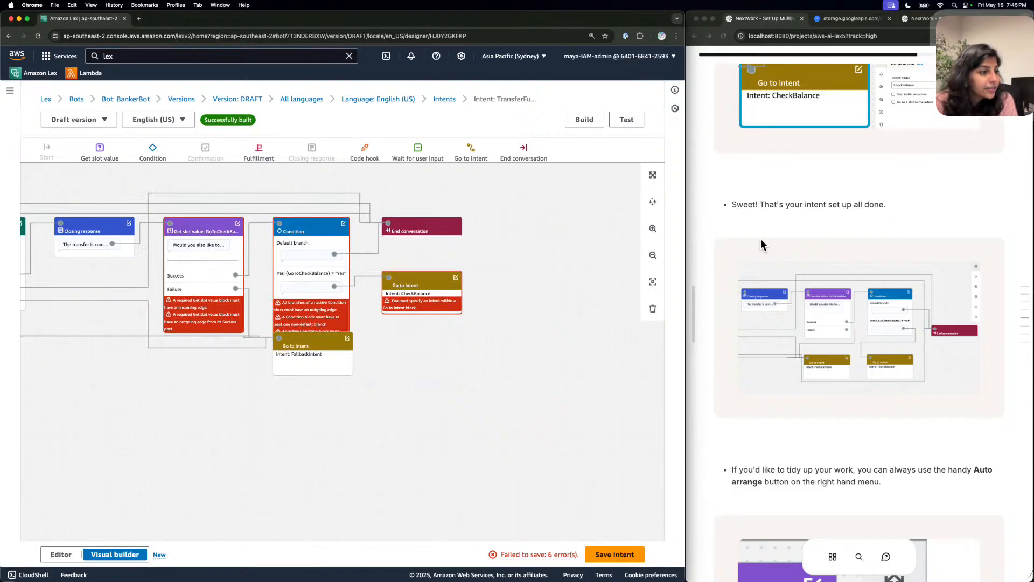
Nudge the CheckBalance Go to intent card beside the Condition card and save the TransferFunds intent.
scroll(760, 238, down, 6)
scroll(760, 243, down, 1)
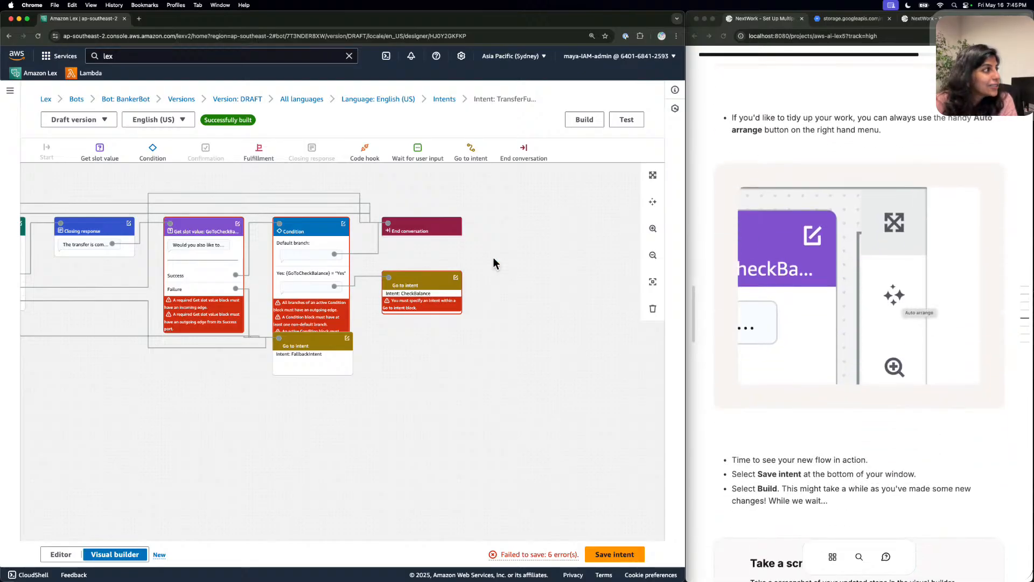
click(655, 255)
drag(422, 277, 430, 269)
drag(513, 281, 538, 283)
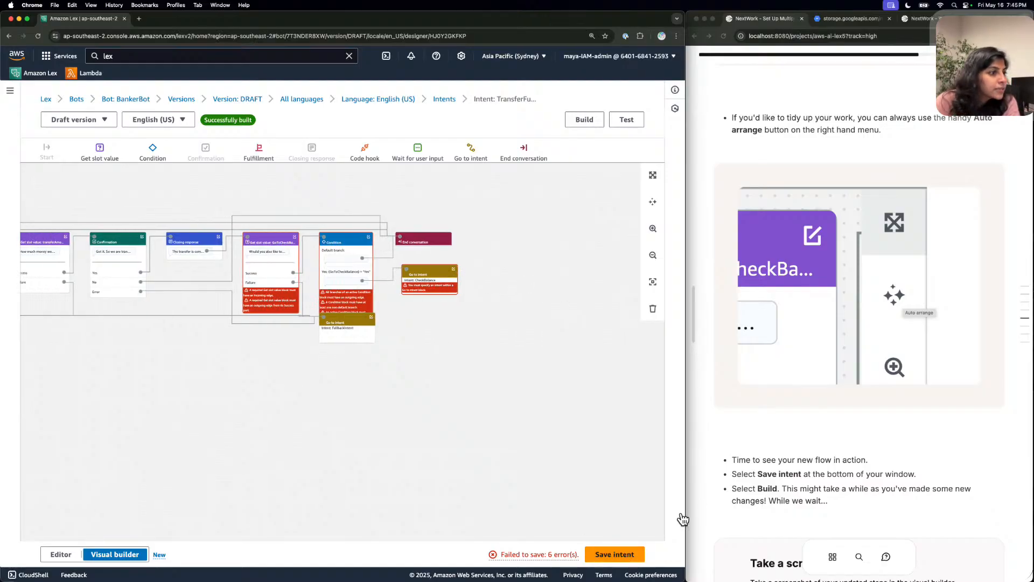
click(639, 552)
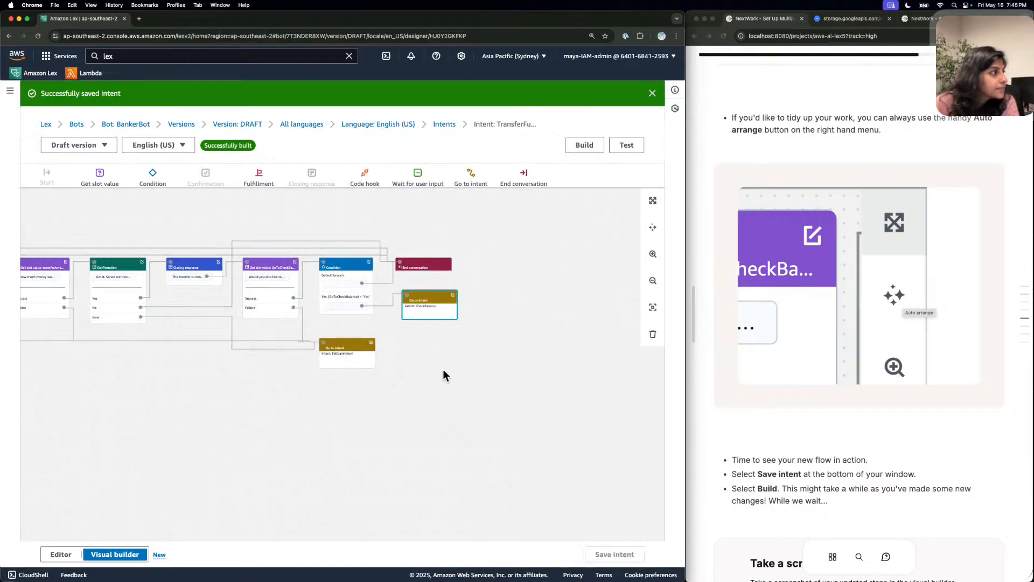
Take the guide's requested screenshot of the whole TransferFunds flow, from the Start card to the End conversation and Go to intent cards.
drag(457, 374, 619, 386)
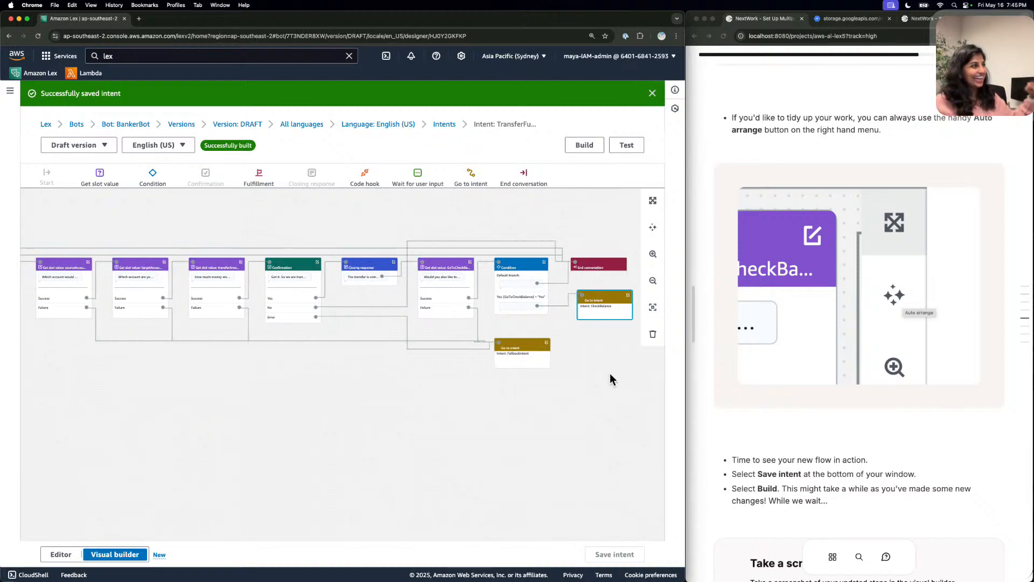
scroll(762, 205, down, 4)
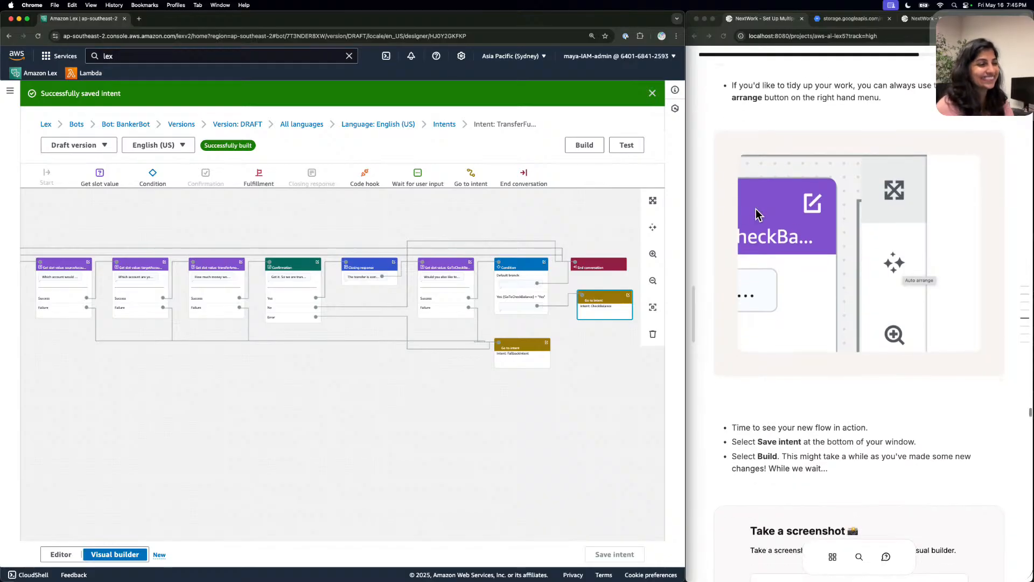
scroll(768, 192, down, 5)
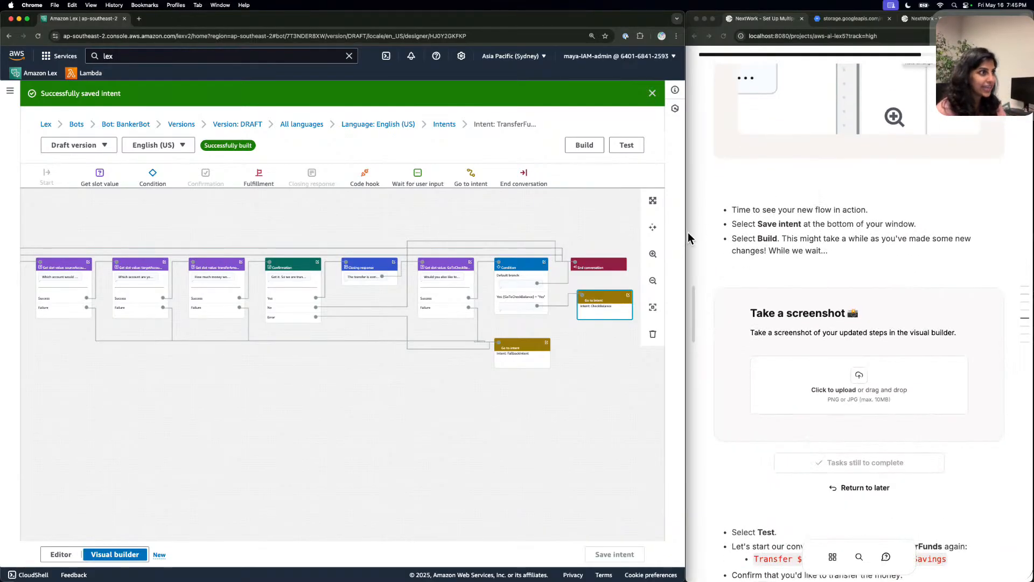
click(653, 280)
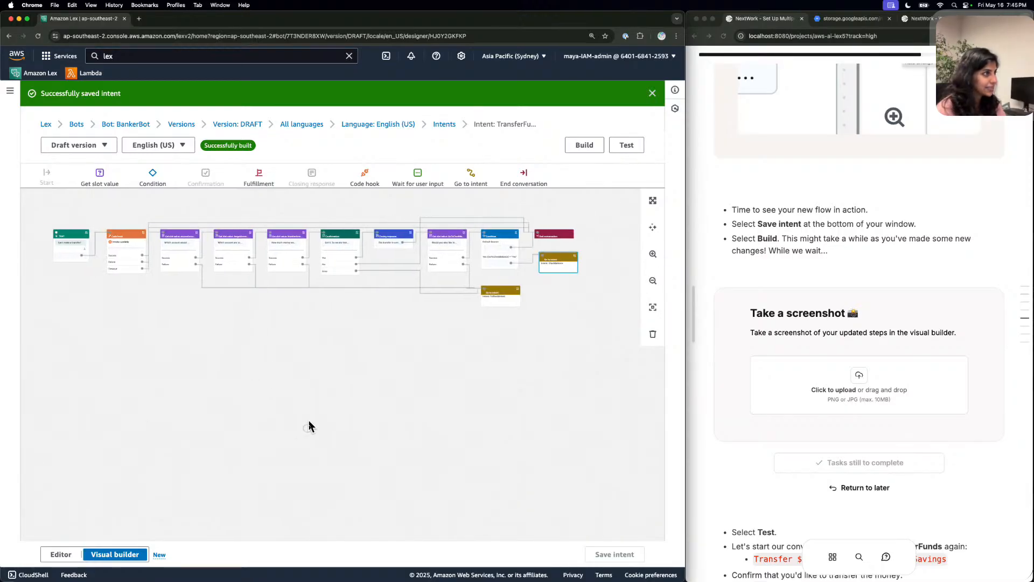
key(super+shift+4)
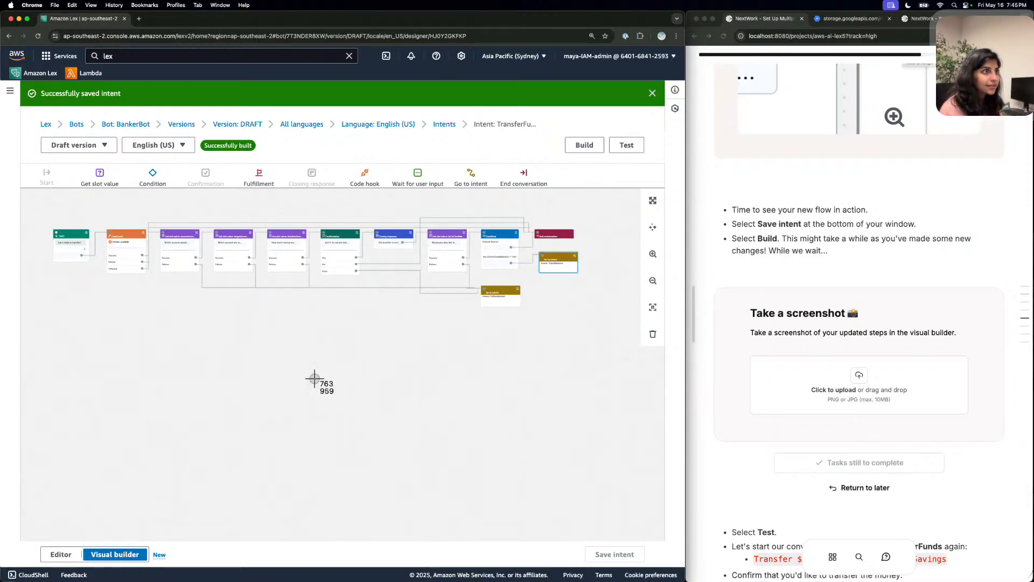
drag(37, 201, 599, 313)
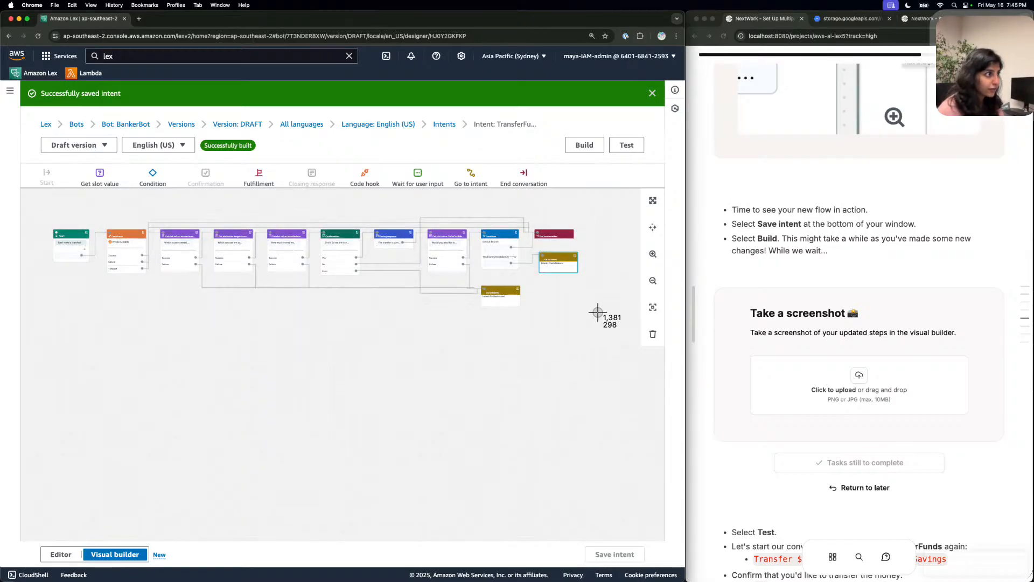
scroll(582, 312, down, 1)
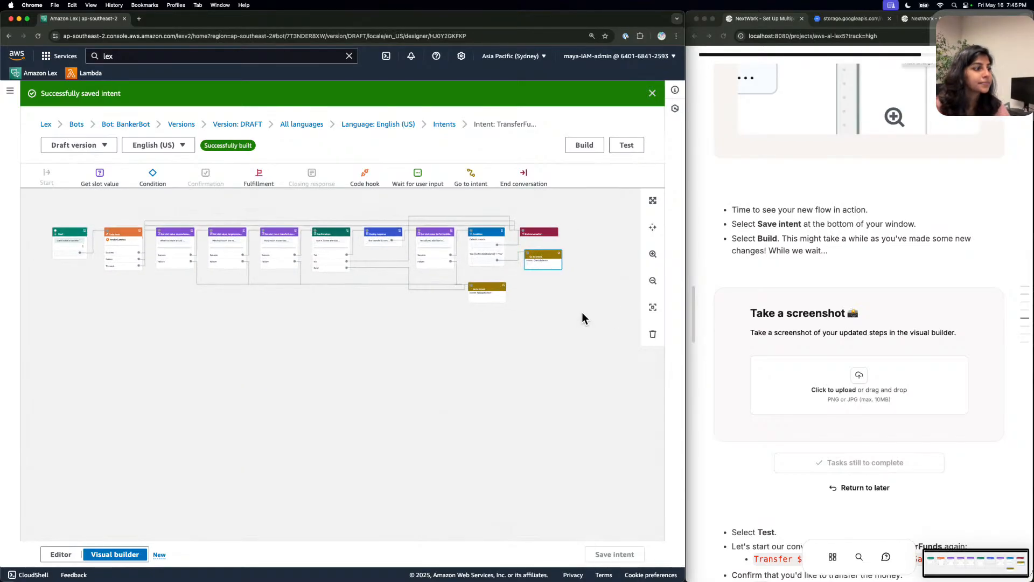
Upload a close-up screenshot of the flow from the closing response to the final Go to intent cards, and mark the screenshot task done.
drag(972, 556, 883, 371)
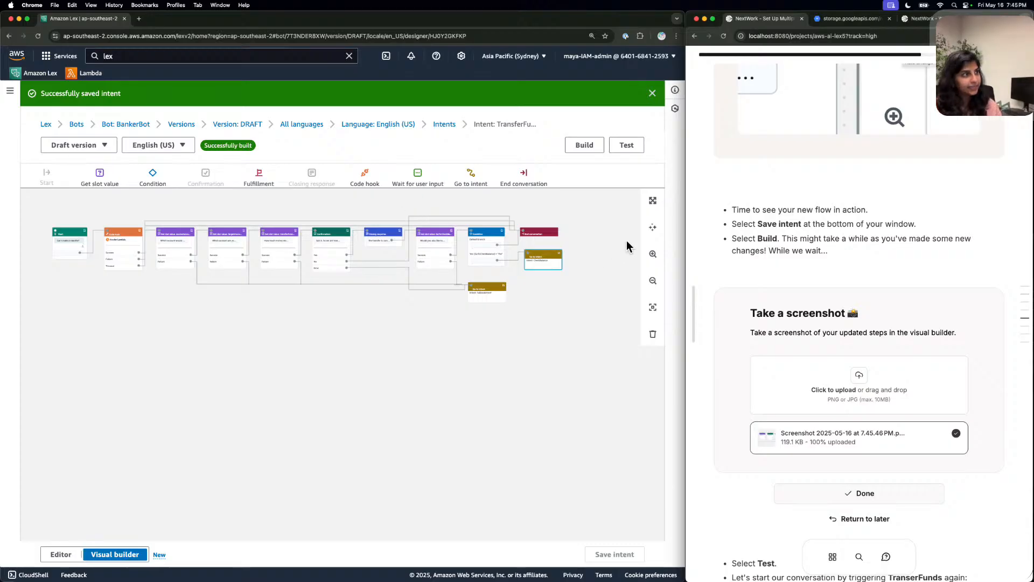
click(655, 252)
click(655, 251)
click(655, 251)
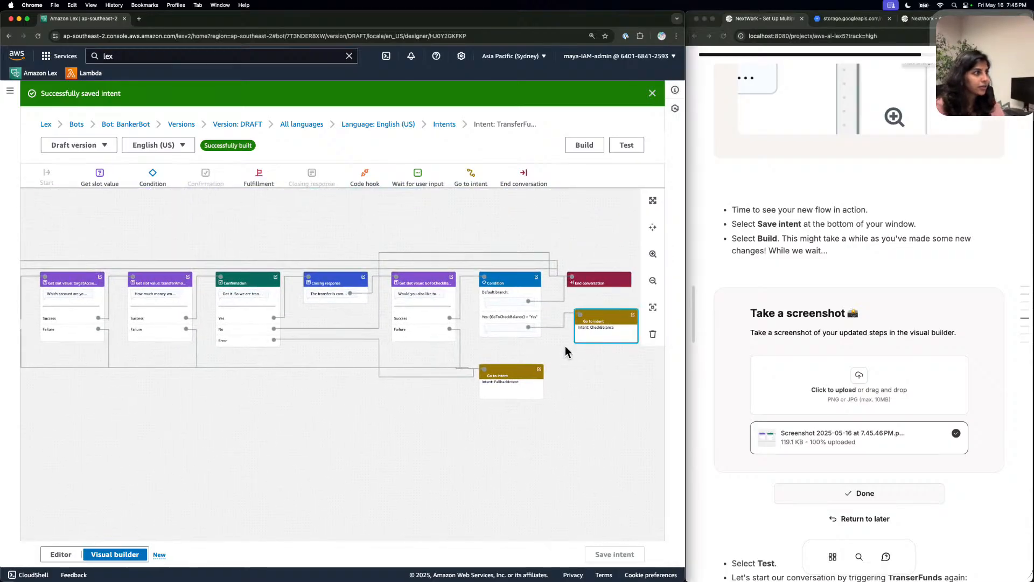
click(653, 252)
drag(617, 342, 422, 345)
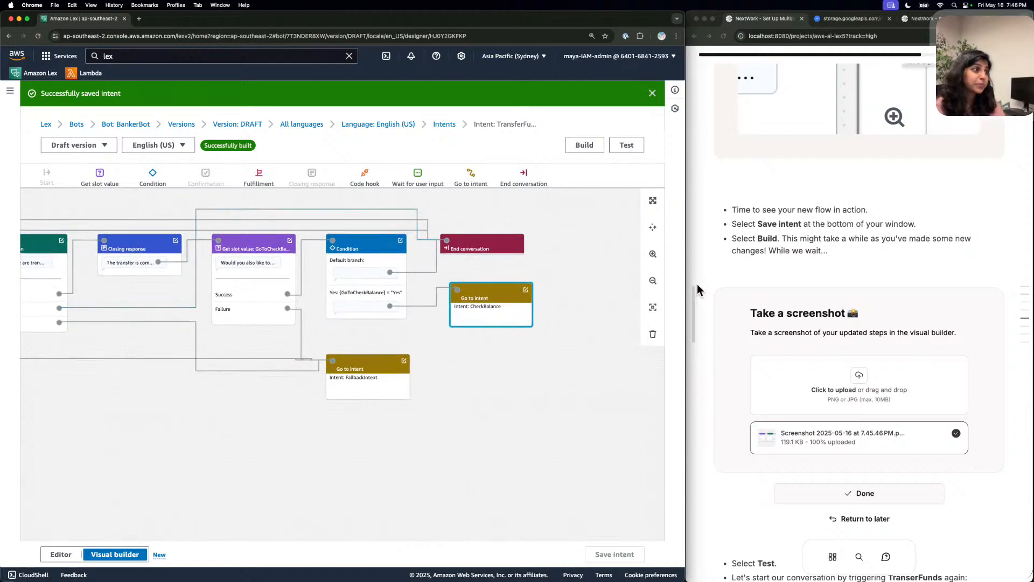
click(653, 254)
drag(322, 250, 311, 308)
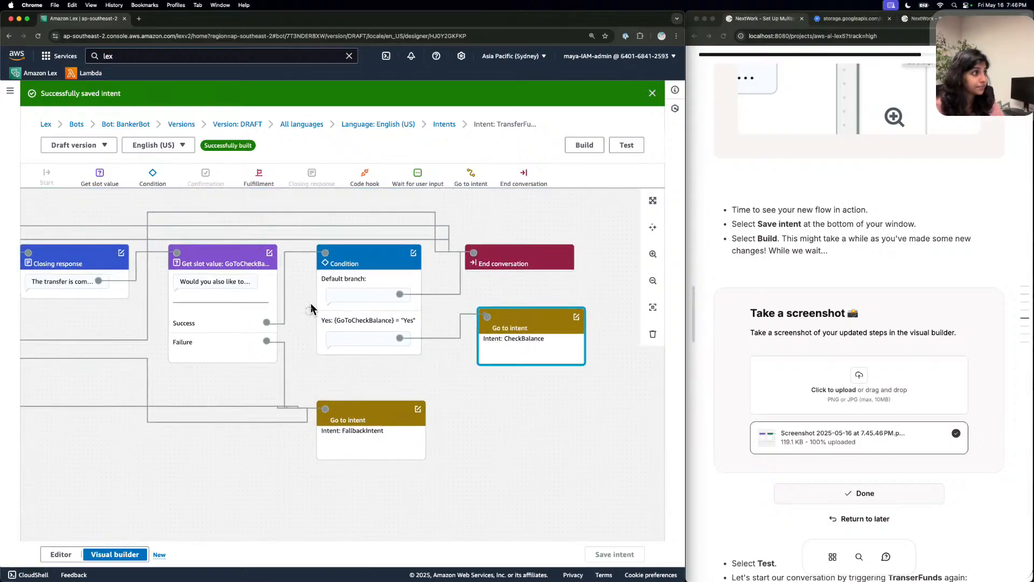
drag(638, 233, 652, 403)
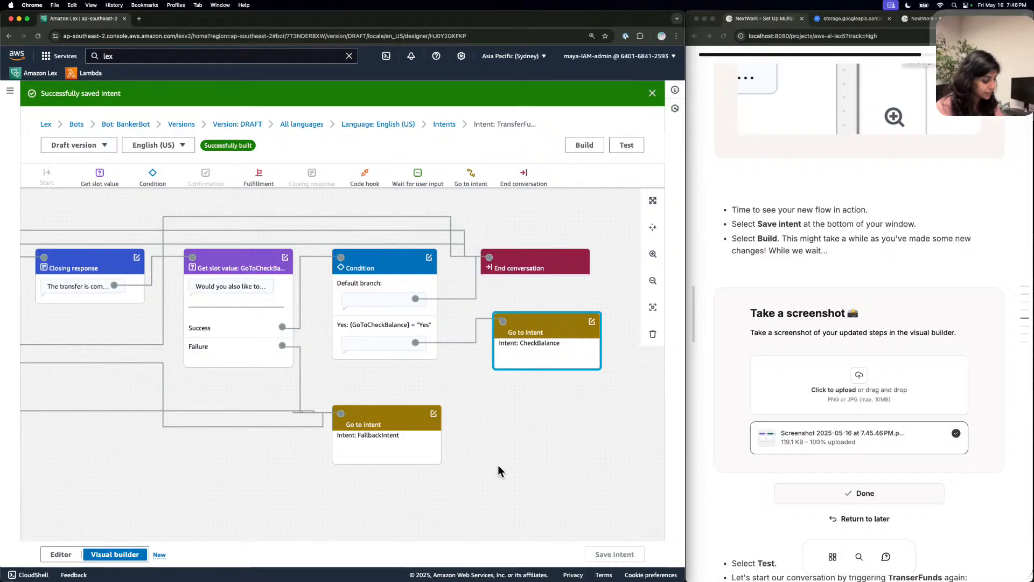
key(super+shift+4)
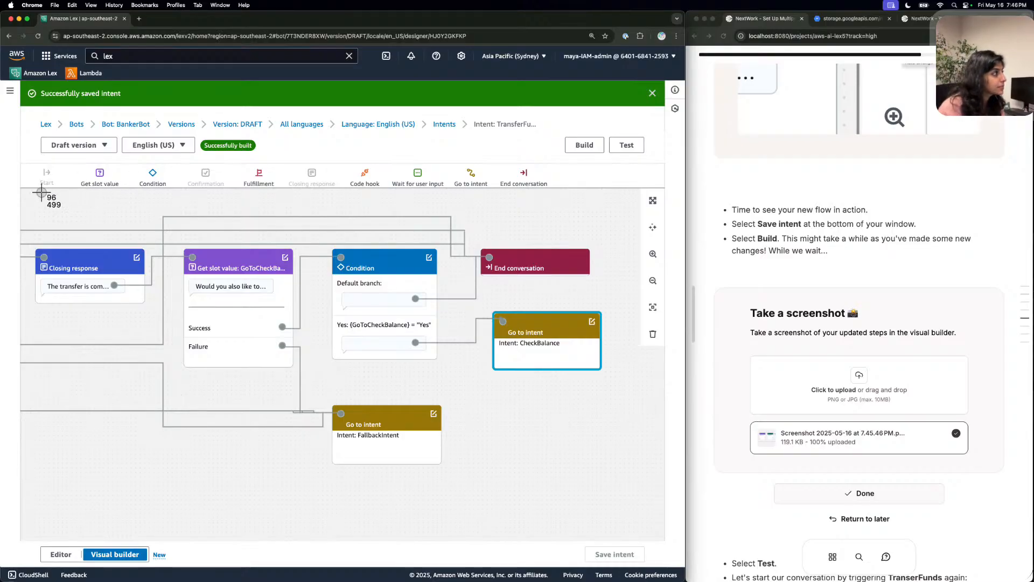
drag(36, 192, 612, 462)
drag(941, 563, 857, 384)
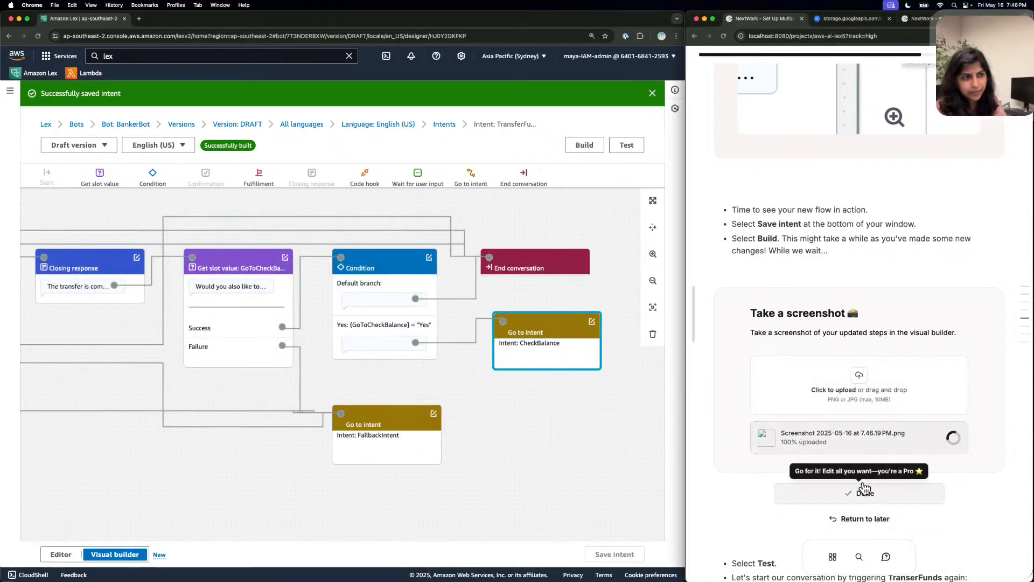
scroll(870, 491, down, 1)
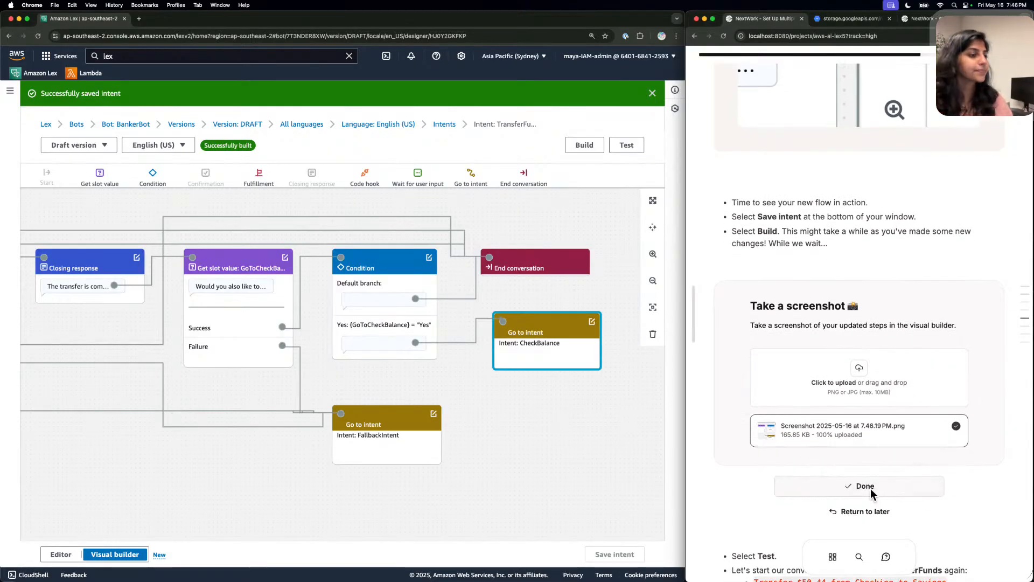
click(871, 487)
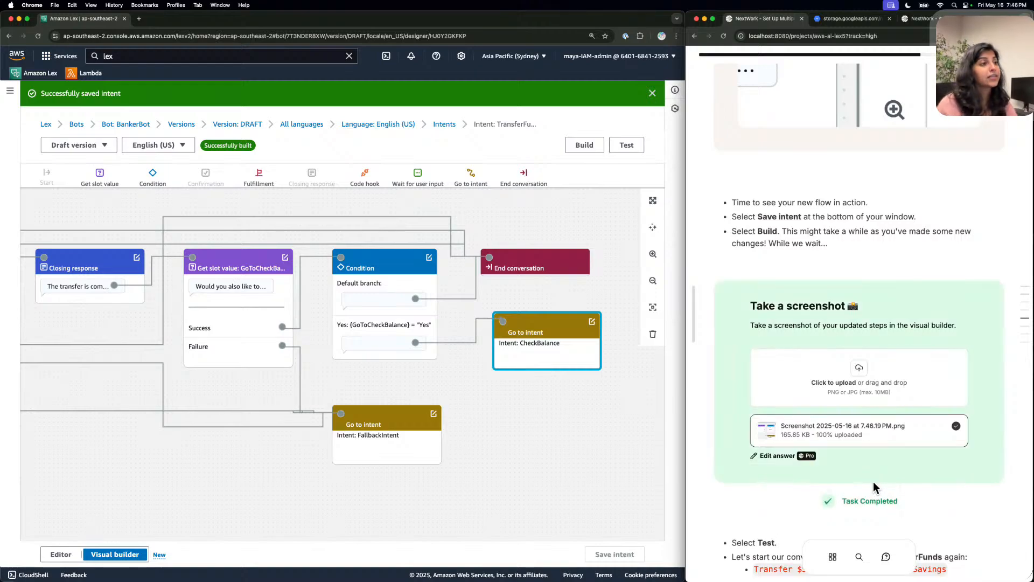
Test the draft bot by sending "Transfer $50.44 from Checking to Savings" and confirming the transfer with "Yes".
scroll(874, 487, down, 10)
scroll(875, 485, up, 6)
scroll(875, 485, up, 1)
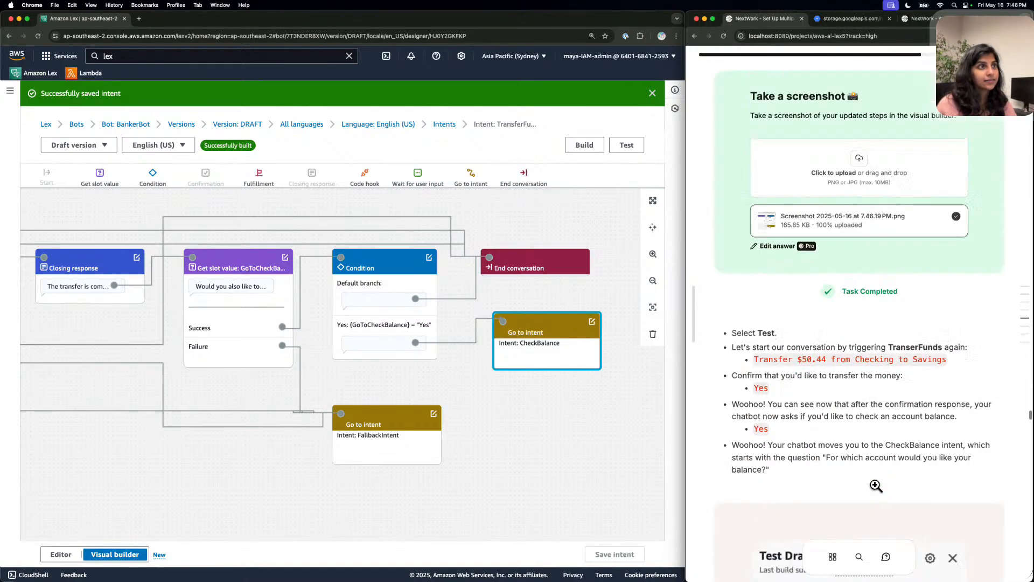
click(581, 144)
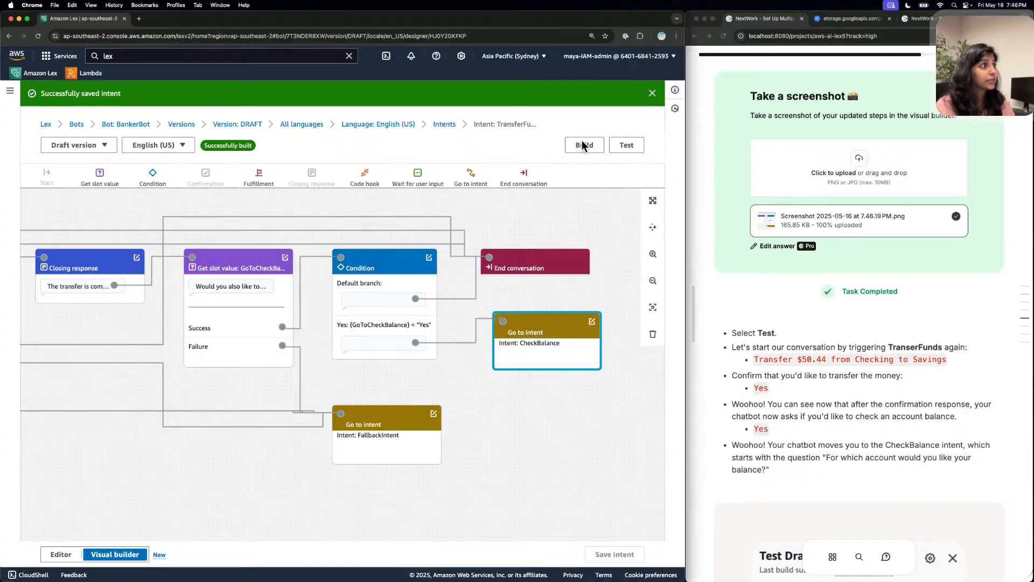
click(641, 143)
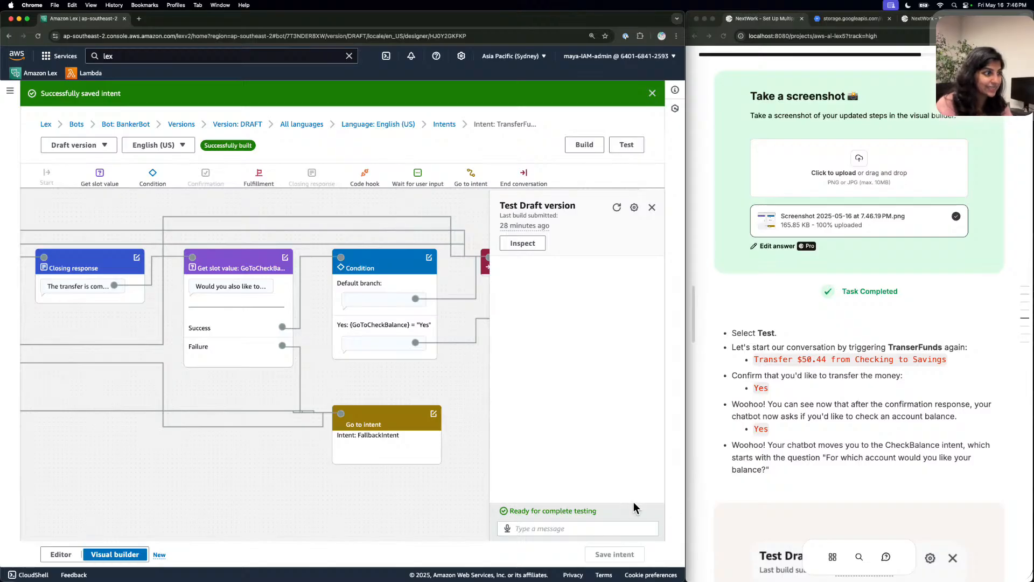
click(867, 358)
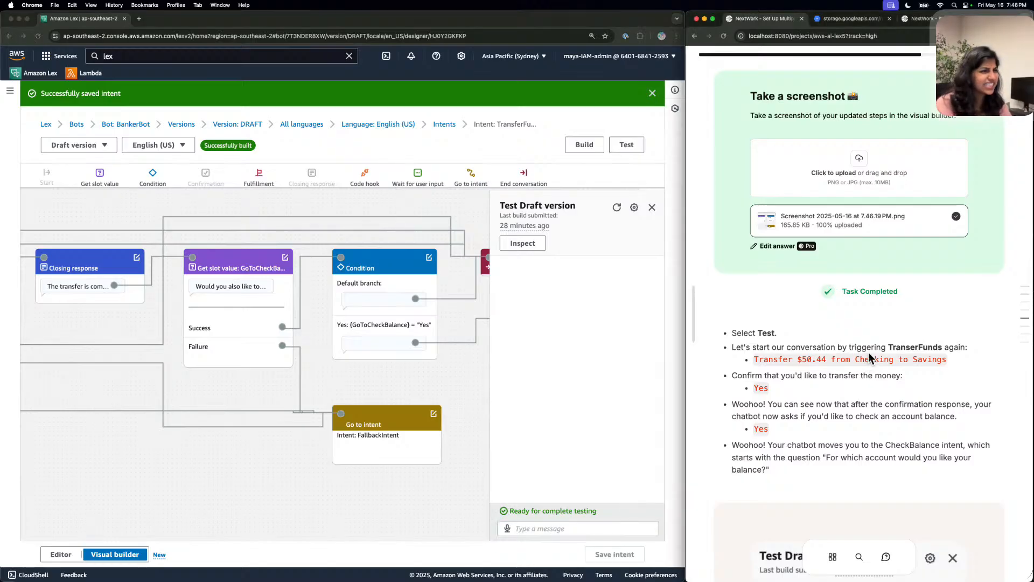
click(868, 352)
click(584, 525)
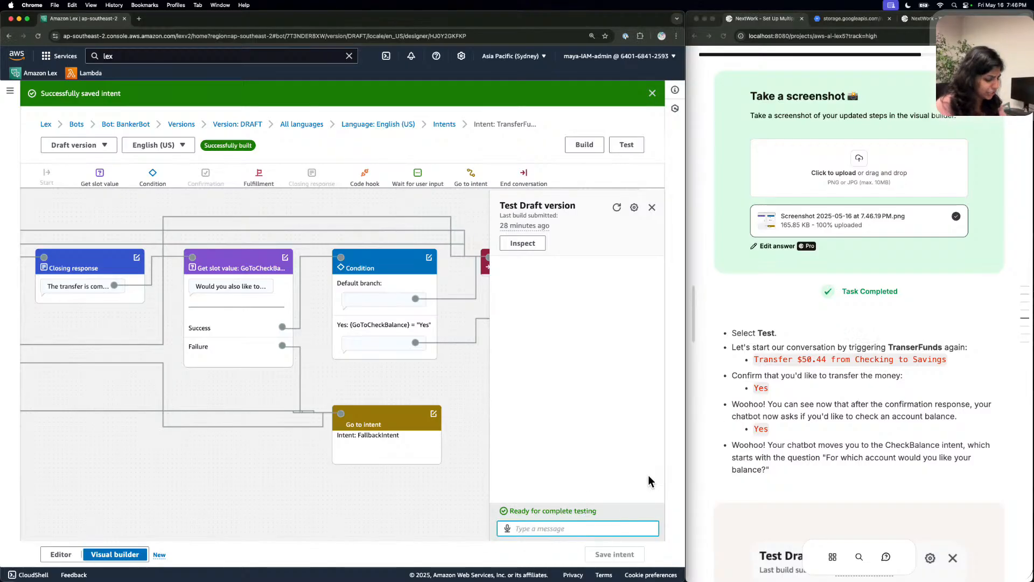
key(super+v)
key(Return)
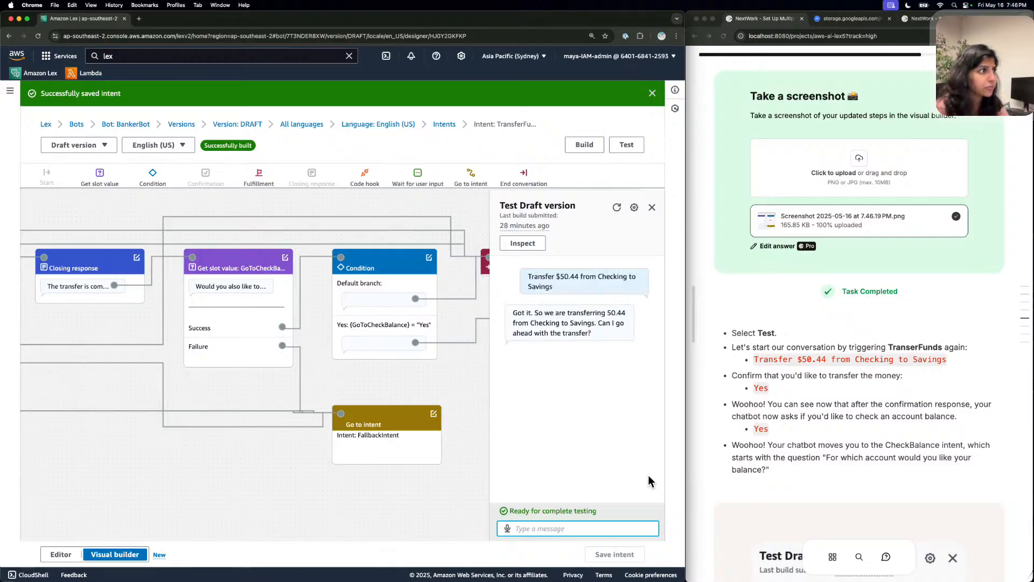
text(Yes)
key(Return)
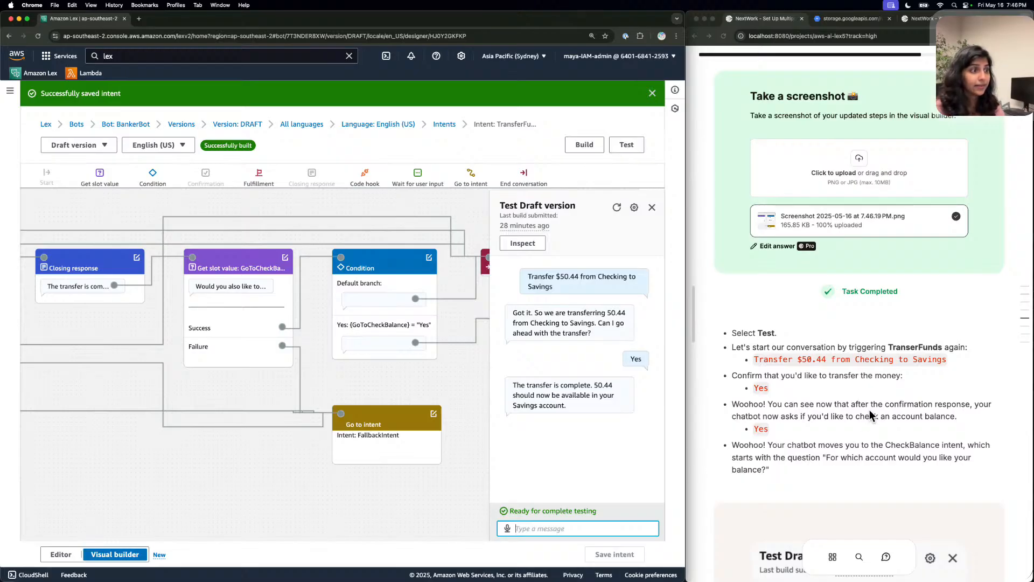
Check the guide's expected conversation, then close the test chat and build BankerBot's English (US) language.
scroll(869, 410, down, 1)
scroll(869, 415, down, 10)
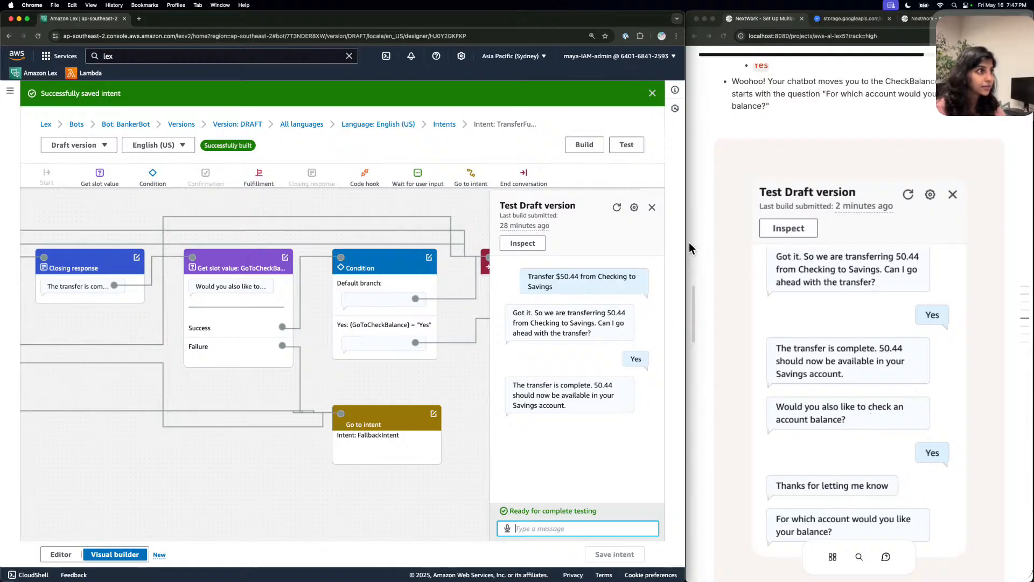
click(652, 207)
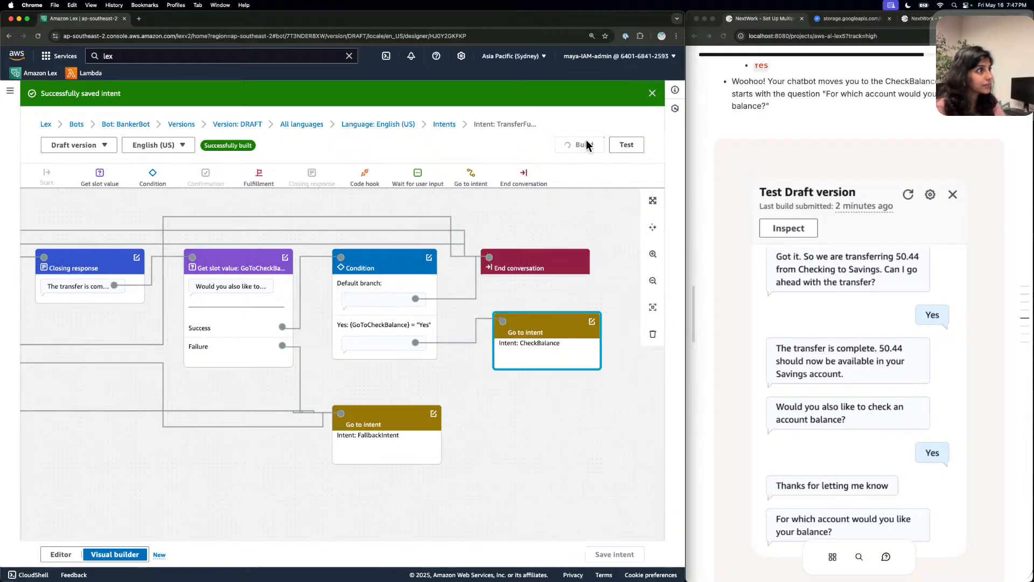
click(586, 142)
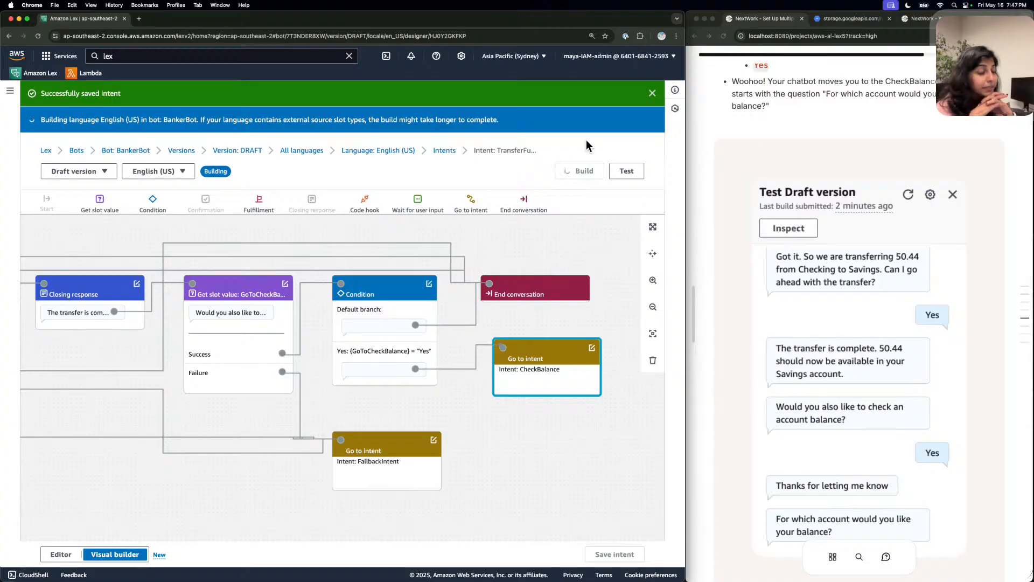
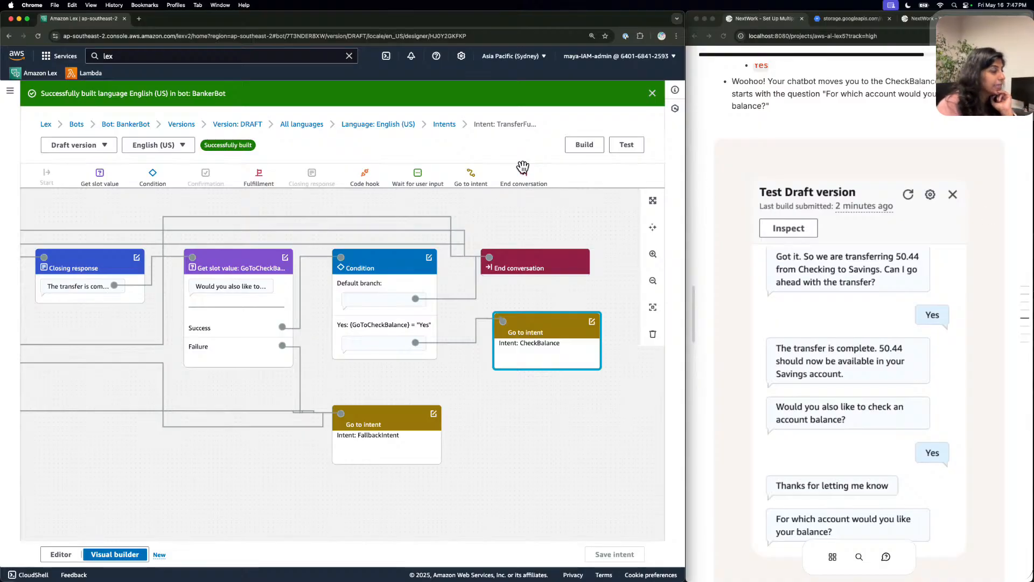
Open a test chat on the new build and send "Transfer $50.44 from Checking to Savings".
click(633, 143)
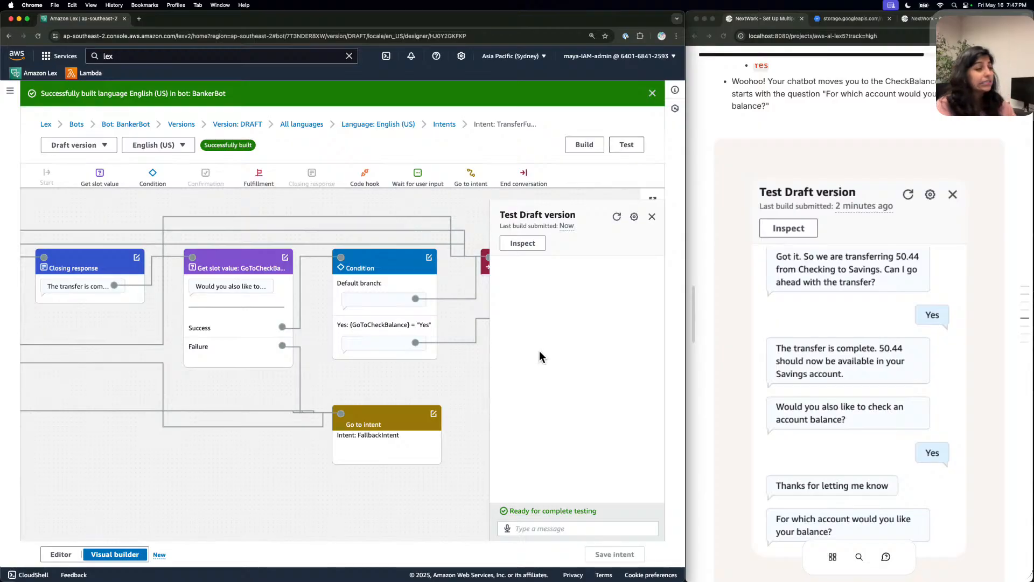
scroll(918, 198, up, 5)
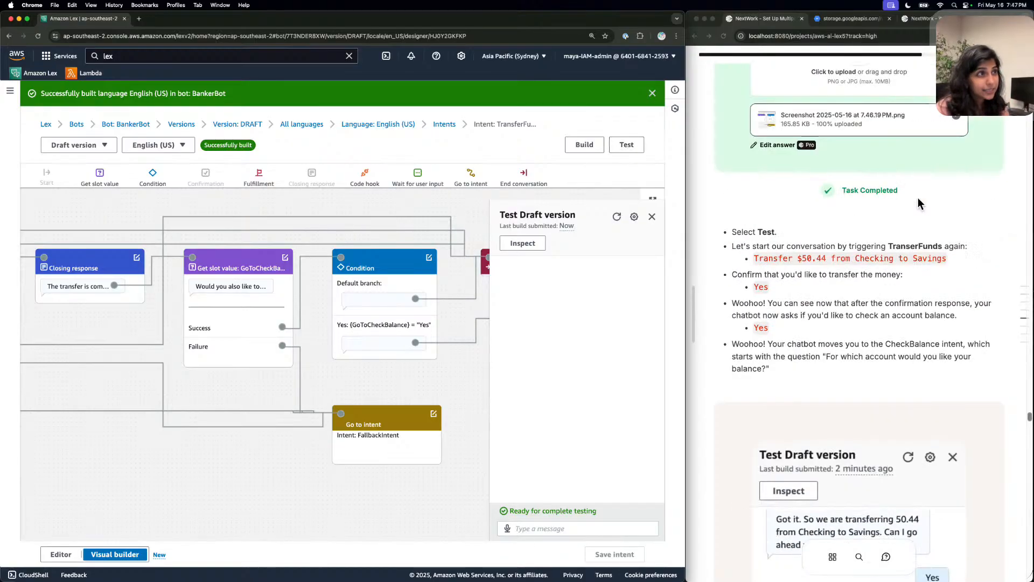
click(894, 251)
click(539, 515)
click(547, 522)
text(Transfer $50.44 from Checking to Savings)
key(Return)
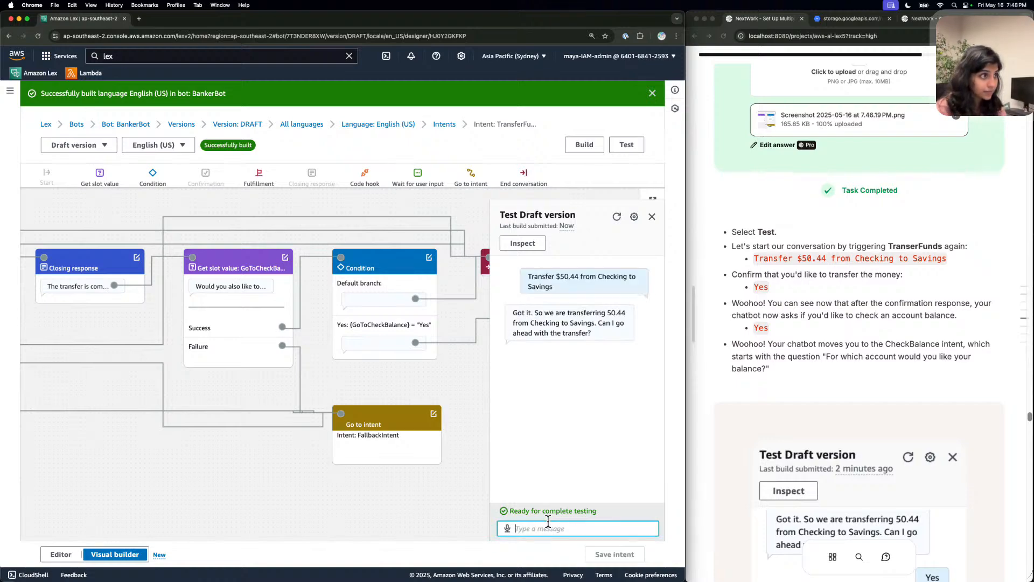
Confirm the transfer with "Yes" and accept the offered account balance check with "Ya".
double_click(760, 287)
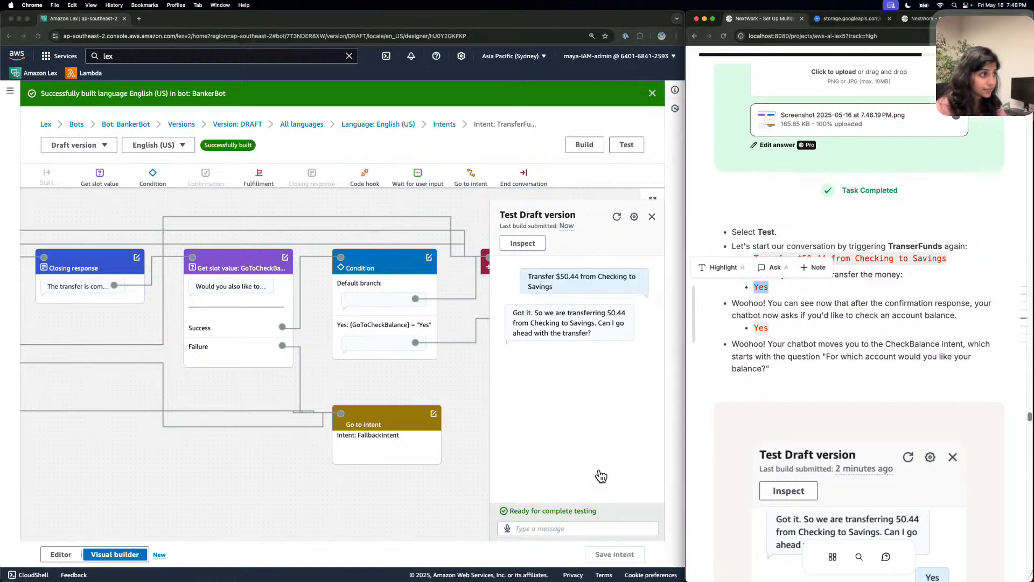
click(586, 525)
text(Yes)
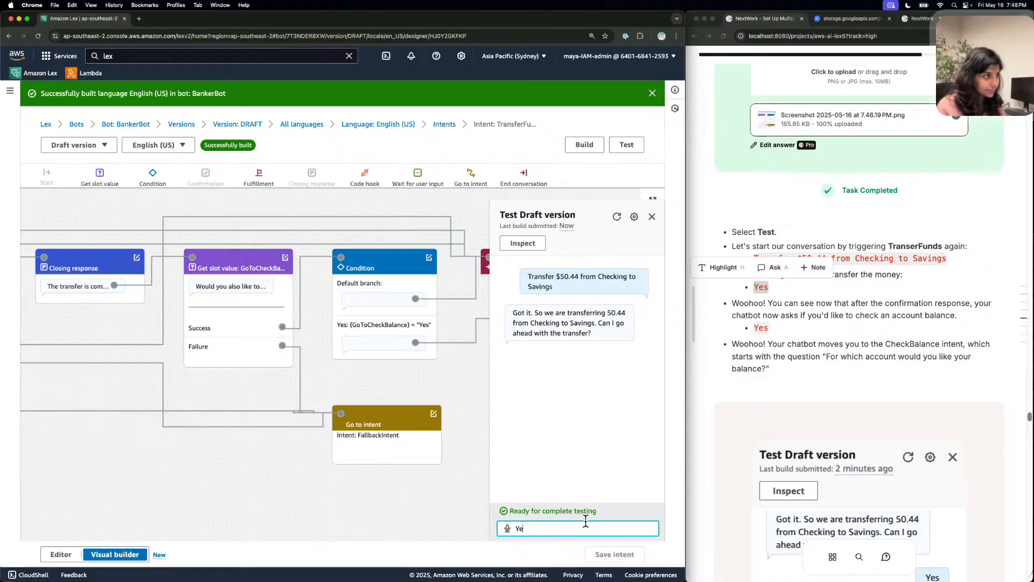
key(Return)
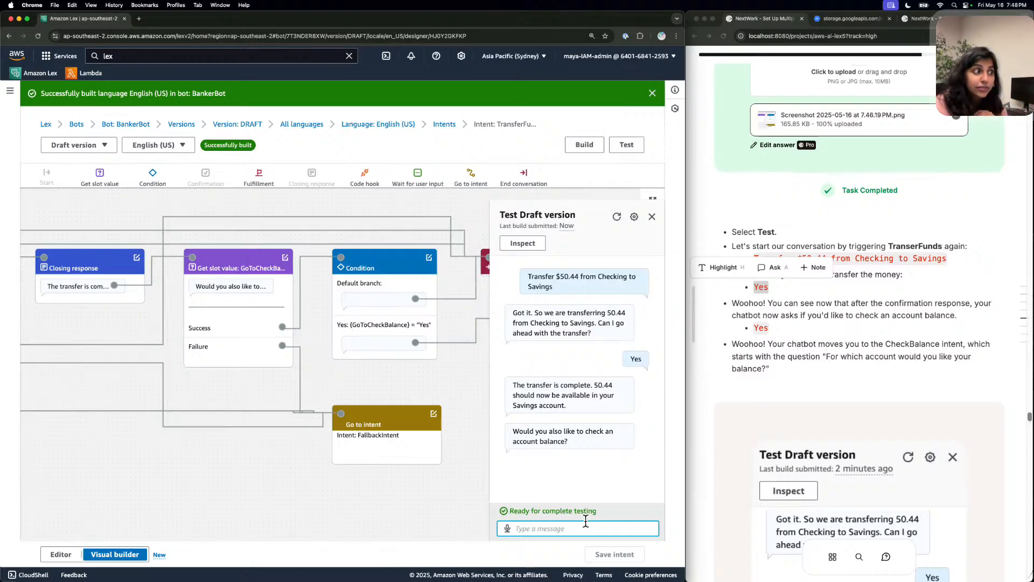
text(YE)
text(a)
key(Return)
Request the balance of the "amex" account and answer the verification question with a date of birth.
text(\)
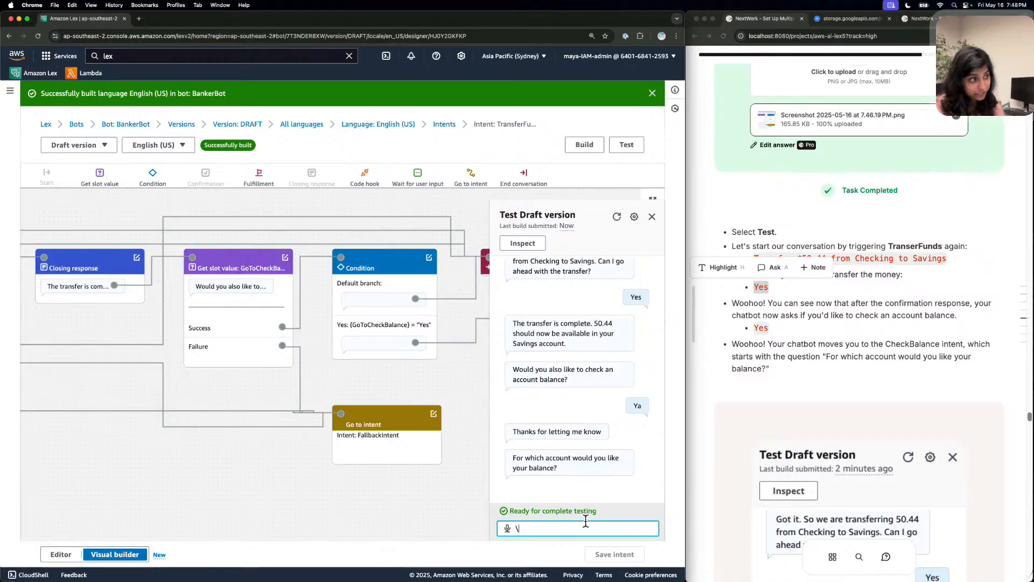
text(a)
key(BackSpace)
key(BackSpace)
text(amex)
key(Return)
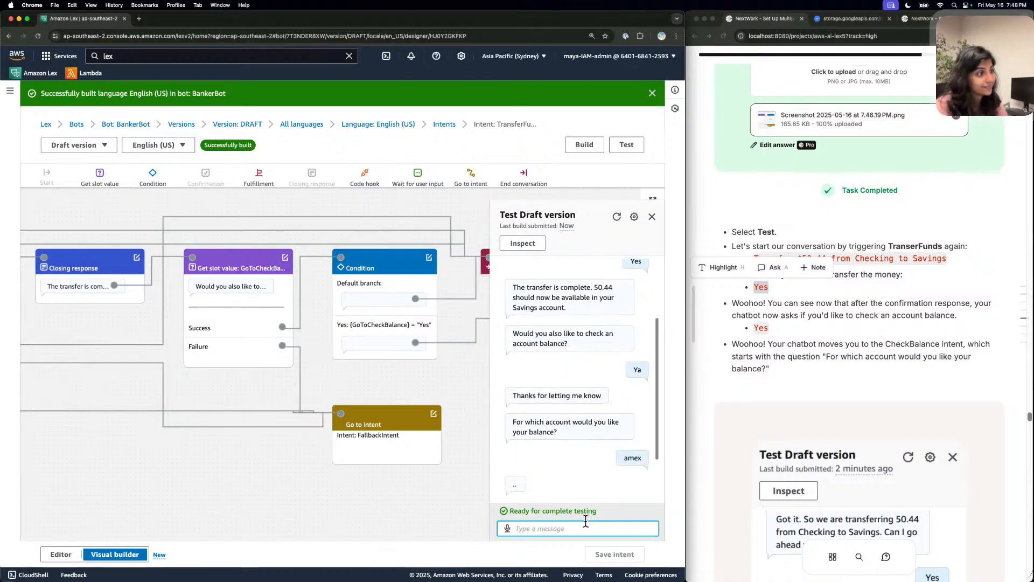
text(1/)
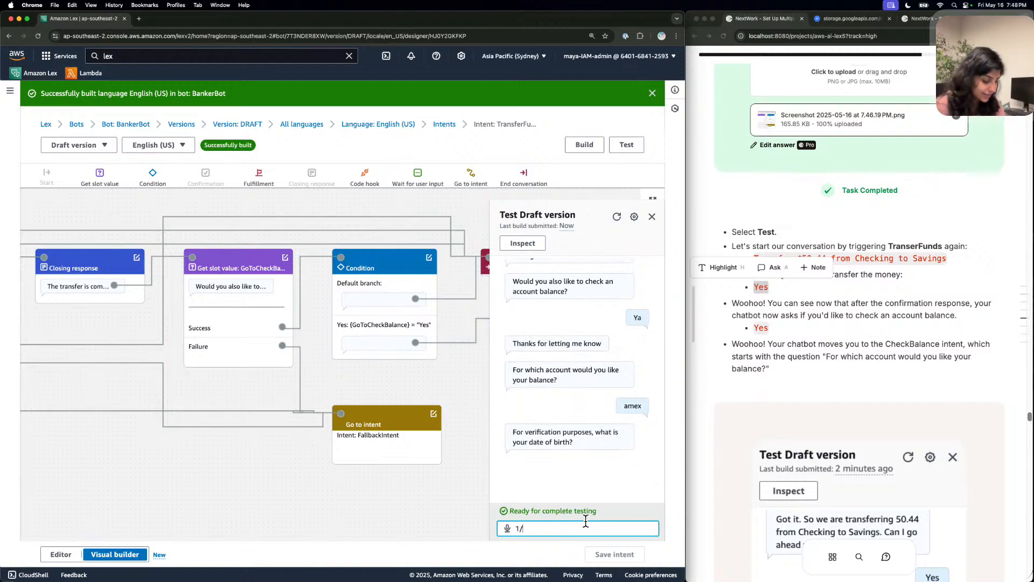
text(1/93)
key(Return)
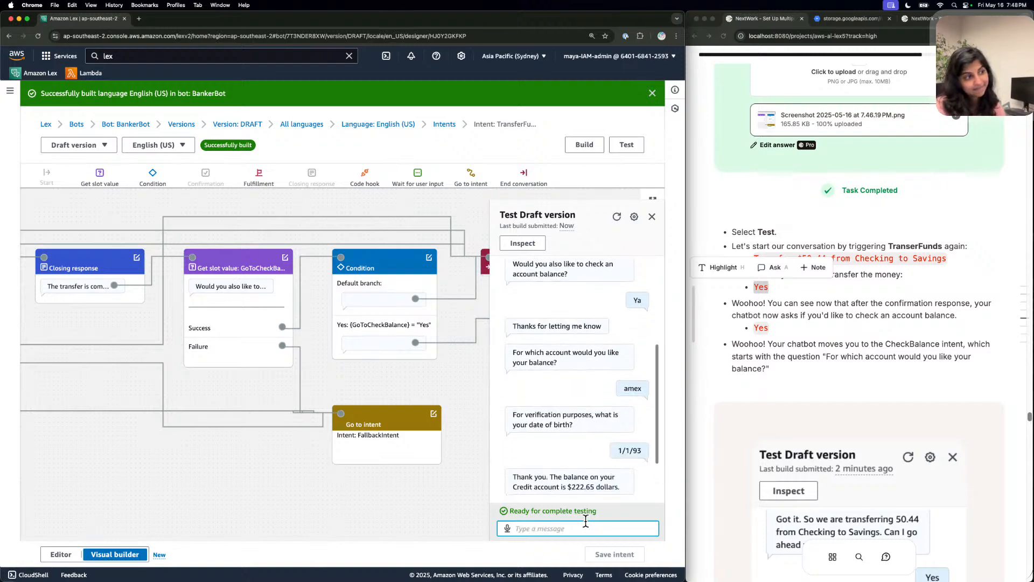
Ask the bot "what about savings?", review the earlier cards of the flow, and close the test chat.
text(what about savings?)
key(Return)
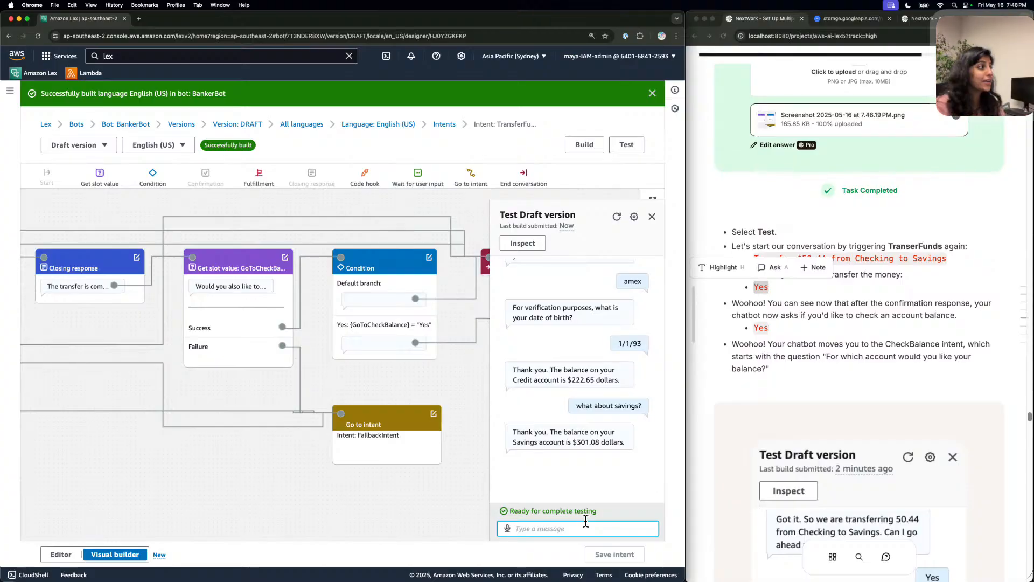
drag(181, 445, 417, 448)
drag(58, 210, 400, 216)
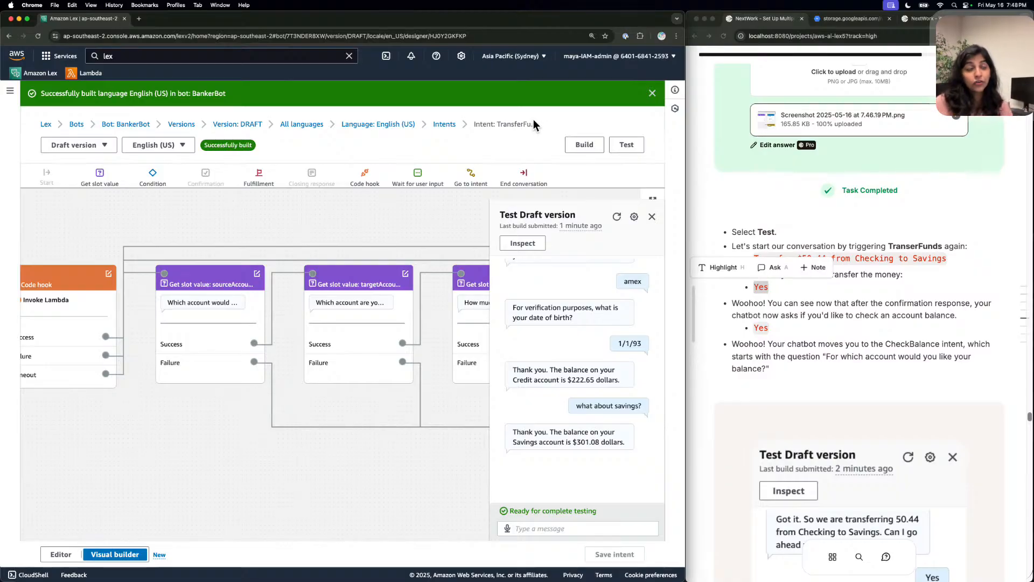
click(653, 215)
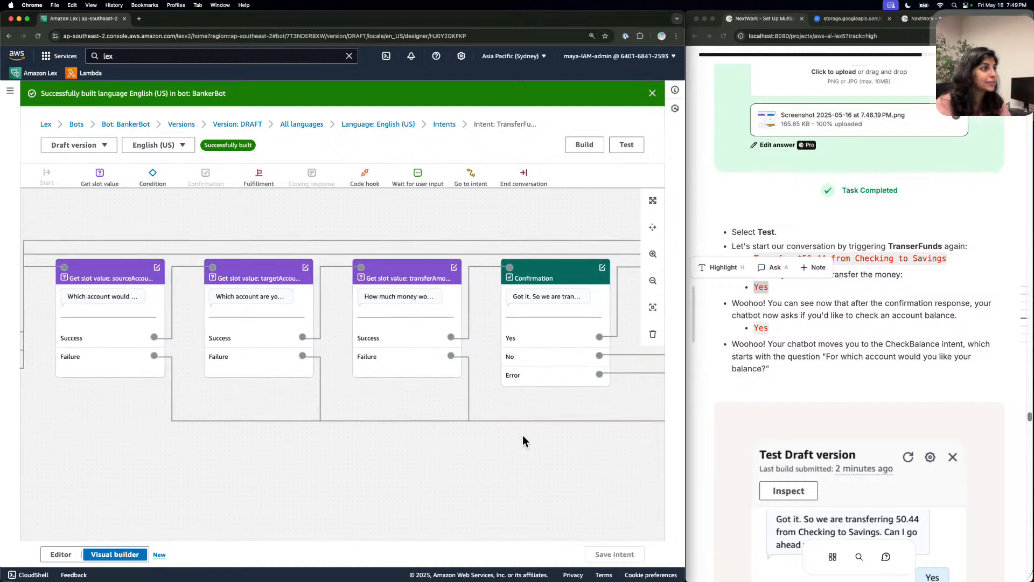
Read the guide's expected chat results and the alternative "No" test flow, up to the question about visual builder additions.
scroll(787, 359, down, 12)
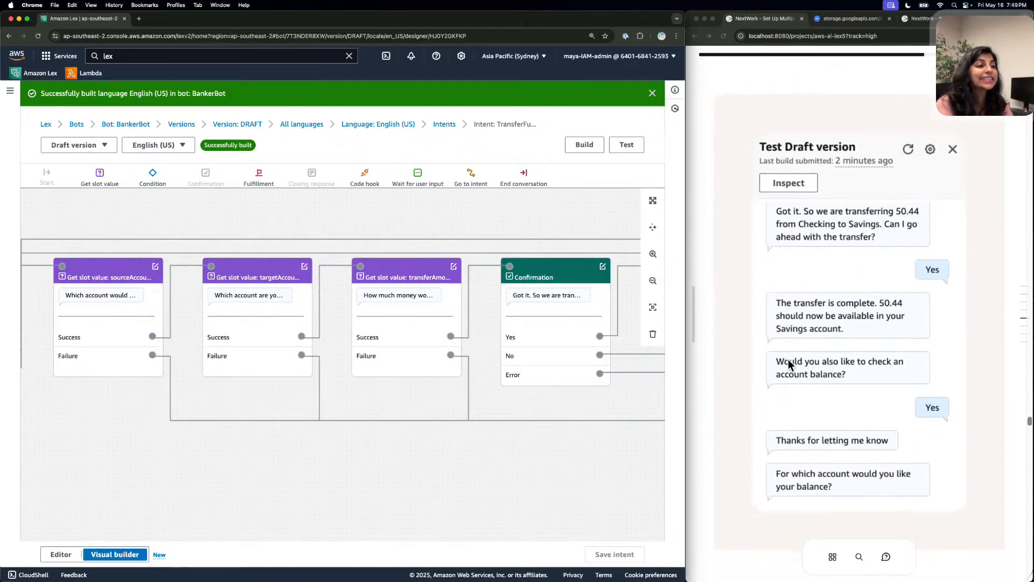
scroll(788, 358, down, 5)
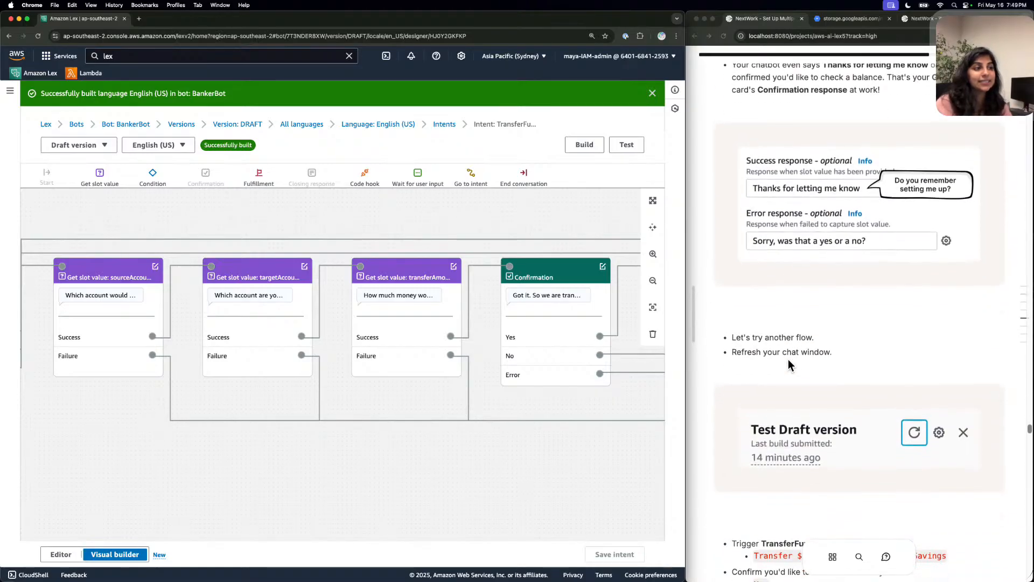
scroll(787, 365, down, 1)
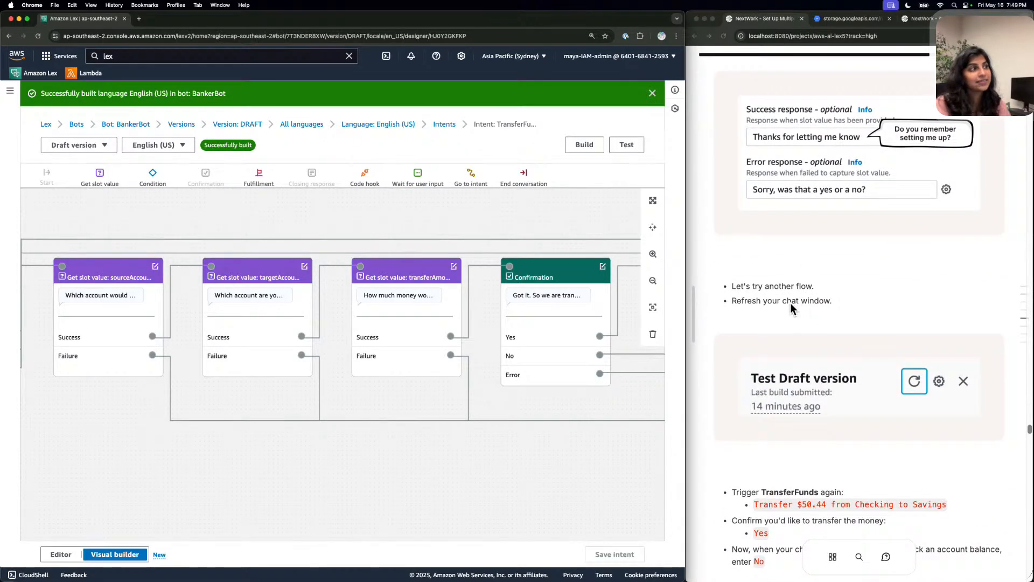
scroll(738, 358, down, 10)
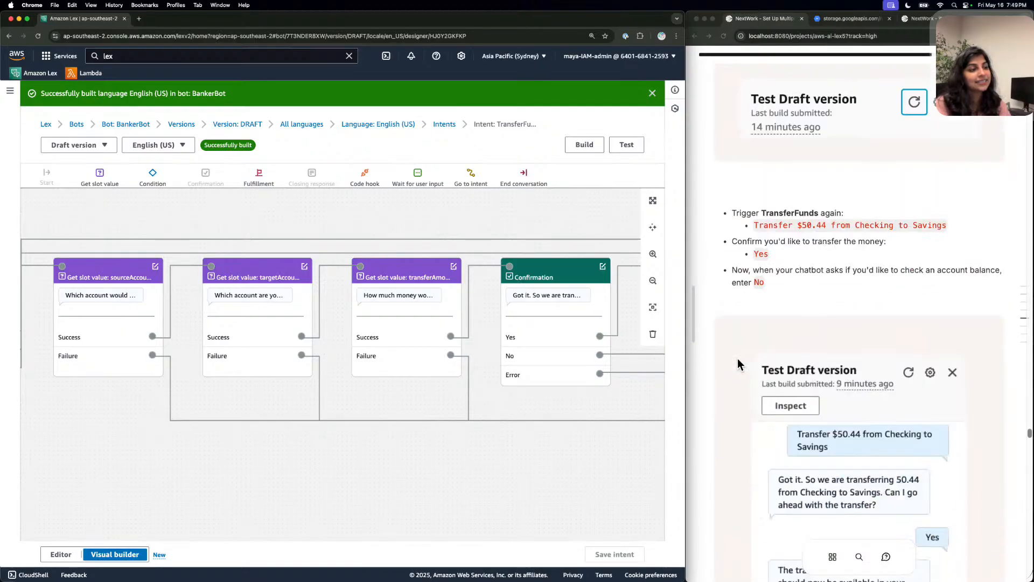
scroll(738, 358, down, 4)
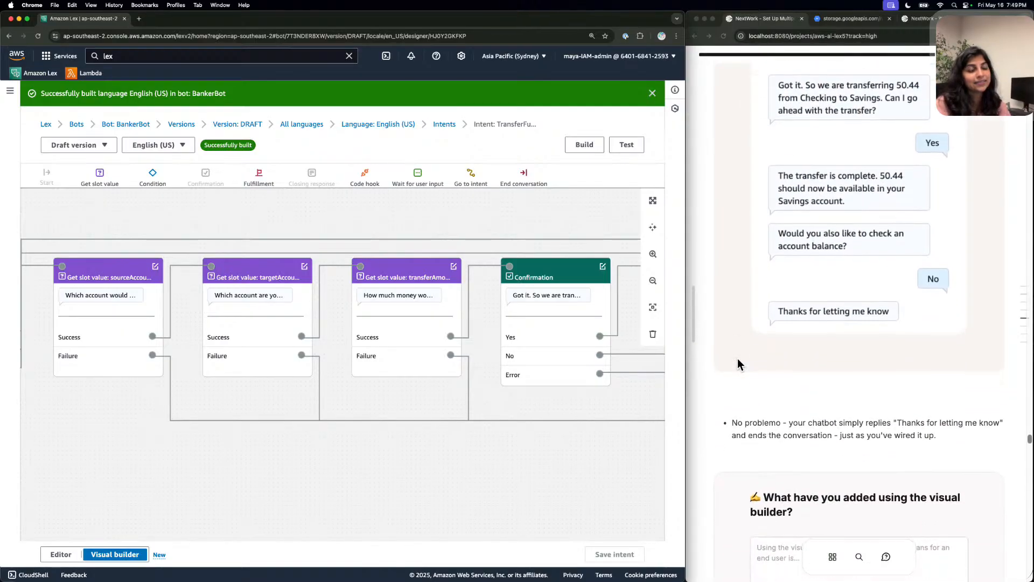
scroll(738, 358, down, 1)
scroll(834, 229, down, 3)
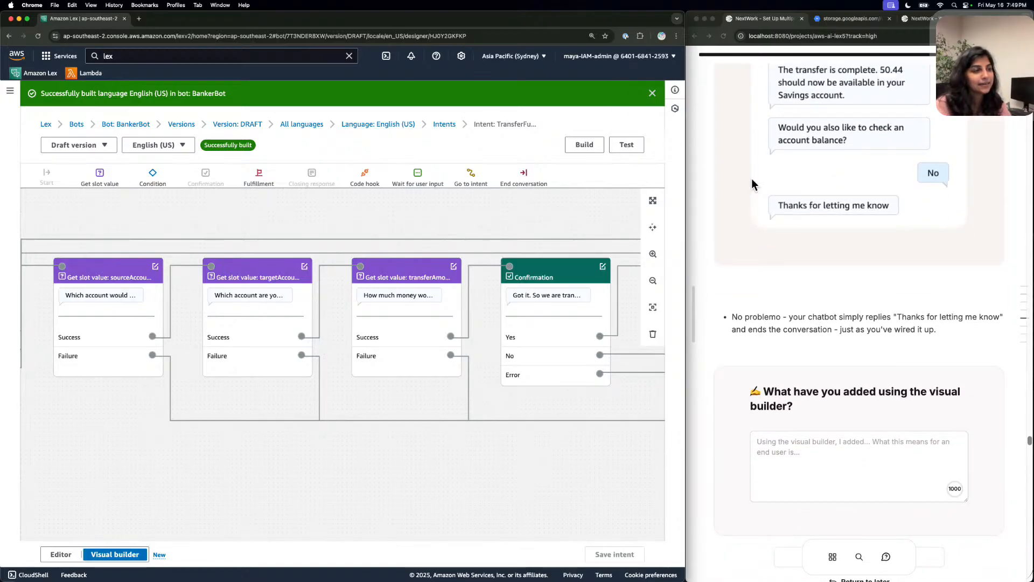
scroll(752, 179, down, 1)
scroll(751, 182, down, 3)
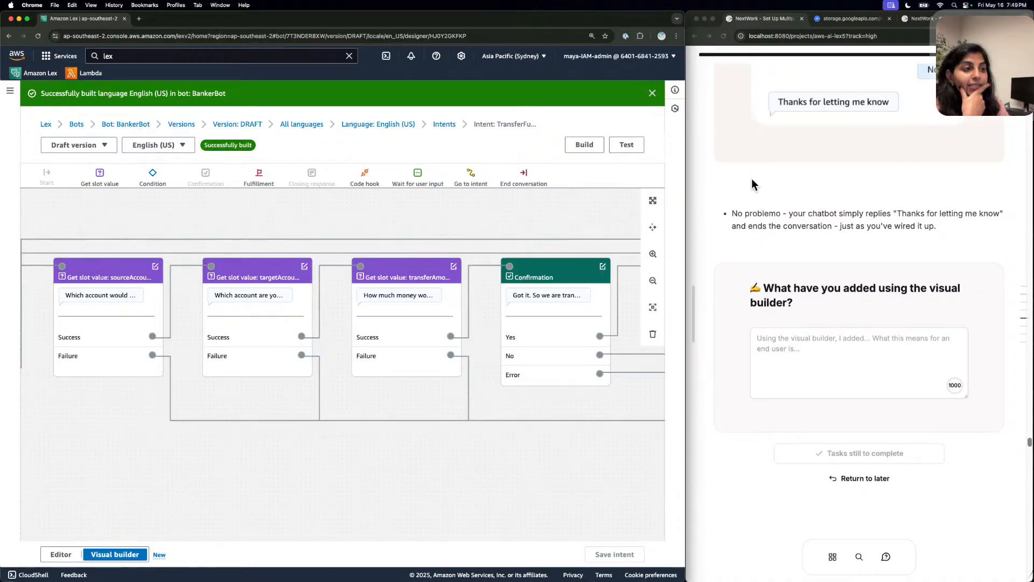
Start the answer to "What have you added using the visual builder?" from its template and remove the dots after "I added".
click(802, 351)
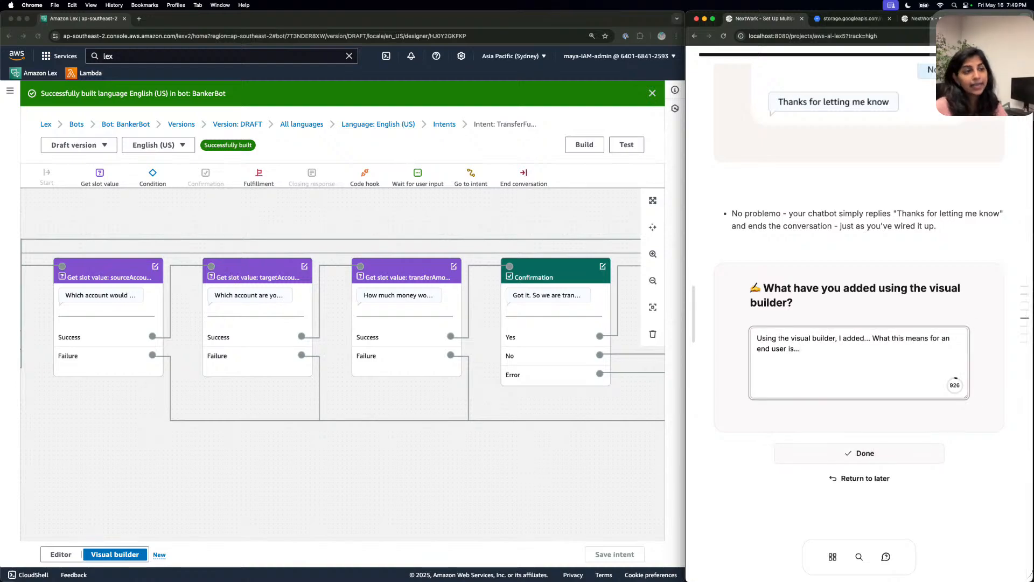
click(875, 338)
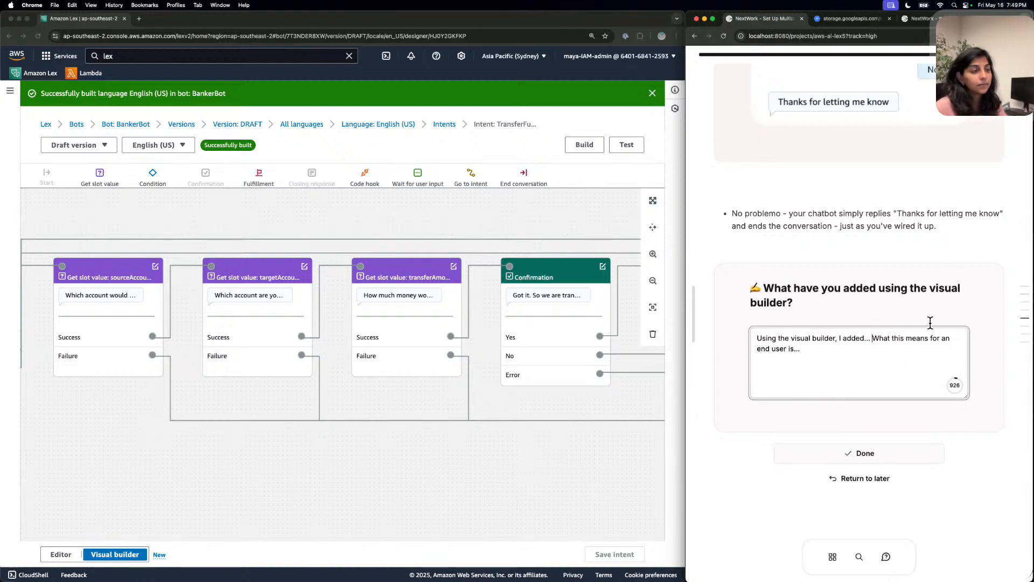
key(BackSpace)
key(BackSpace)
key(BackSpace)
text(a)
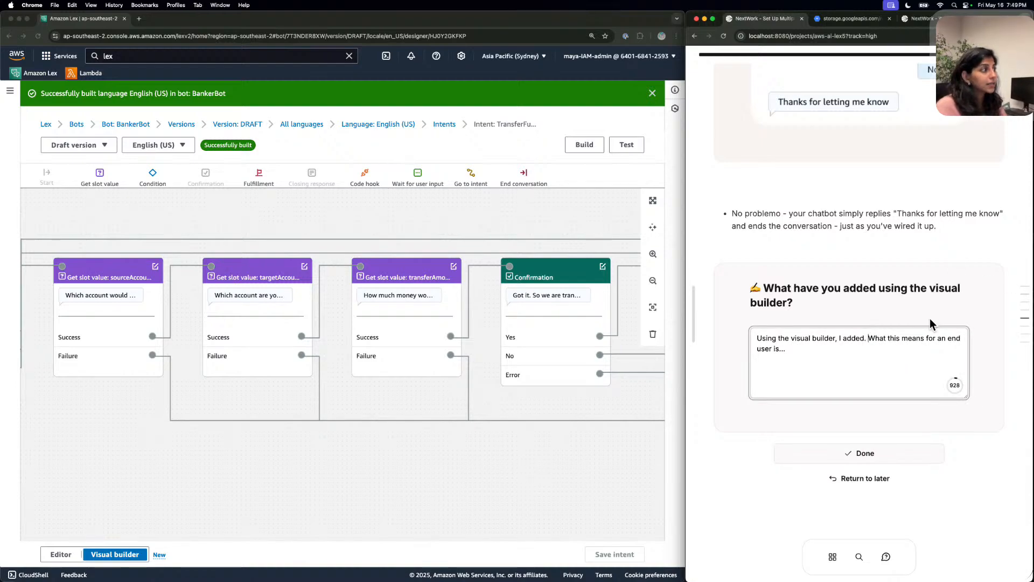
key(BackSpace)
key(BackSpace)
key(BackSpace)
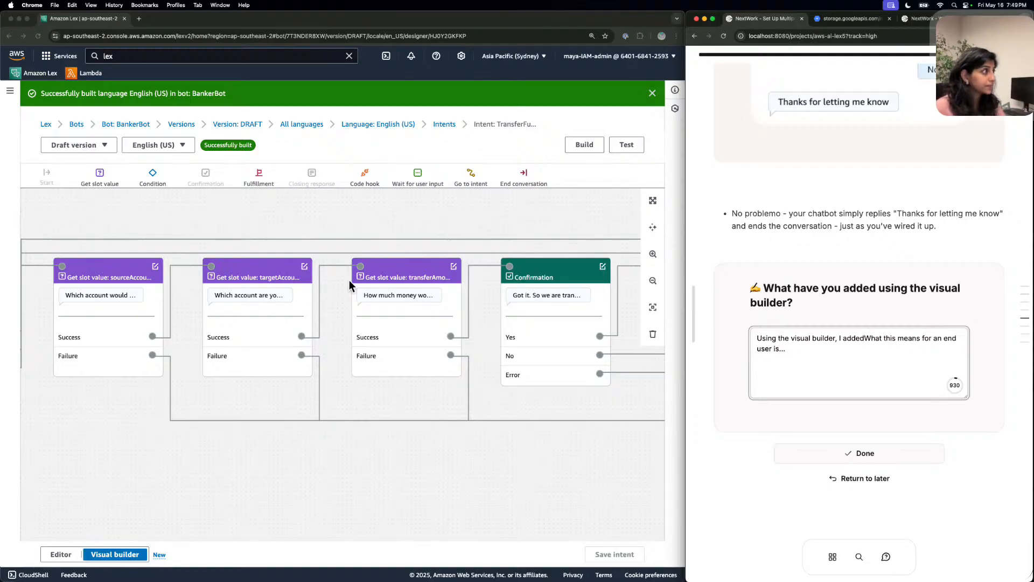
Check the final cards of the TransferFunds flow and continue "I added" with "a condition to check if the user want to check balance".
click(256, 221)
drag(321, 212, 51, 210)
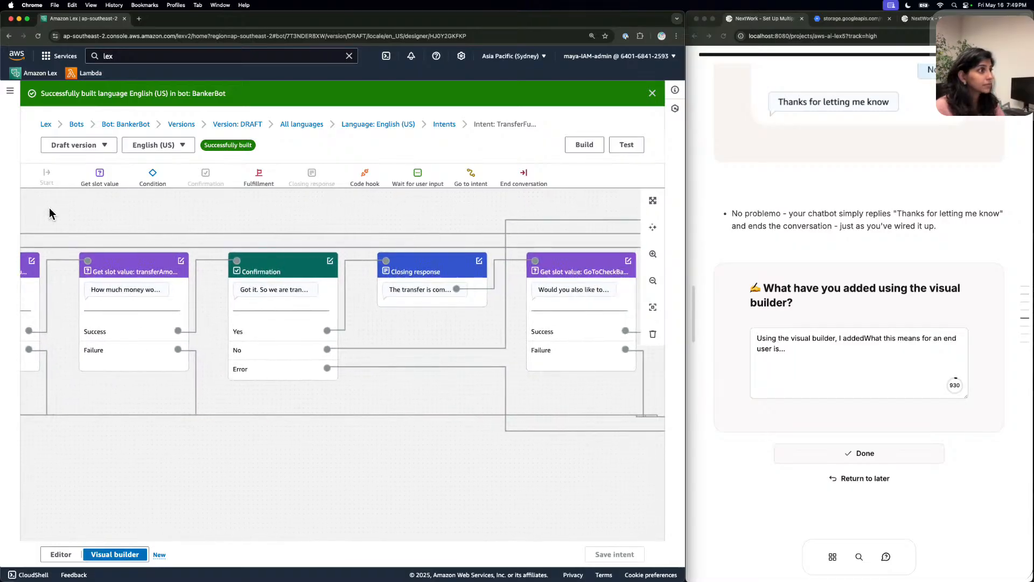
drag(512, 210, 93, 188)
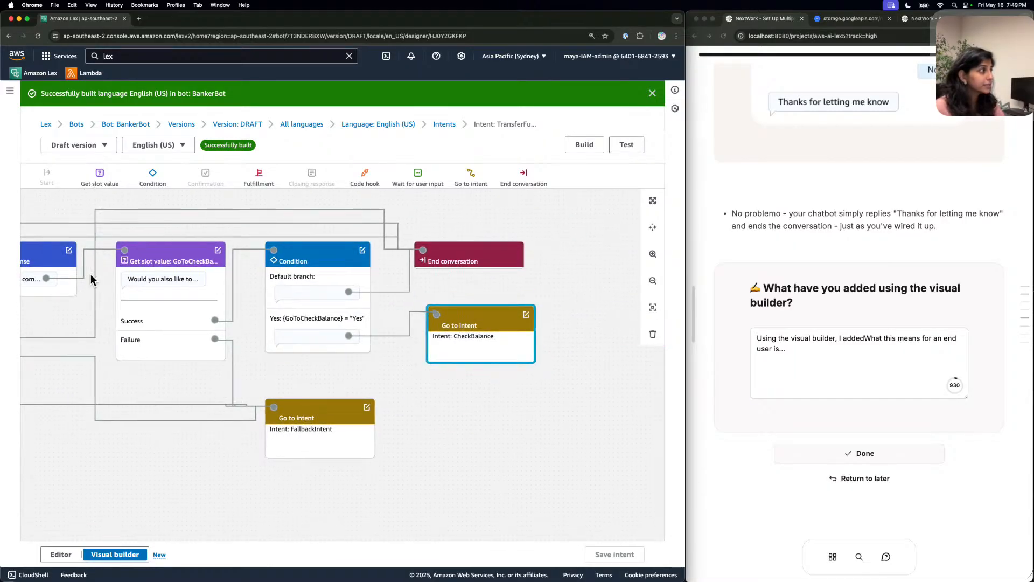
click(822, 332)
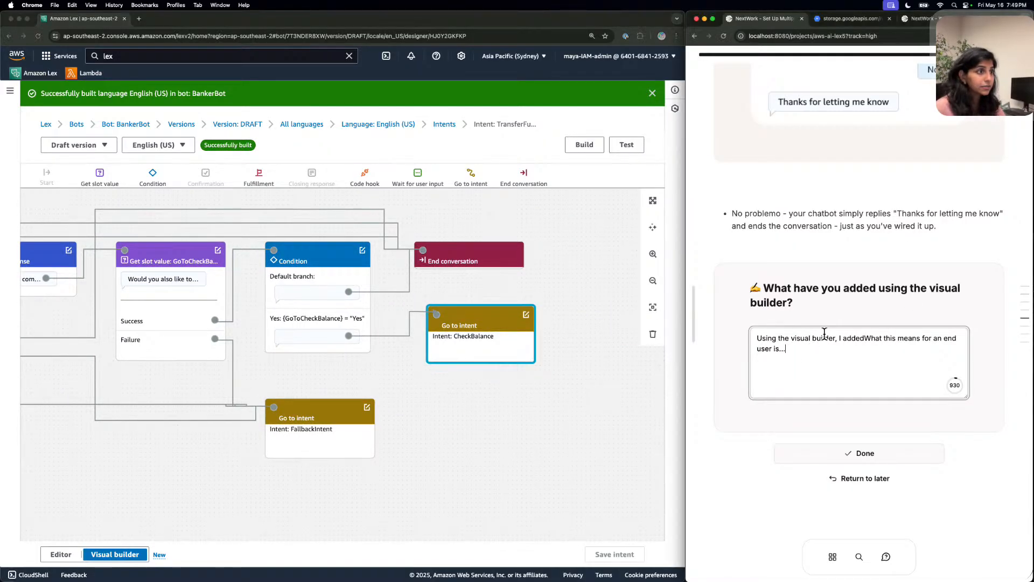
click(866, 334)
text(a co)
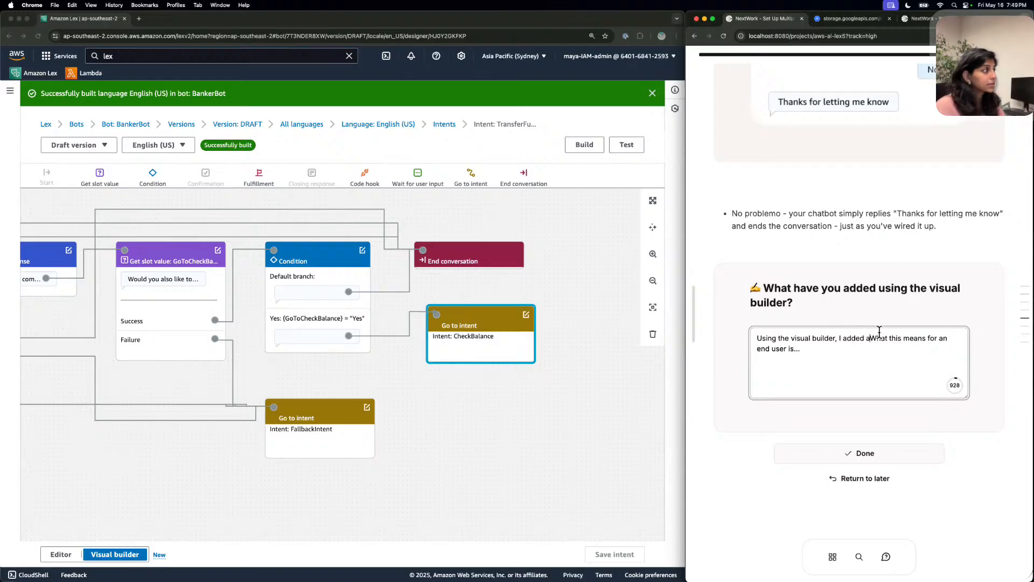
text(ndition )
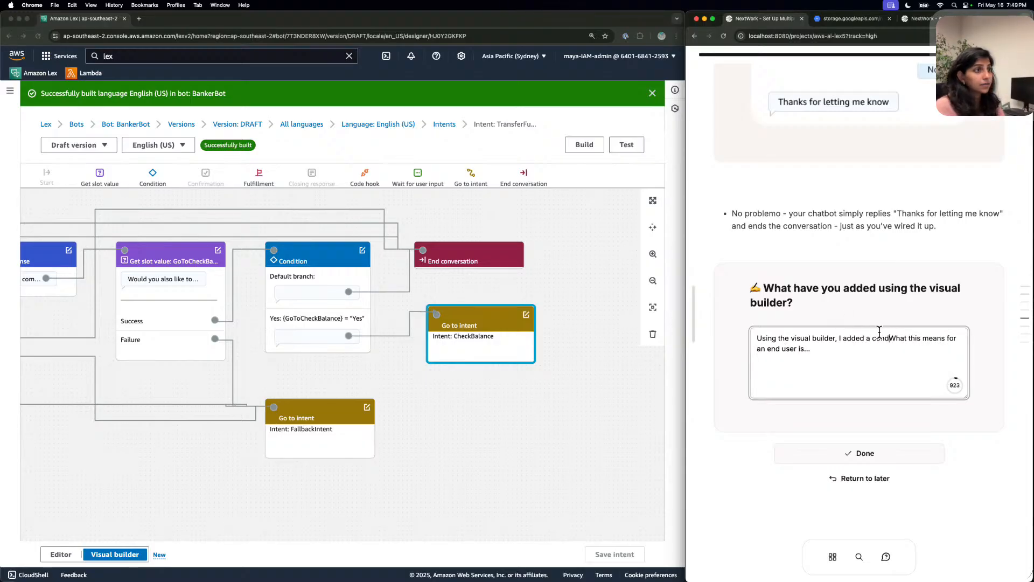
text(to check if)
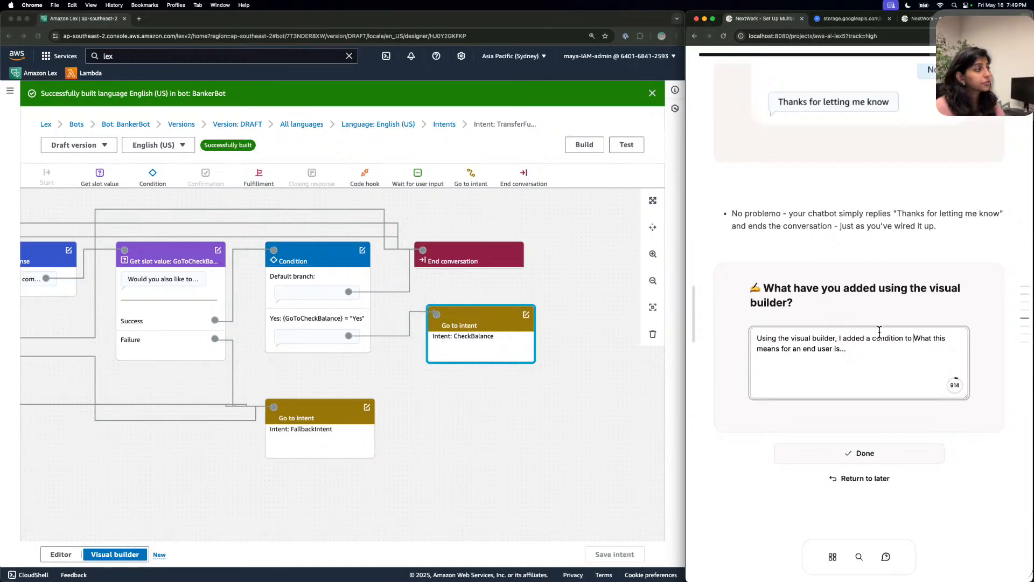
text( the u)
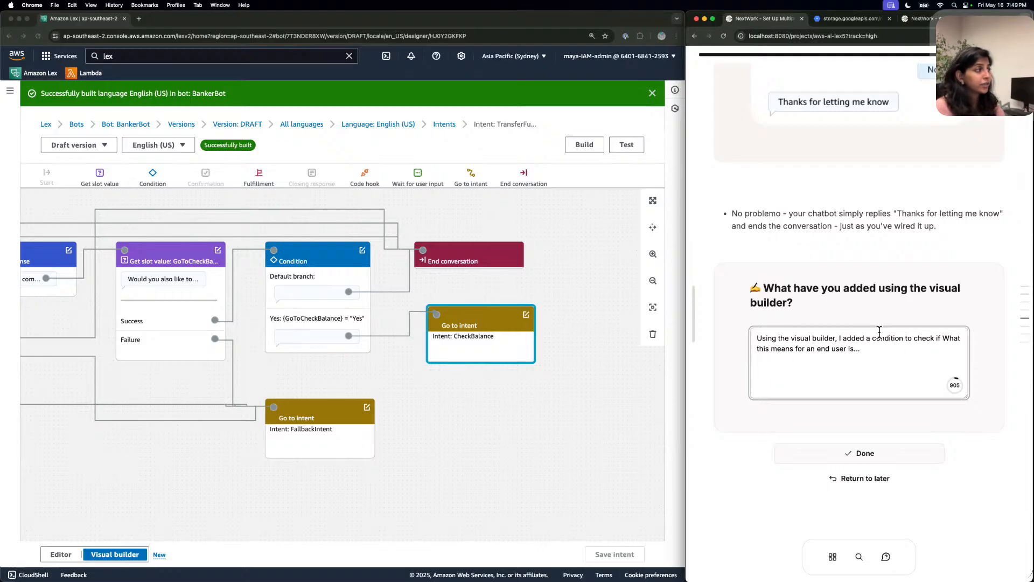
text(ser want to )
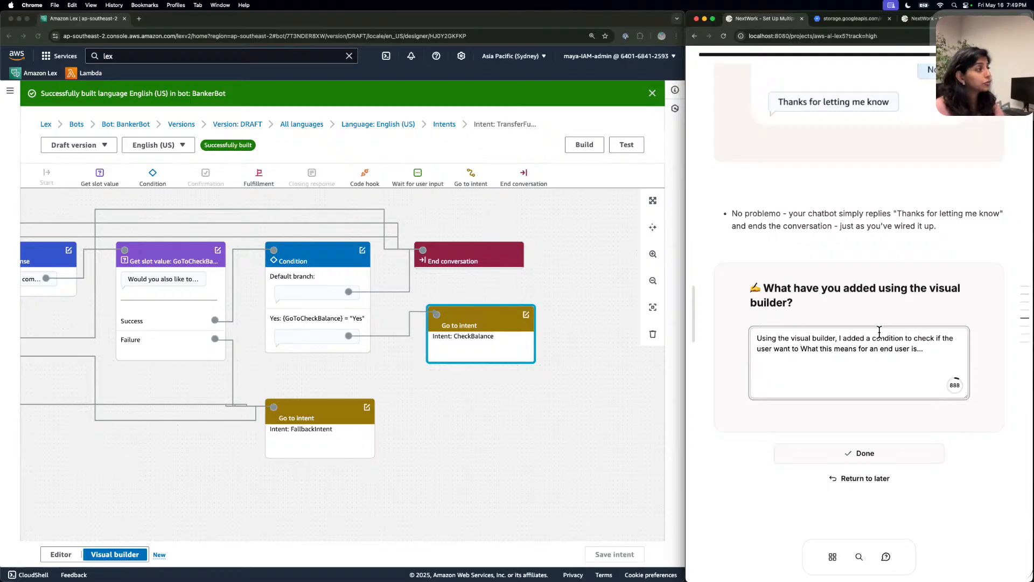
text(a)
key(BackSpace)
text(check balance)
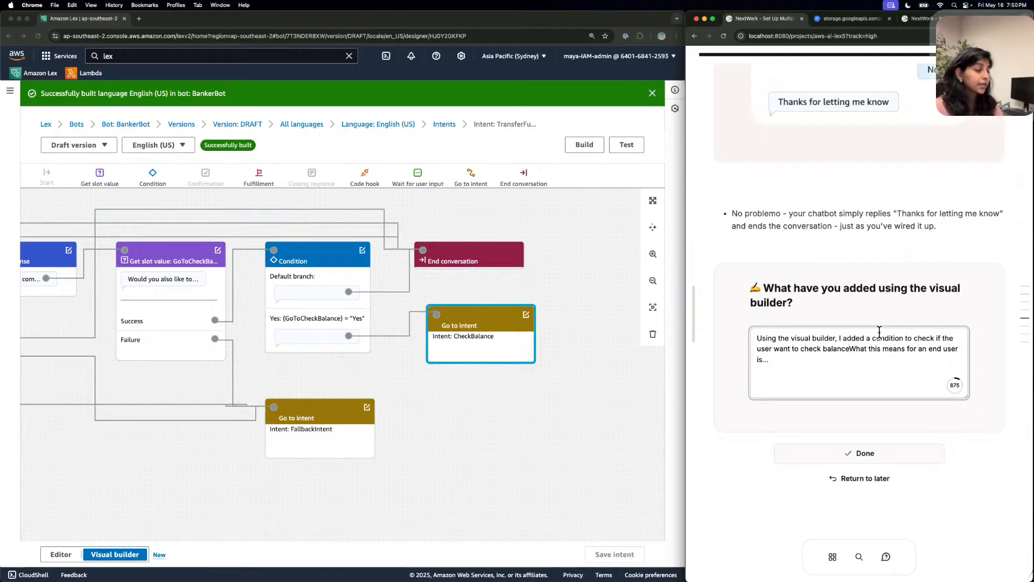
Complete the answer's first sentence with "after the transfer was completed.".
key(BackSpace)
text(e after t)
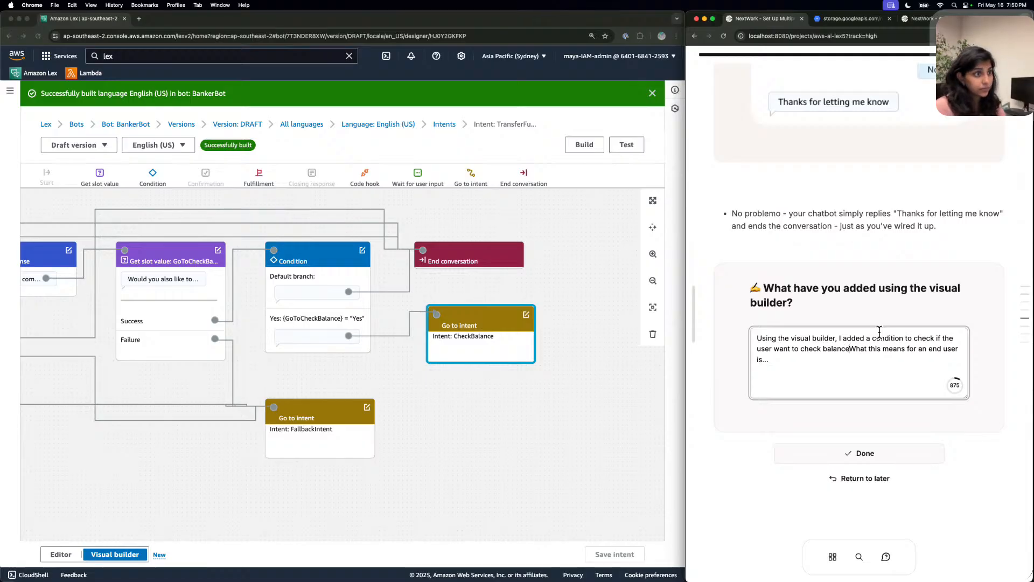
text(he )
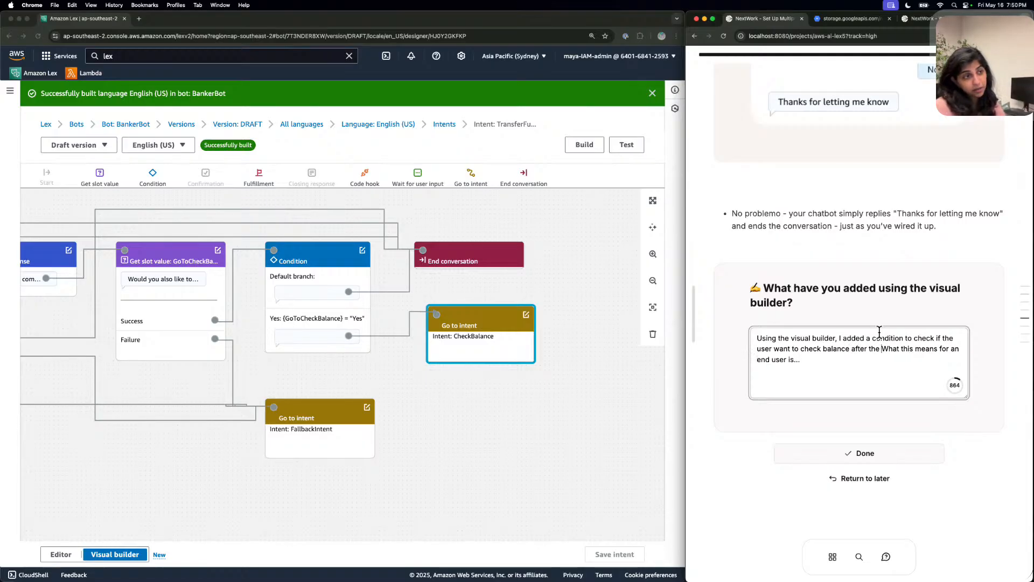
text(transfer )
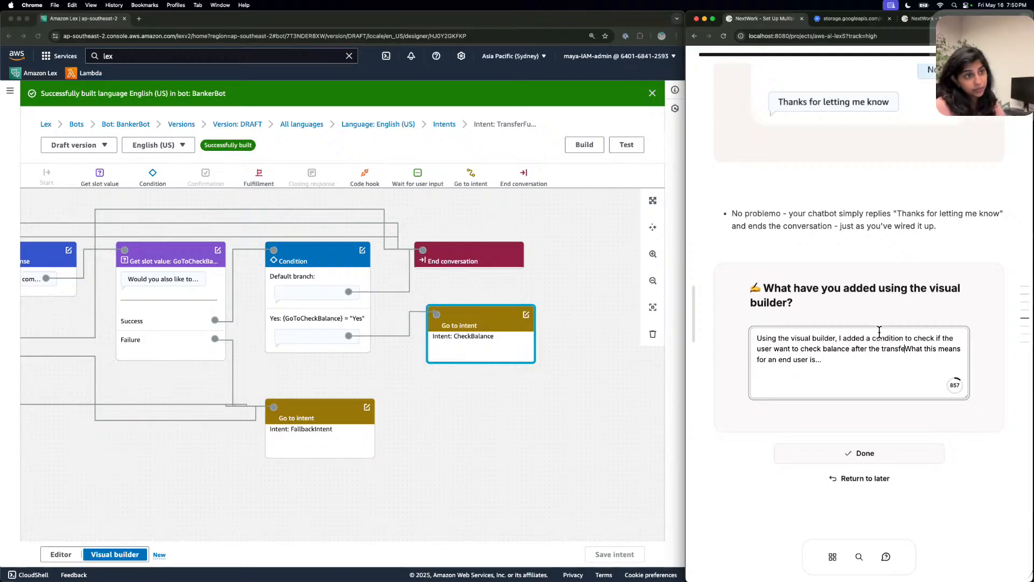
text(was comple)
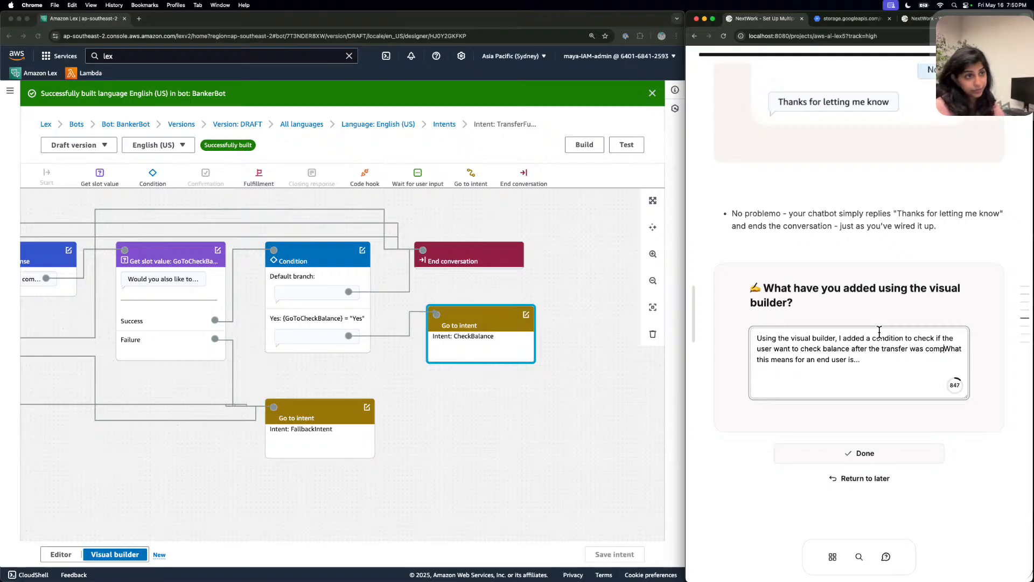
text(ted.)
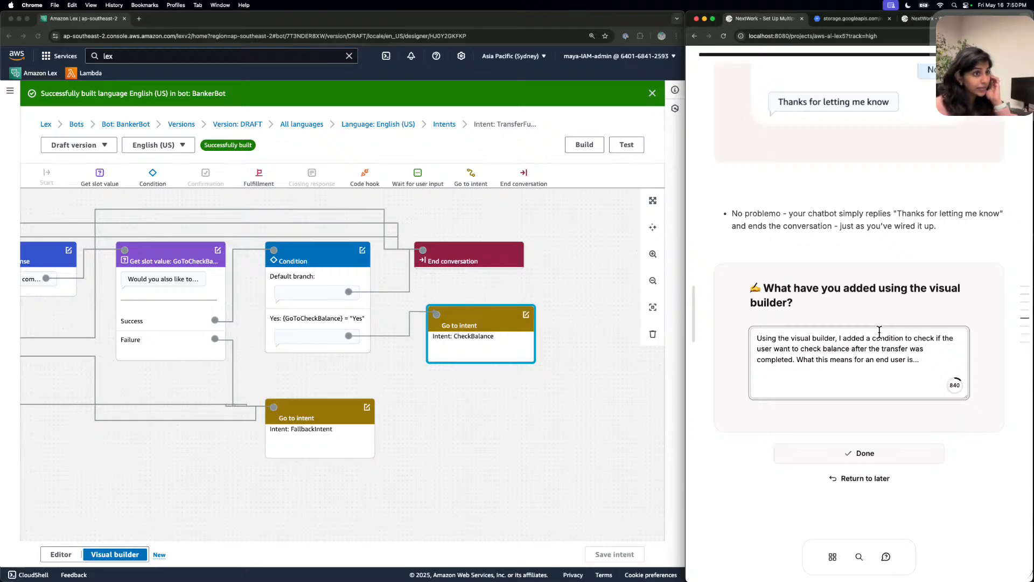
Replace the dots ending the second sentence with "it that they can keep conversing to the BankerBot and continue".
key(BackSpace)
key(BackSpace)
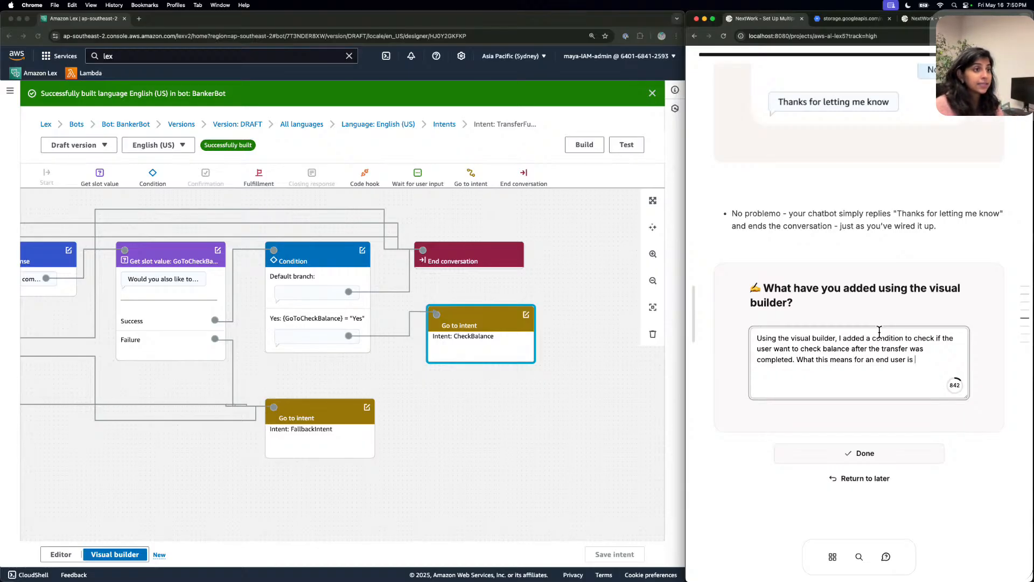
text(it that they can )
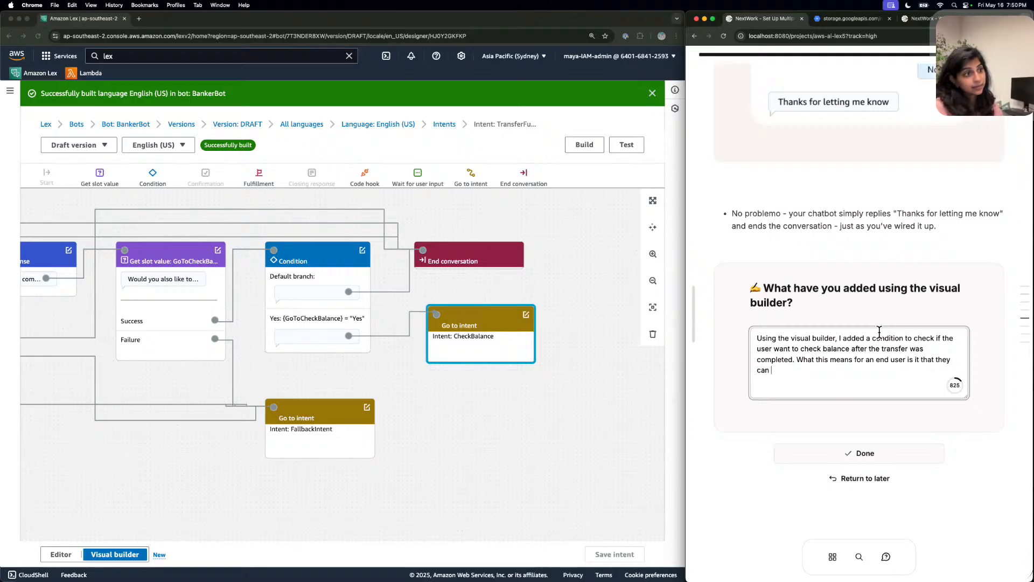
text(keep conv)
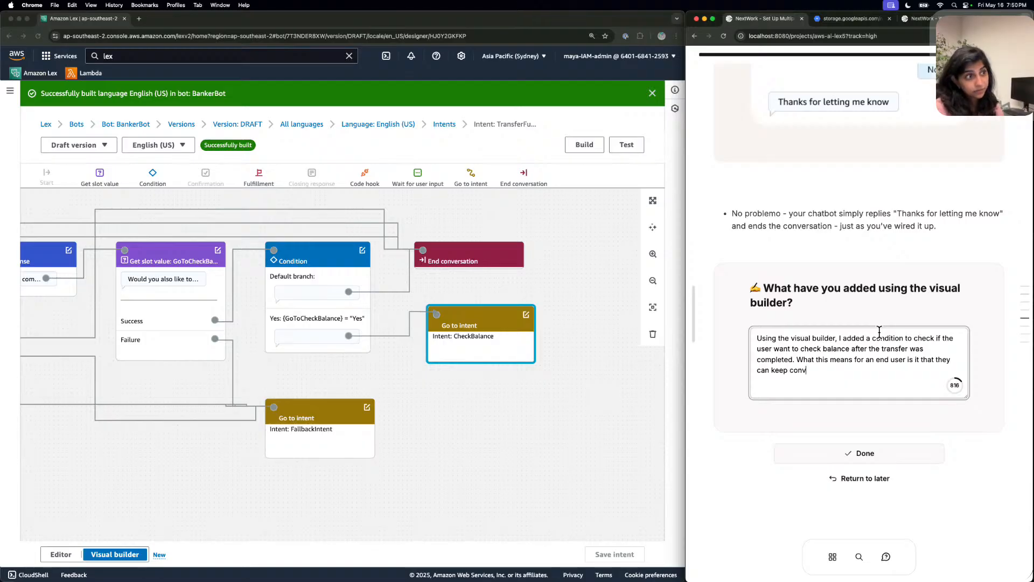
text(ersing to the Banker)
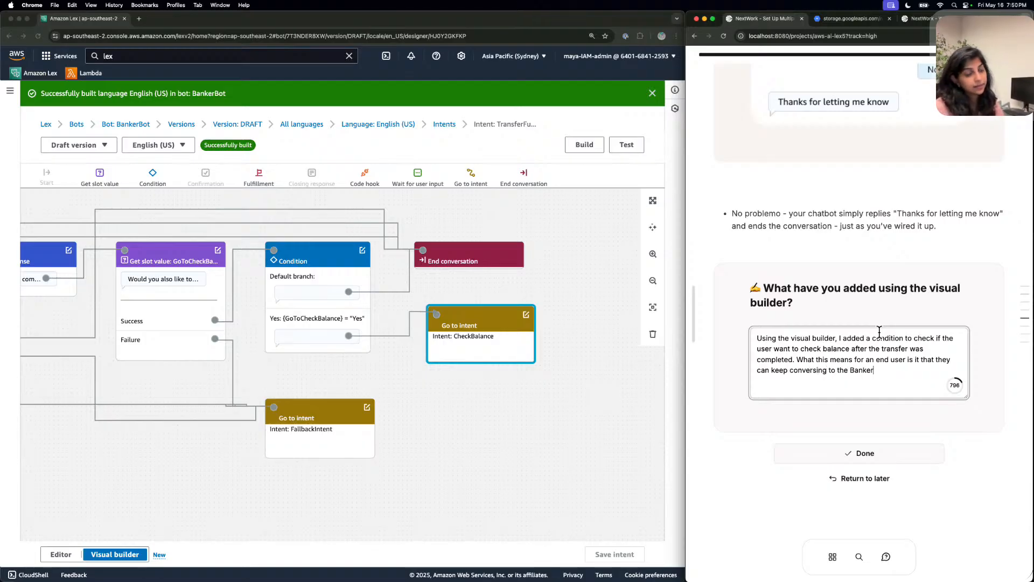
text(Bot and continue)
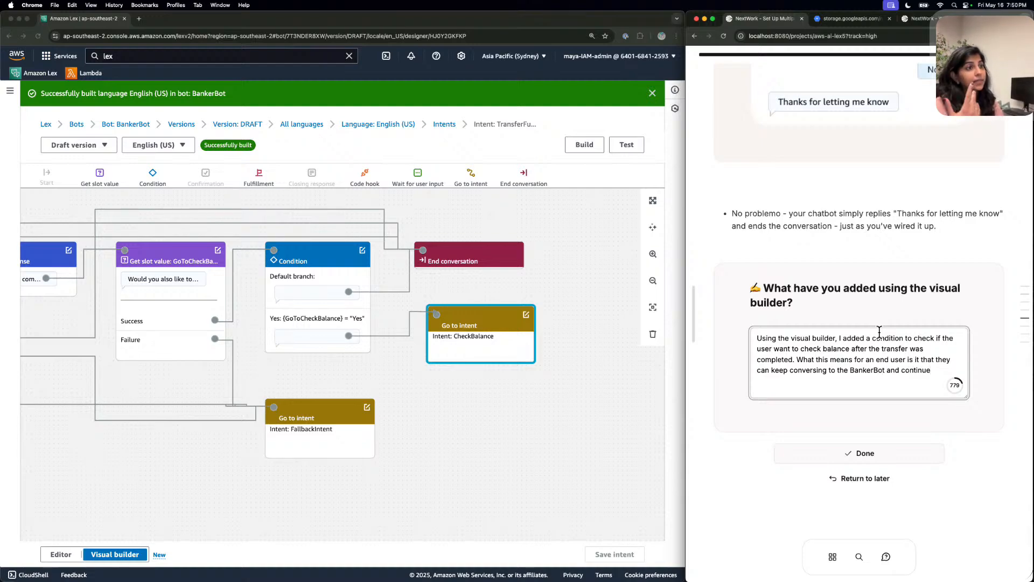
Finish the answer's second sentence with "activating other intent depending on what their needs are." and mark the task as done.
text( a)
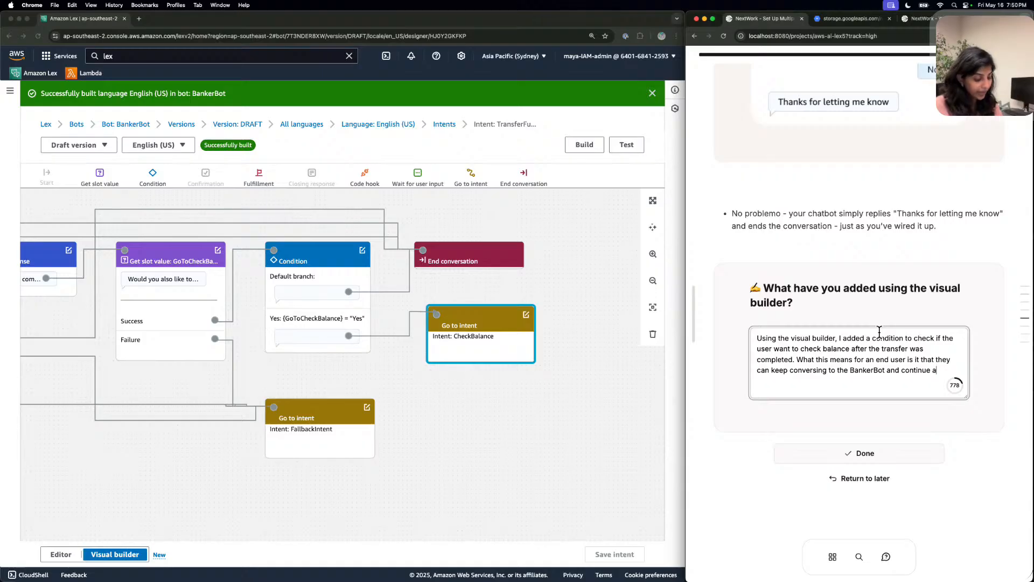
text(ctiva)
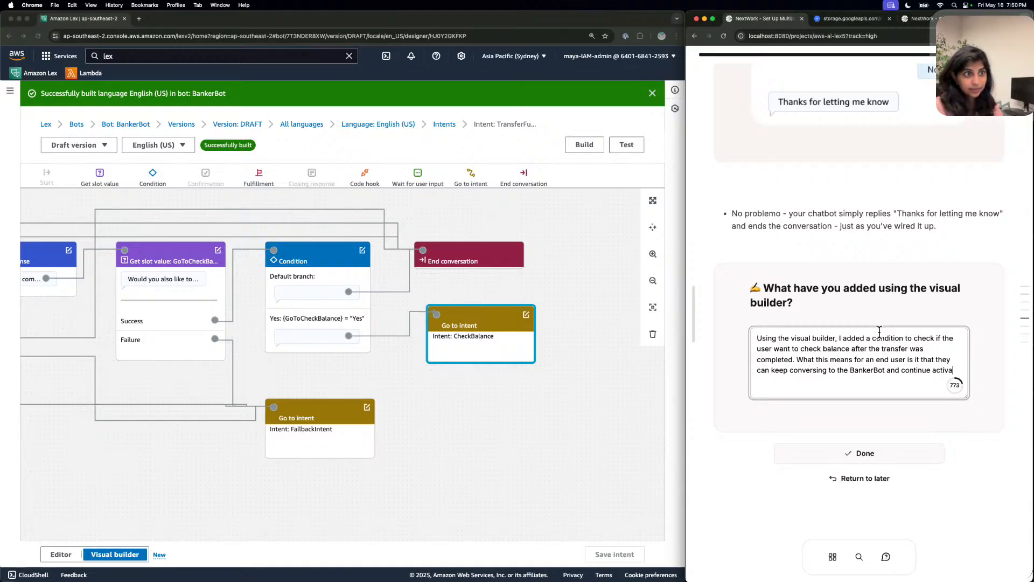
text(ting other int)
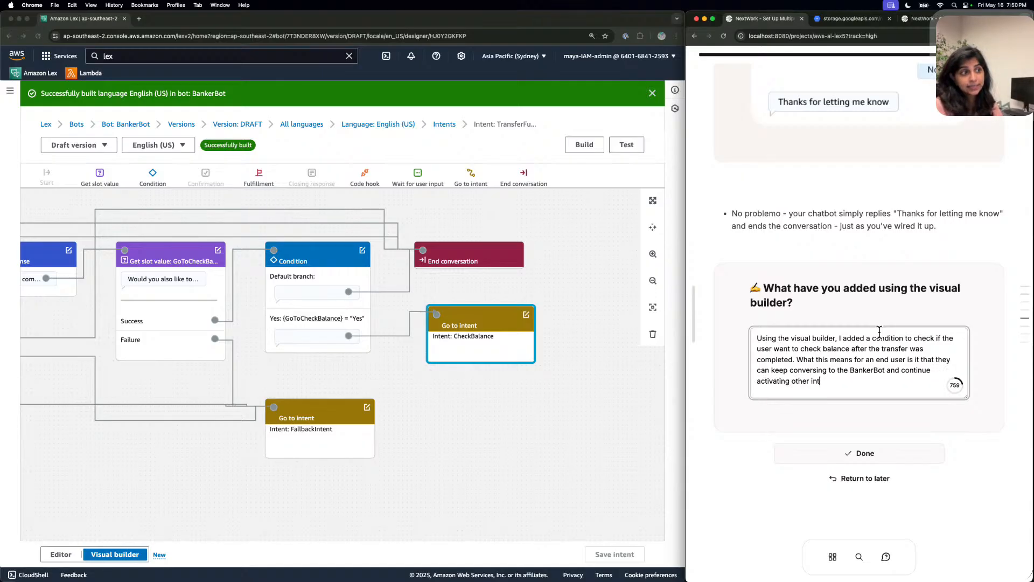
text(ent dep)
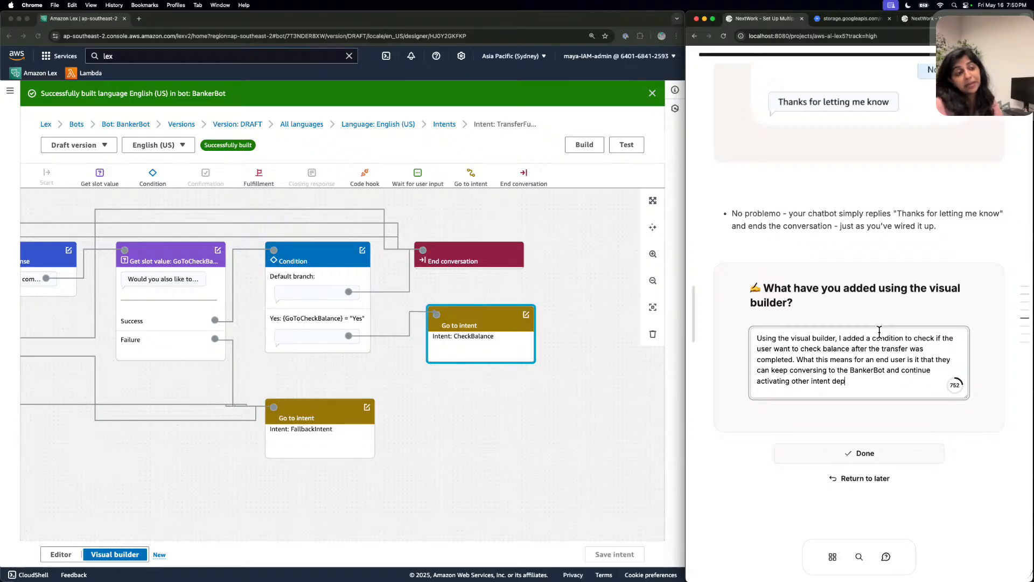
text(ending on wha)
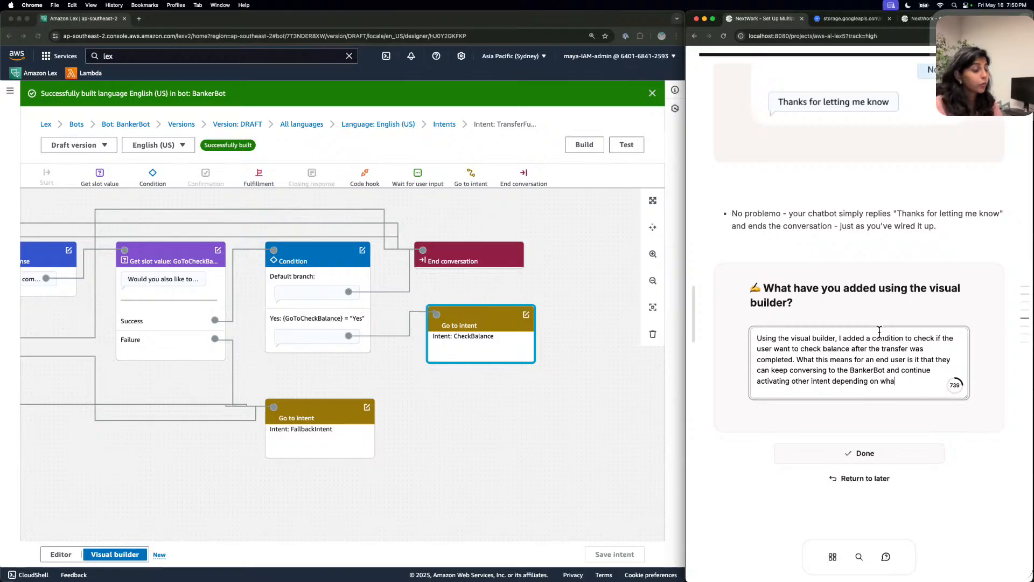
text(t their need a)
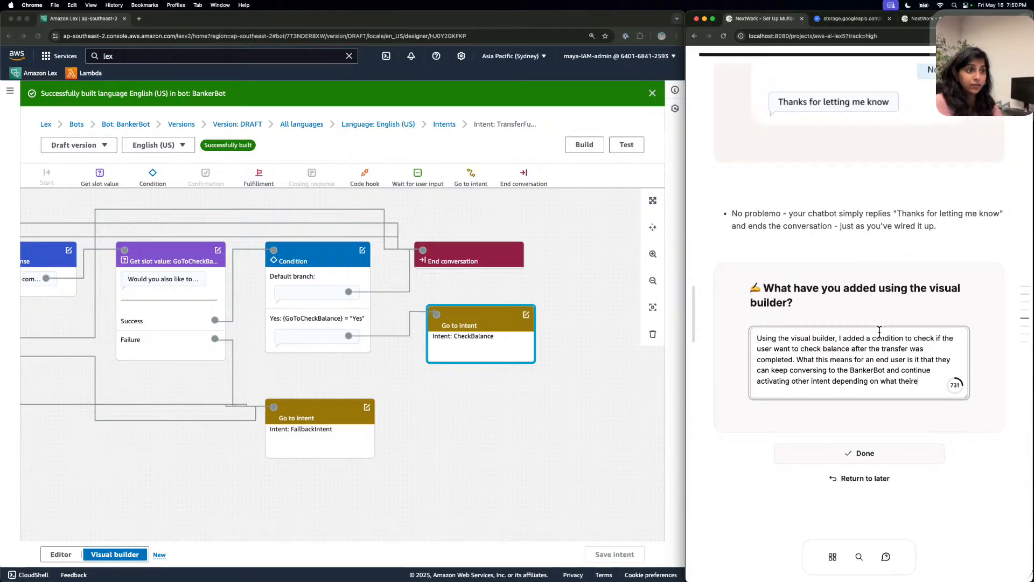
key(BackSpace)
key(BackSpace)
text(s are)
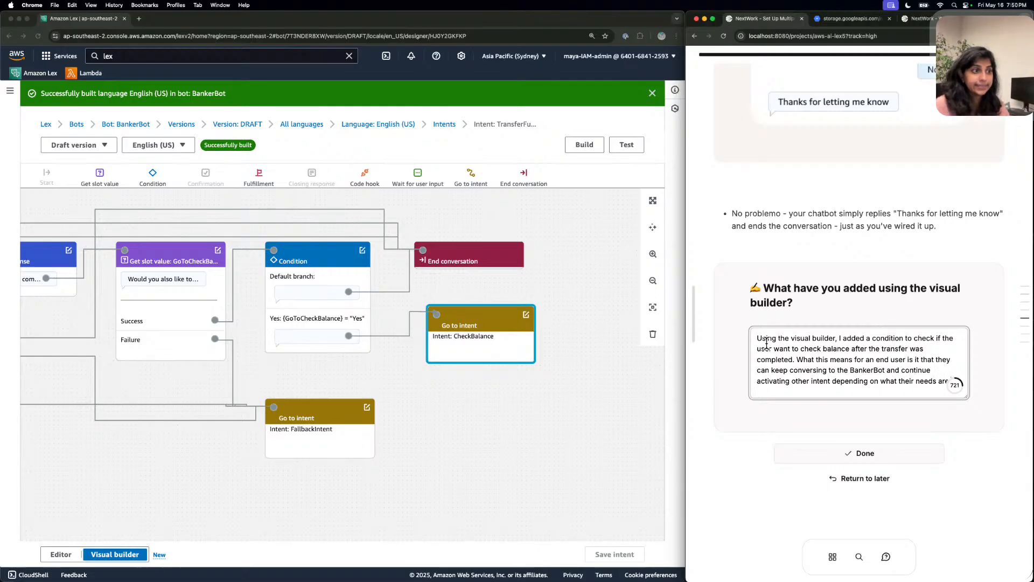
click(826, 456)
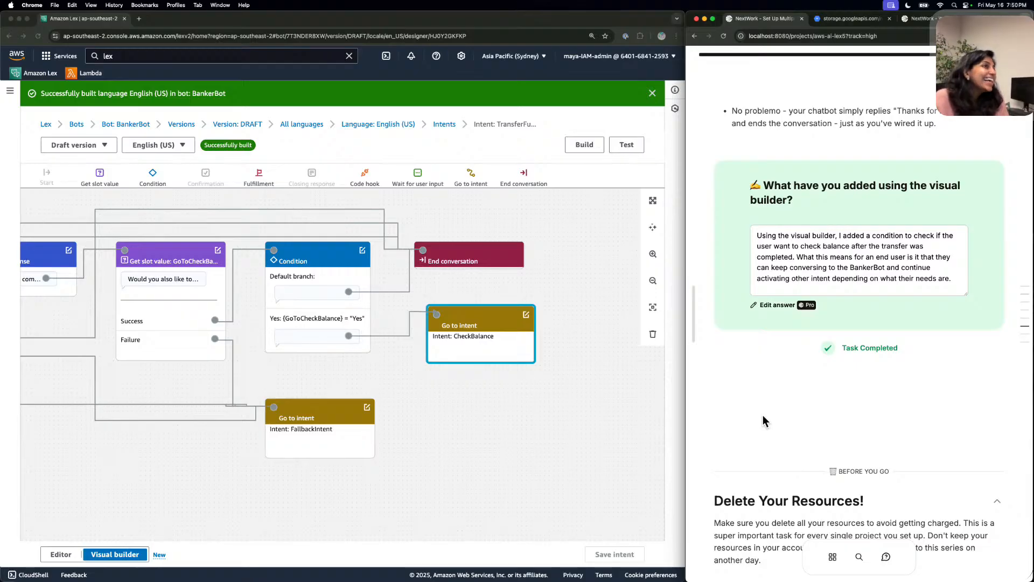
Go to the guide's Delete Your Resources section, dismiss the build notification and return to the Amazon Lex bots list.
scroll(763, 416, down, 6)
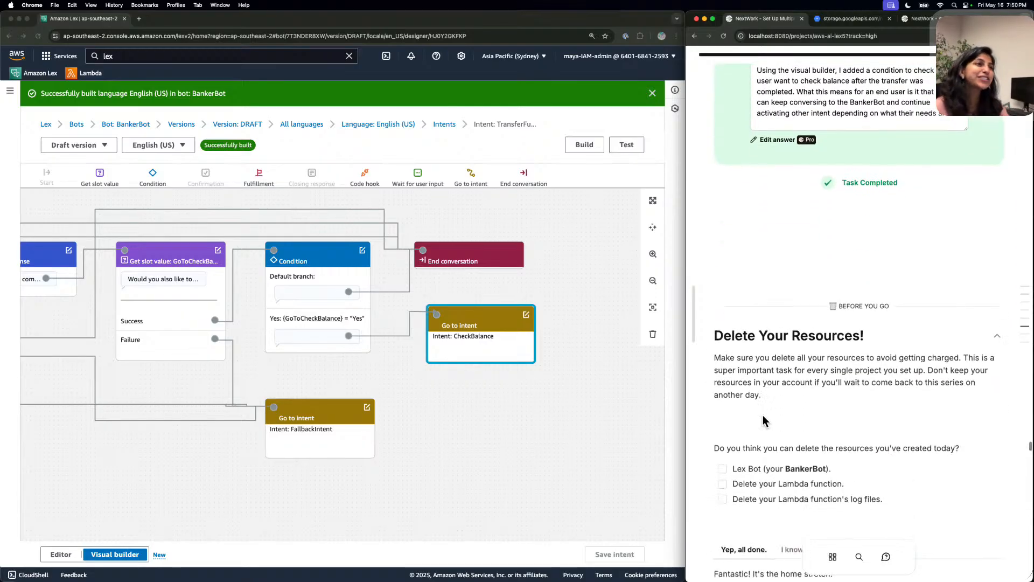
scroll(762, 420, down, 1)
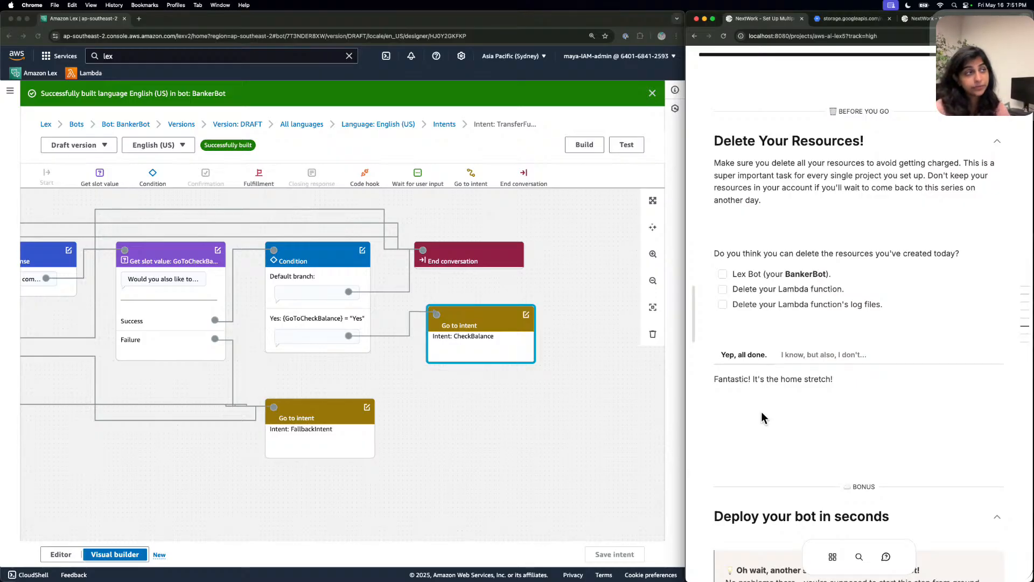
click(658, 85)
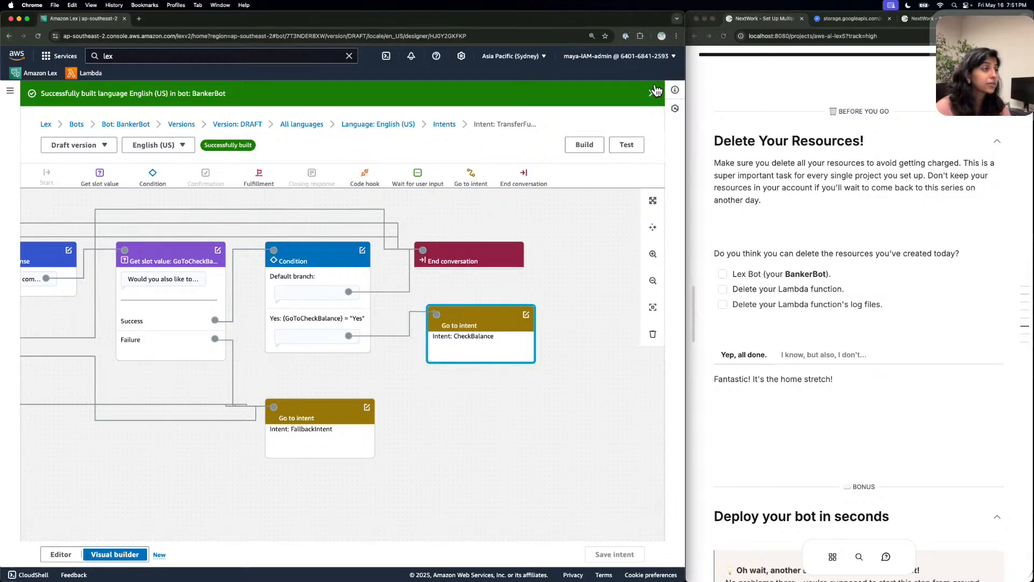
click(652, 93)
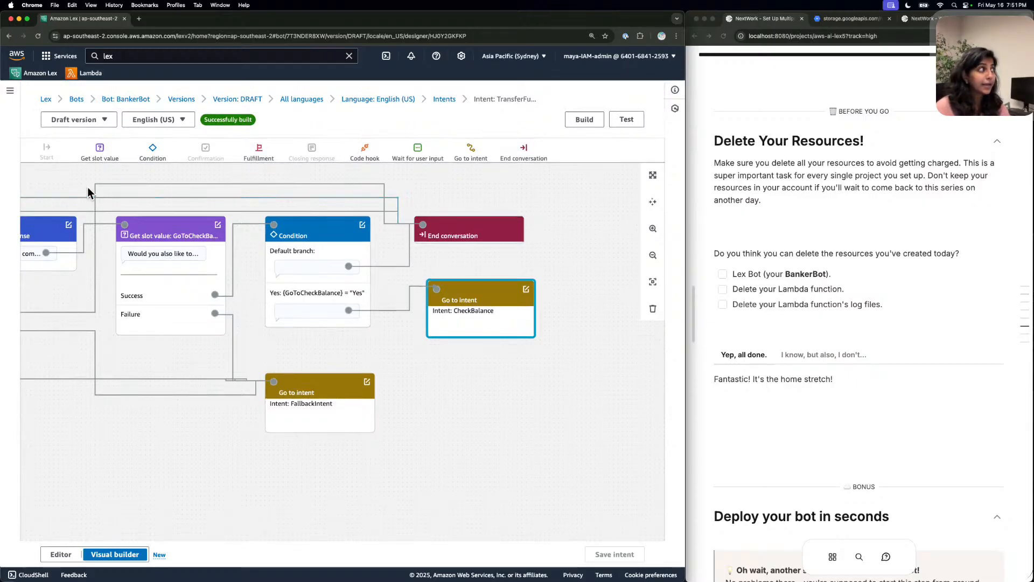
scroll(105, 186, down, 1)
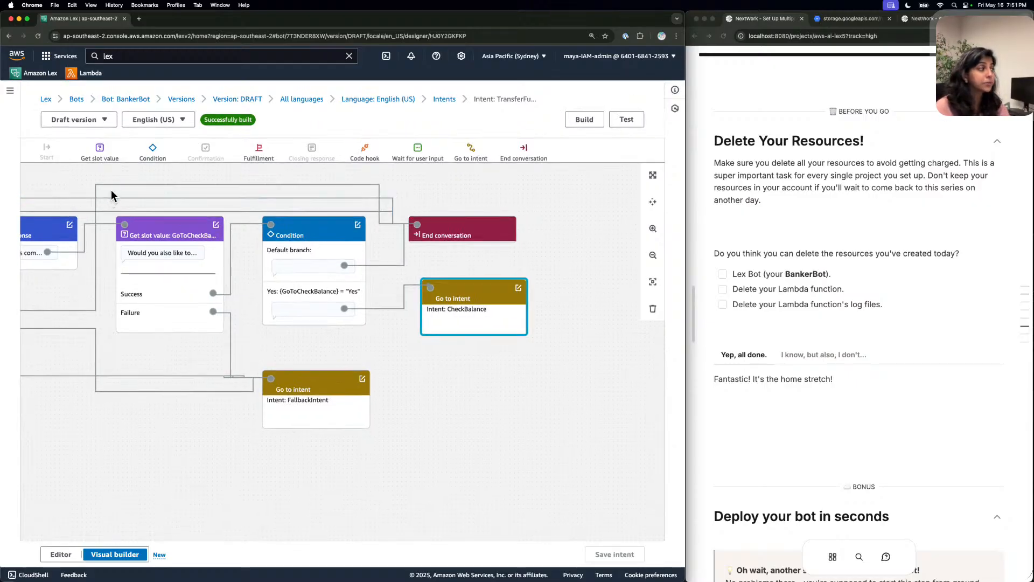
click(46, 65)
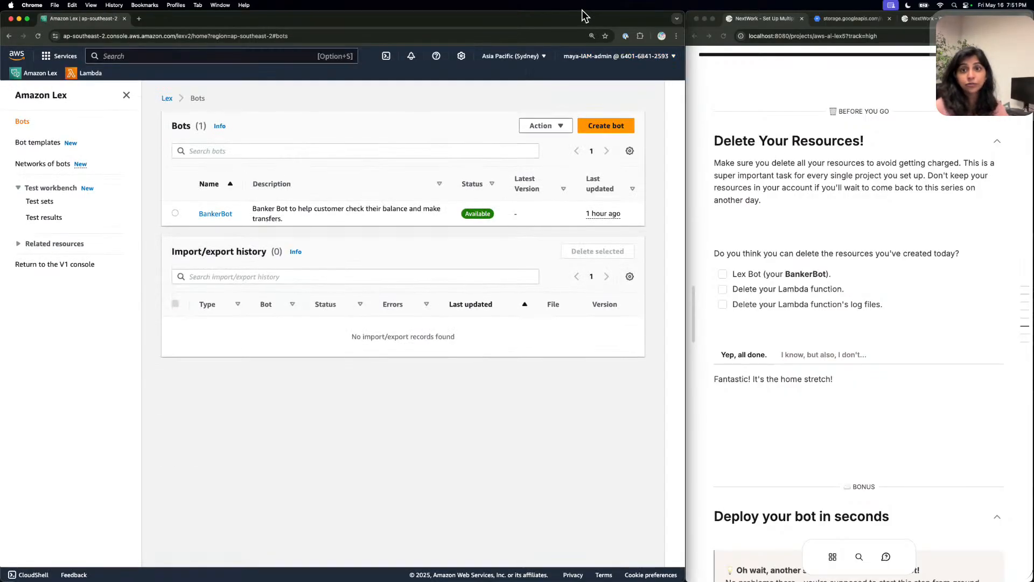
Tick off the Lex Bot item in the guide's cleanup checklist and delete BankerBot from Amazon Lex.
click(714, 189)
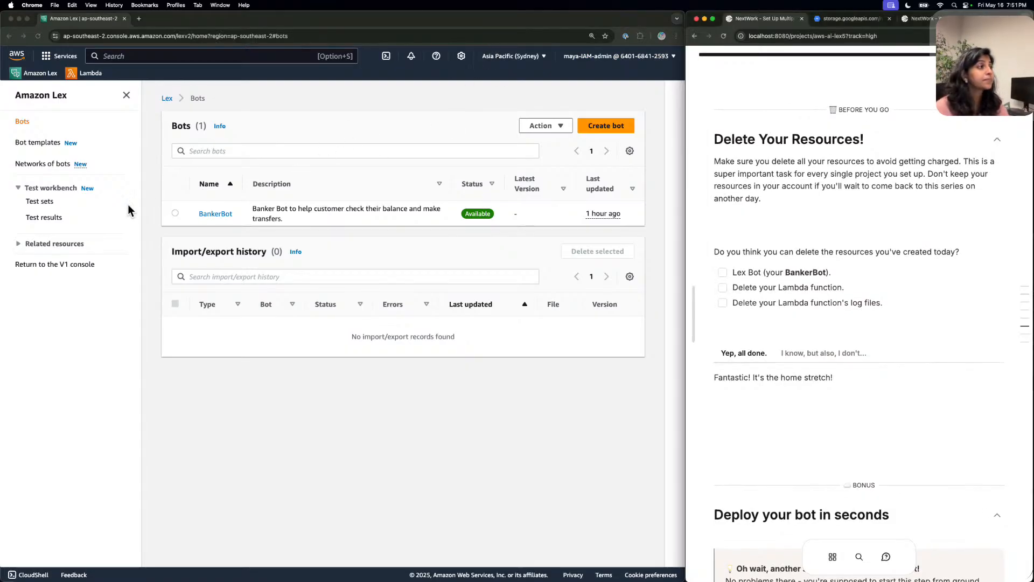
click(178, 211)
click(176, 213)
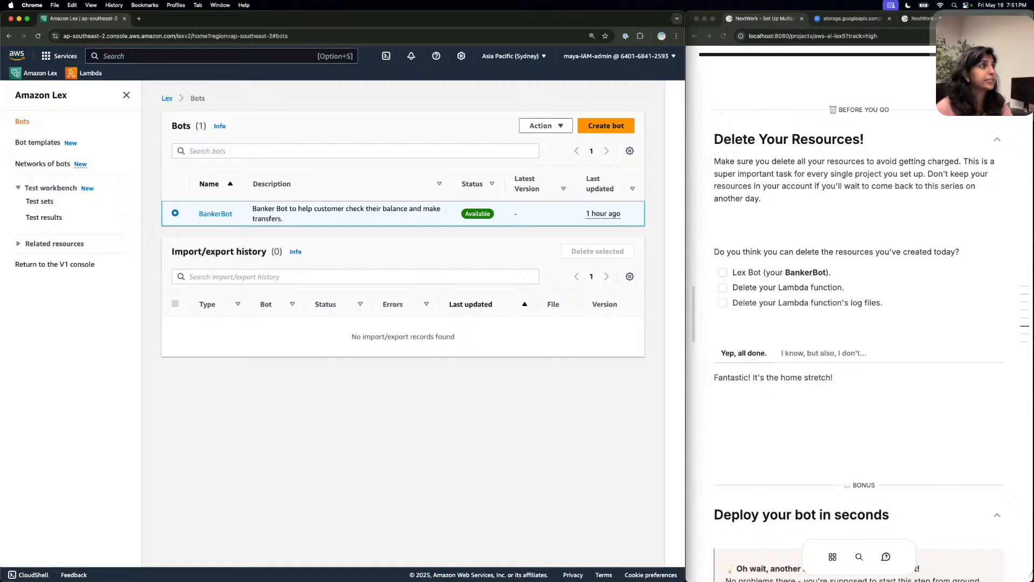
click(726, 256)
click(722, 272)
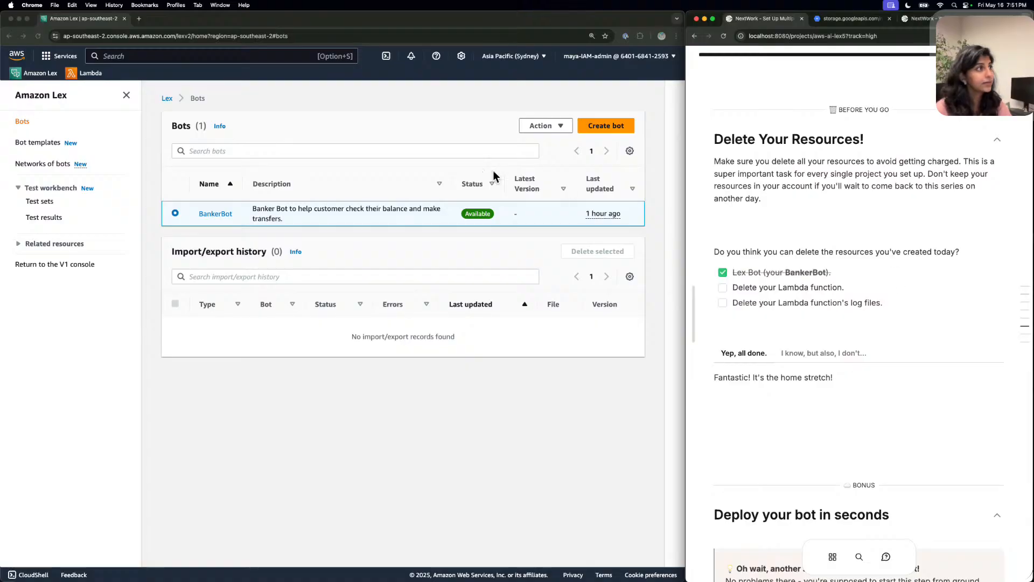
click(525, 124)
click(525, 124)
click(539, 189)
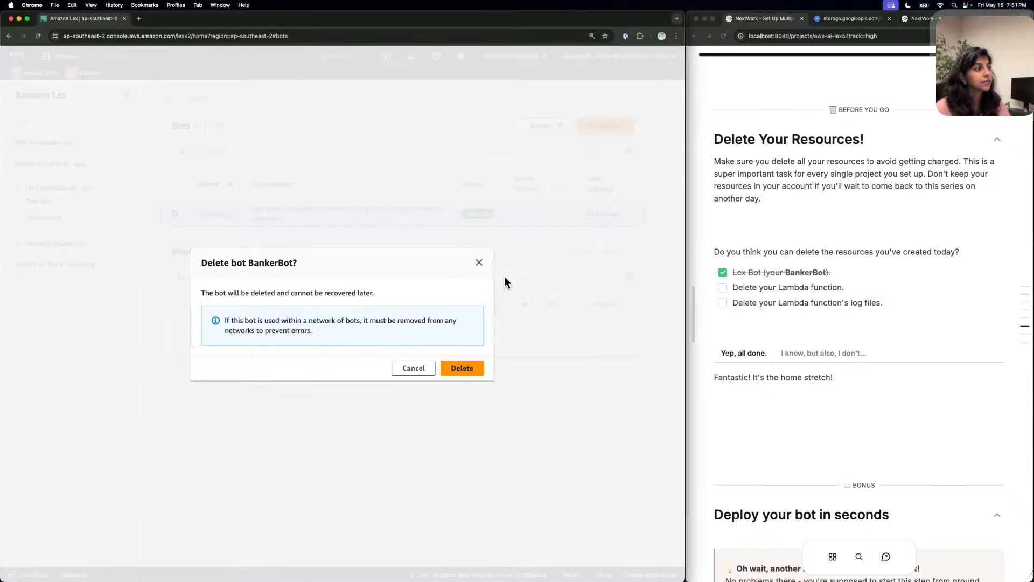
click(458, 367)
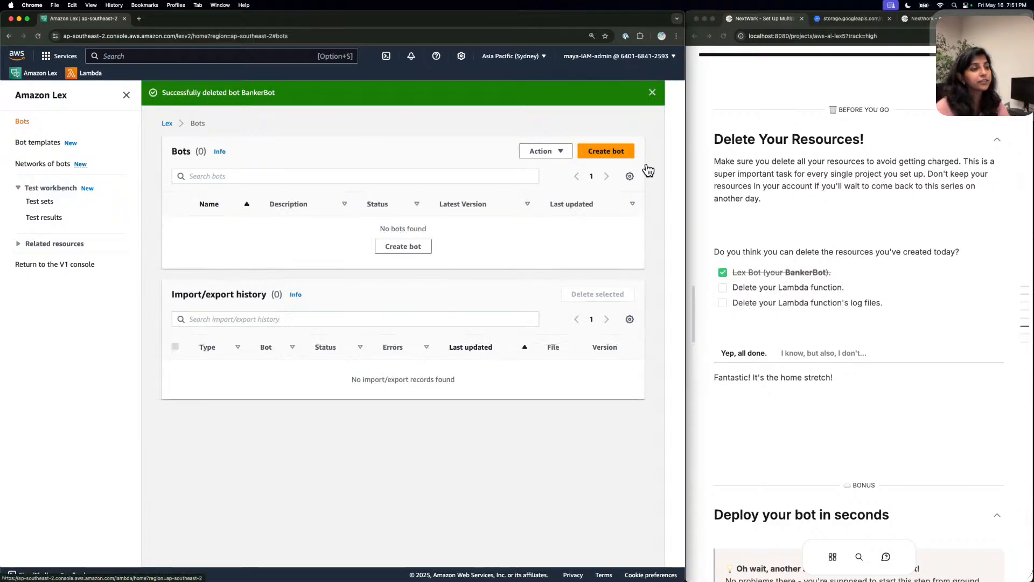
Show the guide's "I know, but also, I don't..." instructions and read how to delete the Lambda function and its log files.
click(825, 351)
scroll(829, 351, down, 6)
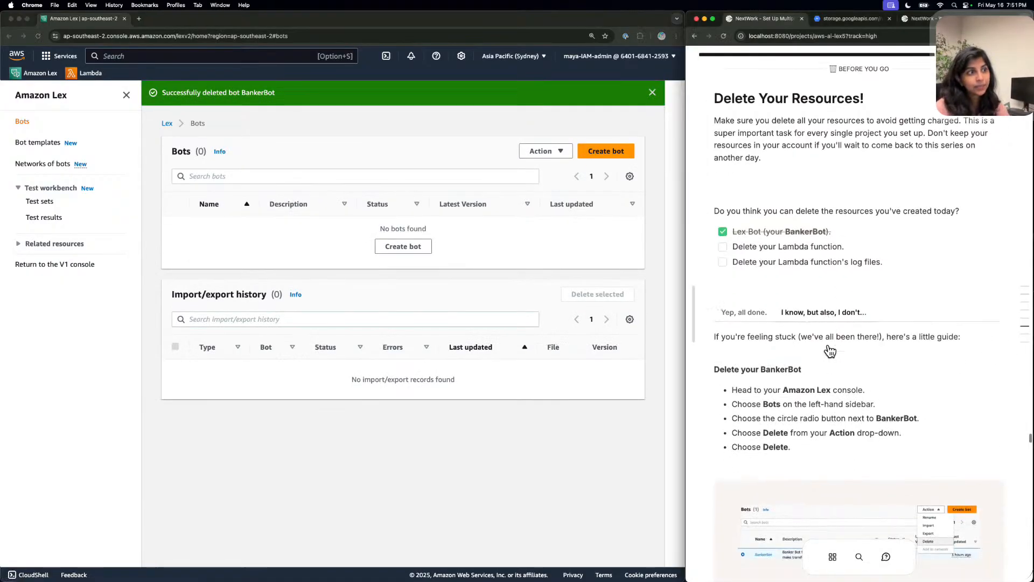
scroll(825, 351, down, 4)
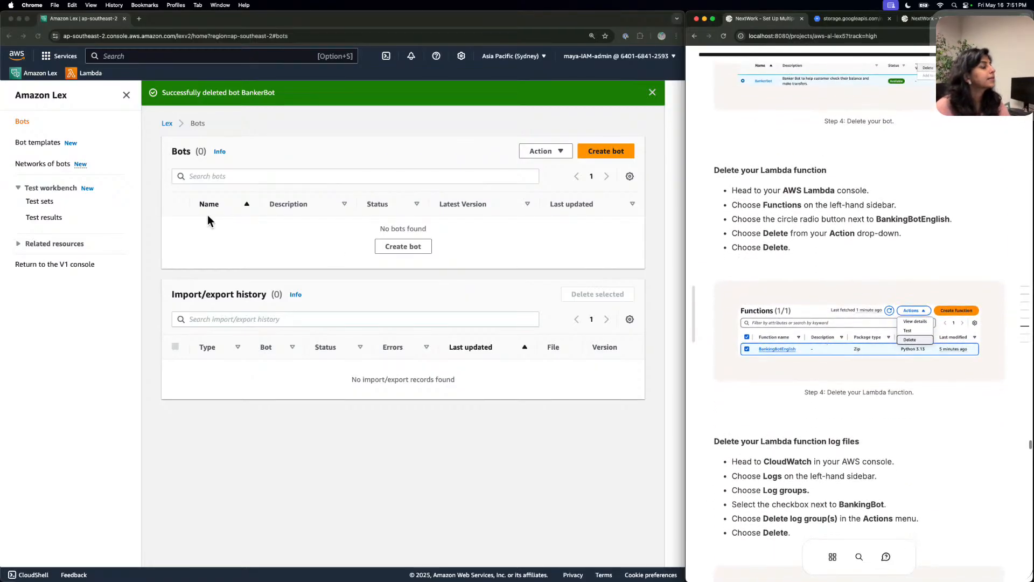
Delete the BankingBotEnglish function in AWS Lambda, entering "confirm" to approve the deletion.
click(95, 67)
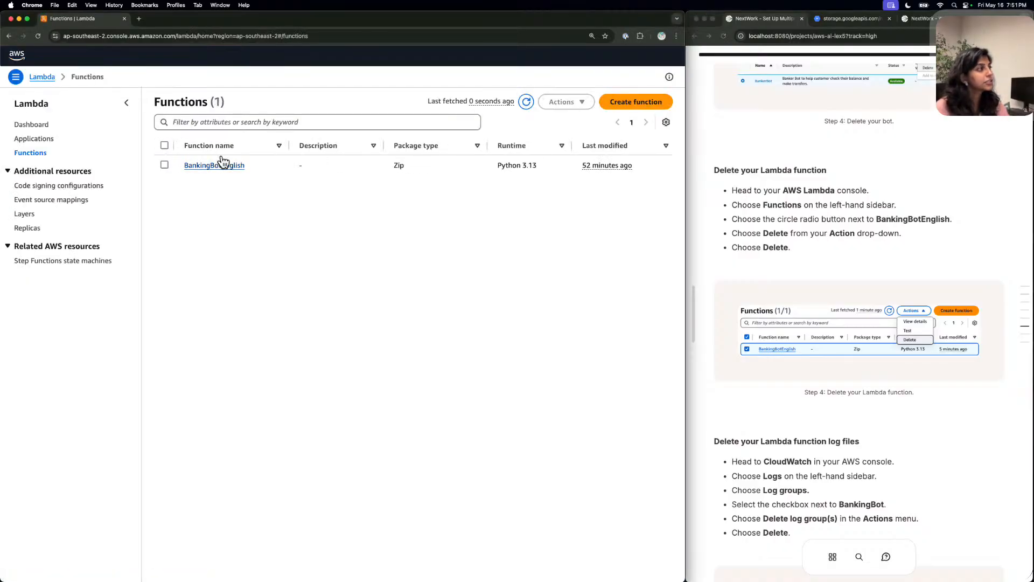
click(166, 160)
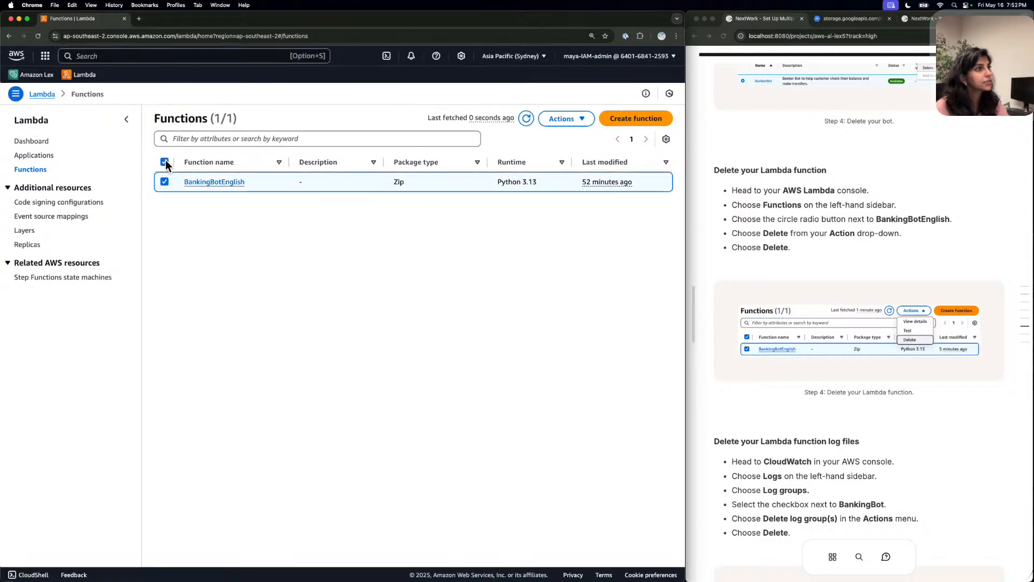
click(563, 117)
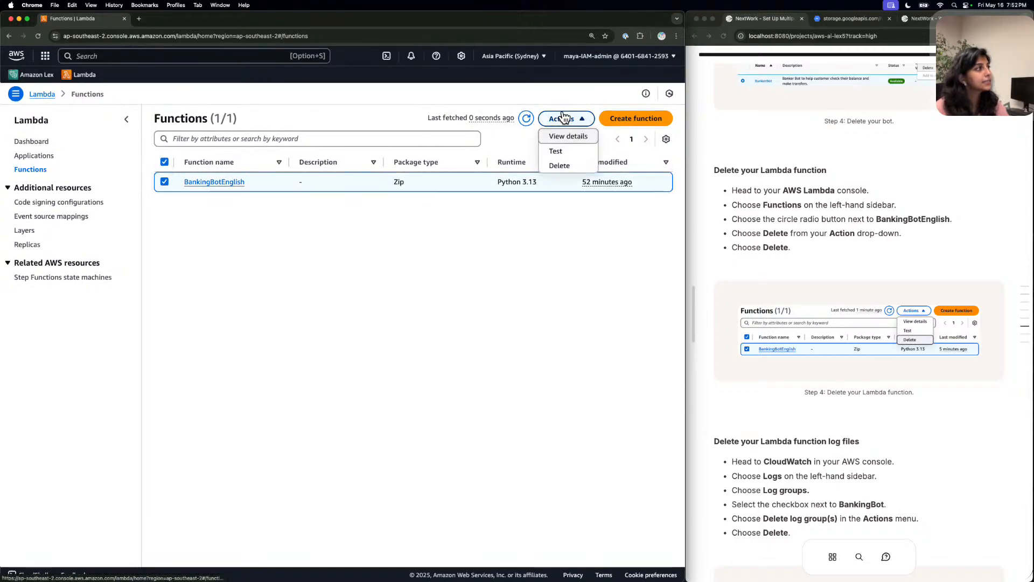
click(558, 166)
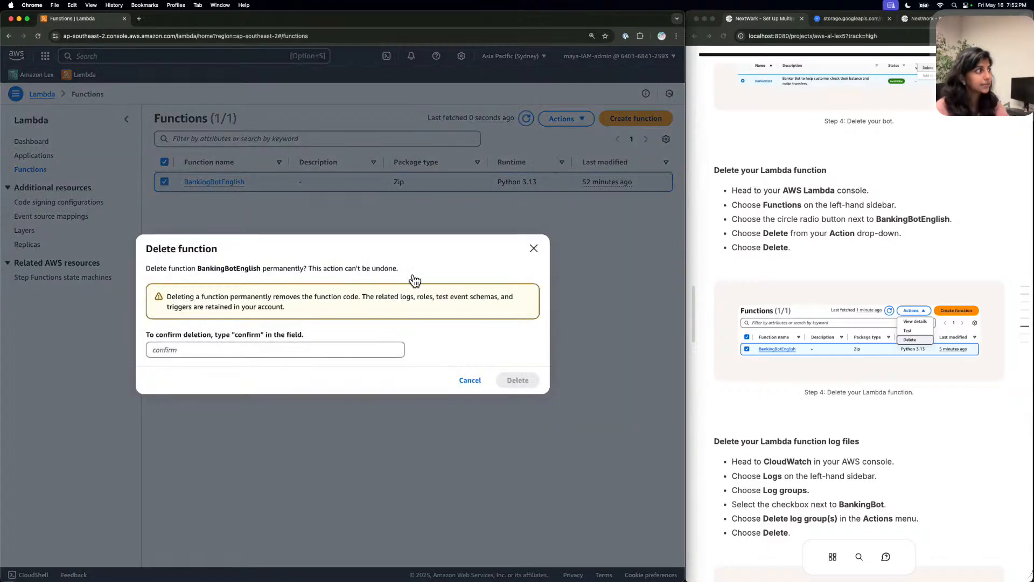
click(232, 350)
text(confi)
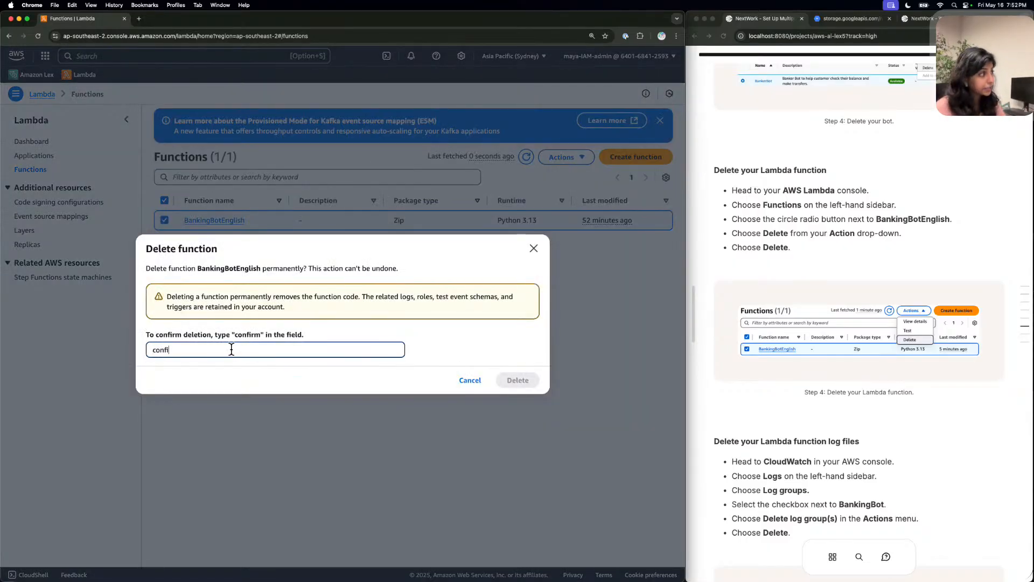
text(rm)
click(518, 379)
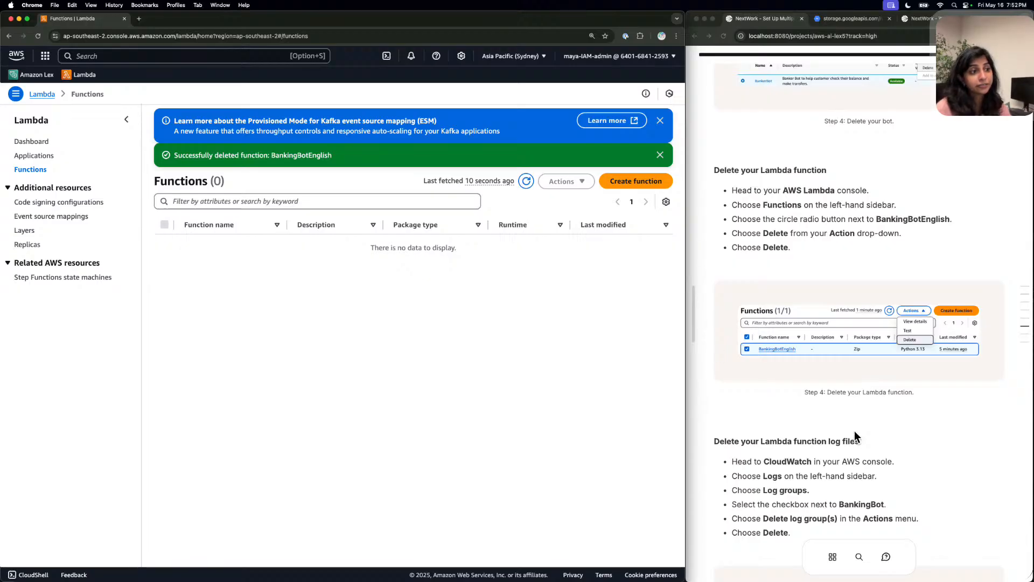
Search the AWS services for CloudWatch, add it to the favorites and open its console.
click(182, 52)
text(Cloud)
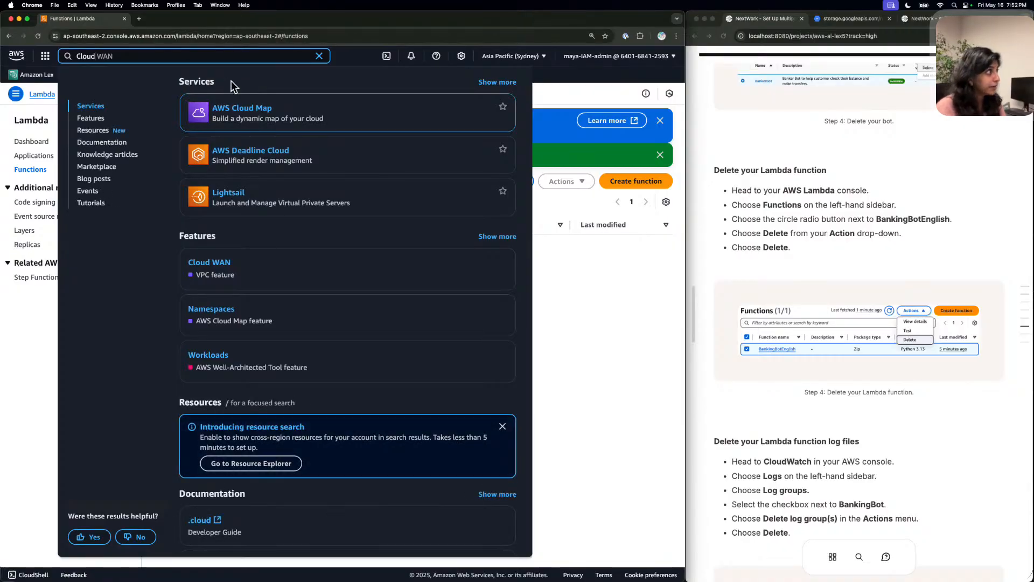
text(Watch)
click(502, 106)
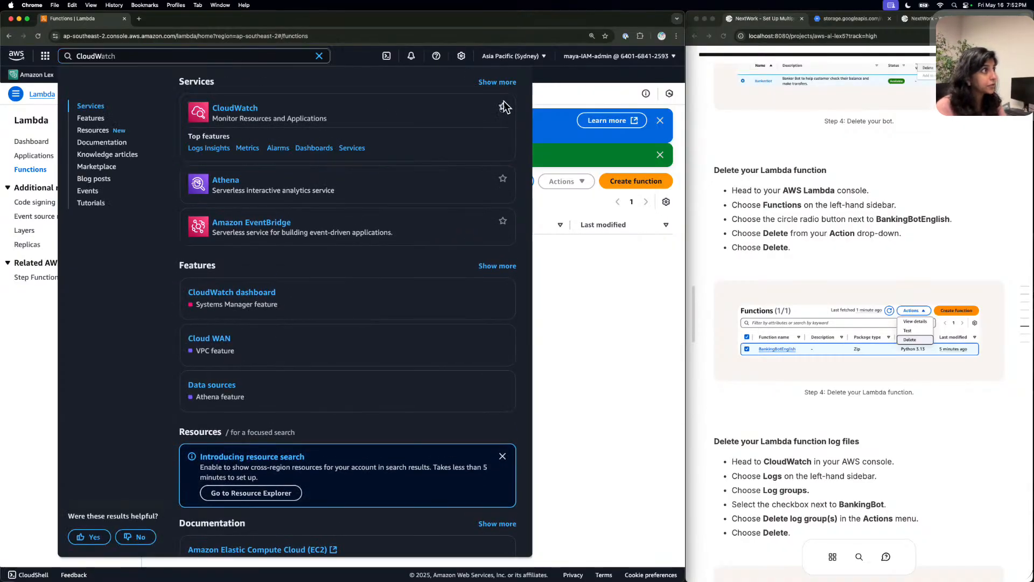
click(223, 105)
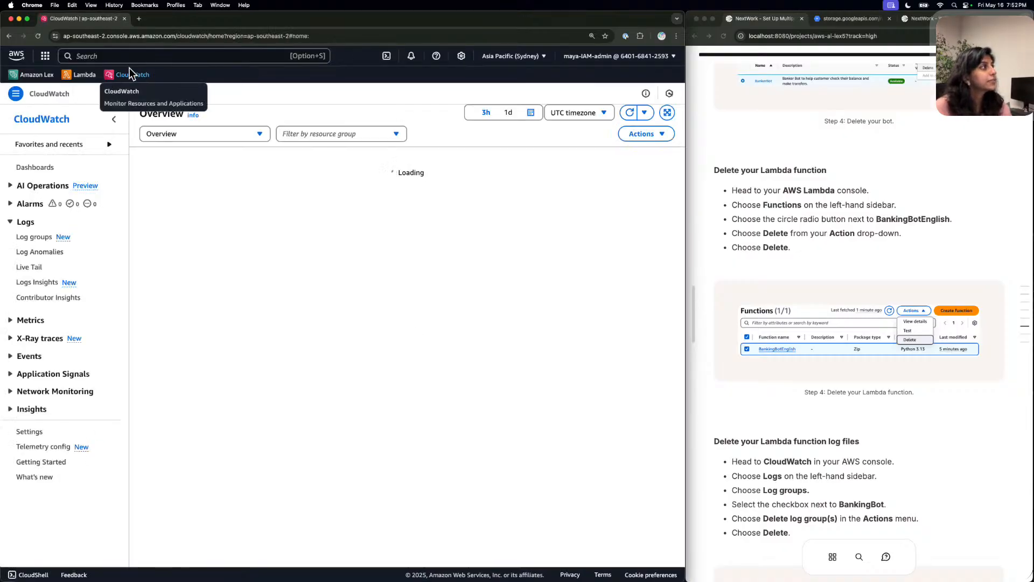
Delete all the Lambda log groups in CloudWatch, including /aws/lambda/BankingBotEnglish and the nextwork-banker-bot ones.
click(38, 235)
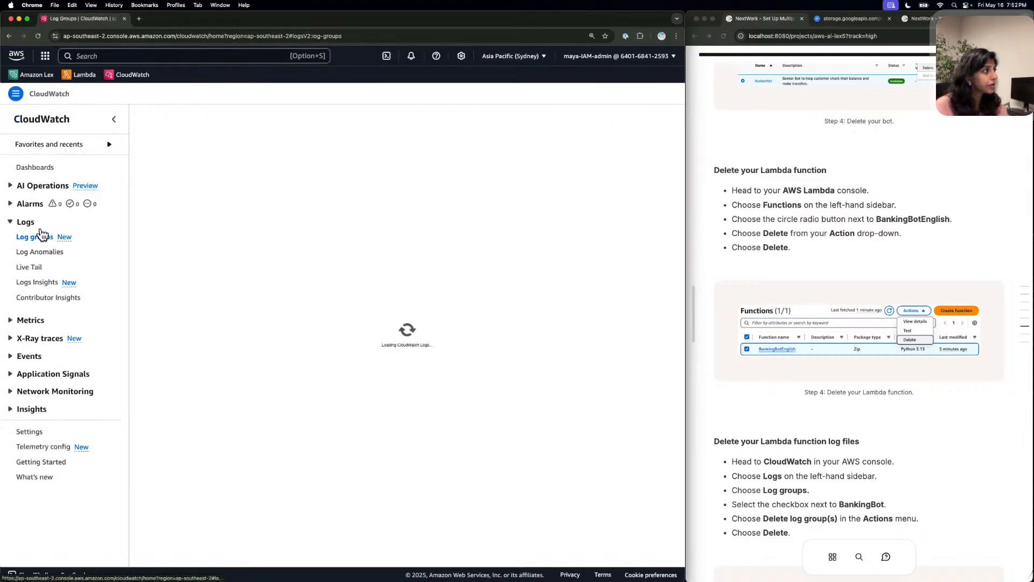
click(152, 181)
click(424, 123)
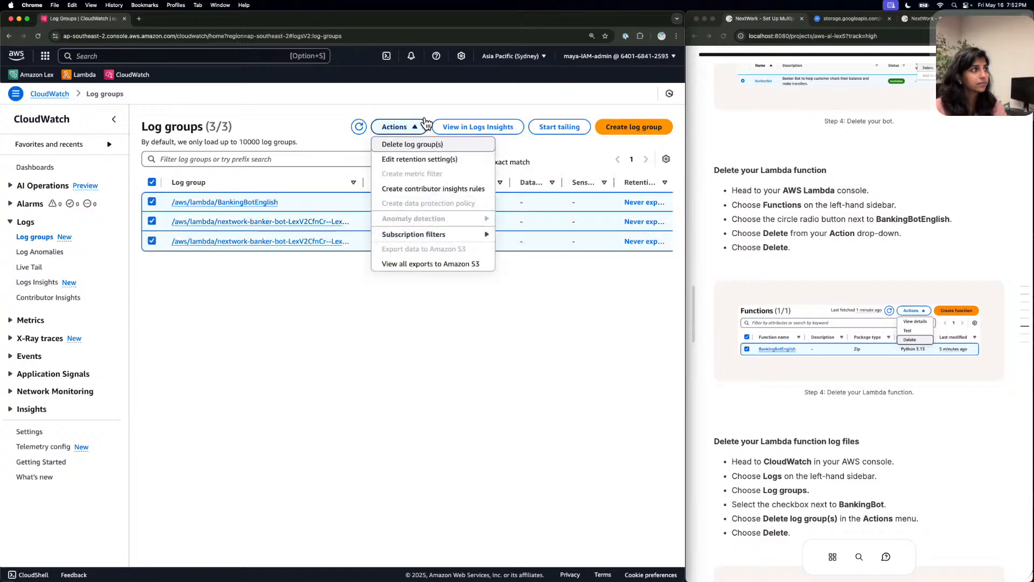
click(411, 142)
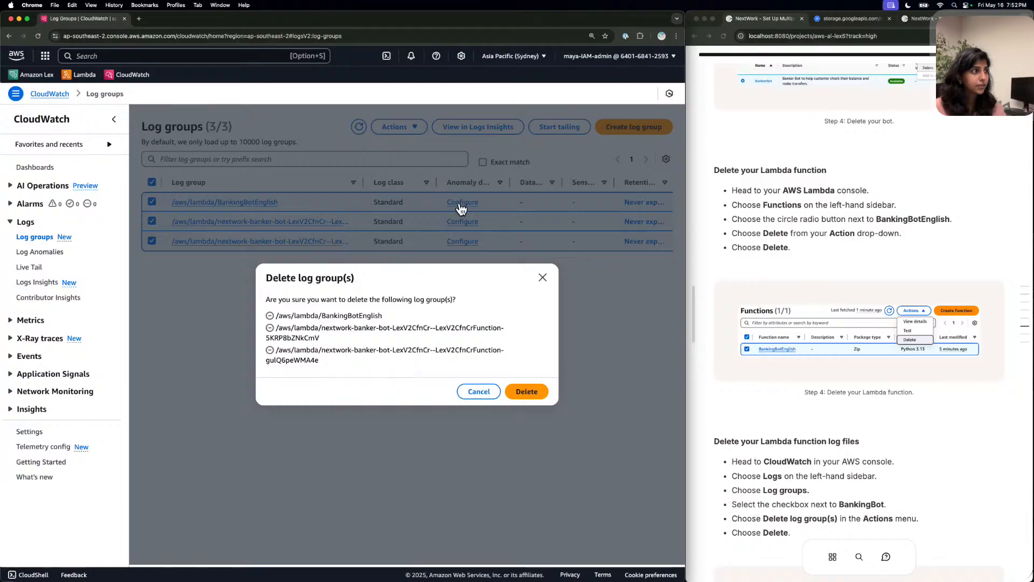
click(524, 389)
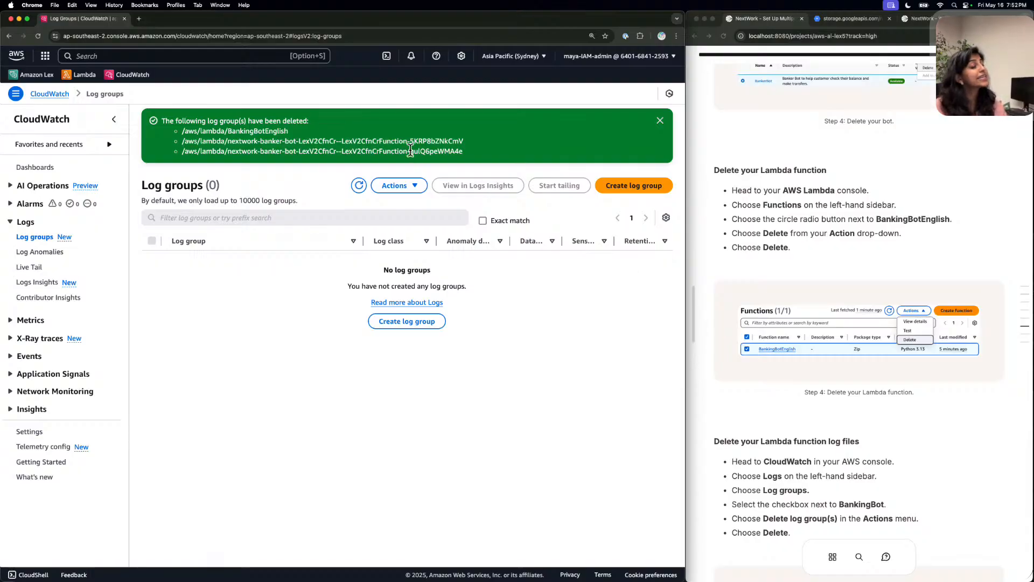
scroll(788, 205, down, 2)
scroll(788, 204, down, 1)
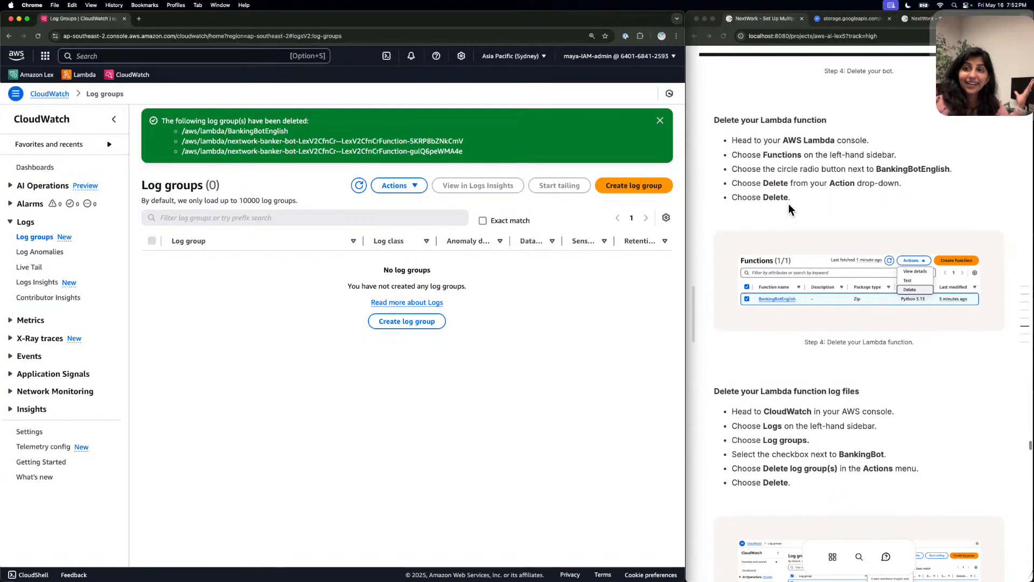
Read the guide's bonus section "Deploy your bot in seconds", including what AWS CloudFormation is and the goals of this step.
scroll(788, 204, down, 8)
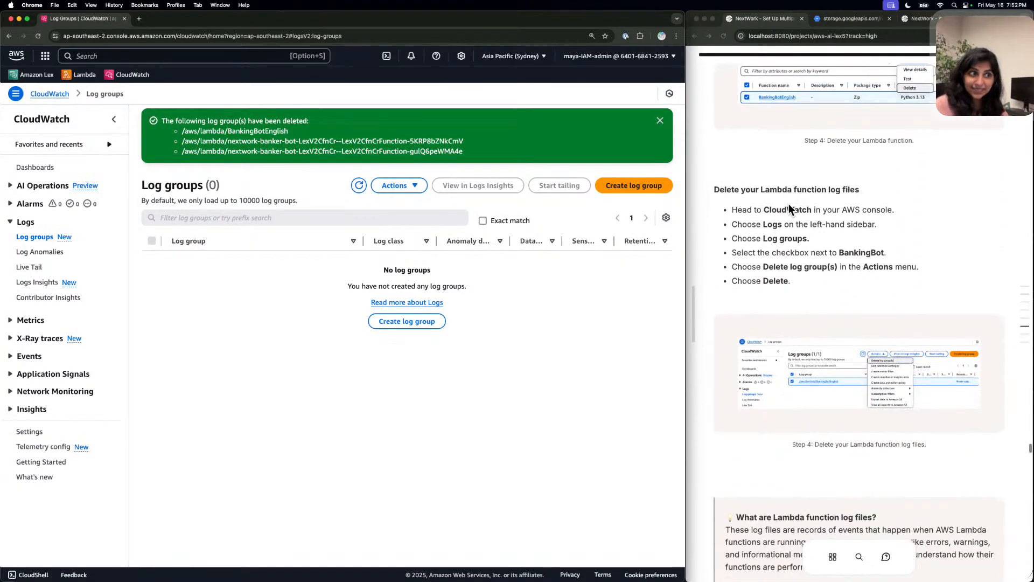
scroll(788, 203, down, 6)
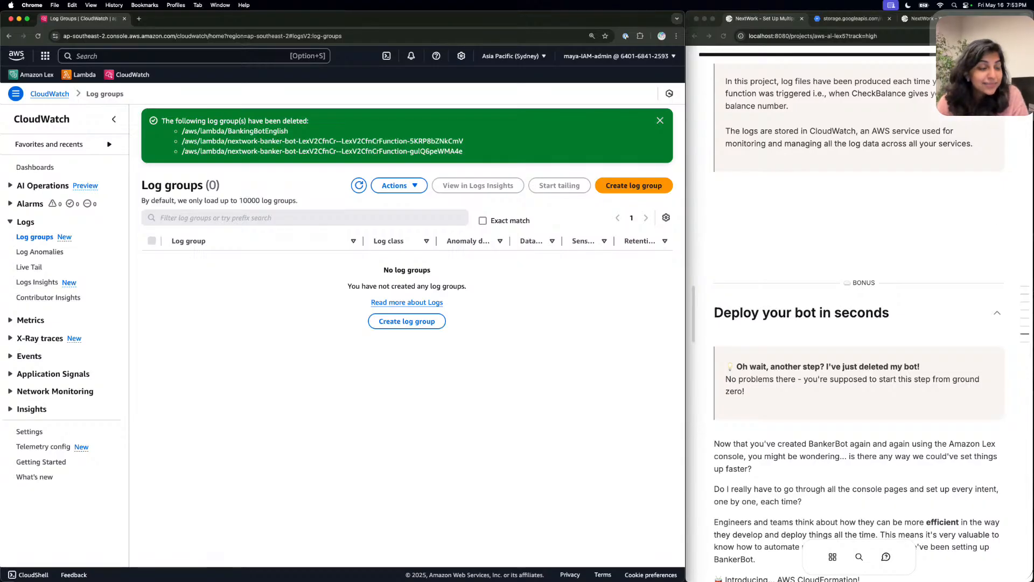
scroll(854, 233, down, 5)
scroll(850, 236, down, 1)
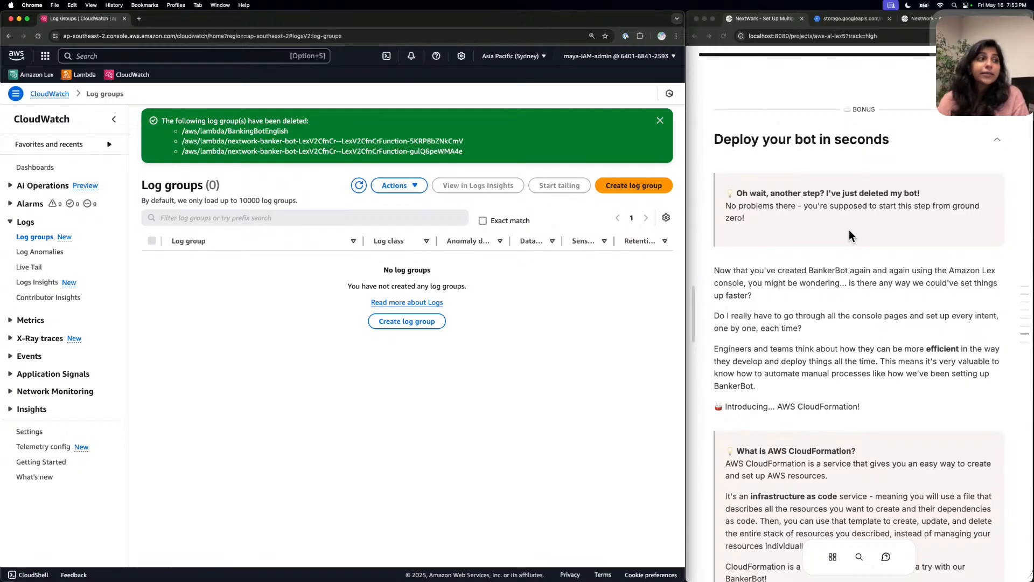
scroll(849, 230, down, 3)
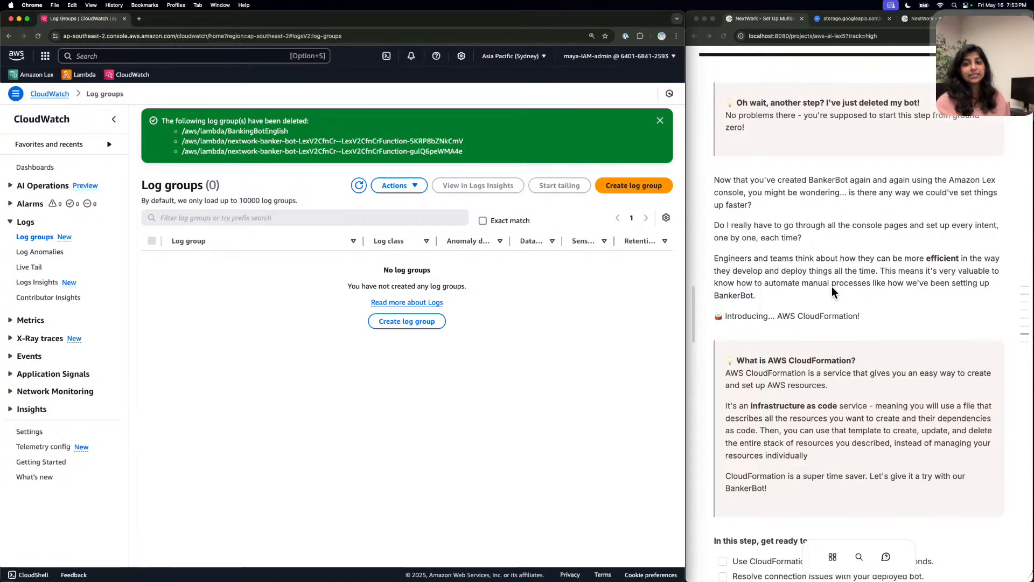
scroll(832, 288, down, 1)
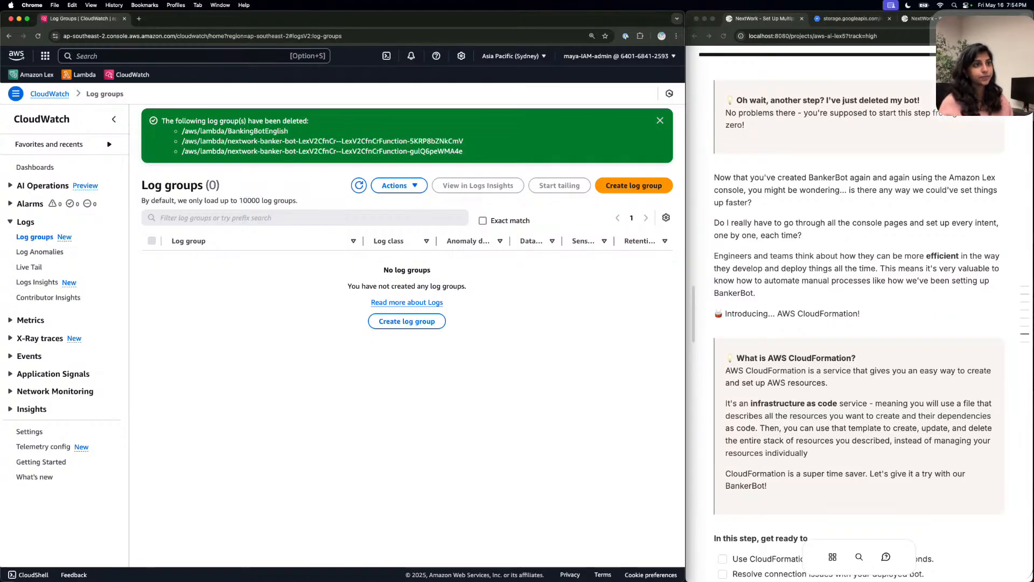
scroll(981, 302, down, 5)
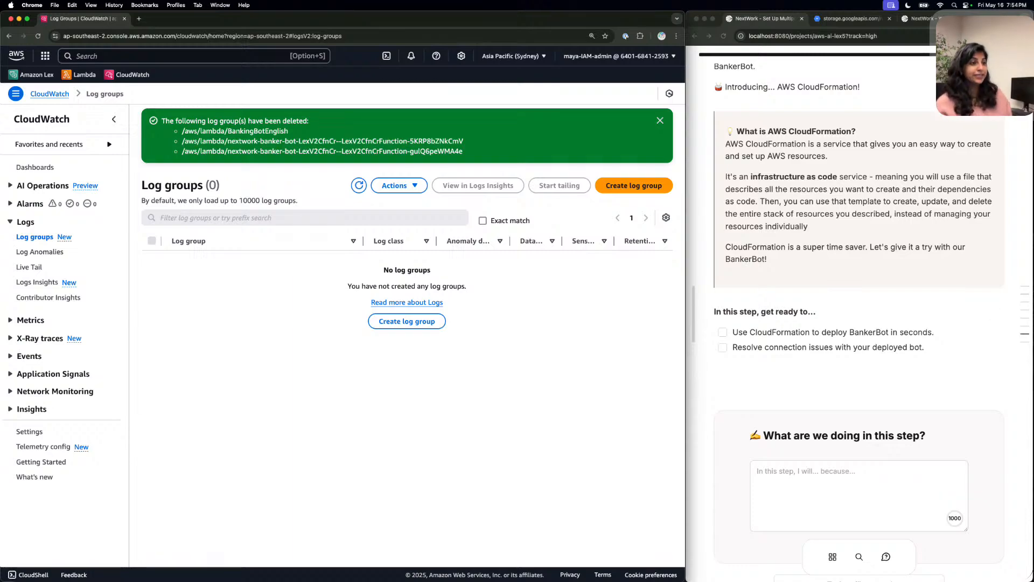
scroll(910, 305, down, 2)
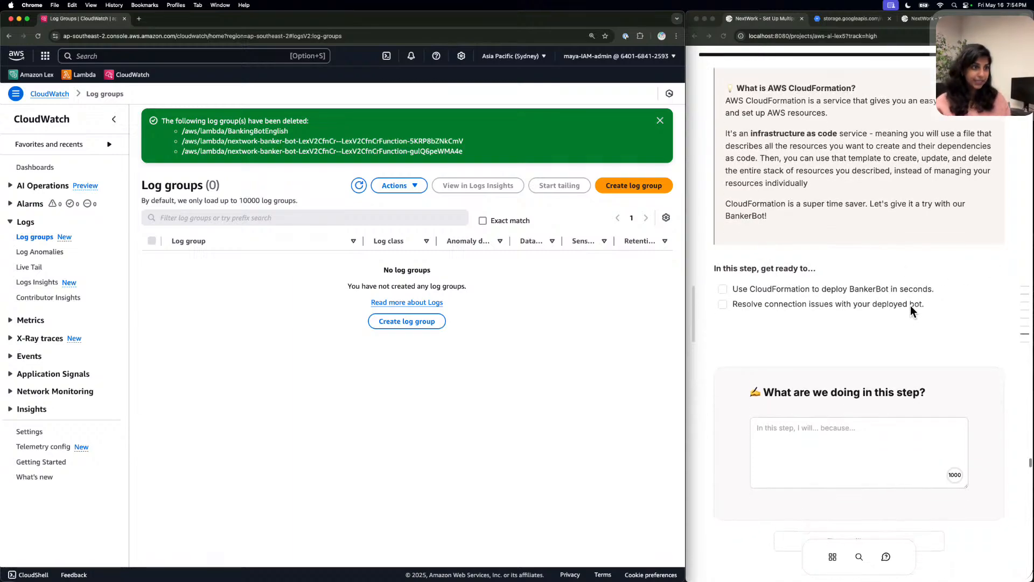
Fill in the guide's "What are we doing in this step?" answer with "use CloudFormation to deploy BankerBot" after "In this step, I will".
click(824, 452)
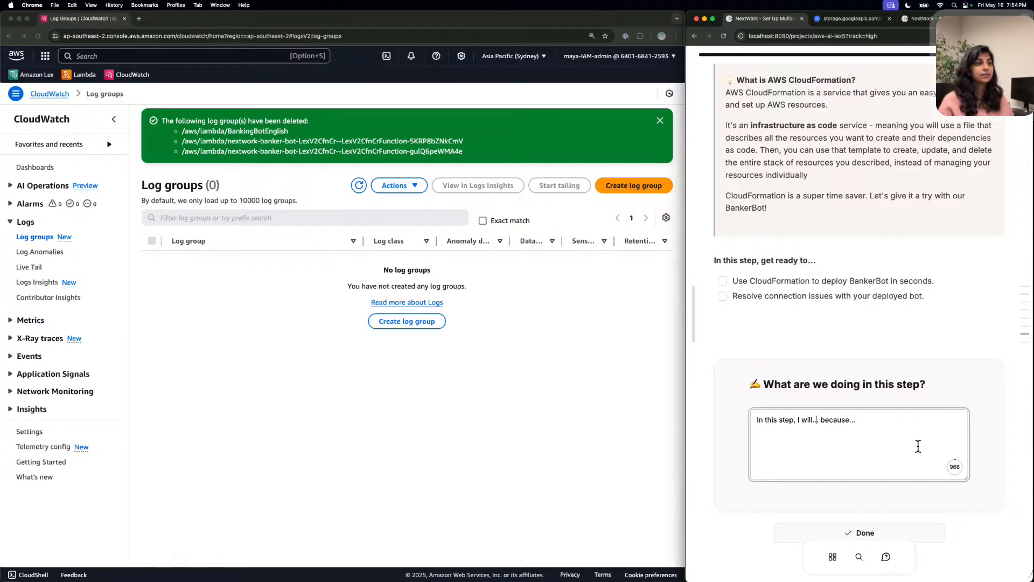
scroll(917, 446, down, 2)
key(BackSpace)
key(BackSpace)
key(BackSpace)
text(use )
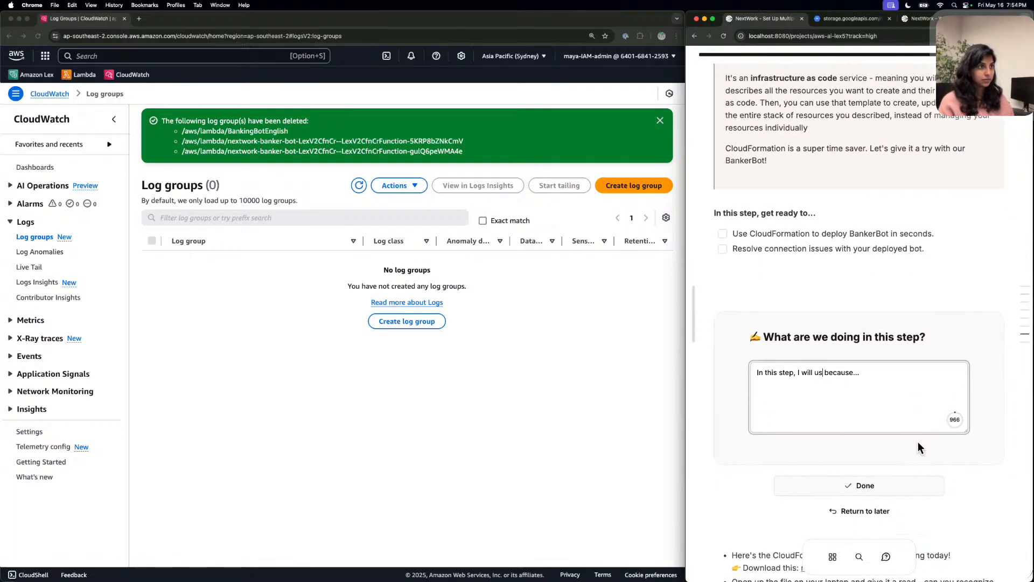
text(CloudFo)
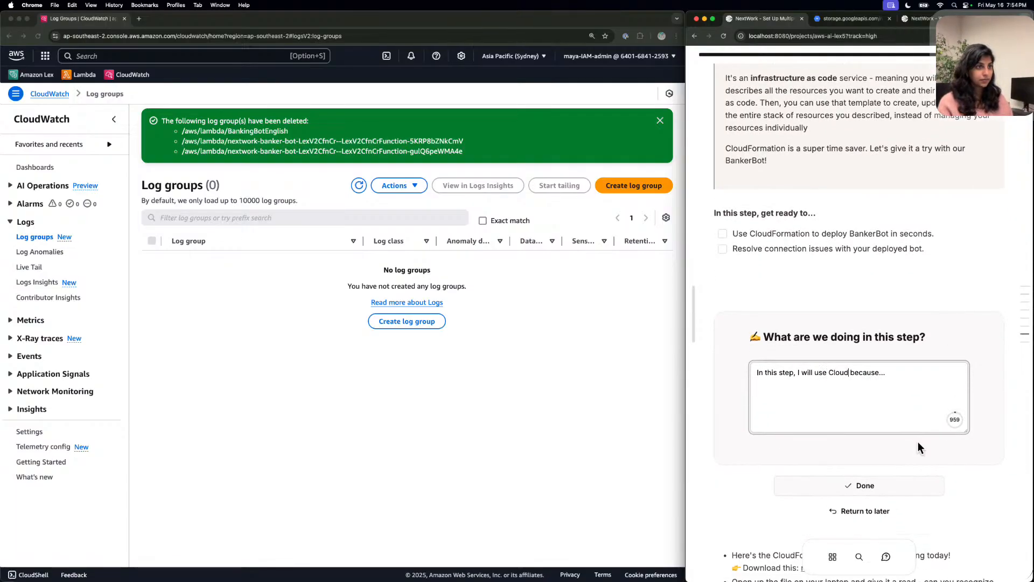
text(rmation to de)
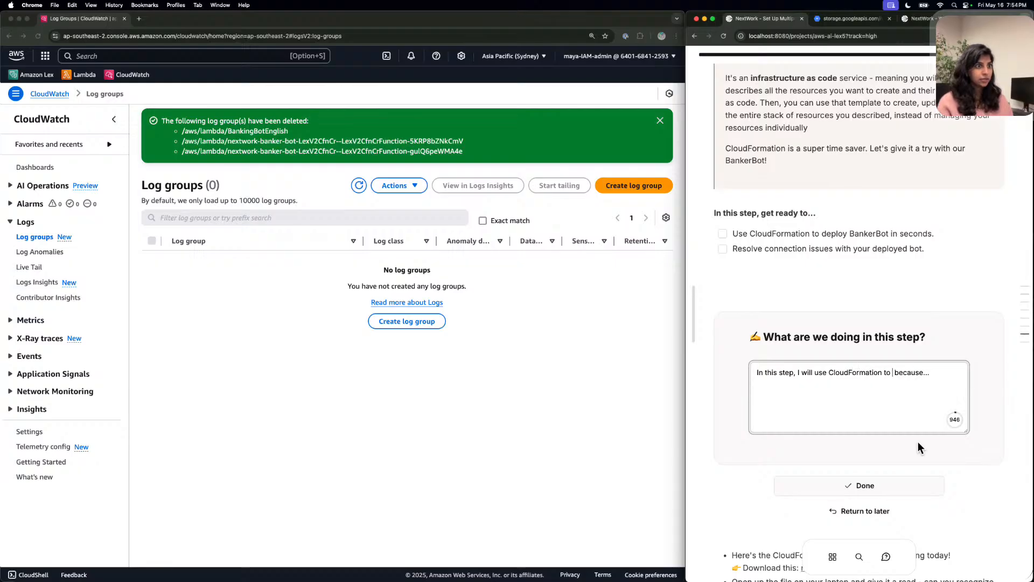
text(ploy )
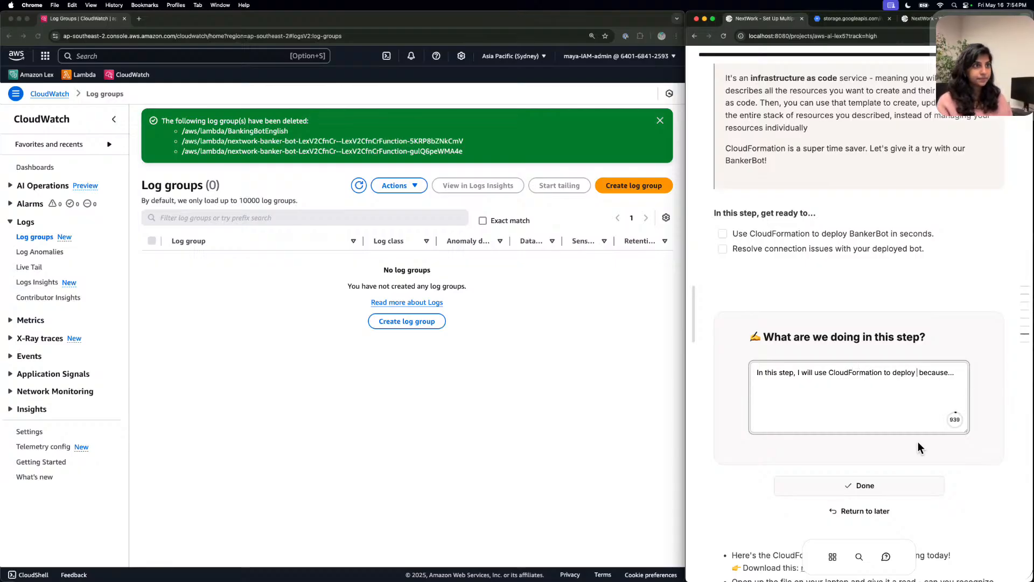
text(BankerBot)
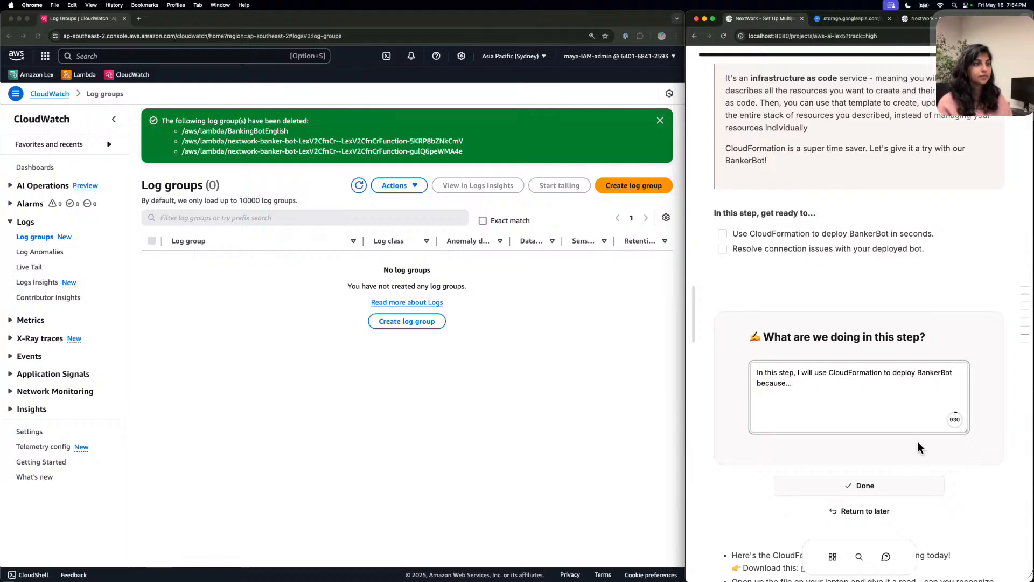
Remove the trailing "because..." so the answer ends with "BankerBot.", and submit it as done.
key(BackSpace)
key(BackSpace)
key(BackSpace)
key(BackSpace)
key(BackSpace)
key(BackSpace)
key(BackSpace)
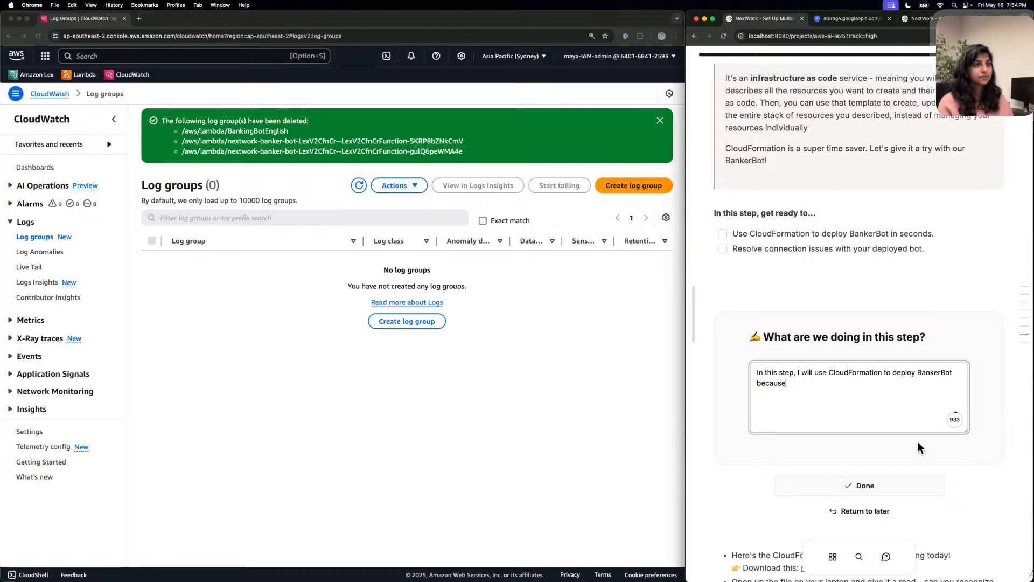
key(BackSpace)
key(BackSpace)
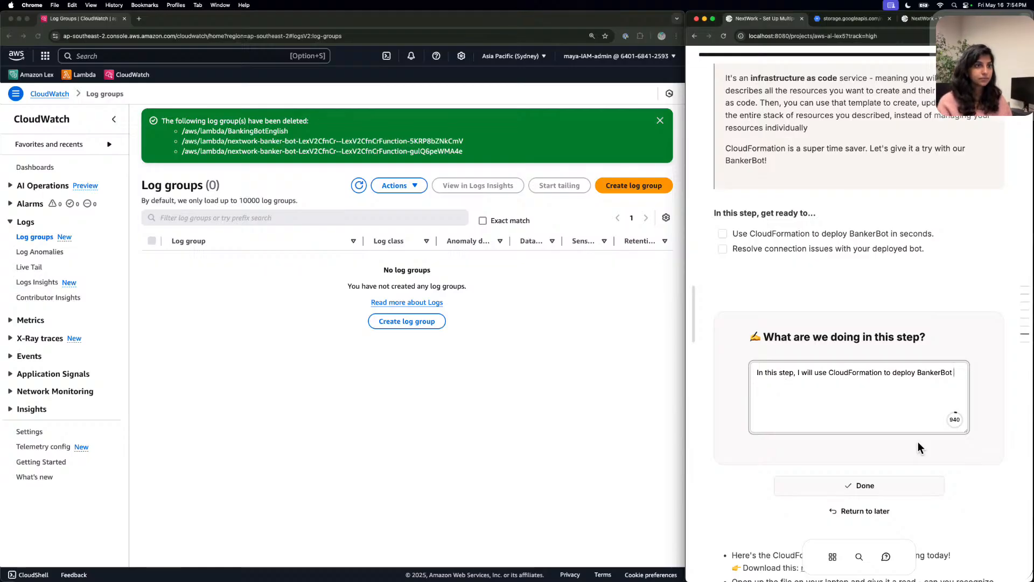
key(BackSpace)
text(.)
click(911, 477)
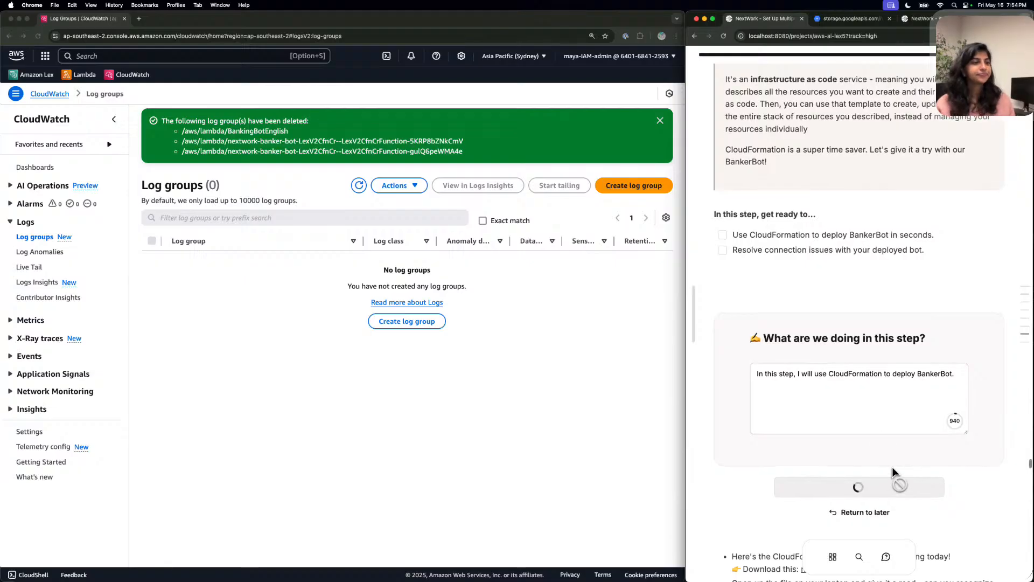
Download the CloudFormation template nextwork-banker-bot.yaml from the guide.
scroll(871, 420, down, 5)
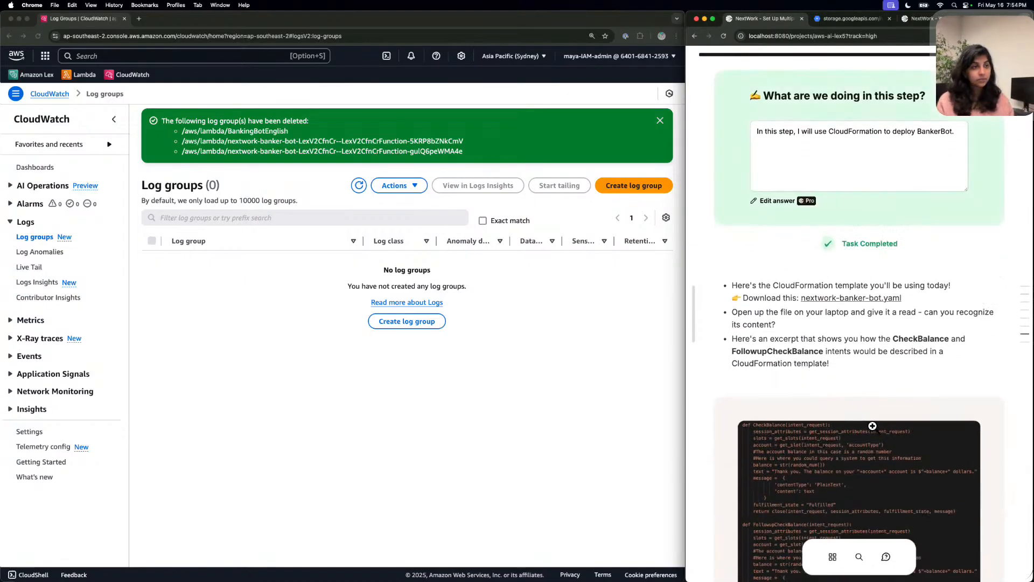
right_click(829, 296)
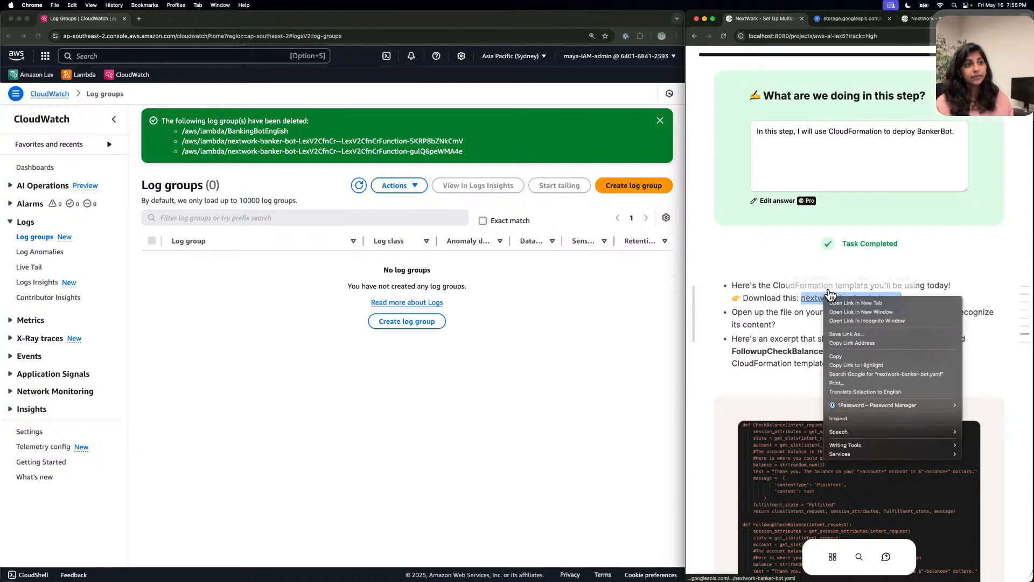
click(812, 302)
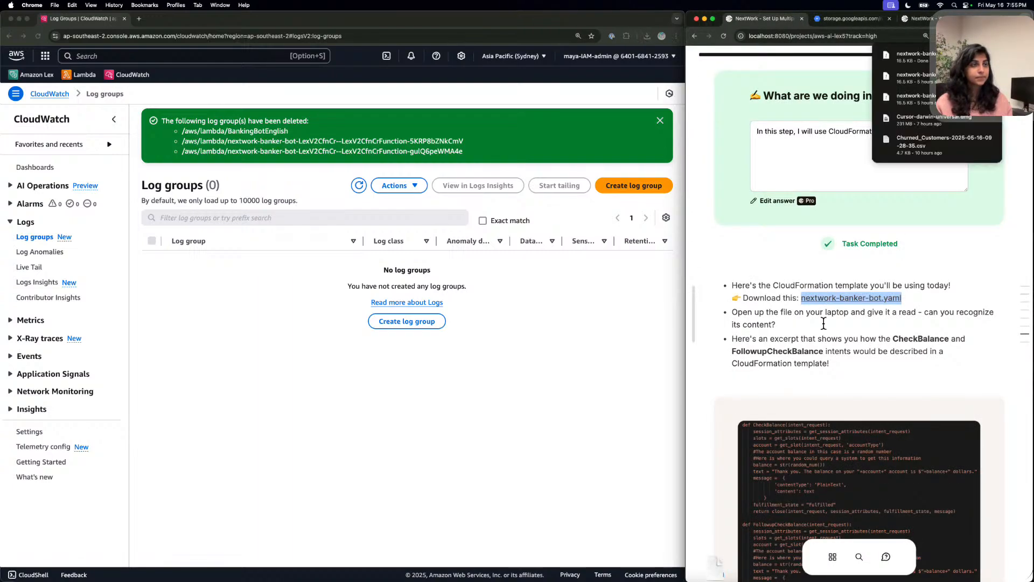
click(935, 248)
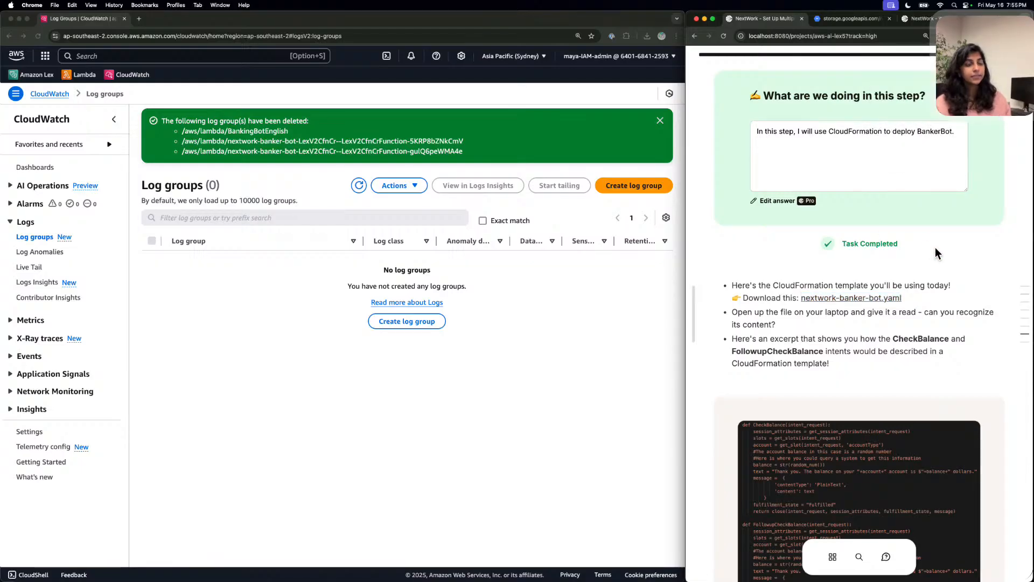
Switch to nextwork-banker-bot.yaml in Cursor and allow Cursor to access files in the Downloads folder.
scroll(776, 268, down, 3)
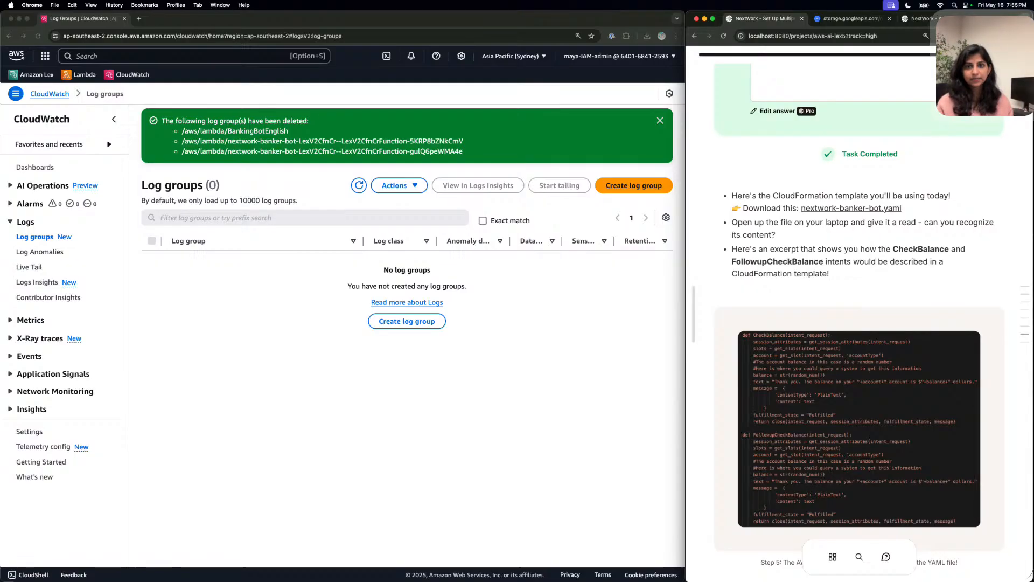
key(super+Tab)
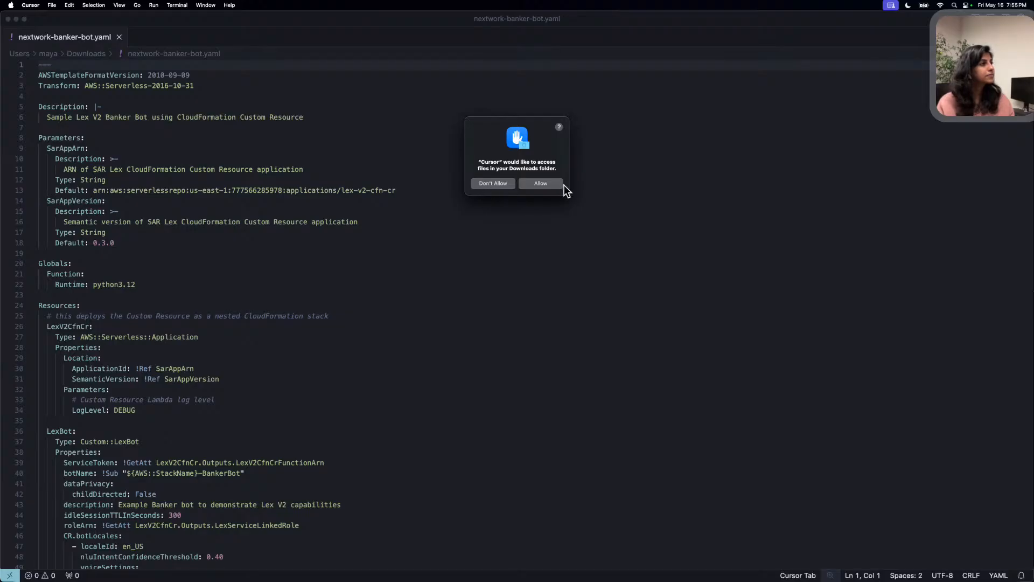
click(544, 183)
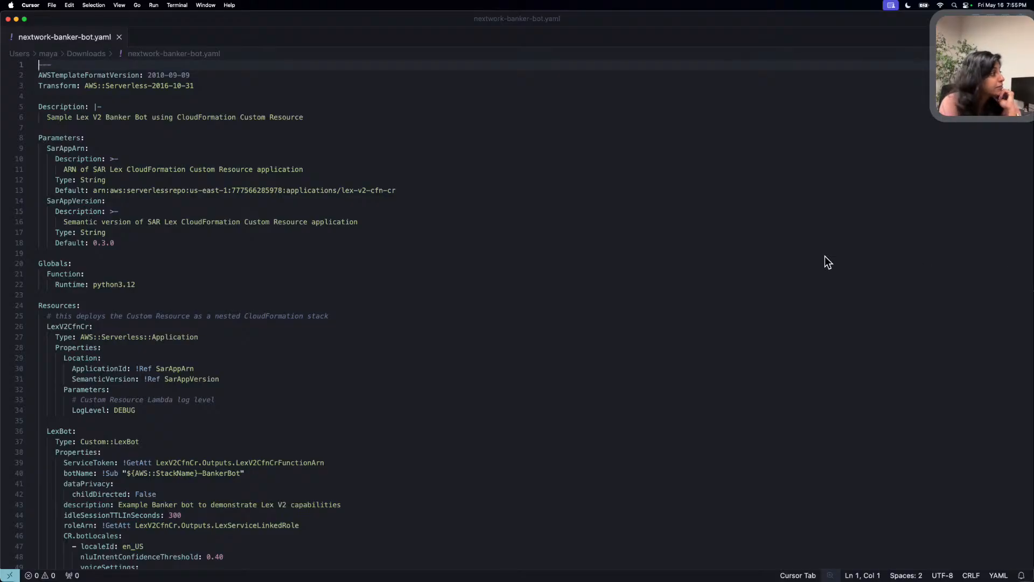
Examine the template's LexBot resource, including its voice settings, the accountType slot type and the synonyms for the Credit value.
scroll(717, 265, down, 10)
scroll(698, 269, up, 3)
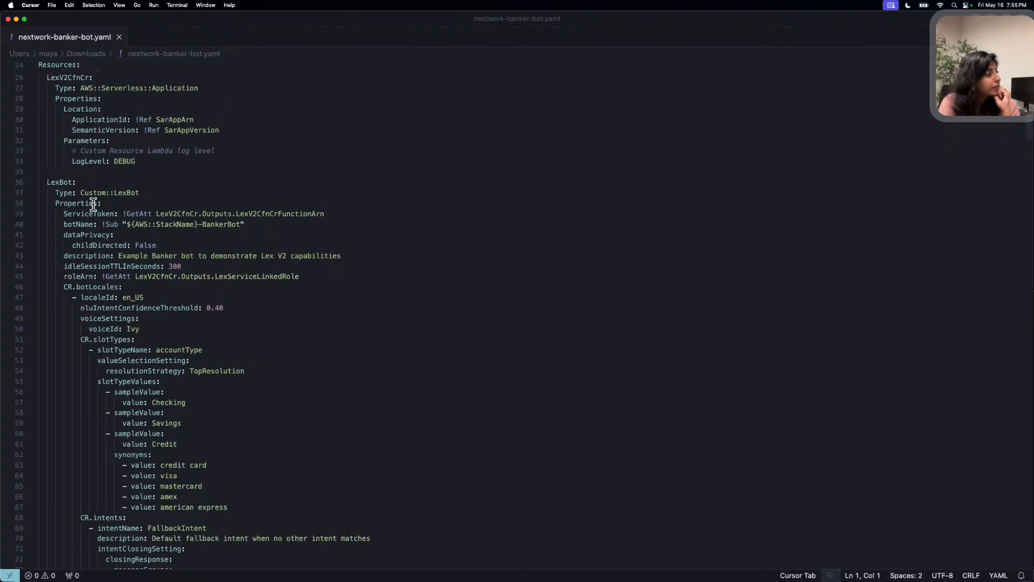
drag(147, 192, 114, 195)
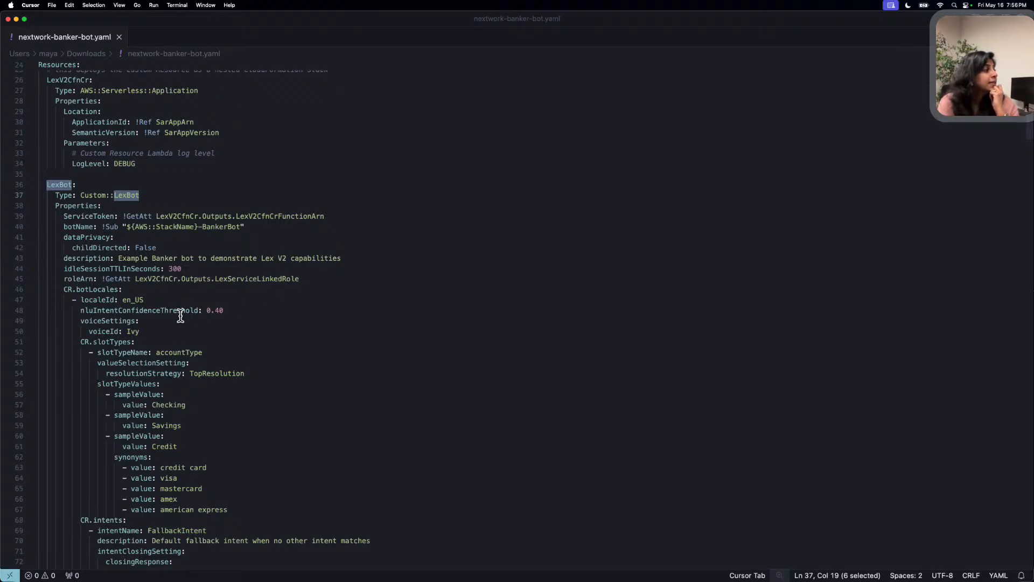
drag(162, 330, 131, 322)
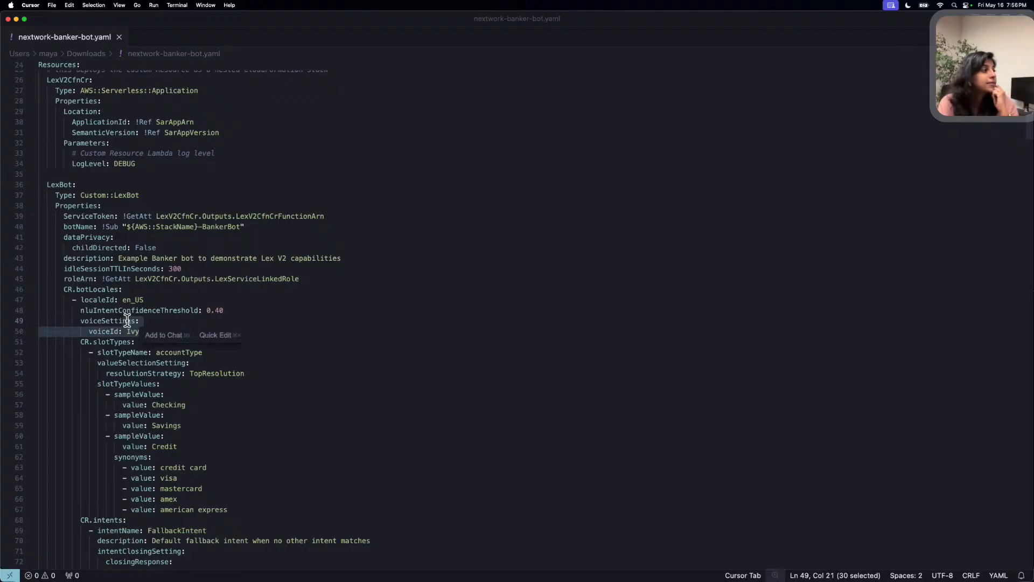
click(192, 373)
click(173, 351)
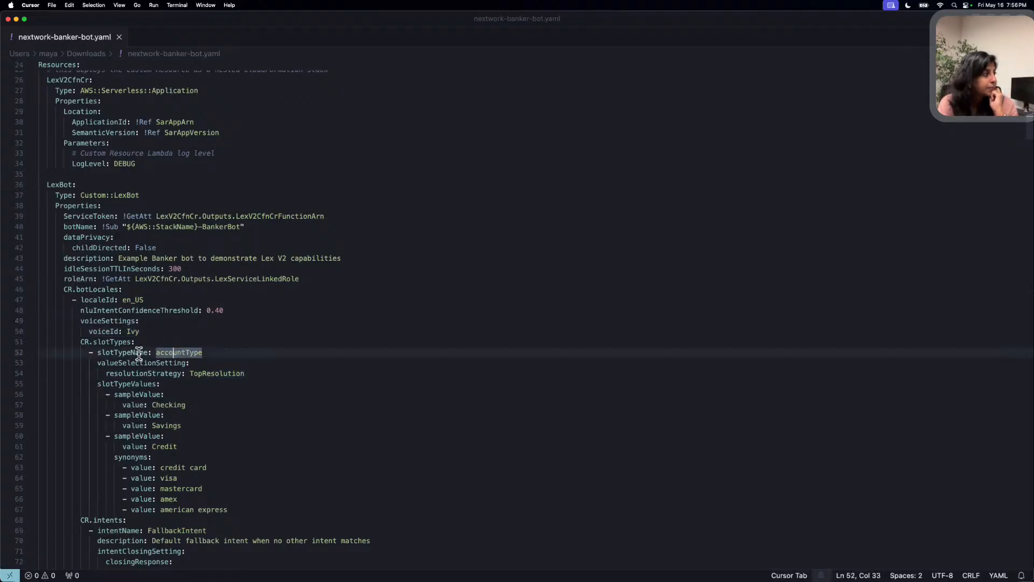
scroll(152, 464, down, 3)
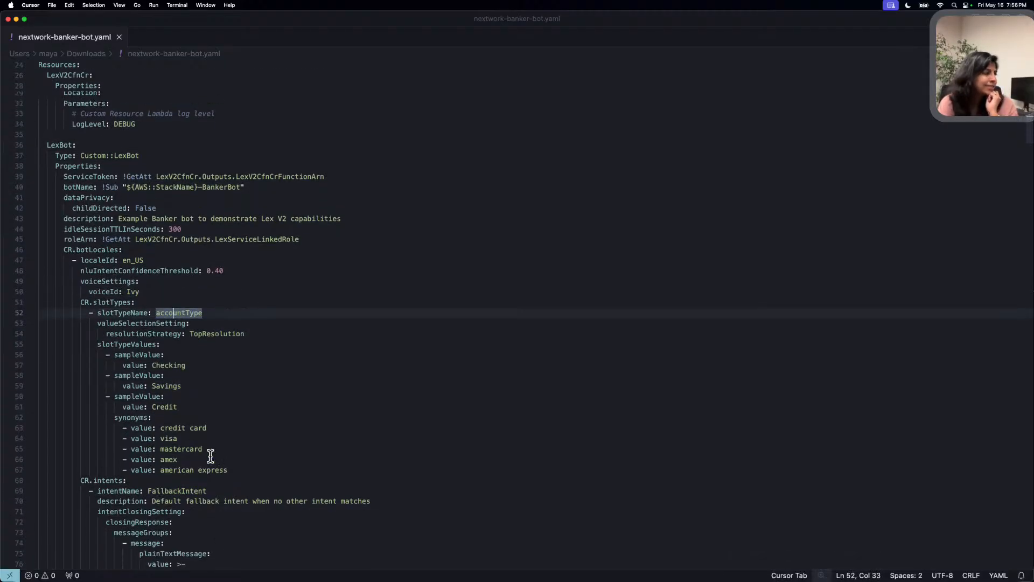
scroll(192, 471, down, 3)
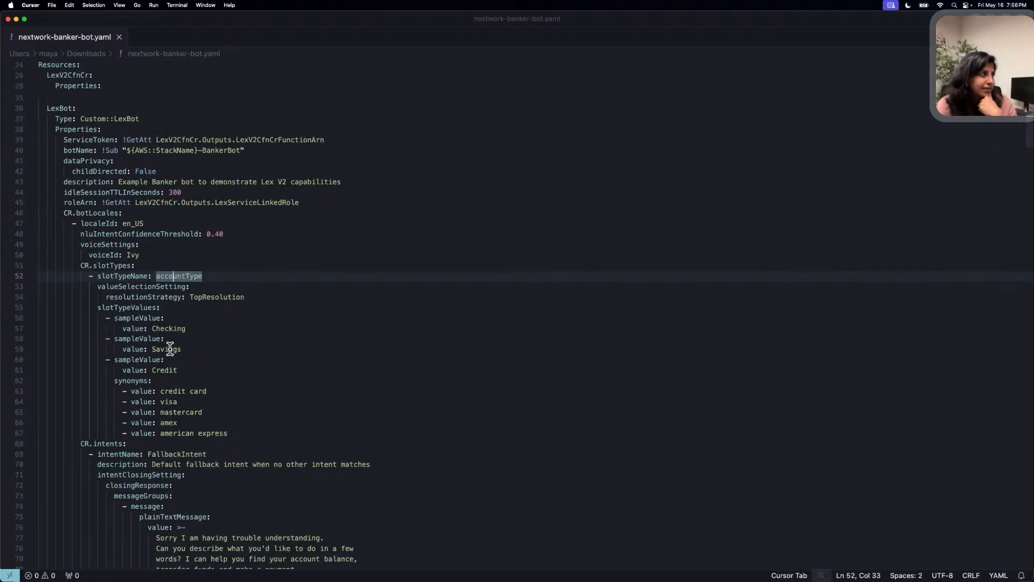
drag(237, 432, 91, 359)
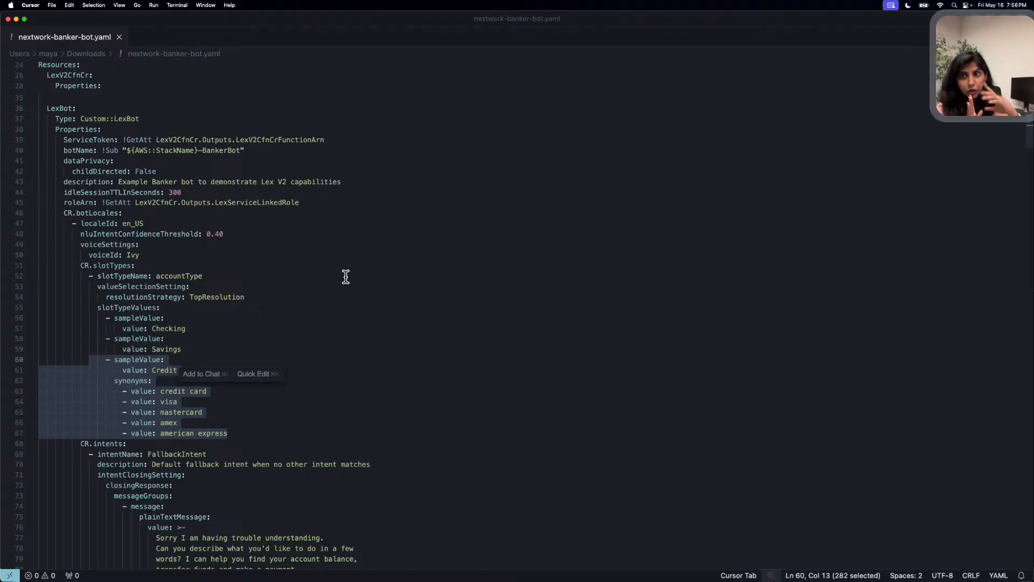
Examine the template's bot intents from FallbackIntent through TransferFunds, including their utterances and slots, plus the LexBotVersion and LexBotAlias resources.
scroll(346, 276, down, 6)
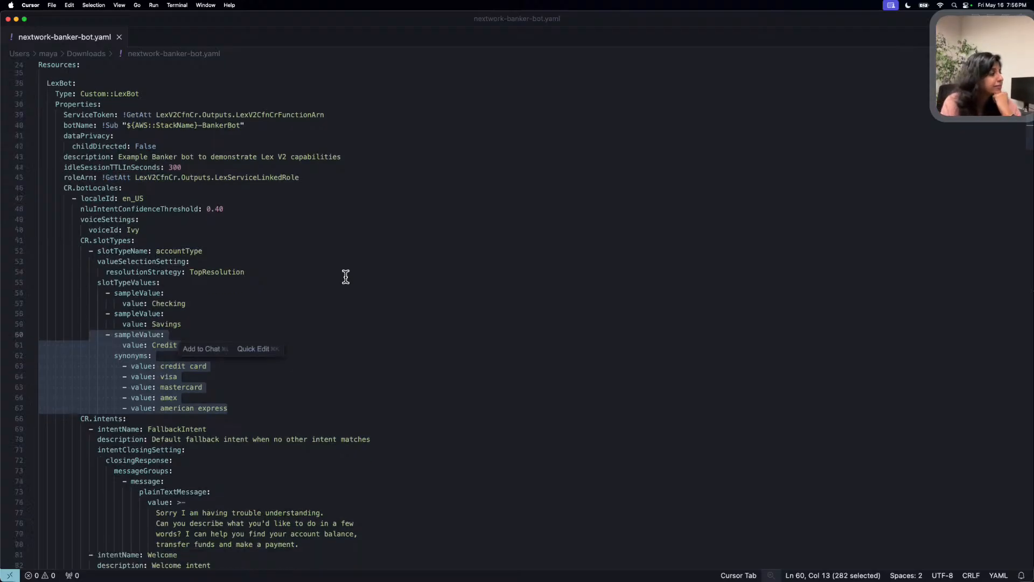
scroll(346, 276, down, 1)
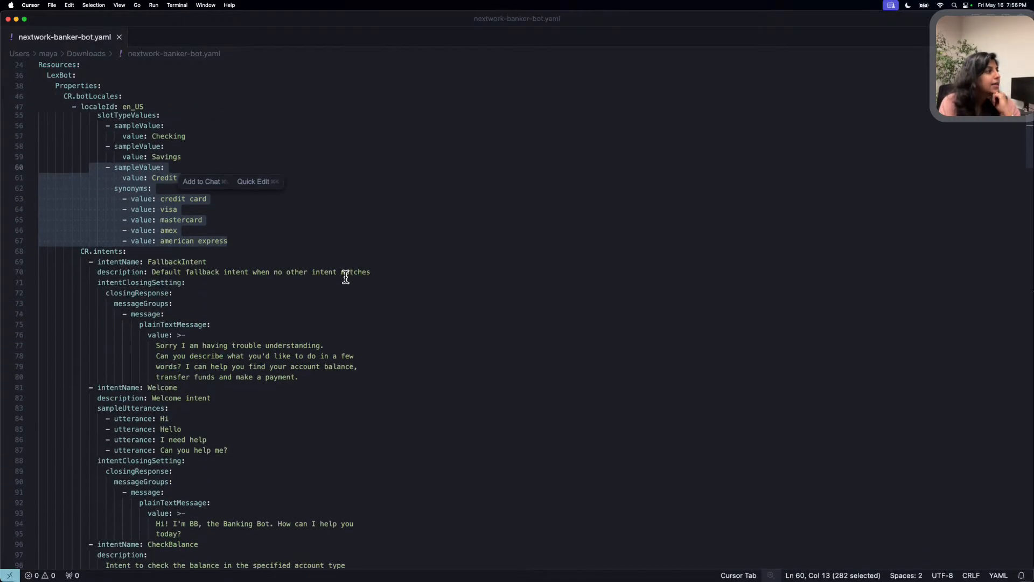
click(97, 260)
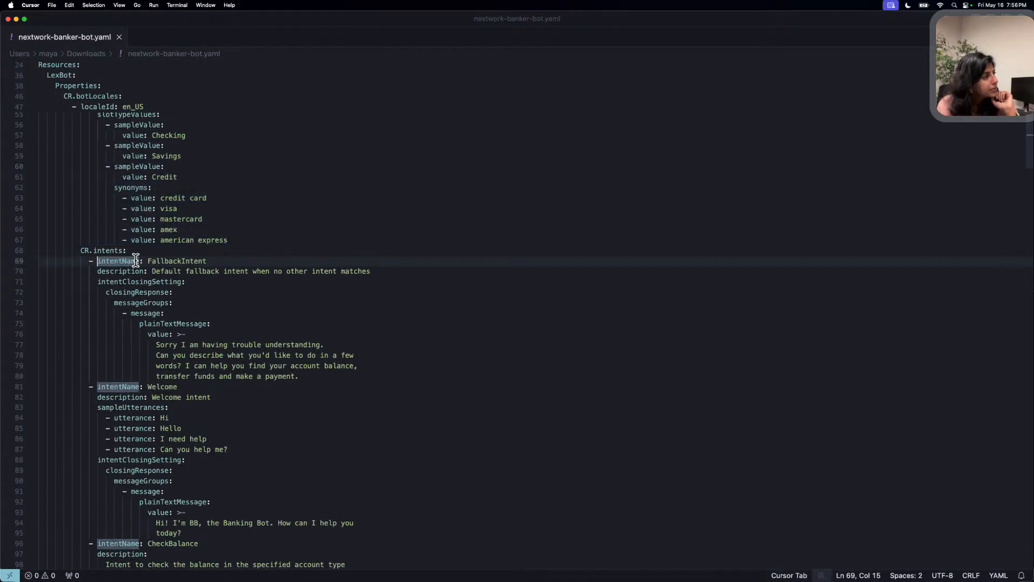
scroll(181, 264, down, 3)
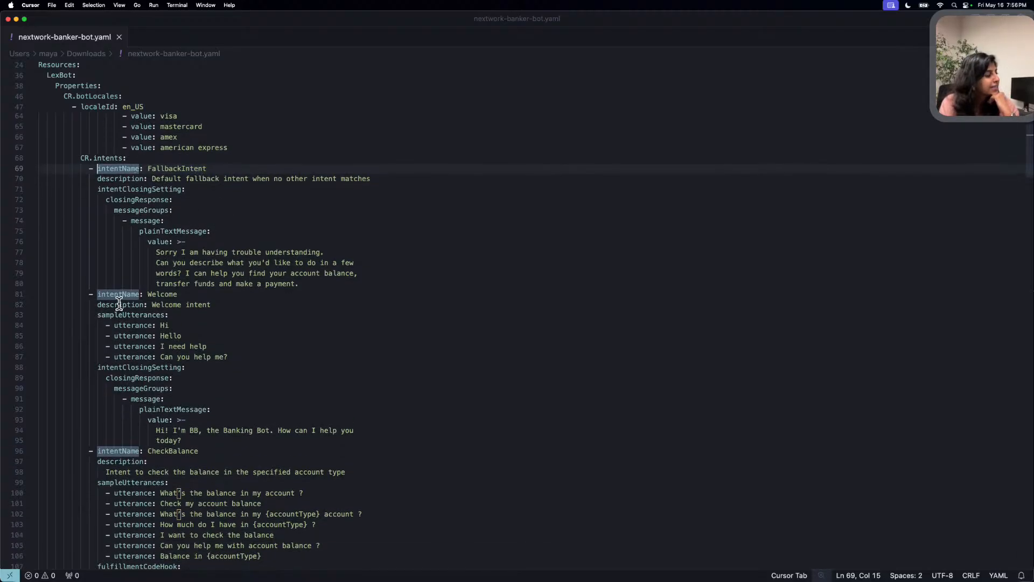
scroll(216, 305, down, 5)
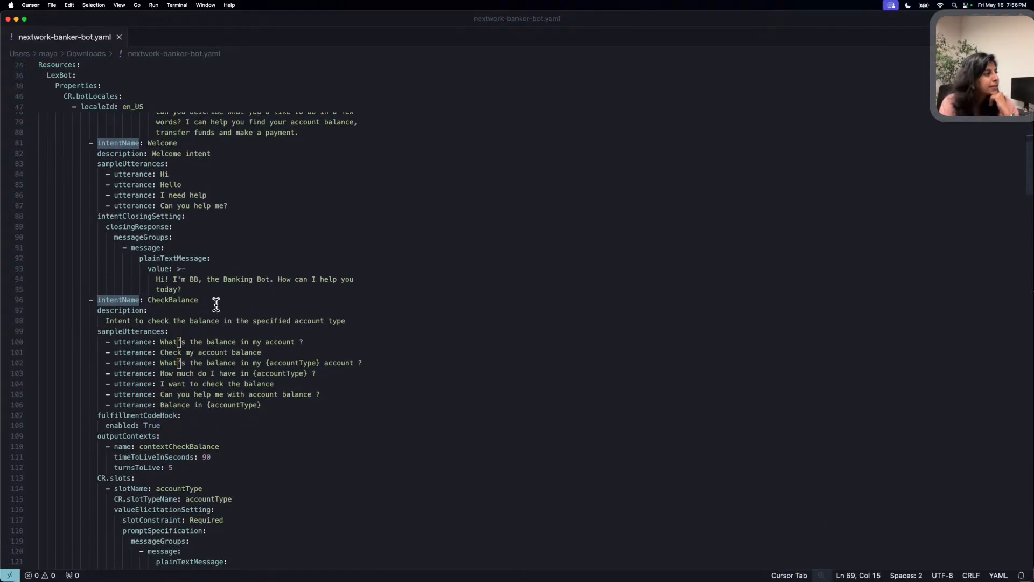
scroll(230, 302, down, 10)
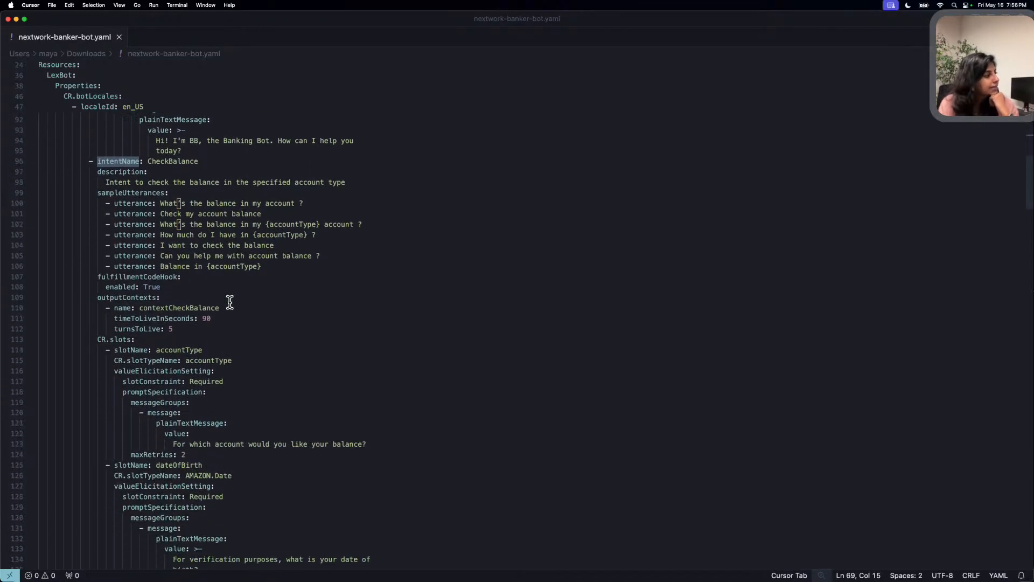
scroll(178, 199, up, 5)
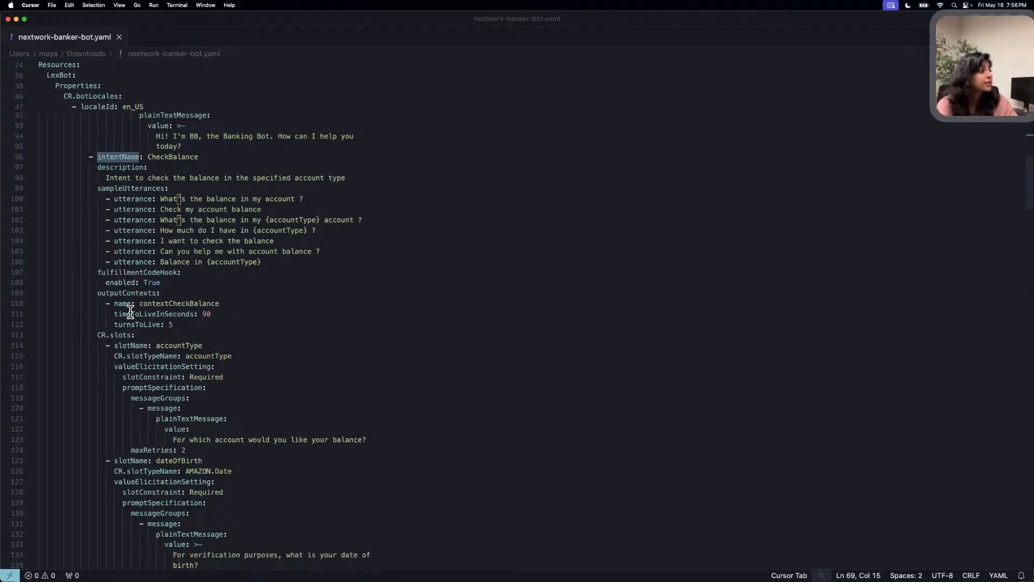
scroll(174, 447, down, 9)
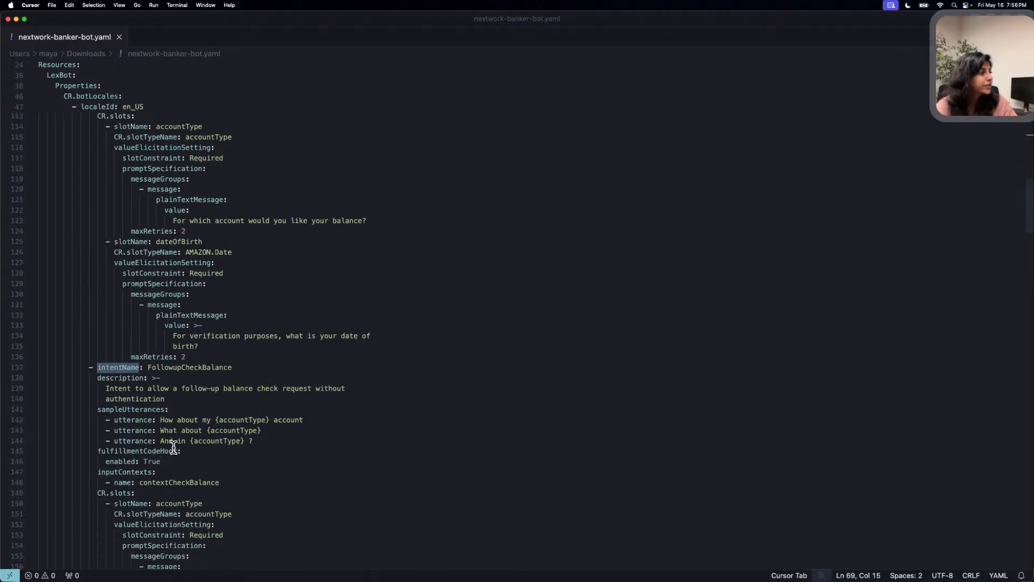
scroll(174, 447, down, 9)
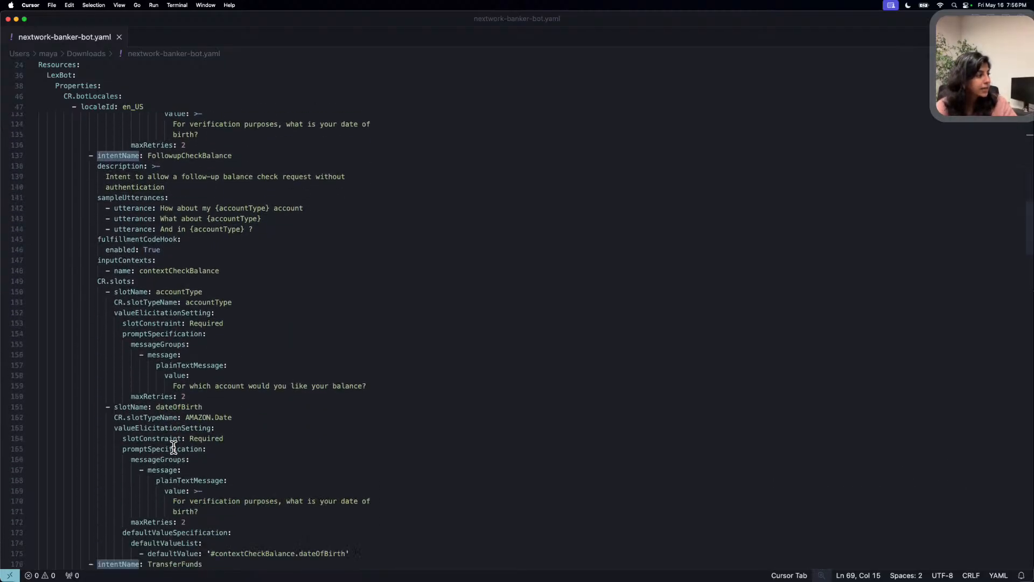
scroll(174, 447, down, 14)
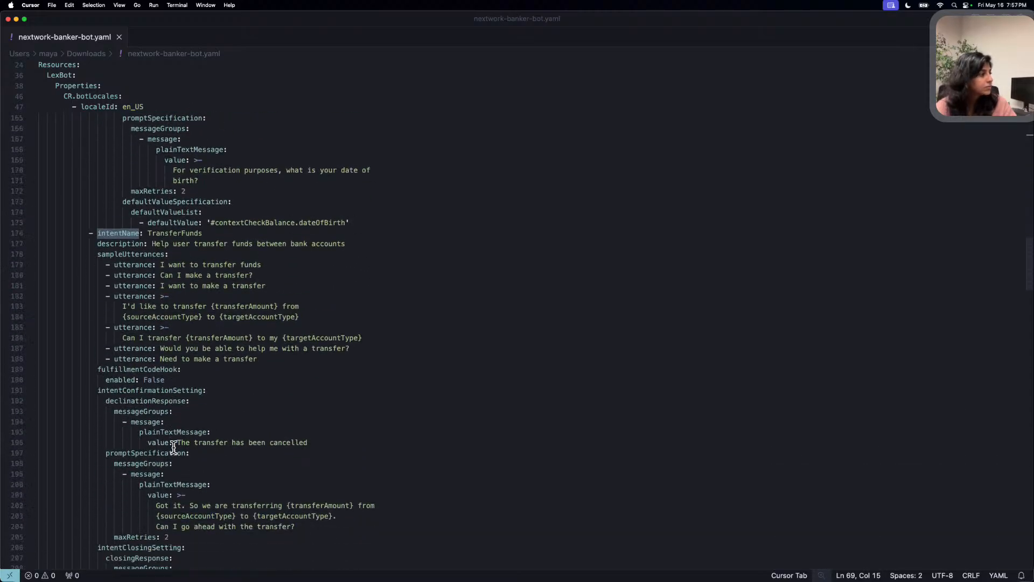
scroll(173, 447, down, 13)
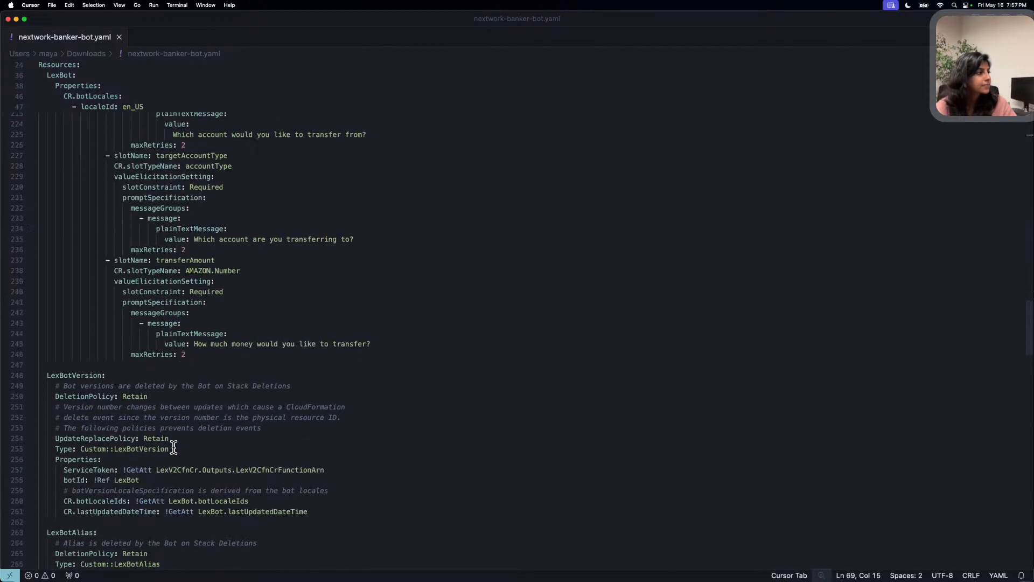
scroll(173, 448, down, 5)
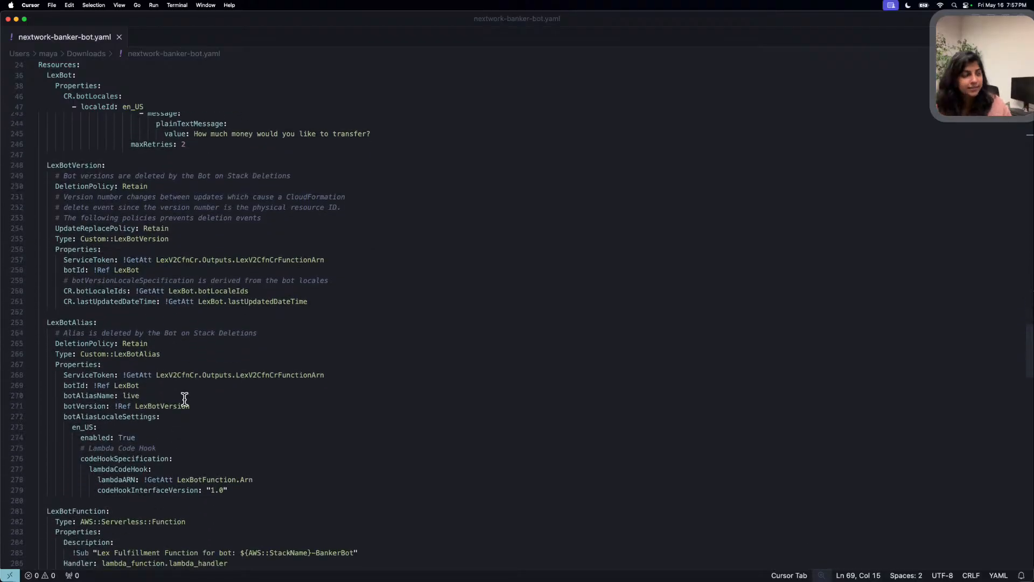
Switch to the AWS console in Chrome, find the CloudFormation service, add it to the favorites and open it.
key(super+Tab)
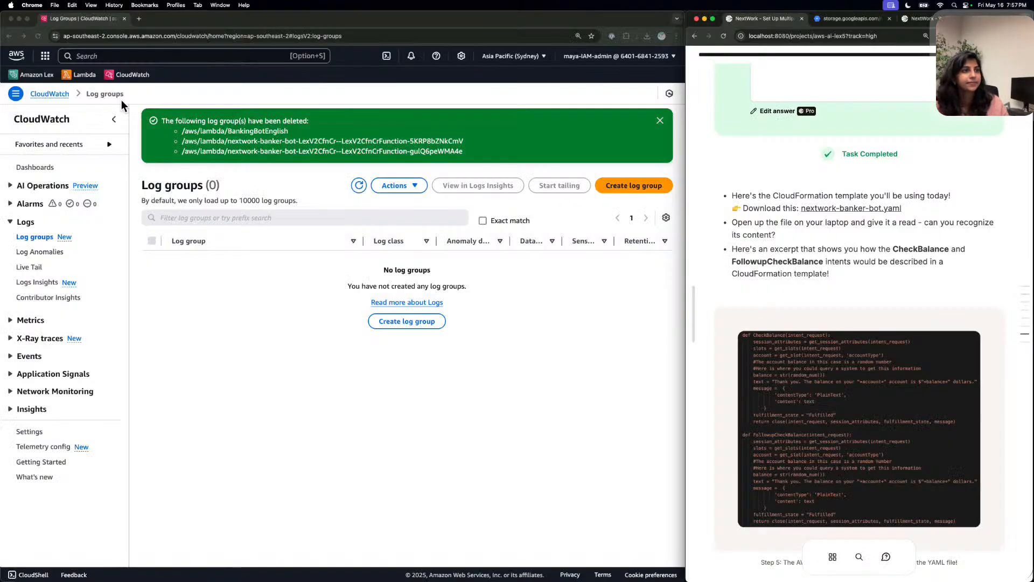
scroll(820, 292, down, 3)
scroll(820, 291, down, 5)
scroll(820, 294, up, 1)
scroll(819, 287, down, 2)
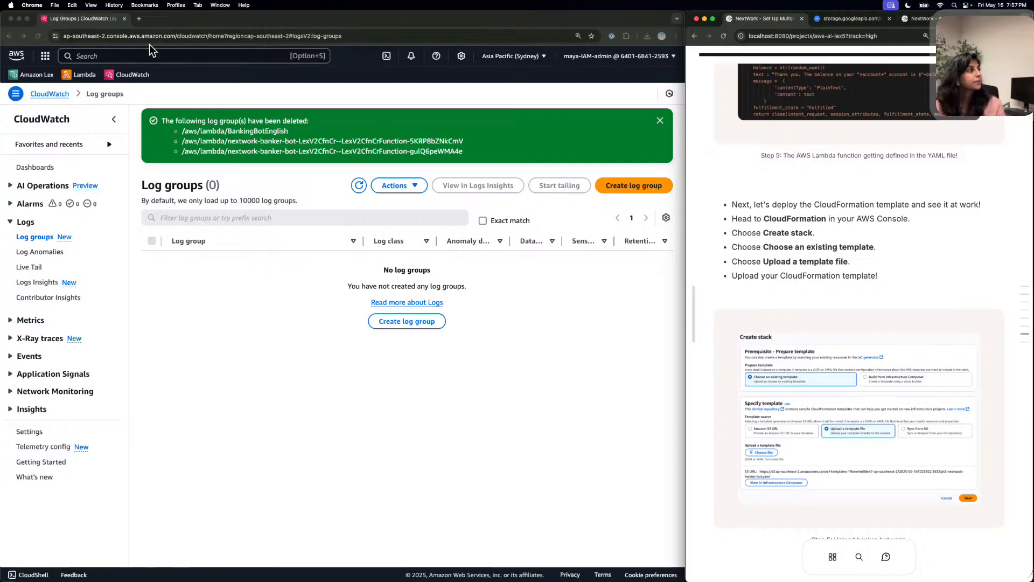
click(216, 49)
text(cl)
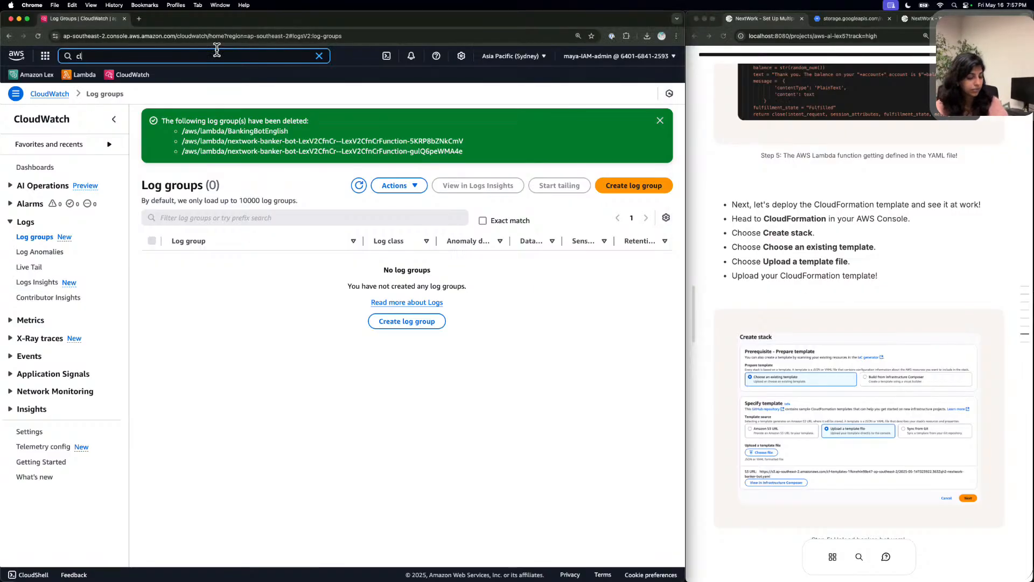
text(oudfir)
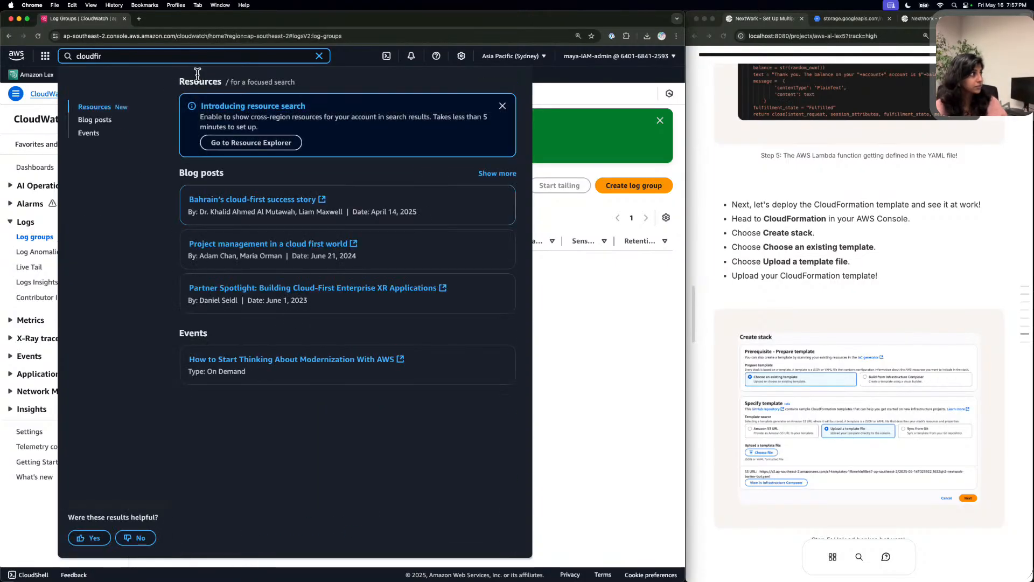
key(BackSpace)
key(BackSpace)
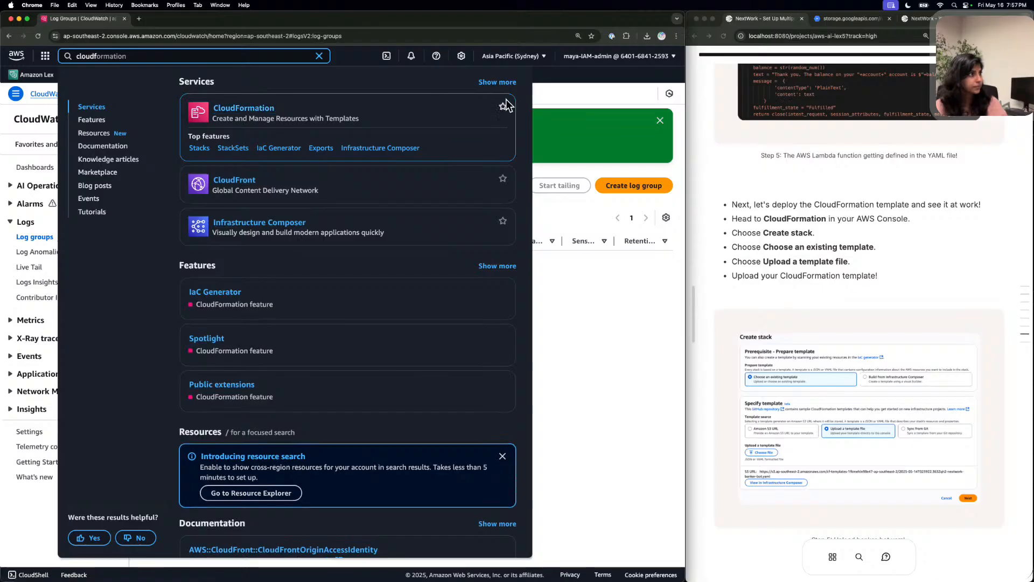
click(230, 108)
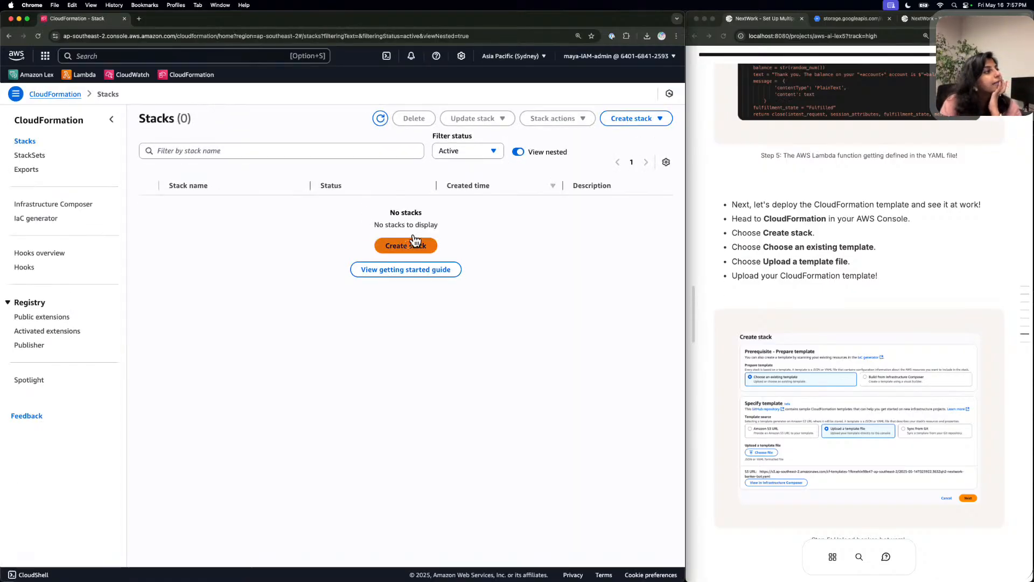
Start a new CloudFormation stack from an existing template and upload nextwork-banker-bot.yaml from Downloads as its template file.
click(413, 242)
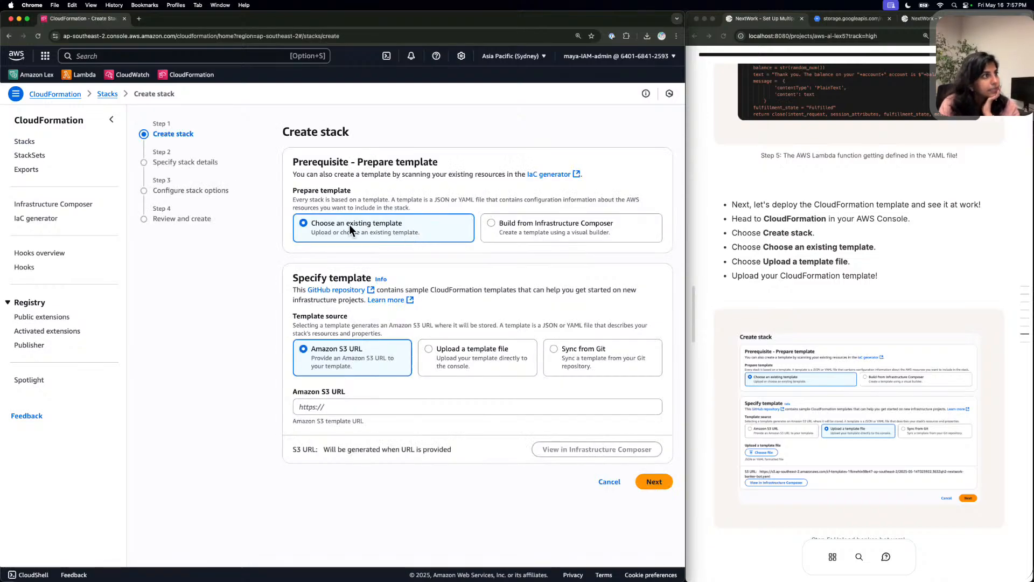
click(457, 348)
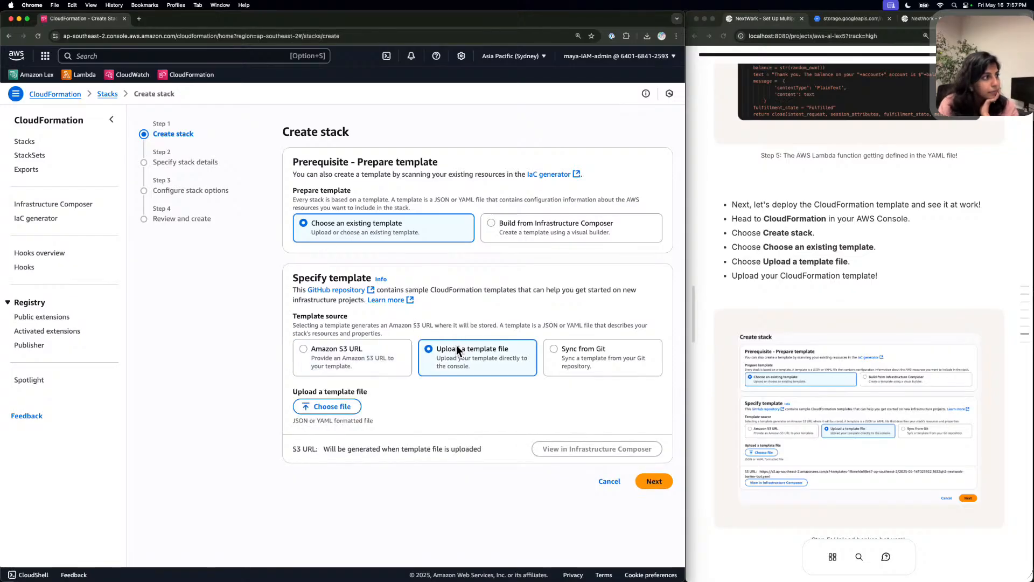
click(334, 395)
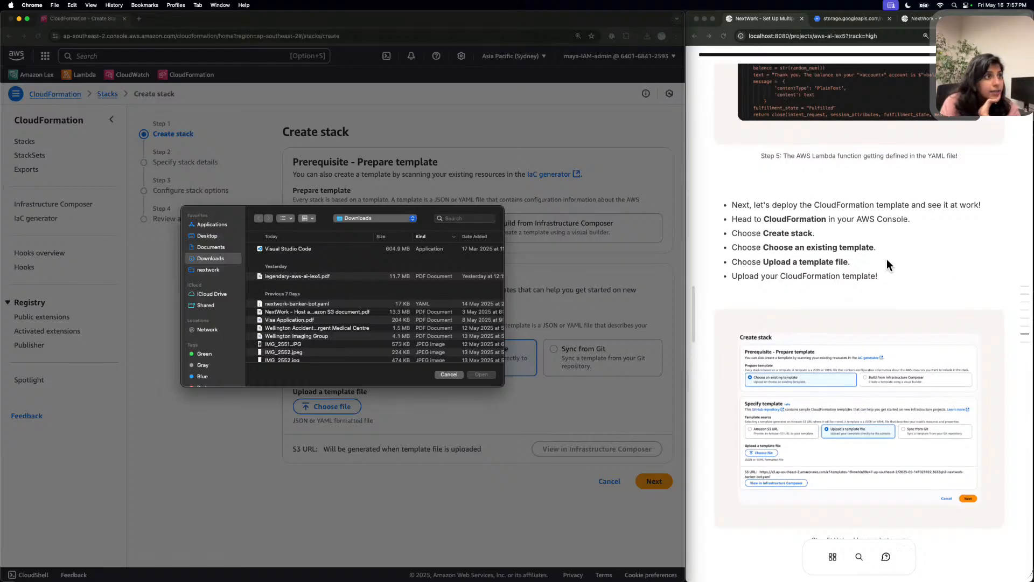
scroll(887, 258, up, 6)
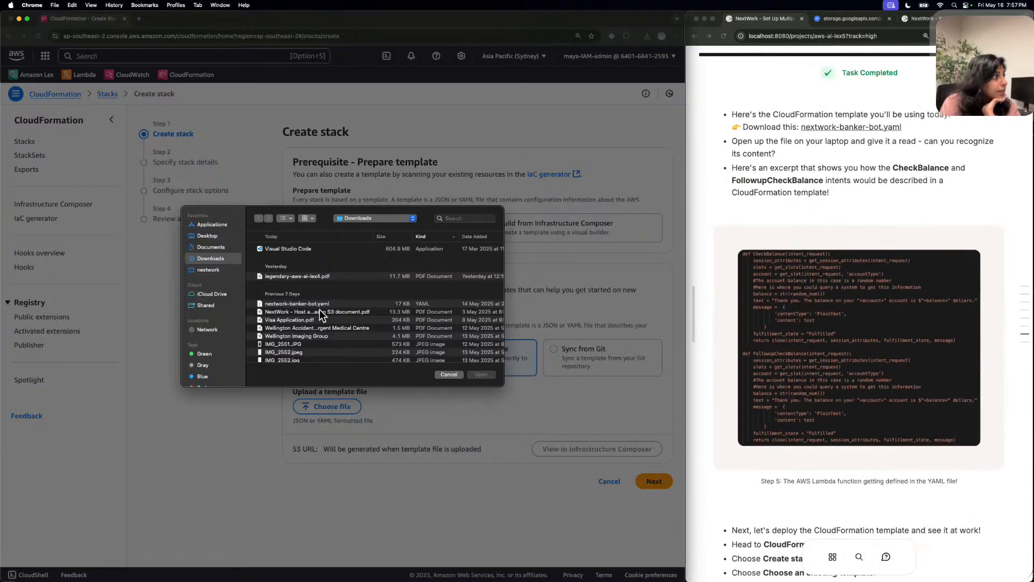
double_click(314, 302)
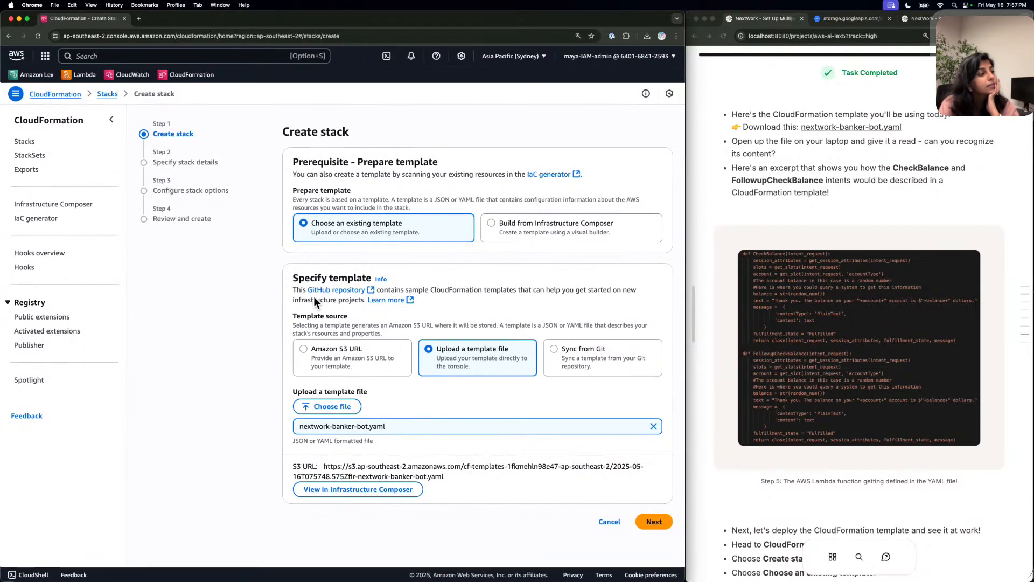
Name the stack nextwork-banker-bot, keep the default parameters and continue to the stack options.
scroll(787, 359, down, 4)
scroll(787, 358, down, 2)
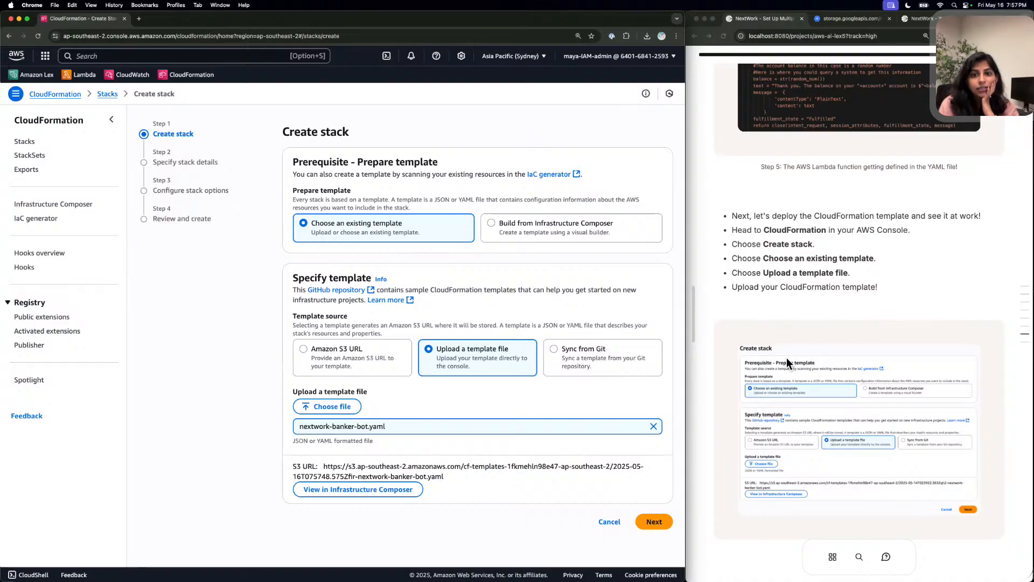
scroll(786, 357, down, 2)
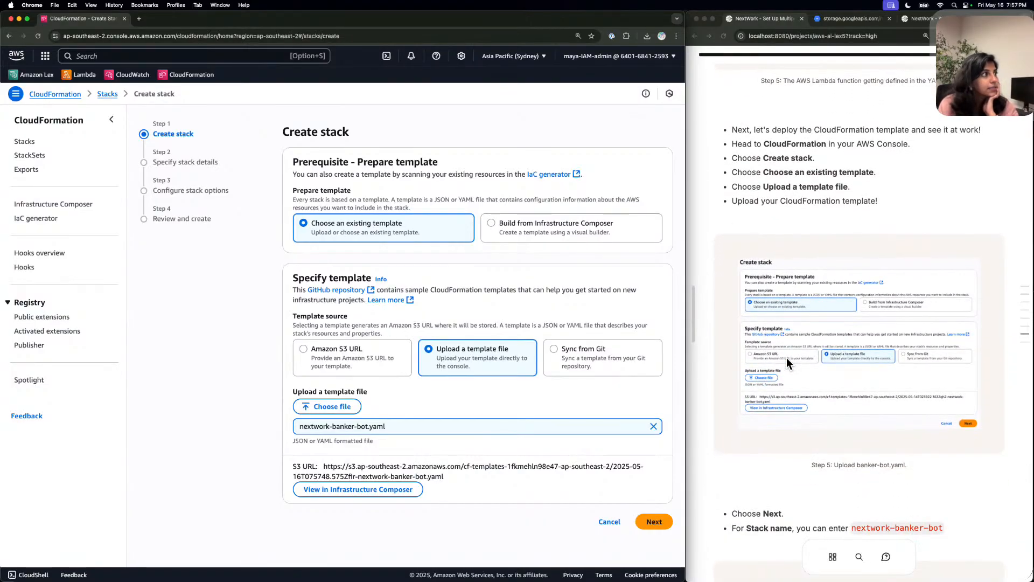
scroll(786, 357, down, 3)
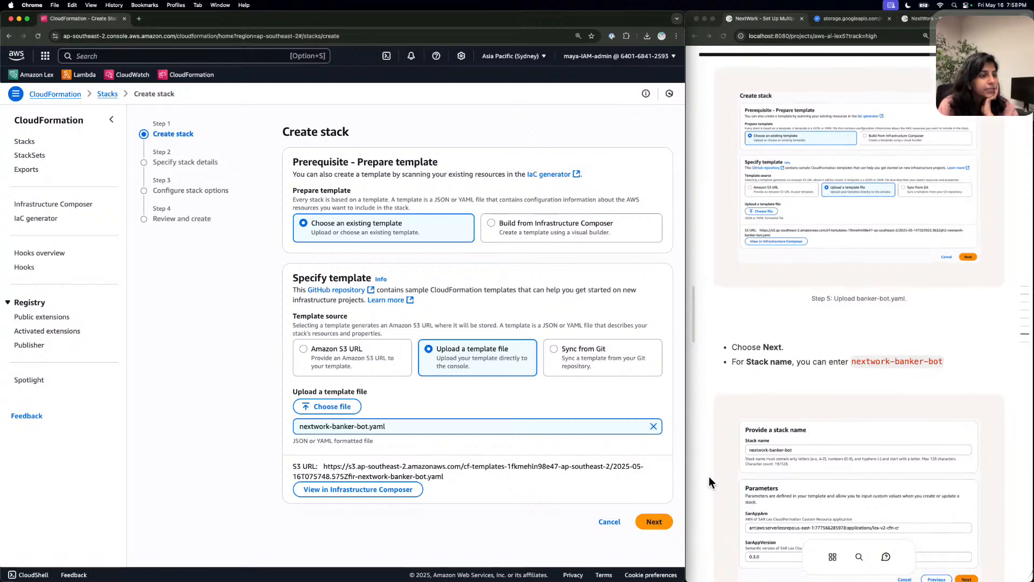
click(652, 521)
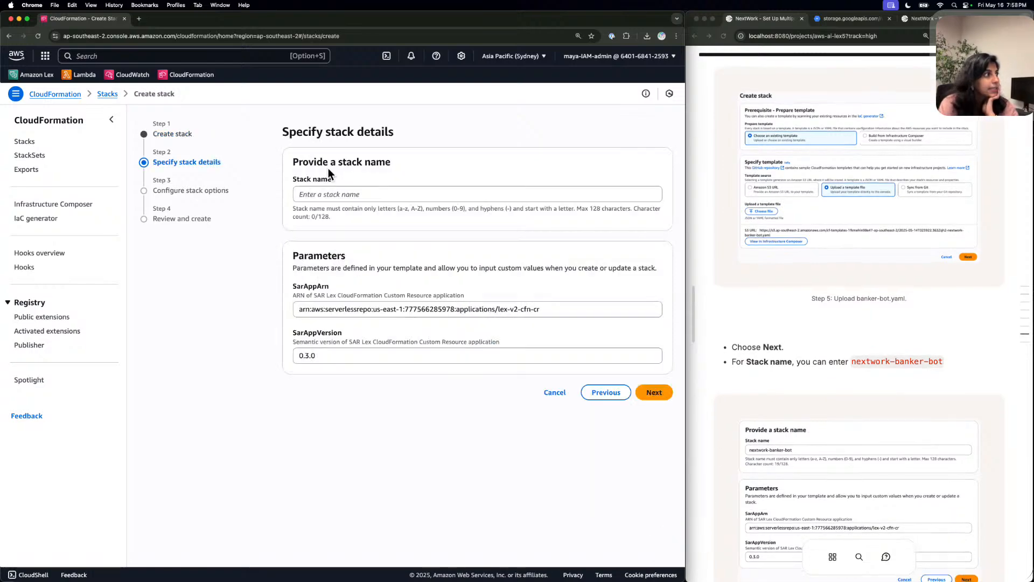
click(905, 360)
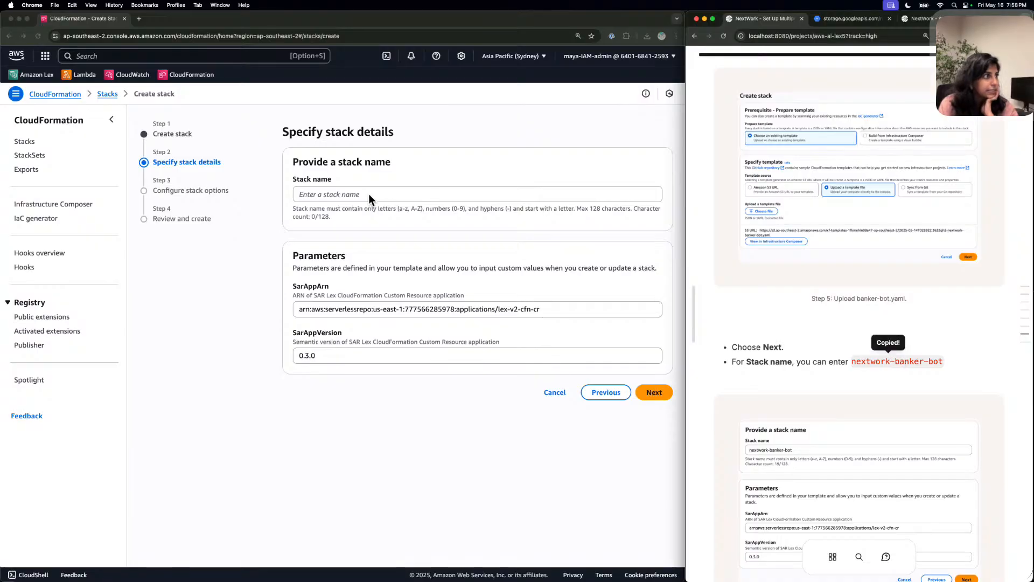
click(386, 193)
key(super+v)
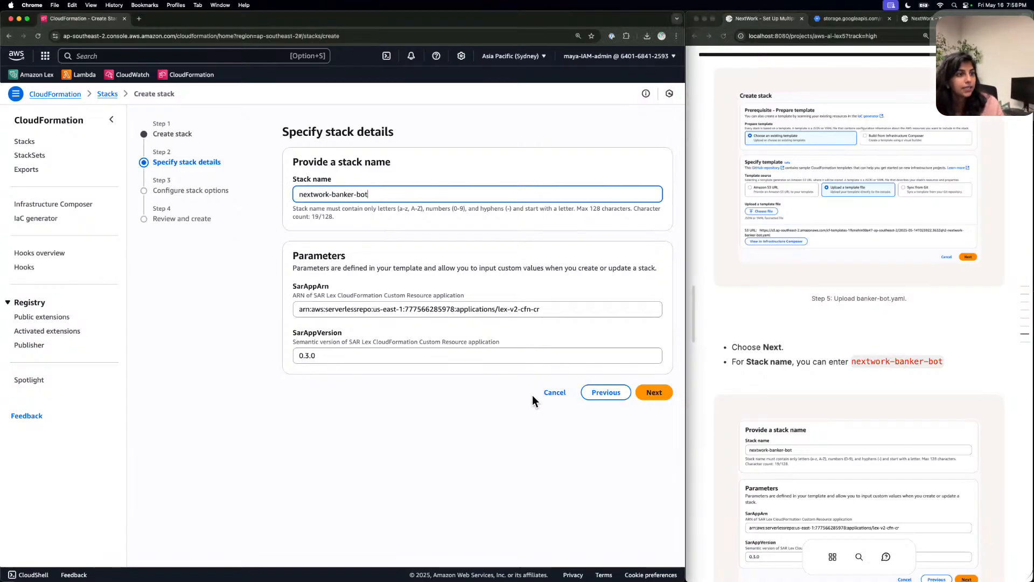
scroll(759, 393, down, 4)
click(654, 391)
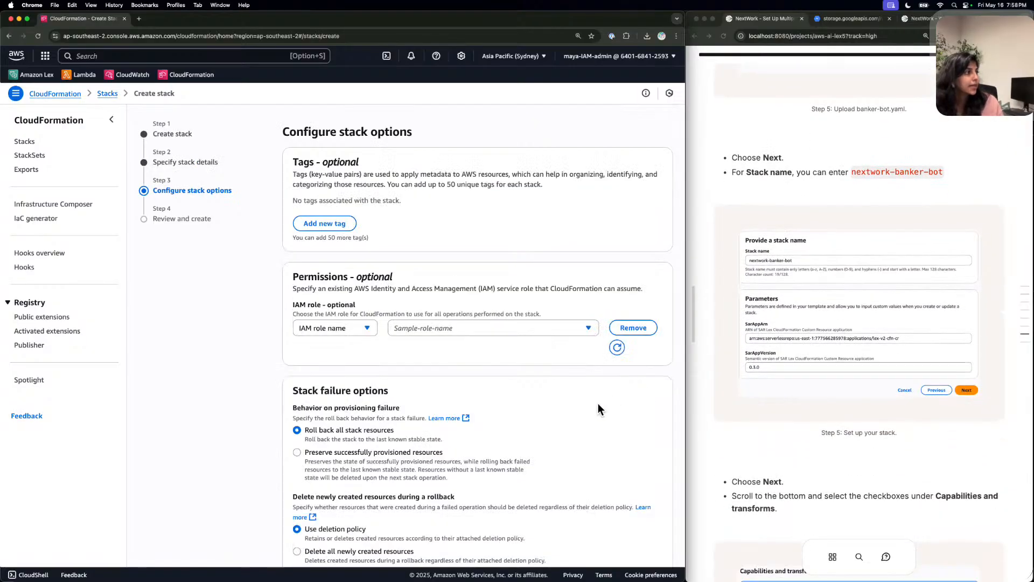
Acknowledge all three capabilities (IAM resources, IAM resources with custom names, CAPABILITY_AUTO_EXPAND) and continue to the stack review.
scroll(598, 404, down, 5)
scroll(598, 407, down, 6)
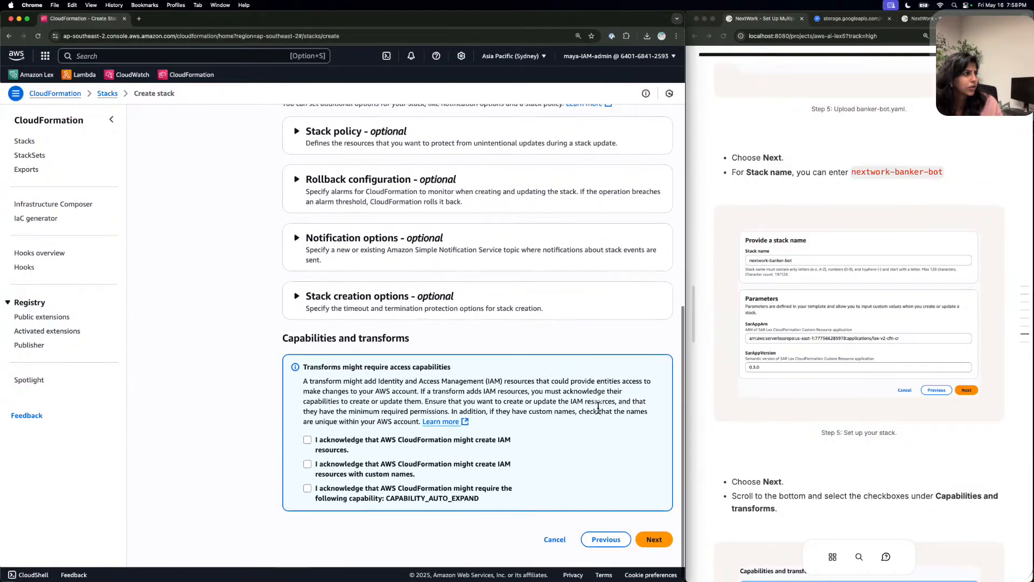
scroll(739, 431, down, 3)
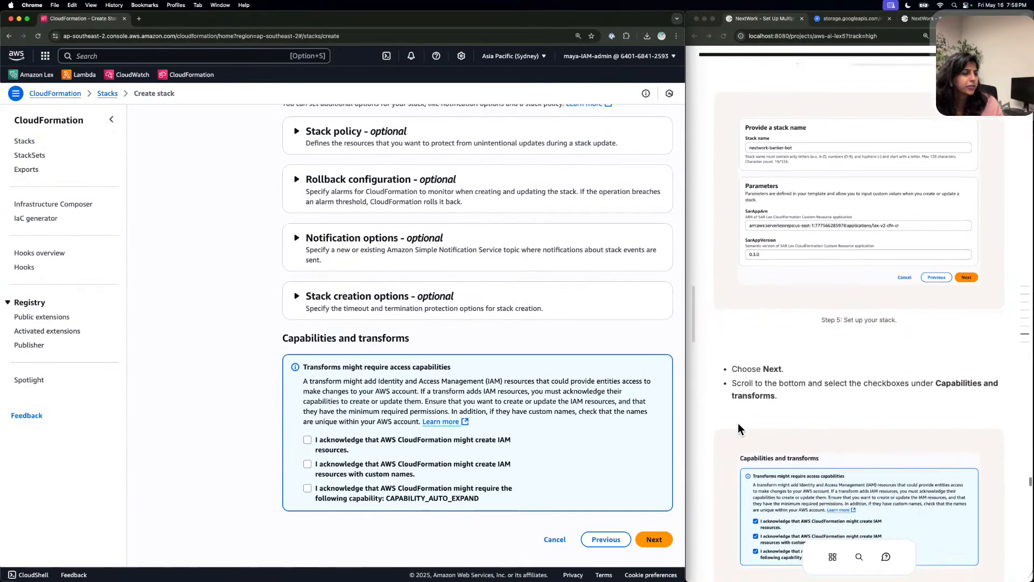
scroll(739, 428, down, 4)
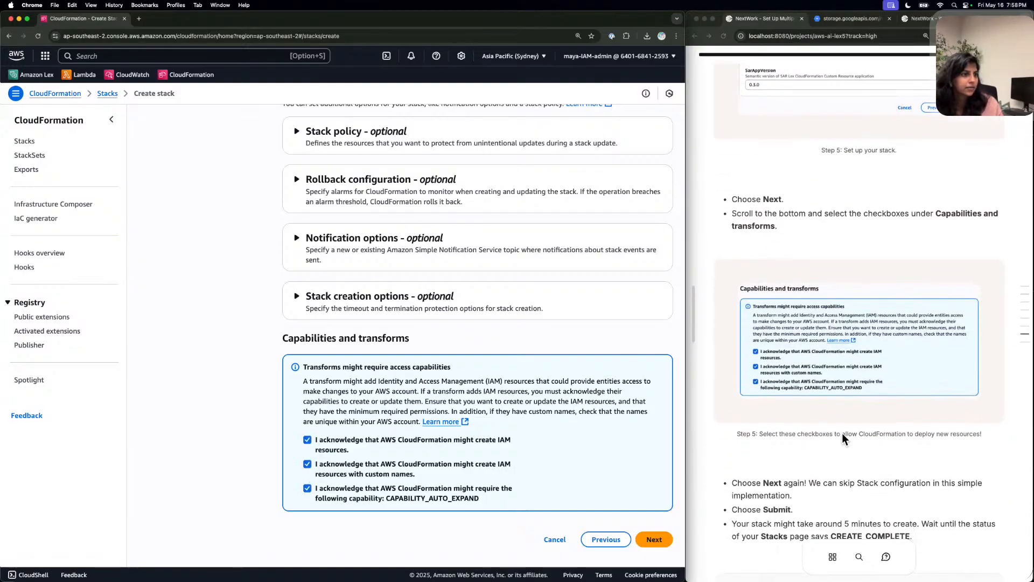
scroll(832, 434, down, 5)
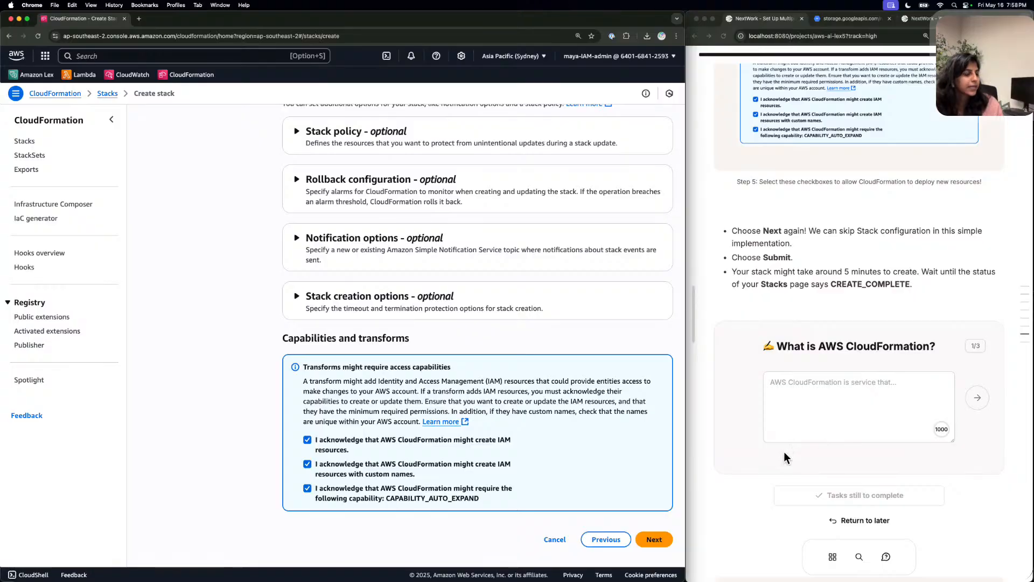
click(656, 536)
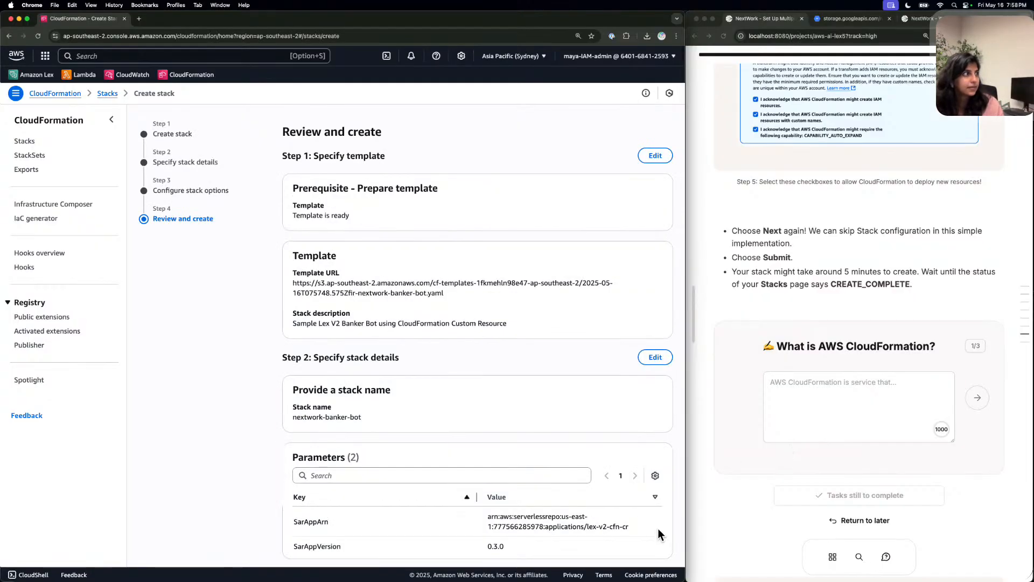
Review the nextwork-banker-bot stack settings down to the creation options and submit the stack for creation.
scroll(355, 340, down, 2)
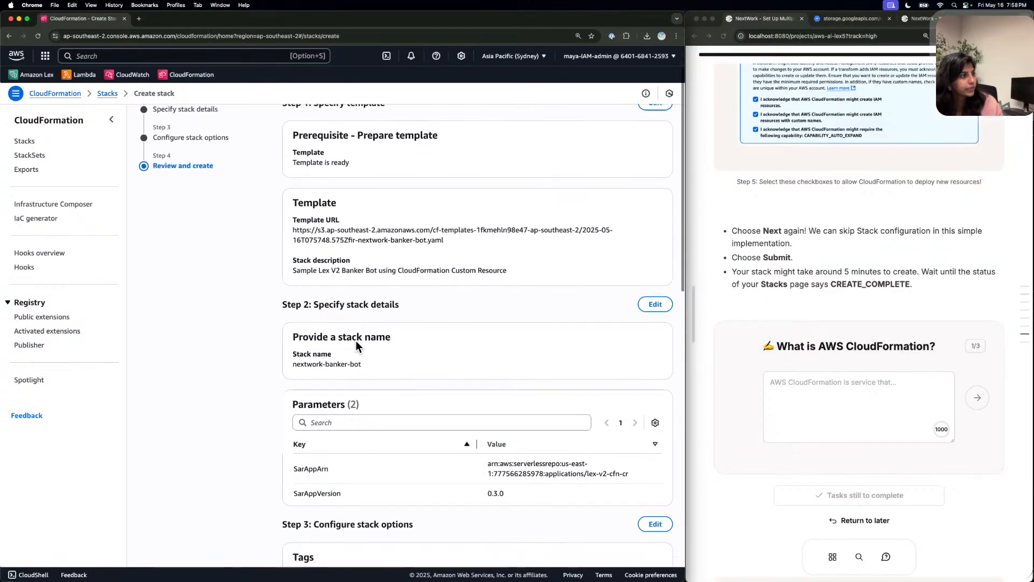
scroll(355, 342, down, 15)
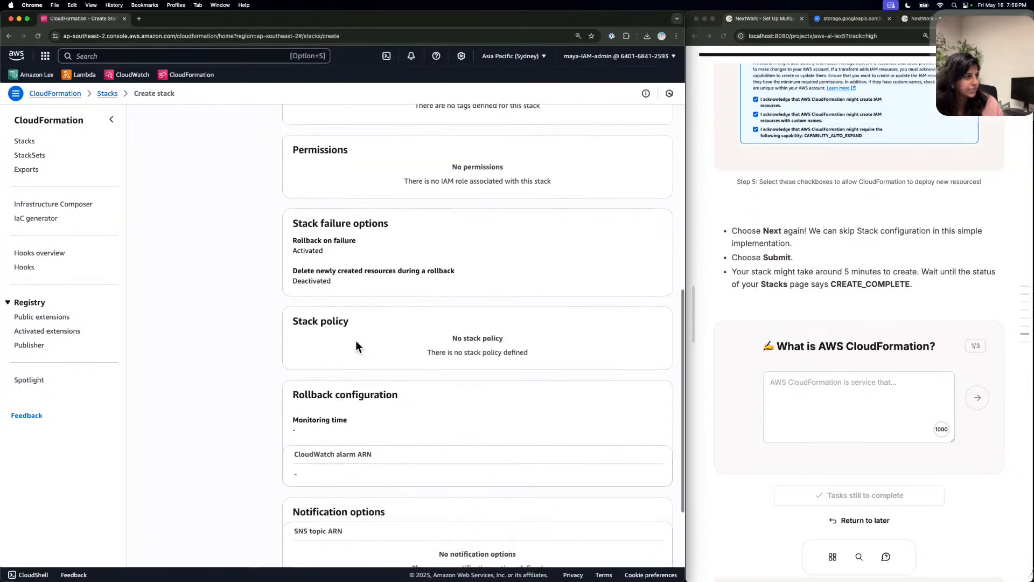
scroll(356, 341, down, 1)
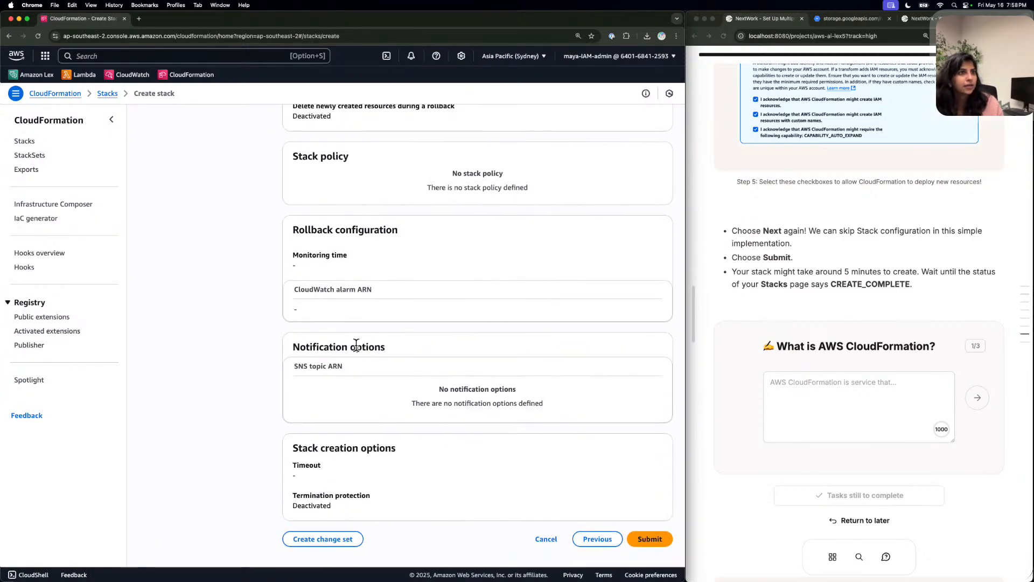
click(652, 532)
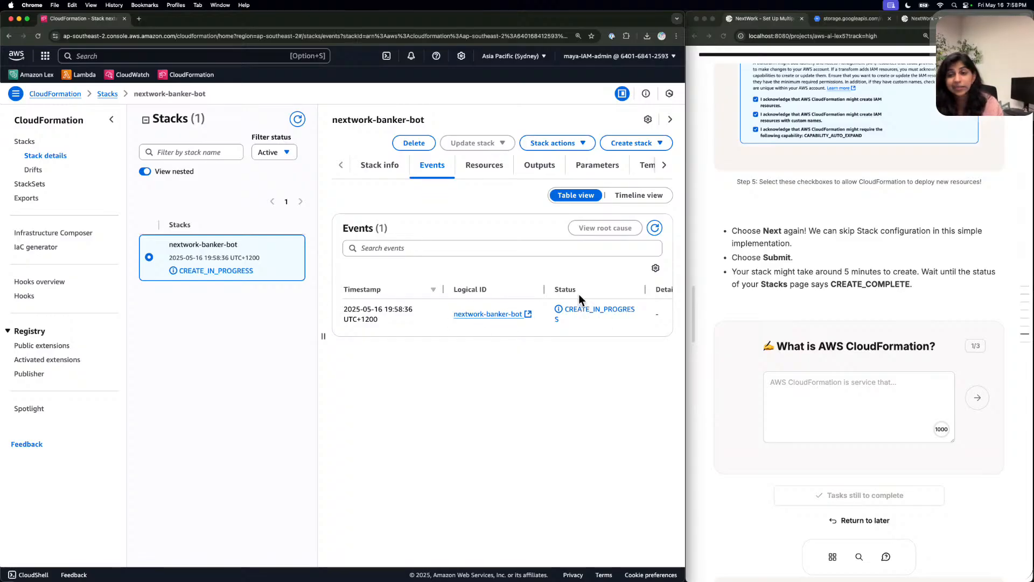
Start the "What is AWS CloudFormation?" answer with "AWS CloudFormation is an infrastructure as code service that allows you to deploy all the".
click(867, 379)
key(super+v)
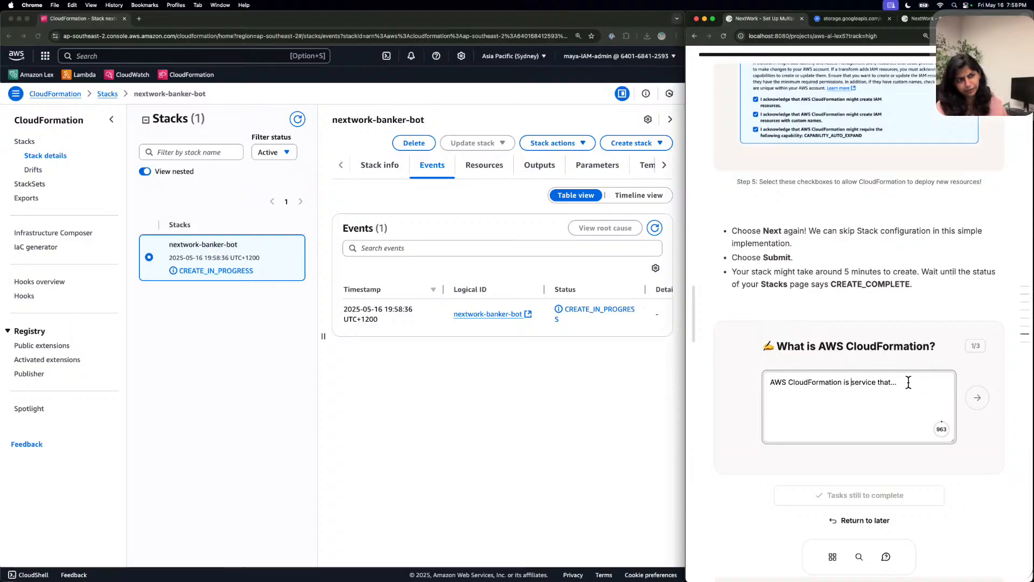
text(an int)
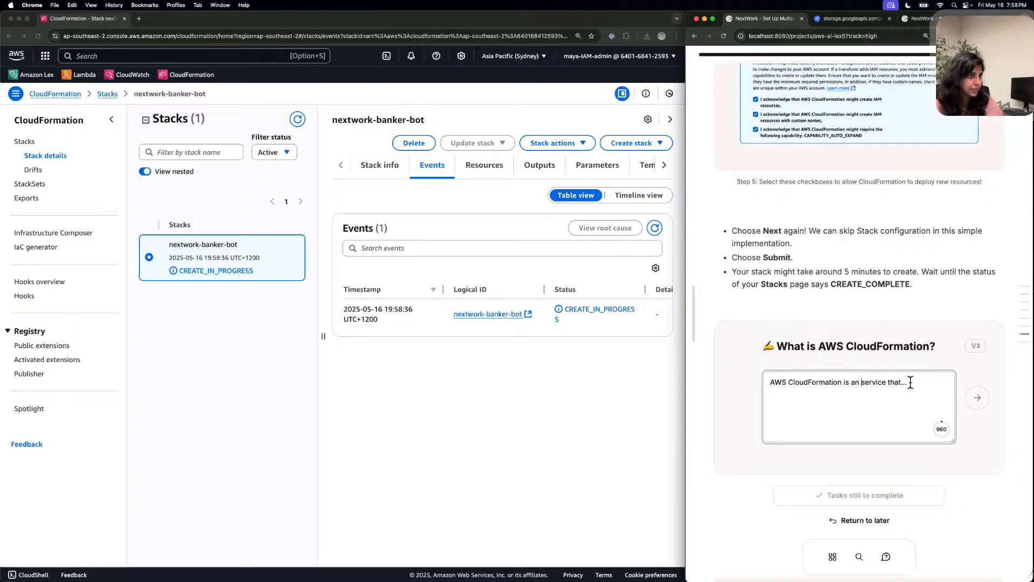
key(BackSpace)
text(fras)
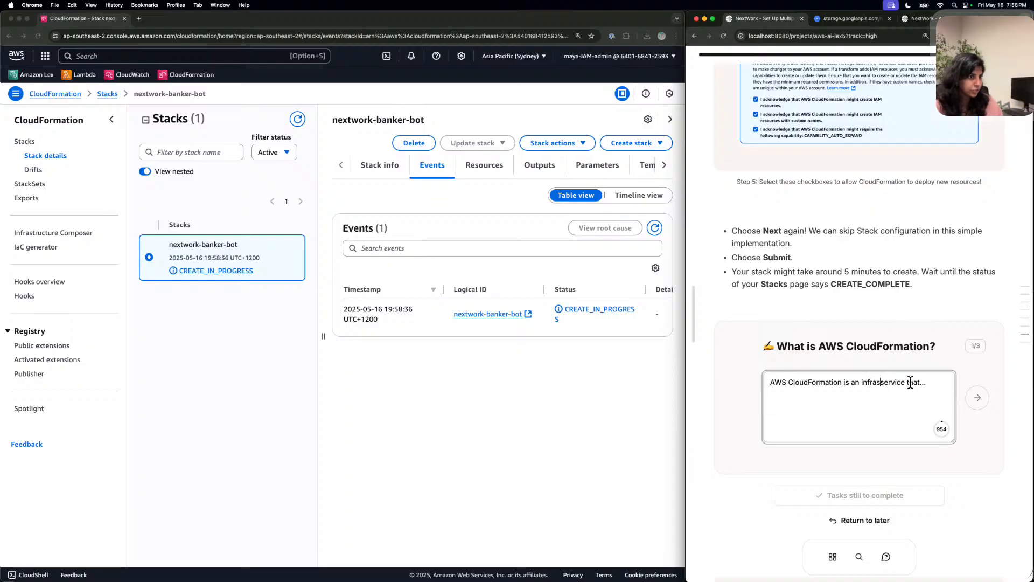
text(truc)
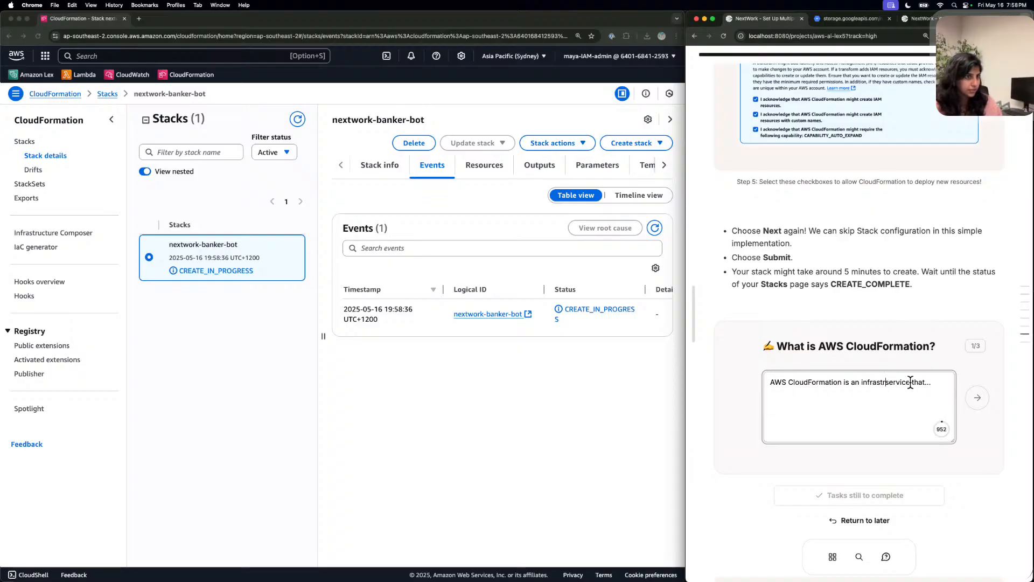
text(ture as cod)
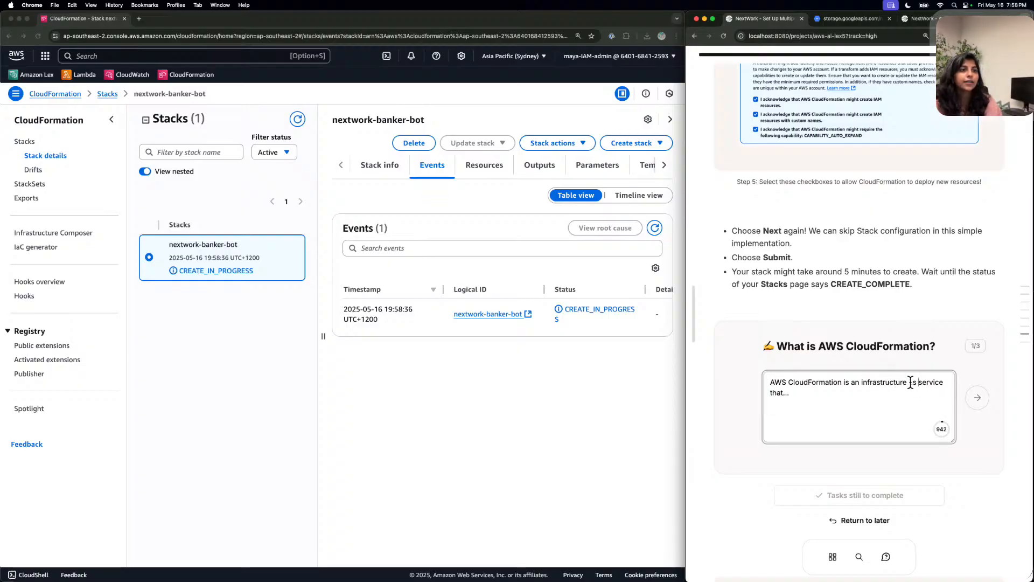
text(e service that)
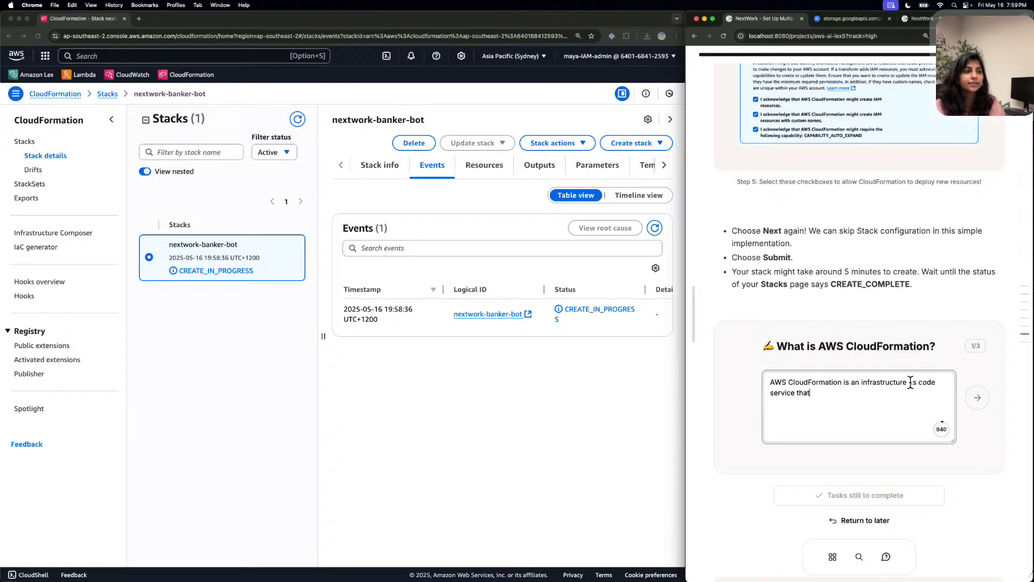
text( allows you to dep)
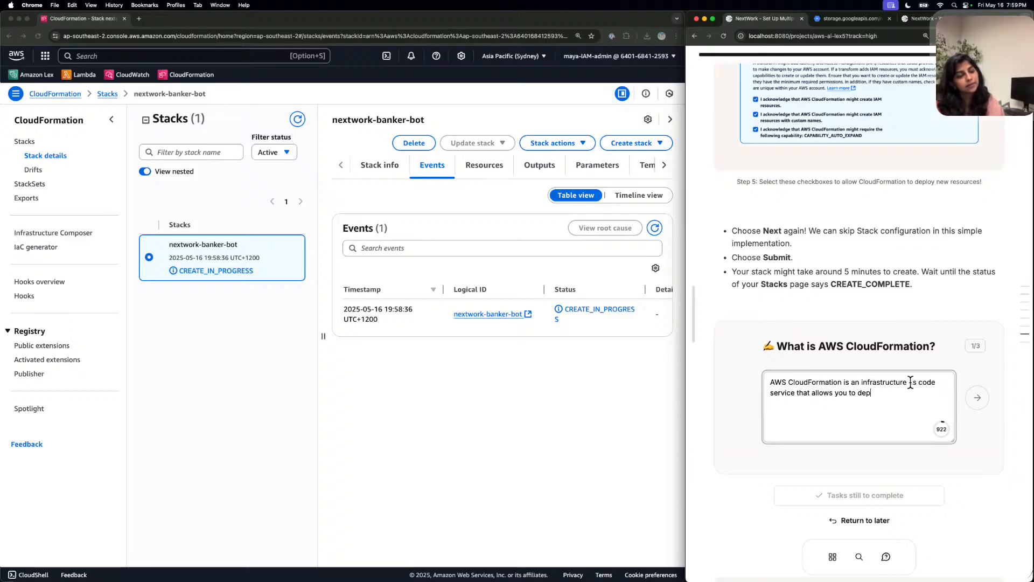
text(loy all the)
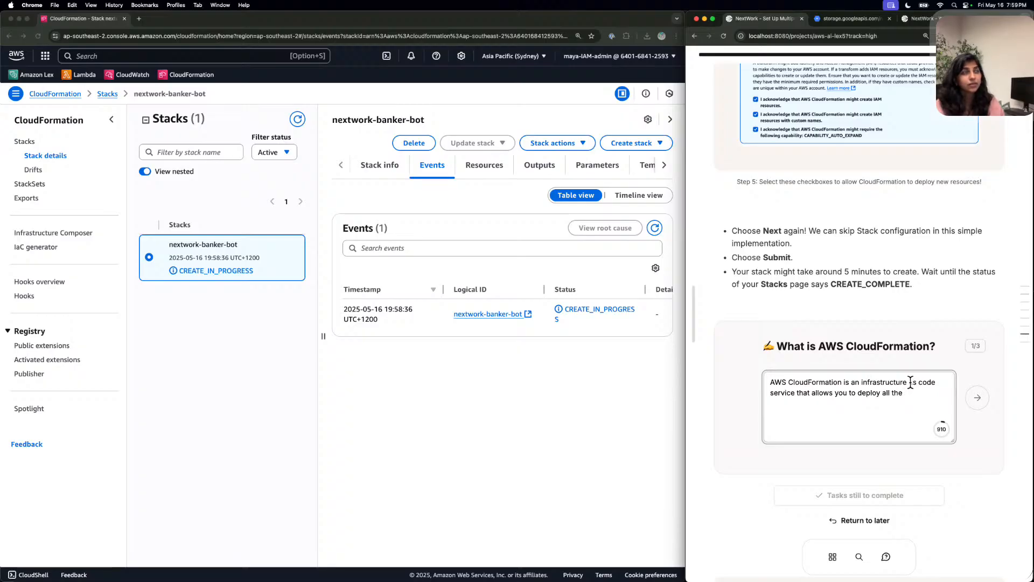
Using the guide's CloudFormation definition, complete the answer with "resources and dependencies as cod." and go to the second question.
scroll(878, 231, up, 10)
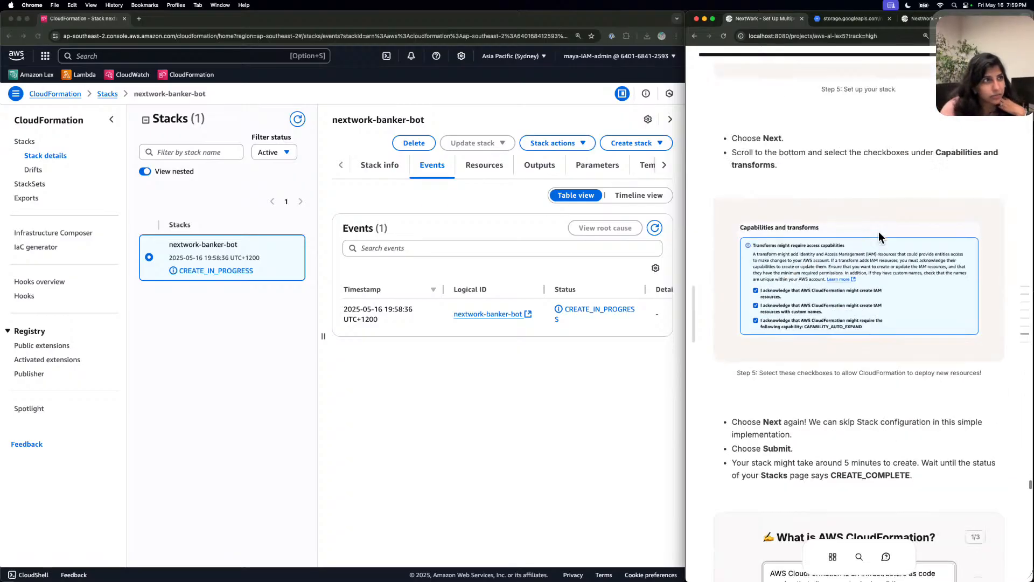
scroll(885, 241, up, 15)
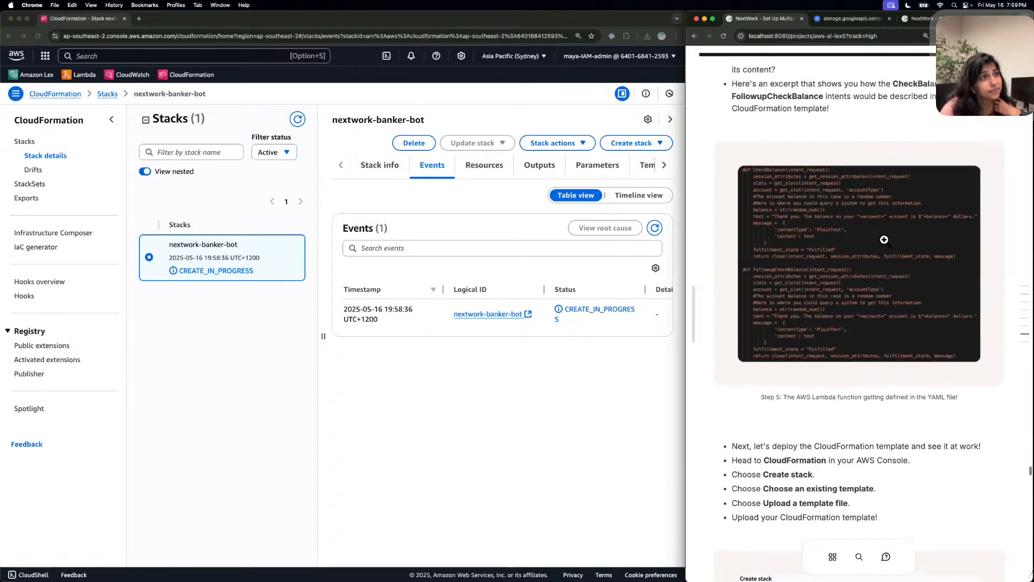
scroll(883, 243, up, 5)
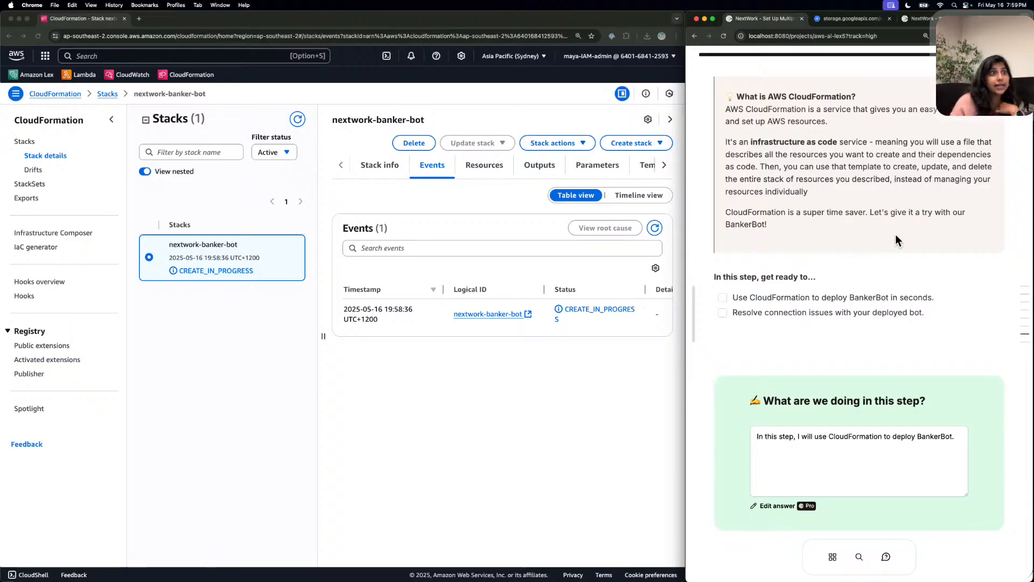
scroll(895, 235, down, 20)
scroll(896, 237, down, 15)
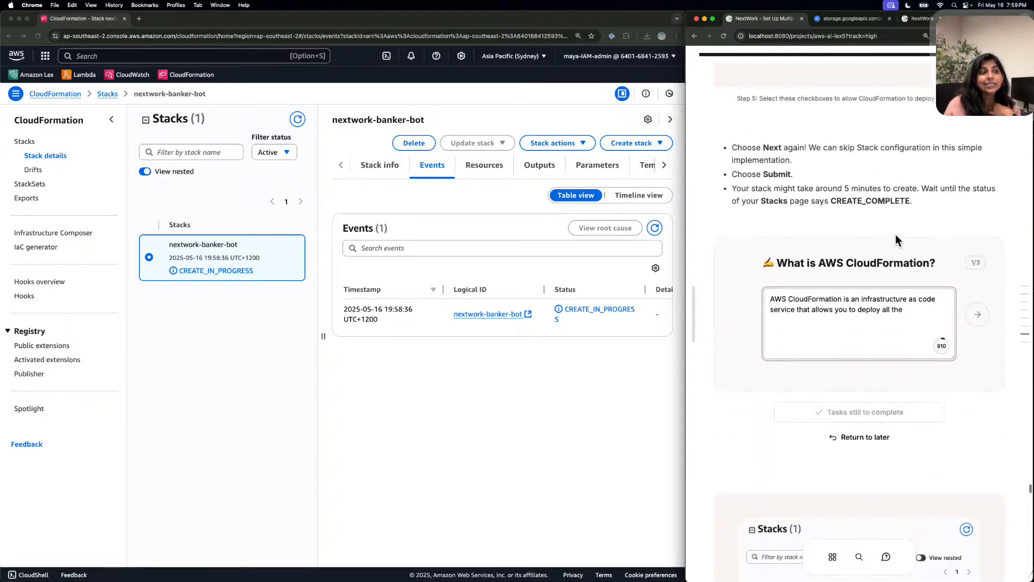
text(resources and dep)
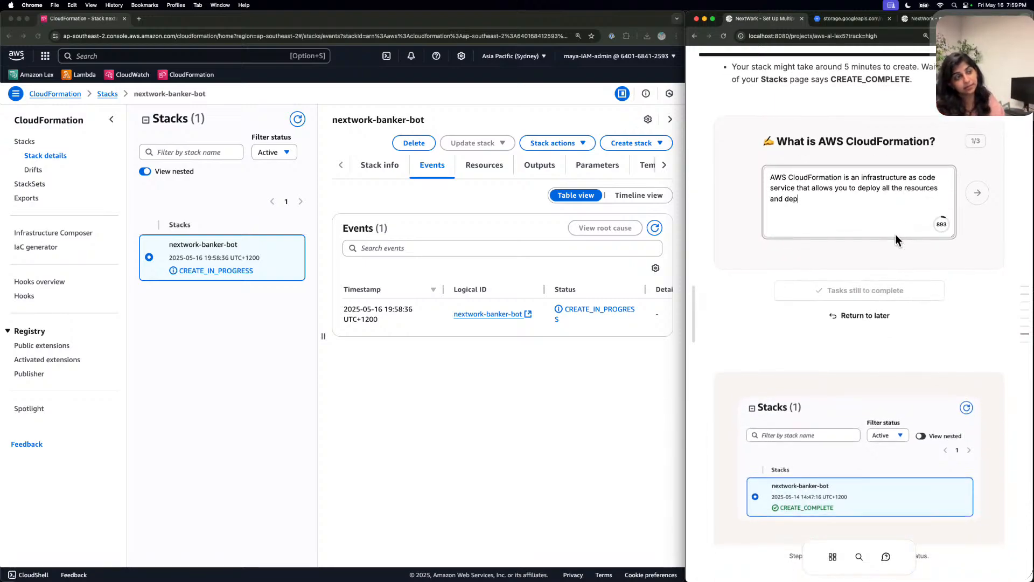
text(enden)
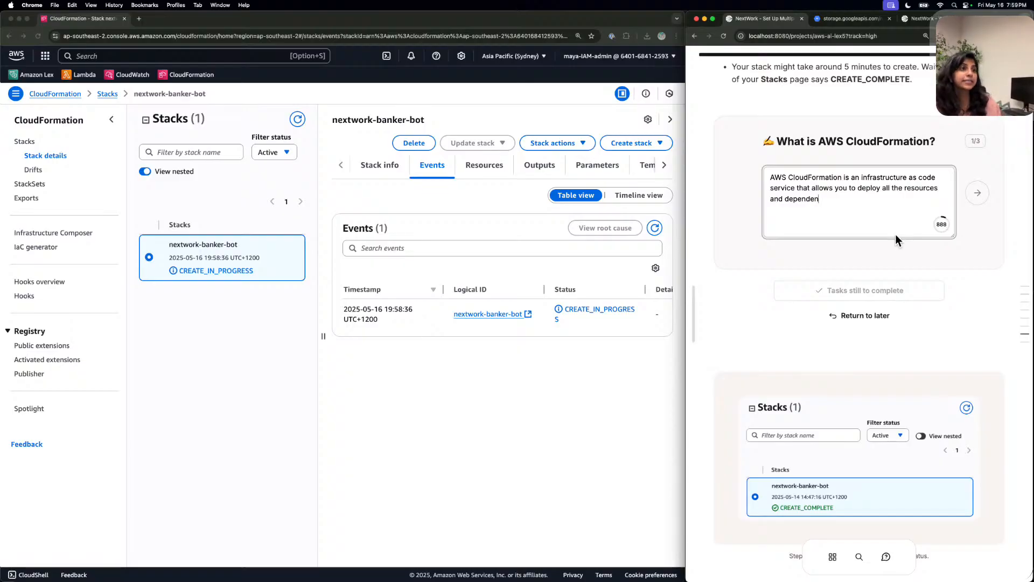
text(cies as cod.)
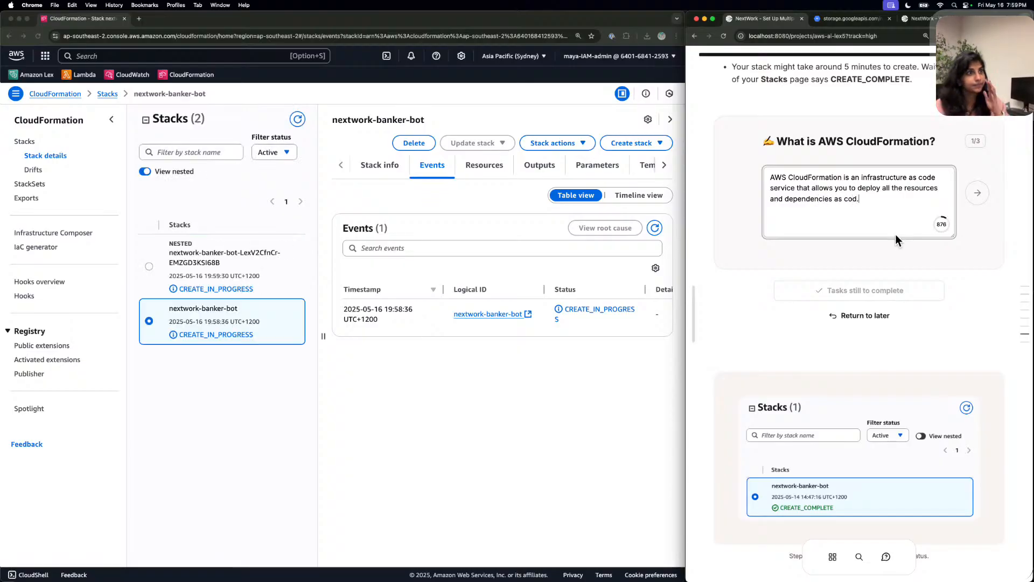
click(977, 193)
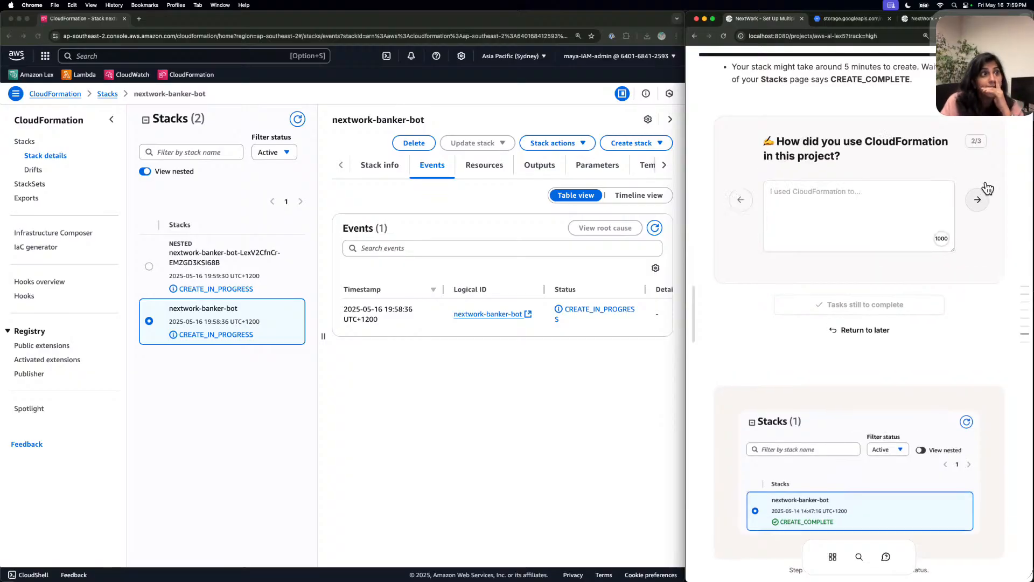
Begin the answer on how CloudFormation was used with "I used CloudFormation to deploy the entire Lexbot that I had created at the".
click(952, 189)
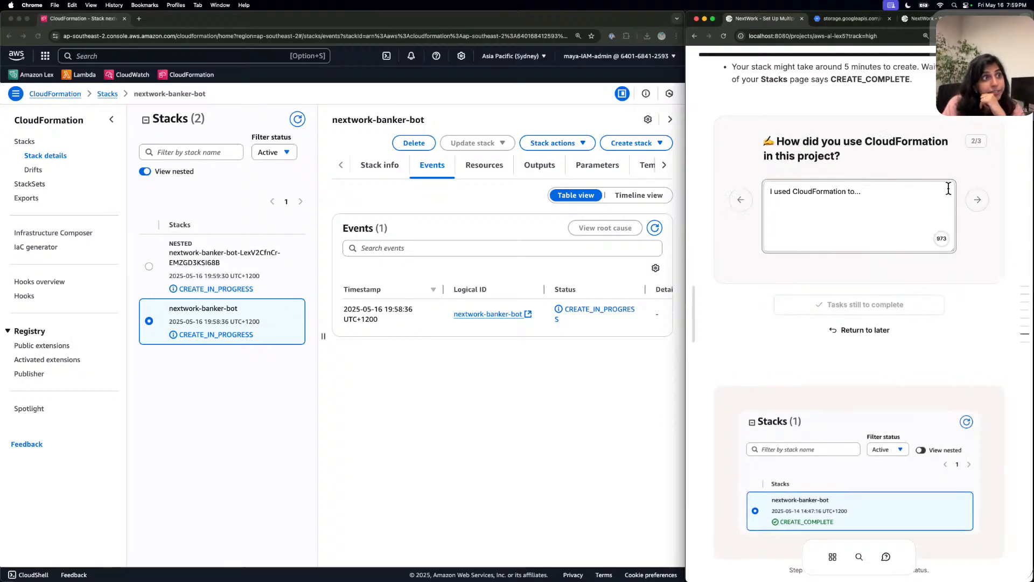
key(BackSpace)
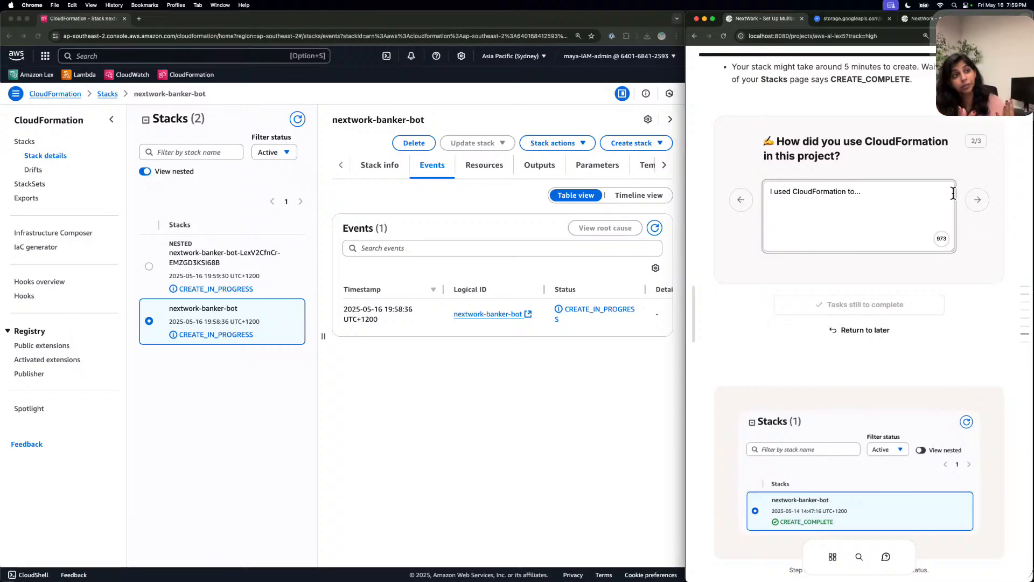
key(BackSpace)
key(BackSpace)
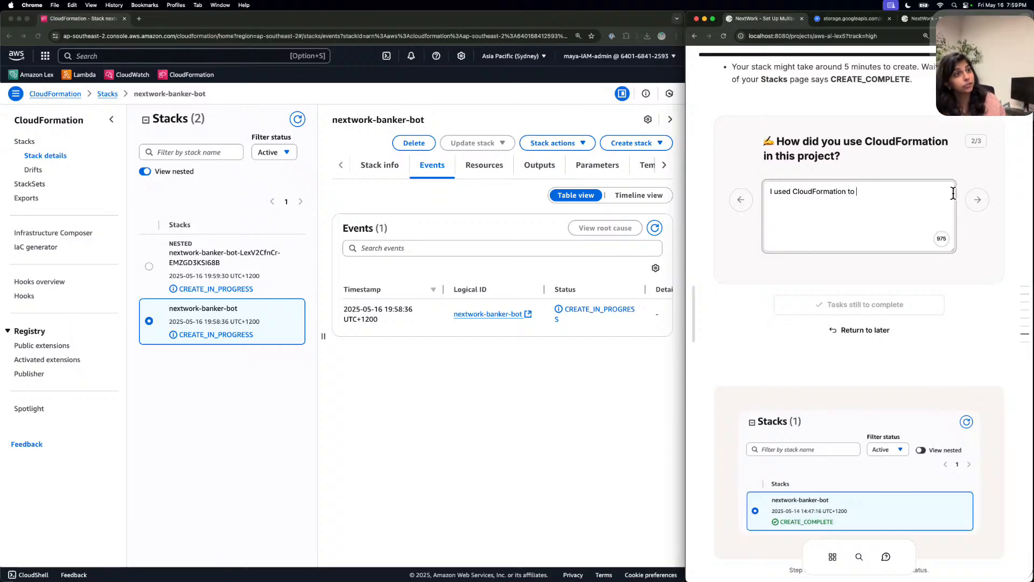
text(deploy)
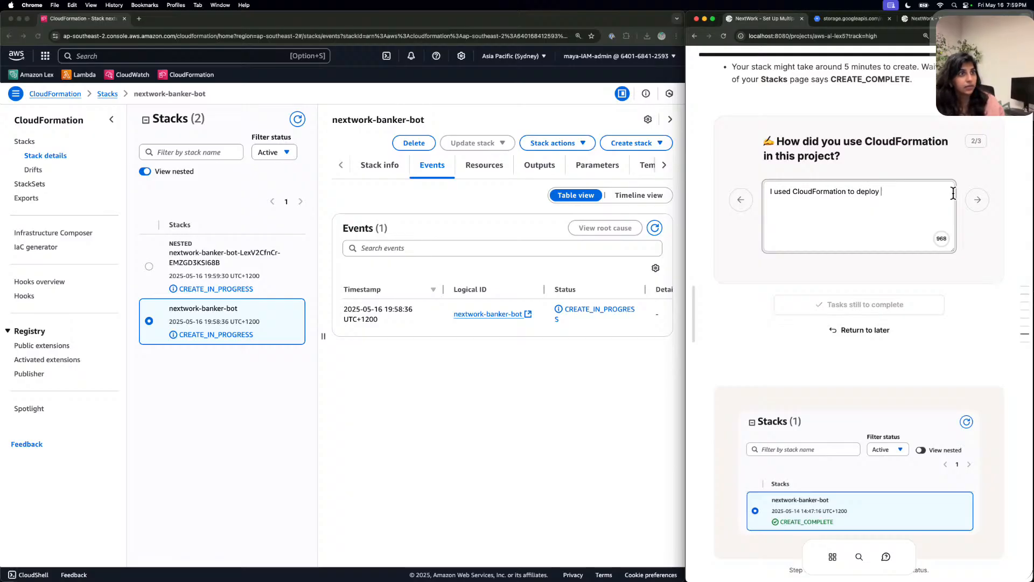
text( the entire Lex)
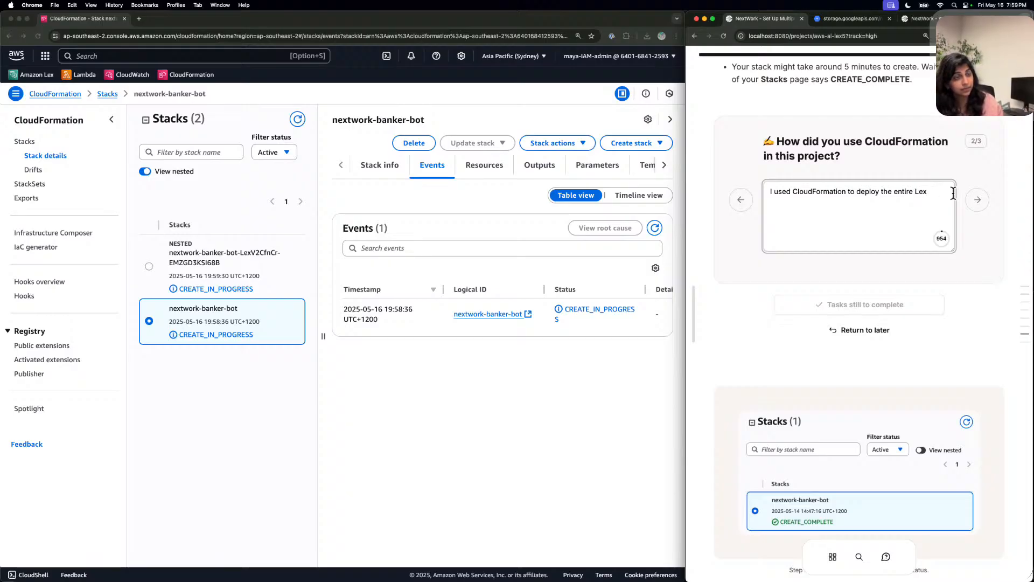
text(bot that I had cre)
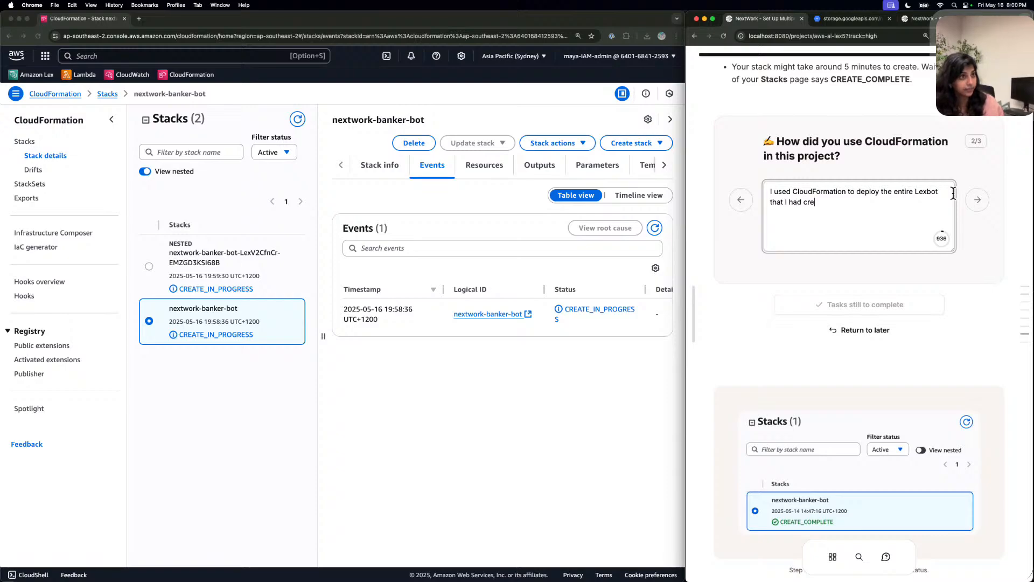
text(ated at the )
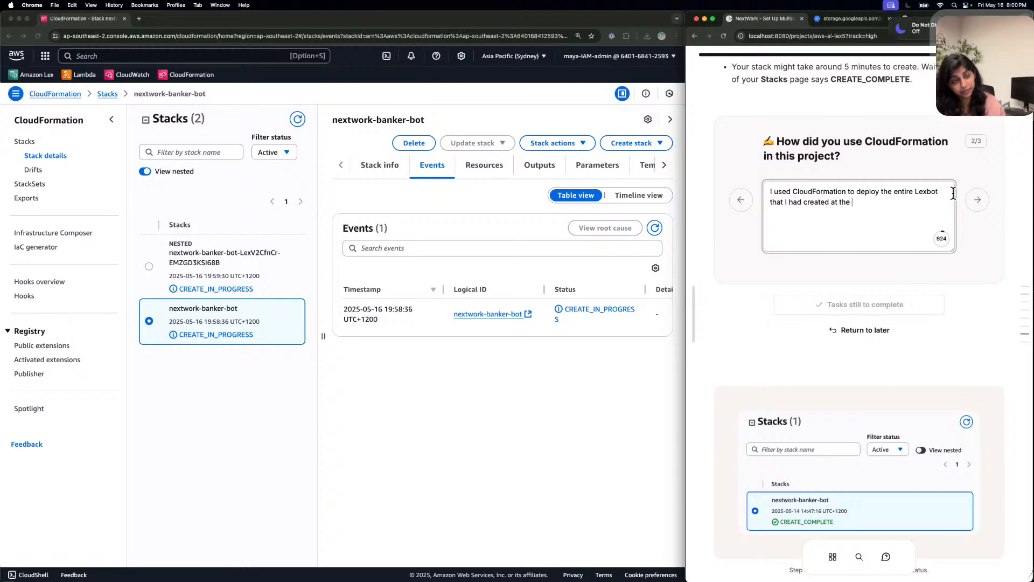
Complete the answer with "start with all the intents and slots that I need for my BankerBot." and open the third question's answer.
text(start wi)
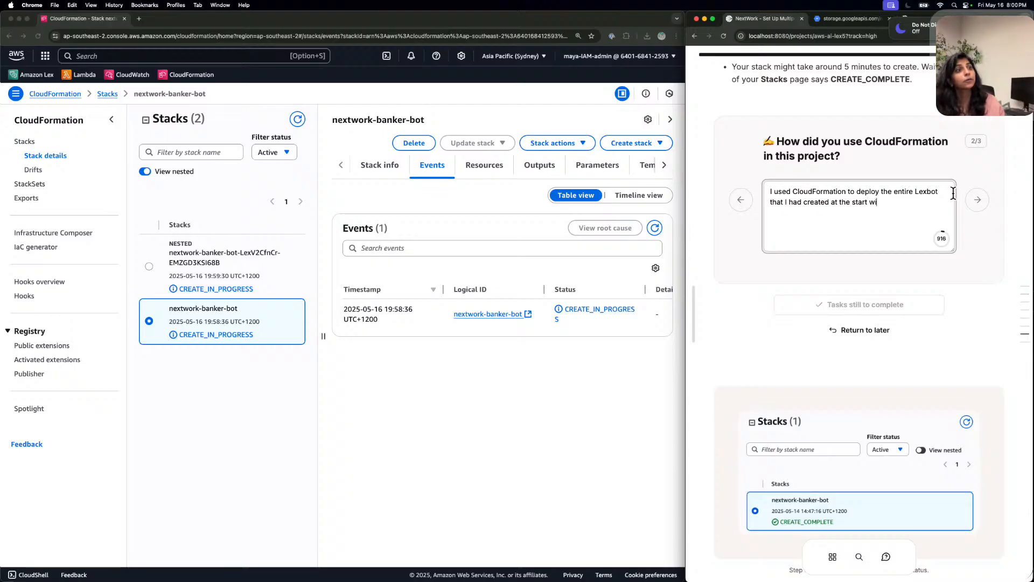
text(th all t)
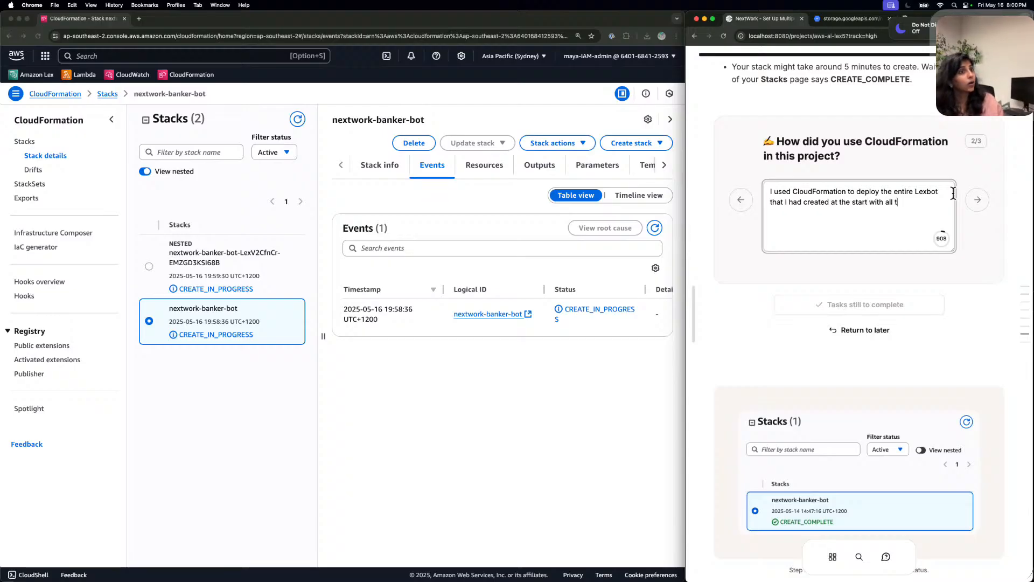
text(he intents )
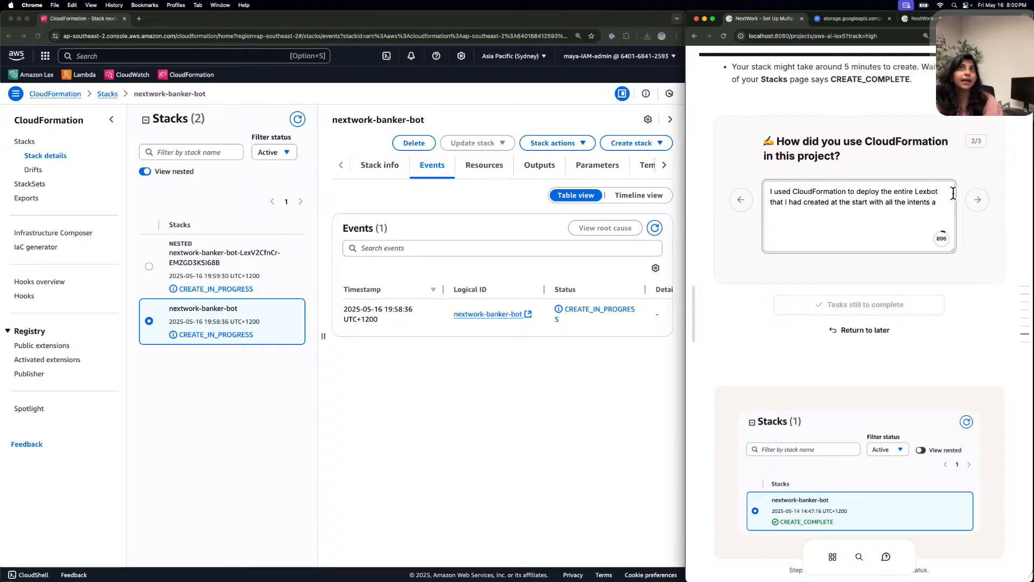
text(and s)
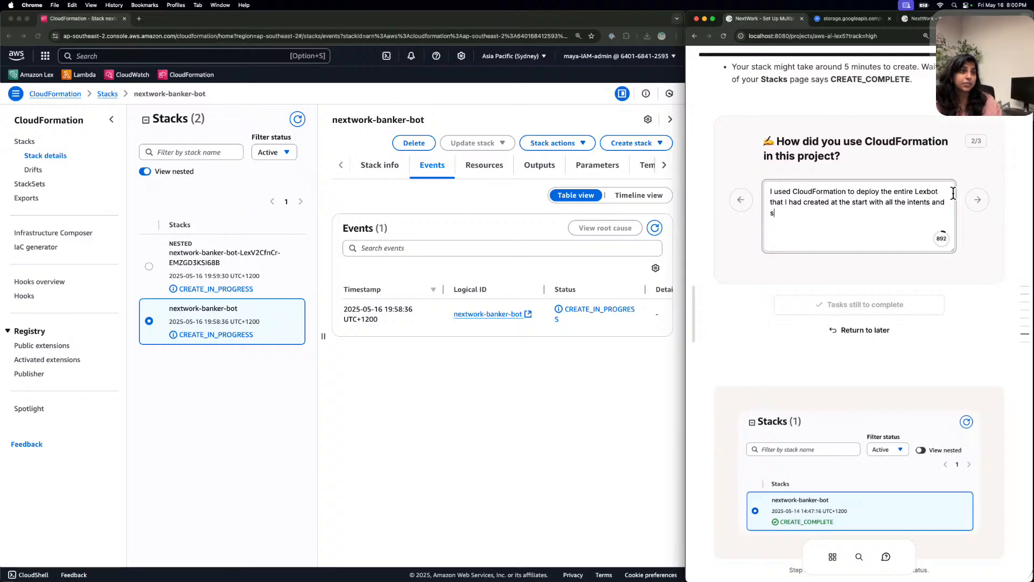
text(lots ahat I need to)
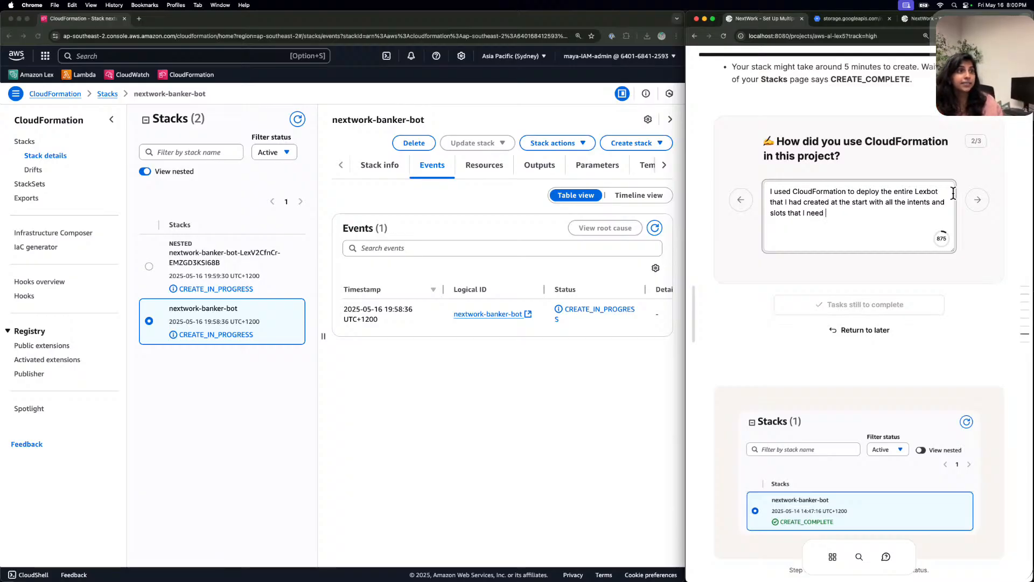
key(BackSpace)
key(BackSpace)
key(BackSpace)
text(for n)
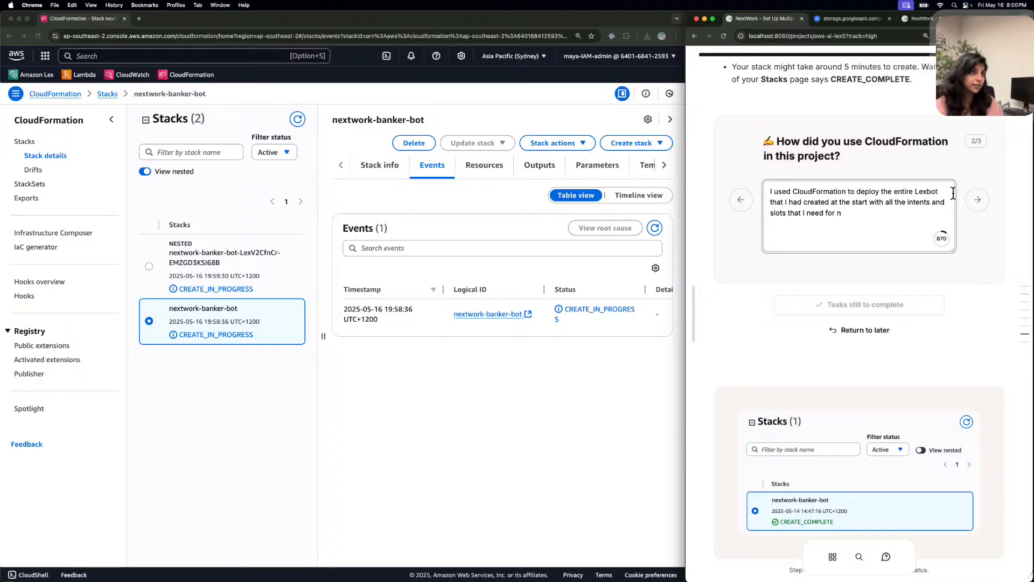
key(BackSpace)
text(my BankerBot.)
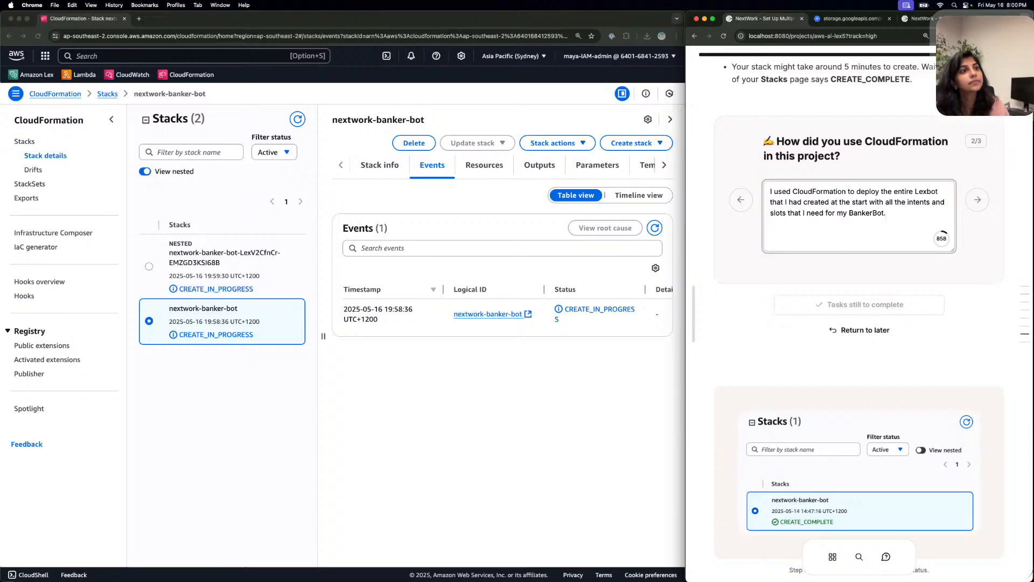
click(977, 199)
click(914, 212)
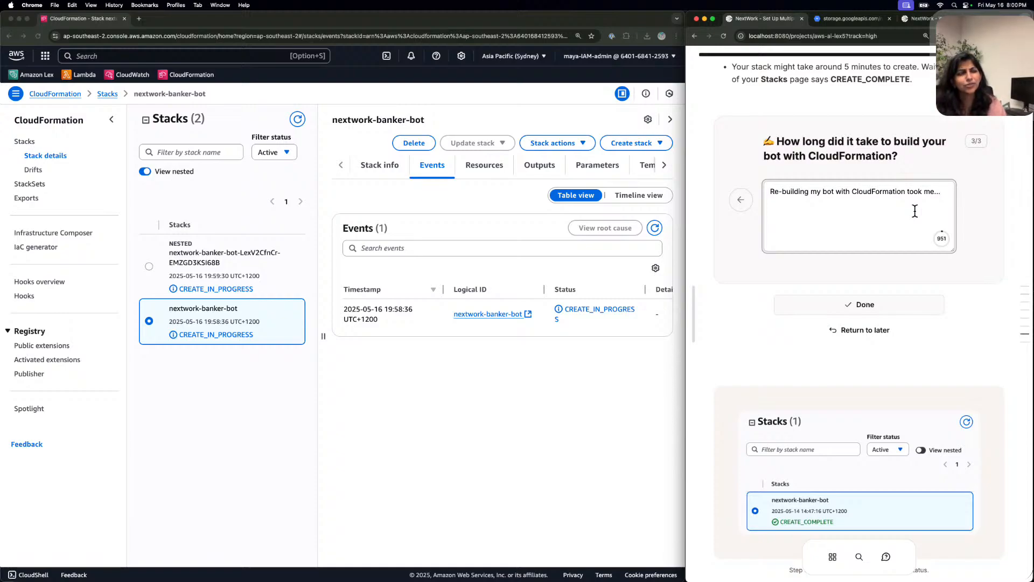
Complete the third answer as "Re-building my bot with CloudFormation took me 5 minutes because I used the given python code file." and submit it.
key(BackSpace)
key(BackSpace)
key(BackSpace)
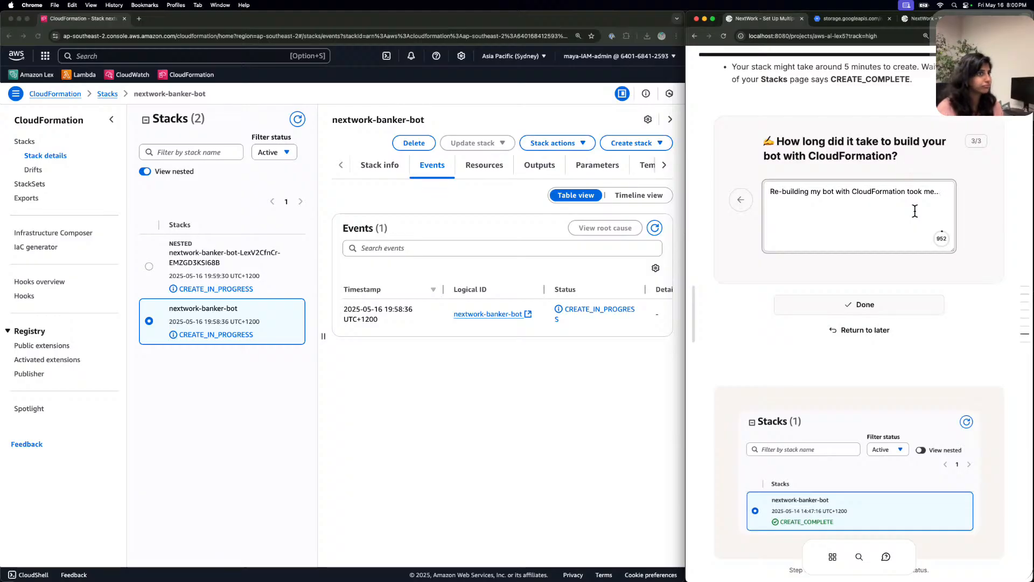
text(5 mi)
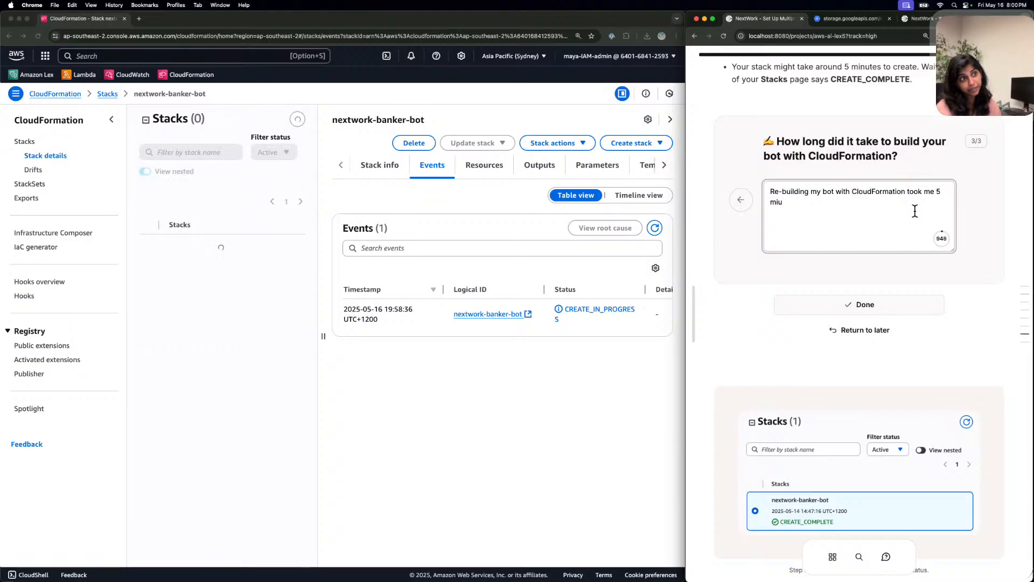
text(nutes)
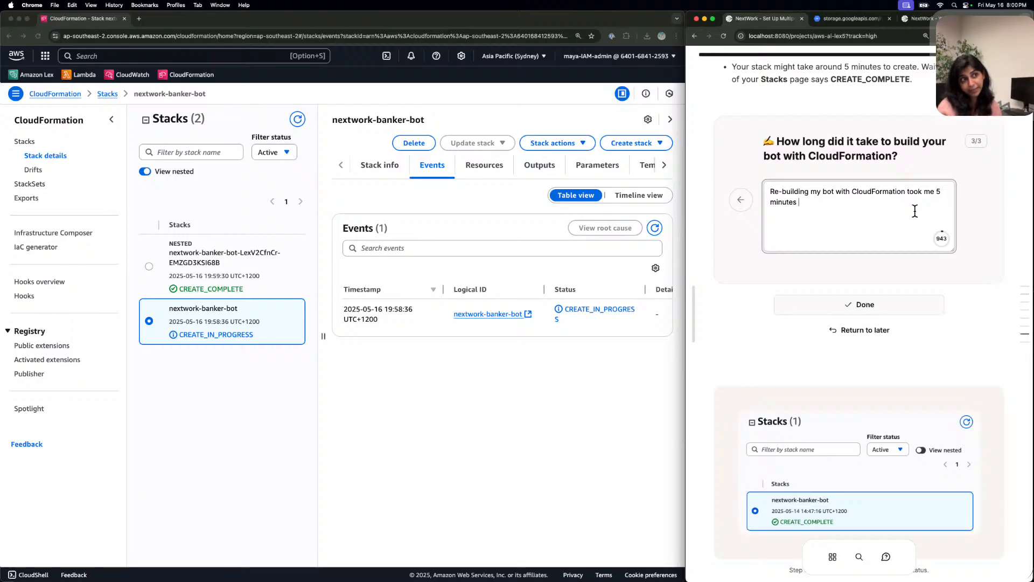
text(because)
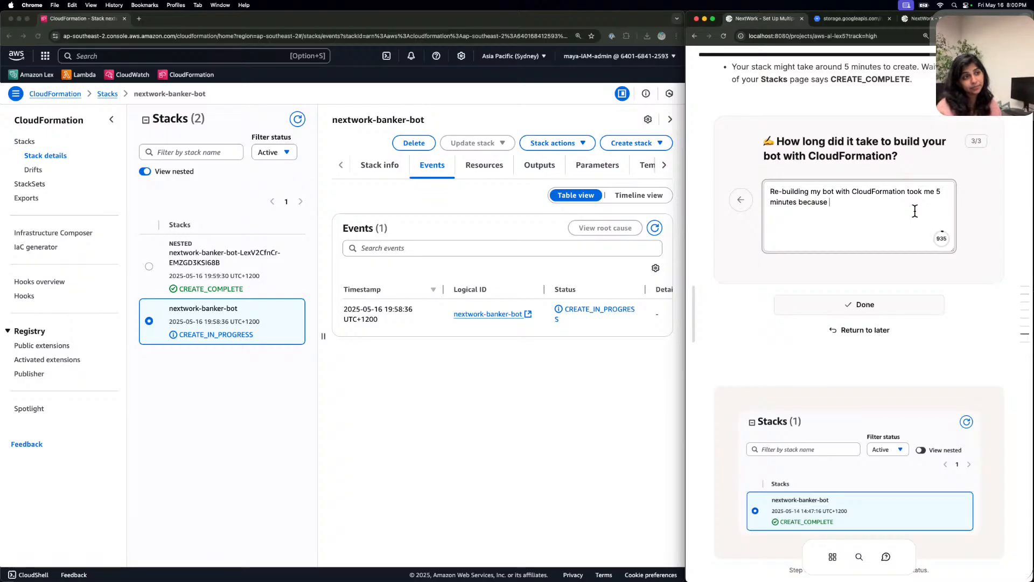
text( I )
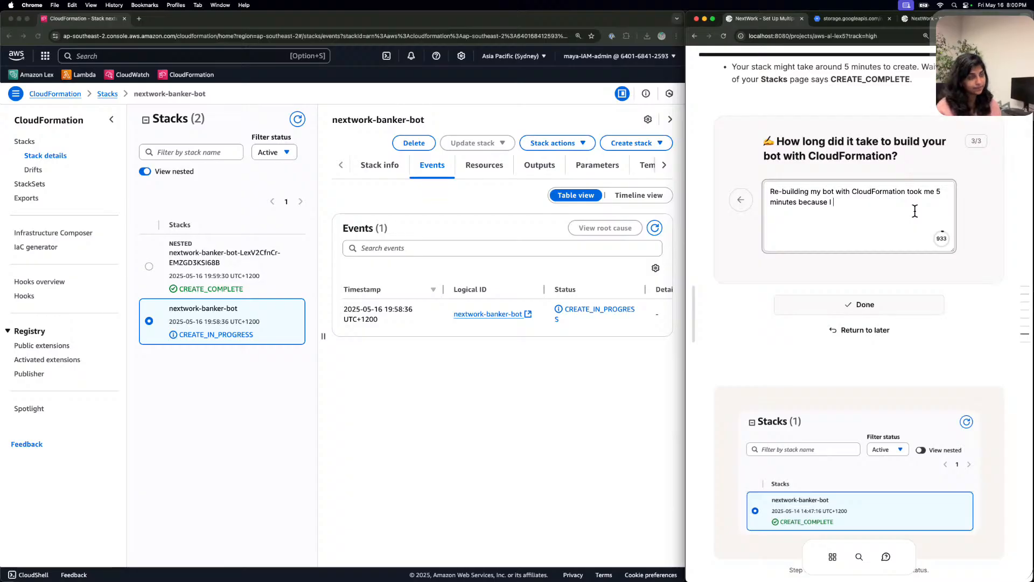
text(used the given python)
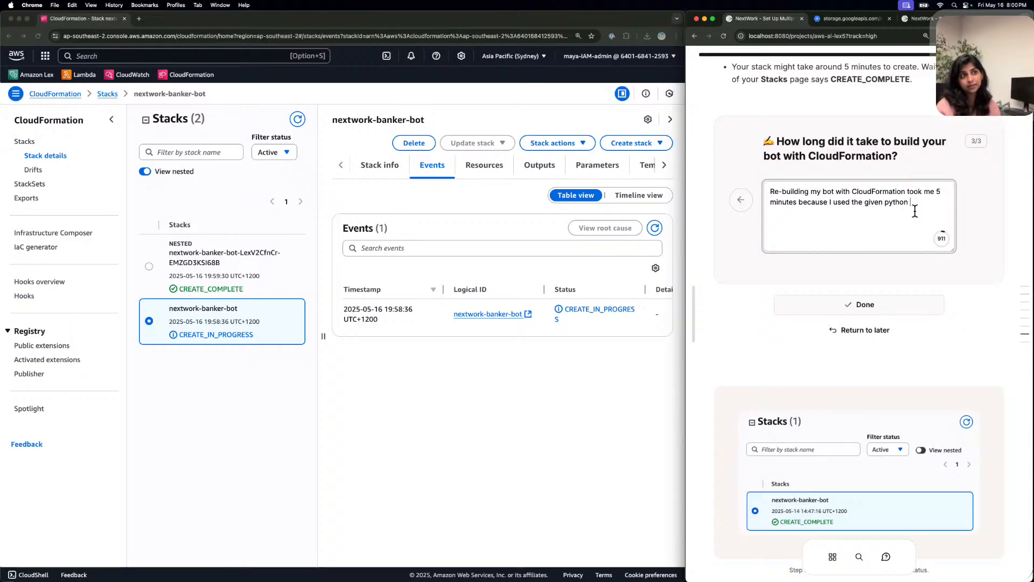
text(ode file.)
click(837, 302)
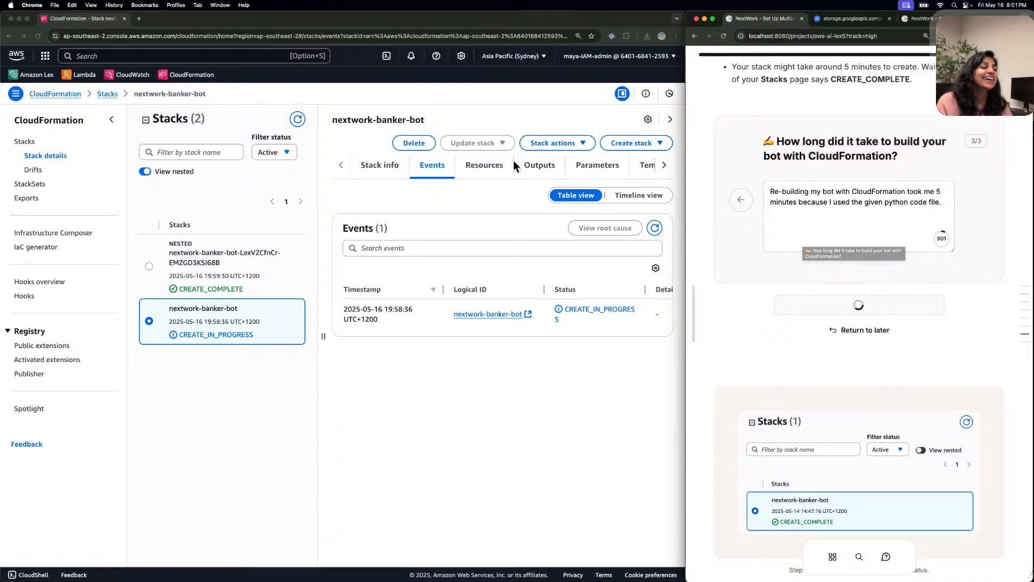
Read the guide's instructions for checking the deployed bot and review the nested stack's creation events in CloudFormation.
scroll(745, 321, down, 6)
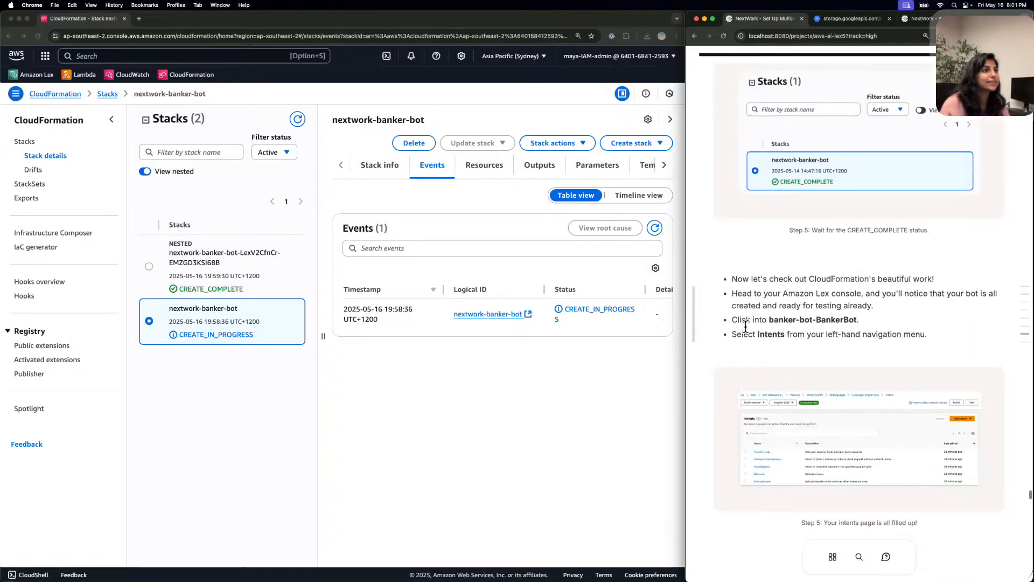
click(543, 409)
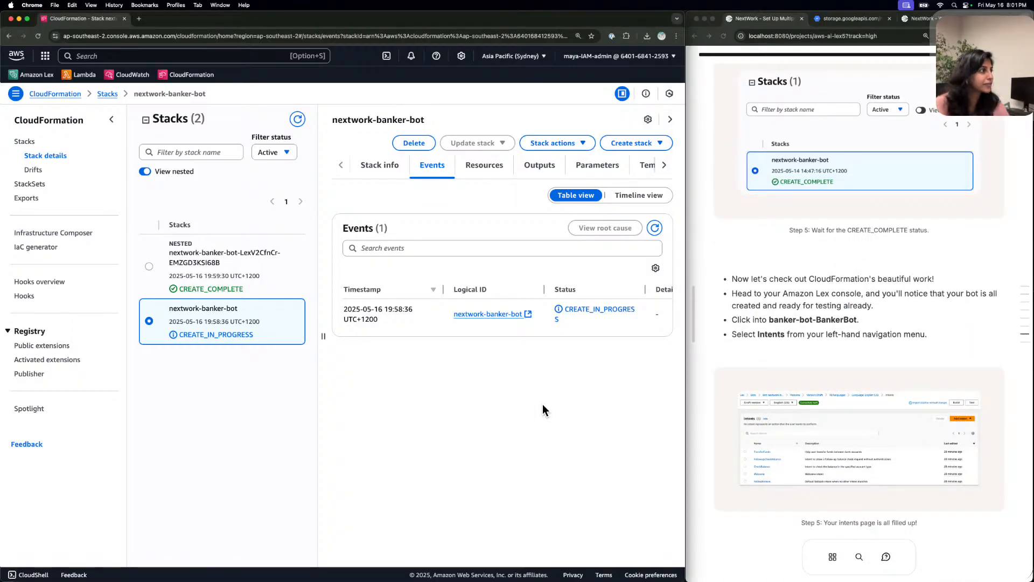
click(234, 249)
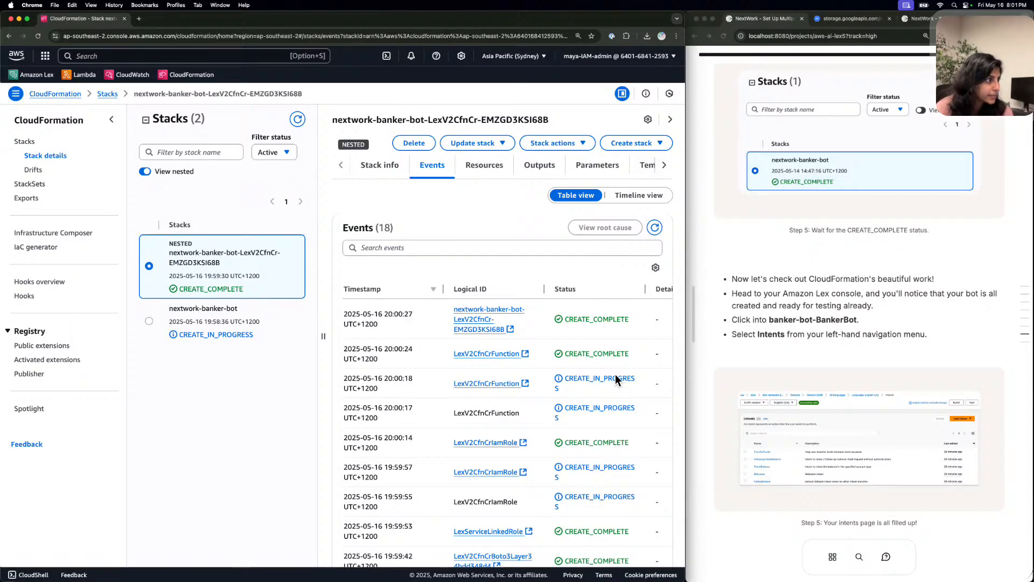
scroll(615, 423, down, 3)
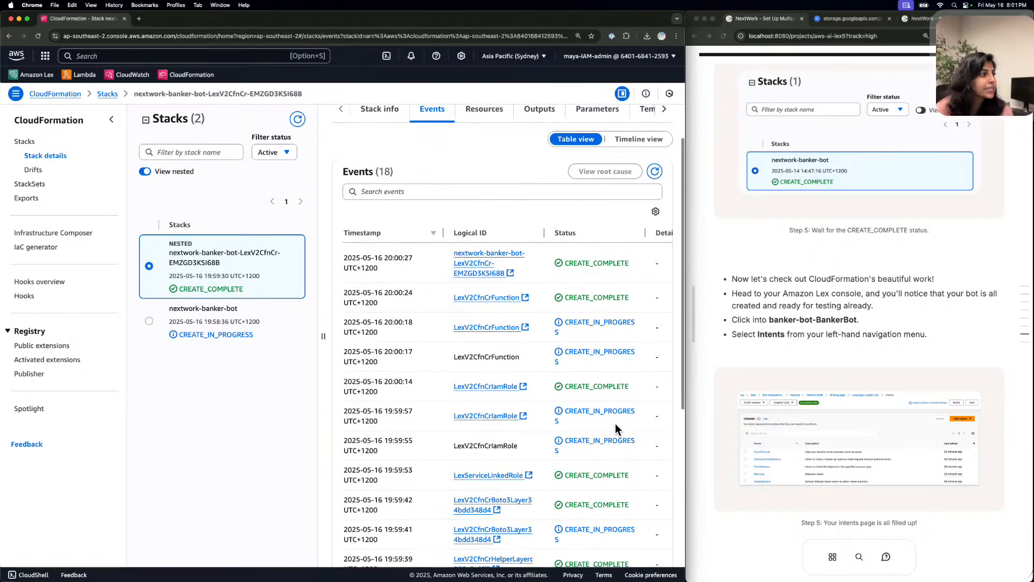
scroll(615, 428, down, 2)
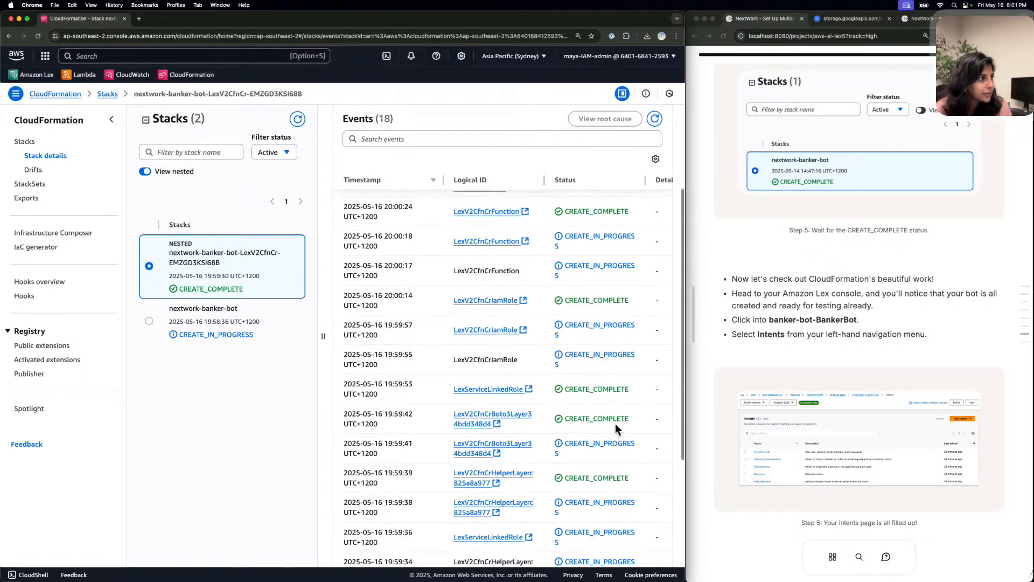
scroll(615, 423, down, 4)
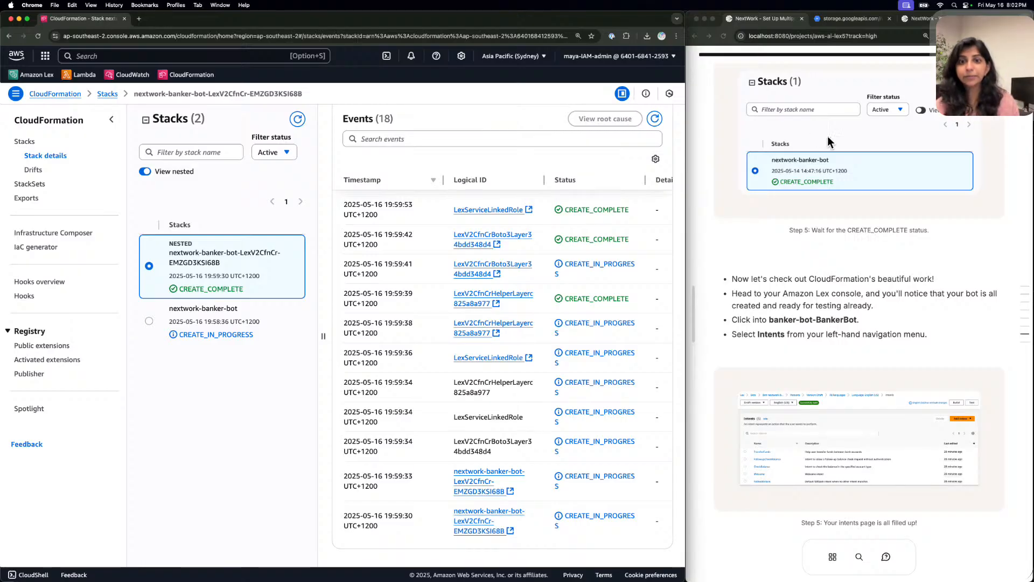
Following the guide's screenshot task, open the English (US) intents list of nextwork-banker-bot-BankerBot in Amazon Lex.
scroll(922, 178, down, 6)
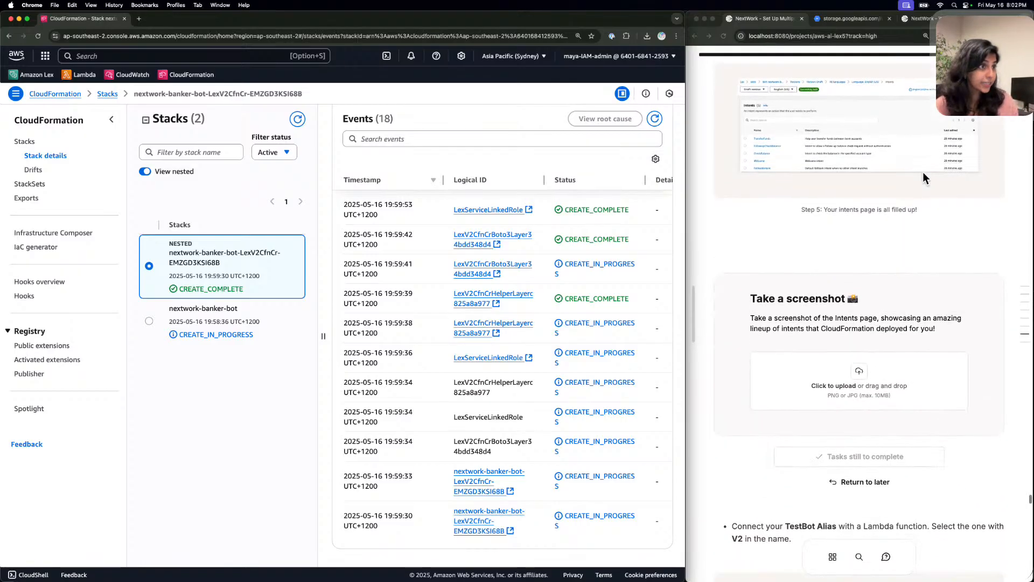
scroll(922, 173, down, 1)
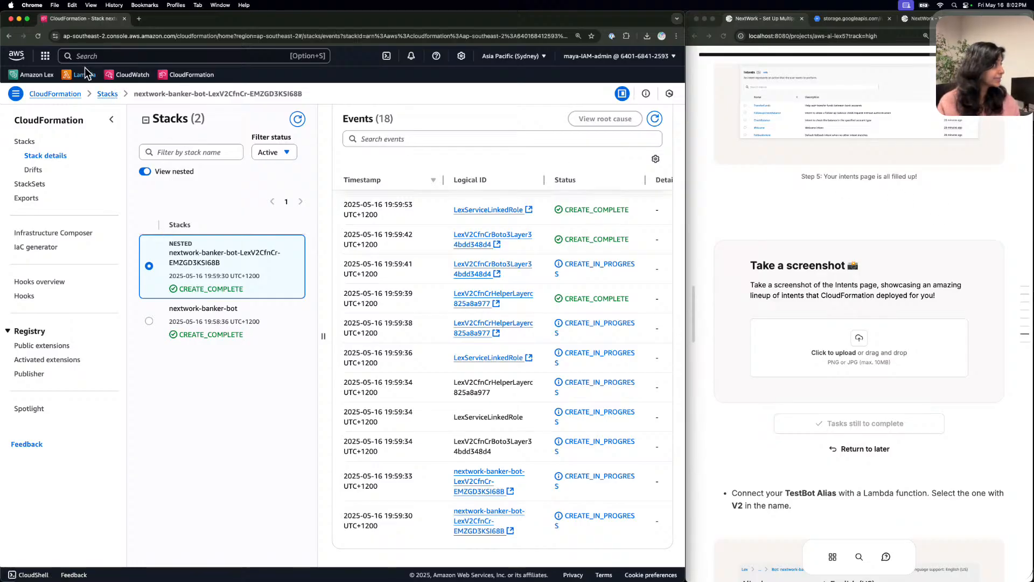
click(49, 71)
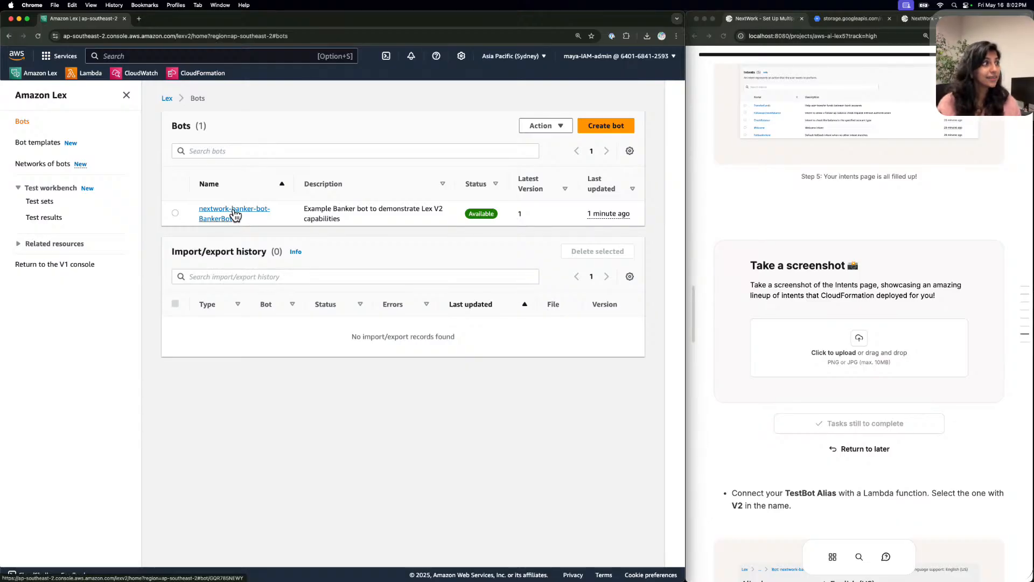
click(235, 216)
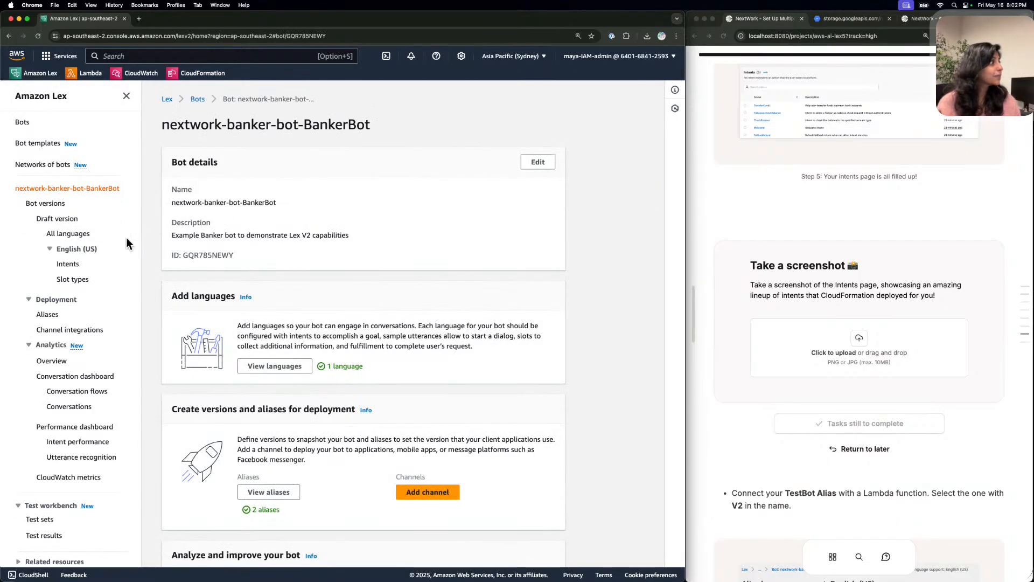
click(68, 263)
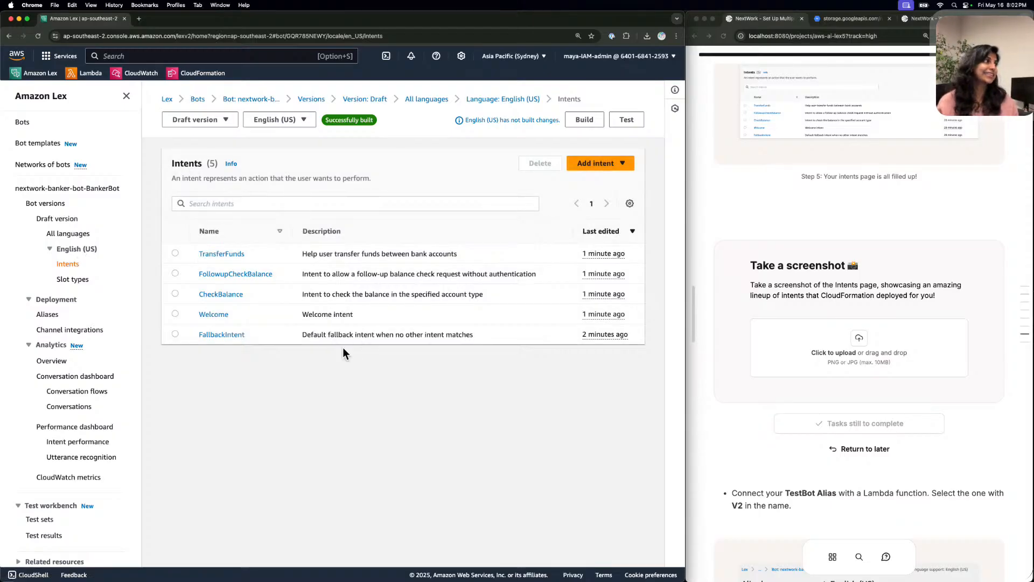
Capture a screenshot of the bot's Intents list, upload it to the guide's screenshot task and mark the task done.
key(super+shift+4)
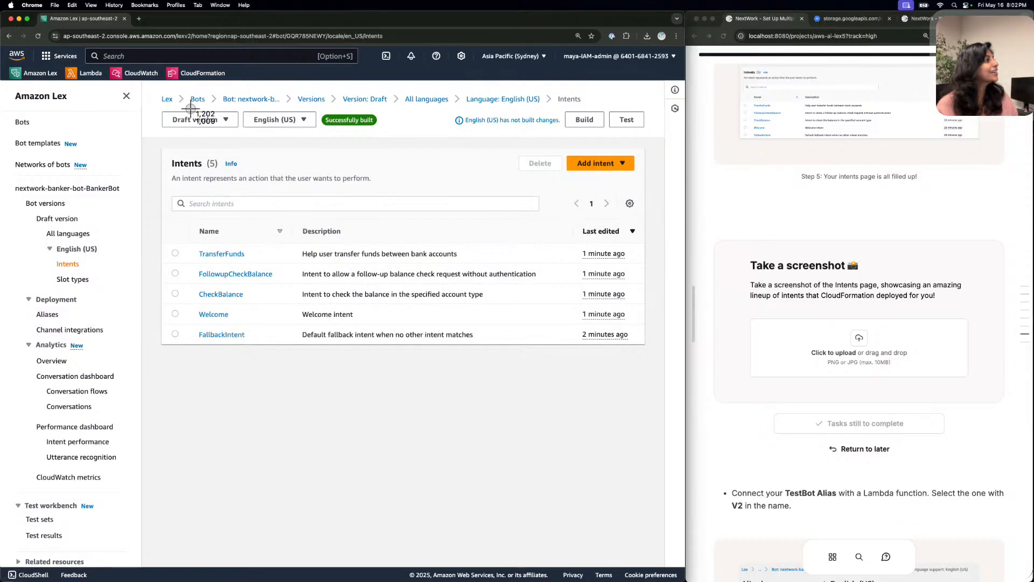
drag(163, 149, 642, 331)
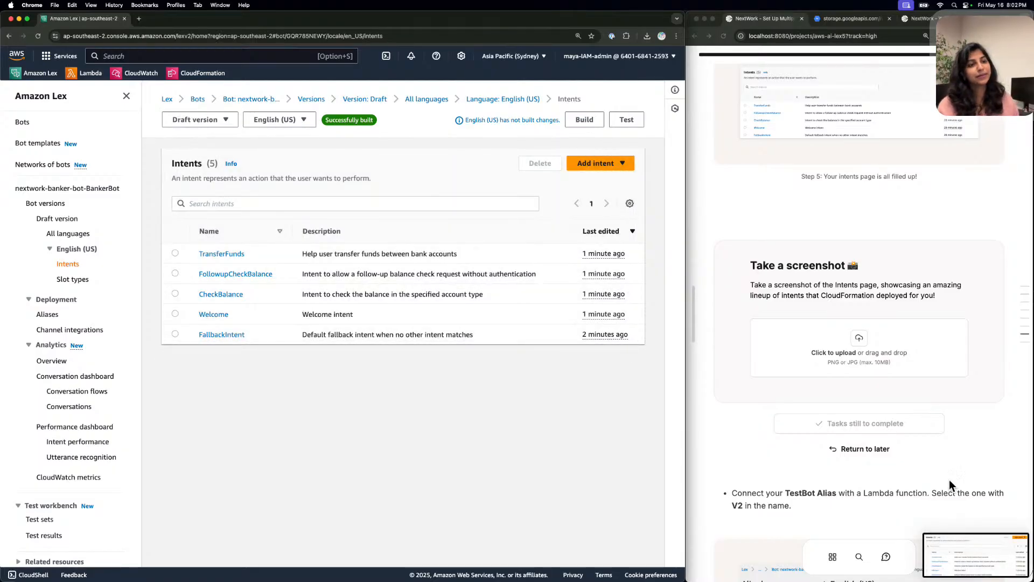
drag(964, 550, 835, 335)
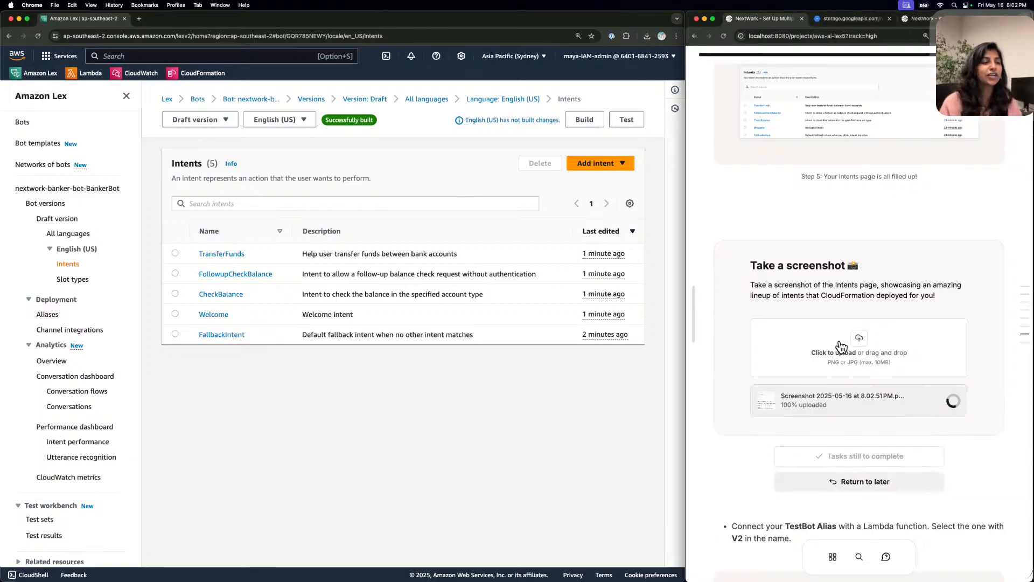
click(882, 449)
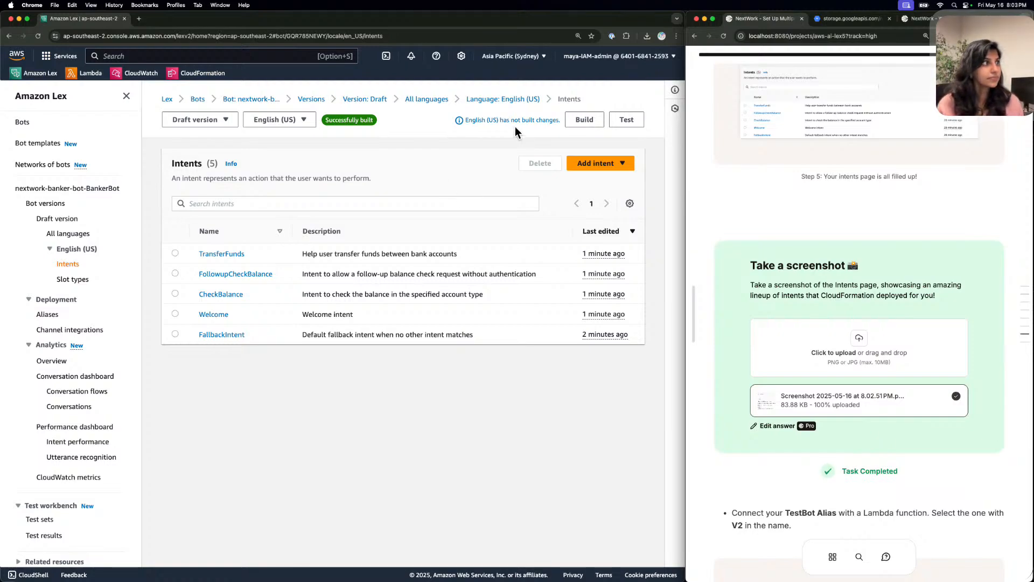
Build the English (US) language of nextwork-banker-bot-BankerBot and read the guide's instruction on connecting the TestBot Alias to Lambda.
click(590, 115)
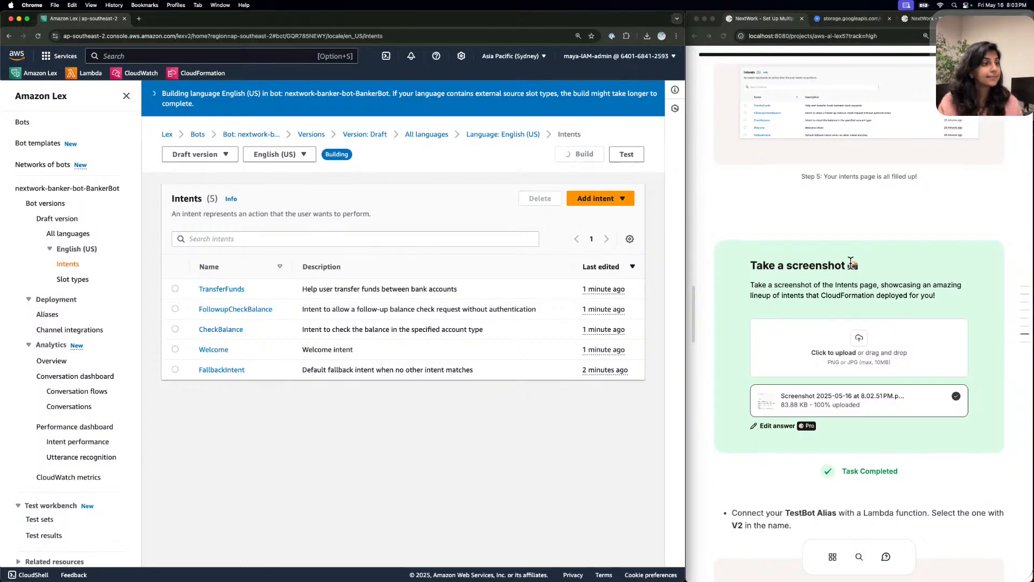
scroll(404, 269, down, 2)
scroll(888, 258, up, 5)
scroll(591, 260, up, 2)
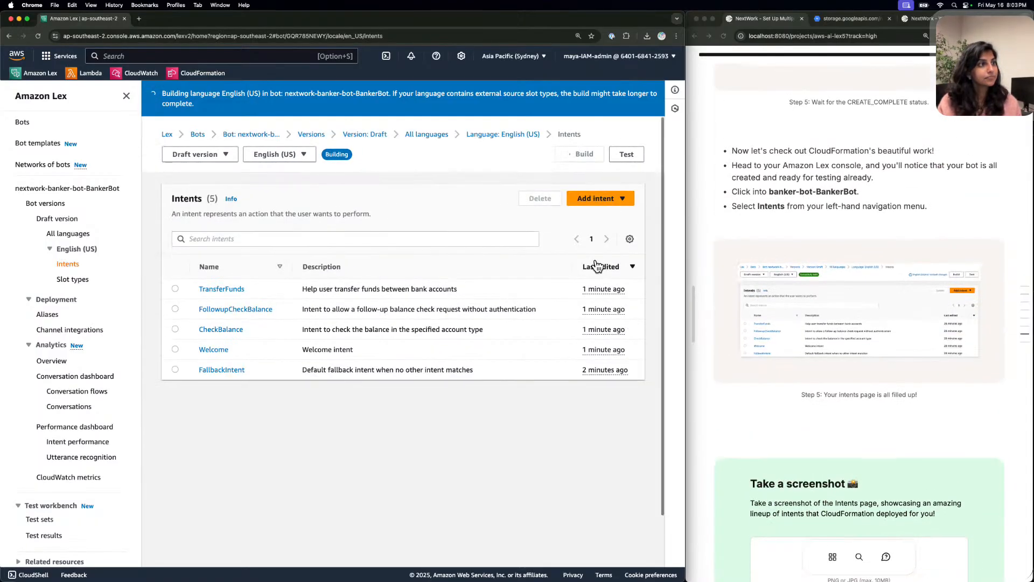
scroll(777, 305, down, 5)
scroll(861, 317, down, 3)
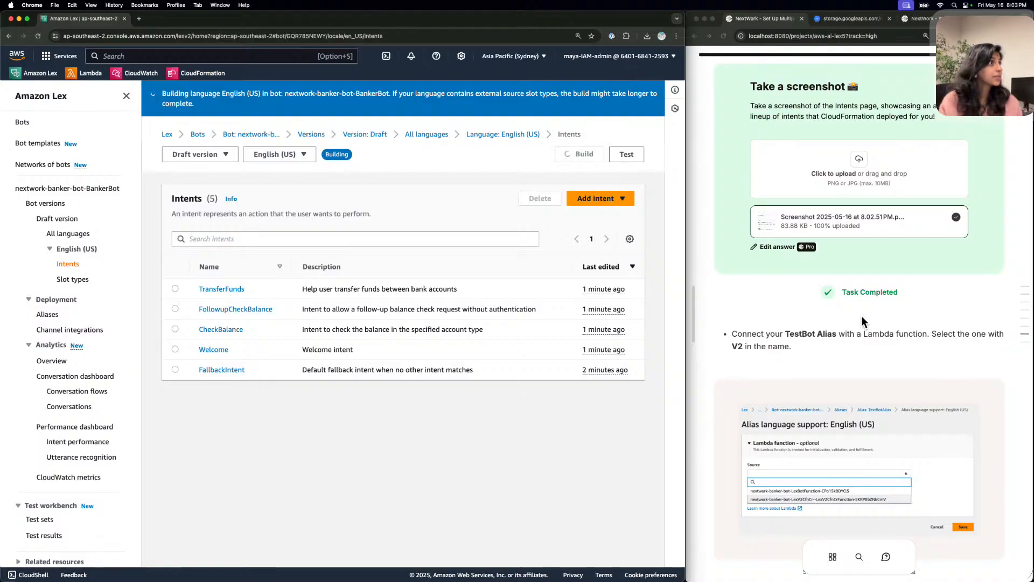
scroll(861, 316, up, 4)
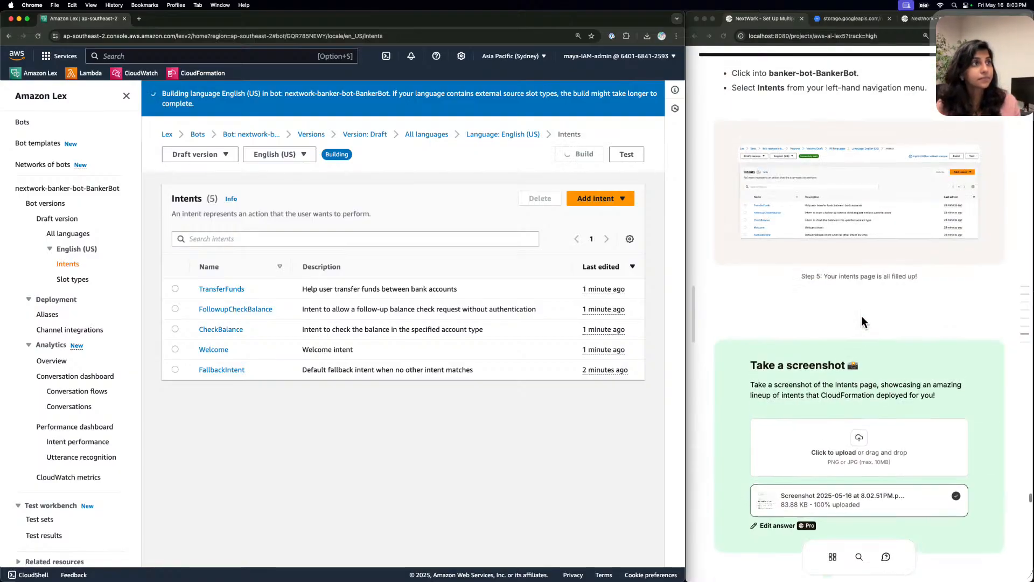
scroll(861, 318, down, 1)
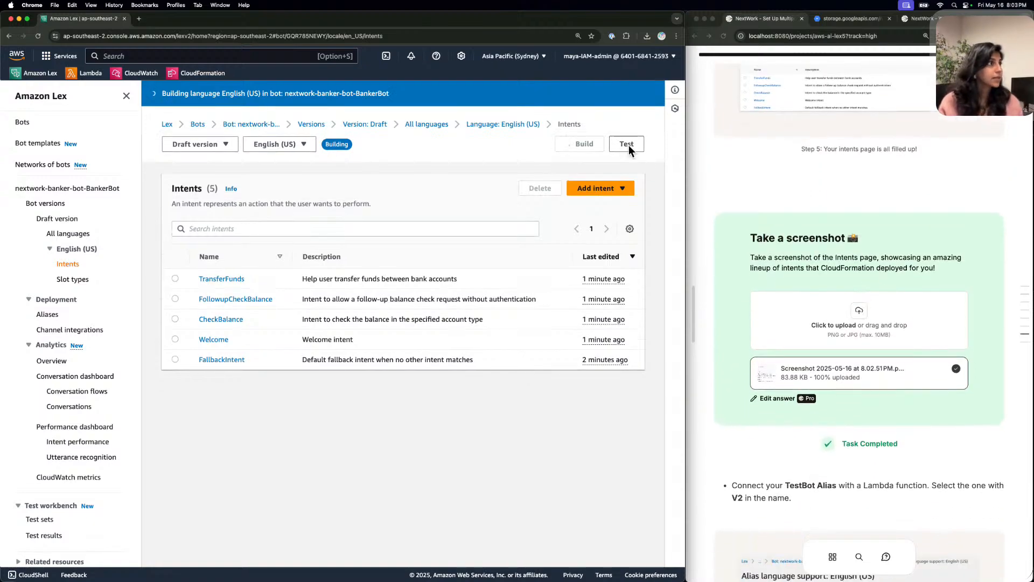
Test the bot's Draft version by sending the message "hello".
click(626, 143)
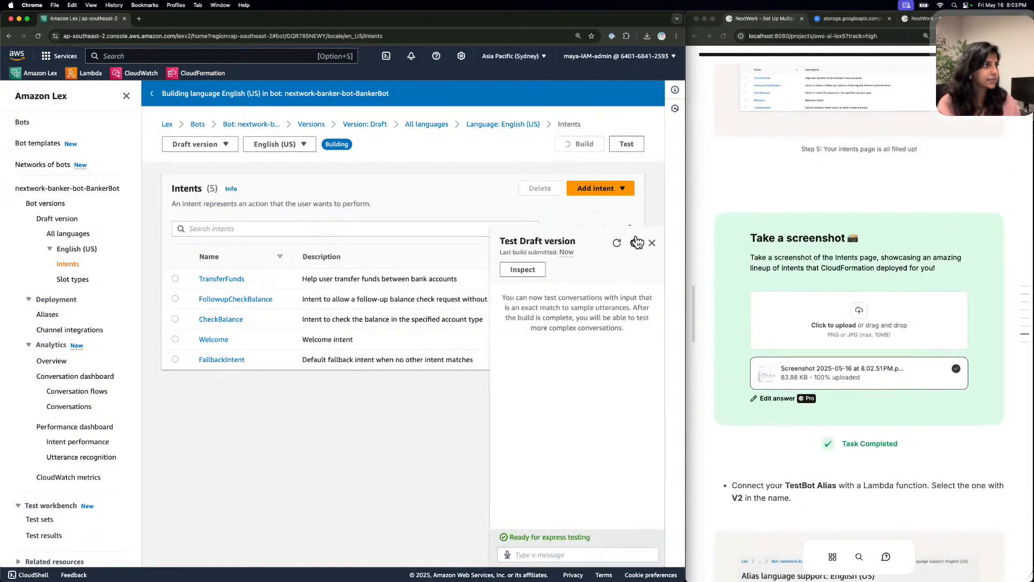
click(559, 553)
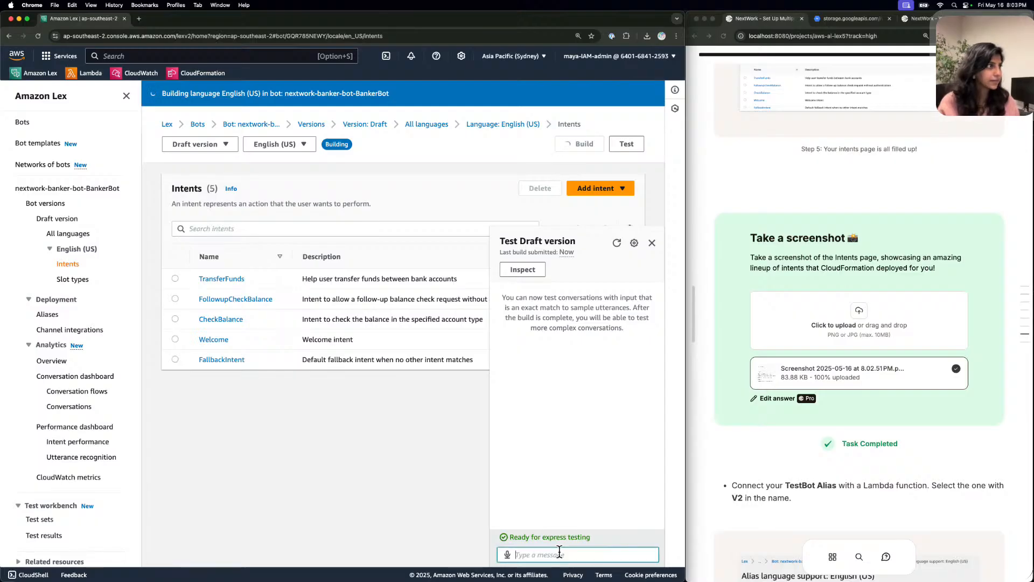
text(he)
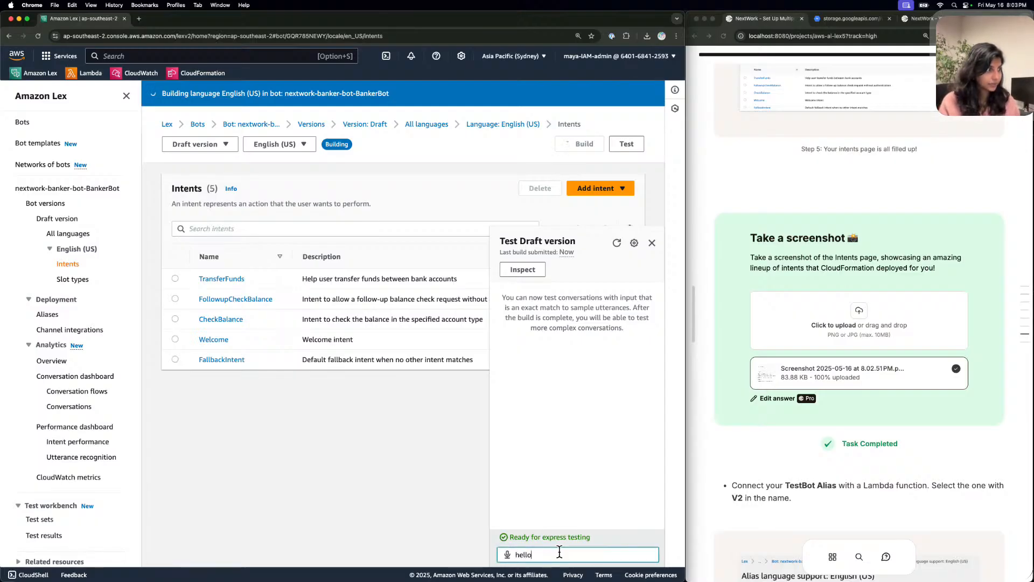
text(llo)
key(Return)
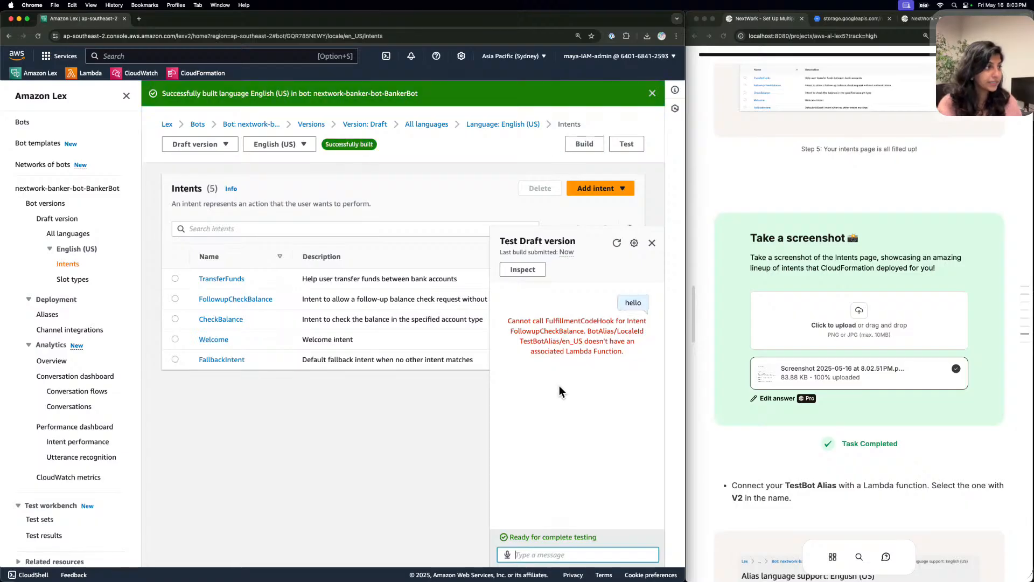
Restart the test conversation, send "hello" again and close the test chat.
click(616, 242)
click(548, 553)
text(hello)
key(Return)
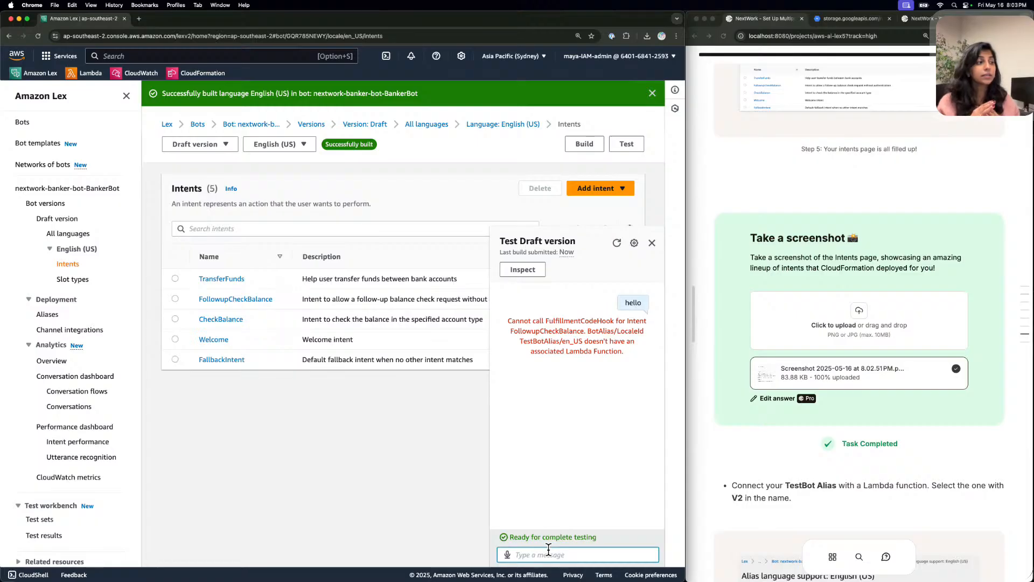
click(652, 243)
Connect TestBotAlias's English (US) language to the Lambda function nextwork-banker-bot-LexV2CfnCr--LexV2CfnCrFunction-Zjm9uad4cG4k, version $LATEST, and save.
scroll(830, 285, down, 5)
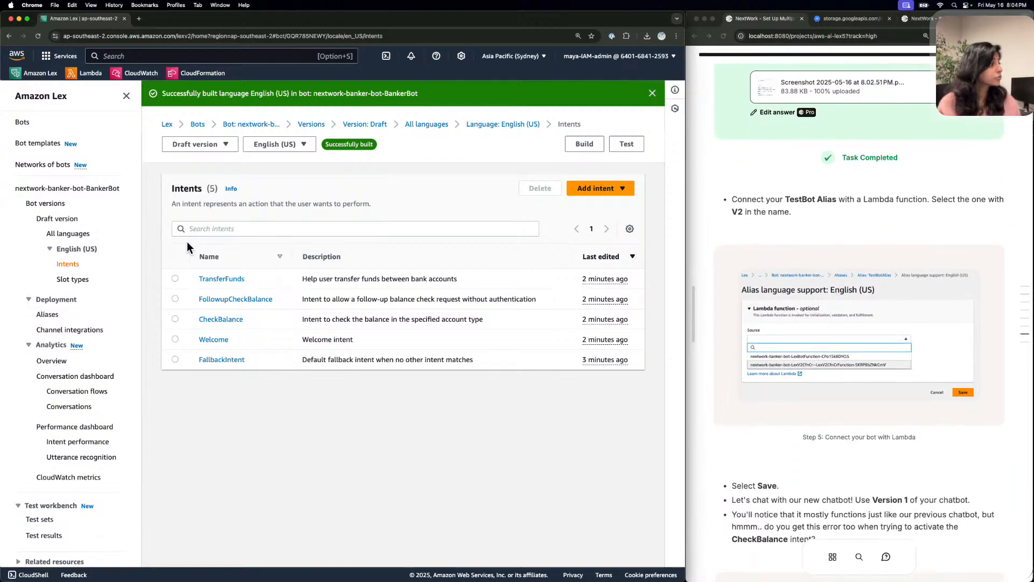
click(54, 311)
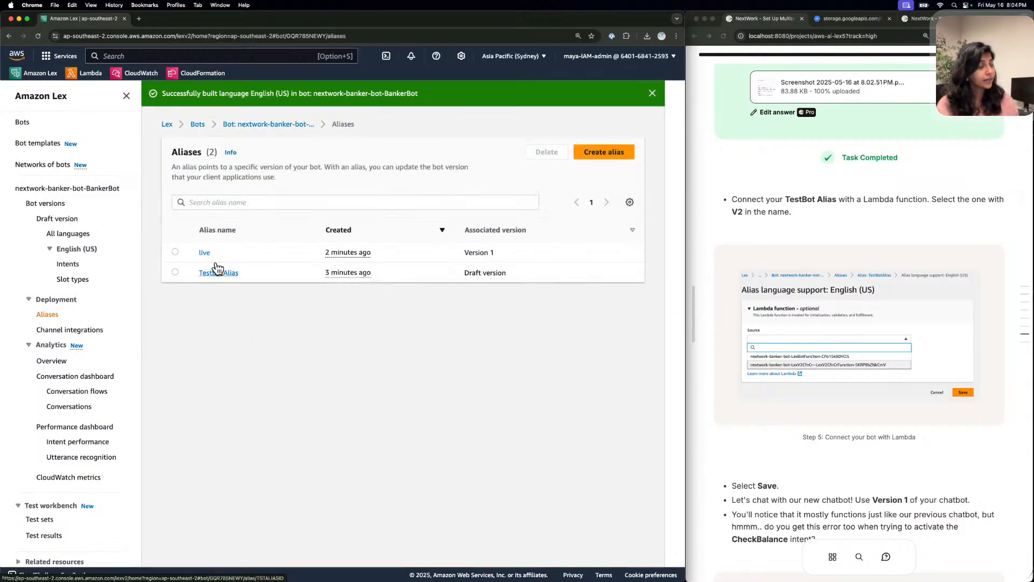
click(218, 271)
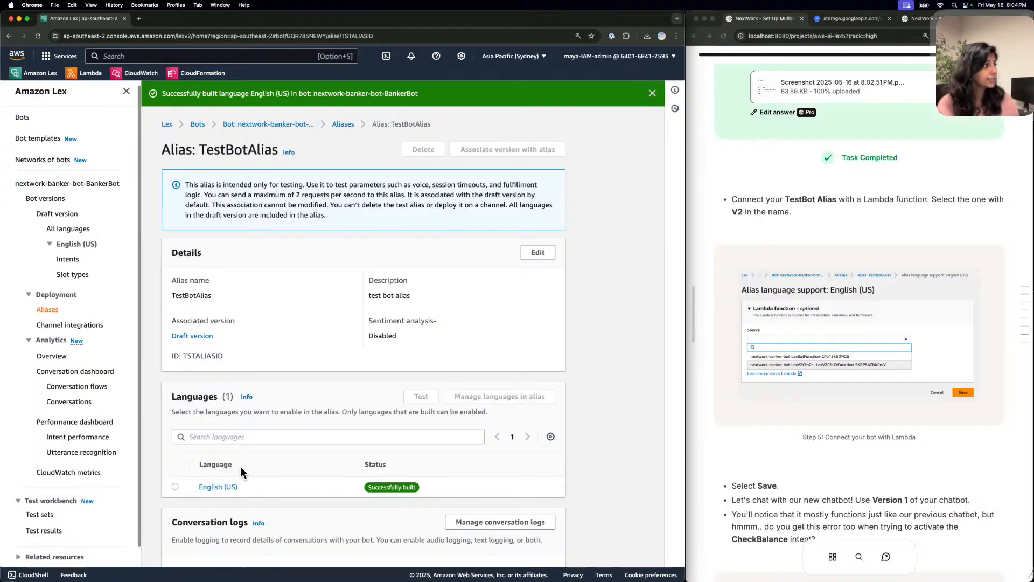
click(227, 485)
click(247, 210)
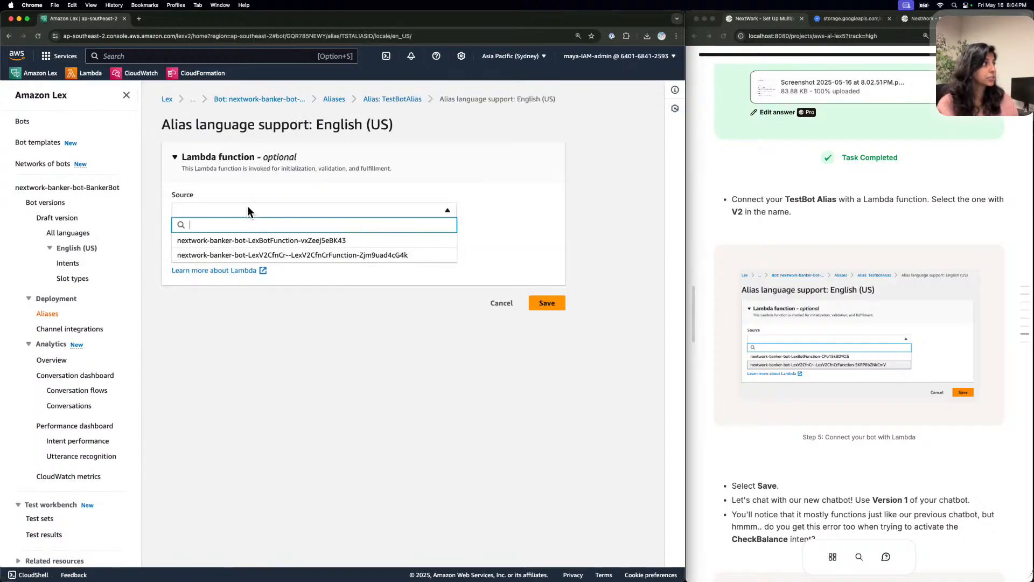
click(253, 256)
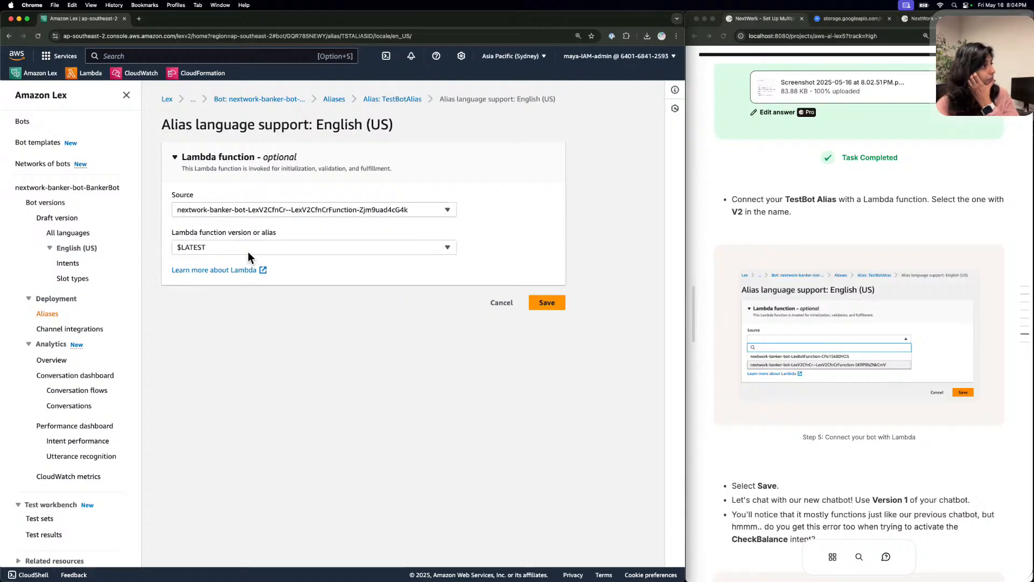
click(557, 301)
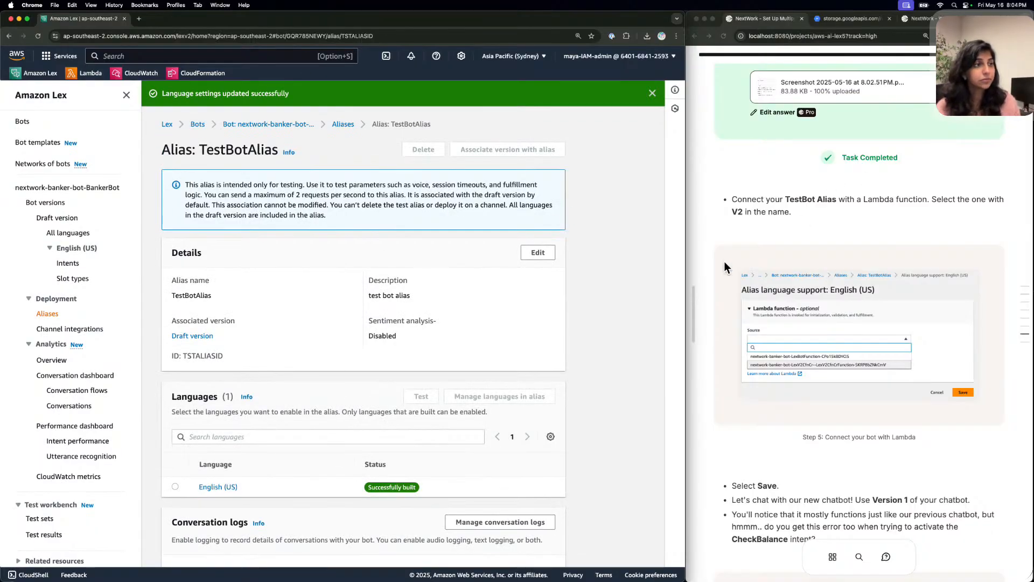
Read the guide's instructions on chatting with the new bot and look through the TestBotAlias details page.
scroll(725, 264, up, 1)
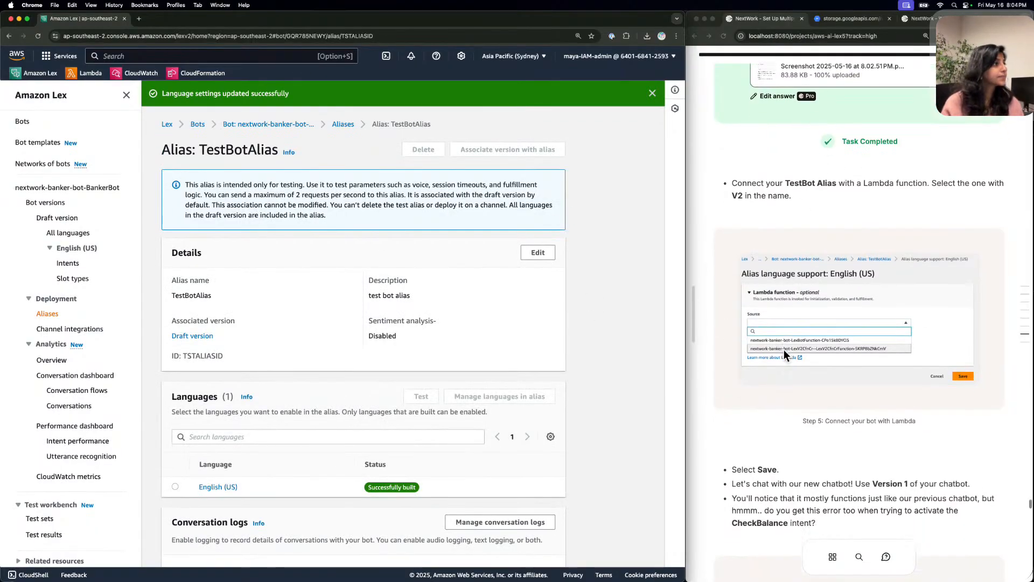
scroll(783, 350, down, 5)
scroll(460, 360, down, 4)
scroll(460, 360, down, 12)
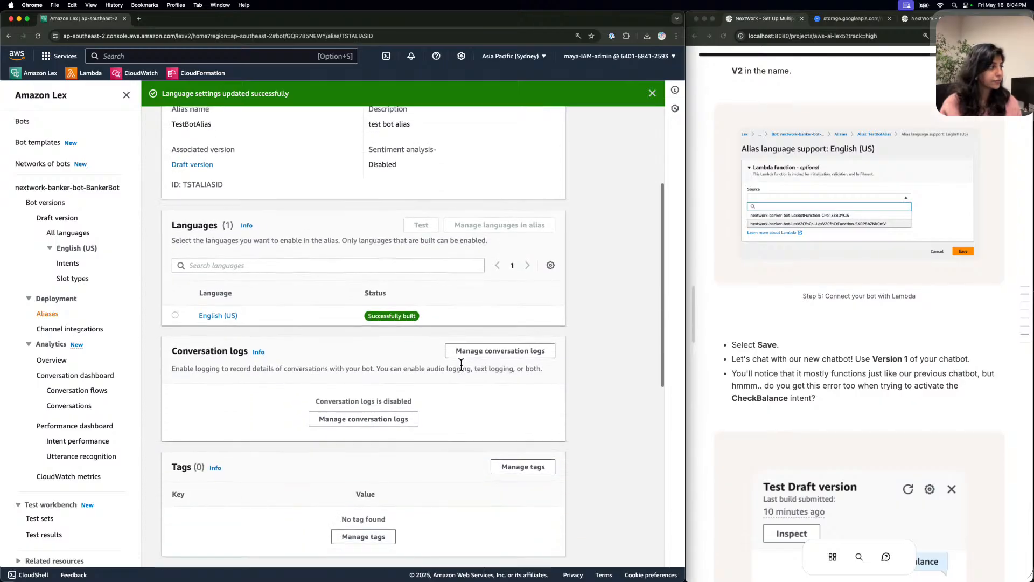
scroll(460, 360, up, 15)
scroll(461, 361, down, 15)
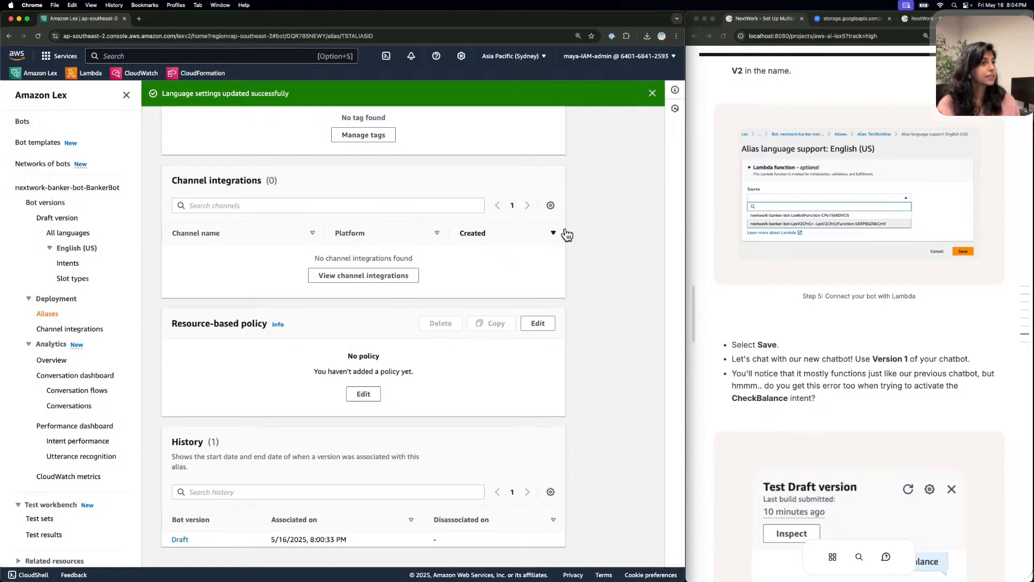
scroll(563, 231, up, 6)
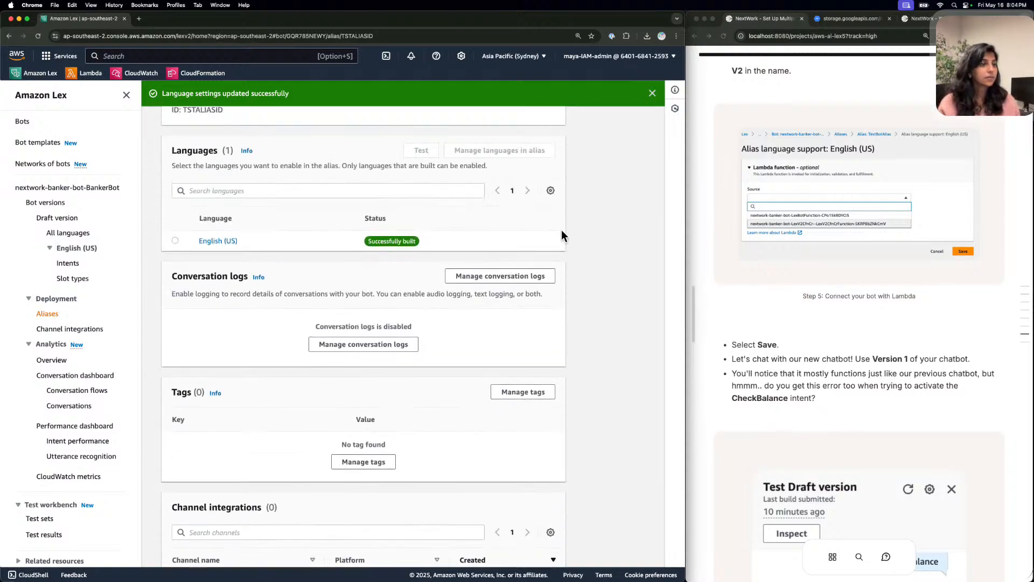
scroll(561, 230, up, 3)
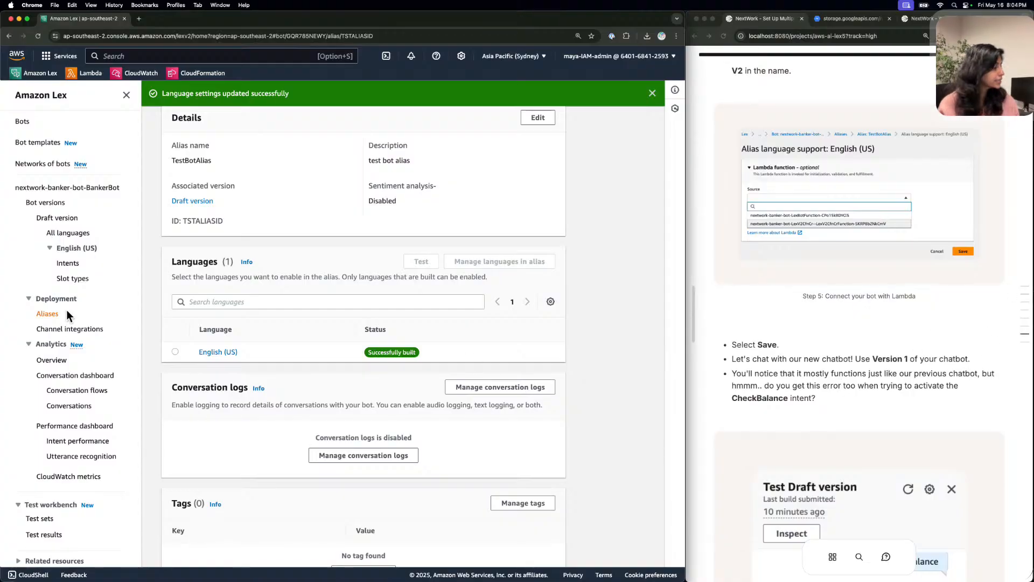
Return to the Draft version's intents and rebuild the bot's English (US) language.
click(61, 259)
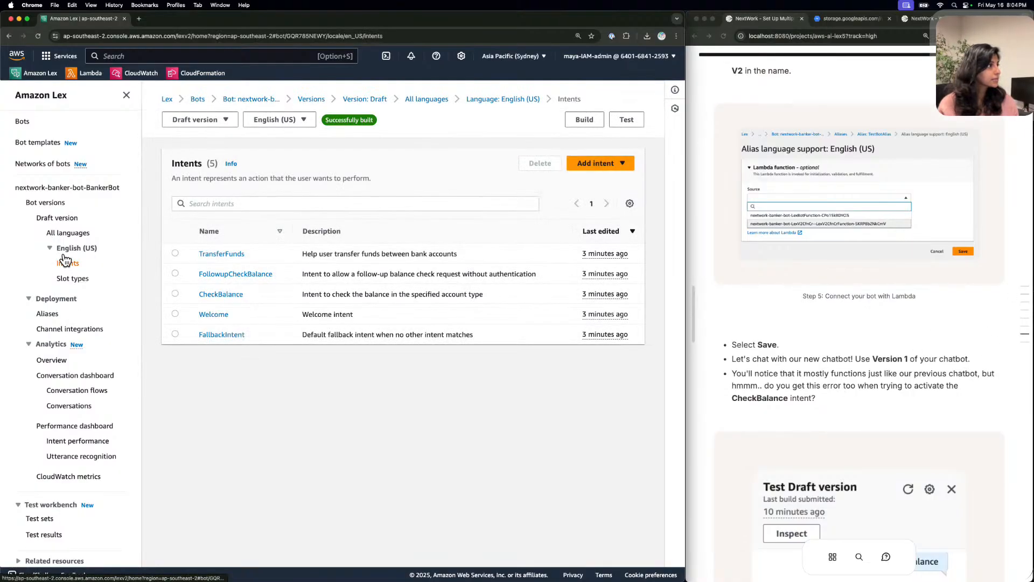
click(629, 119)
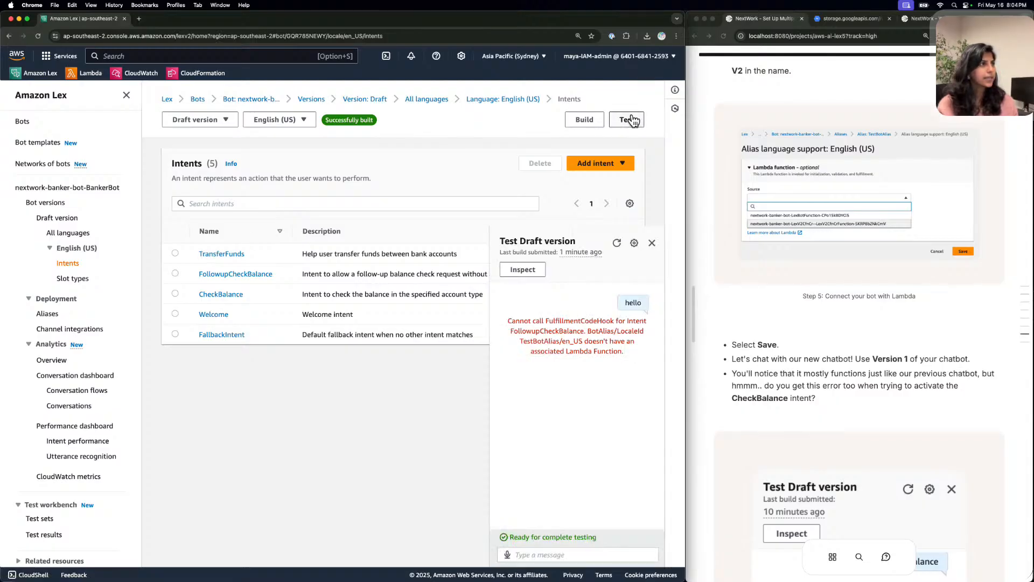
click(652, 243)
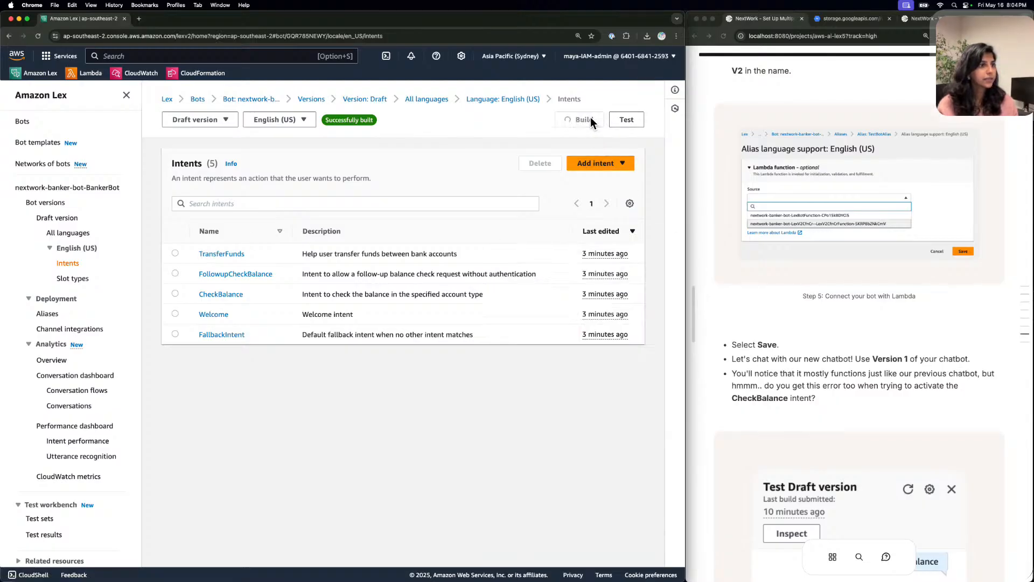
click(590, 118)
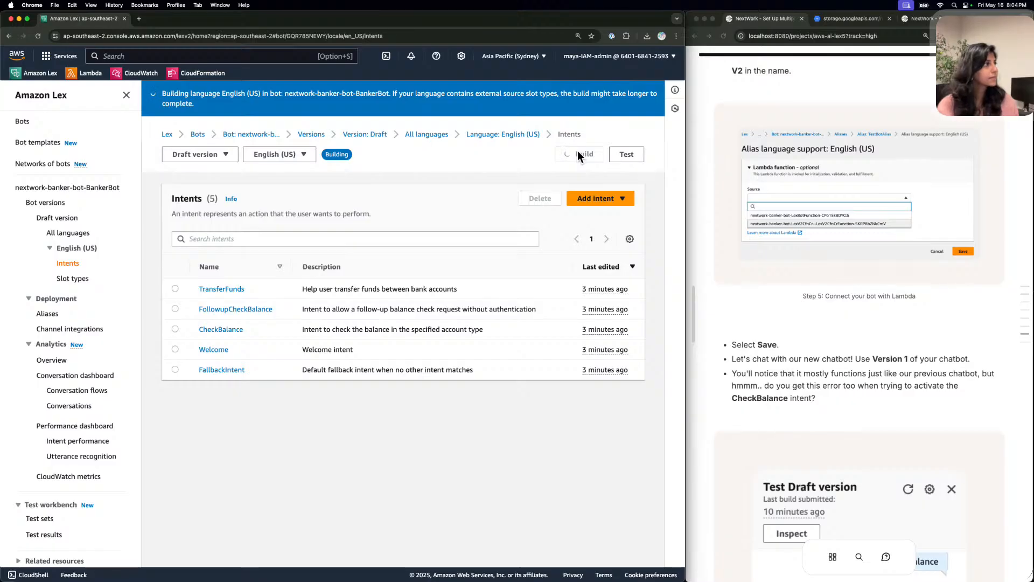
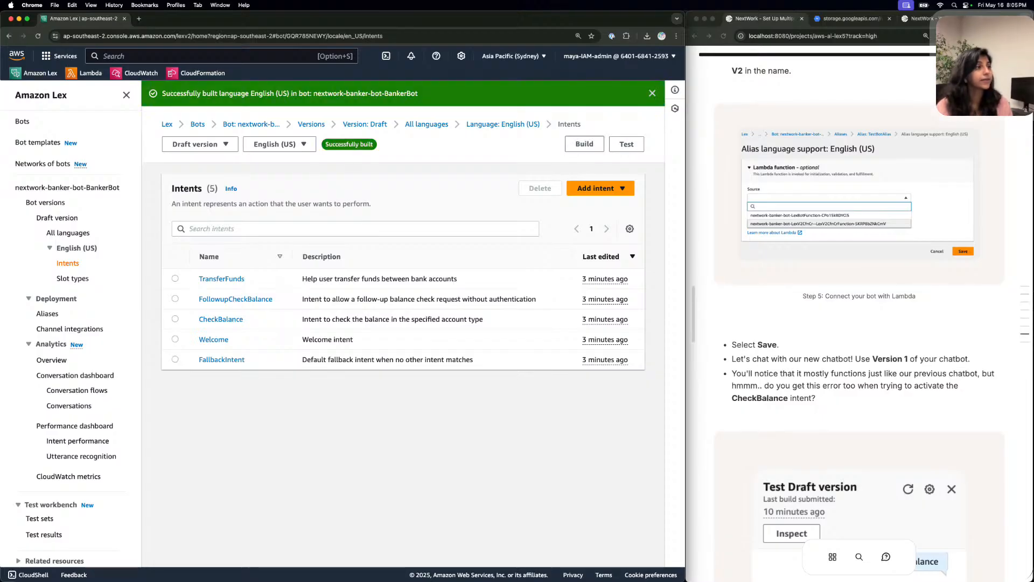
Start a test chat with the rebuilt Draft version by sending the message "hello".
click(626, 144)
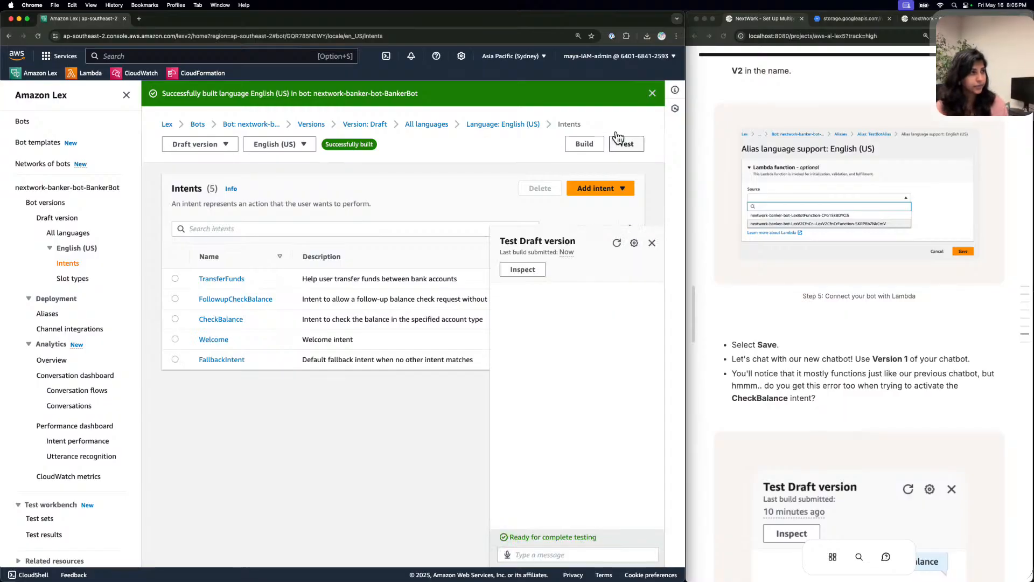
click(562, 546)
text(hello)
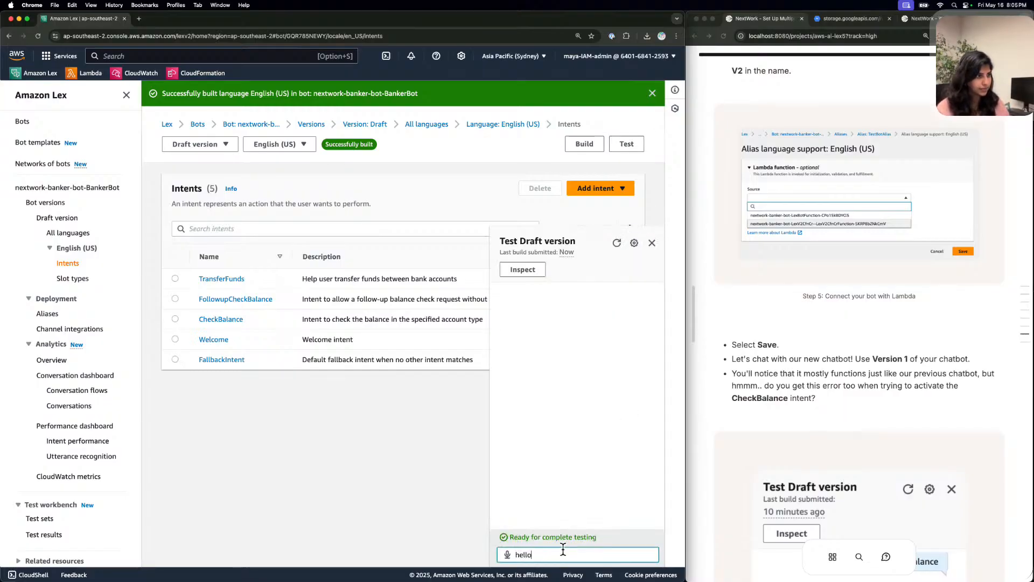
key(Return)
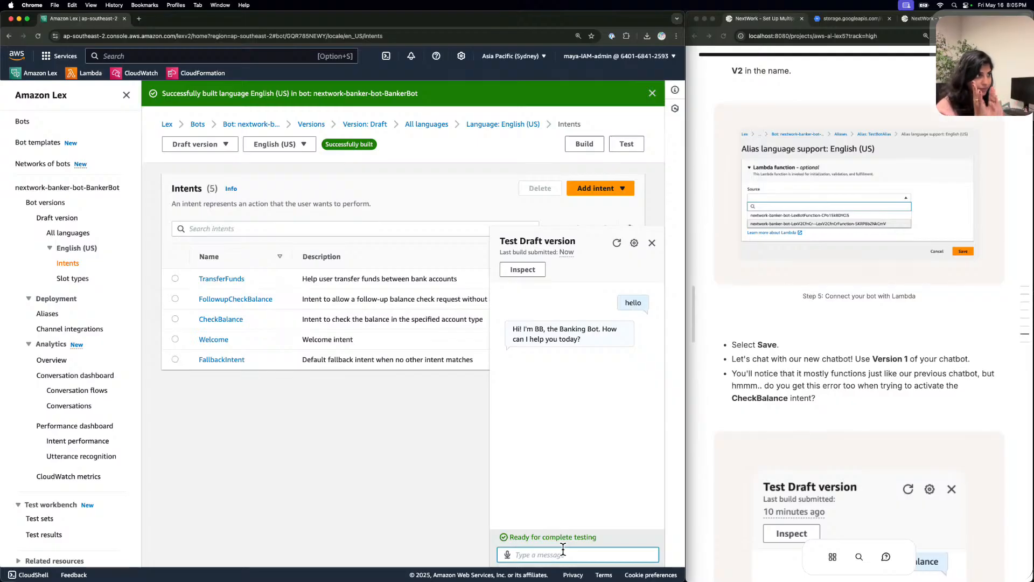
Test the CheckBalance intent by sending "check my balance", answering "savings" and entering a date of birth for verification.
text(check my )
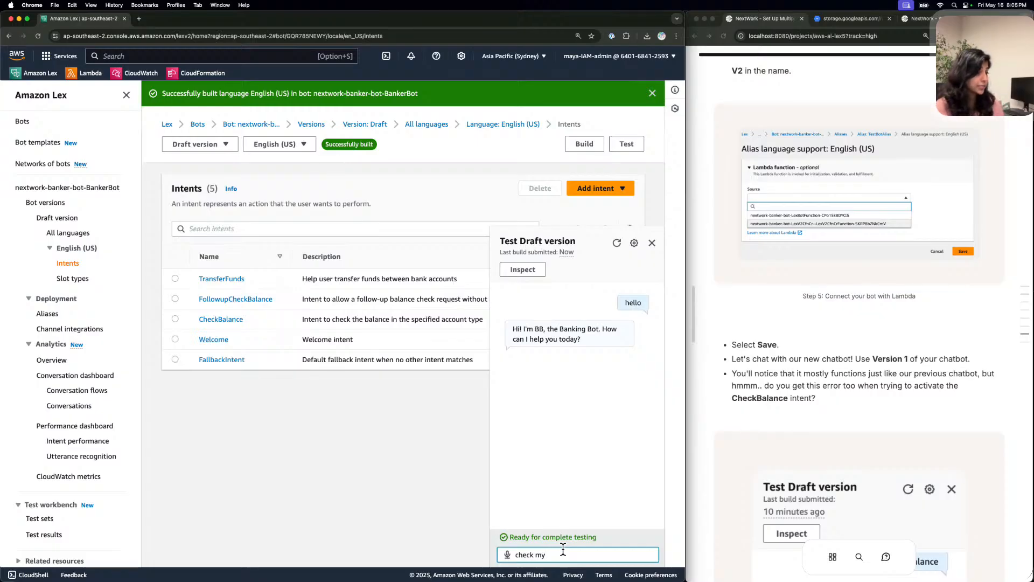
text(balance)
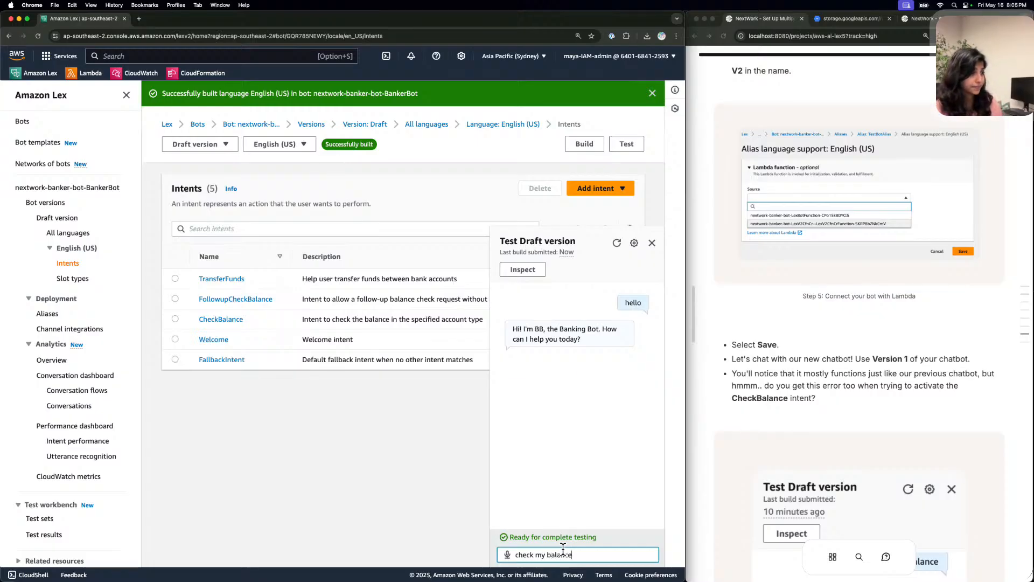
key(Return)
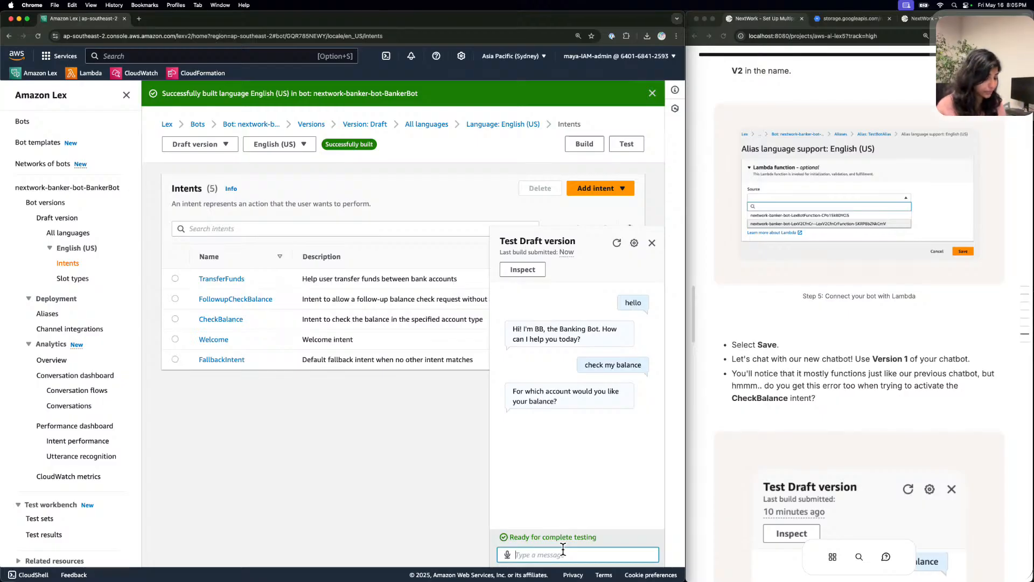
text(savings)
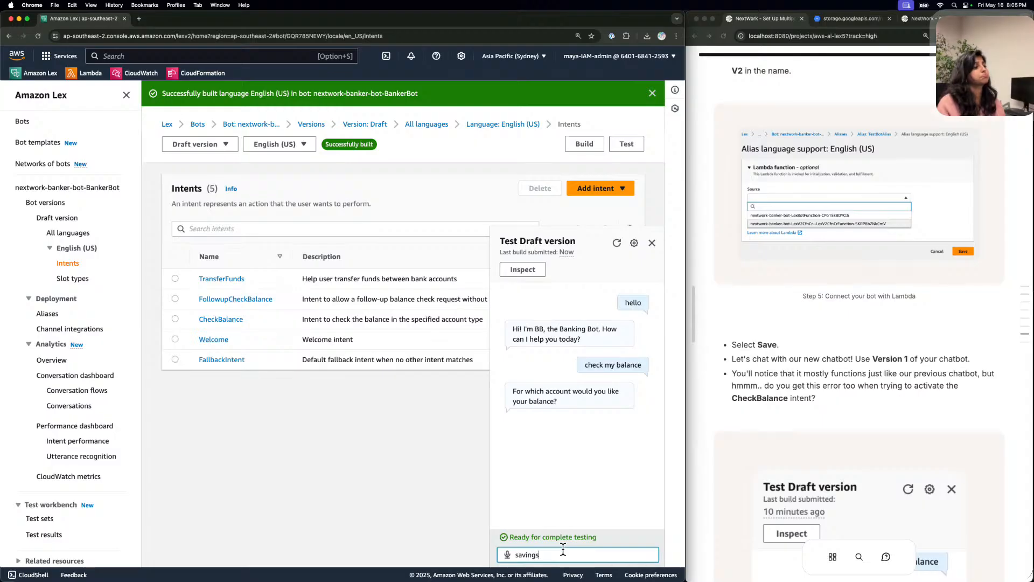
key(Return)
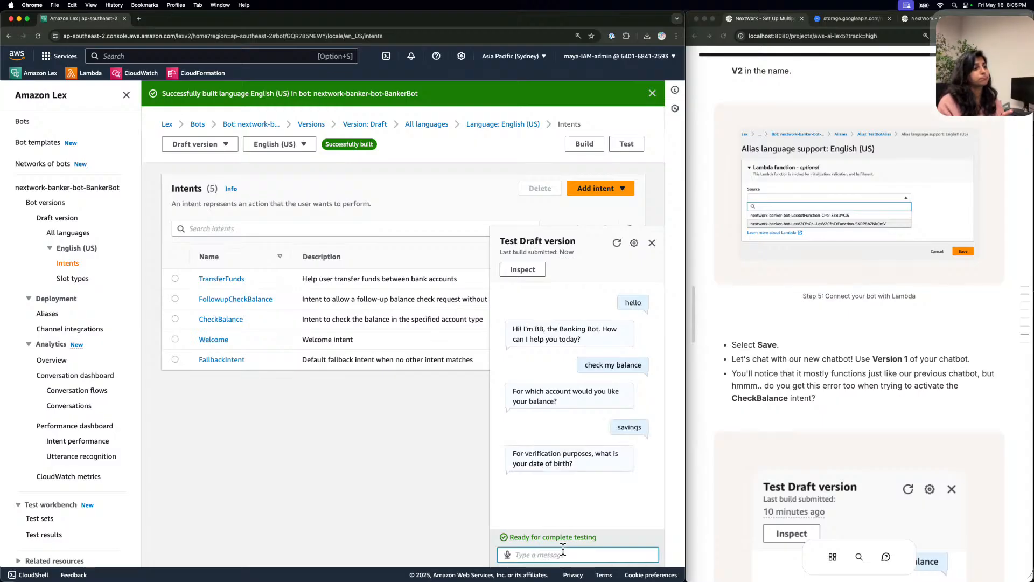
text(1/1/)
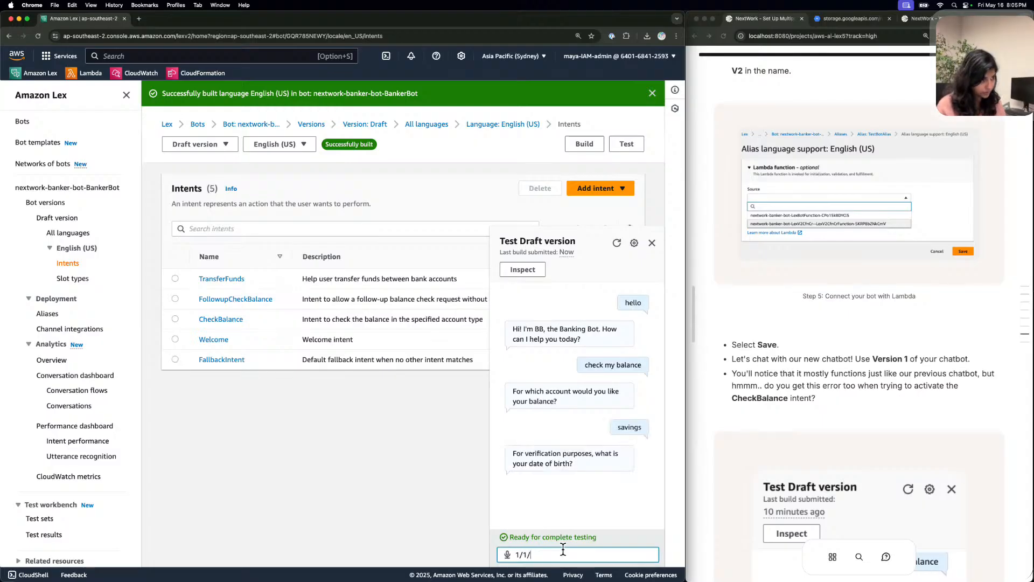
text(93)
key(Return)
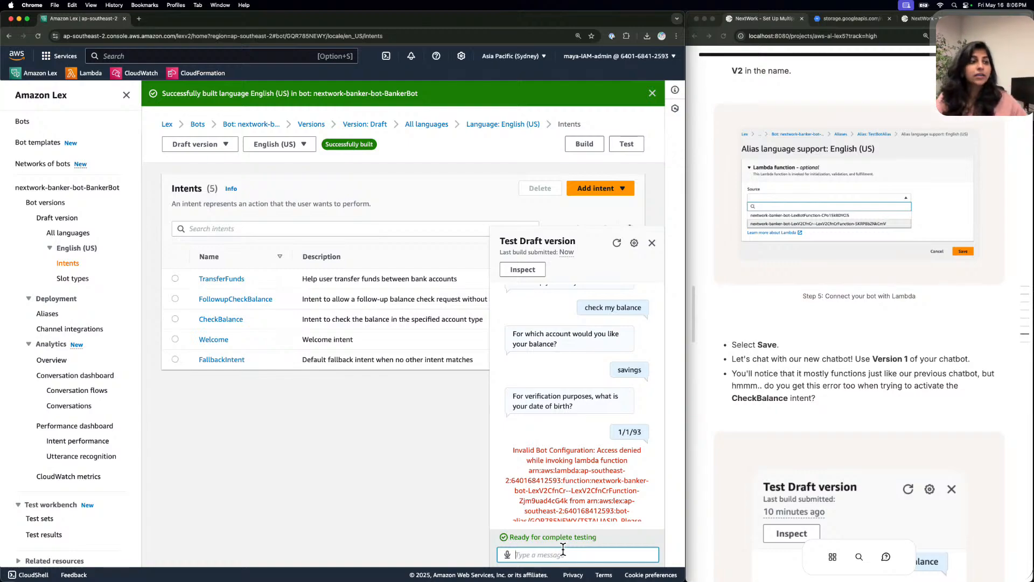
Examine the bot's full reply to the date-of-birth answer in the test chat.
scroll(625, 463, down, 3)
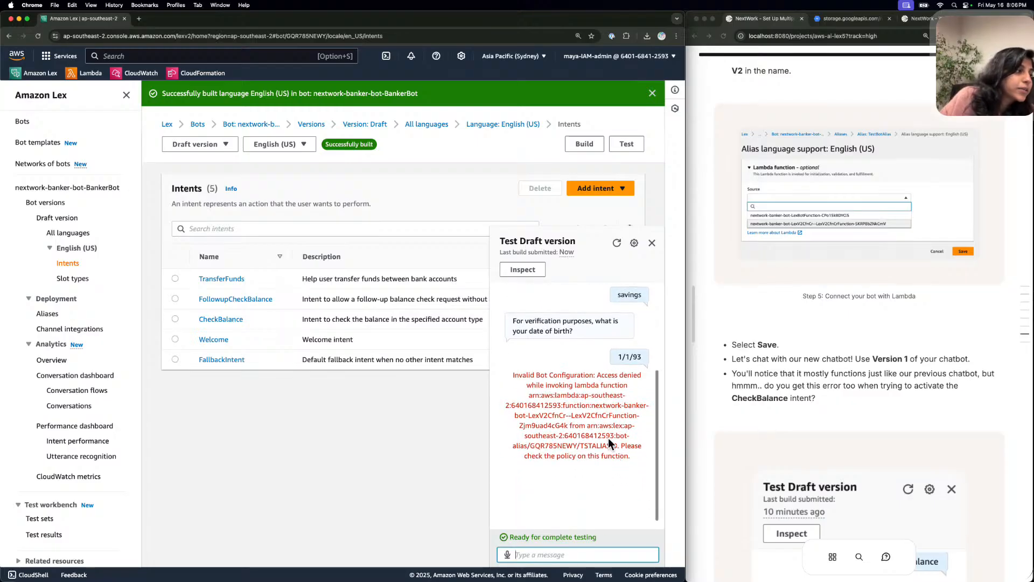
drag(514, 374, 623, 380)
click(623, 381)
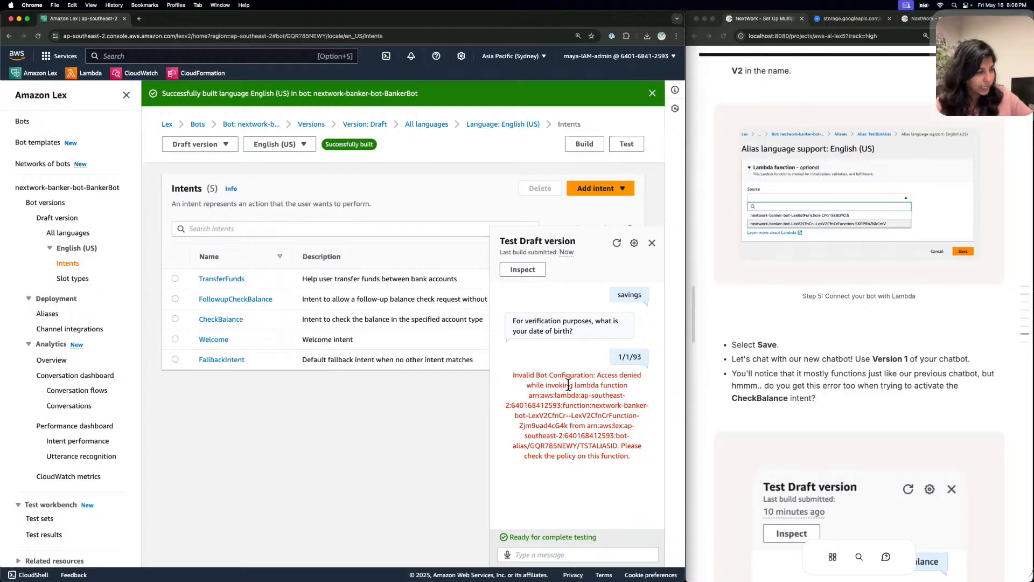
drag(529, 392, 641, 448)
click(584, 421)
click(589, 441)
click(619, 446)
click(640, 446)
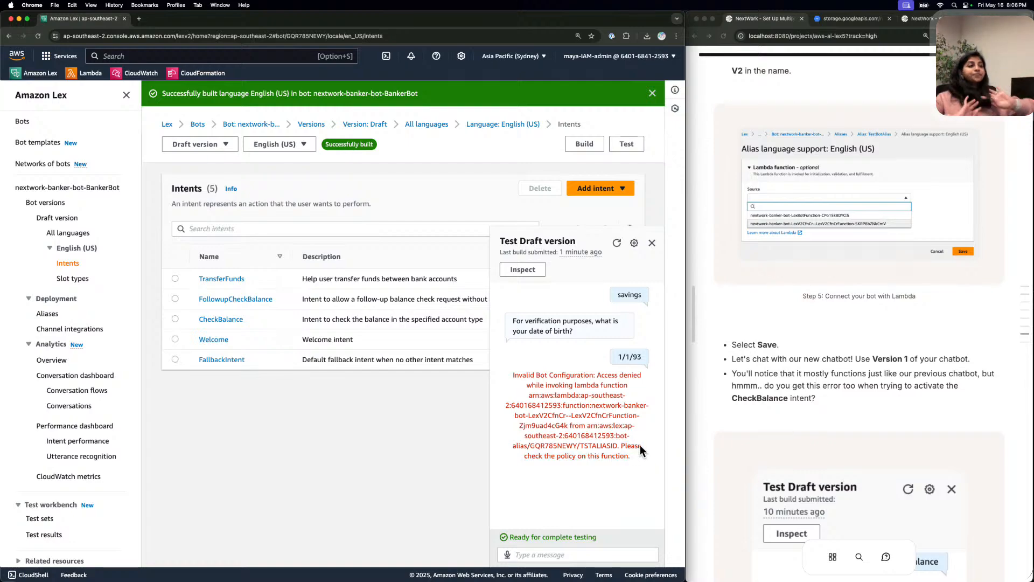
Read the guide's CheckBalance error example, its explanation and the troubleshooting instructions for a new BankingBotEnglish Lambda function.
scroll(825, 383, down, 5)
scroll(825, 384, down, 1)
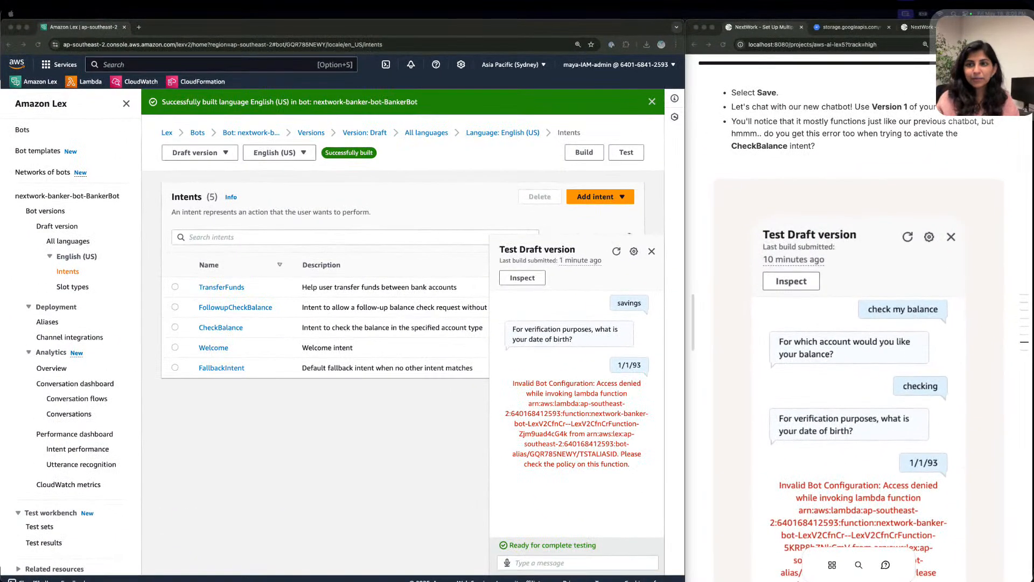
click(859, 137)
scroll(858, 136, down, 2)
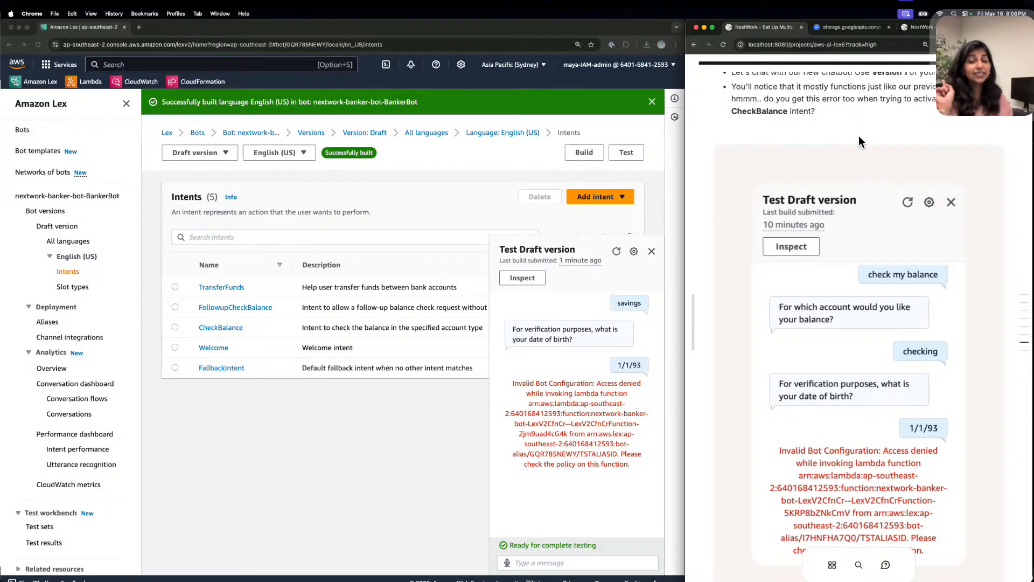
scroll(858, 136, down, 10)
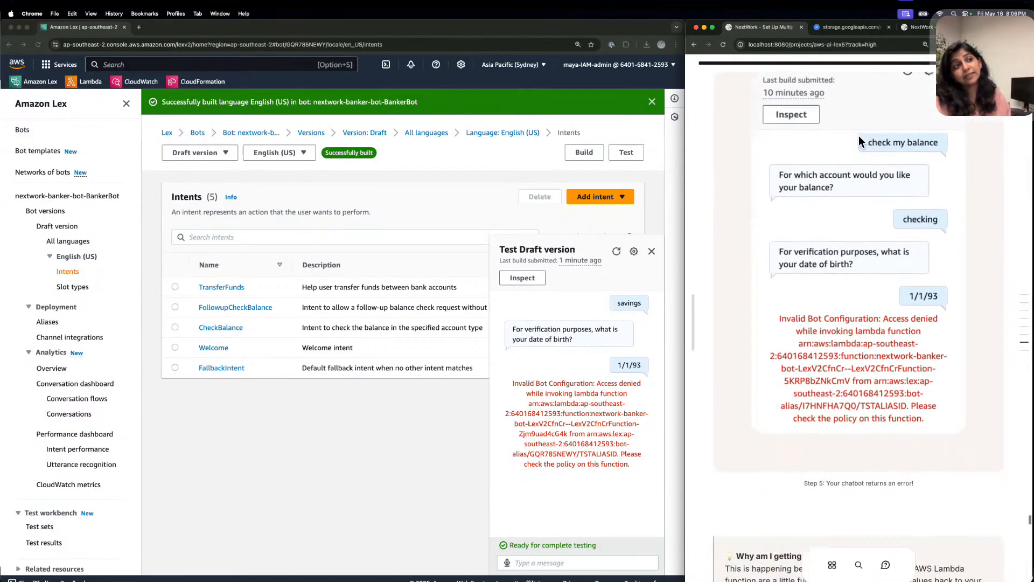
scroll(859, 136, down, 3)
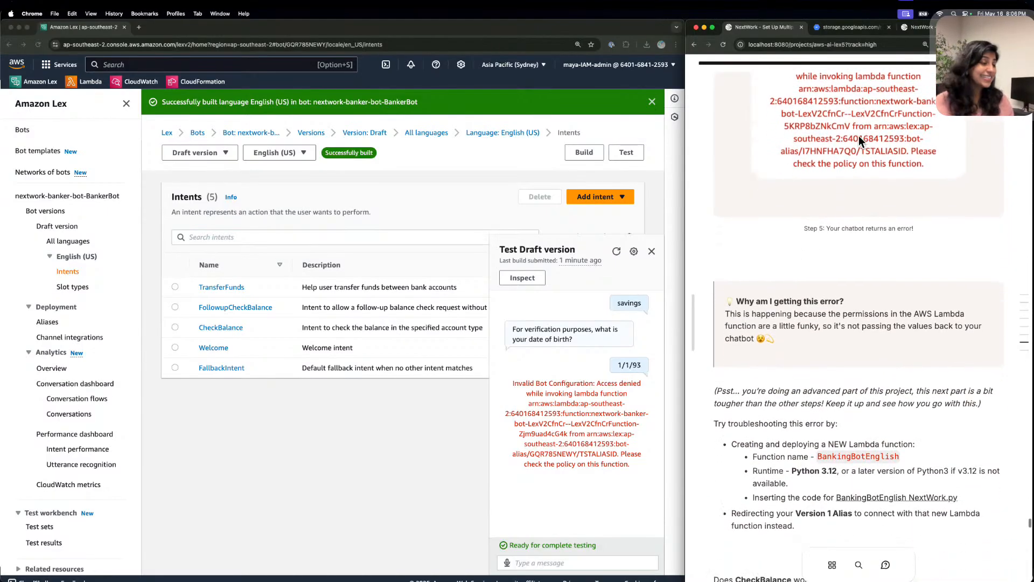
scroll(858, 136, down, 3)
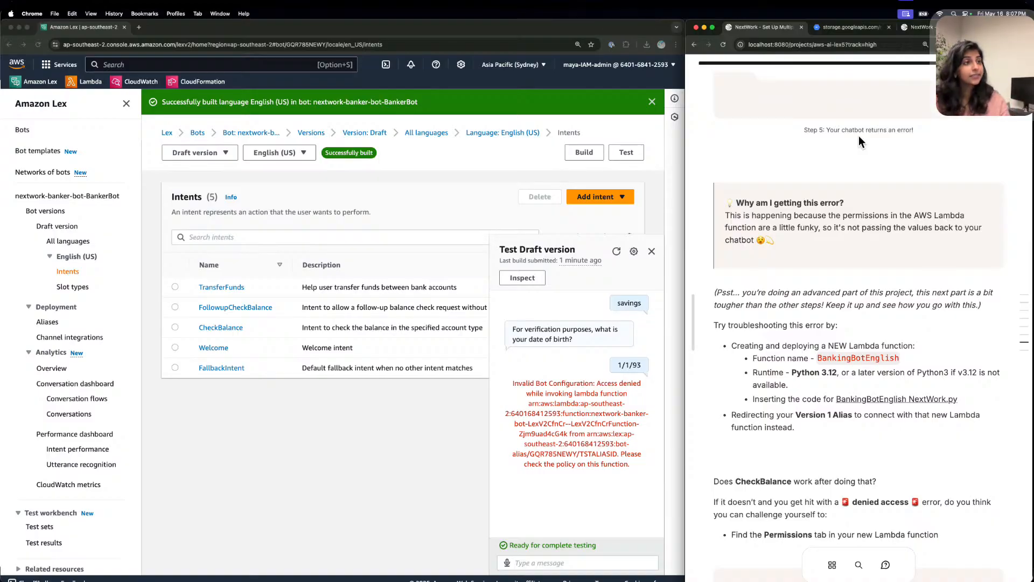
scroll(859, 141, down, 1)
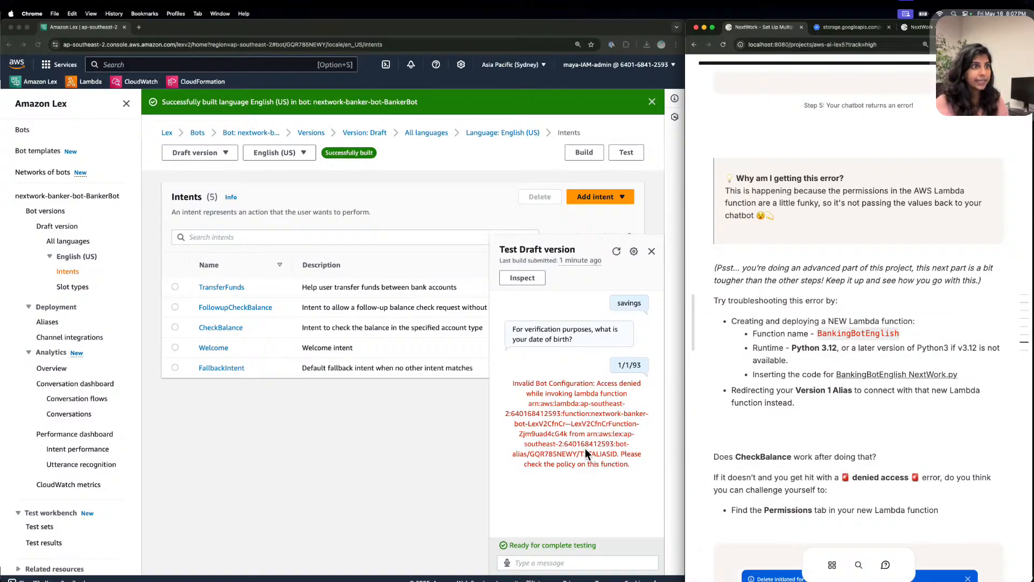
scroll(555, 443, up, 1)
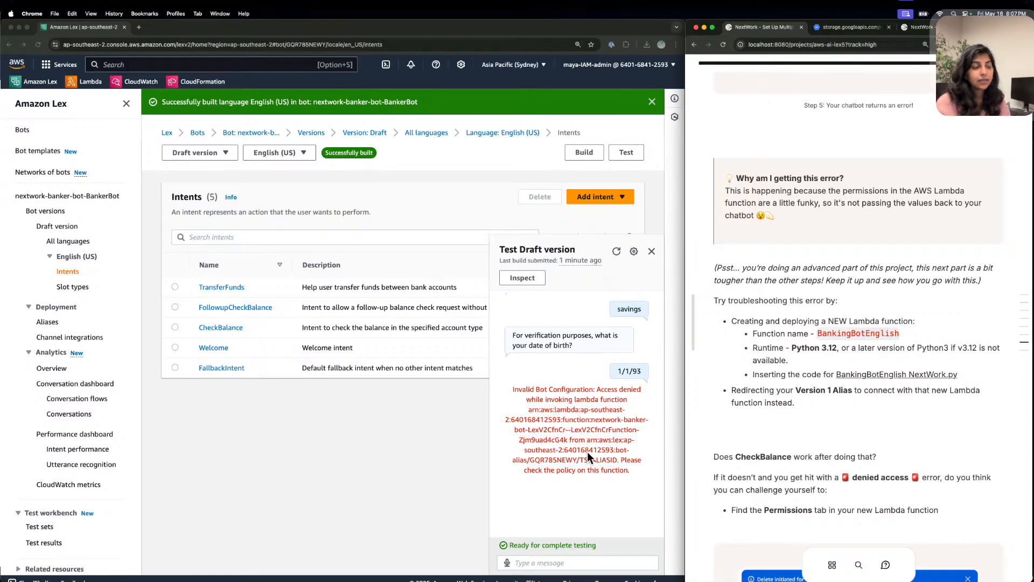
scroll(588, 454, down, 1)
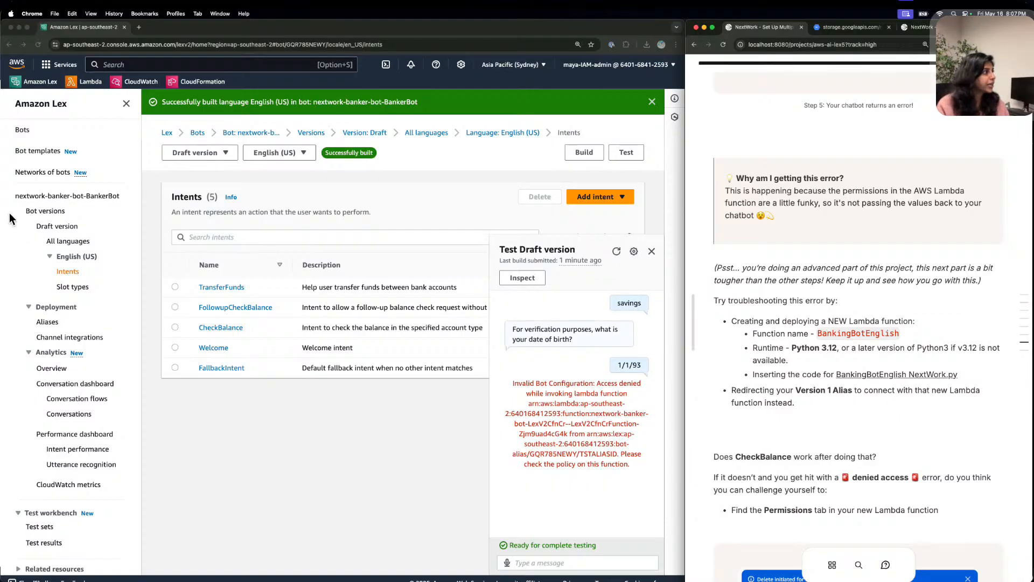
Start creating a new Lambda function and open the guide's BankingBotEnglish NextWork.py code.
click(94, 76)
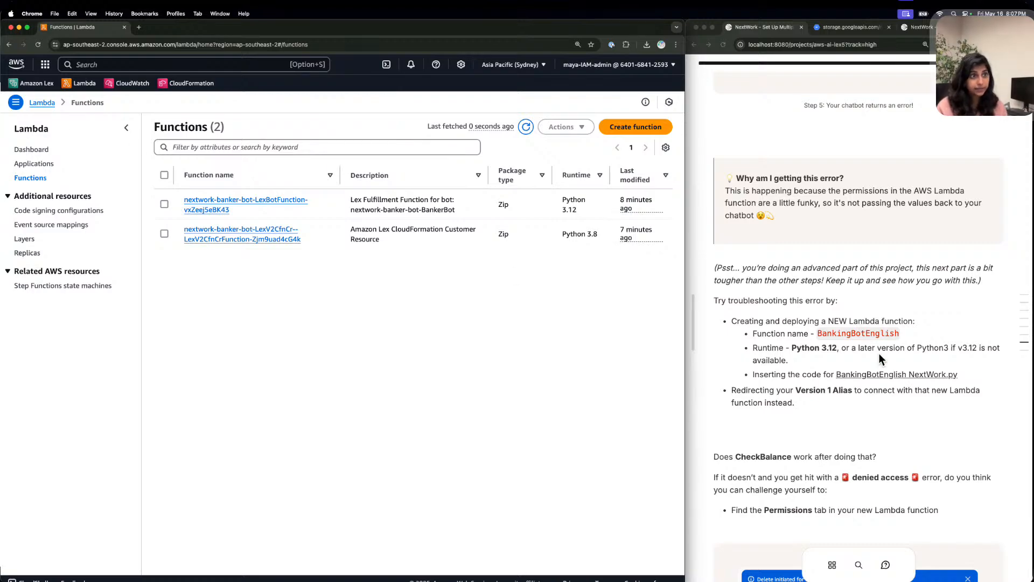
click(875, 365)
click(876, 366)
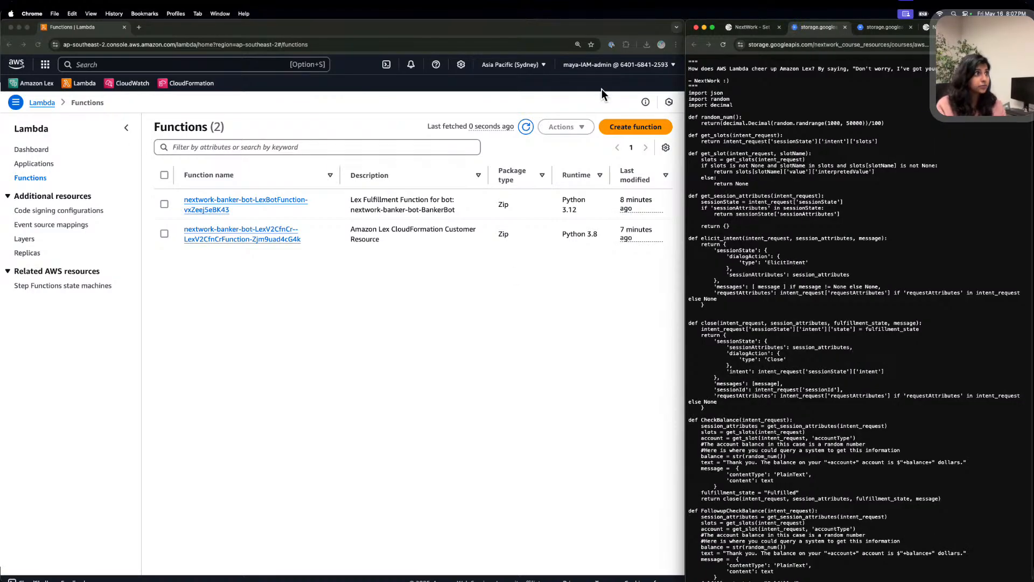
click(646, 153)
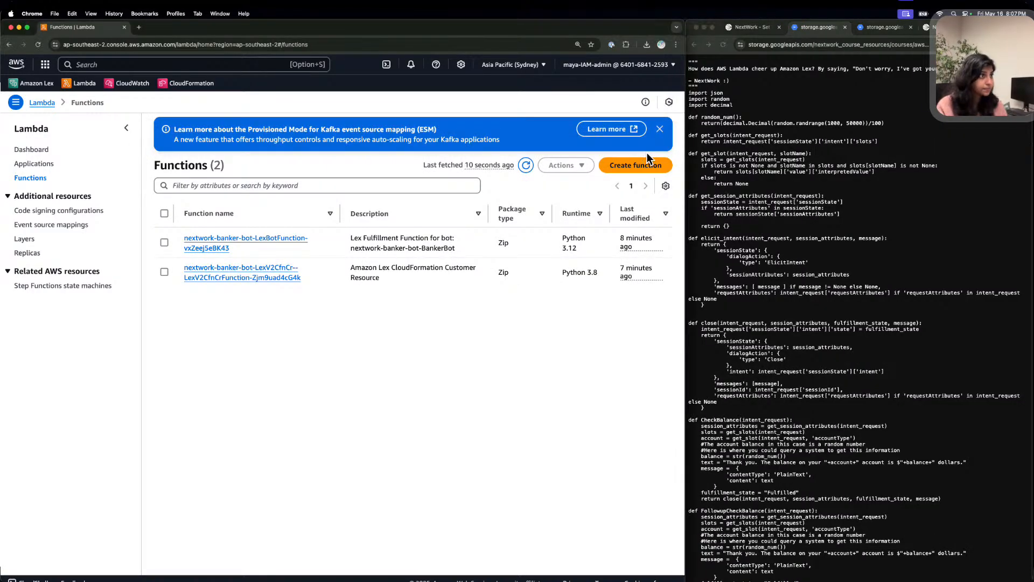
click(646, 162)
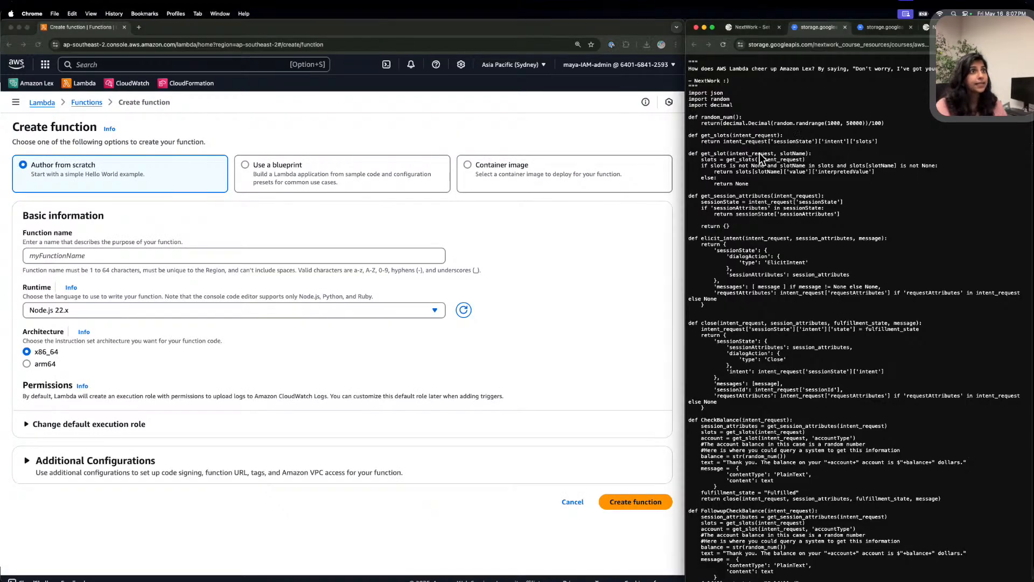
key(super+a)
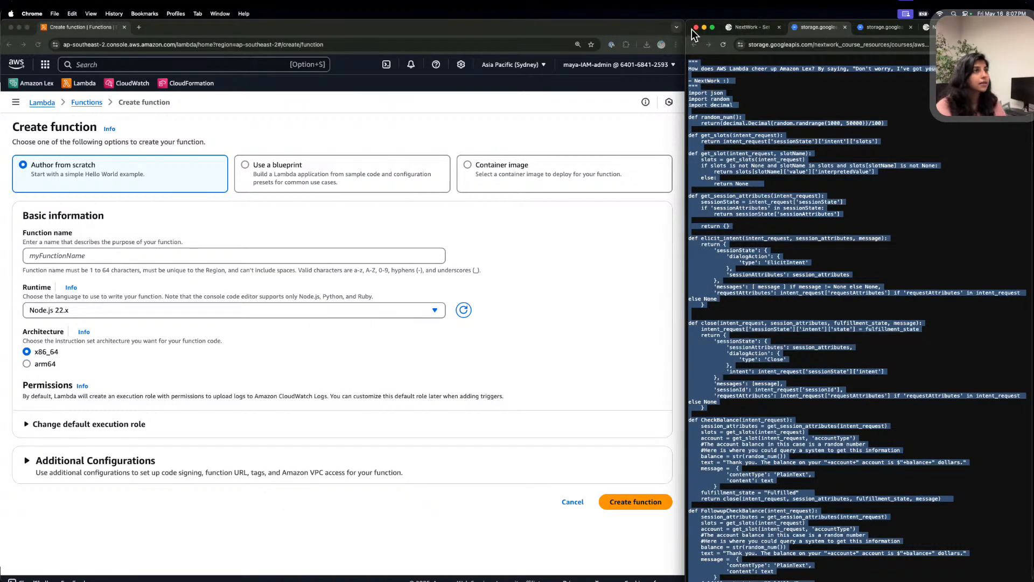
Create the function from scratch with the guide's name BankingBotEnglish and the Python 3.13 runtime.
click(751, 27)
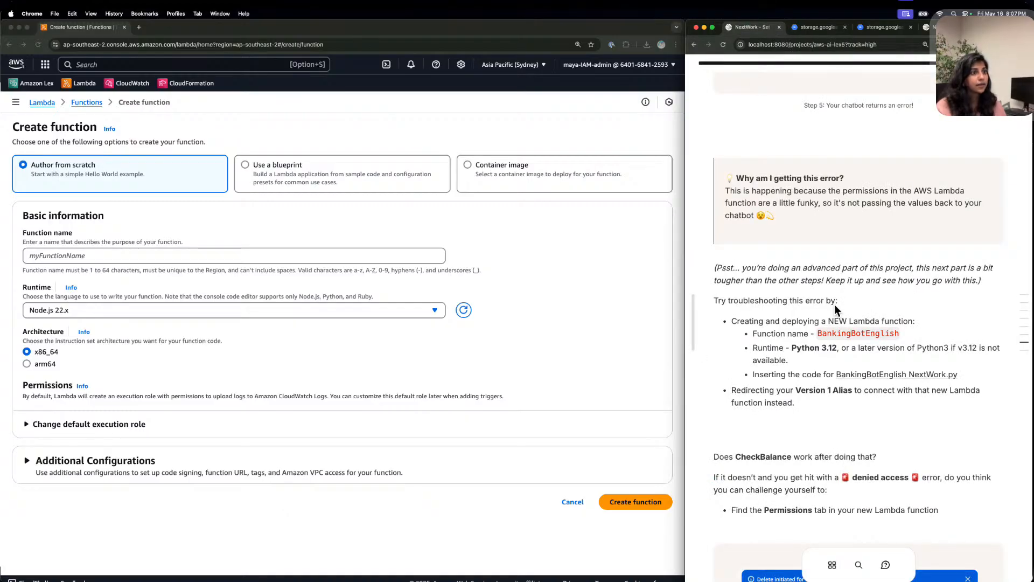
double_click(871, 332)
key(super+c)
click(136, 251)
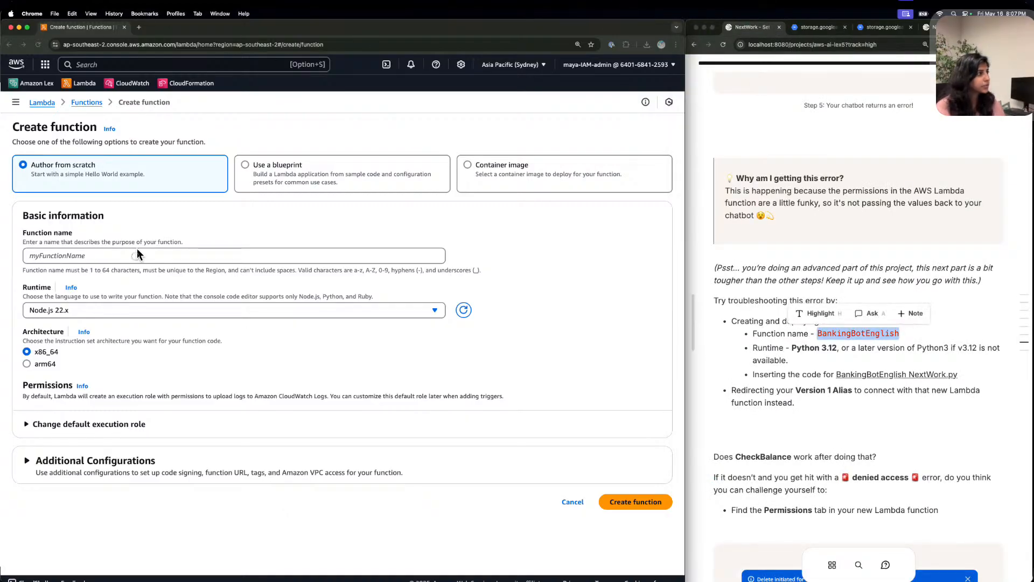
key(super+v)
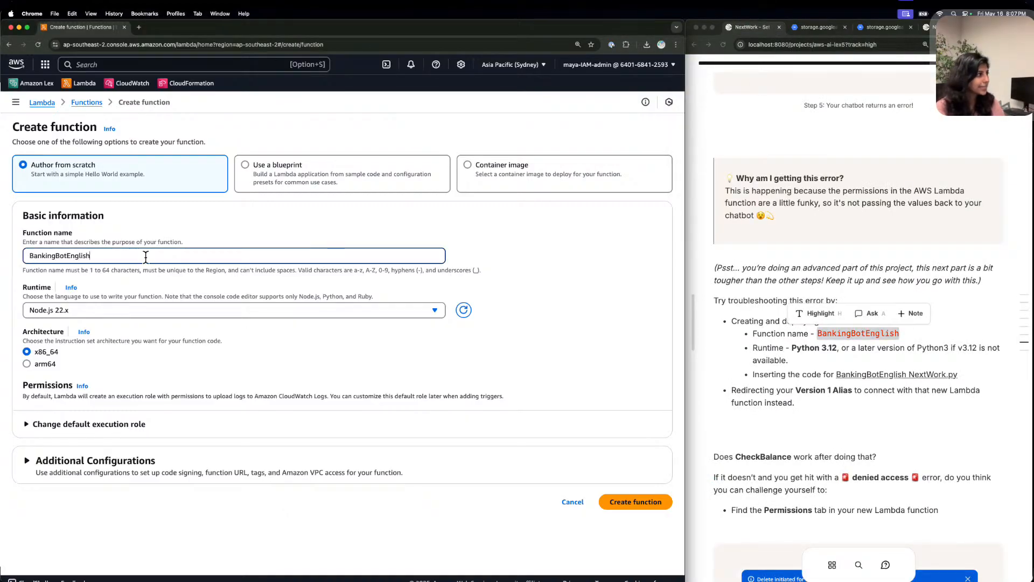
click(133, 308)
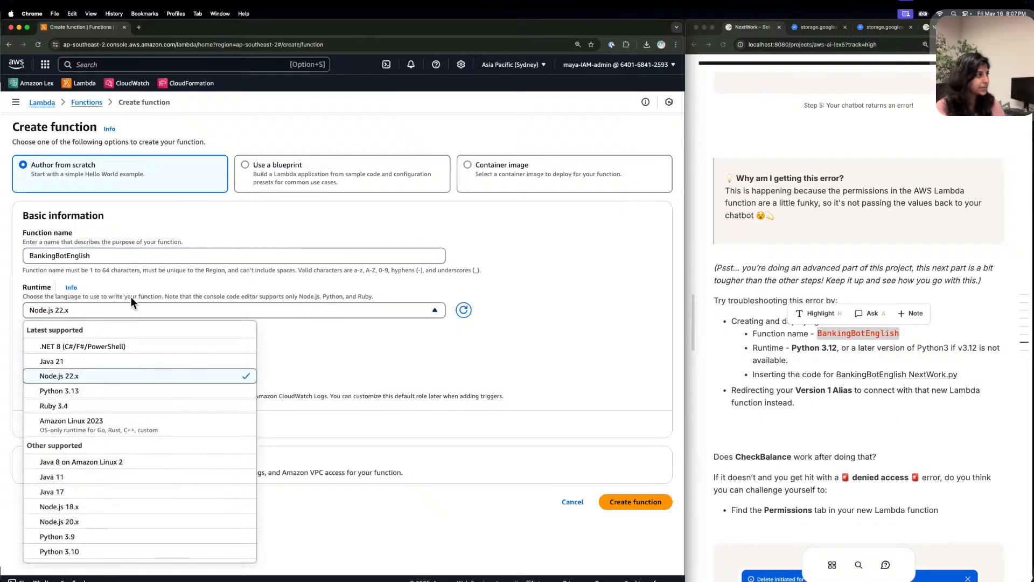
click(138, 392)
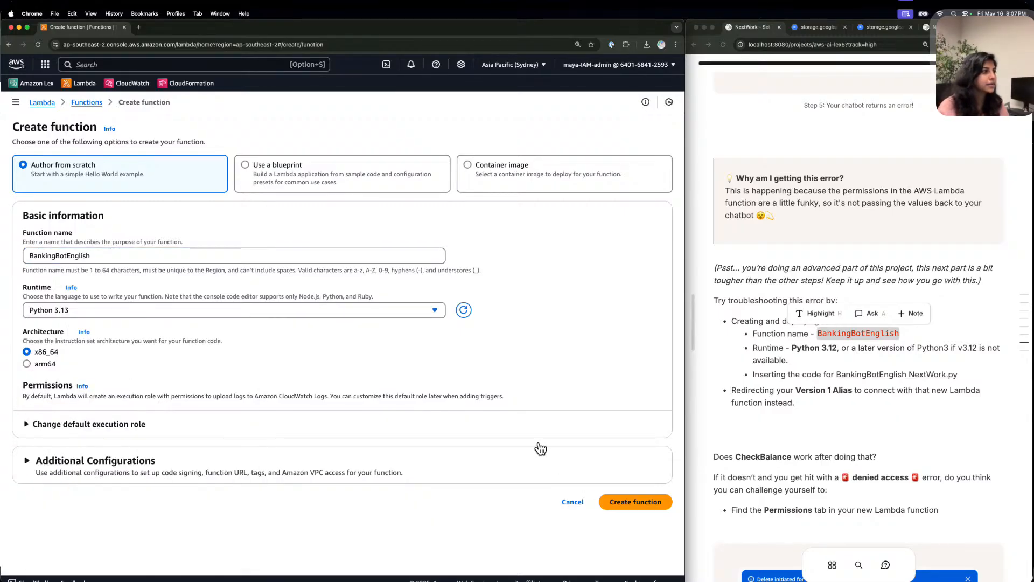
click(653, 496)
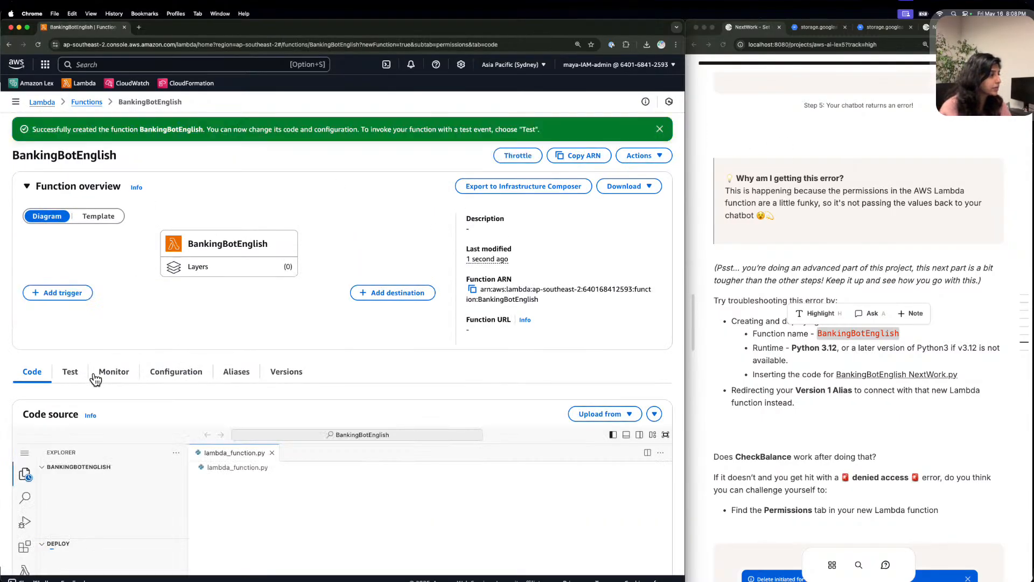
Replace the default code in BankingBotEnglish's lambda_function.py with the guide's full BankingBotEnglish NextWork.py code.
scroll(72, 356, down, 1)
scroll(323, 377, down, 4)
click(444, 418)
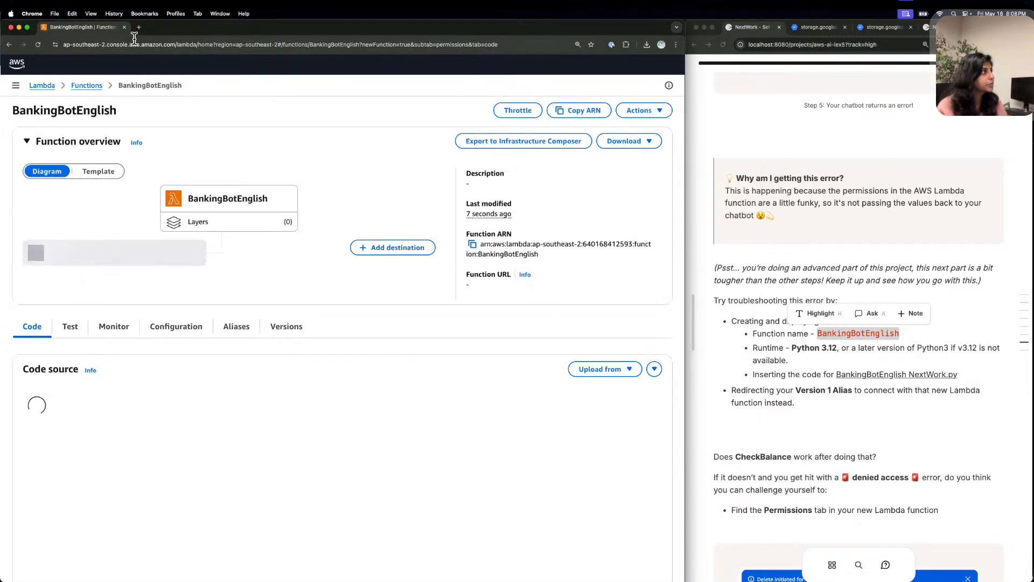
scroll(260, 360, down, 5)
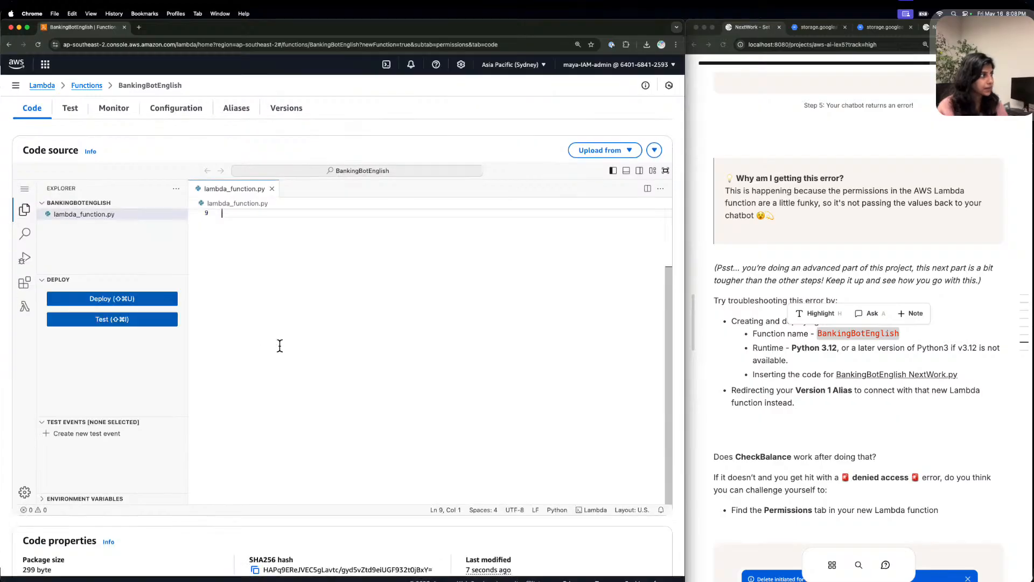
scroll(279, 345, up, 3)
key(super+a)
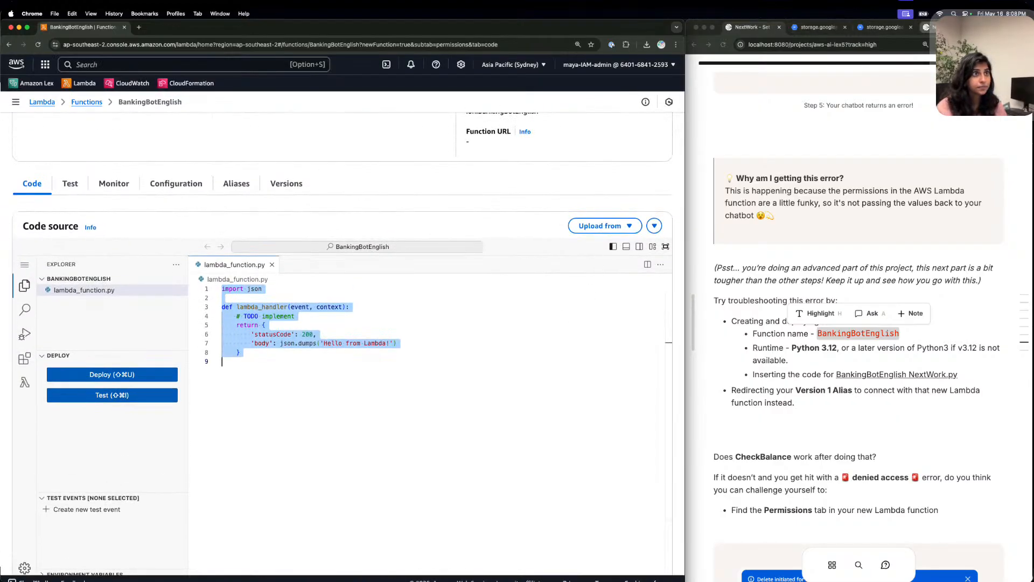
click(872, 370)
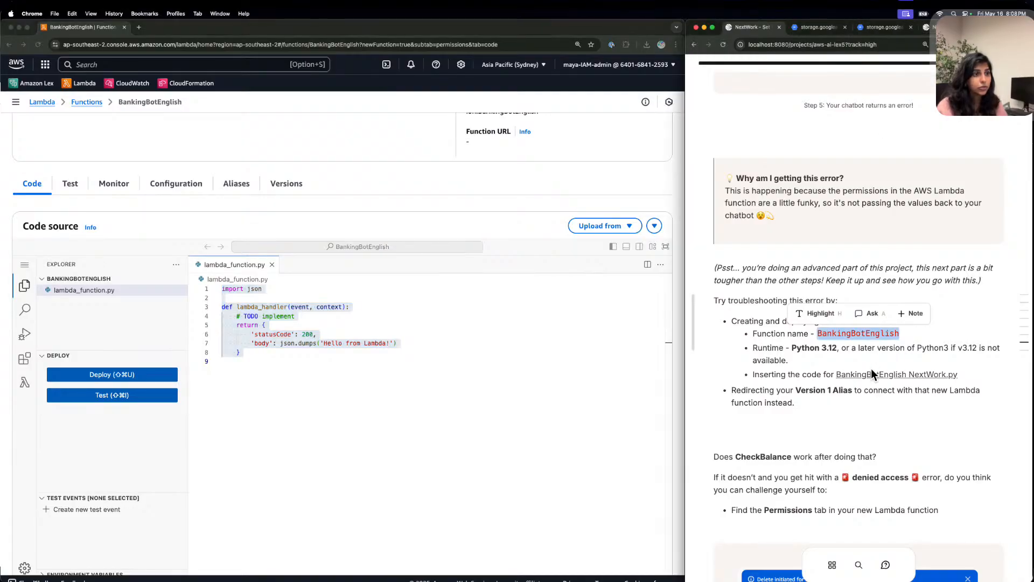
click(872, 372)
key(super+a)
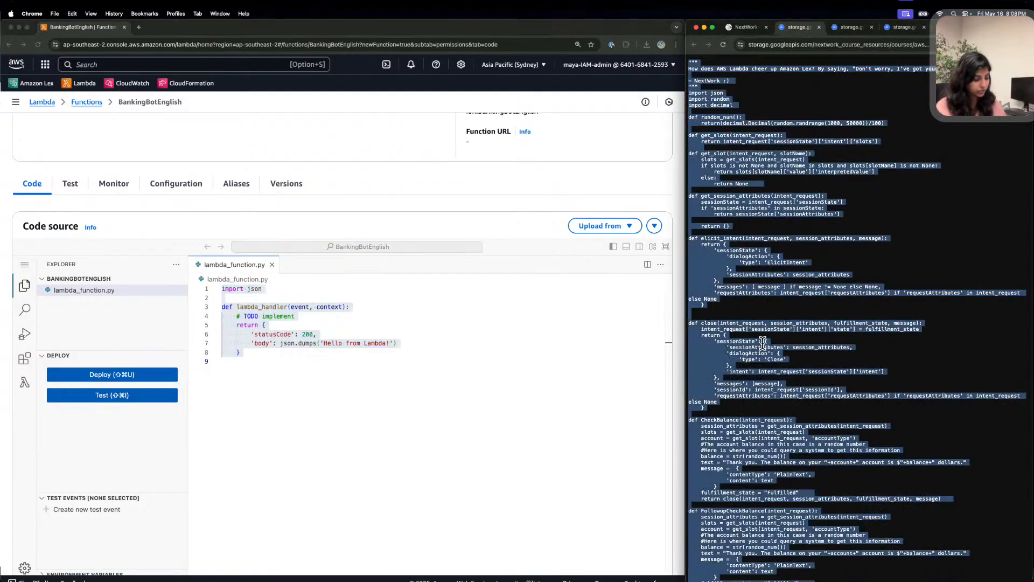
click(330, 409)
key(super+a)
key(super+v)
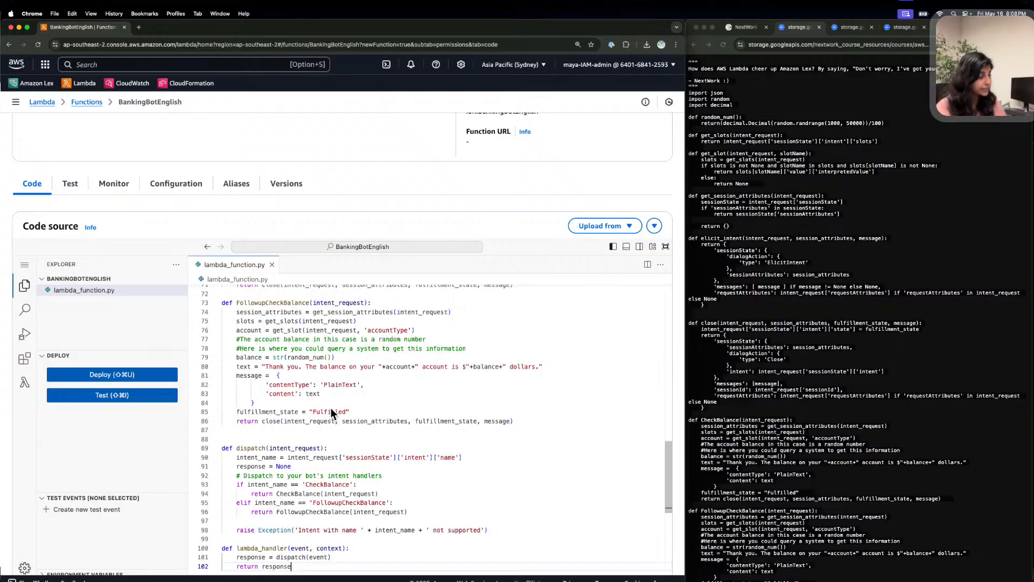
scroll(369, 406, down, 5)
scroll(368, 406, up, 4)
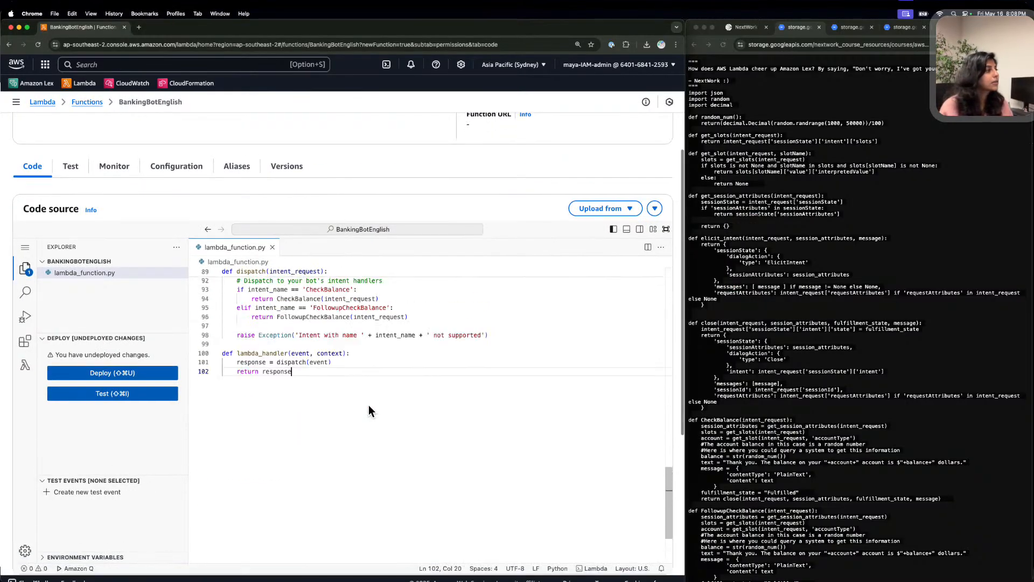
Deploy the new BankingBotEnglish code and check the guide's instruction that follows.
click(135, 372)
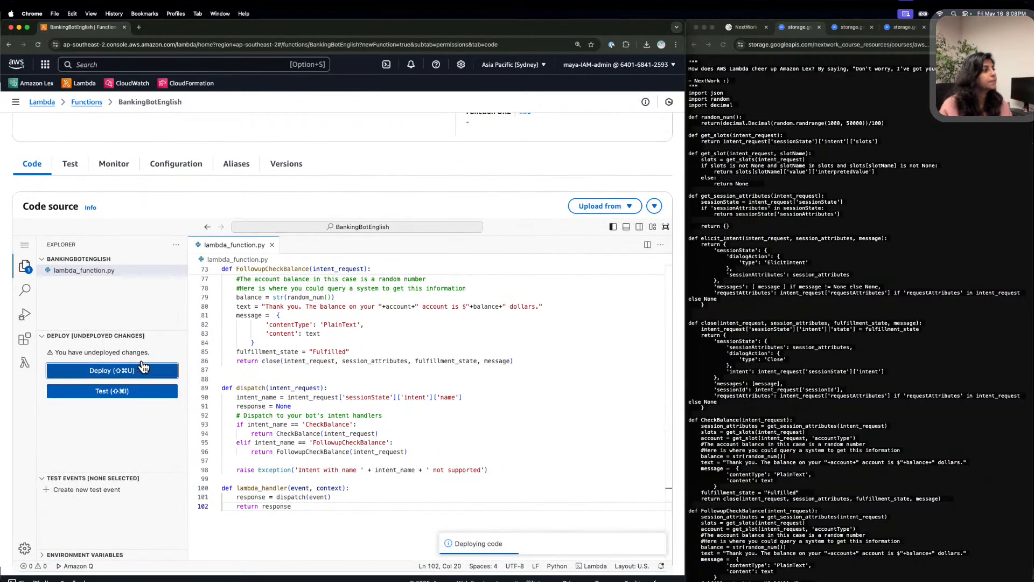
click(746, 26)
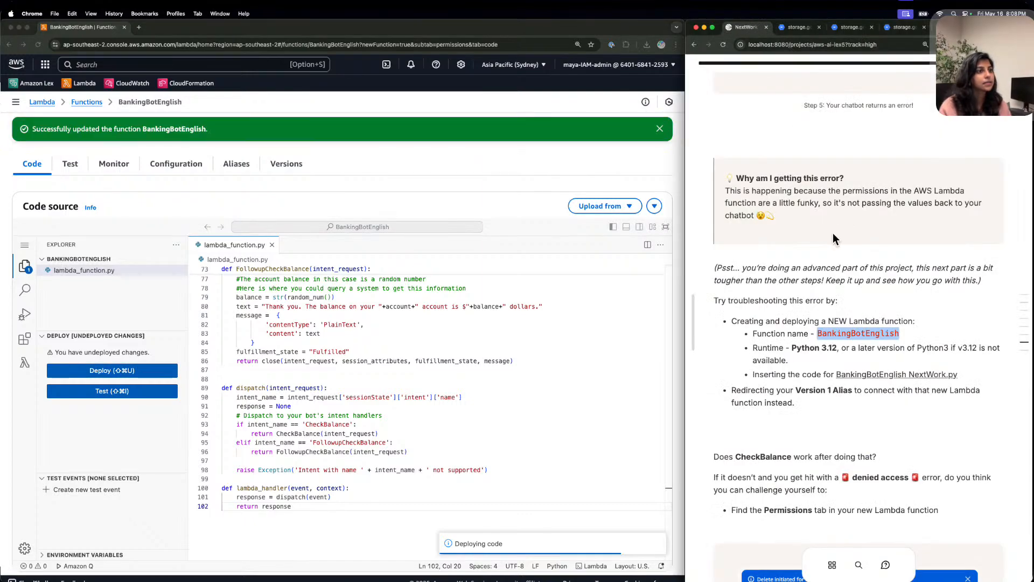
scroll(832, 239, down, 5)
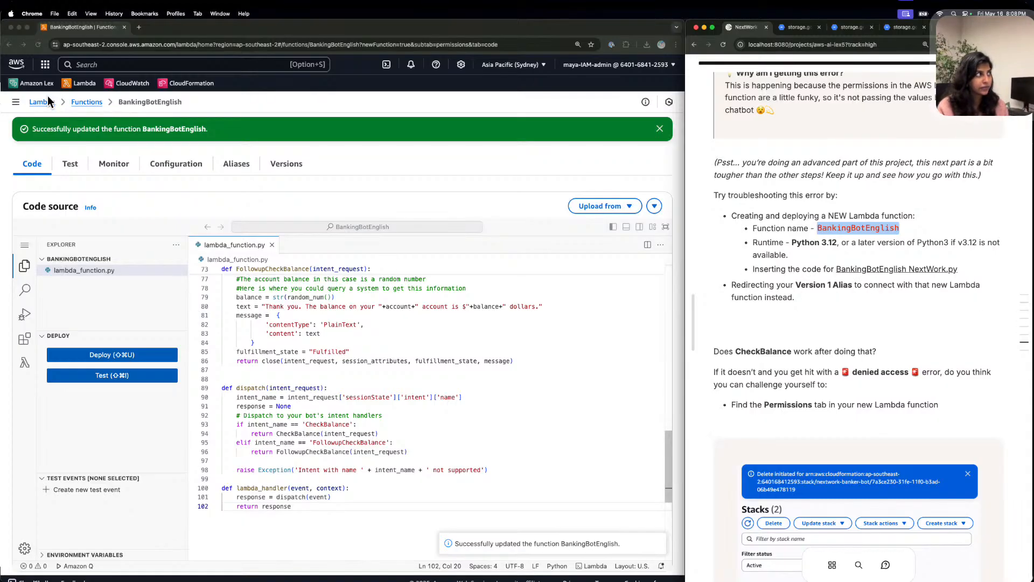
Switch to Amazon Lex and open the TestBotAlias of nextwork-banker-bot-BankerBot.
click(85, 94)
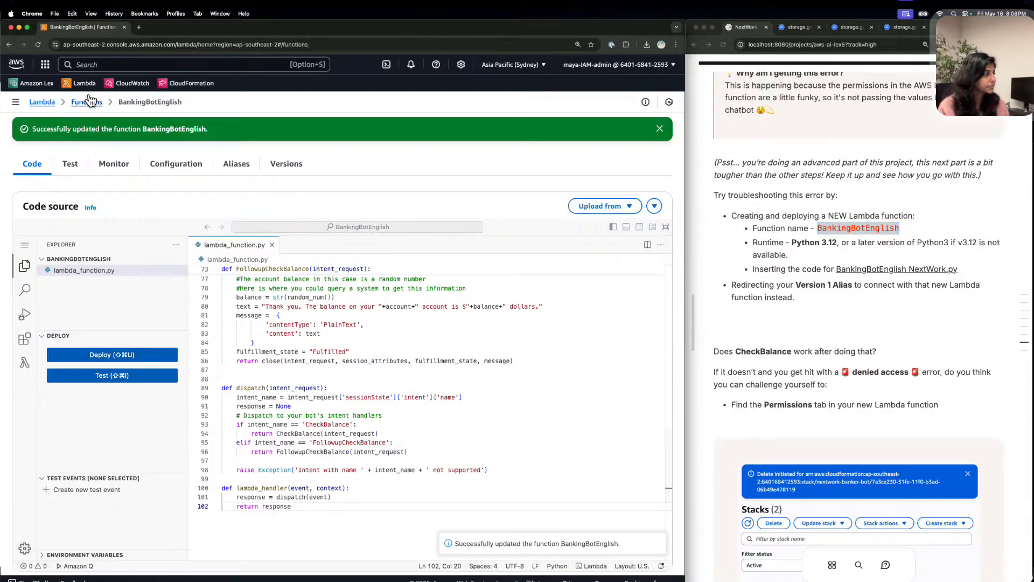
click(86, 100)
click(42, 82)
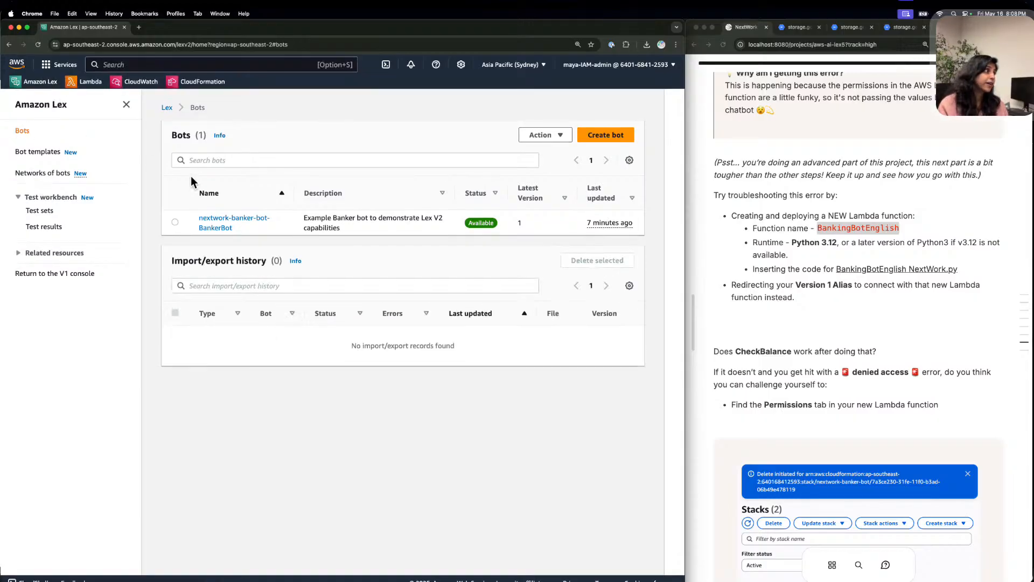
click(224, 217)
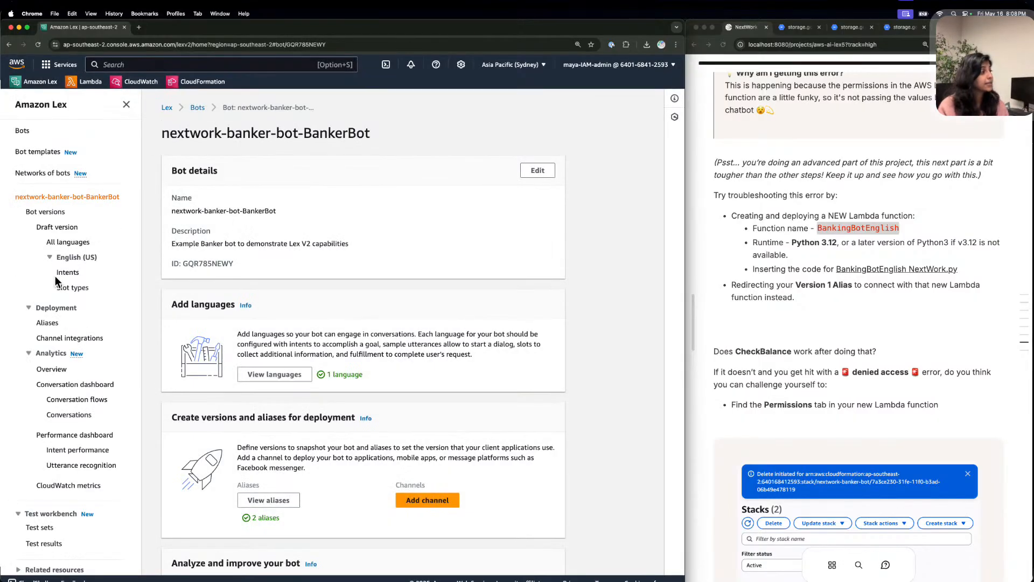
click(57, 322)
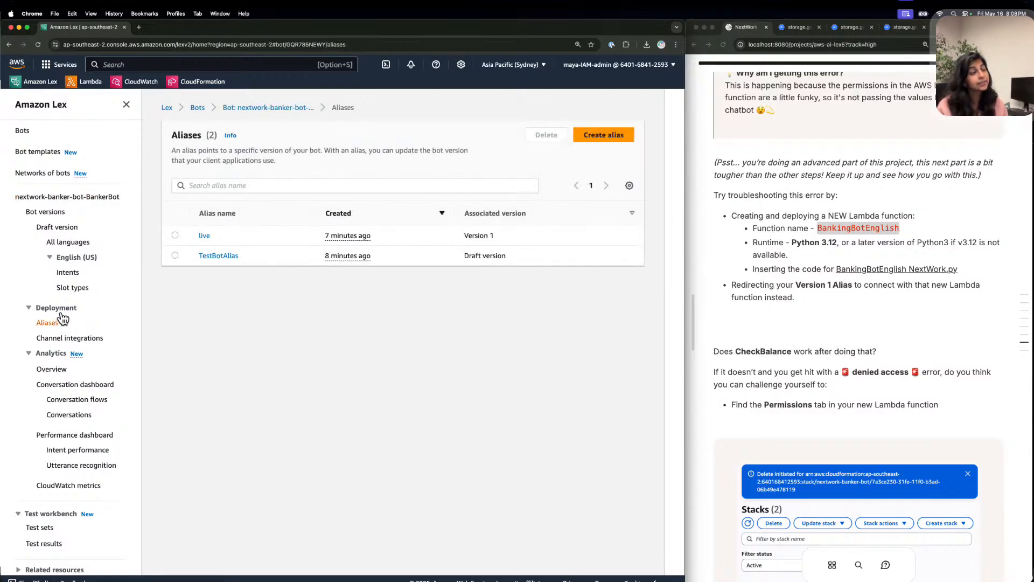
click(227, 252)
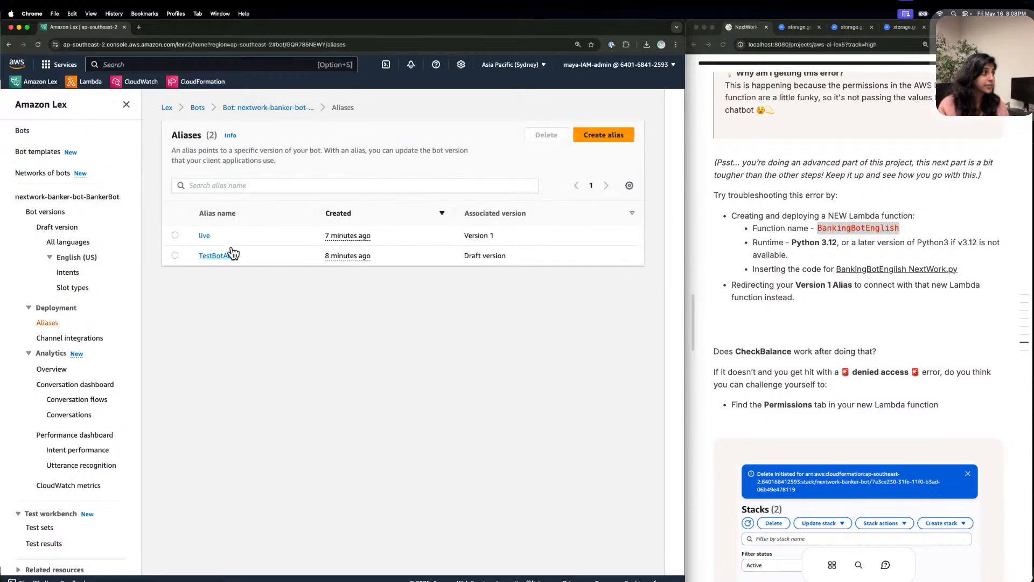
scroll(227, 252, down, 1)
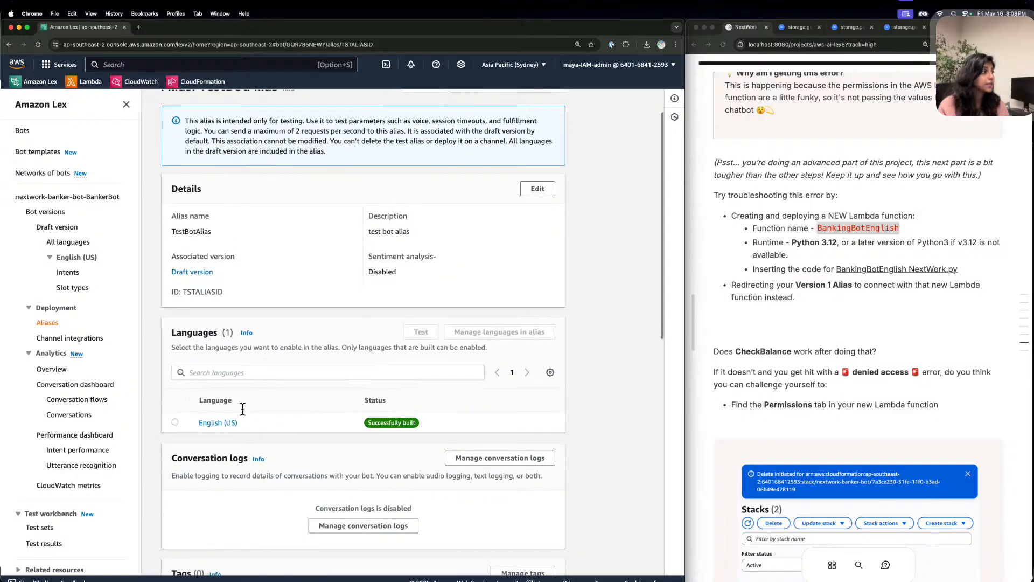
Connect the alias's English (US) language to the BankingBotEnglish Lambda function with version $LATEST and save.
click(228, 422)
click(189, 214)
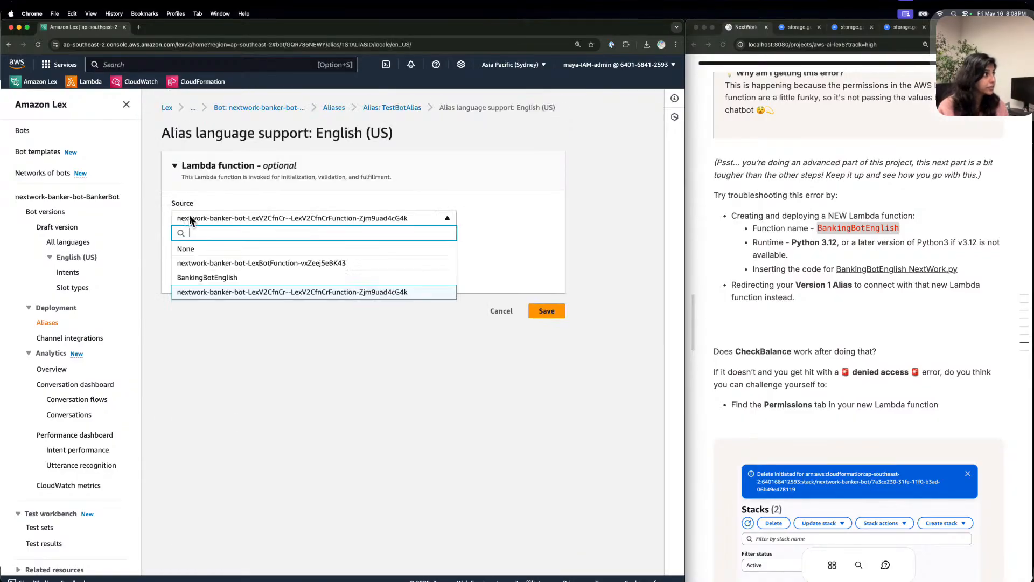
click(220, 277)
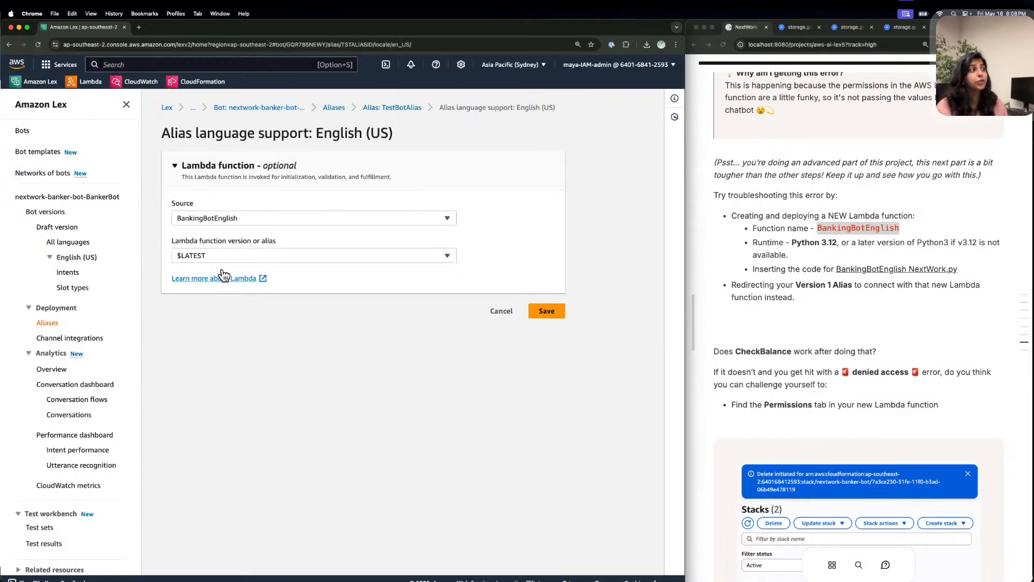
click(544, 306)
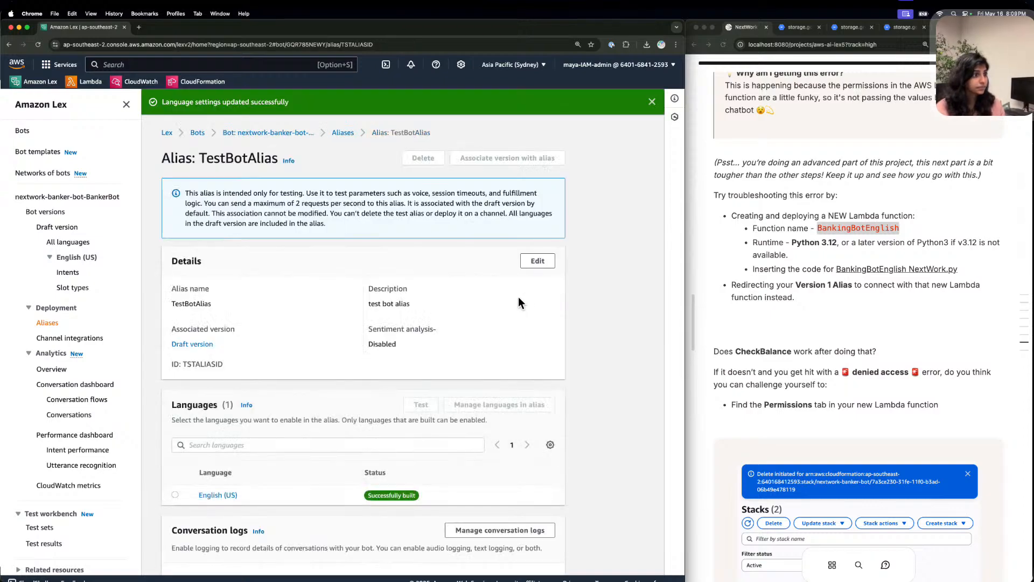
scroll(534, 298, down, 5)
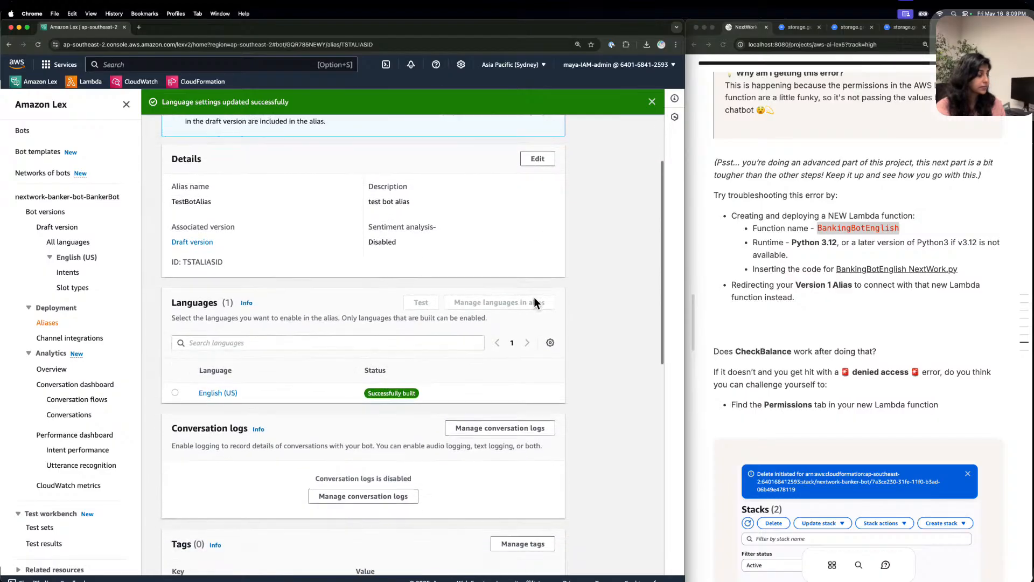
scroll(534, 297, up, 5)
scroll(534, 297, down, 7)
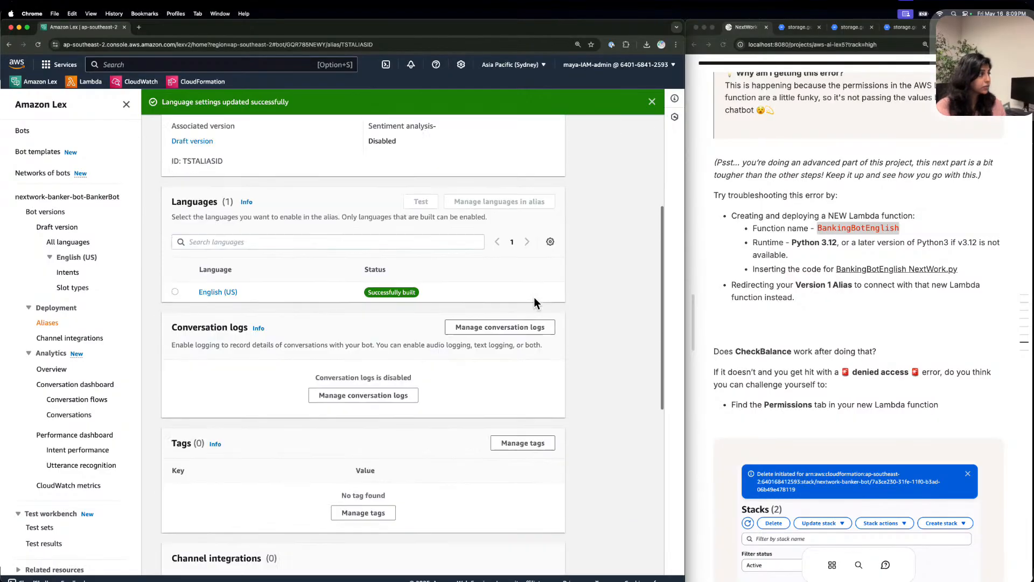
scroll(535, 301, down, 4)
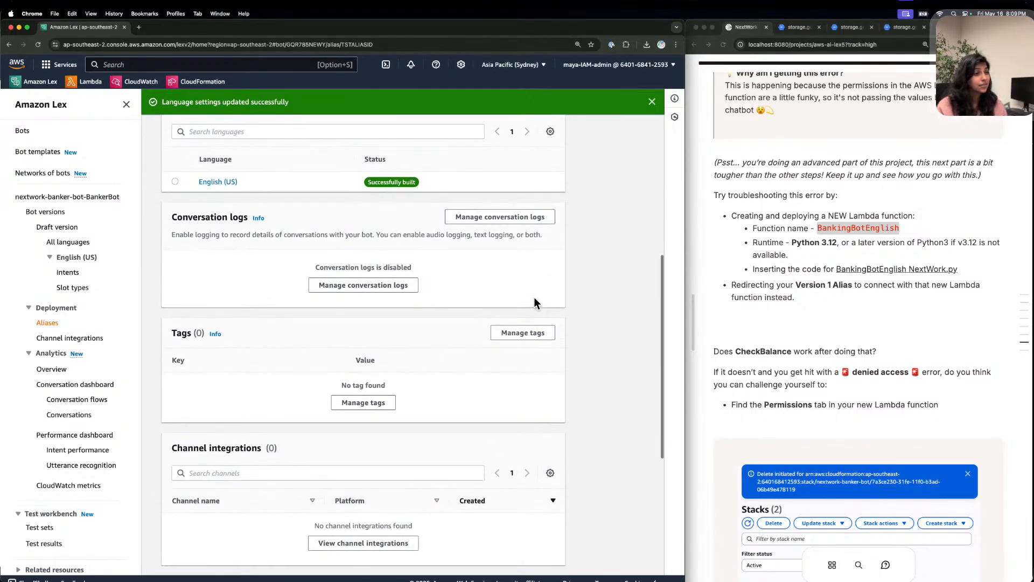
Review the guide's denied-access instructions and open the test chat for BankerBot's English (US) draft version from its intents.
scroll(888, 364, down, 3)
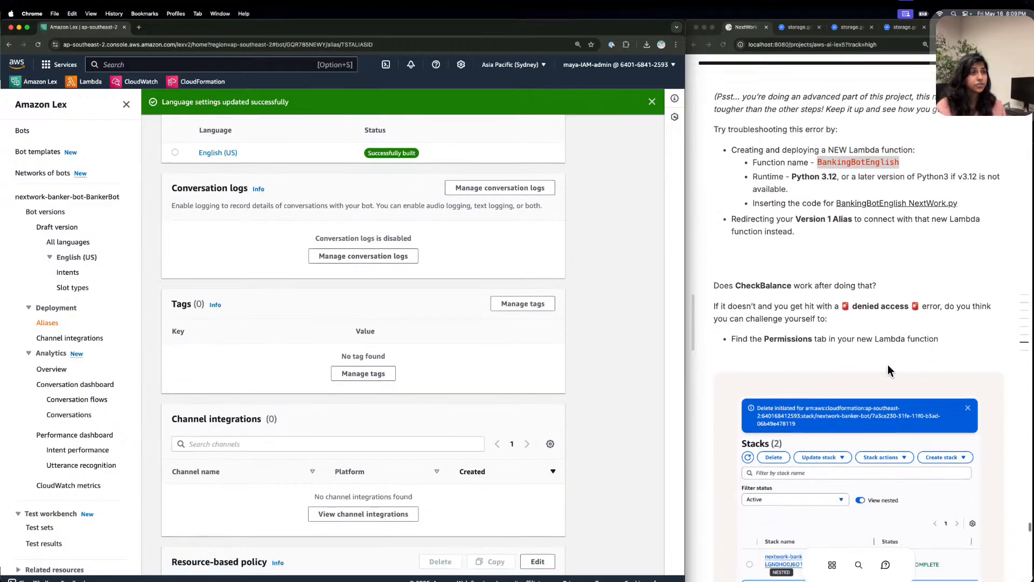
scroll(887, 364, down, 5)
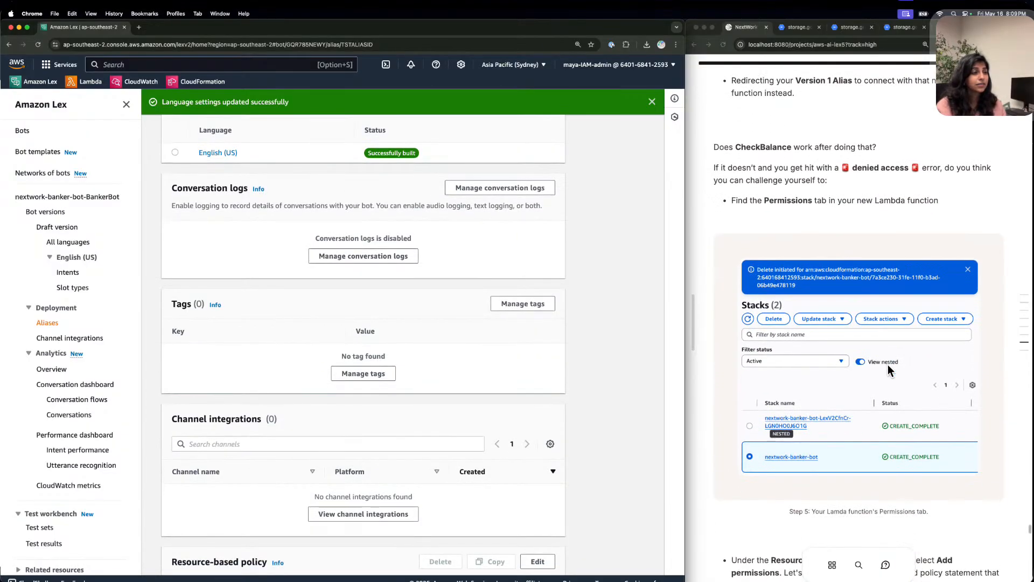
scroll(888, 364, down, 6)
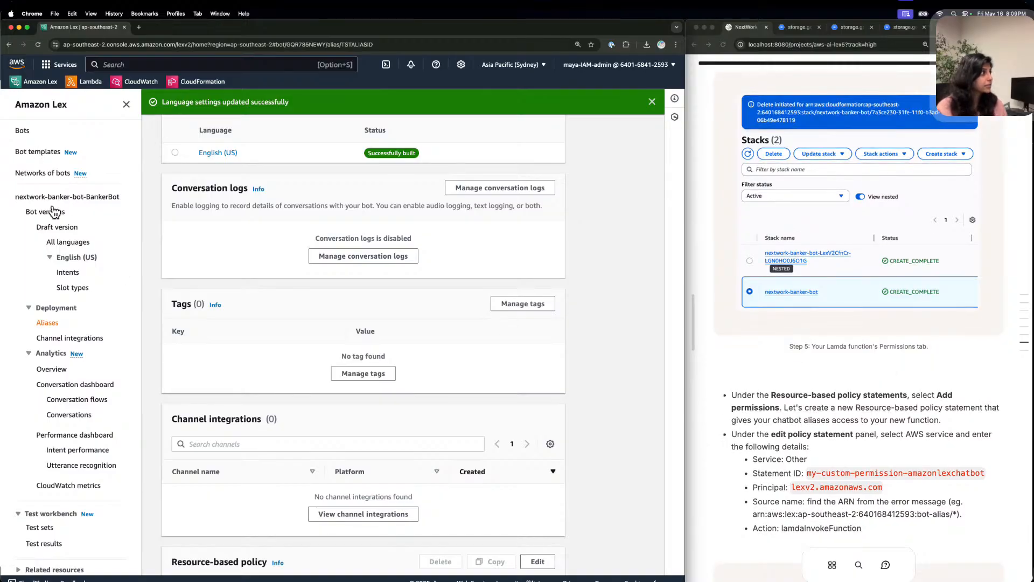
click(75, 271)
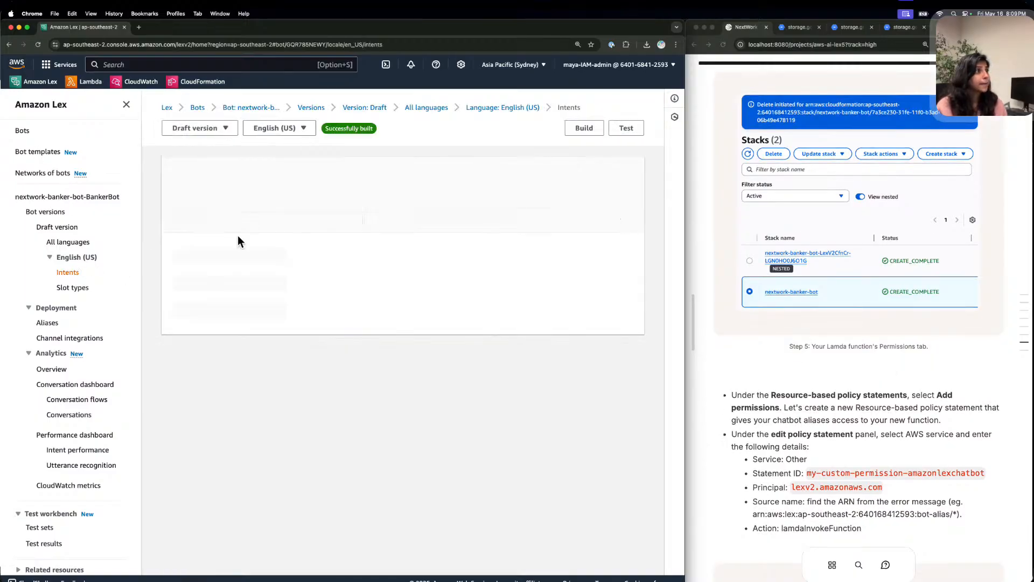
click(626, 130)
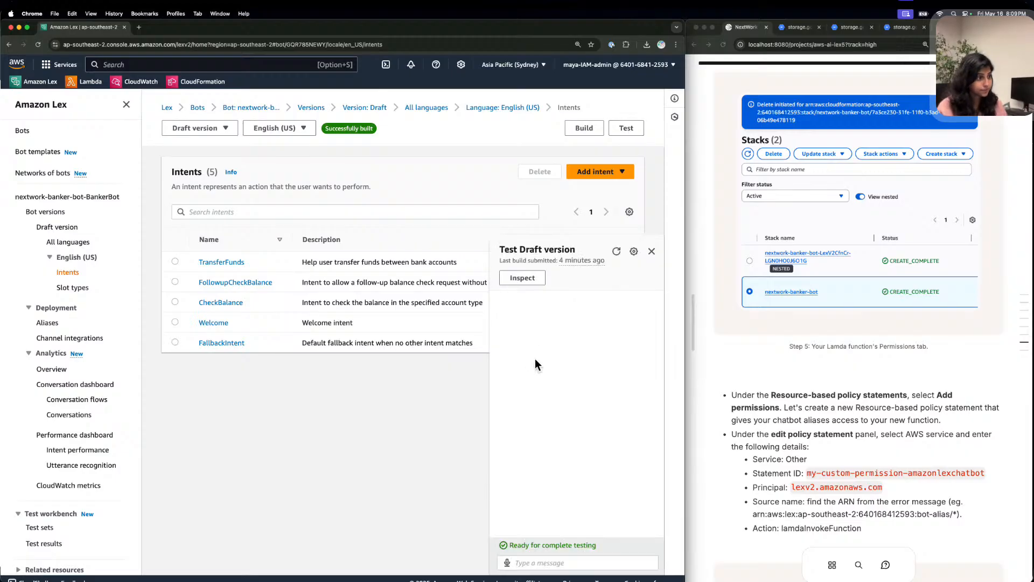
Test the CheckBalance intent by sending "check balance", choosing the savings account and answering with a date of birth.
click(572, 561)
text(che)
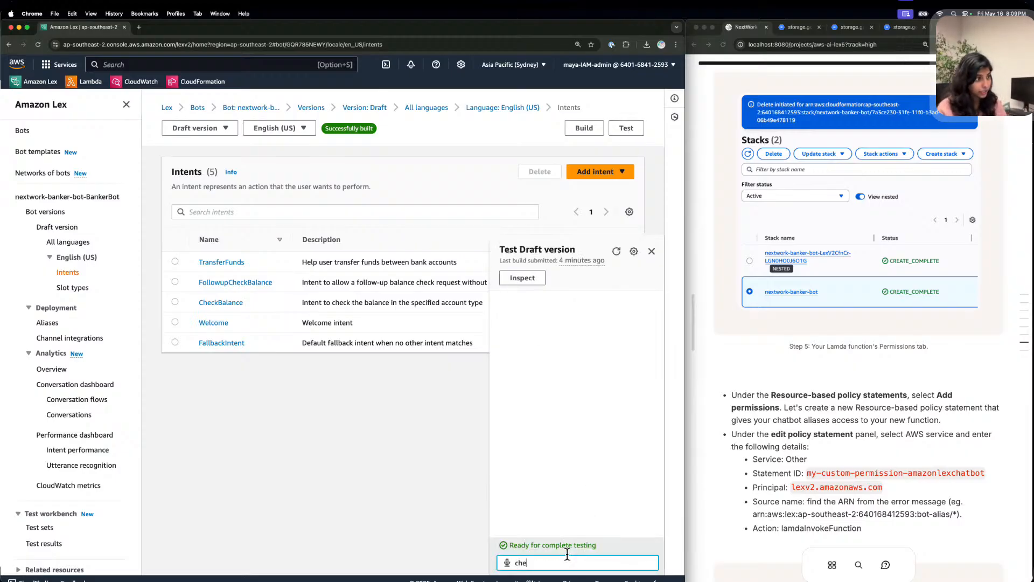
text(ck balance)
key(Return)
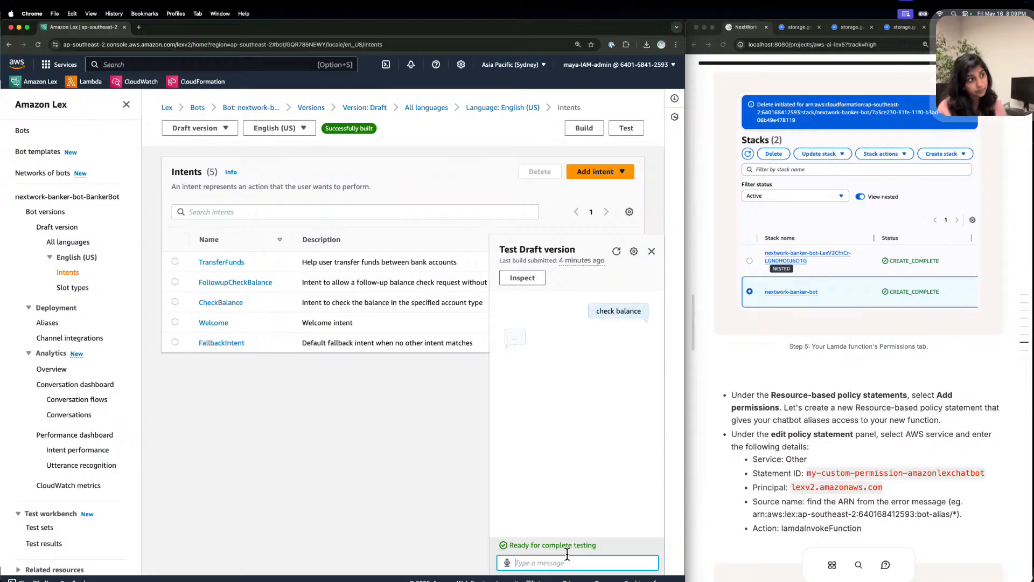
text(savings)
key(Return)
text(1)
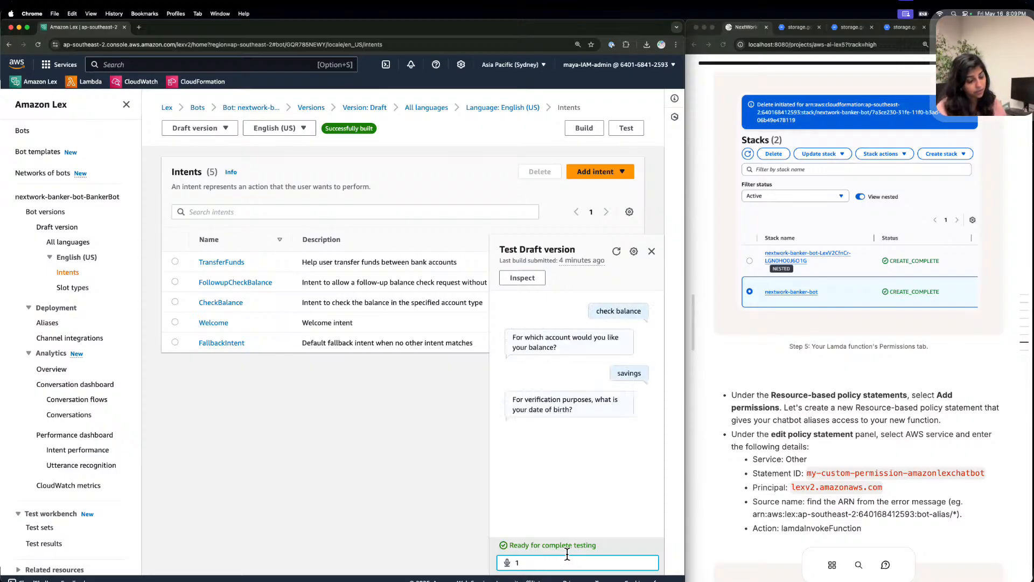
text(/1/93)
key(Return)
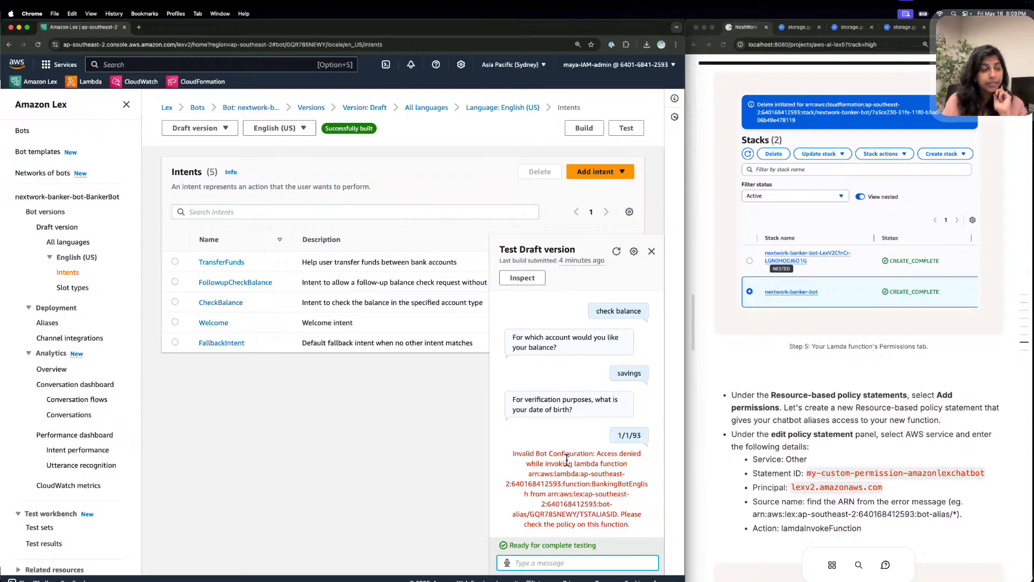
Switch to Lambda, open the BankingBotEnglish function's permissions configuration and start adding a resource-based policy statement.
scroll(731, 379, down, 1)
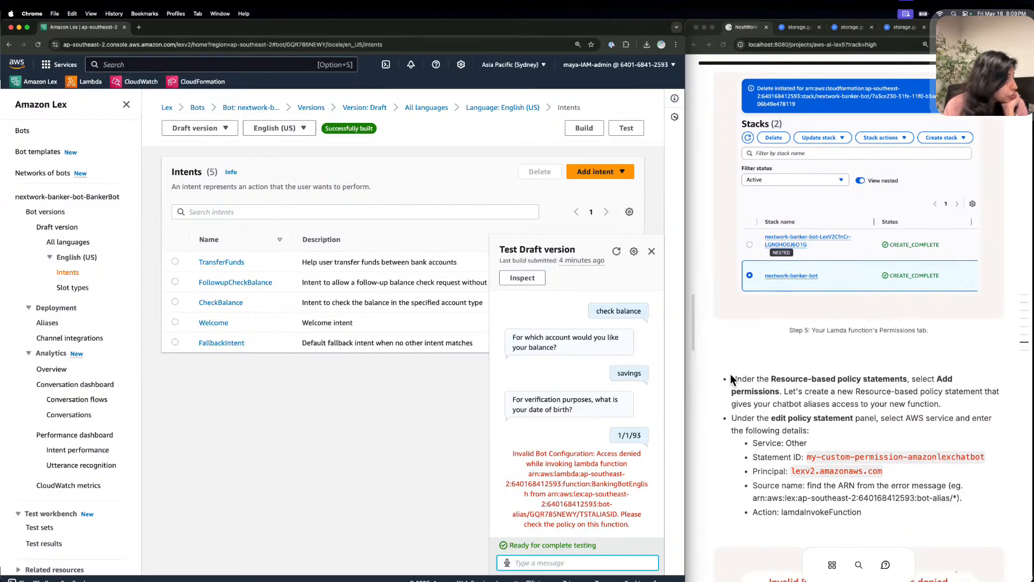
click(88, 79)
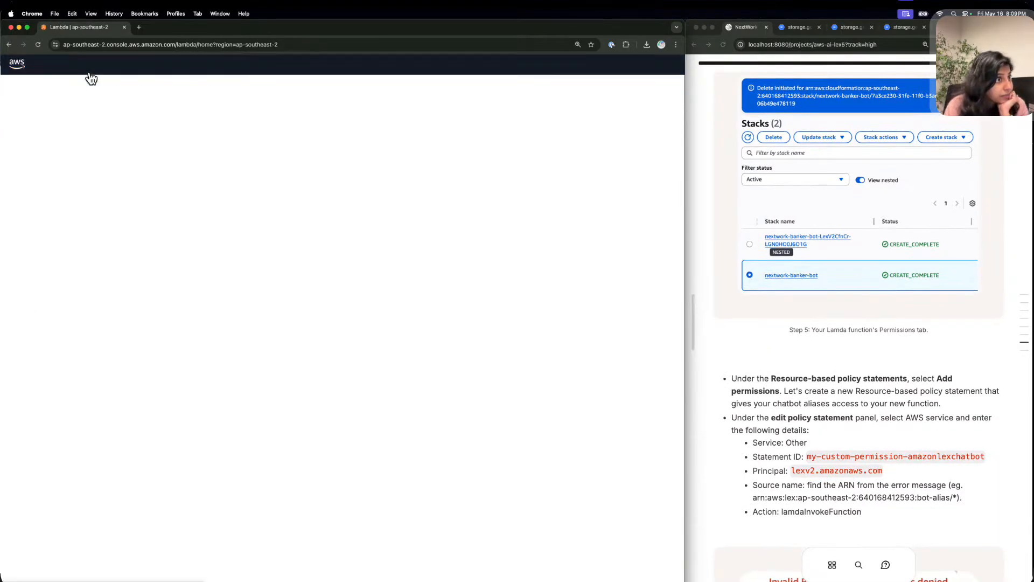
click(238, 216)
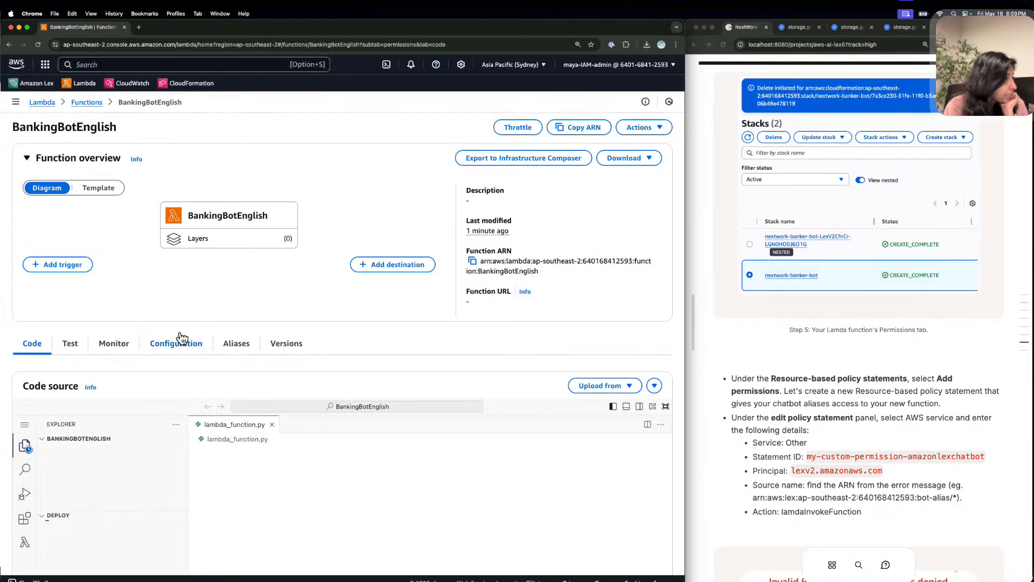
click(186, 343)
scroll(186, 343, down, 3)
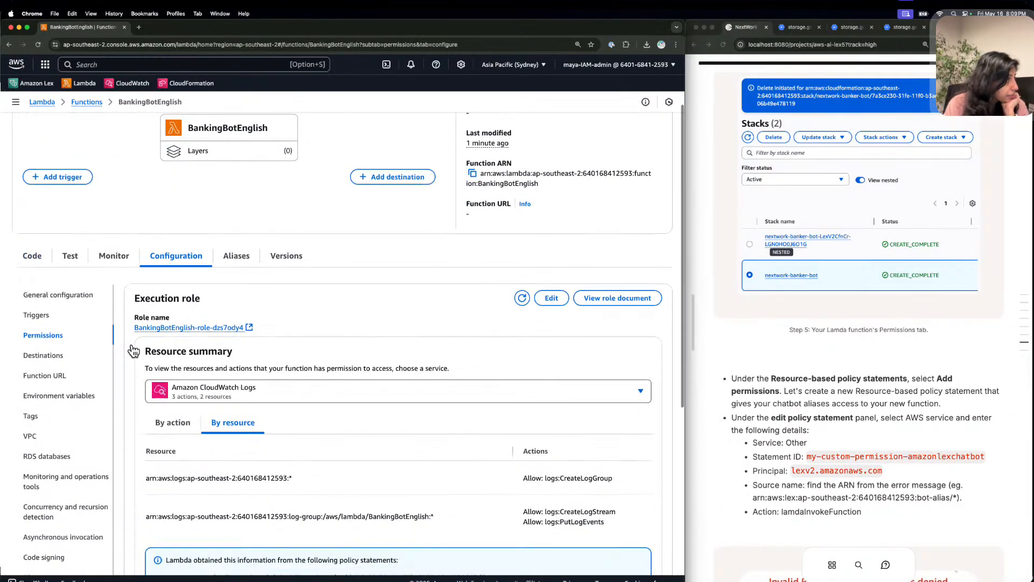
scroll(436, 404, down, 10)
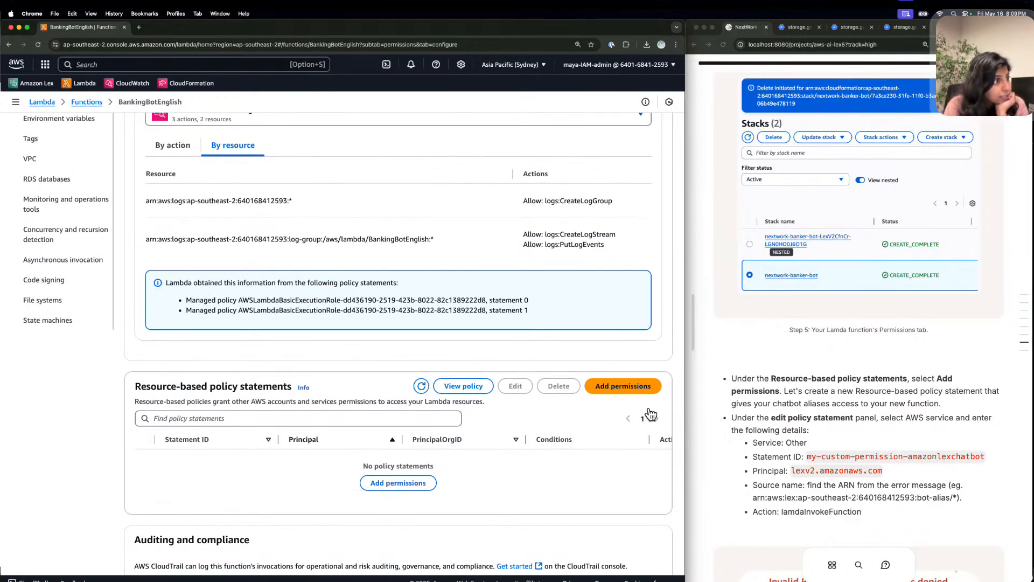
click(402, 481)
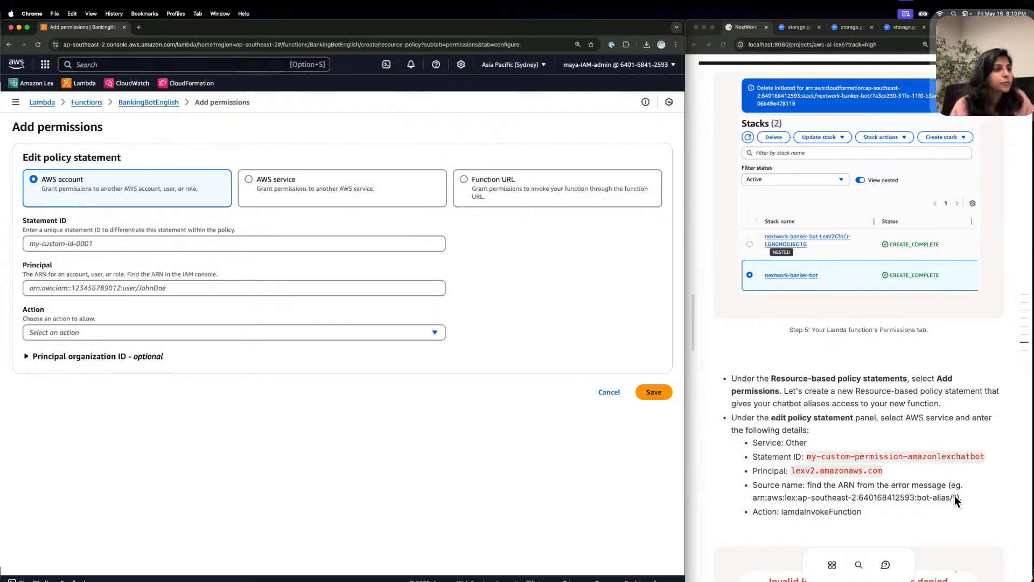
Make the policy statement grant permissions to an AWS service, with the service set to Other.
scroll(954, 495, down, 2)
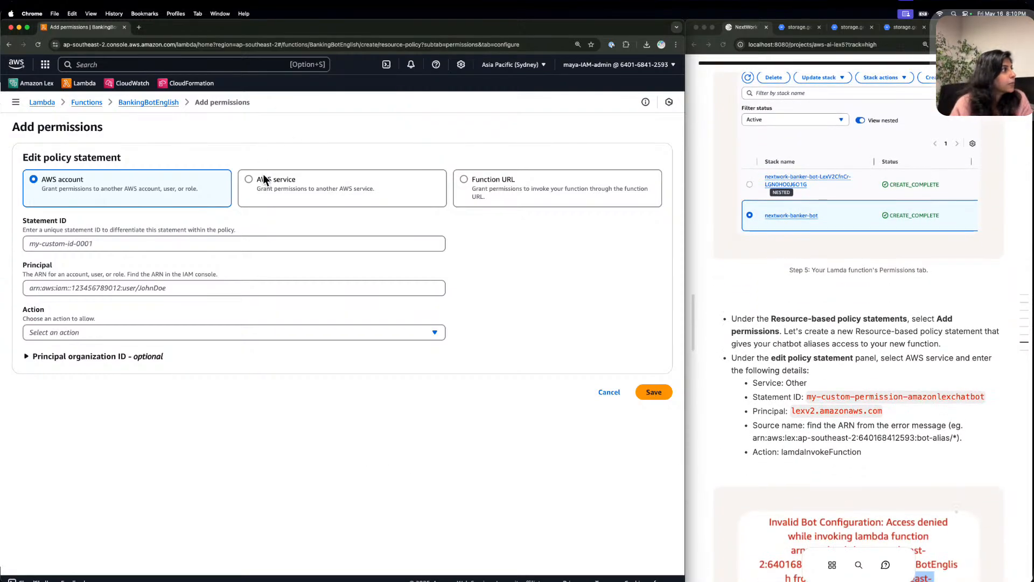
click(289, 180)
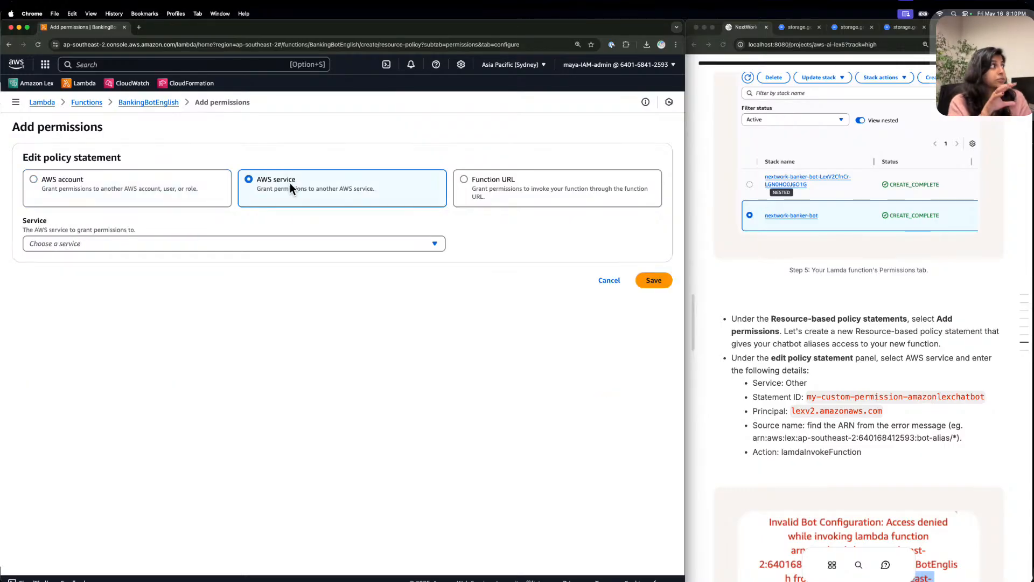
click(370, 240)
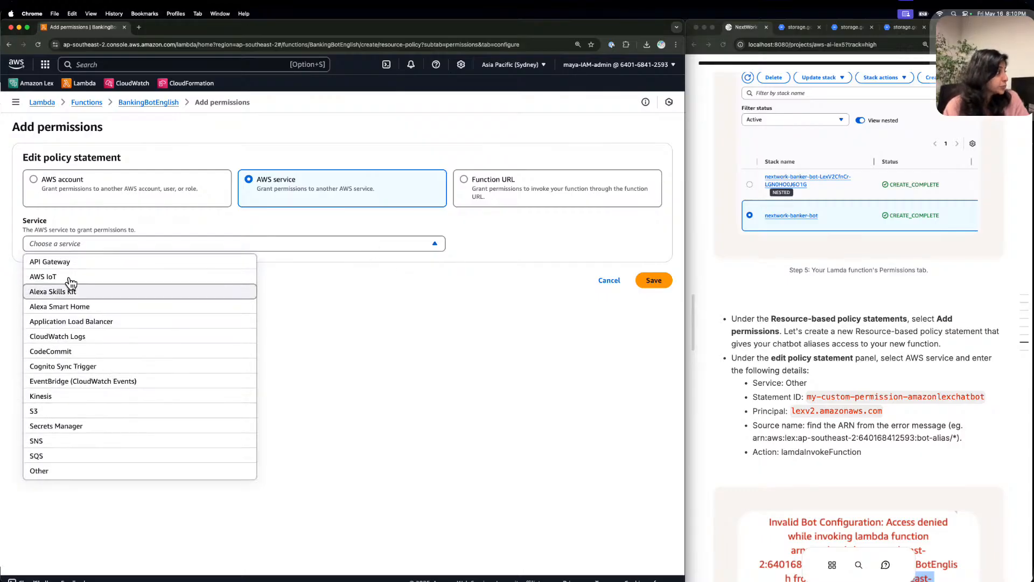
click(57, 470)
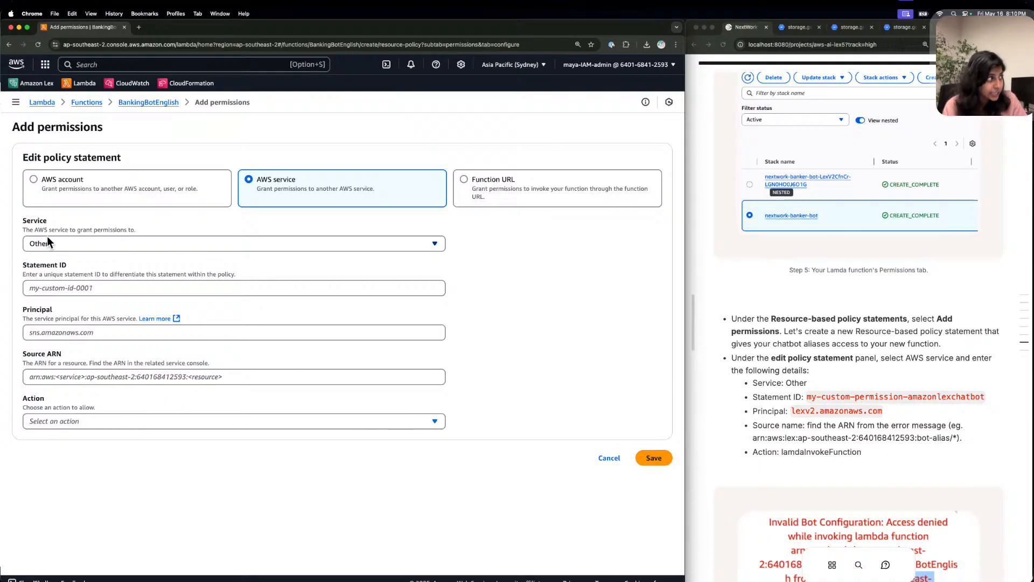
Copy the statement ID my-custom-permission-amazonlexchatbot from the guide into the policy statement.
click(910, 388)
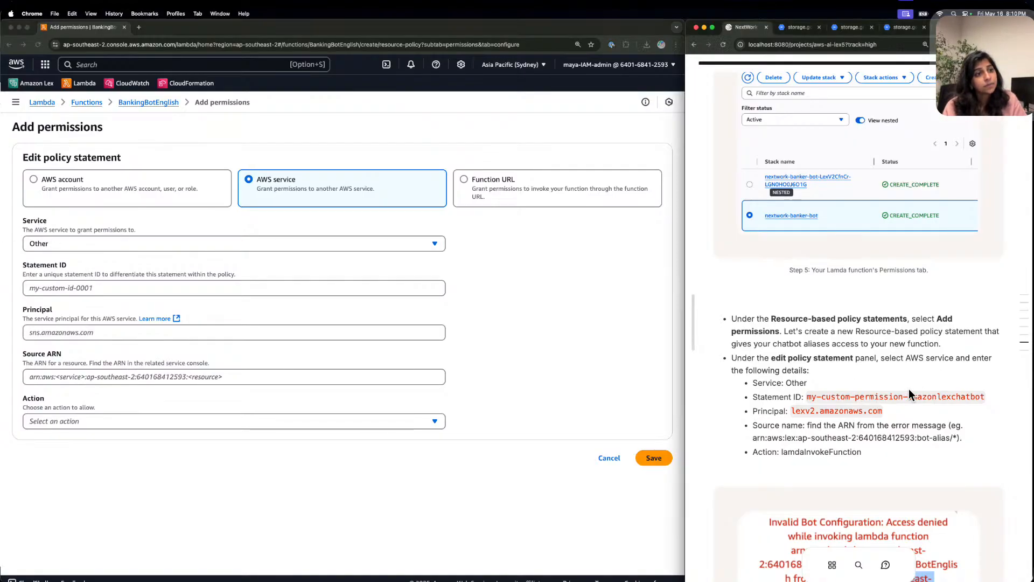
click(82, 286)
click(82, 286)
key(super+v)
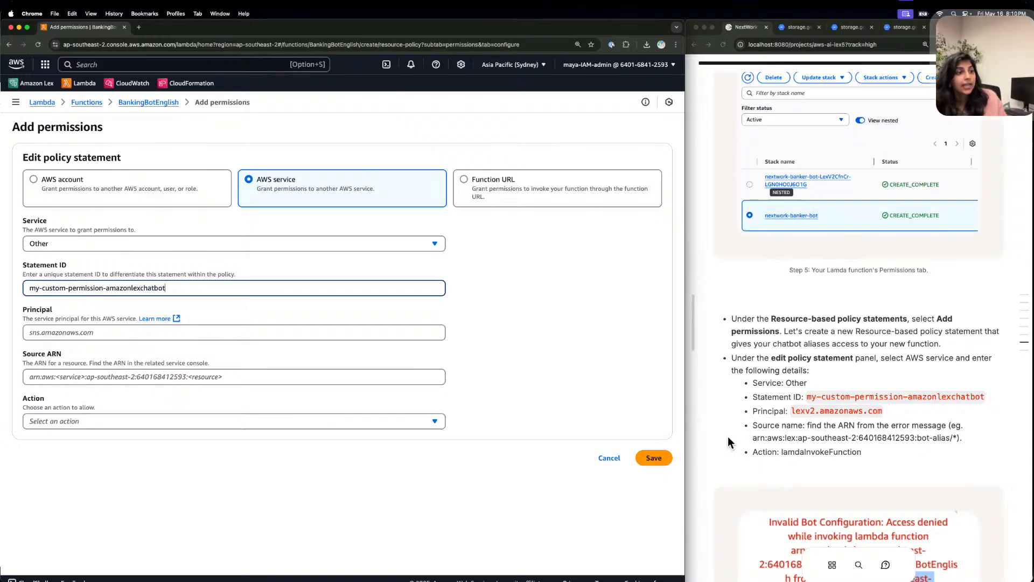
Fill in the policy statement's Principal with my-custom-permission-amazonlexchatbot, copied from the project guide.
click(820, 396)
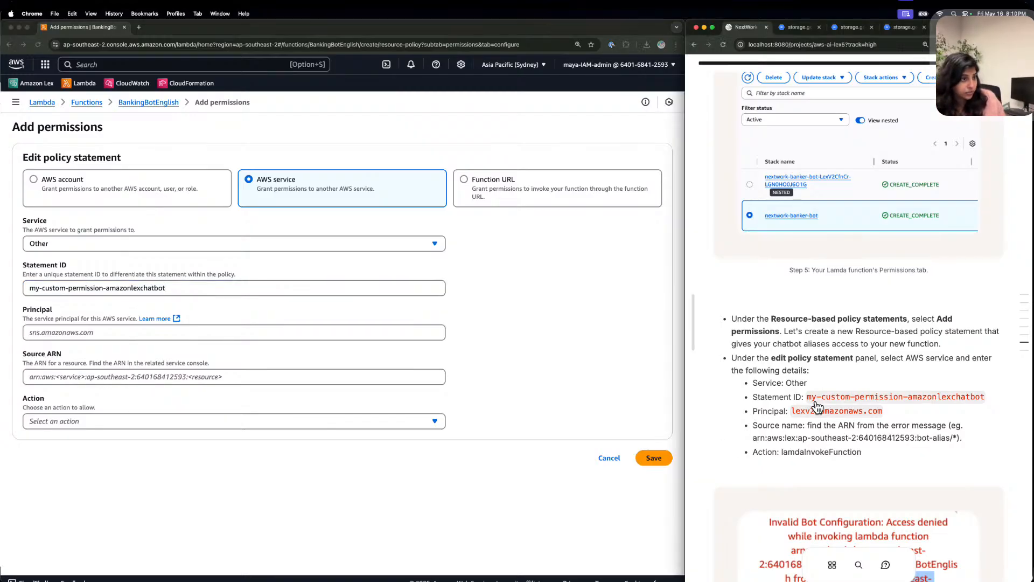
click(149, 330)
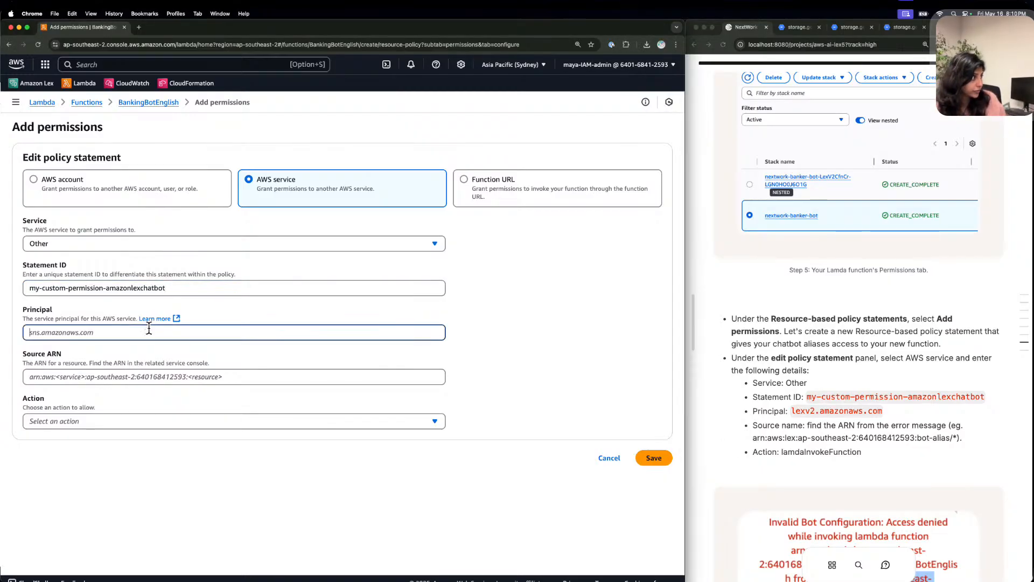
key(super+v)
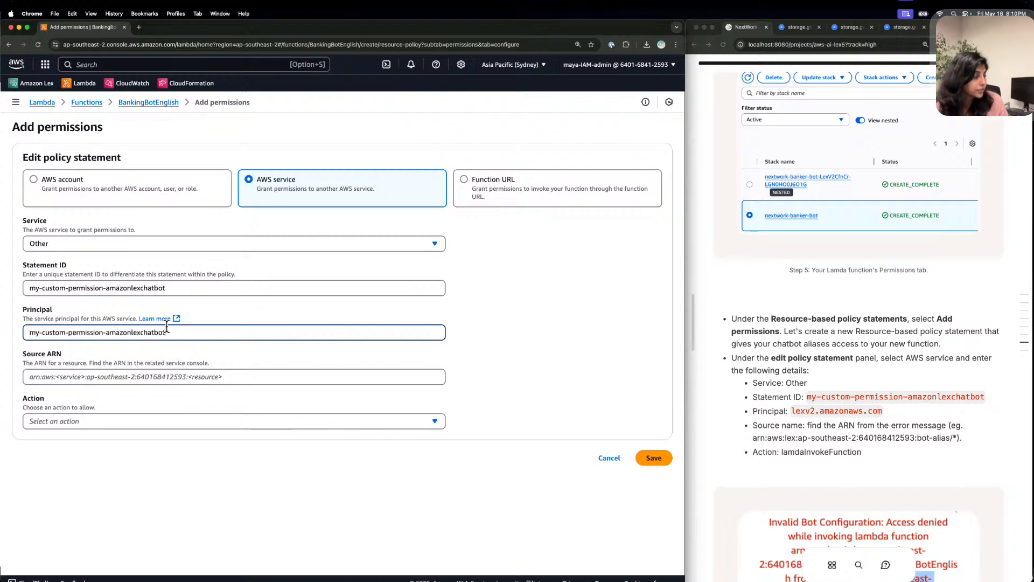
Open Amazon Lex in a new tab and open the draft test chat from the nextwork-banker-bot-BankerBot English (US) intents.
click(139, 378)
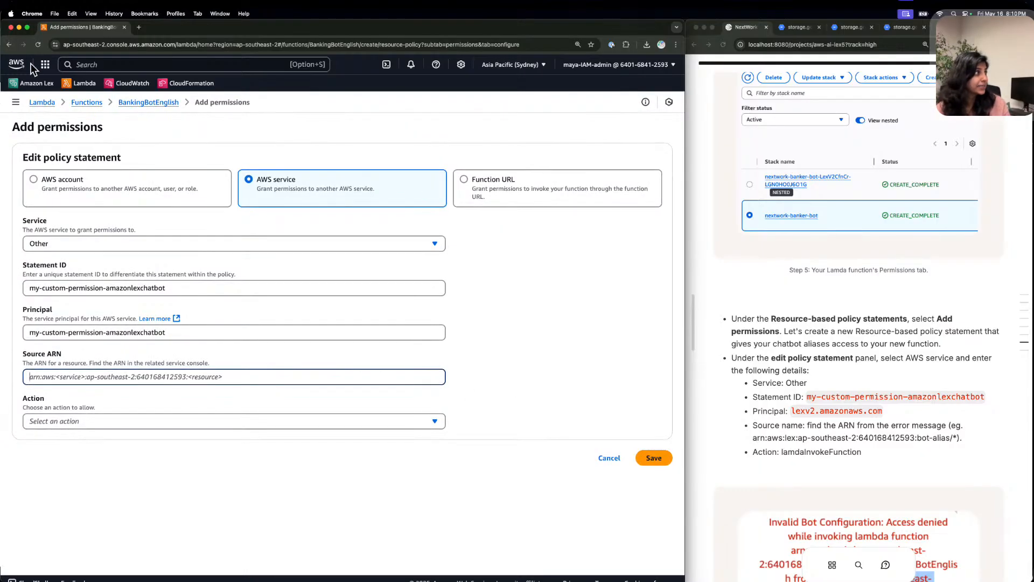
scroll(722, 224, down, 3)
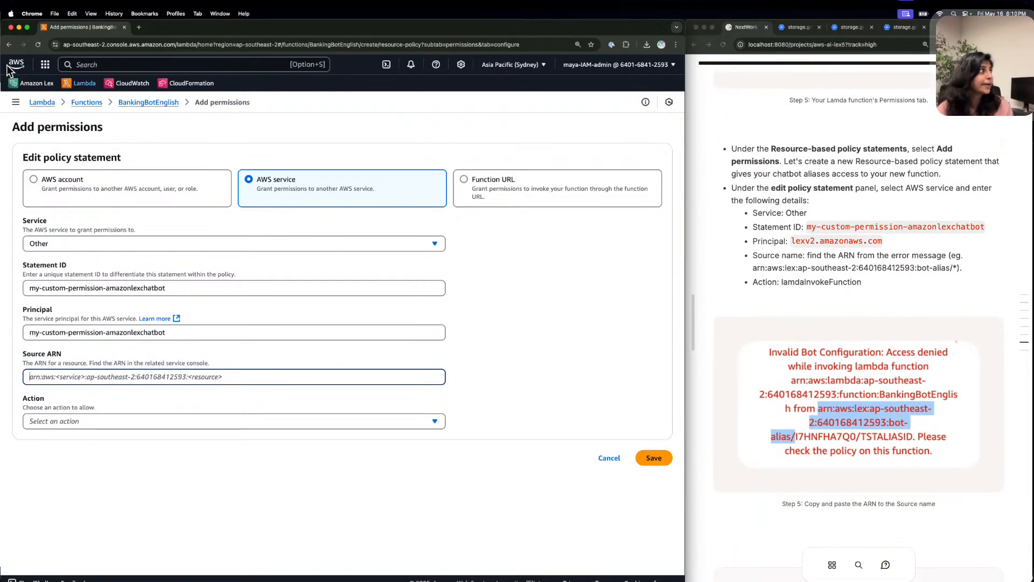
right_click(42, 82)
click(92, 88)
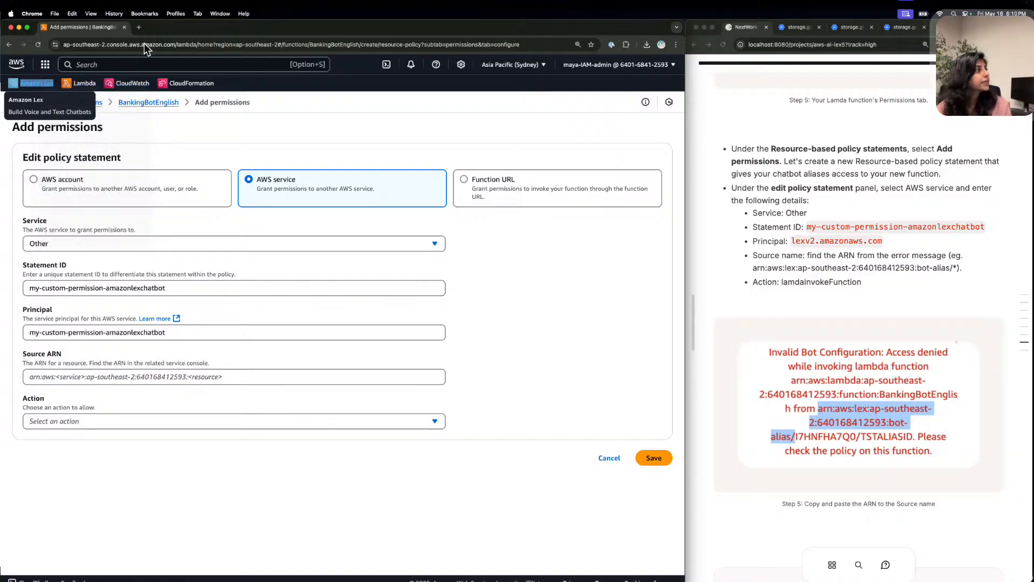
click(147, 21)
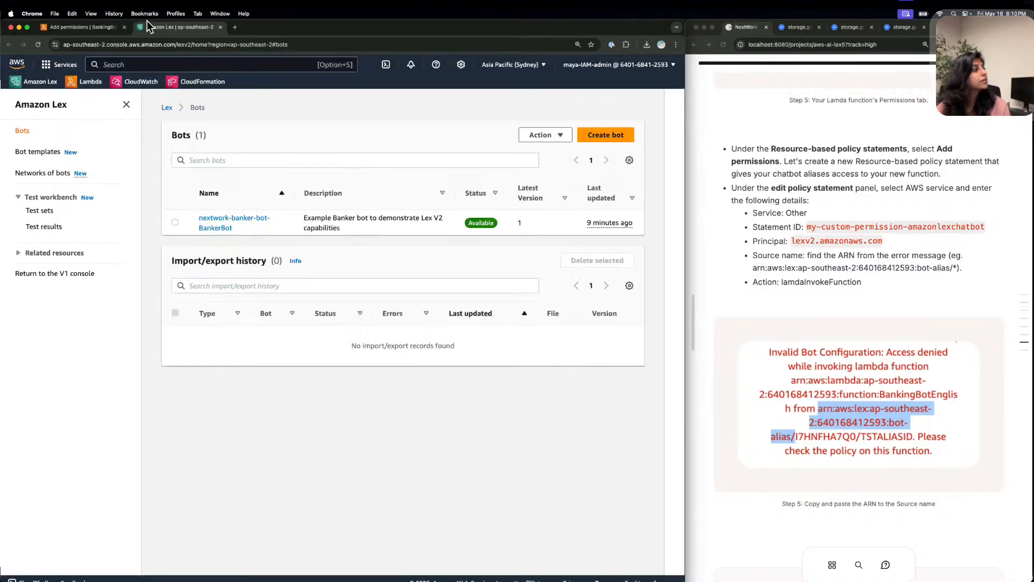
click(257, 216)
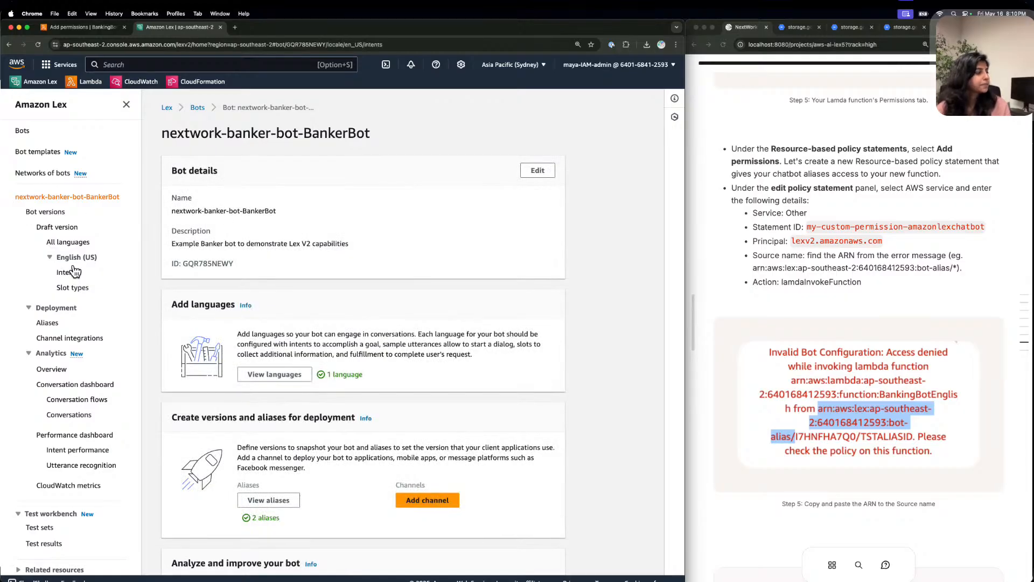
click(74, 272)
click(626, 128)
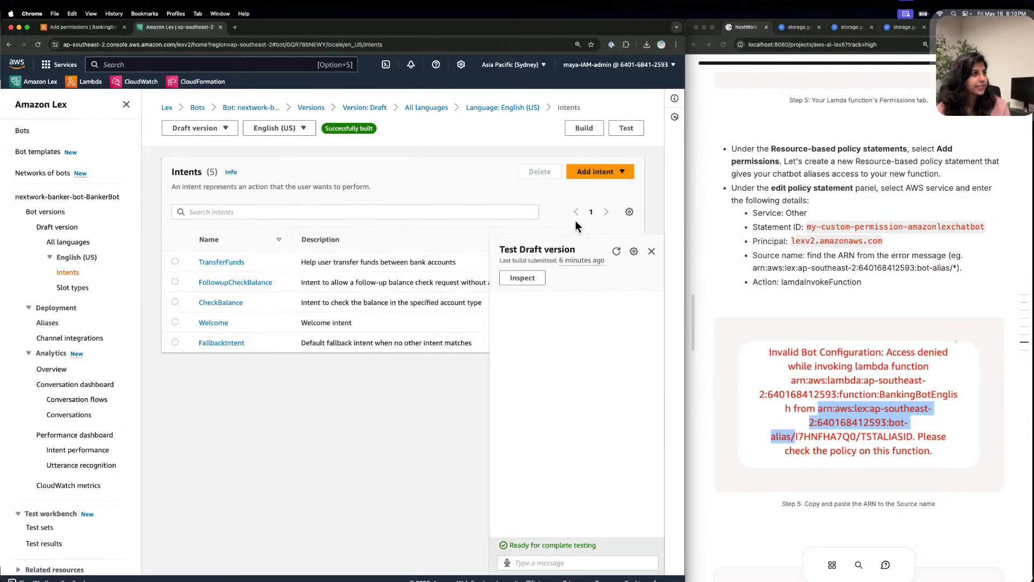
Test the bot with "check balance", answering "svings", "savings" and a date of birth.
click(602, 561)
text(check balance)
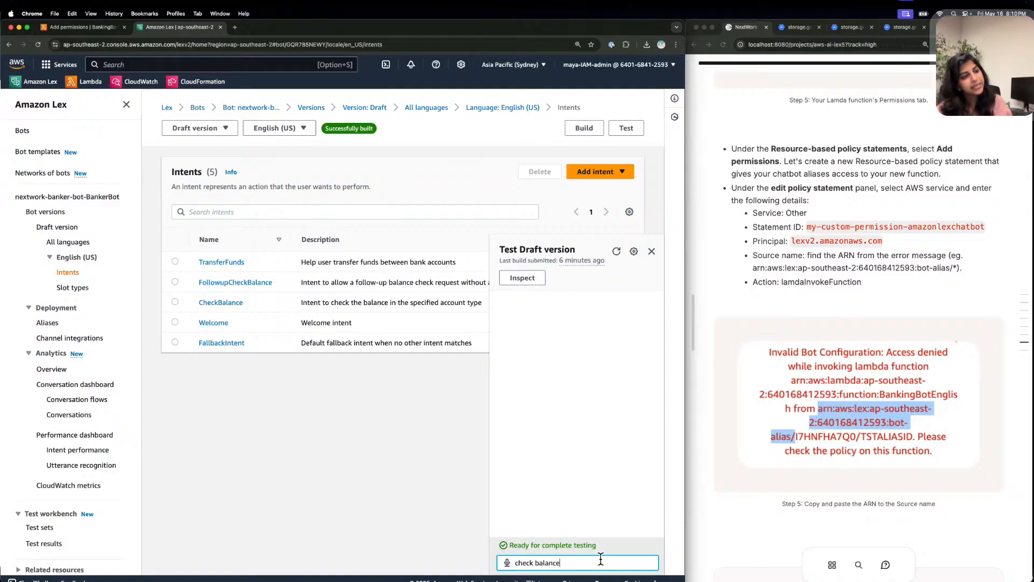
key(Return)
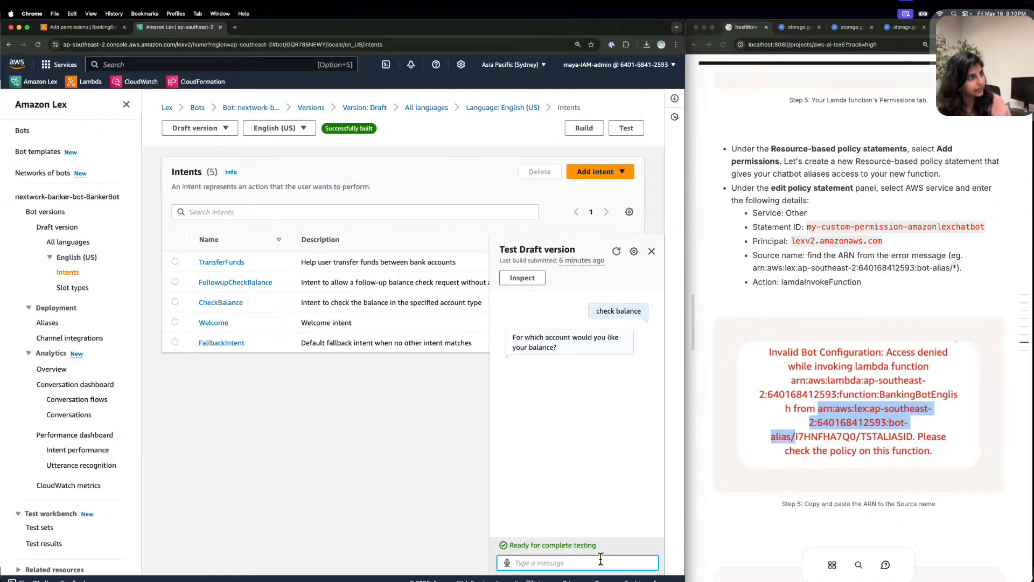
text(svings)
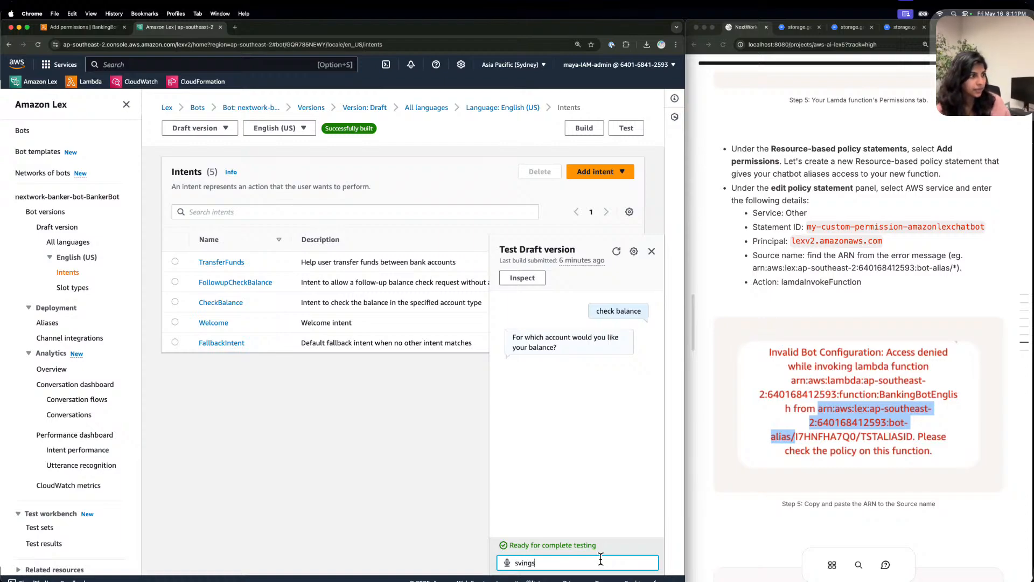
key(Return)
text(savings)
key(Return)
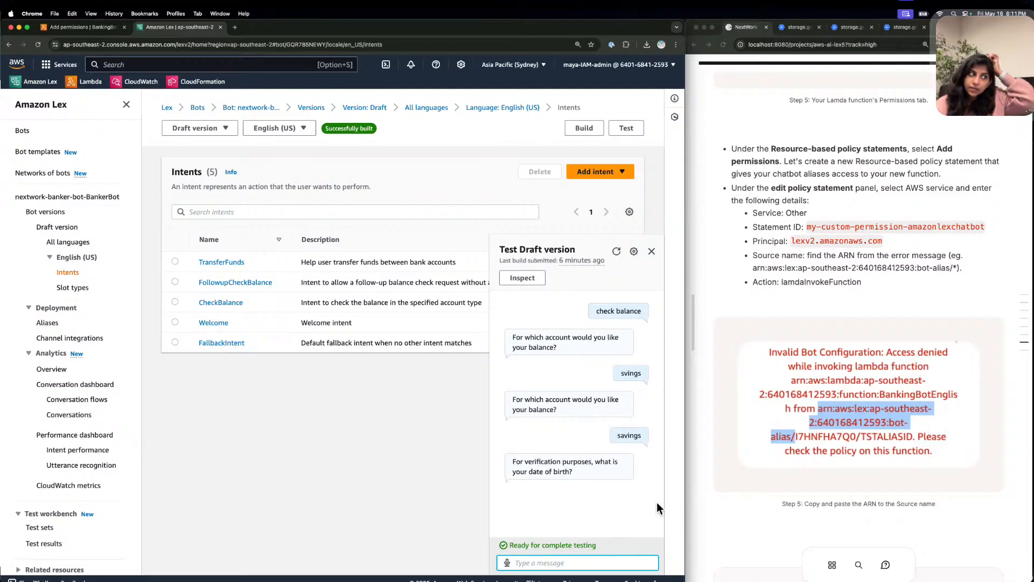
text(1/1/98)
key(Return)
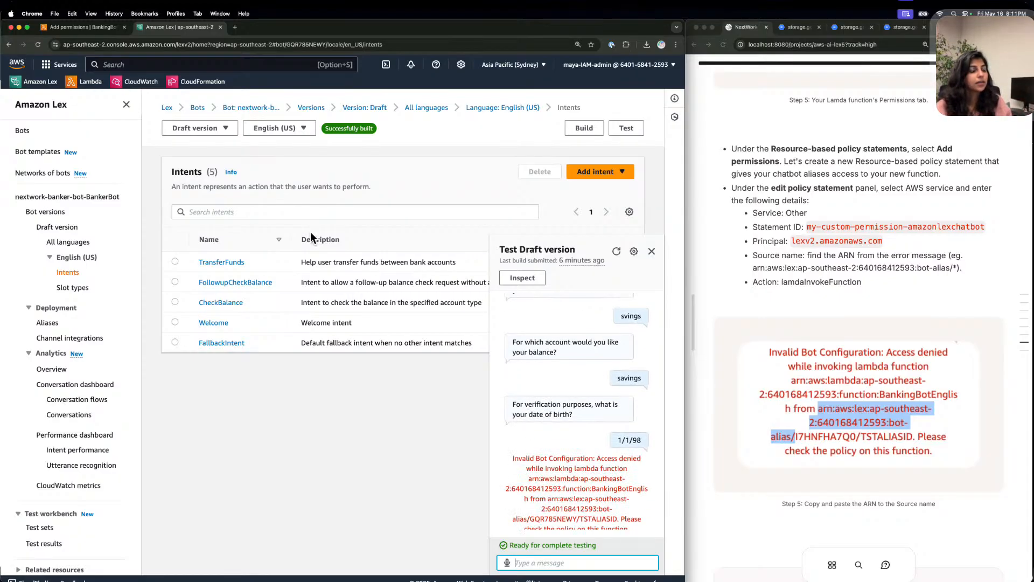
Copy the Lex bot alias ARN from the chat's error message into the Lambda permission's Source ARN, replacing everything after bot-alias/ with *.
scroll(550, 438, down, 2)
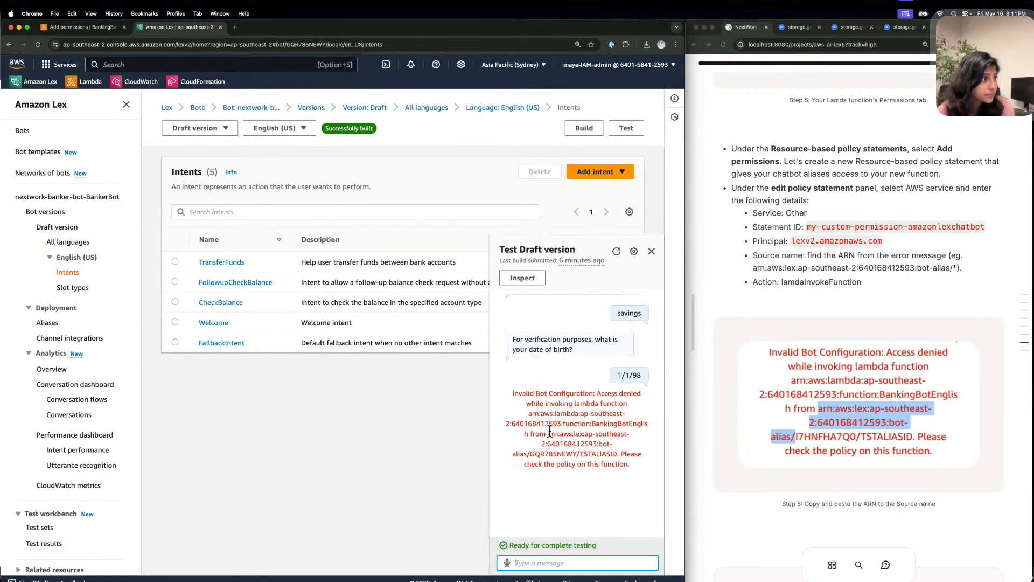
drag(548, 433, 617, 452)
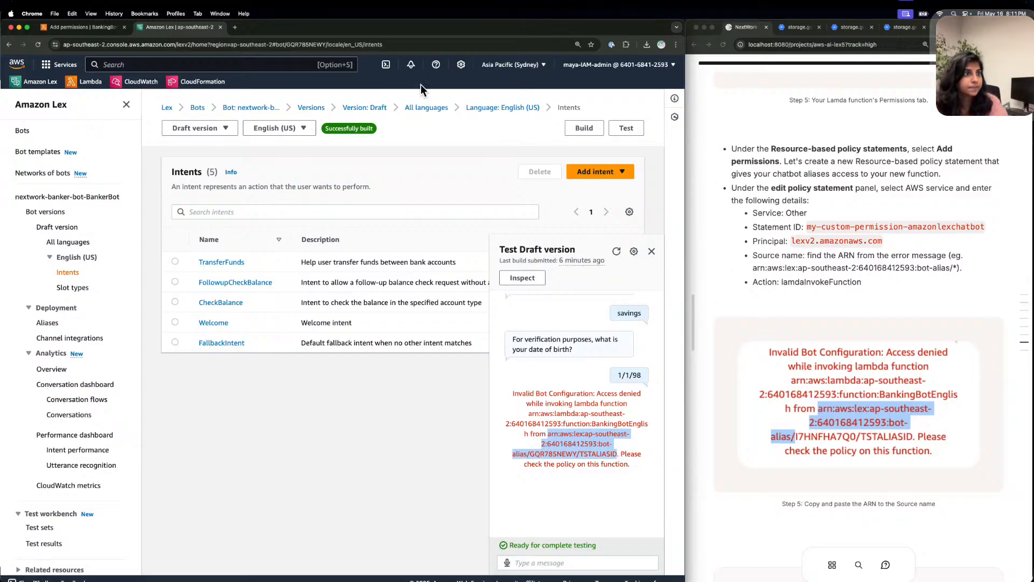
click(82, 26)
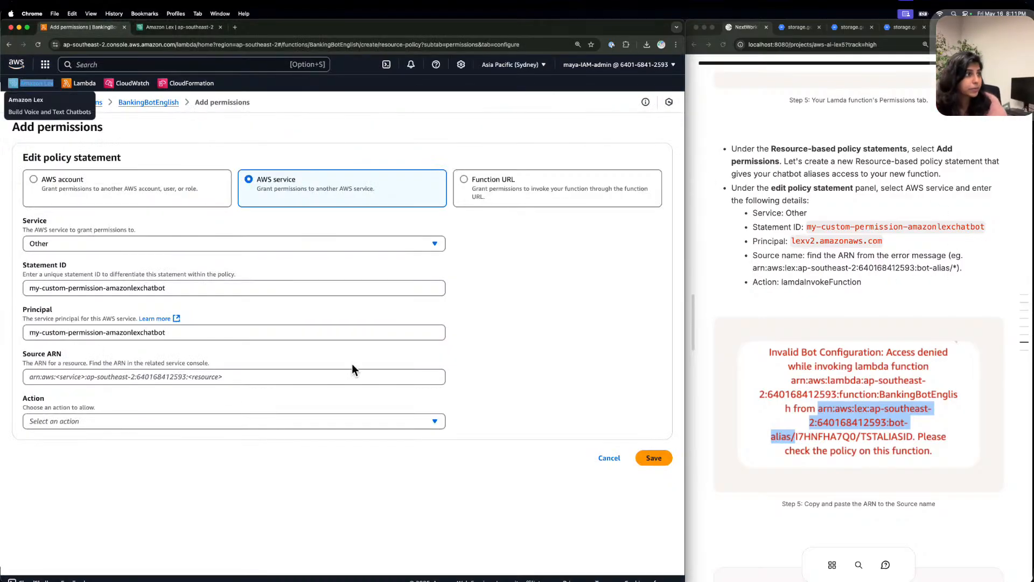
click(94, 376)
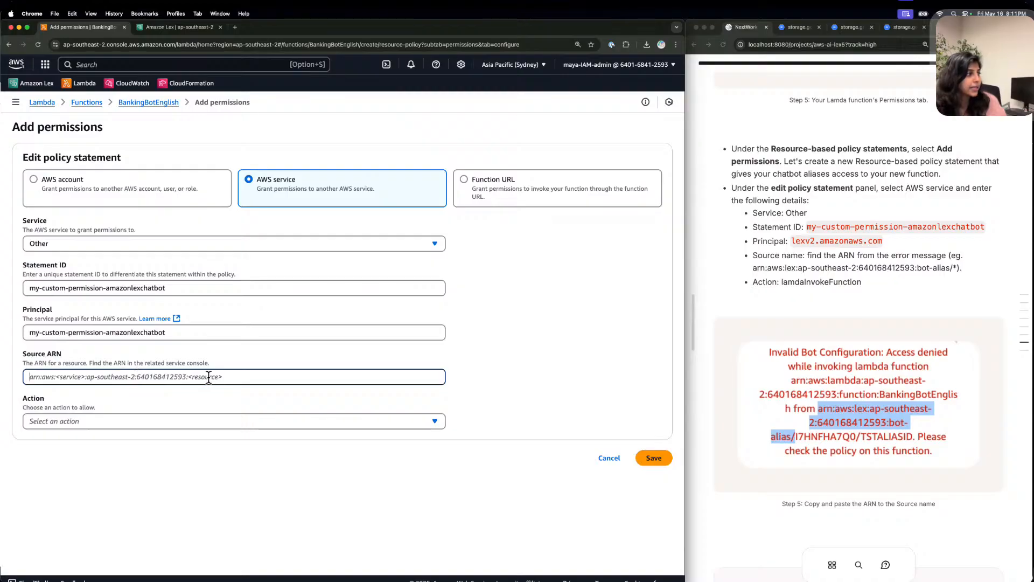
key(super+v)
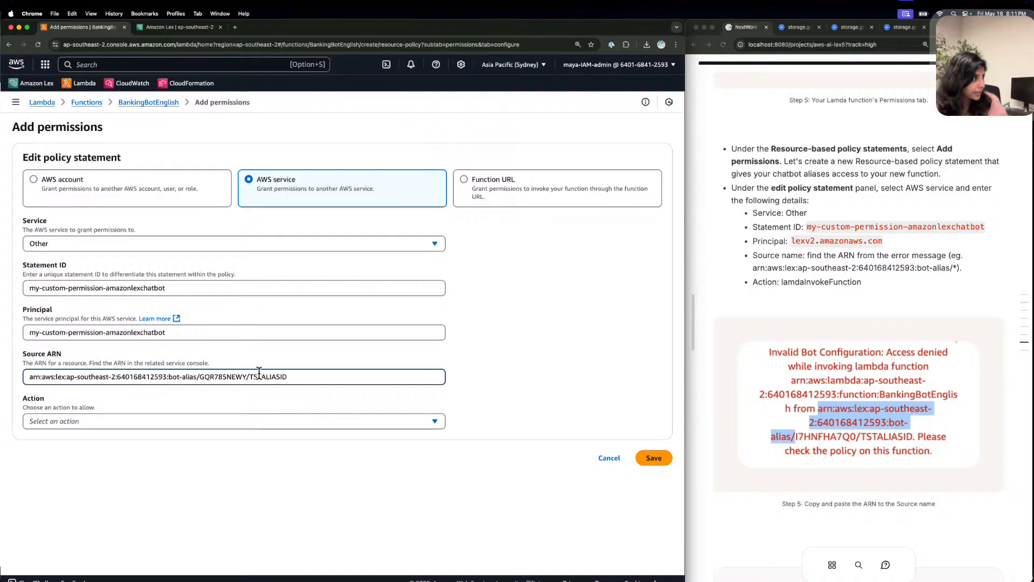
drag(296, 376, 202, 377)
key(BackSpace)
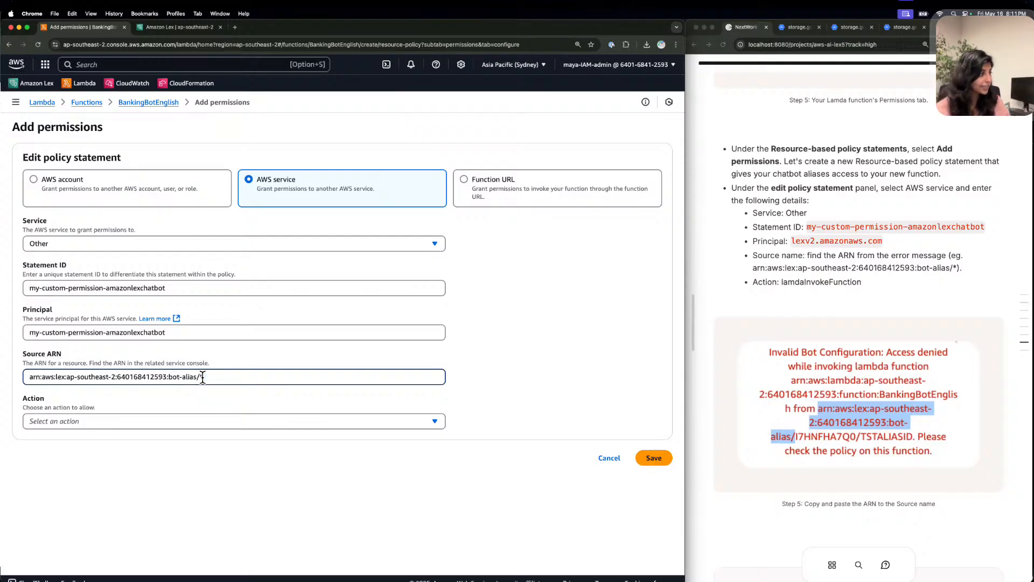
text(*)
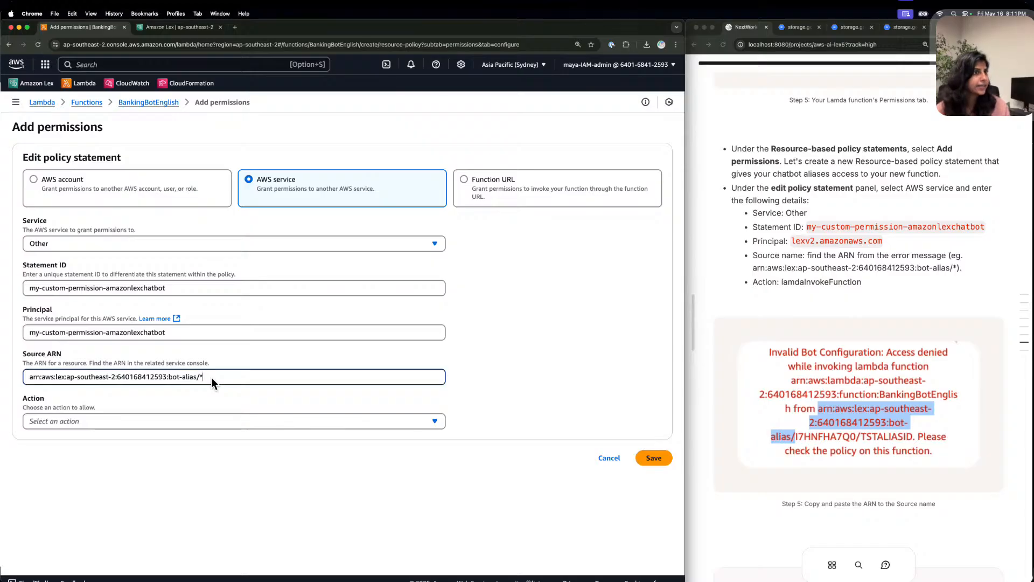
Set the policy statement's action to lambda:InvokeFunction.
click(197, 415)
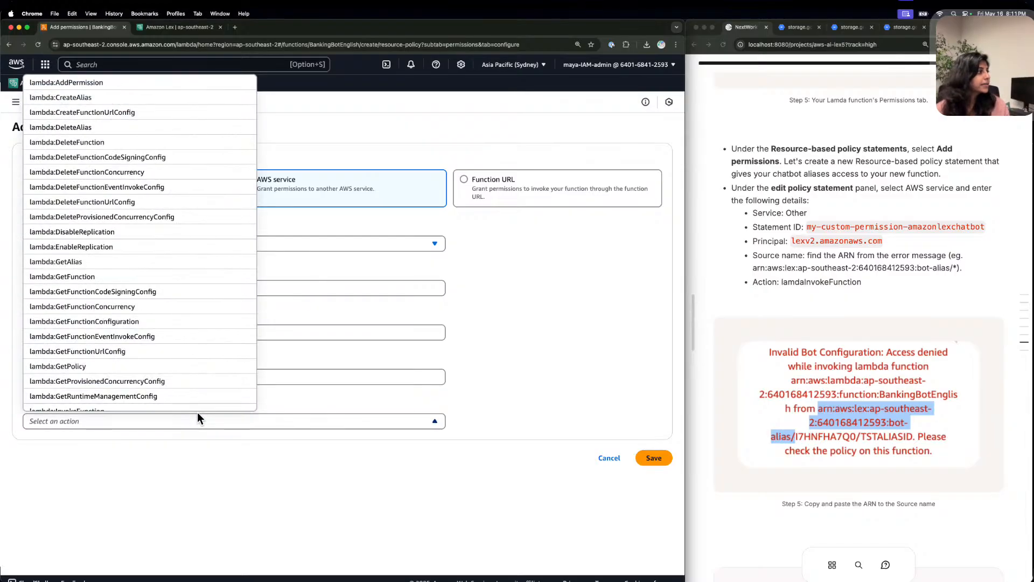
scroll(93, 291, down, 3)
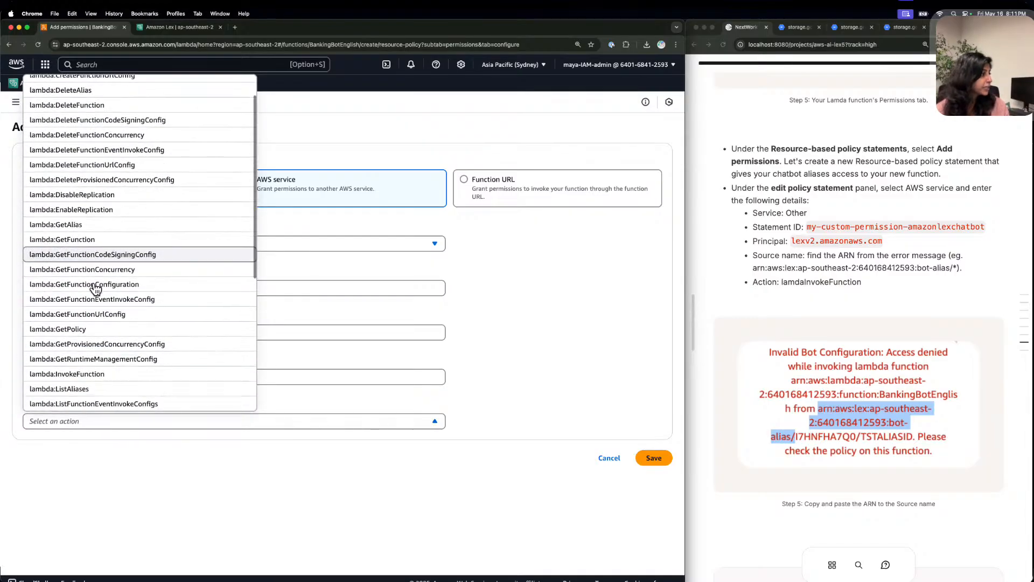
click(90, 318)
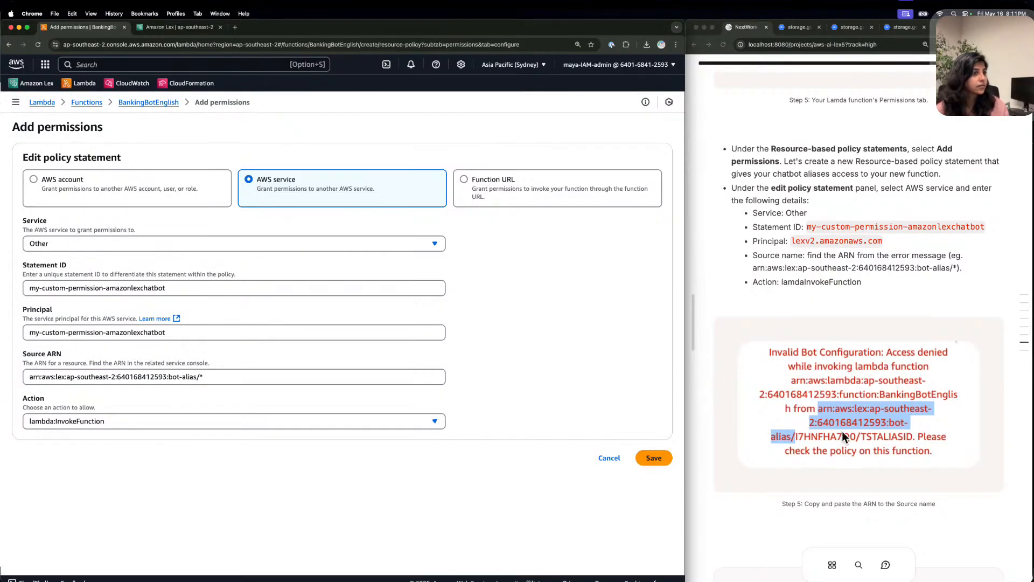
Capture a screenshot of the completed Edit policy statement form and upload it to the guide's screenshot task.
scroll(842, 429, down, 6)
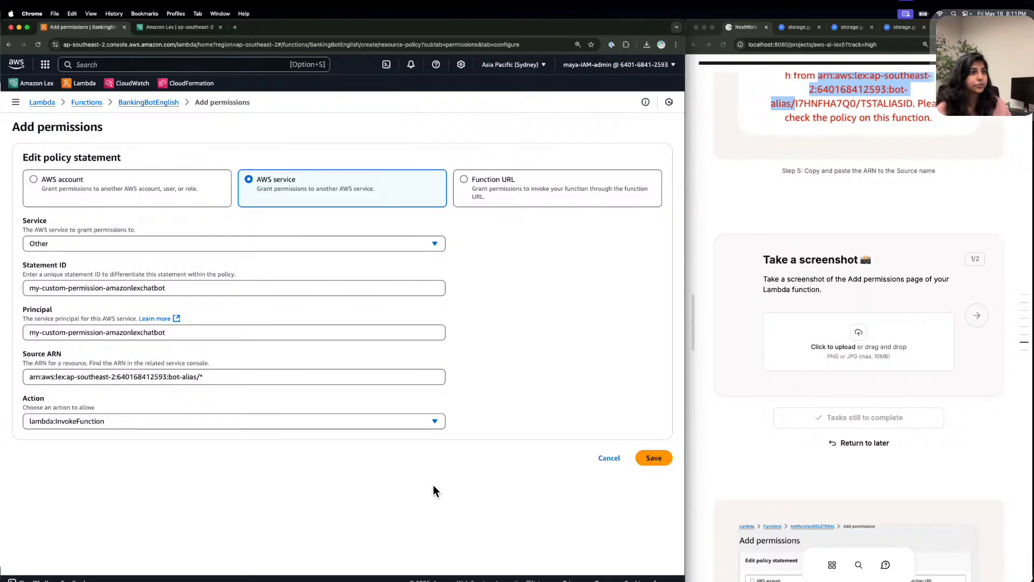
key(super+shift+4)
drag(25, 138, 672, 427)
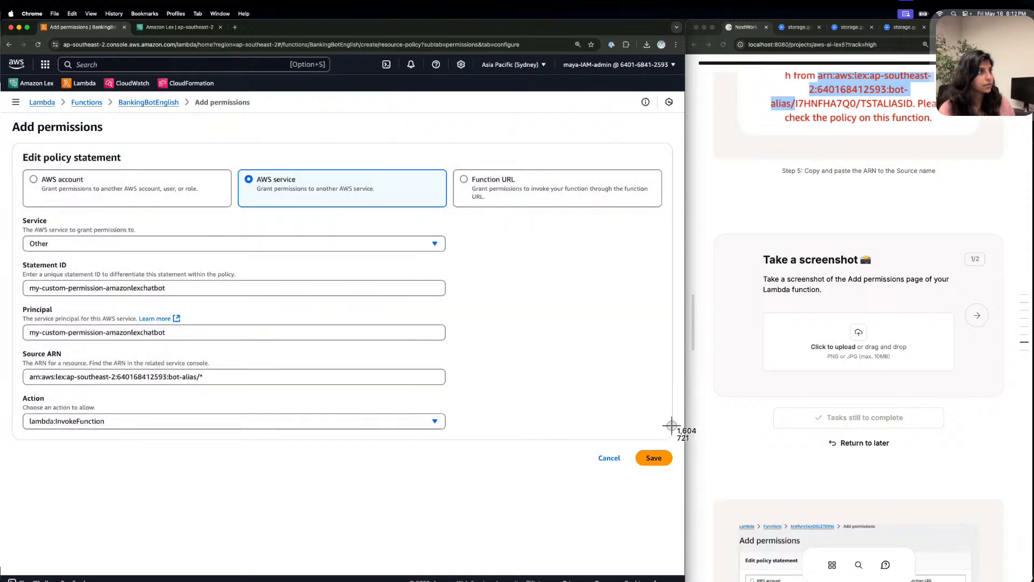
scroll(955, 500, down, 2)
drag(972, 560, 828, 219)
Try to save the new resource-based policy statement after consulting the guide's example form.
scroll(829, 228, down, 6)
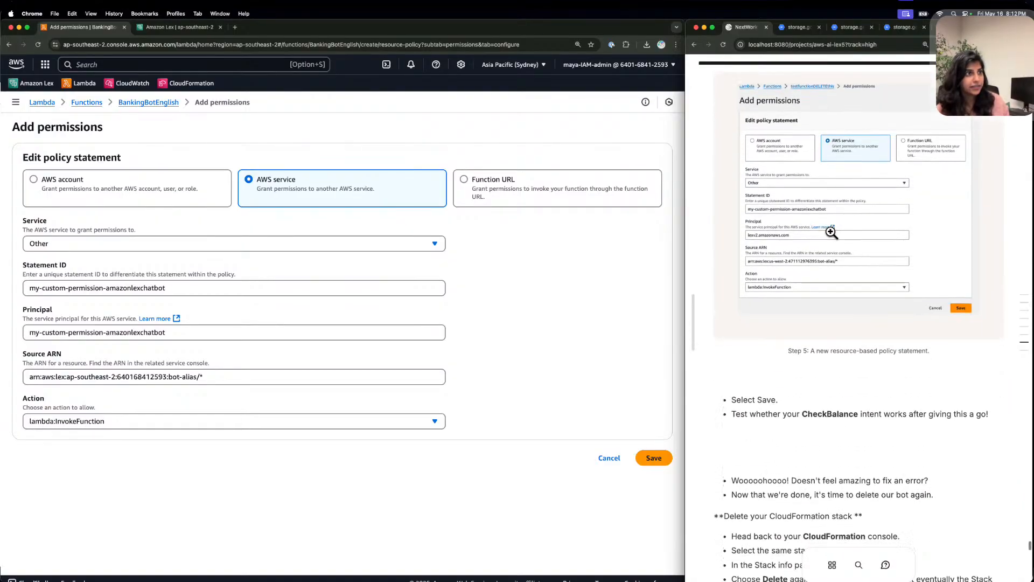
scroll(829, 229, up, 1)
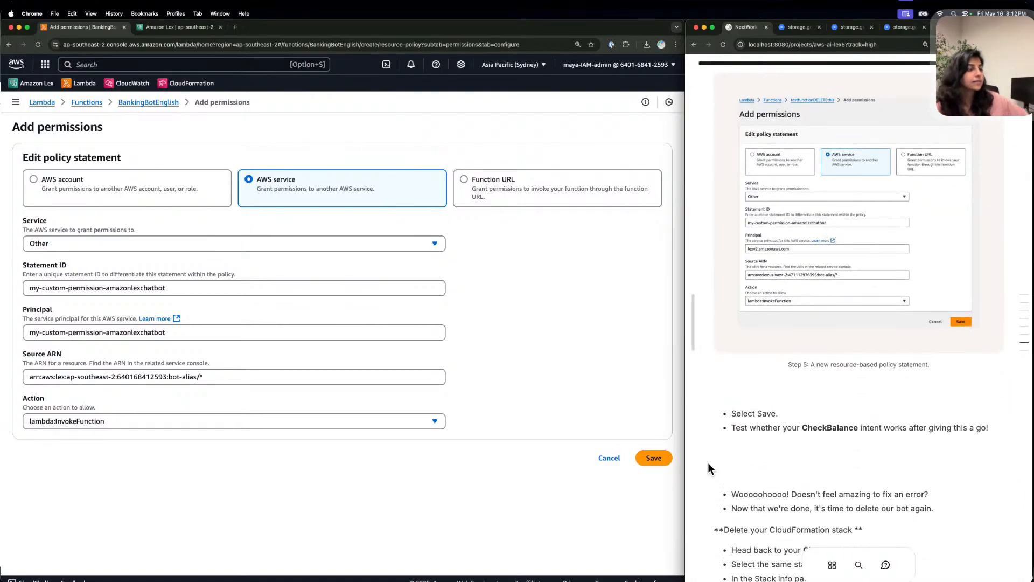
click(646, 456)
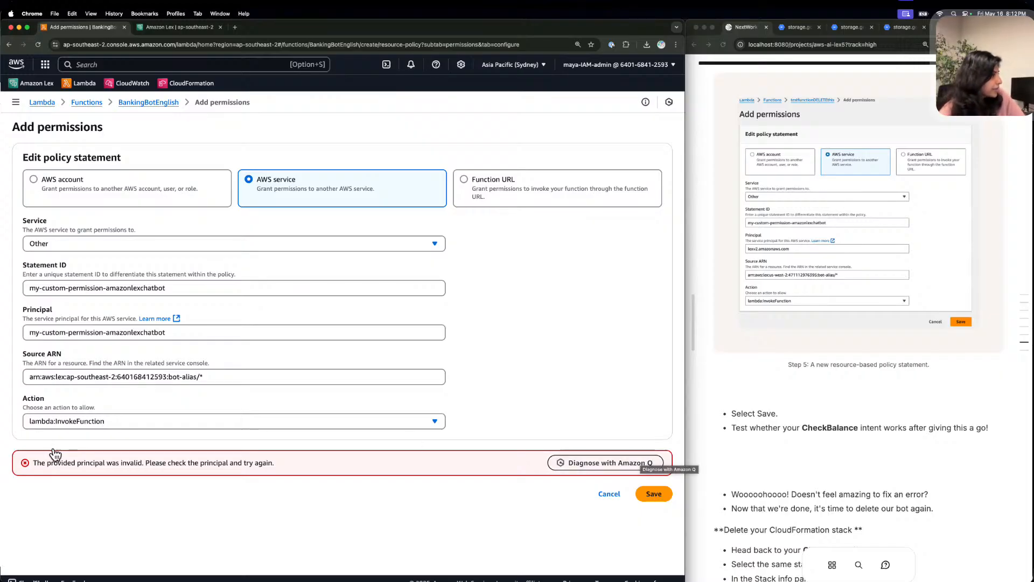
Check the Principal and Source ARN entries of the policy statement against the guide's example.
click(84, 332)
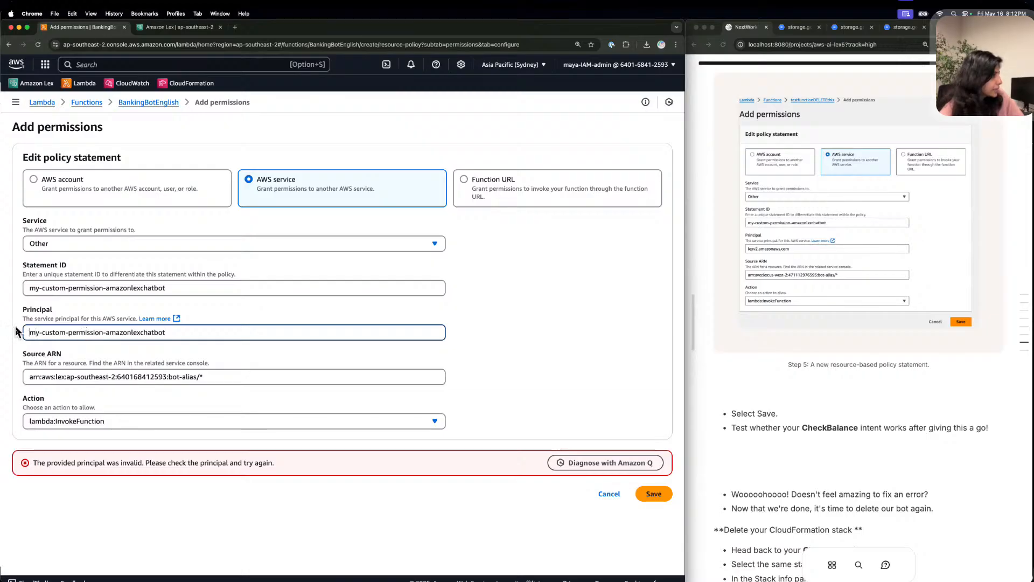
drag(224, 330, 108, 330)
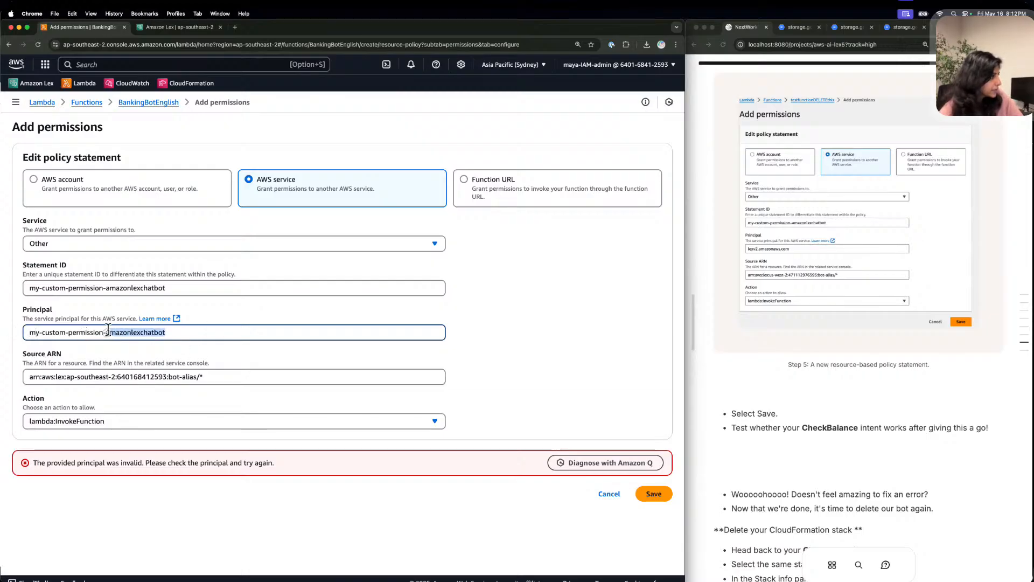
click(212, 332)
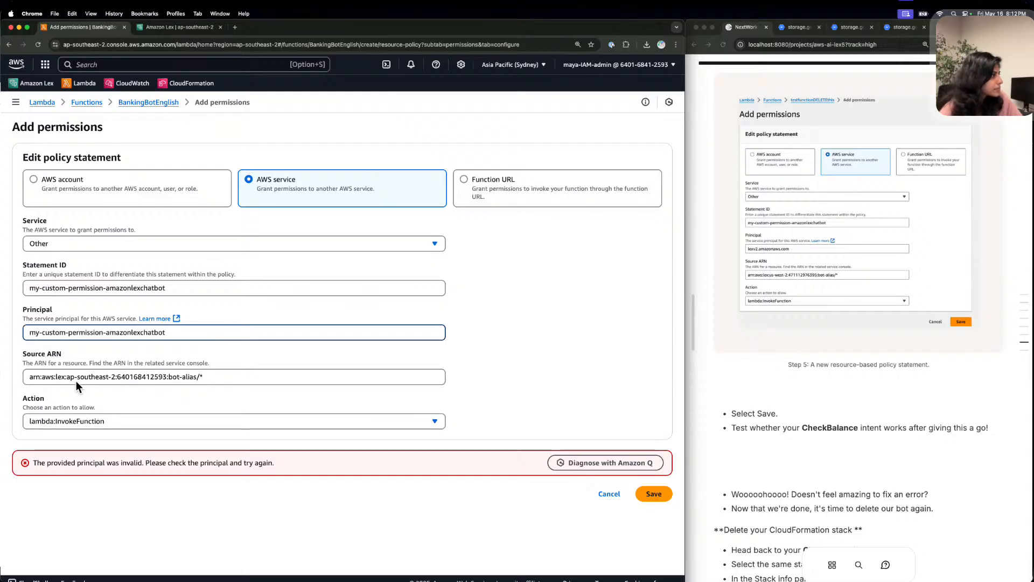
click(24, 376)
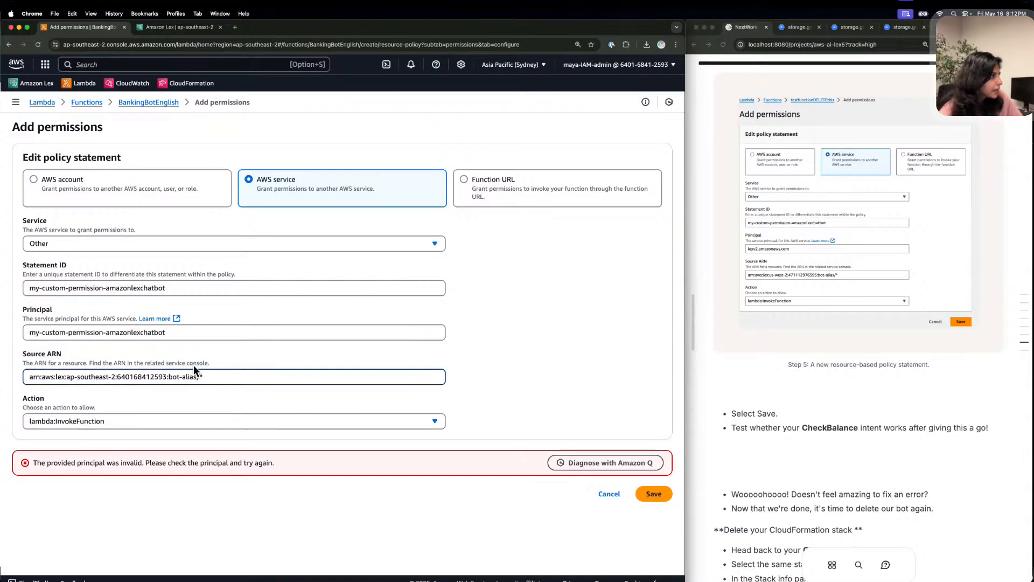
click(304, 383)
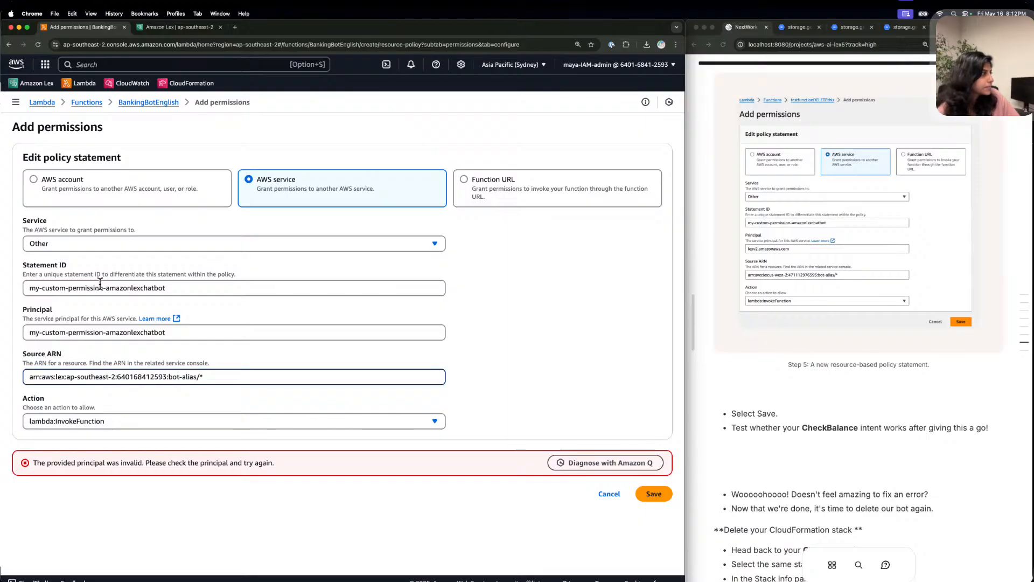
click(65, 334)
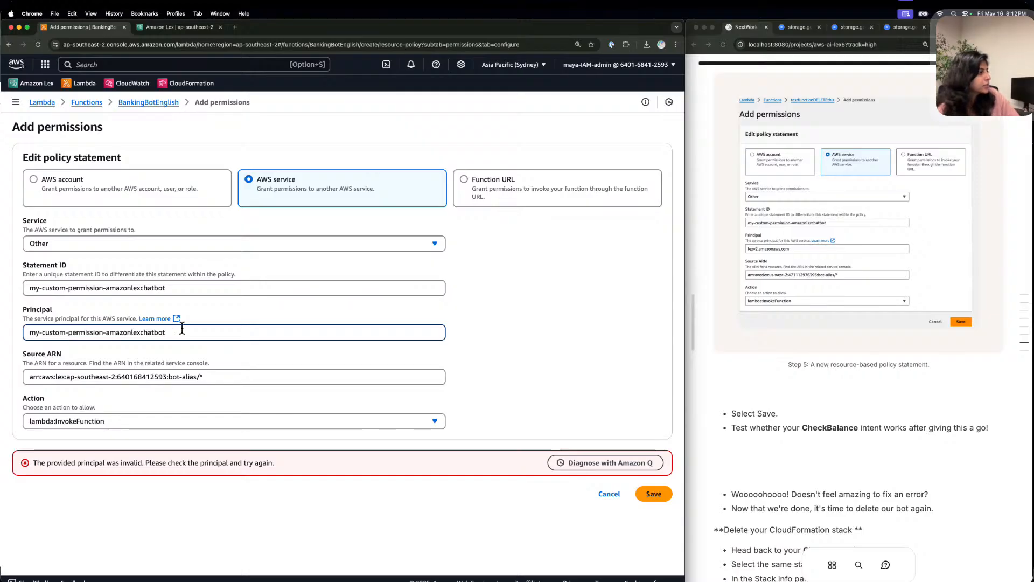
Re-enter my-custom-permission-amazonlexchatbot as the policy statement's Principal and try to save the statement again.
drag(179, 331, 2, 326)
key(super+c)
key(BackSpace)
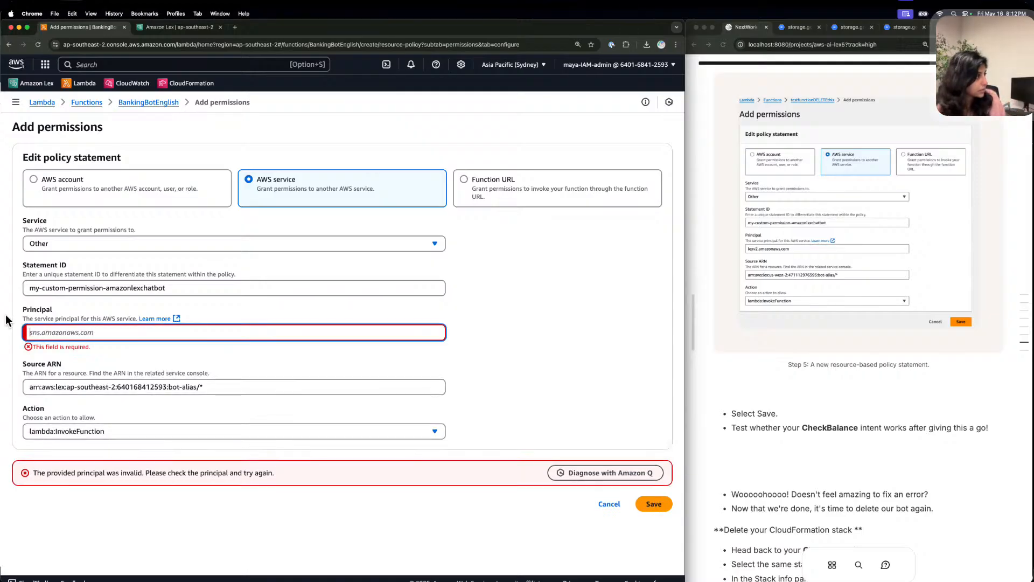
key(super+v)
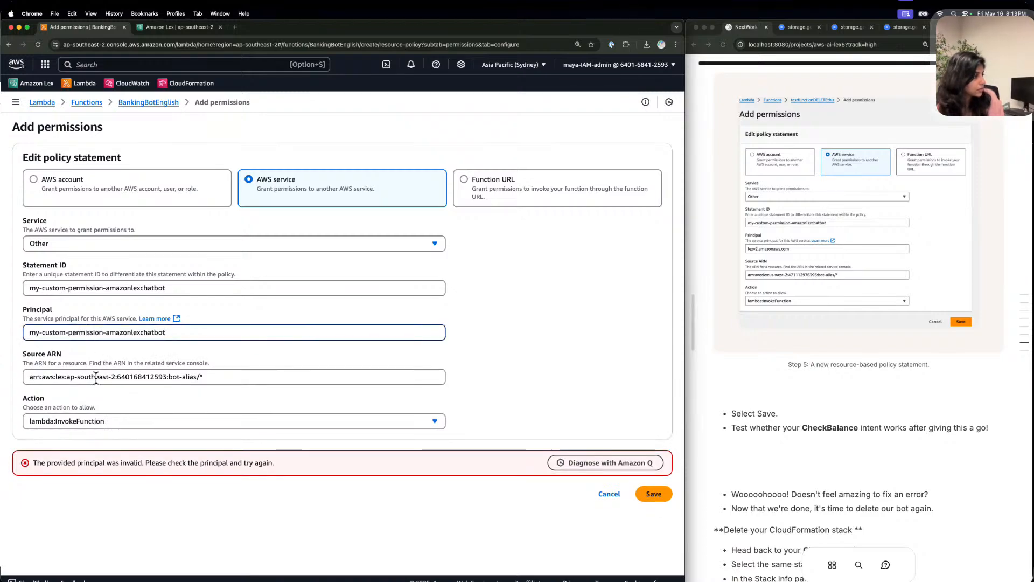
click(665, 492)
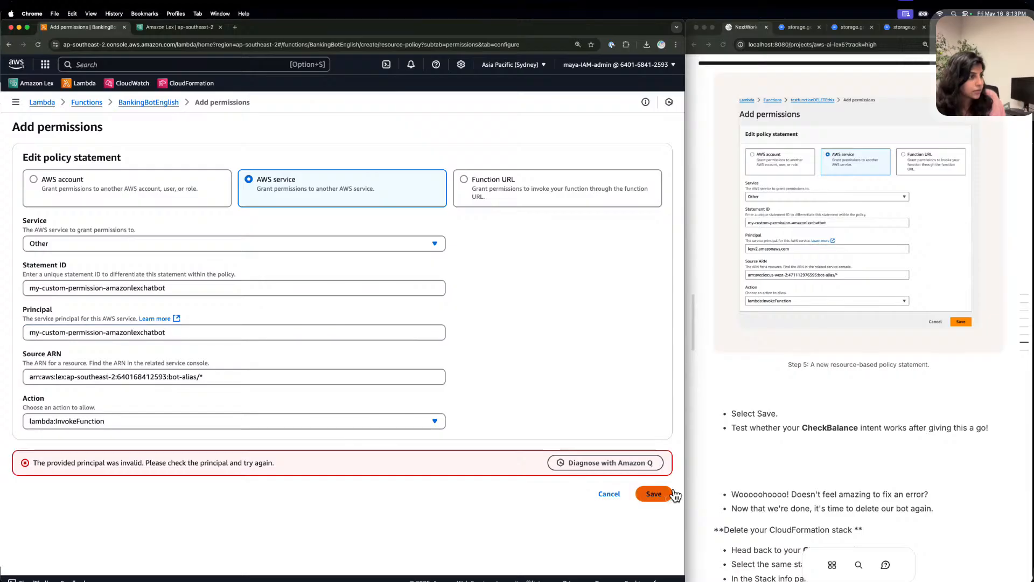
Diagnose the policy statement's save error with Amazon Q and read through its analysis and resolution steps.
click(613, 458)
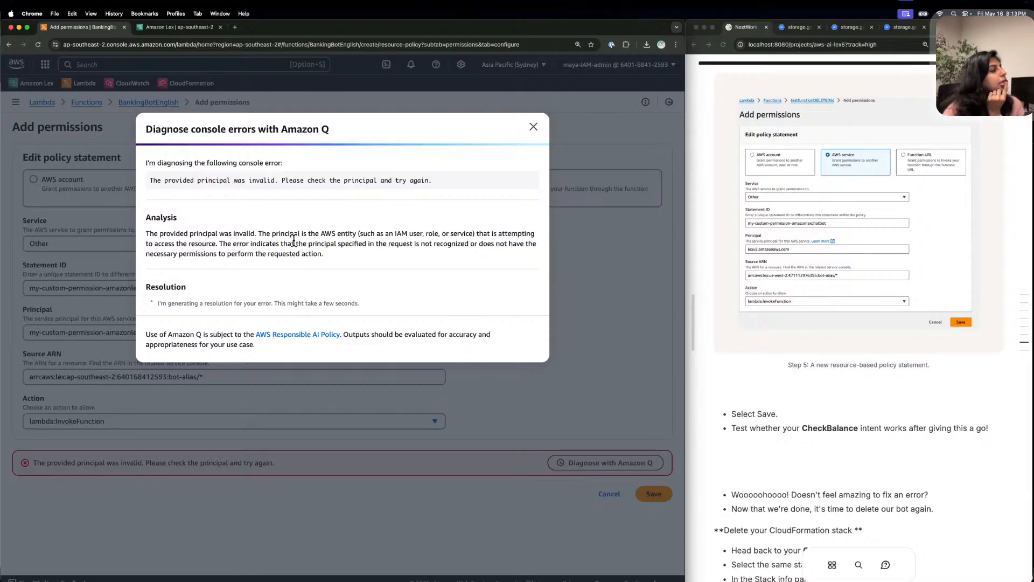
drag(282, 244, 457, 243)
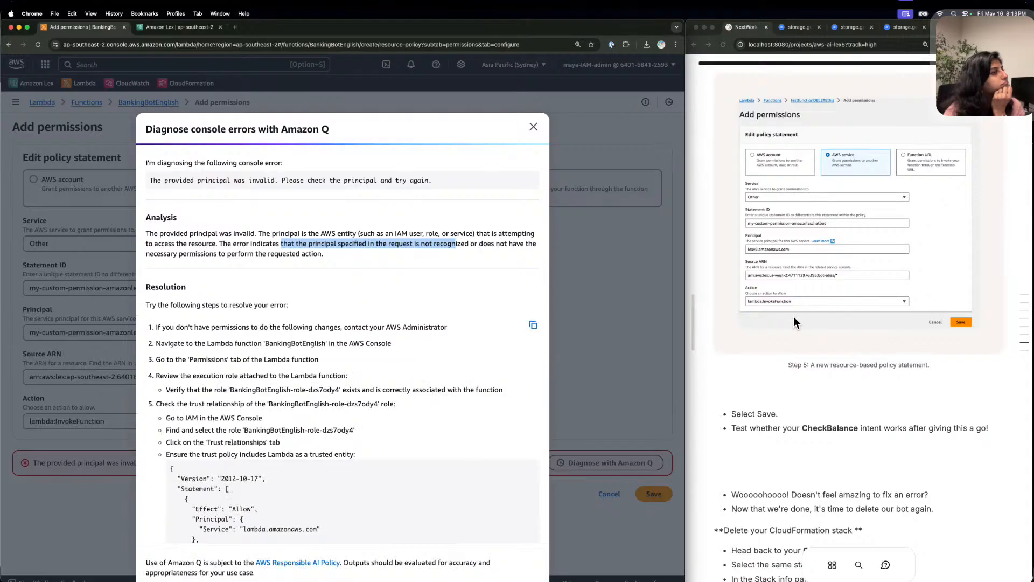
scroll(794, 317, up, 1)
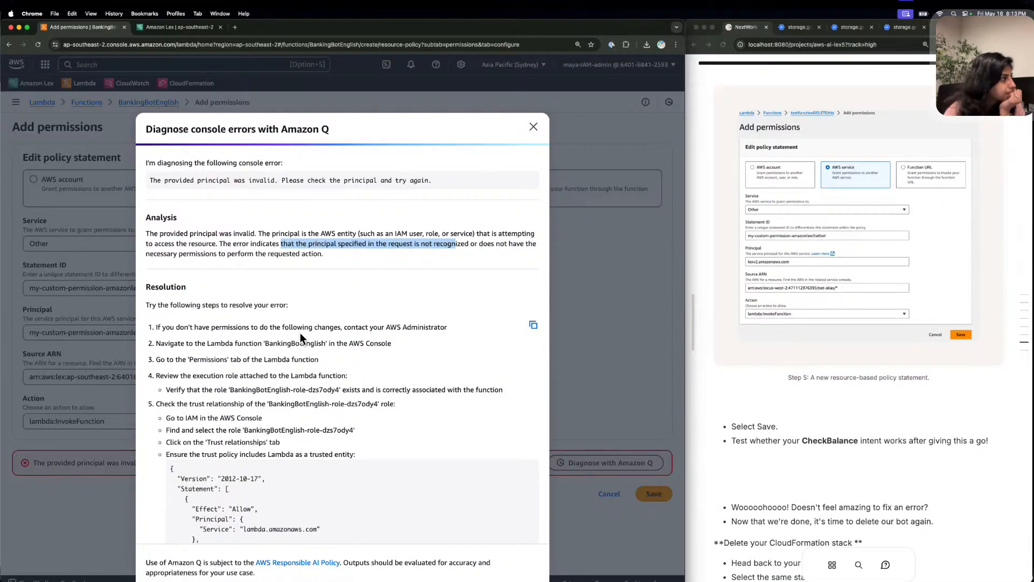
scroll(300, 334, down, 1)
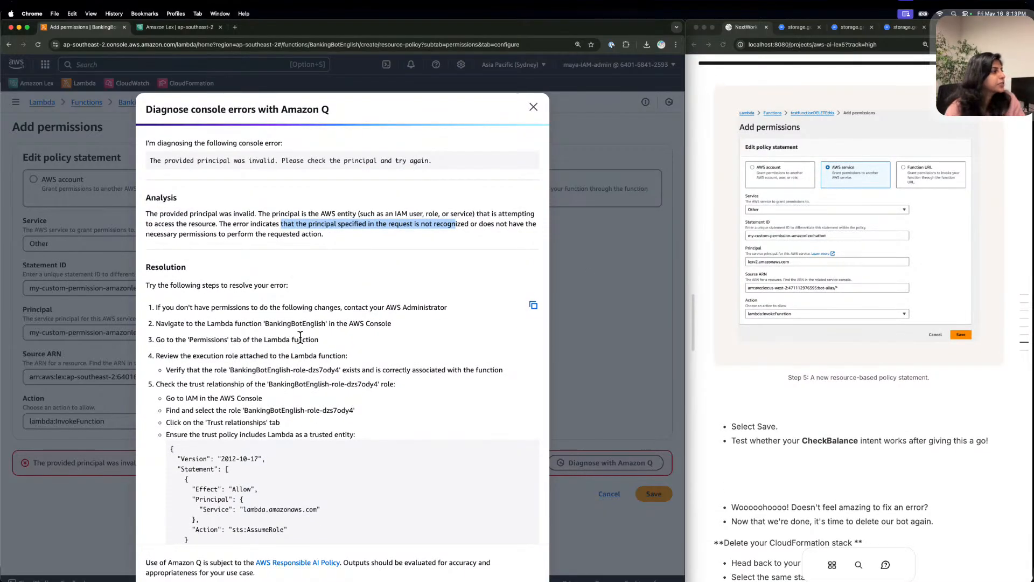
scroll(300, 336, down, 1)
scroll(300, 337, down, 1)
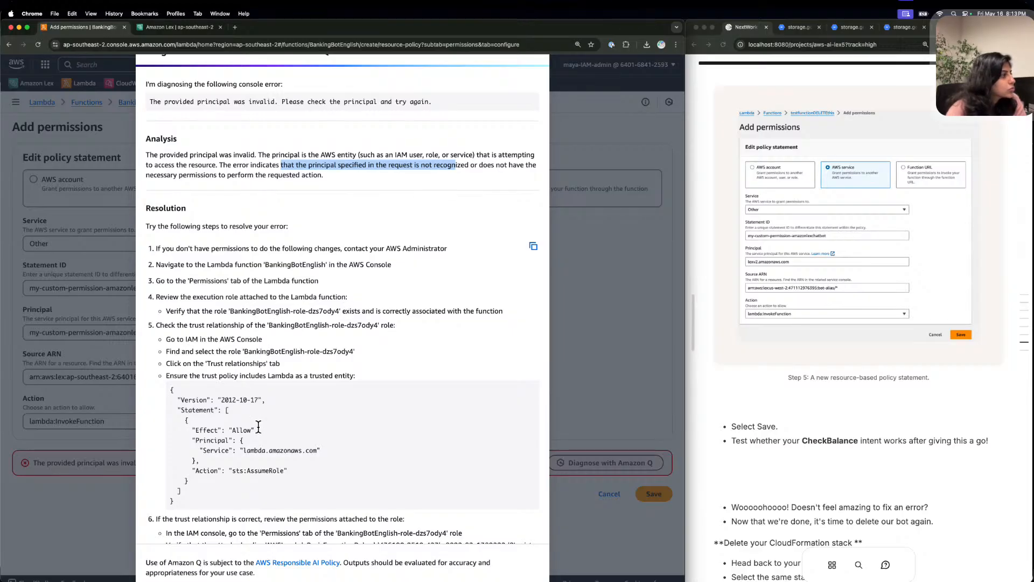
scroll(258, 426, down, 5)
scroll(258, 422, down, 2)
scroll(258, 423, down, 1)
scroll(258, 422, down, 3)
scroll(258, 427, down, 1)
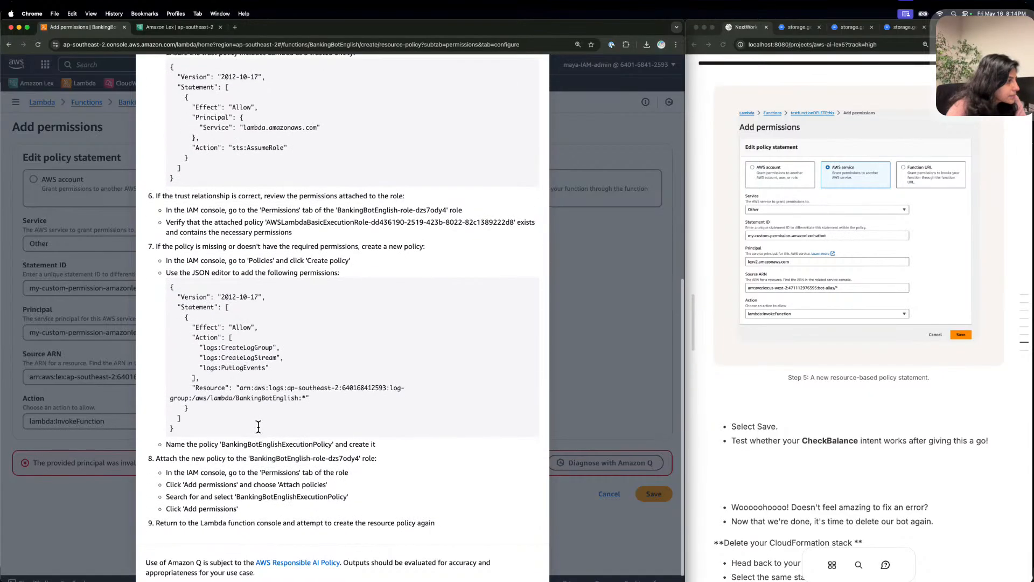
scroll(257, 422, down, 1)
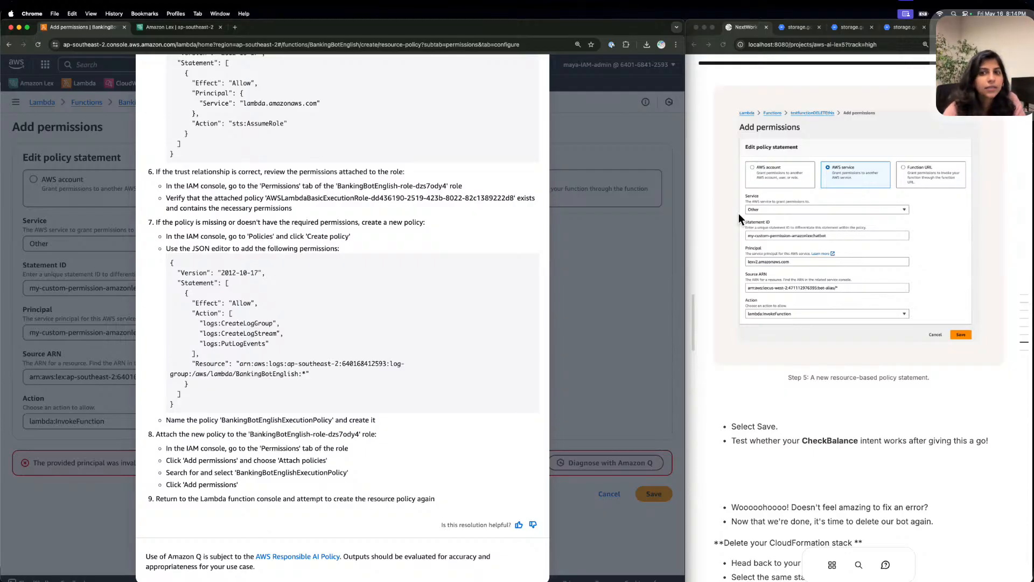
Review the guide's policy statement details, CloudFormation setup and CheckBalance error troubleshooting instructions.
scroll(722, 233, up, 3)
scroll(877, 177, up, 6)
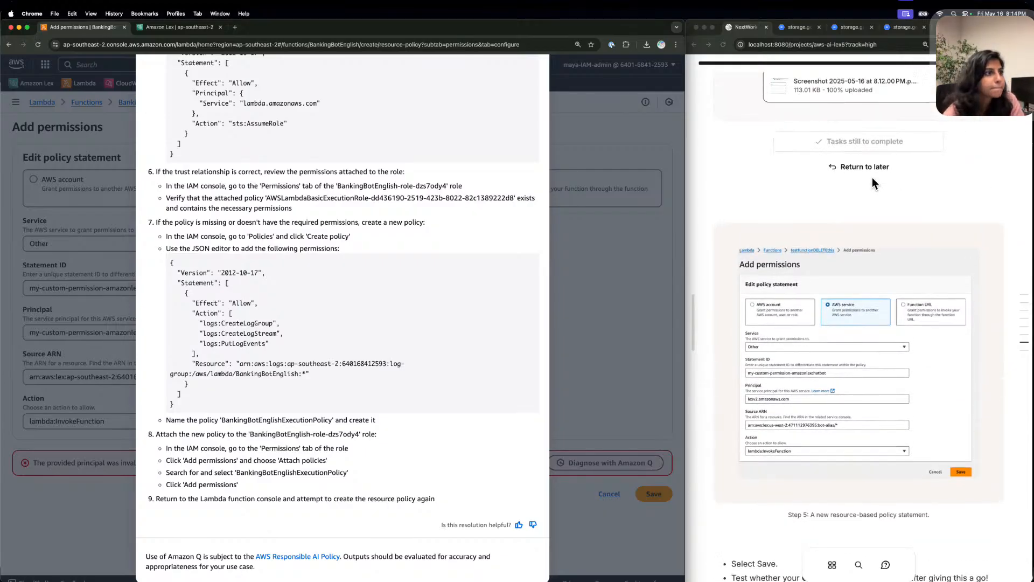
scroll(874, 179, up, 9)
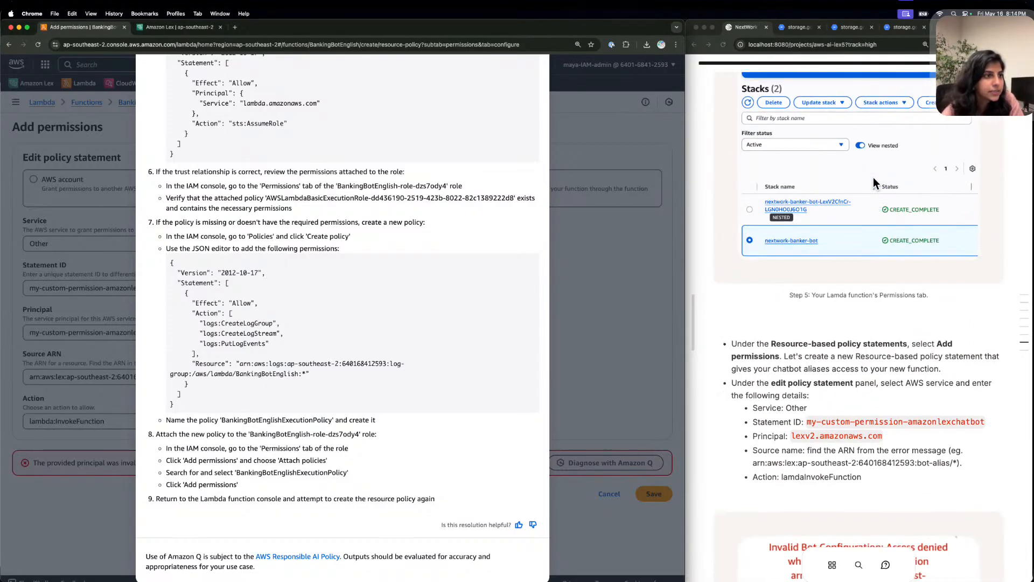
scroll(873, 182, up, 7)
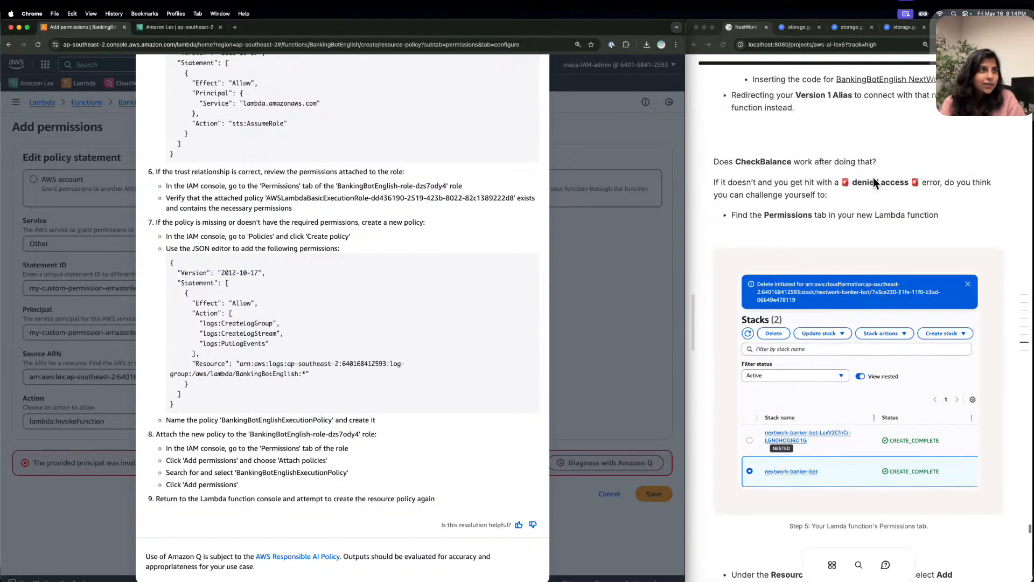
scroll(874, 179, up, 1)
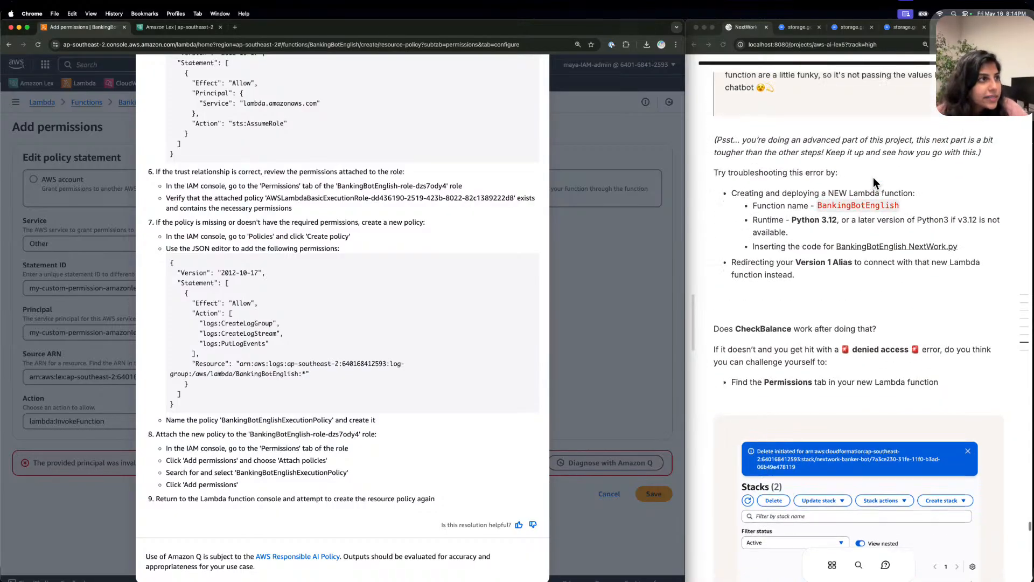
scroll(873, 178, up, 15)
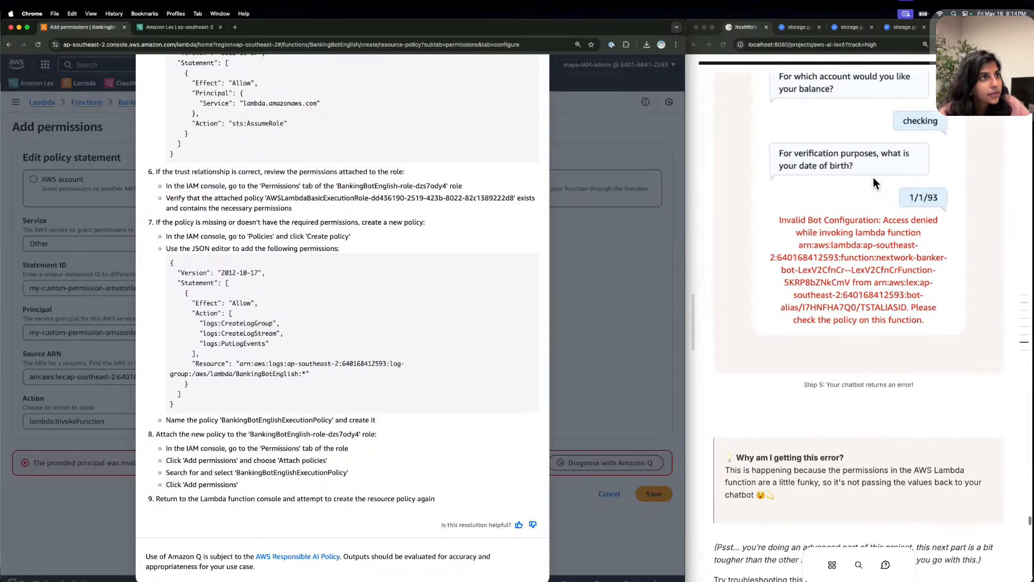
scroll(873, 184, up, 15)
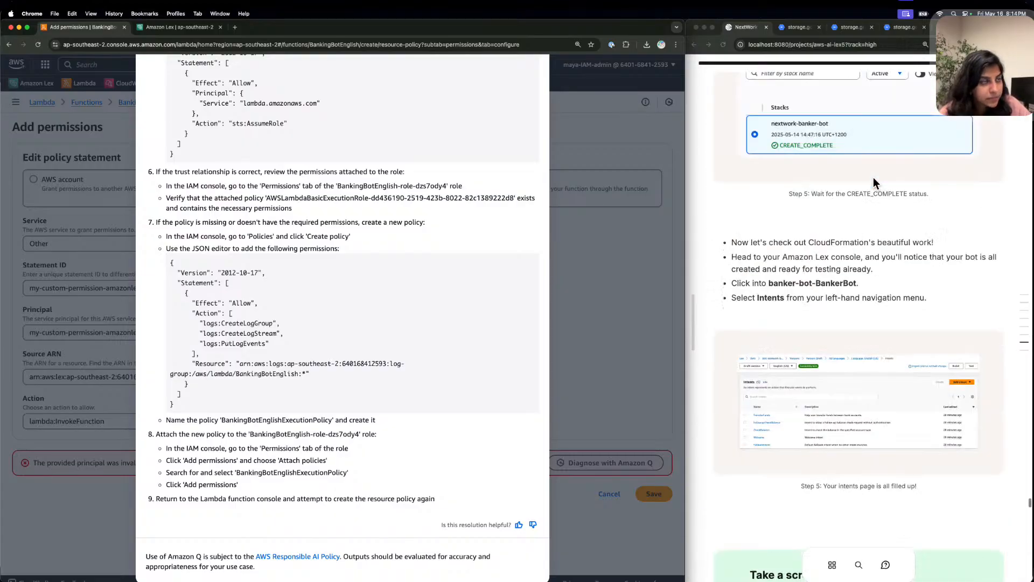
scroll(873, 183, up, 10)
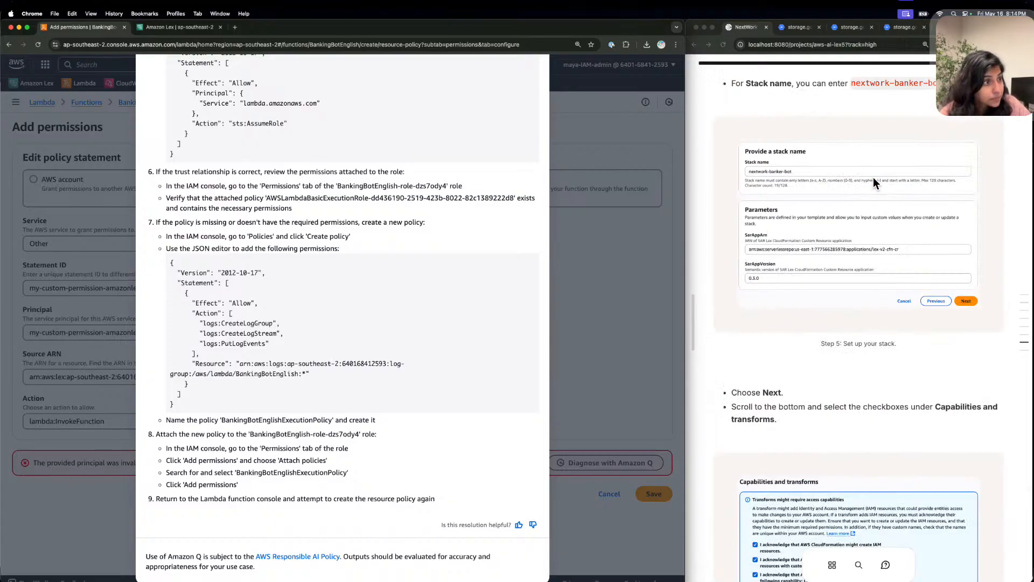
scroll(874, 184, up, 2)
scroll(874, 178, up, 10)
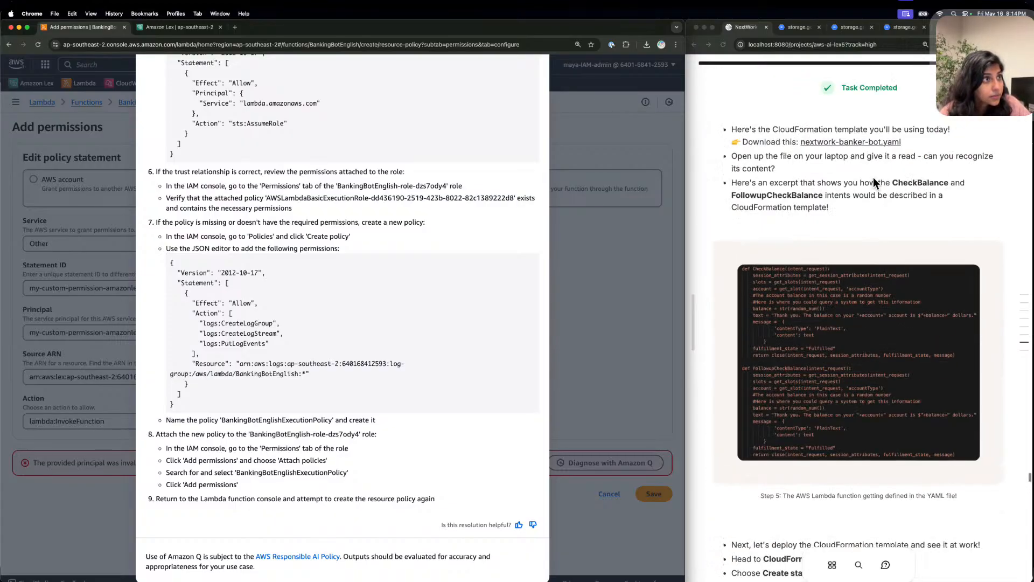
scroll(873, 177, down, 10)
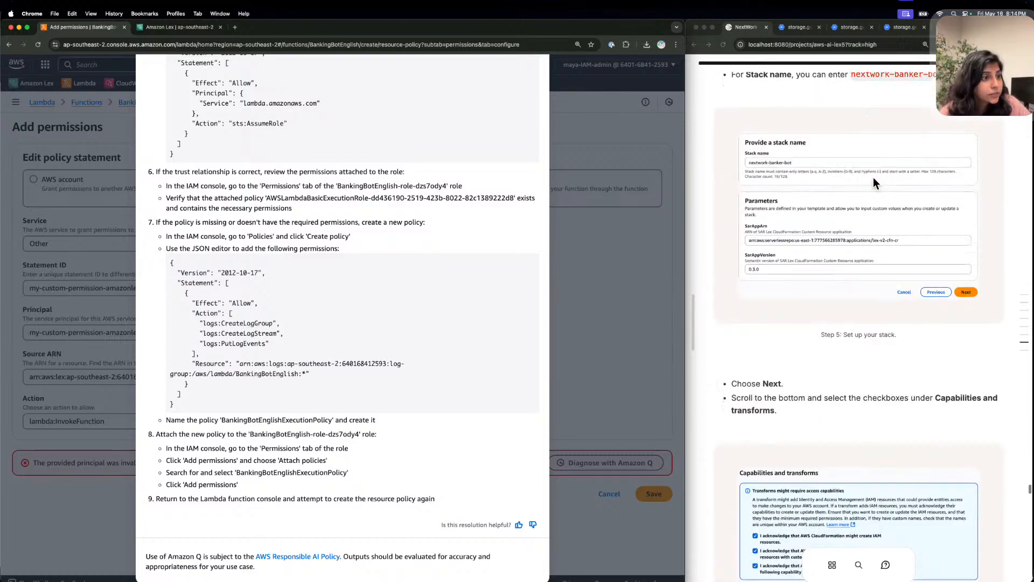
scroll(873, 176, down, 15)
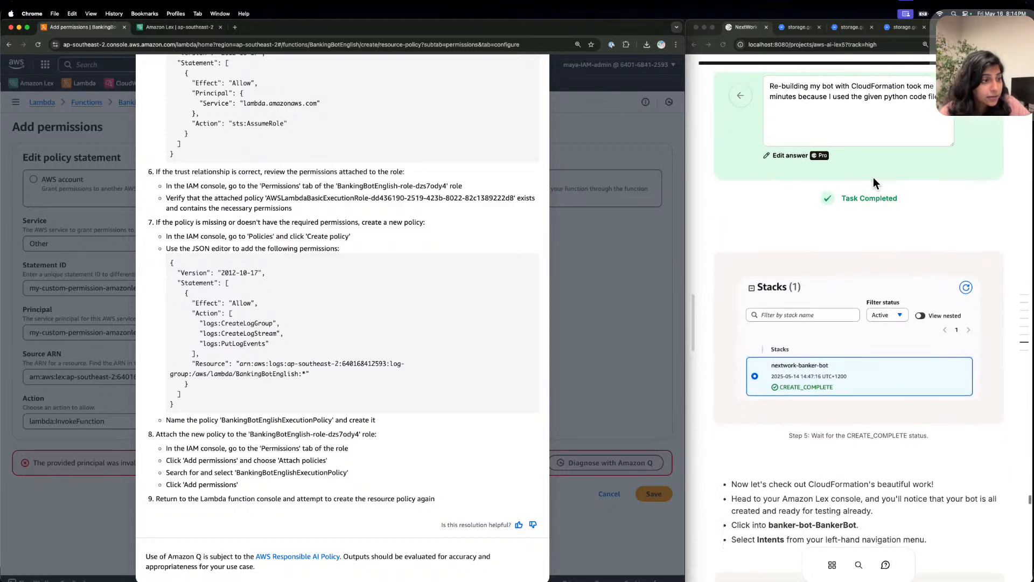
scroll(874, 176, down, 15)
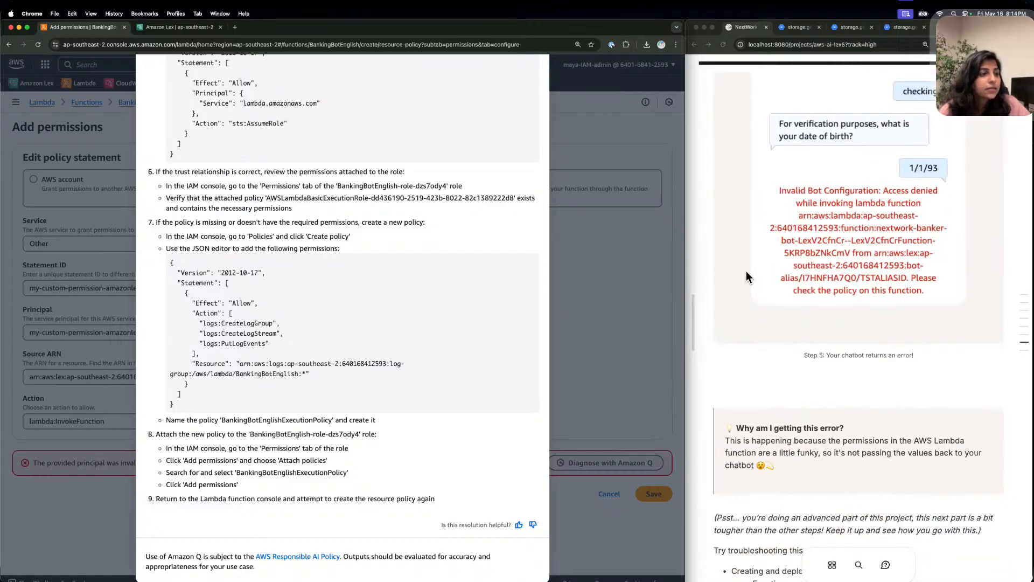
scroll(819, 283, down, 5)
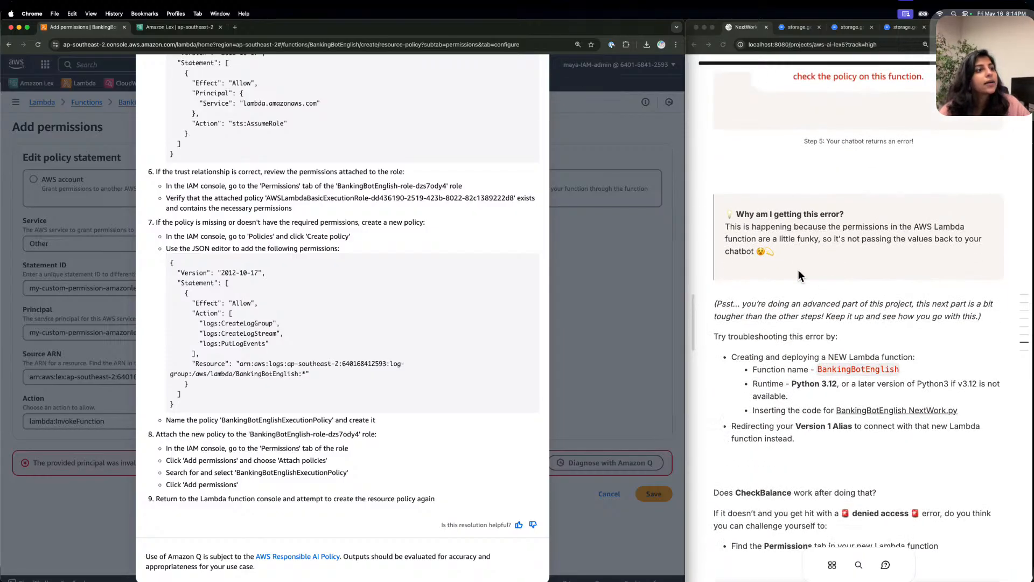
Close the Amazon Q diagnosis, return to the BankingBotEnglish function and compare its lambda_function.py code with the guide's instructions.
scroll(549, 108, up, 10)
click(535, 118)
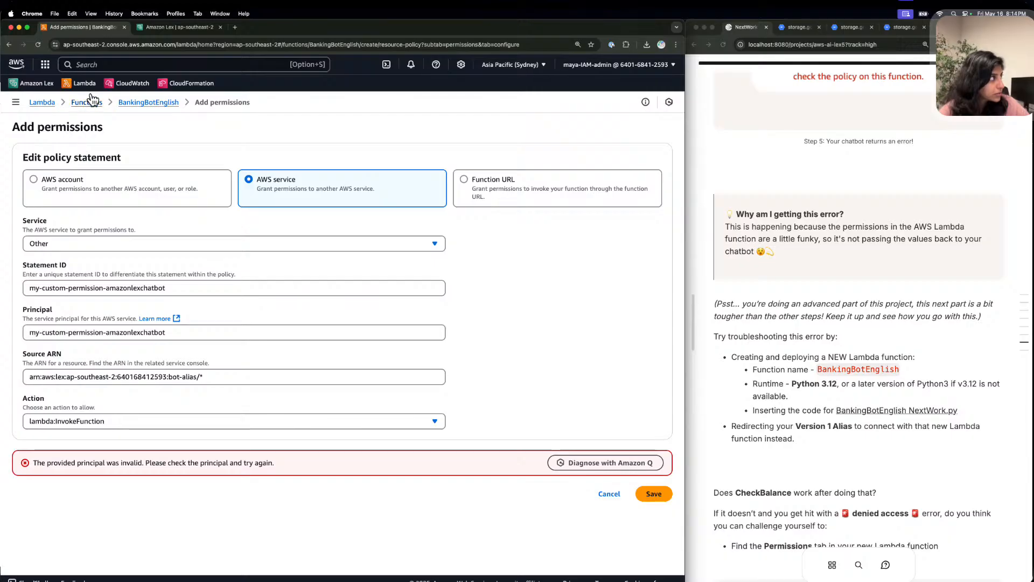
click(158, 97)
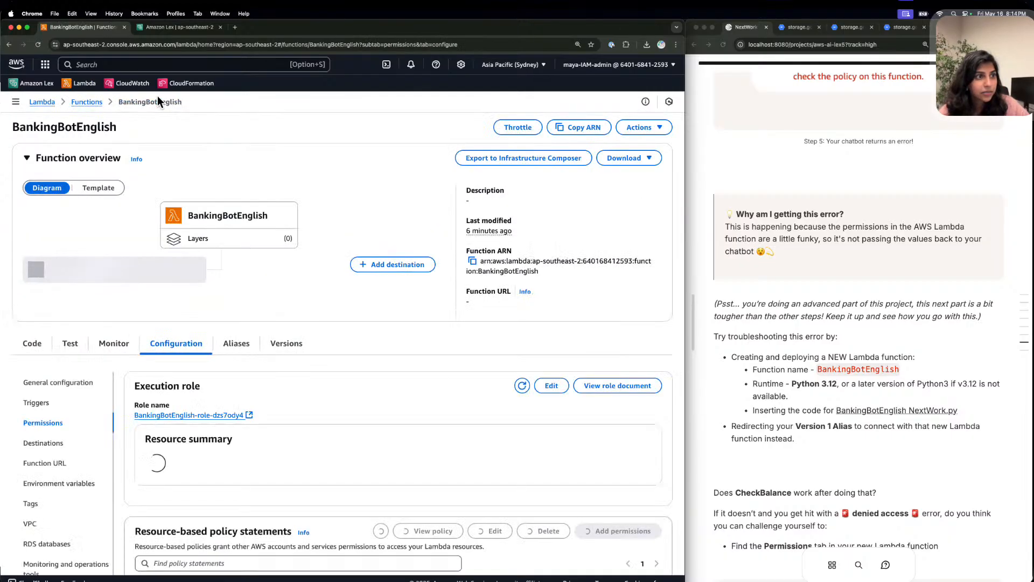
scroll(240, 233, down, 1)
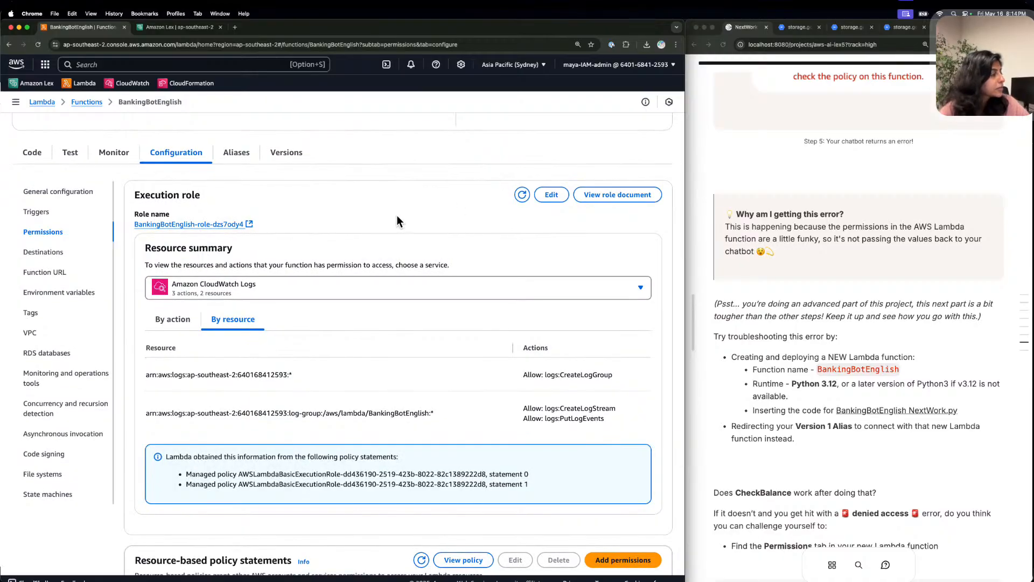
click(32, 152)
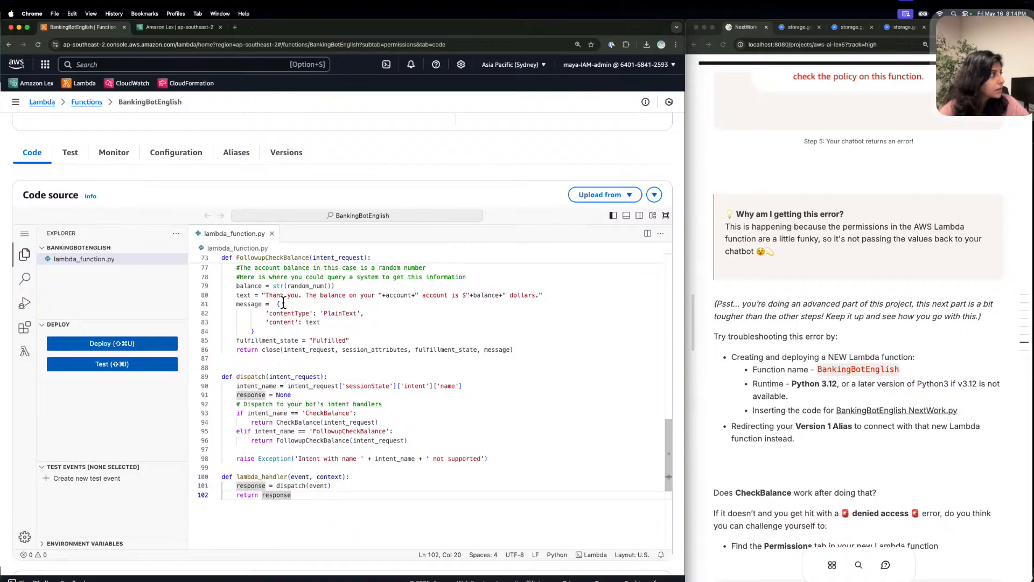
scroll(332, 405, up, 2)
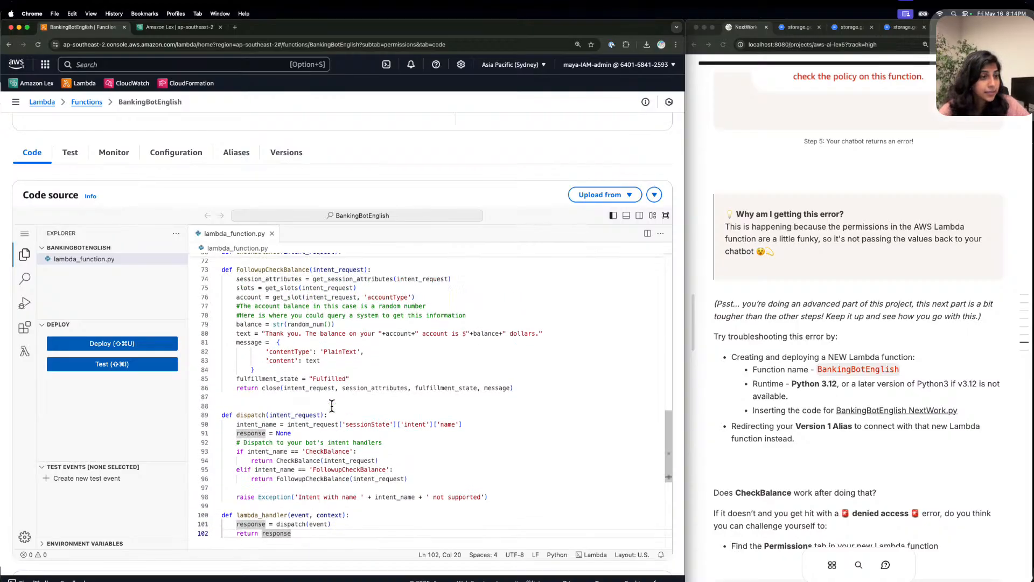
scroll(332, 405, down, 10)
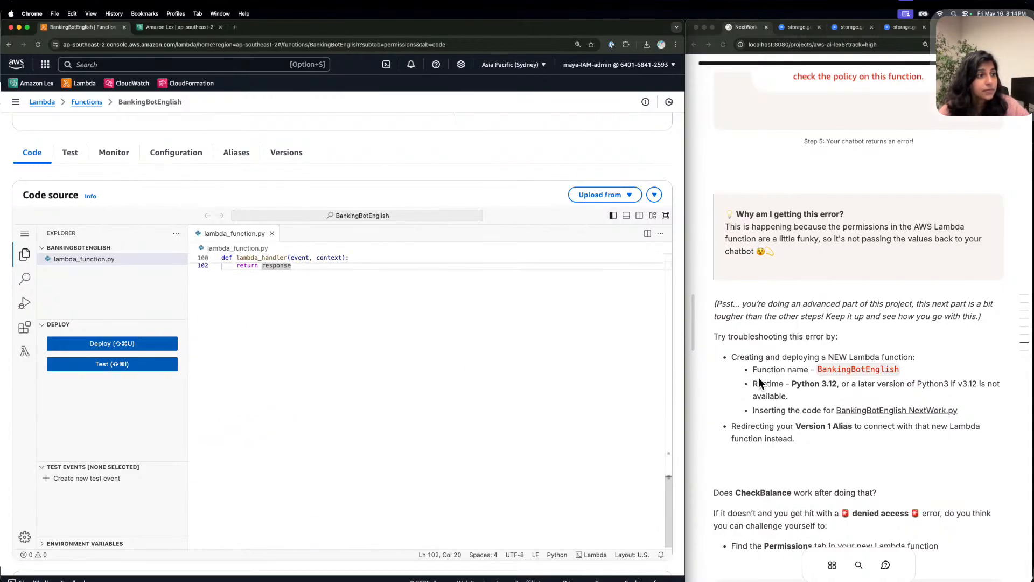
scroll(531, 399, up, 5)
scroll(769, 402, down, 3)
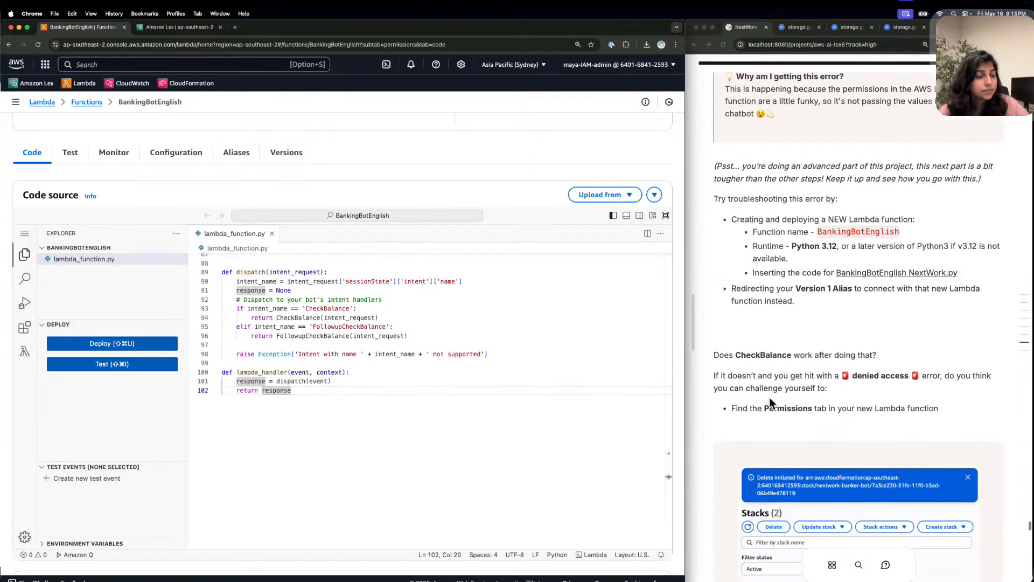
scroll(774, 366, up, 2)
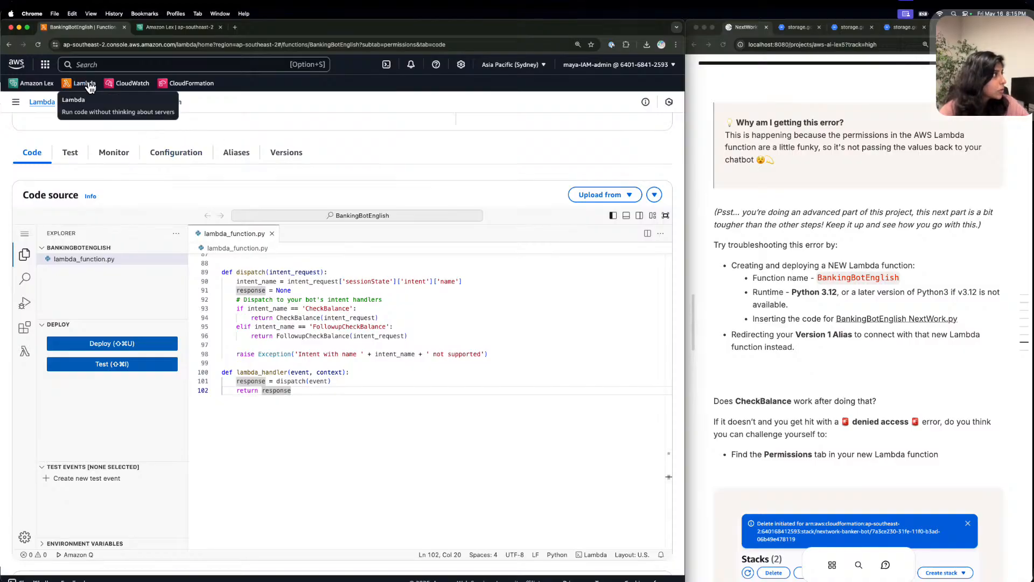
Confirm BankingBotEnglish as the Lambda source for English (US) in the banker bot's TestBotAlias and save the language settings.
click(42, 83)
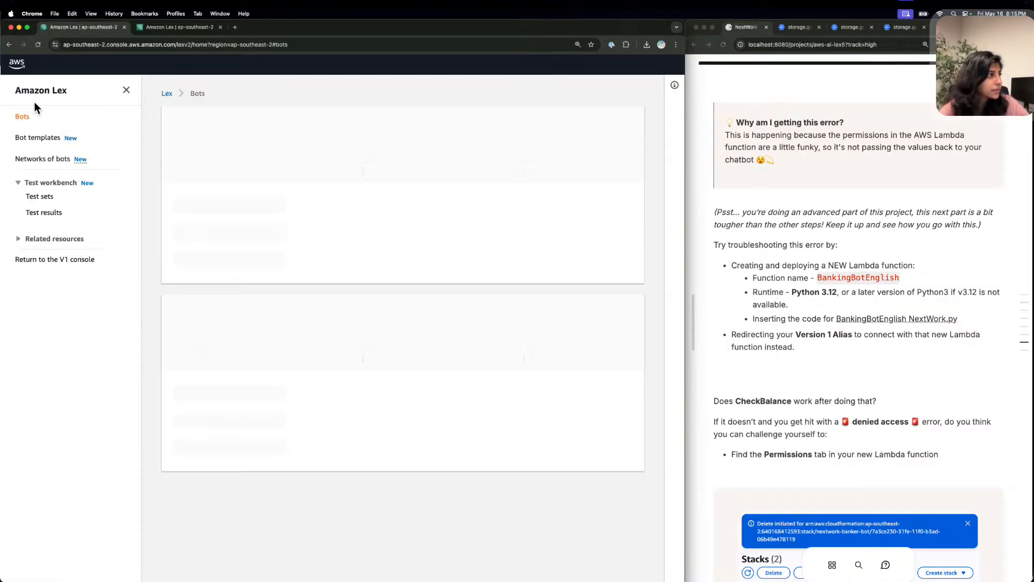
click(233, 213)
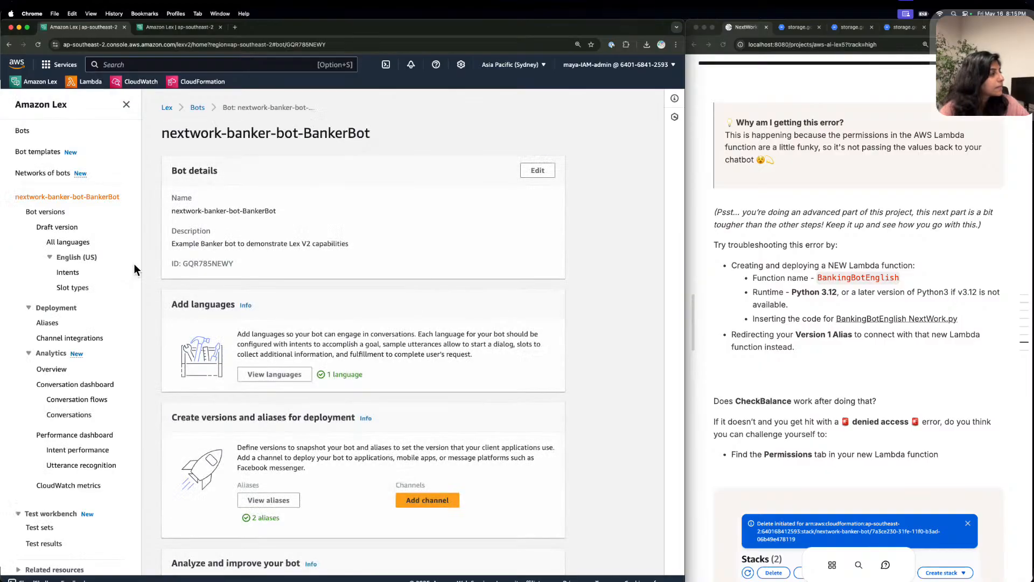
click(48, 322)
click(228, 254)
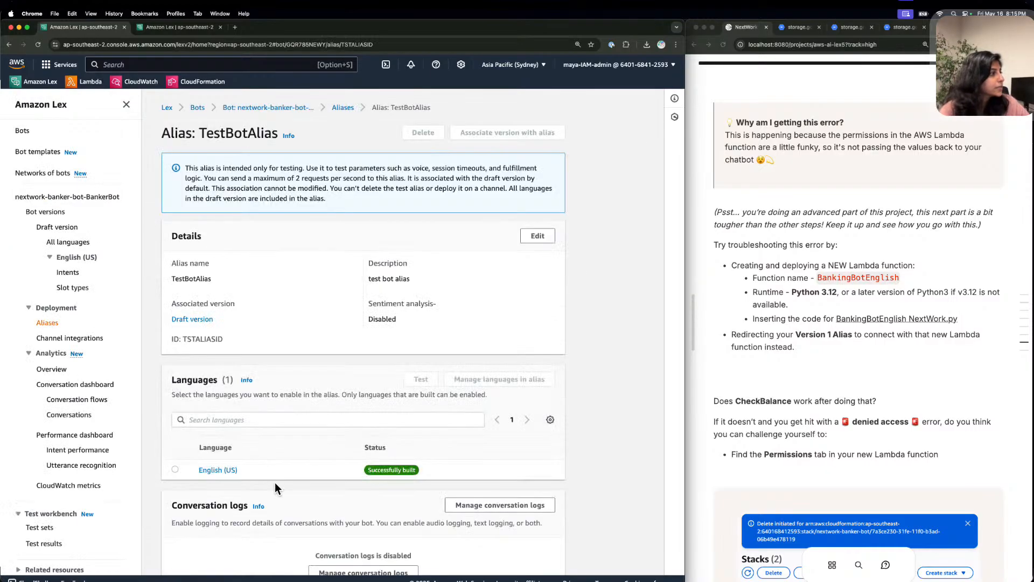
click(233, 470)
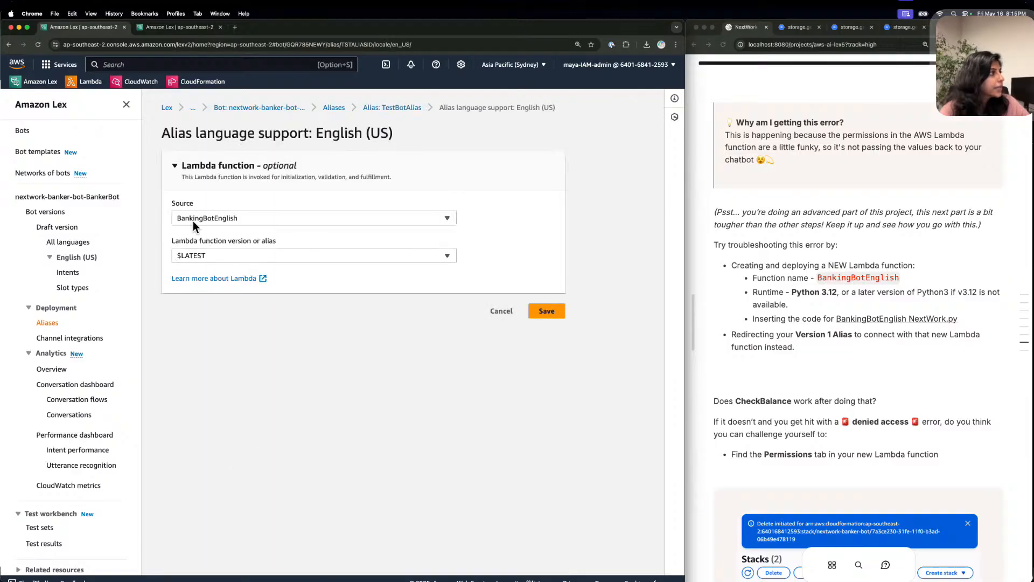
click(208, 217)
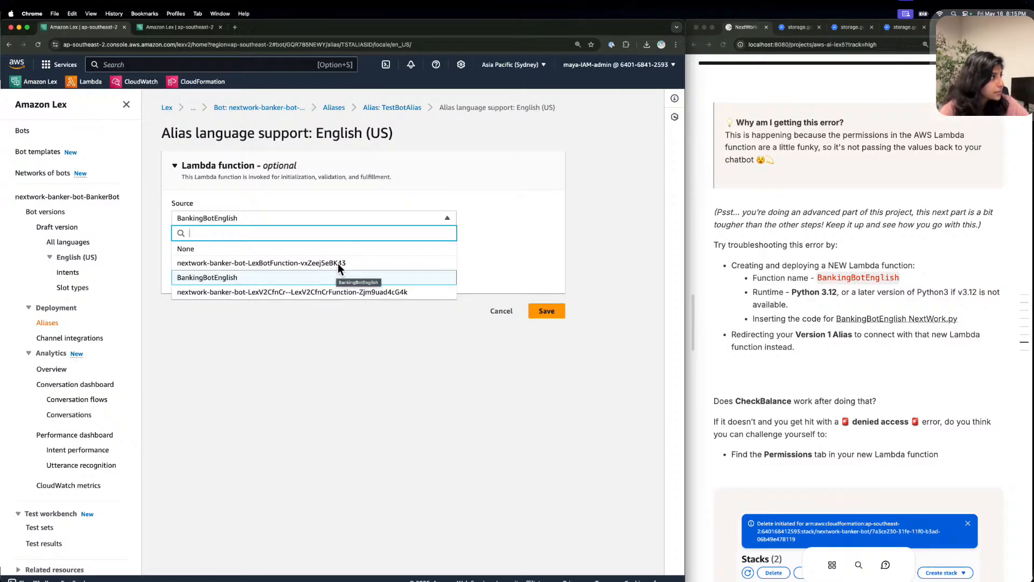
click(322, 275)
click(544, 309)
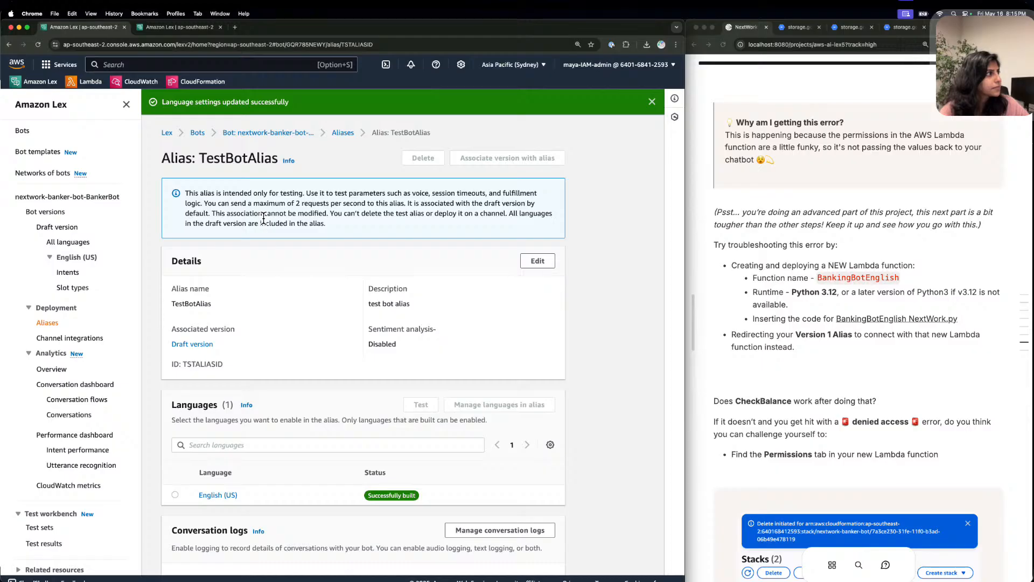
scroll(263, 218, down, 3)
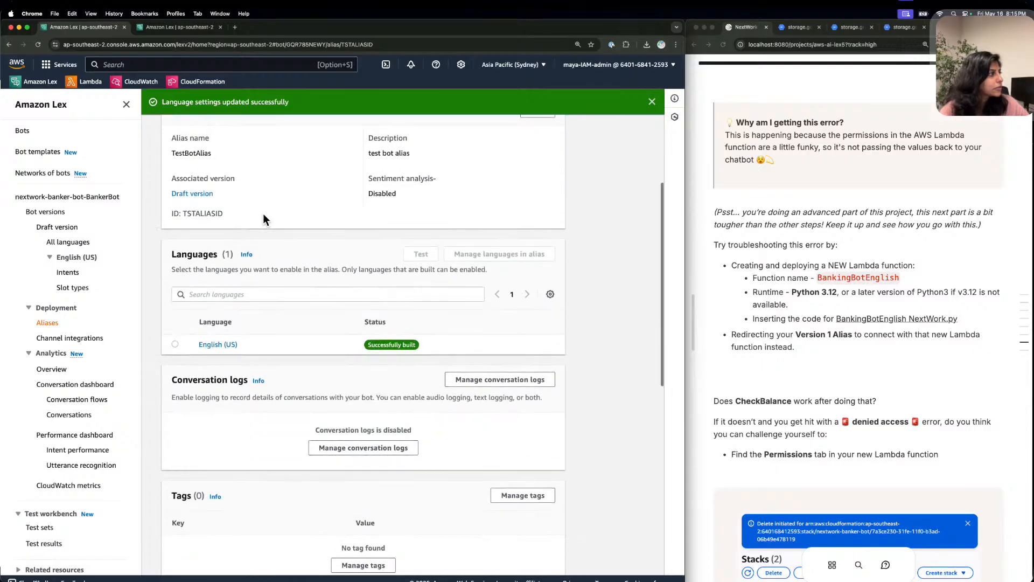
scroll(374, 262, up, 3)
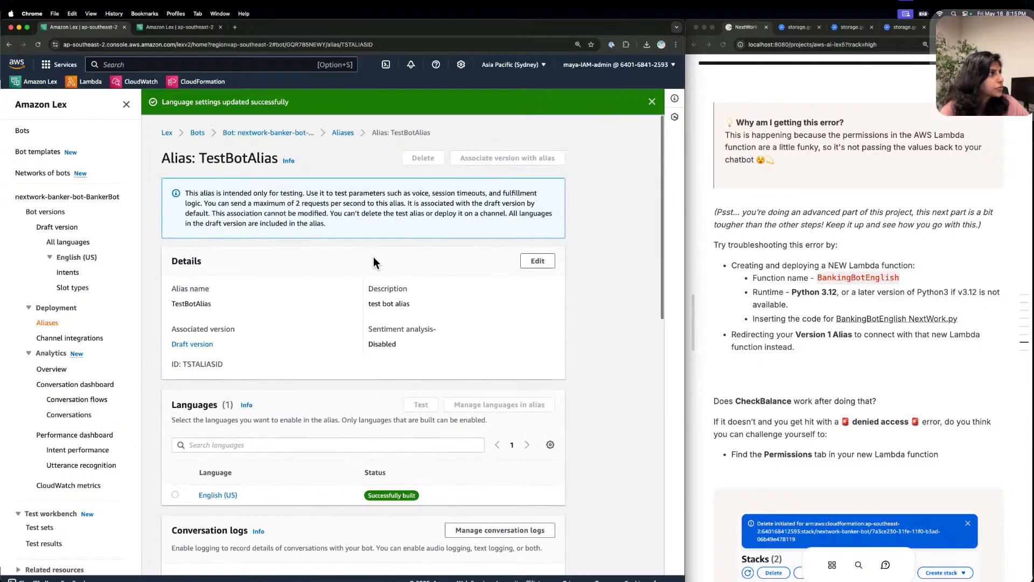
Set the live alias's English (US) Lambda source to BankingBotEnglish with version $LATEST and save it.
click(54, 322)
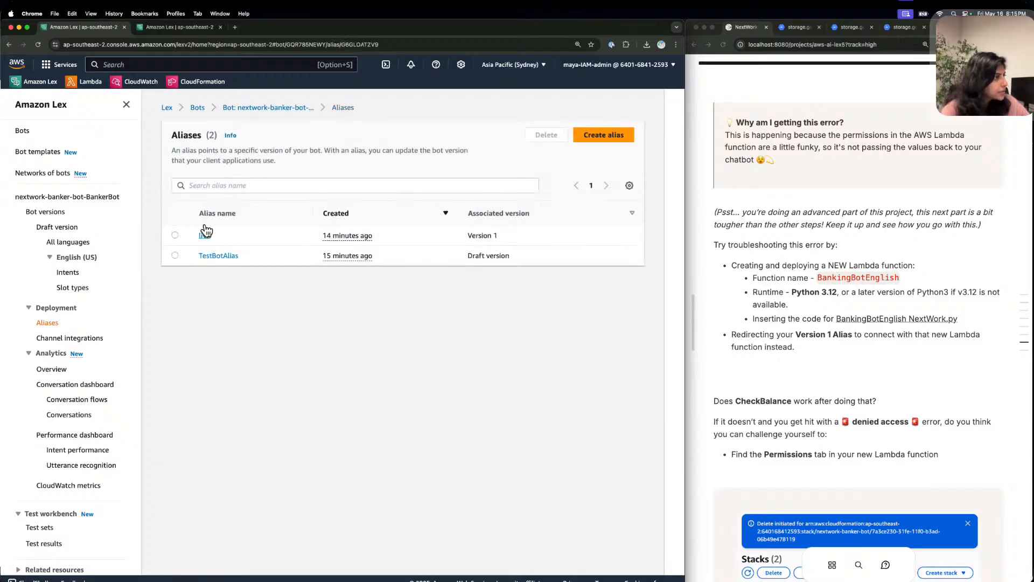
click(206, 236)
click(215, 399)
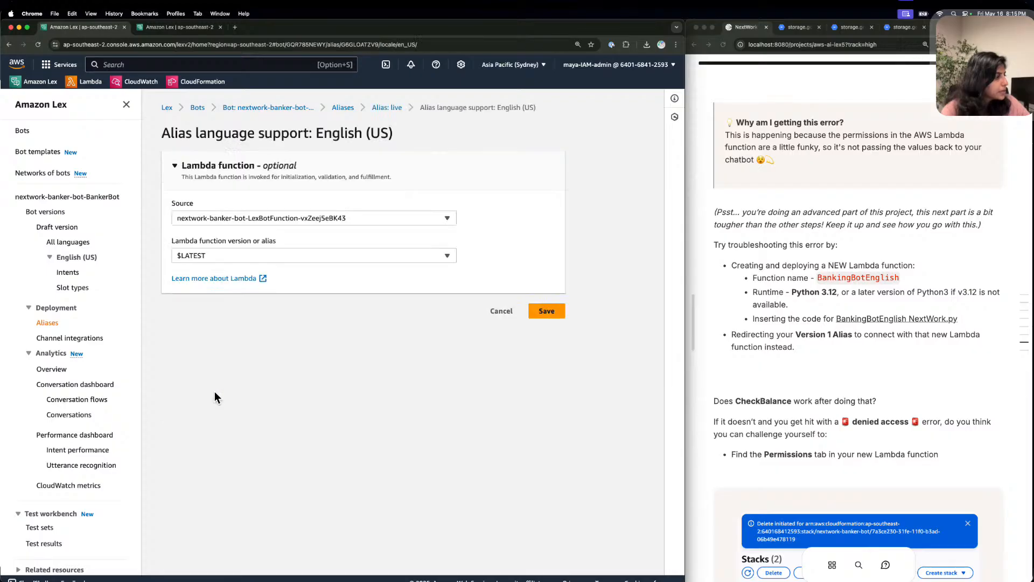
click(206, 215)
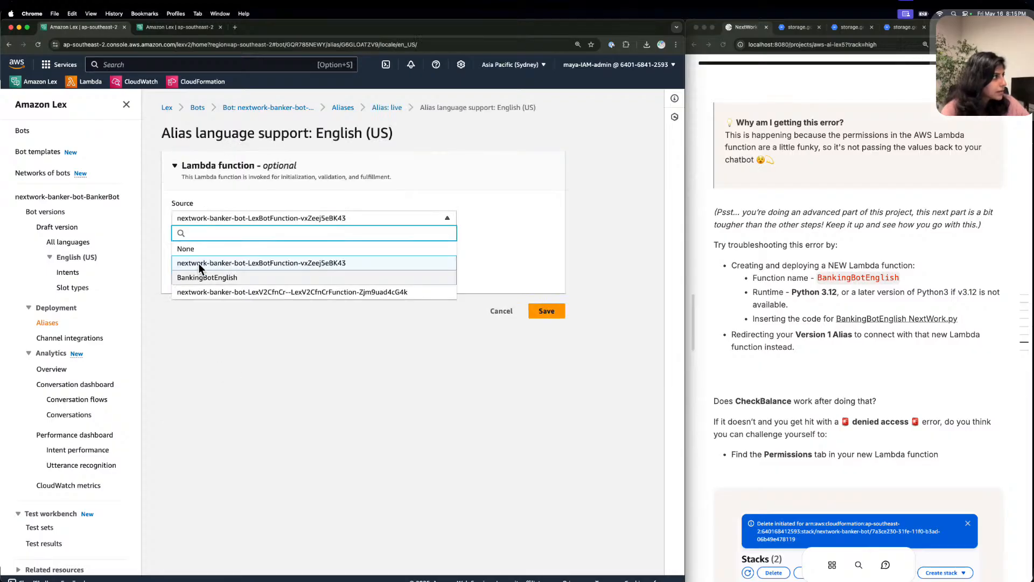
click(206, 276)
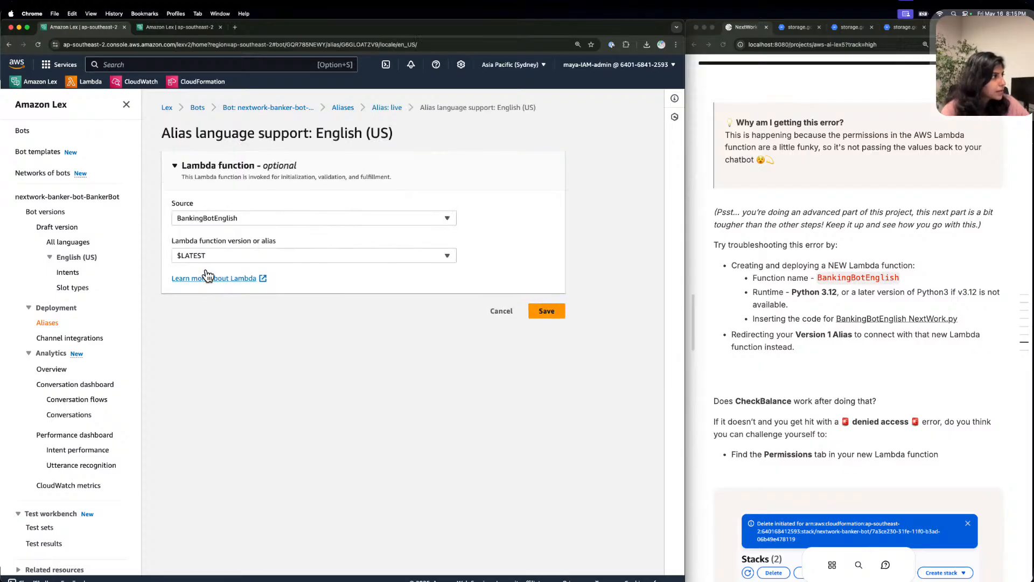
click(557, 309)
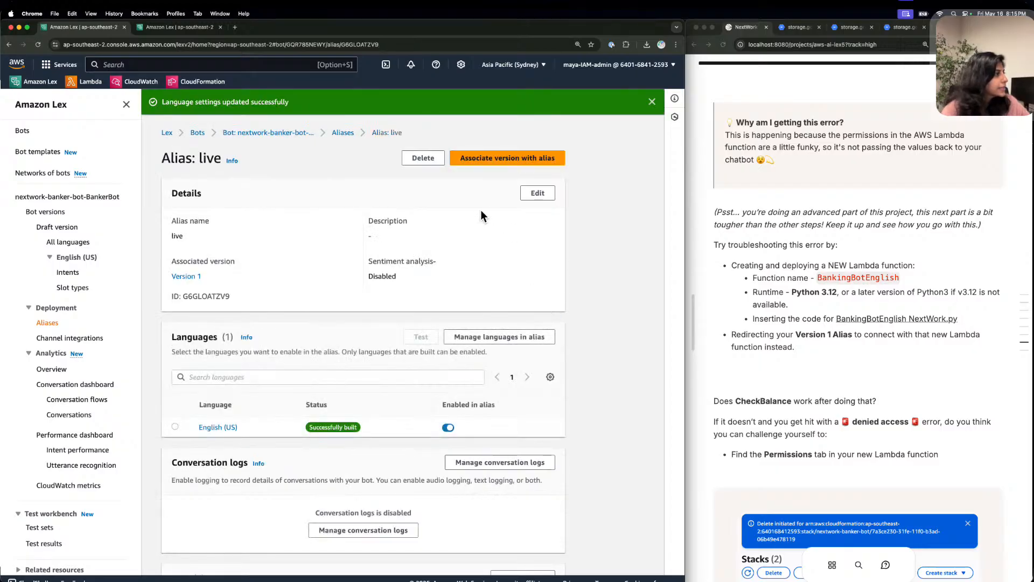
scroll(276, 219, down, 2)
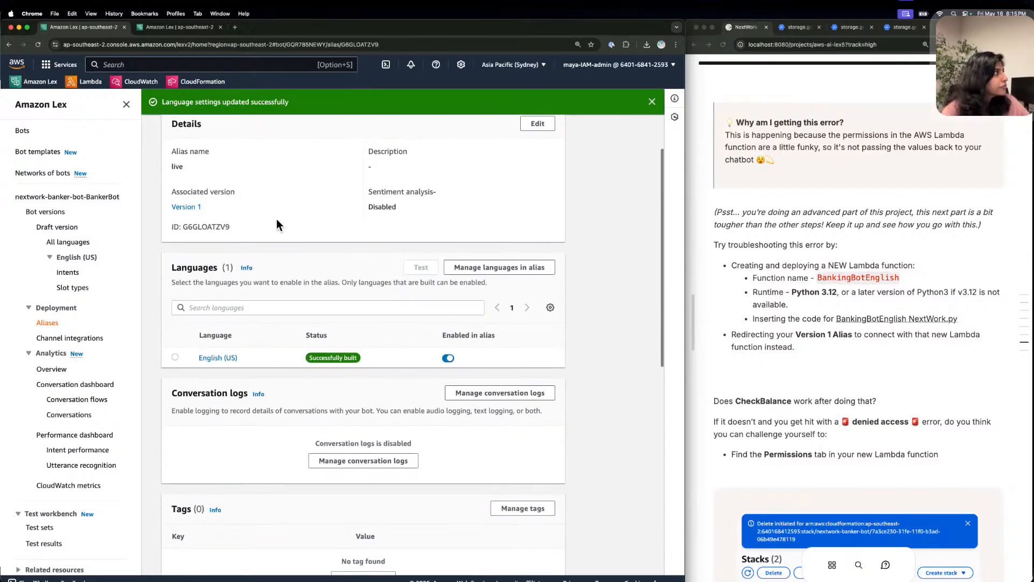
Start a new resource-based policy statement in the BankingBotEnglish Lambda function's permissions for an AWS service, with Other as the service.
click(86, 80)
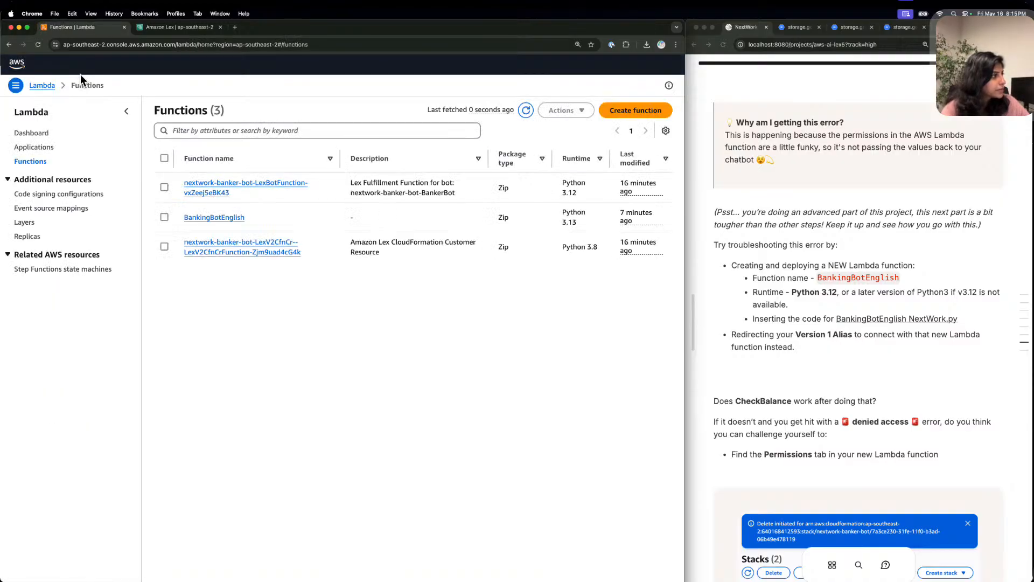
click(237, 217)
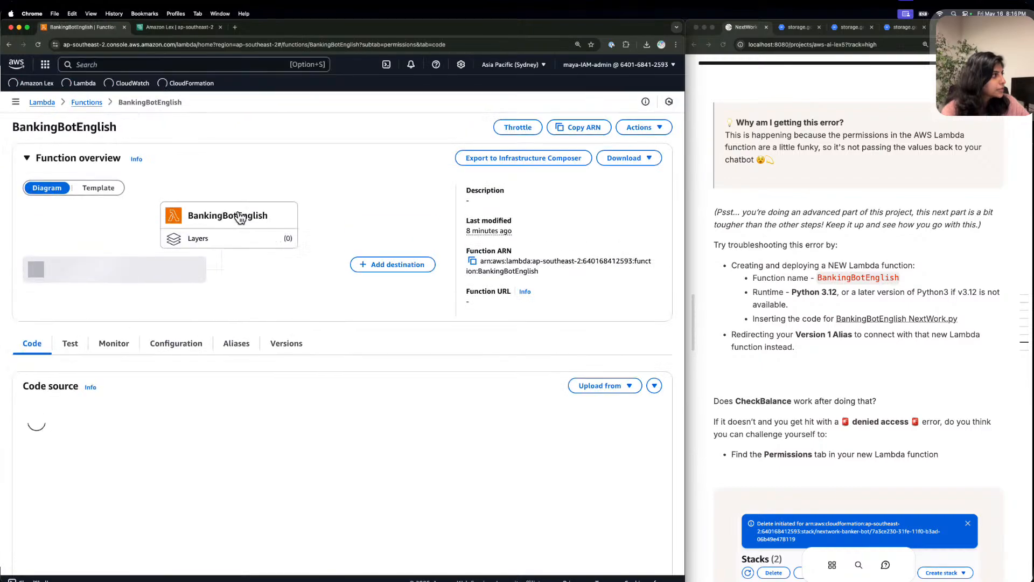
click(181, 340)
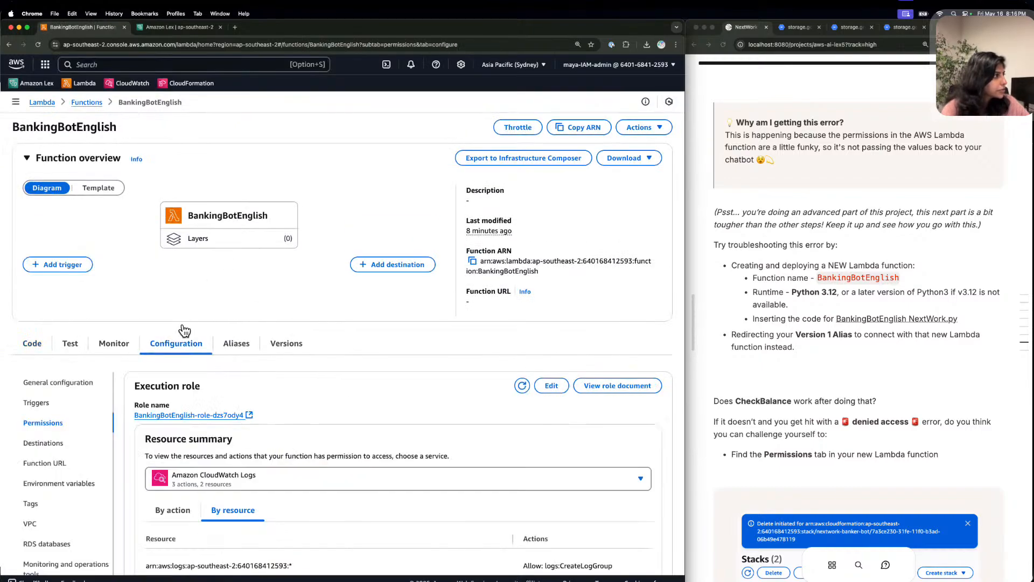
scroll(183, 329, down, 3)
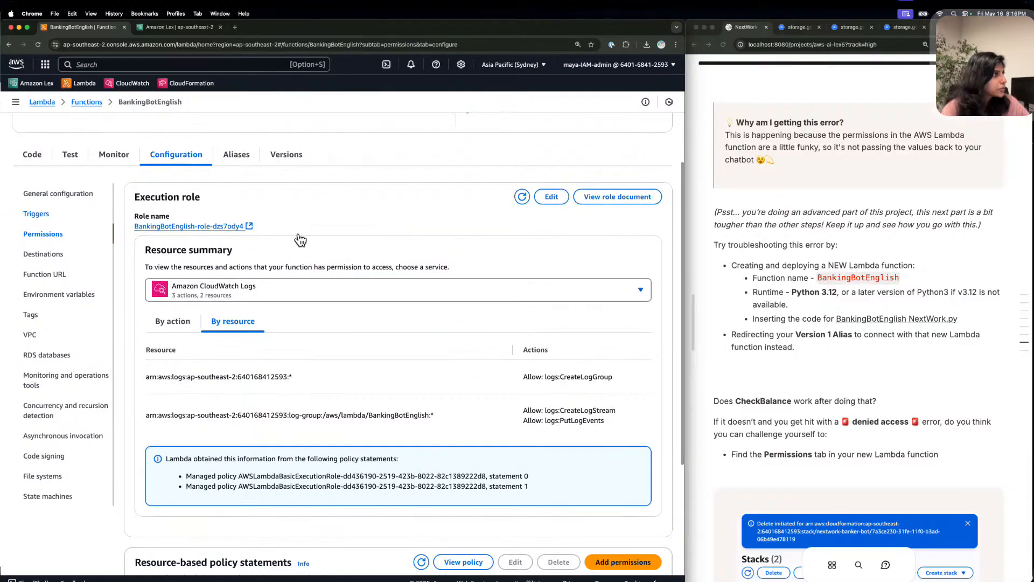
scroll(473, 249, down, 4)
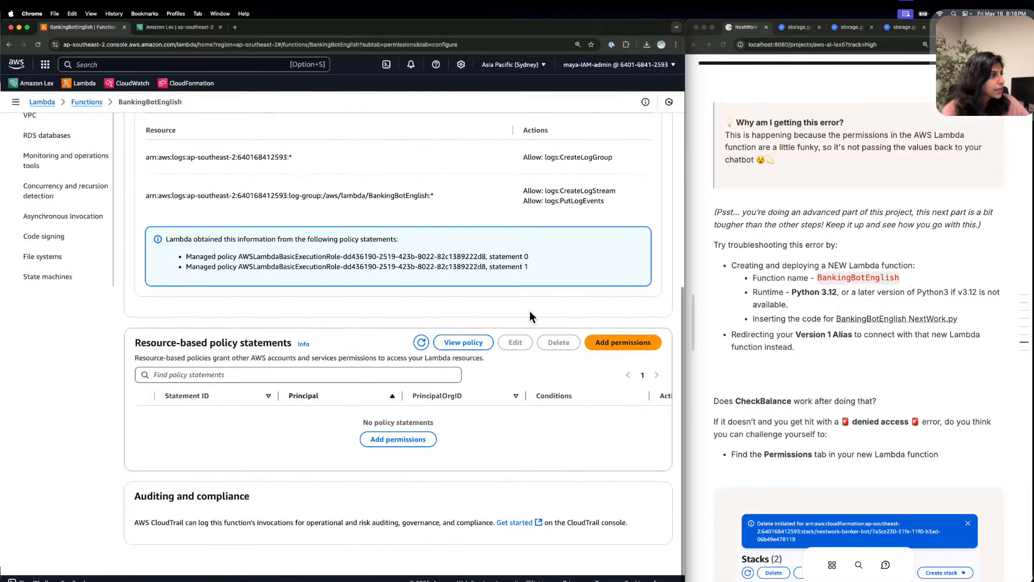
click(397, 439)
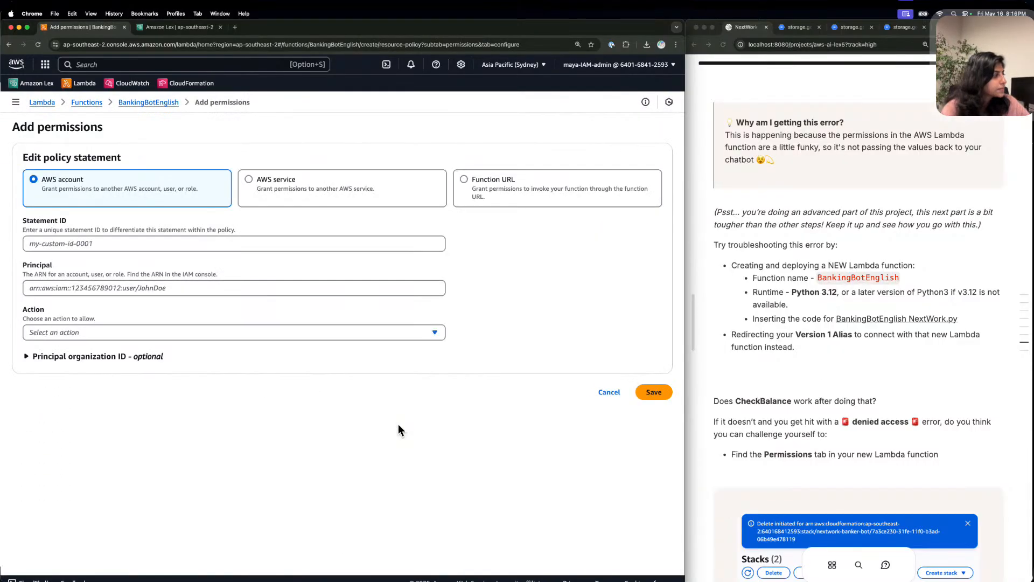
click(330, 178)
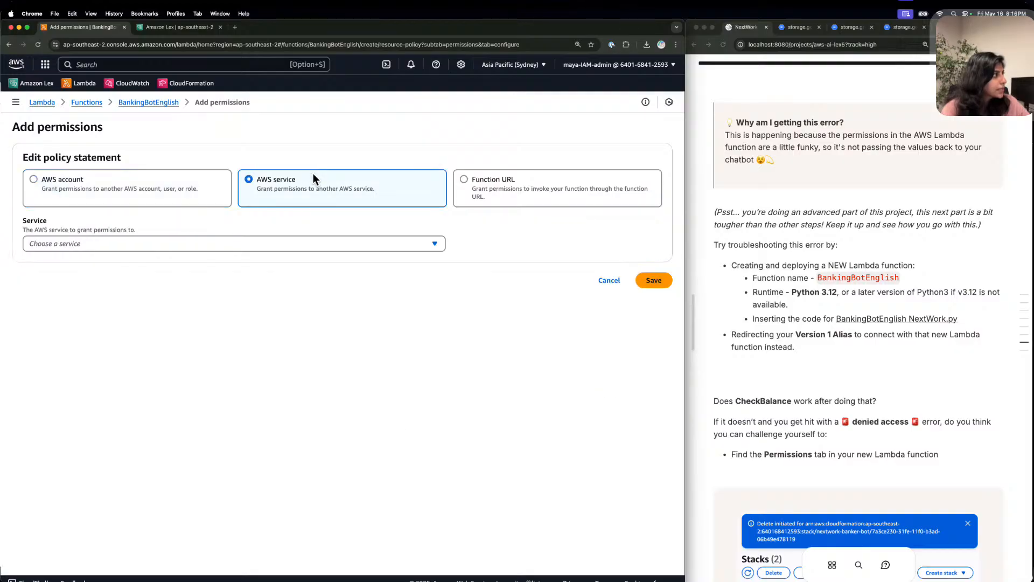
click(279, 237)
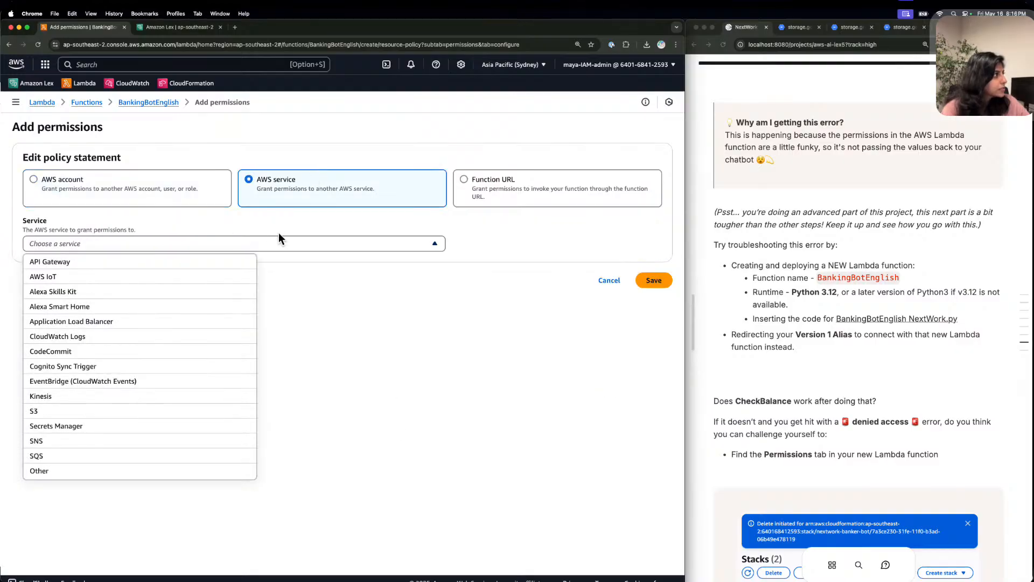
click(74, 470)
Copy the statement ID from the guide and set the policy statement's Statement ID to my-custom-permission-amazonlexchatbot.
click(91, 288)
scroll(858, 257, down, 7)
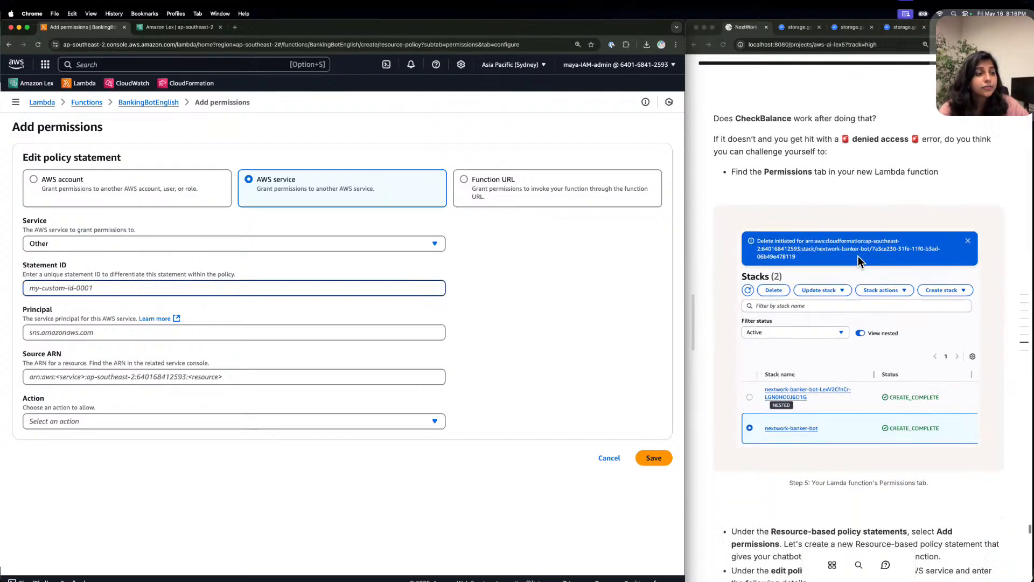
scroll(858, 256, down, 3)
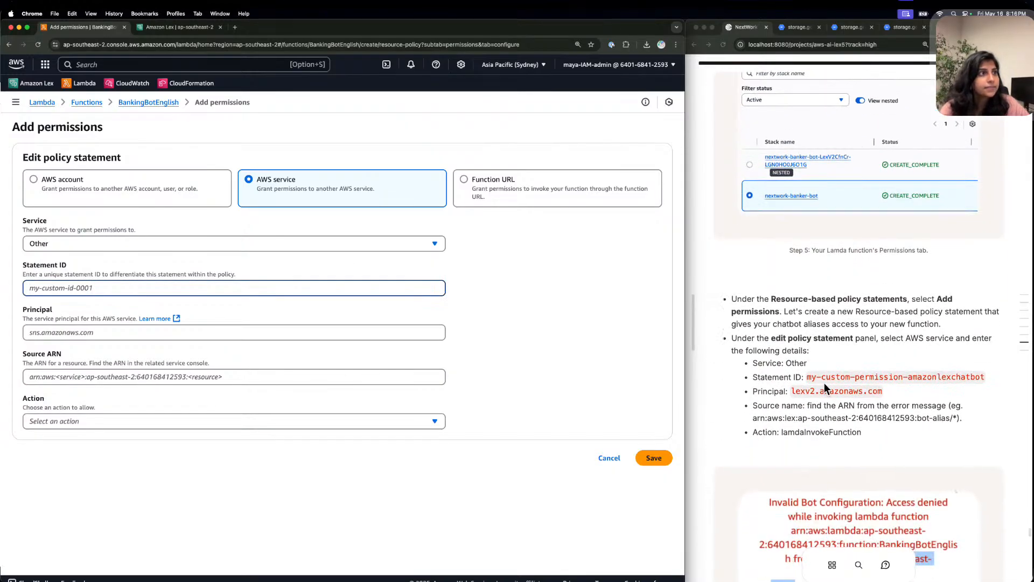
click(843, 371)
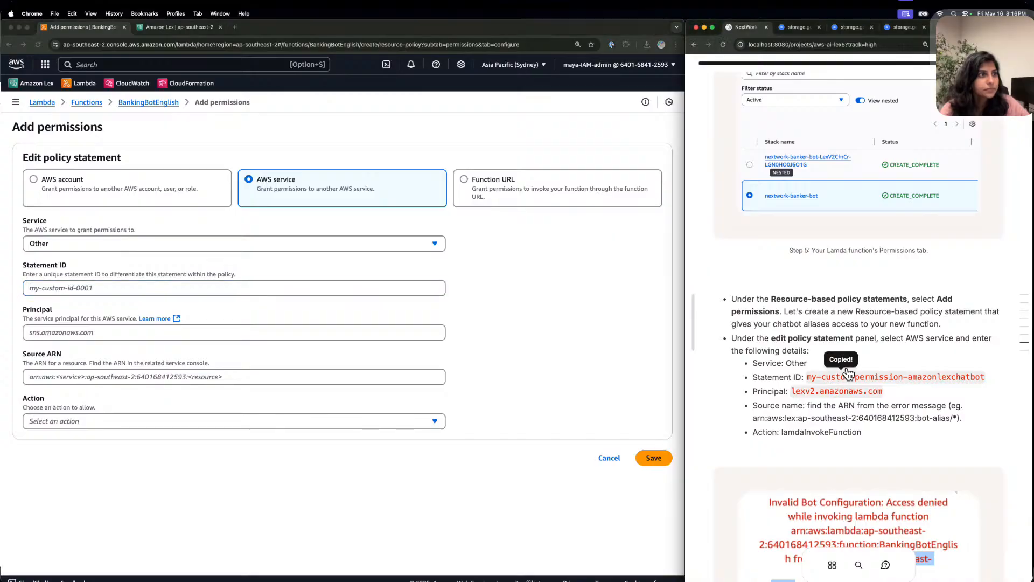
scroll(824, 377, down, 2)
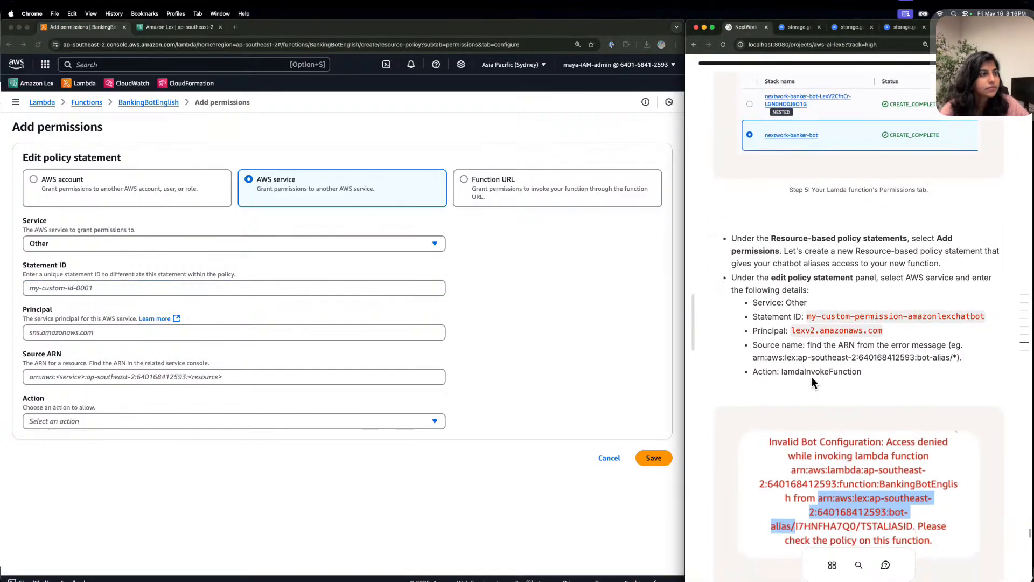
scroll(811, 376, down, 3)
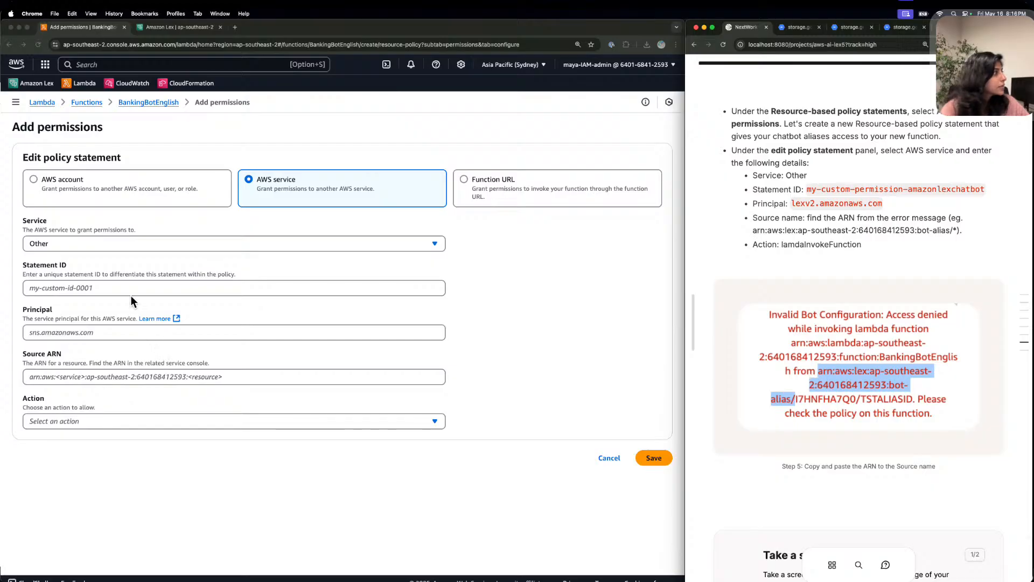
click(129, 284)
key(super+v)
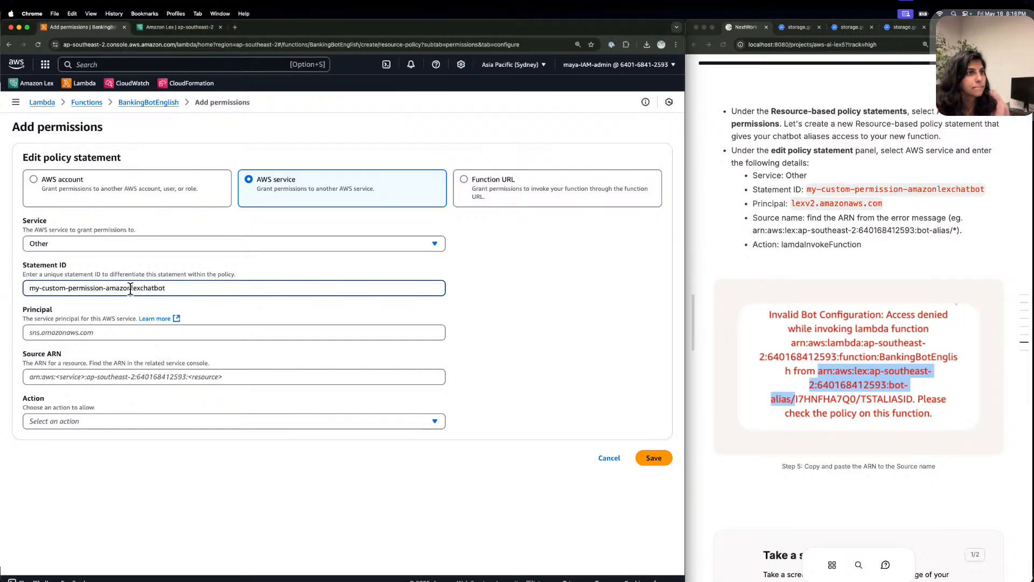
Copy the principal from the guide and set the policy statement's Principal to lexv2.amazonaws.com.
click(824, 193)
click(803, 203)
click(257, 323)
click(258, 325)
key(super+v)
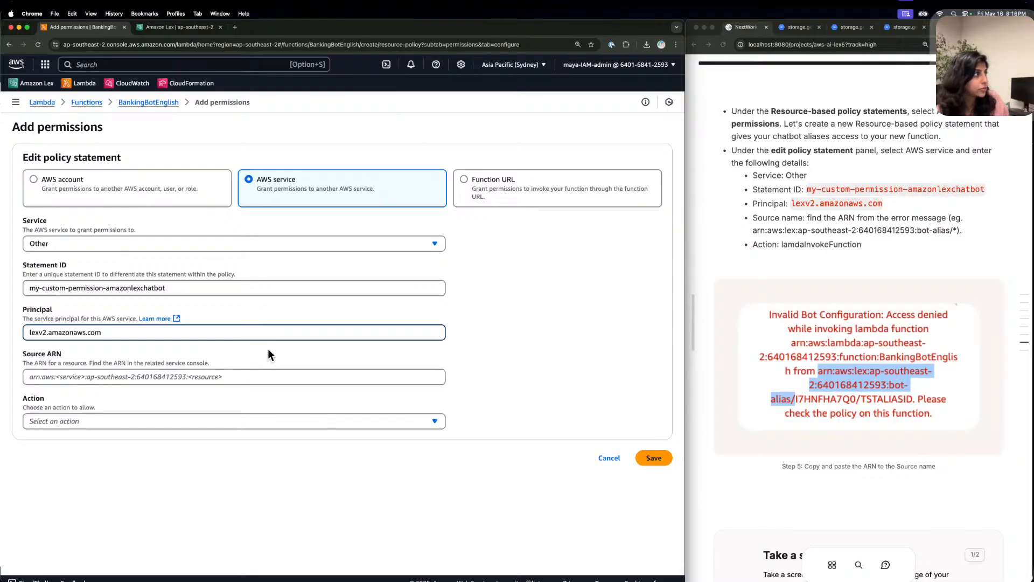
Try to copy the bot alias ARN from the Lex test chat's error message into the policy statement's Source ARN.
click(155, 27)
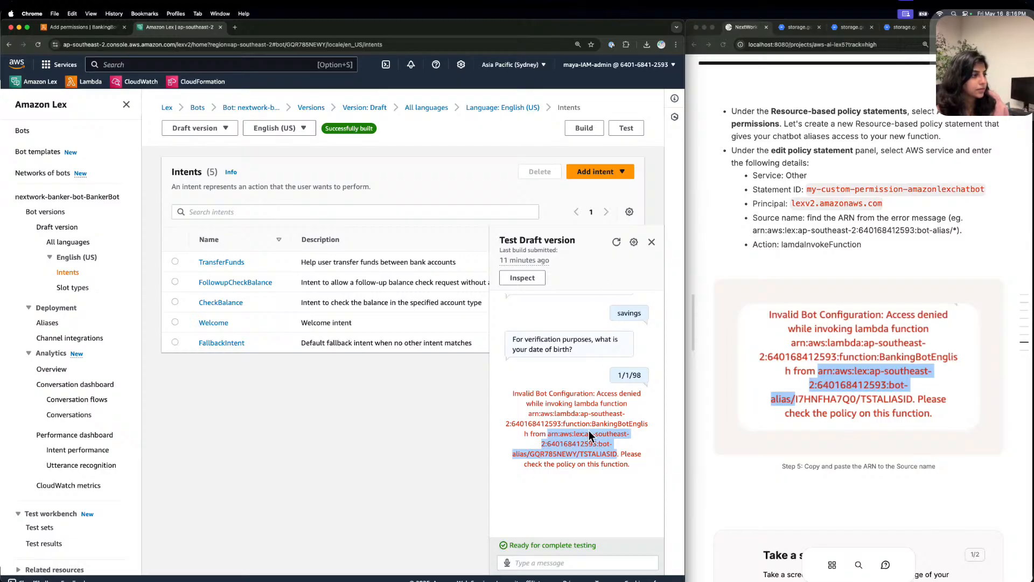
key(super+c)
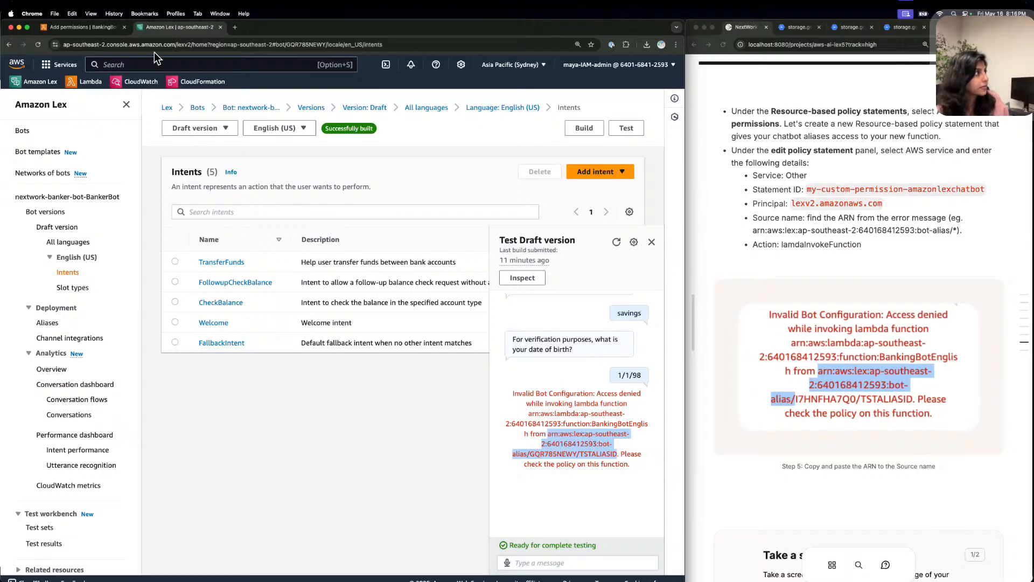
click(81, 27)
click(197, 375)
key(super+v)
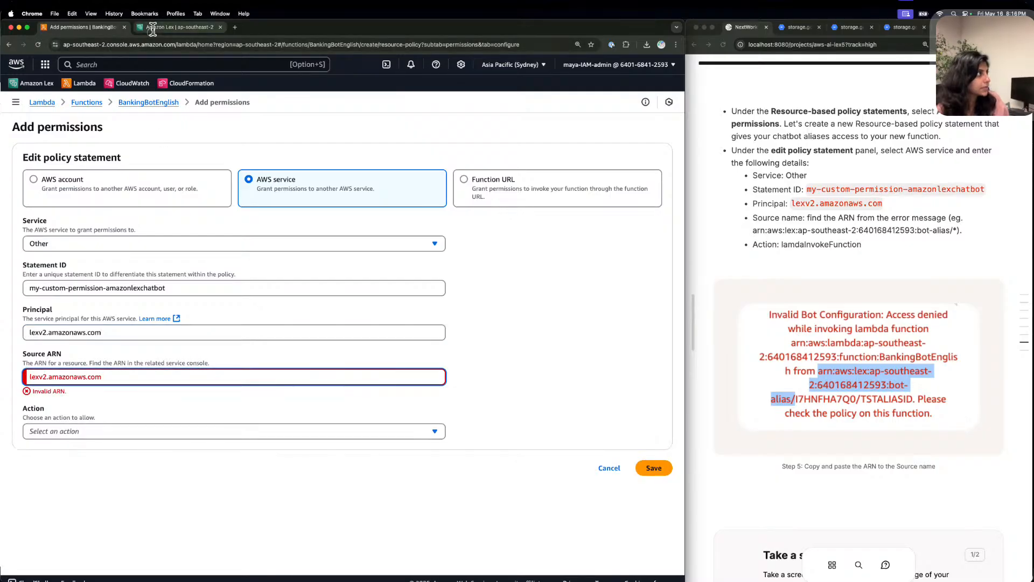
Retry copying the bot alias ARN from the Lex test chat's error message over the invalid Source ARN.
click(180, 27)
right_click(591, 446)
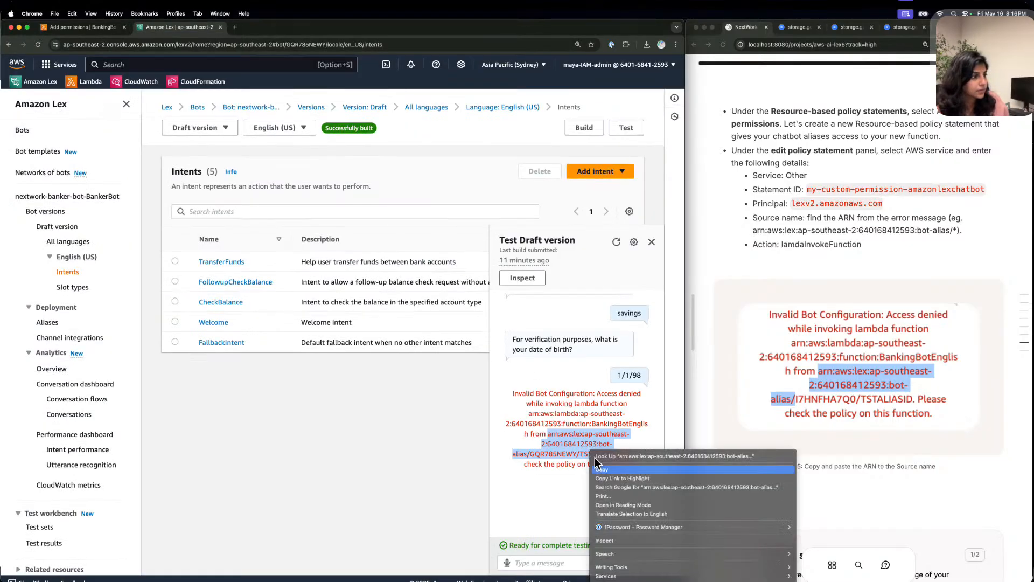
click(92, 25)
click(92, 25)
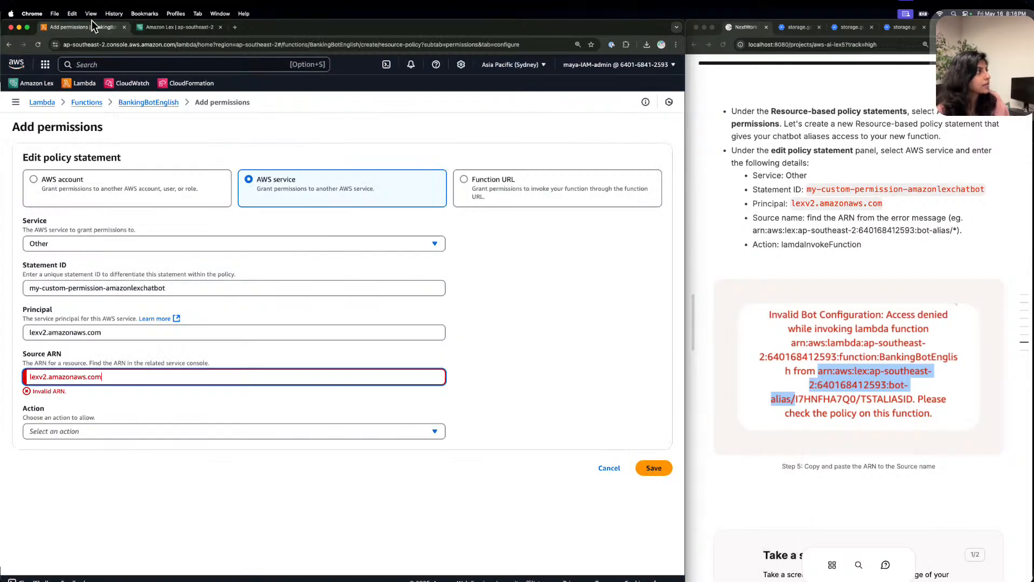
drag(112, 376, 3, 352)
key(super+v)
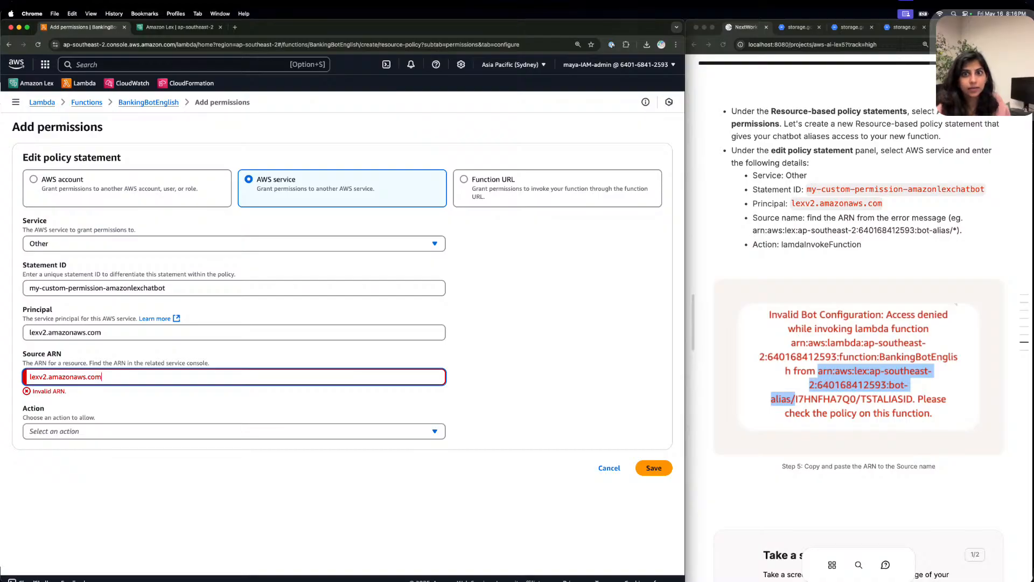
Set the policy statement's Action to lambda:InvokeFunction.
click(311, 430)
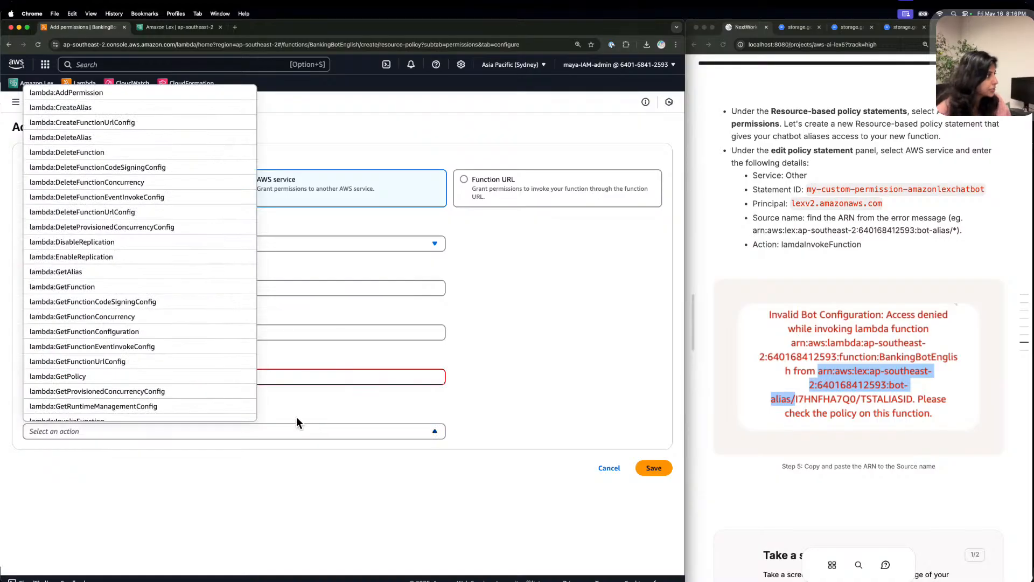
scroll(106, 265, down, 5)
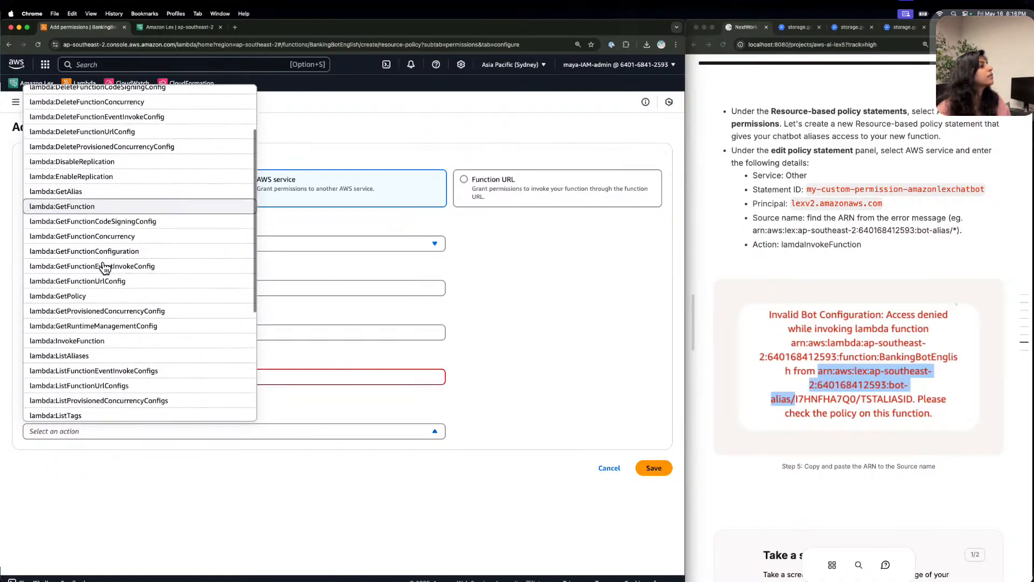
scroll(104, 267, down, 3)
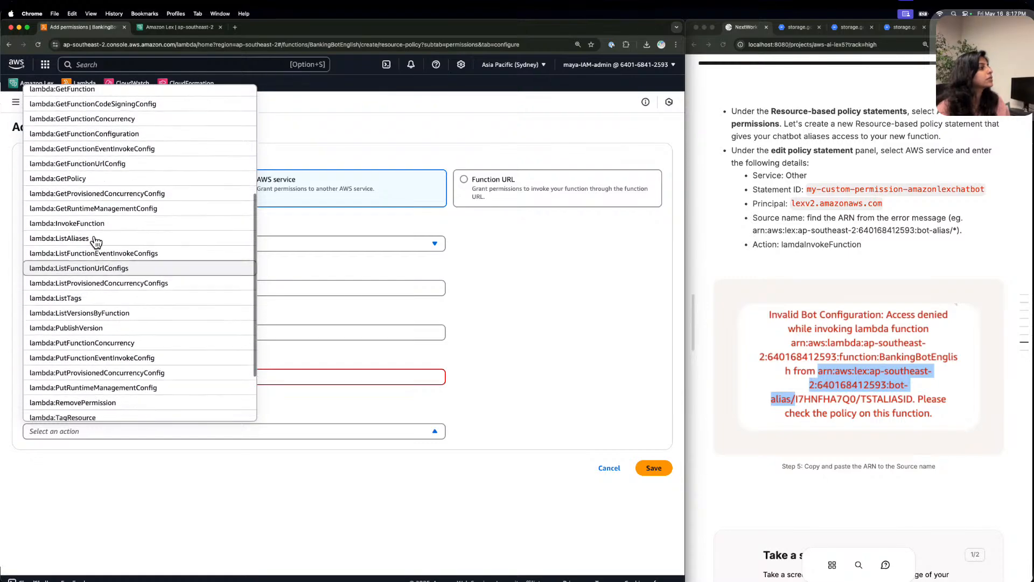
click(83, 224)
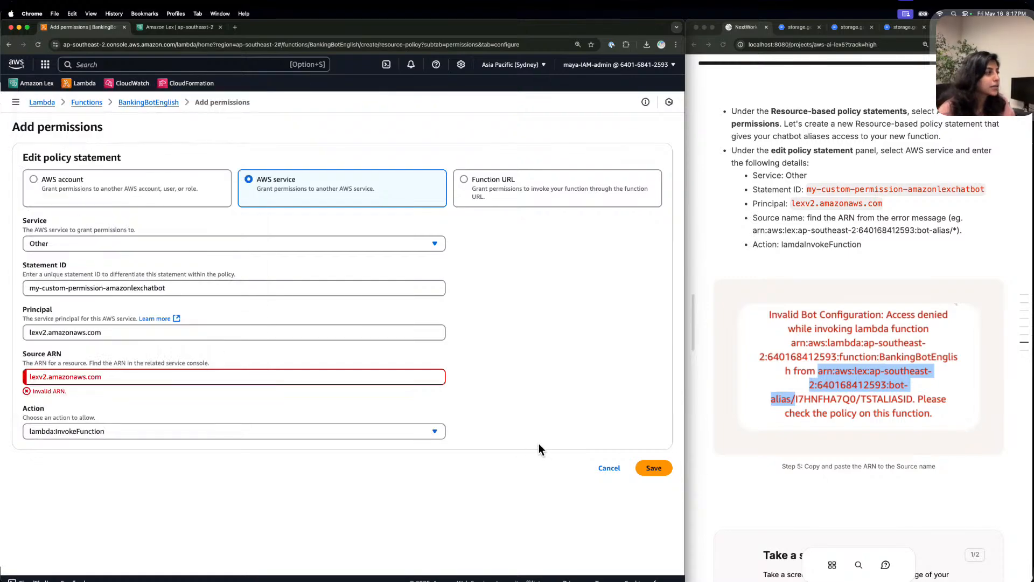
Replace the Source ARN with the bot alias ARN from the Lex error, ending it in bot-alias/*, and save the policy statement.
click(46, 377)
click(172, 26)
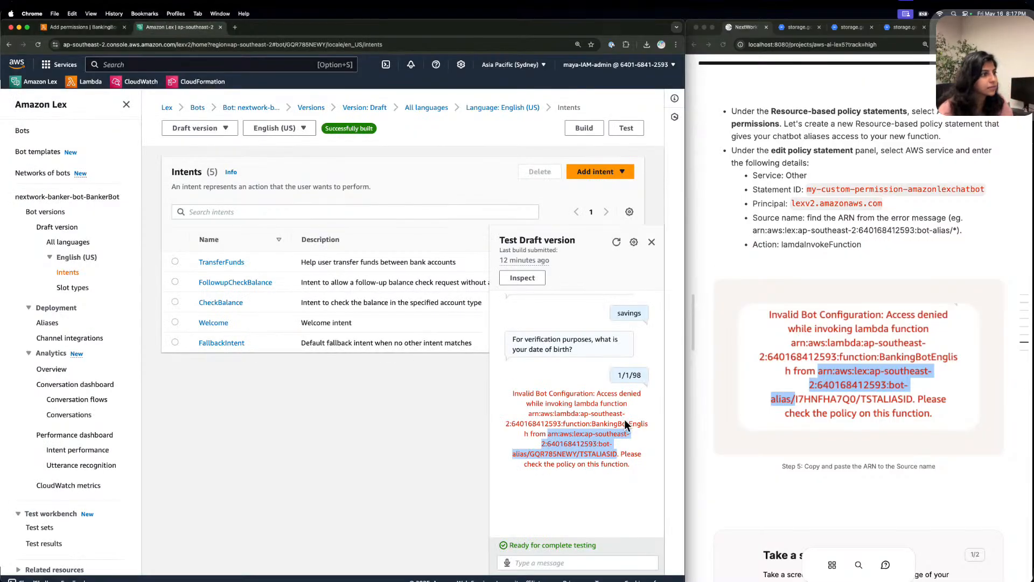
right_click(596, 452)
click(615, 468)
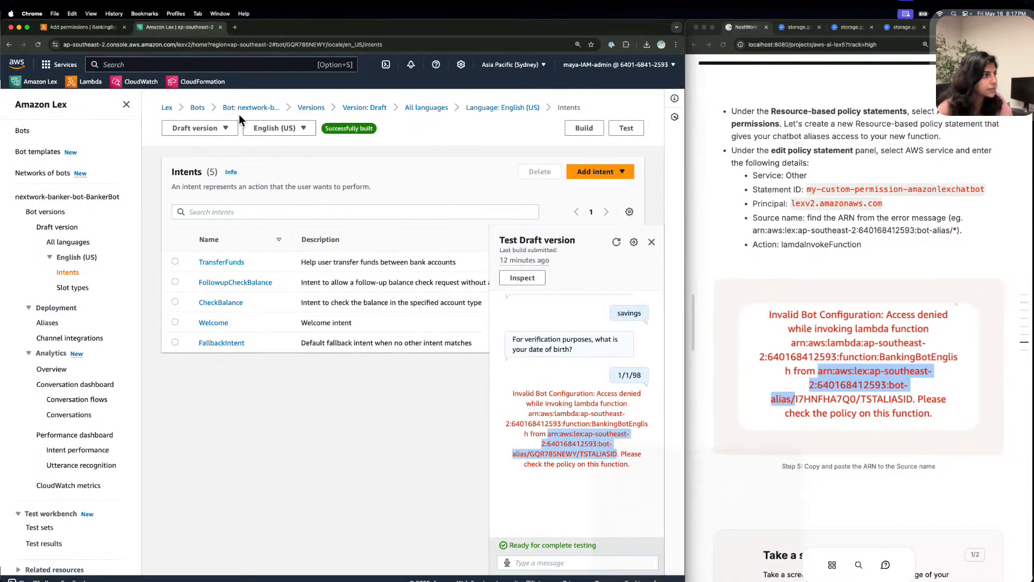
click(108, 26)
drag(161, 376, 23, 371)
key(super+v)
drag(320, 376, 201, 377)
text(*)
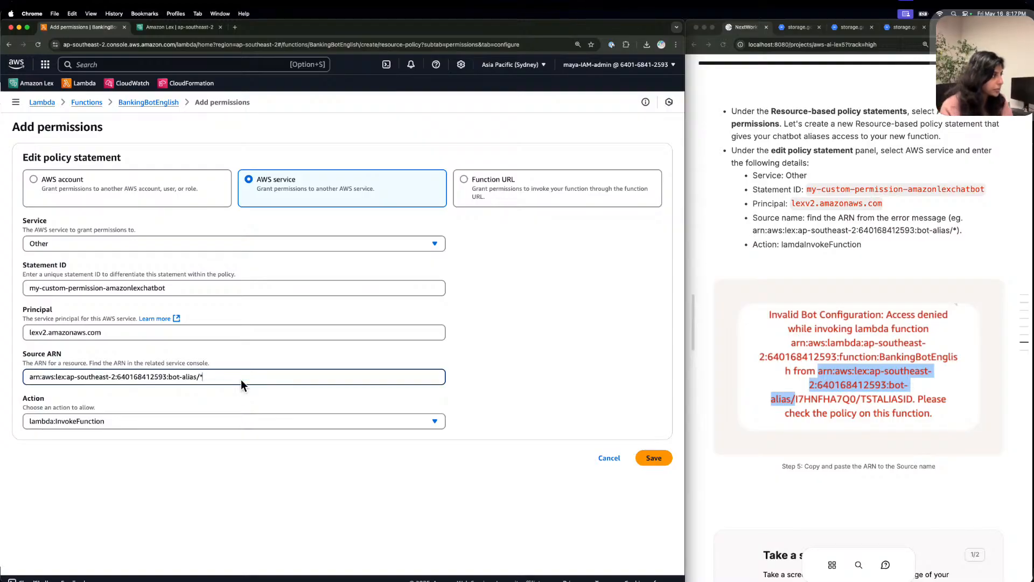
click(654, 457)
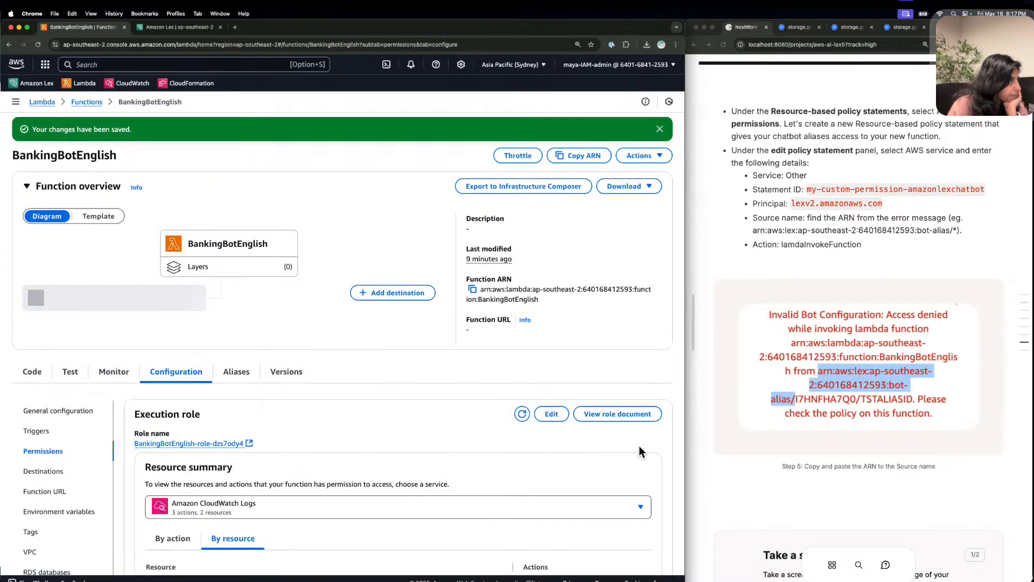
Examine the details of the my-custom-permission-amazonlexchatbot statement under BankingBotEnglish's resource-based policy statements.
scroll(639, 444, down, 8)
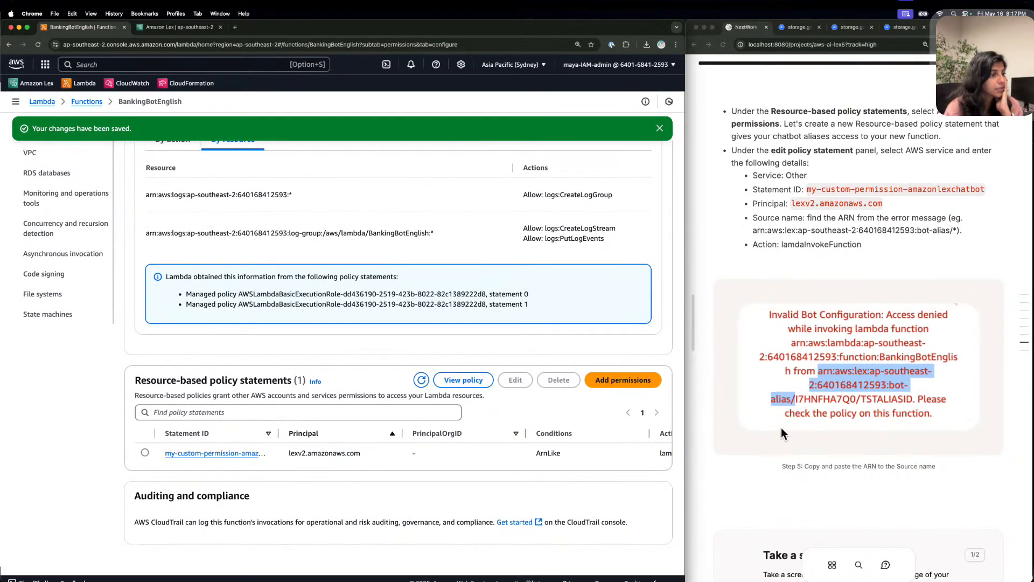
scroll(877, 416, down, 6)
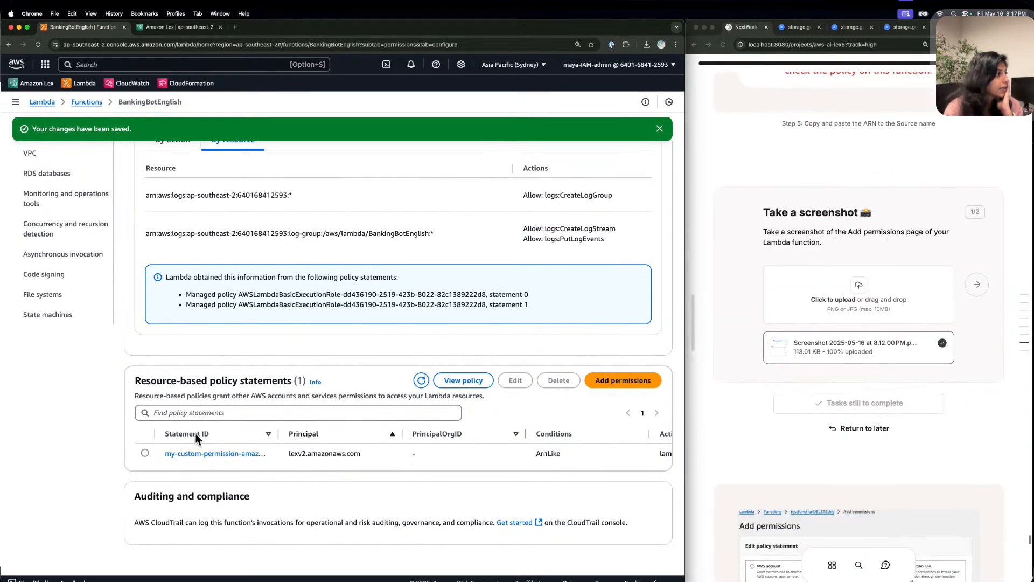
click(203, 451)
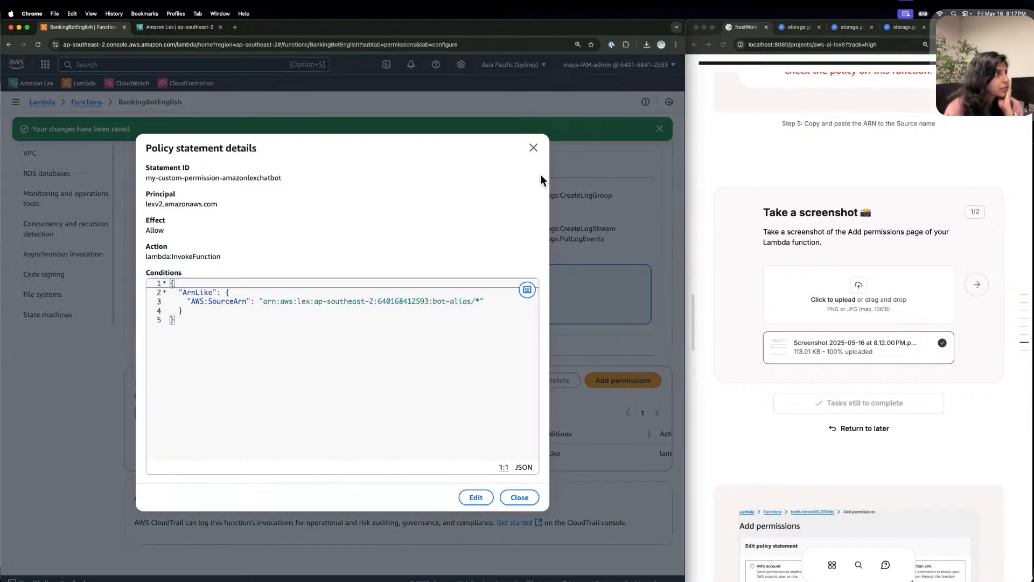
click(531, 147)
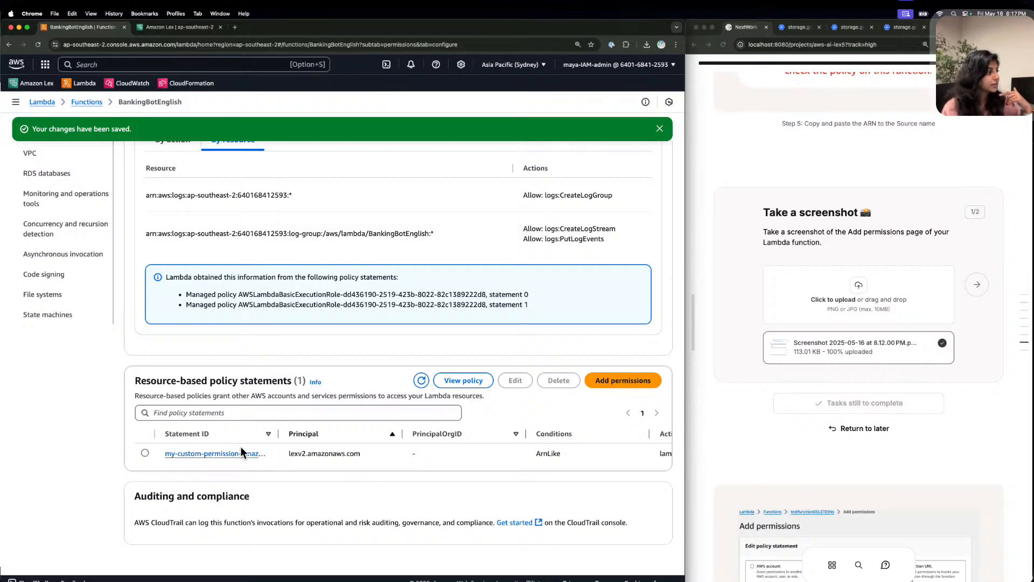
Reopen the my-custom-permission-amazonlexchatbot statement for editing, review its settings and save it again.
click(146, 451)
click(515, 381)
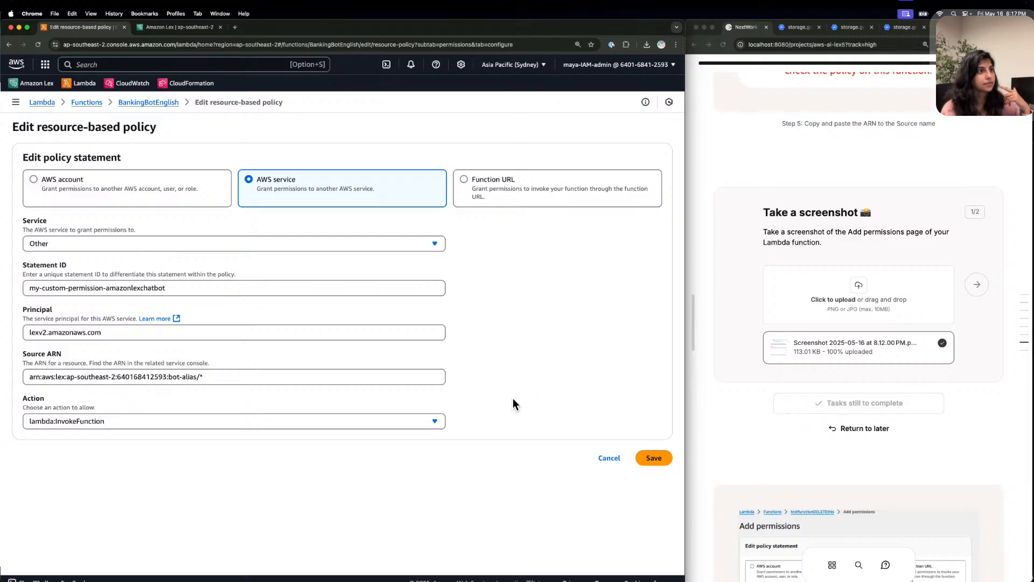
click(784, 344)
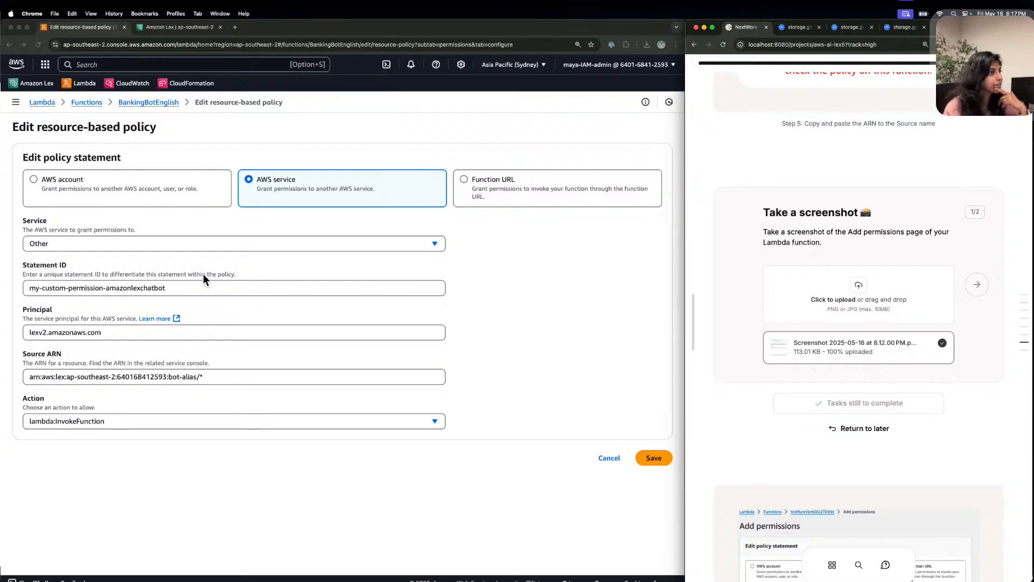
click(656, 455)
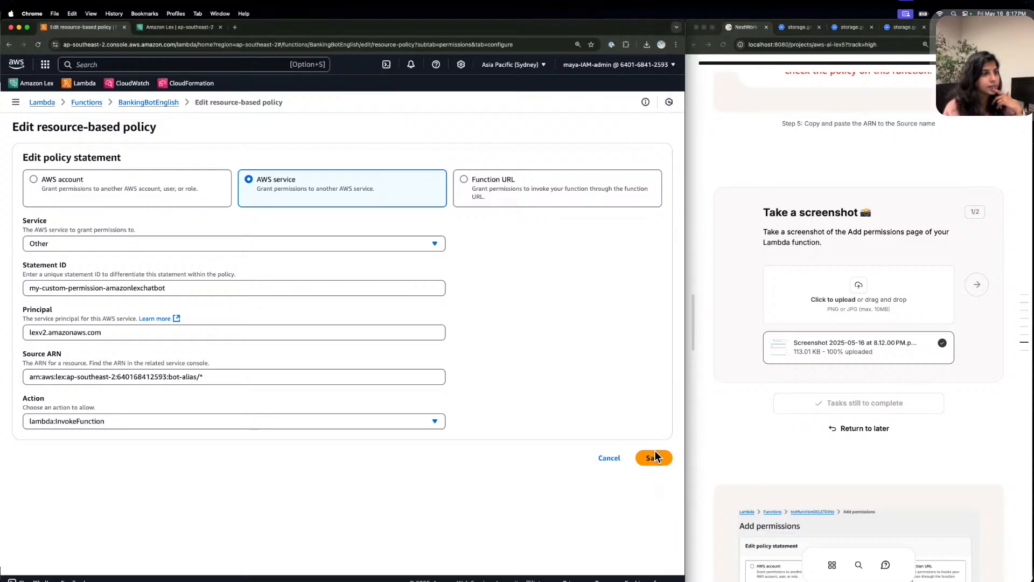
click(655, 457)
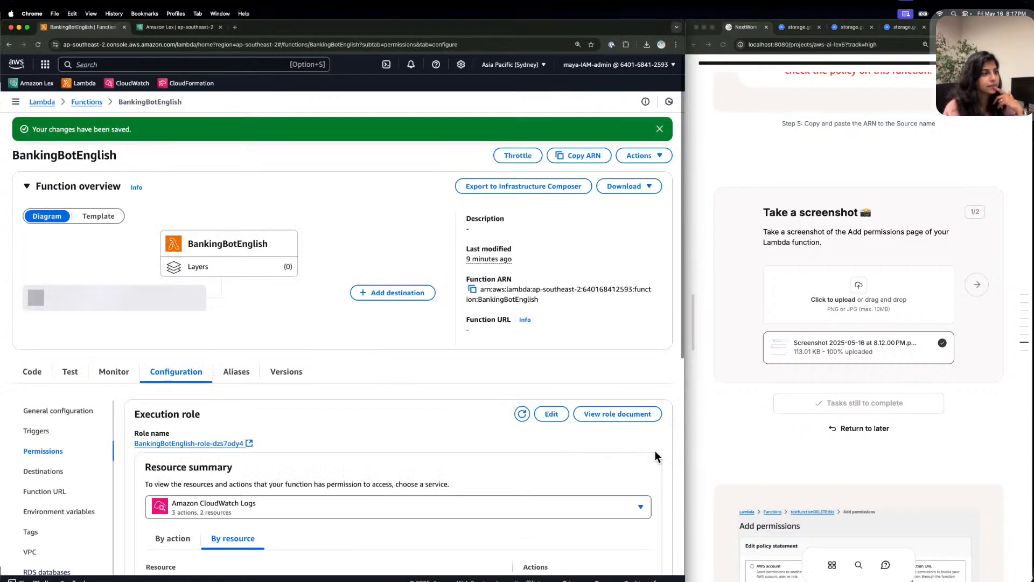
Open the English (US) intents of nextwork-banker-bot-BankerBot in Amazon Lex and start a test chat with the draft version.
scroll(796, 437, down, 3)
scroll(796, 441, down, 8)
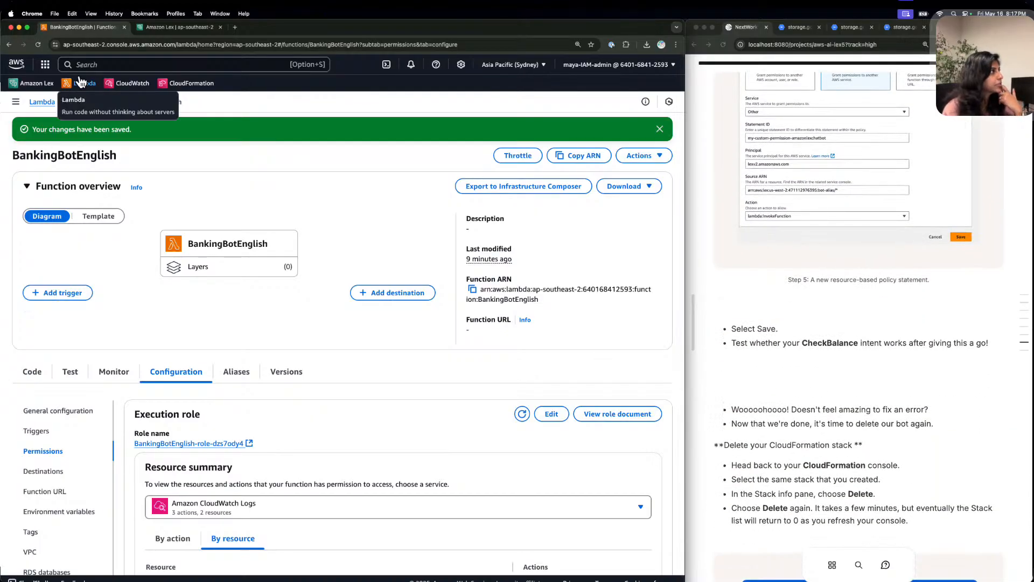
click(38, 83)
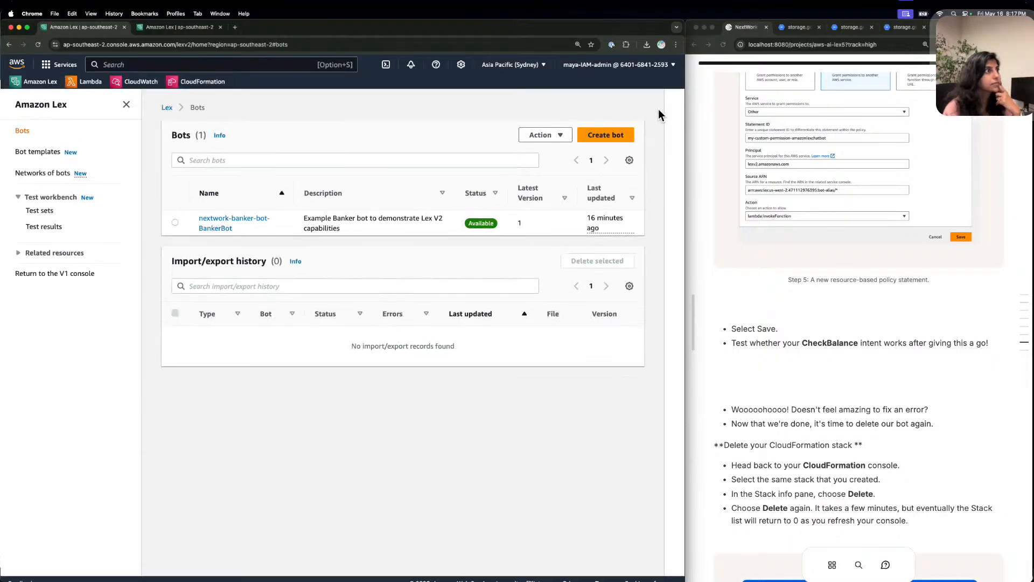
click(272, 222)
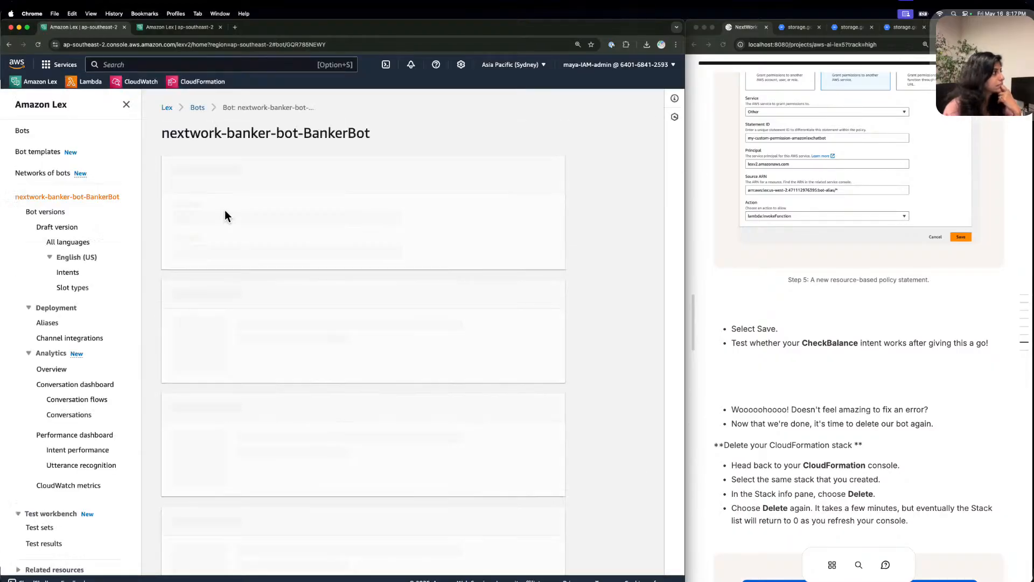
click(60, 269)
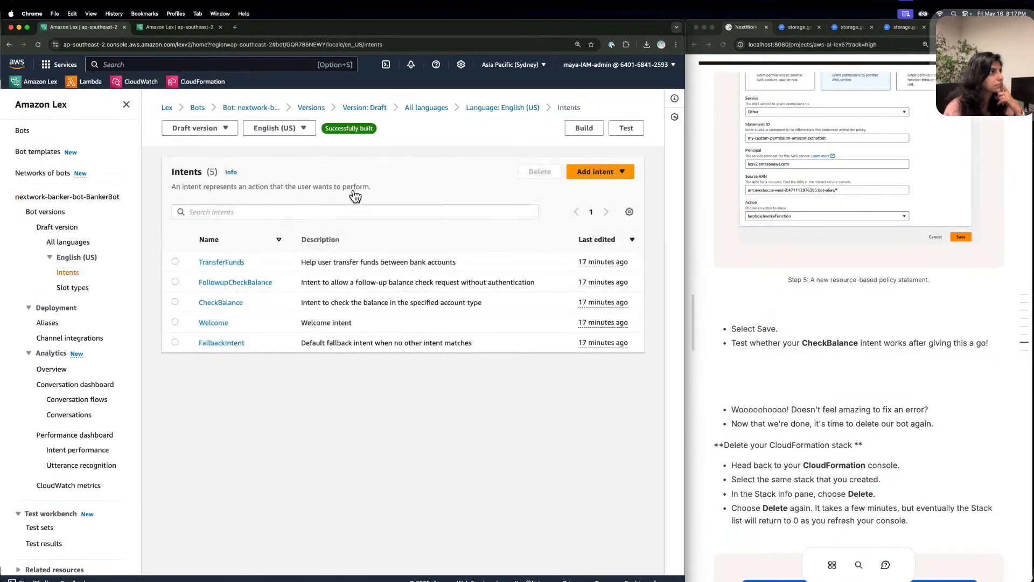
click(625, 128)
Send "check my balance" to the bot in the test chat.
click(568, 562)
text(chekc)
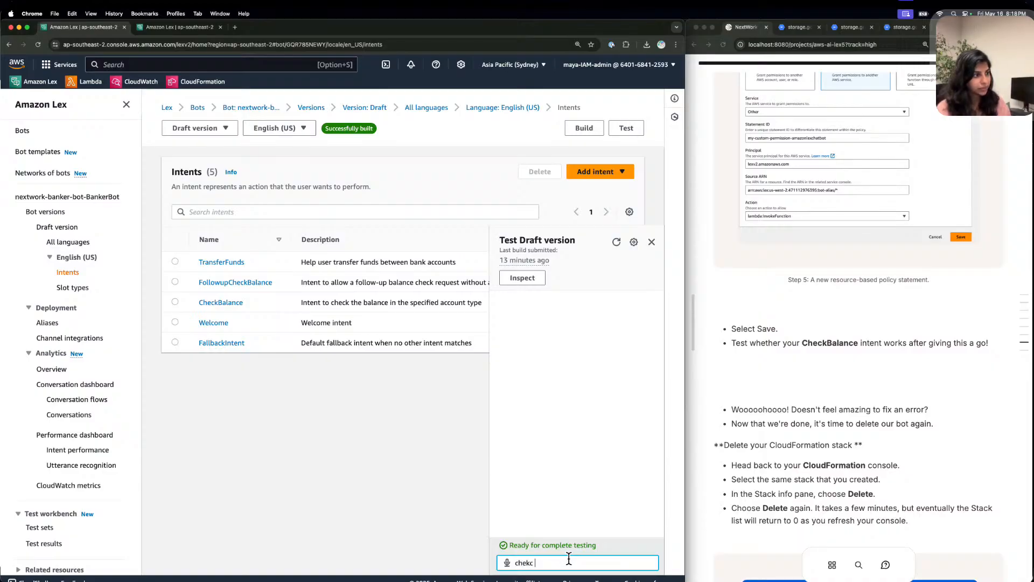
key(BackSpace)
key(BackSpace)
text(ck my b)
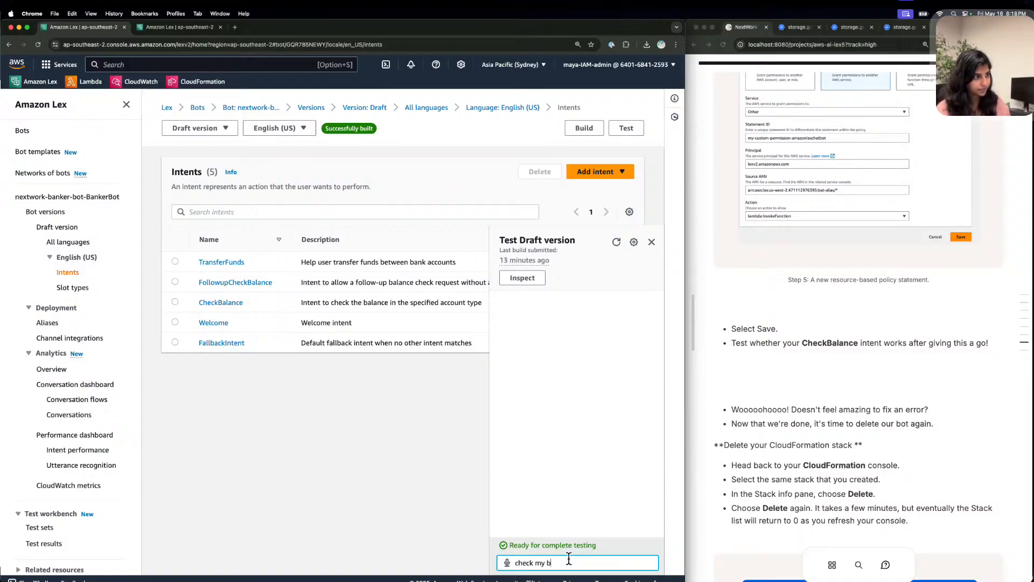
text(alance)
key(Return)
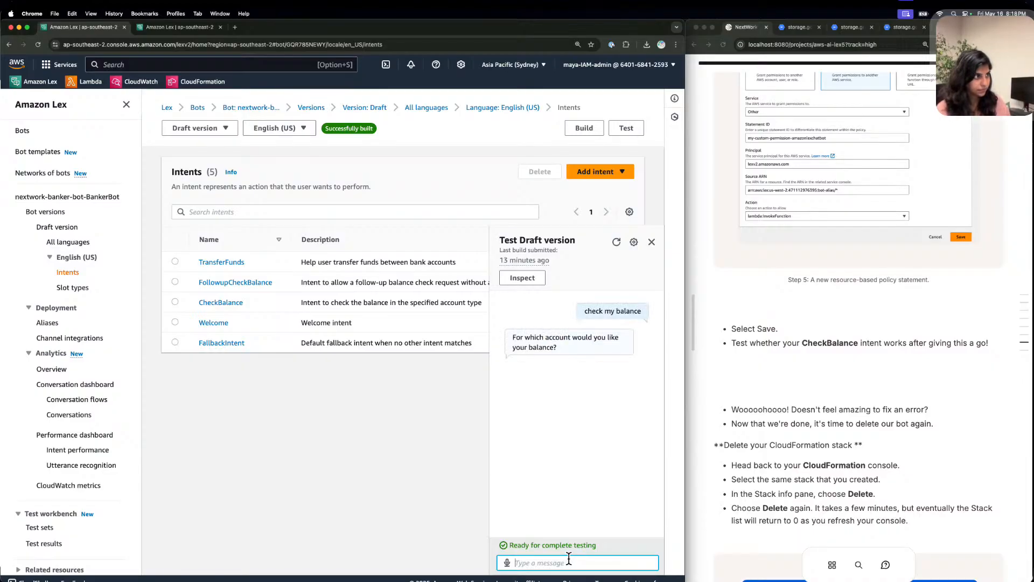
Answer the bot's questions with the savings account and a date of birth for verification.
text(savings)
key(Return)
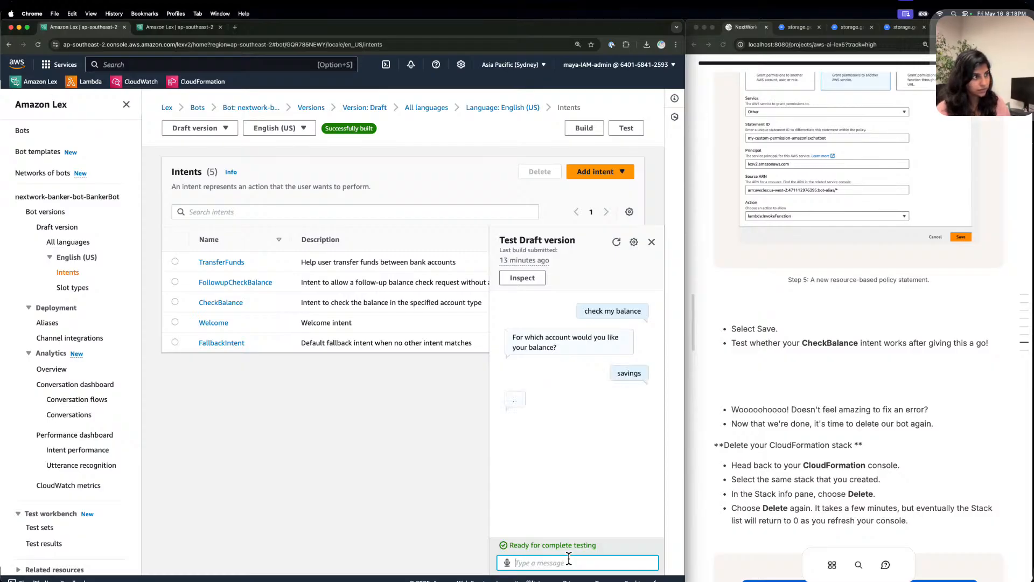
text(1/1/)
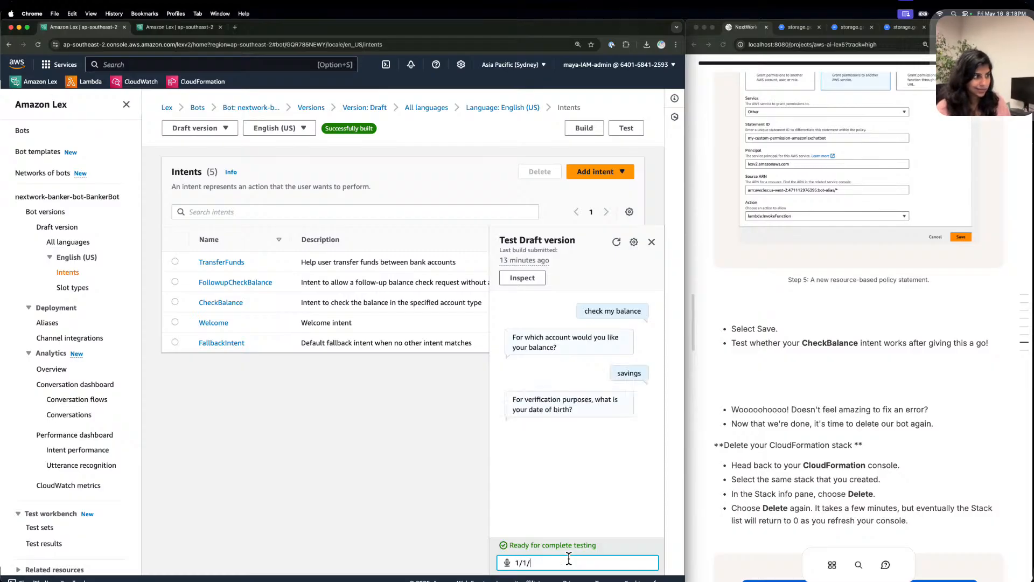
text(93)
key(Return)
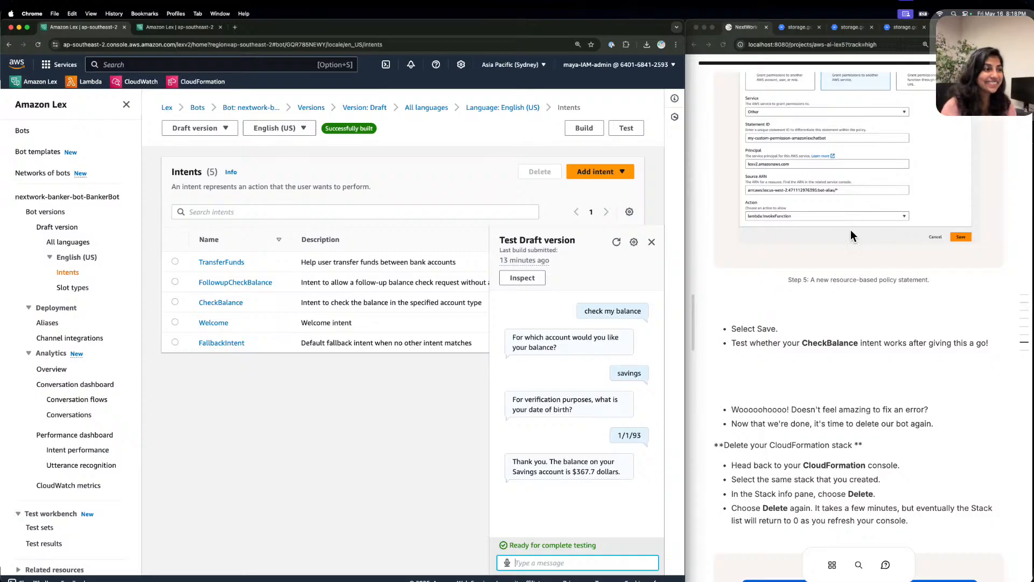
Read the guide's instructions on deleting the CloudFormation stack.
scroll(776, 250, down, 1)
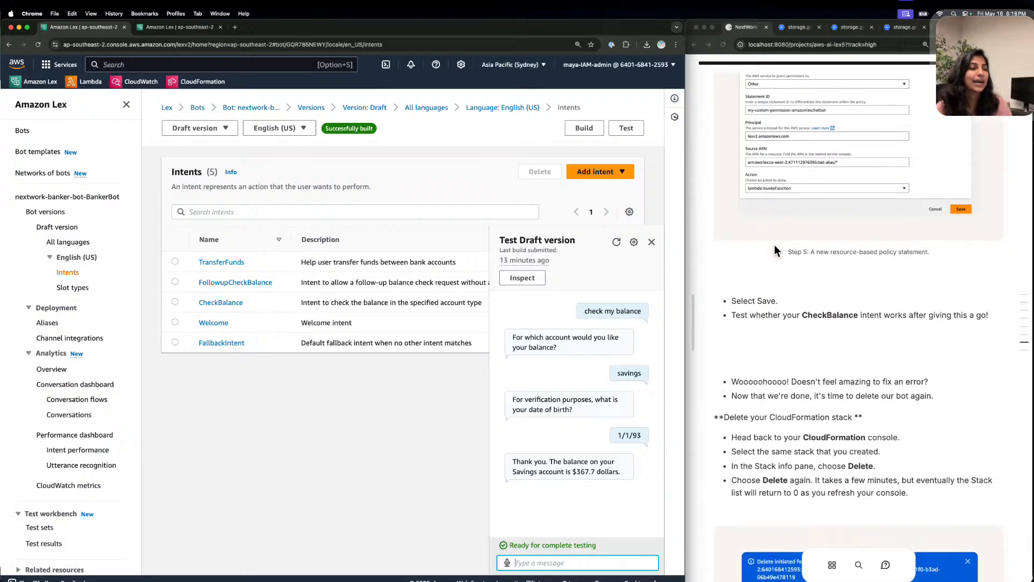
scroll(776, 251, down, 1)
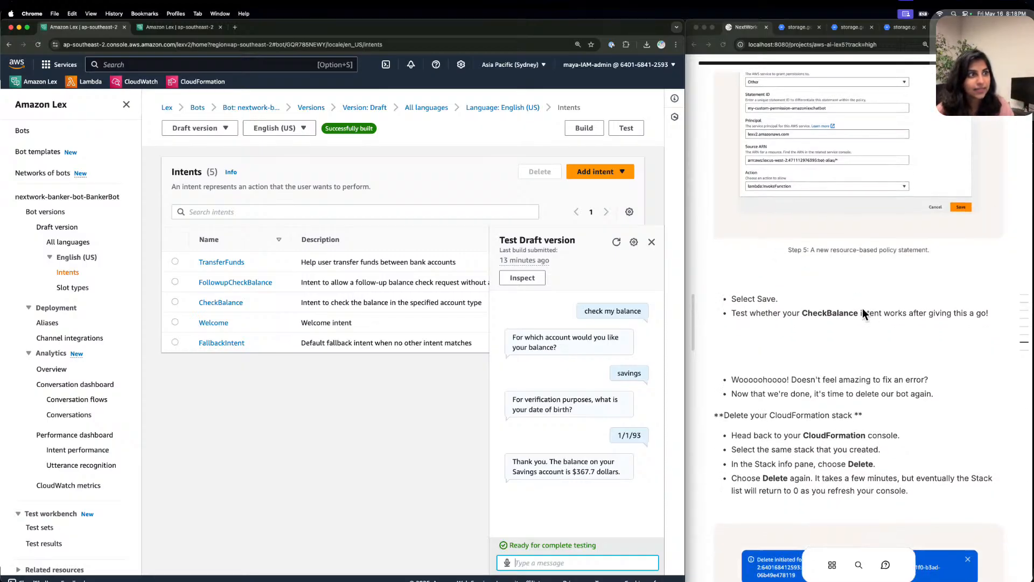
drag(843, 380, 928, 380)
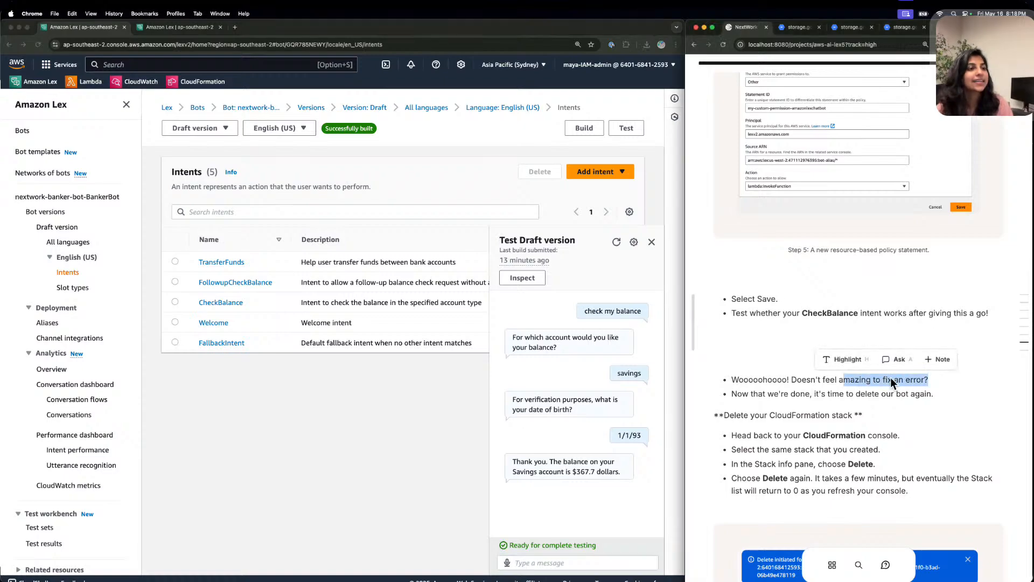
click(889, 381)
scroll(890, 382, down, 5)
scroll(891, 384, down, 7)
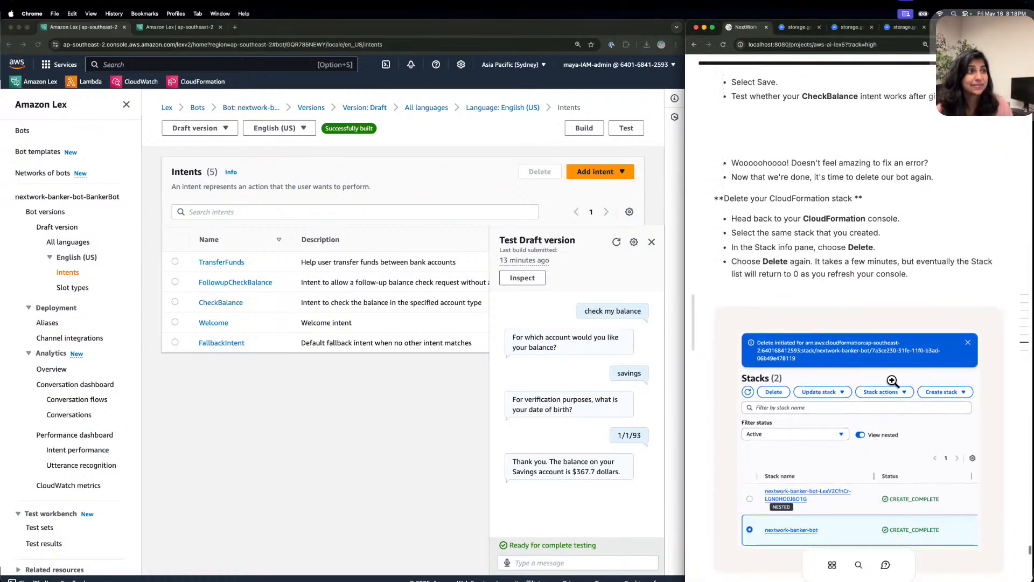
scroll(891, 381, down, 1)
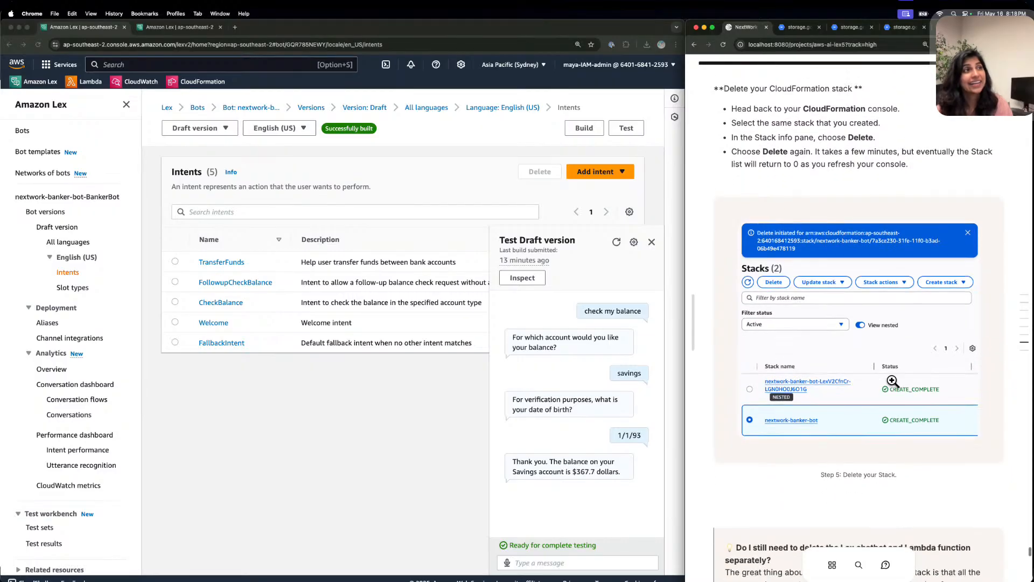
scroll(892, 381, down, 1)
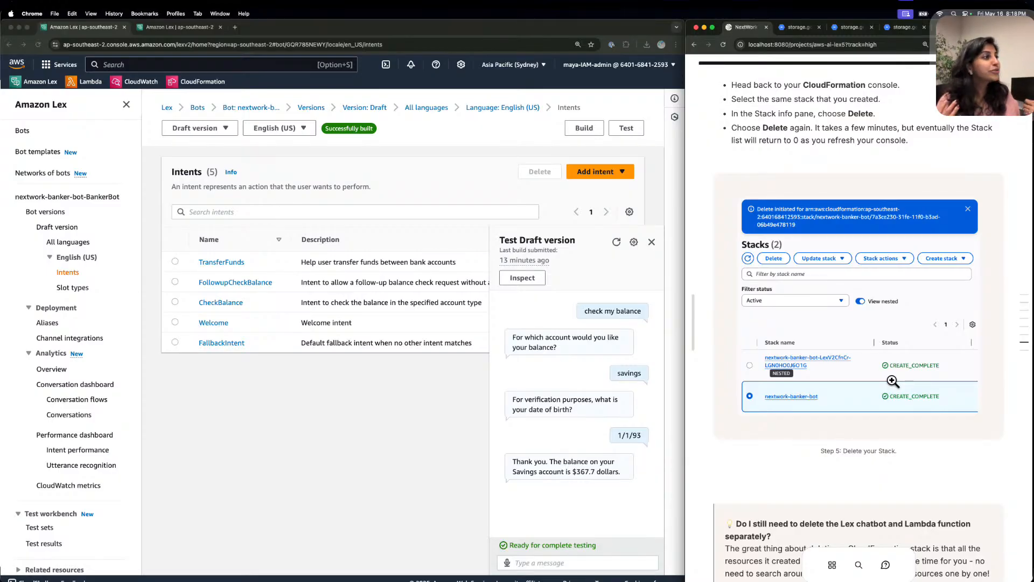
Close the test chat, view the bot's details and its versions, and return to the English (US) intents.
click(668, 243)
click(651, 241)
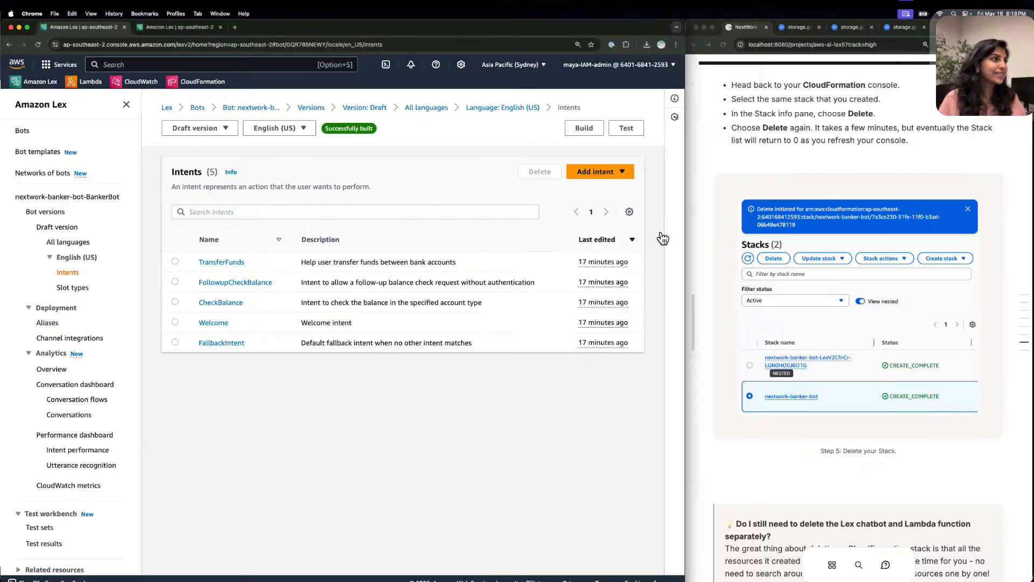
click(54, 210)
click(67, 192)
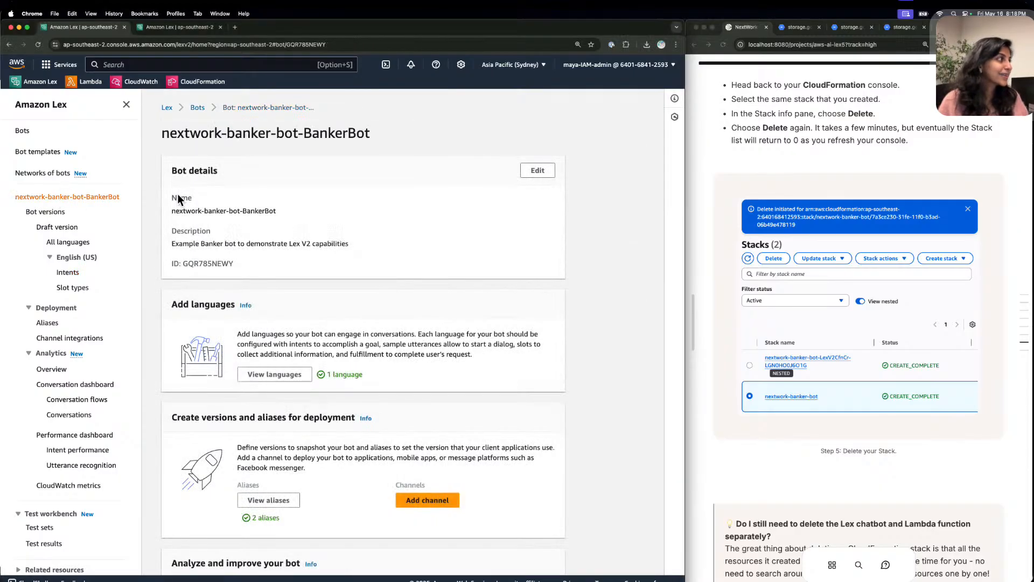
click(45, 211)
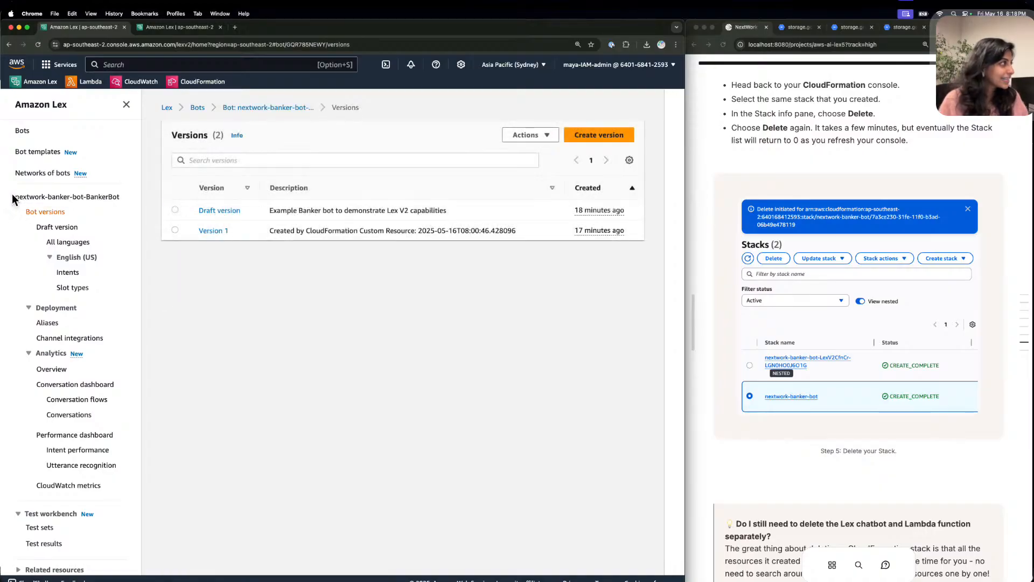
click(66, 269)
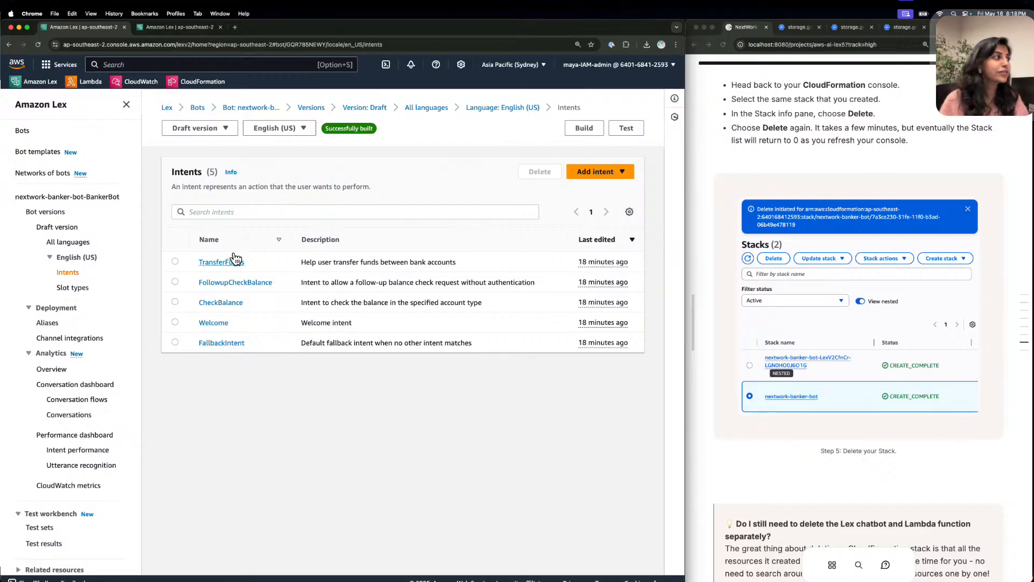
Open the TransferFunds intent and clear the draft version's test chat for a fresh conversation.
click(229, 260)
click(624, 137)
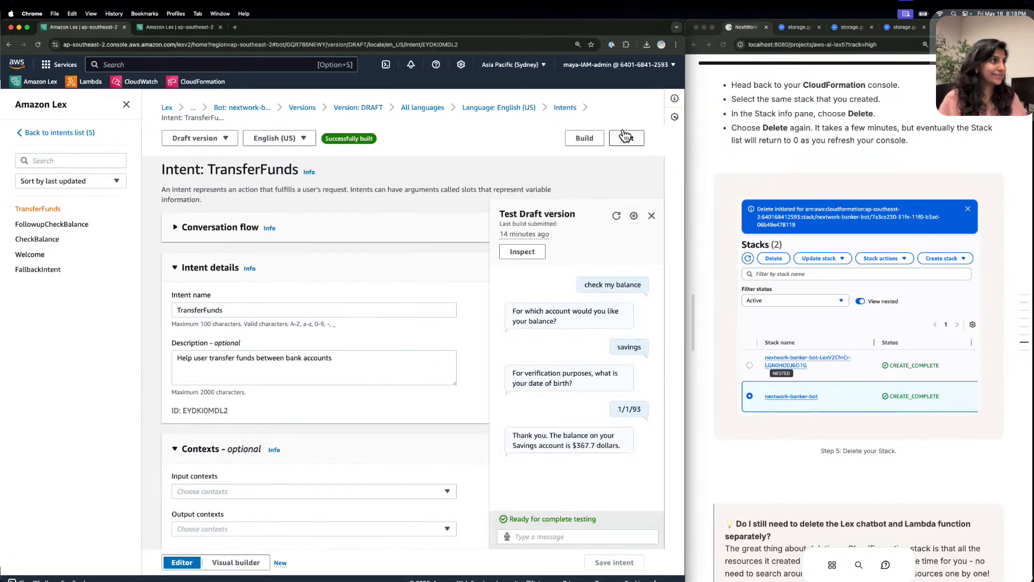
click(617, 215)
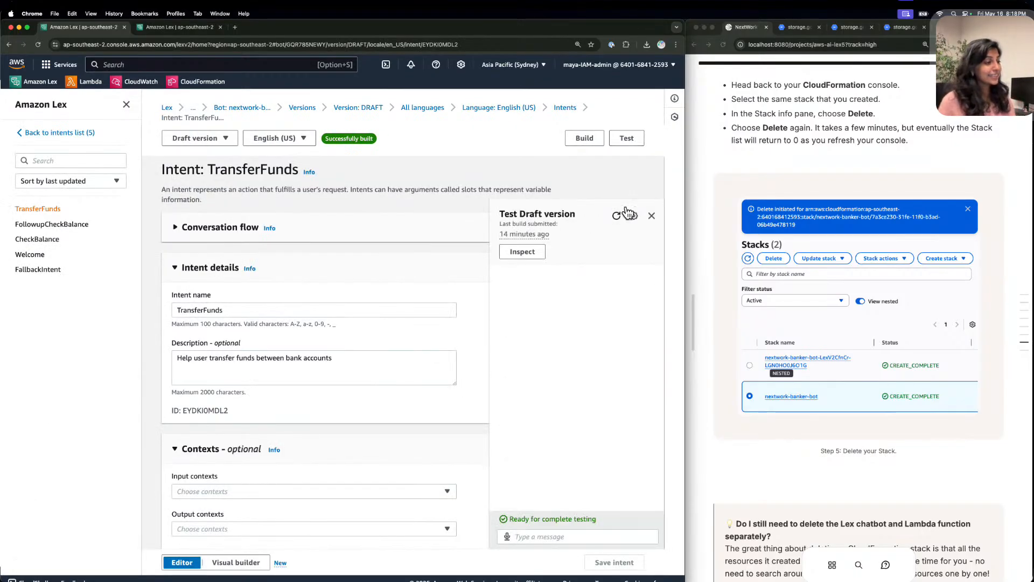
Greet the bot with "hi" in the test chat and ask it to "check my balance".
click(590, 535)
text(hi)
key(Return)
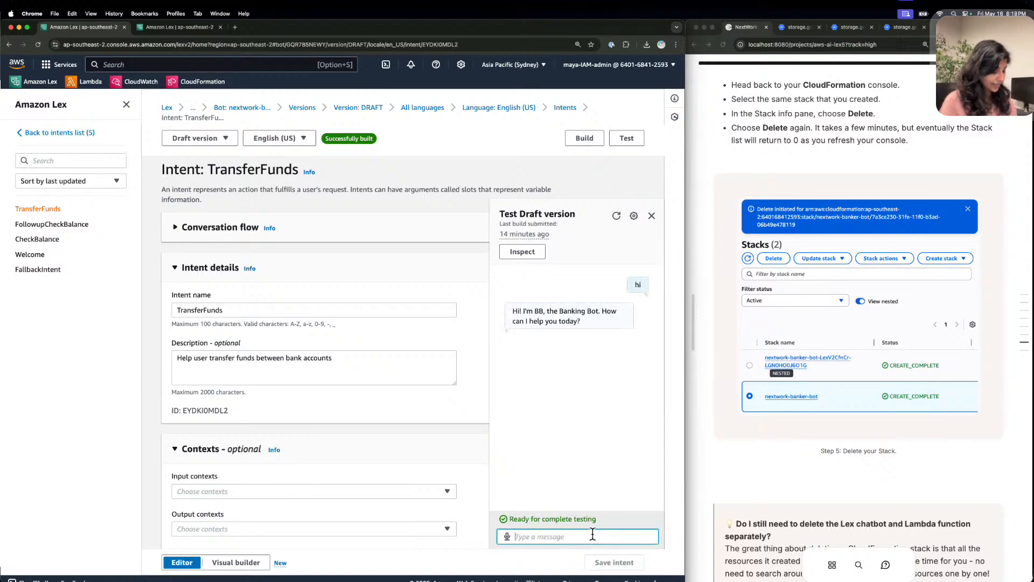
text(check )
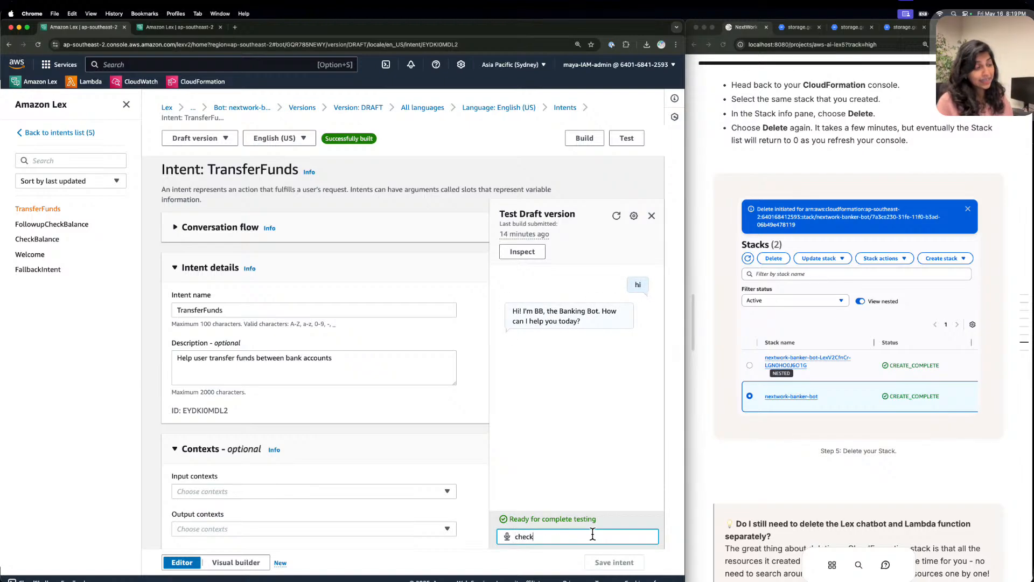
text(my balance)
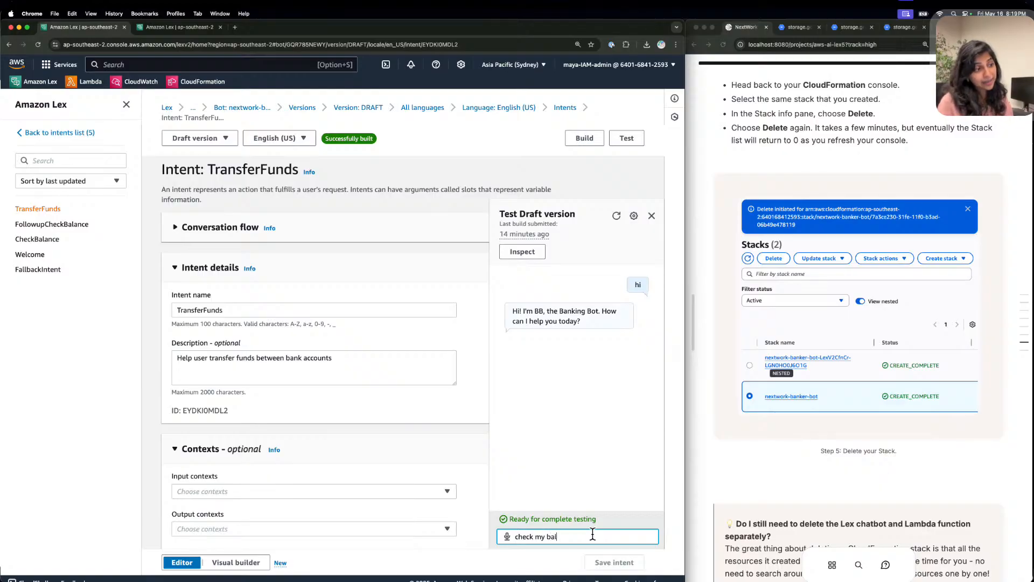
key(Return)
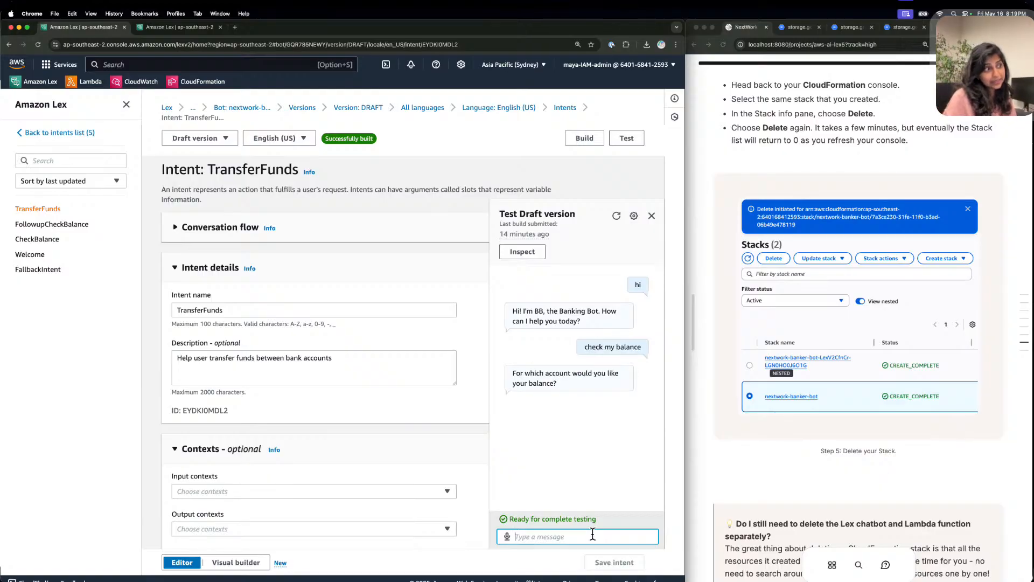
Answer the bot's account question with "saving" and give a date of birth for verification.
text(saving)
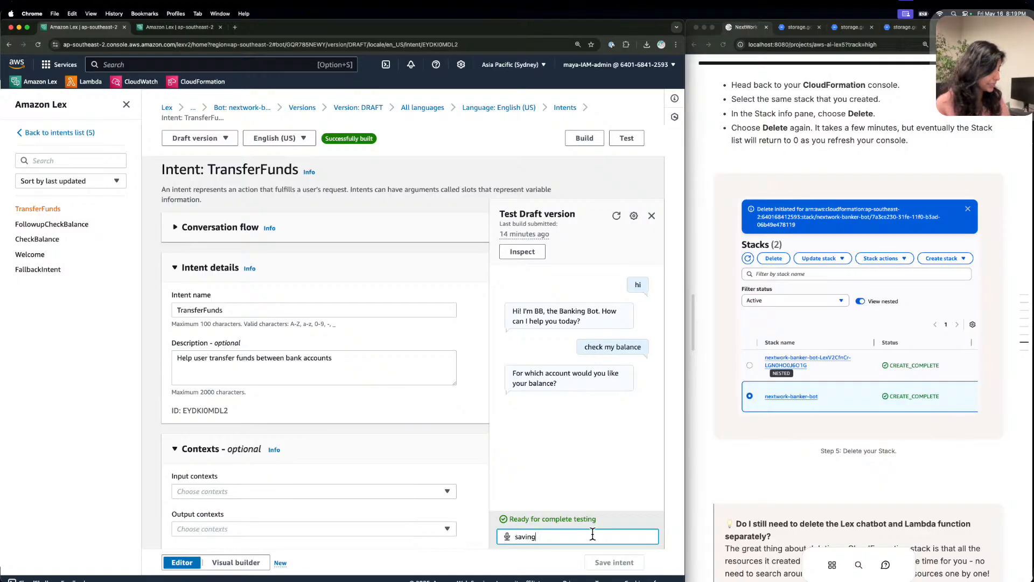
key(Return)
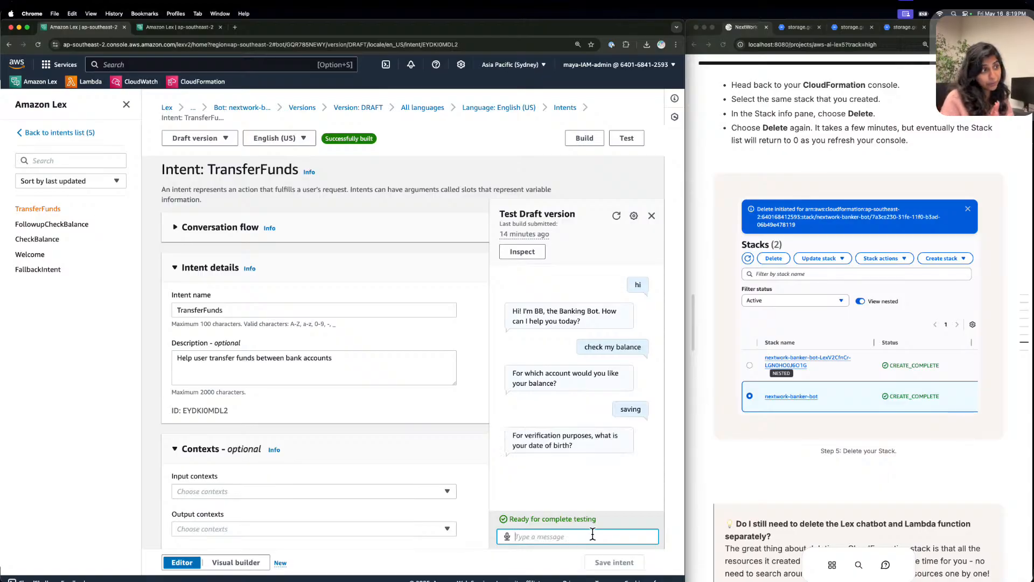
text(1/)
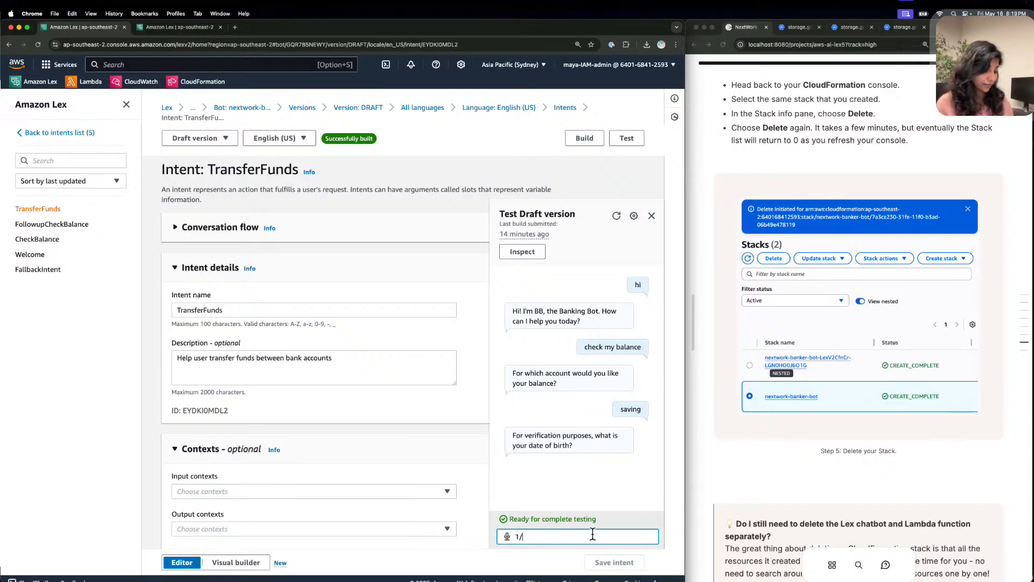
text(193)
key(Return)
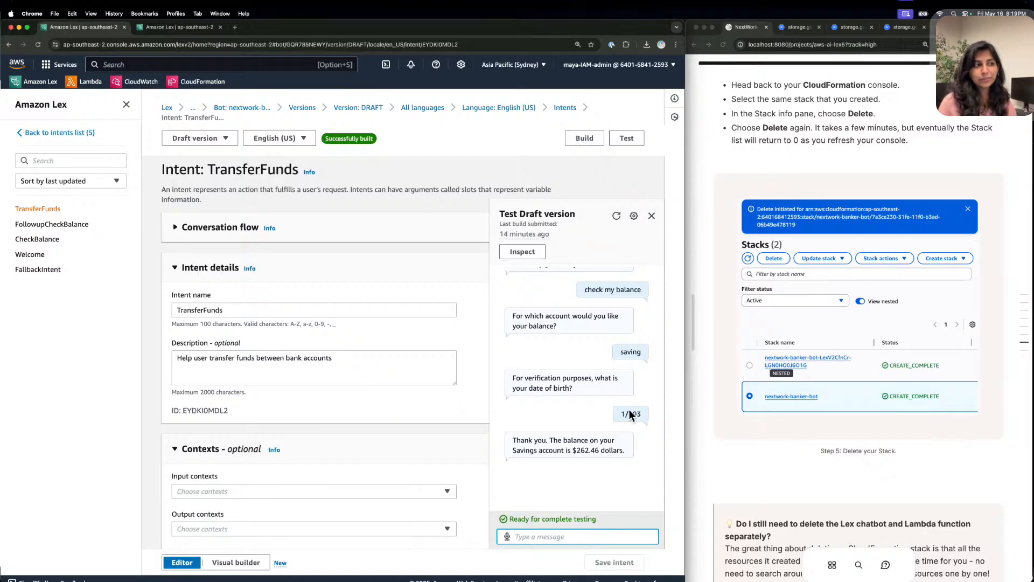
Send the follow-up balance question "what about amex?" to the bot.
text(what ab)
text(out )
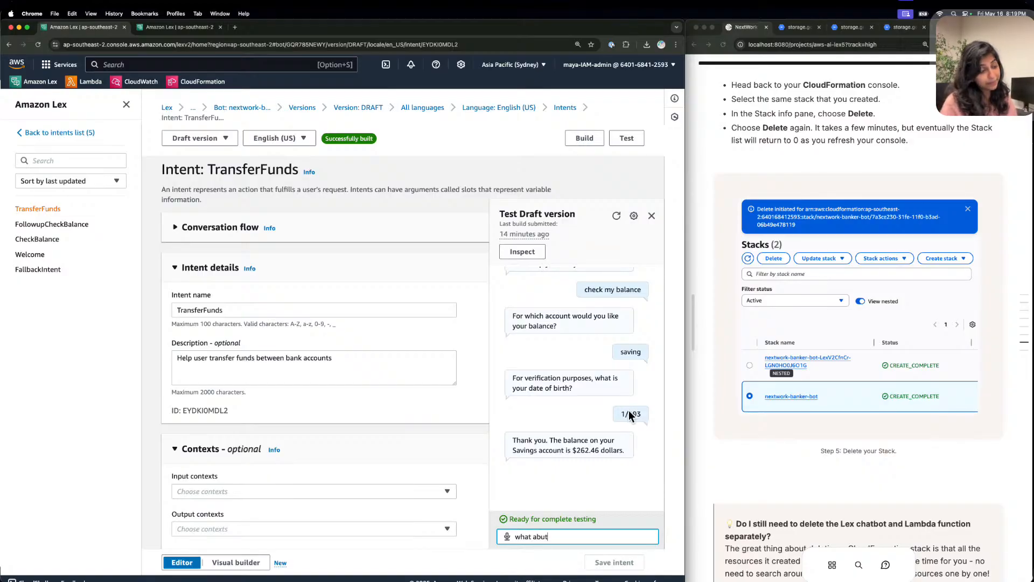
text(amex?)
key(Return)
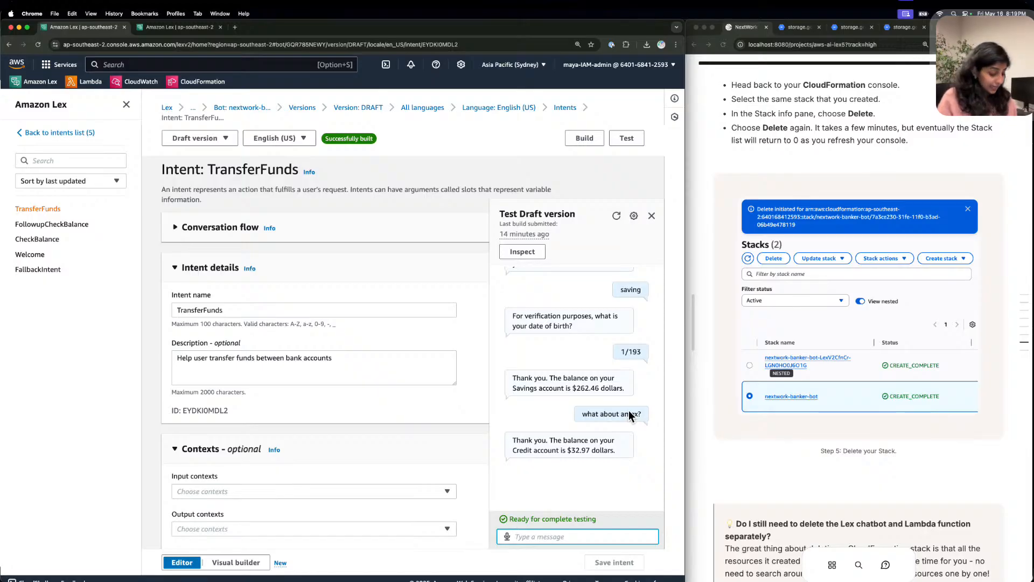
Ask the bot to "transfer 50 from checking to savings" and approve the transfer with "yes".
text(transfer )
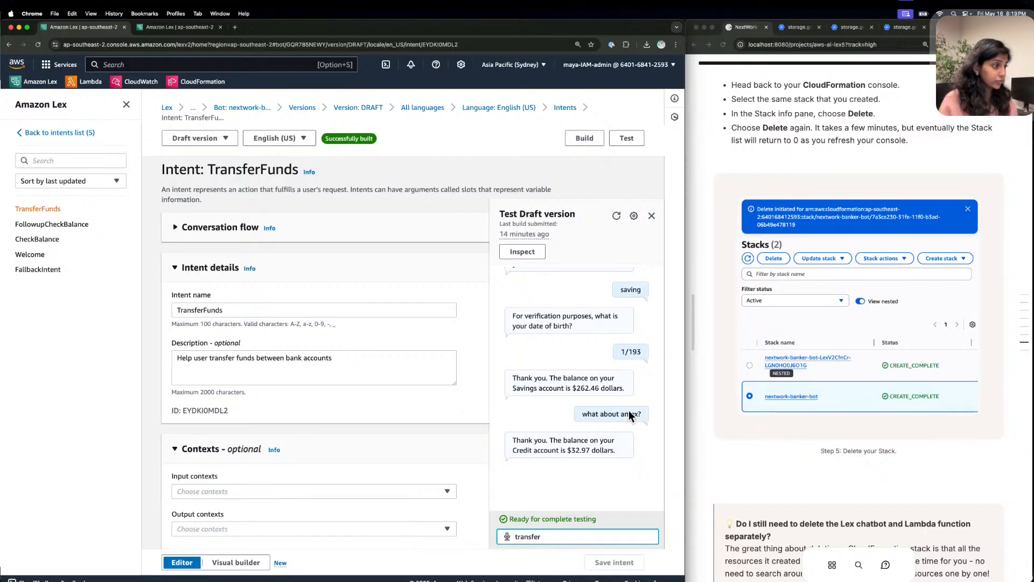
text(50 fro)
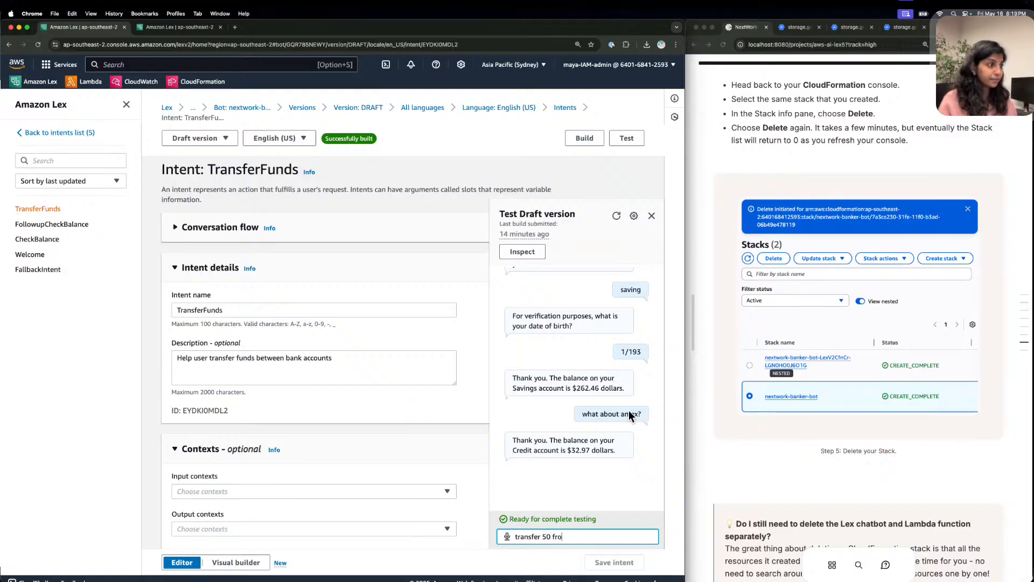
text(m check)
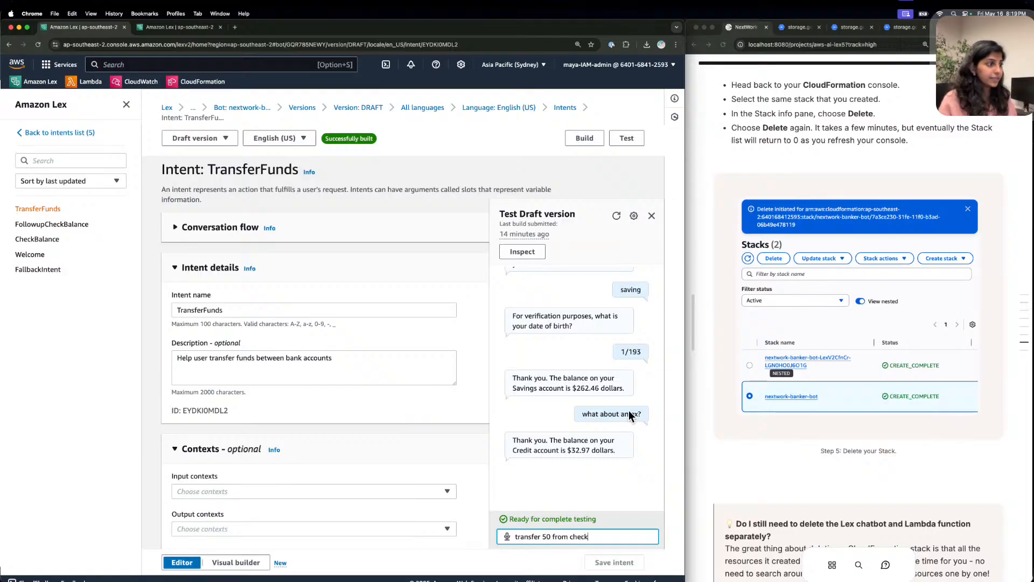
text(ing to savings)
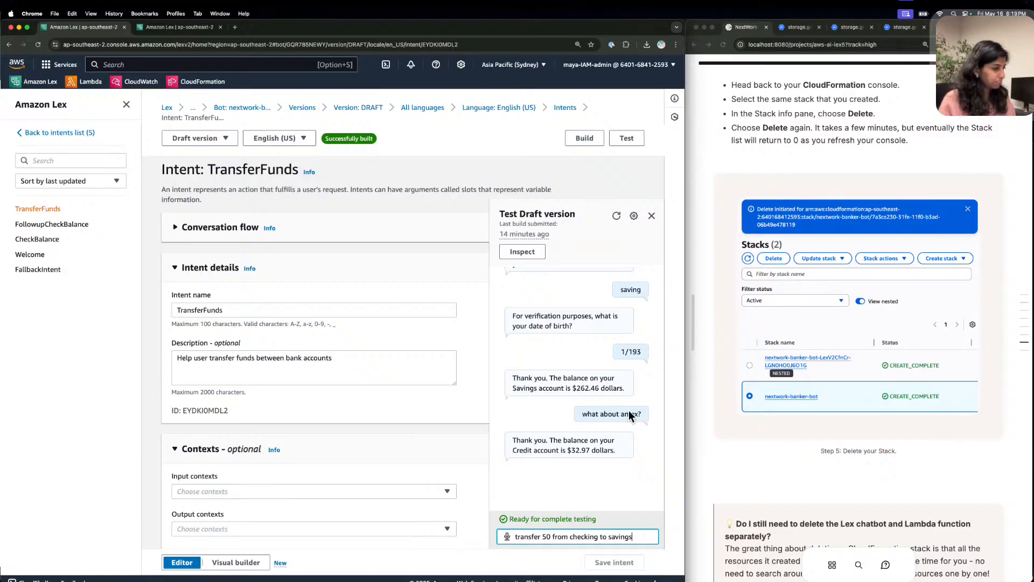
key(Return)
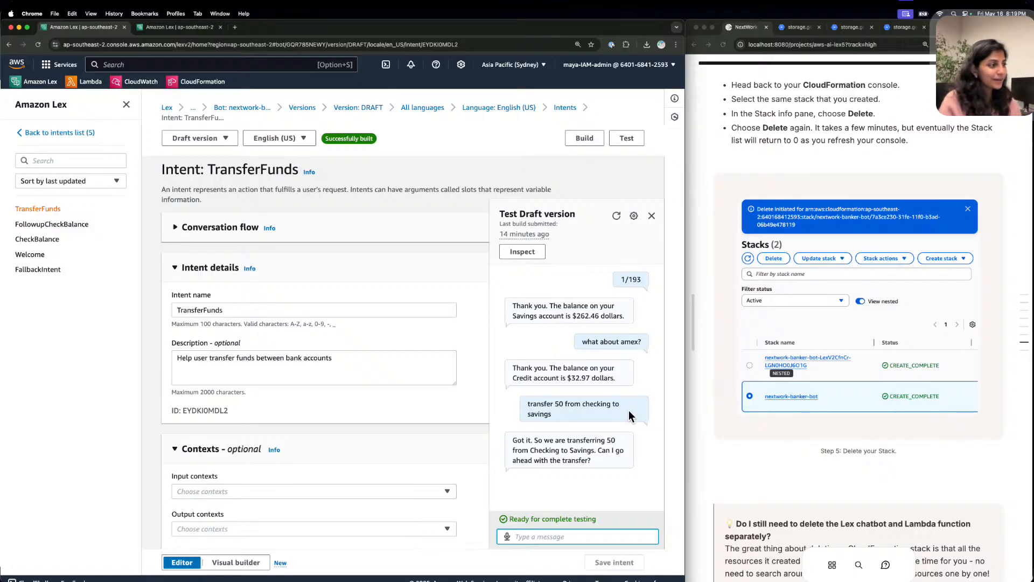
text(yes)
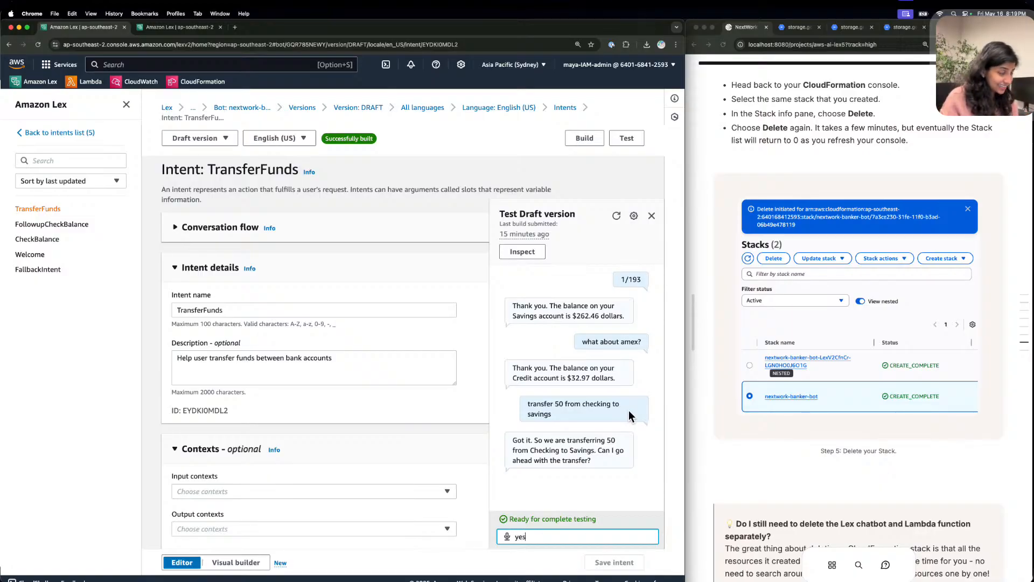
key(Return)
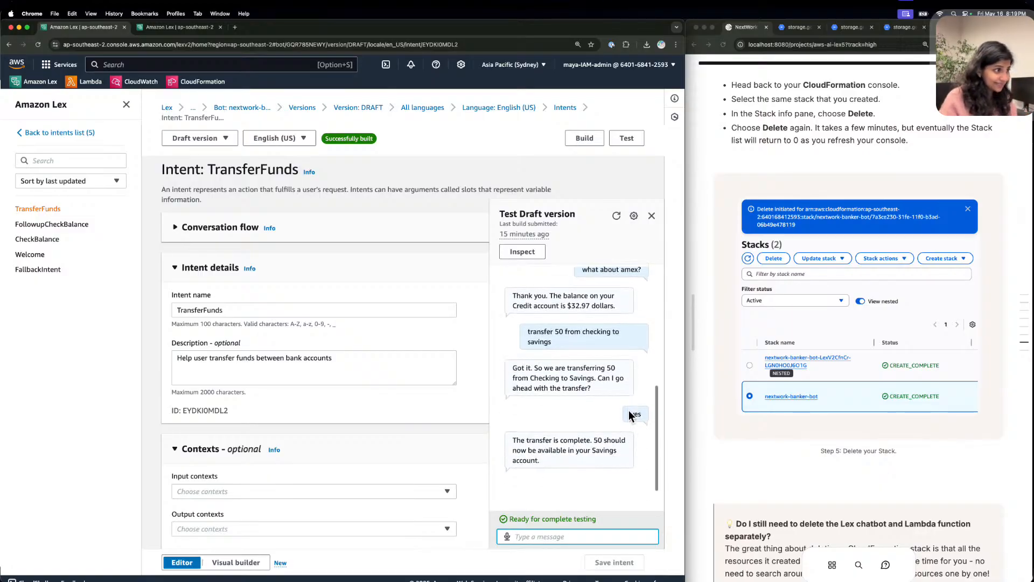
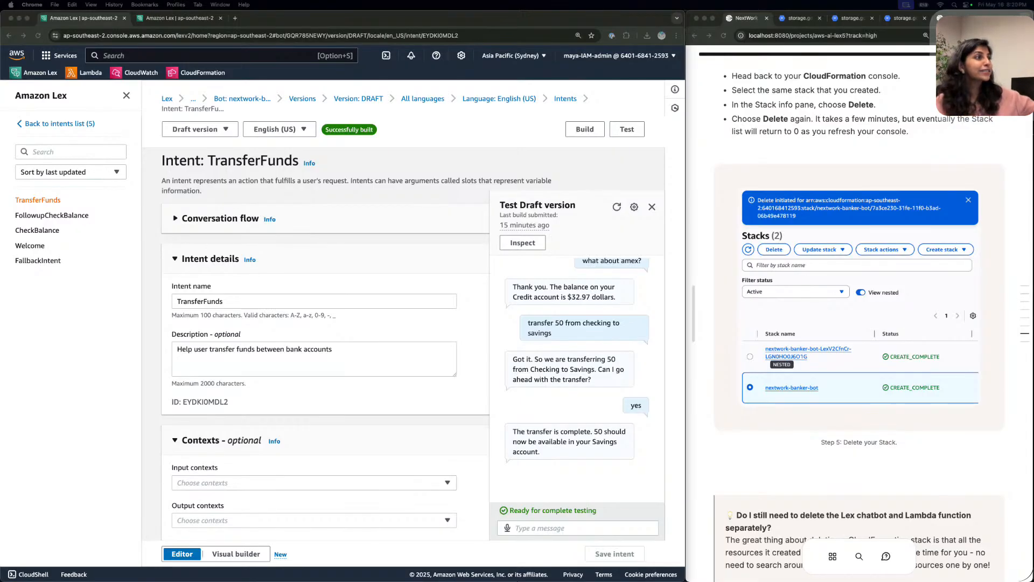
Close the test chat, leave the intent, and delete the nextwork-banker-bot stack in CloudFormation.
click(652, 207)
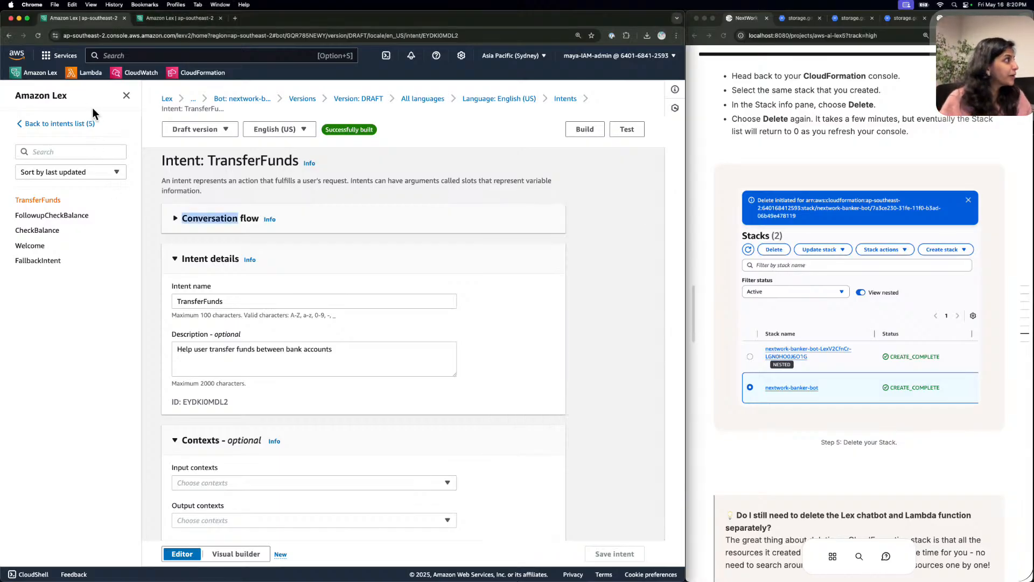
click(67, 124)
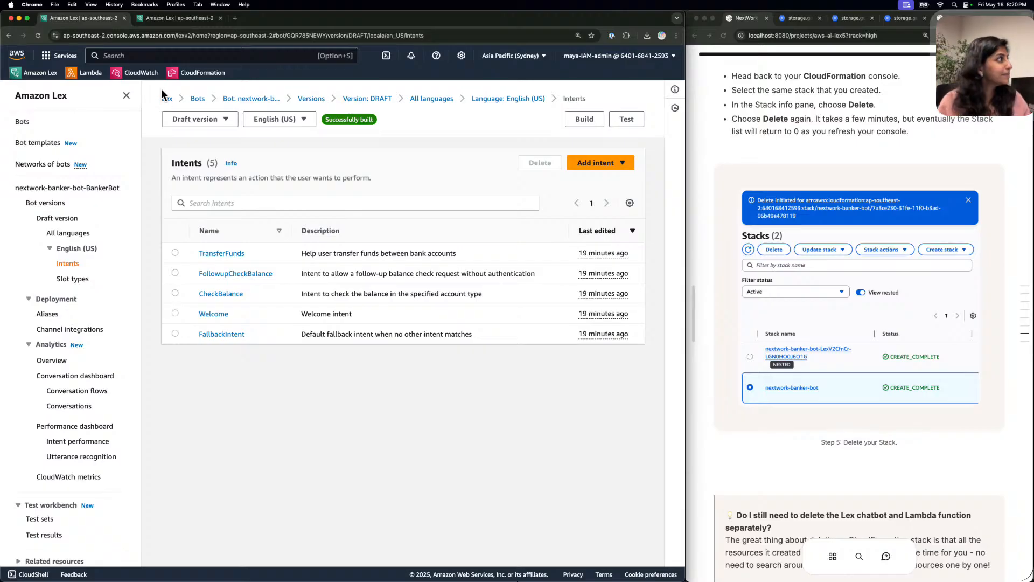
click(218, 71)
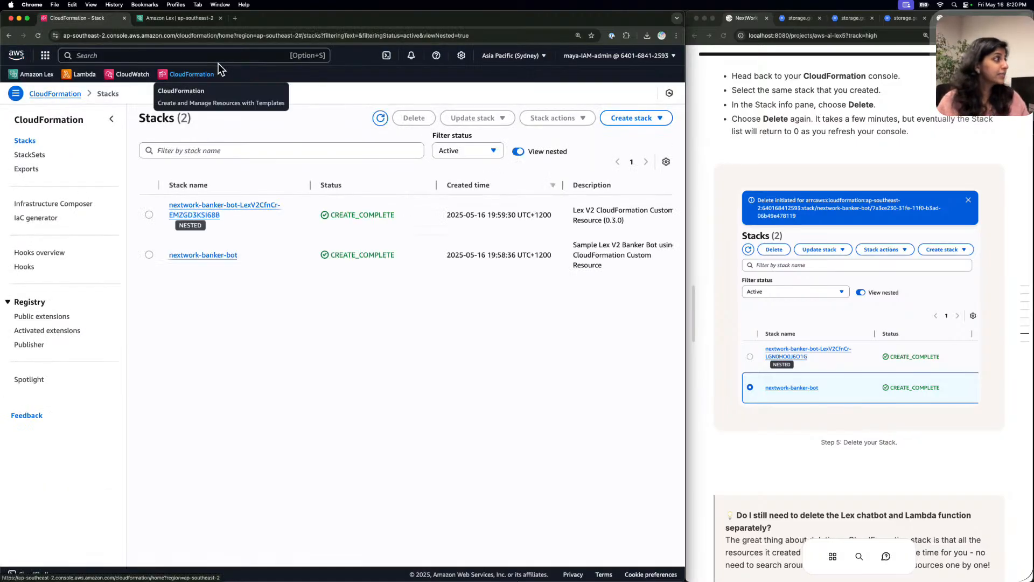
click(149, 254)
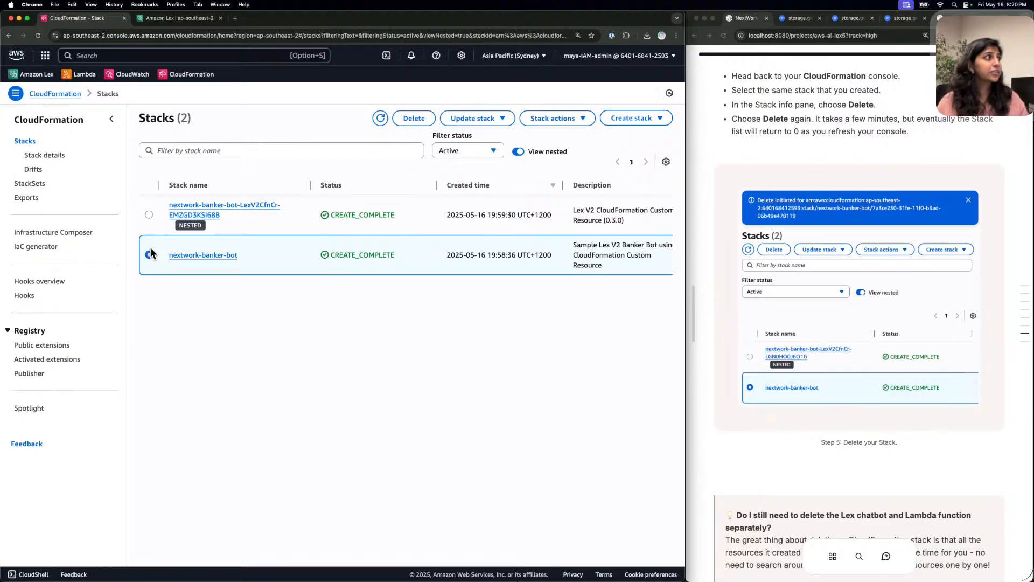
click(414, 118)
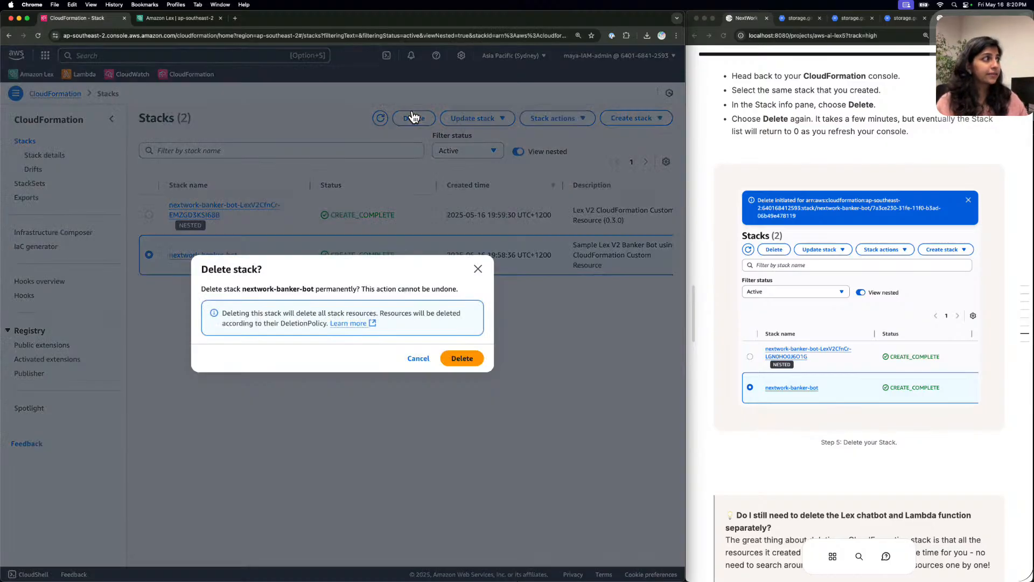
click(444, 361)
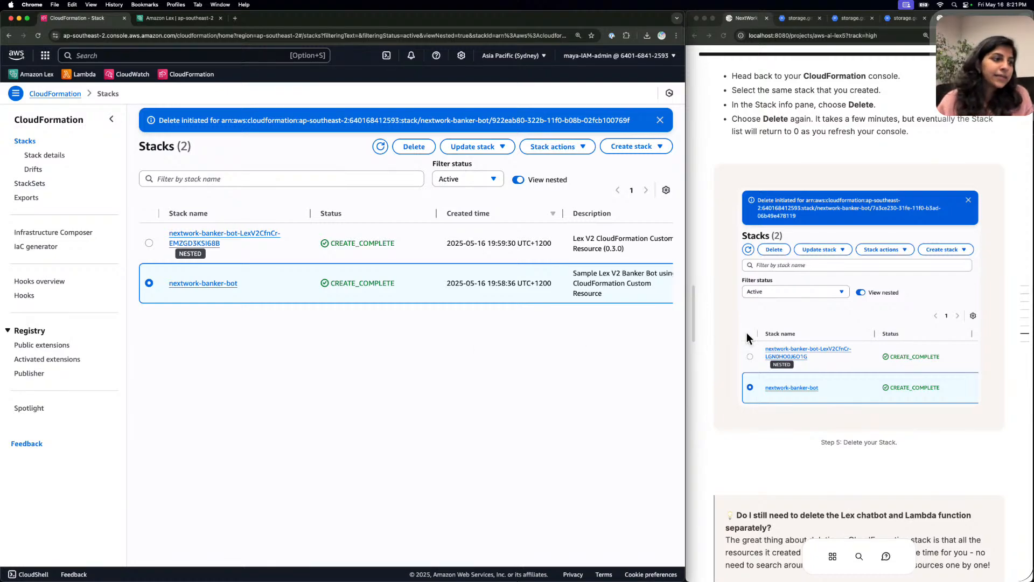
Start the guide's first quiz answer on Amazon Lex, describing it as "an AWS service" that is useful.
scroll(787, 342, down, 5)
scroll(787, 341, down, 3)
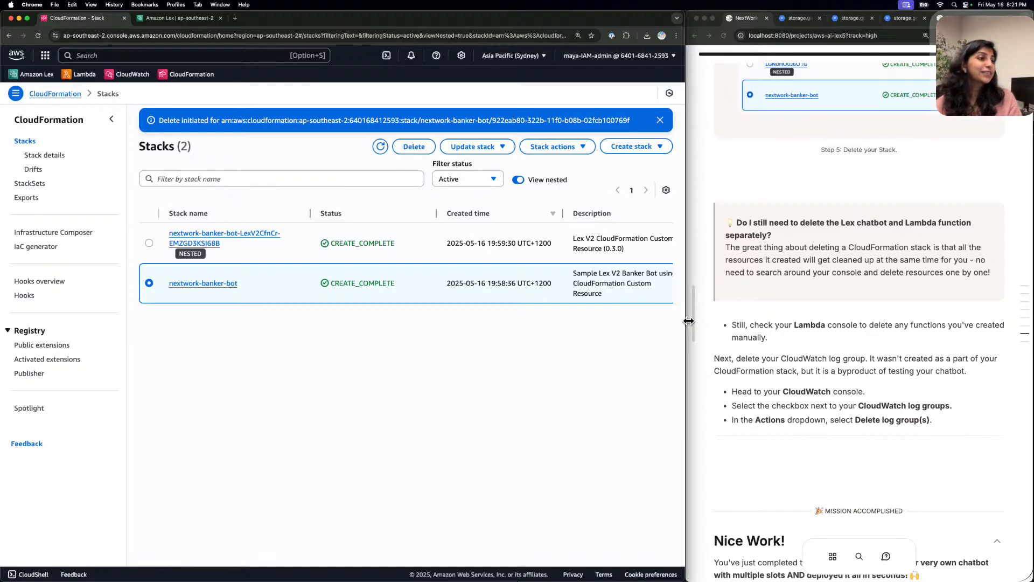
scroll(913, 330, down, 10)
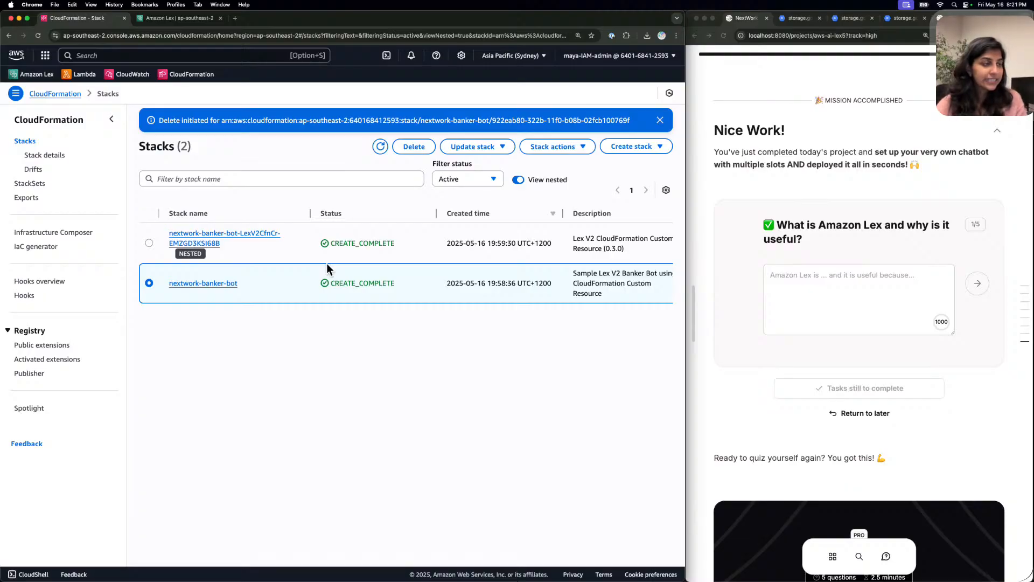
click(821, 310)
click(819, 293)
key(BackSpace)
key(BackSpace)
key(BackSpace)
text(a service)
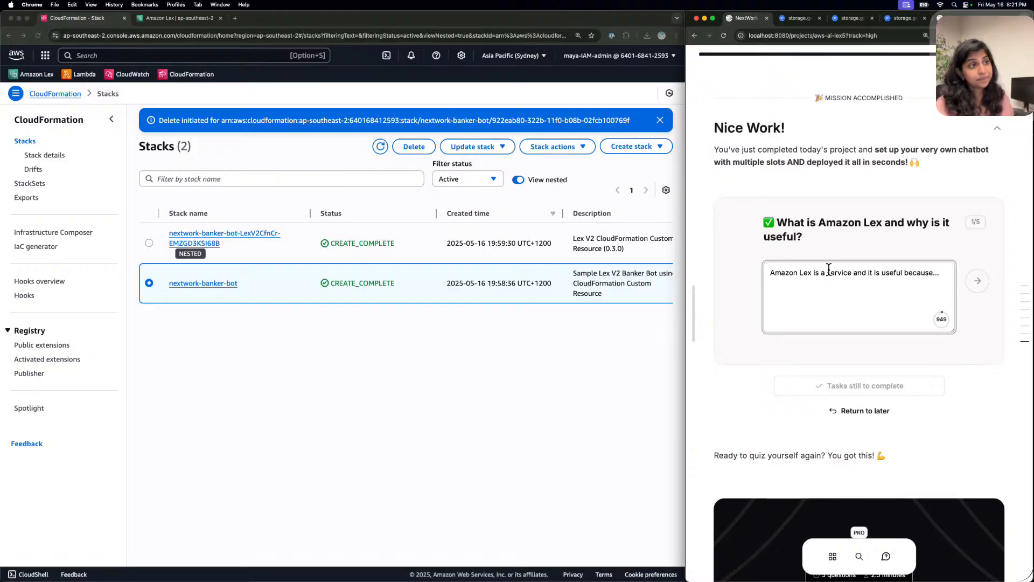
text(n AWS)
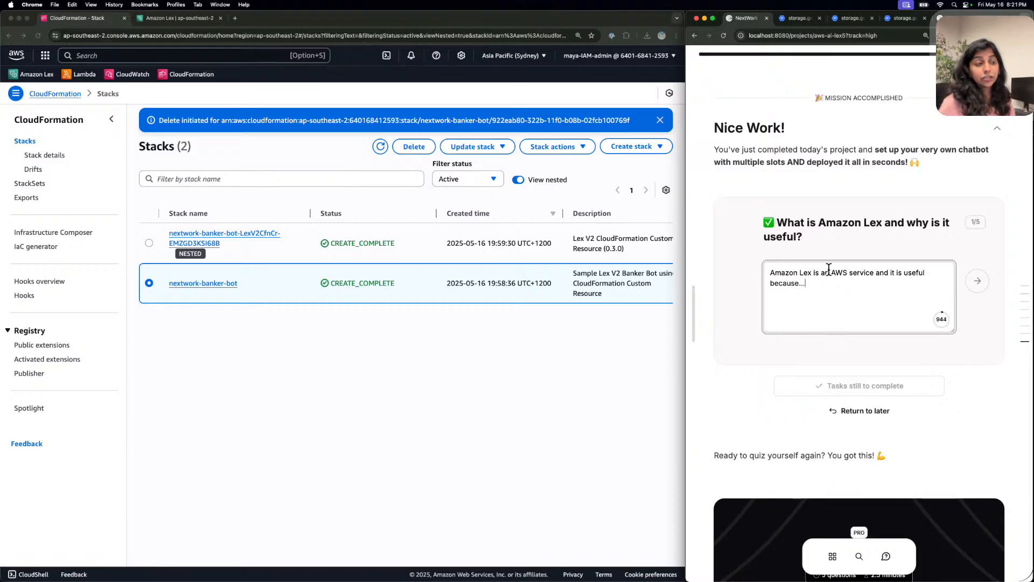
Finish the first quiz answer with "because it allows to build a chatbot very easily." and advance to the second question.
key(BackSpace)
key(BackSpace)
key(BackSpace)
text(it allows)
key(BackSpace)
text(s to built)
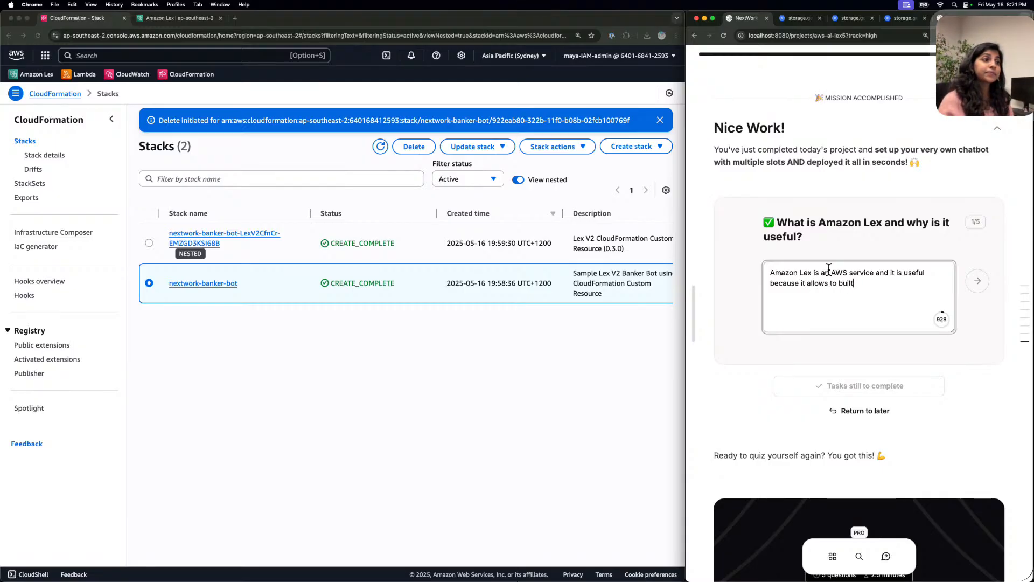
key(BackSpace)
text(d a )
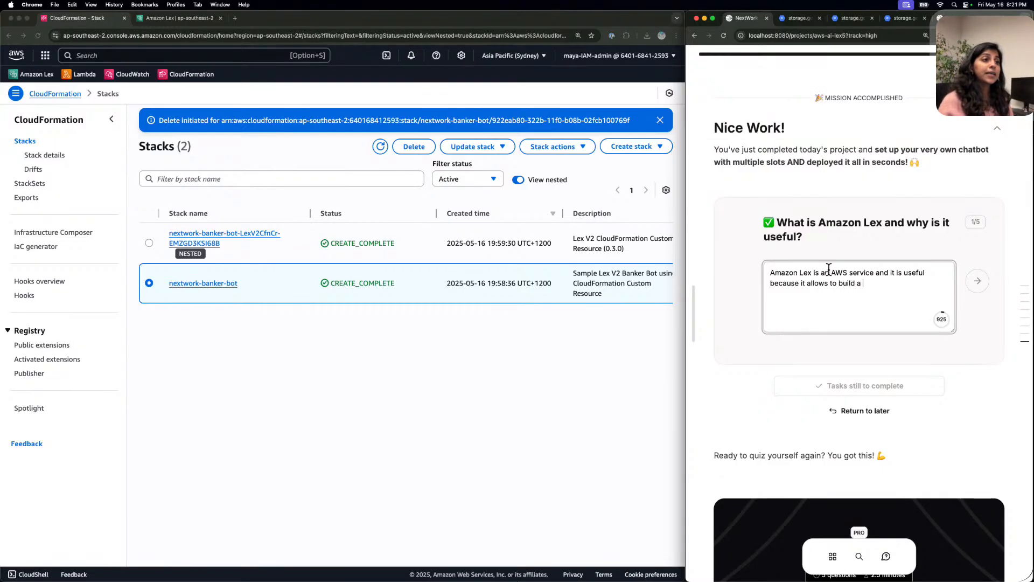
text(chatbot very easil)
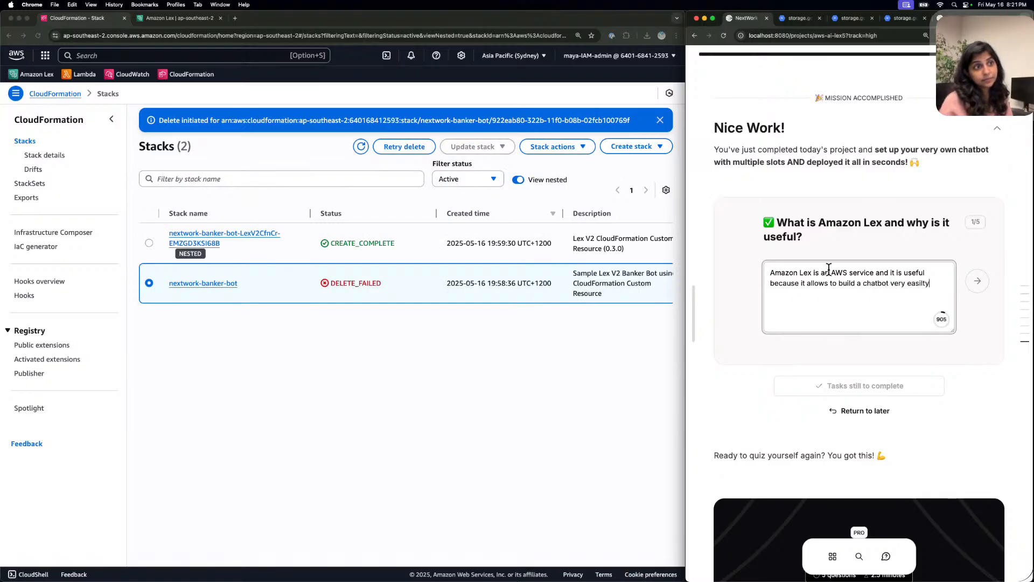
text(y.)
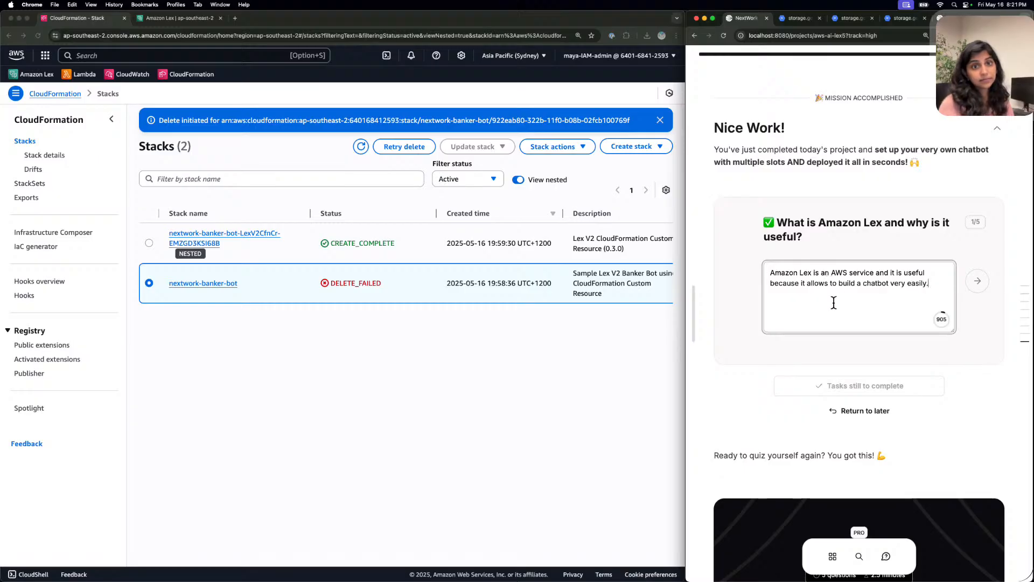
click(977, 277)
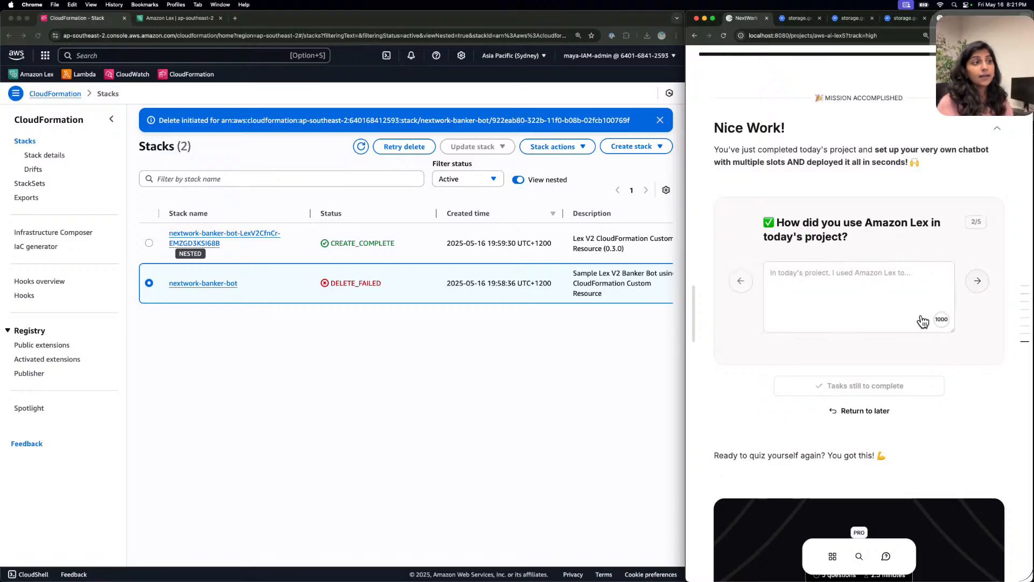
Answer the second question with "In today's project, I used Amazon Lex to create a BankerBot that acts like a banker." and advance to the third.
key(BackSpace)
key(BackSpace)
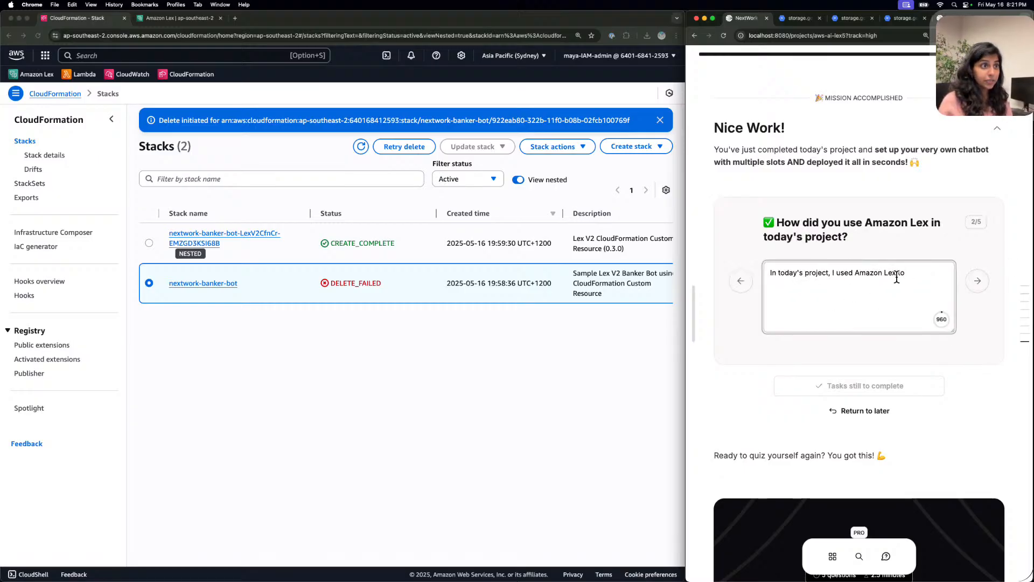
text(create a)
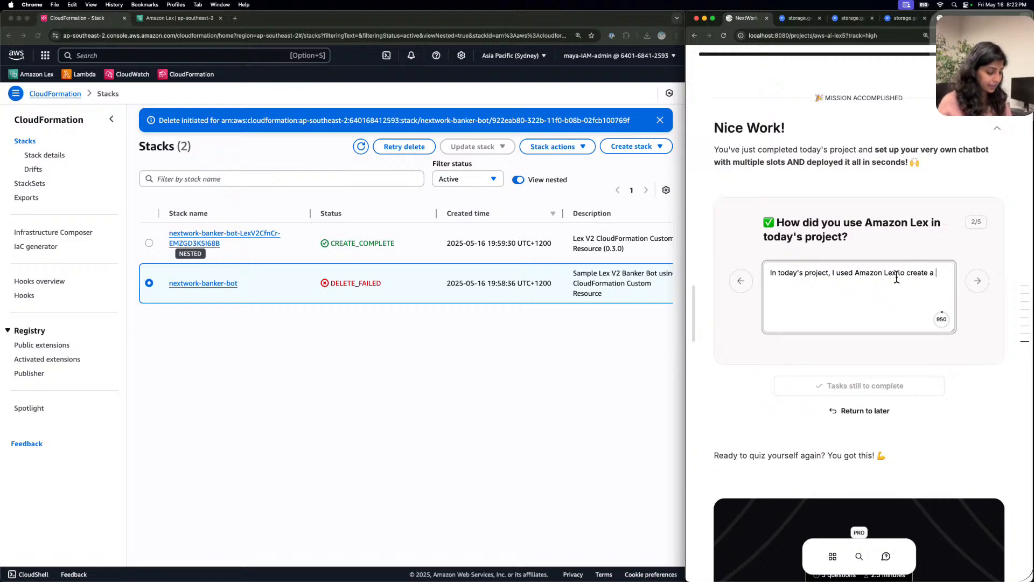
text( BankerB)
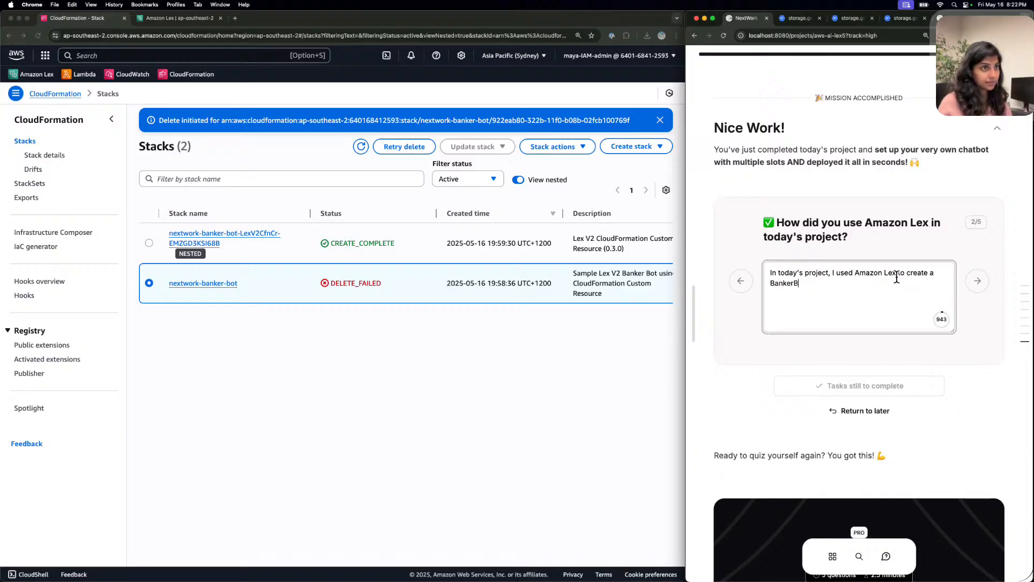
text(ot tha)
key(BackSpace)
text(that acts like a banker.)
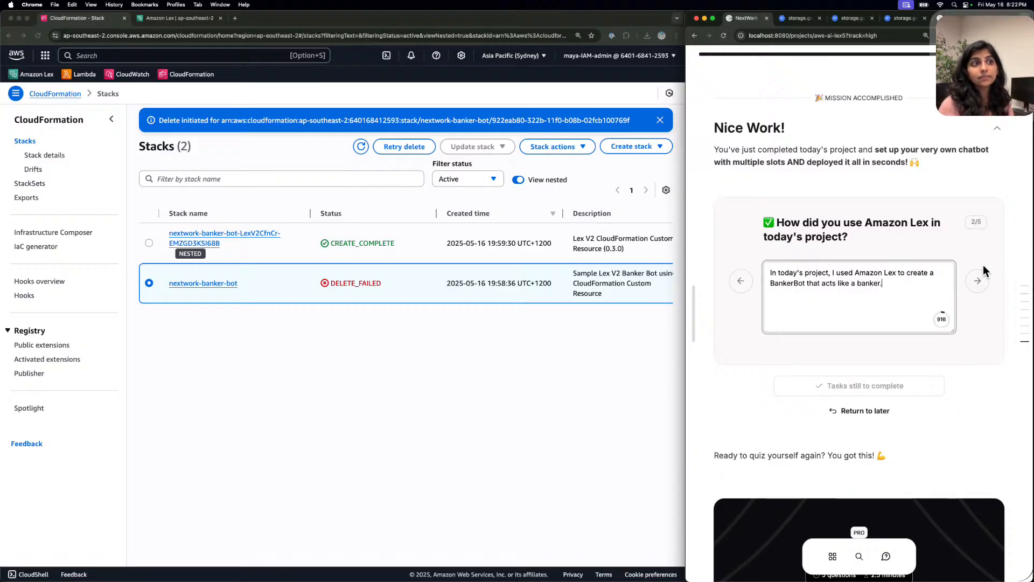
click(979, 278)
Start the third answer by stating that one thing not expected in this project was "how tricky cloudformation can be.".
click(898, 273)
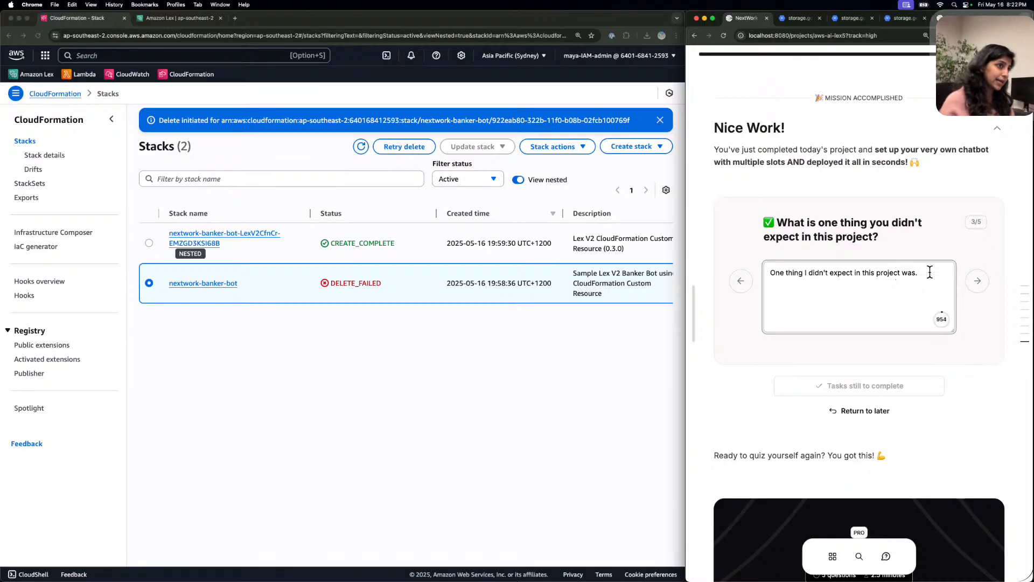
text(how tri)
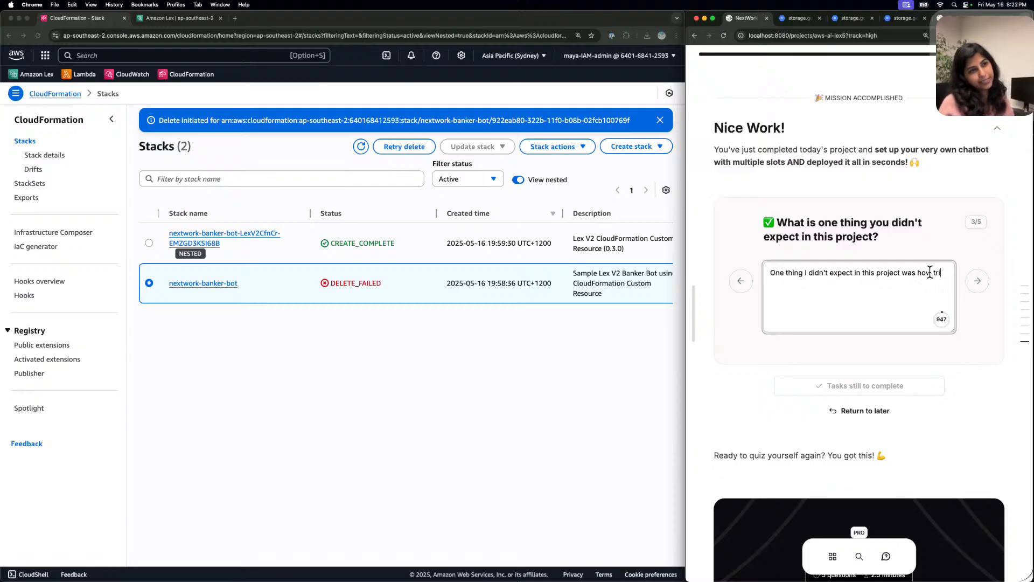
text(cky cloud )
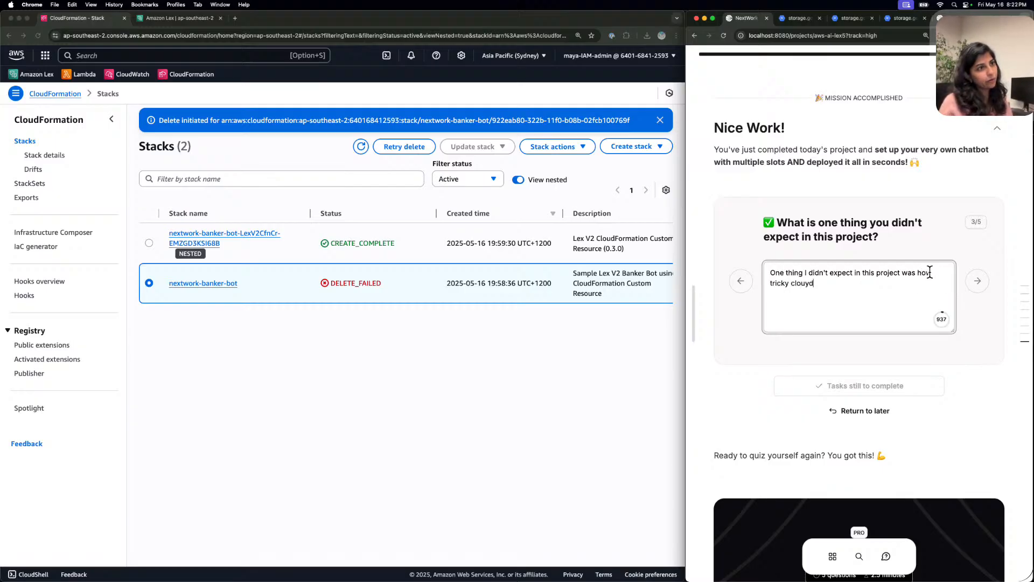
text(orm)
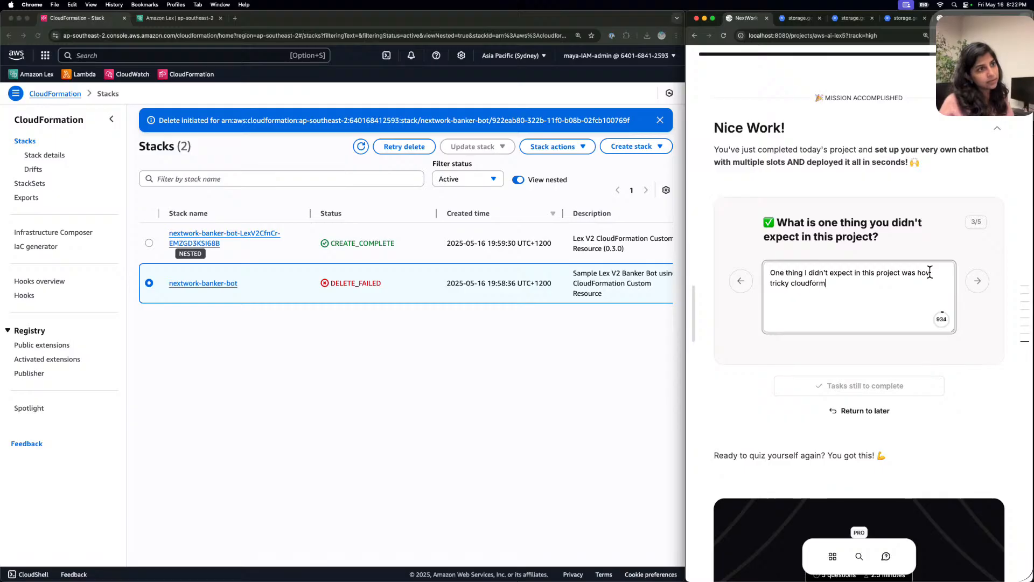
text(ation can be. I)
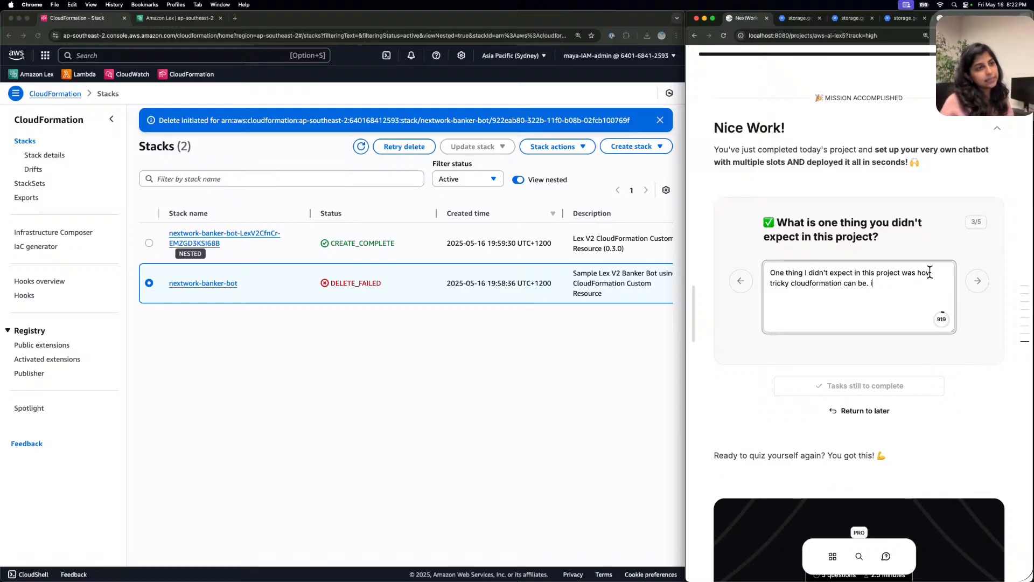
Continue the third answer with "It makes it easy deploy a bot with just code, but".
text(t makes it easi)
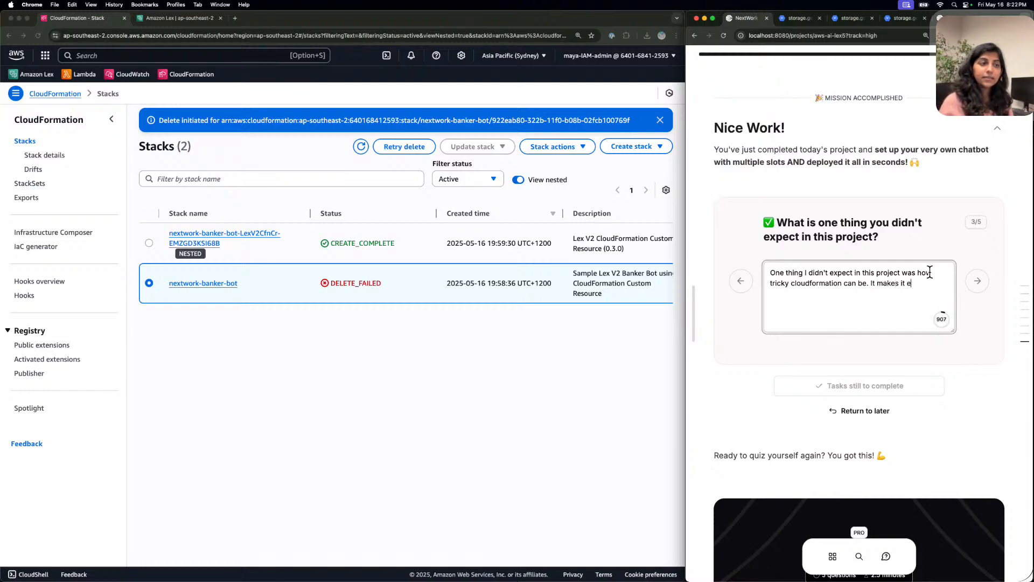
key(BackSpace)
text(y )
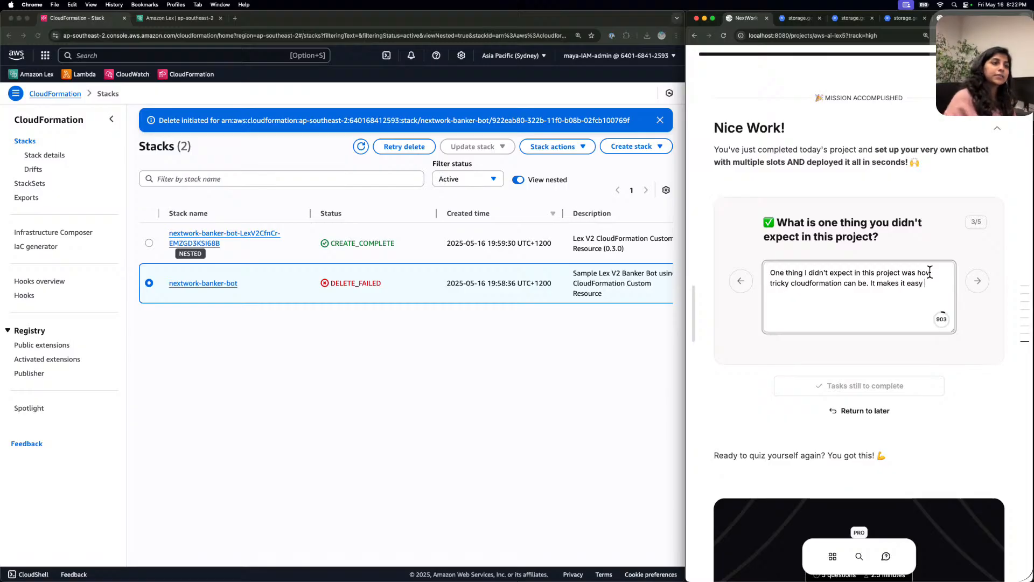
text(deploy a bot with k)
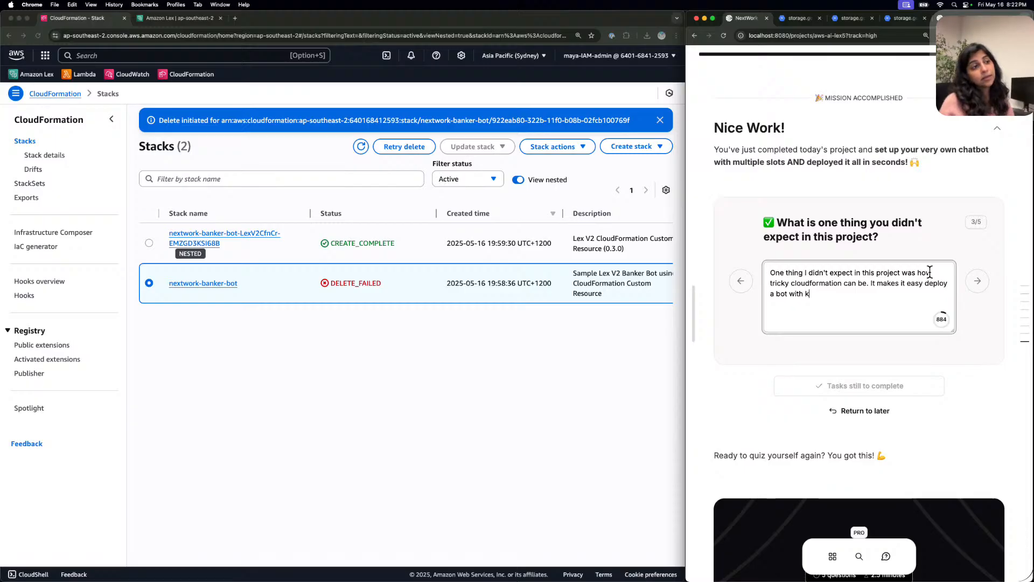
key(BackSpace)
text(just )
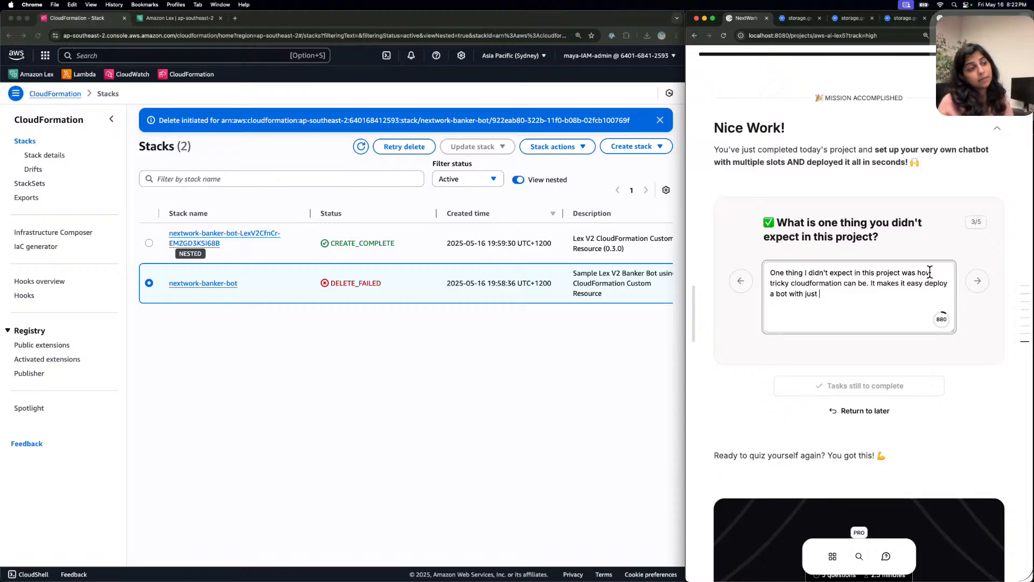
text(code, but )
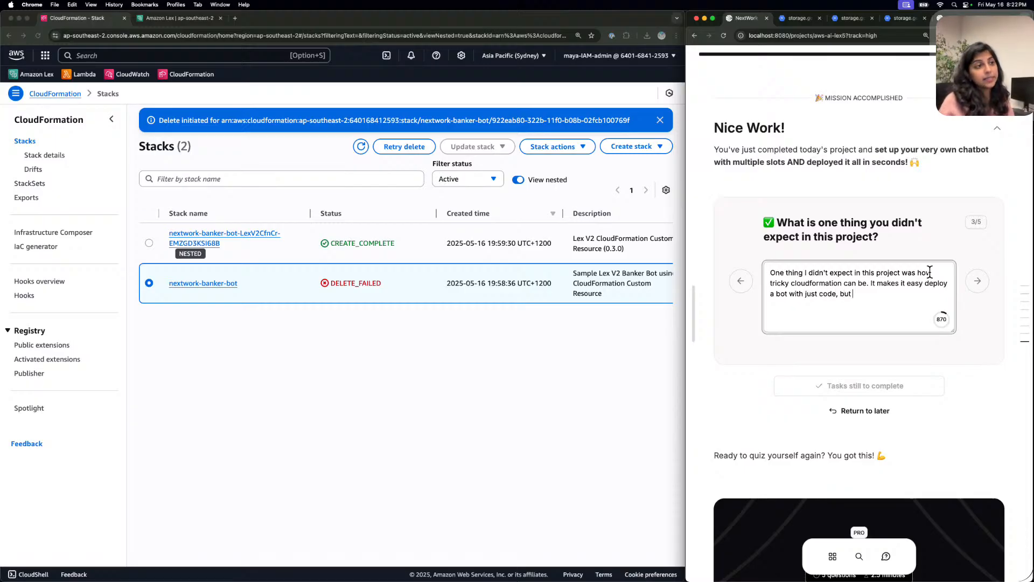
Complete the third answer with "it also requires a little knowledge on coding and AWS services." and advance to the fourth question.
text(it also r)
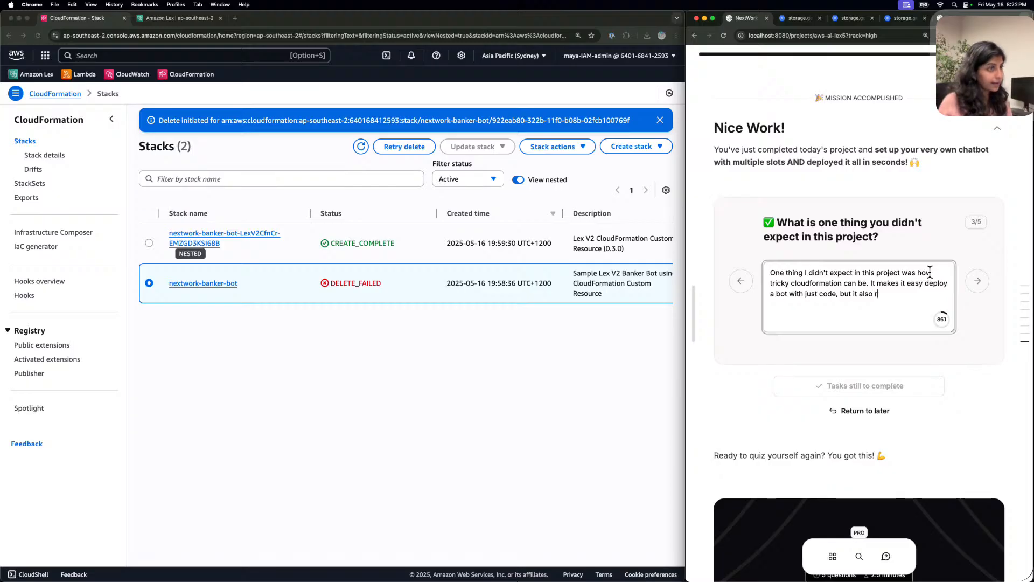
text(equires a )
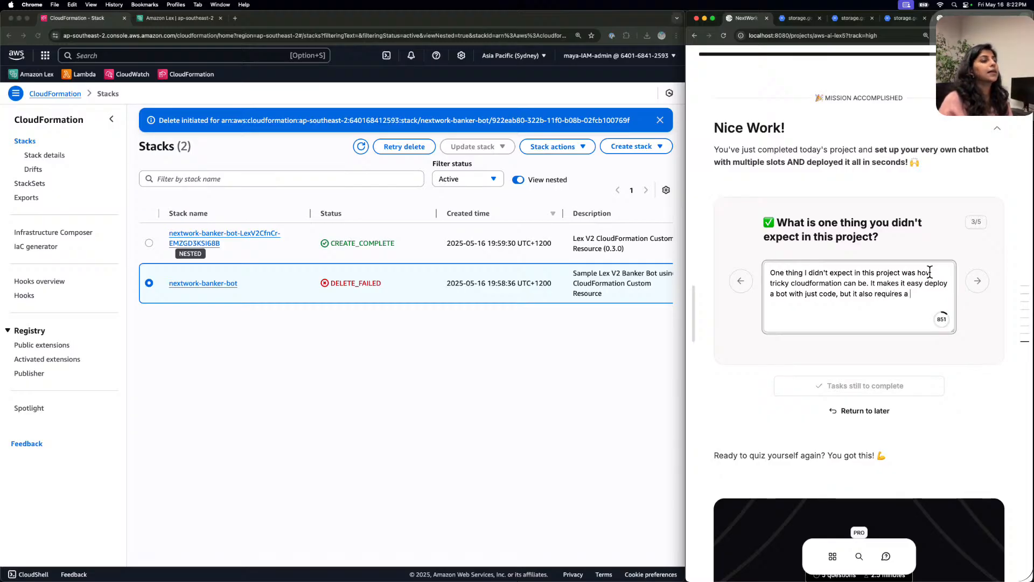
text(litt)
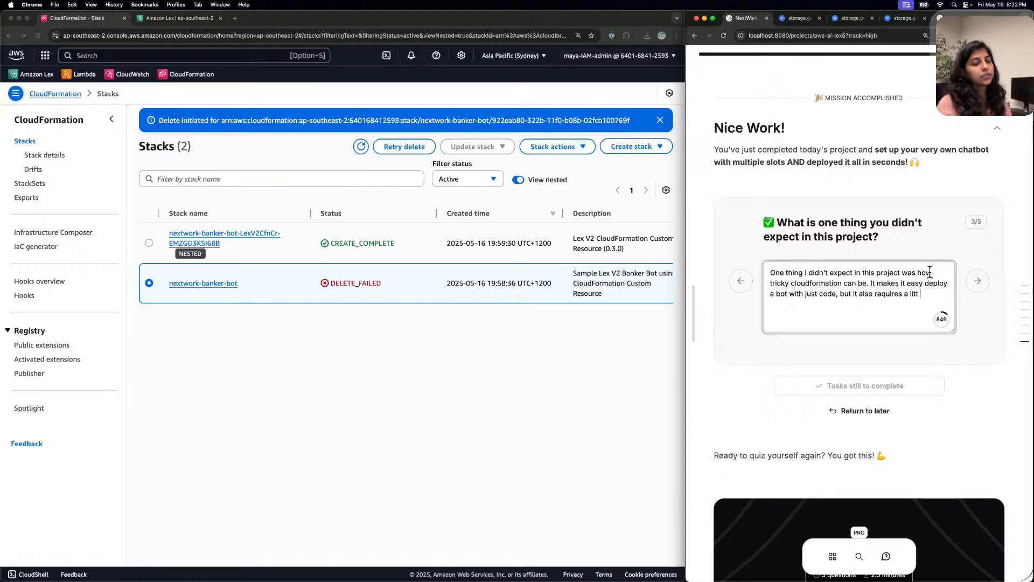
text(le know)
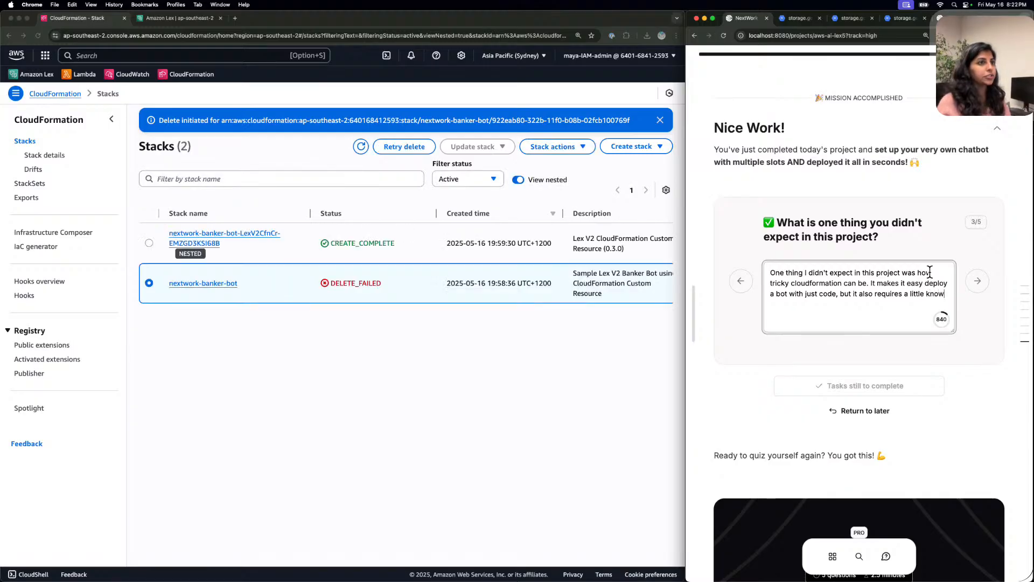
text(ledge on co)
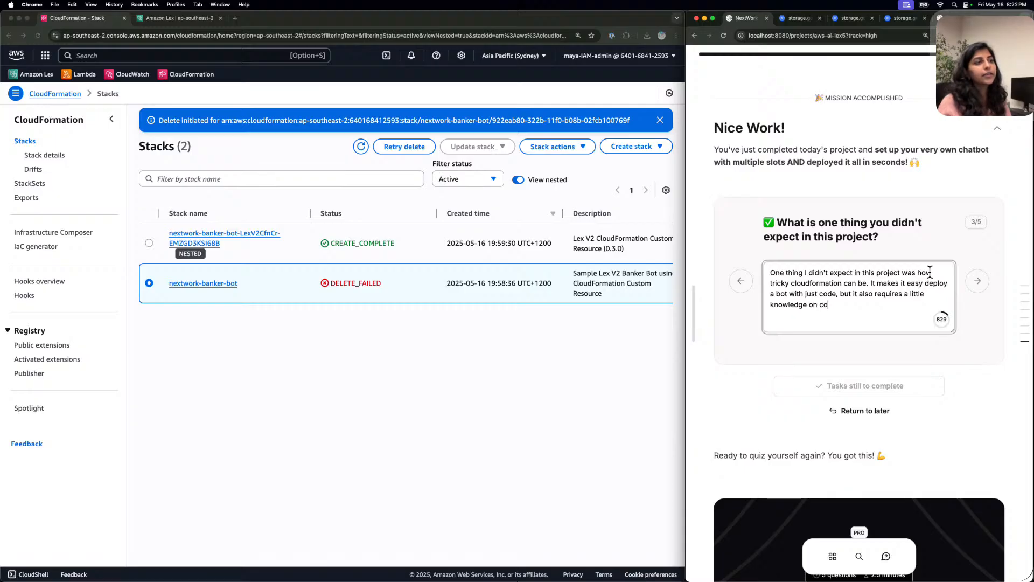
text(ding and A)
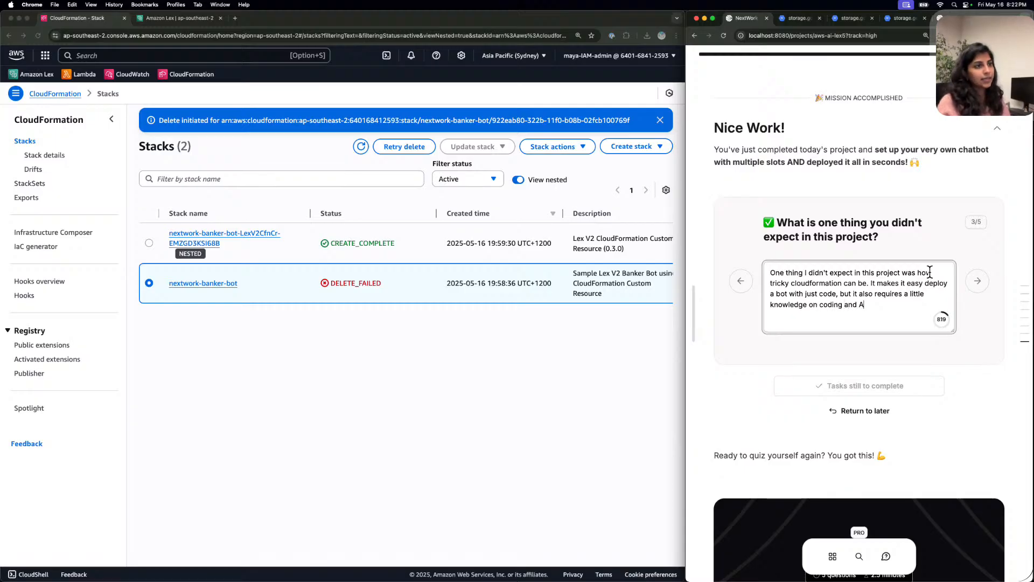
text(WS services)
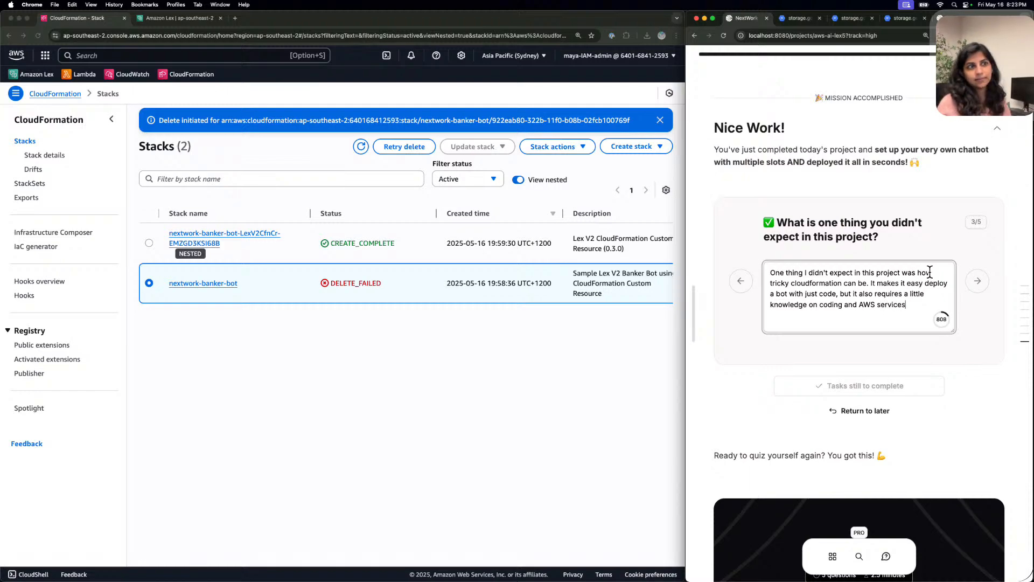
text(.)
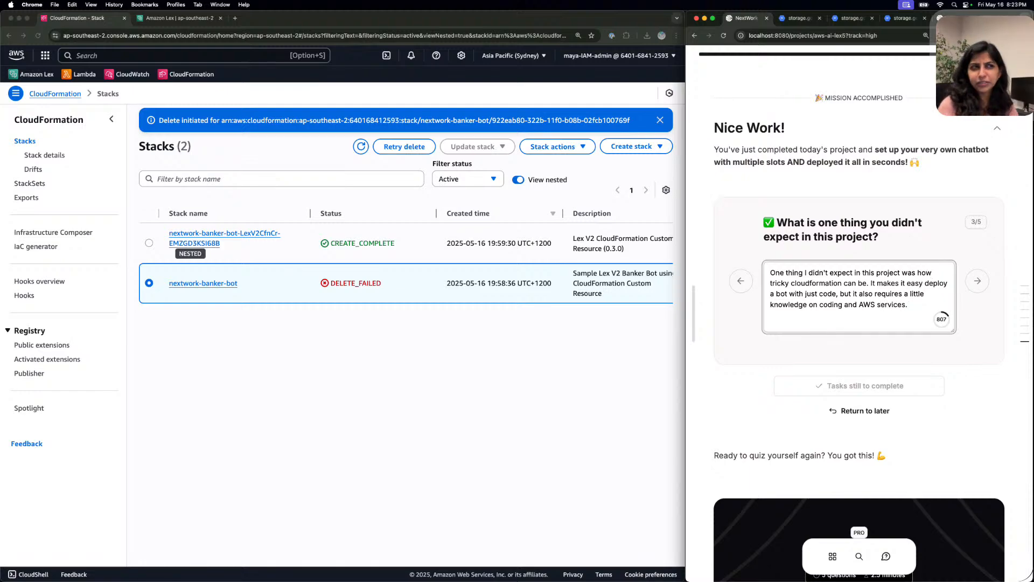
click(978, 282)
Begin the fourth answer with "This project took me 2 hours to build the bot in one go with".
click(862, 293)
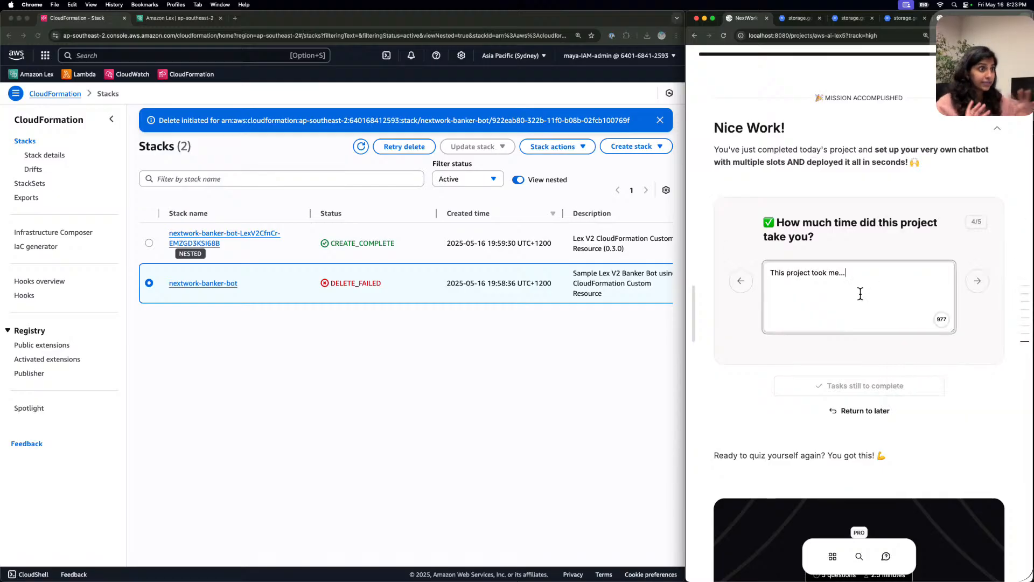
key(BackSpace)
key(BackSpace)
key(BackSpace)
text(2 hours)
text( to co)
key(BackSpace)
key(BackSpace)
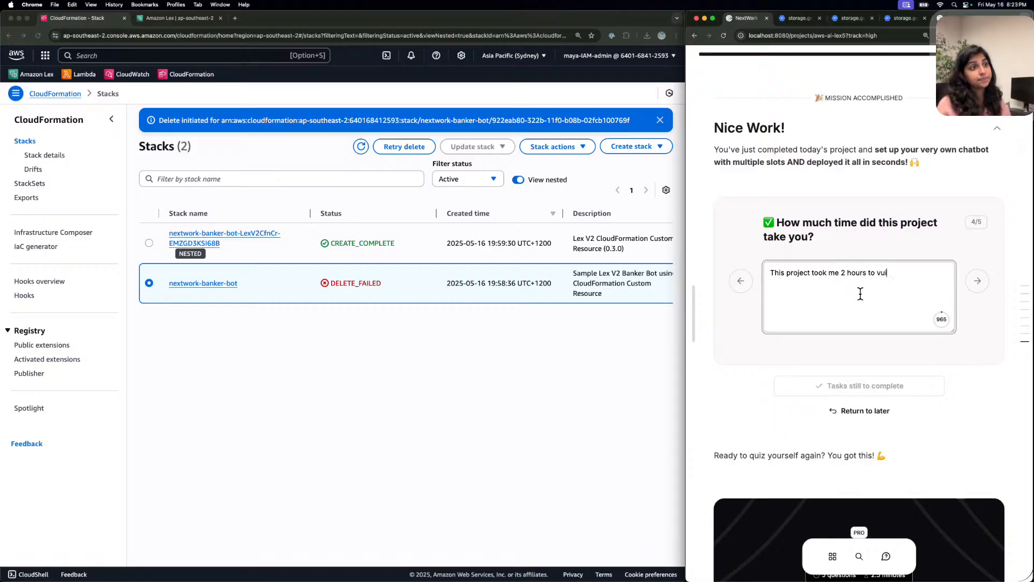
text(build the p)
key(BackSpace)
text(bot in one)
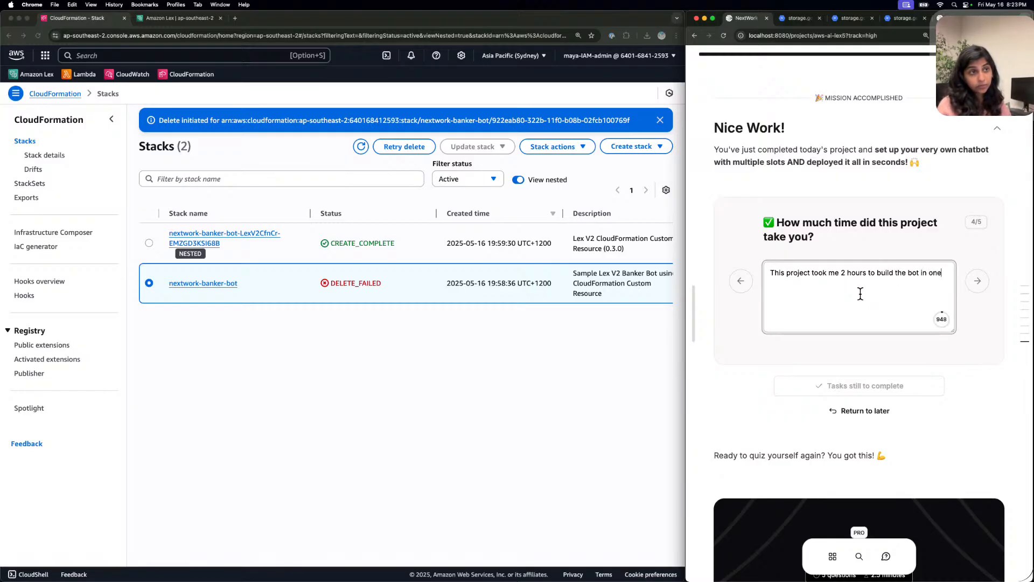
text( go with )
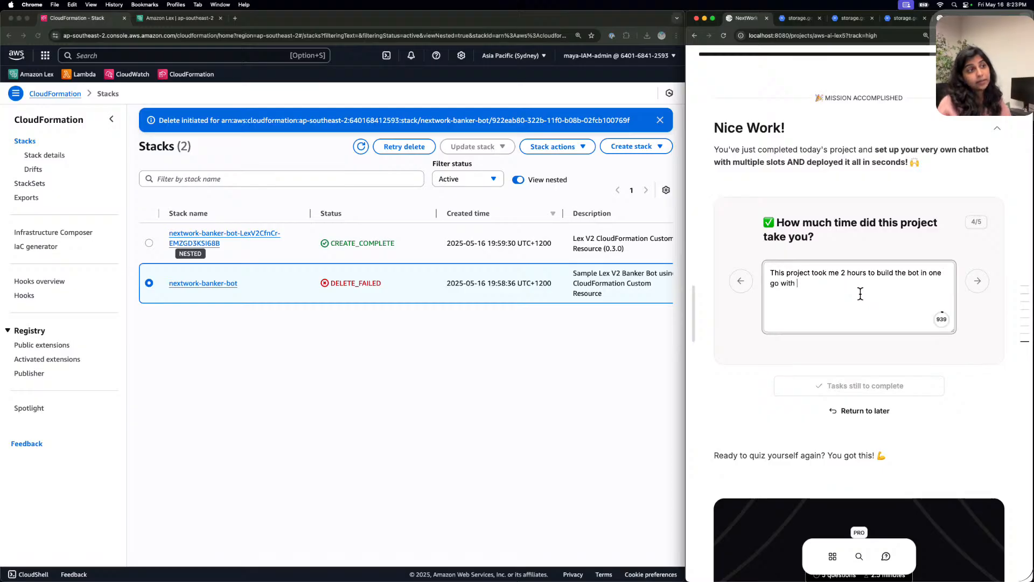
Complete the fourth answer with "4 intents. I also deleted the bot and created a new one using cloudformation.".
text(5)
key(BackSpace)
key(BackSpace)
text(4 intents. I also deleted the bot and created a new o)
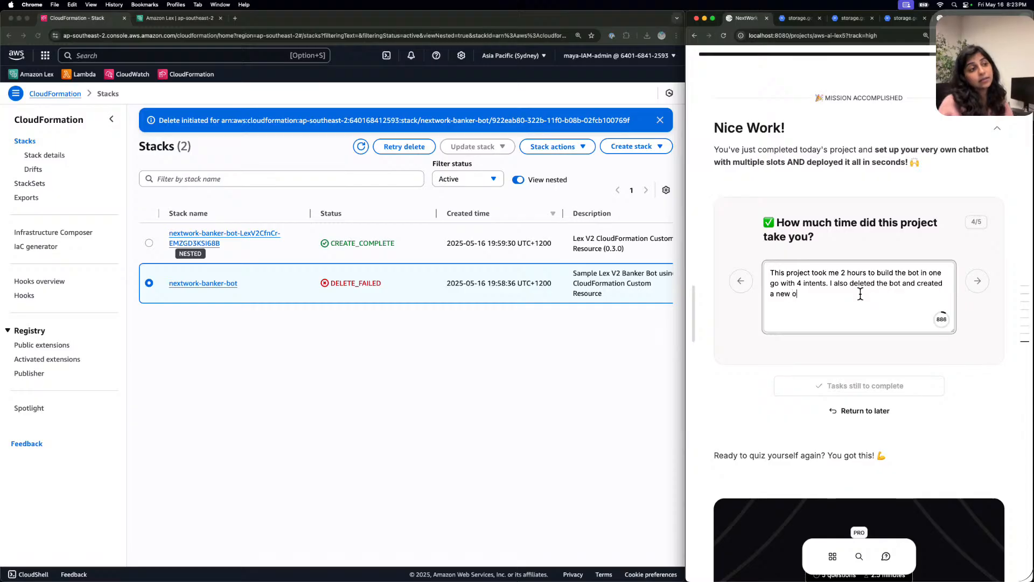
text(ne using )
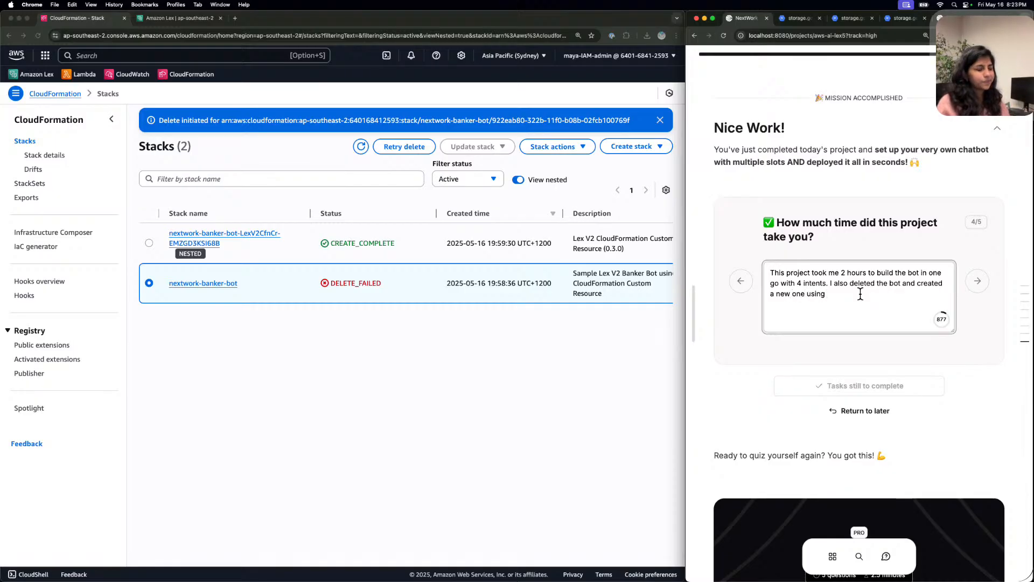
text(cloud)
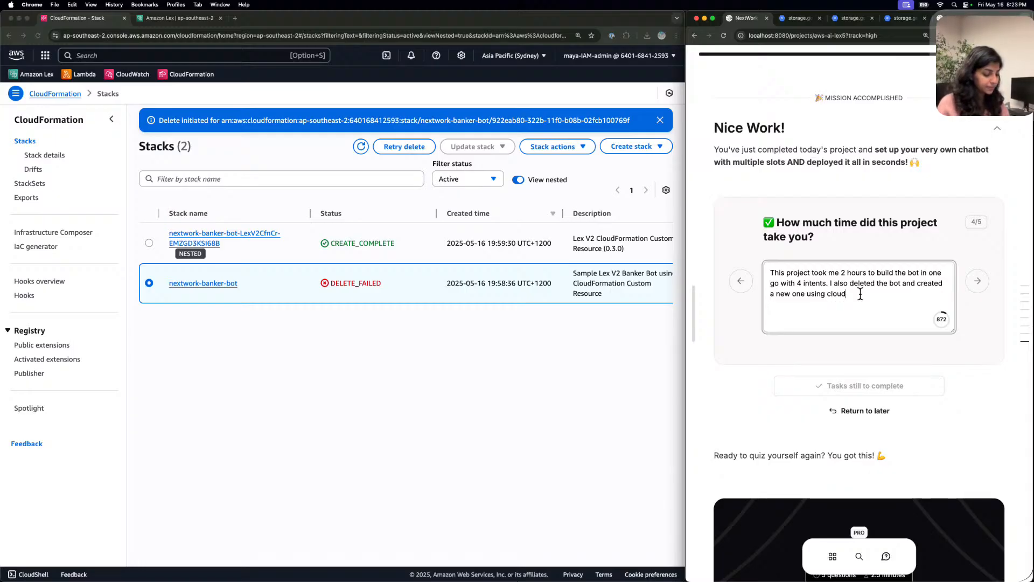
text(formation.)
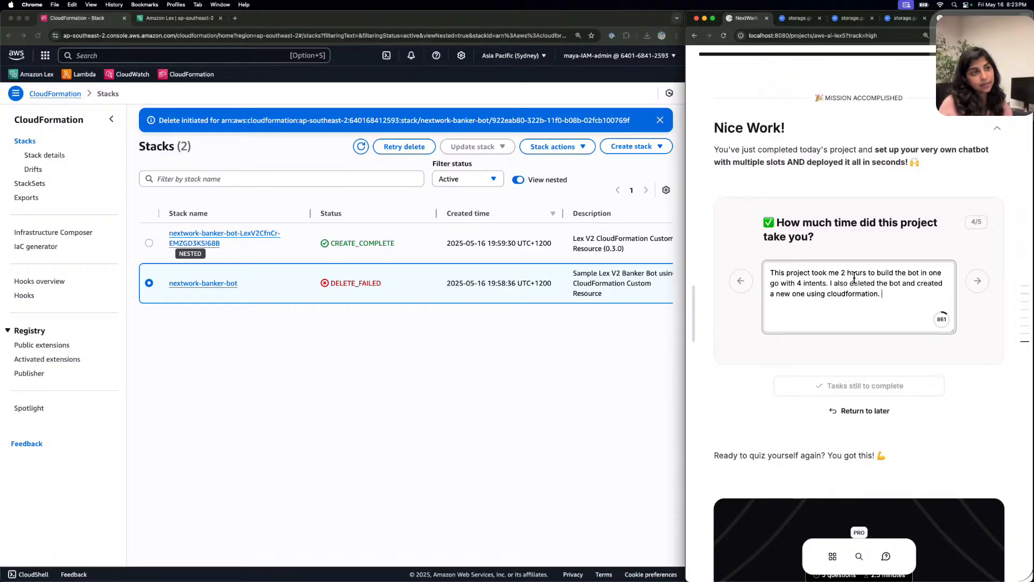
Insert "add functions using visual builder and" before "deleted the bot" in the fourth answer.
click(864, 284)
text(ents. I also add)
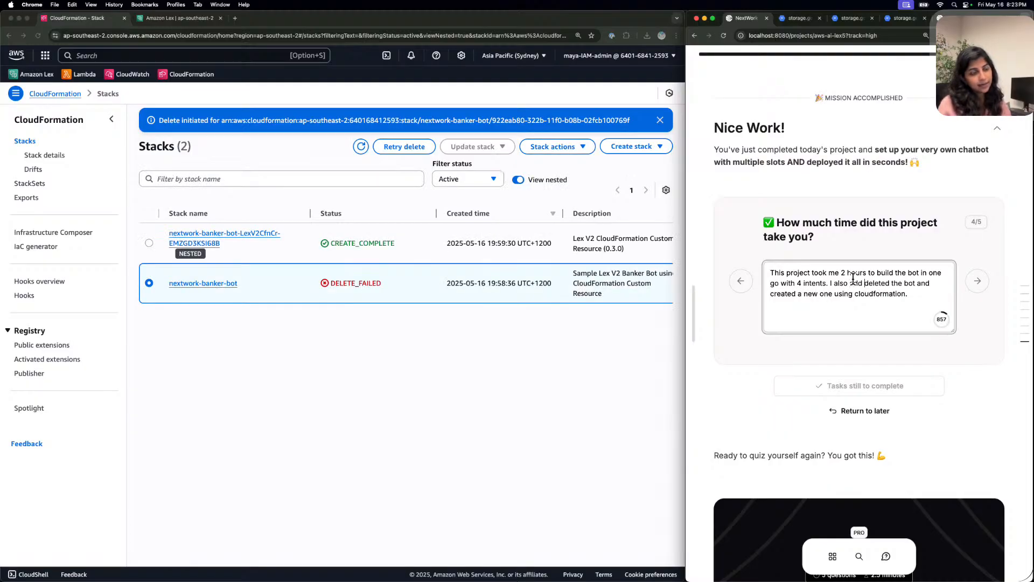
text( fu)
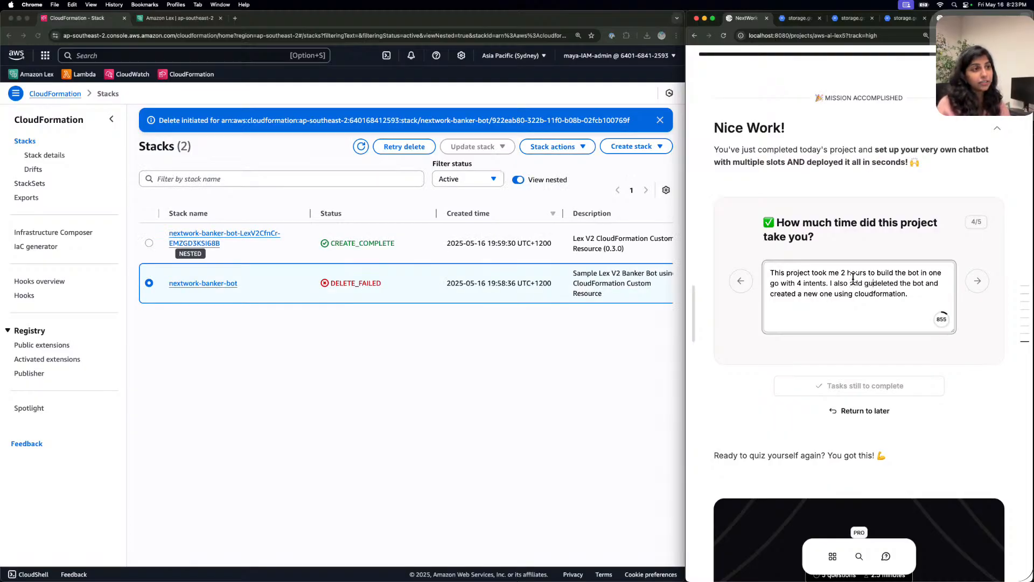
text(nction)
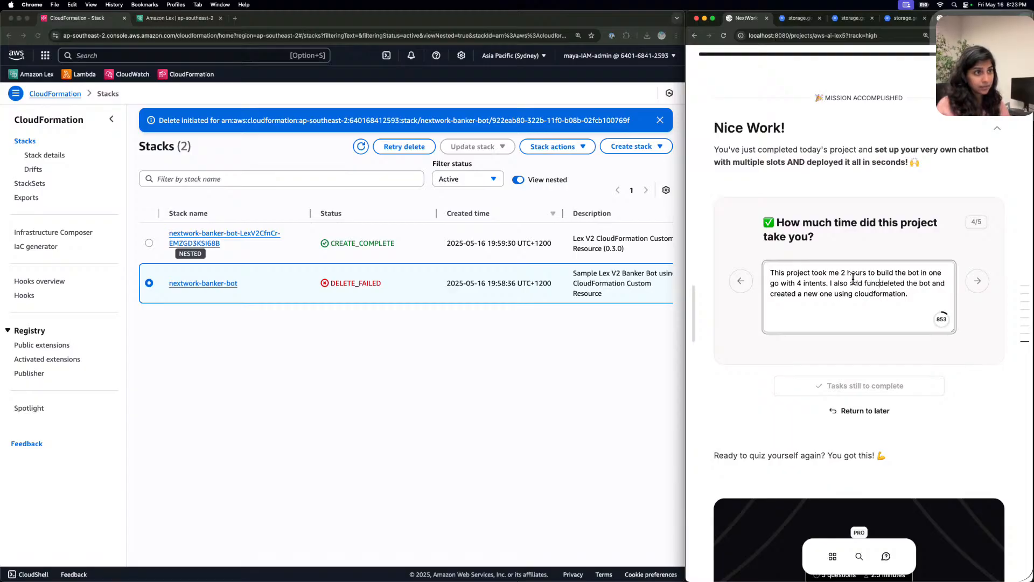
text(s using )
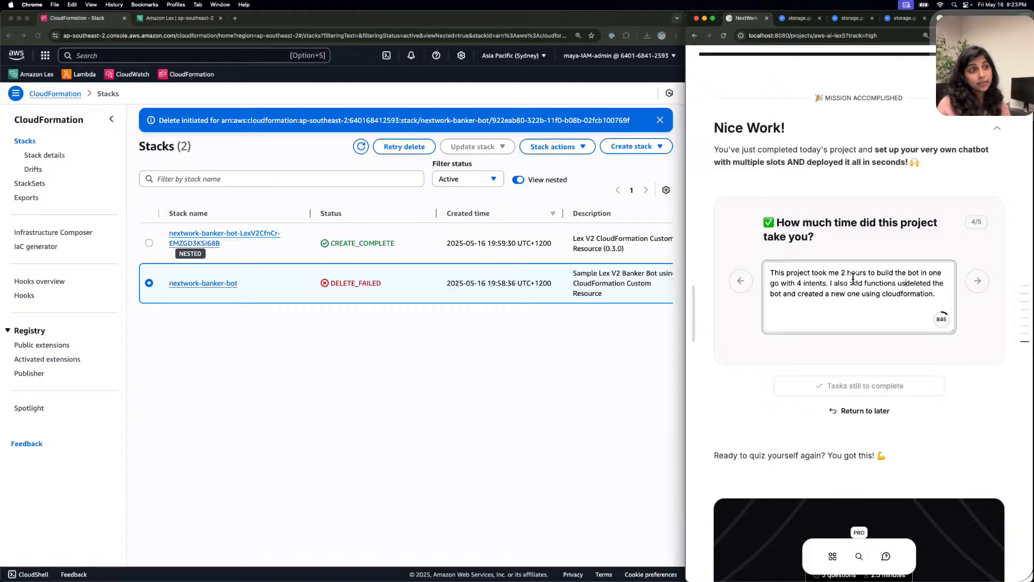
text(b)
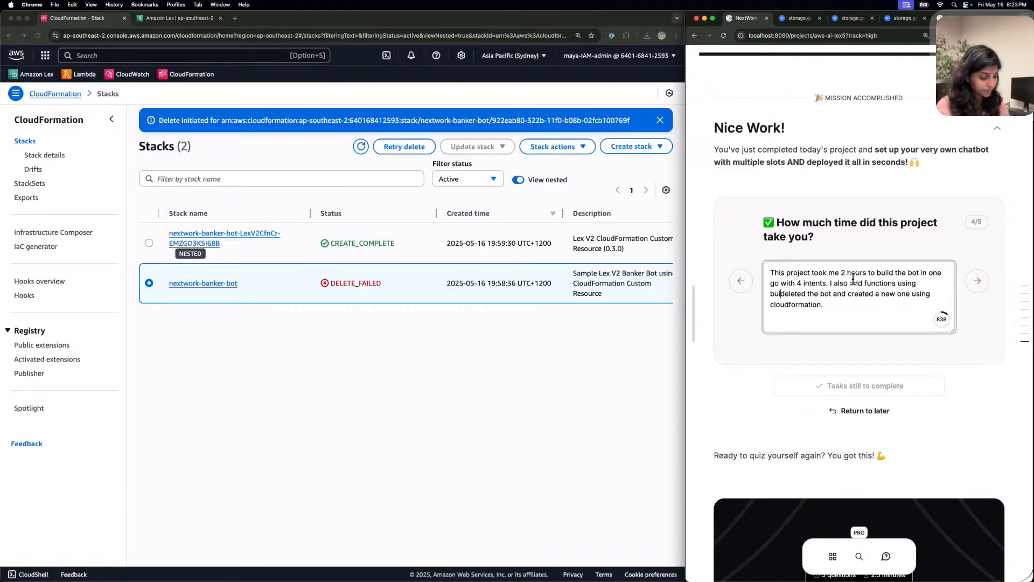
key(BackSpace)
text(visual vuild)
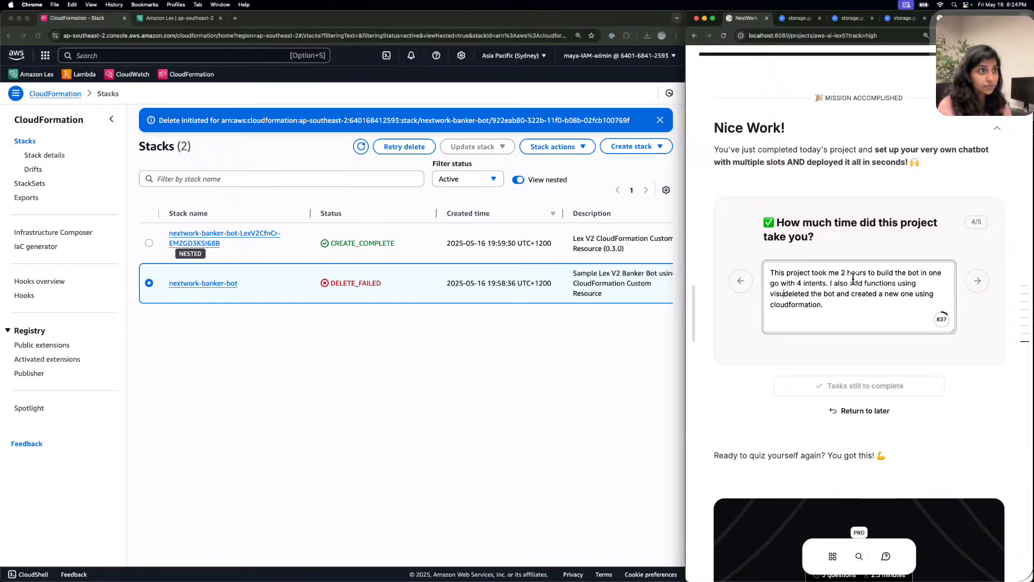
text(er and)
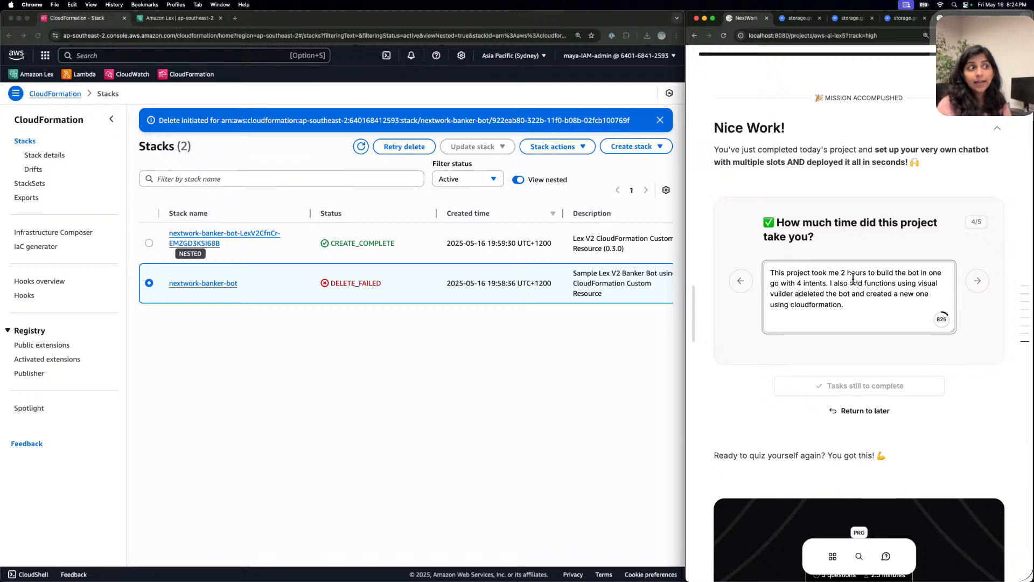
Correct the misspelled word "builder" in the fourth answer and advance to the fifth question.
click(771, 293)
key(Delete)
text(b)
click(976, 281)
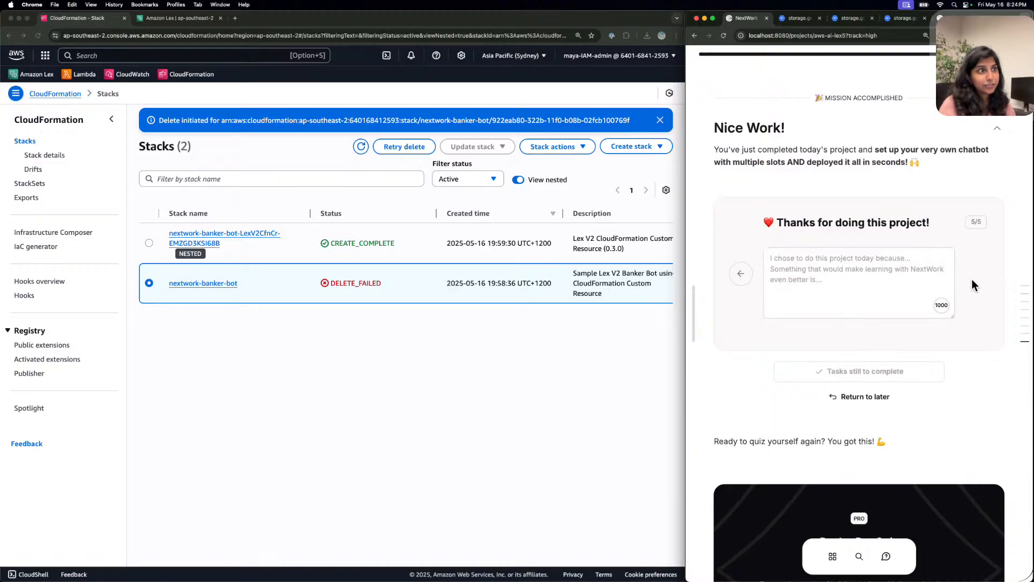
Load the fifth answer's template text and complete its first sentence with "I love NextBot.".
click(853, 284)
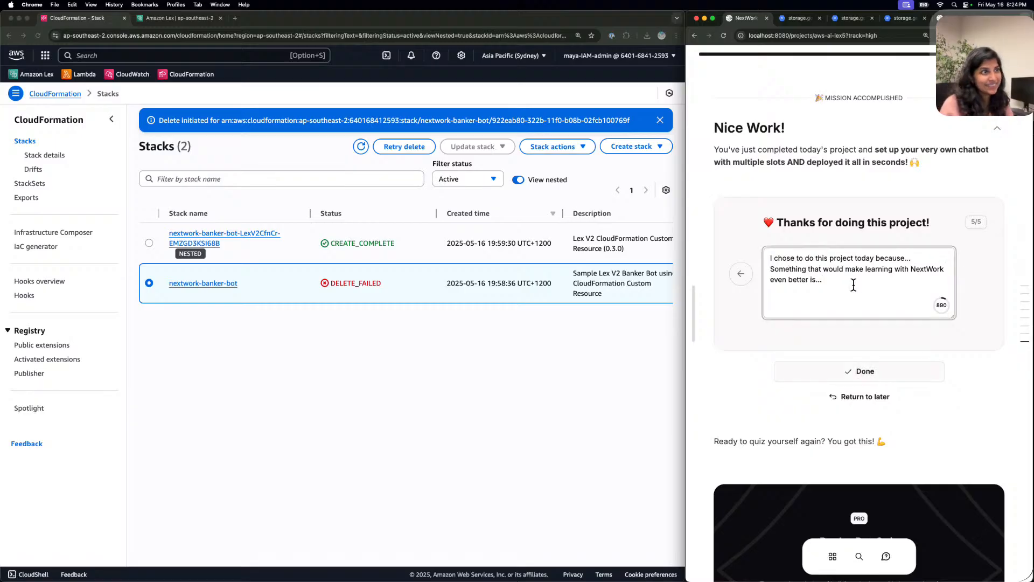
click(924, 258)
key(BackSpace)
key(BackSpace)
key(BackSpace)
key(BackSpace)
text(I love)
key(Return)
text(xtBot.)
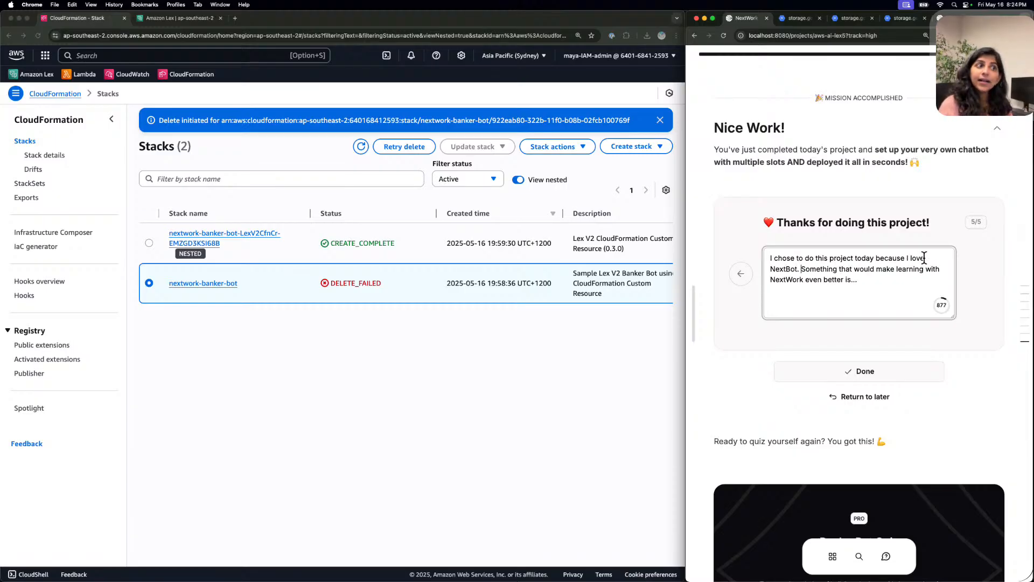
key(BackSpace)
text(r)
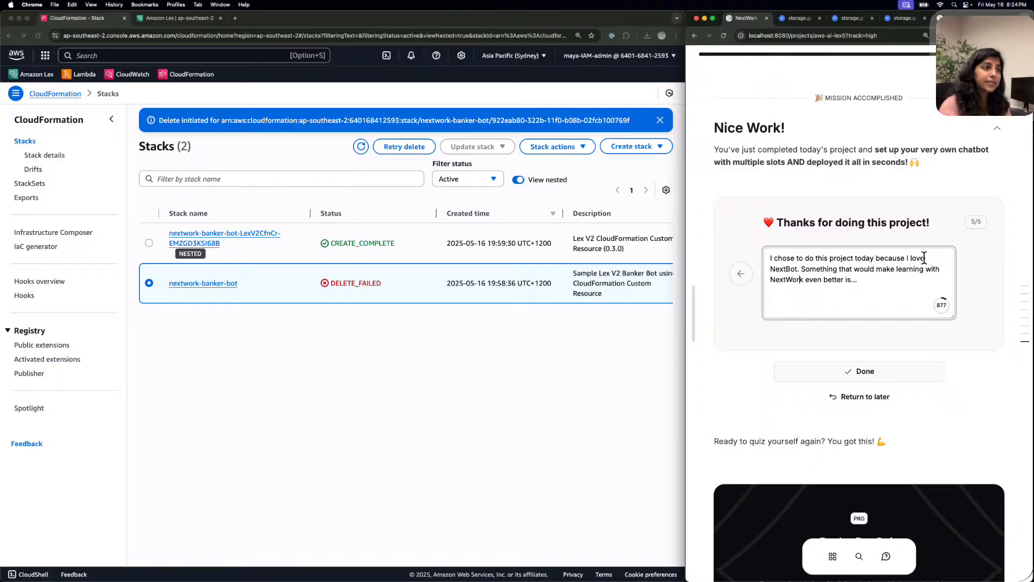
Complete the fifth answer's last sentence with "more amazing projects!" and mark the task as done.
click(860, 293)
key(BackSpace)
text(more wa)
key(BackSpace)
key(BackSpace)
text(amazing)
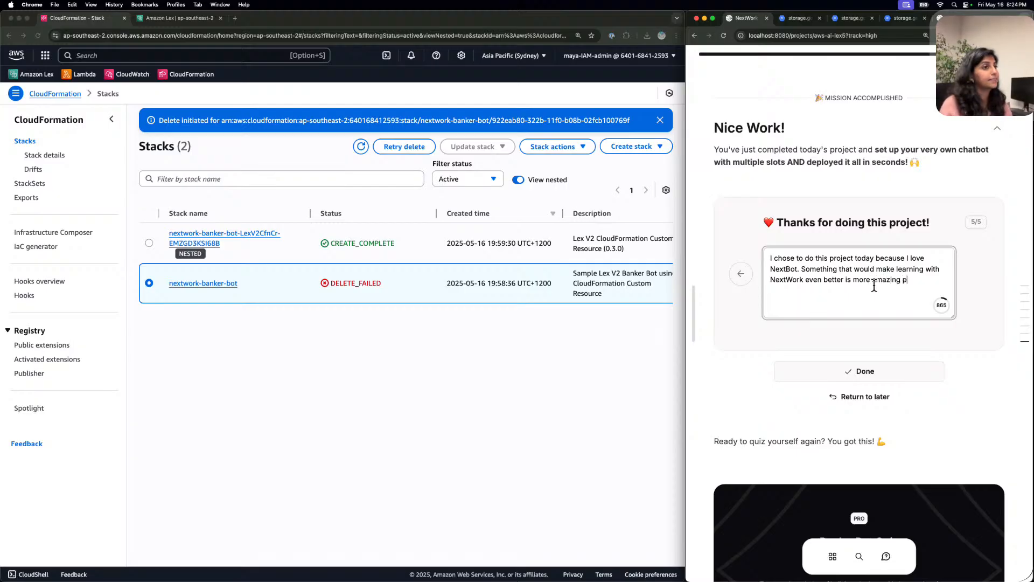
text( projects)
key(Return)
key(BackSpace)
click(903, 368)
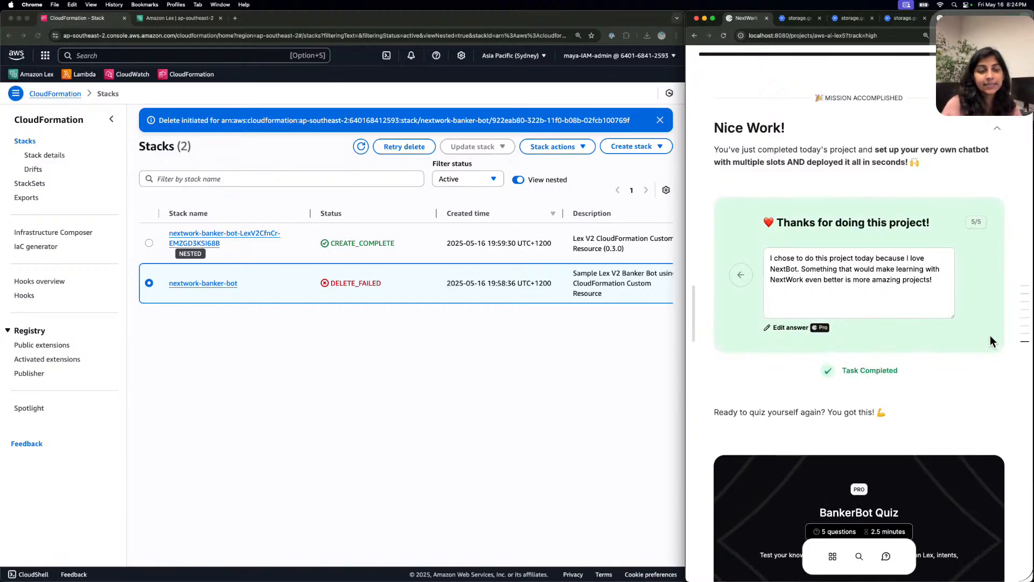
Start the BankerBot Quiz and answer the intent question with "An action that the user wants to perform", checking the answer.
scroll(965, 229, down, 8)
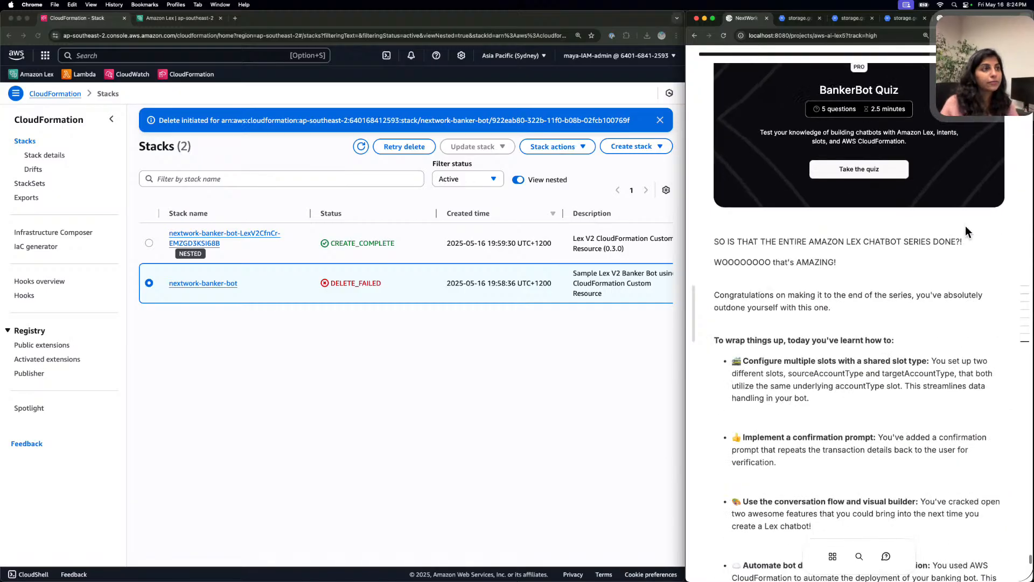
scroll(862, 172, up, 3)
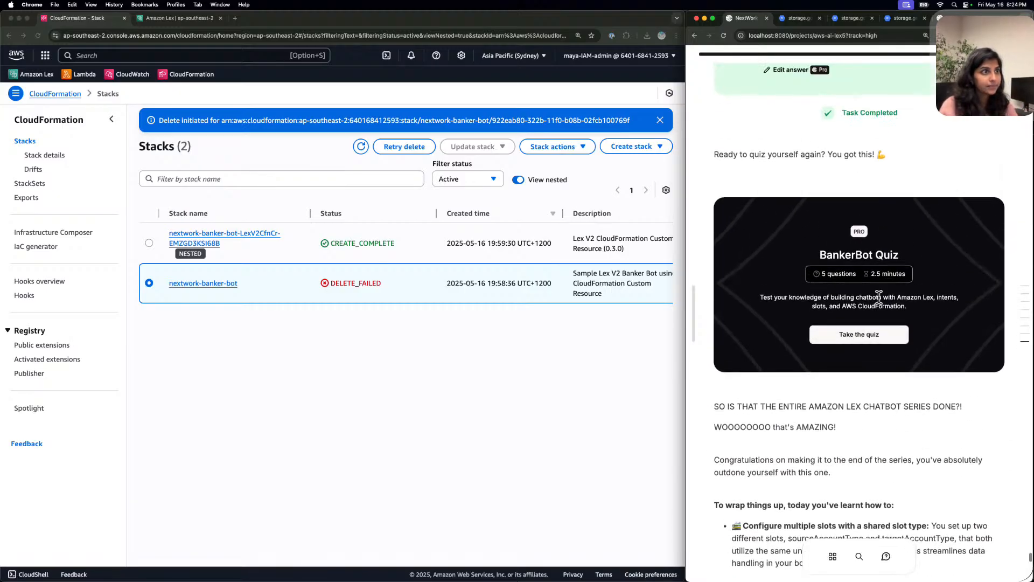
click(855, 332)
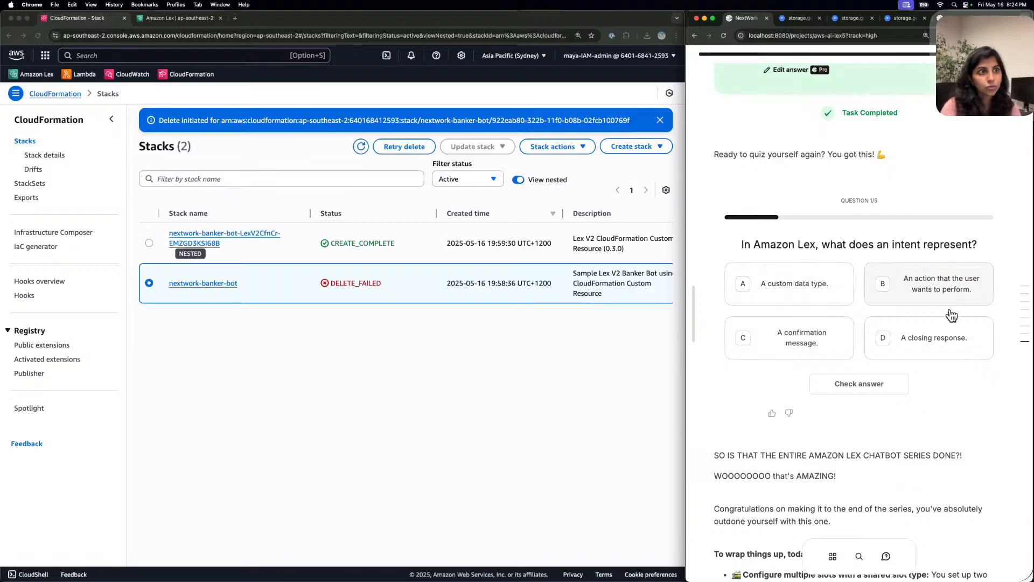
click(946, 266)
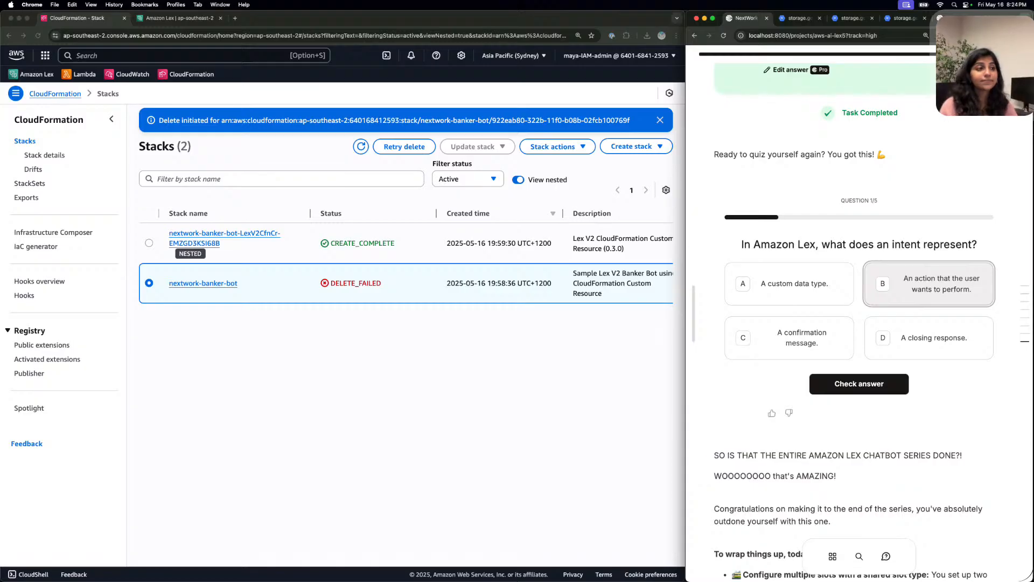
click(827, 384)
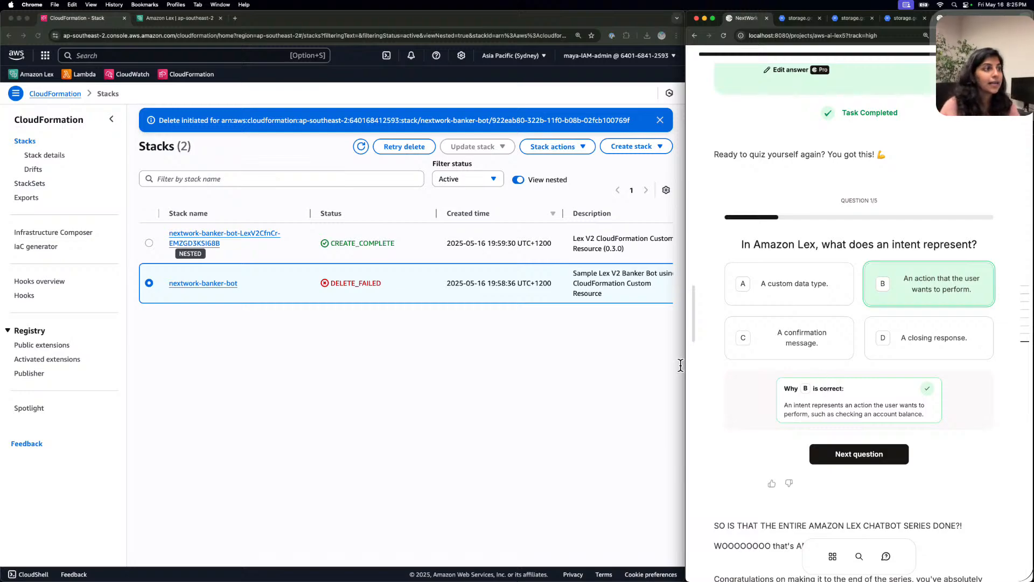
Widen the guide window and retry deleting the nextwork-banker-bot stack in CloudFormation with the "Force delete this entire stack" option.
drag(687, 365, 583, 372)
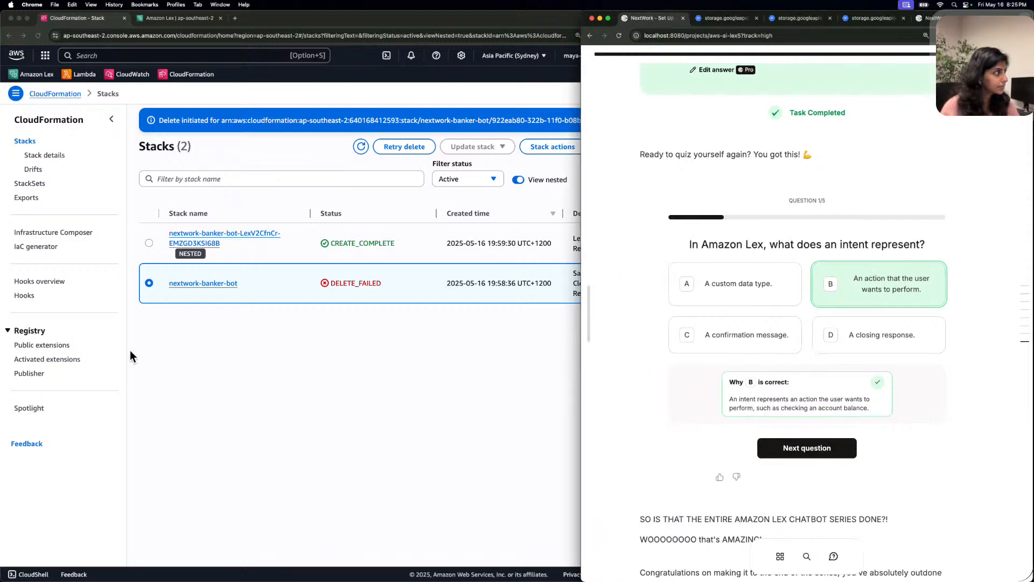
click(43, 323)
click(403, 146)
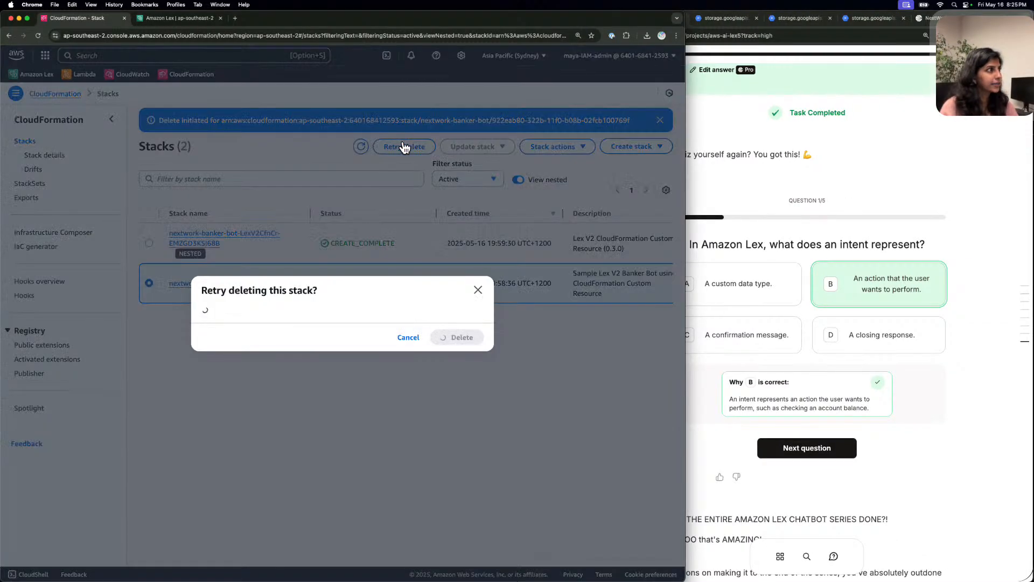
click(476, 401)
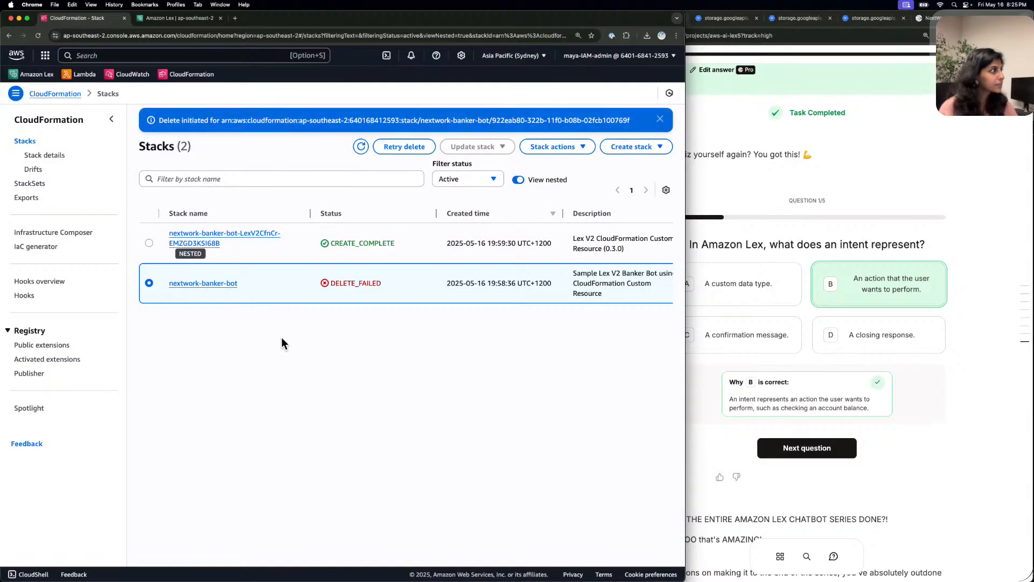
click(405, 146)
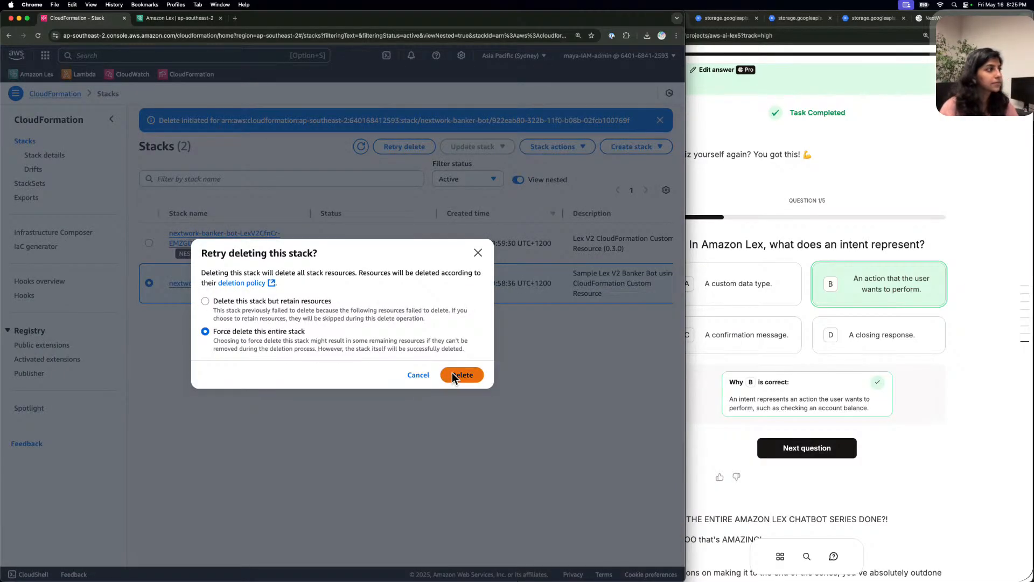
click(456, 375)
Return to the quiz's second question, answer "Defines the type of data that can be collected from a user", and check it.
click(976, 420)
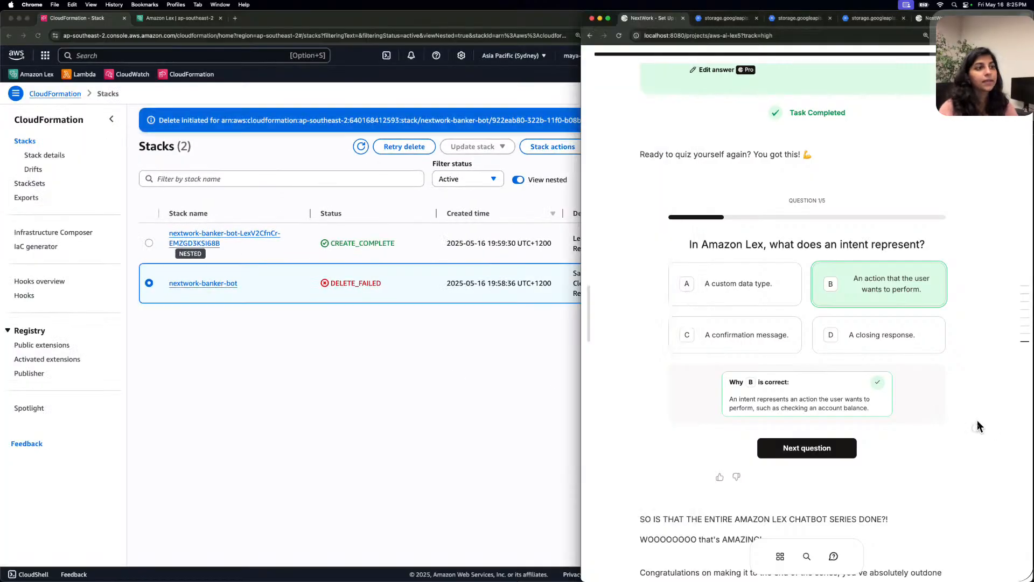
click(845, 442)
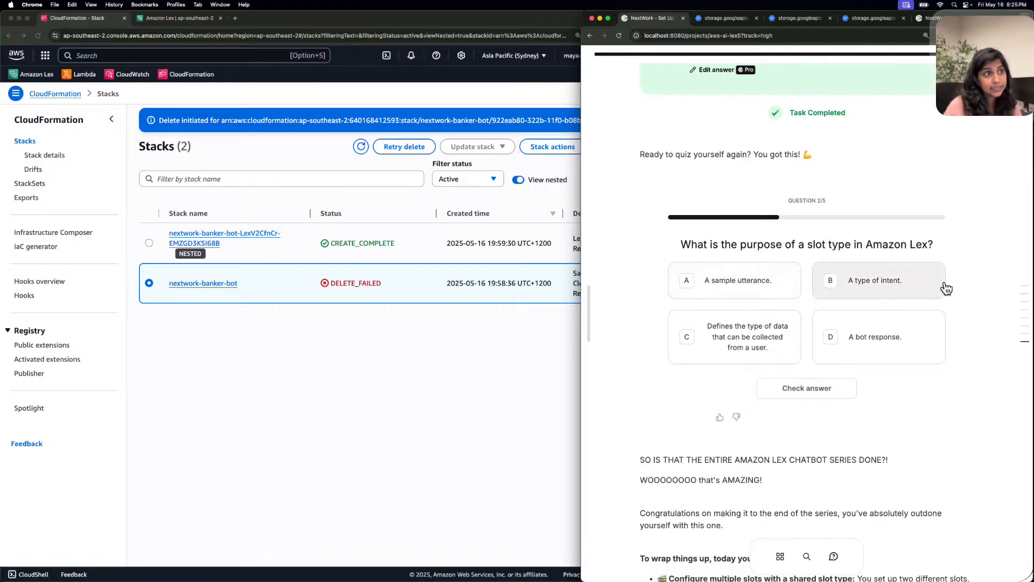
click(687, 351)
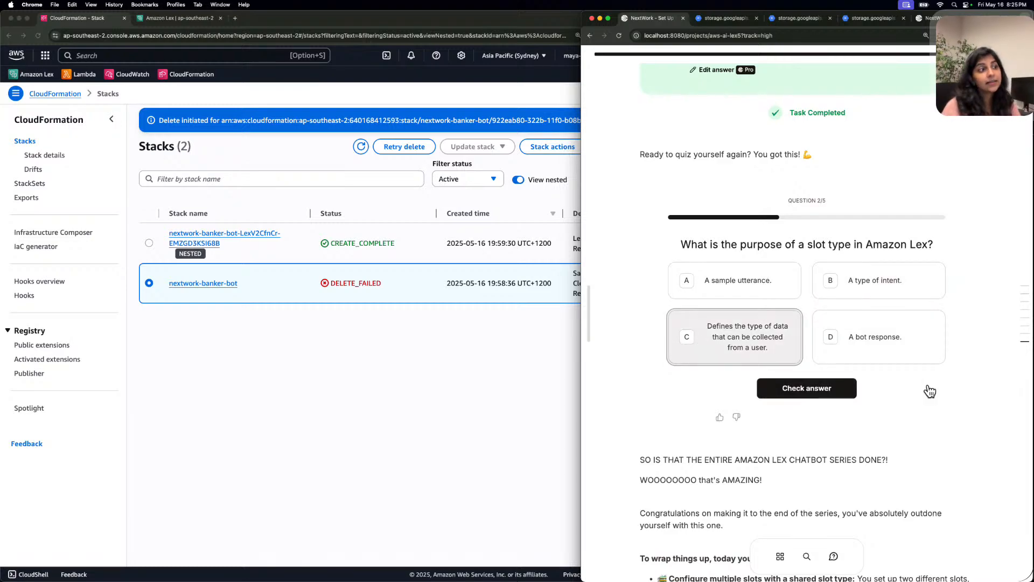
click(829, 389)
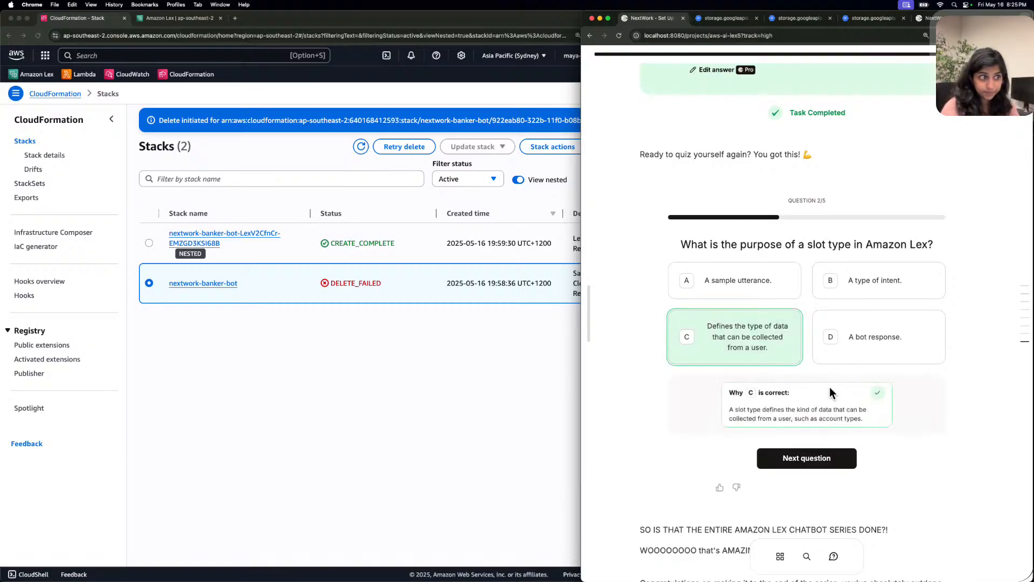
Advance to the FallbackIntent question, choose "When the bot doesn't understand the user's input", and check the answer.
click(807, 453)
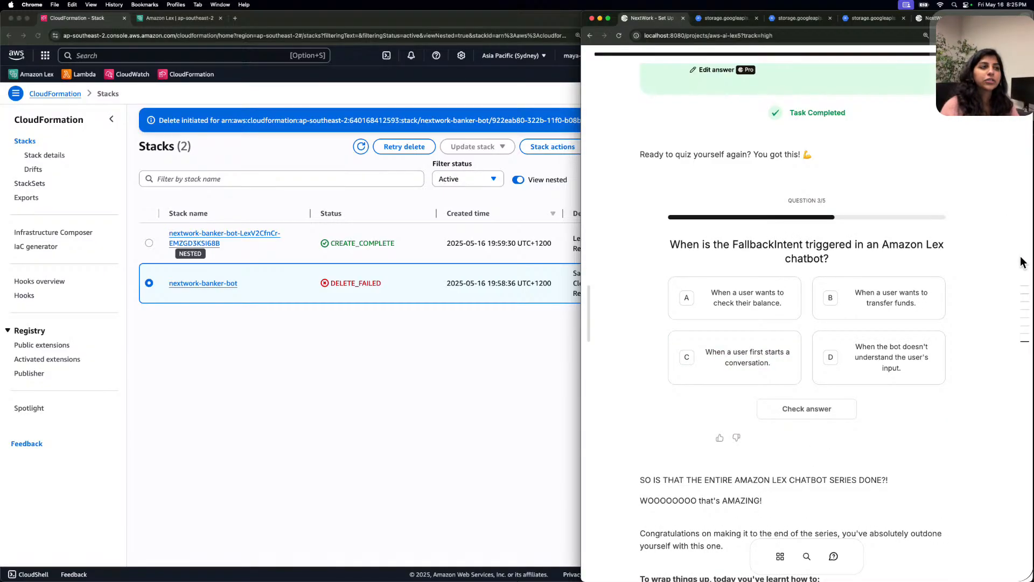
click(869, 358)
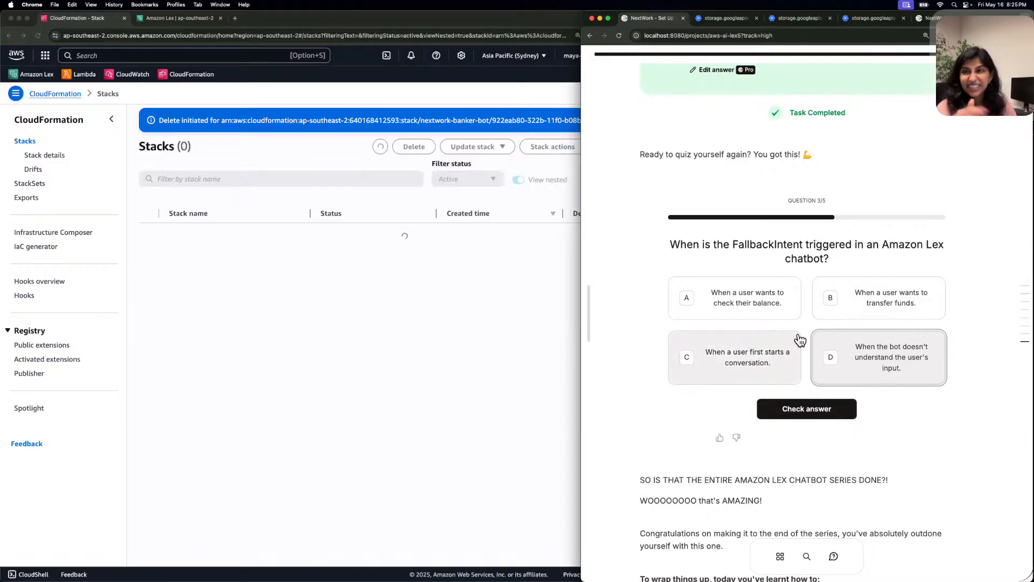
click(812, 409)
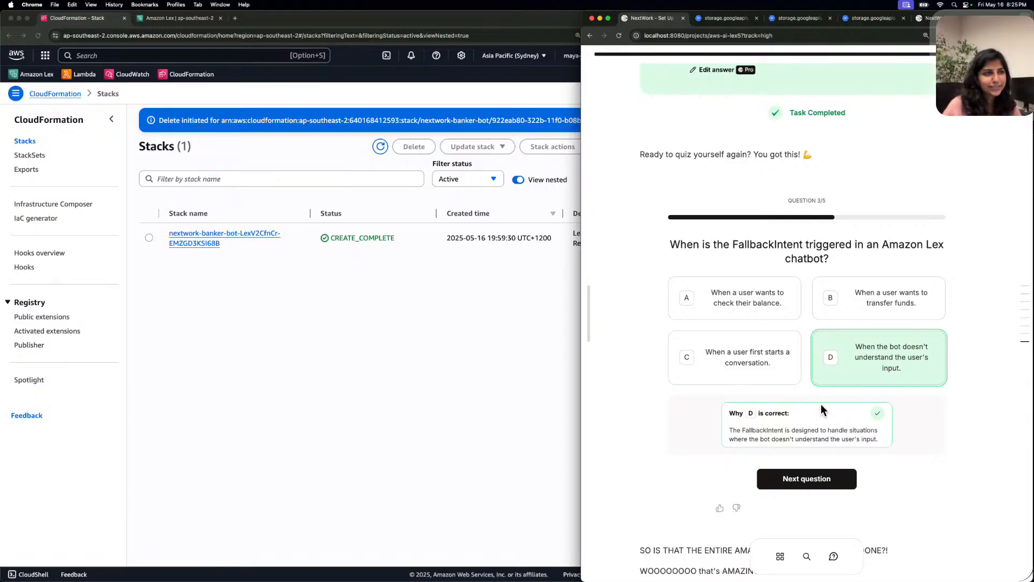
Advance to the CloudFormation question, choose "To automate the deployment of AWS resources, including Lex bots", and check the answer.
scroll(803, 493, down, 1)
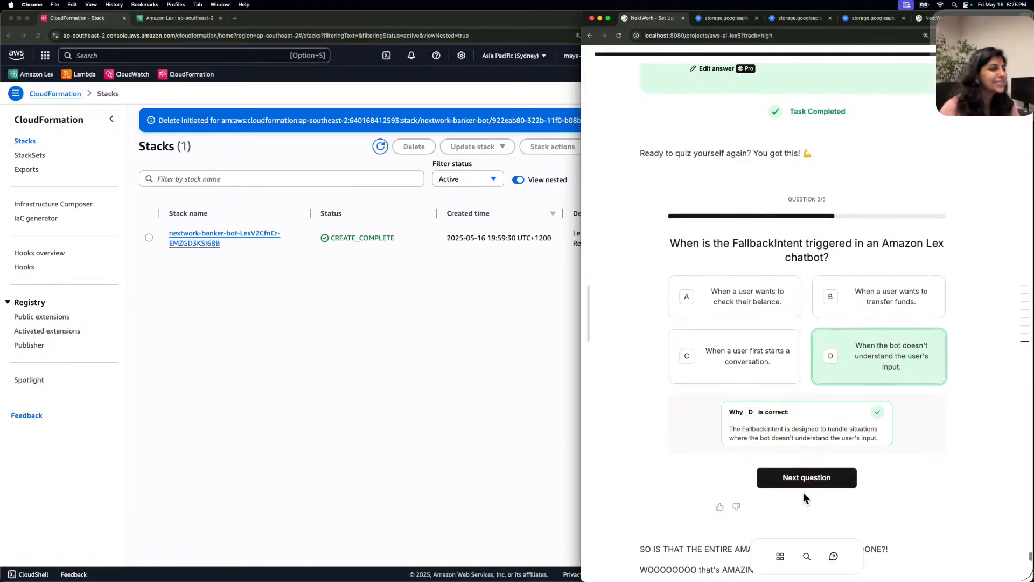
click(806, 478)
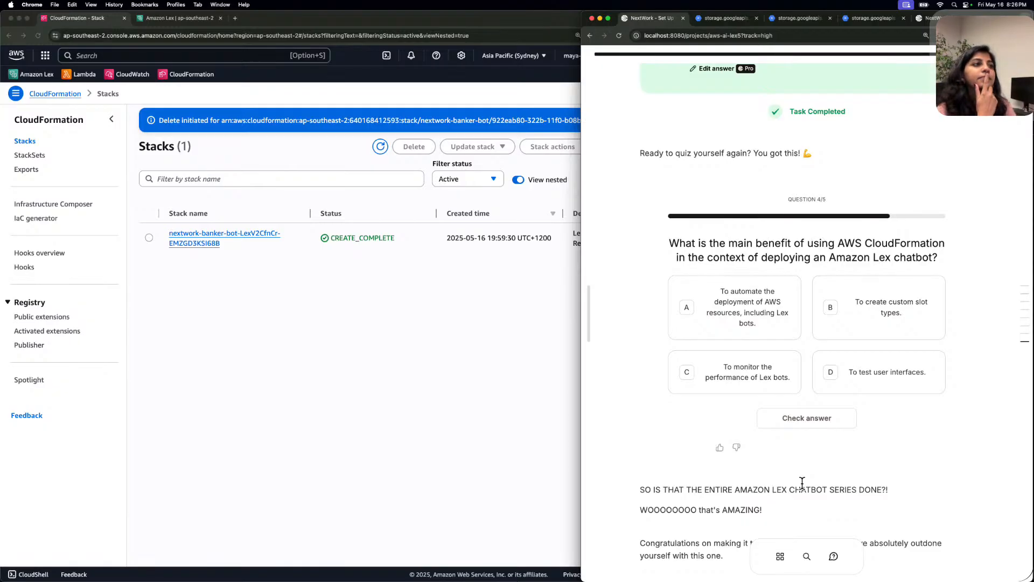
click(733, 319)
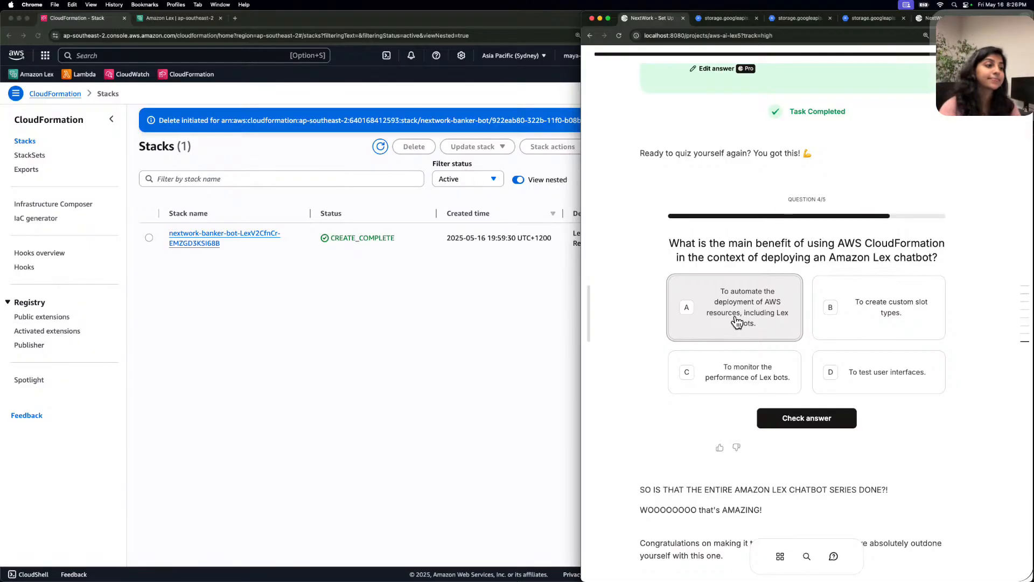
click(806, 420)
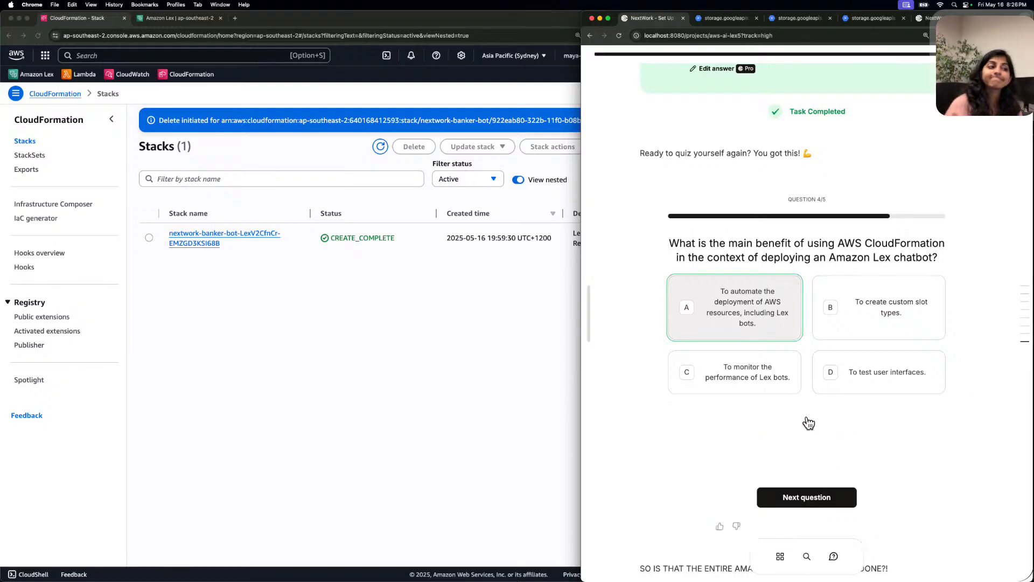
Advance to the confirmation prompts question, check the answer "To verify the details of a transaction with the user", and complete the quiz.
click(834, 503)
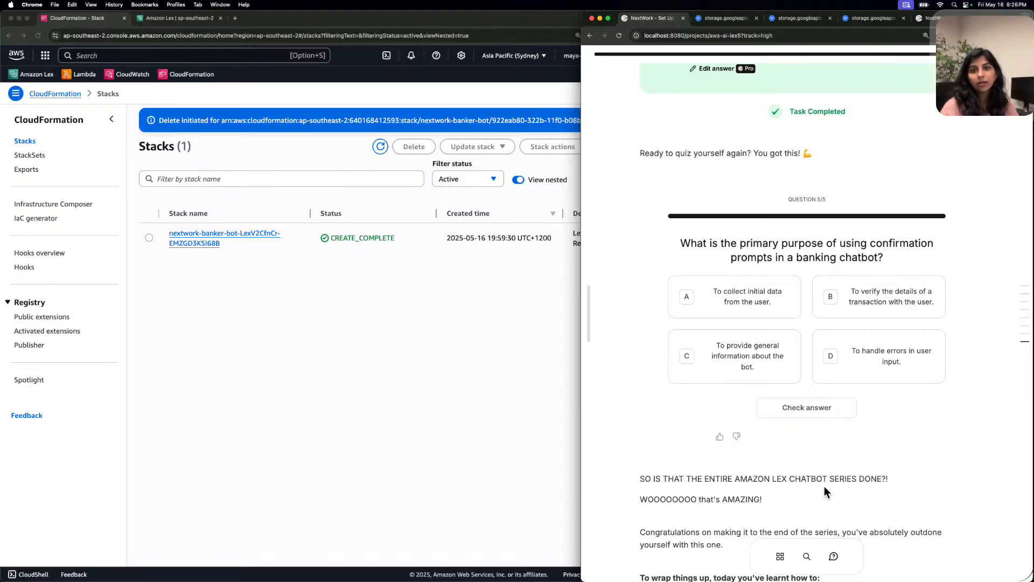
click(894, 277)
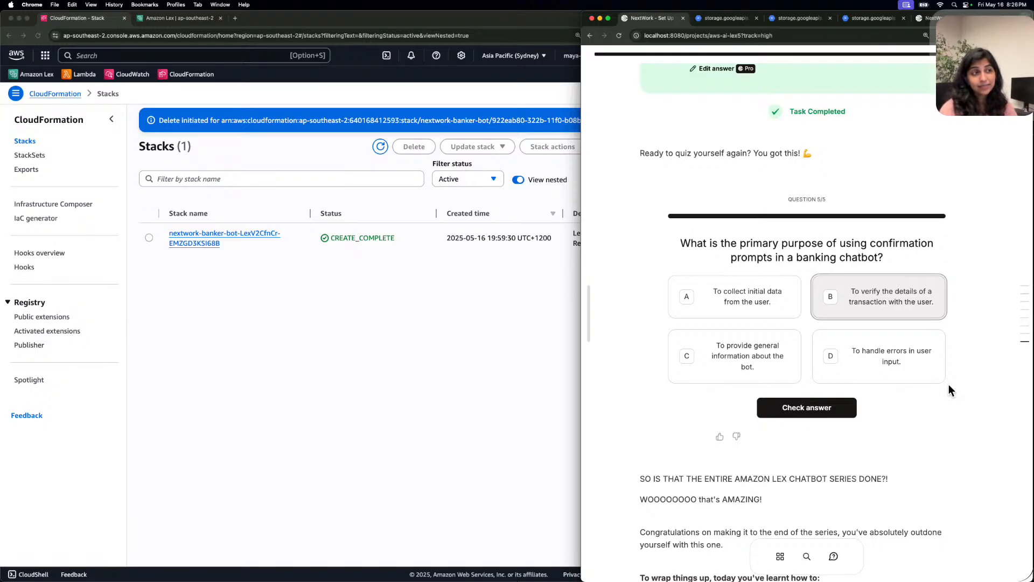
click(799, 405)
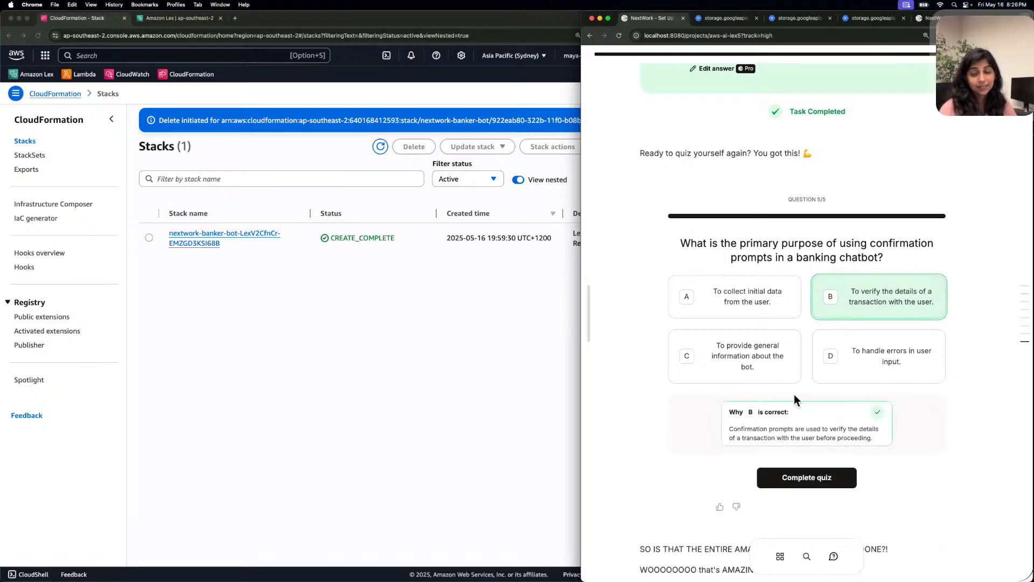
click(826, 475)
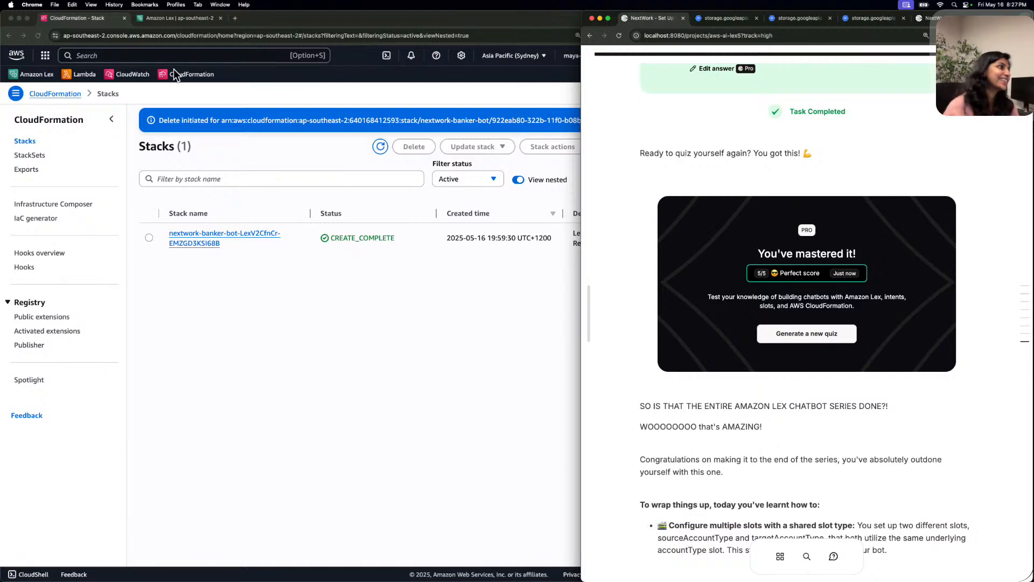
In the Lambda console, delete all listed functions, including BankingBotEnglish, entering "confirm" to approve the deletion.
click(244, 299)
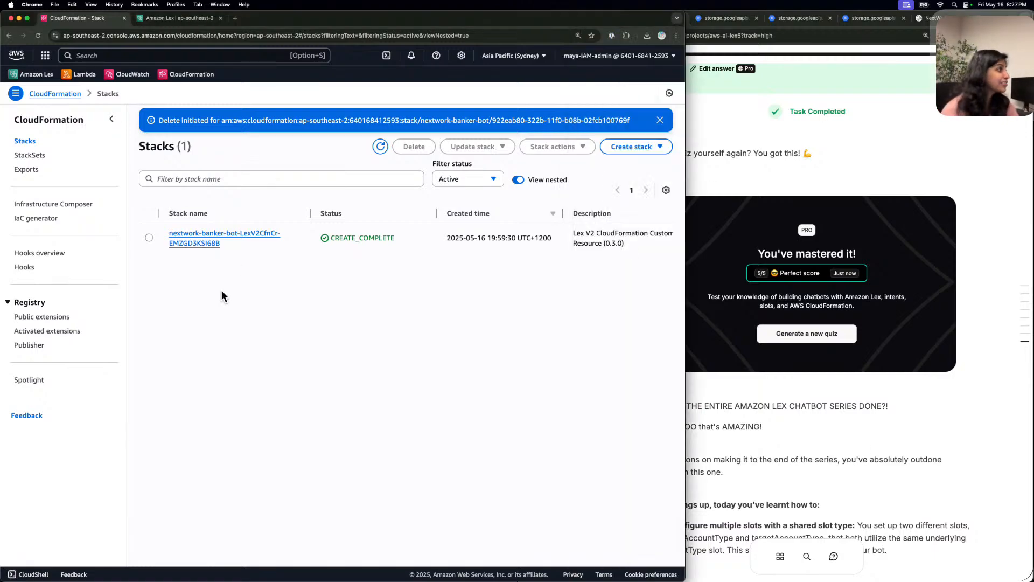
click(87, 73)
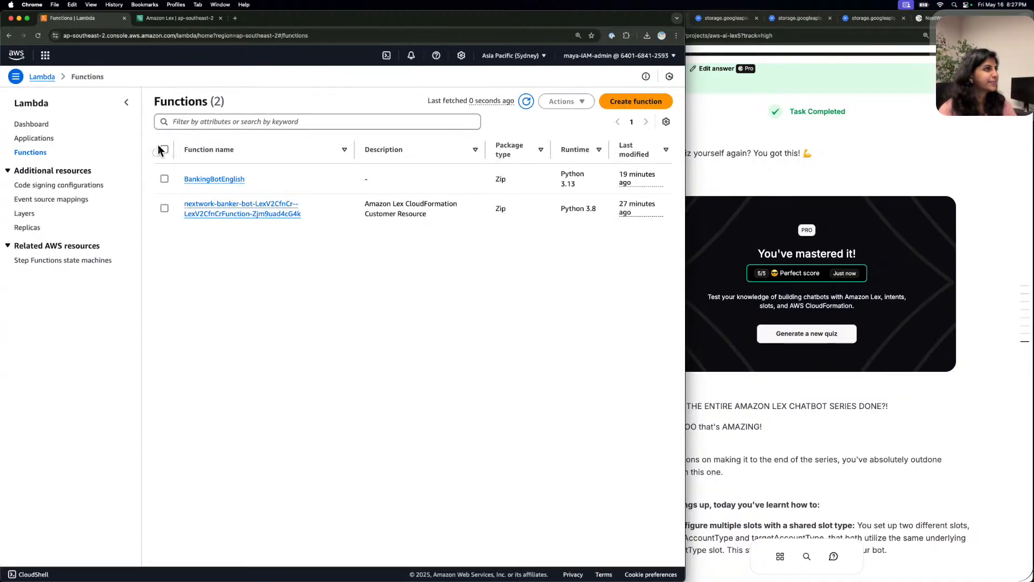
click(164, 149)
click(561, 117)
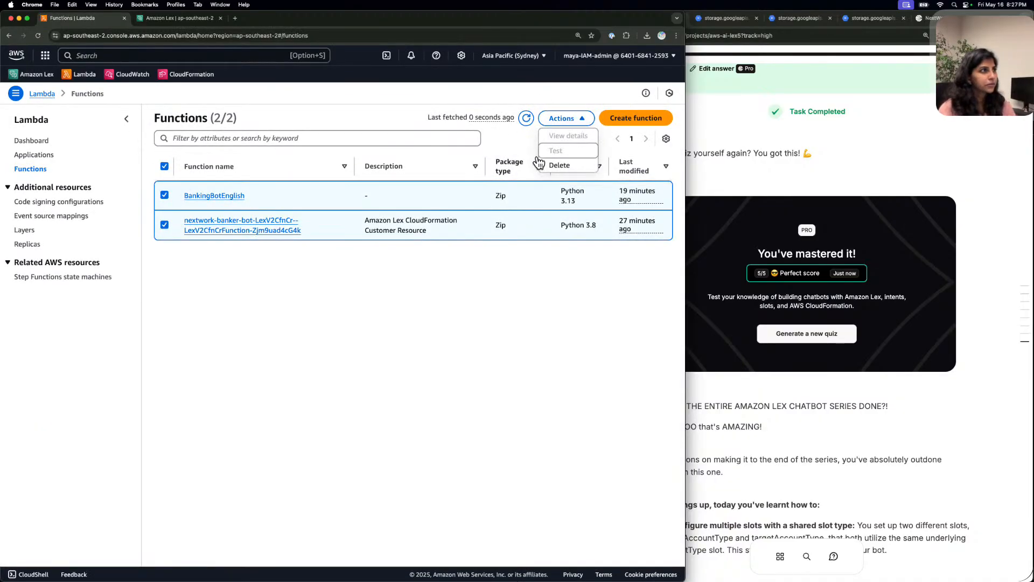
click(570, 161)
click(279, 350)
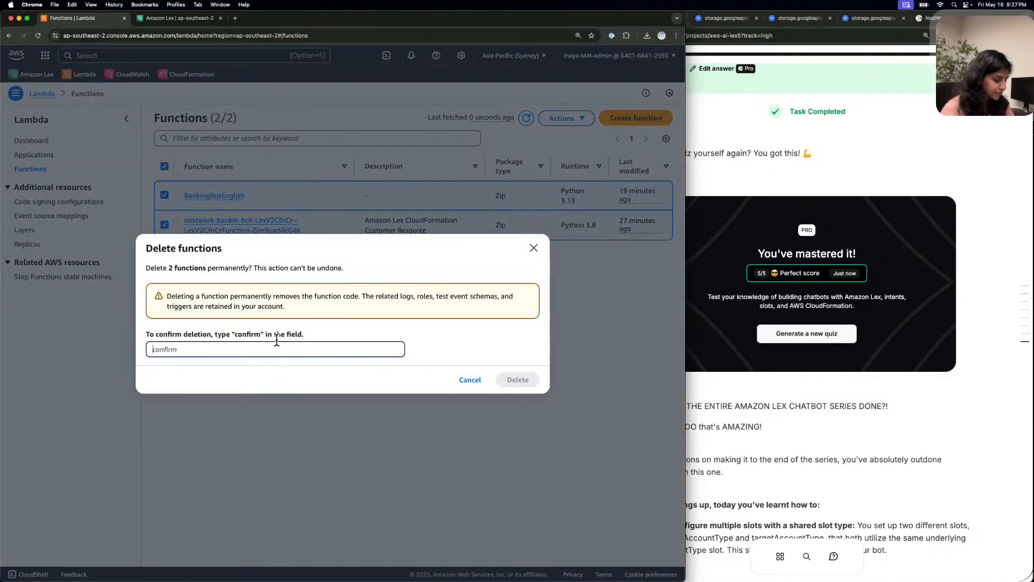
text(confirm)
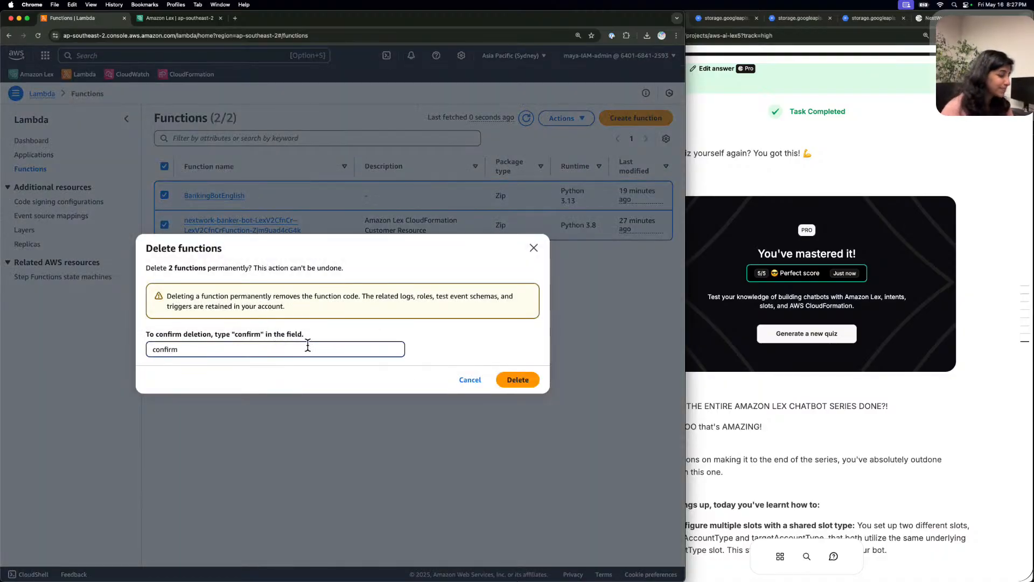
click(518, 380)
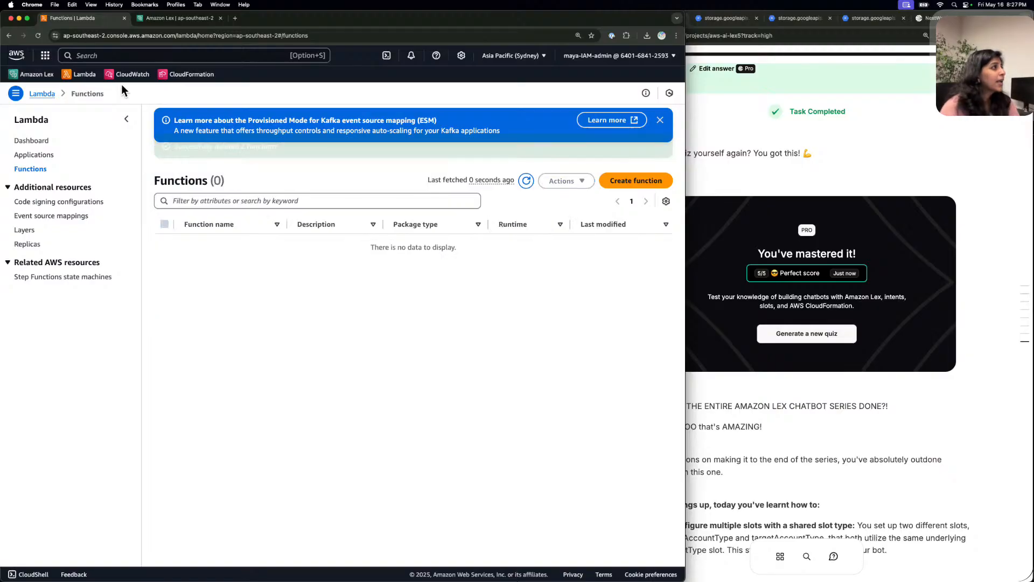
Delete both Lambda log groups, for BankingBotEnglish and nextwork-banker-bot, in CloudWatch.
click(139, 70)
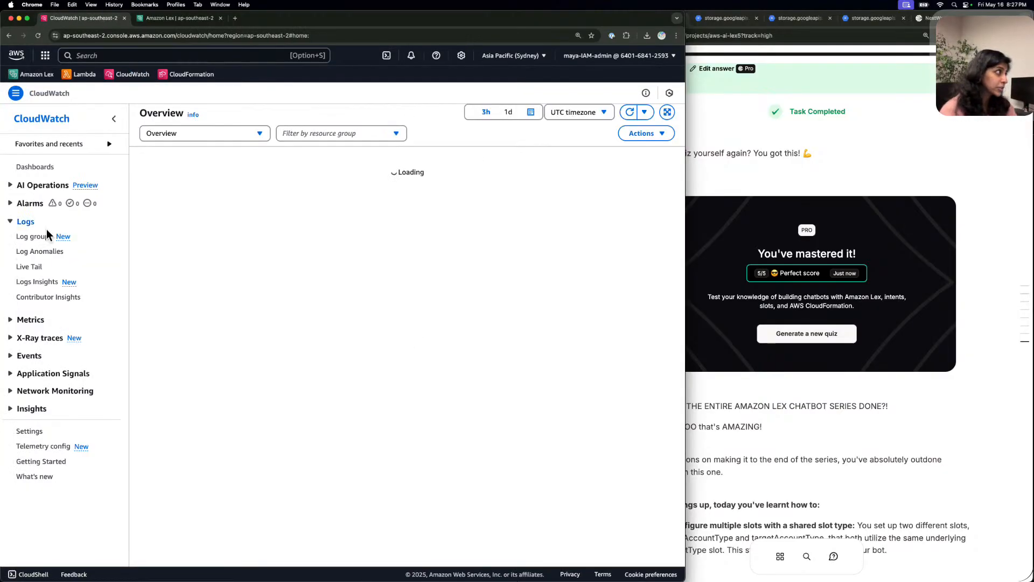
click(46, 236)
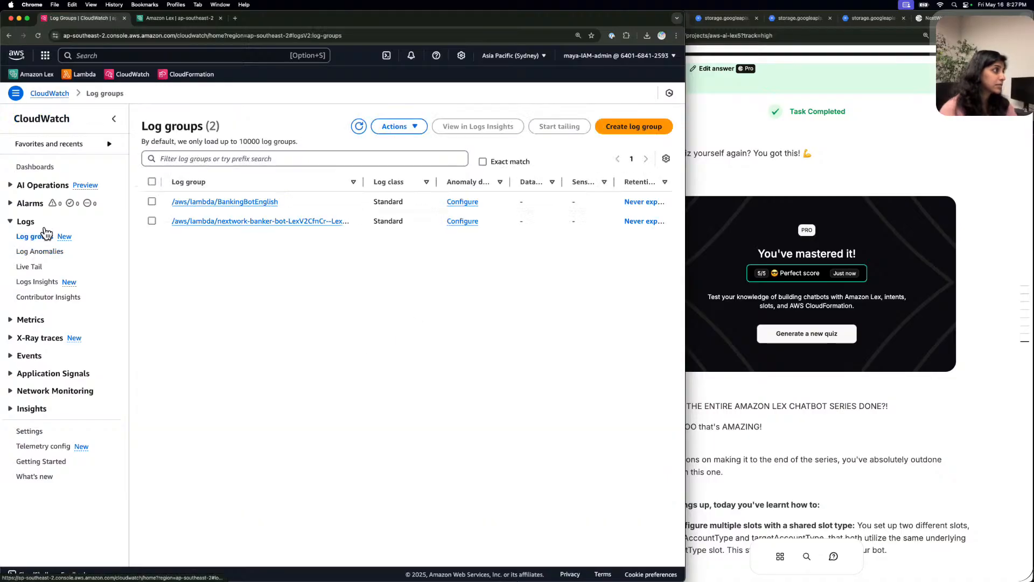
click(152, 181)
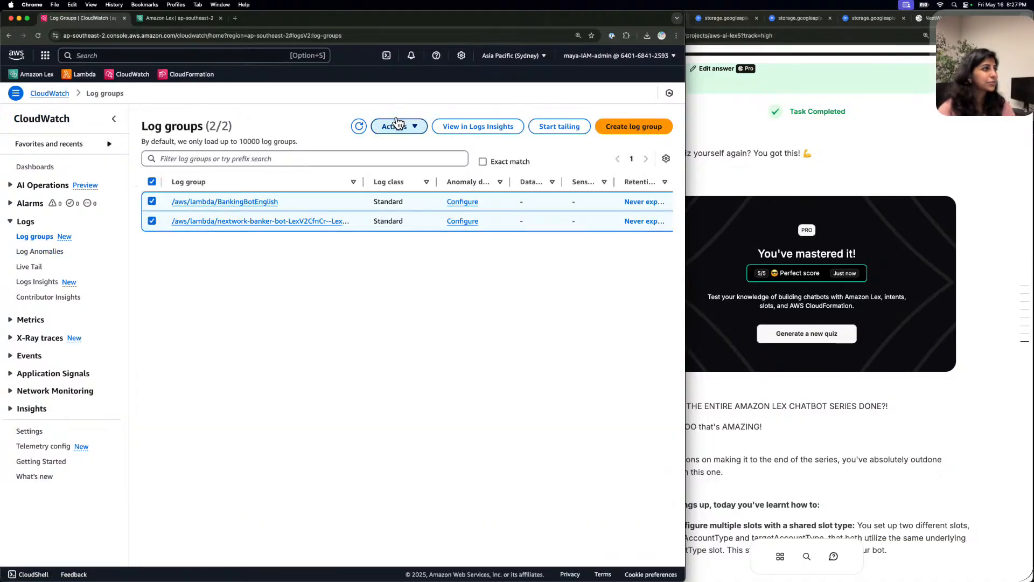
click(397, 123)
click(402, 142)
click(526, 379)
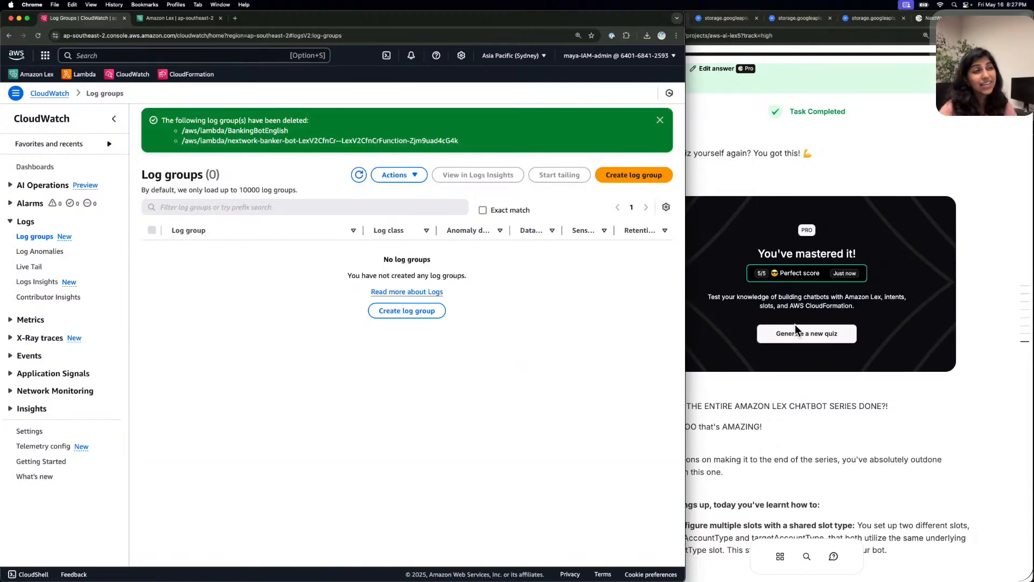
Return to the NextWork guide and widen its window over the AWS console.
scroll(794, 327, down, 4)
click(797, 326)
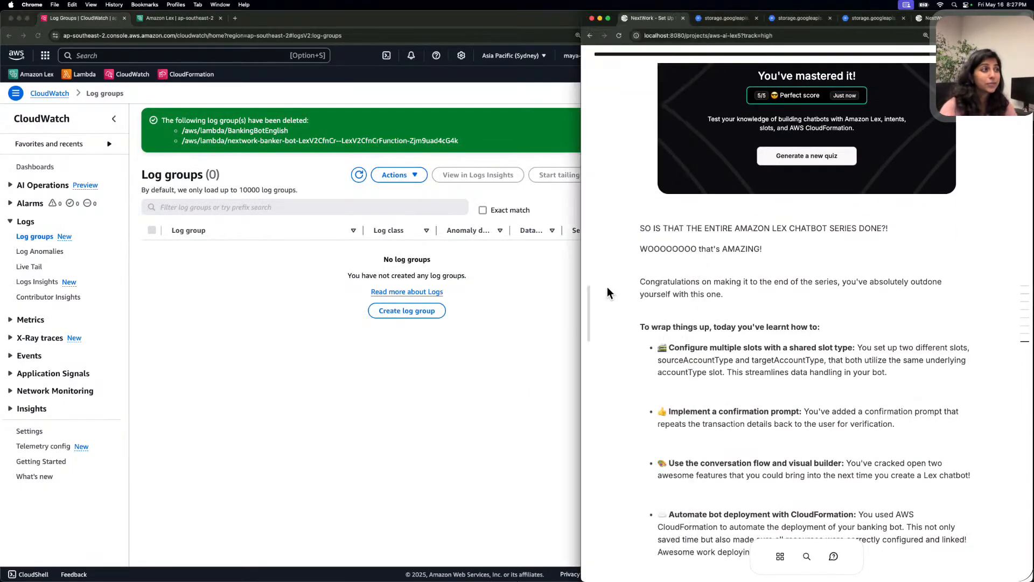
click(578, 272)
click(749, 275)
drag(589, 274, 341, 291)
Read the guide's closing section, covering the skills learnt in each project, the trophy, and the remaining tasks note.
scroll(538, 206, up, 10)
scroll(539, 205, down, 7)
scroll(540, 207, up, 2)
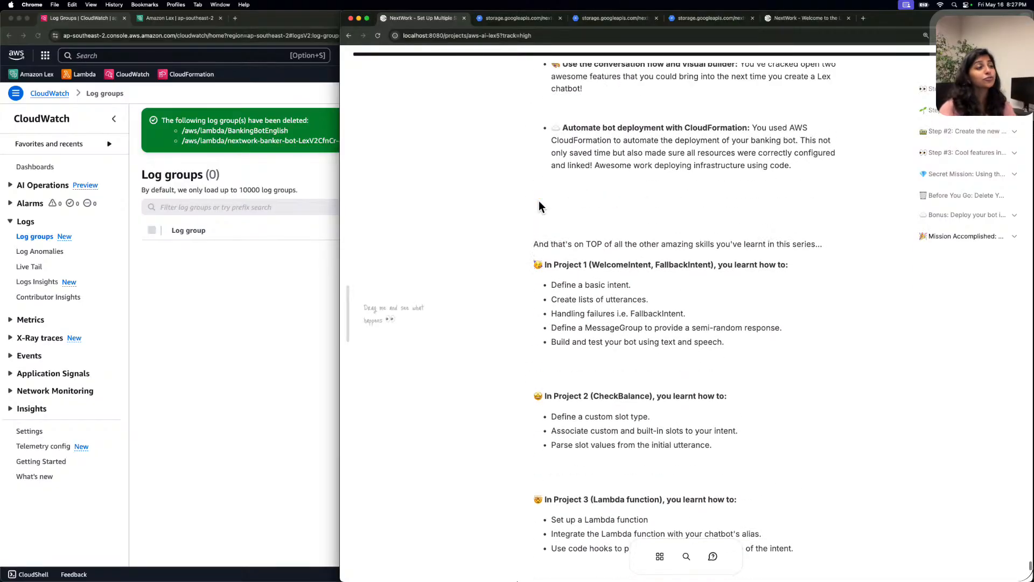
scroll(540, 207, up, 8)
scroll(538, 206, down, 1)
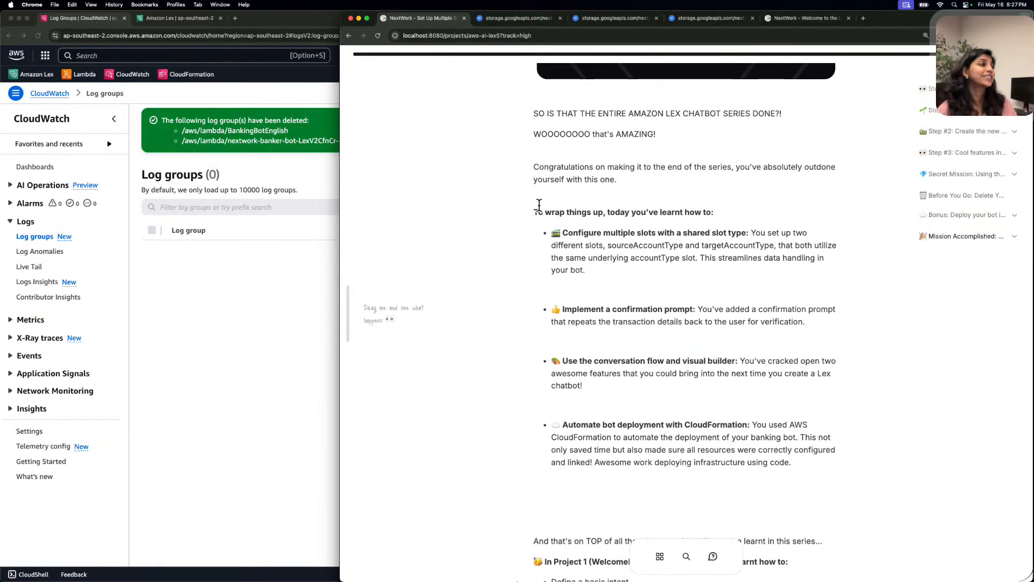
scroll(539, 205, up, 1)
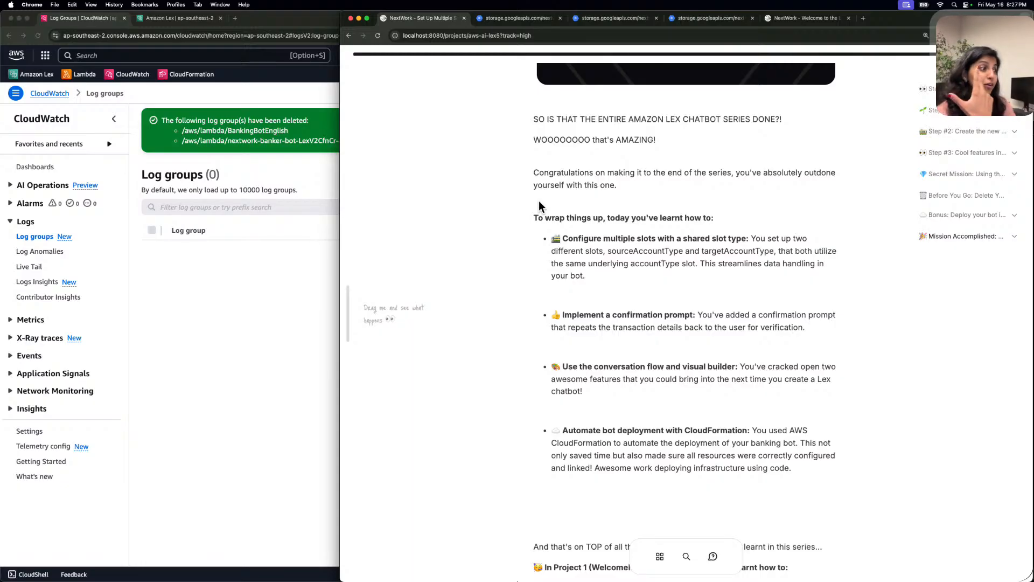
scroll(538, 200, down, 10)
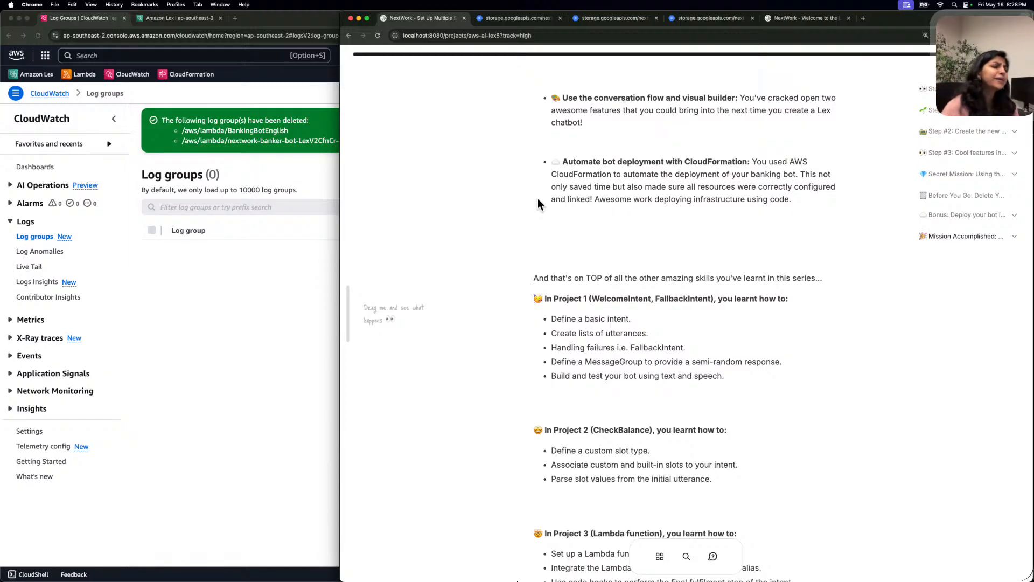
scroll(538, 199, down, 10)
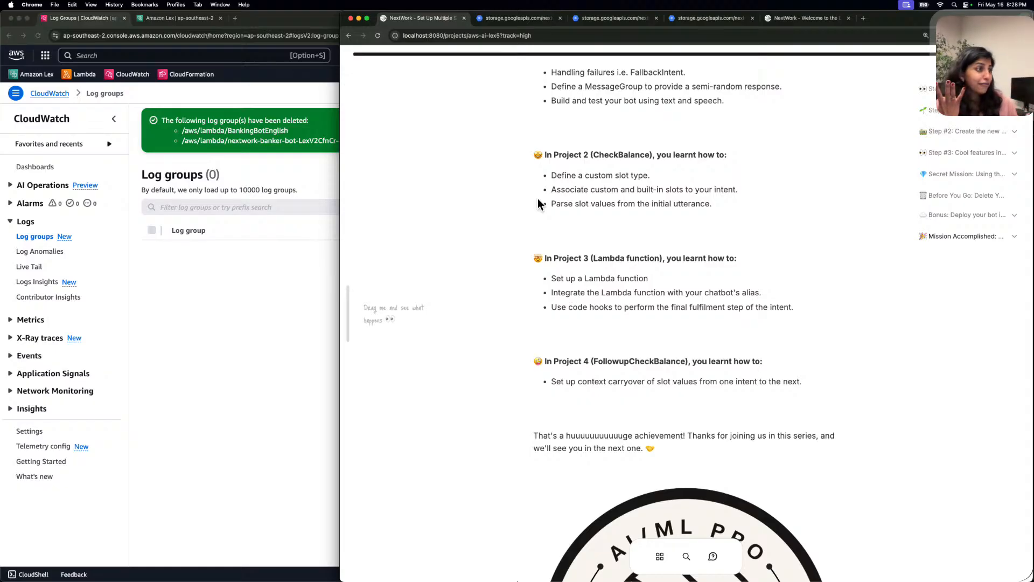
scroll(537, 200, down, 10)
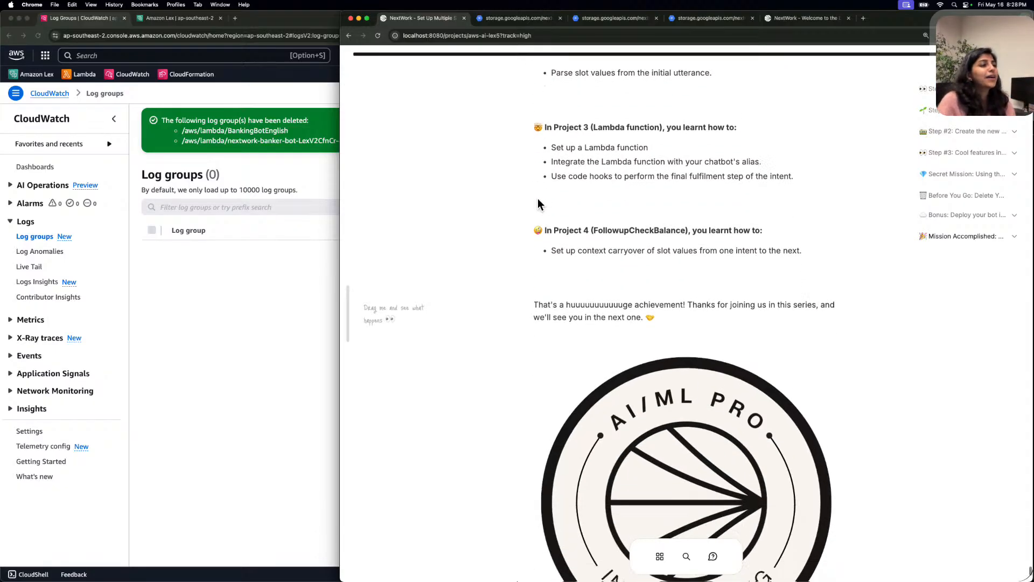
scroll(538, 201, down, 4)
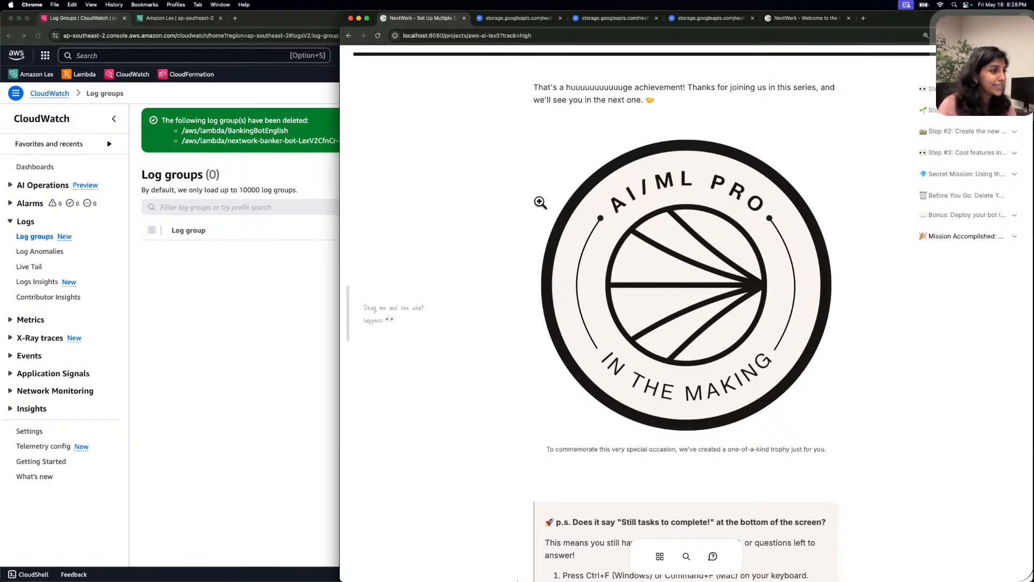
scroll(540, 202, down, 7)
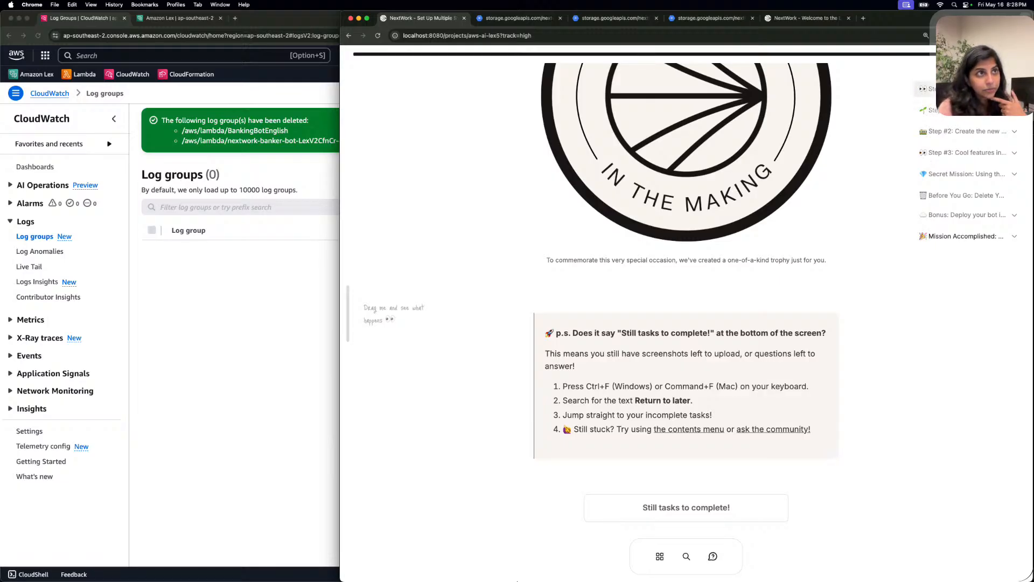
Expand the guide's Step #1, Step #2, Step #3 and Secret Mission contents, and go to the Secret Mission task still to complete.
click(1013, 110)
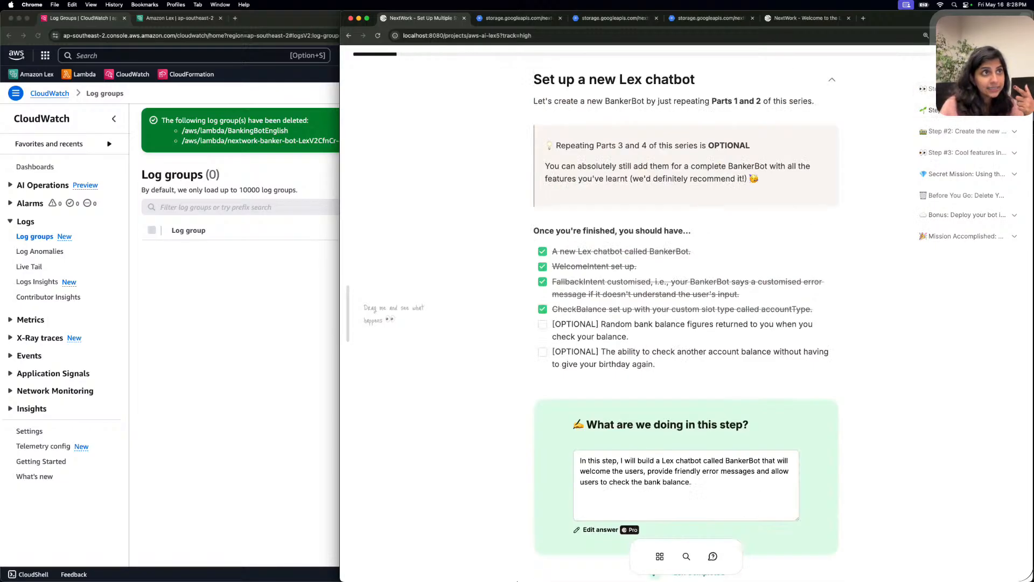
click(1015, 126)
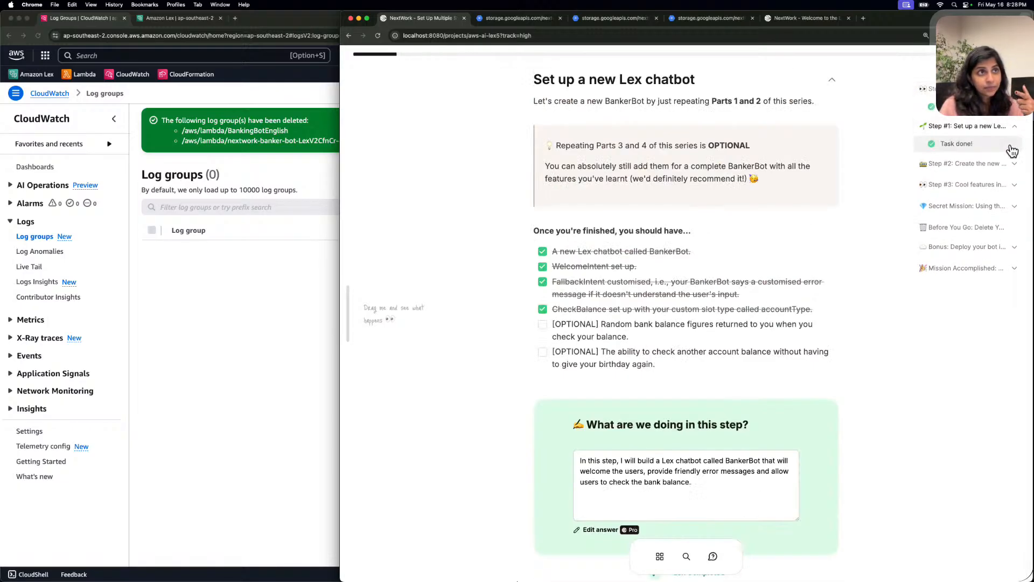
click(1013, 164)
click(1016, 236)
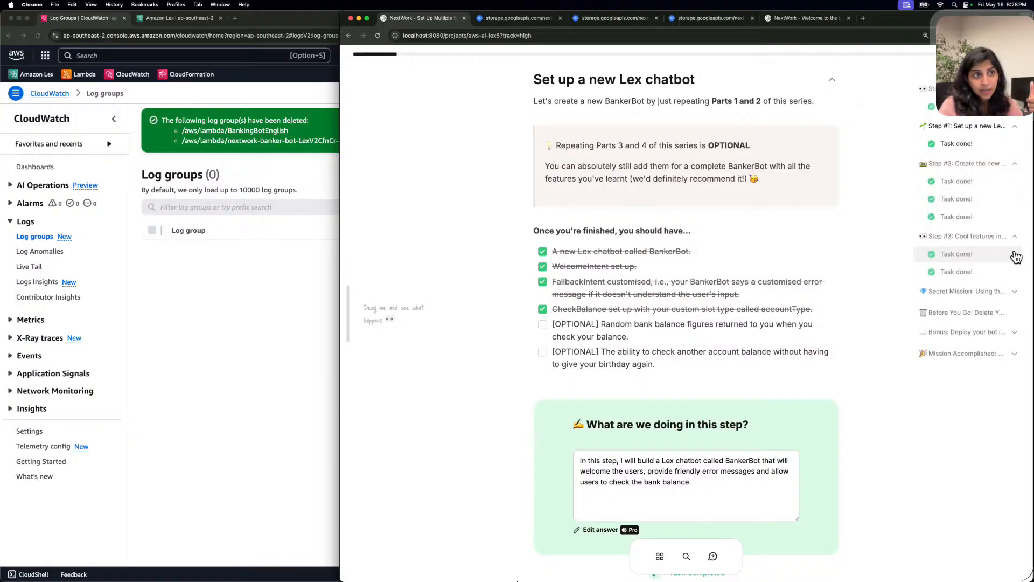
click(1015, 291)
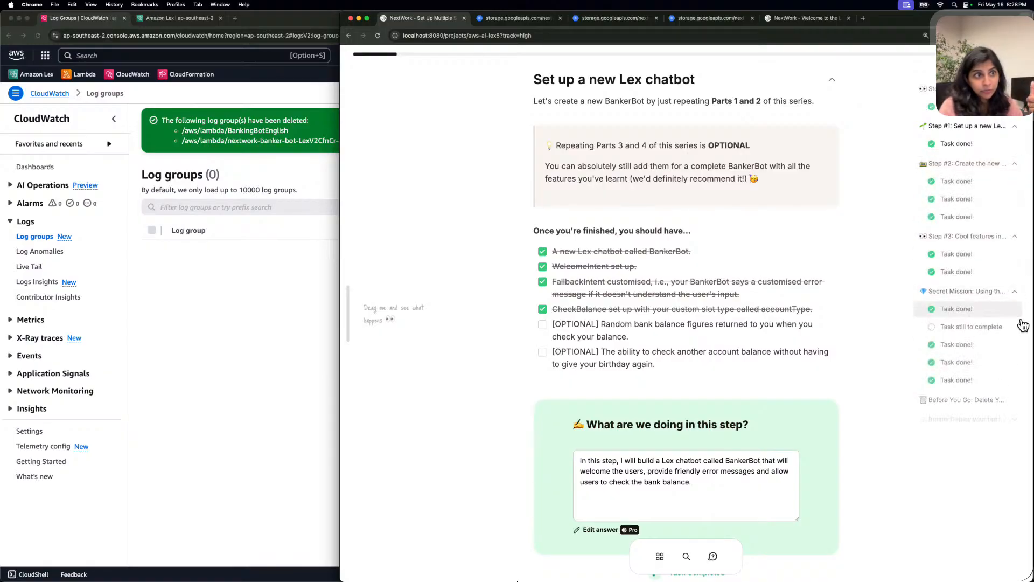
click(985, 324)
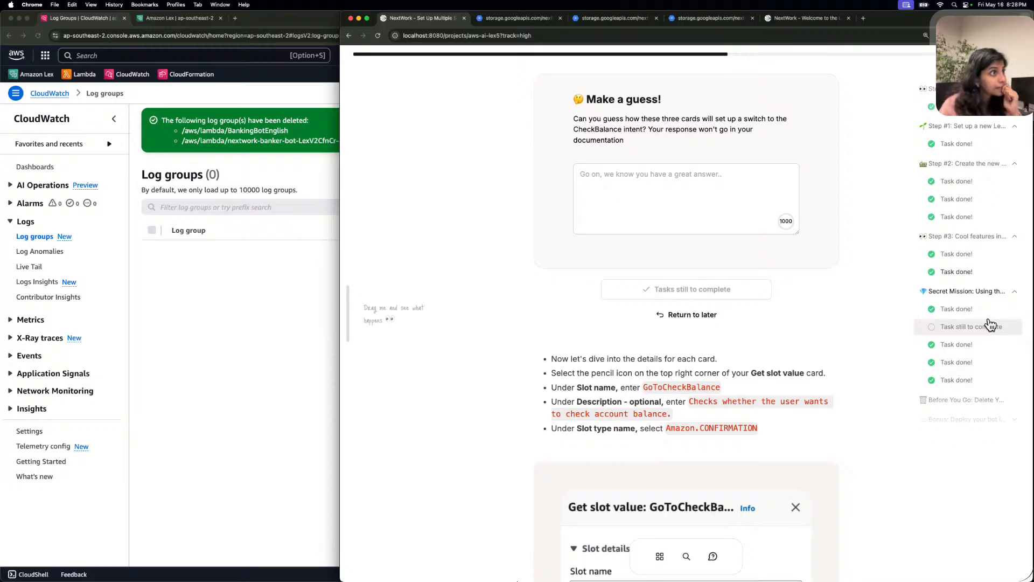
Answer the Make a guess question with "The three cards looks for a condition and based on what the user inputs, it'll go to a defined intent".
click(736, 217)
scroll(737, 217, up, 2)
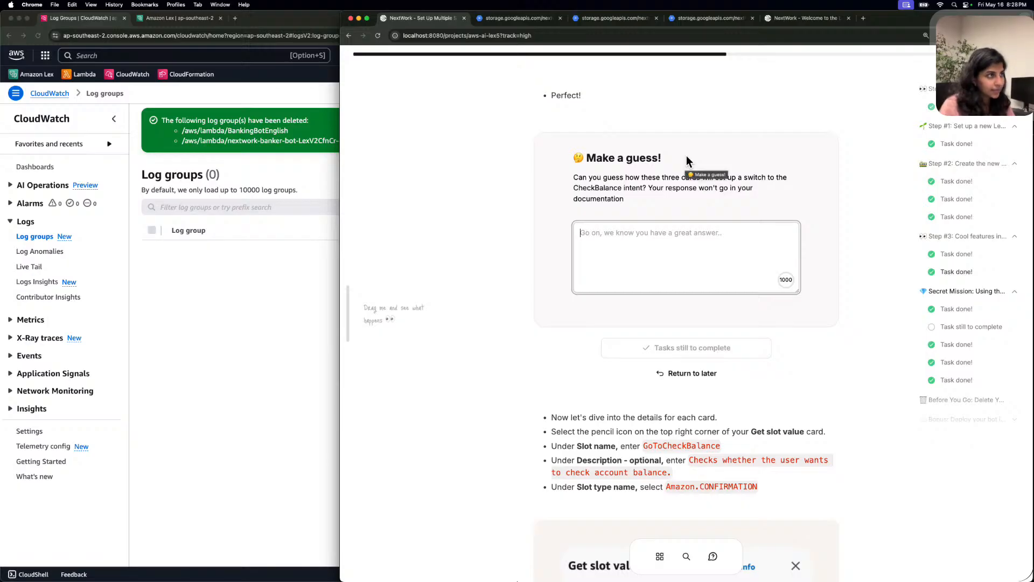
scroll(693, 190, up, 2)
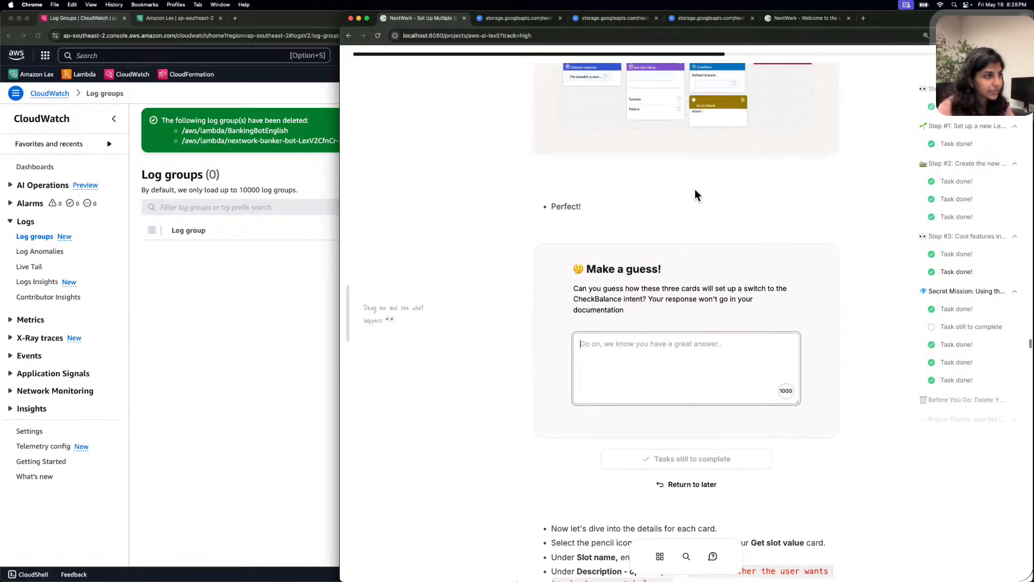
scroll(695, 189, up, 4)
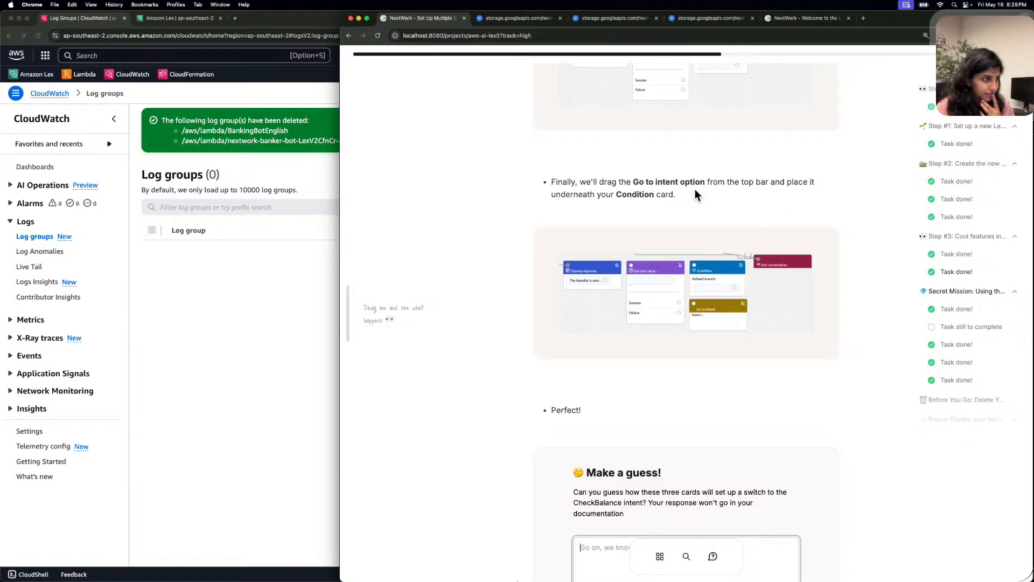
scroll(695, 192, down, 3)
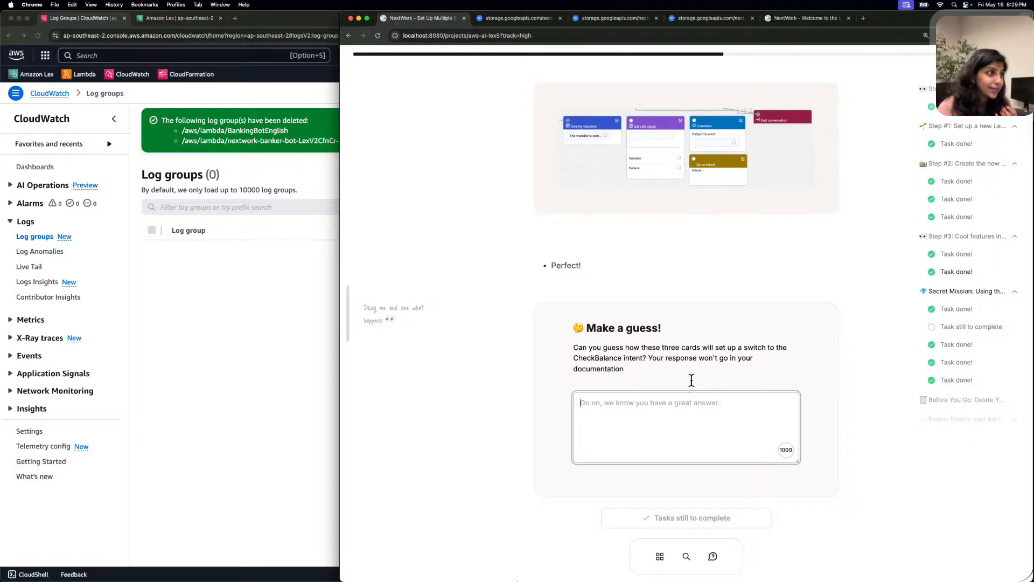
scroll(637, 367, up, 4)
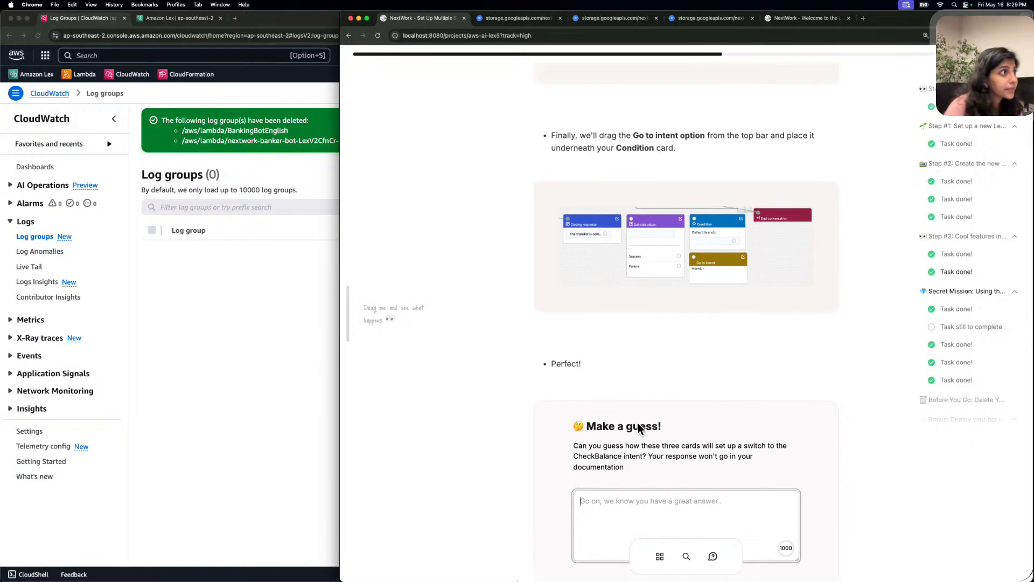
text(The three cards a)
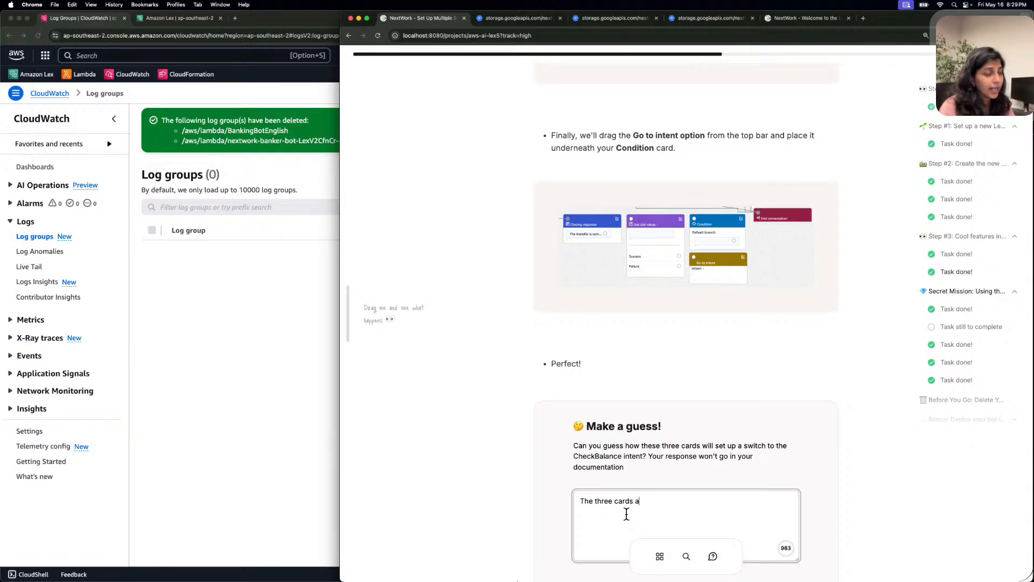
key(BackSpace)
text(looks for a cond)
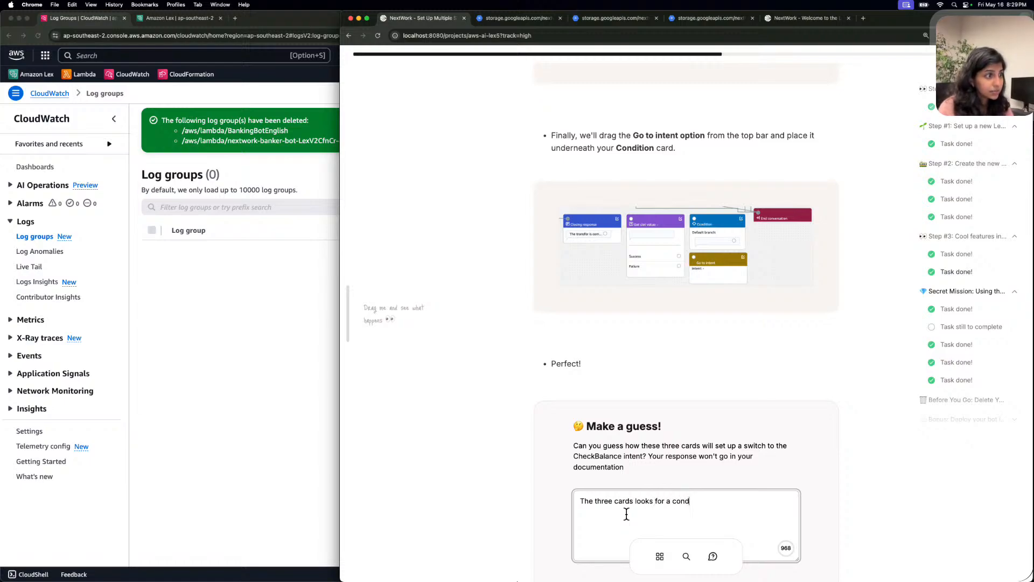
text(ition and)
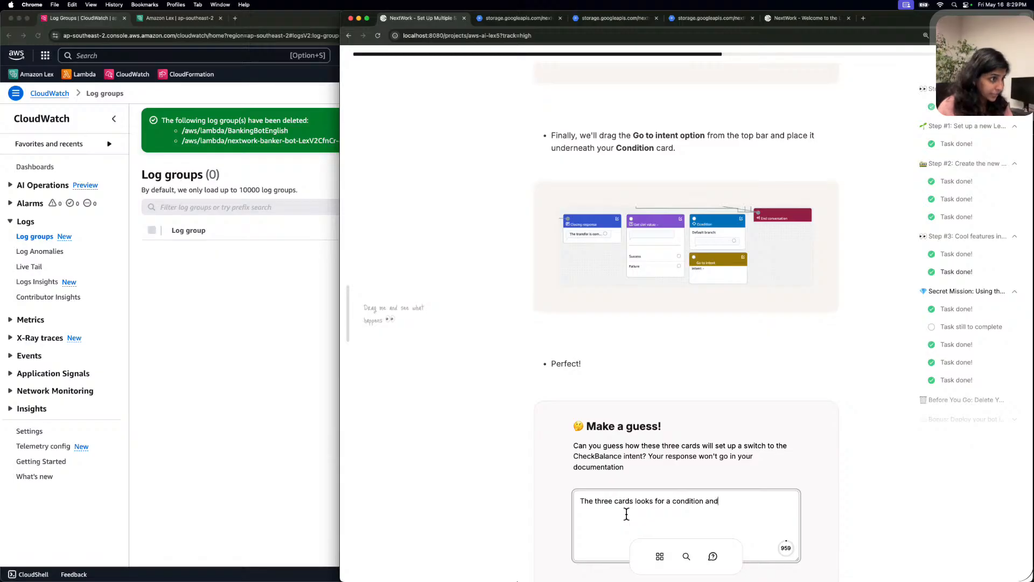
text( based on wh)
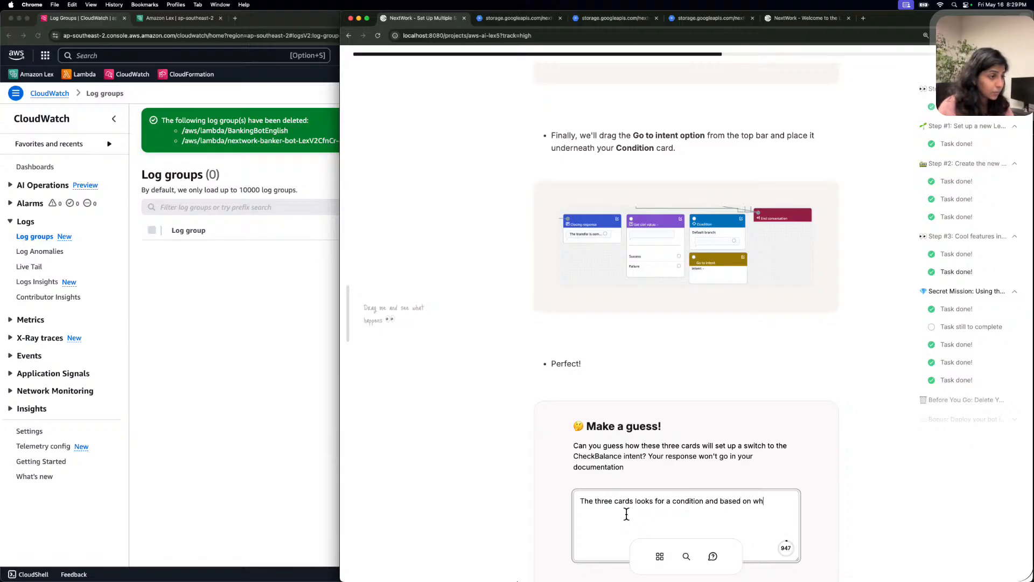
text(at the user inputs, i)
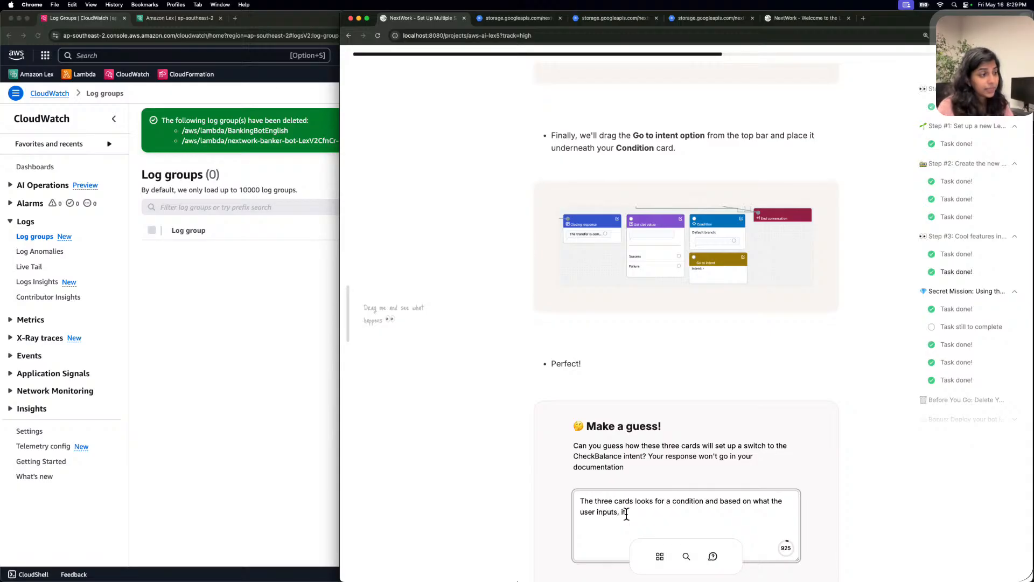
text(t'll go t)
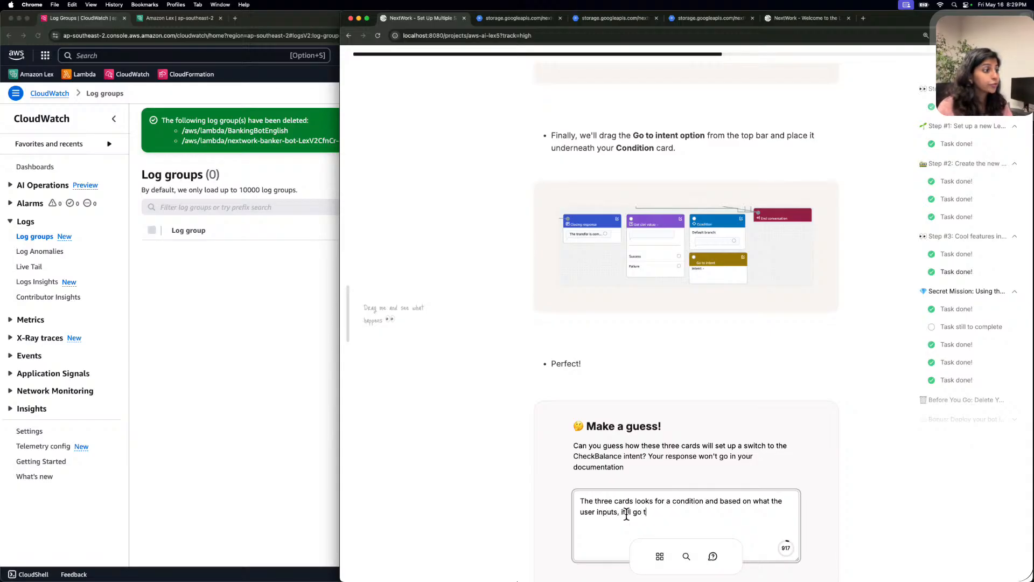
text(o a define)
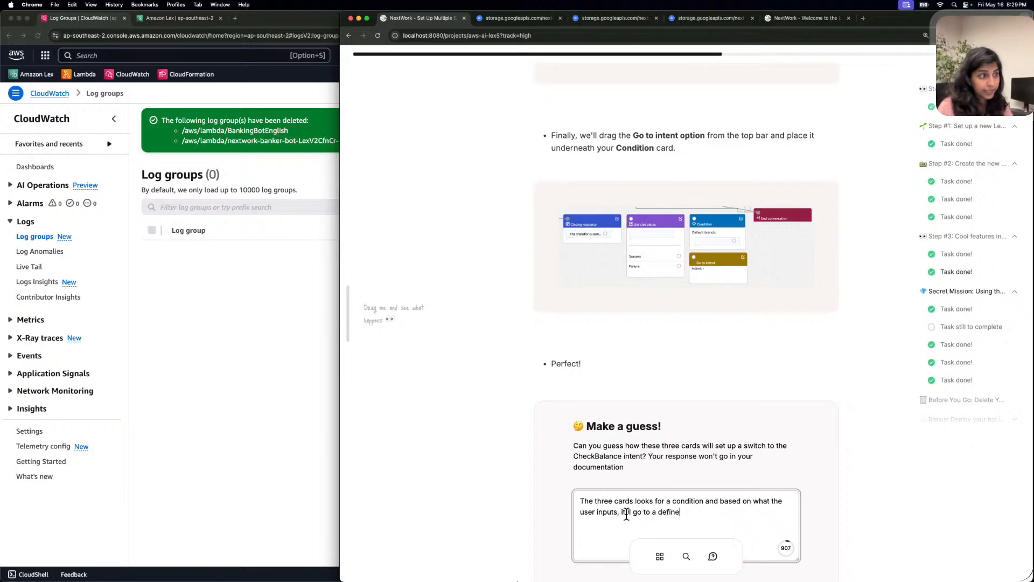
key(BackSpace)
text(d intent)
scroll(625, 514, down, 3)
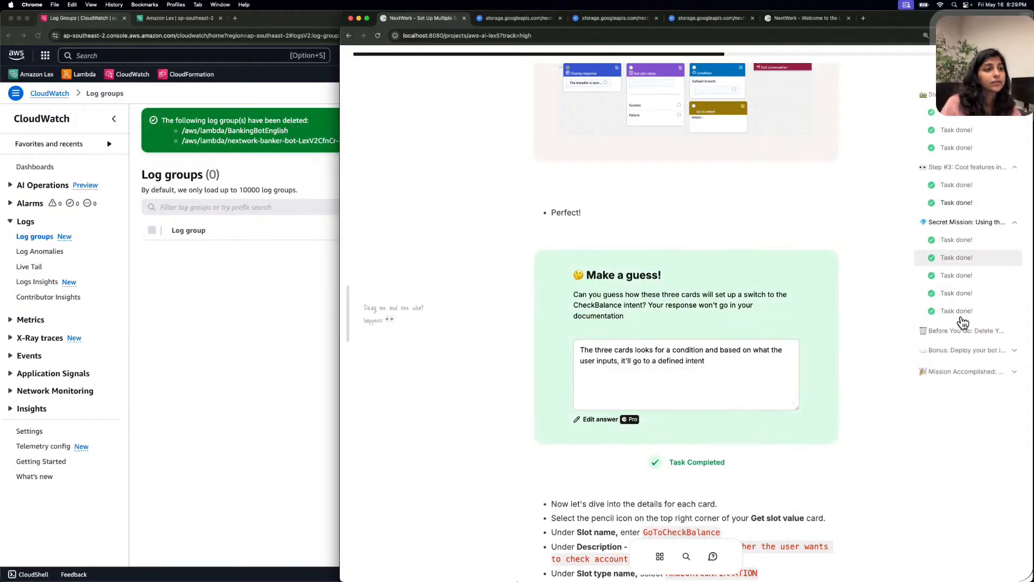
Expand the guide's Bonus: Deploy your bot contents and open the second question of its incomplete task, about troubleshooting after deployment.
click(966, 367)
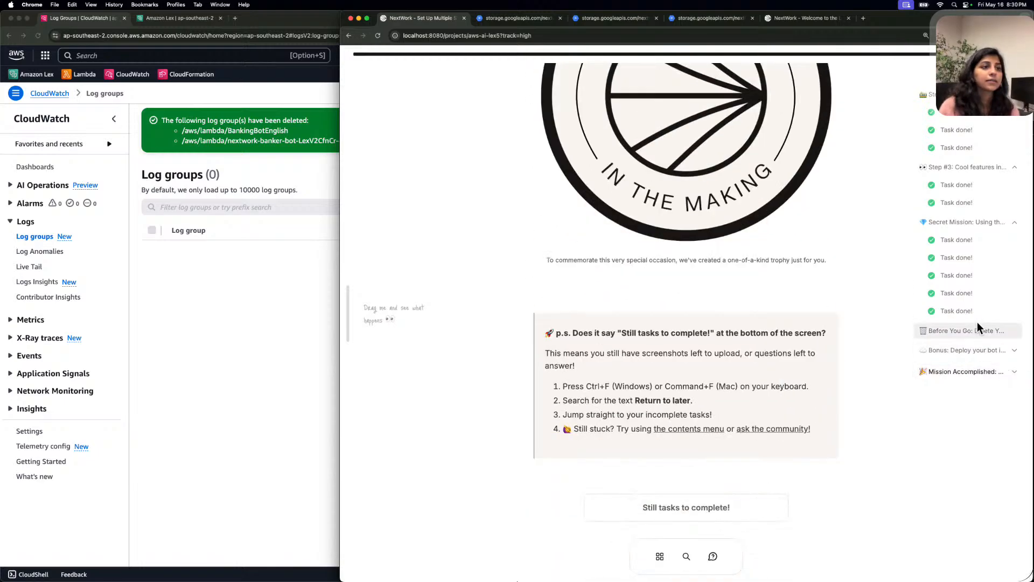
click(980, 349)
click(1016, 348)
click(988, 413)
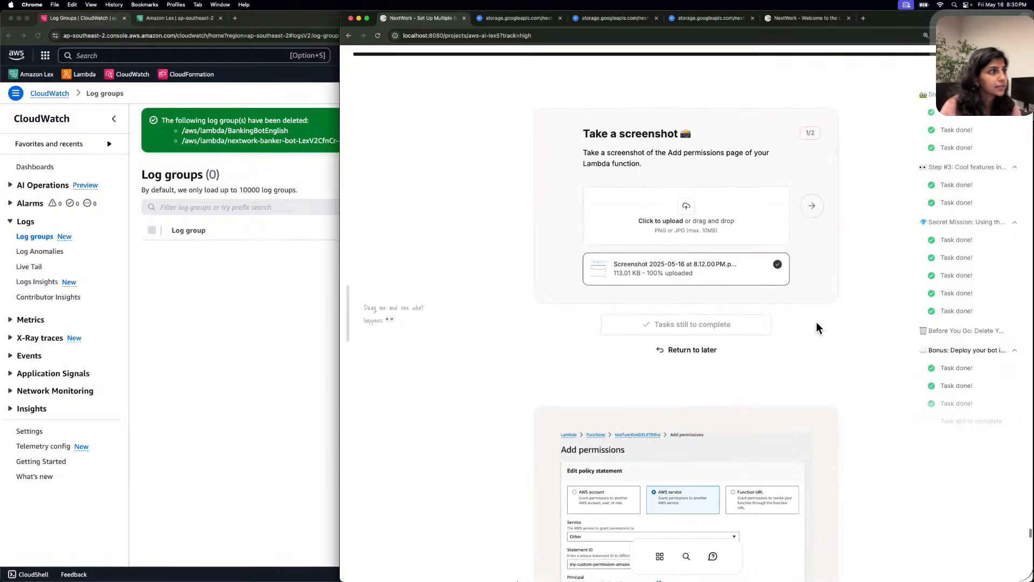
click(811, 207)
click(643, 215)
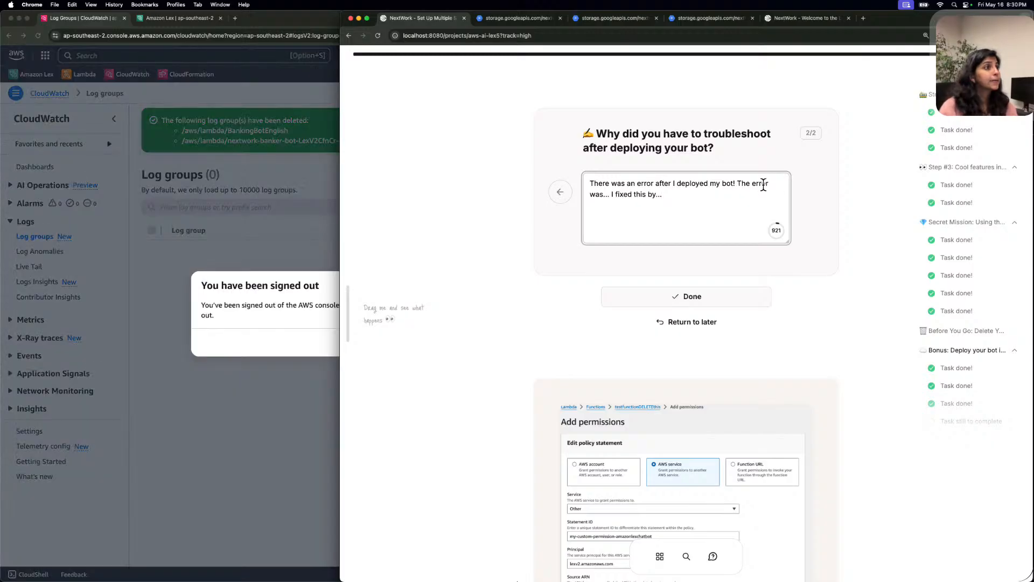
Widen the guide window and change the error description in the troubleshooting answer to read "was a permissions error which I fixed this by".
click(610, 193)
drag(342, 205, 169, 215)
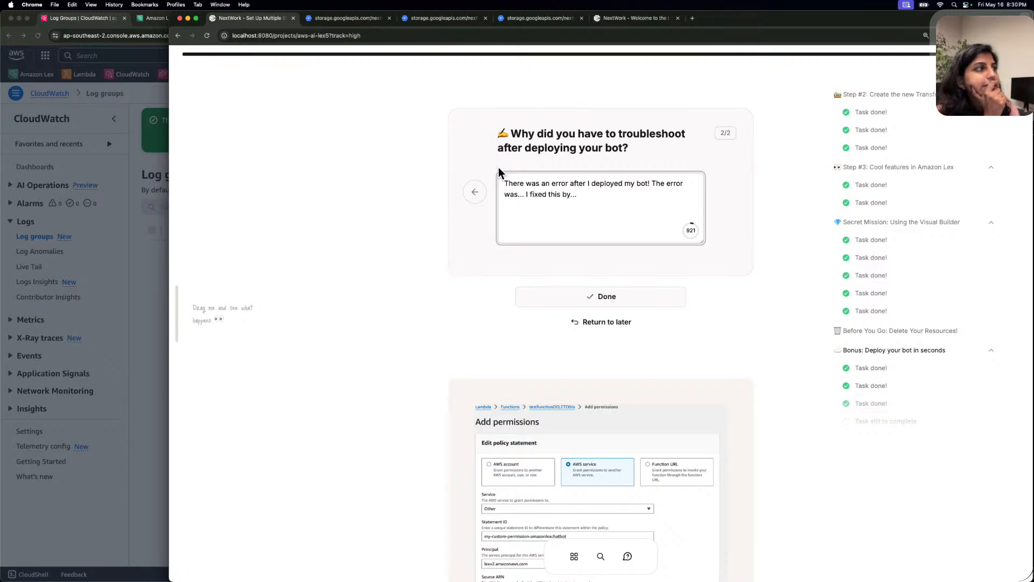
key(Right)
key(BackSpace)
key(BackSpace)
key(BackSpace)
text(a permission)
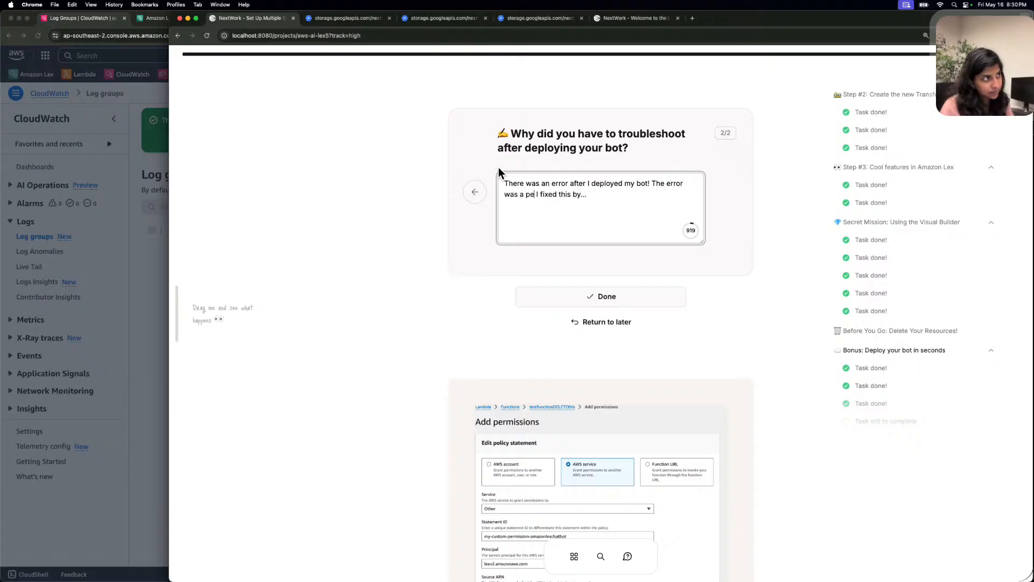
text(s)
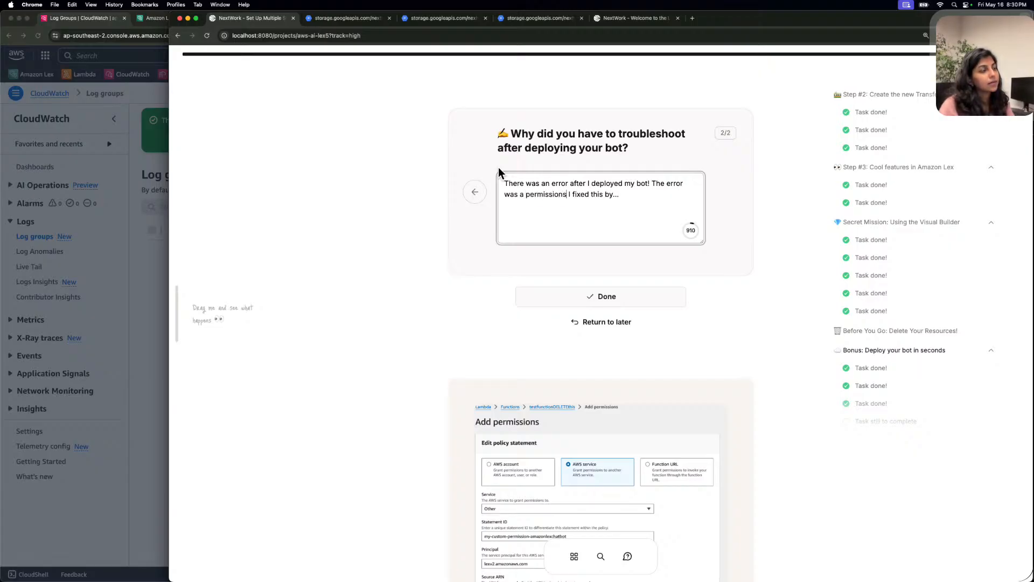
text( which)
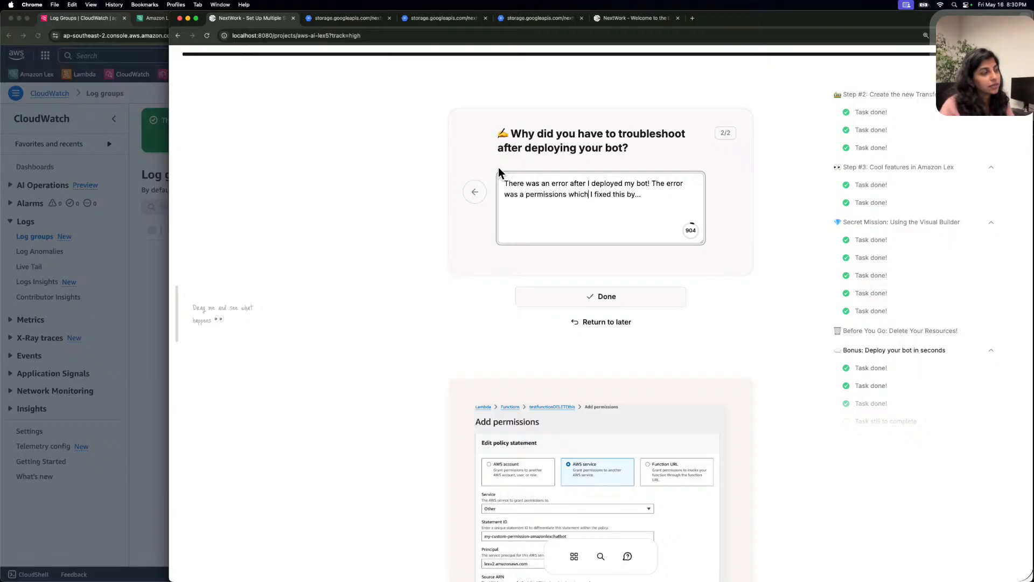
key(Left)
text(e)
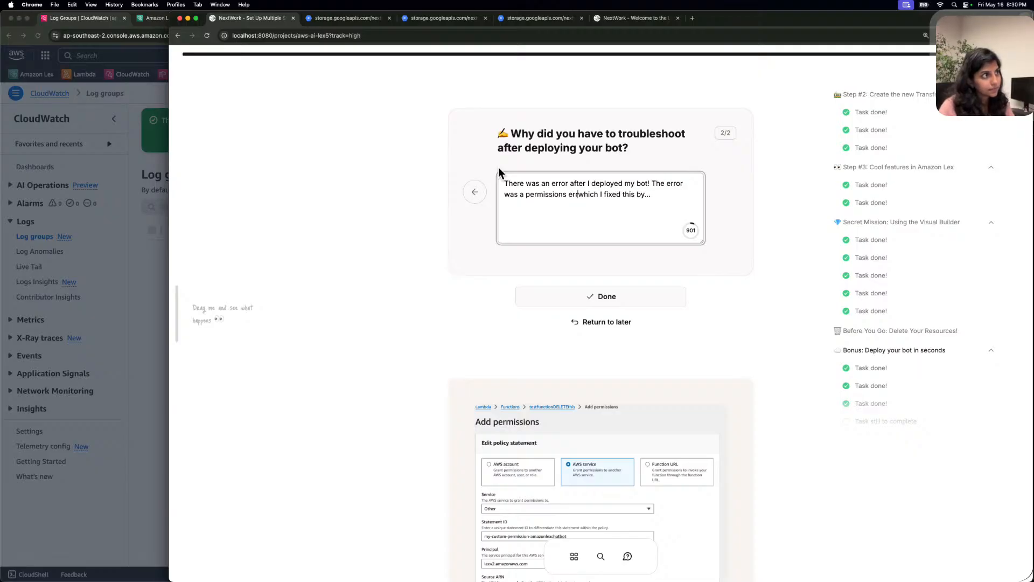
key(BackSpace)
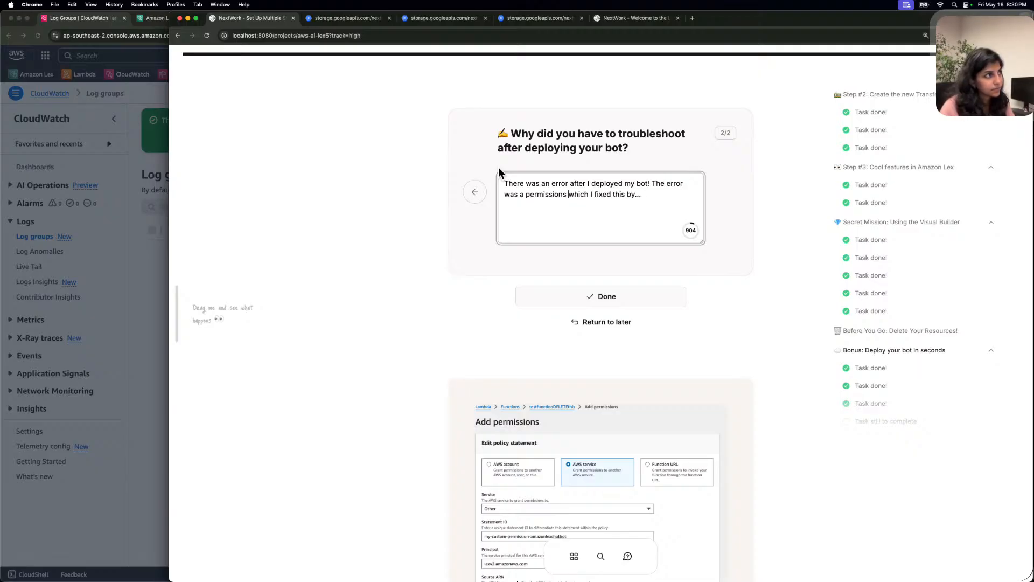
click(527, 193)
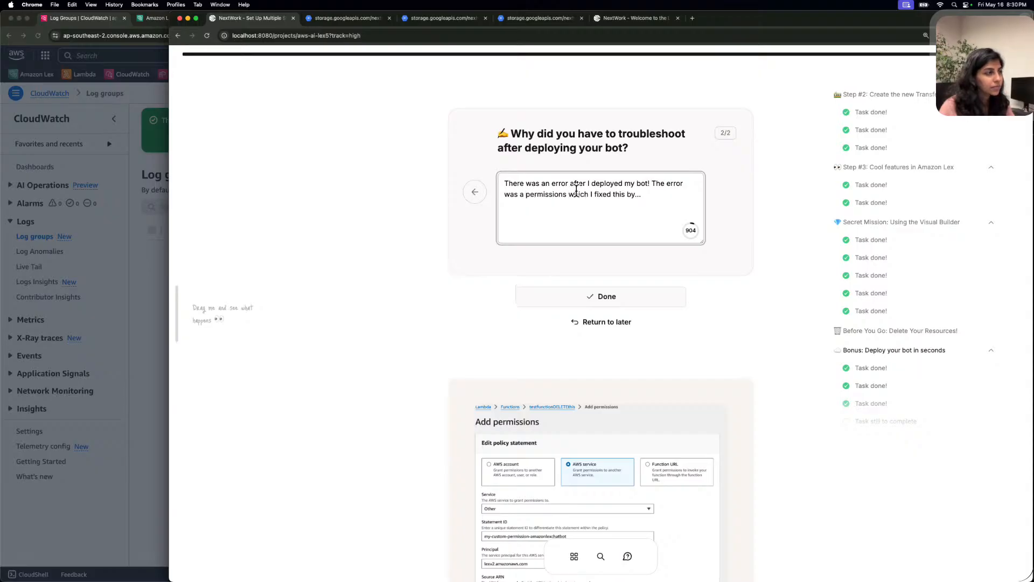
click(569, 193)
text(error)
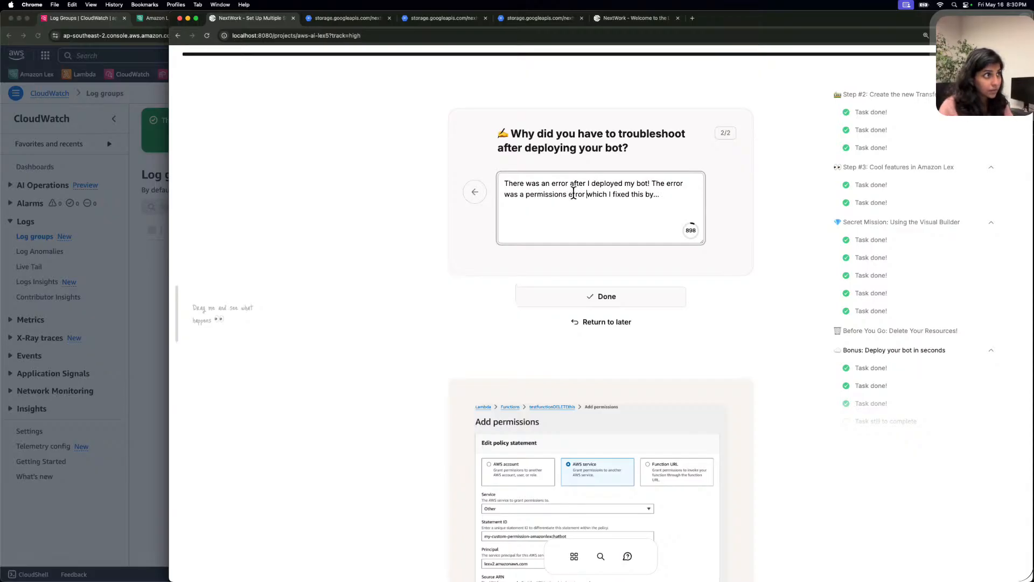
End the troubleshooting answer with "adding a policy statement" and mark the task done.
click(680, 193)
key(BackSpace)
text(adding a)
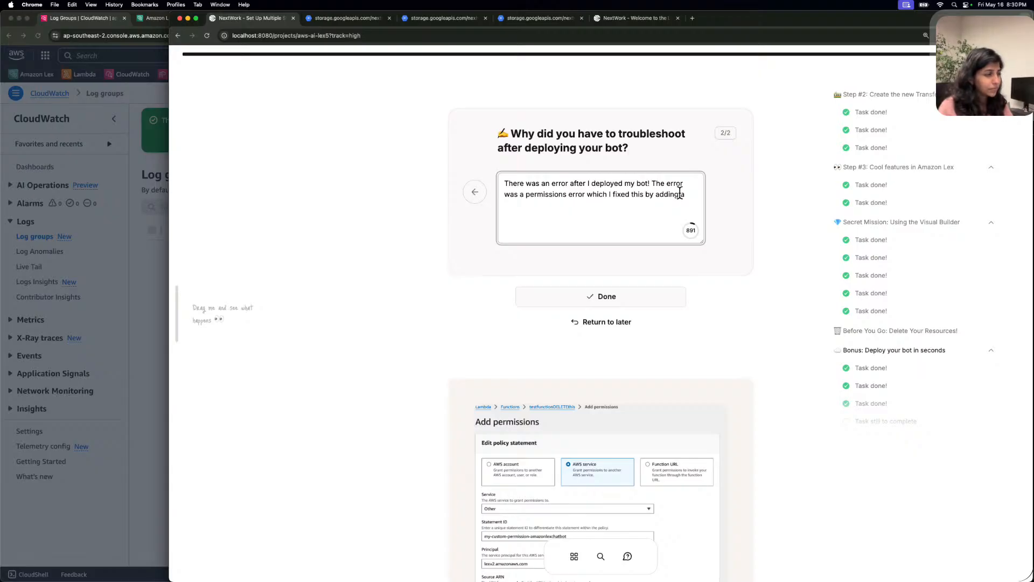
text(licy statement)
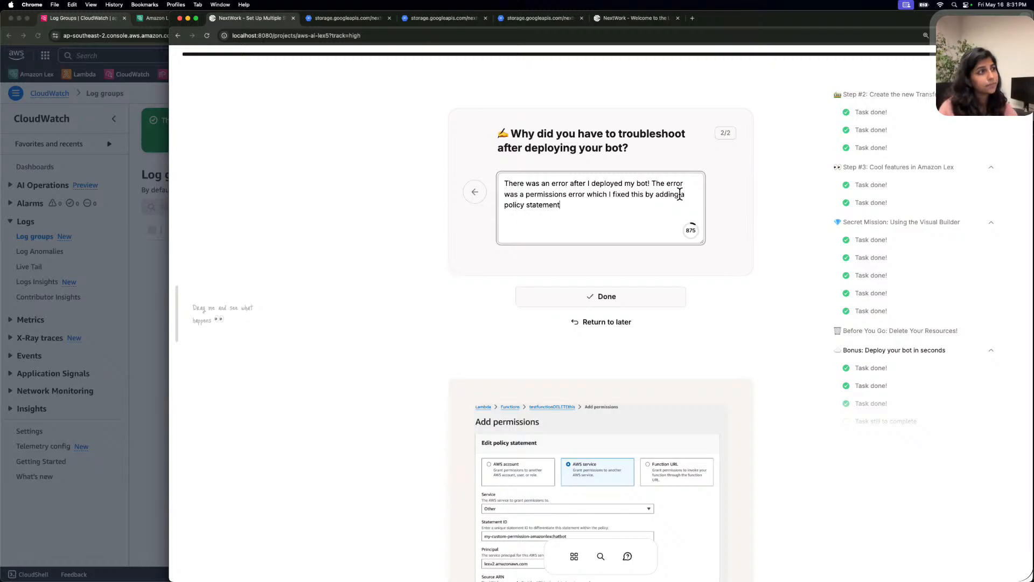
click(614, 294)
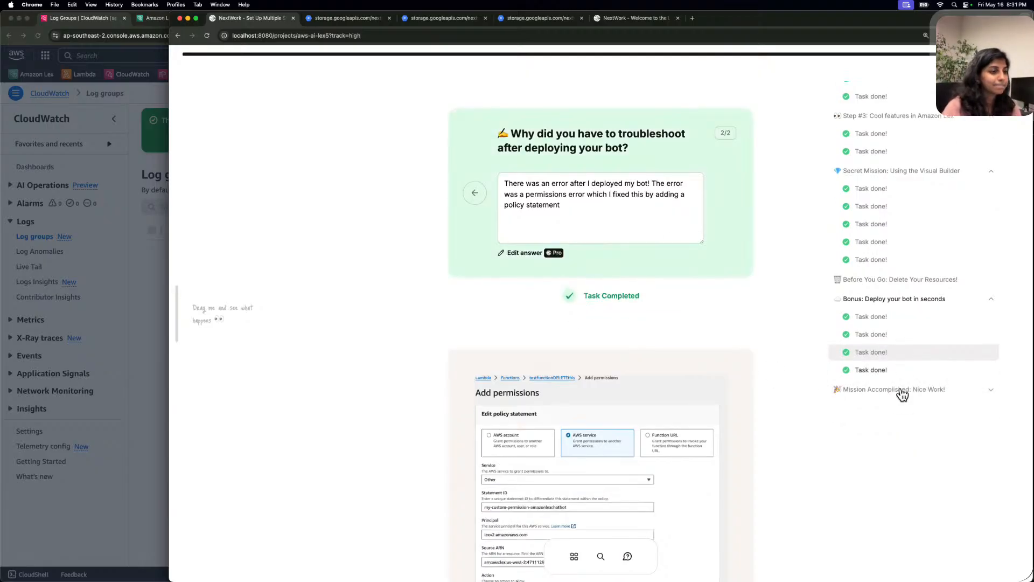
Go to the guide's Mission Accomplished section and mark the whole project as accomplished.
click(904, 371)
scroll(646, 370, down, 15)
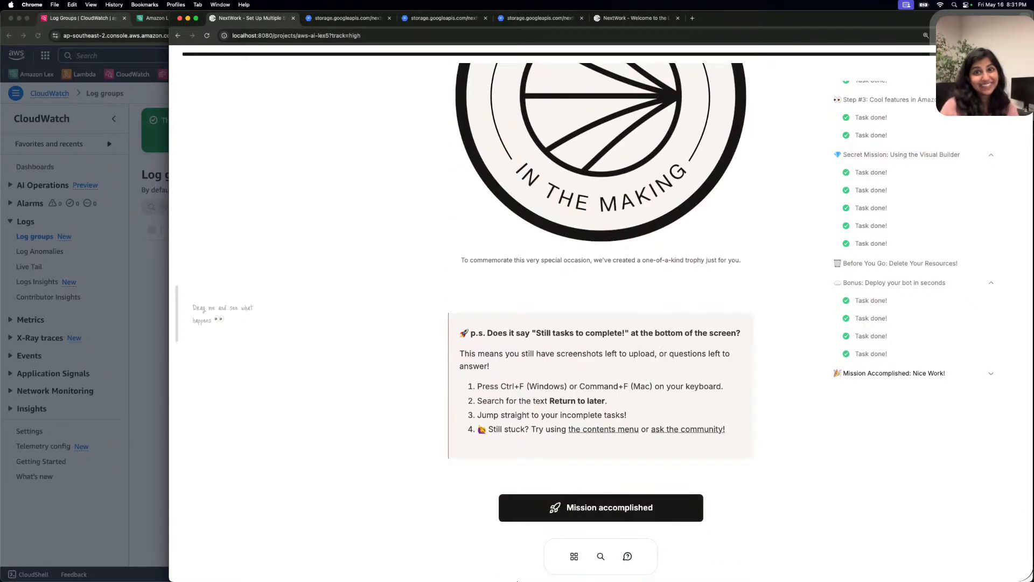
click(671, 504)
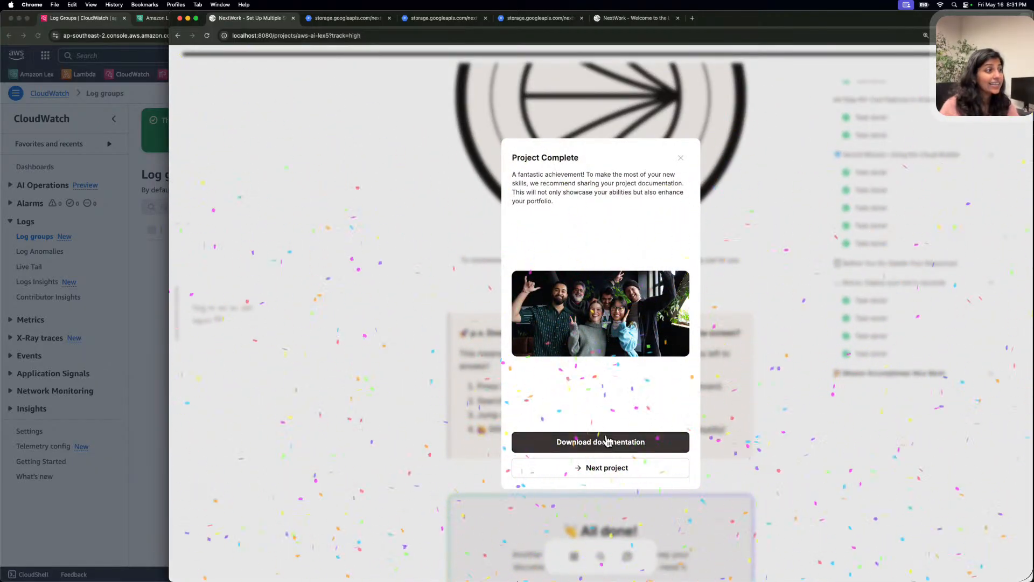
Save the project documentation to the portfolio with the Dark theme.
click(608, 441)
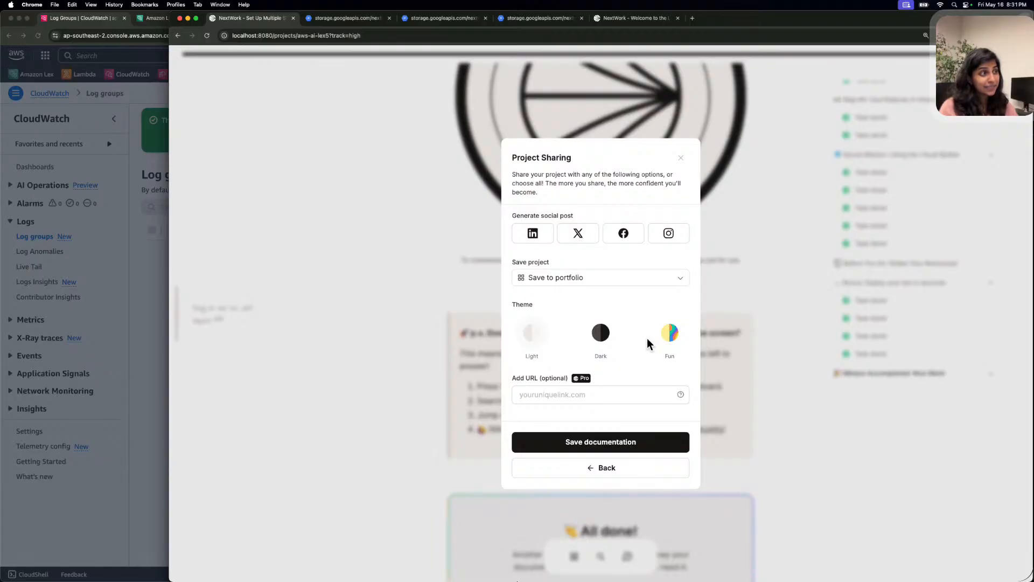
mouse_move(603, 336)
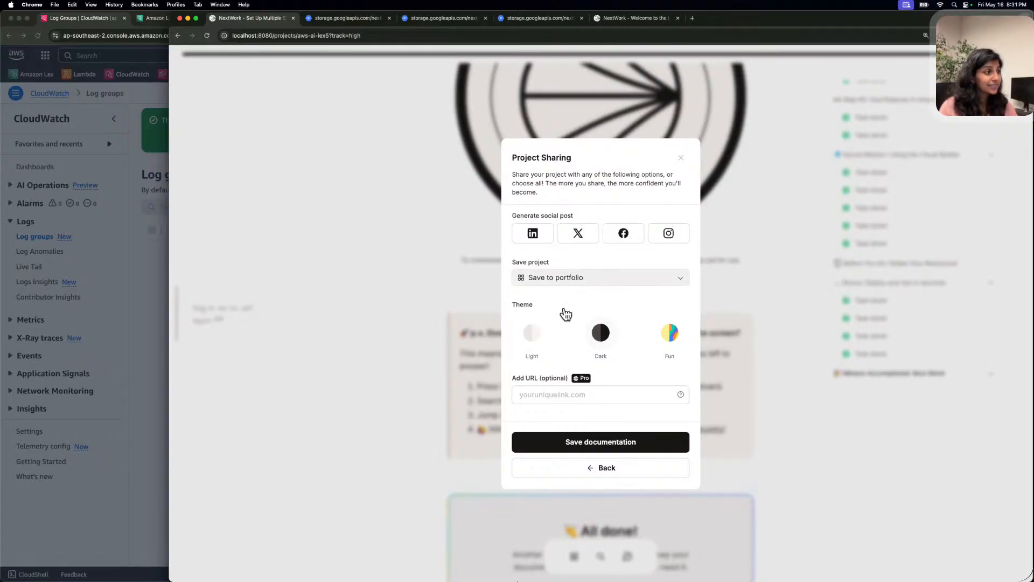
click(595, 442)
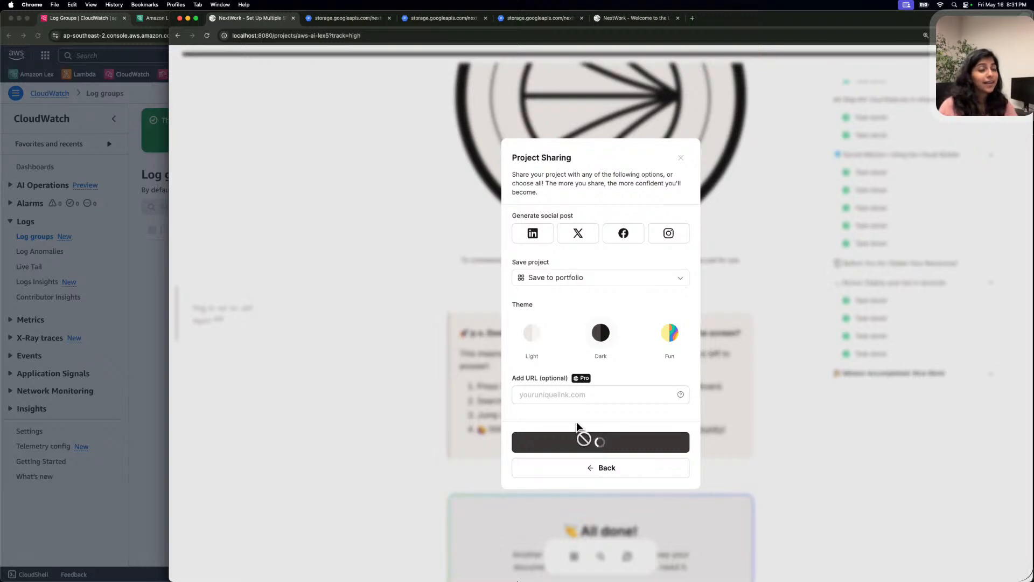
Generate a LinkedIn post for the project, remove its link preview and start adding a document to it.
click(535, 231)
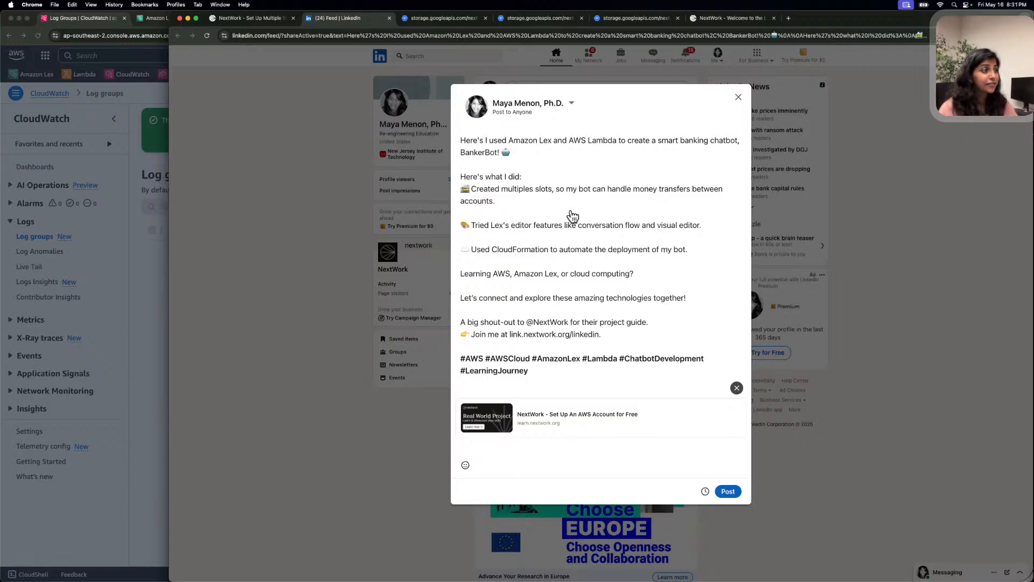
click(746, 383)
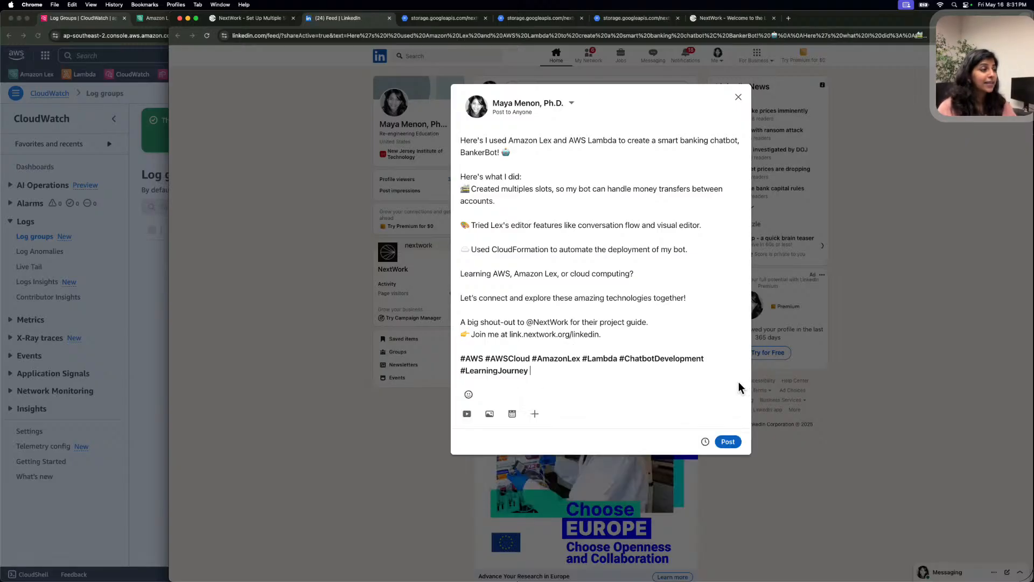
click(535, 413)
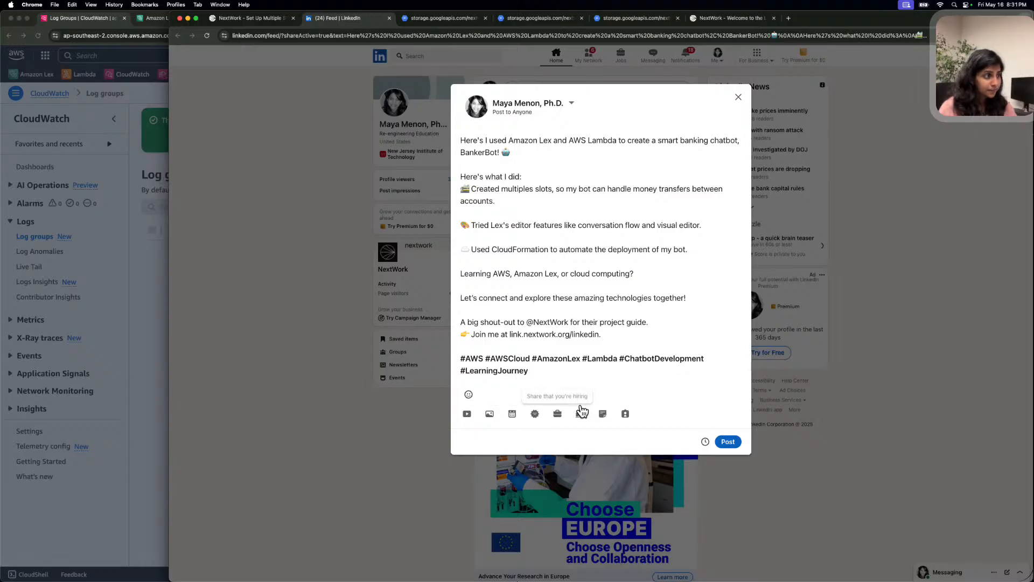
click(604, 413)
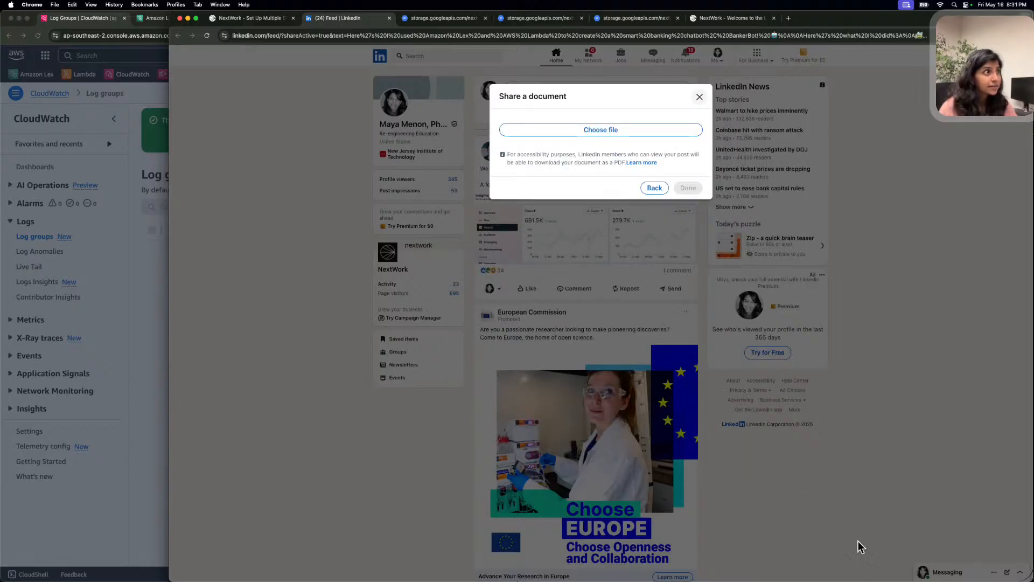
Look for the project's PDF in Downloads, sorting the files by Date Added, and cancel the file selection.
click(584, 125)
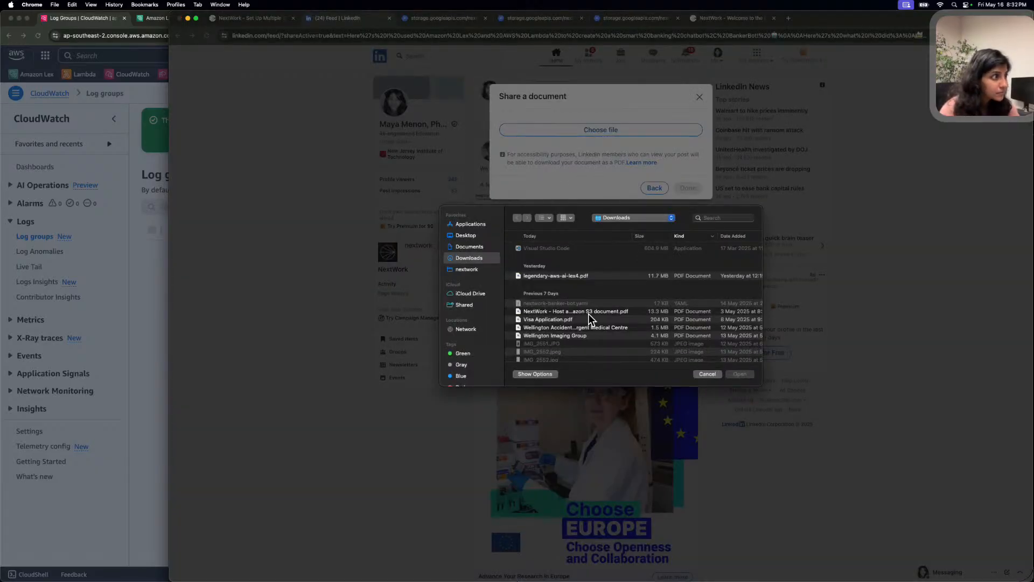
click(593, 272)
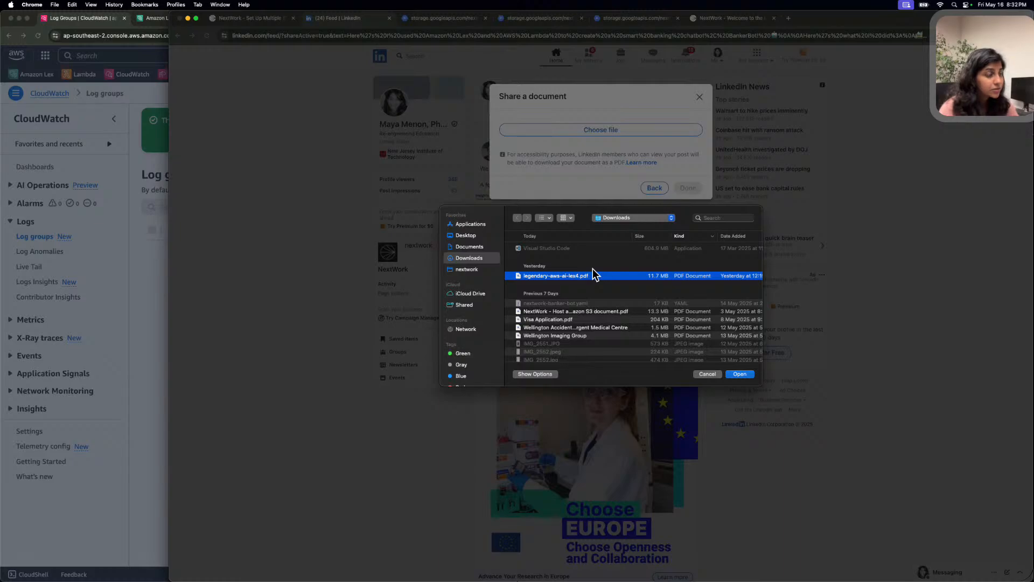
scroll(593, 274, right, 2)
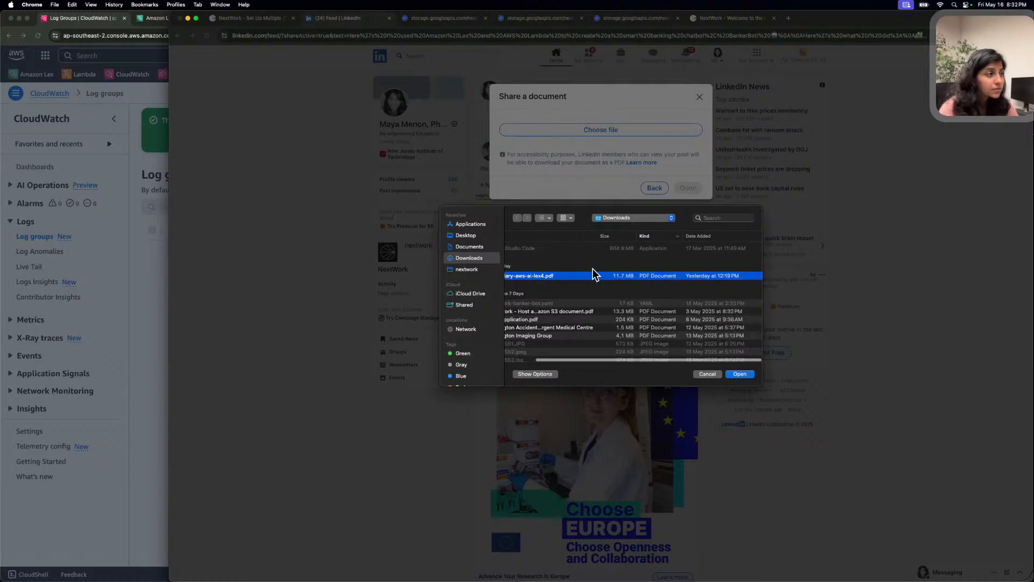
click(705, 232)
scroll(632, 270, left, 2)
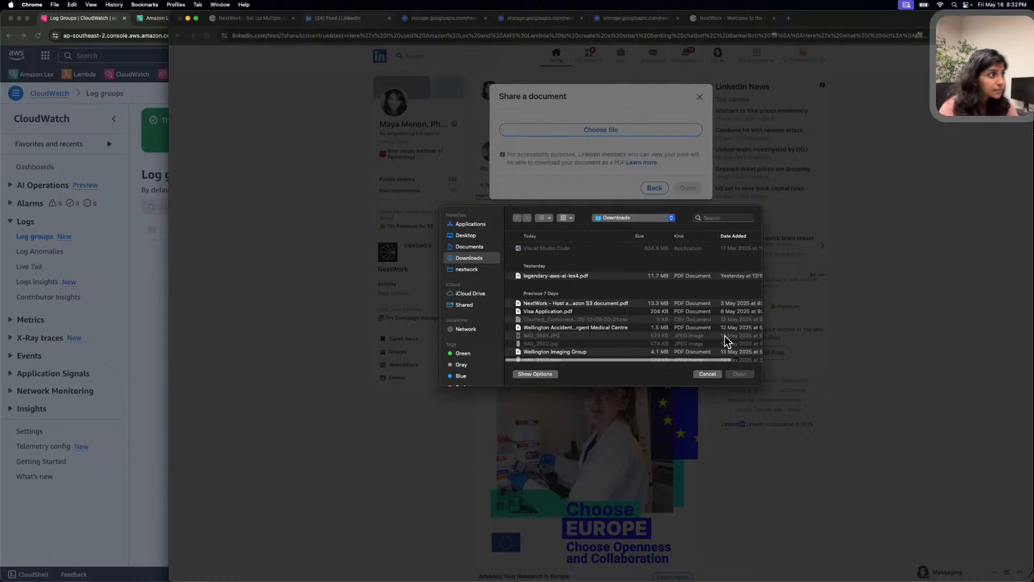
click(715, 374)
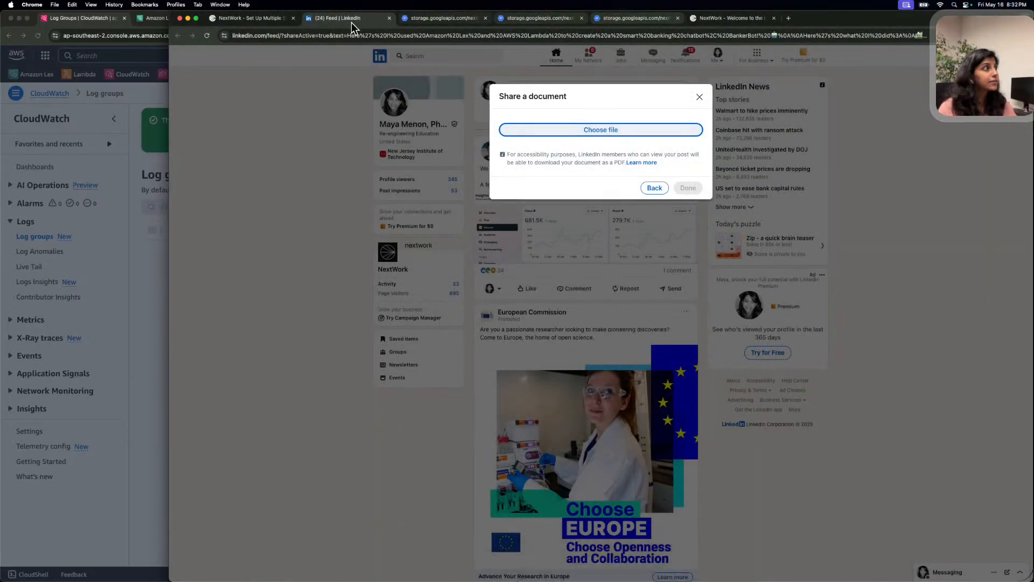
Return to the project guide and retry saving the documentation to the portfolio with the Dark theme.
click(240, 15)
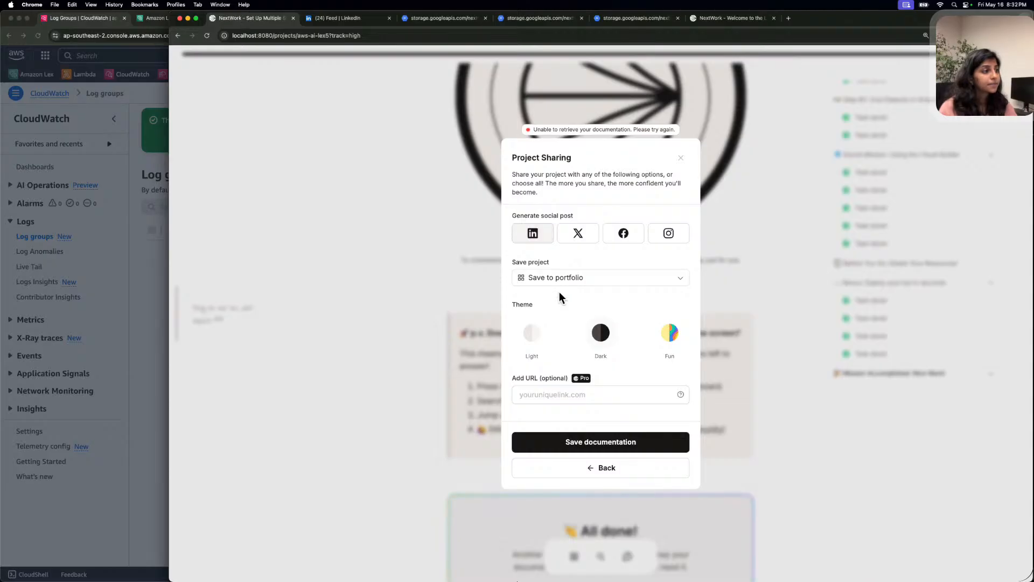
click(585, 439)
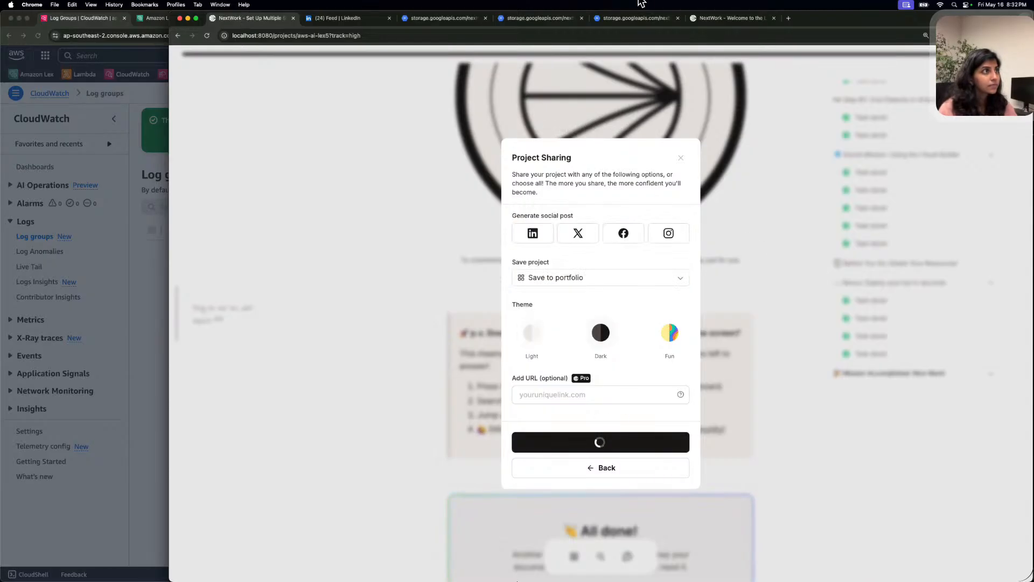
click(727, 17)
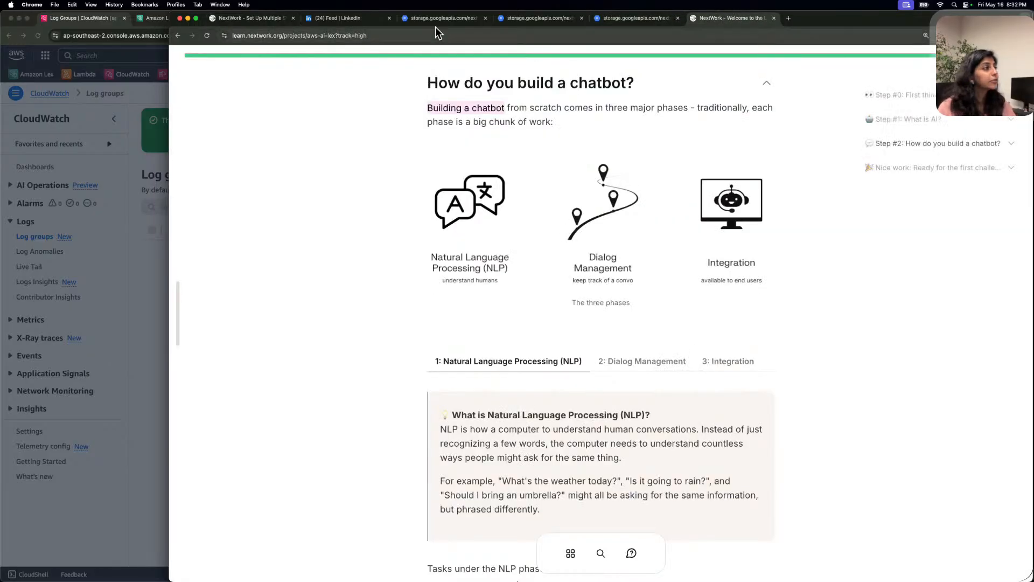
Leave document sharing on LinkedIn, remove the post's link preview again and close the post draft.
click(366, 19)
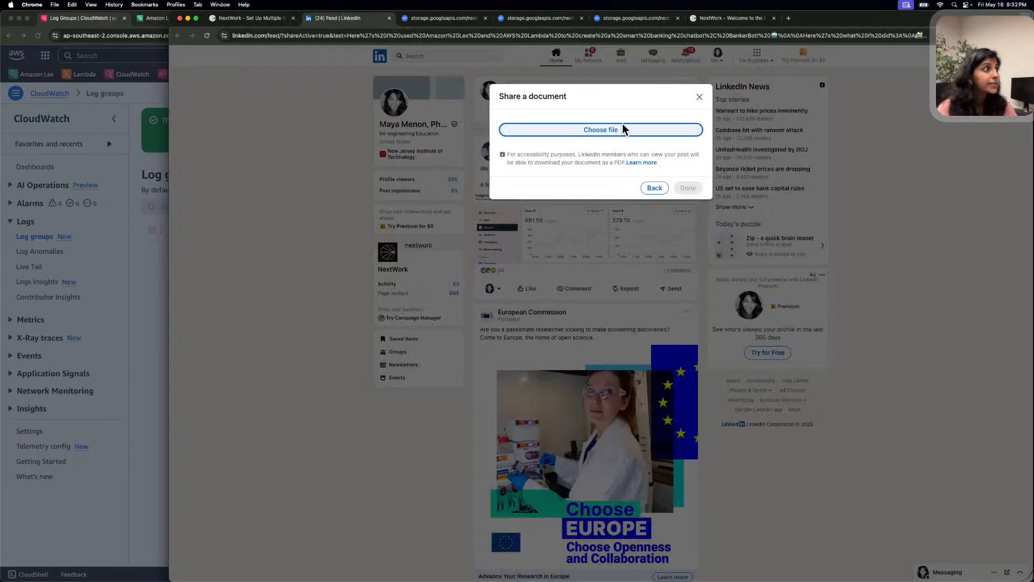
click(654, 187)
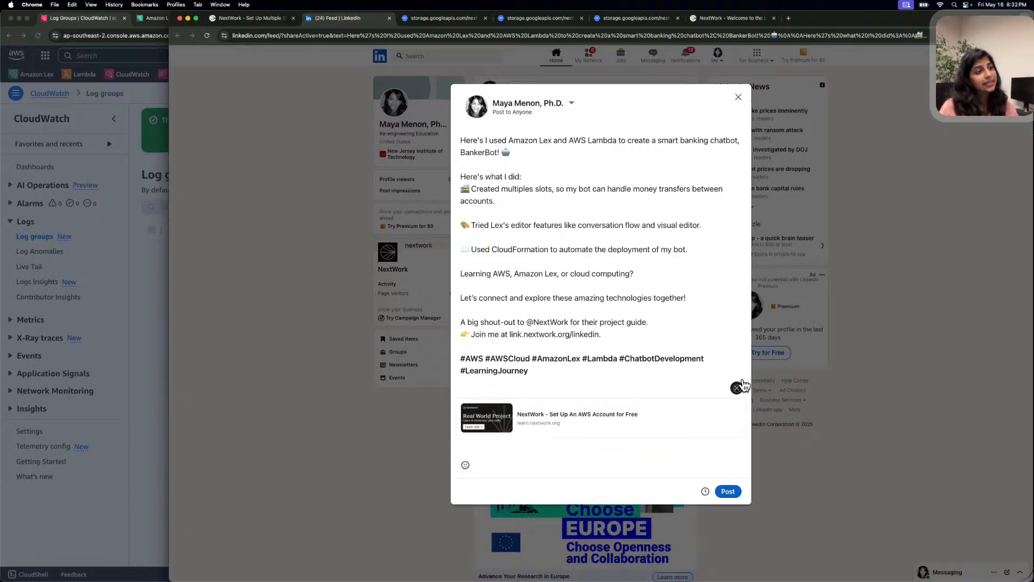
click(737, 387)
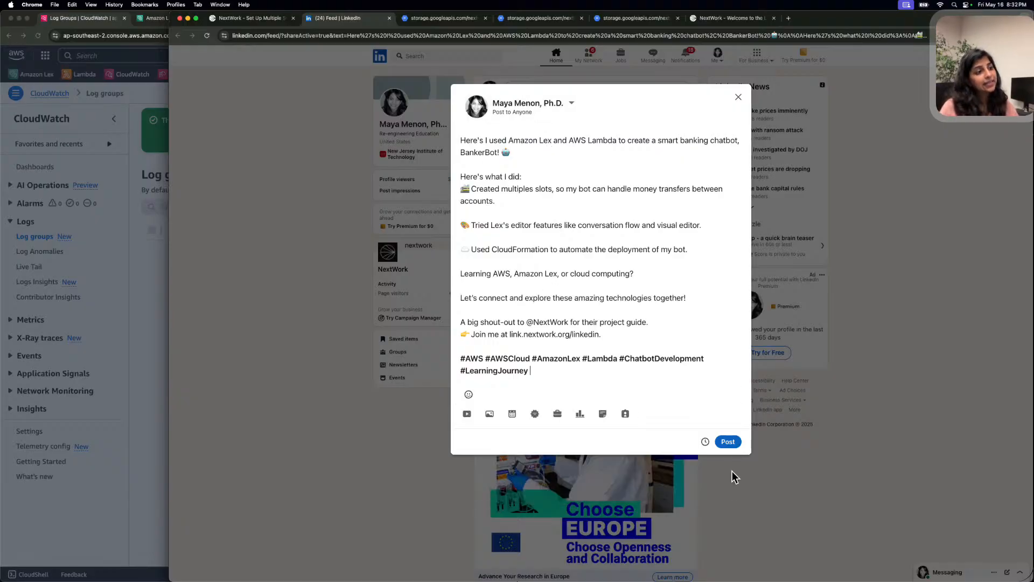
click(738, 93)
Close the guide's Project Sharing dialog and move the guide window so that it covers the AWS console.
click(268, 11)
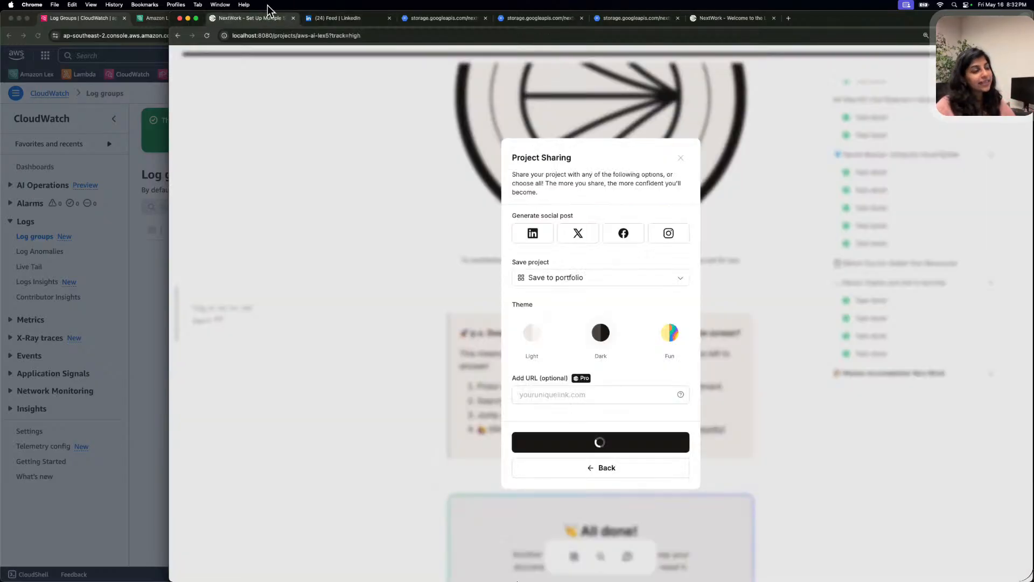
click(682, 156)
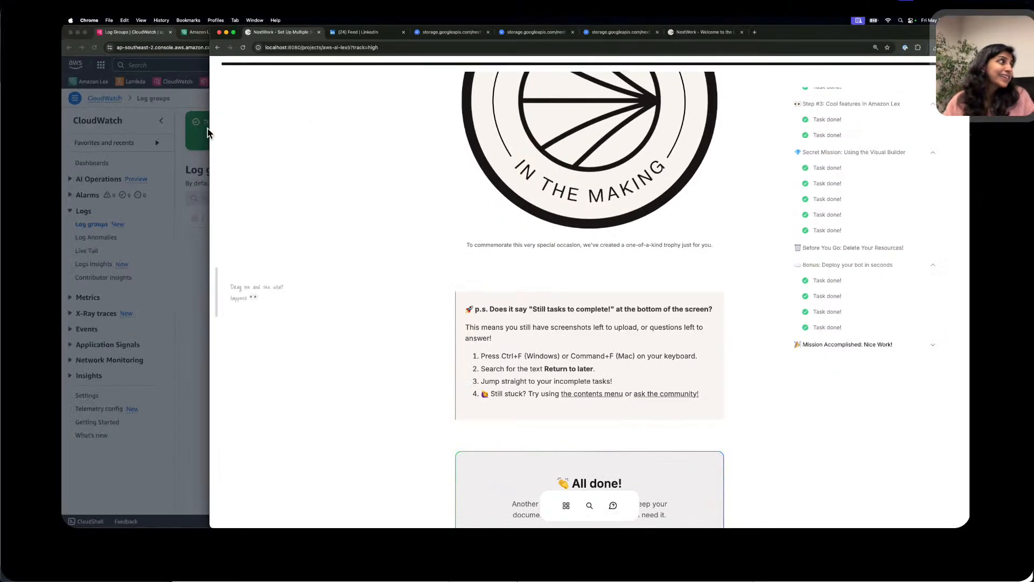
drag(211, 134, 65, 117)
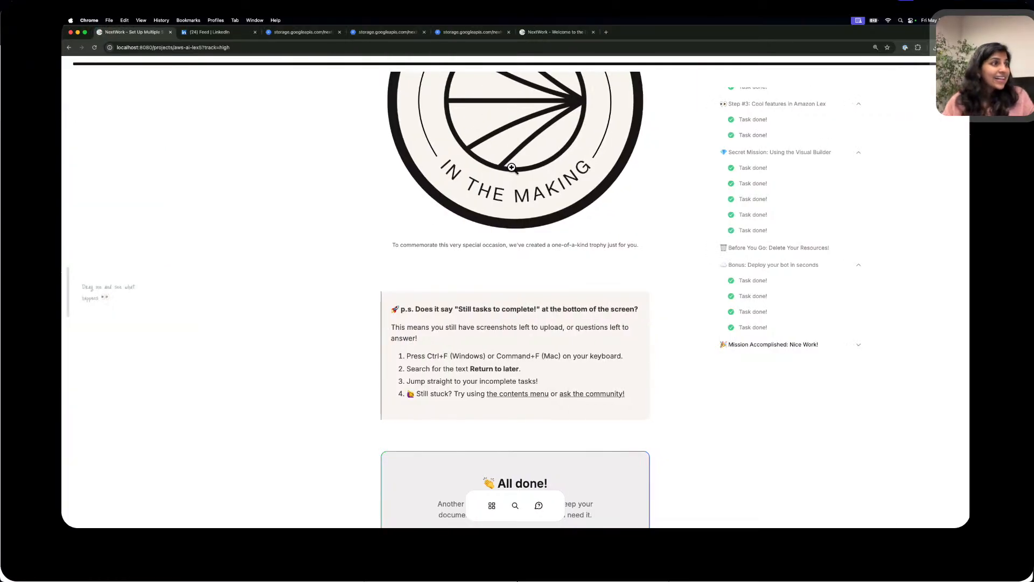
Go back to the beginning of the project guide and open the five-project Lex series from the 30 second Summary.
scroll(510, 169, up, 12)
scroll(510, 168, up, 15)
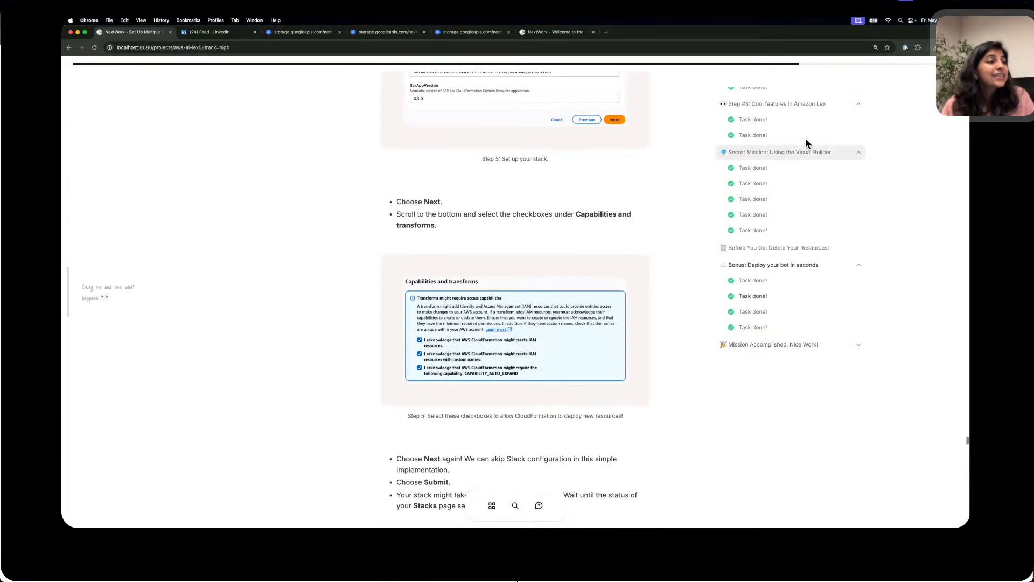
scroll(810, 143, up, 4)
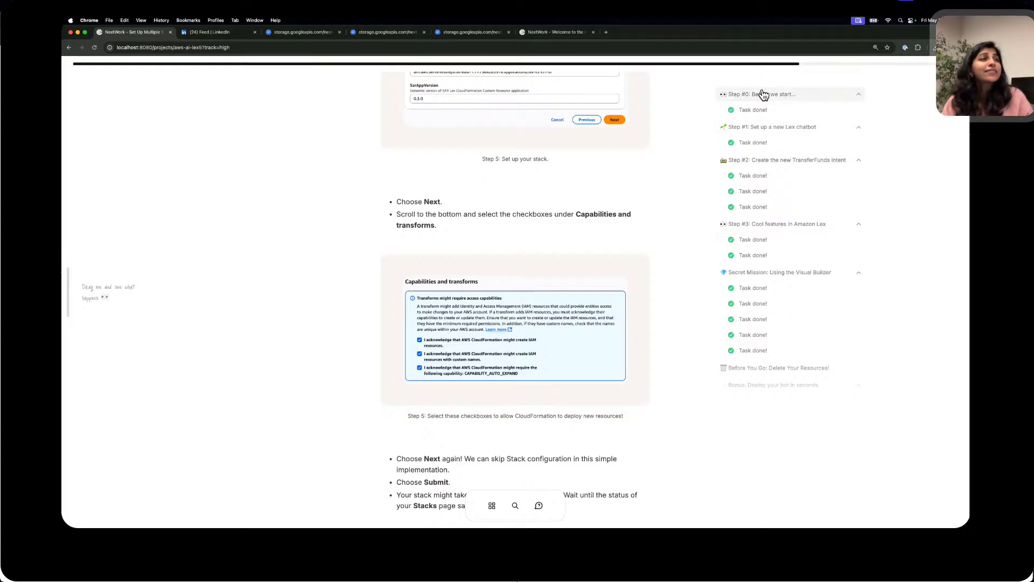
click(762, 95)
scroll(587, 170, up, 20)
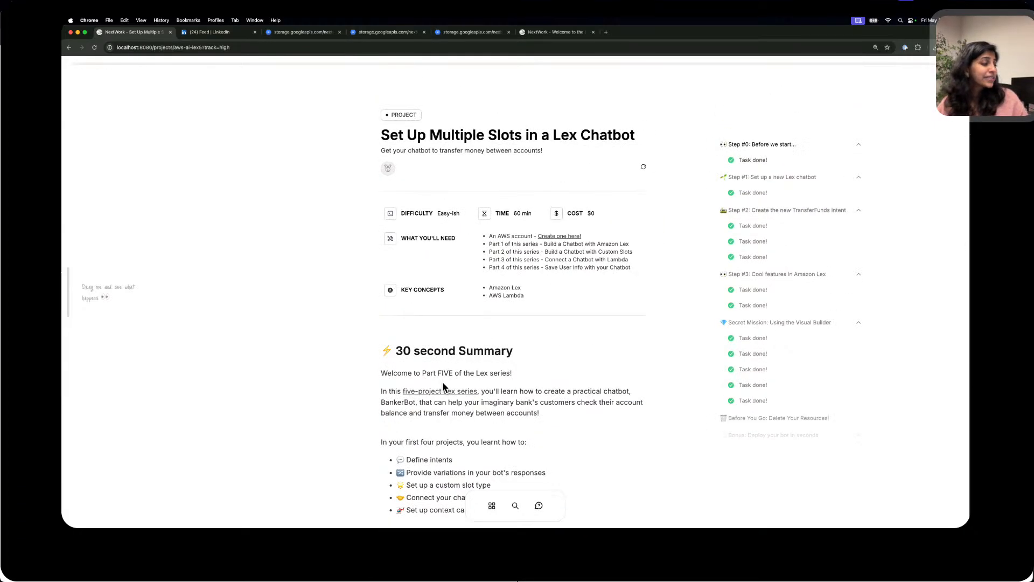
click(448, 387)
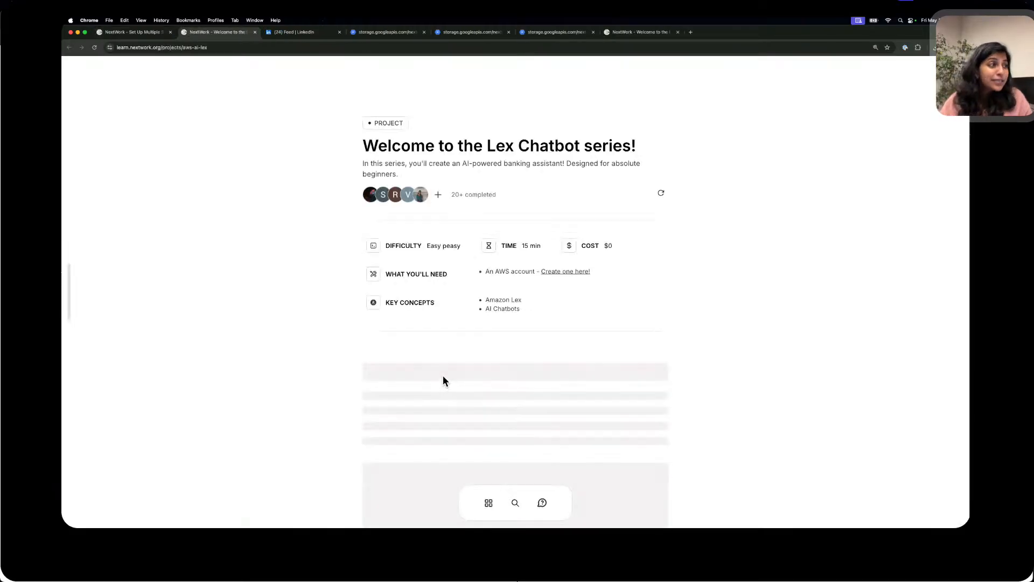
Review the Lex Chatbot series welcome page down to What to Expect, and visit the community's "I have a question" space.
scroll(476, 344, down, 3)
scroll(472, 345, up, 3)
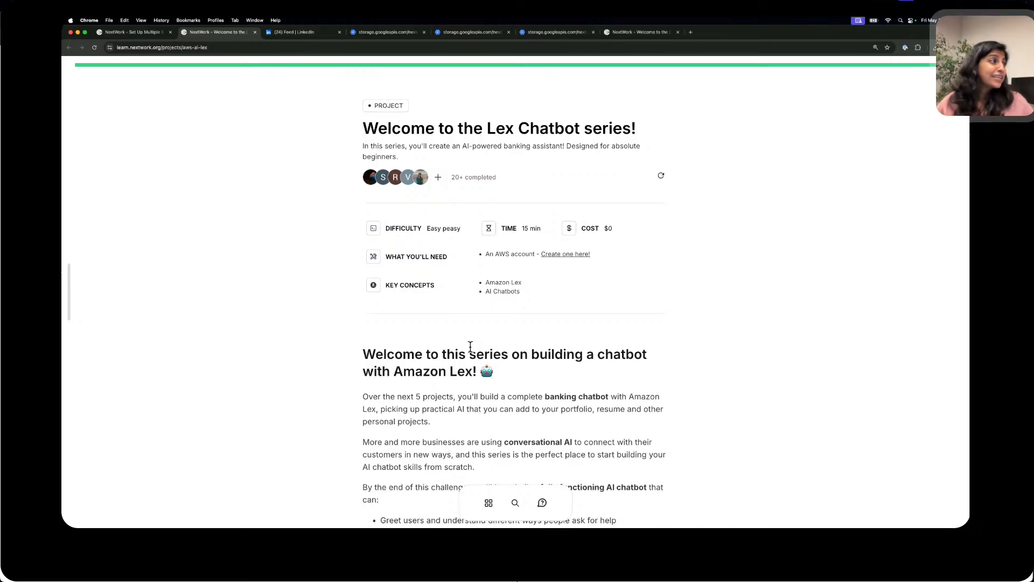
scroll(553, 253, down, 6)
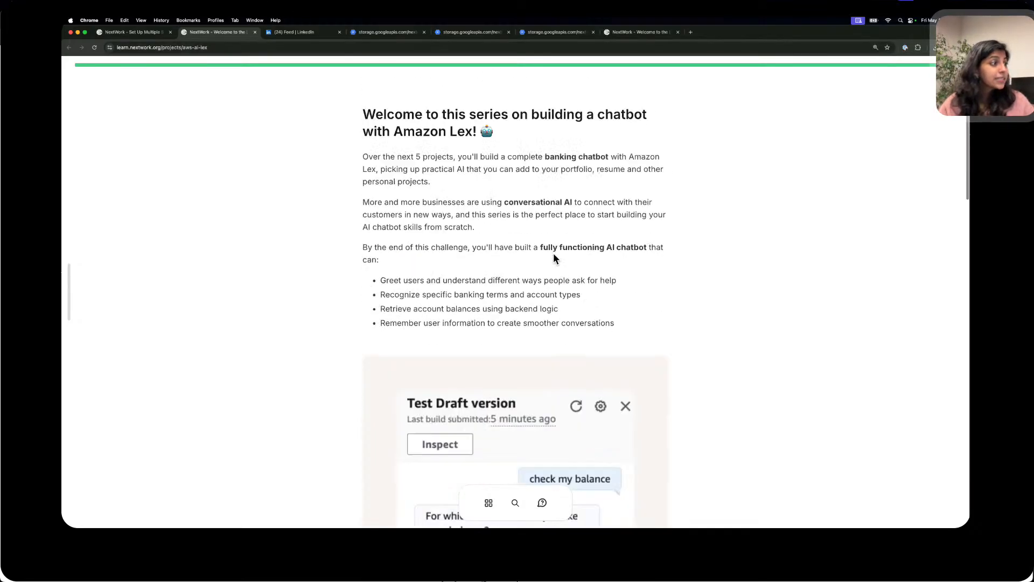
scroll(556, 258, down, 8)
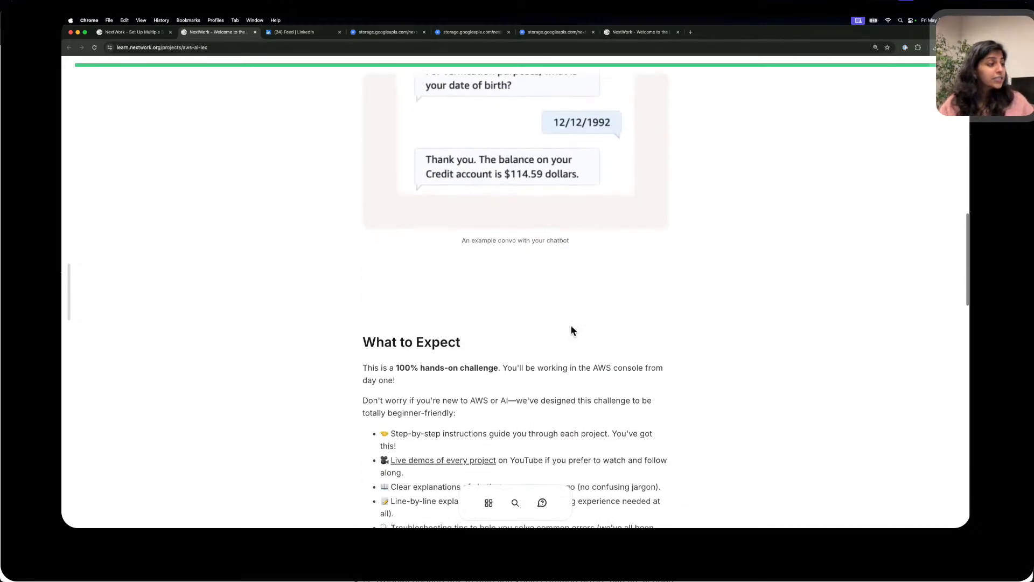
click(544, 498)
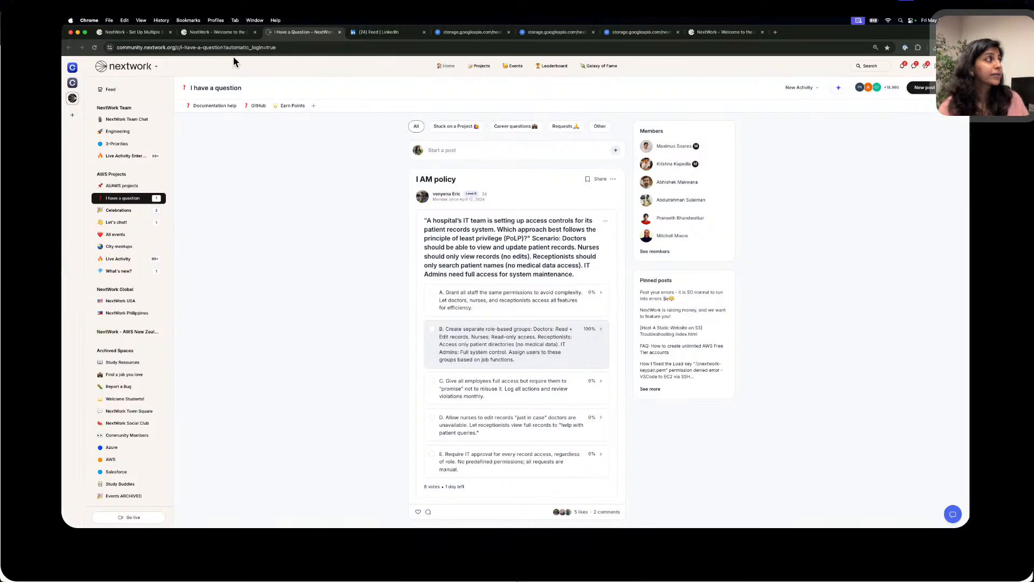
click(215, 32)
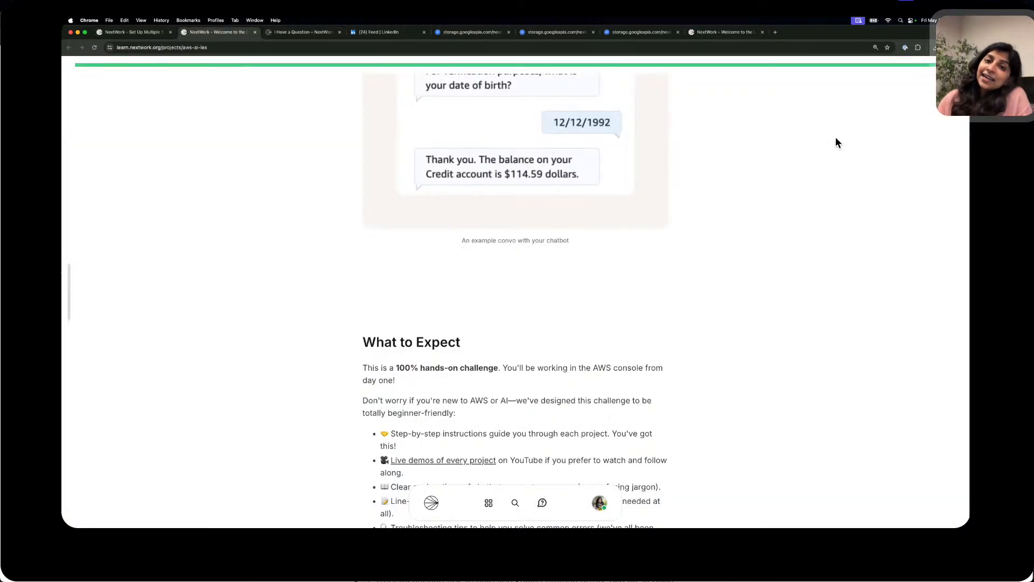